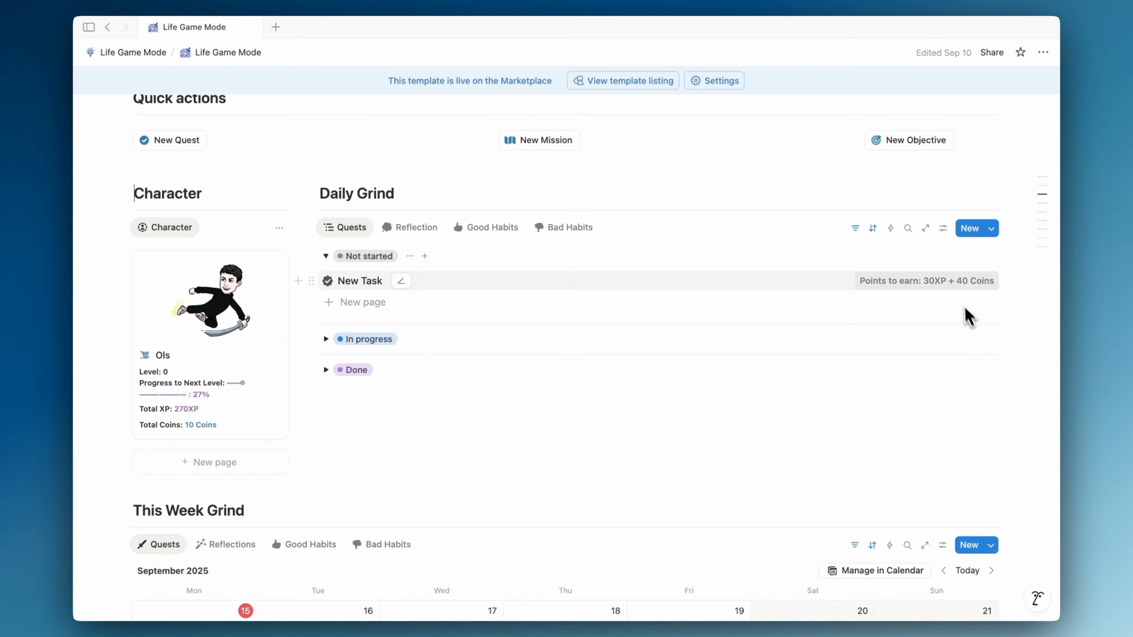
- Rename the not-started quest in the Daily Grind section as "go to gym"
left_click(402, 283)
type("go")
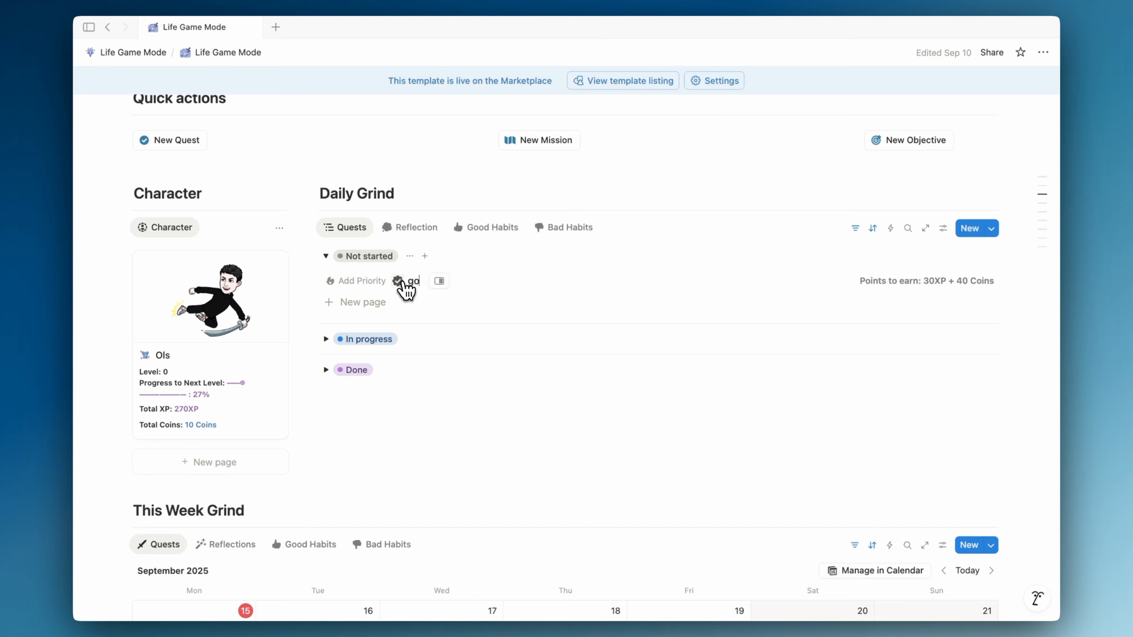
type(" to gym")
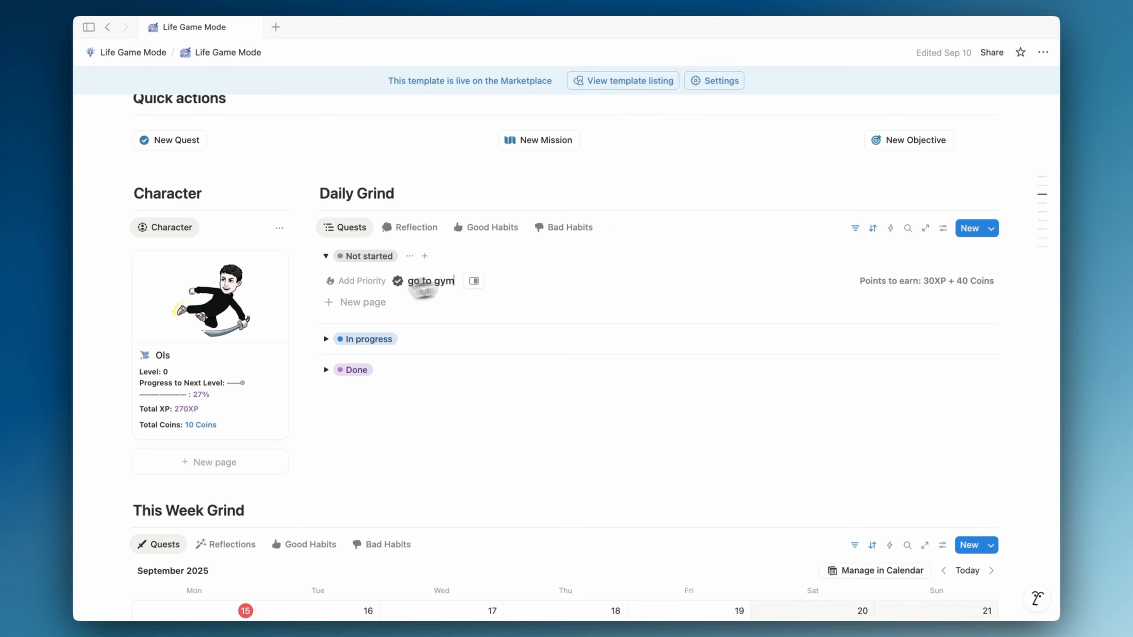
key("Return")
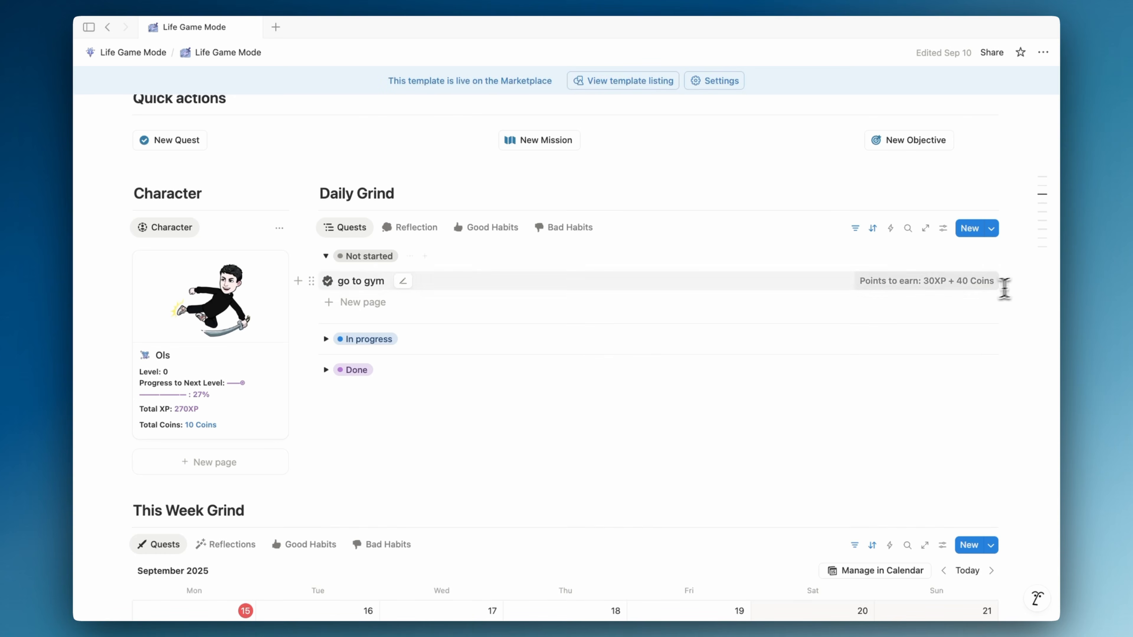
- Expand the Done group and set the status of the "go to gym" quest to Done
mouse_move(458, 286)
left_mouse_down()
mouse_move(427, 375)
mouse_move(456, 283)
left_mouse_up()
left_click(326, 369)
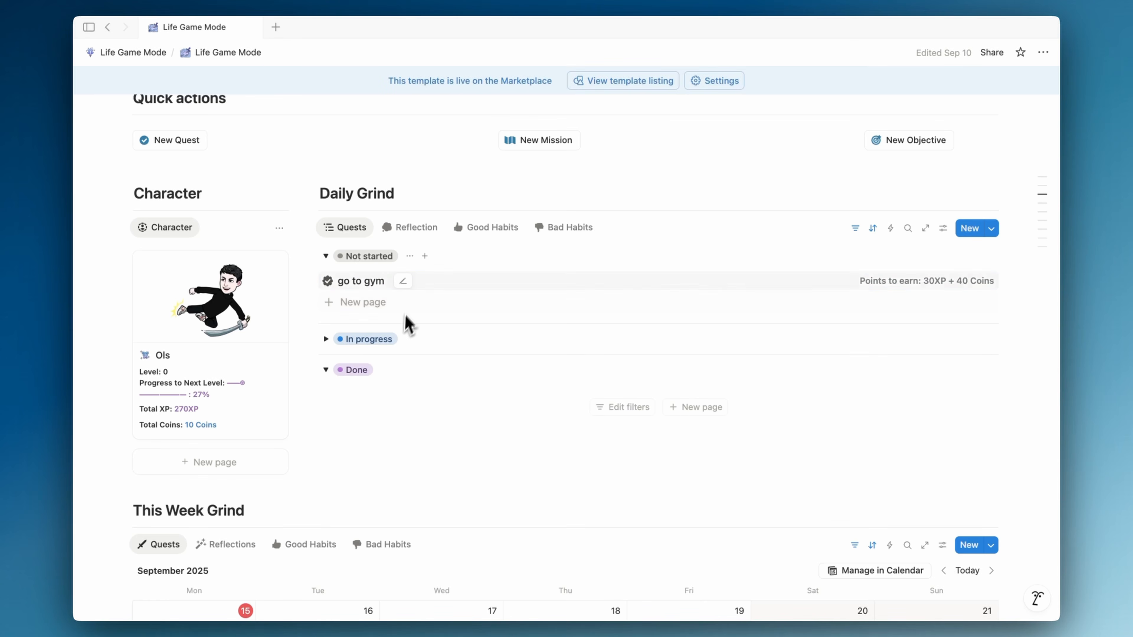
left_click(440, 284)
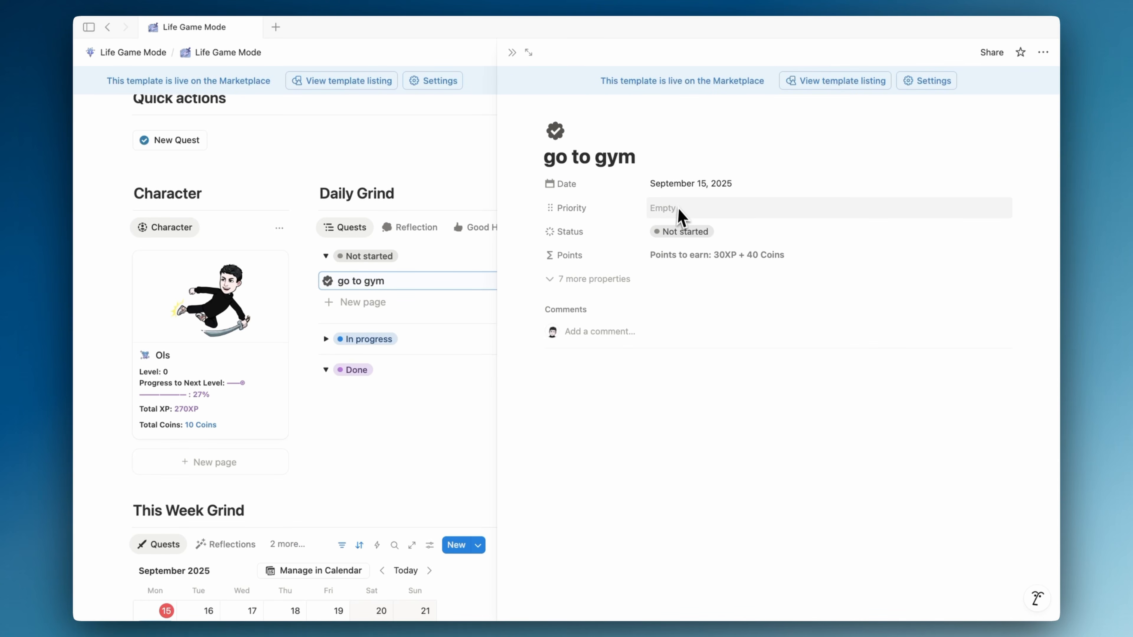
left_click(666, 234)
left_click(687, 367)
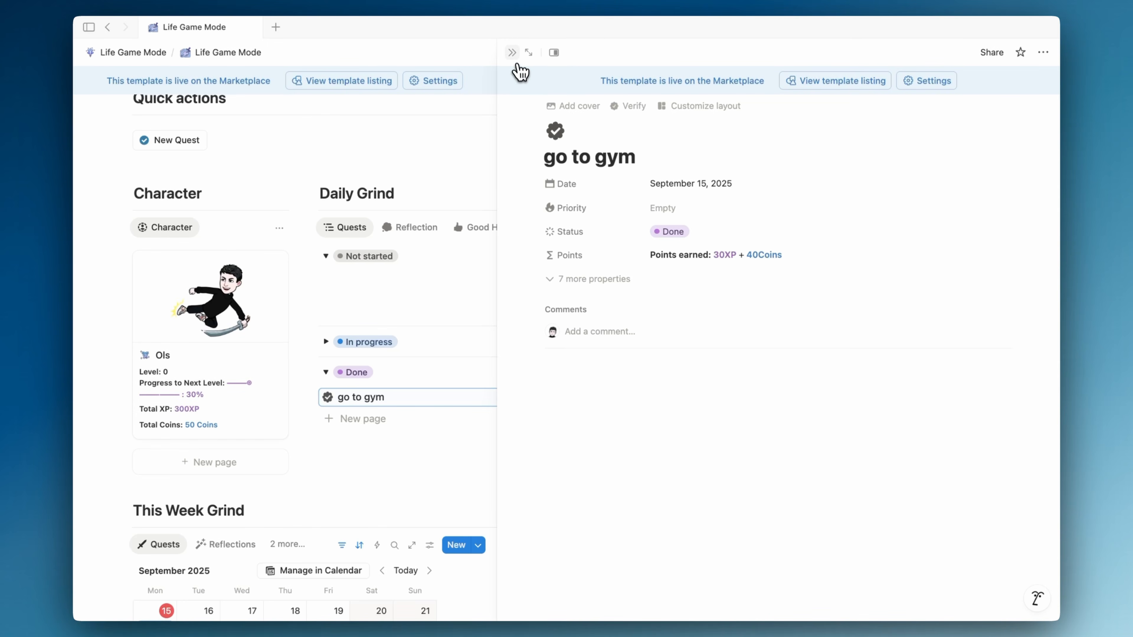
left_click(512, 52)
- Complete the Morning Sun Light habit among the good habits and return to the Daily Grind quests
left_click(483, 227)
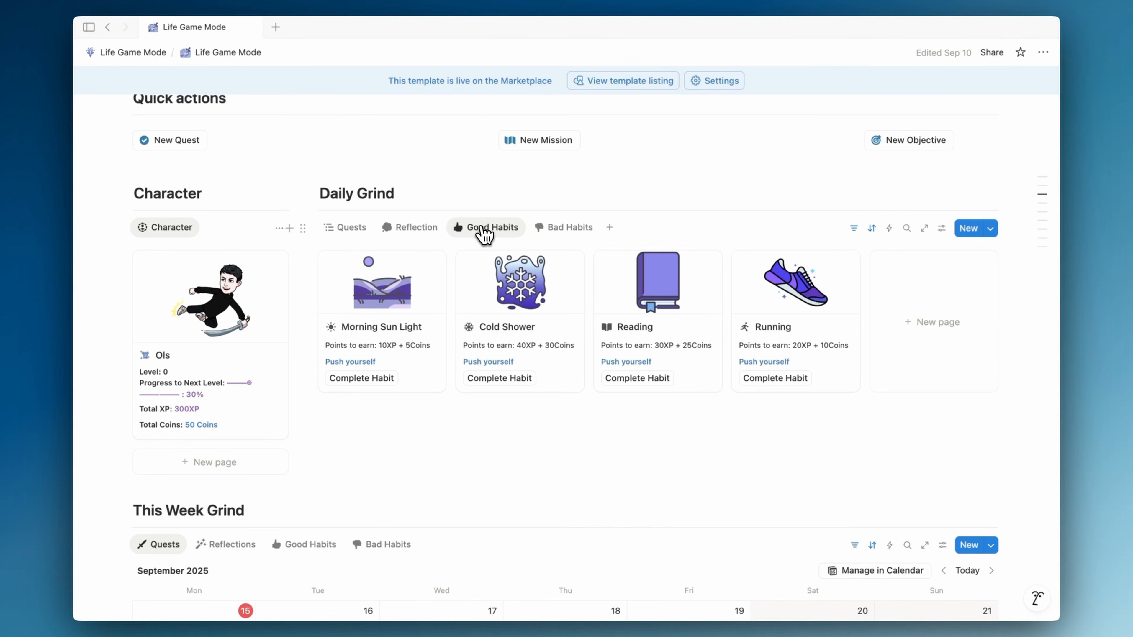
left_click(393, 370)
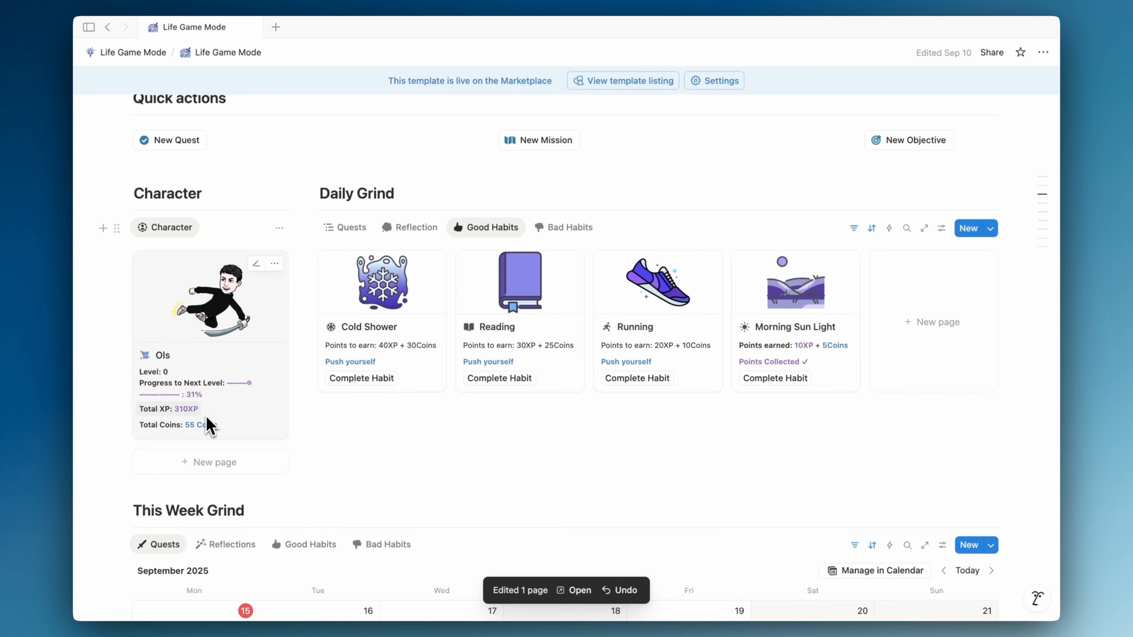
left_click(356, 228)
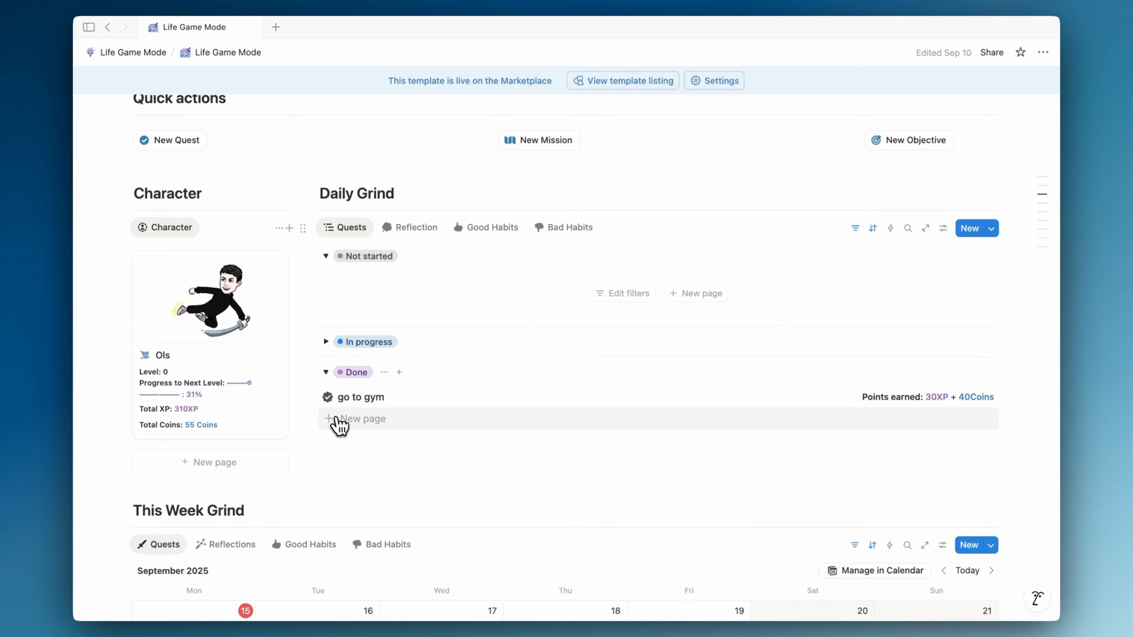
- Look through the weekly calendar, the Roadmap, the Rewards and the Navigation links of the dashboard
scroll(339, 425, "down", 8)
scroll(339, 424, "down", 10)
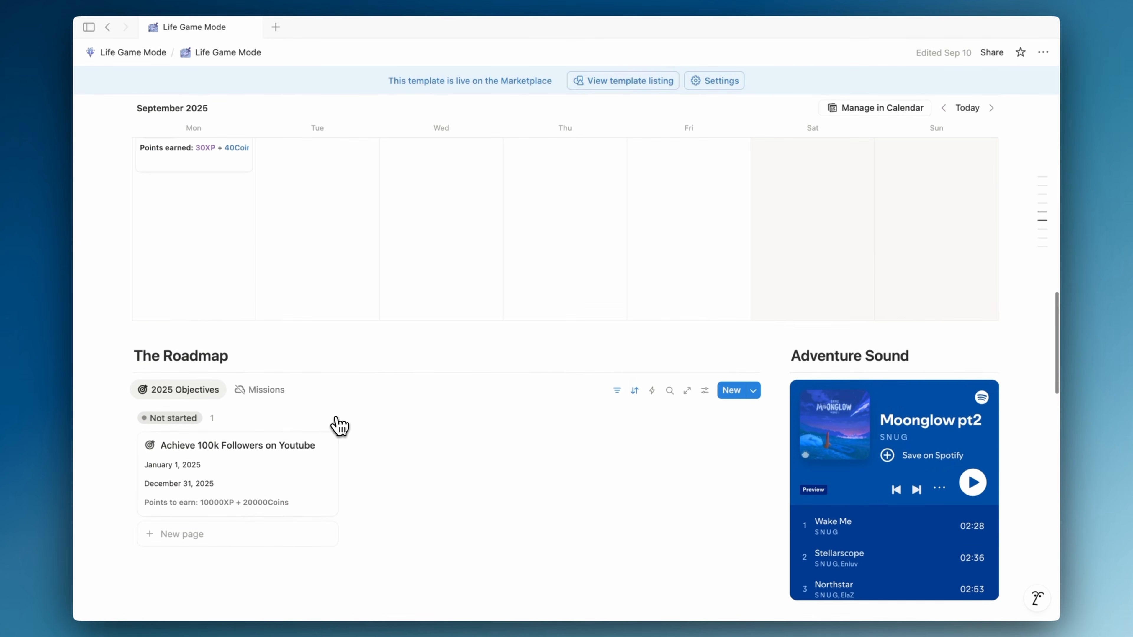
left_click(198, 365)
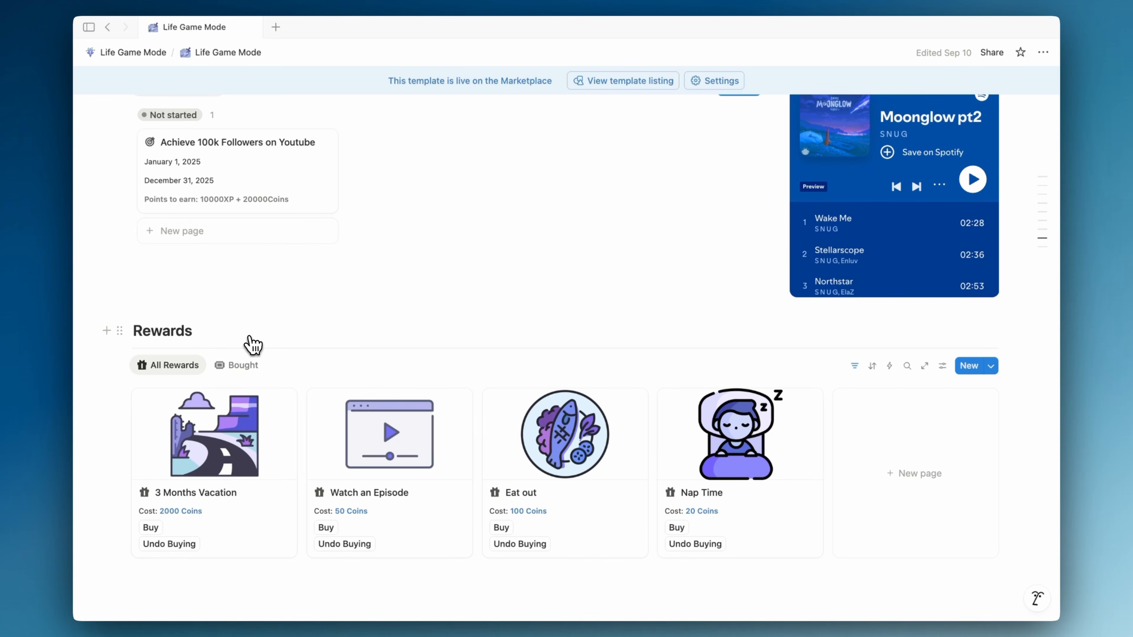
scroll(468, 435, "up", 20)
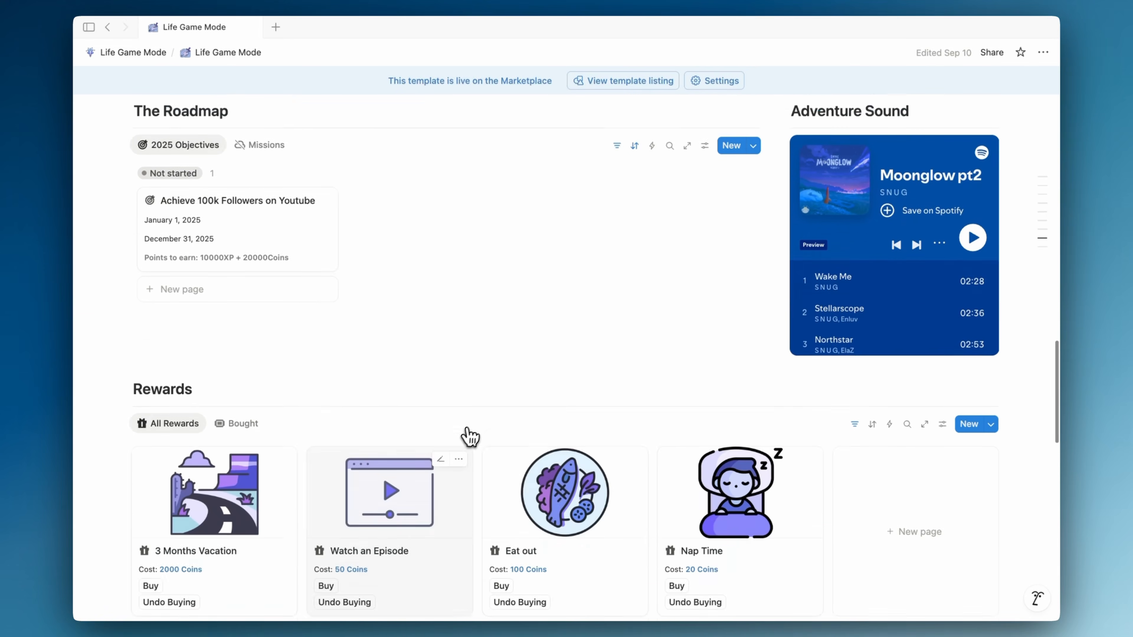
scroll(473, 432, "up", 3)
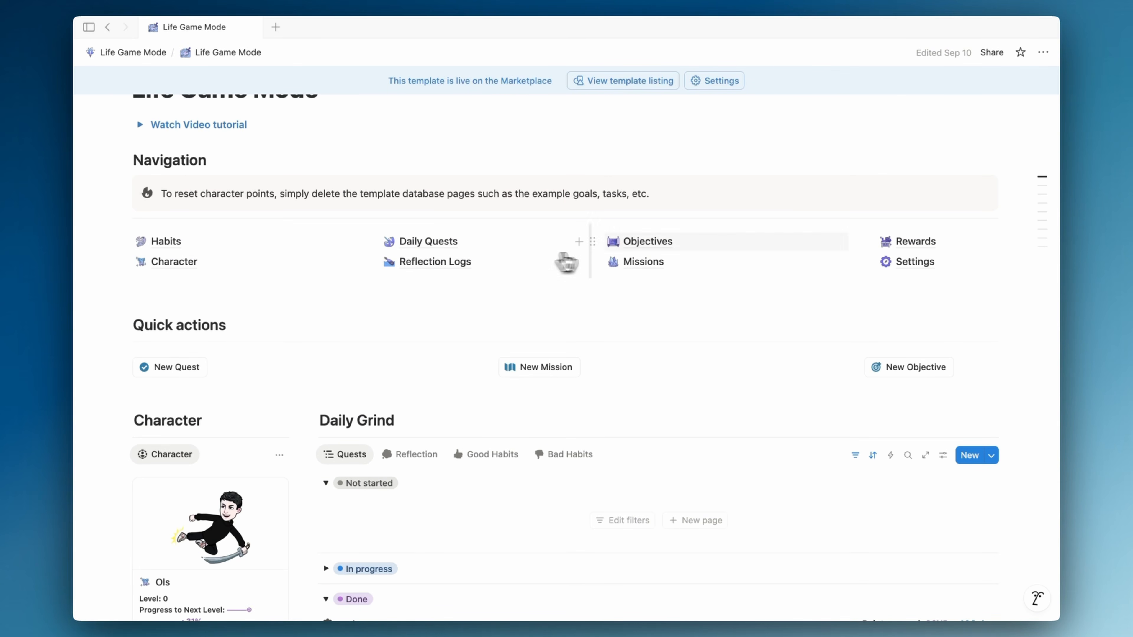
mouse_move(651, 269)
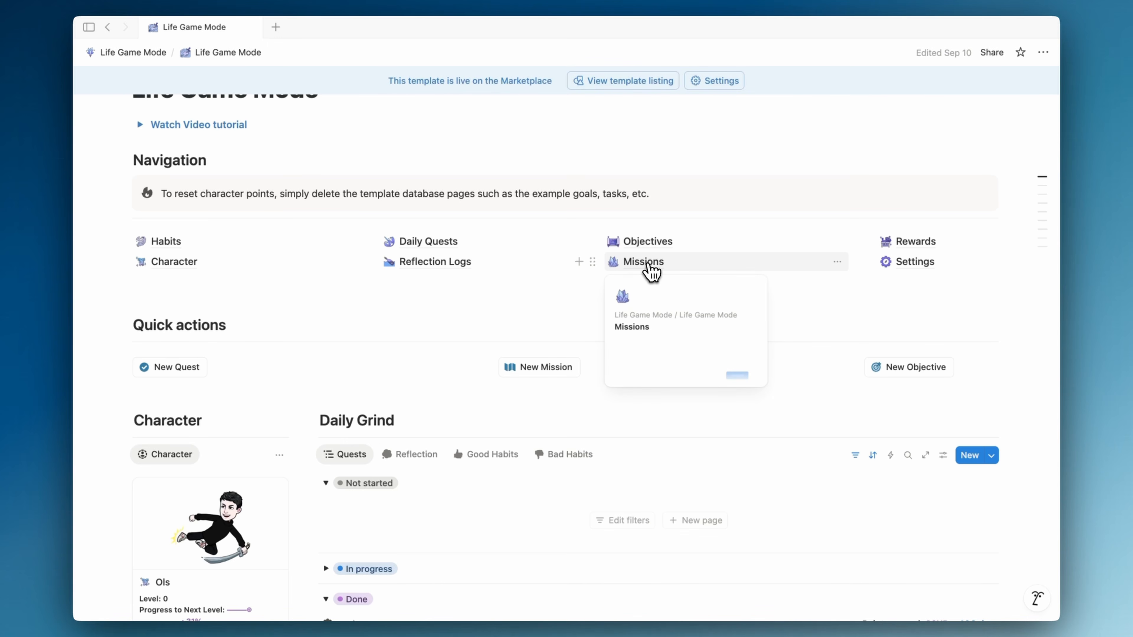
mouse_move(917, 269)
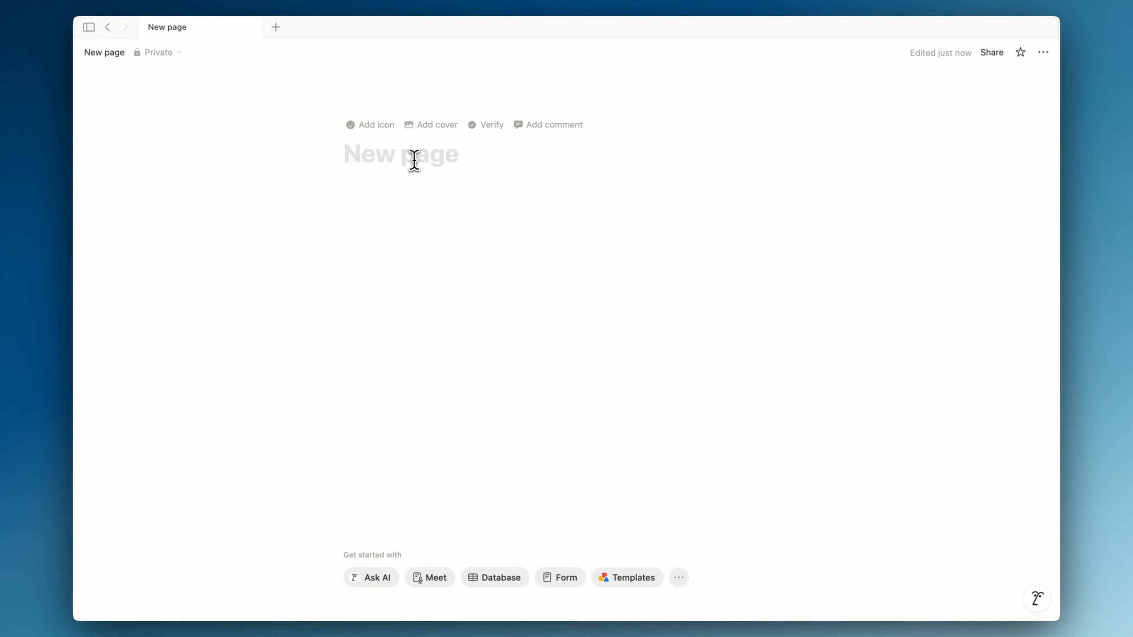
- Title the new page "Gamified Notion Template" and set it to full width
type("Gamified Notion Te")
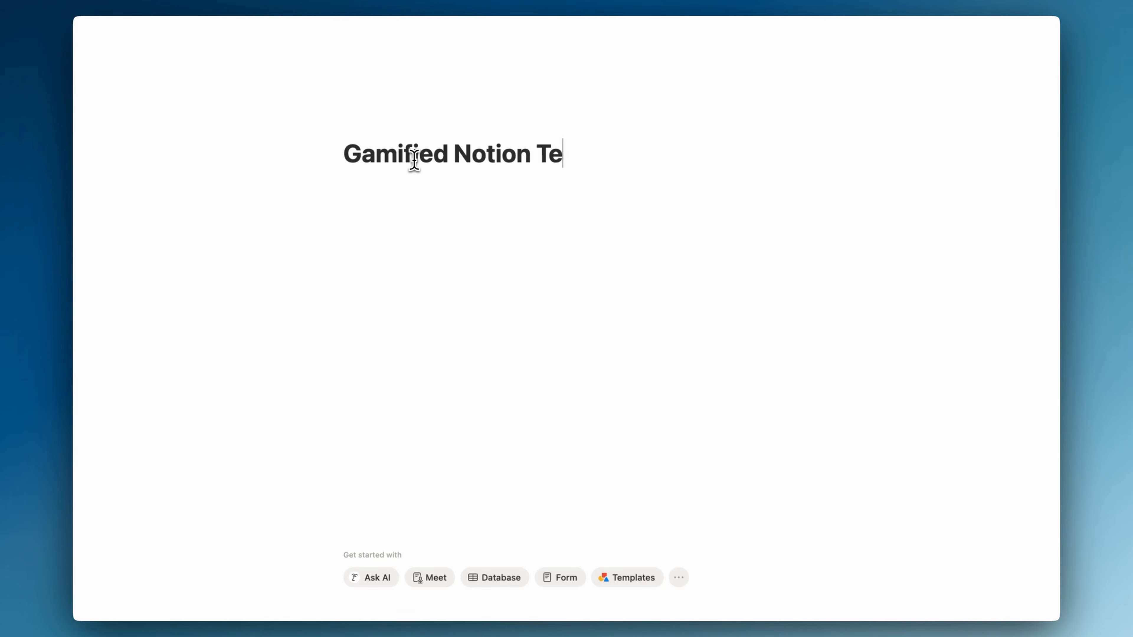
type("mplate")
left_click(1043, 52)
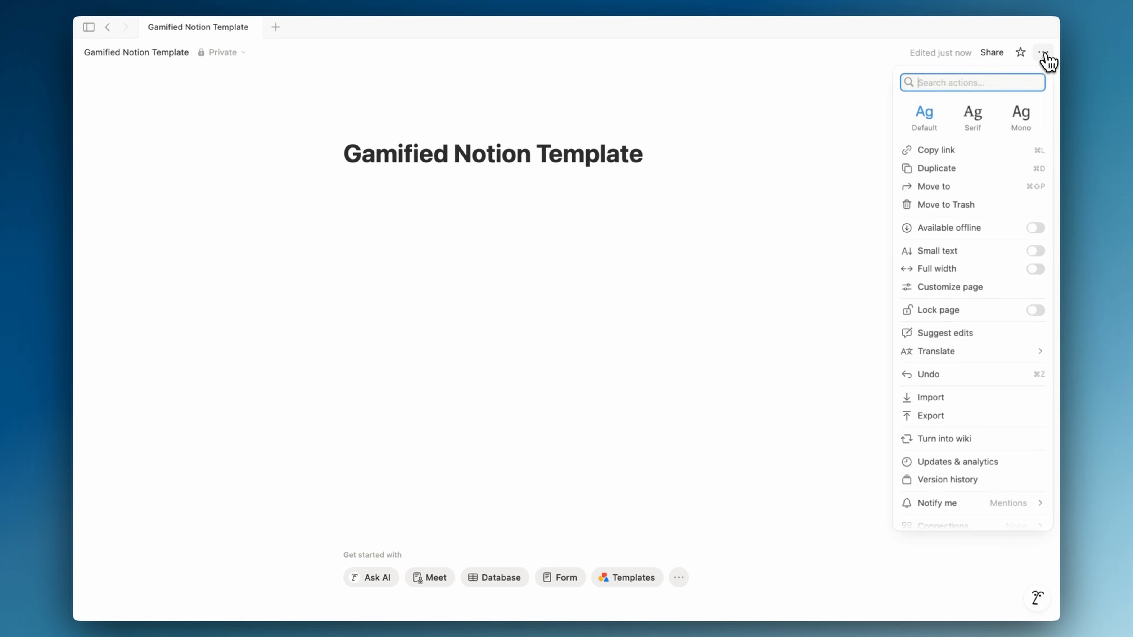
left_click(954, 269)
left_click(443, 234)
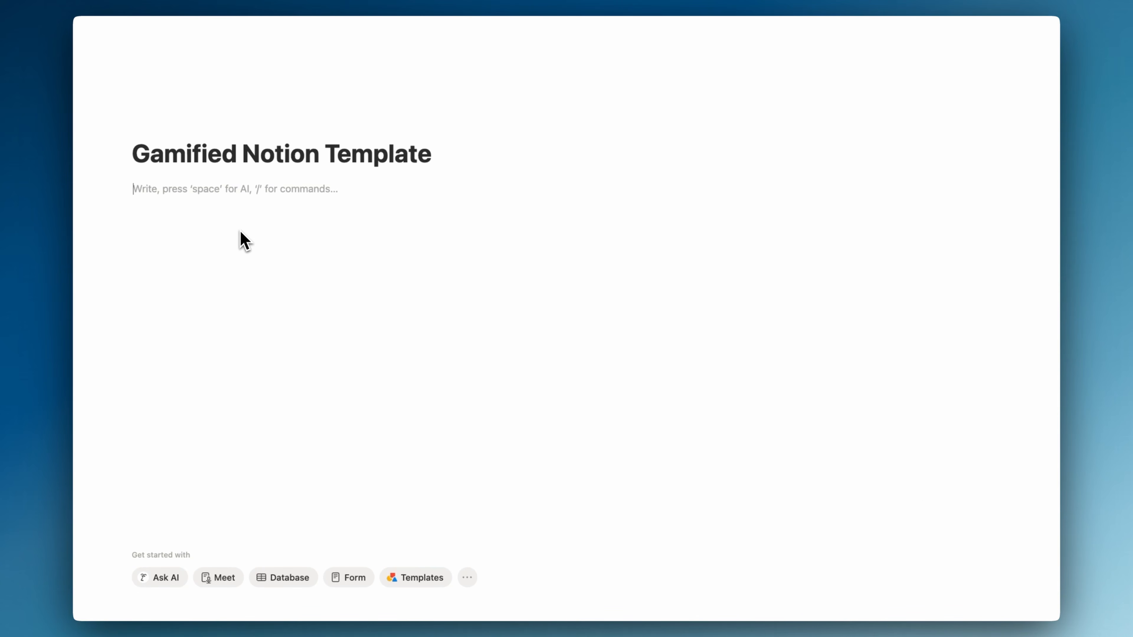
- Add a subpage titled "Character" inside the Gamified Notion Template page
type("/page")
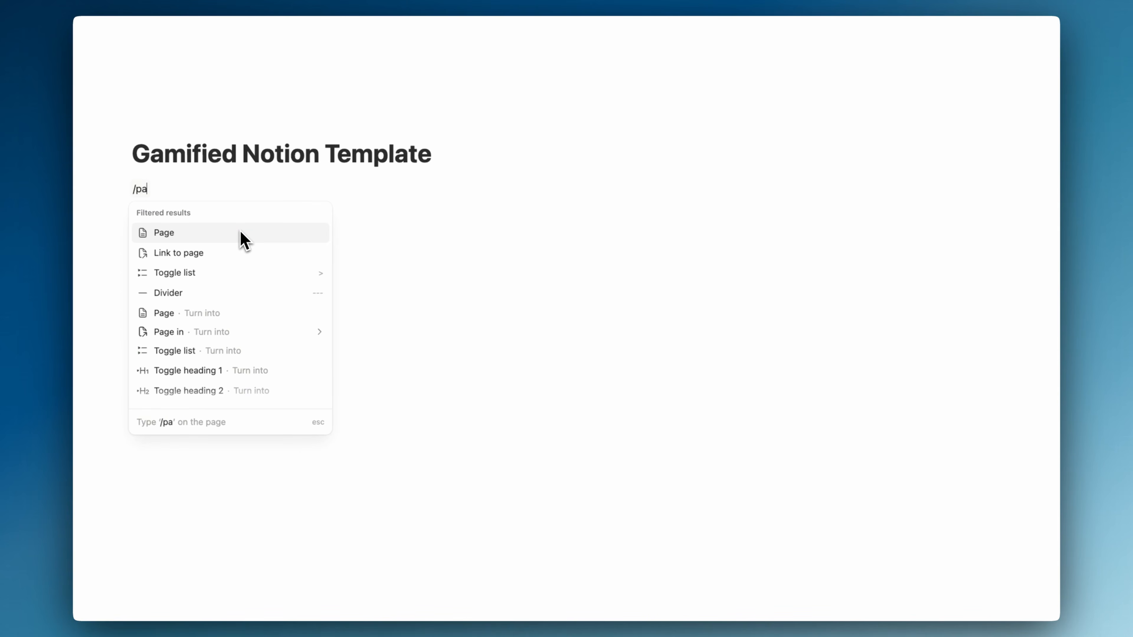
left_click(172, 239)
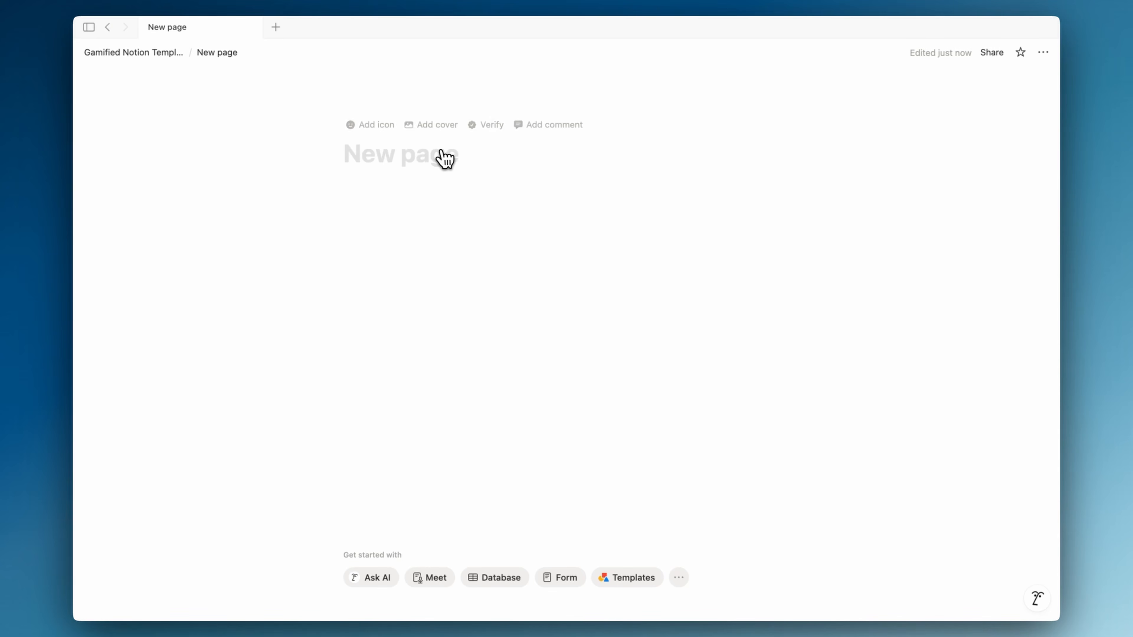
type("Character")
key("Return")
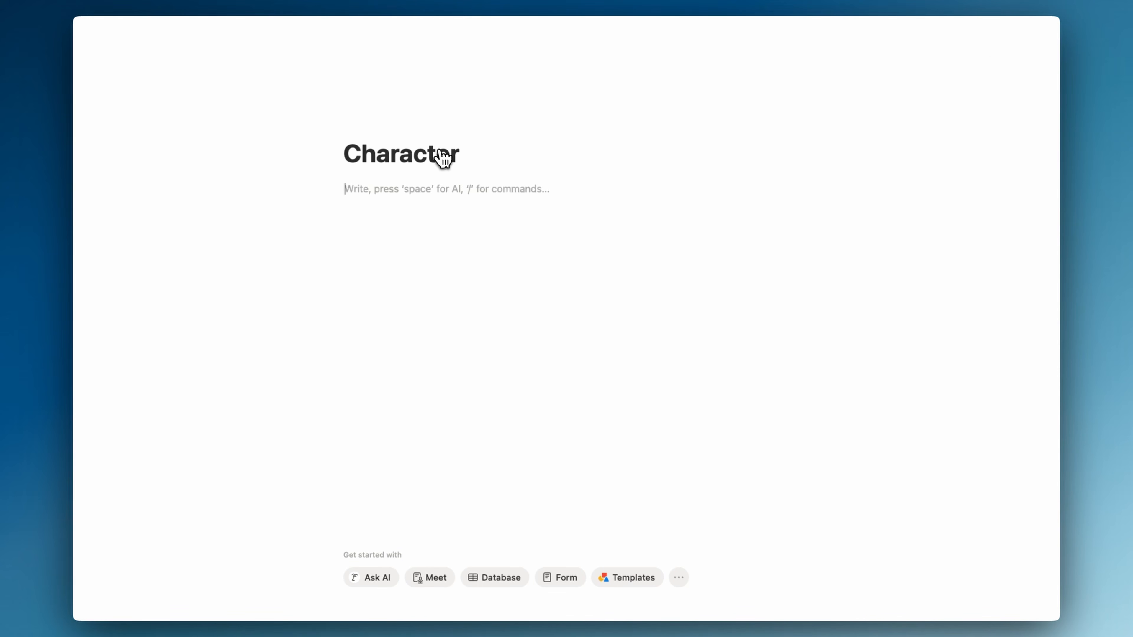
- Insert a table database named "Gamified Character" on the Character page and hide its database title
type("/table")
left_click(410, 230)
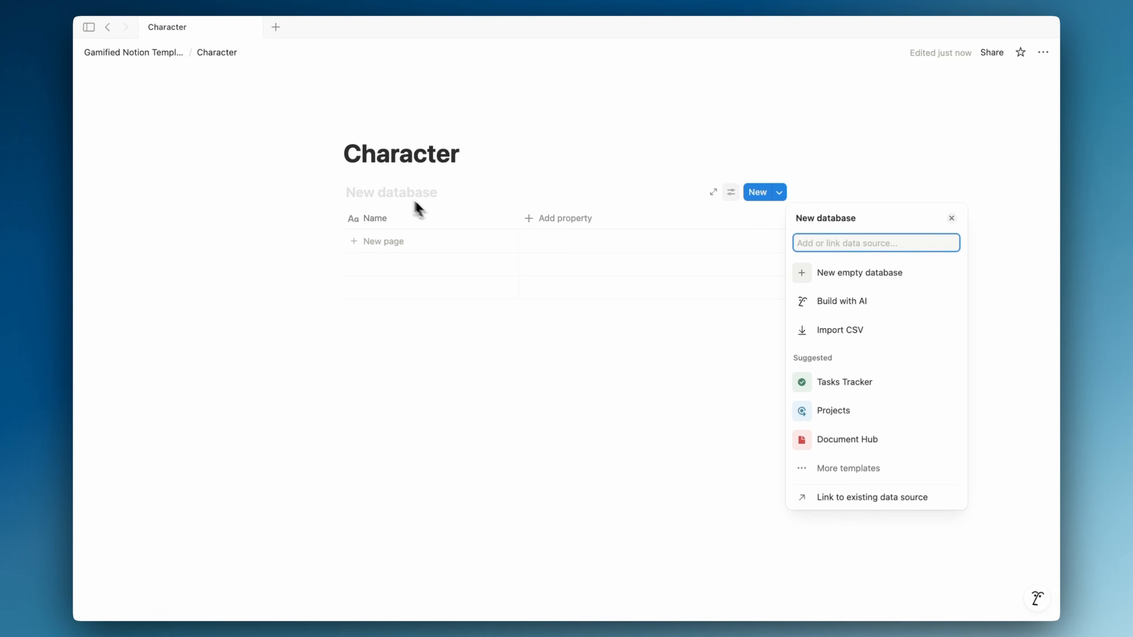
left_click(385, 189)
type("Character")
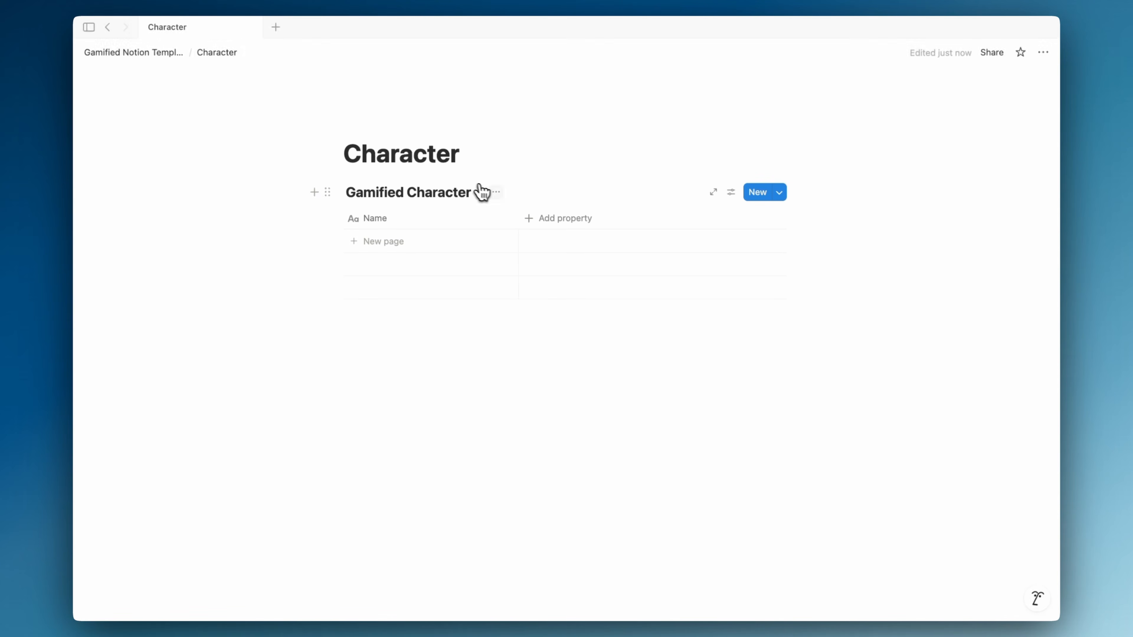
left_click(496, 192)
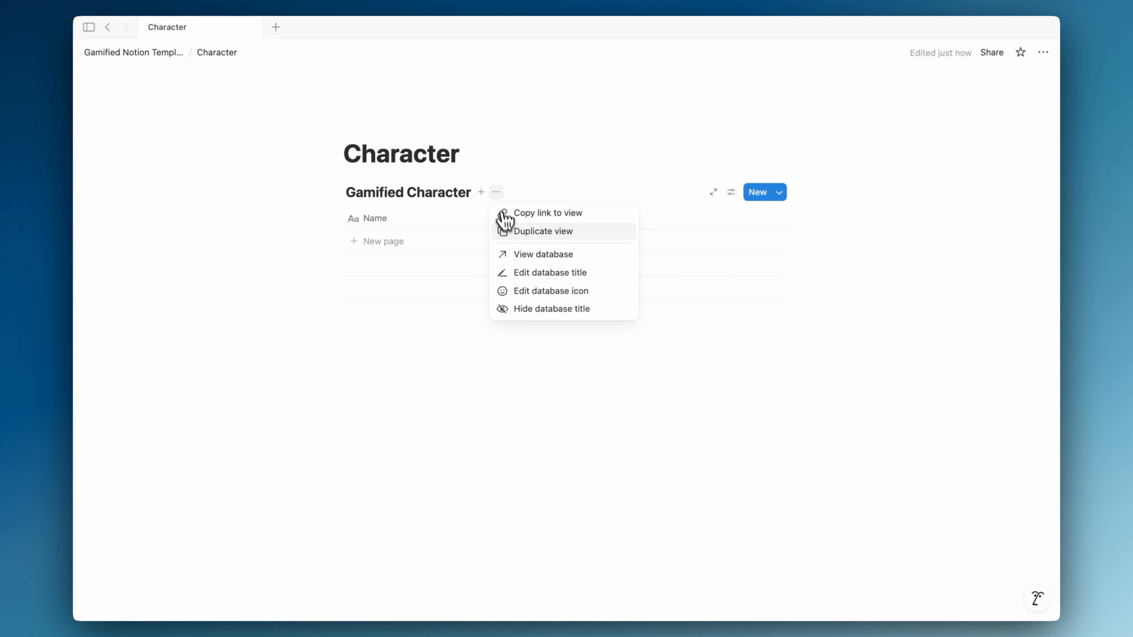
left_click(520, 308)
- Add a Files & media property named "Cover" to the character database
left_click(397, 219)
left_click(520, 219)
left_click(579, 224)
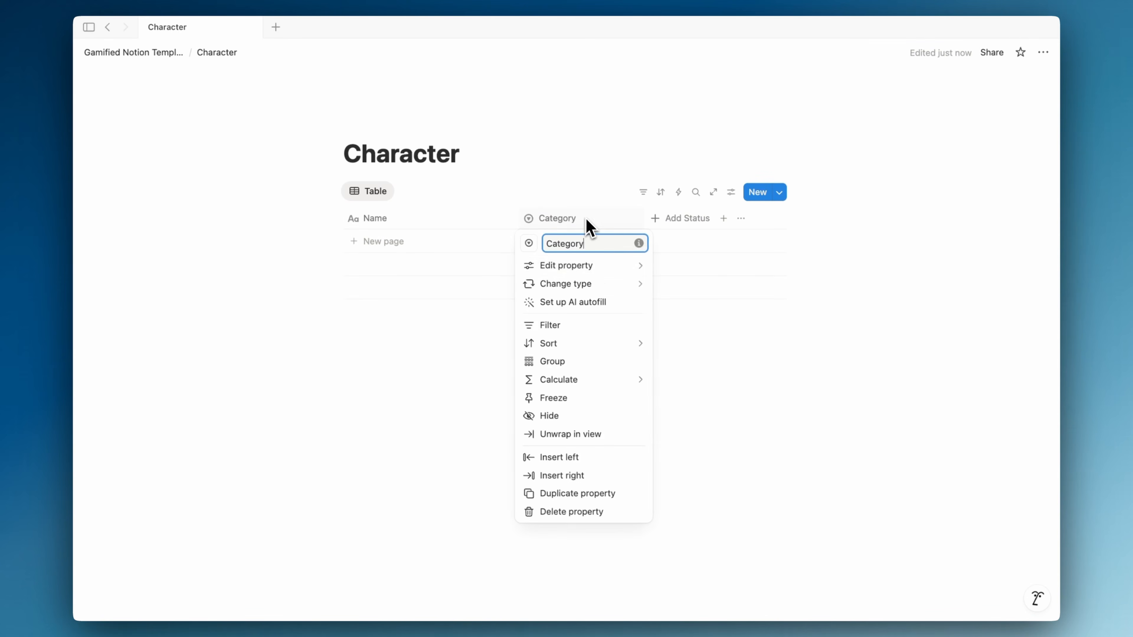
mouse_move(582, 286)
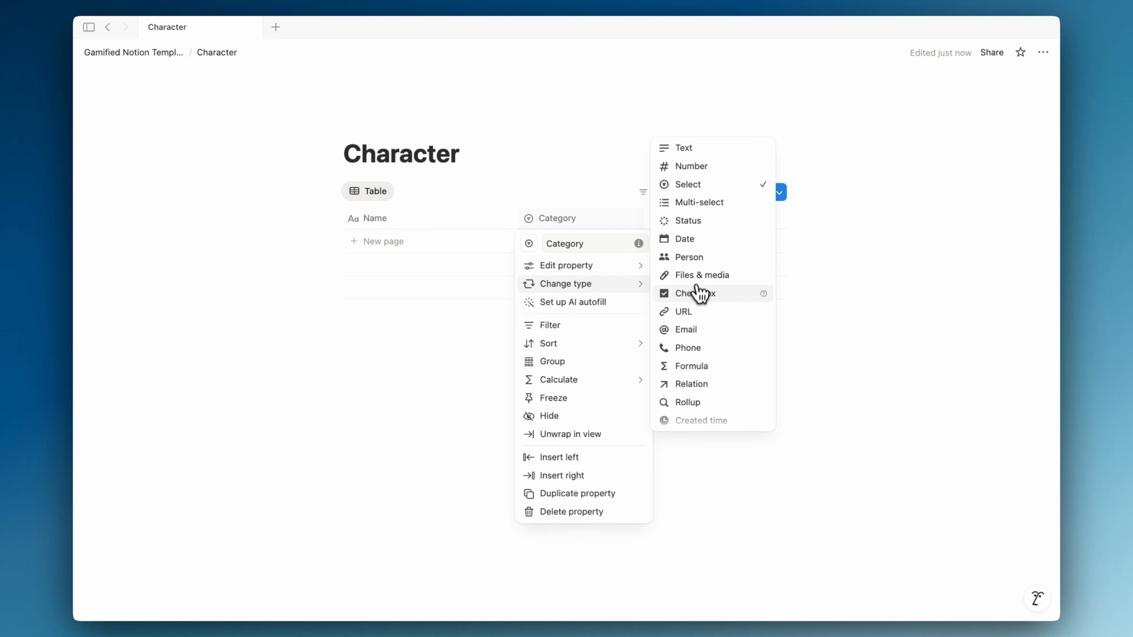
left_click(709, 278)
left_click(574, 227)
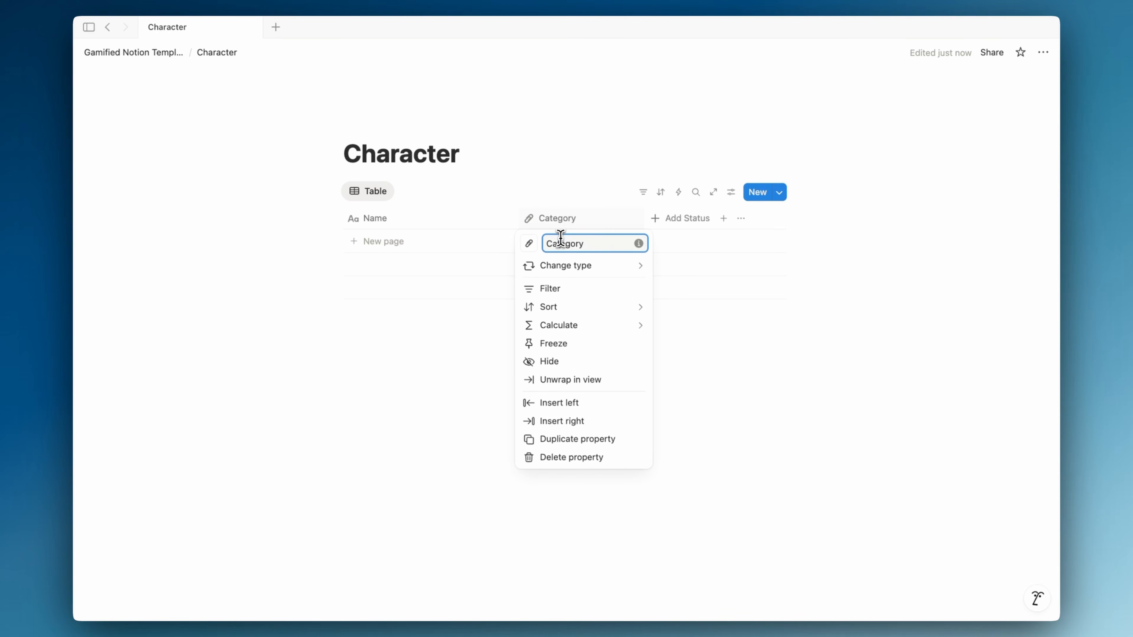
type("Co")
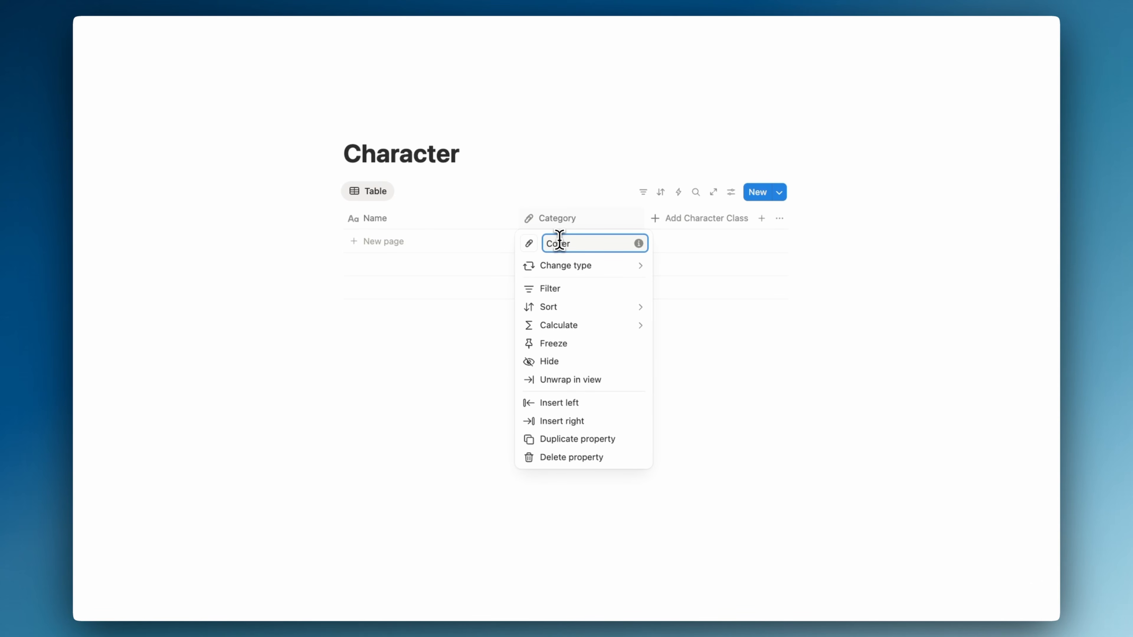
type("ver")
key("Return")
- Switch the character database view to a Gallery layout that uses Cover as the card preview
left_click(731, 191)
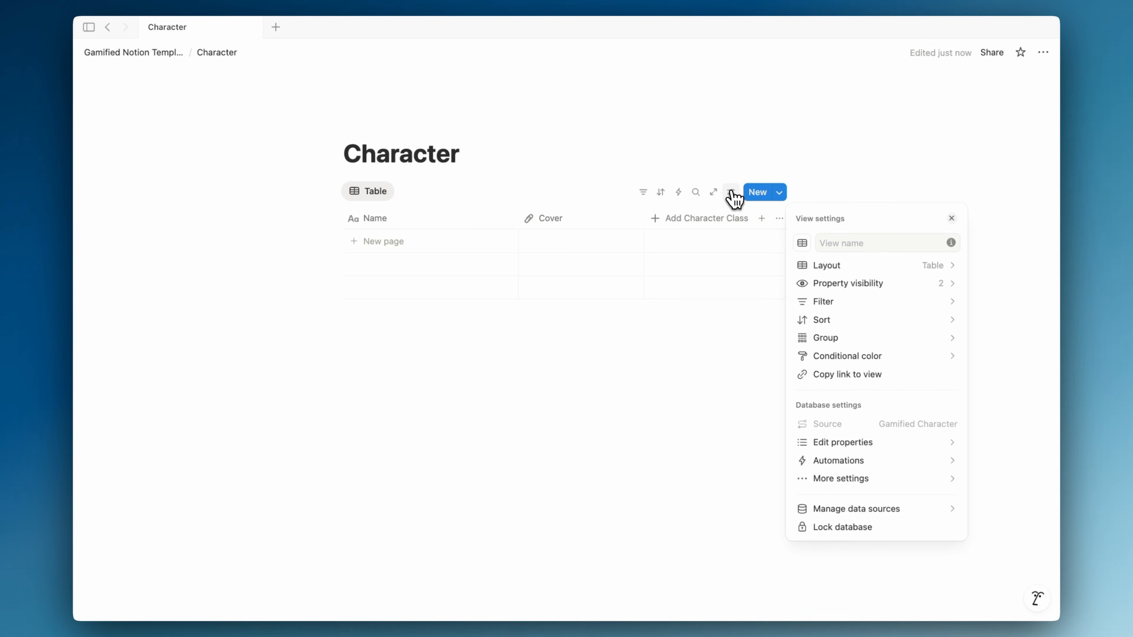
left_click(852, 265)
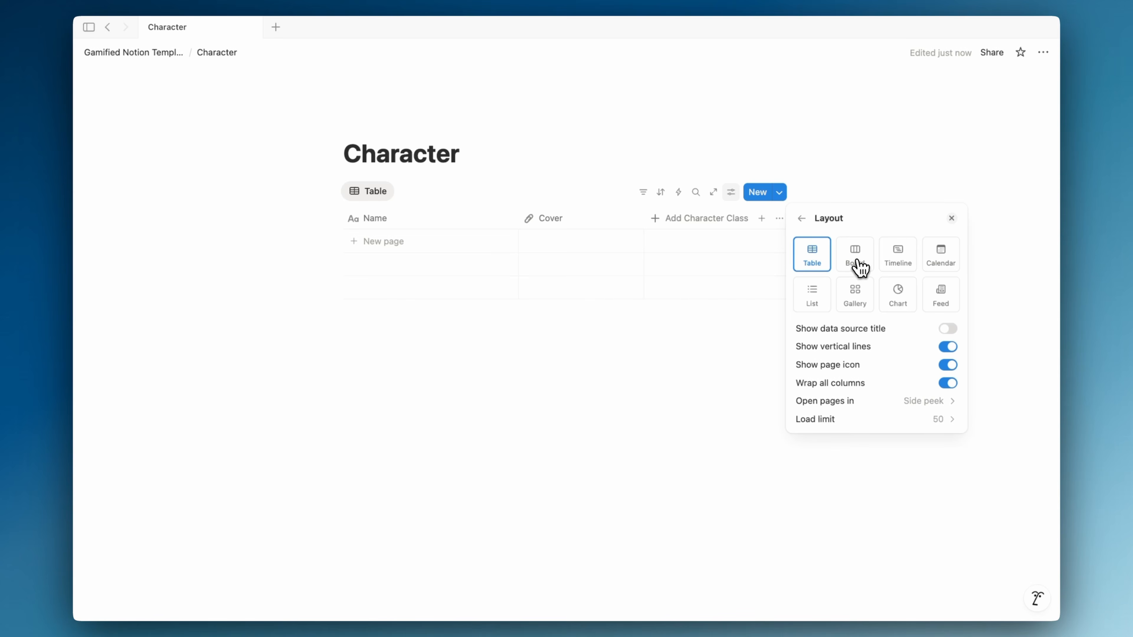
left_click(862, 308)
left_click(901, 350)
left_click(847, 421)
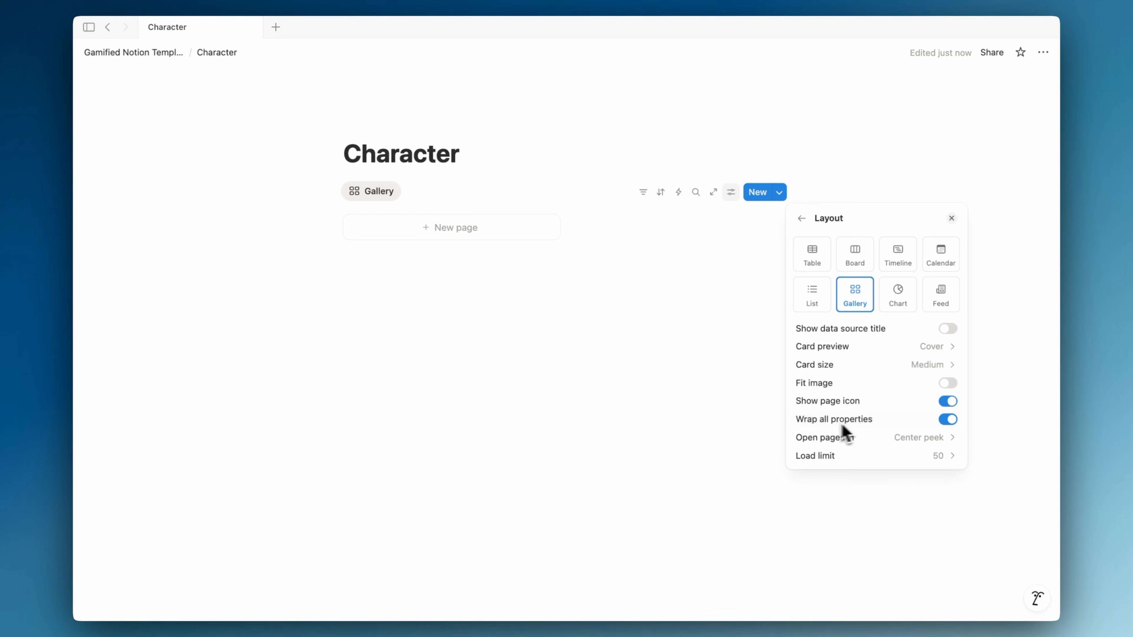
left_click(682, 380)
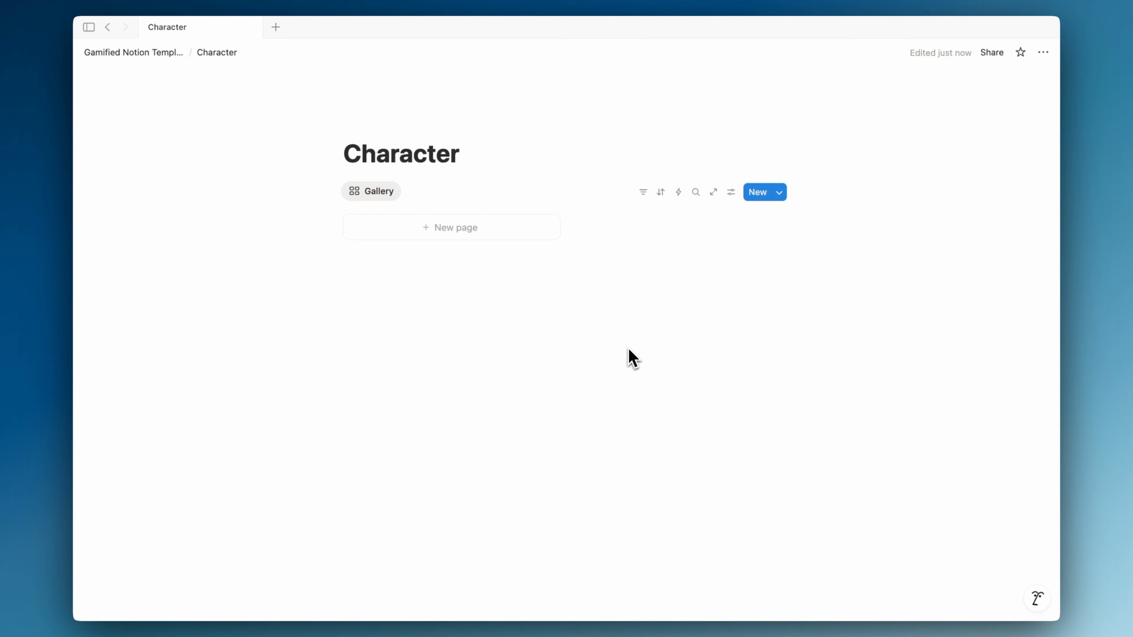
- Give the Character page a side-profile head icon, searching the icon set for "profi"
left_click(364, 122)
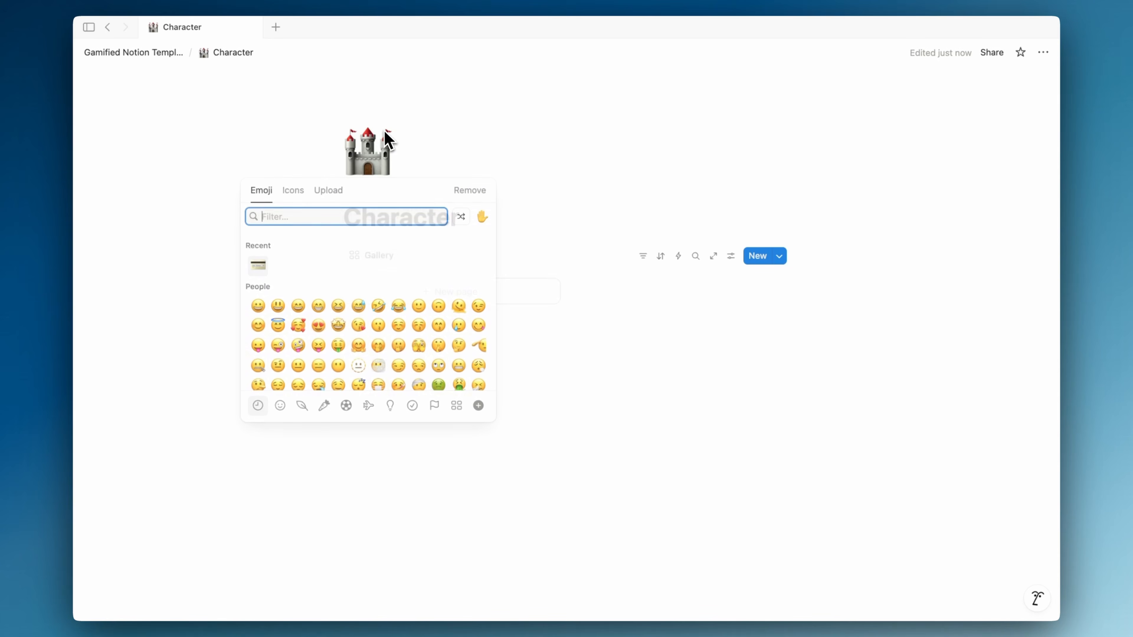
left_click(293, 193)
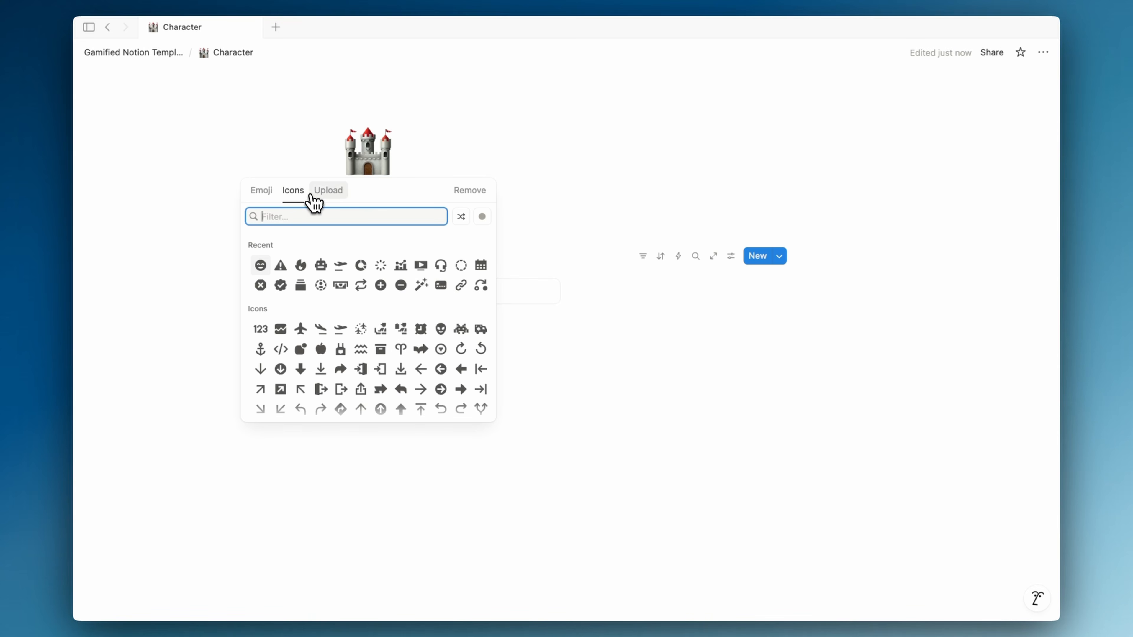
type("lp")
key("BackSpace")
key("BackSpace")
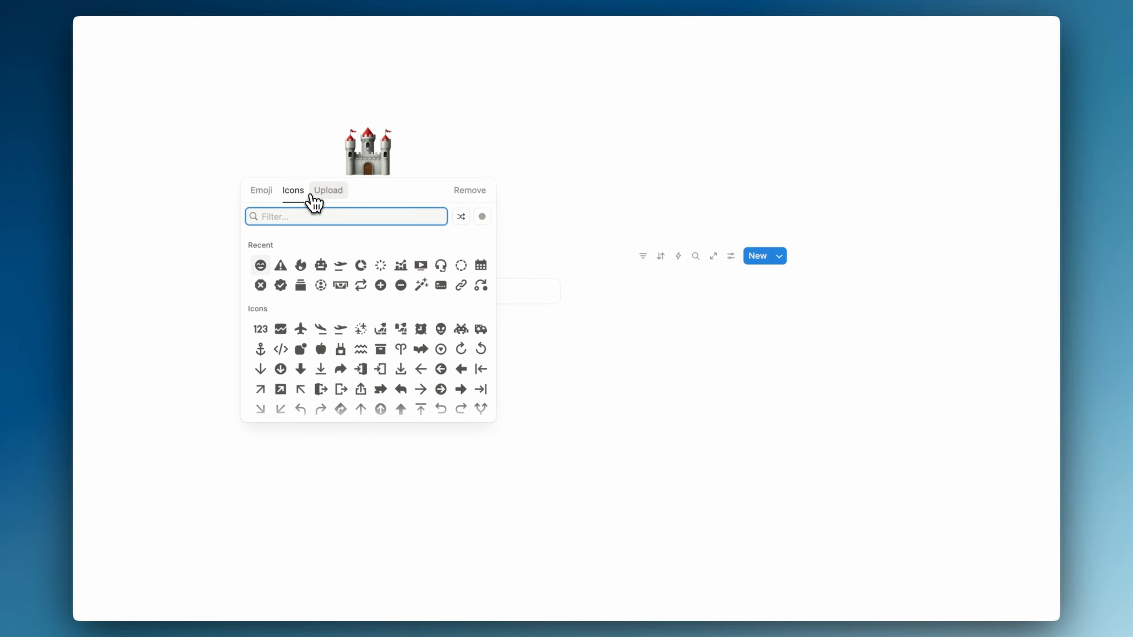
type("profi")
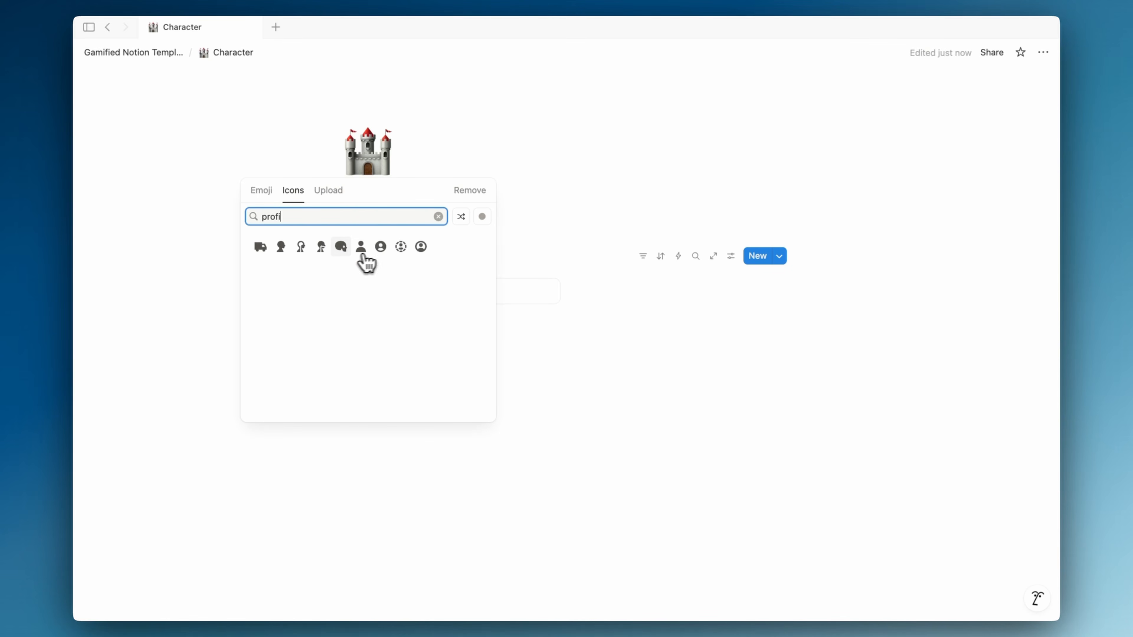
left_click(342, 269)
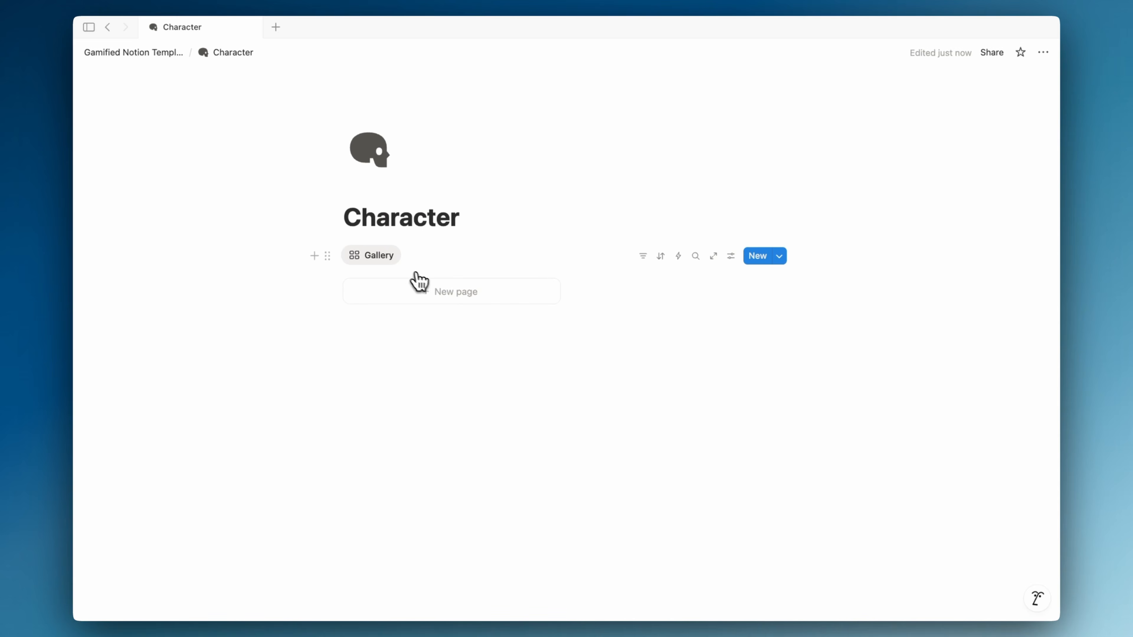
- Add a second subpage titled "Daily Quests" to the Gamified Notion Template page
left_click(166, 54)
left_click(316, 263)
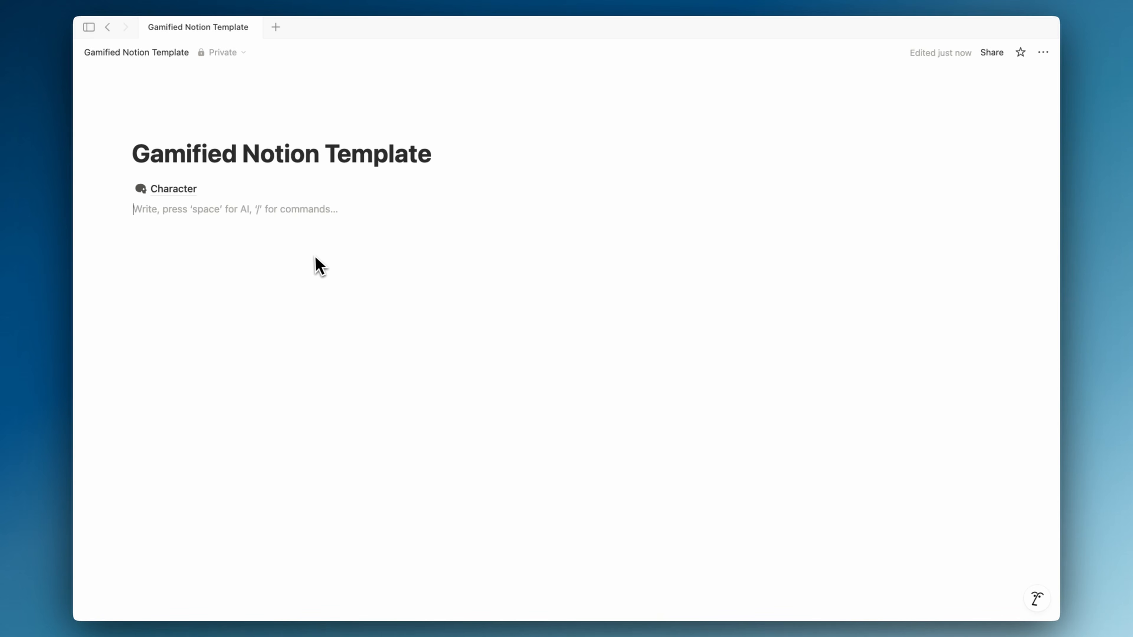
type("/")
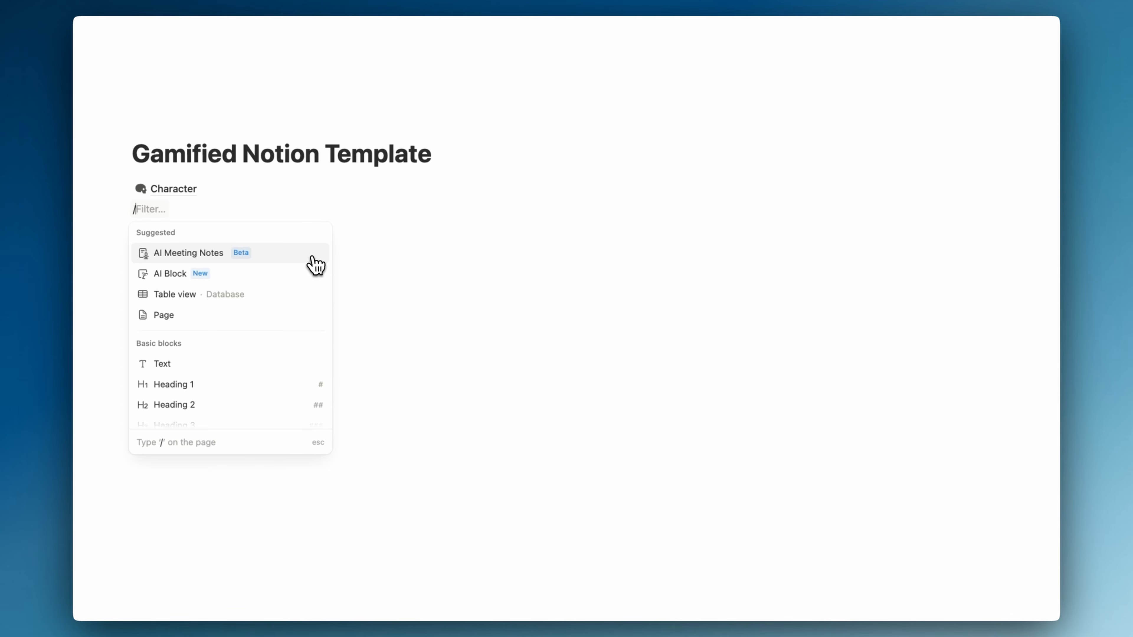
type("page")
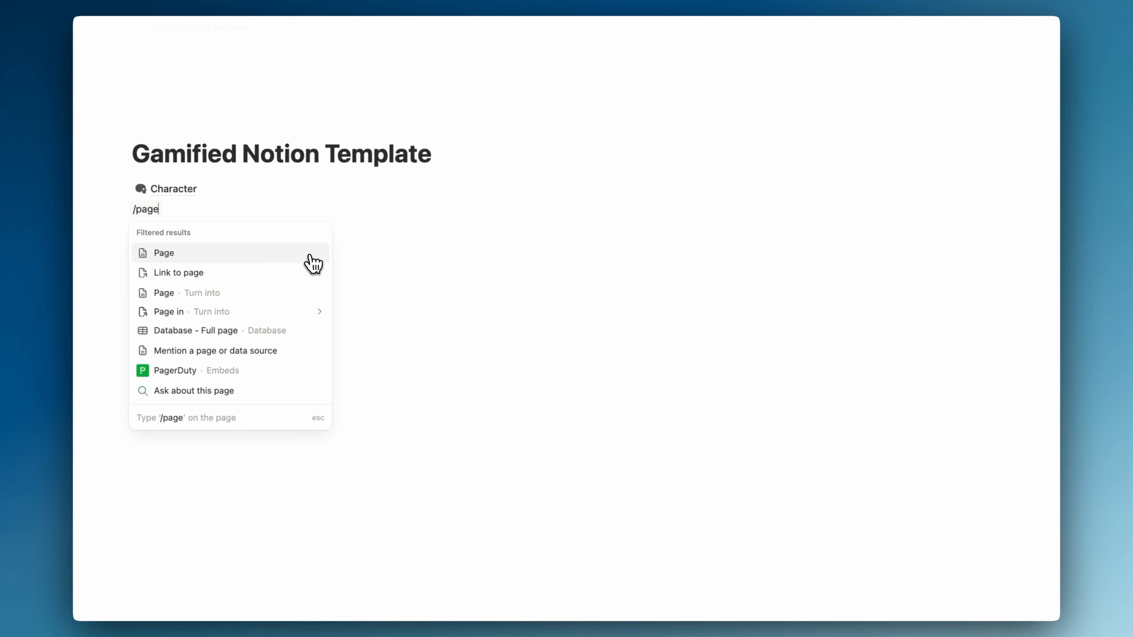
left_click(269, 259)
type("Tasks")
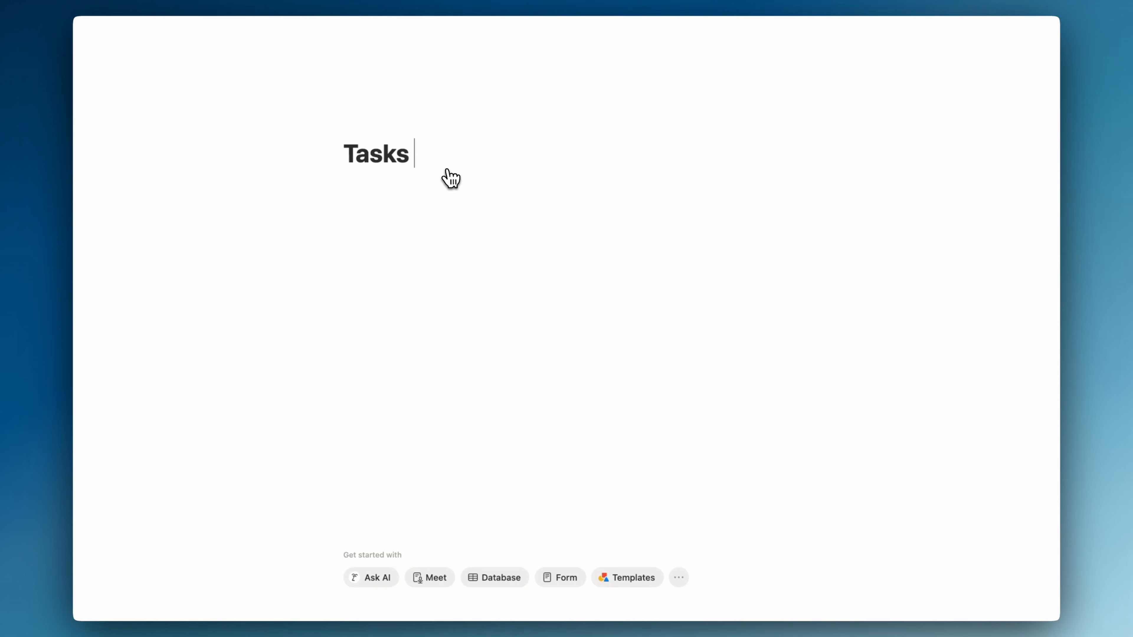
key("alt+BackSpace")
type("Di")
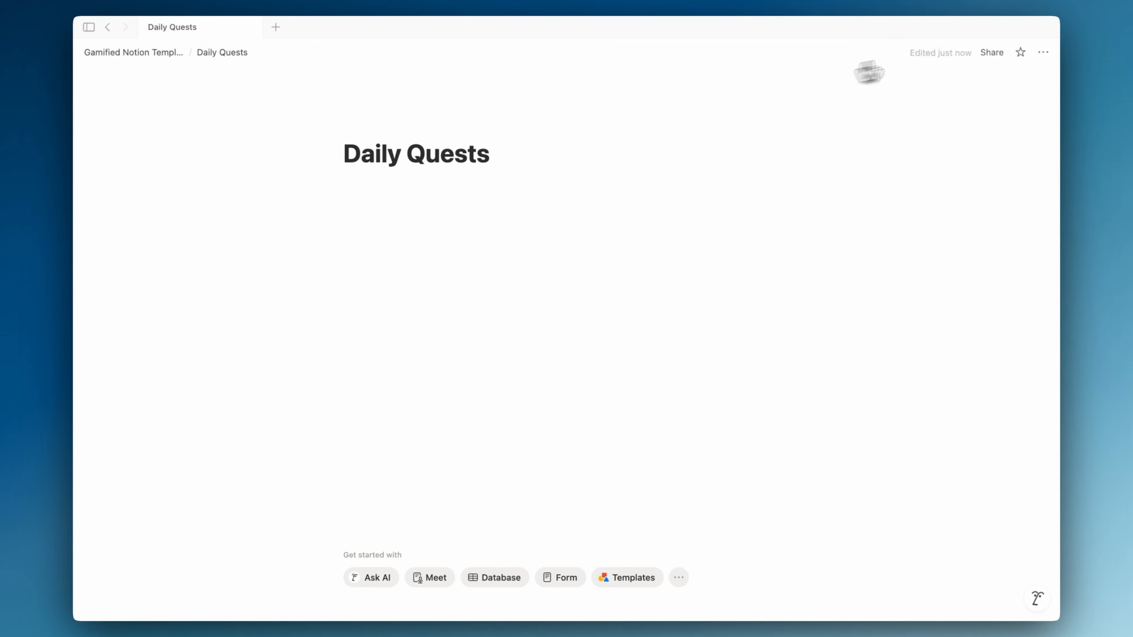
- Set the Daily Quests page to full width
left_click(1043, 52)
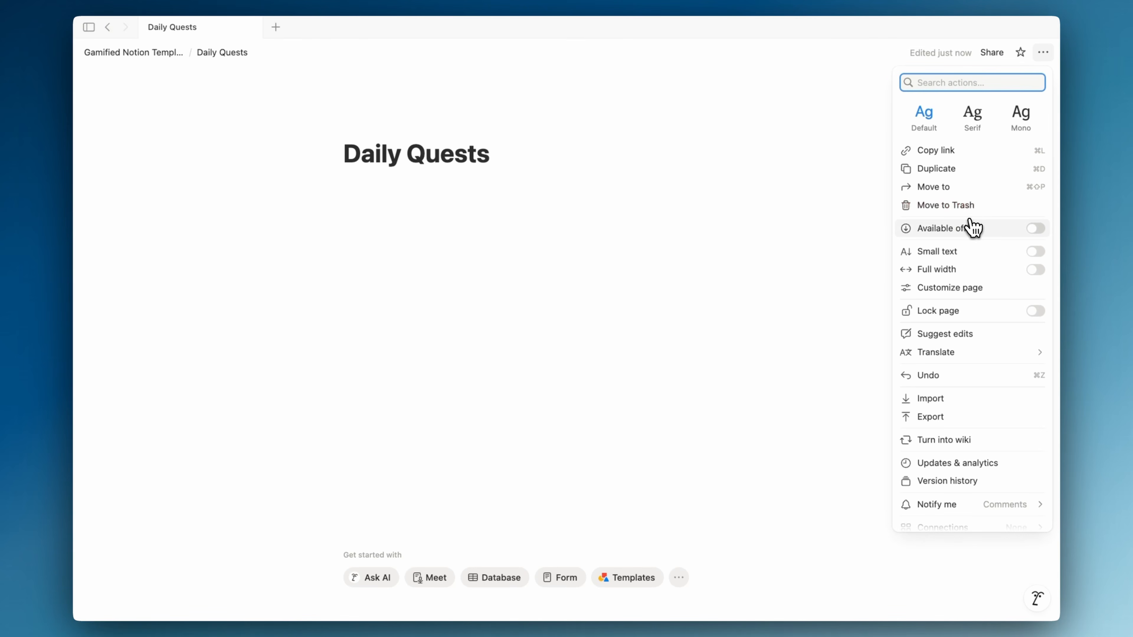
left_click(968, 267)
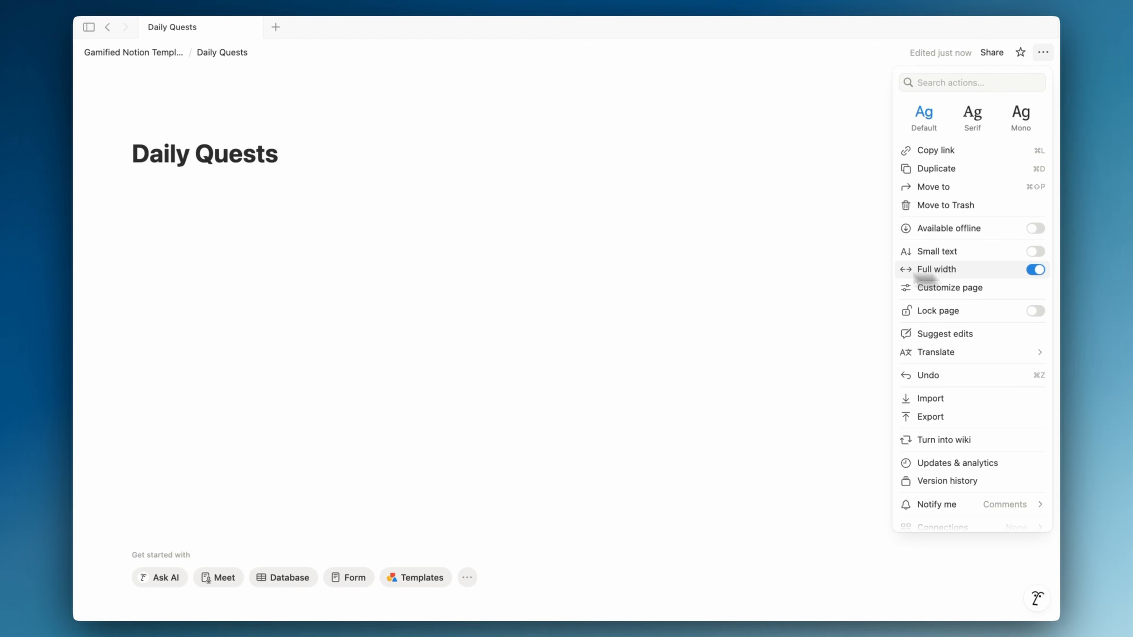
left_click(542, 263)
- Insert a table database named "Gamified Tasks" on the Daily Quests page and hide its database title
type("/tabe")
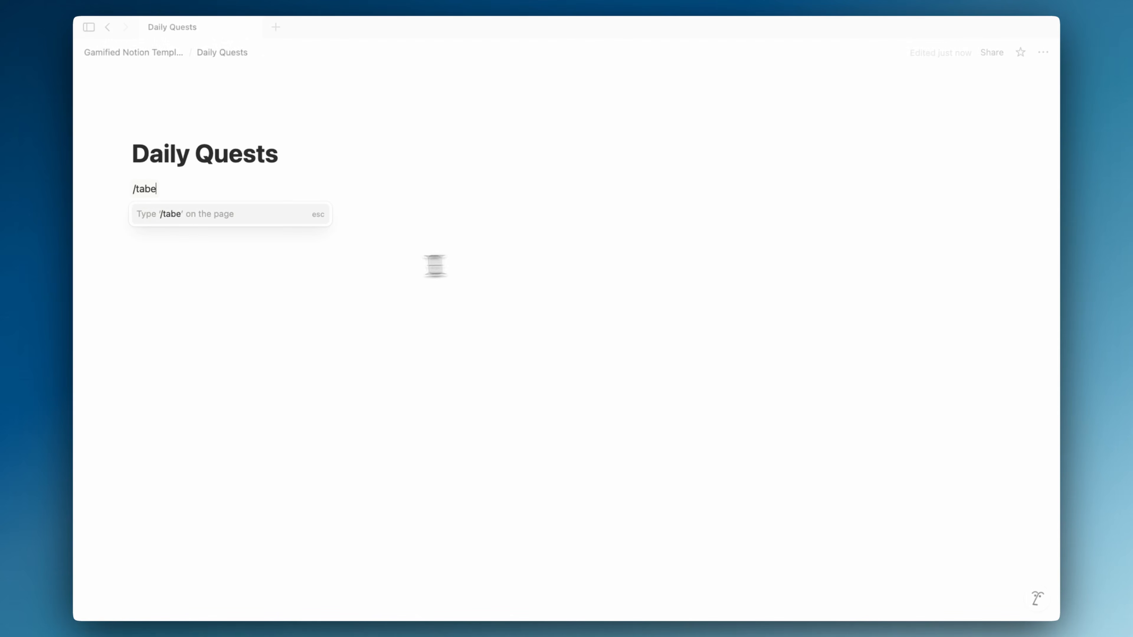
key("BackSpace")
left_click(224, 253)
key("Escape")
left_click(188, 198)
type("Gamified Tasks")
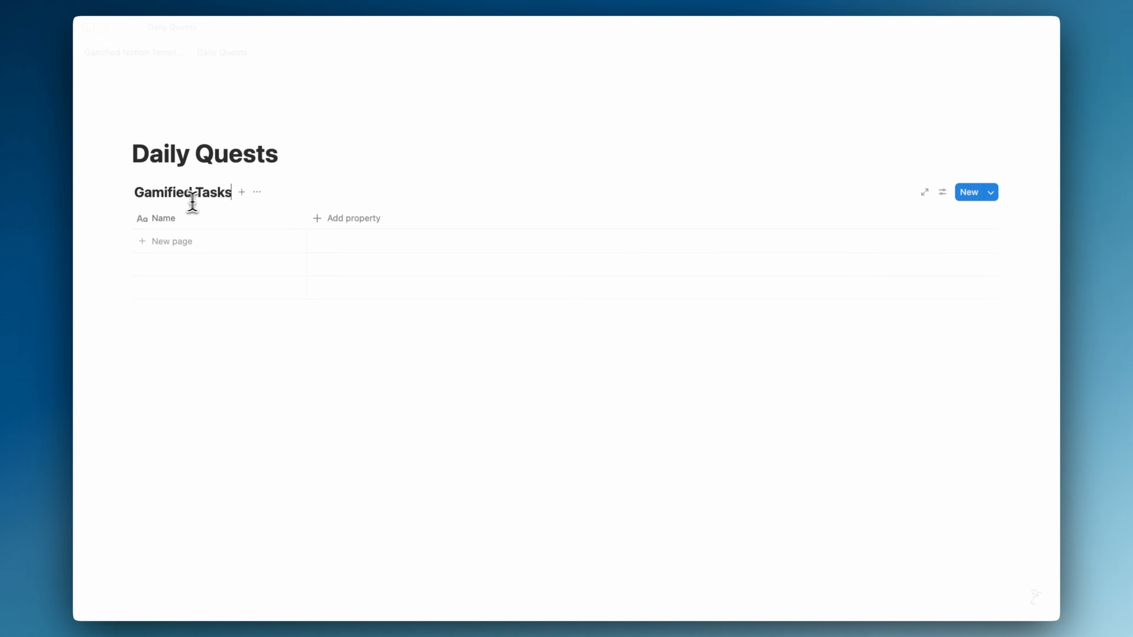
left_click(257, 192)
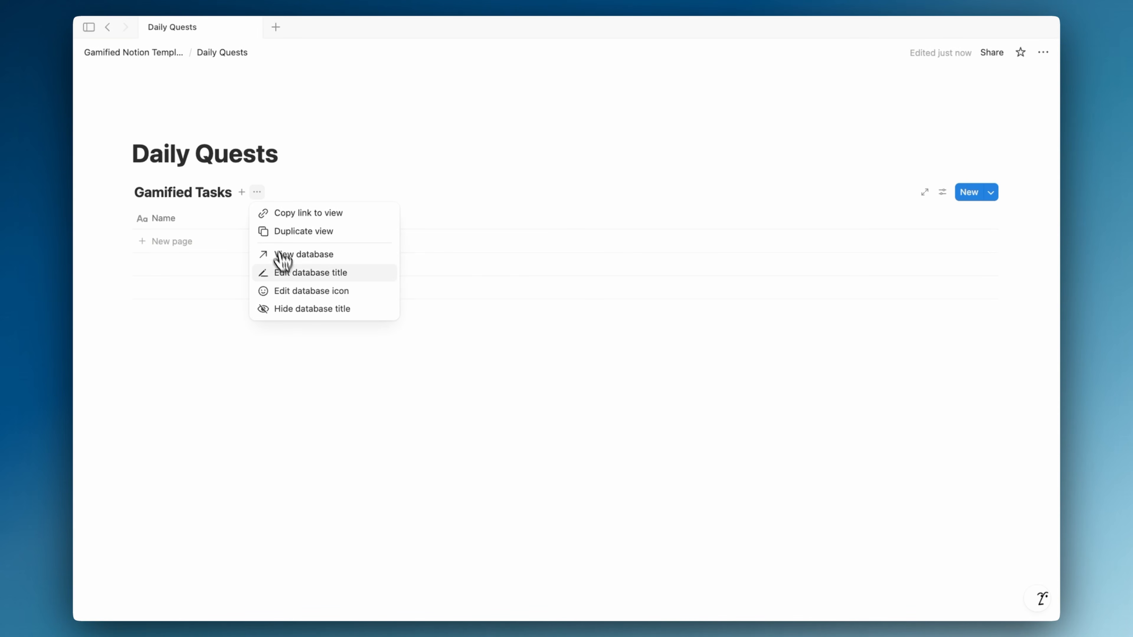
left_click(287, 309)
- Add a property to the tasks database, change its type to Status and name it "Status"
left_click(371, 223)
left_click(387, 220)
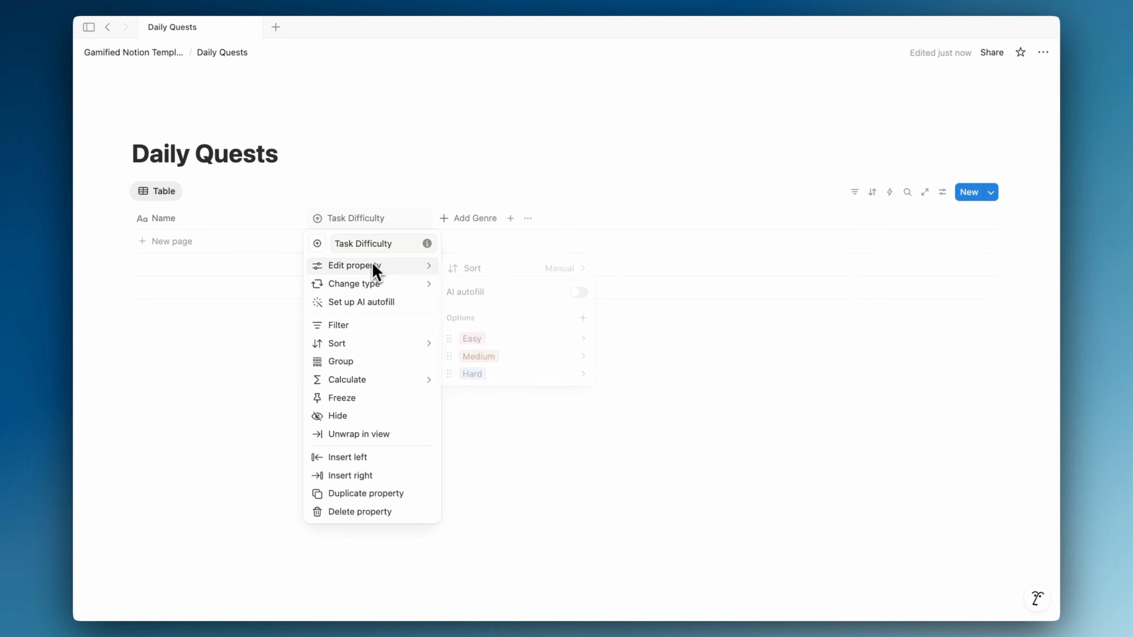
mouse_move(426, 285)
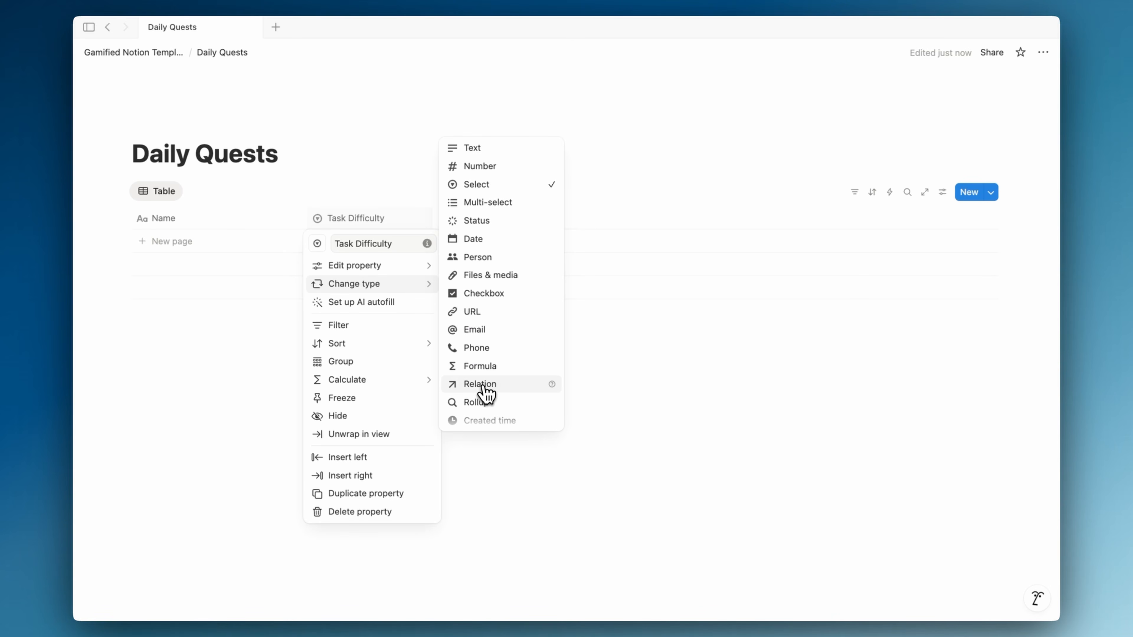
left_click(508, 222)
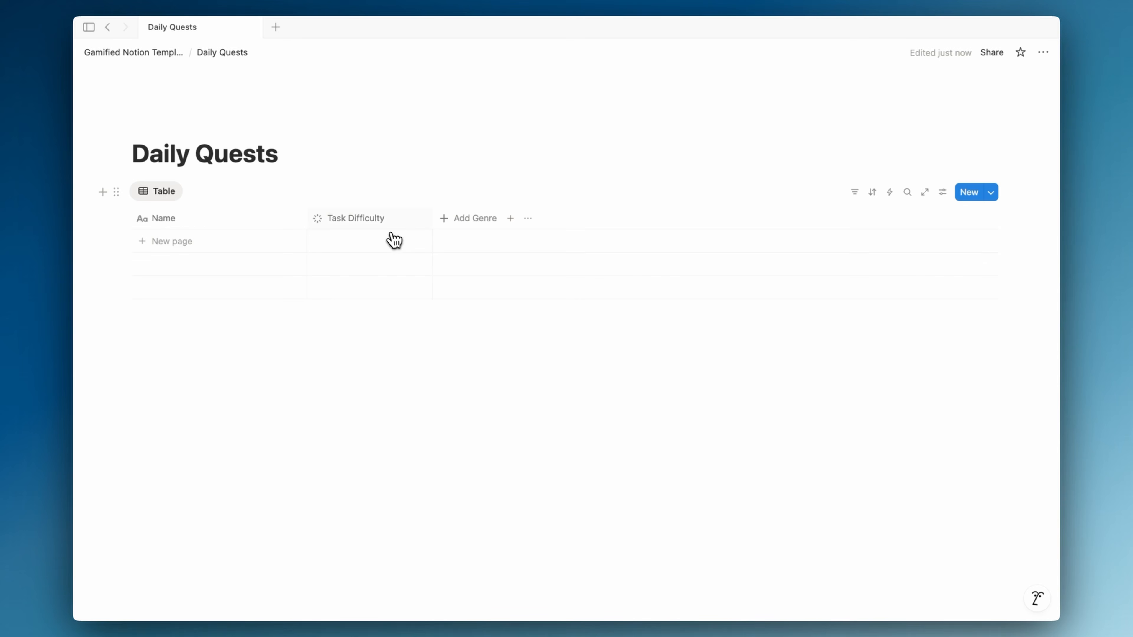
left_click(377, 224)
type("Status")
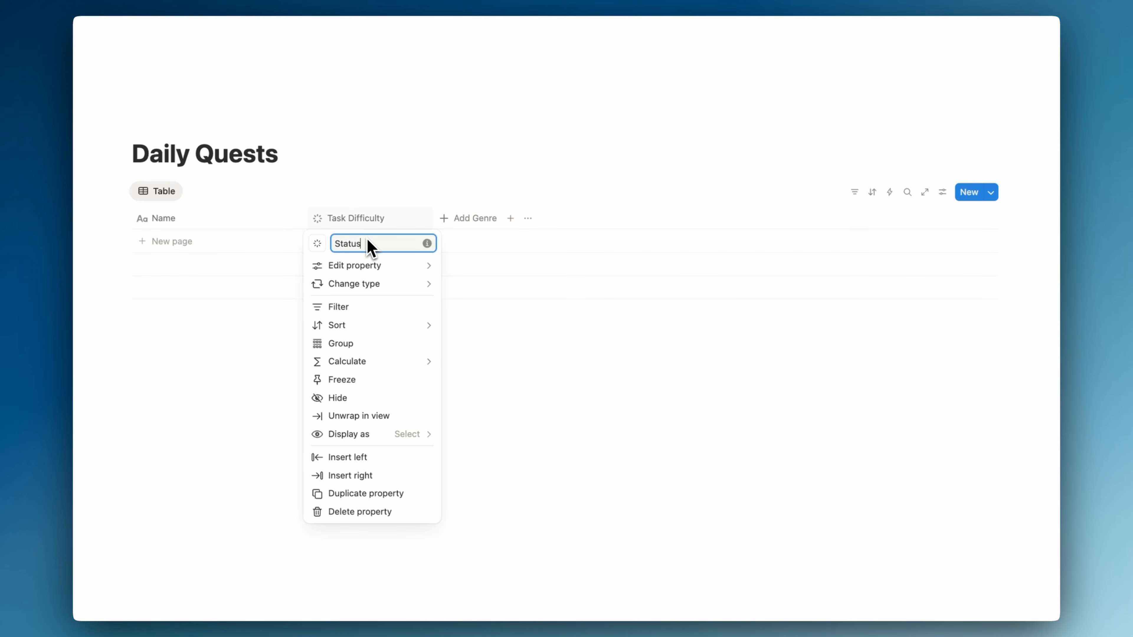
left_click(541, 240)
- Add a Date property named "Due Date" to the tasks database
left_click(512, 219)
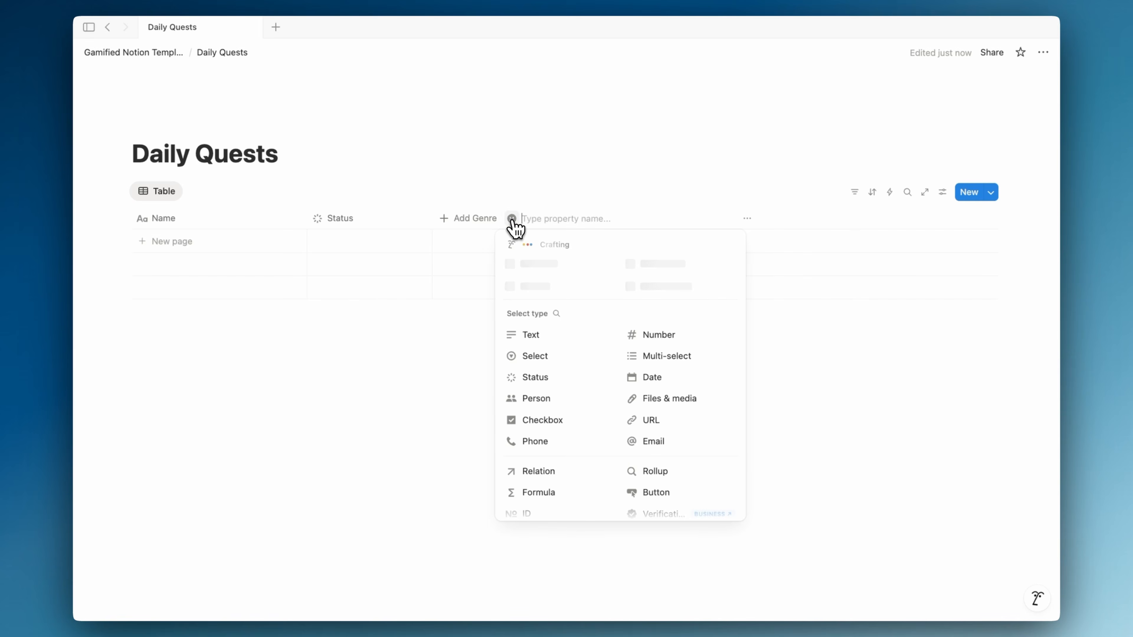
left_click(651, 377)
left_click(566, 219)
left_click(499, 226)
left_click(498, 226)
left_click(460, 244)
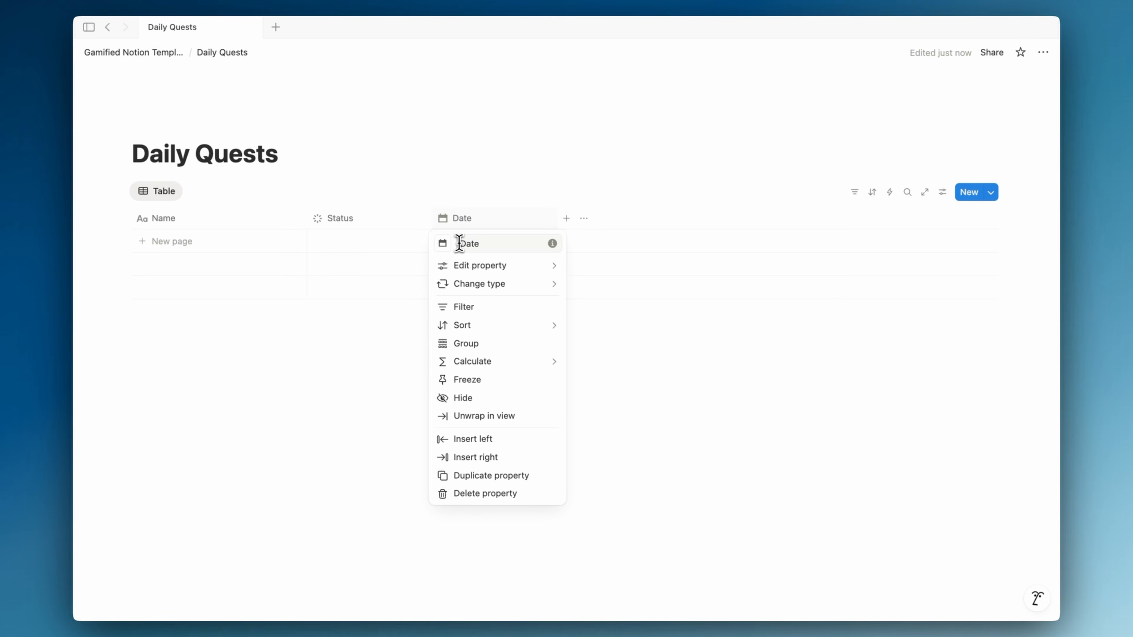
left_click(459, 244)
type("De")
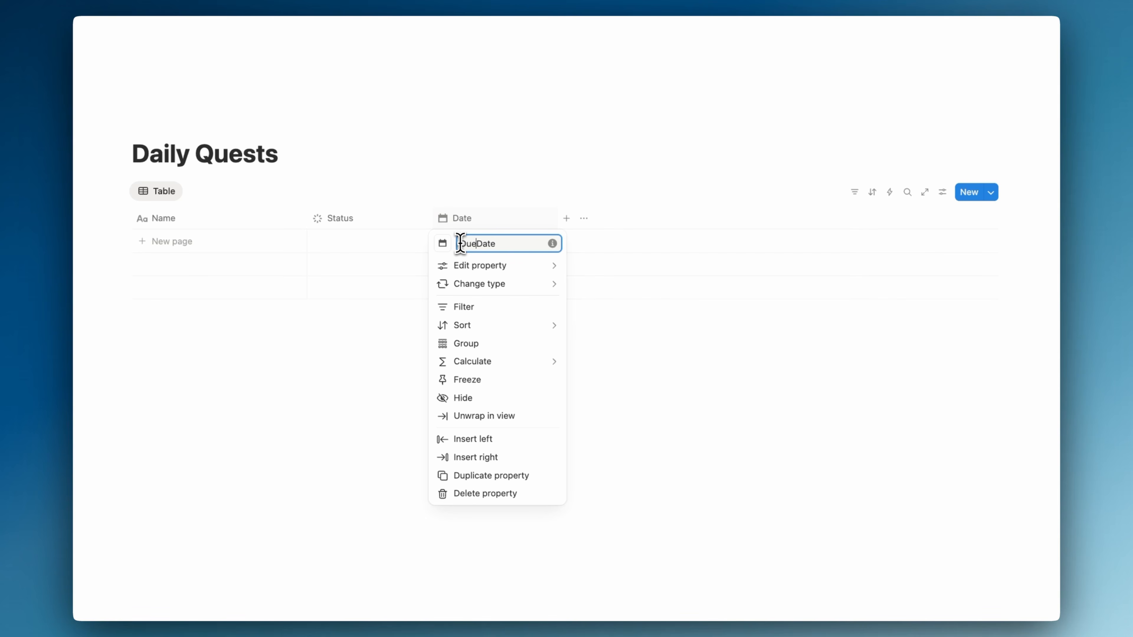
key("Return")
- Add a Select property named "Priority" to the tasks database
left_click(567, 219)
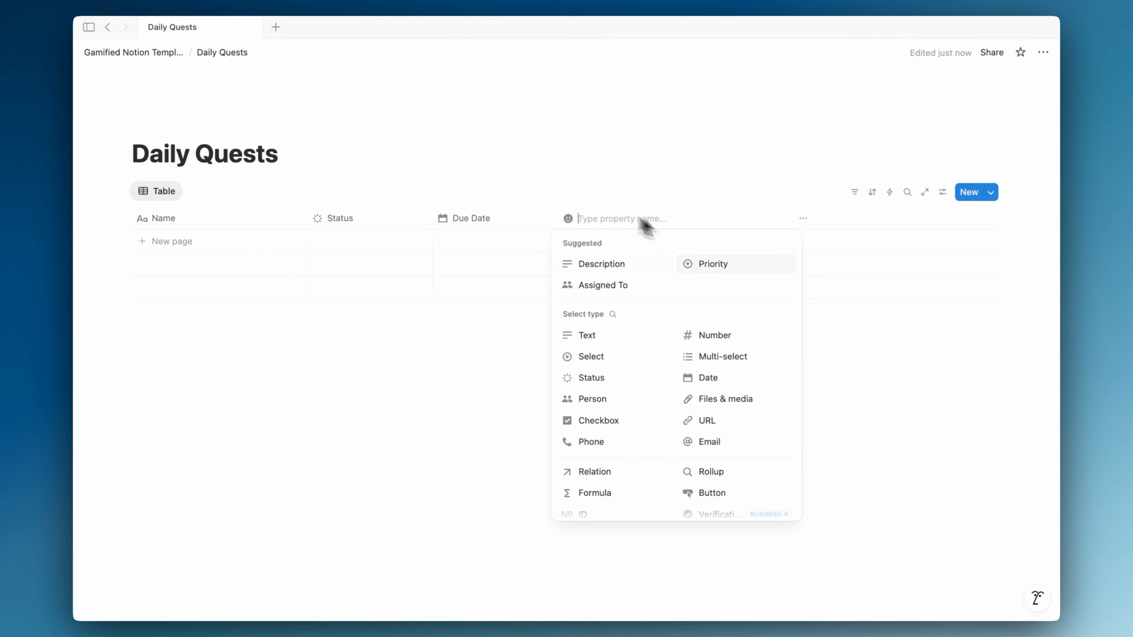
left_click(647, 363)
left_click(647, 226)
type("Priority")
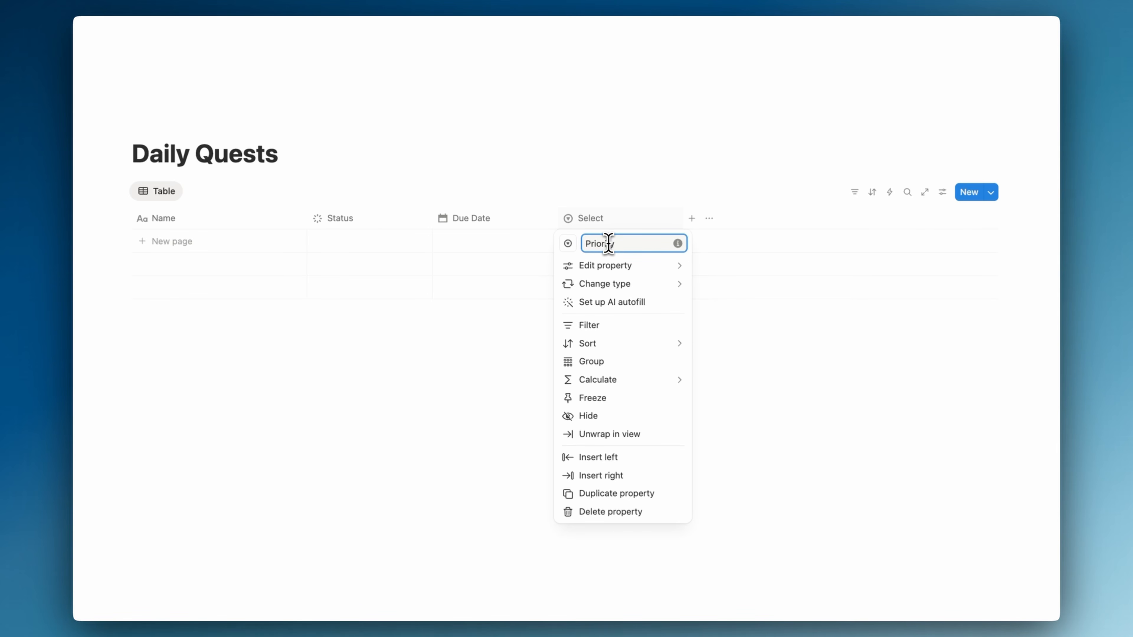
key("Return")
- Add a two-way relation from the tasks database to the Gamified Character database
left_click(687, 218)
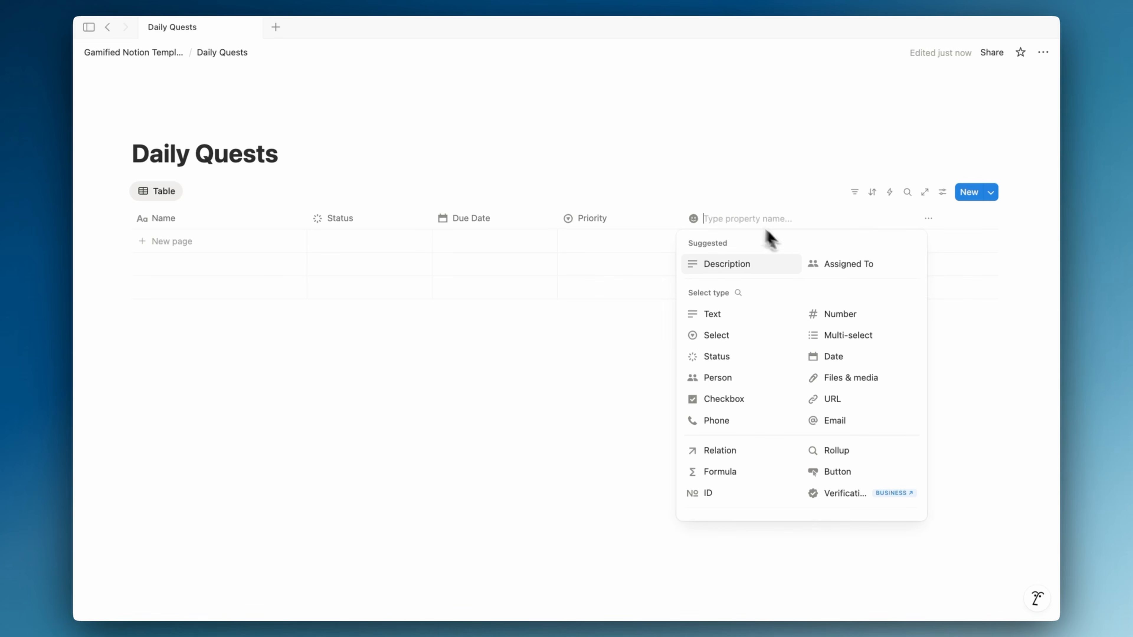
scroll(809, 357, "down", 3)
left_click(749, 387)
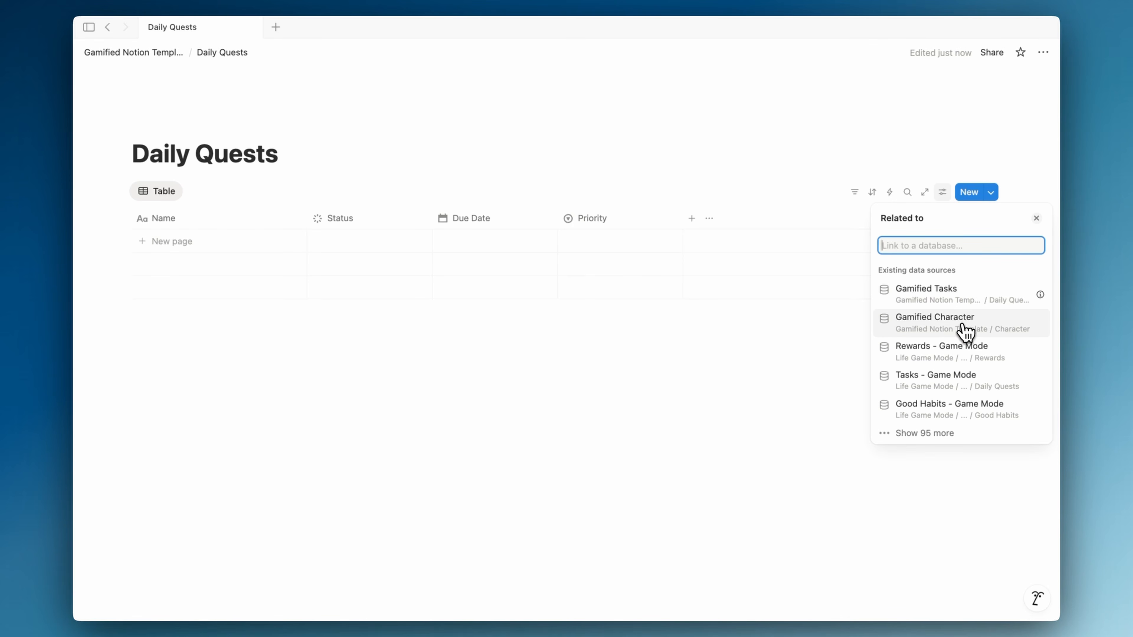
left_click(959, 331)
left_click(953, 309)
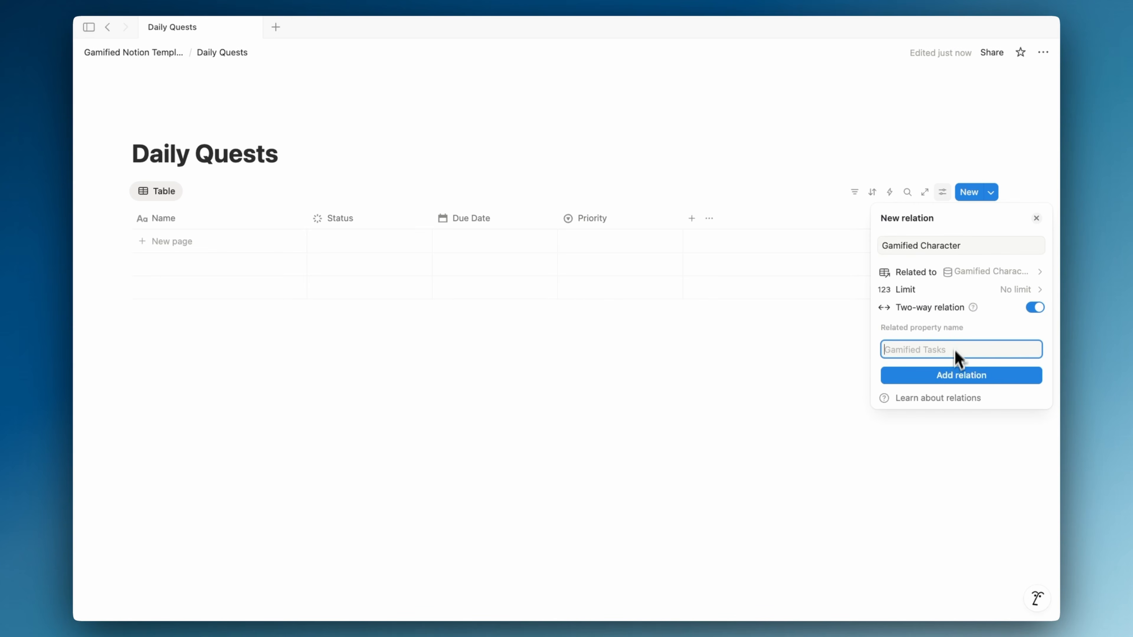
left_click(944, 377)
left_click(809, 375)
- Create a tasks database template titled "New Tasks" with Due Date set to Today, the date when duplicated
left_click(998, 192)
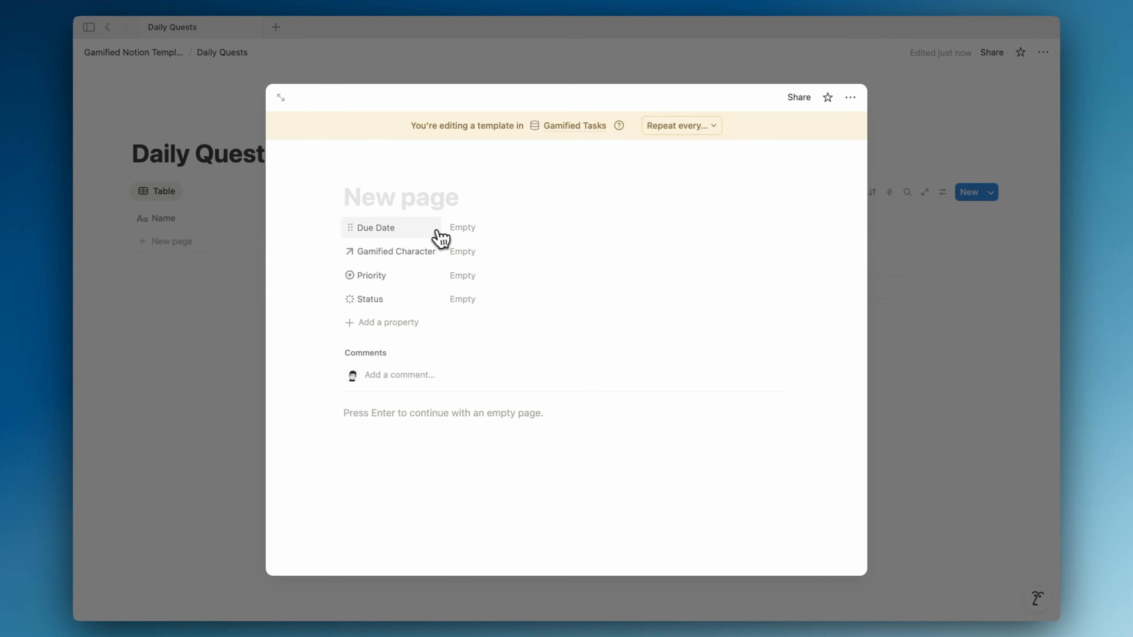
type("New Tasks")
left_click(463, 231)
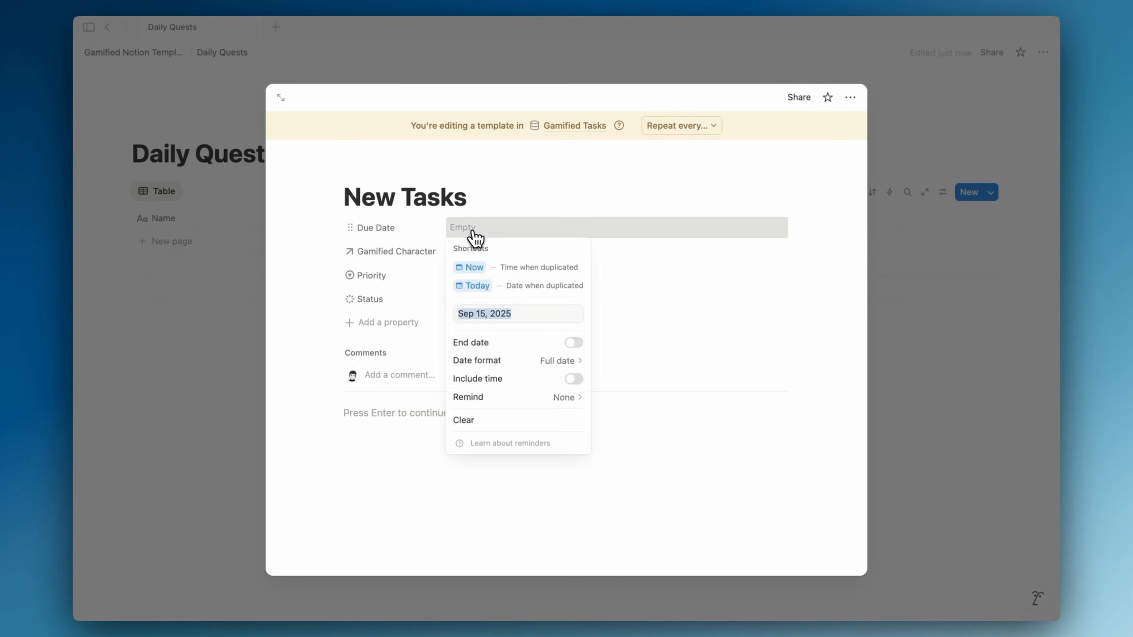
left_click(508, 285)
- Move the Gamified Character property below Status in the New Tasks template and check which character pages can be linked
left_click_drag(395, 251, 428, 332)
left_click(464, 299)
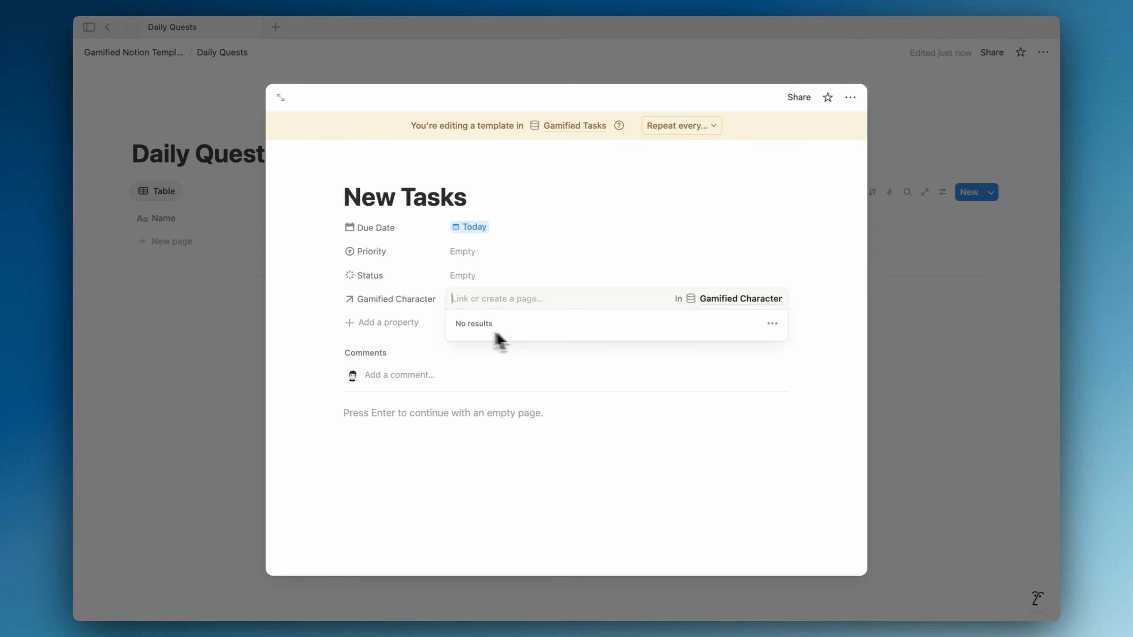
left_click(246, 318)
left_click(245, 319)
- Add a gallery entry on the Character page and title it with the character's first name
left_click(167, 54)
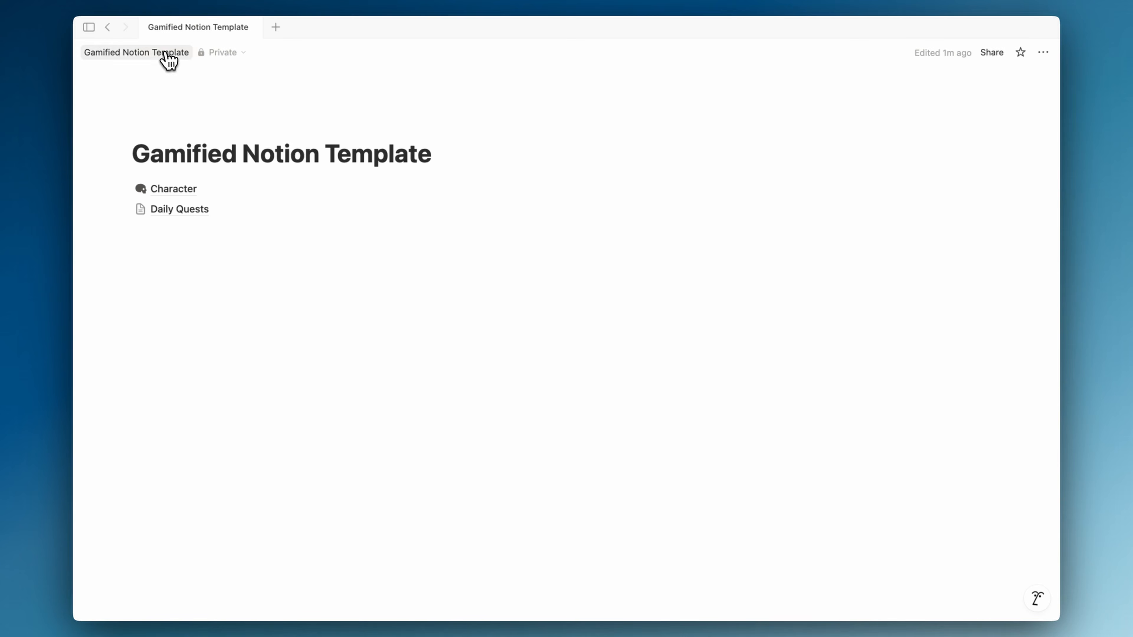
left_click(176, 190)
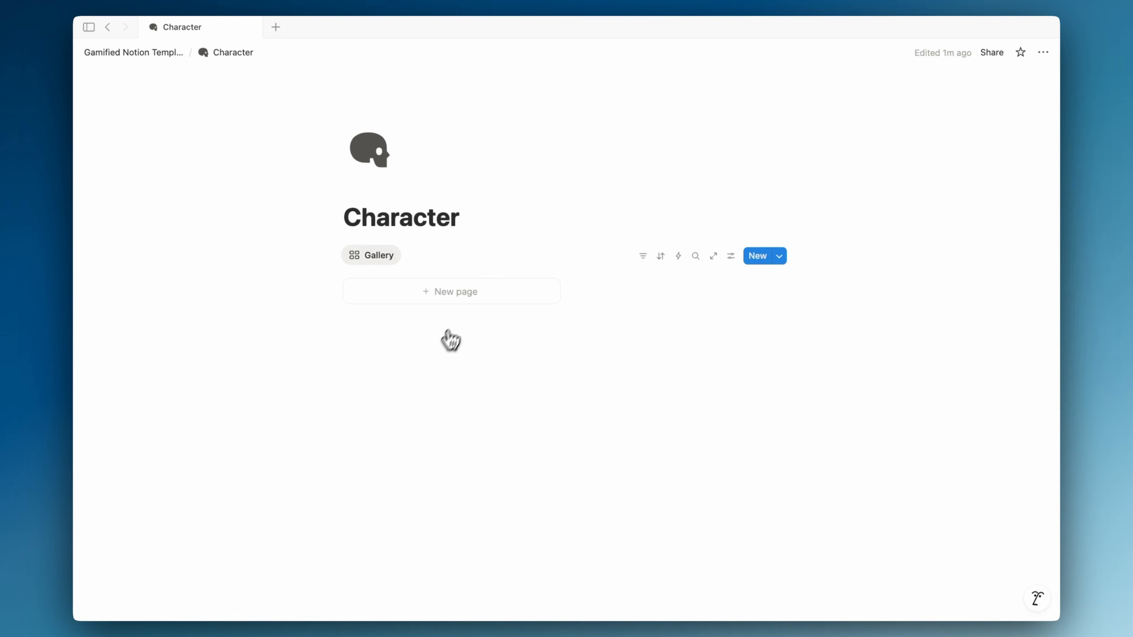
left_click(485, 292)
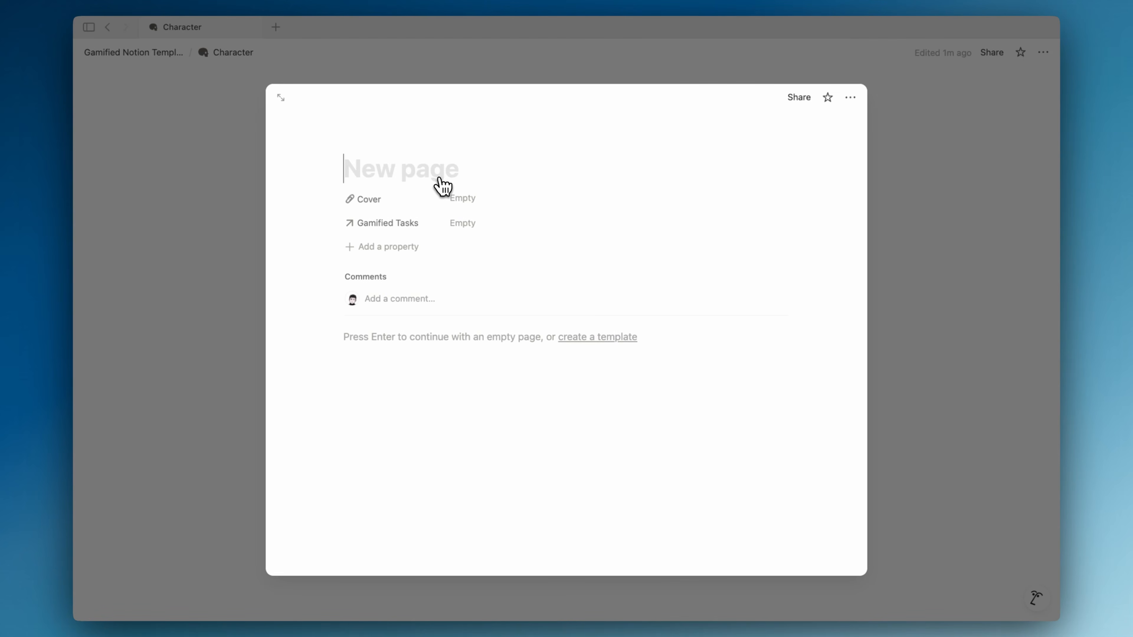
type("Osama")
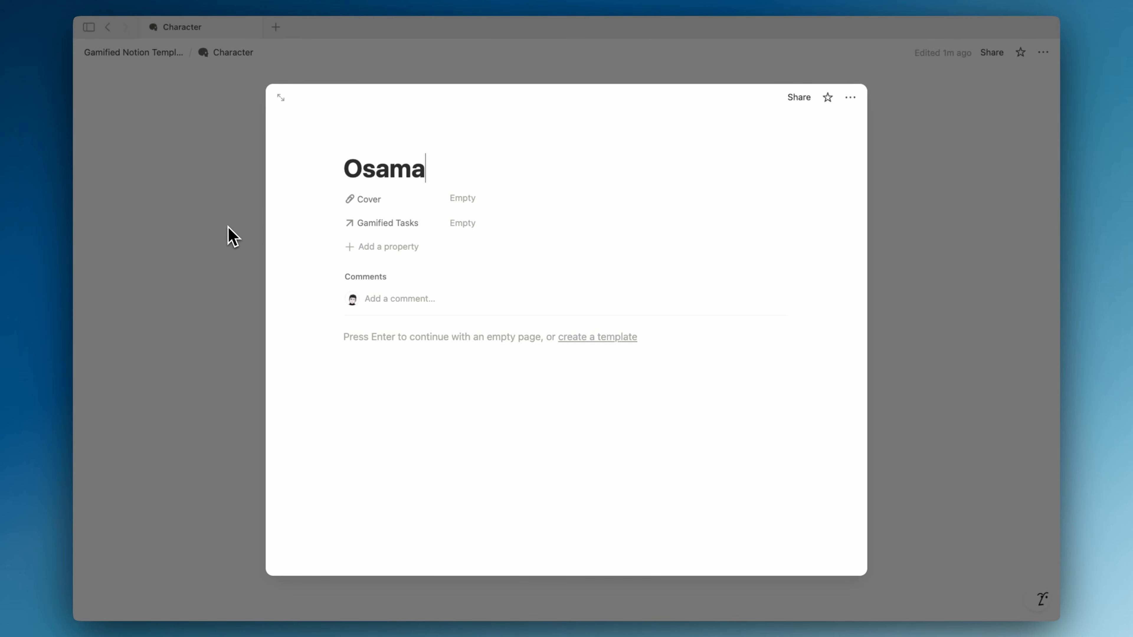
left_click(231, 237)
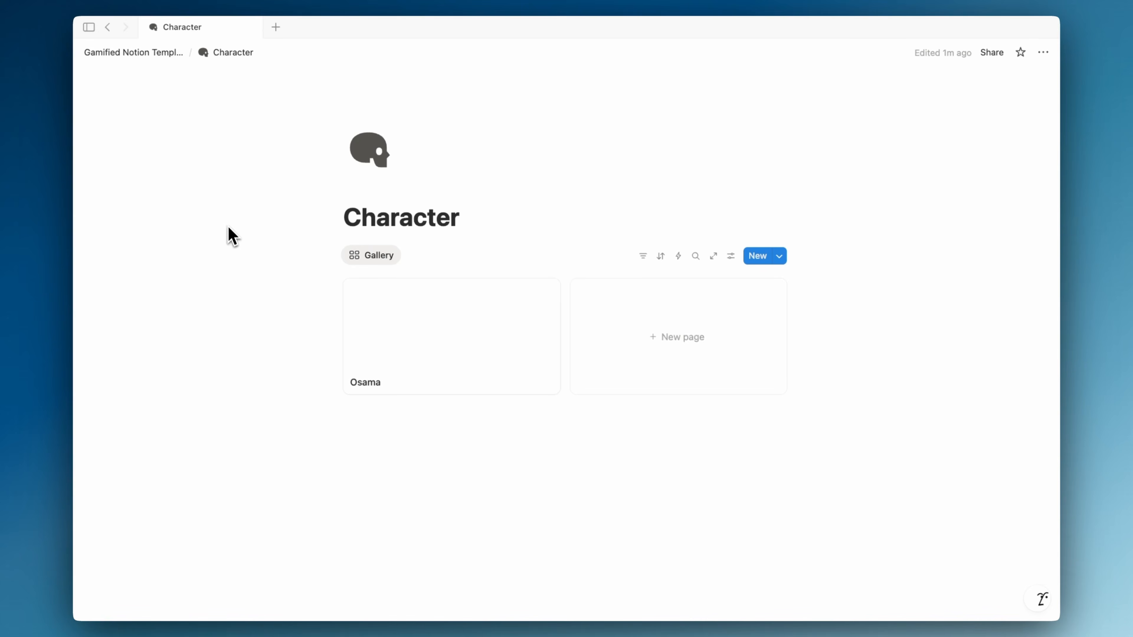
- Set New Tasks as the default template for the tasks database on the Daily Quests page
left_click(166, 54)
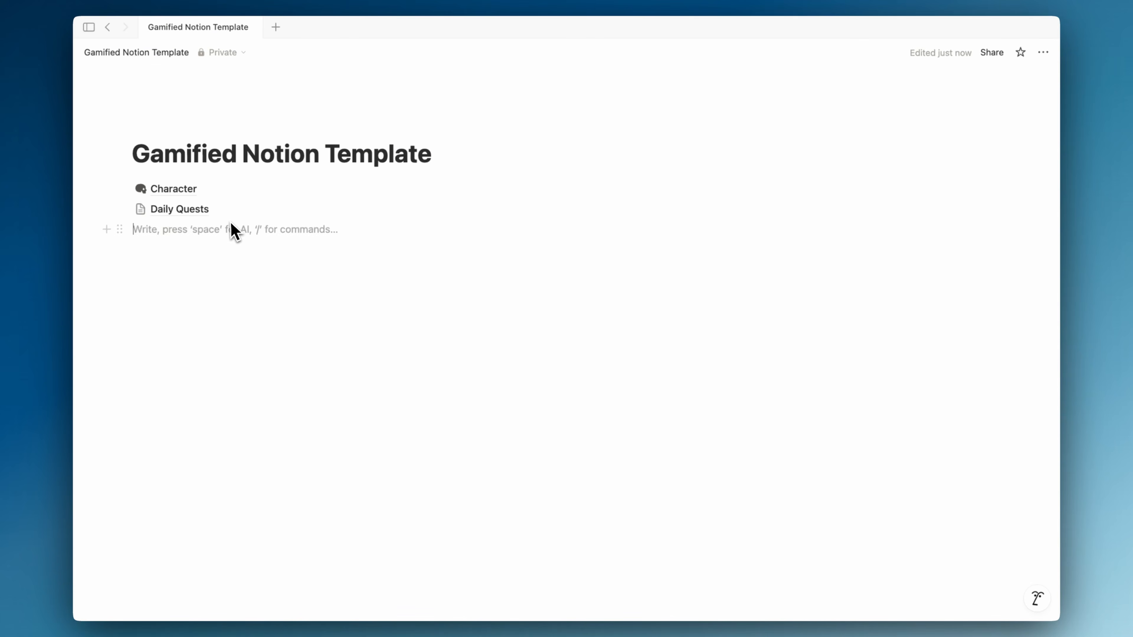
left_click(203, 211)
left_click(991, 192)
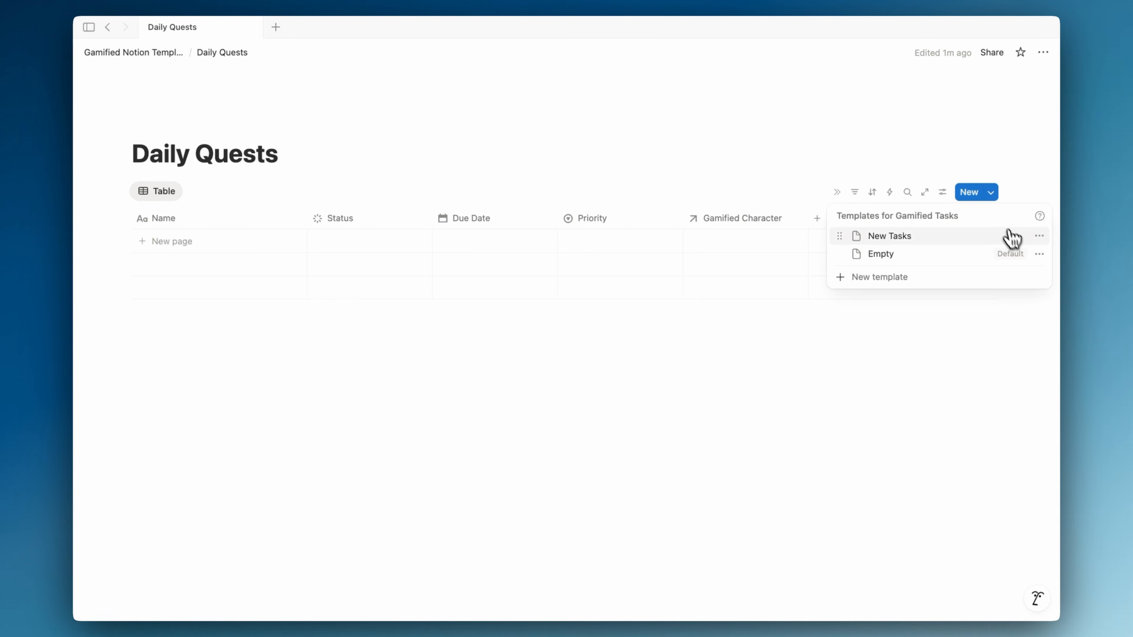
left_click(1038, 236)
left_click(981, 261)
left_click(636, 330)
- Open the New Tasks template for editing and check which pages its Gamified Character property can link
left_click(1038, 239)
left_click(958, 277)
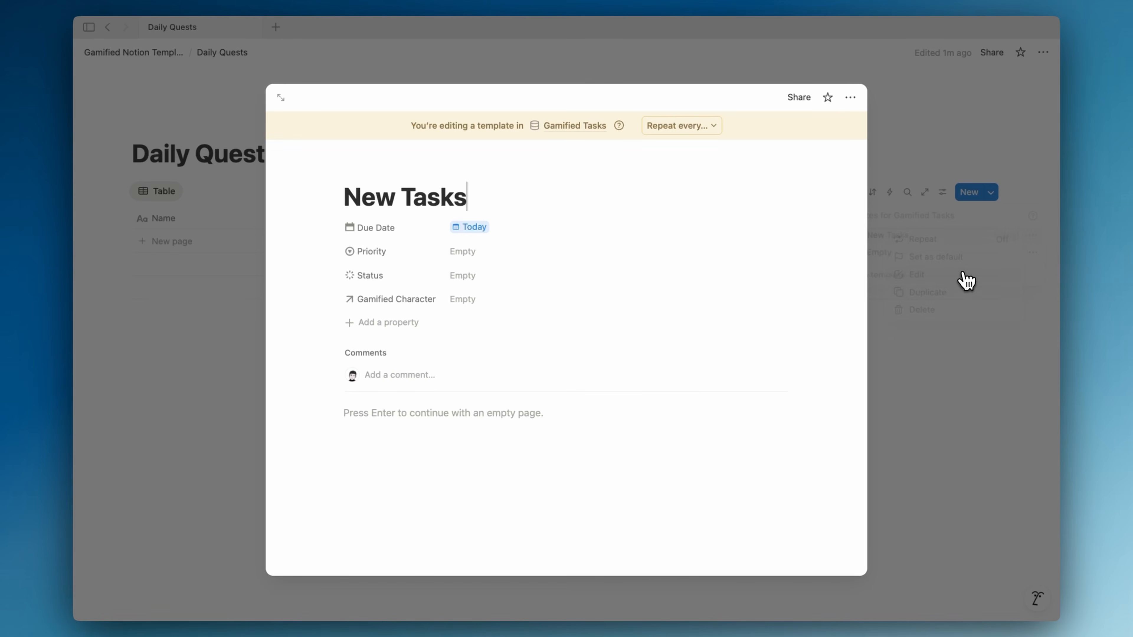
left_click(465, 303)
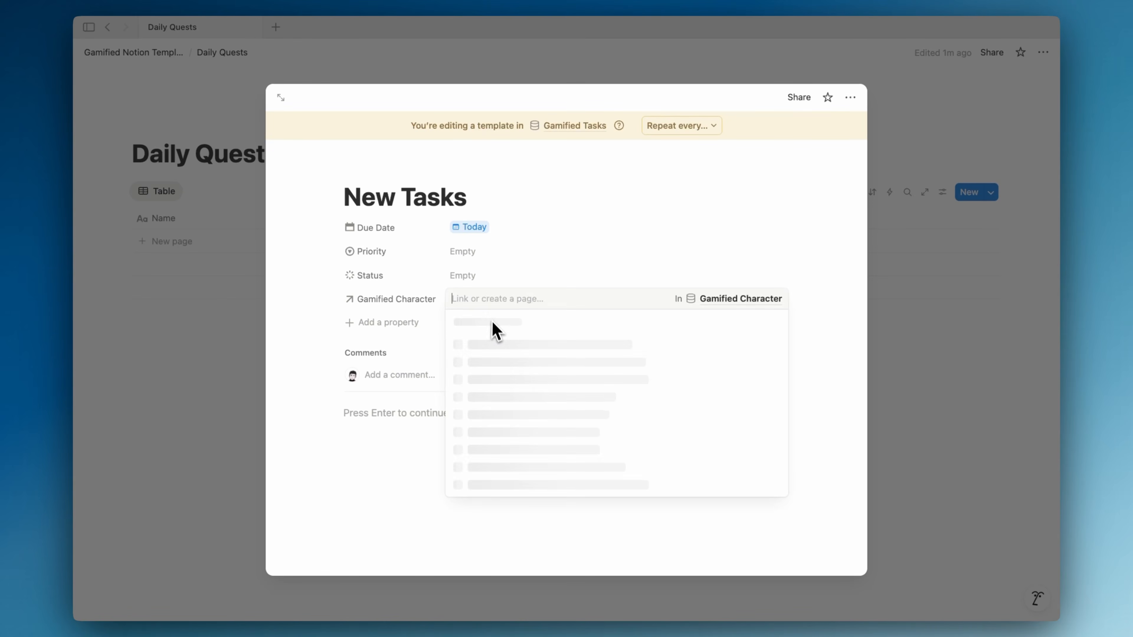
left_click(371, 314)
left_click(487, 308)
left_click(431, 314)
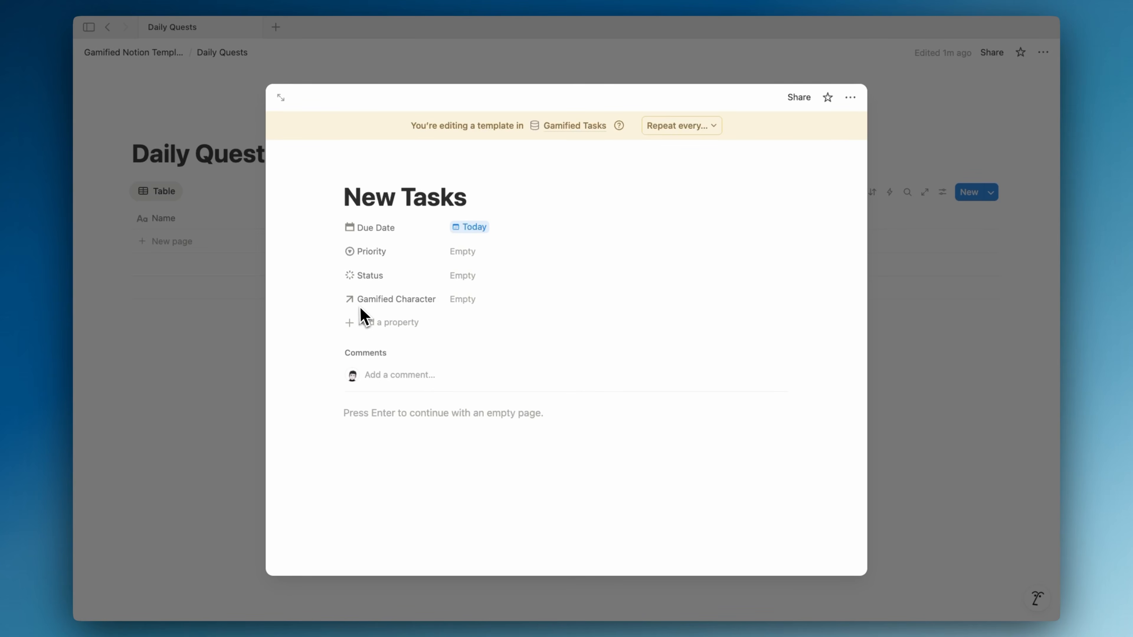
left_click(187, 278)
- Inspect the Character page's gallery entry and its database's template options
left_click(150, 52)
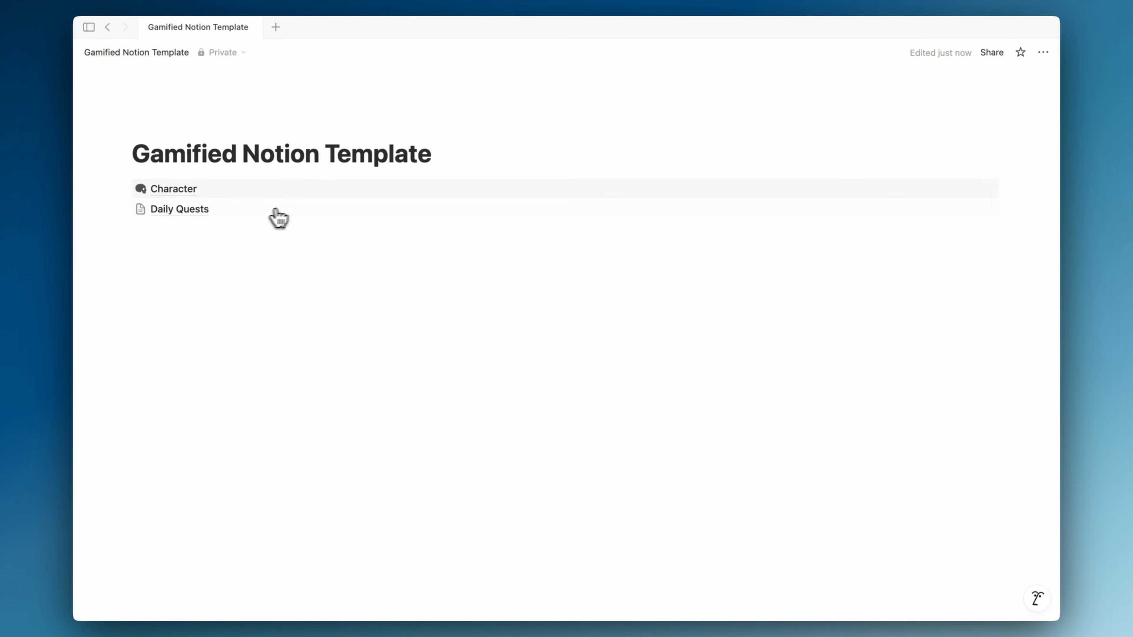
left_click(235, 189)
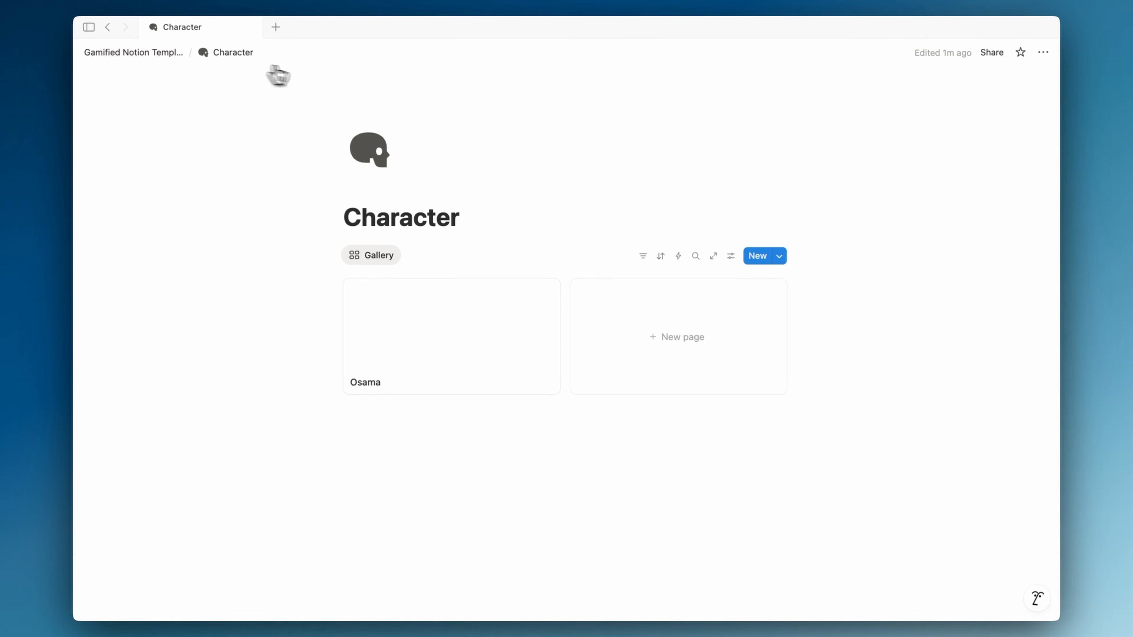
left_click(780, 259)
left_click(368, 210)
left_click(157, 53)
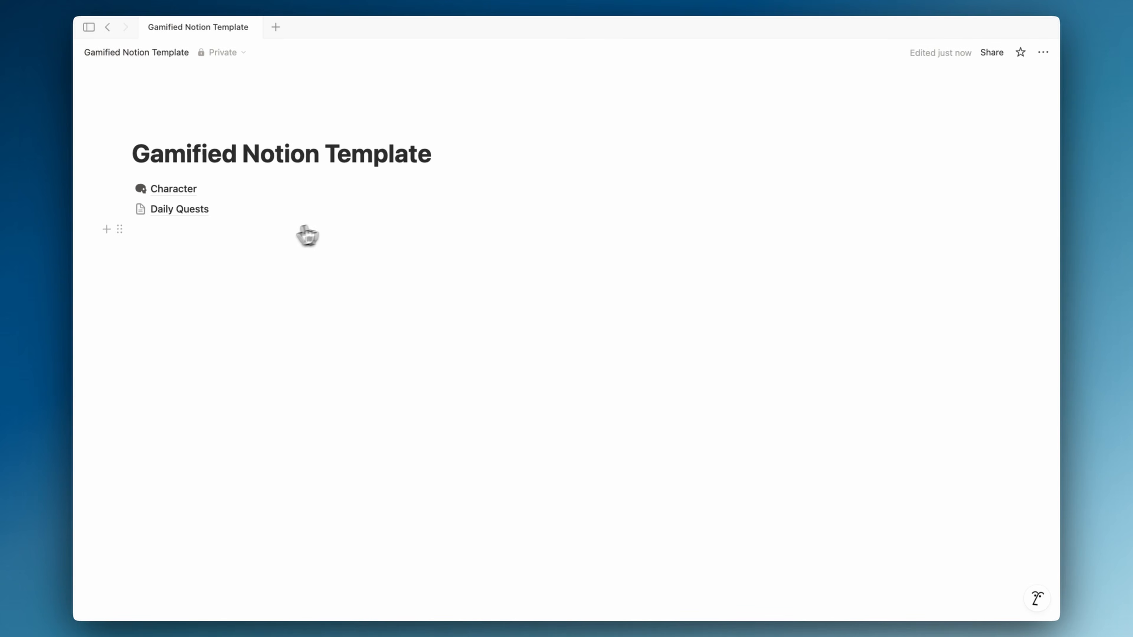
- Link the character entry in the Gamified Character property of the New Tasks template
left_click(196, 208)
left_click(990, 193)
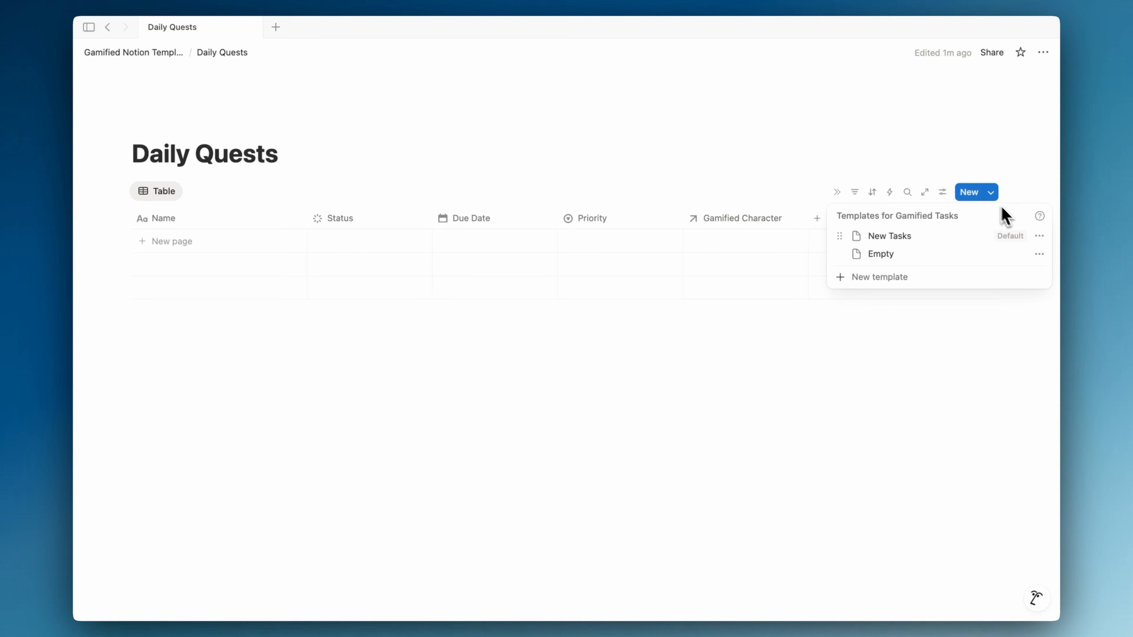
left_click(1039, 236)
left_click(912, 276)
left_click(463, 299)
left_click(495, 347)
left_click(410, 350)
- Set Status to Not started in the New Tasks template and open the Status property for editing
left_click(486, 274)
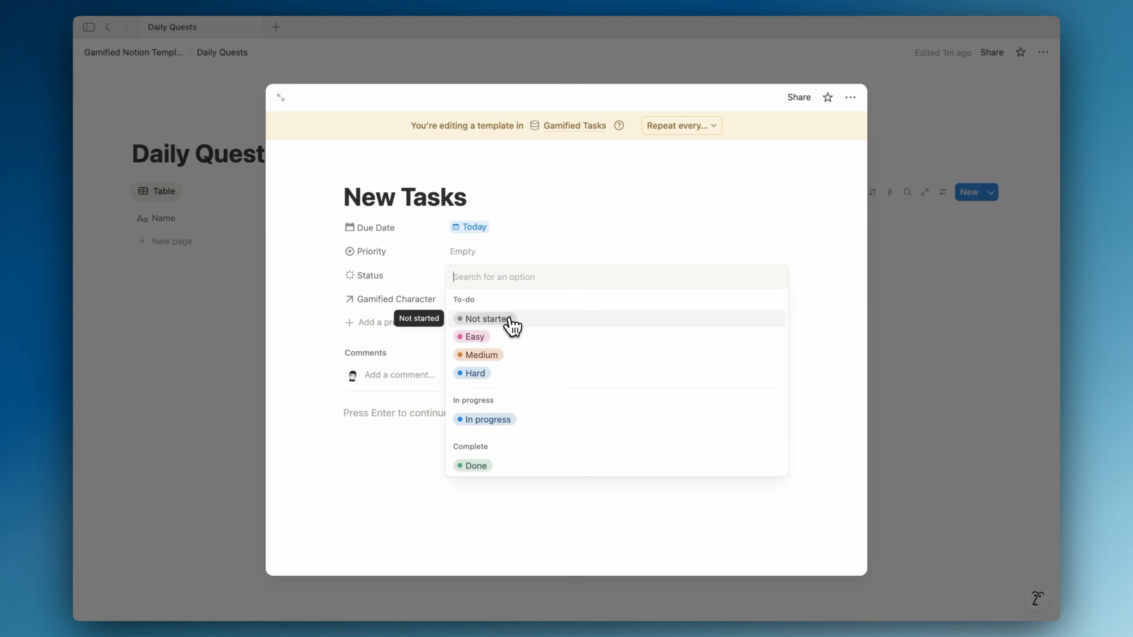
left_click(486, 318)
left_click(526, 277)
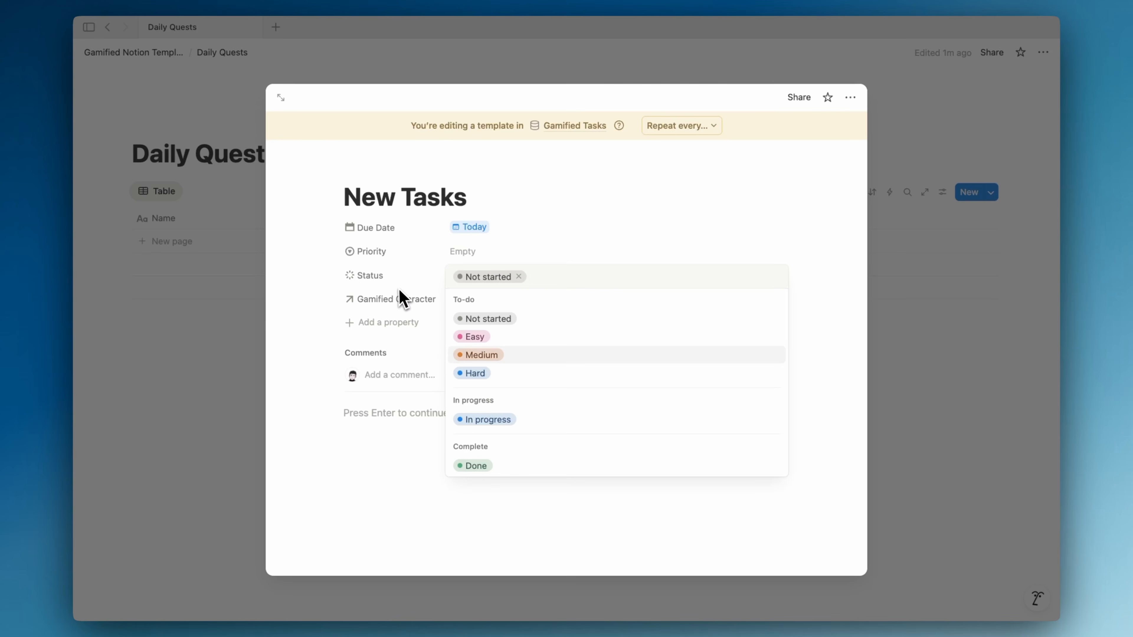
left_click(396, 278)
left_click(396, 278)
left_click(403, 313)
- Set Easy as the default Status option and try to delete that option
left_click(441, 393)
left_click(457, 395)
left_click(442, 393)
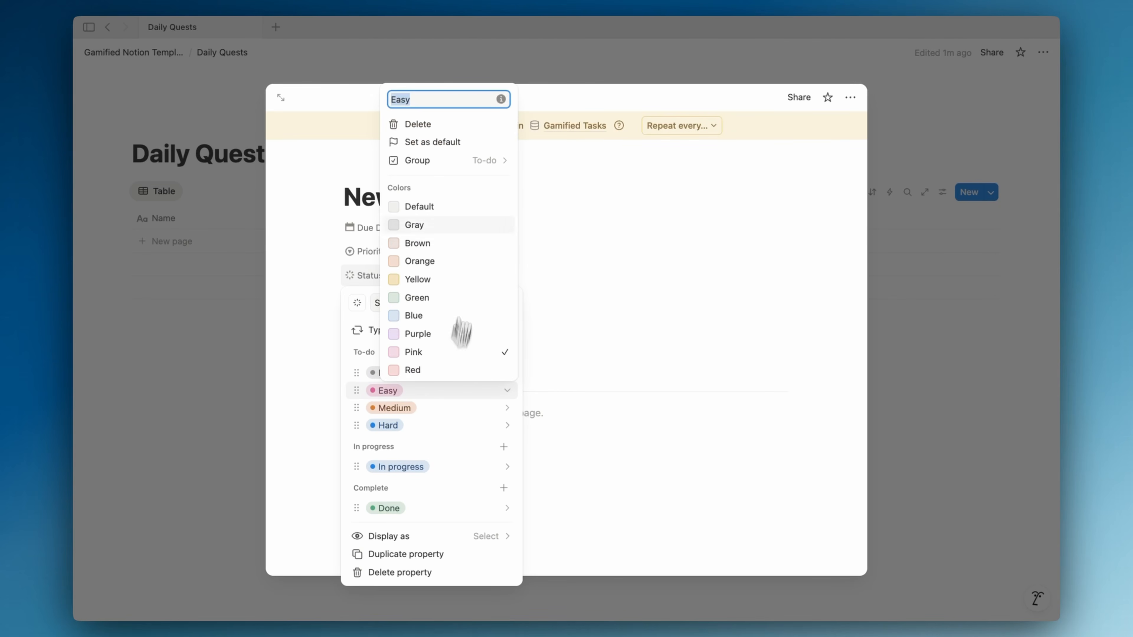
left_click(480, 142)
left_click(453, 386)
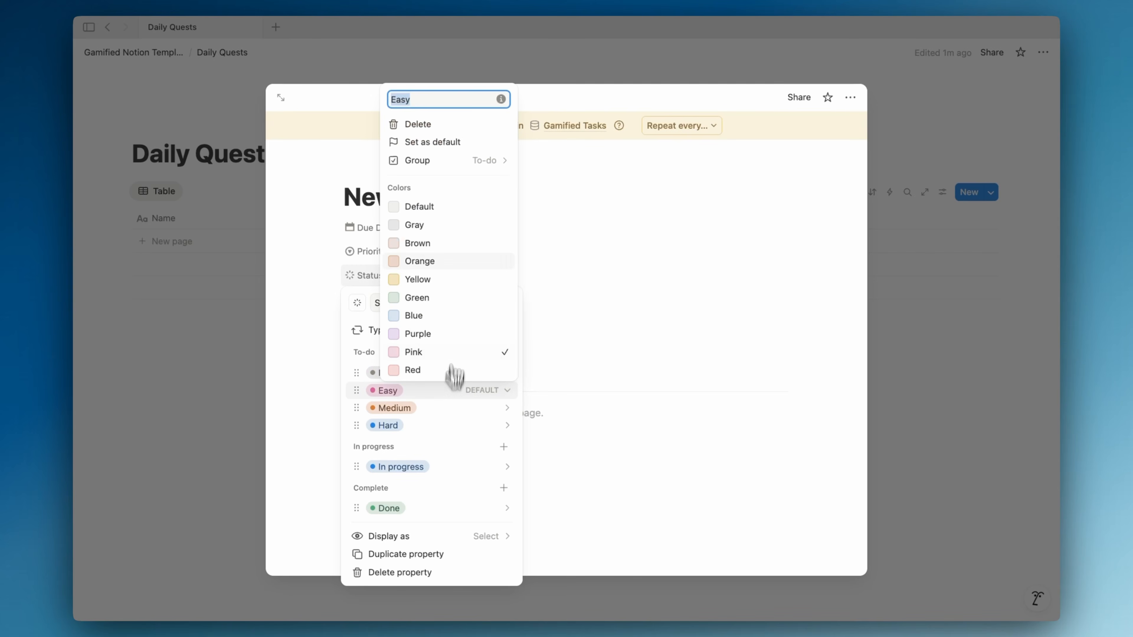
left_click(466, 125)
left_click(501, 338)
left_click(471, 390)
left_click(468, 126)
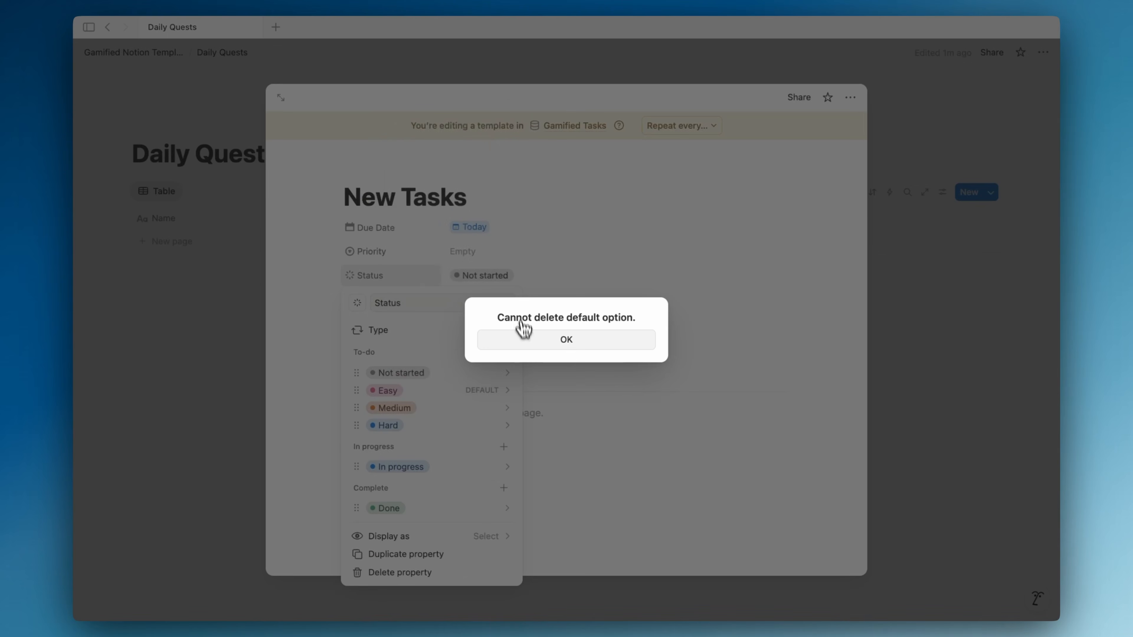
left_click(522, 336)
- Make Not started the default option of the Status property
left_click(468, 374)
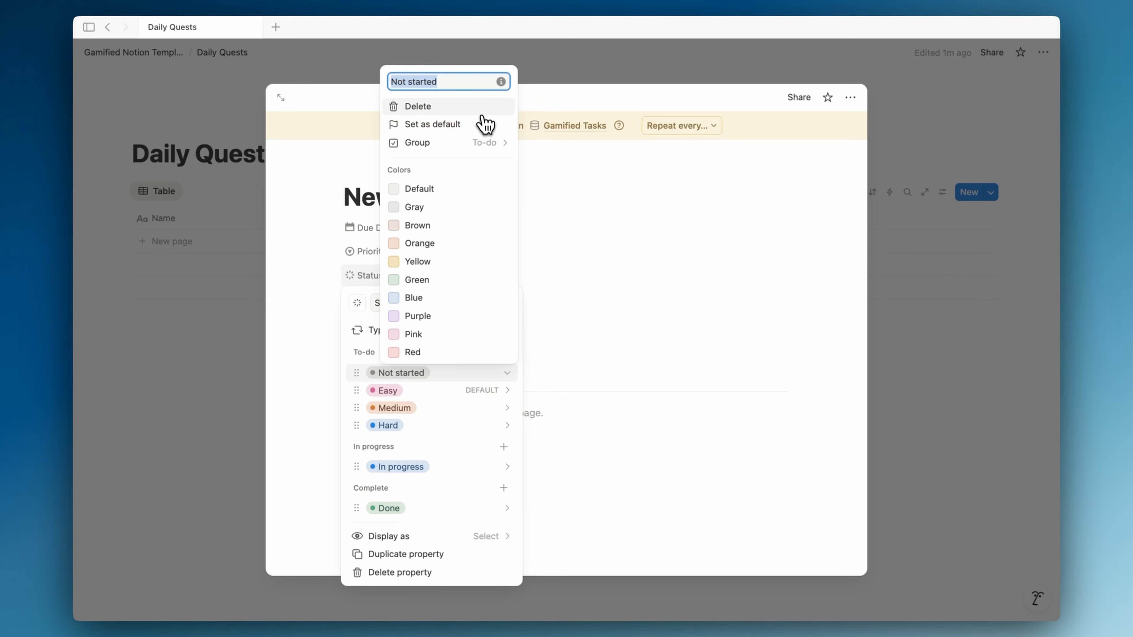
left_click(485, 125)
left_click(519, 355)
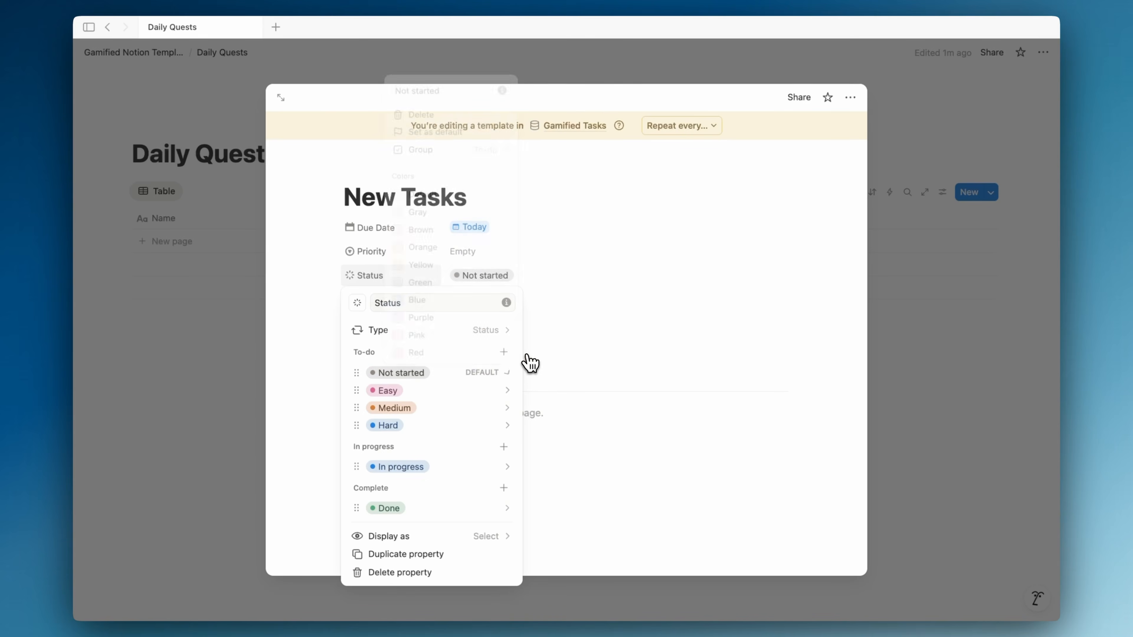
- Delete the Easy, Medium and Hard options from the Status property's To-do group
left_click(483, 395)
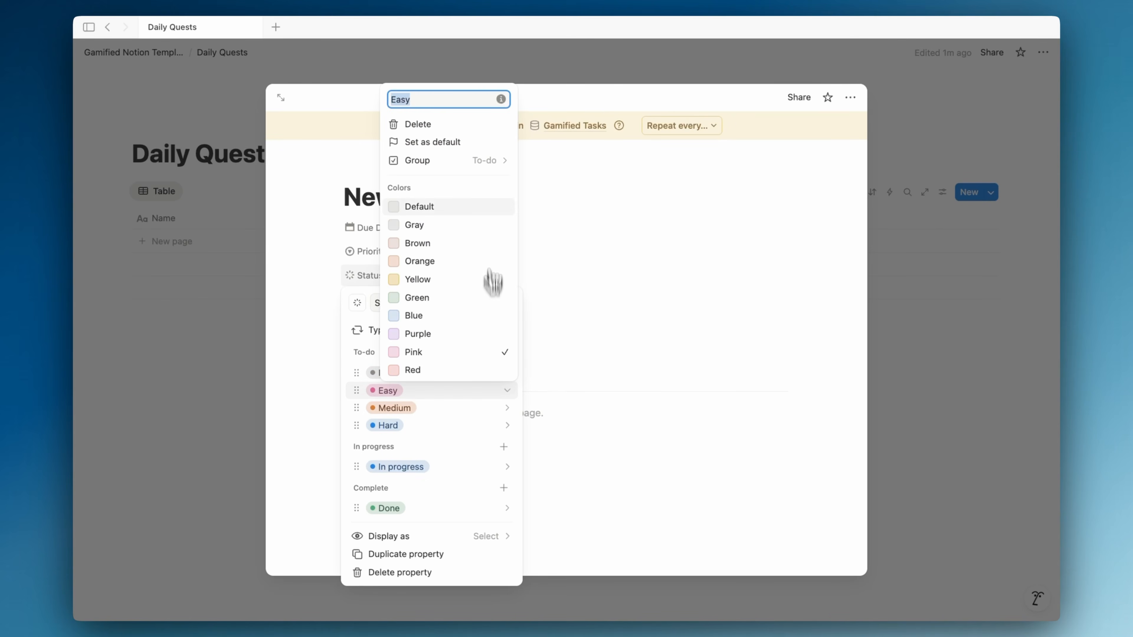
left_click(486, 125)
left_click(535, 334)
left_click(482, 391)
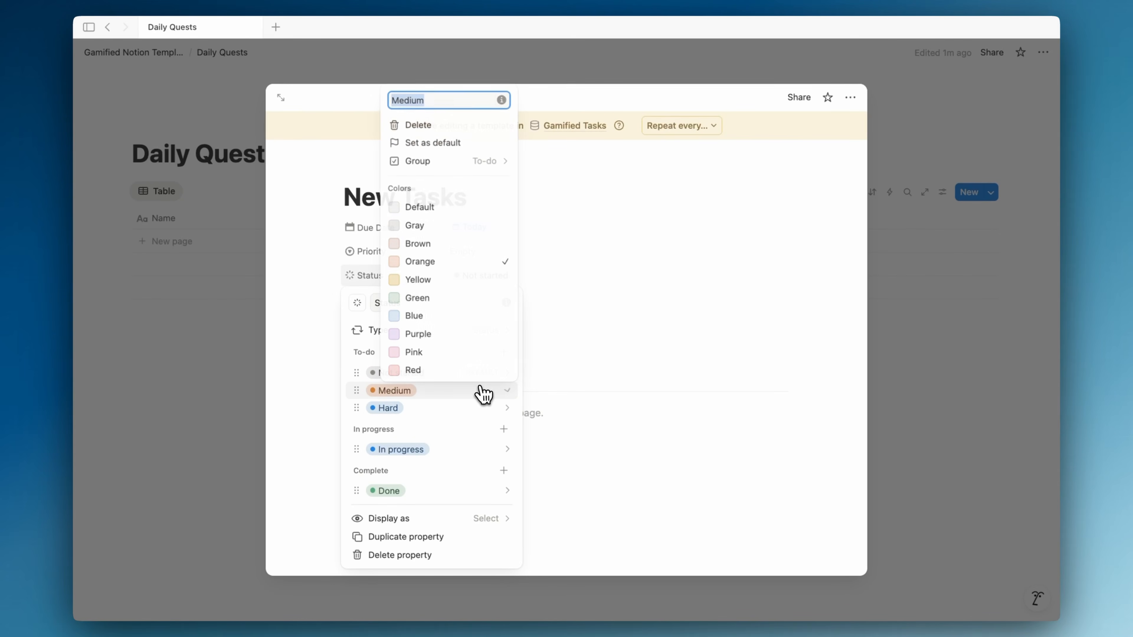
left_click(482, 125)
left_click(556, 329)
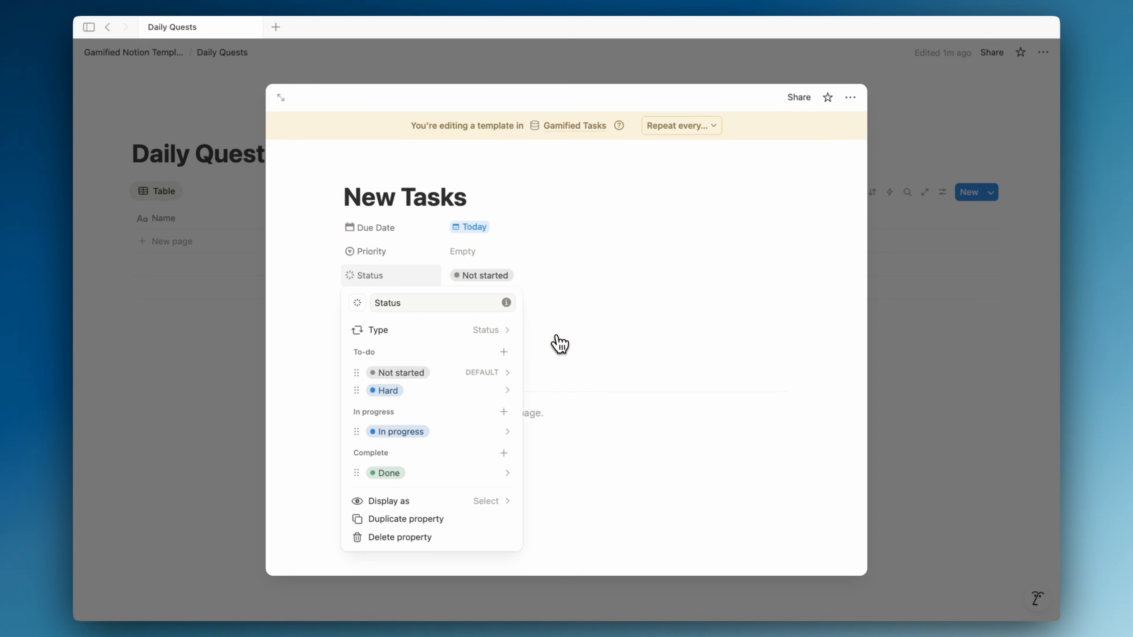
left_click(478, 391)
left_click(484, 125)
left_click(558, 330)
left_click(663, 326)
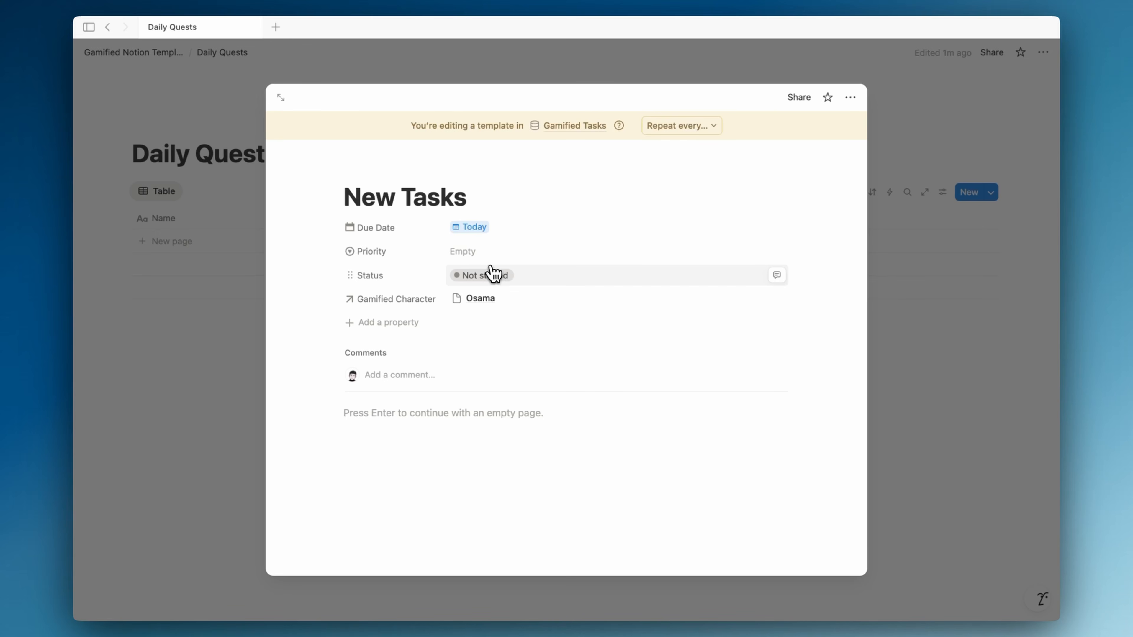
- Add a formula property named CheckTask to the New Tasks template
left_click(494, 274)
left_click(401, 317)
left_click(400, 322)
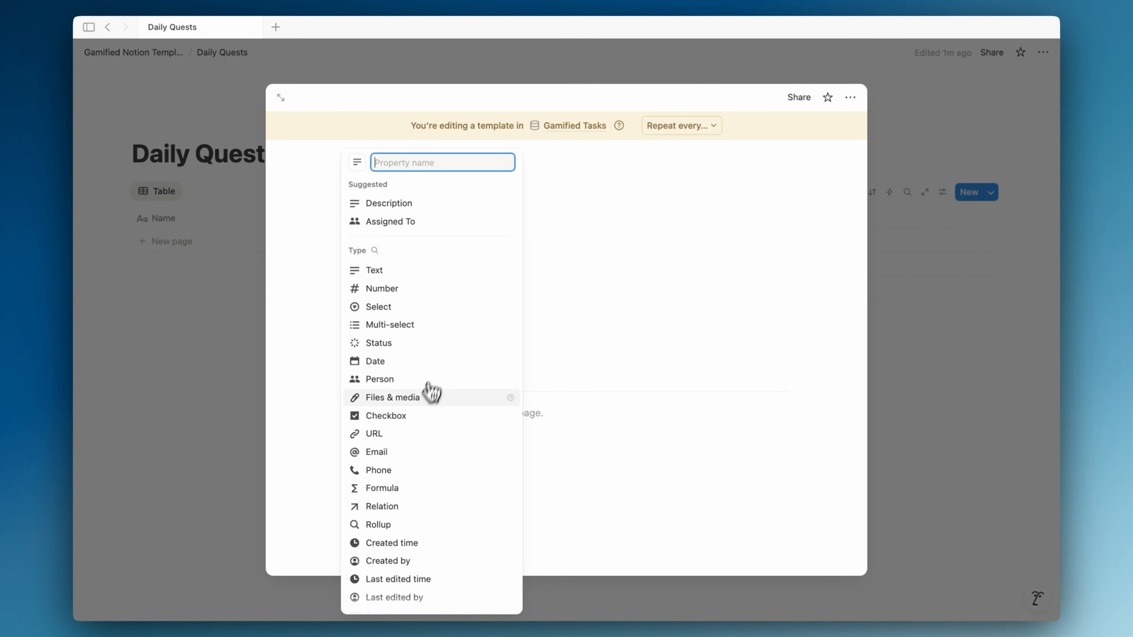
left_click(435, 496)
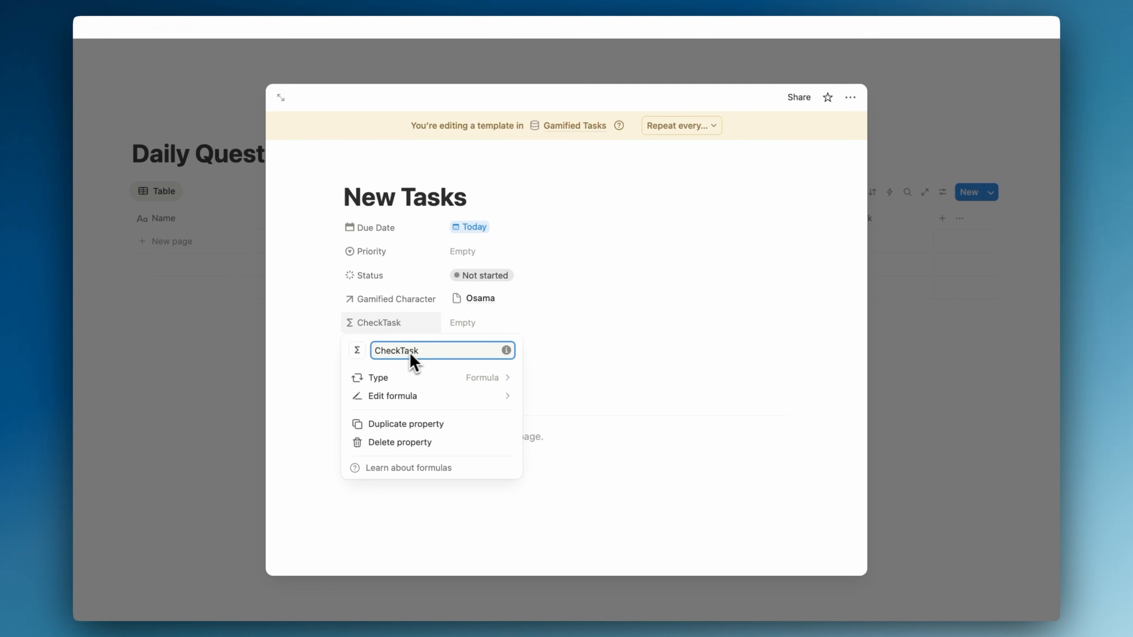
- Write the CheckTask formula so that it tests whether Status == "Done"
left_click(481, 320)
left_click(482, 320)
type("statu")
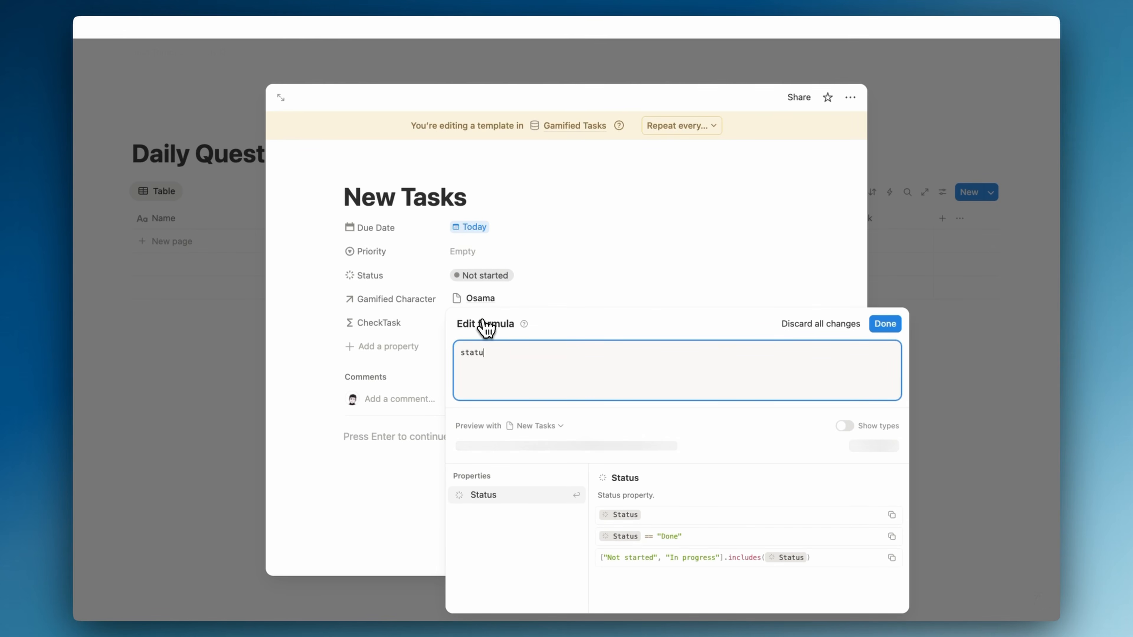
key("Return")
type("== \"Done")
left_click(884, 323)
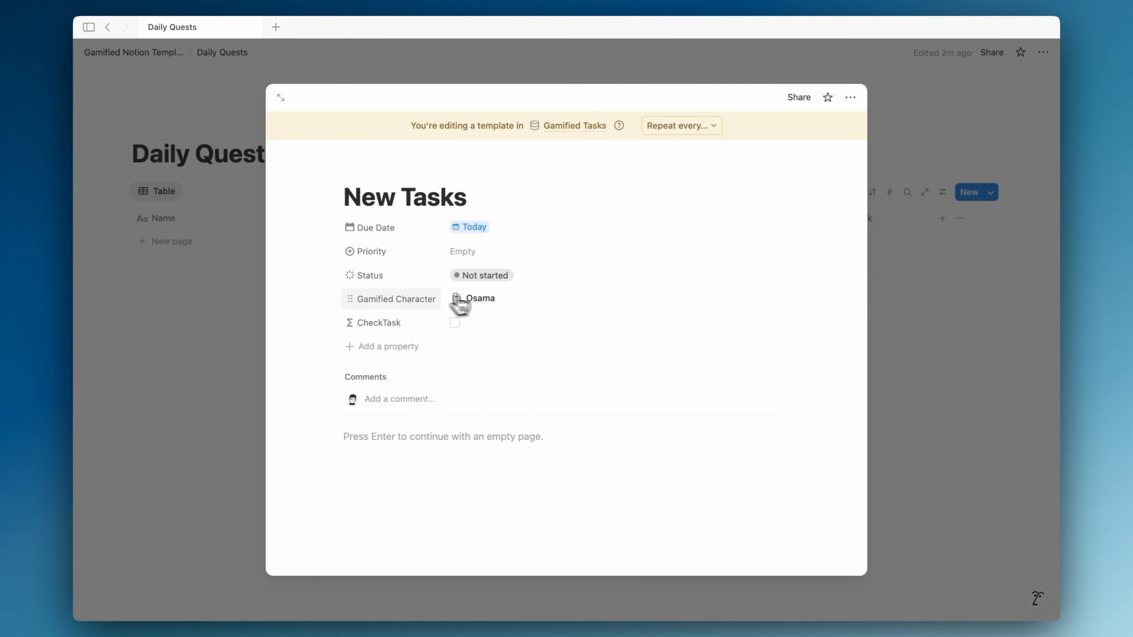
- Set the Gamified Character and CheckTask properties to Always hide on task pages and close the template
left_click(400, 301)
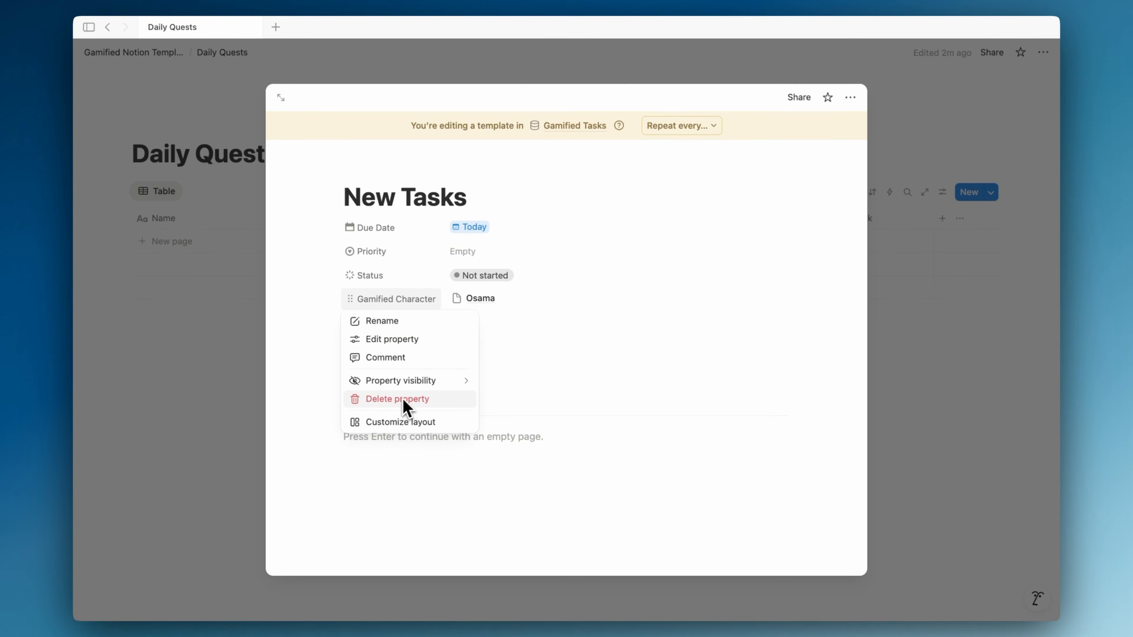
left_click(509, 412)
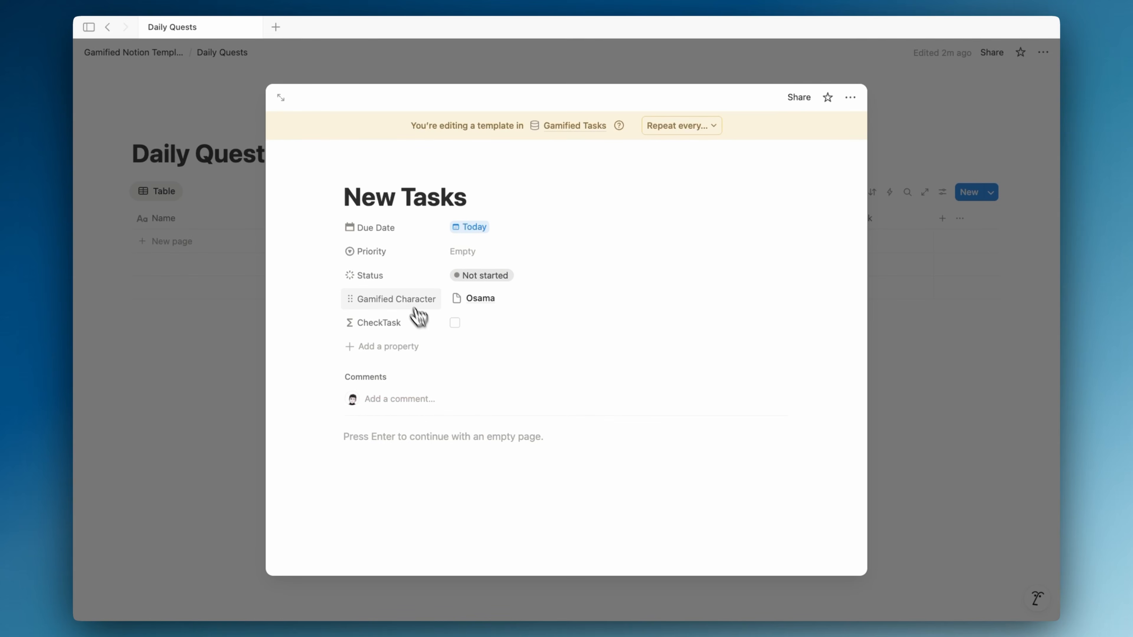
left_click(419, 319)
left_click(496, 398)
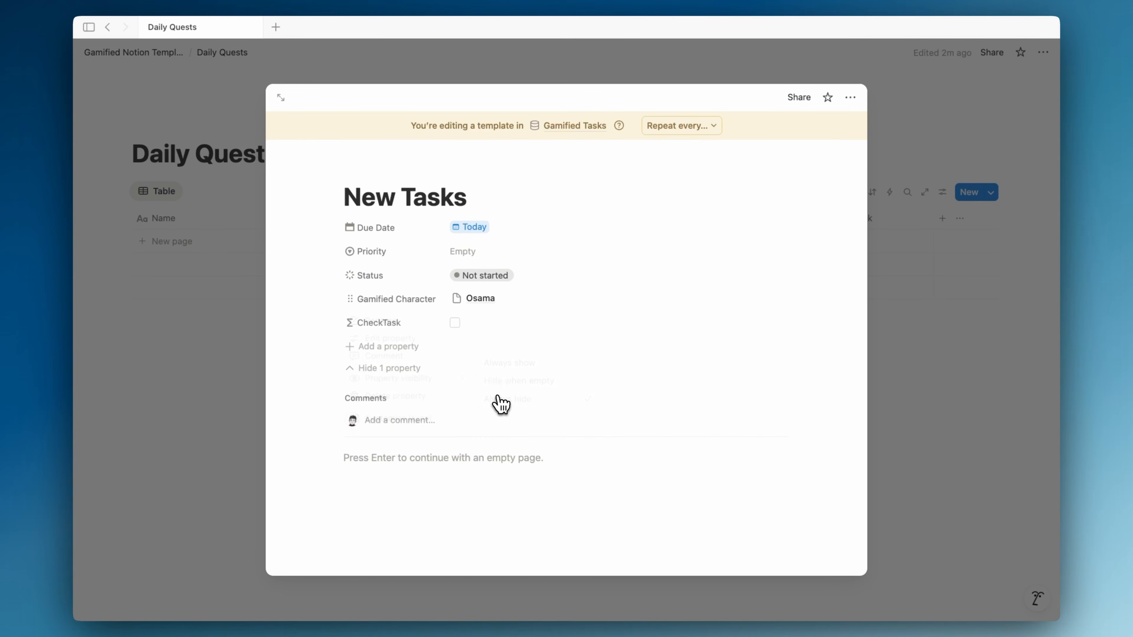
left_click(411, 322)
mouse_move(462, 386)
left_click(500, 397)
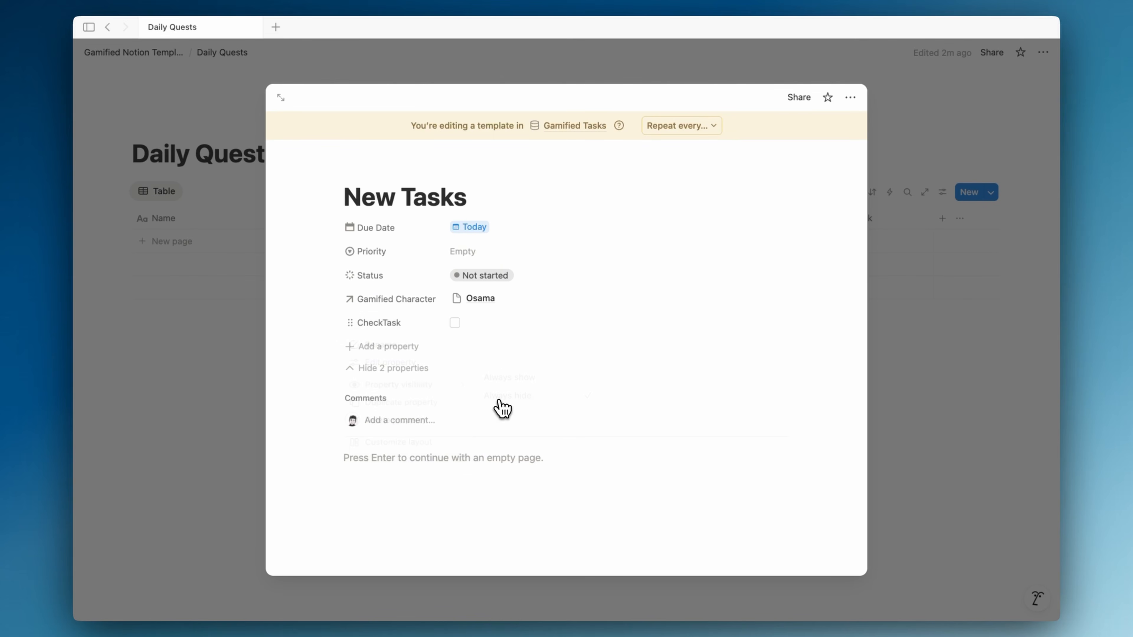
left_click(426, 374)
left_click(250, 355)
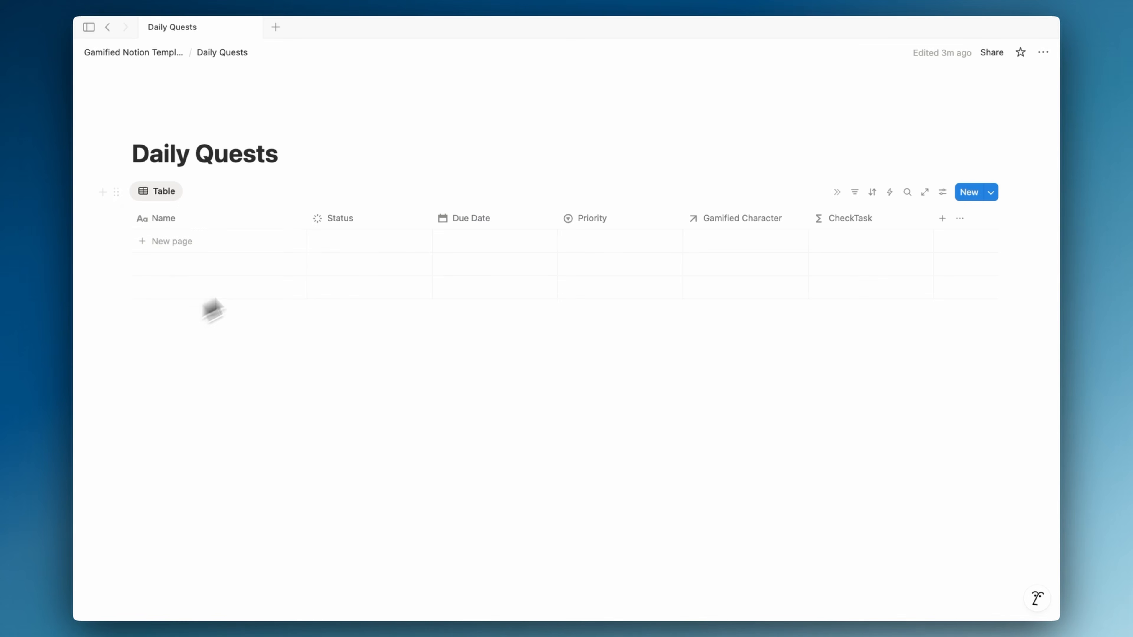
- Rename the Daily Quests table view as Today and give it a sun icon
left_click(174, 196)
left_click(193, 217)
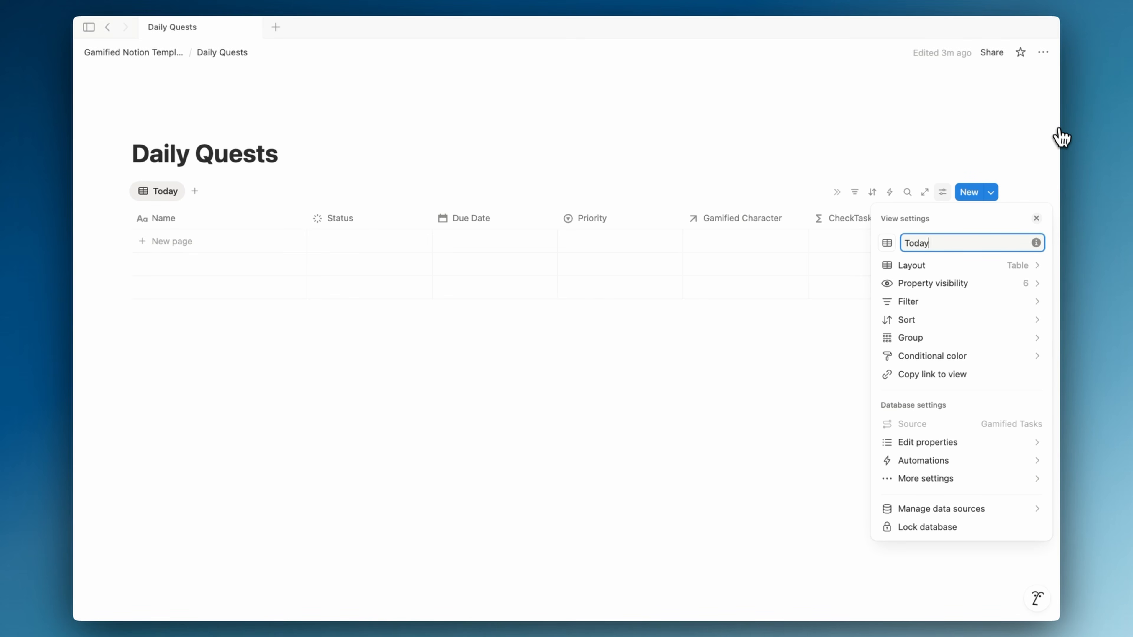
left_click(887, 243)
type("sun")
left_click(806, 328)
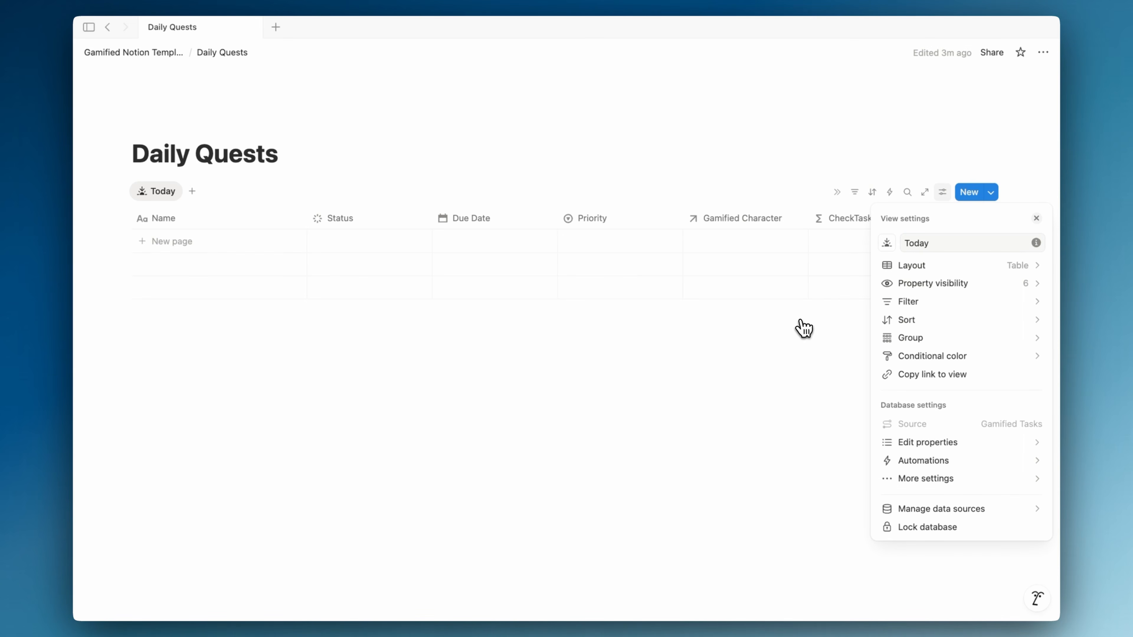
- Change the Today view's layout to List
left_click(995, 268)
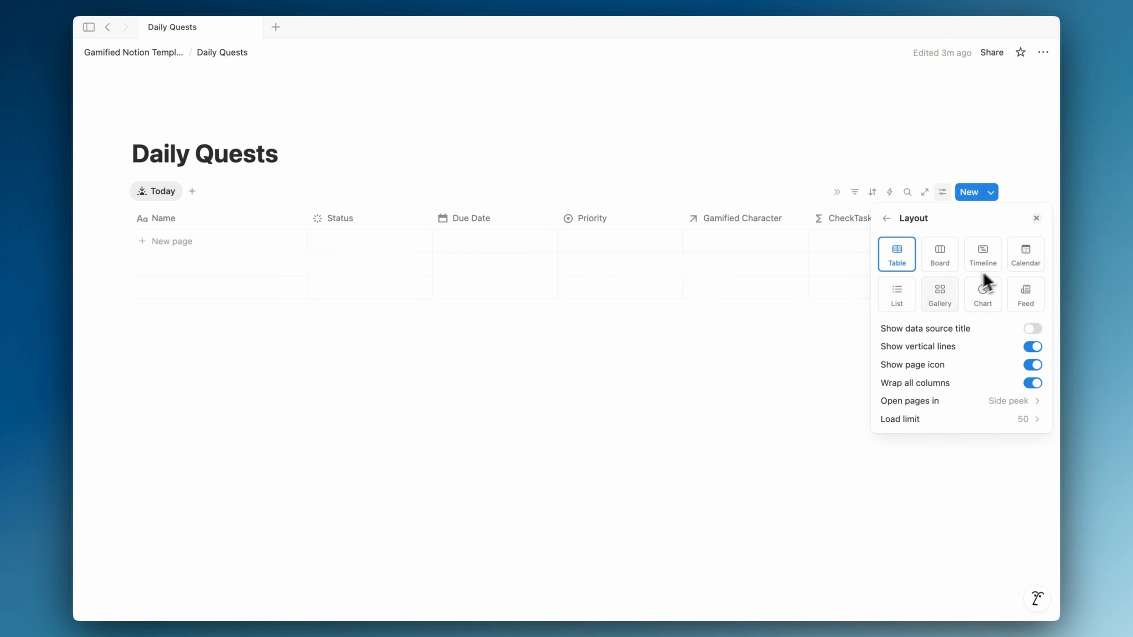
left_click(905, 303)
left_click(886, 219)
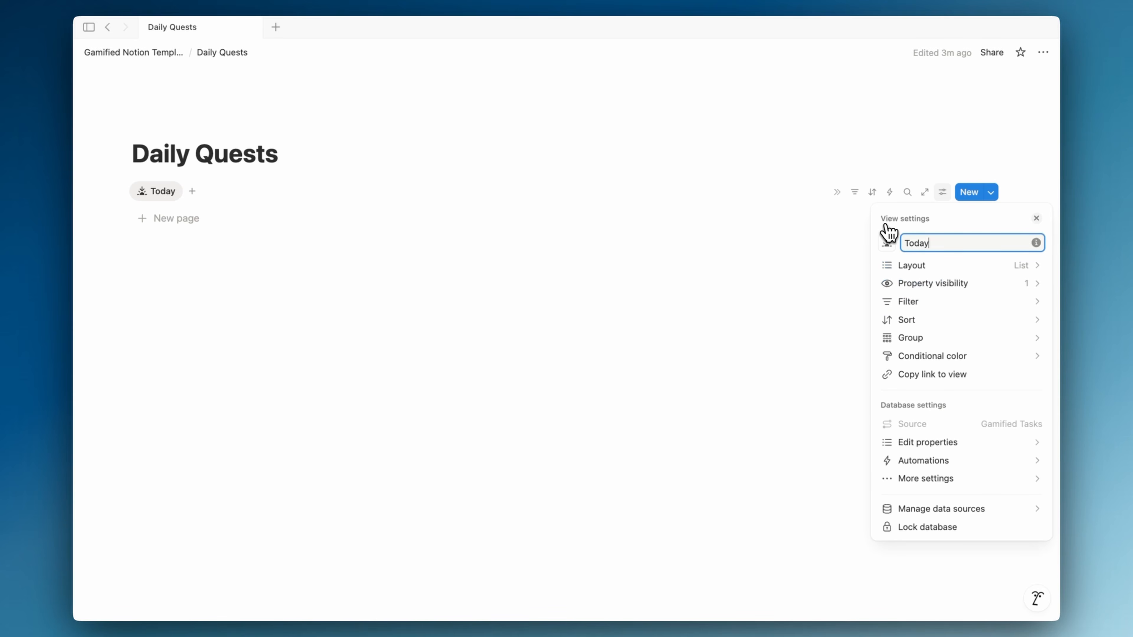
- Show the Priority property in the Today list view, placed ahead of Name
left_click(996, 286)
mouse_move(961, 349)
left_mouse_down()
mouse_move(964, 310)
mouse_move(964, 328)
left_mouse_up()
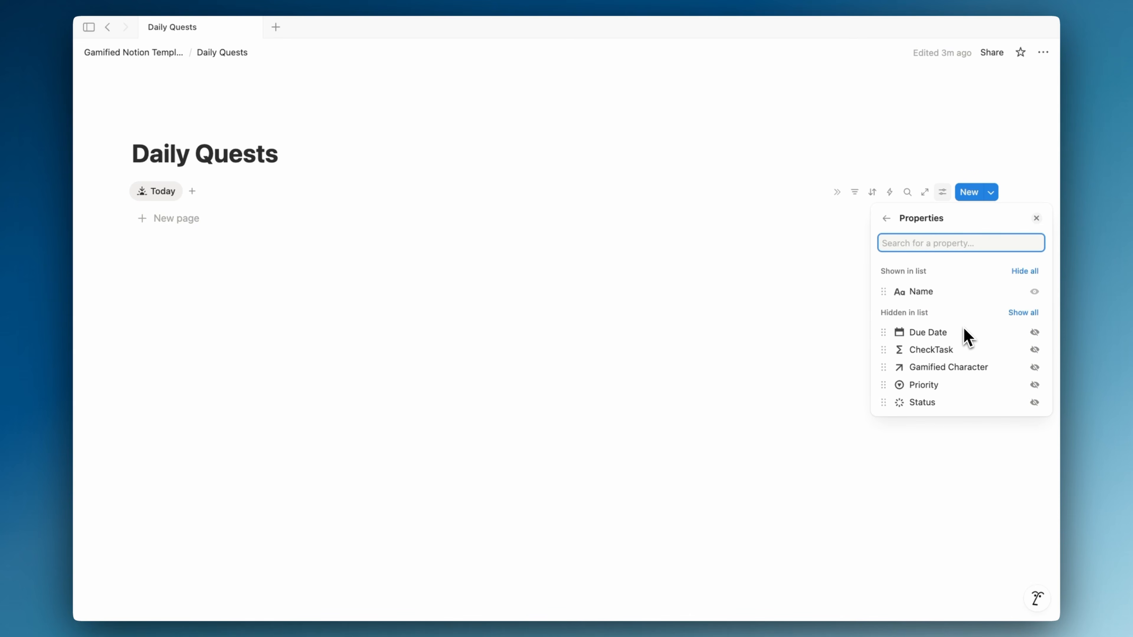
left_click_drag(947, 378, 953, 290)
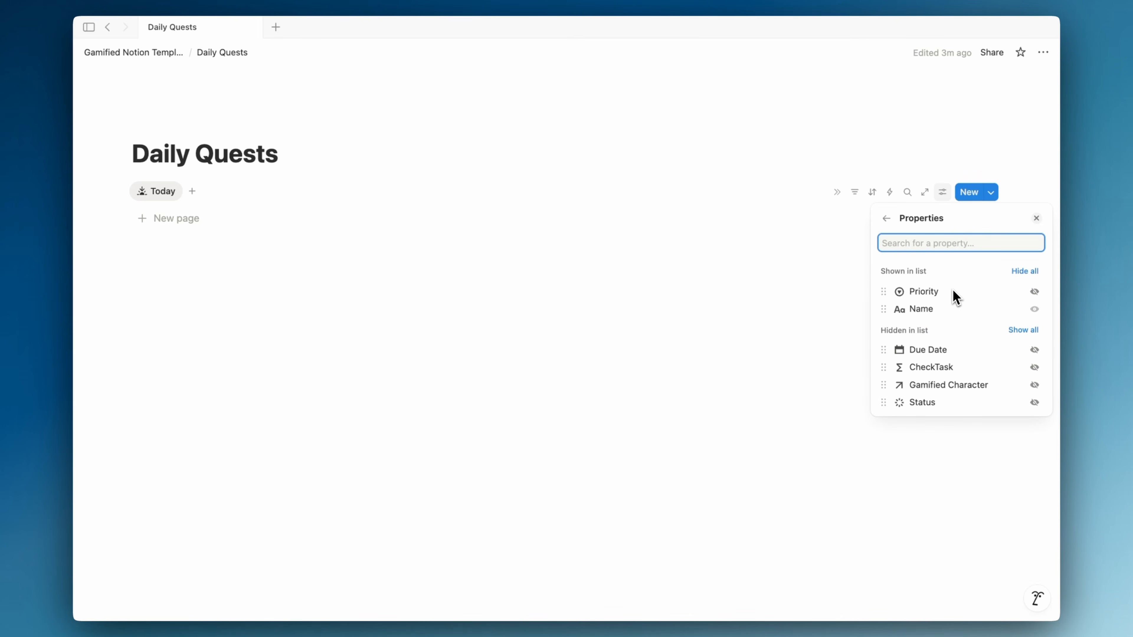
- Show the Status property after Name in the Today list view and sort the view by Due Date ascending
left_click_drag(932, 376, 951, 330)
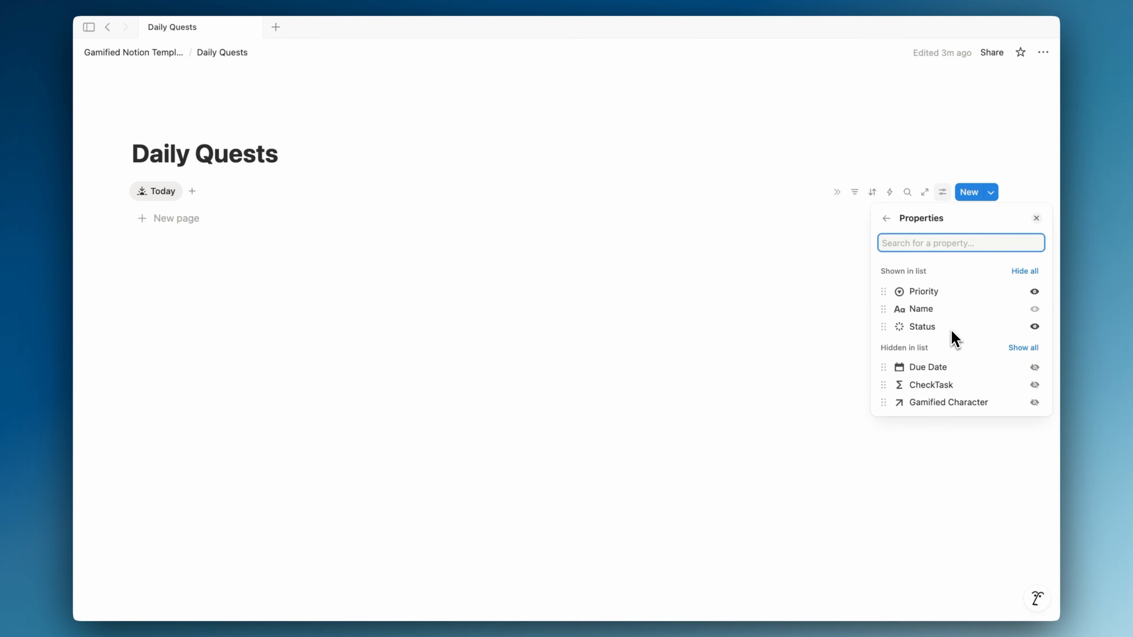
left_click(865, 276)
left_click(872, 192)
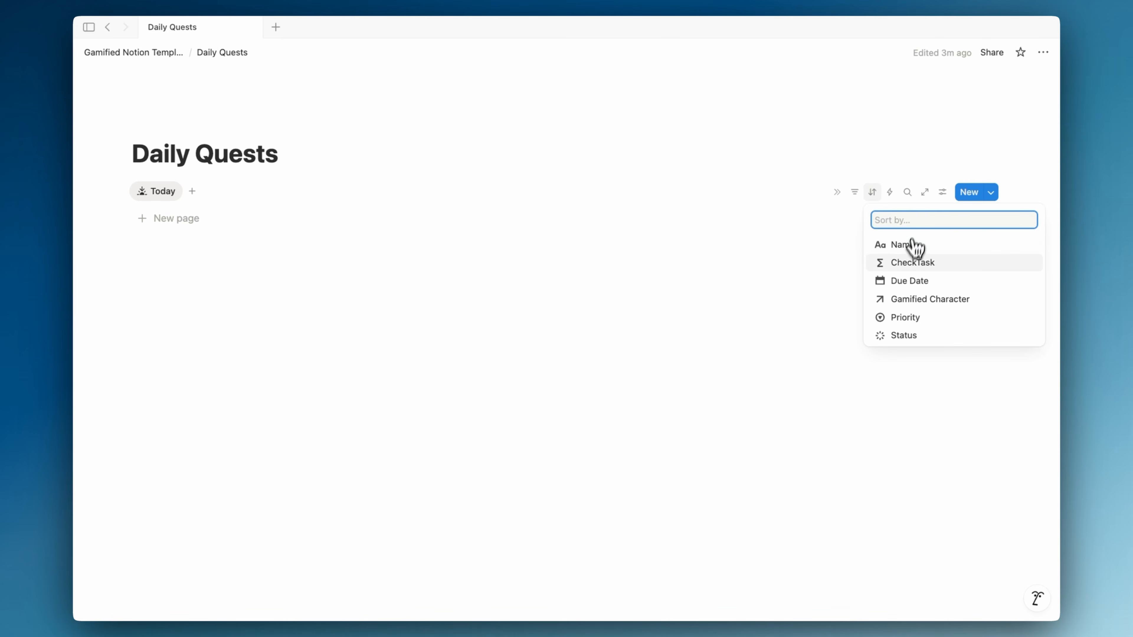
left_click(905, 274)
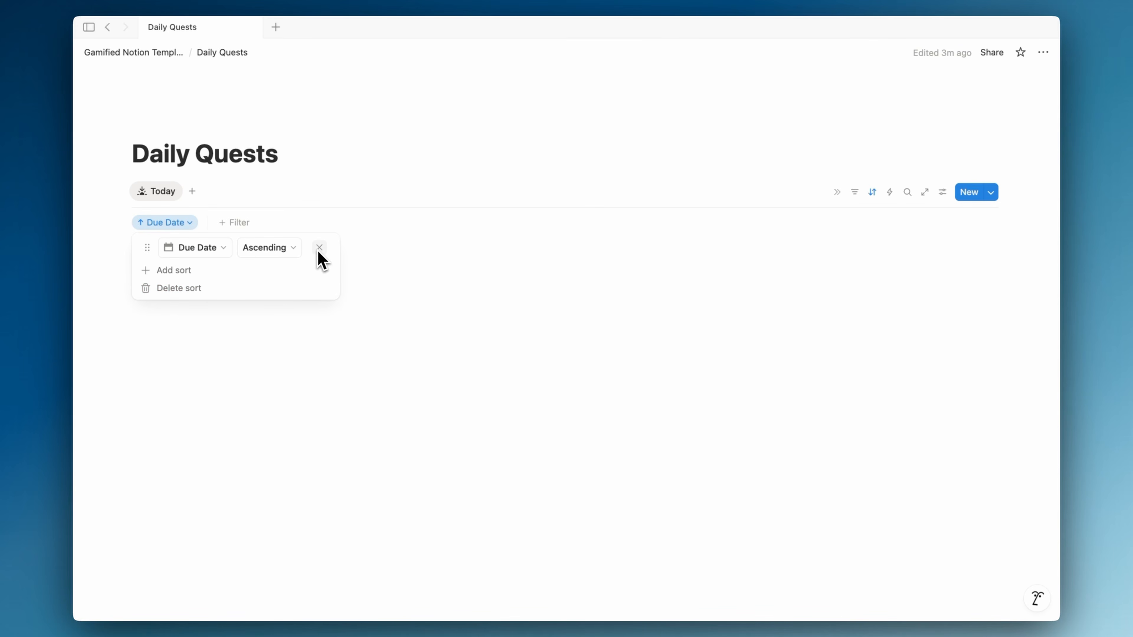
- Filter the Today view so that Due Date is relative to today with the period This day
left_click(854, 191)
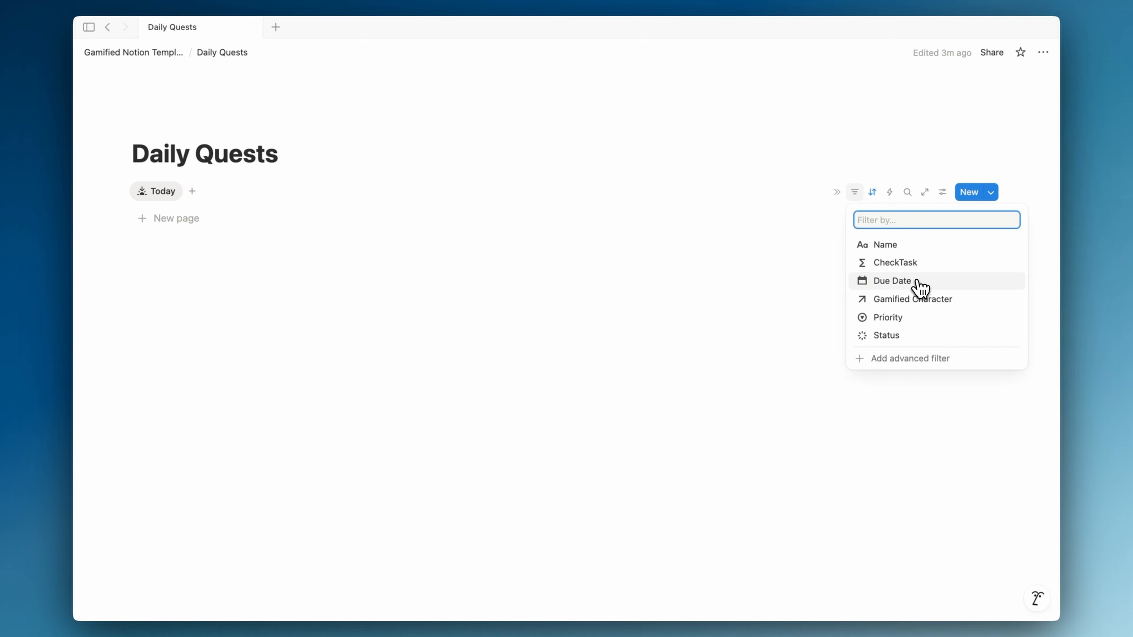
left_click(919, 285)
left_click(315, 264)
left_click(315, 282)
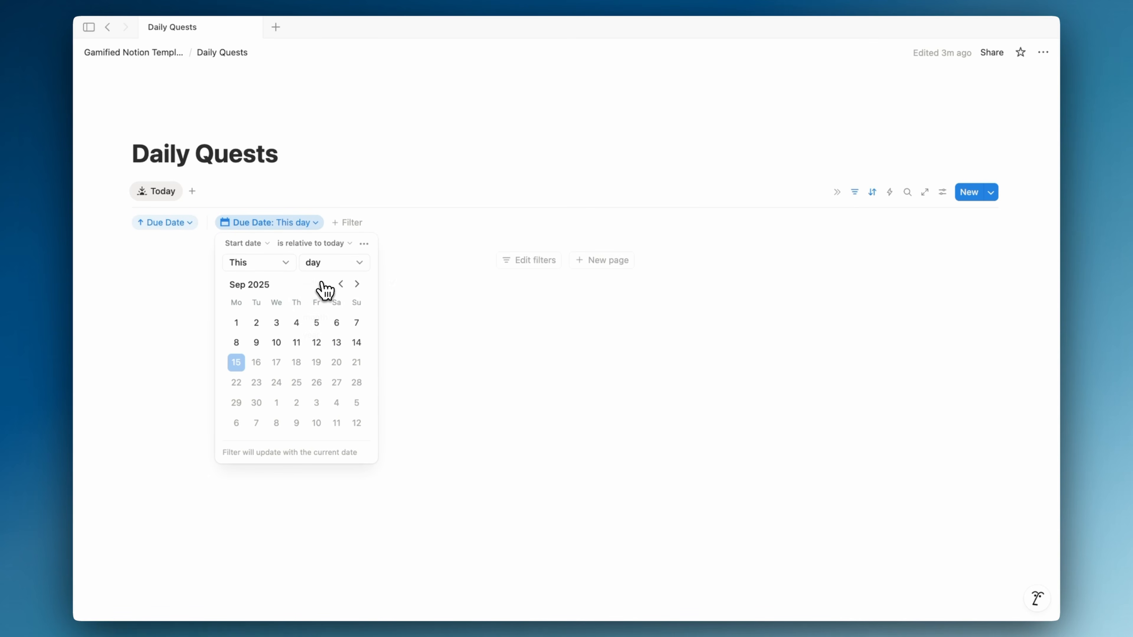
left_click(857, 196)
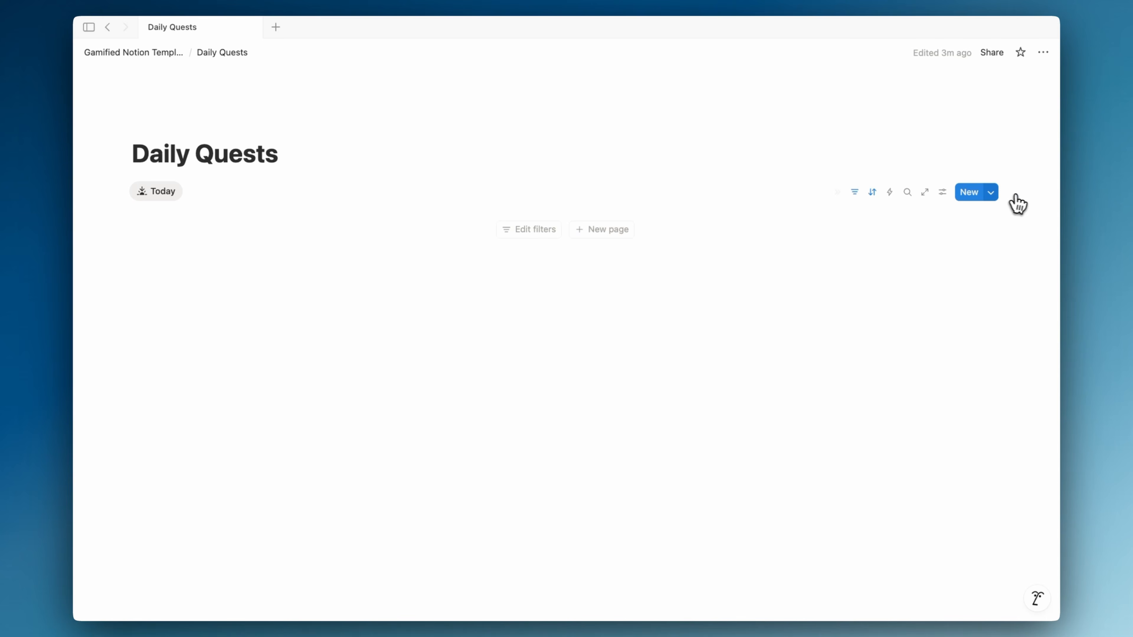
- Edit the New Tasks template, give it the scalloped check-badge icon, and close it
left_click(991, 193)
left_click(1035, 242)
left_click(912, 274)
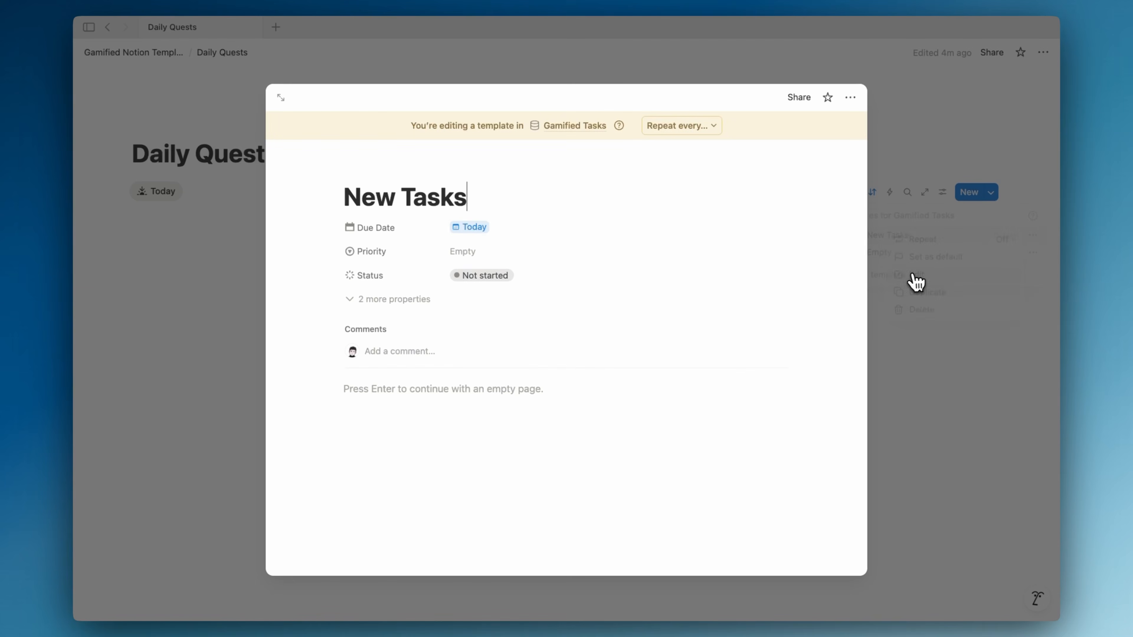
left_click(367, 171)
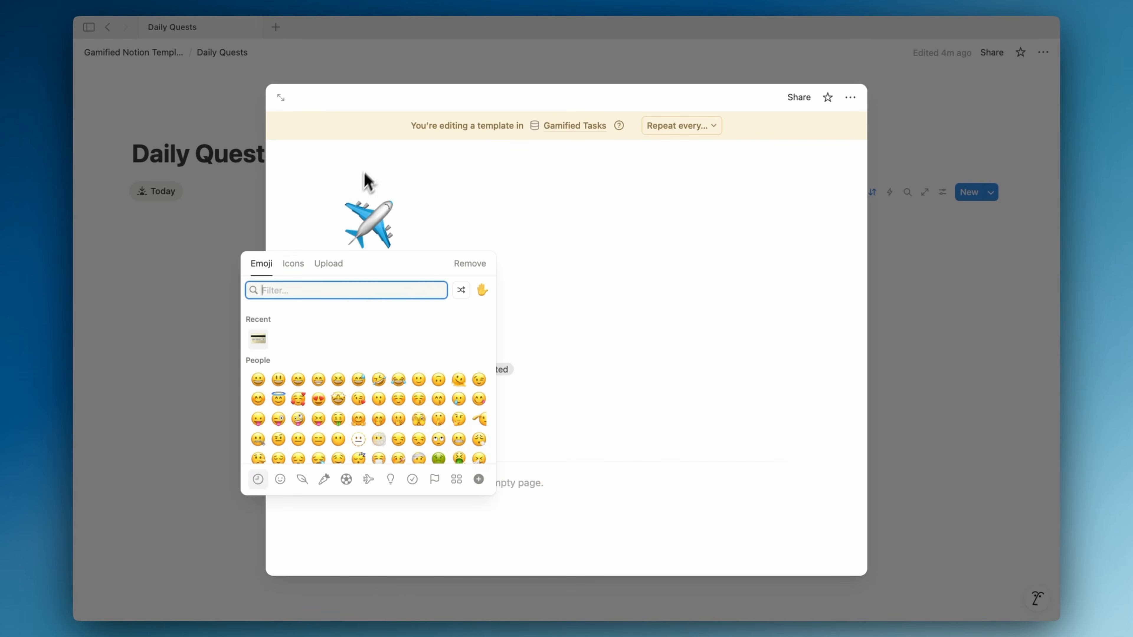
left_click(293, 263)
type("task")
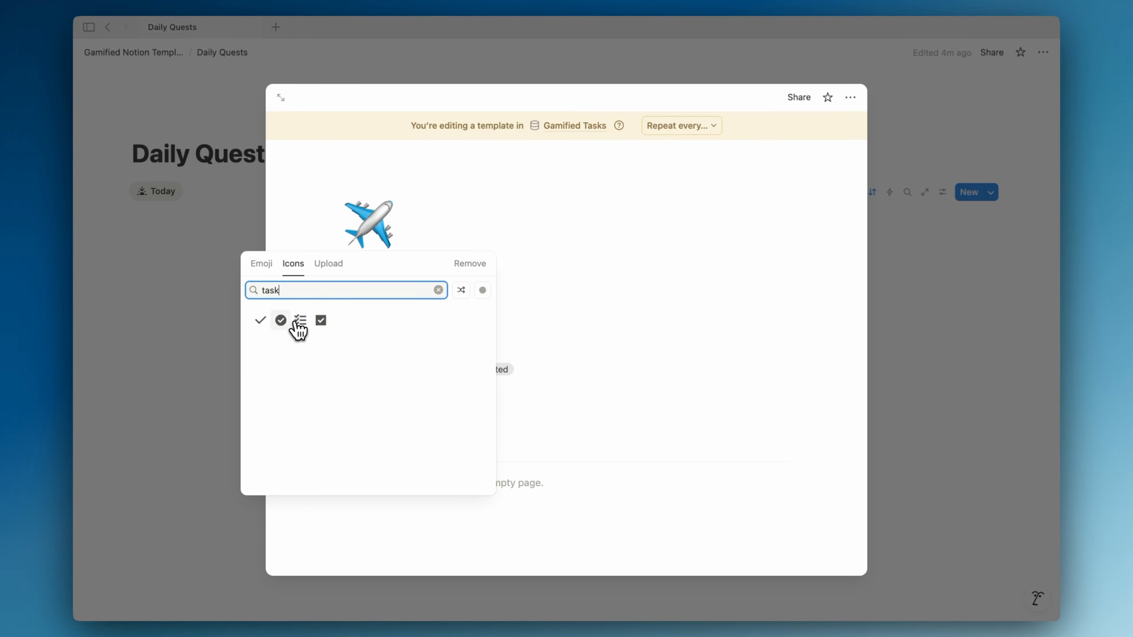
mouse_move(287, 323)
double_click(285, 290)
type("check")
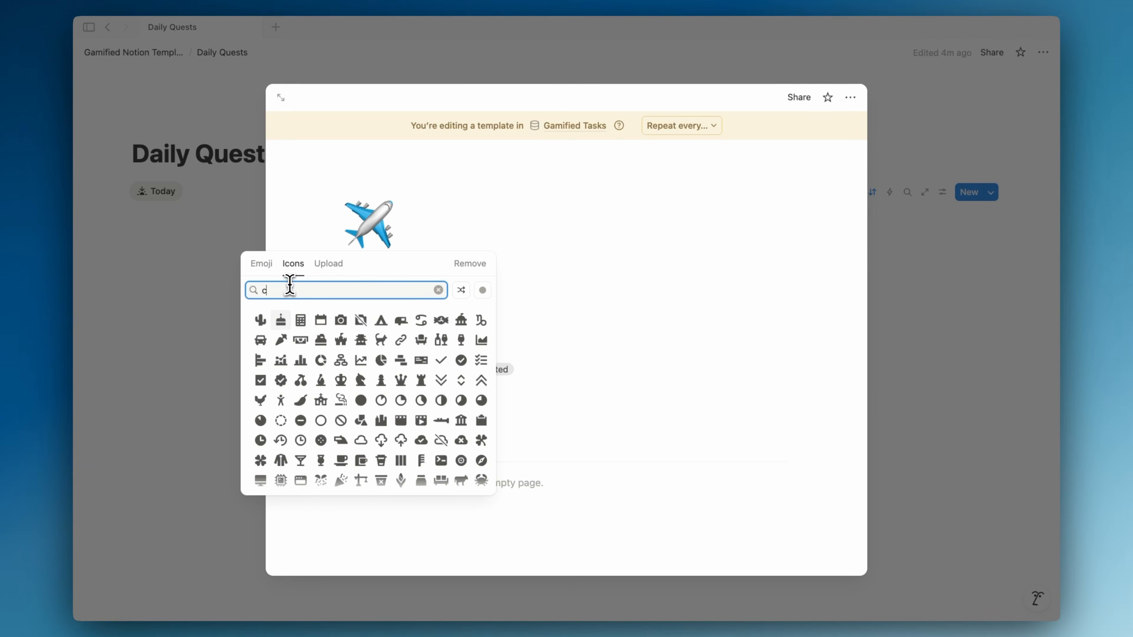
mouse_move(299, 322)
left_click(301, 362)
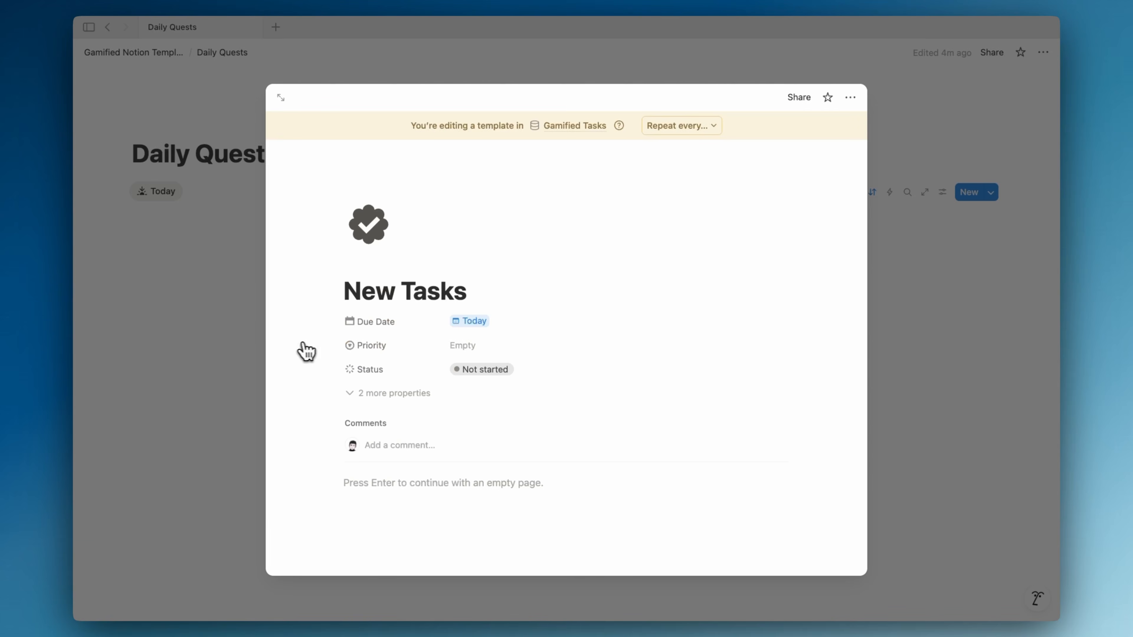
left_click(161, 319)
- Add a new task to the Today list and create the Priority options Low and Medium for it
left_click(620, 230)
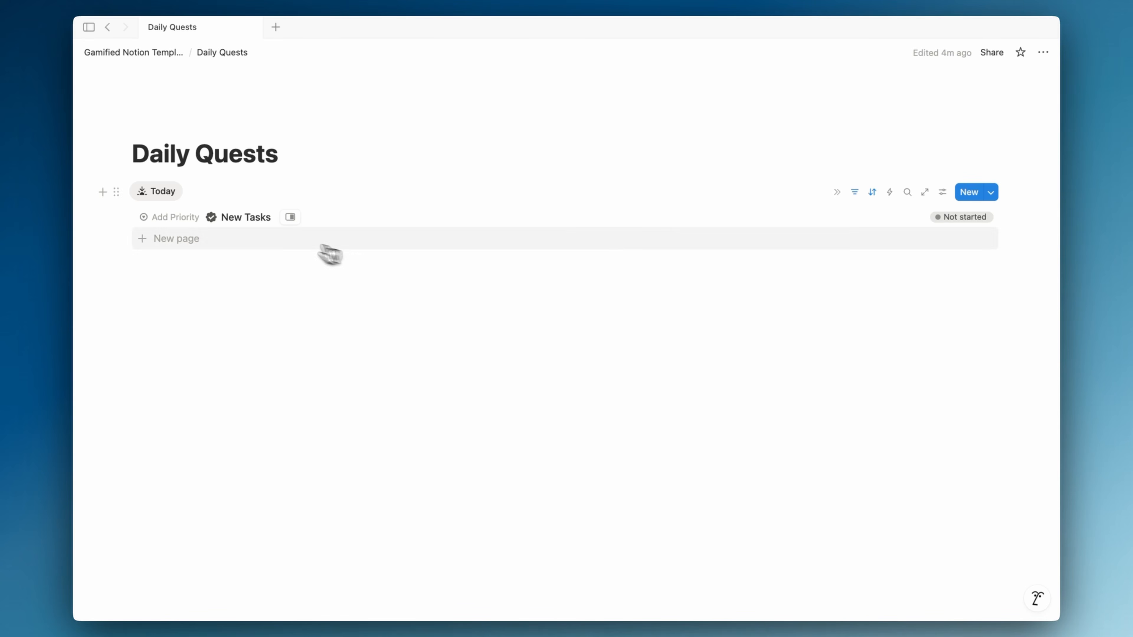
left_click(191, 218)
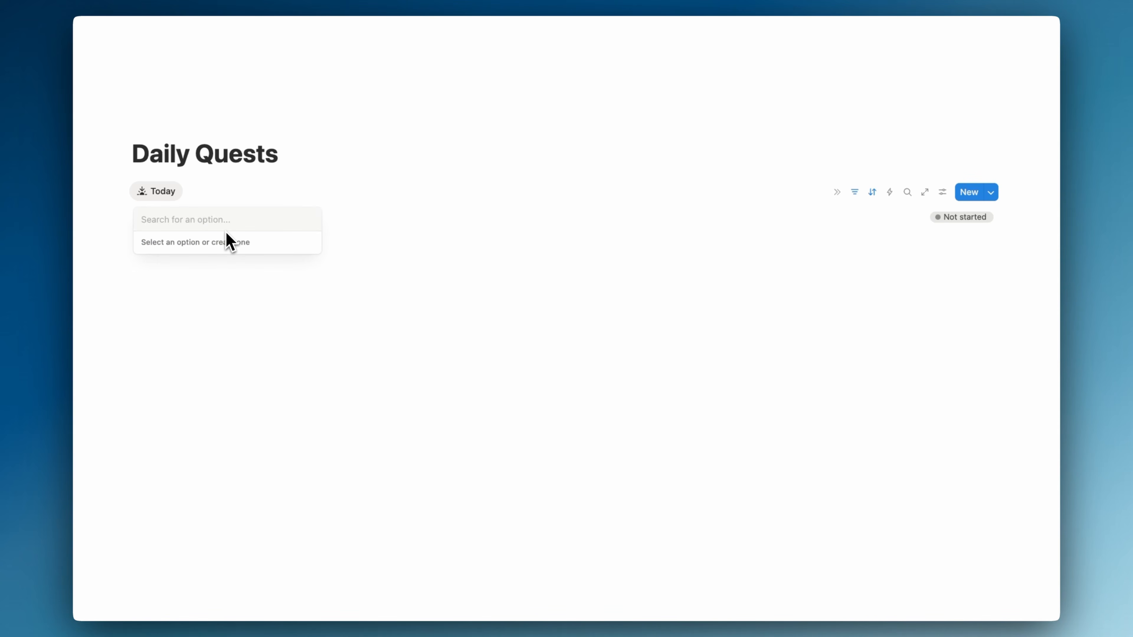
type("Low")
key("Return")
left_click(154, 219)
type("Med")
key("BackSpace")
key("BackSpace")
key("BackSpace")
type("Medium")
key("Return")
- Add a second task, set the first task's Priority to a new High option and the second's to Medium
left_click(180, 236)
left_click(165, 223)
type("High")
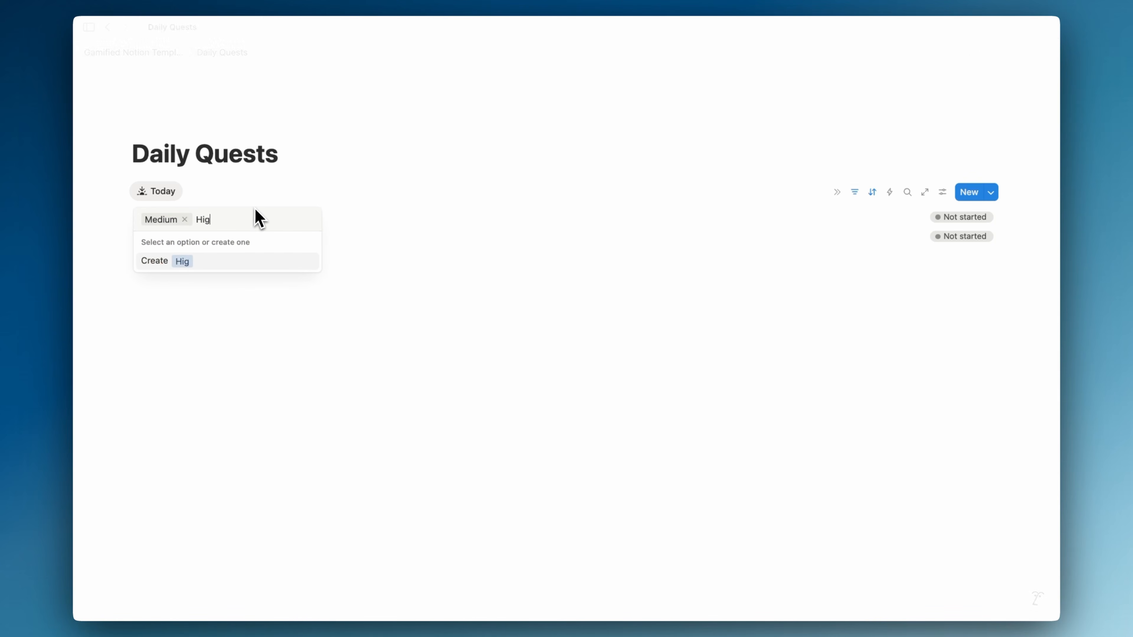
key("Return")
left_click(182, 244)
left_click(177, 297)
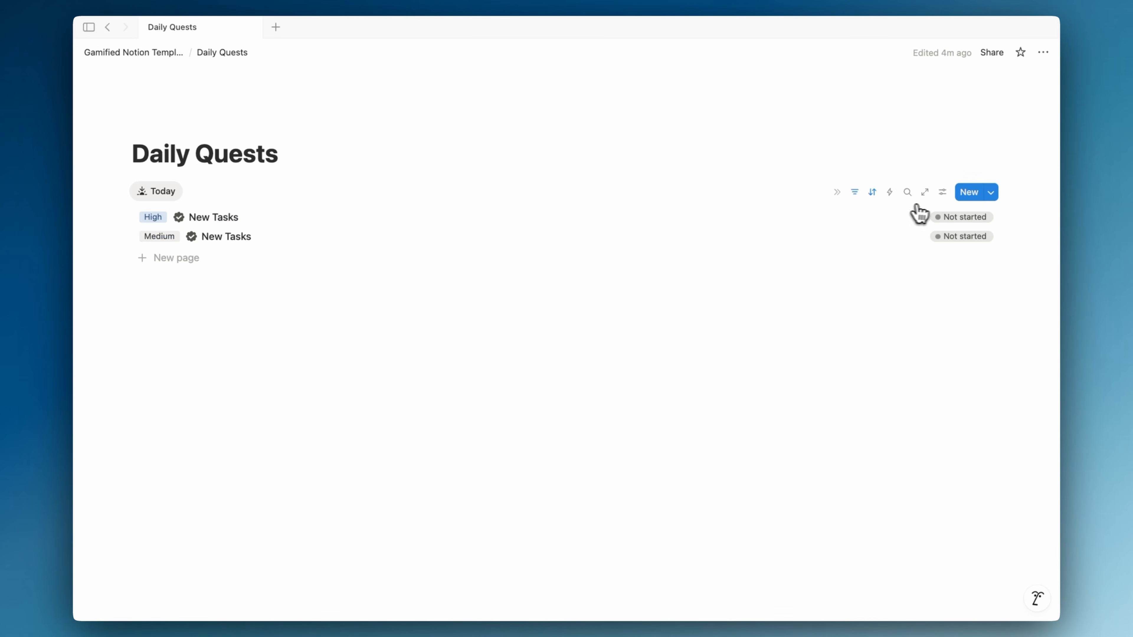
- Add a Priority sort to the Today view and remove its Due Date sort
left_click(872, 192)
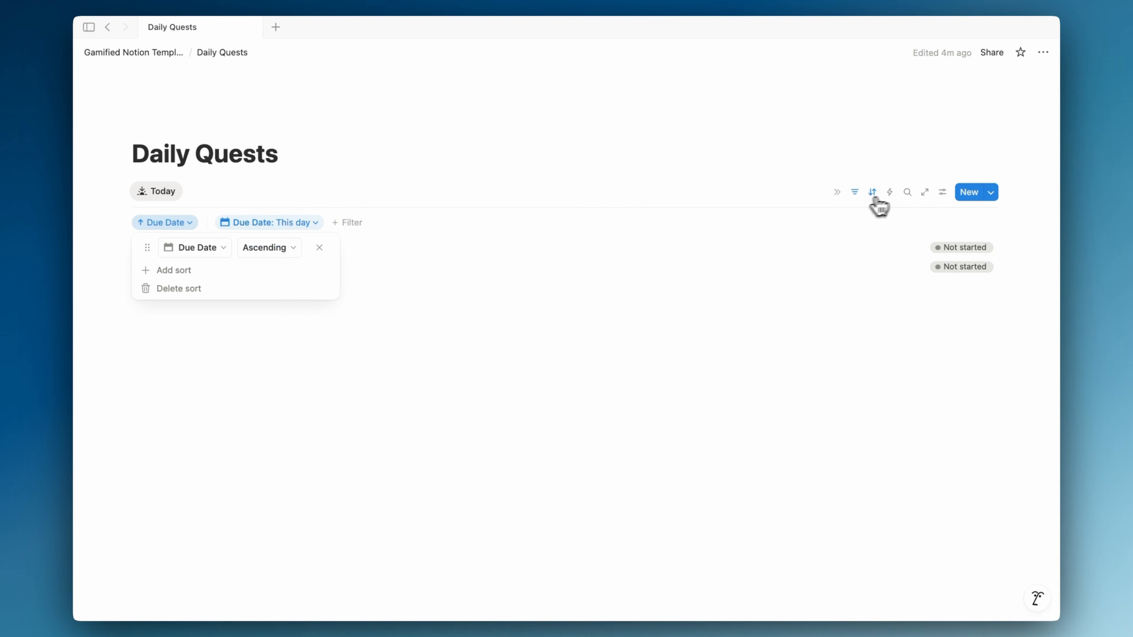
left_click(197, 270)
left_click(192, 377)
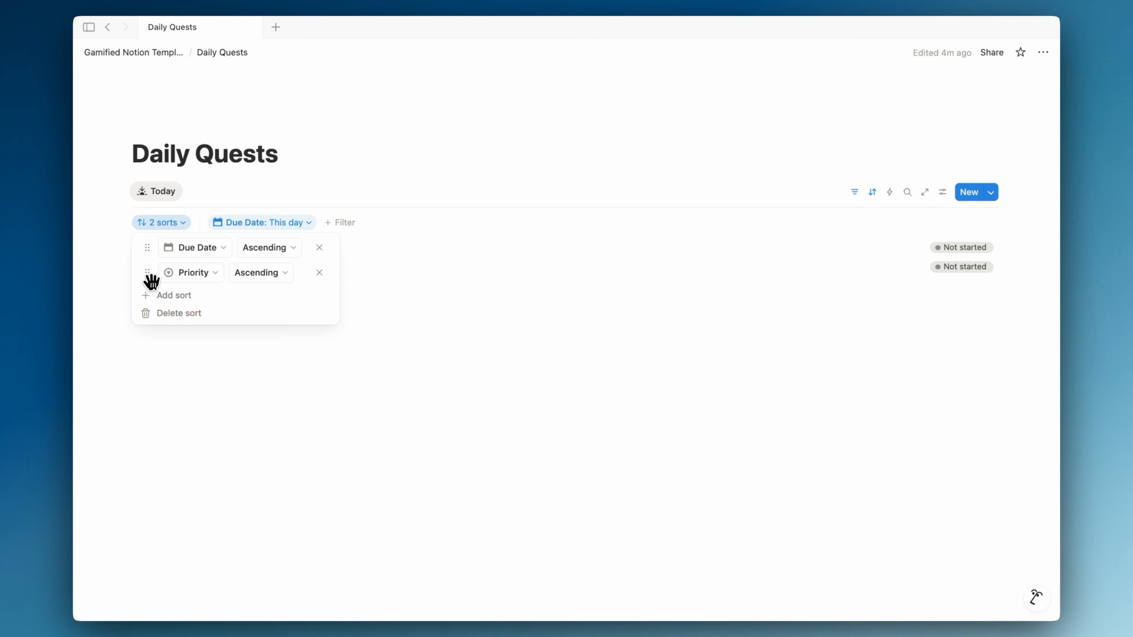
left_click(319, 248)
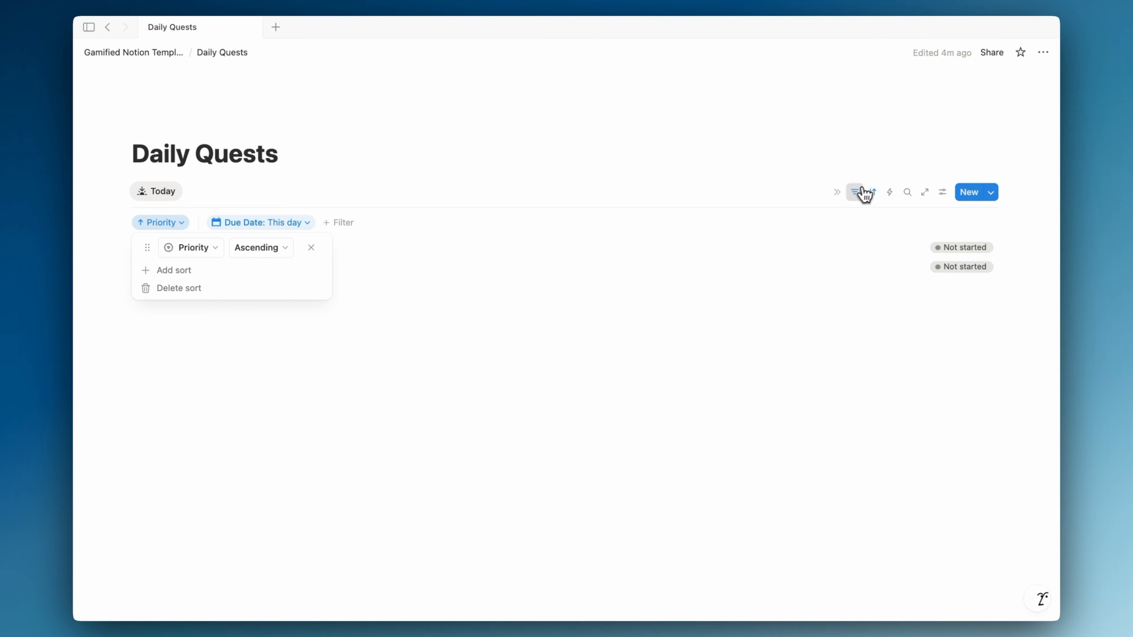
- Change the Today view's Priority sort to Descending and hide the sort and filter settings
left_click(872, 192)
left_click(872, 192)
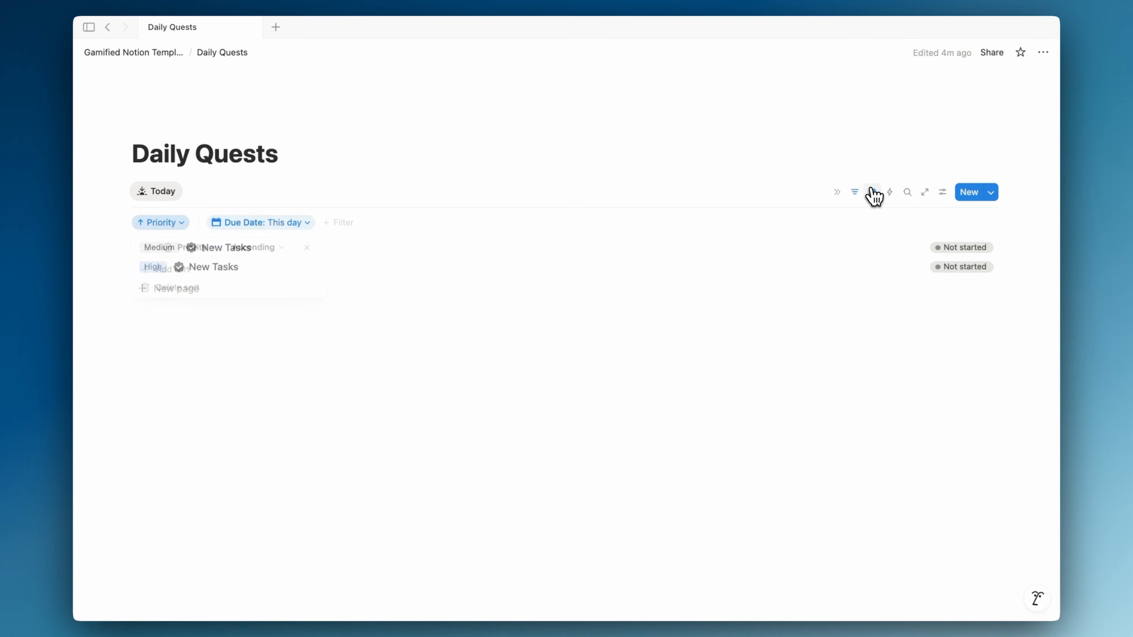
left_click(256, 248)
left_click(252, 288)
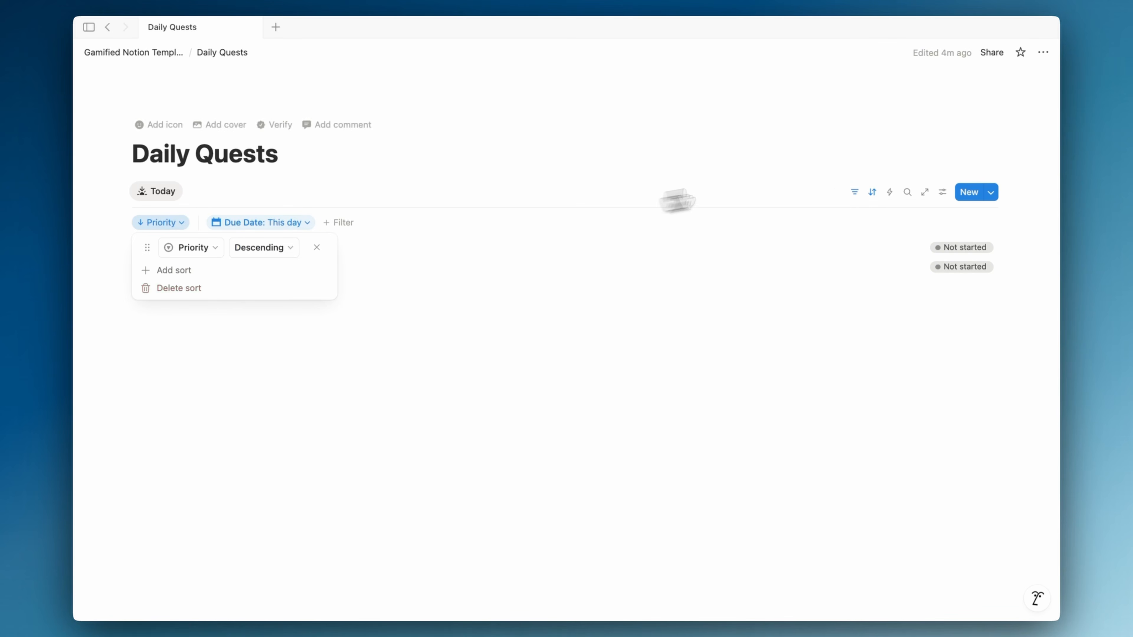
left_click(856, 192)
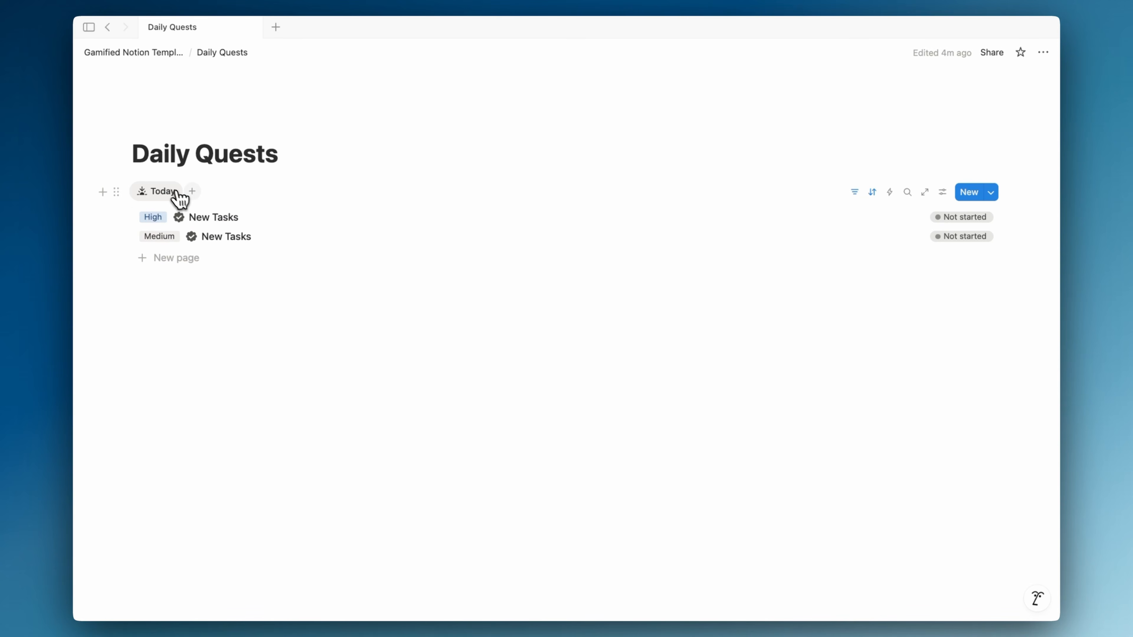
- Add a Calendar view to Daily Quests and name it This week
left_click(192, 191)
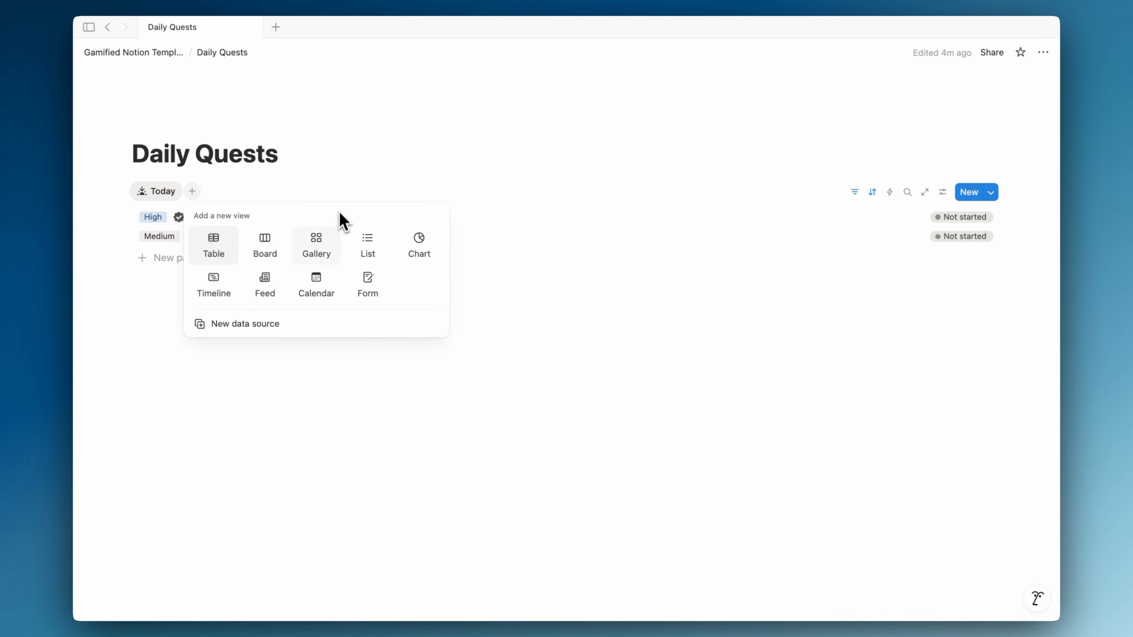
left_click(312, 285)
type("This week")
key("Return")
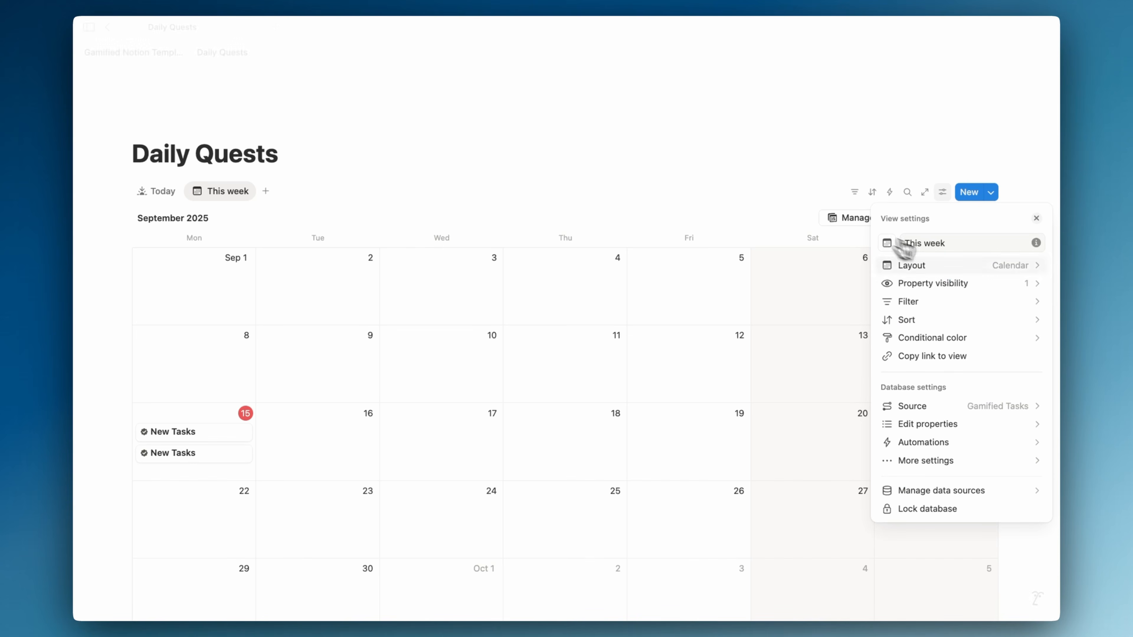
- Show the Priority and Status properties on the This week calendar's cards
left_click(1021, 286)
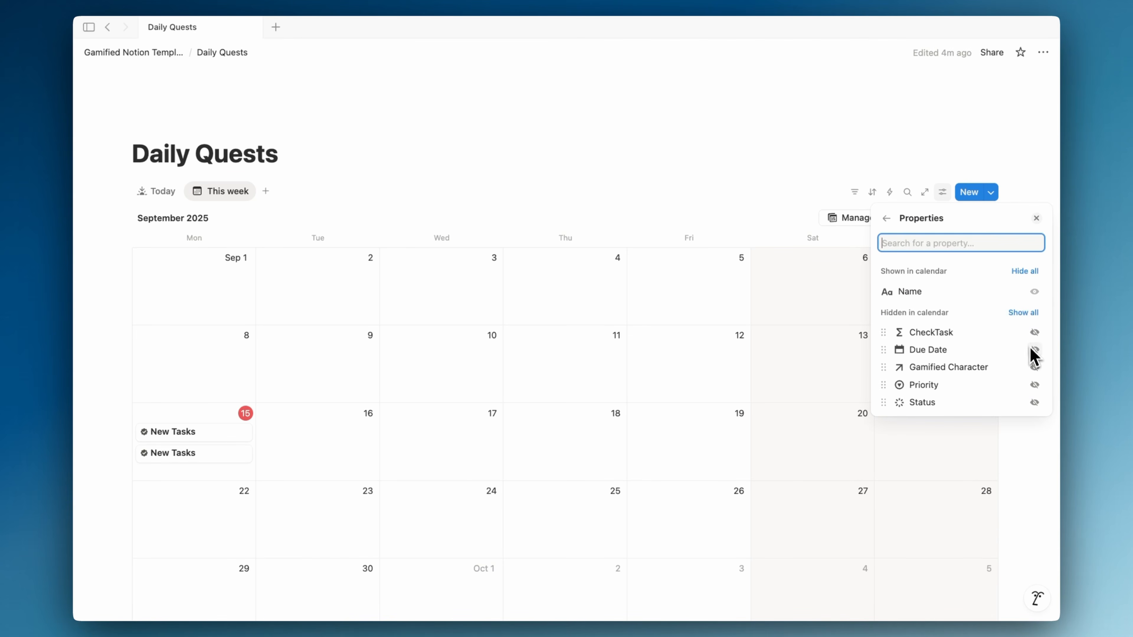
left_click(1034, 385)
left_click(1035, 403)
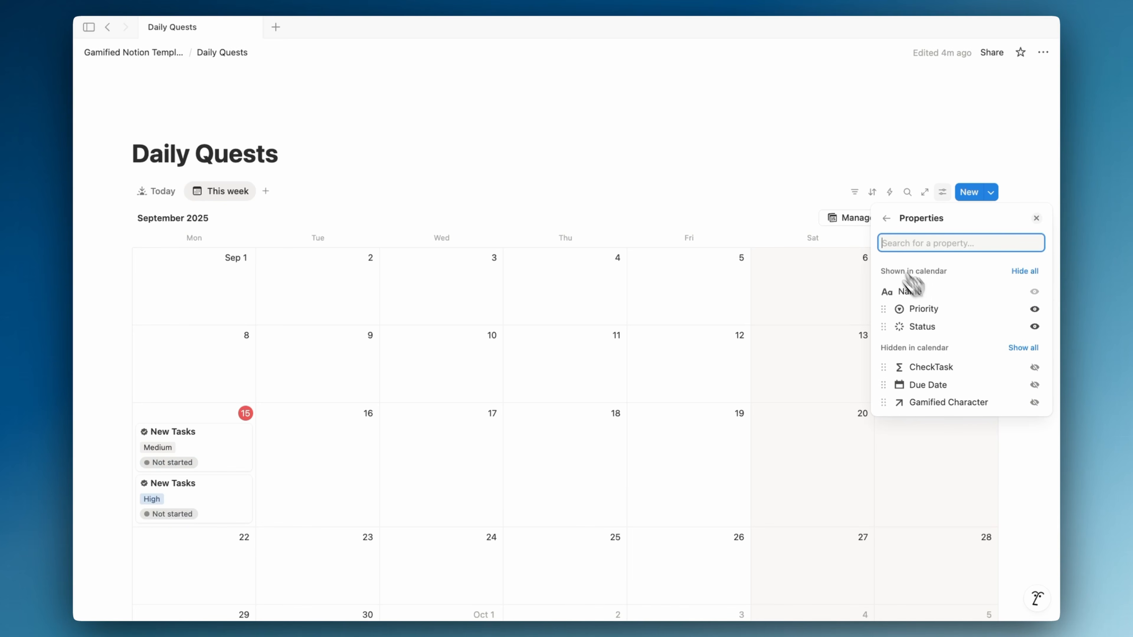
- Set the This week view's layout to show the calendar as Week and close the view settings
left_click(887, 219)
left_click(1009, 264)
left_click(1022, 402)
left_click(939, 436)
left_click(686, 339)
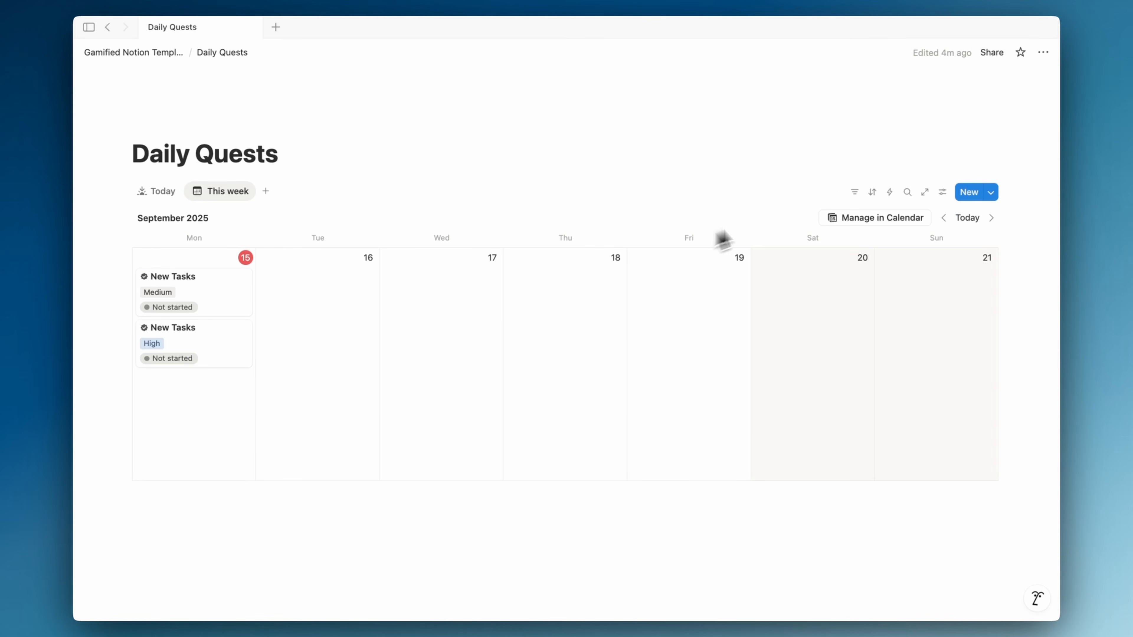
left_click(854, 193)
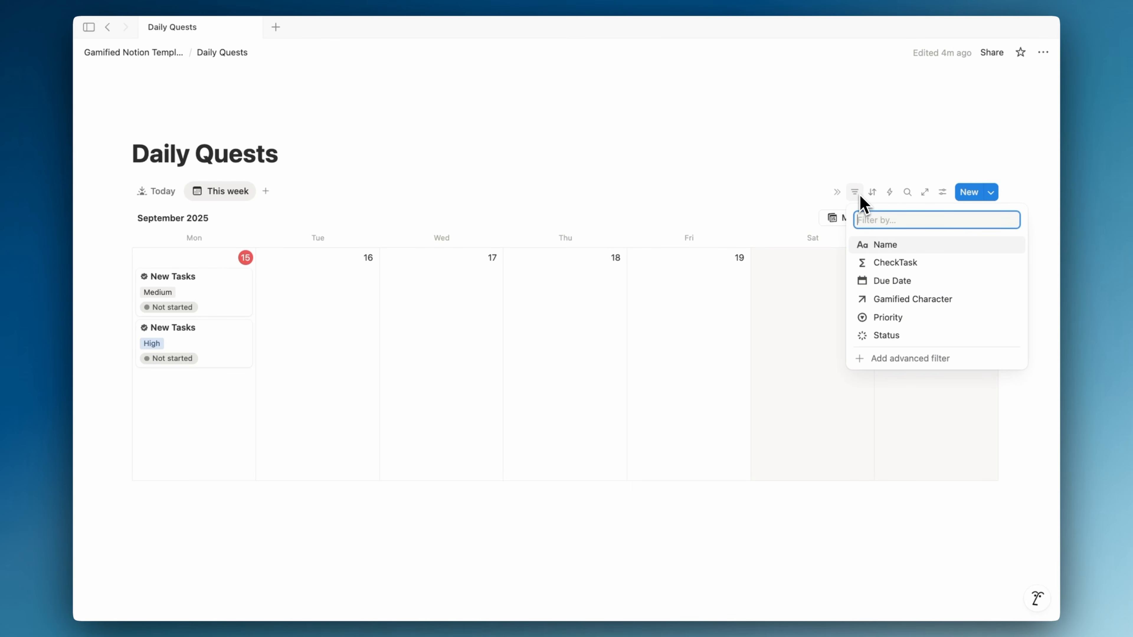
left_click(860, 196)
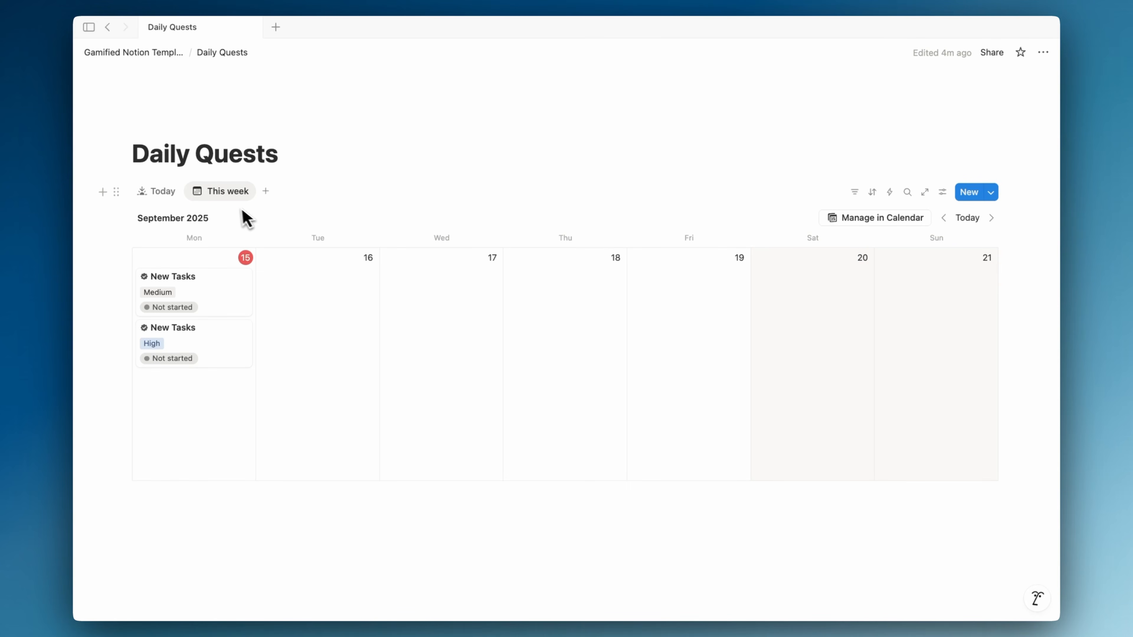
- Duplicate the This week view and name the copy This Month
left_click(243, 196)
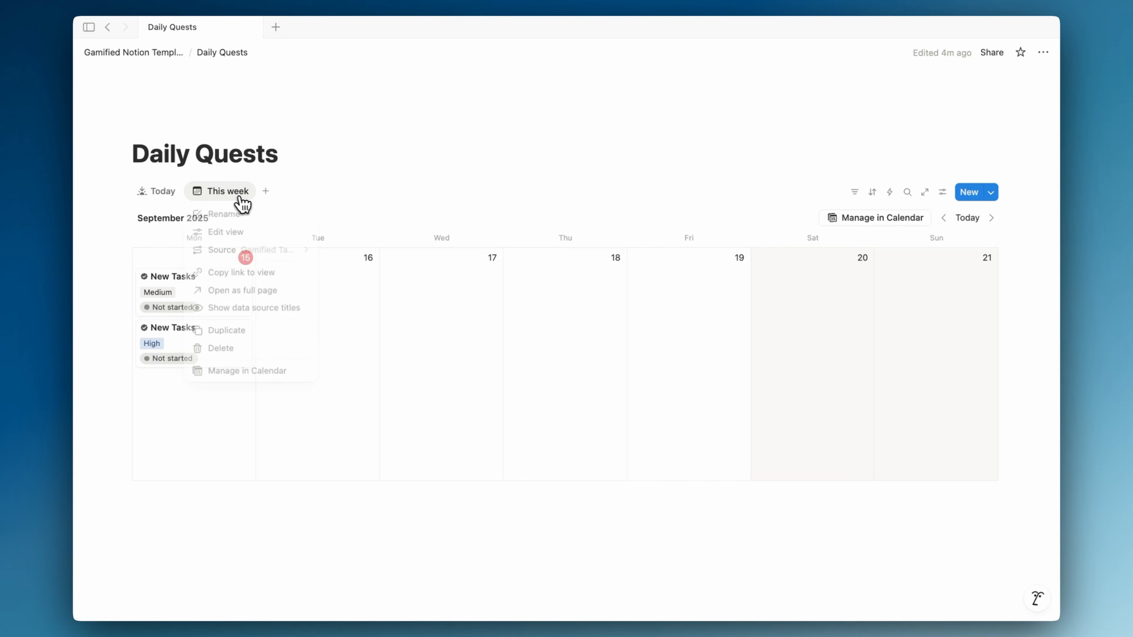
left_click(235, 332)
type("Month")
- Set the This Month view's layout to show the calendar as Month and close the view settings
left_click(979, 266)
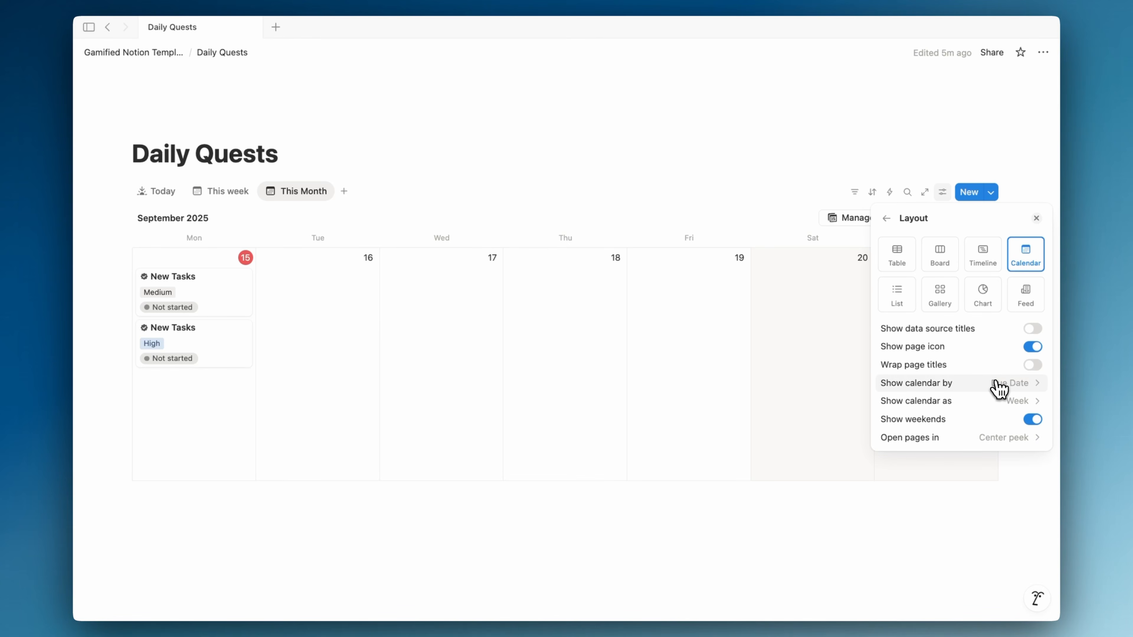
left_click(995, 401)
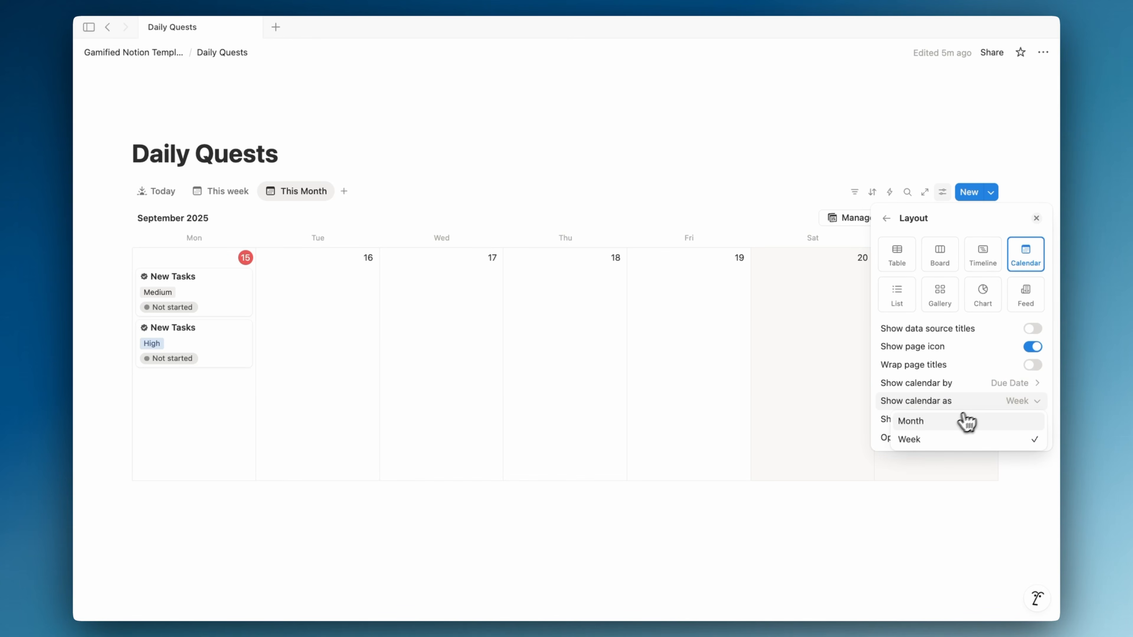
left_click(949, 423)
left_click(716, 406)
- Give the Daily Quests page the scalloped check-badge icon
left_click(169, 132)
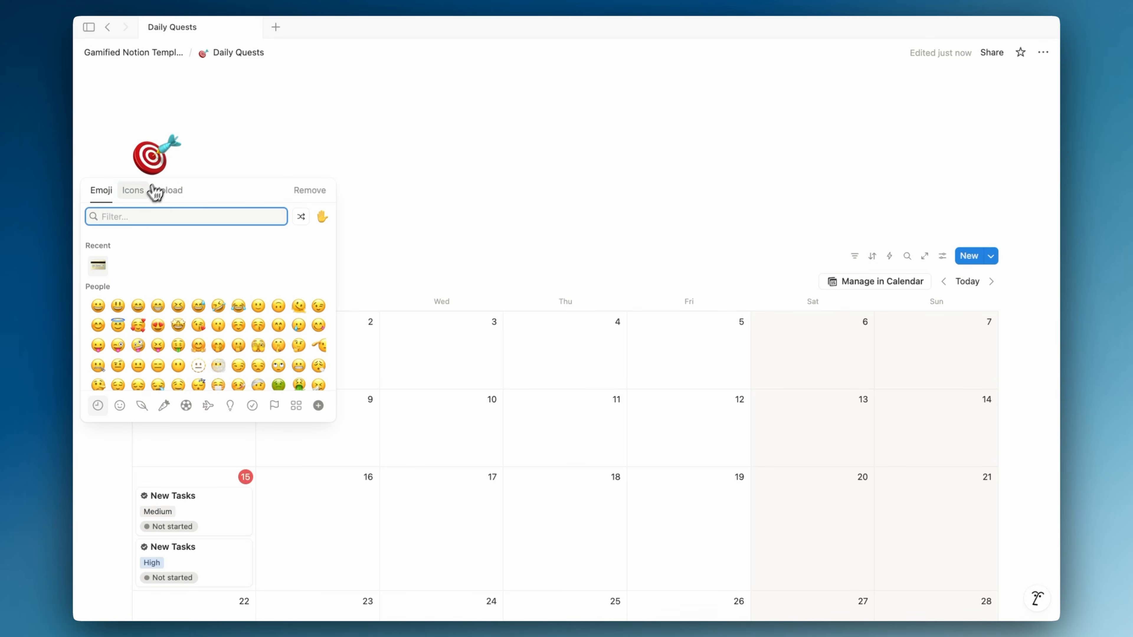
left_click(133, 190)
left_click(102, 267)
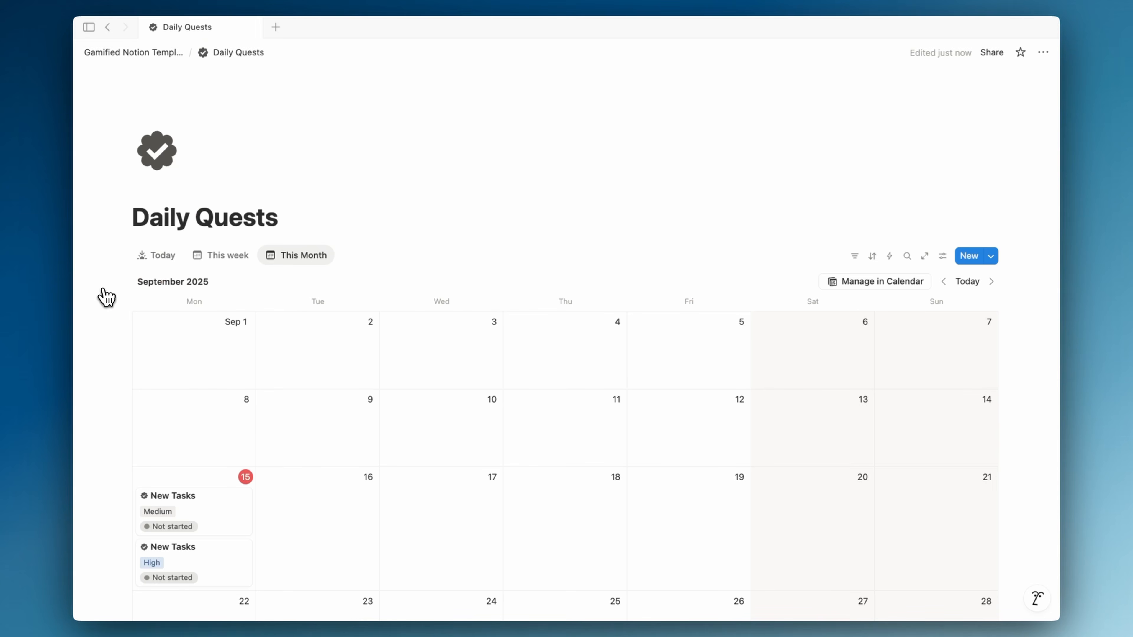
- Return Daily Quests to the Today view and switch to the Flaticon website in the browser
left_click(160, 264)
left_click(165, 261)
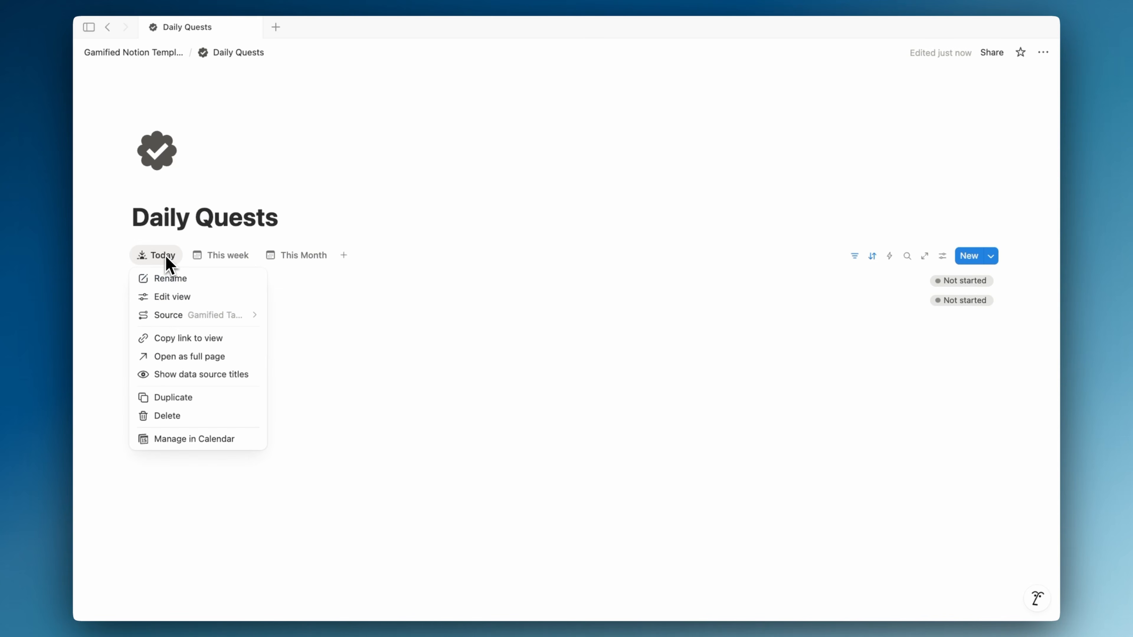
left_click(231, 213)
key("ctrl+Left")
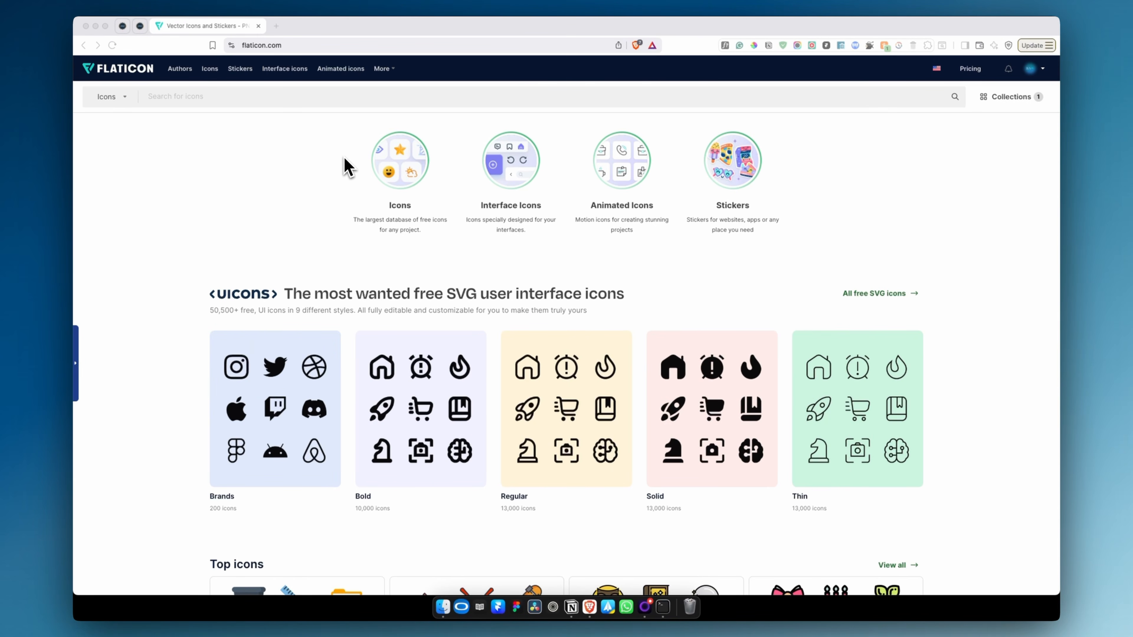
- Switch back to Notion and give the Running template in Gamified Good Habits the sneaker icon found by searching for shoe
key("ctrl+Right")
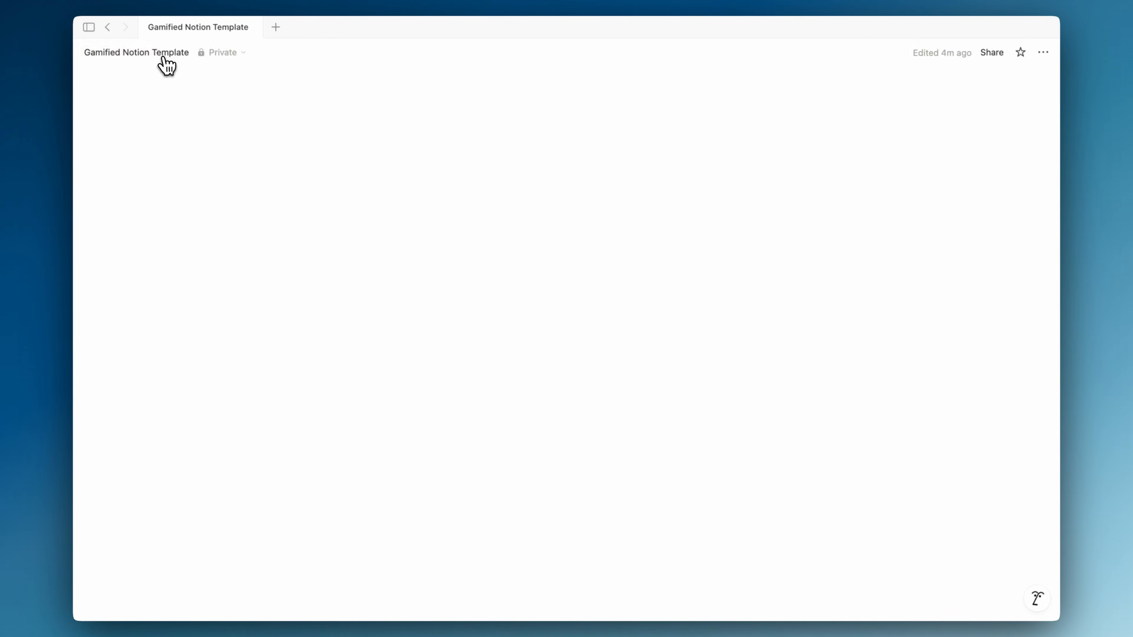
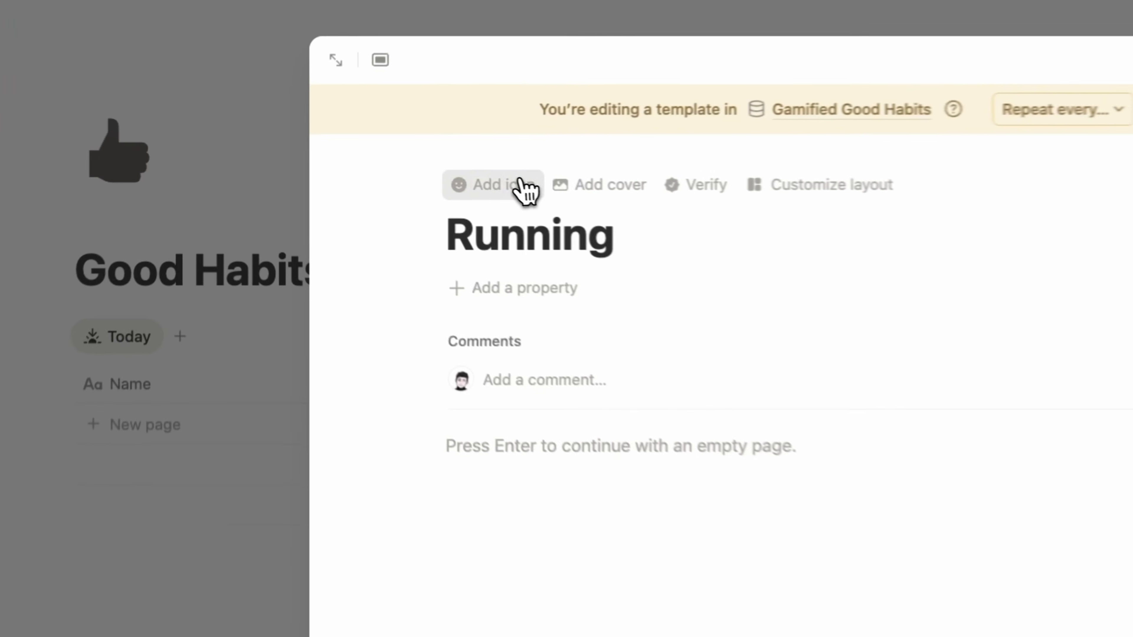
left_click(292, 263)
type("shoe")
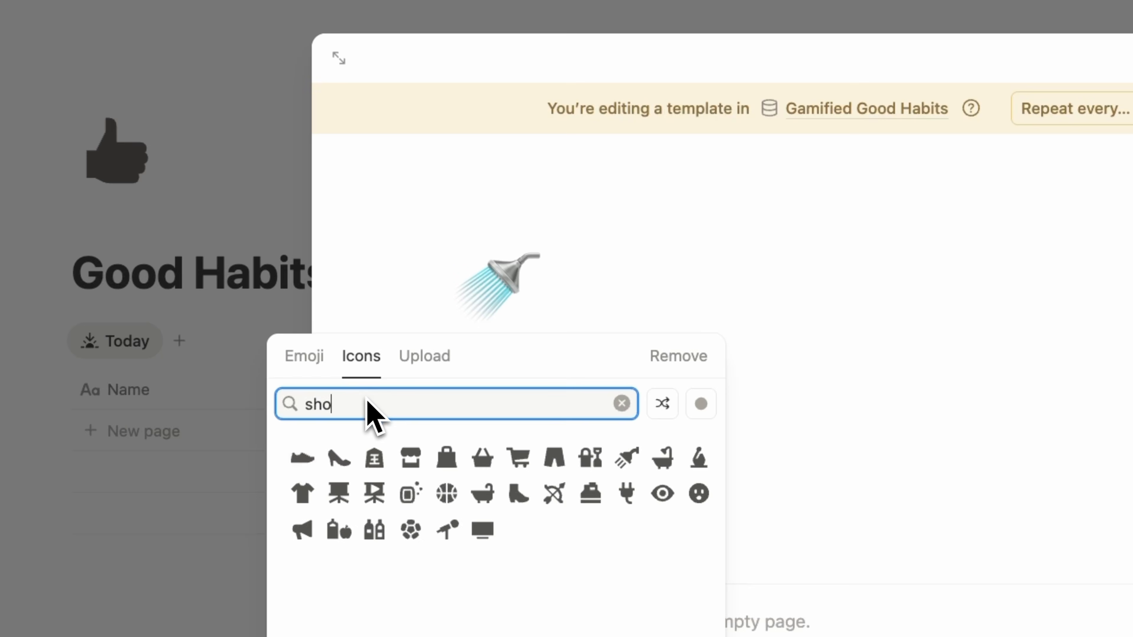
mouse_move(289, 462)
left_click(301, 493)
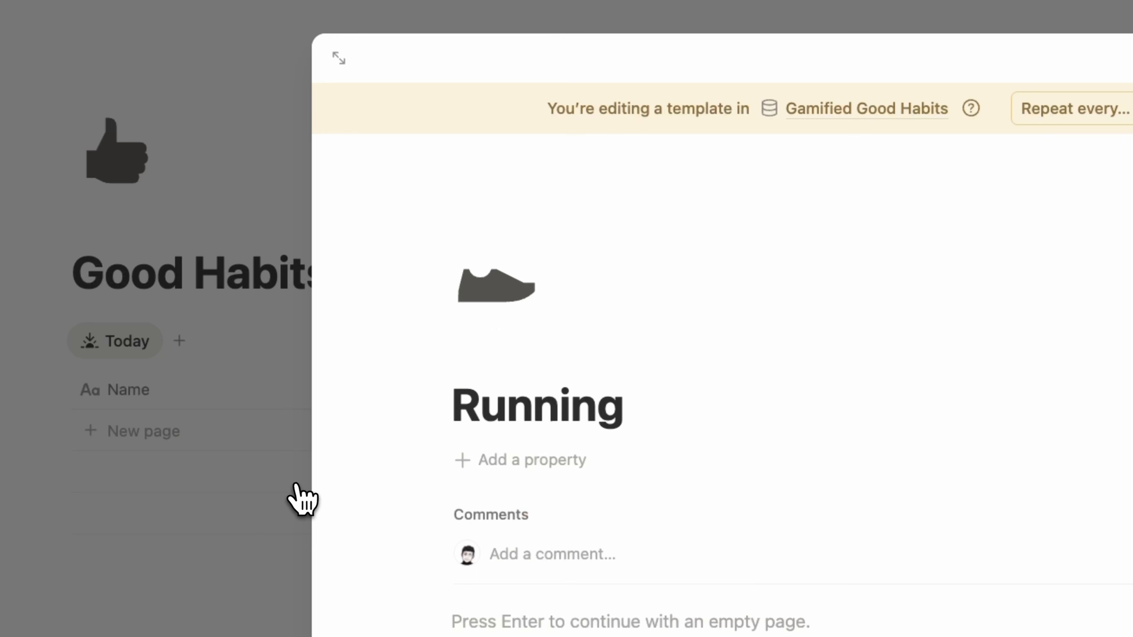
- Add a date property named Date to the Running template and set it to Today, the date when duplicated
left_click(542, 460)
type("da")
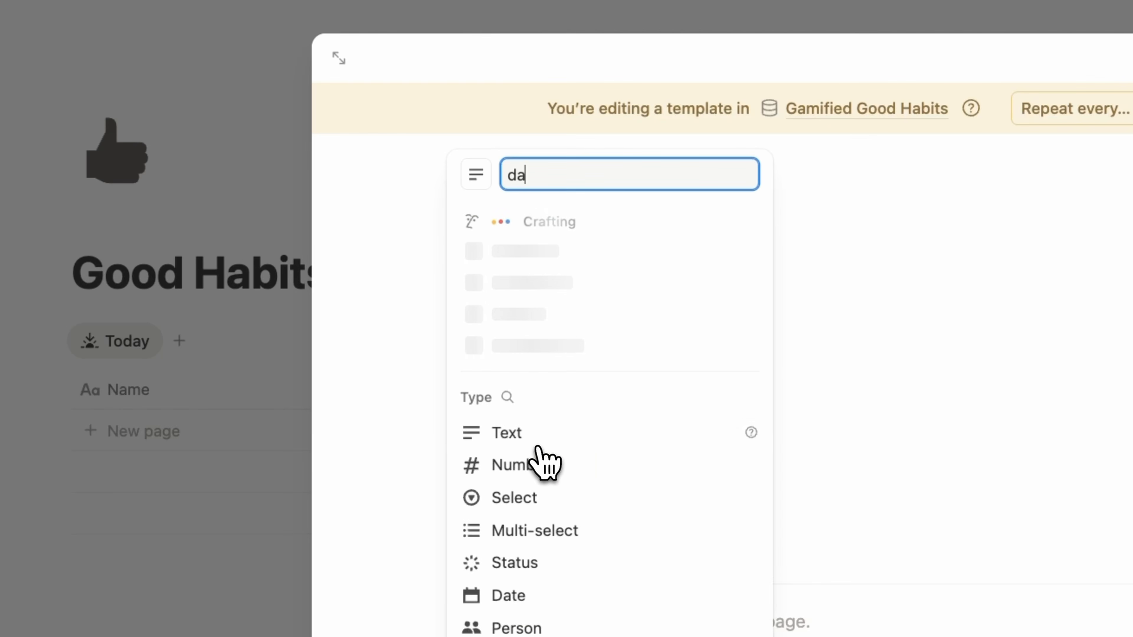
left_click(535, 594)
left_click(662, 452)
left_click(562, 460)
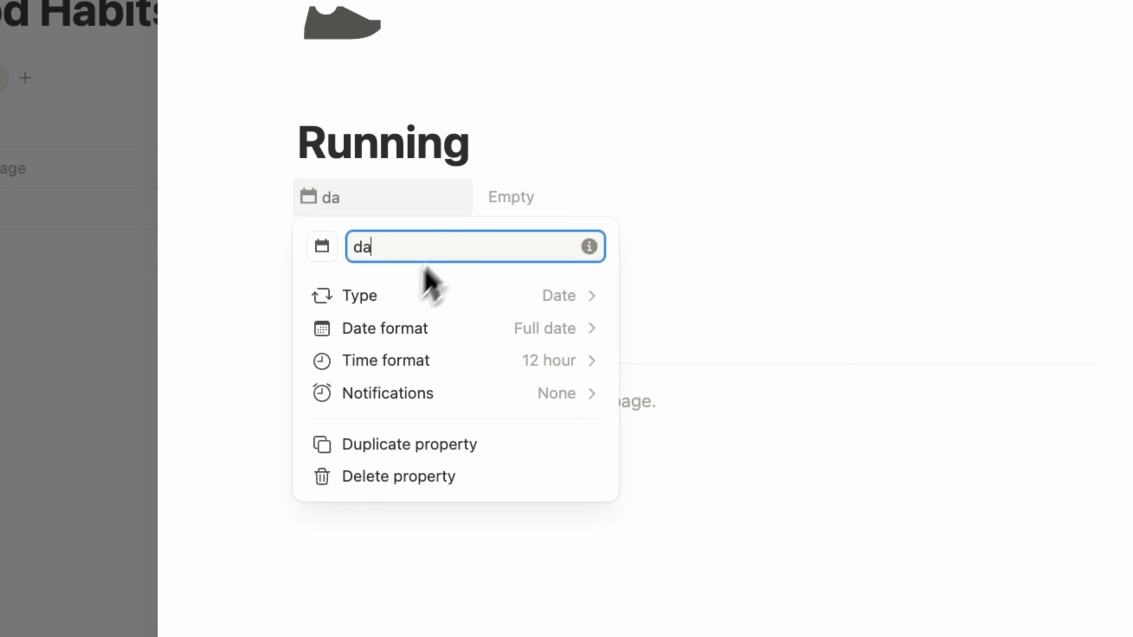
left_click(399, 235)
type("Date")
key("Return")
left_click(511, 196)
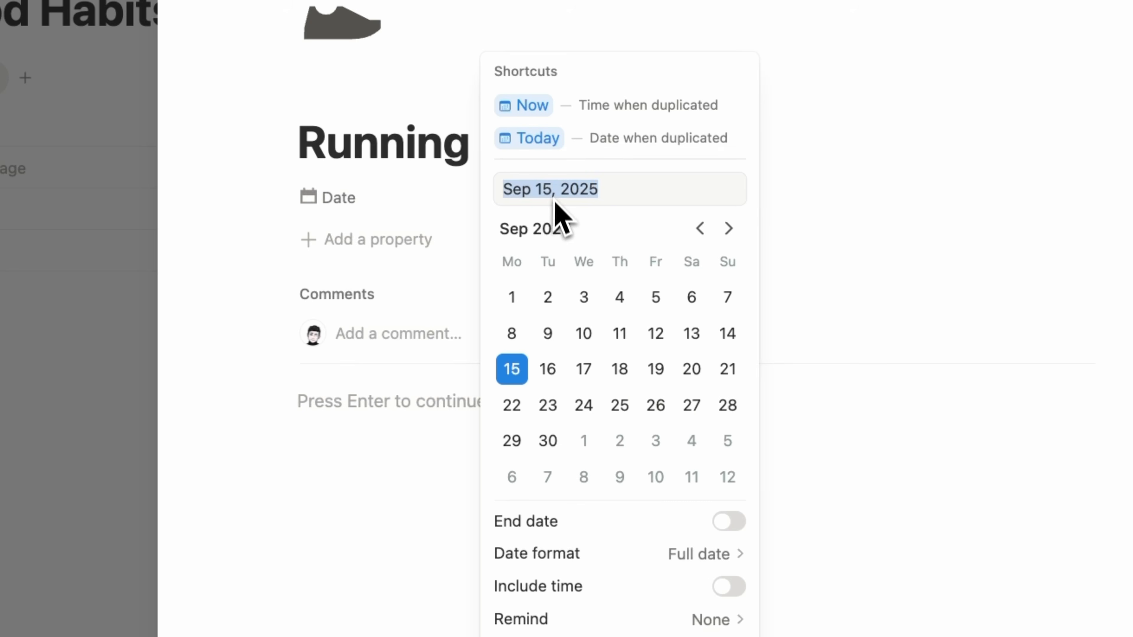
left_click(582, 147)
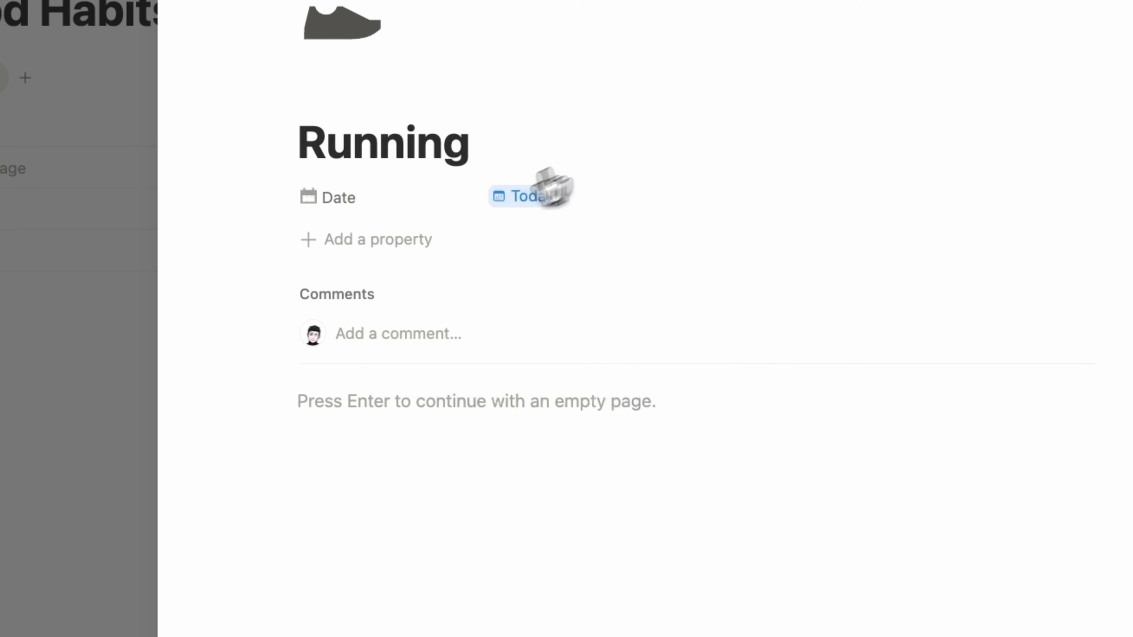
- Add a checkbox property to the Running template and place it below Date
left_click(435, 227)
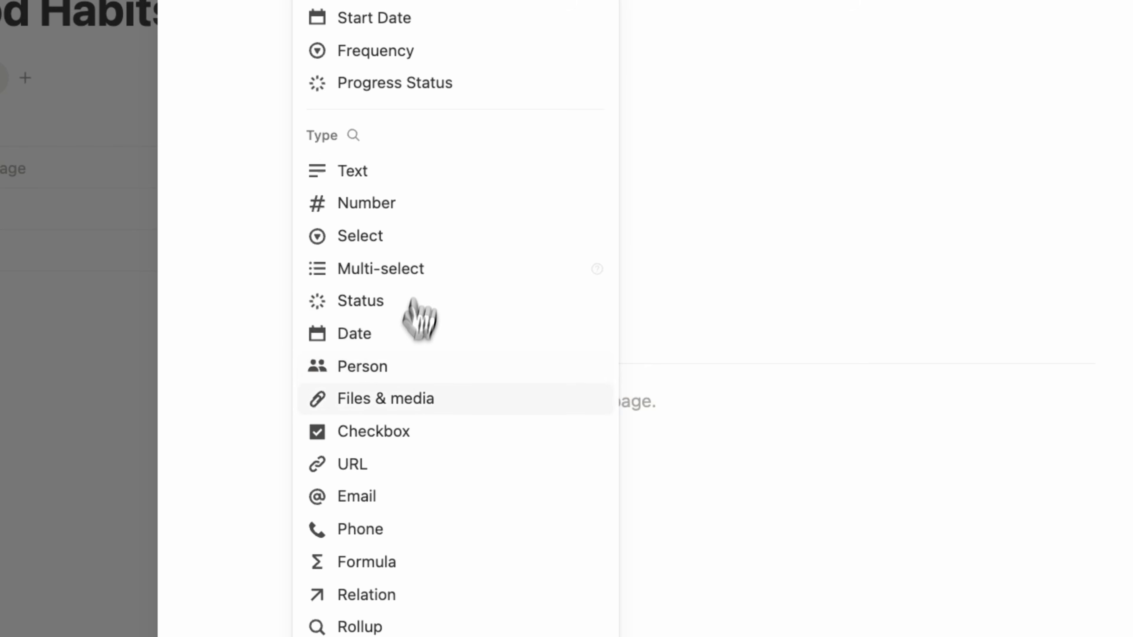
left_click(384, 431)
left_click(671, 183)
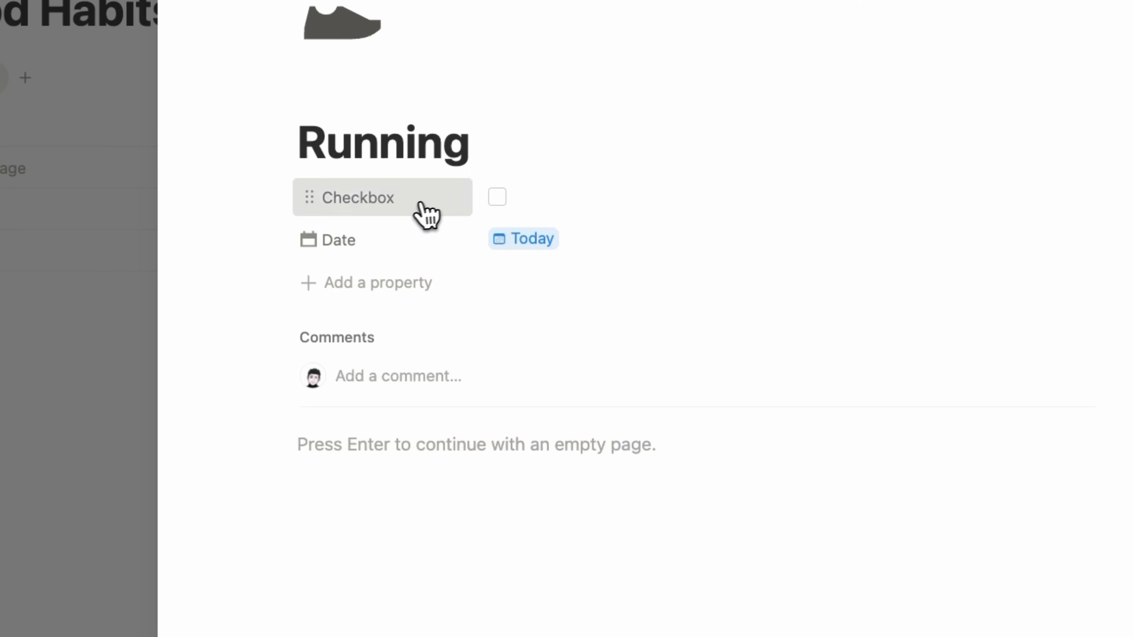
left_click_drag(430, 212, 419, 260)
- Add a button property named Check Habit to the Running template
left_click(393, 281)
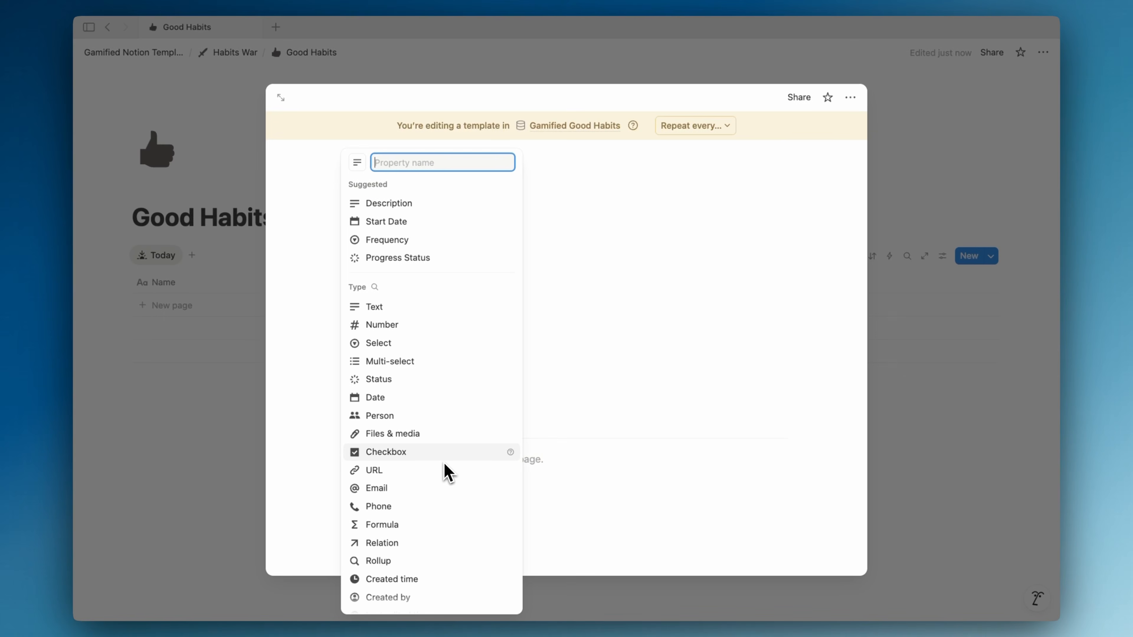
type("butto")
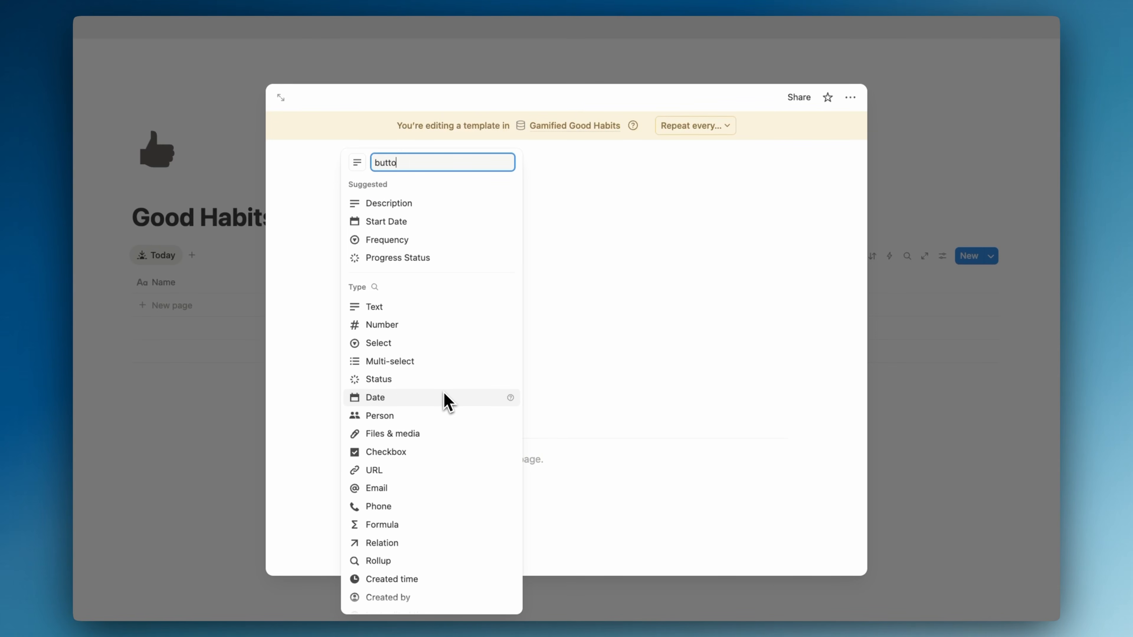
type("n")
key("Return")
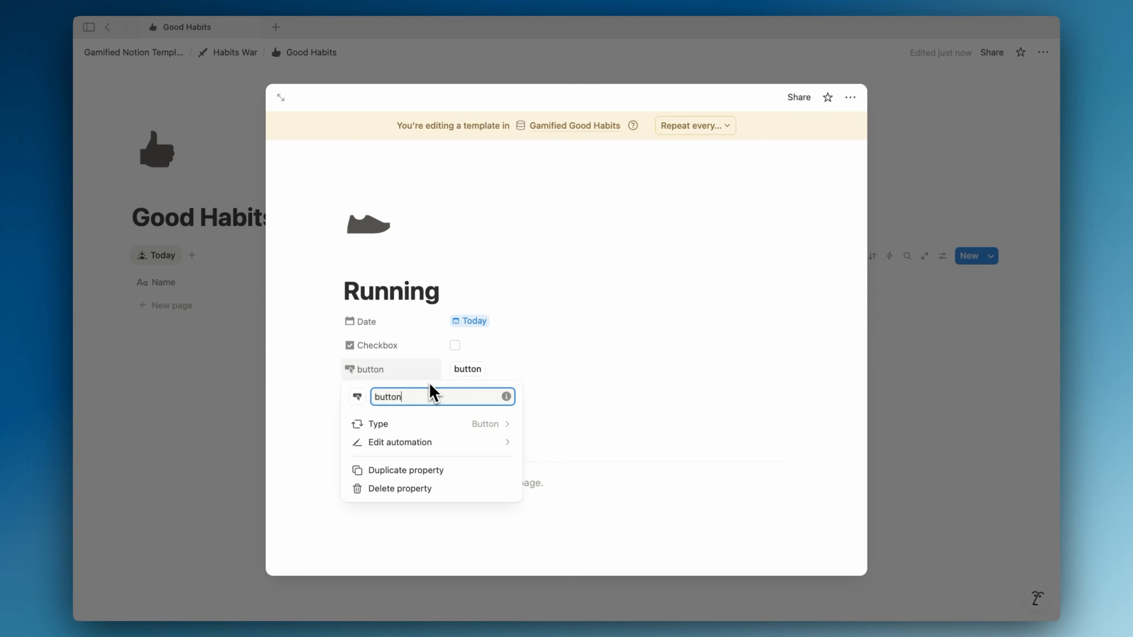
double_click(418, 396)
type("Check H")
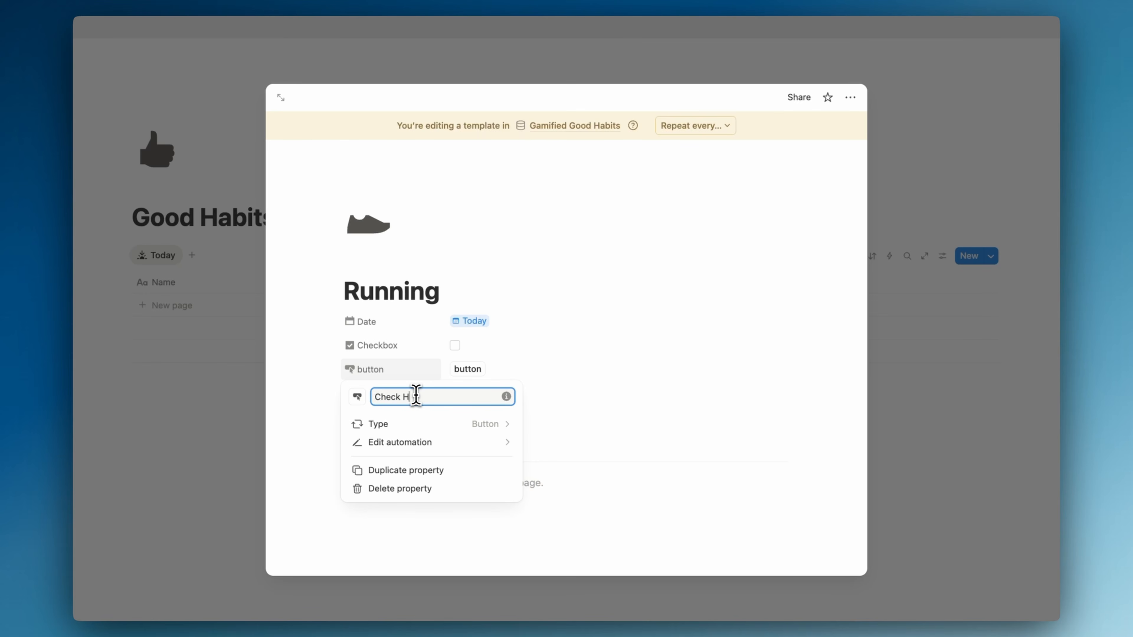
type("abit")
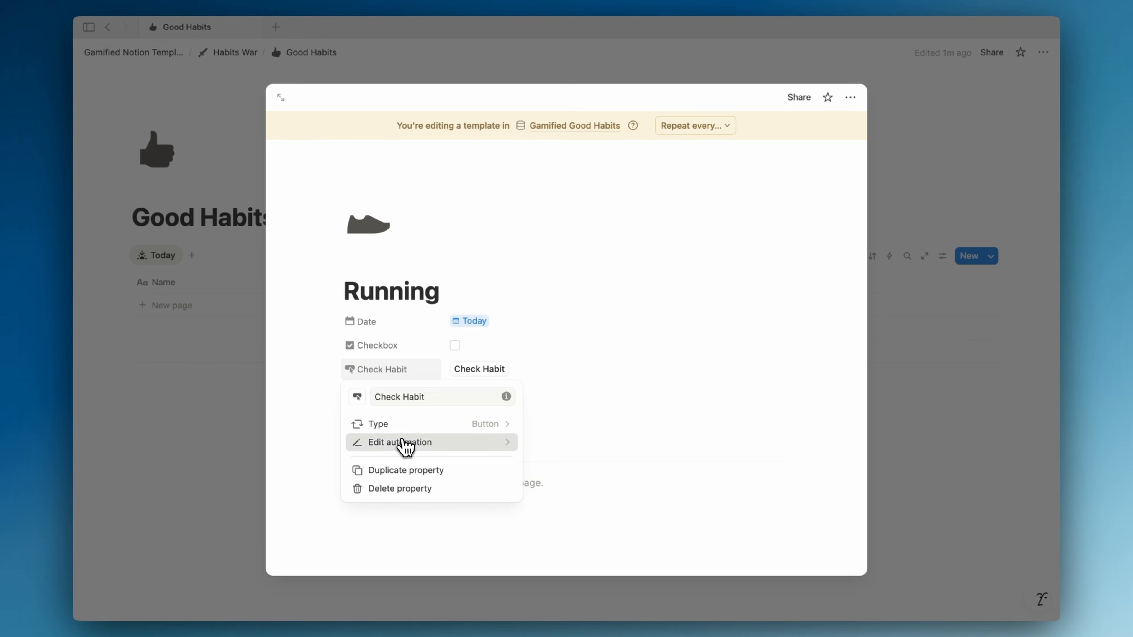
- Configure the Check Habit button to edit this page by ticking Checkbox, and save the automation
left_click(403, 443)
left_click(500, 278)
left_click(516, 330)
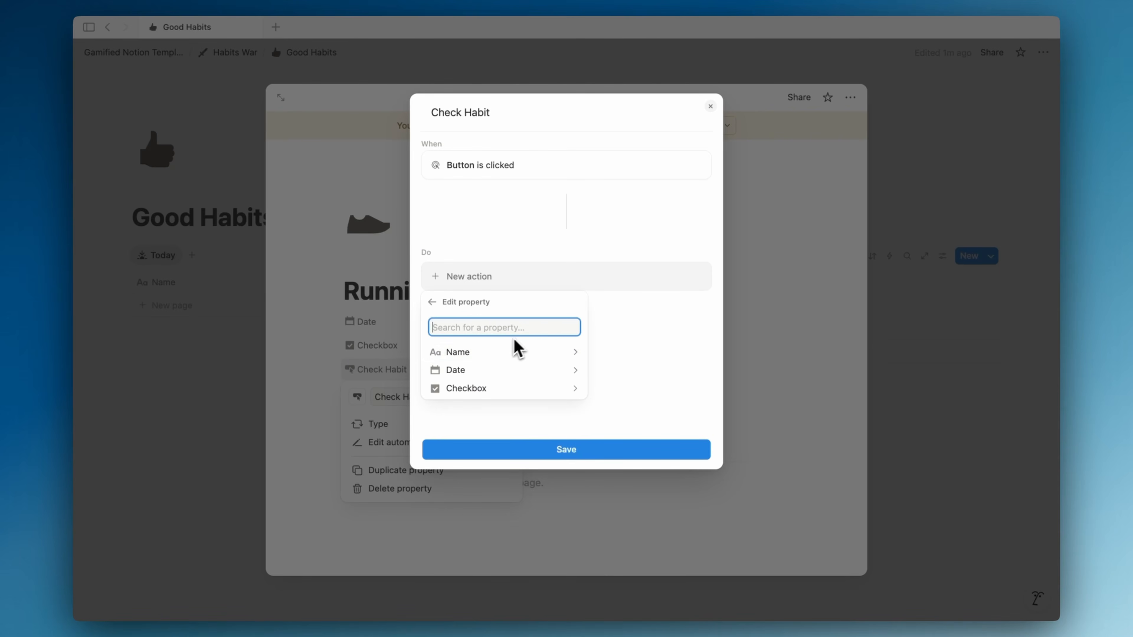
left_click(493, 386)
left_click(520, 345)
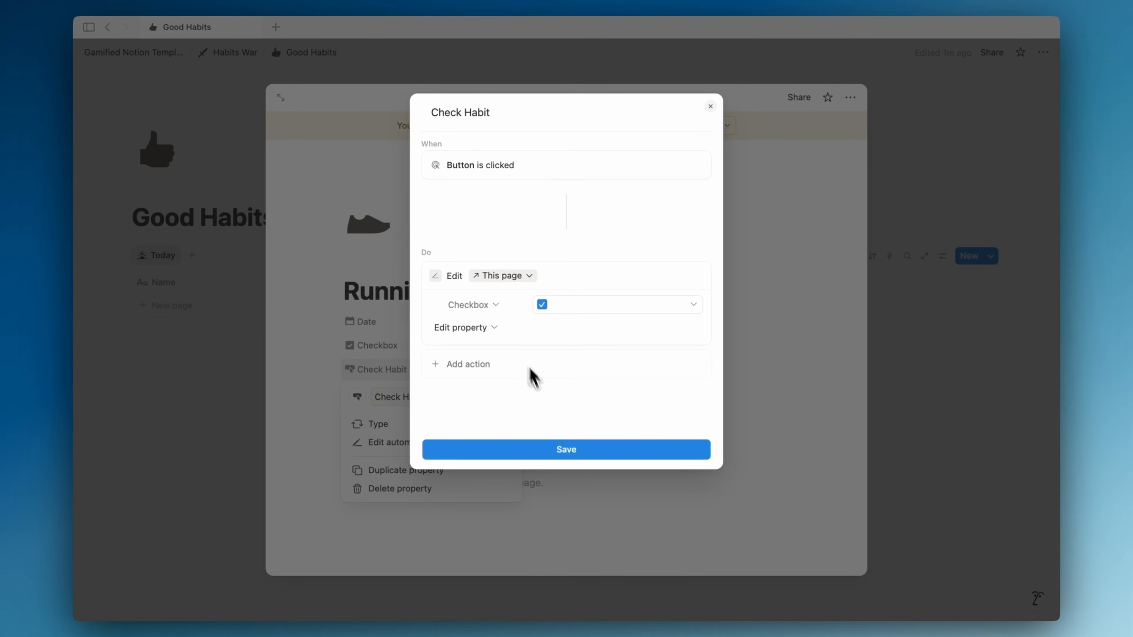
left_click(538, 449)
left_click(617, 410)
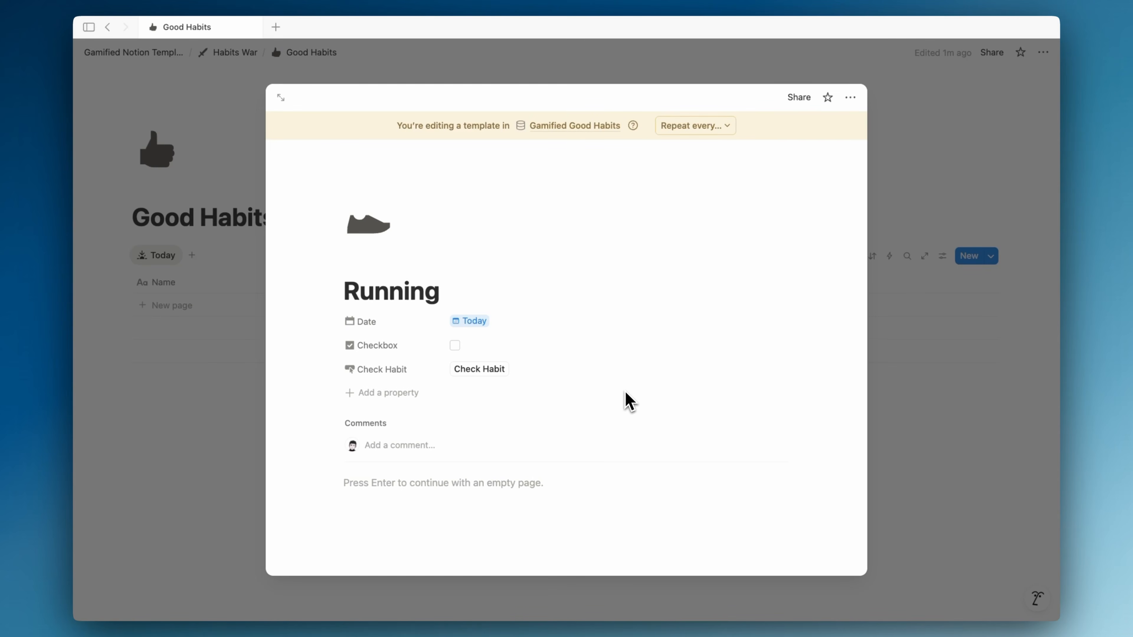
- Add a number property named XP to the Running template
left_click(375, 395)
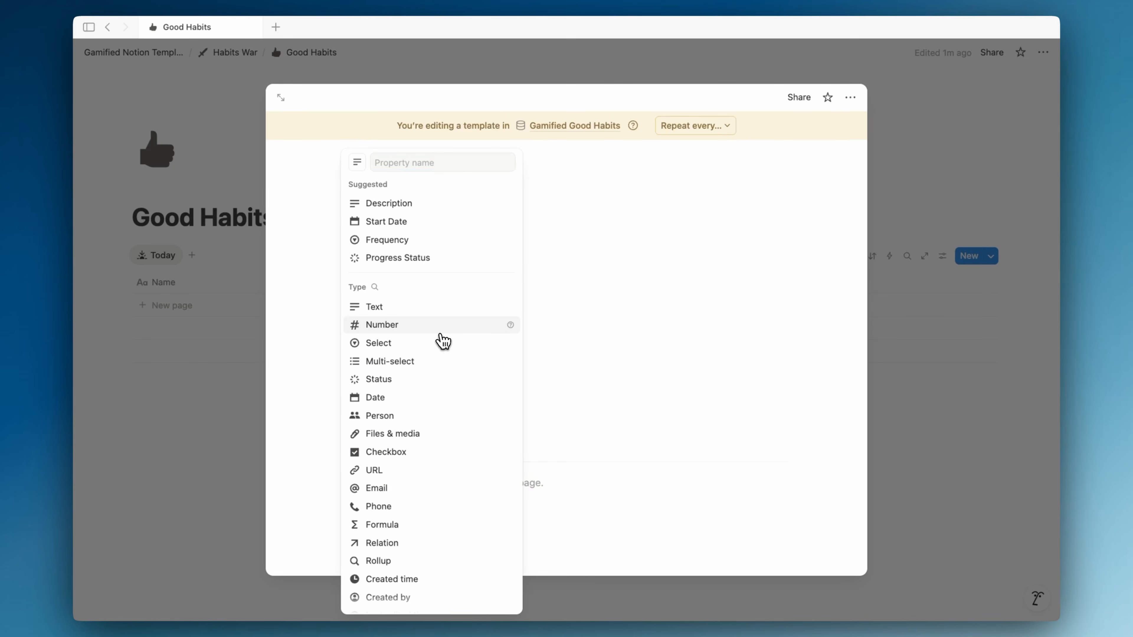
left_click(443, 341)
key("BackSpace")
type("Xp")
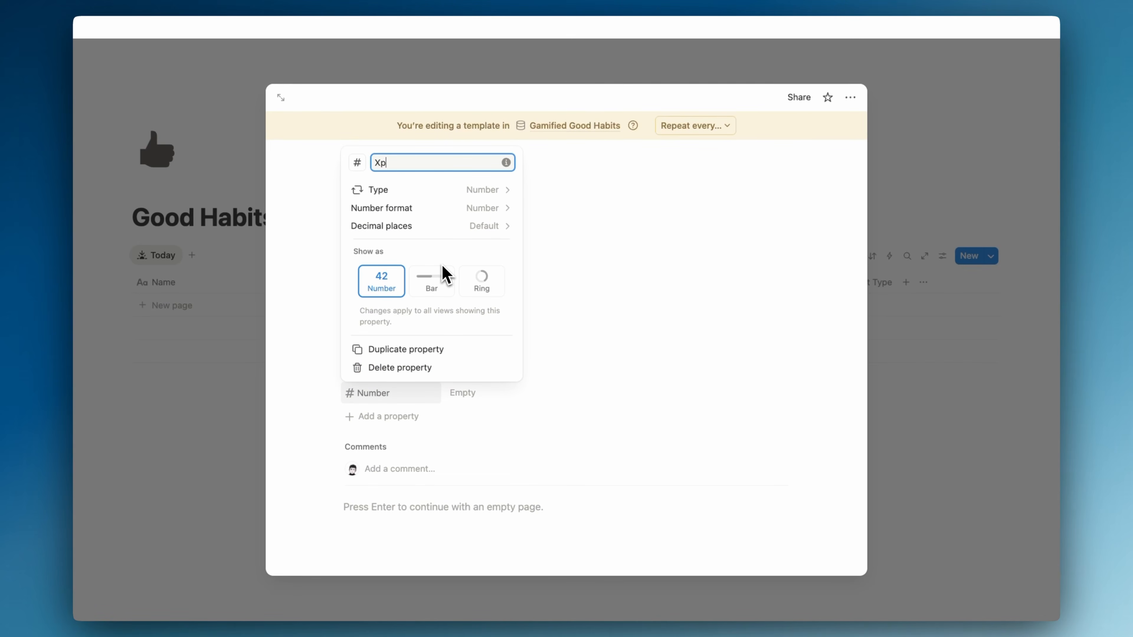
left_click(562, 316)
- Duplicate the XP property and name the copy Coins
left_click(392, 395)
left_click(392, 473)
left_click(389, 417)
key("BackSpace")
type("Coins")
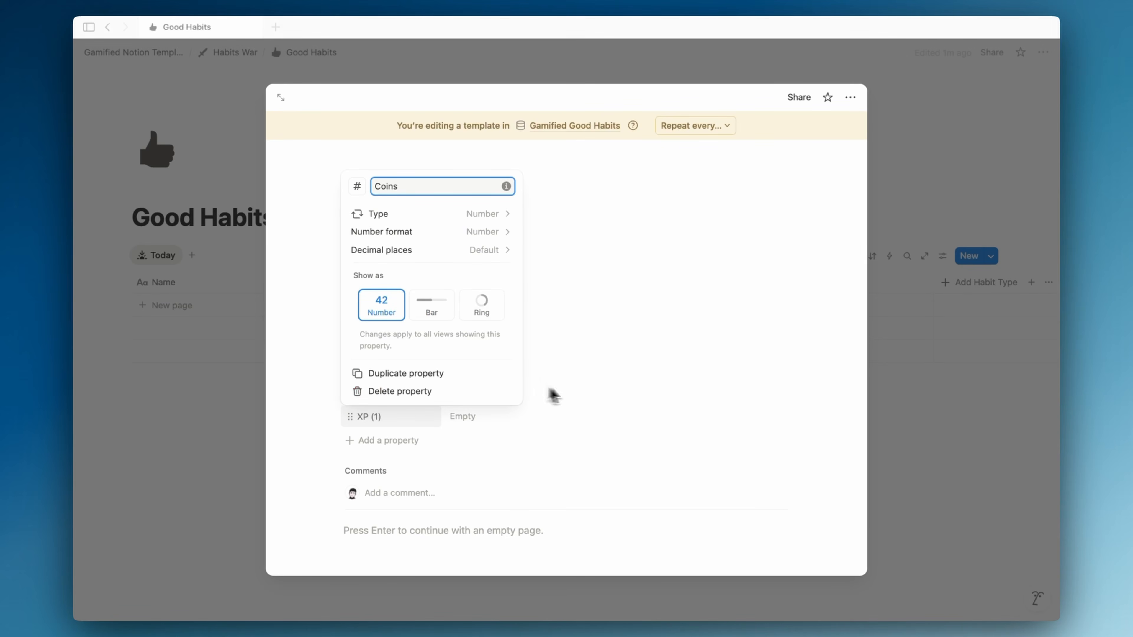
left_click(566, 400)
- Set the Running template's XP to 30 and its Coins to 50
left_click(491, 396)
key("Return")
left_click(496, 425)
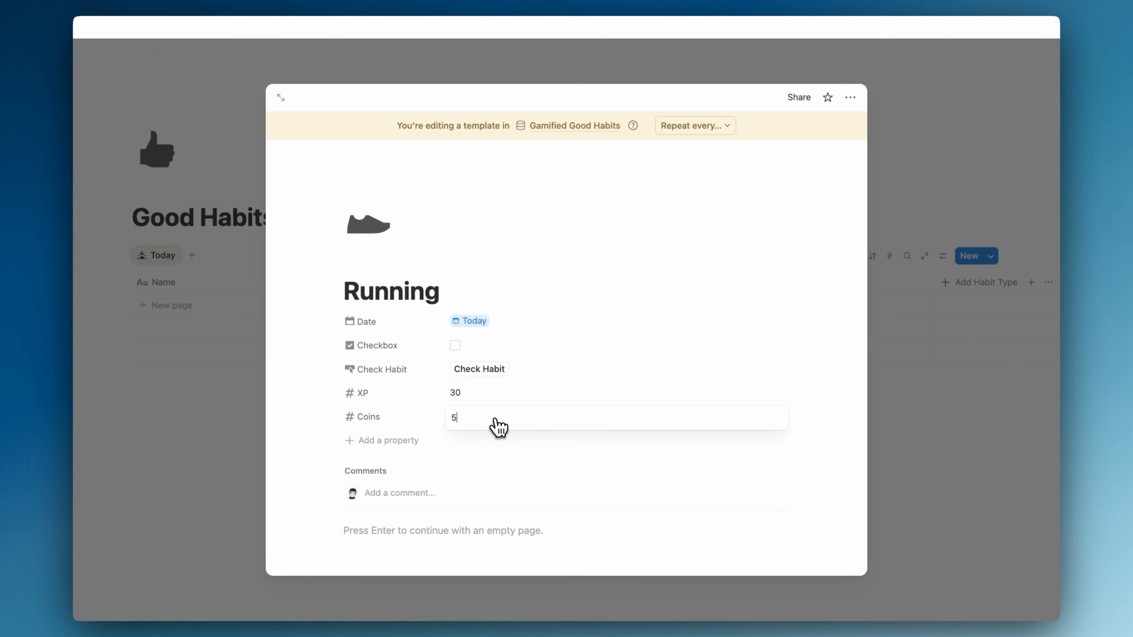
type("50")
key("Return")
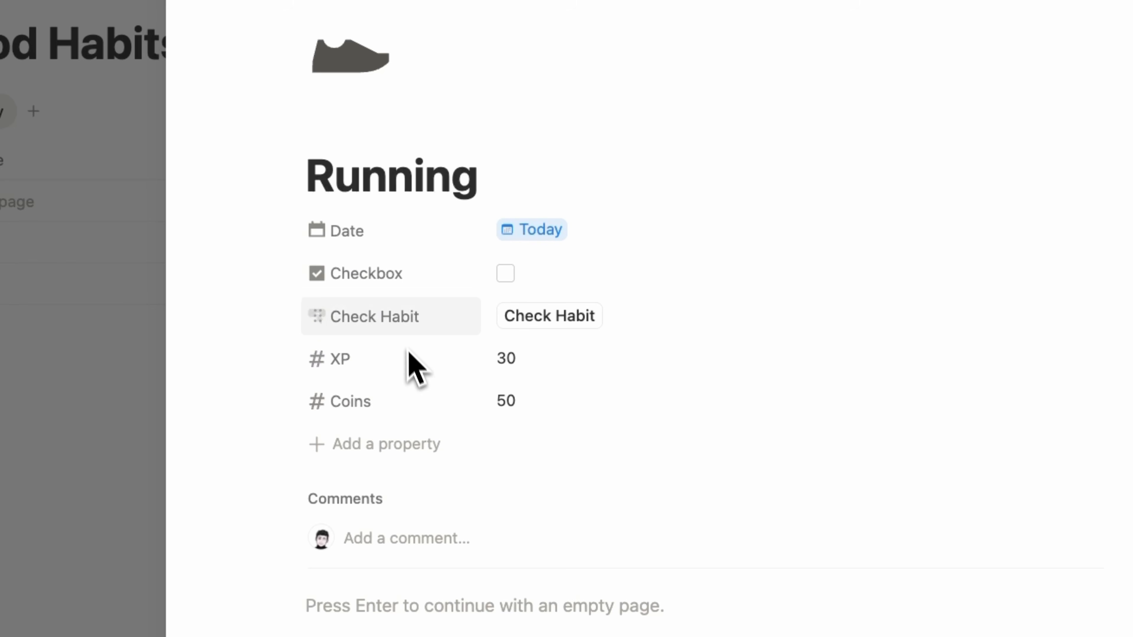
- Rename the Checkbox property as Complete
left_click(405, 289)
left_click(392, 313)
key("BackSpace")
type("Co")
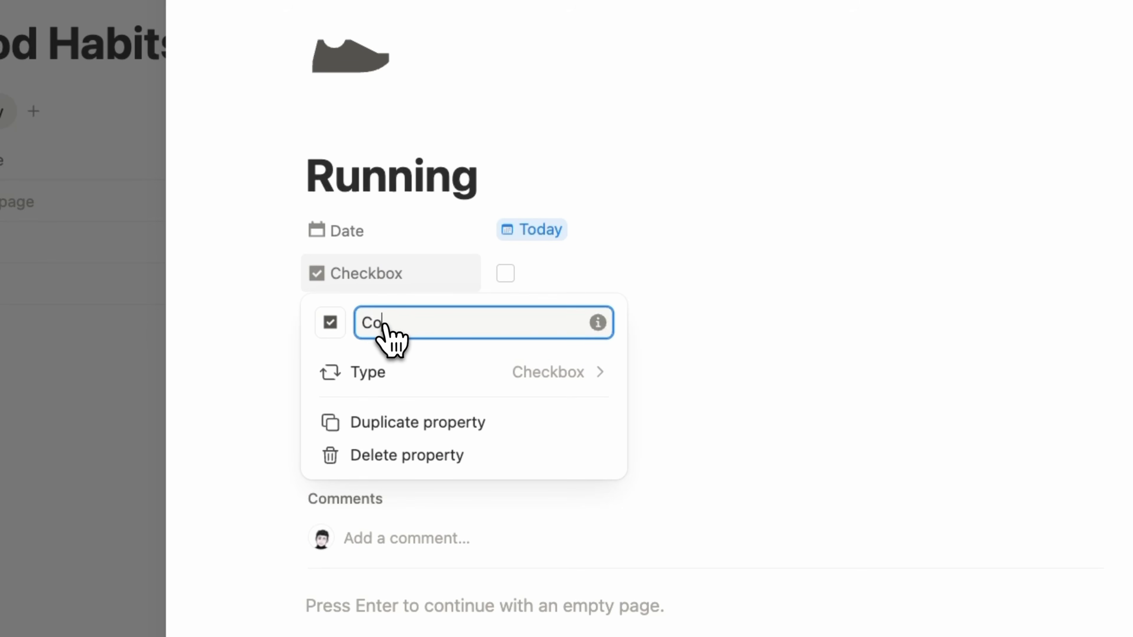
left_click(587, 233)
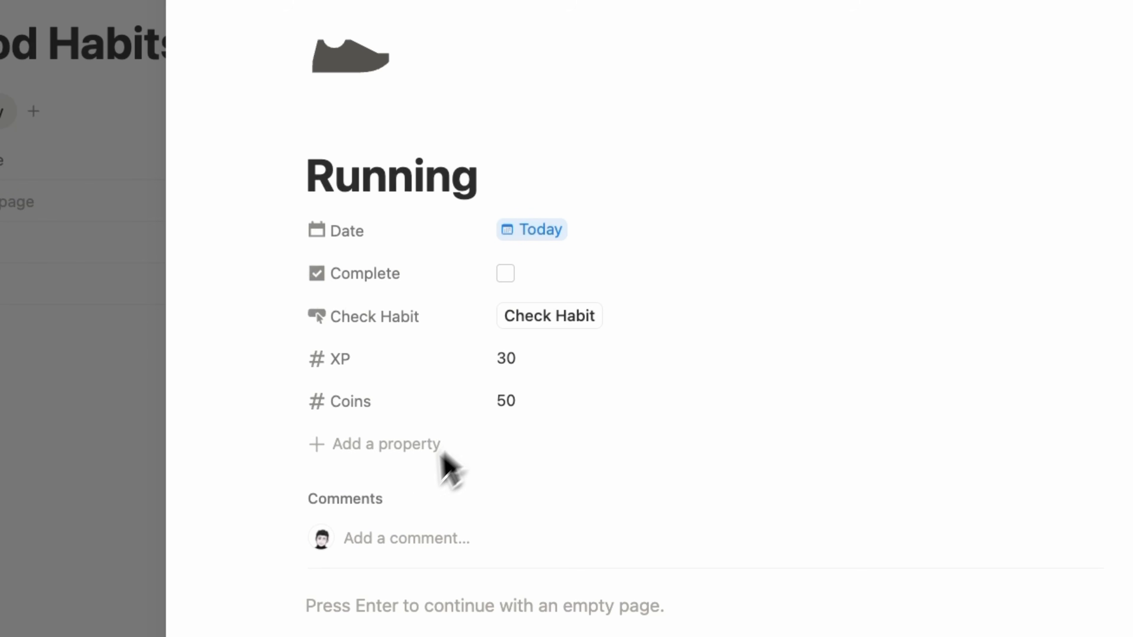
- Add a files and media property named Cover to the Running template
left_click(448, 444)
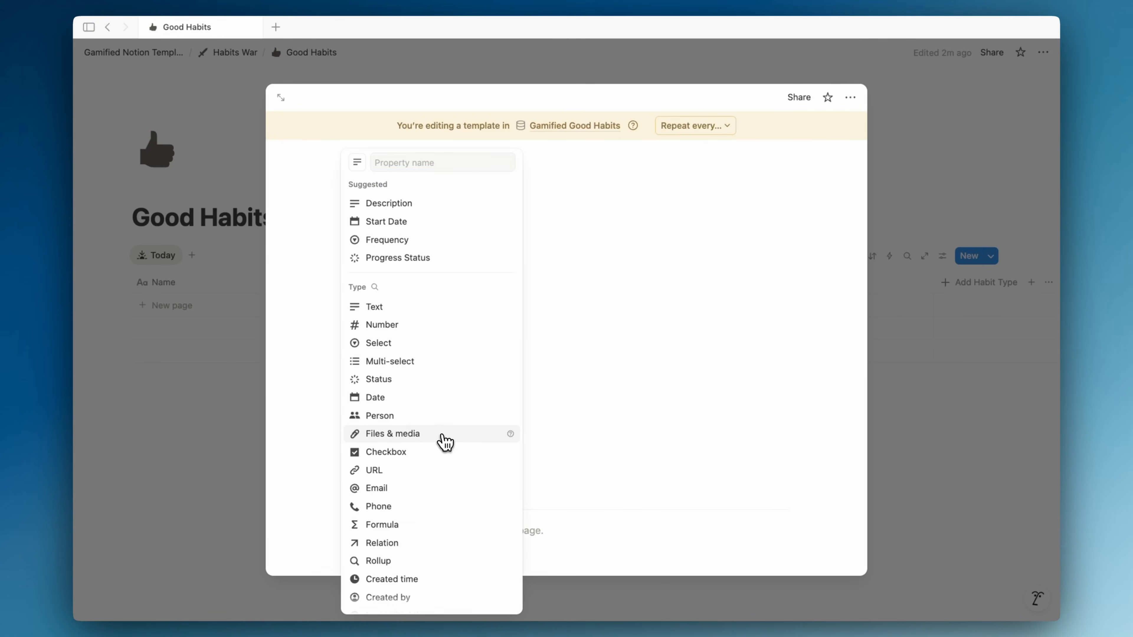
left_click(439, 433)
type("C")
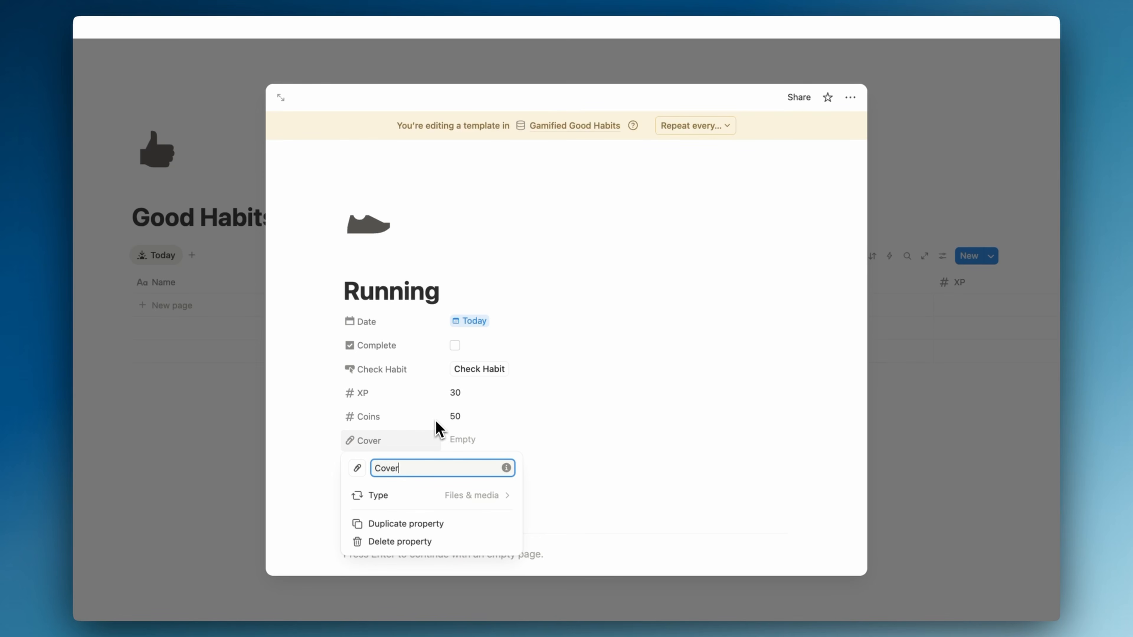
type("over")
key("Return")
- Add a formula property named Total points to the Running template
left_click(398, 464)
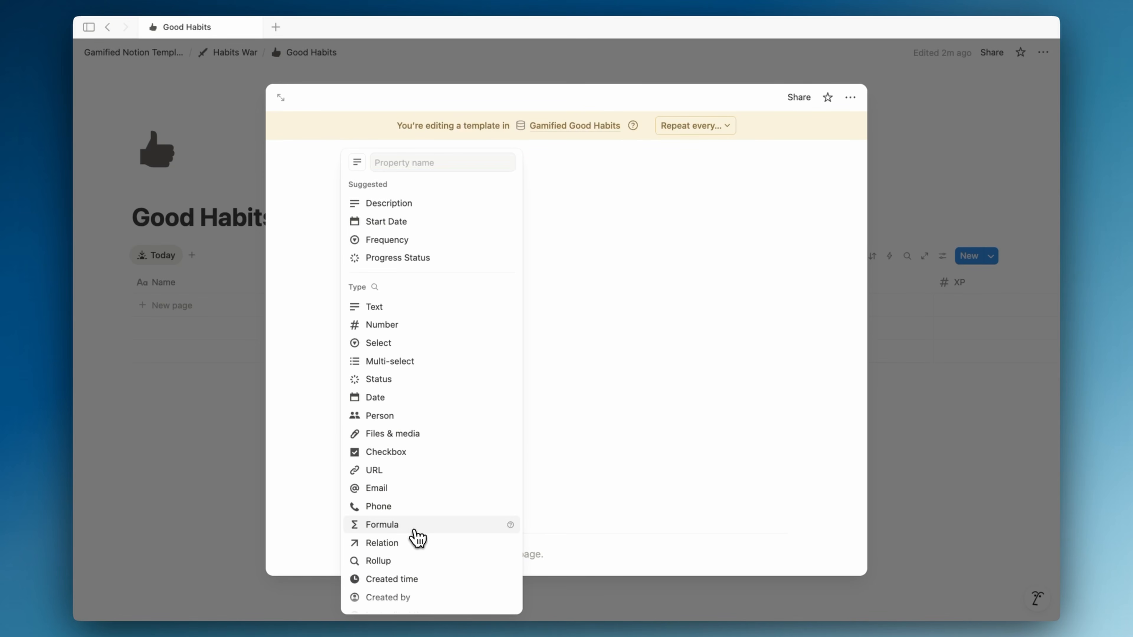
left_click(415, 531)
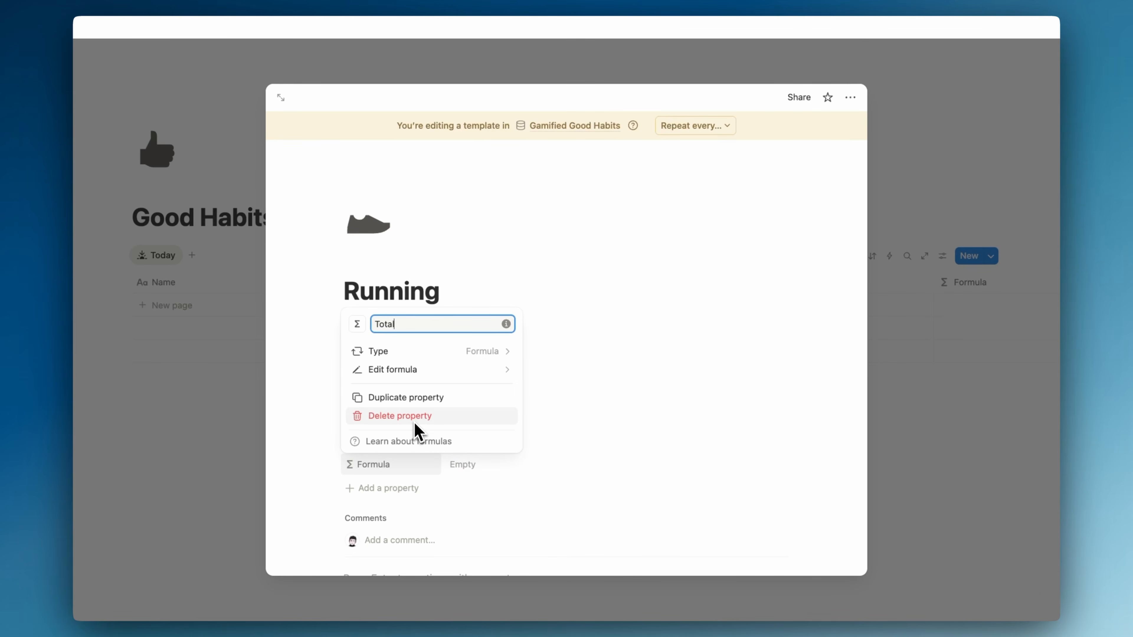
left_click(678, 458)
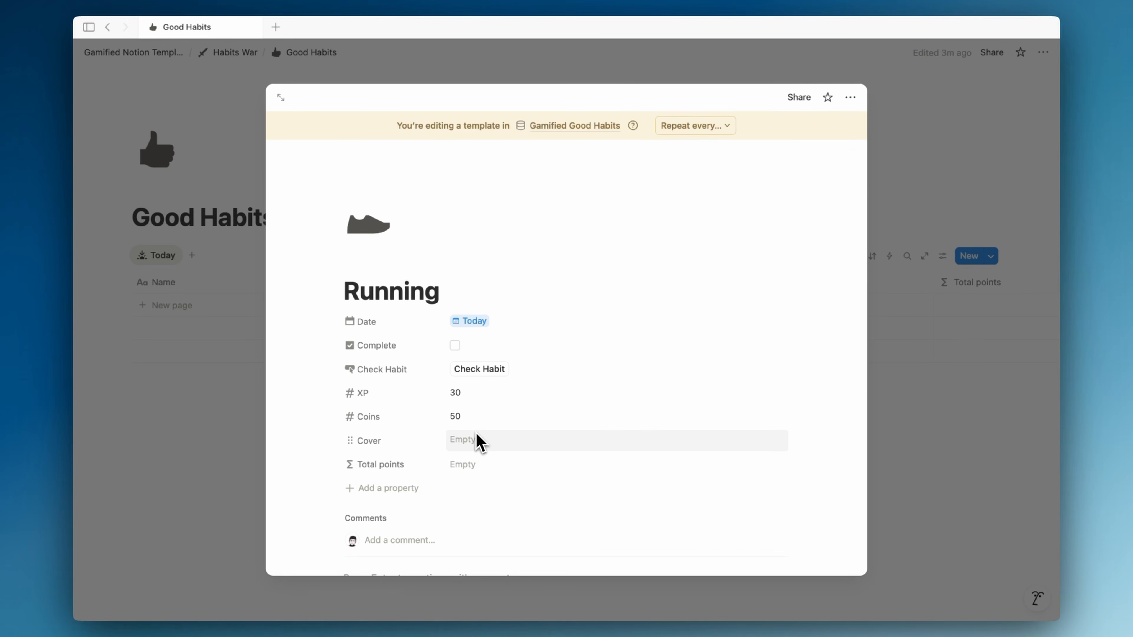
- Give Total points an if(Complete) formula: bold "Points earned: " with purple XP + blue Coins, otherwise "Points to earn: " with XP + Coins in white
left_click(468, 464)
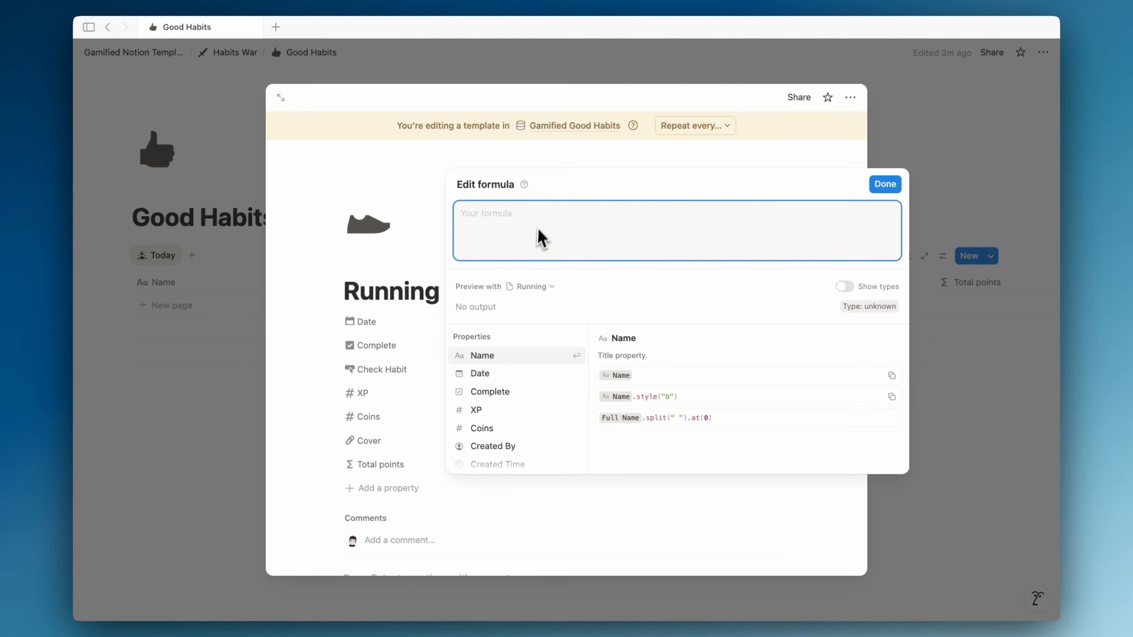
type("if(   Complete,   style(\"Points earned: \", \"b\") +   style(XP + \"XP\", \"b\", \"purple\") +   \" + \" +   style(Coins + \"Coins\", \"b\", \"blue\"),   style(\"Points to earn: \" + XP + \"XP + \" + Coins + \"Coins\", \"white\") )")
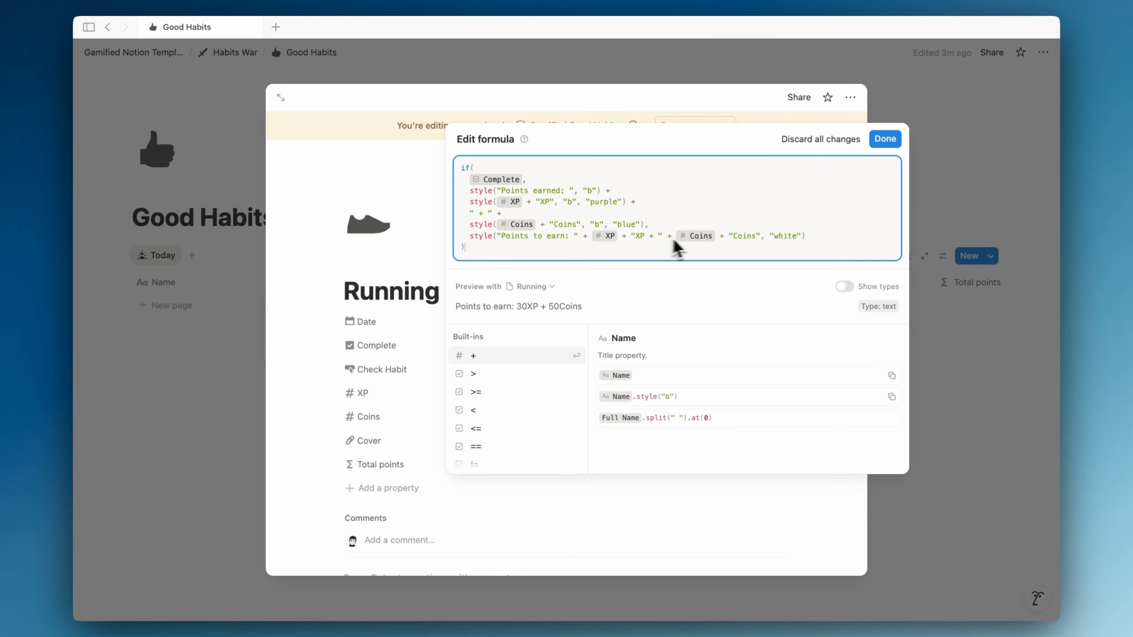
left_click(408, 361)
- Switch from the Running template to the Flaticon website in the browser
scroll(375, 377, "down", 1)
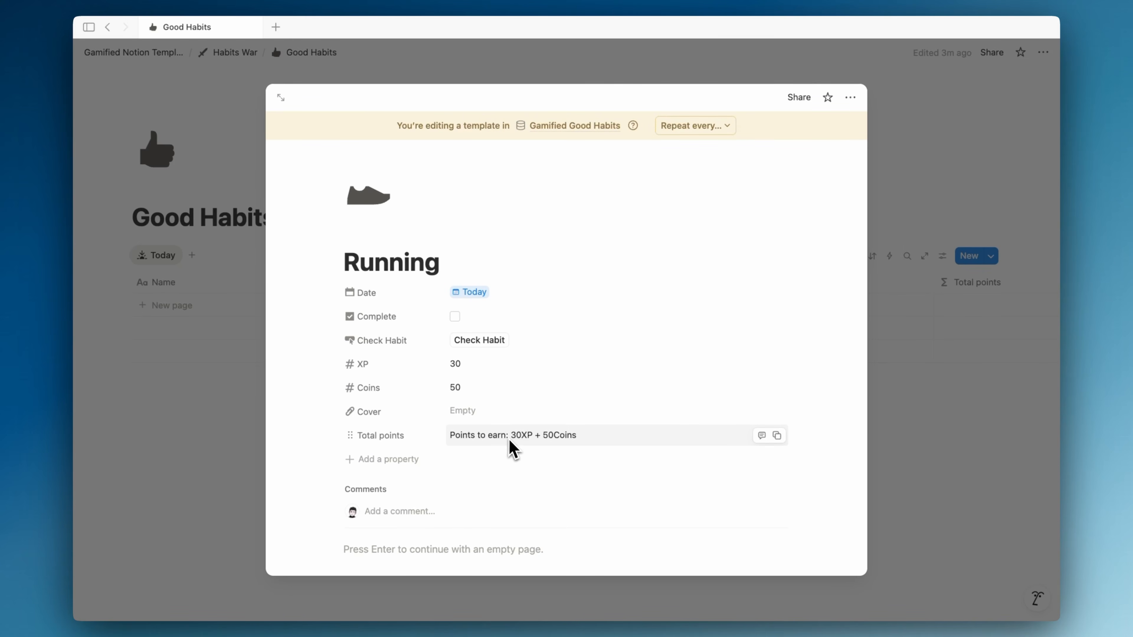
scroll(513, 446, "down", 2)
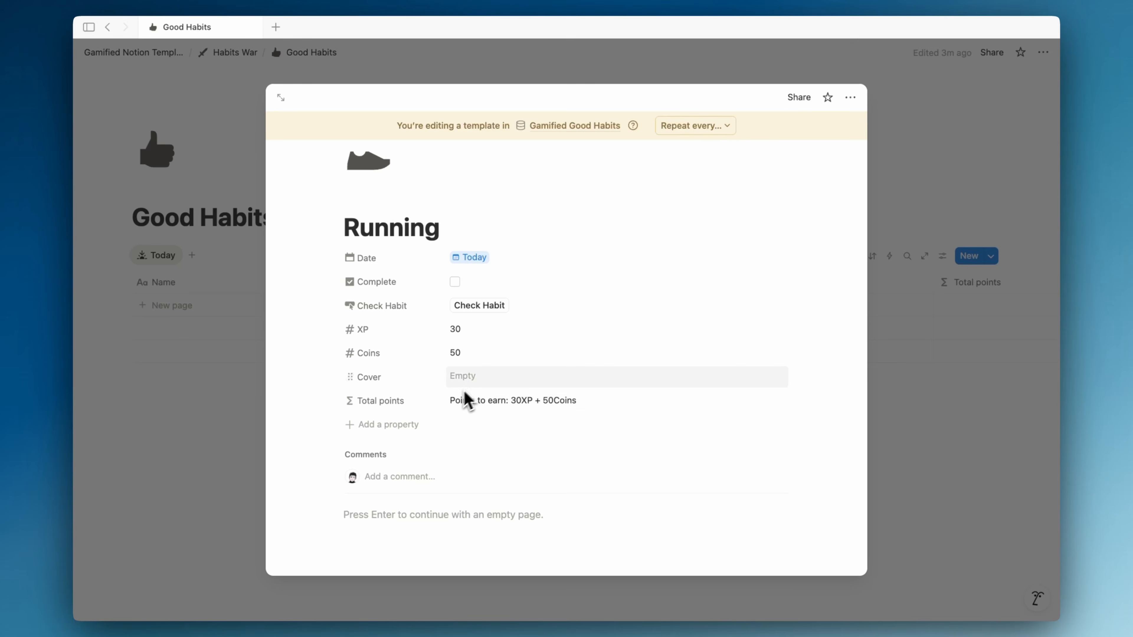
key("ctrl+Left")
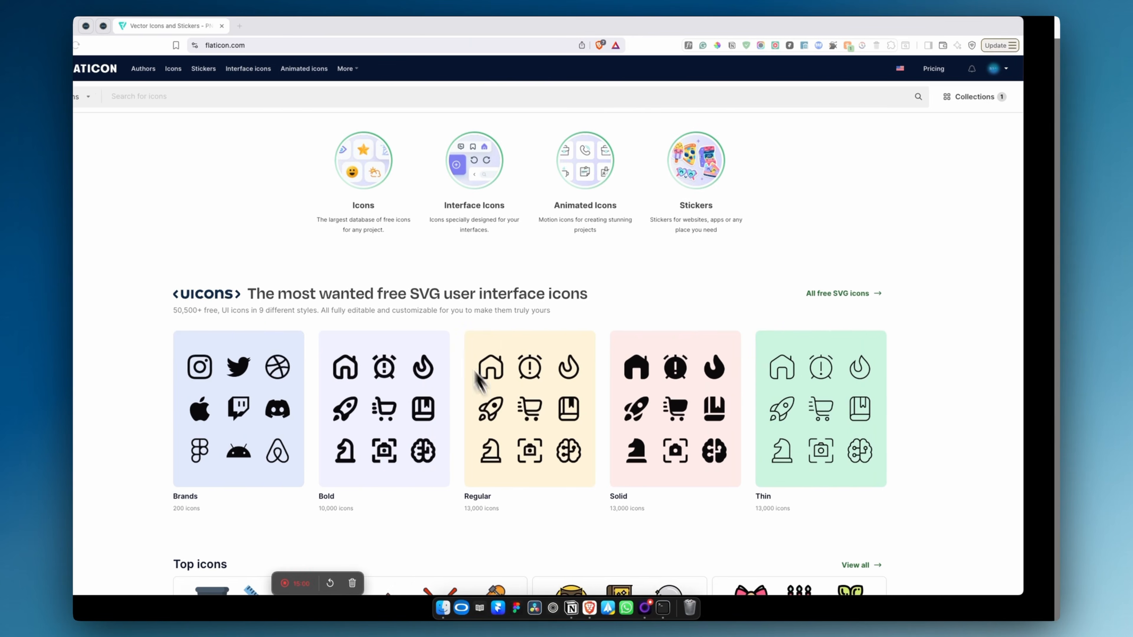
- Search the icon library for "running" and open the orange running shoe icon in the icon editor
left_click(249, 104)
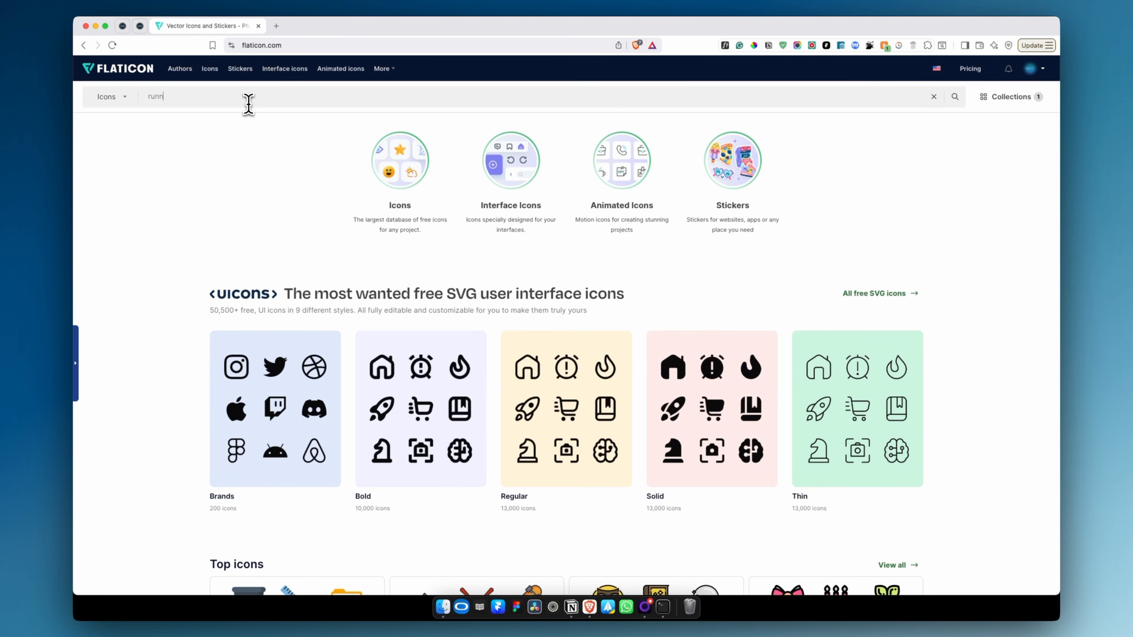
type("running")
key("Return")
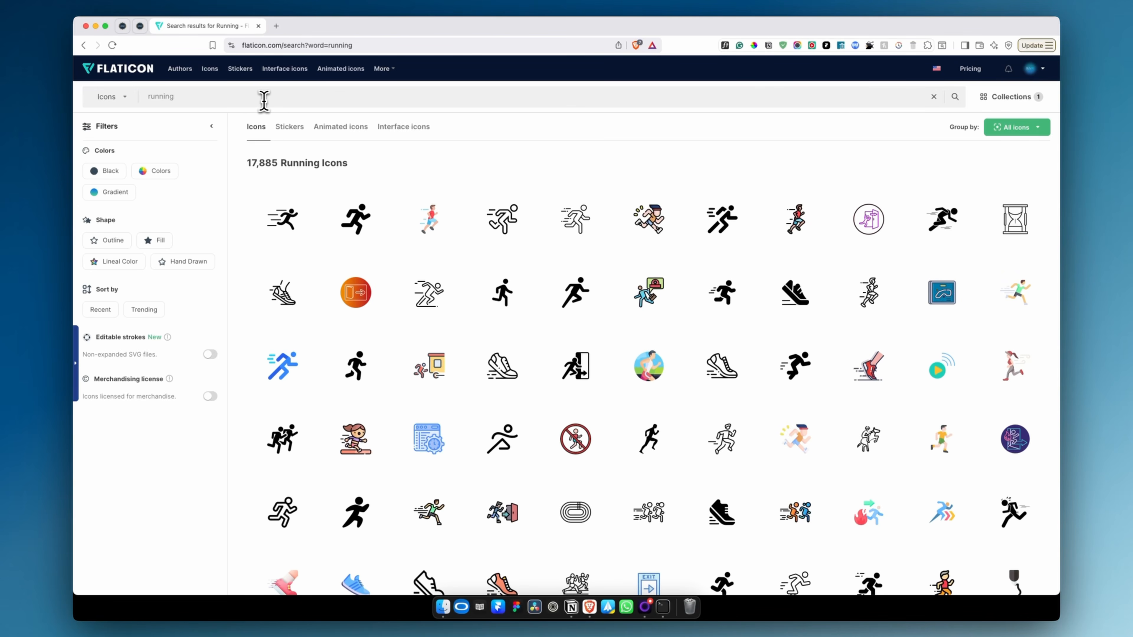
scroll(424, 384, "down", 1)
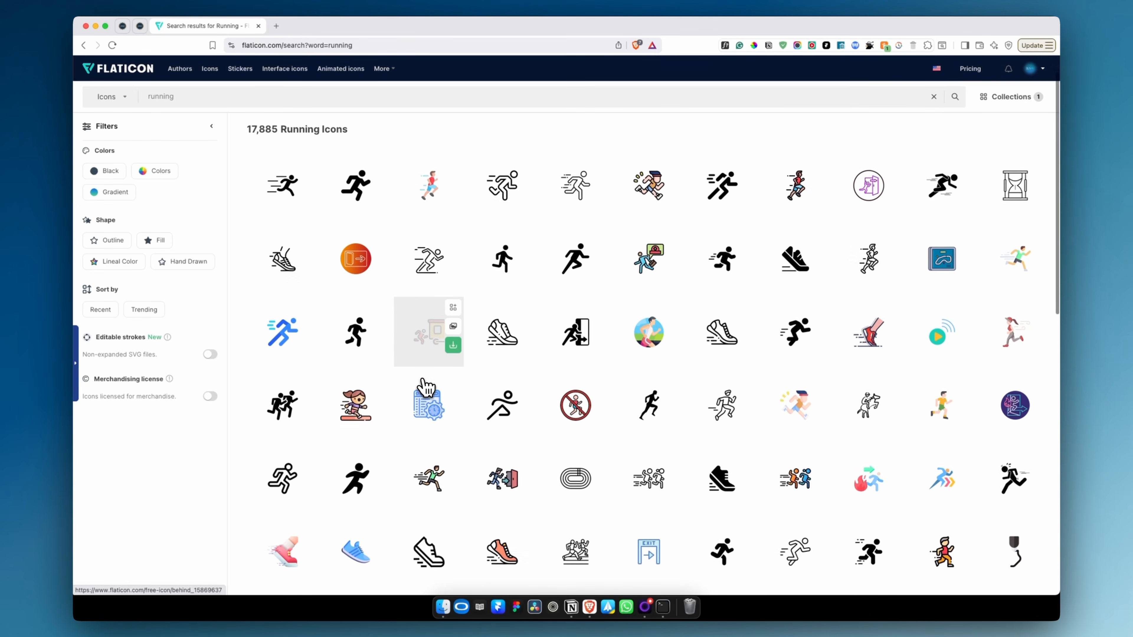
scroll(425, 384, "down", 2)
scroll(424, 385, "down", 3)
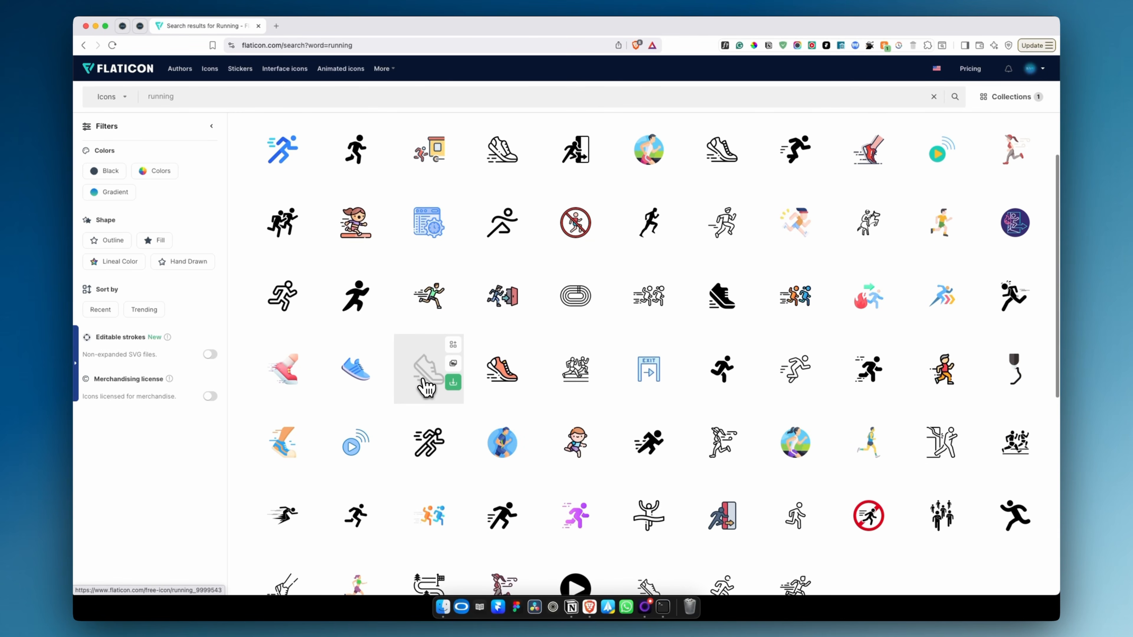
left_click(491, 371)
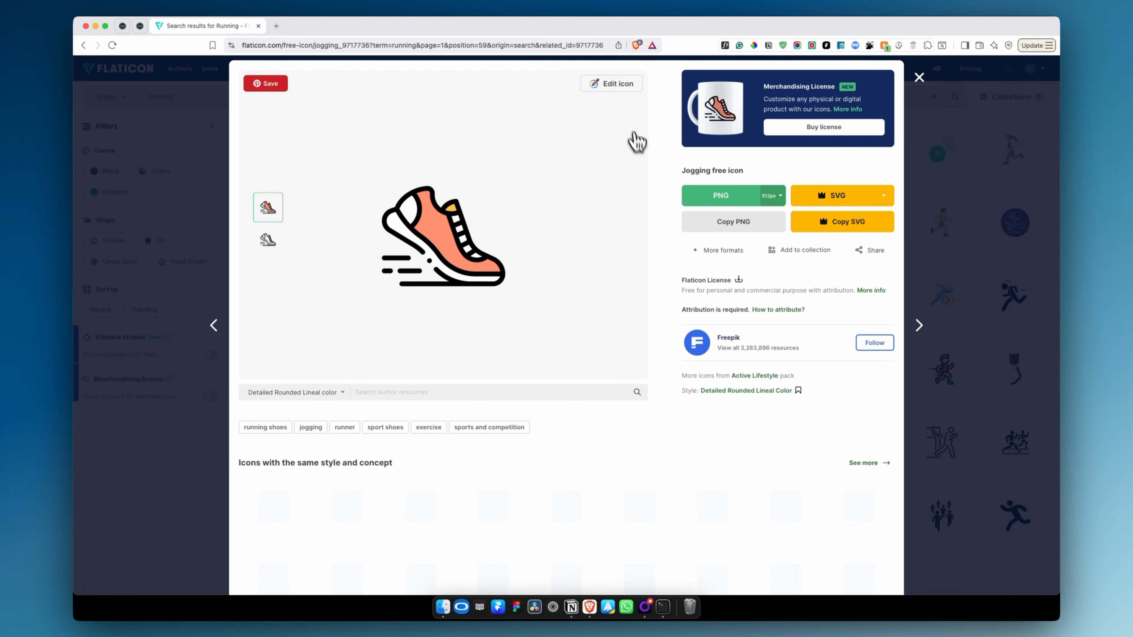
left_click(621, 88)
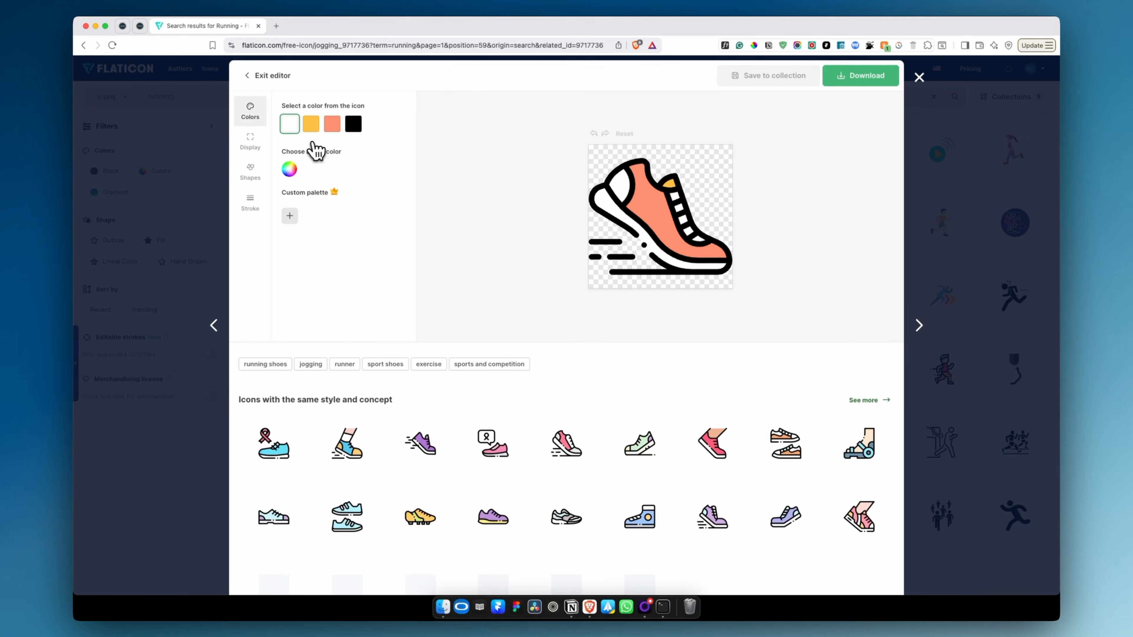
- Recolour the shoe icon's white areas light blue and its orange areas violet-blue (#7175FF)
left_click(289, 170)
left_click_drag(389, 187, 390, 222)
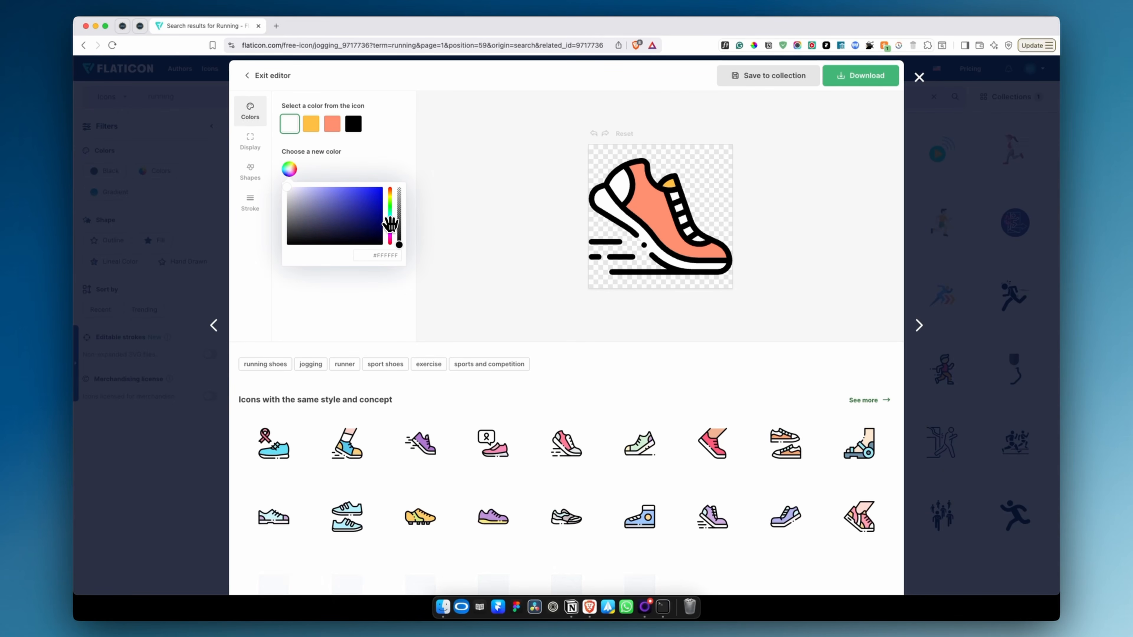
left_click(334, 188)
left_click(332, 124)
left_click(290, 168)
left_click(390, 225)
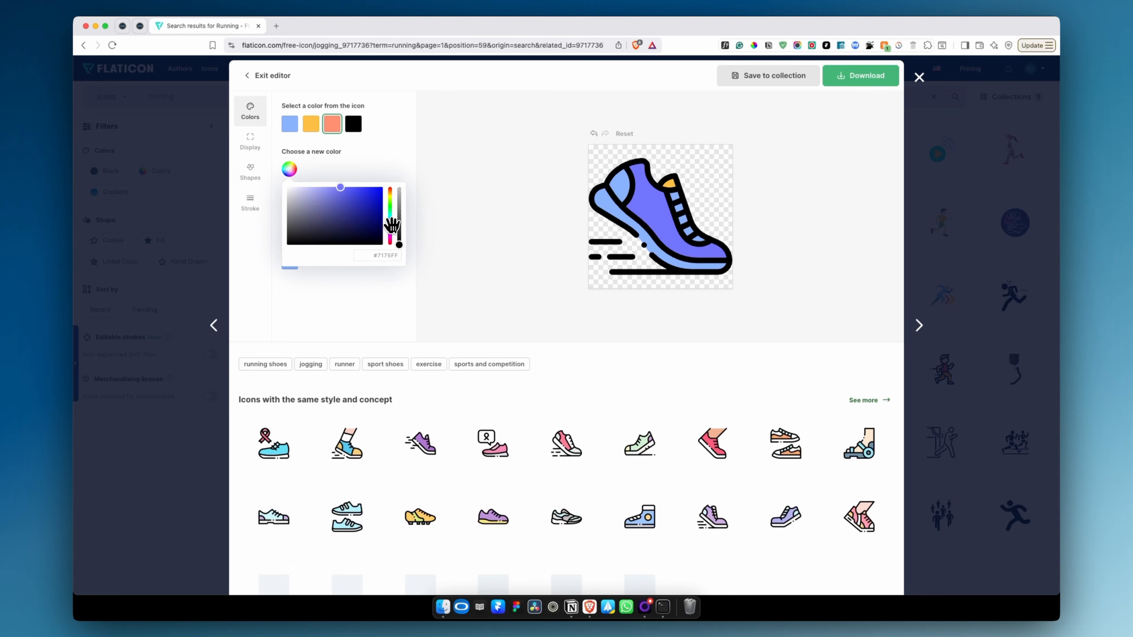
- Recolour the shoe icon's yellow tongue area light purple
left_click(311, 123)
left_click(290, 171)
left_click(391, 225)
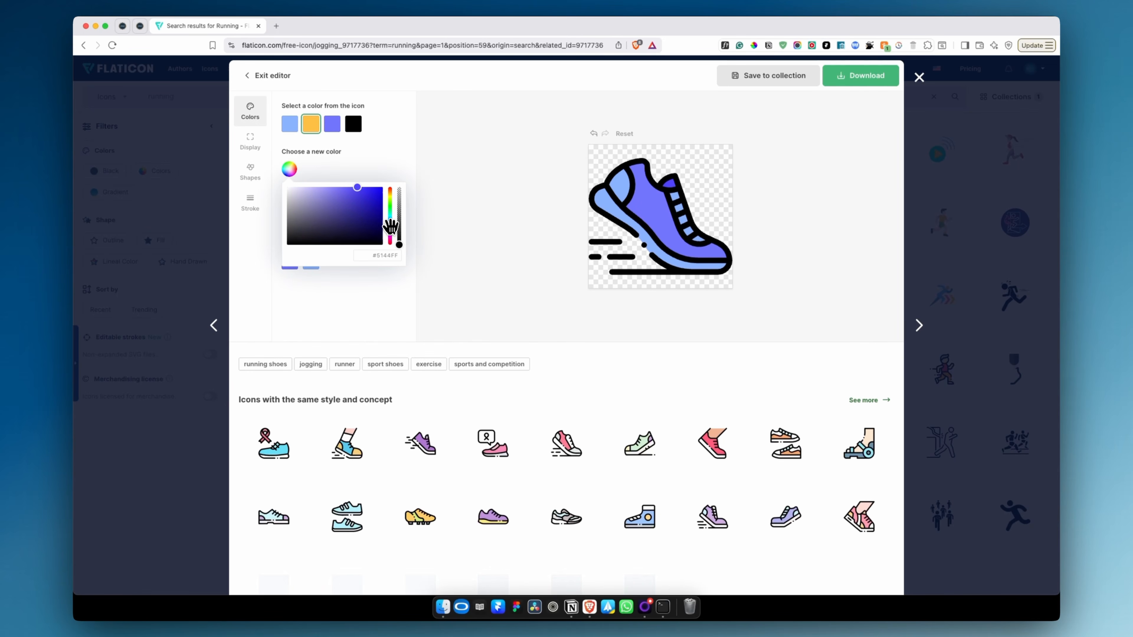
left_click(389, 222)
left_click(346, 195)
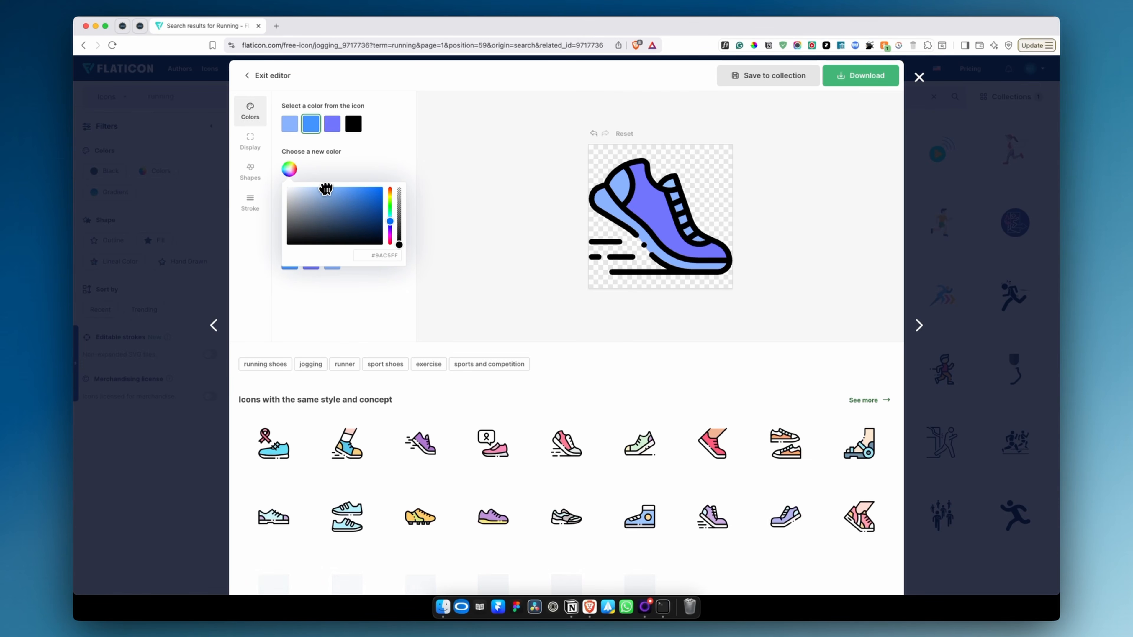
left_click(389, 229)
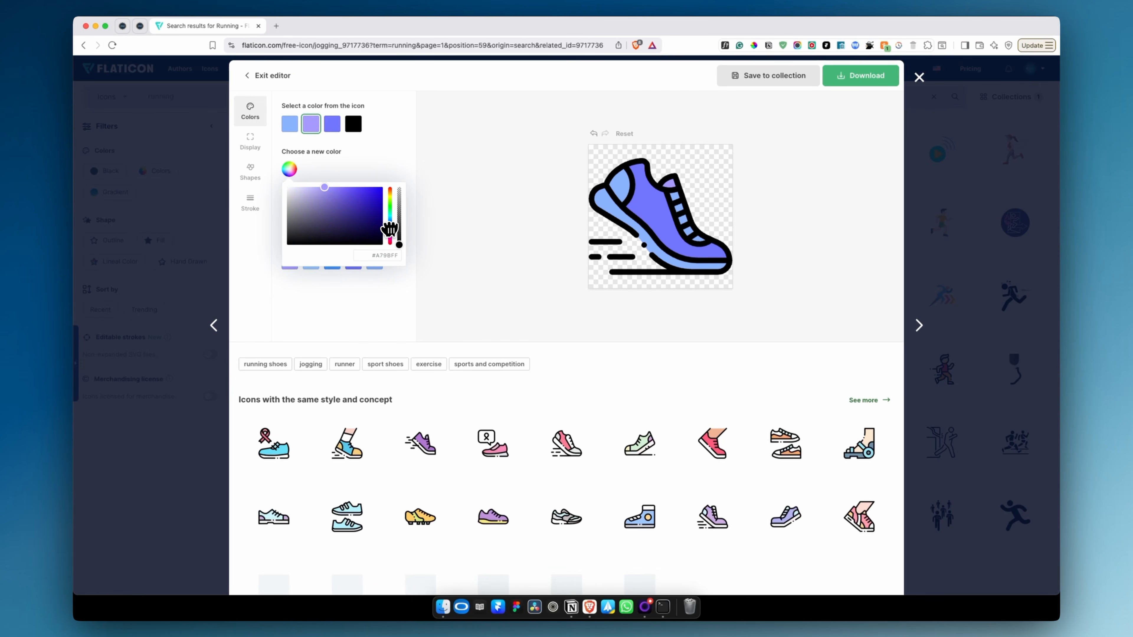
- Download the recoloured shoe icon as a 512px PNG named jogging into the Downloads folder
left_click(875, 77)
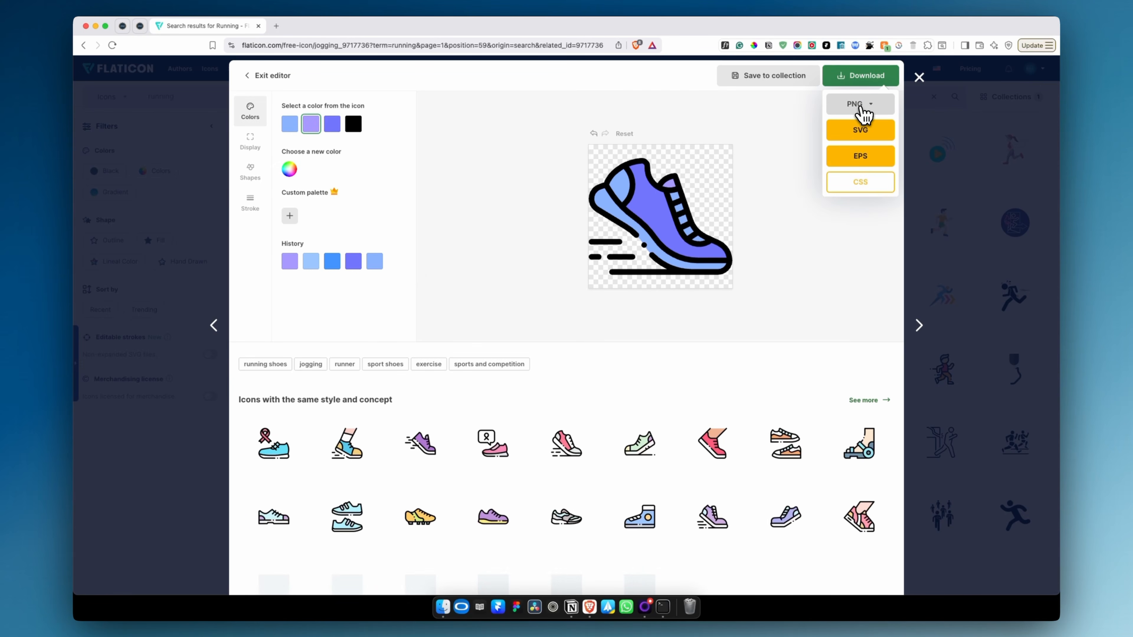
left_click(863, 111)
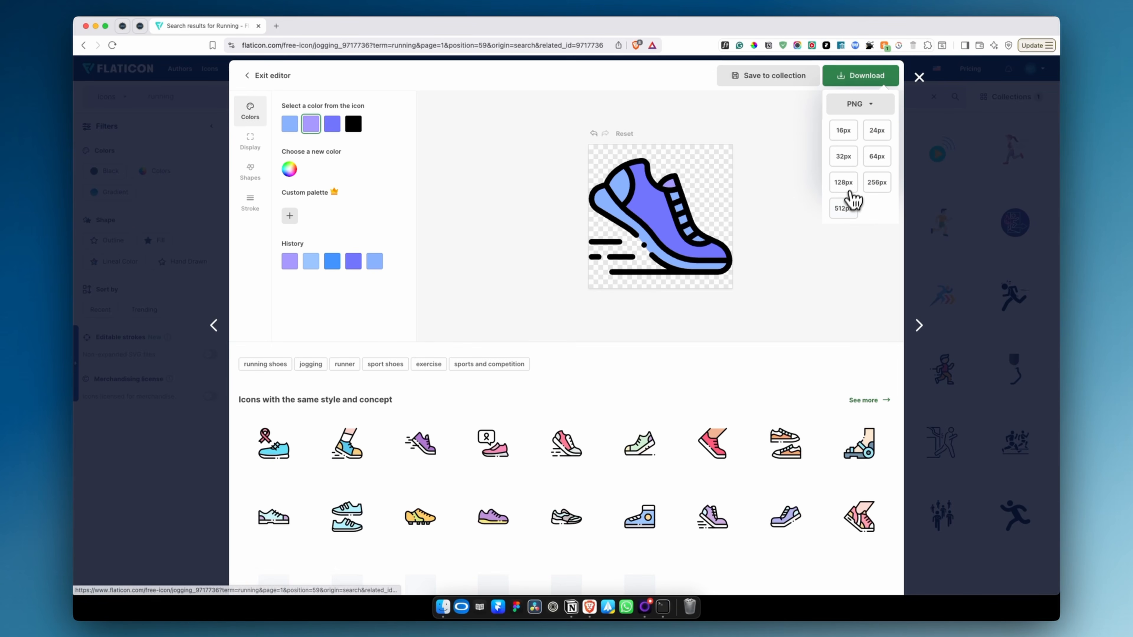
left_click(845, 210)
left_click(723, 294)
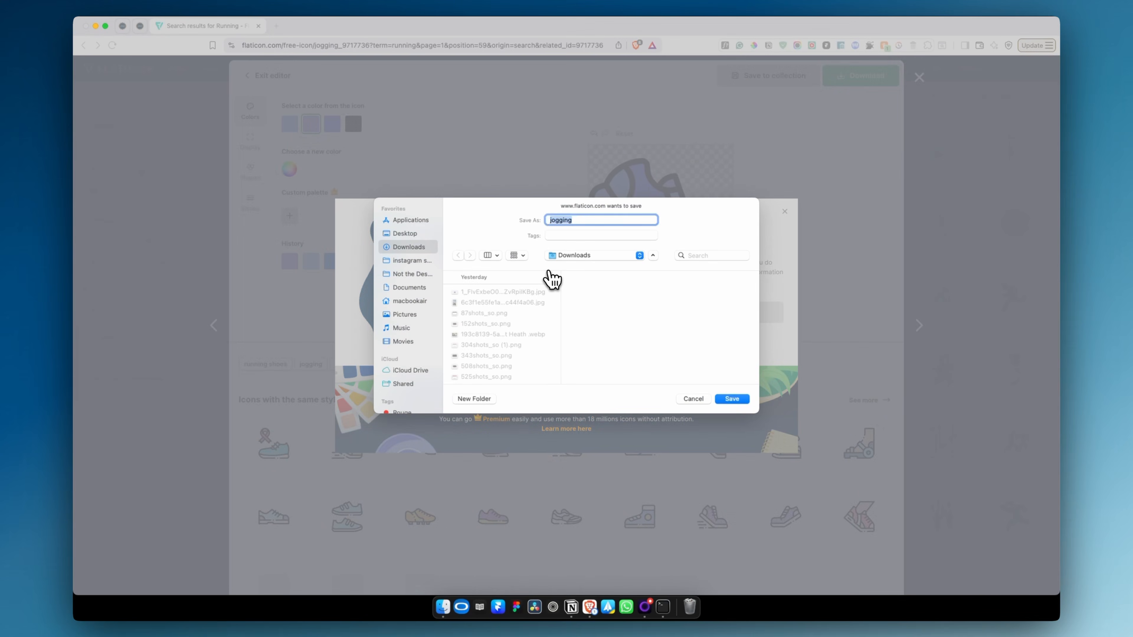
key("Return")
- Switch to Notion and upload the downloaded shoe image to the Running template's Cover property
key("ctrl+Right")
left_click(472, 441)
left_click(559, 498)
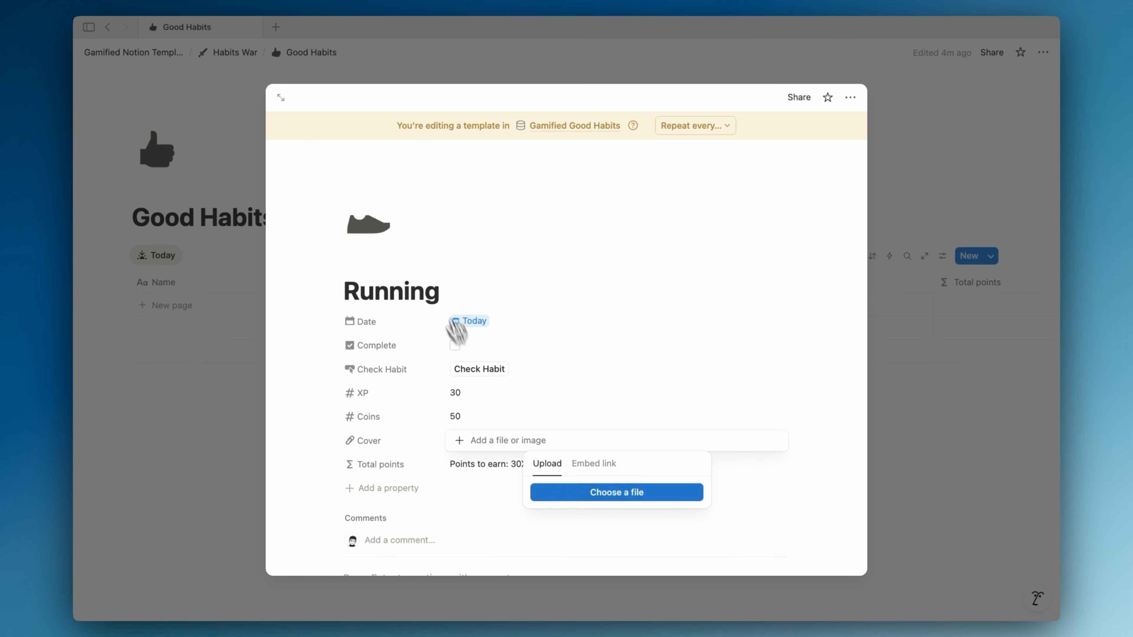
left_click(395, 214)
key("Return")
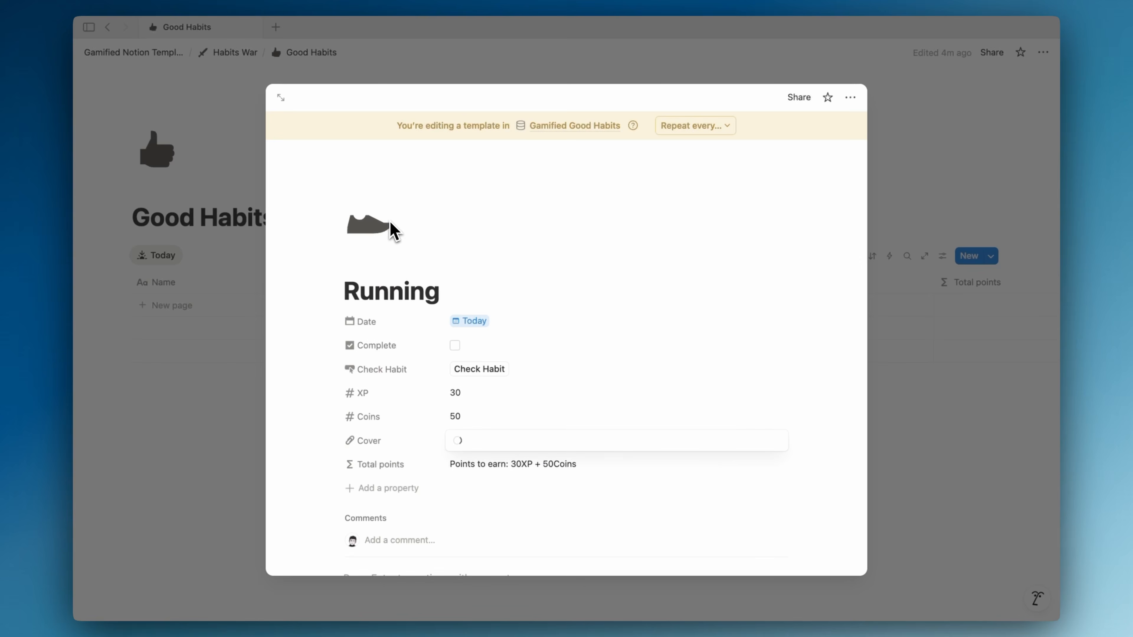
- Add a formula property named Message to the Running template
left_click(388, 487)
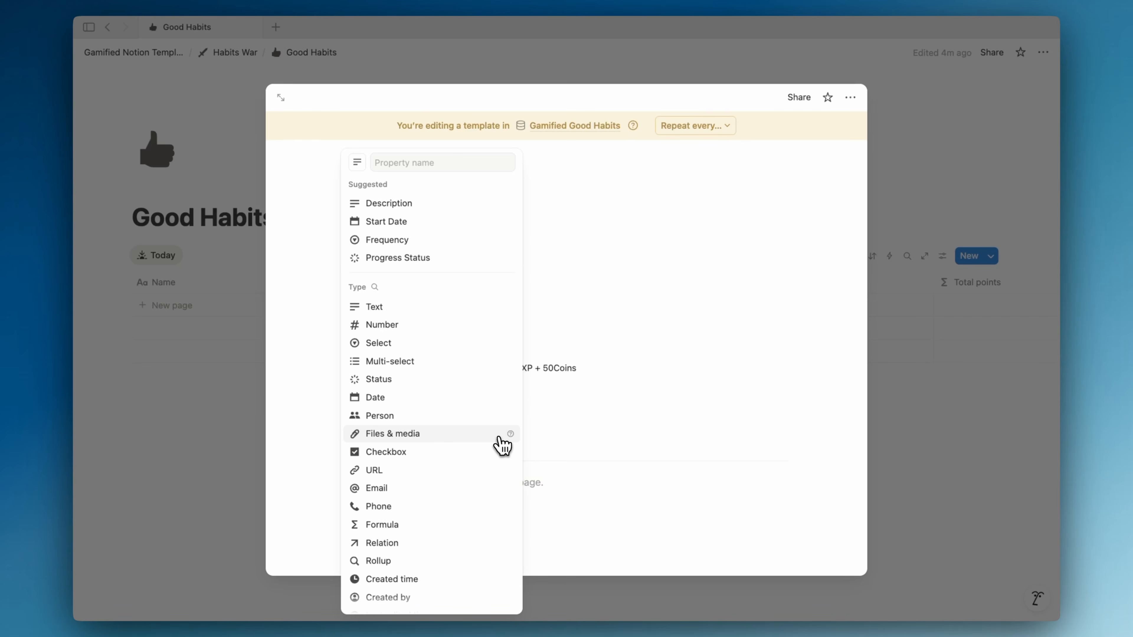
left_click(407, 527)
key("BackSpace")
key("BackSpace")
key("BackSpace")
key("BackSpace")
key("BackSpace")
key("BackSpace")
key("BackSpace")
type("Message")
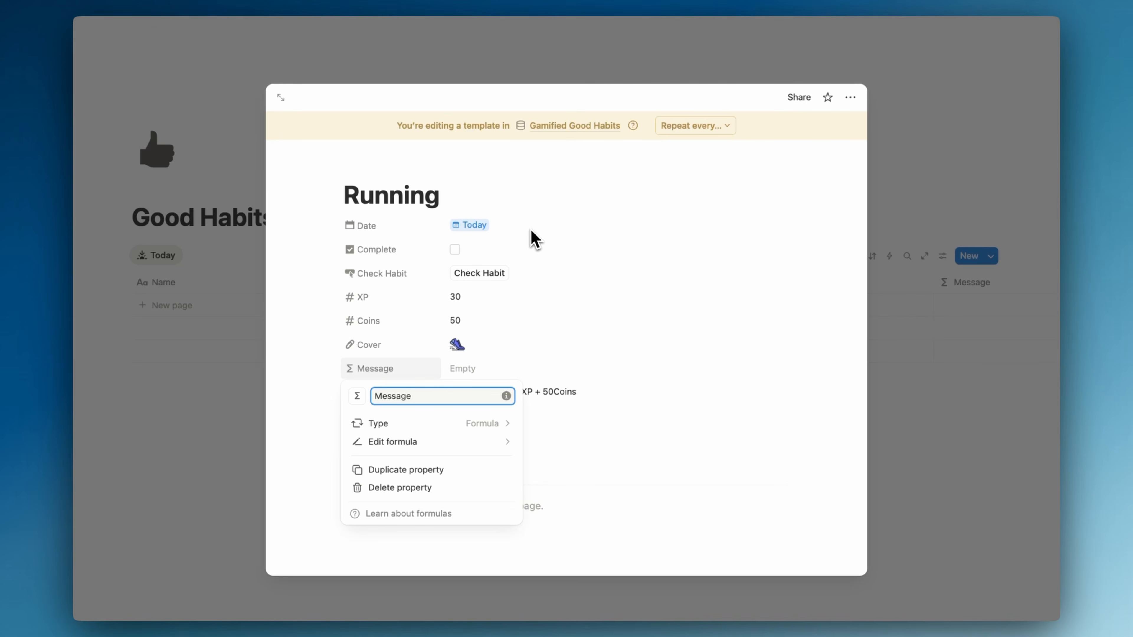
left_click(583, 330)
- Give Message an if(empty(Complete)) formula: bold blue "Push yourself", otherwise bold purple "Points Collected ✓"
left_click(506, 369)
type("if(empty(Complete),\"Push yourself\".style(\"blue\",\"b\"),\"Points Collected ✓\".style(\"purple\",\"b\"))")
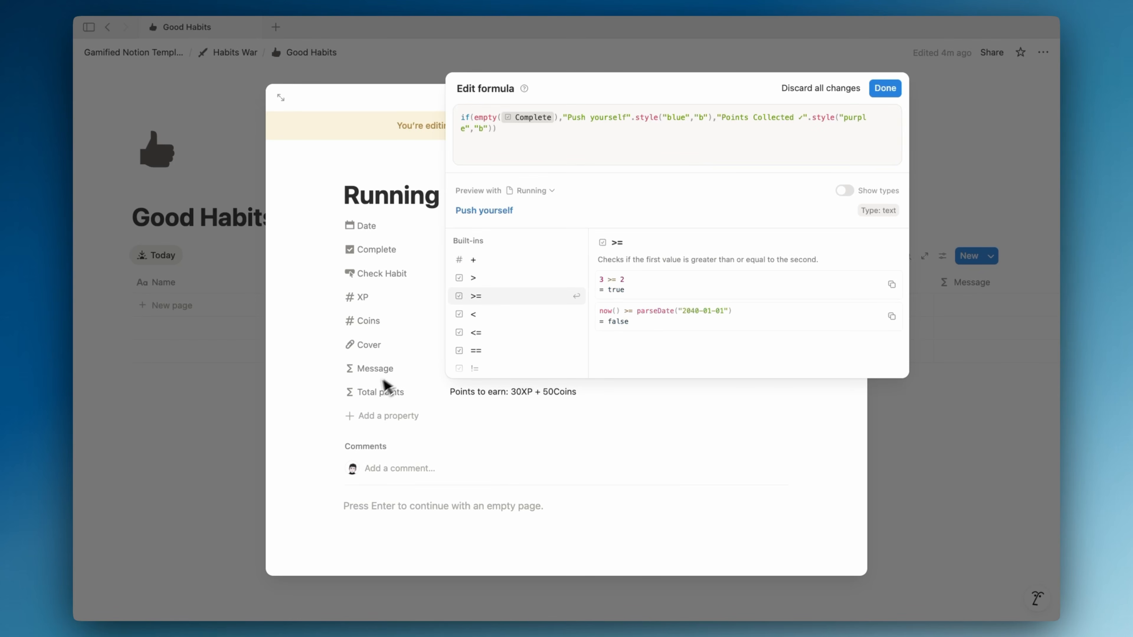
left_click(374, 385)
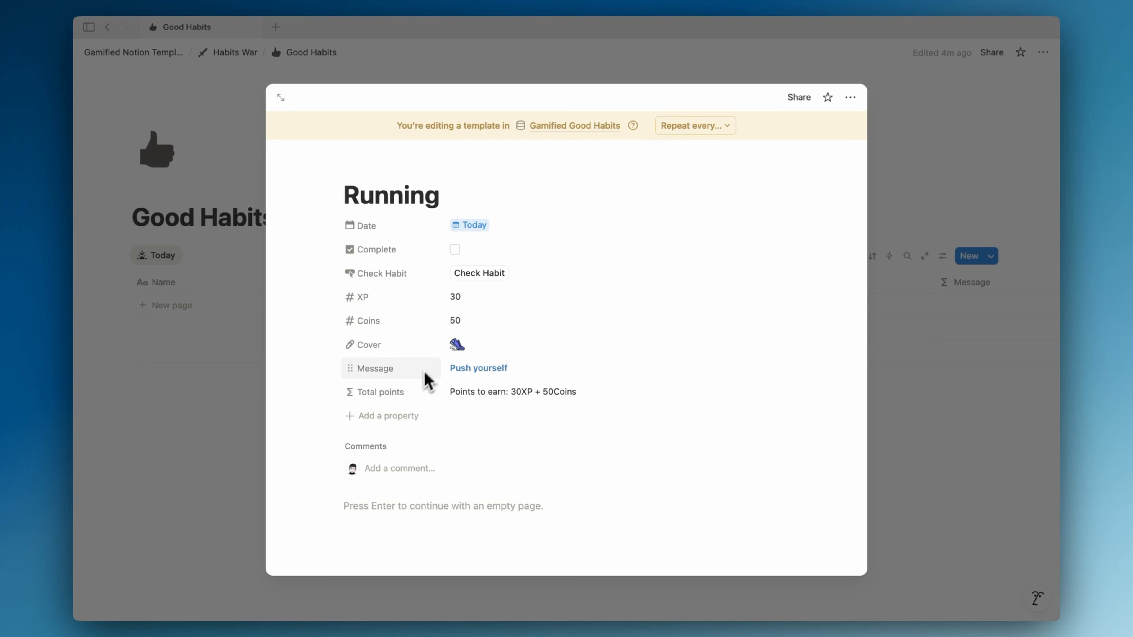
- Set the visibility of the Complete and XP properties to Always hide
scroll(416, 237, "up", 1)
scroll(415, 219, "down", 1)
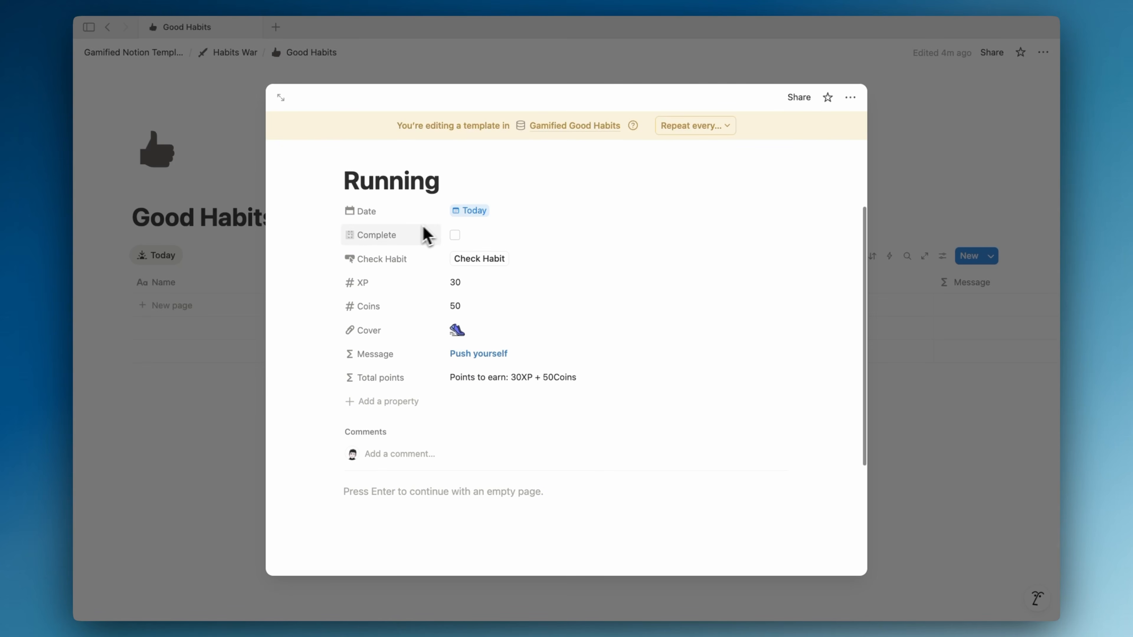
left_click(383, 258)
left_click(381, 235)
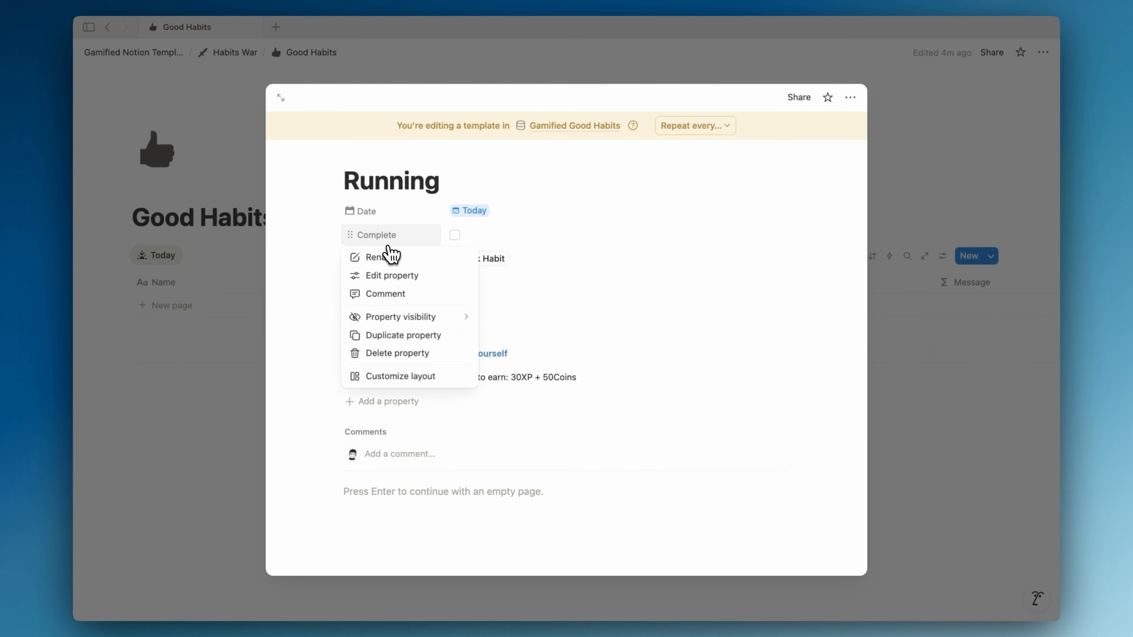
mouse_move(430, 323)
left_click(495, 326)
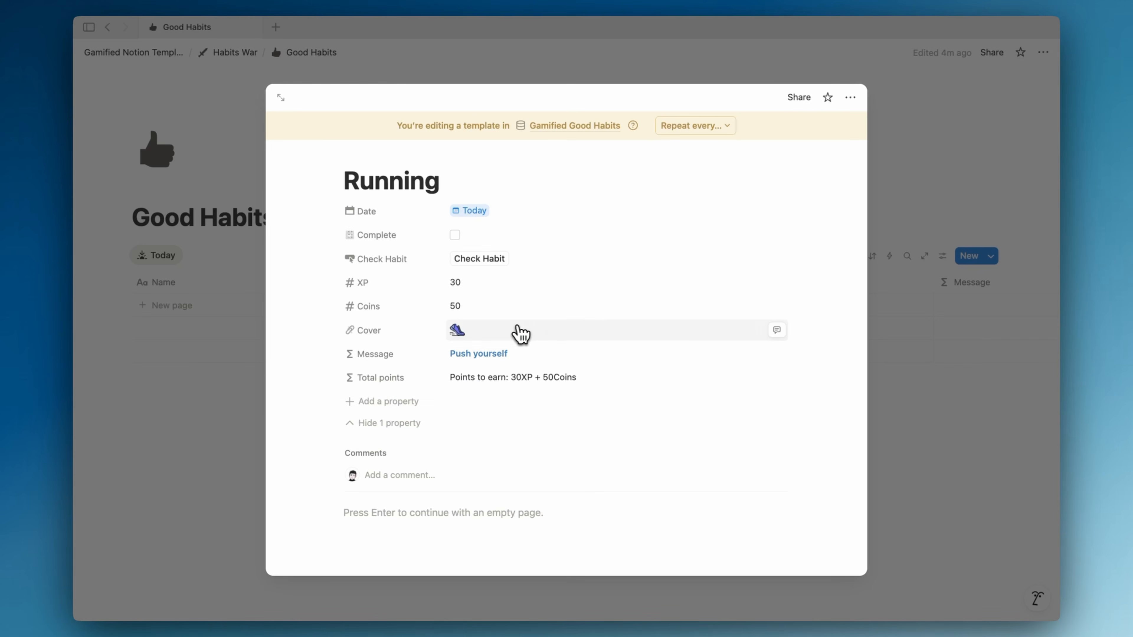
left_click(396, 286)
mouse_move(446, 364)
left_click(482, 382)
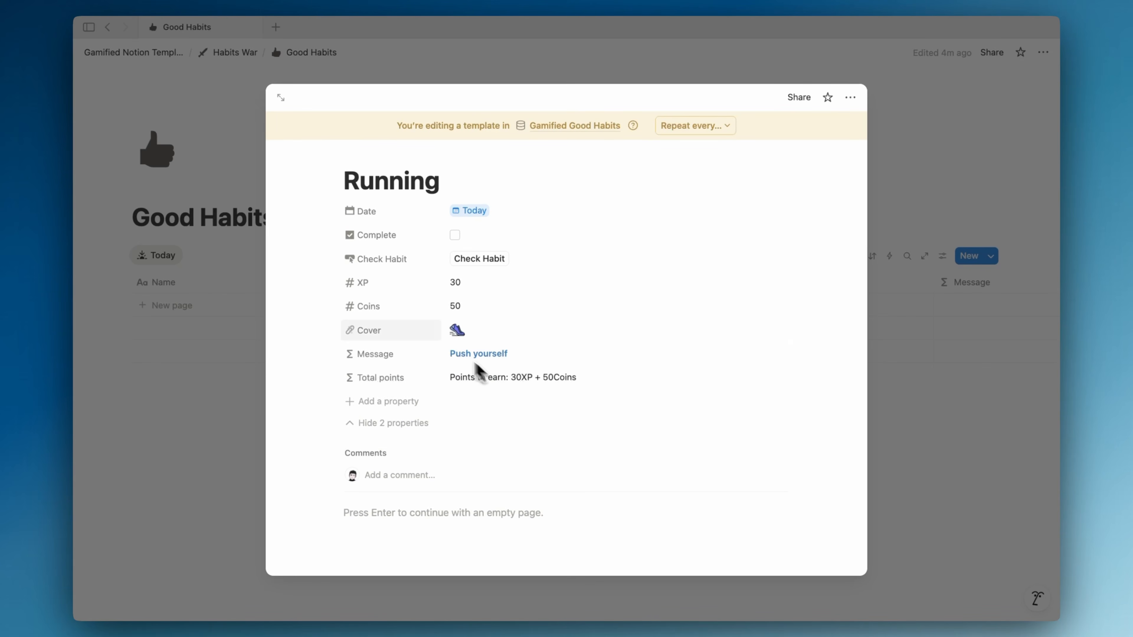
- Set the Coins and Cover properties to Always hide and collapse the hidden properties
left_click(415, 311)
mouse_move(422, 387)
left_click(513, 405)
left_click(413, 331)
mouse_move(412, 415)
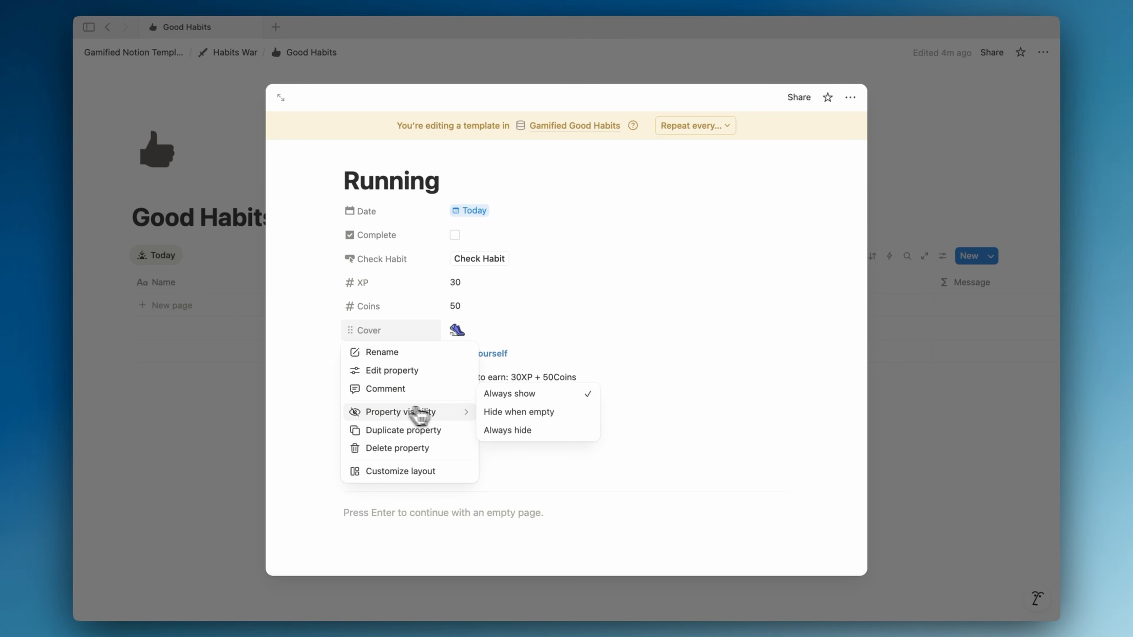
left_click(495, 431)
left_click(392, 424)
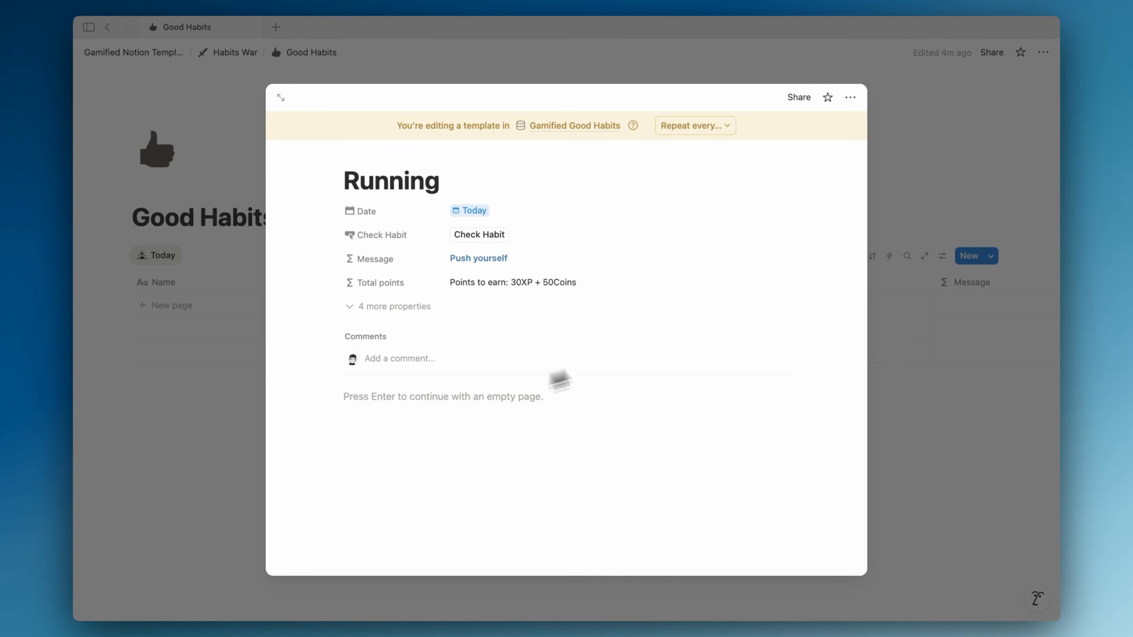
- Move the Check Habit property below Total points and close the Running template
left_click_drag(402, 236, 408, 300)
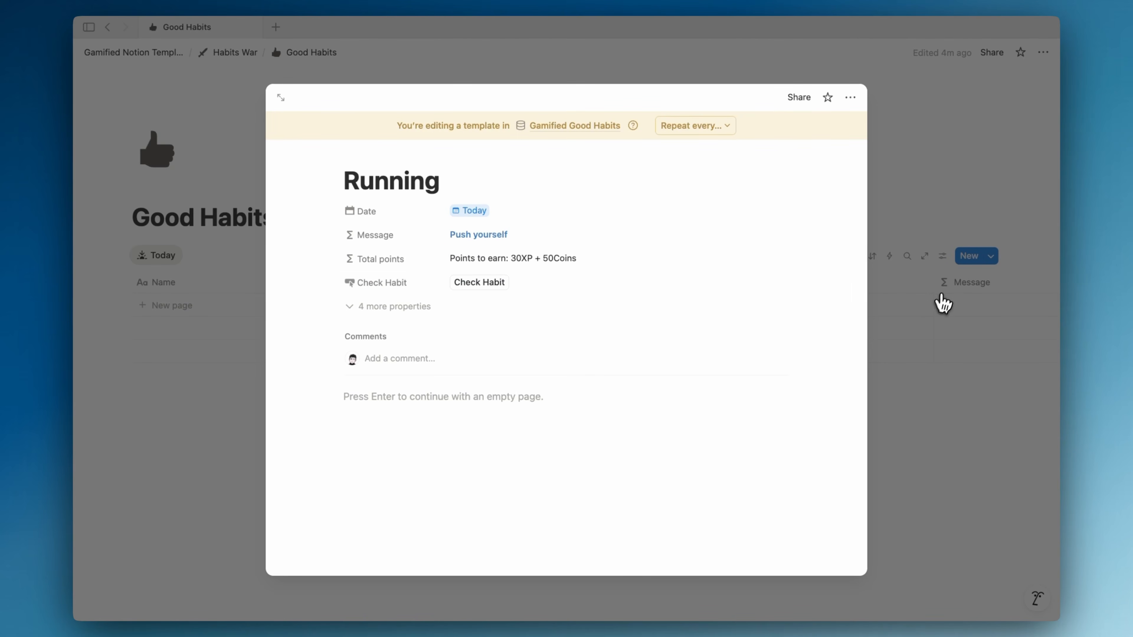
left_click(919, 313)
- Set the Running template to repeat every 1 day and save the cadence
left_click(991, 256)
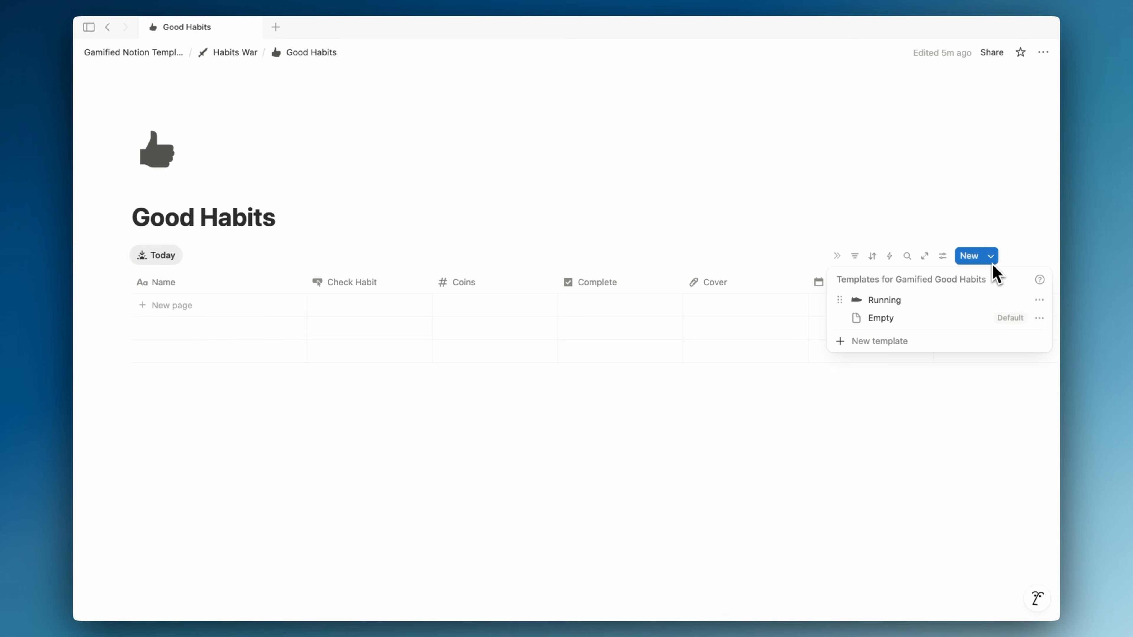
left_click(1036, 304)
left_click(1009, 306)
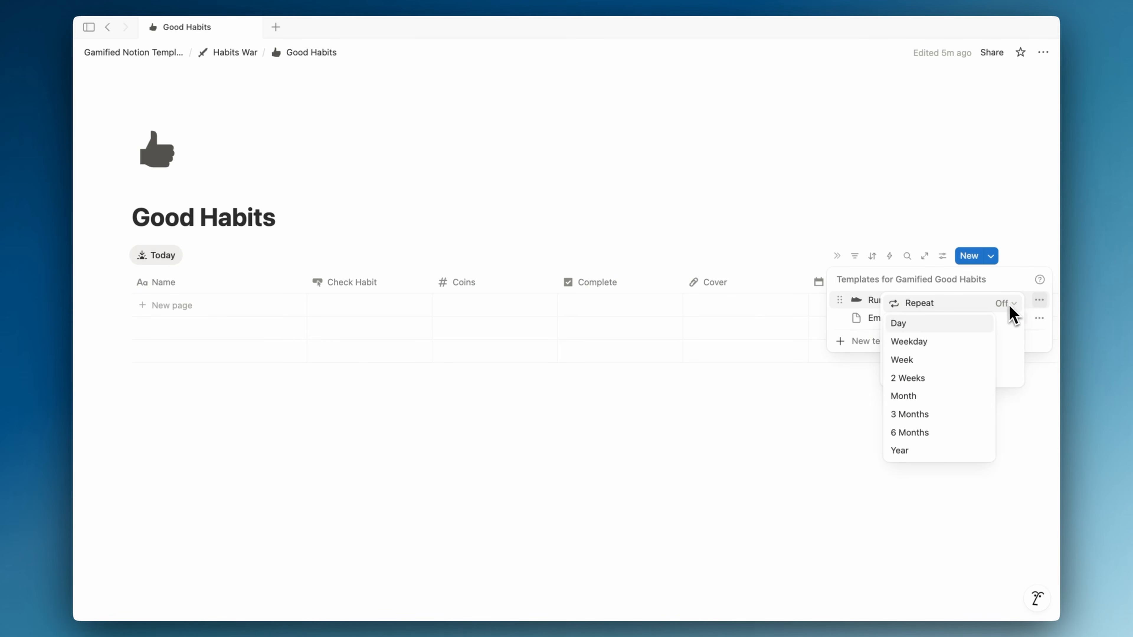
left_click(955, 327)
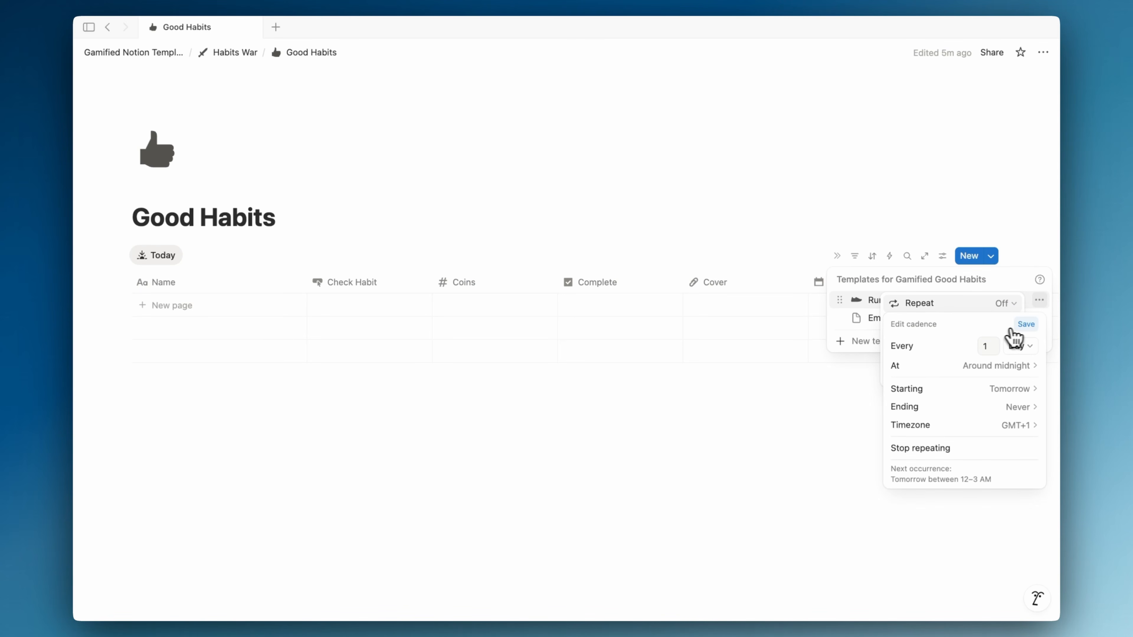
left_click(1024, 326)
- Duplicate the Running template and rename the copy Reading
left_click(1042, 307)
left_click(1041, 303)
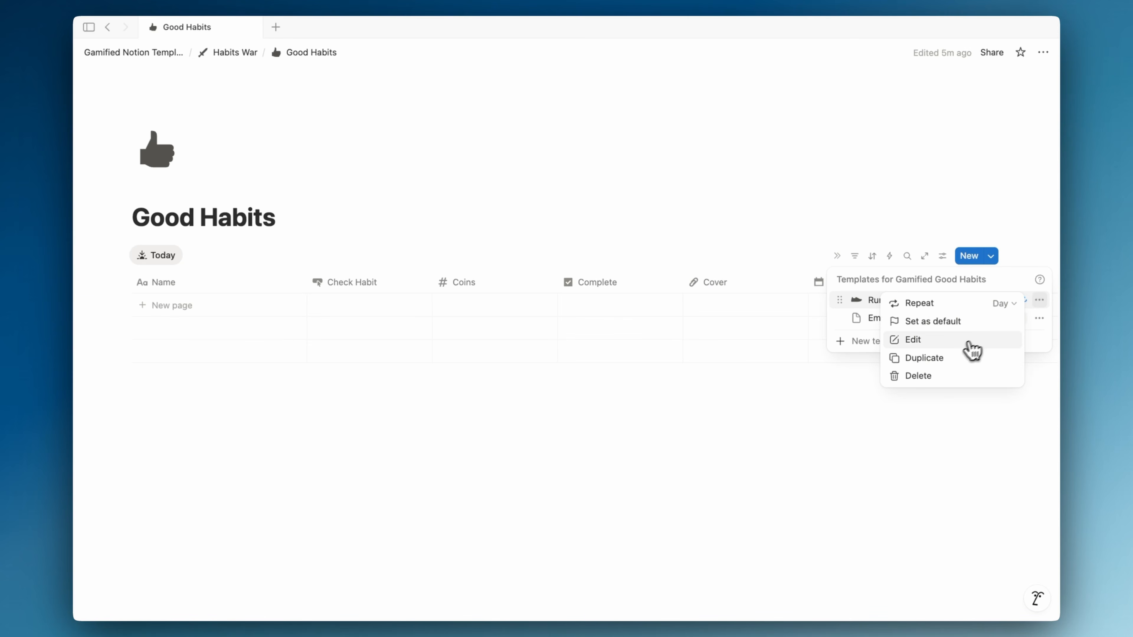
left_click(946, 357)
double_click(425, 292)
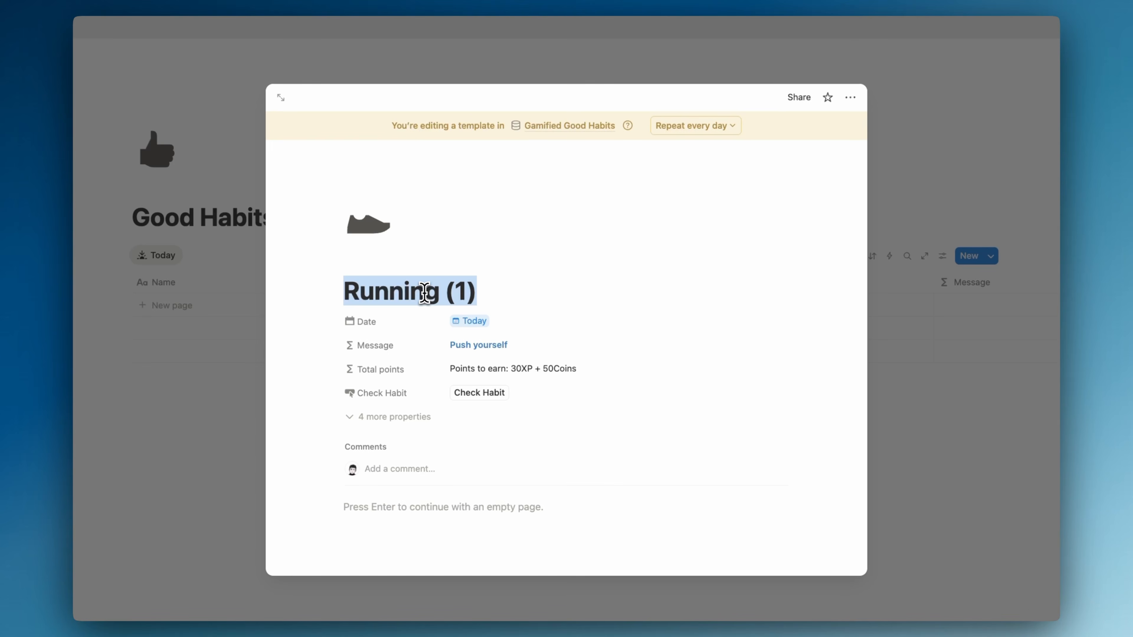
type("Readi")
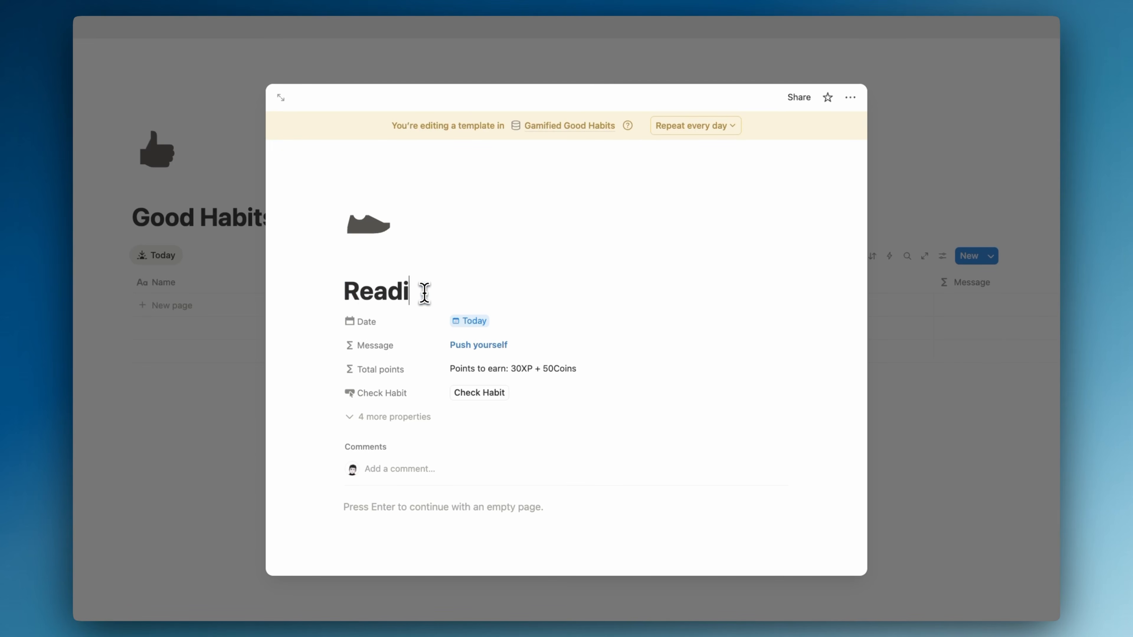
type("ng")
- Set the Reading template's XP to 40 and its Coins to 60
left_click(402, 417)
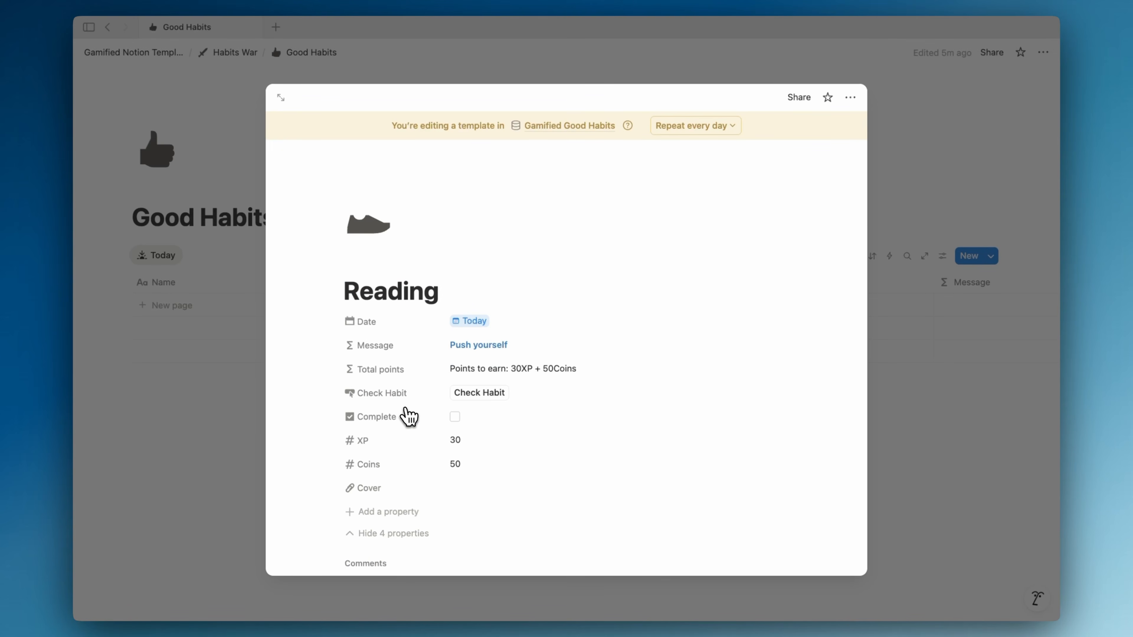
scroll(475, 384, "down", 2)
left_click(501, 369)
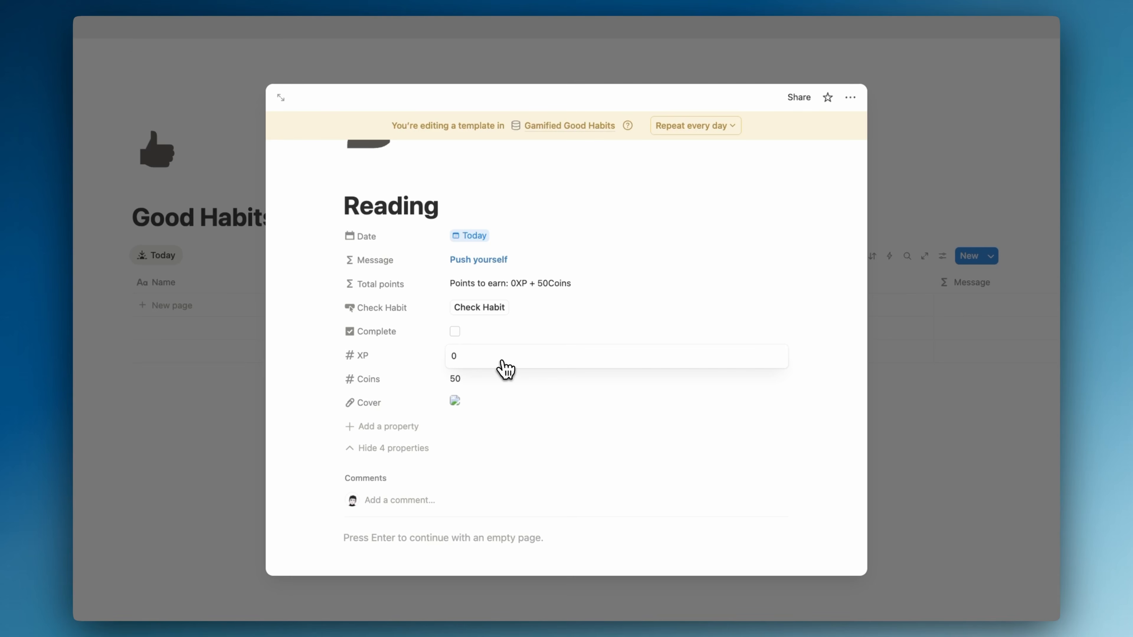
left_click(508, 378)
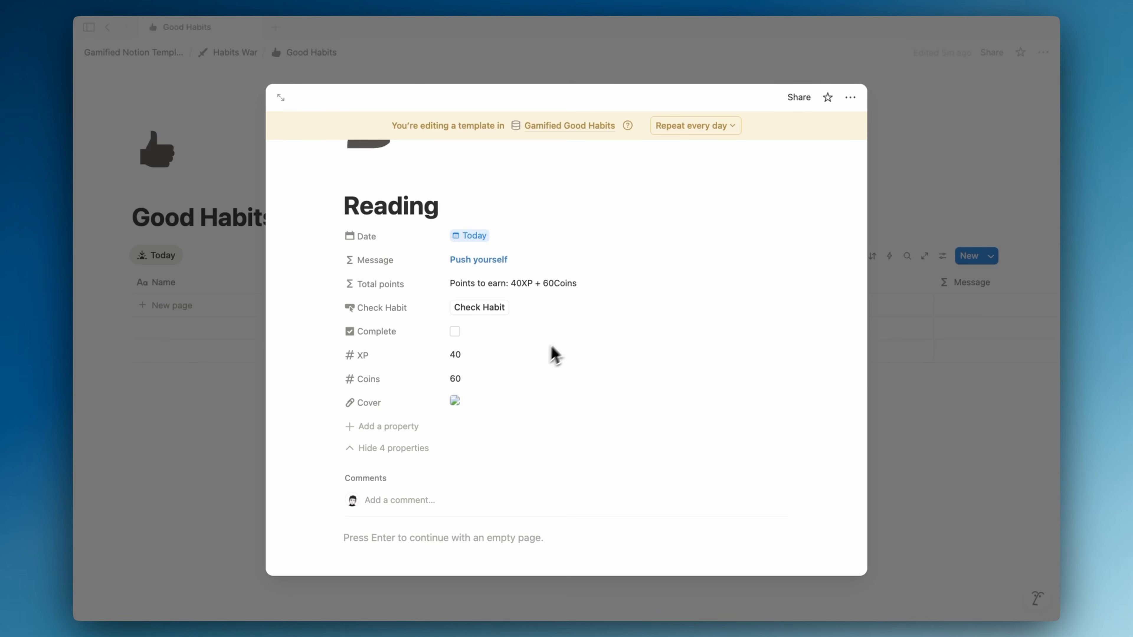
- Switch to Flaticon in the browser, search Freepik's Lineal color style for book, and open the red book icon with the bookmark ribbon
key("ctrl+Left")
left_click(784, 211)
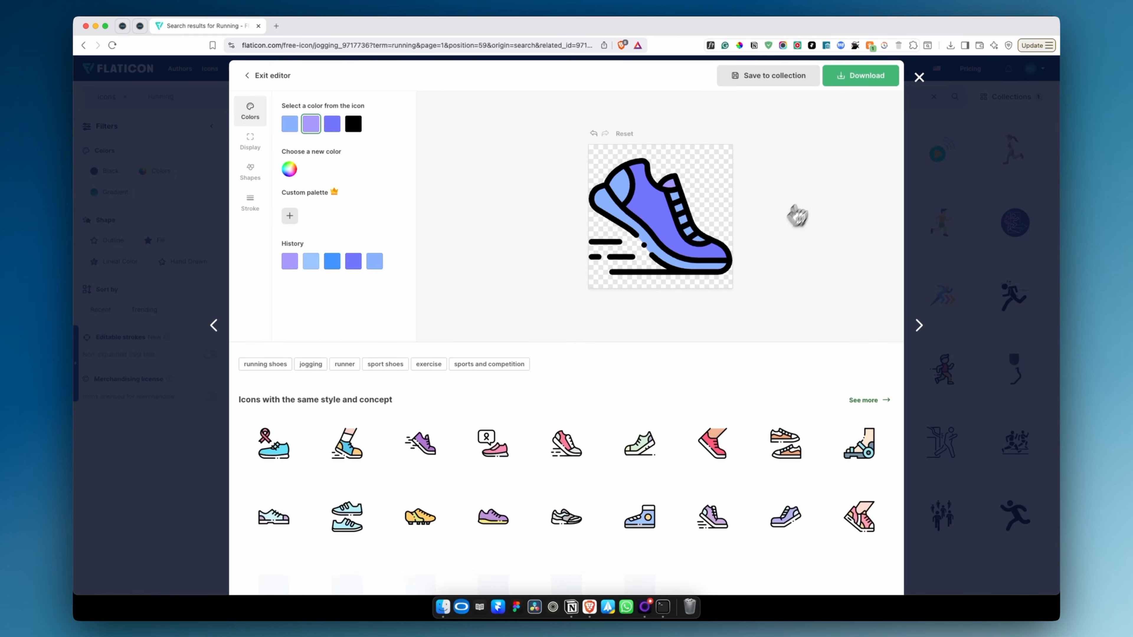
left_click(912, 92)
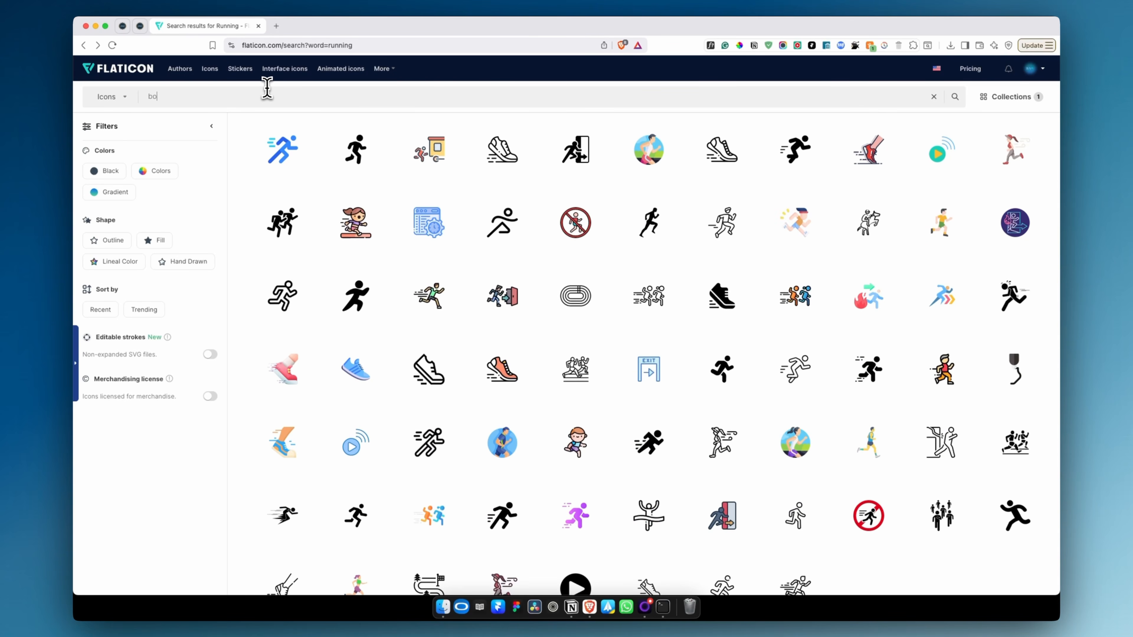
key("Return")
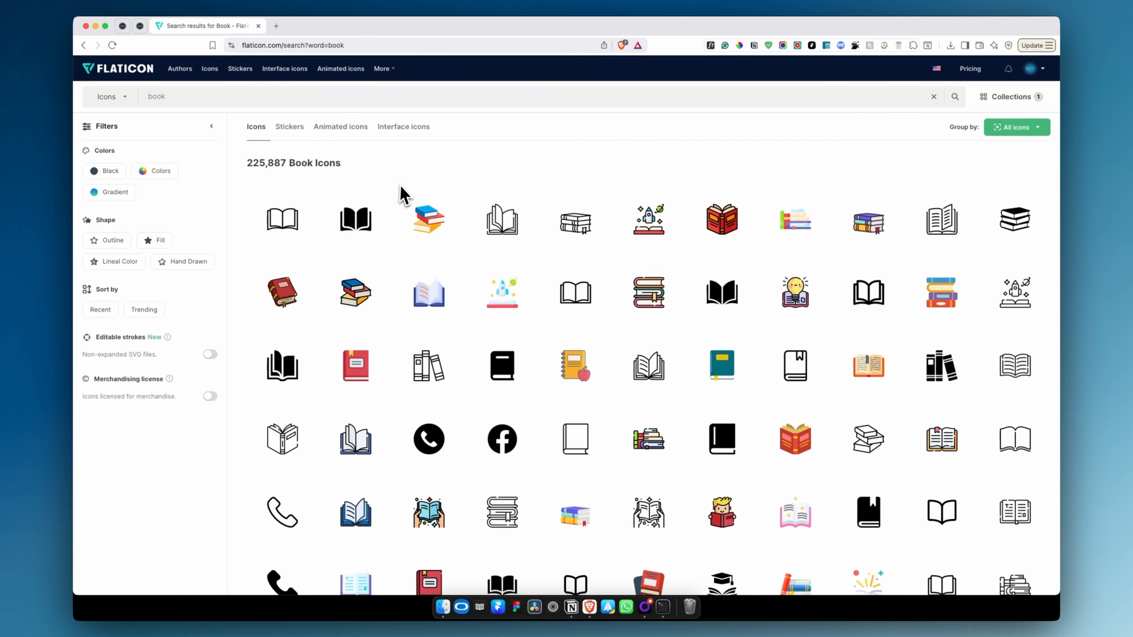
scroll(476, 252, "left", 5)
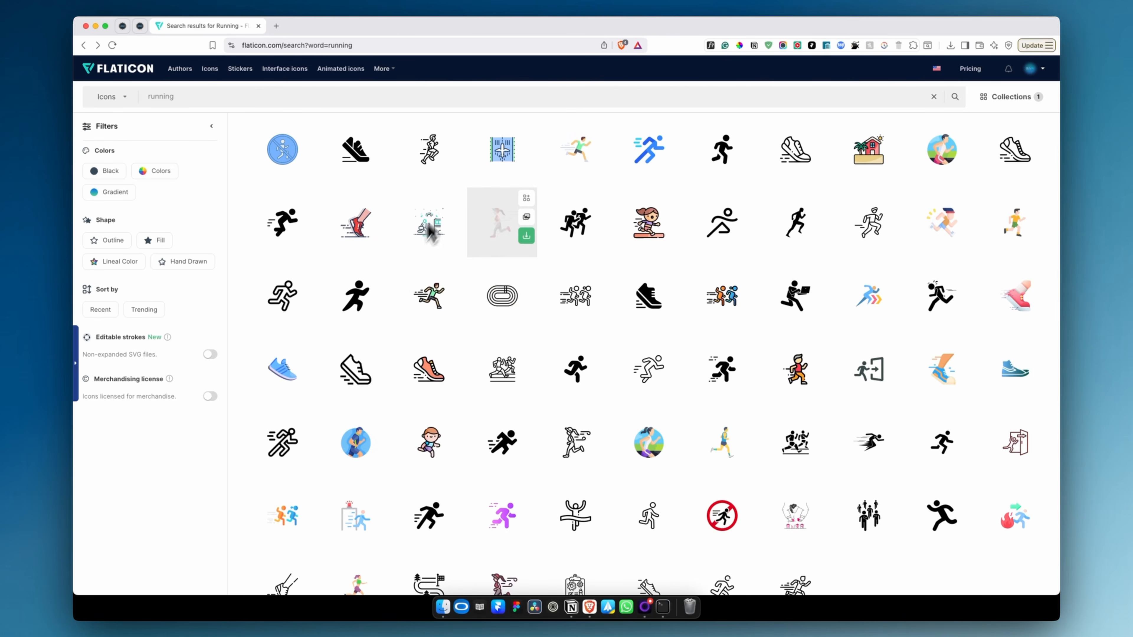
left_click(426, 377)
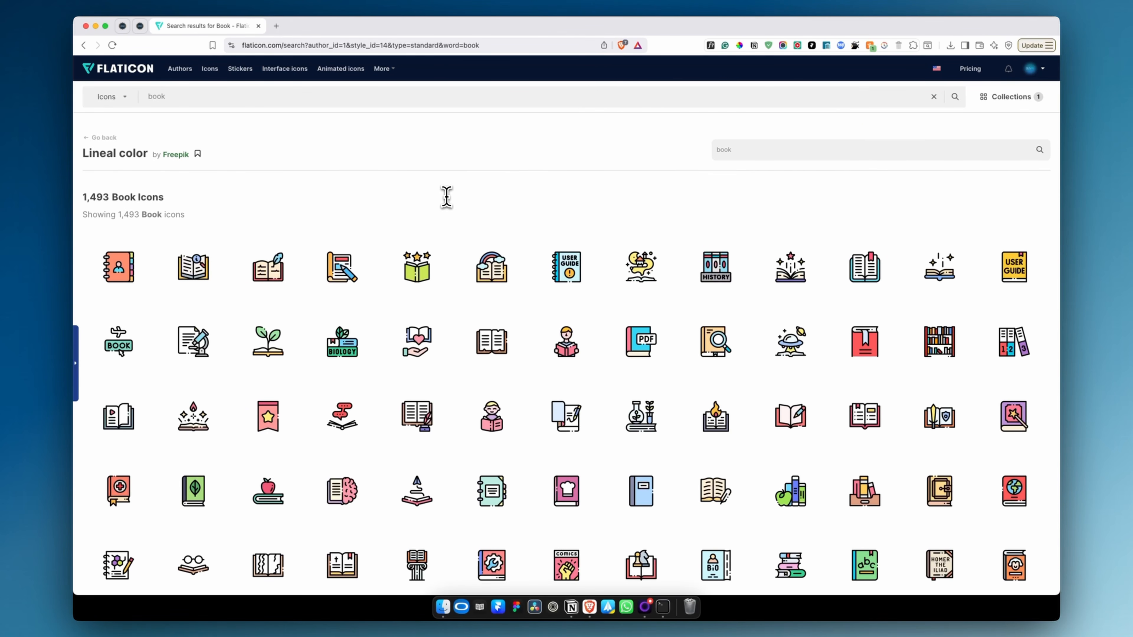
scroll(446, 197, "down", 1)
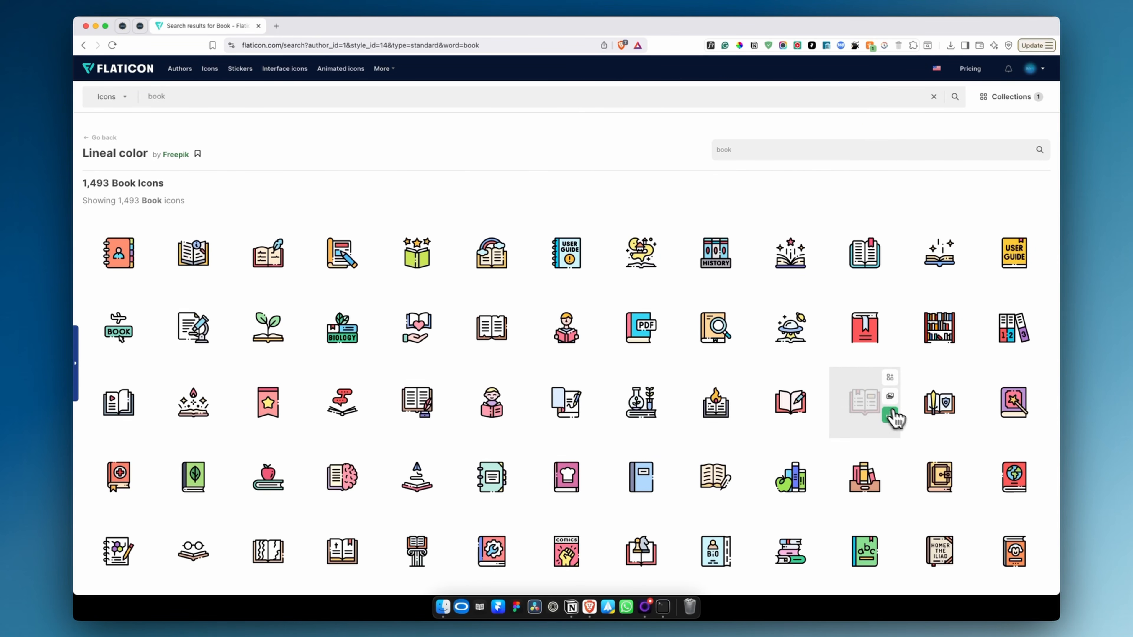
left_click(870, 354)
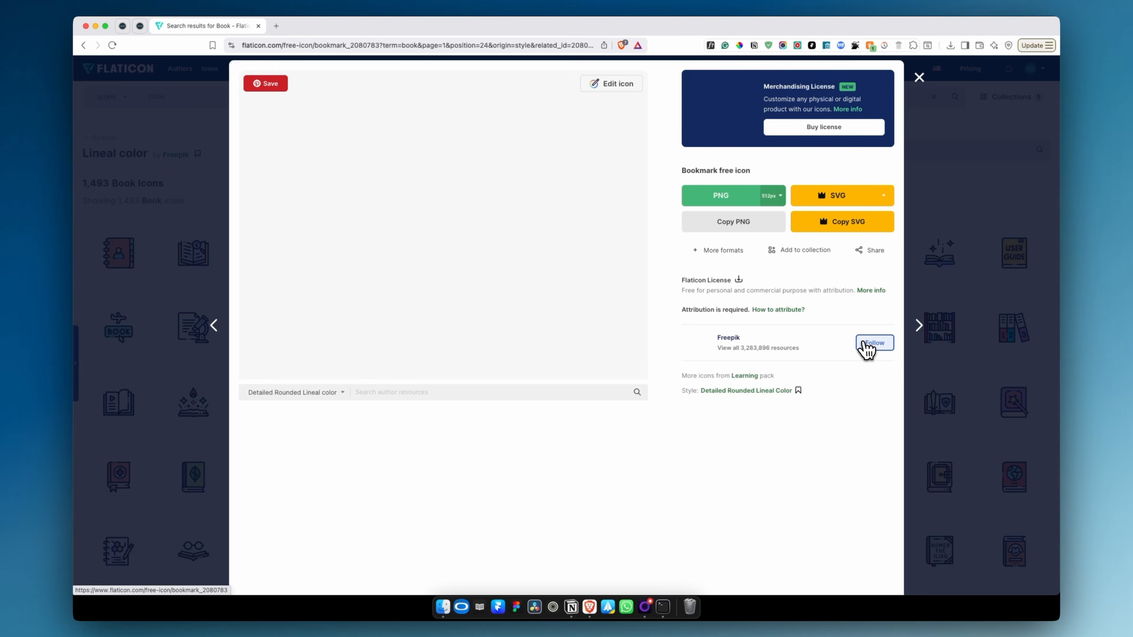
- Edit the icon's colours, making the red book cover bright blue and the off-white page edge a muted blue
left_click(615, 85)
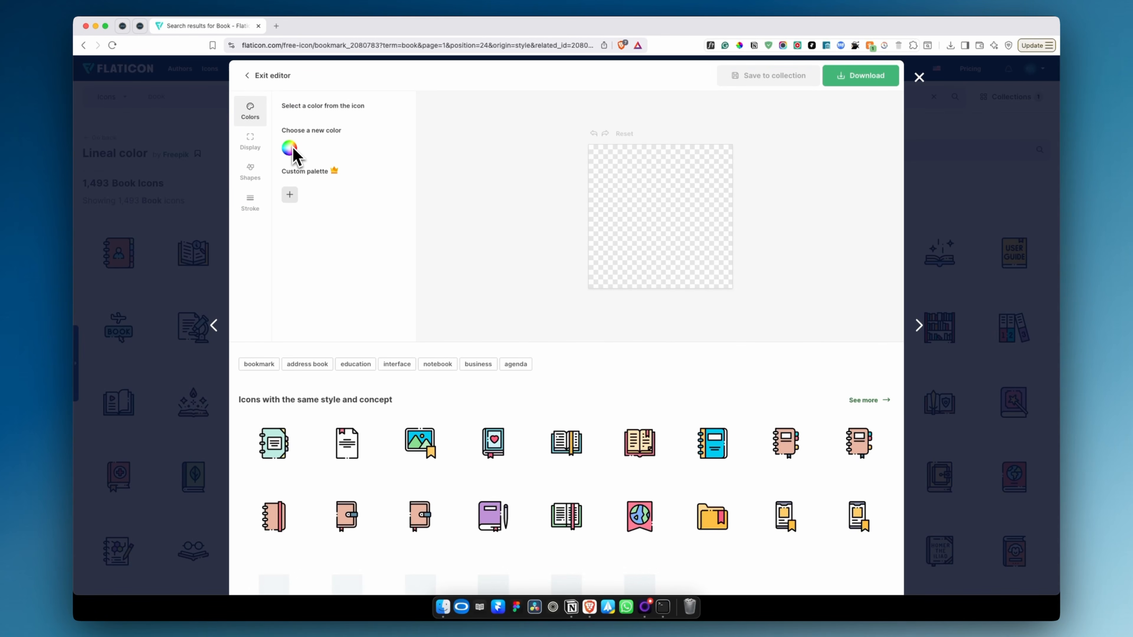
left_click(311, 125)
left_click(289, 169)
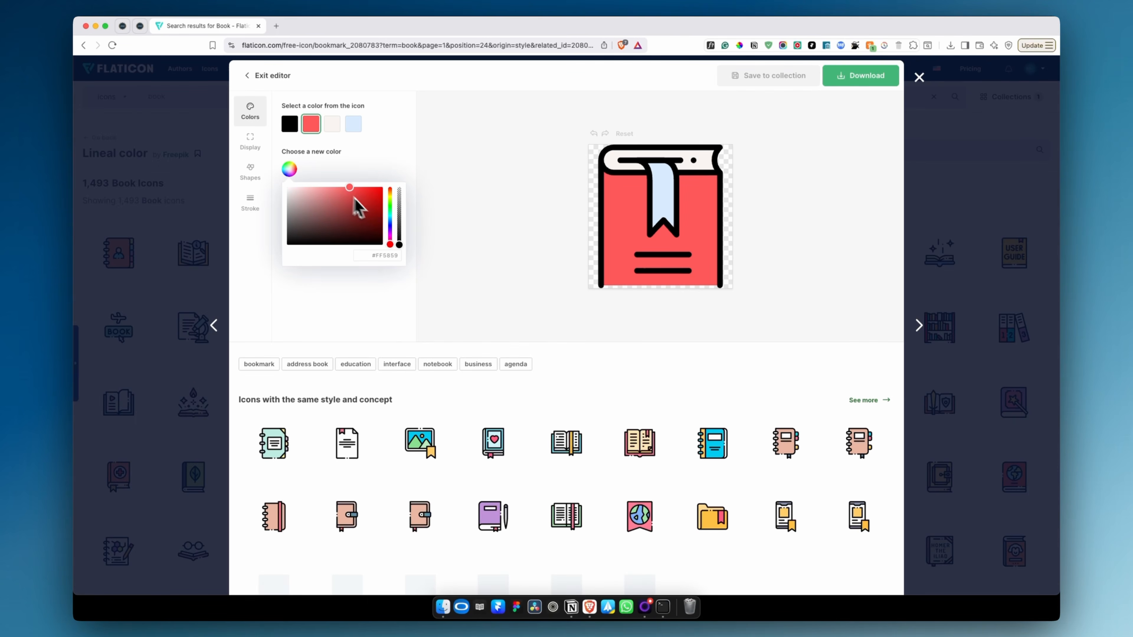
left_click_drag(388, 220, 390, 222)
left_click(332, 125)
left_click(289, 169)
left_click(390, 222)
left_click_drag(381, 221, 333, 197)
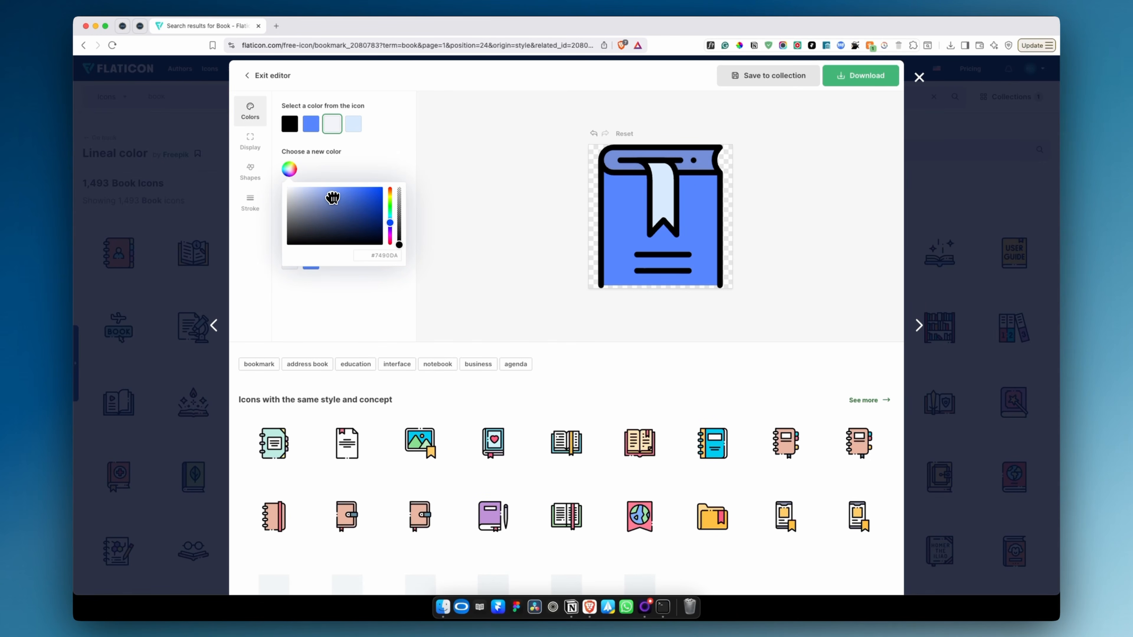
- Recolour the icon's pale blue bookmark ribbon to light purple
left_click(353, 125)
left_click(289, 169)
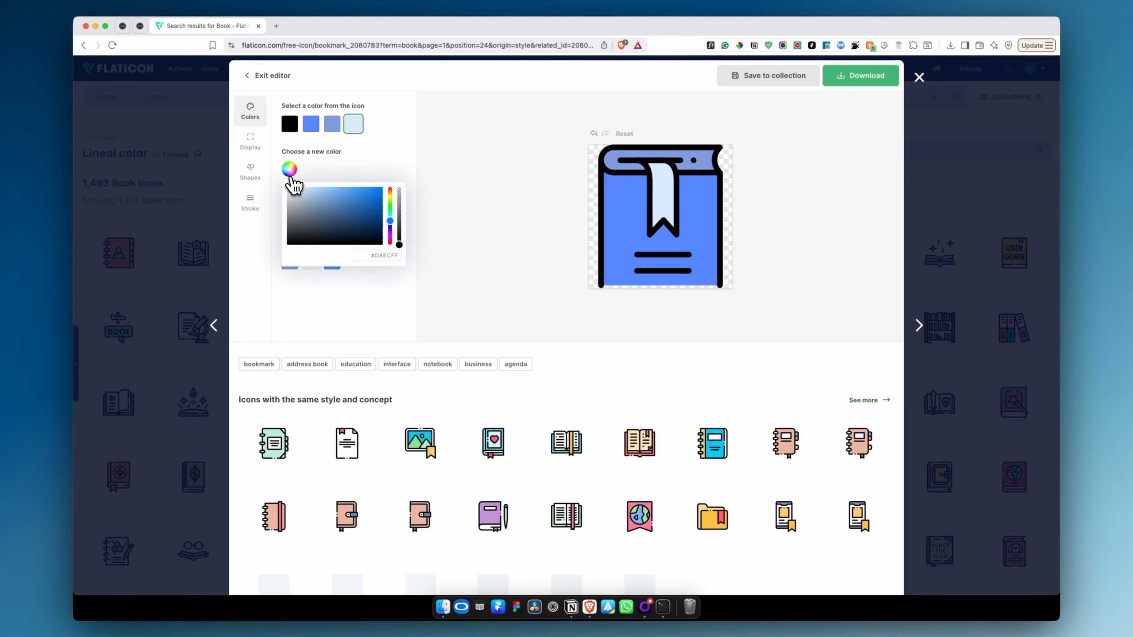
left_click_drag(392, 228, 391, 233)
left_click(324, 193)
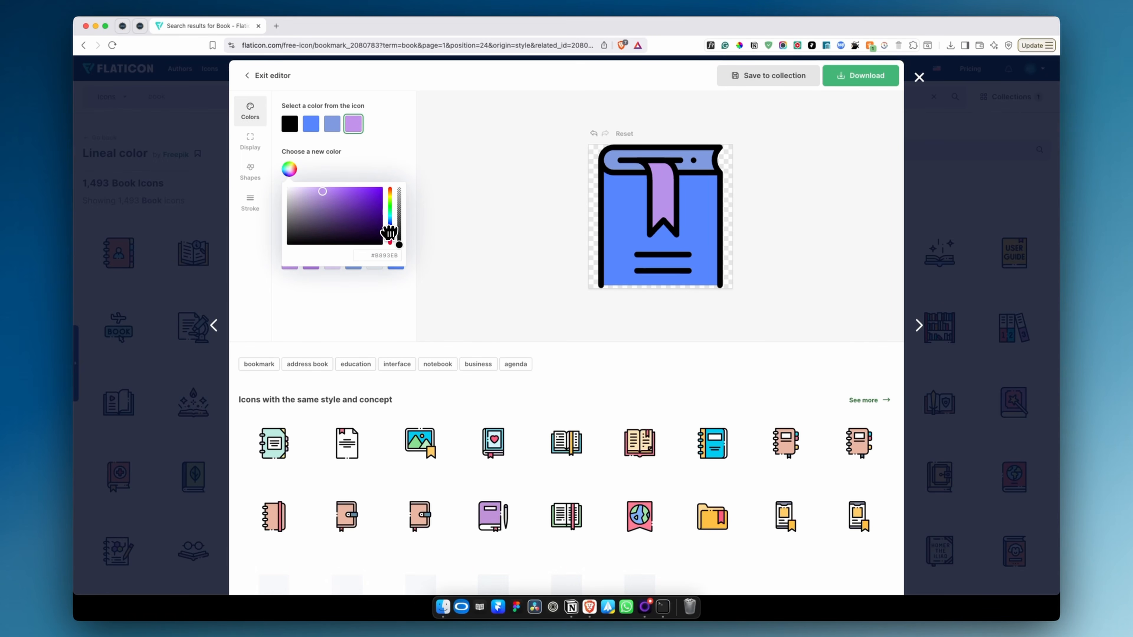
- Download the recoloured book icon as a 512px PNG and return to the Reading template in Notion
left_click(872, 82)
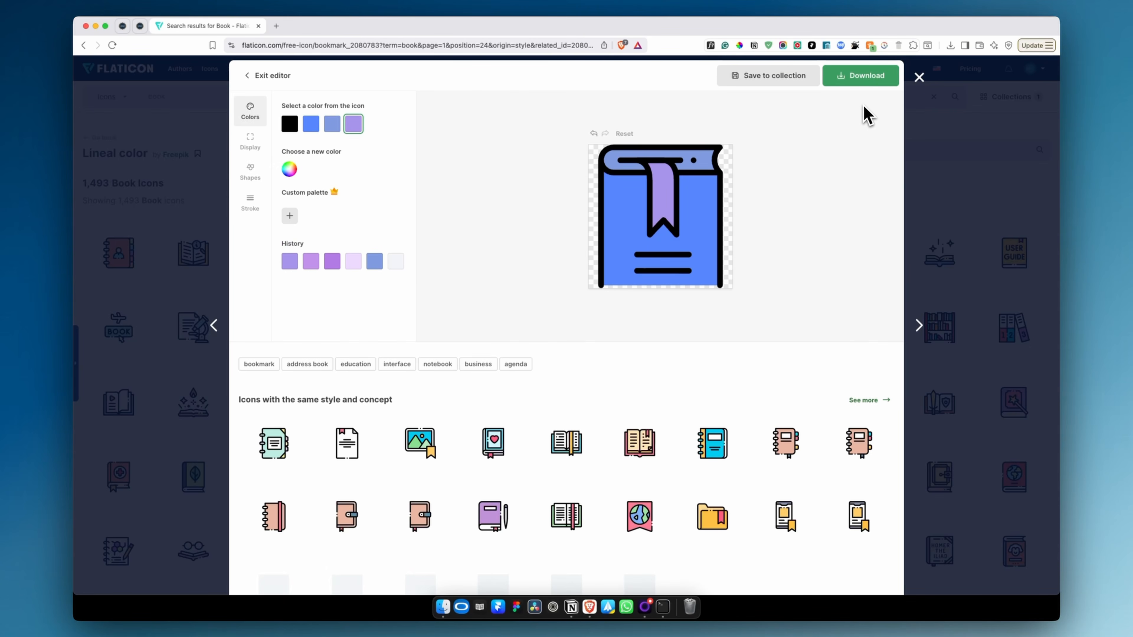
left_click(875, 87)
left_click(870, 102)
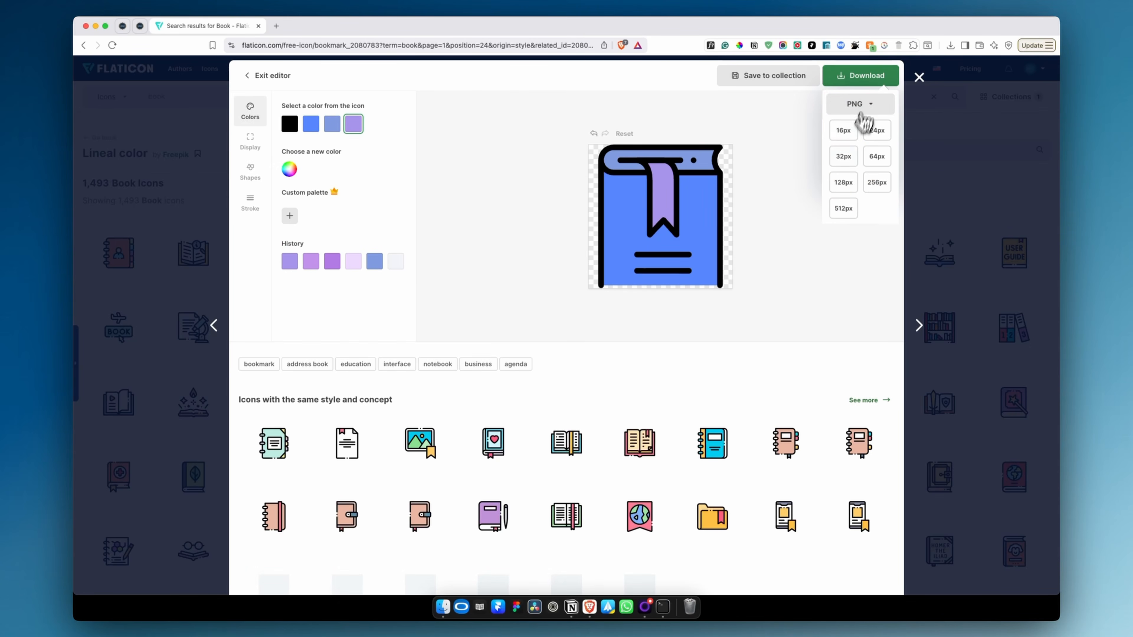
left_click(840, 209)
left_click(682, 300)
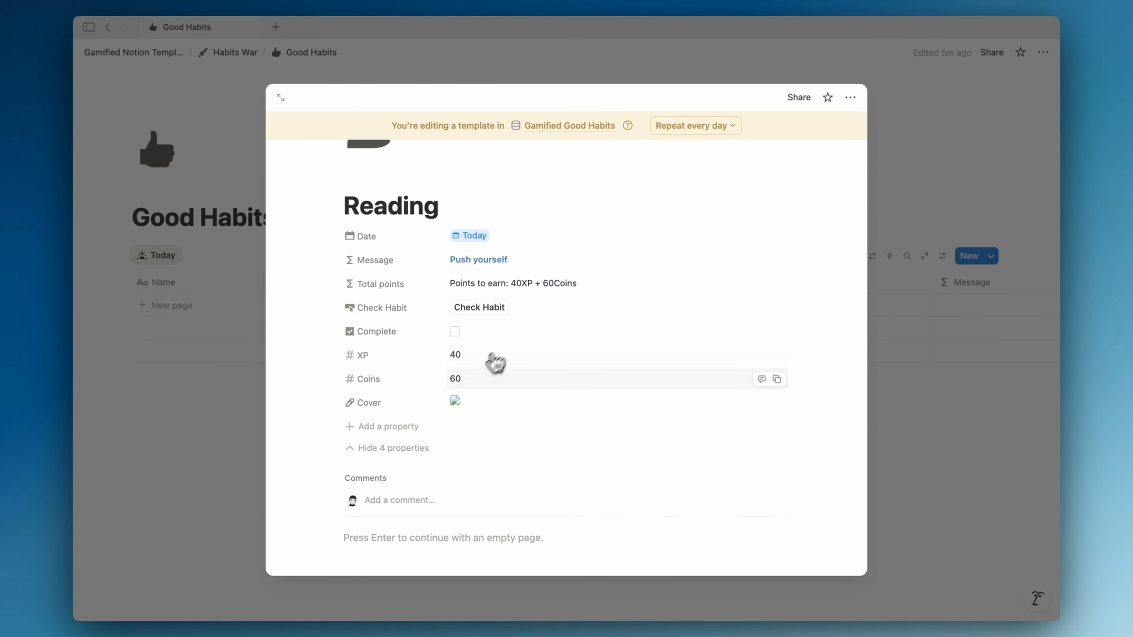
- Delete the existing image from the Reading template's Cover property
left_click(486, 400)
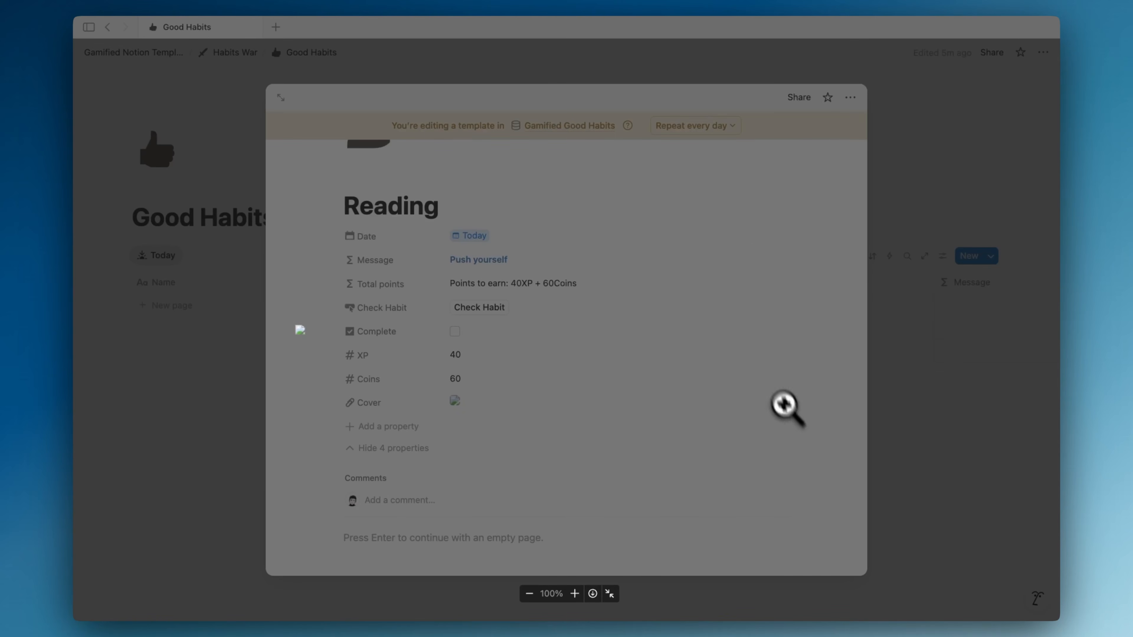
left_click(610, 594)
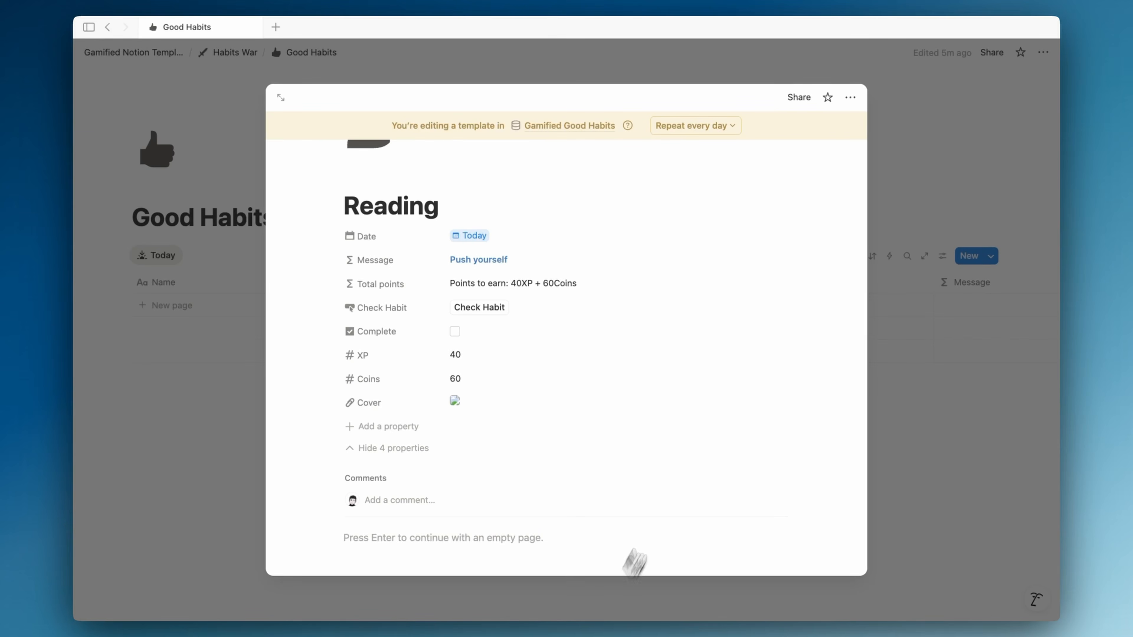
left_click(736, 409)
left_click(777, 406)
left_click(785, 480)
- Upload bookmark.png from Downloads to the Reading template's Cover property and close the template
left_click(618, 409)
left_click(600, 455)
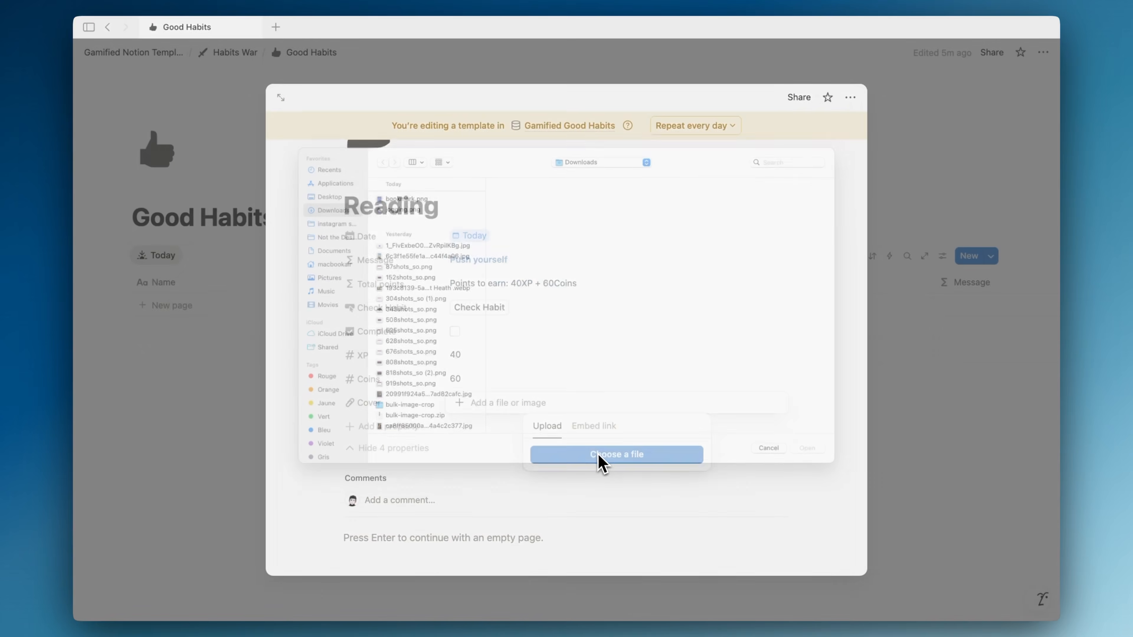
left_click(403, 223)
key("Up")
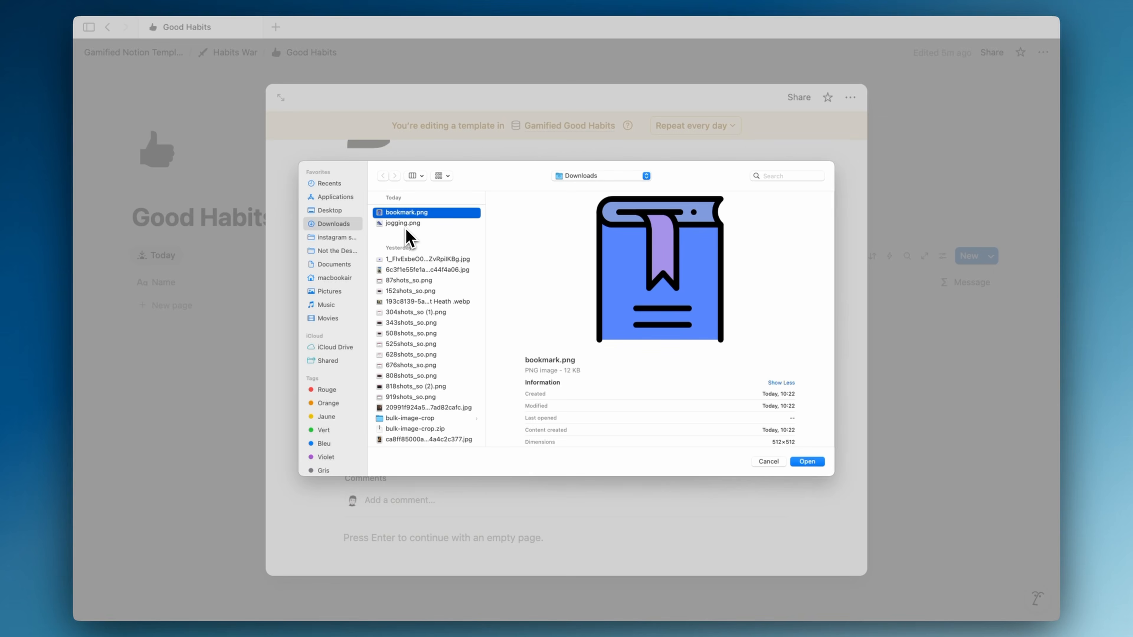
key("Return")
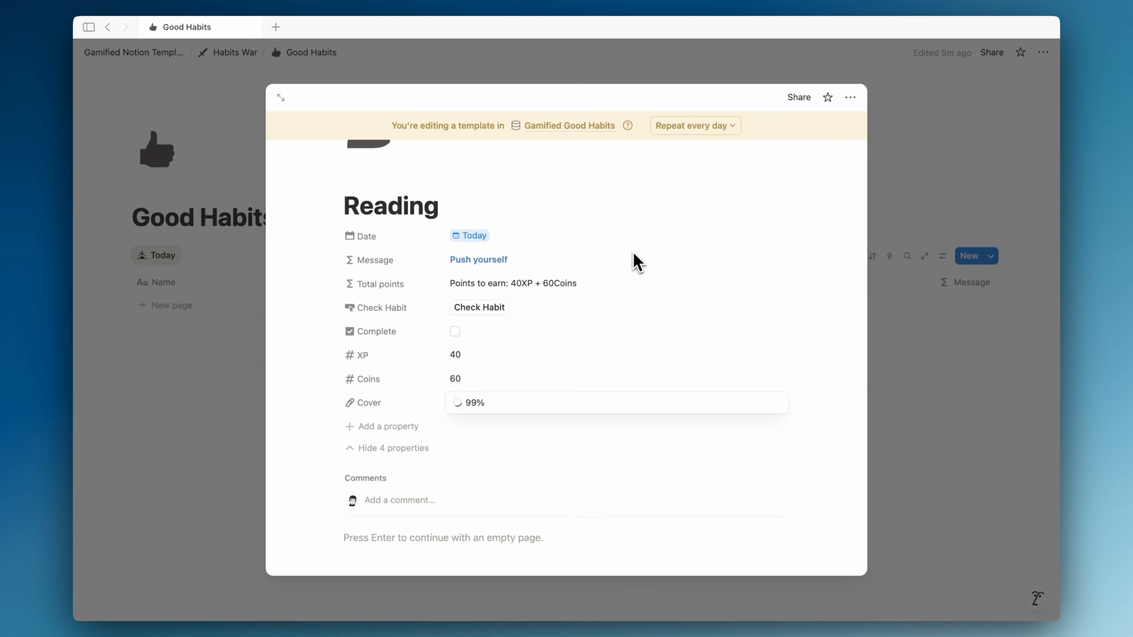
left_click(921, 273)
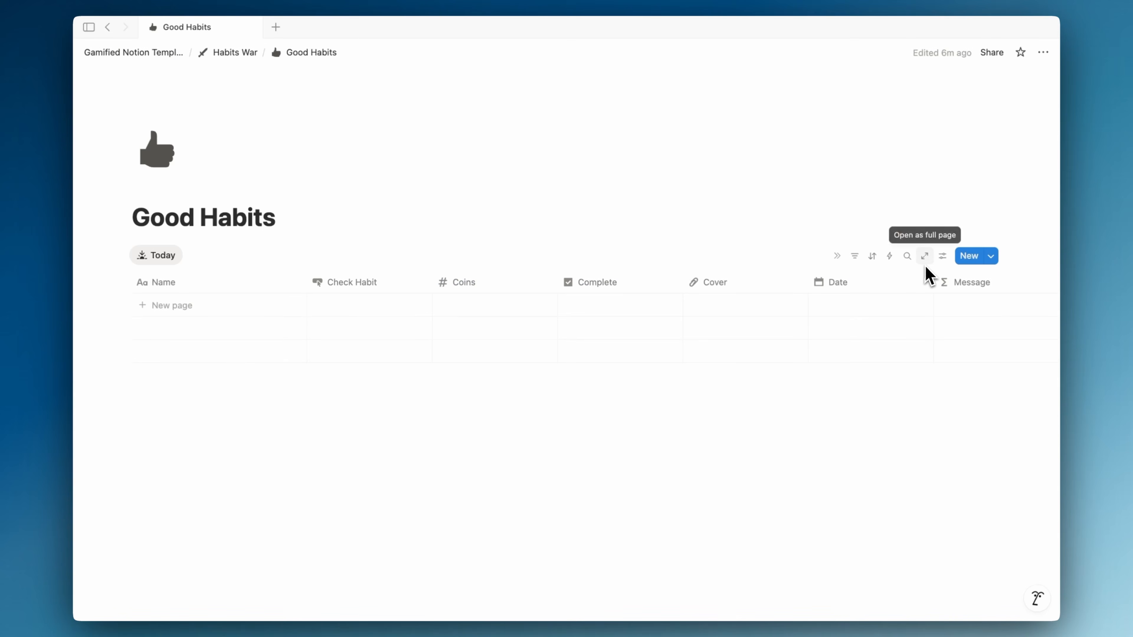
- Change the Good Habits Today view's layout to List
left_click(942, 257)
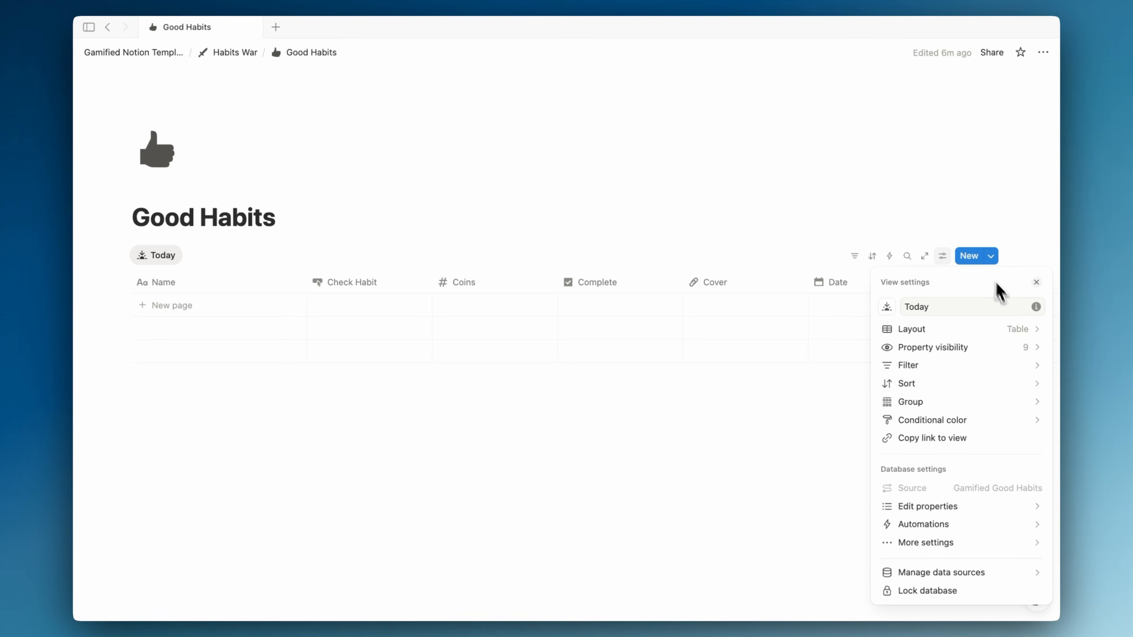
left_click(994, 332)
left_click(898, 357)
left_click(886, 284)
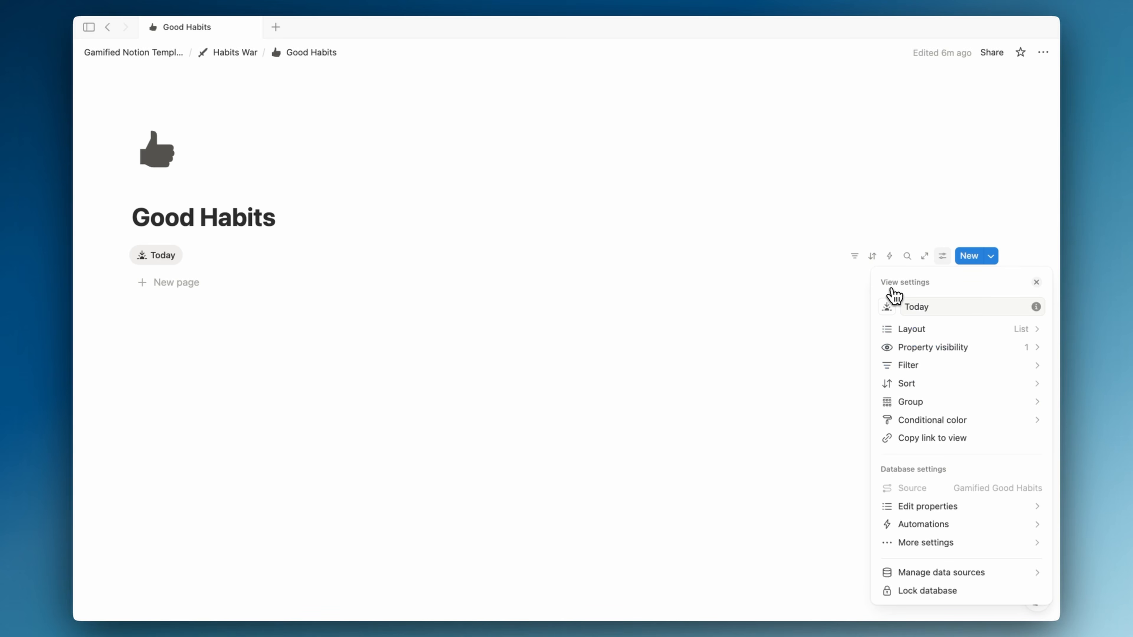
- Show the Check Habit, Message and Total points properties in the Today list view
left_click(993, 352)
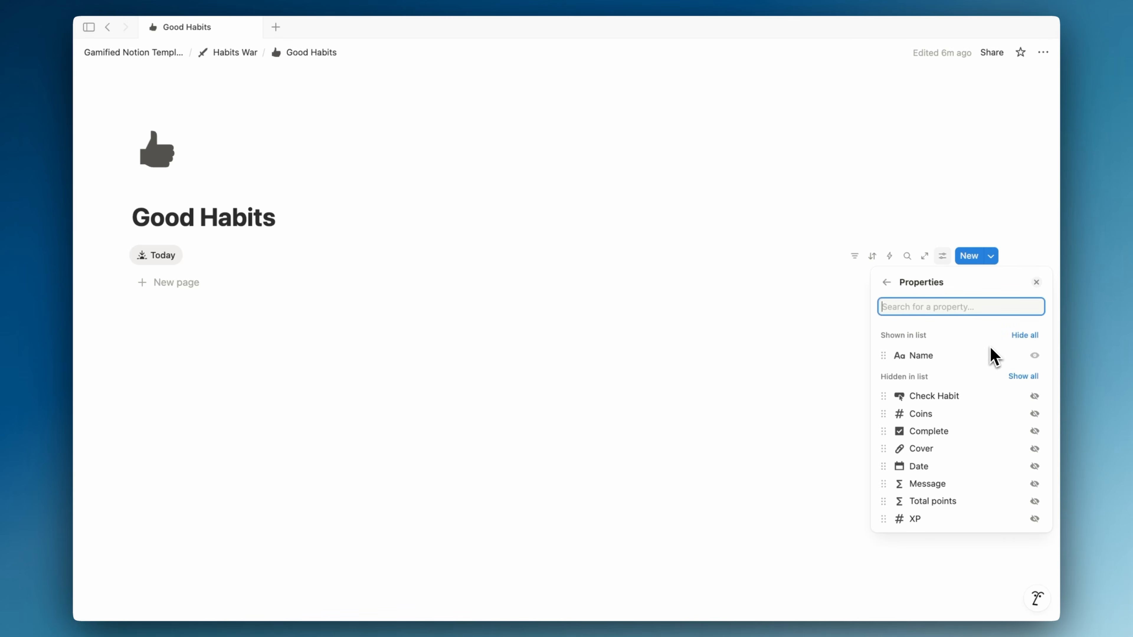
left_click(1035, 396)
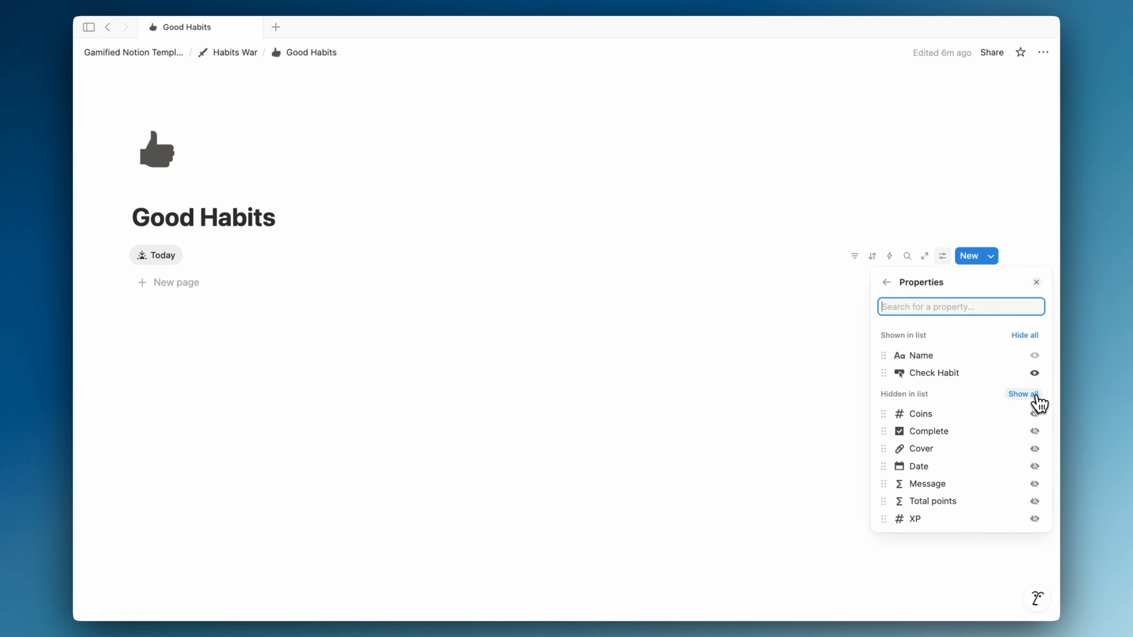
left_click(1034, 484)
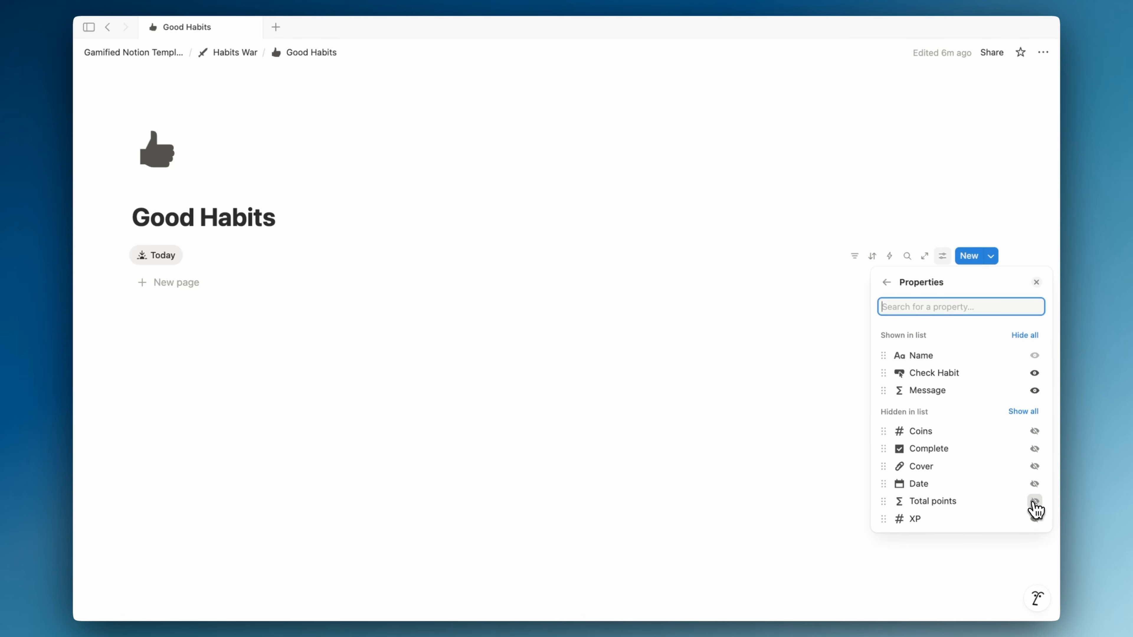
left_click(860, 435)
- Add a habit page to the Today list, apply the Running template to it and close the page
left_click(189, 286)
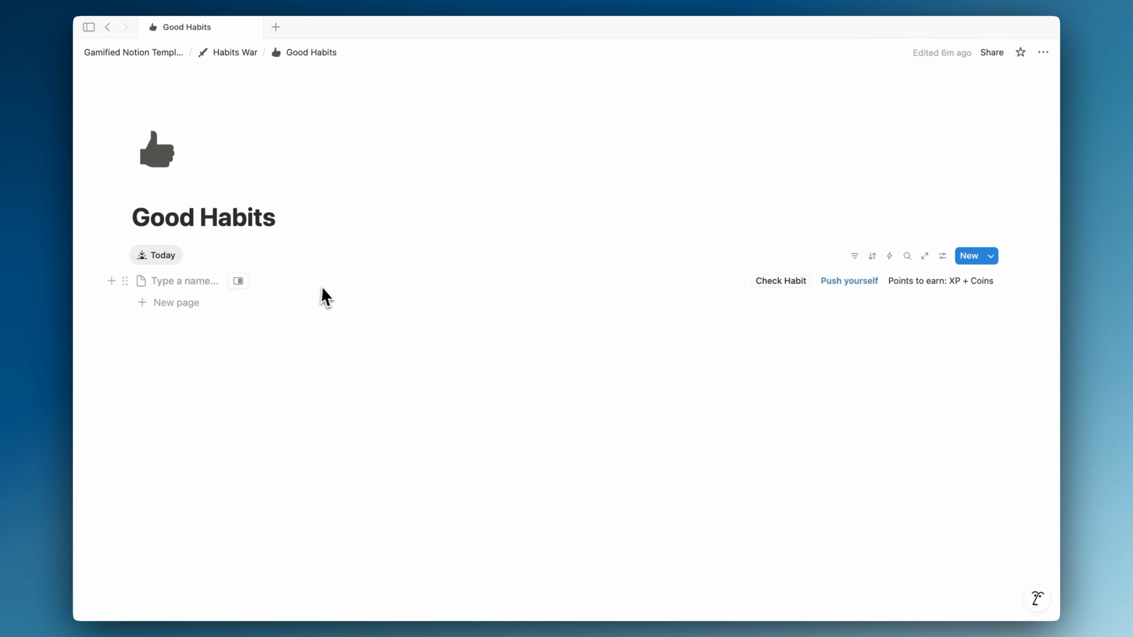
left_click(237, 281)
left_click(585, 347)
left_click(275, 337)
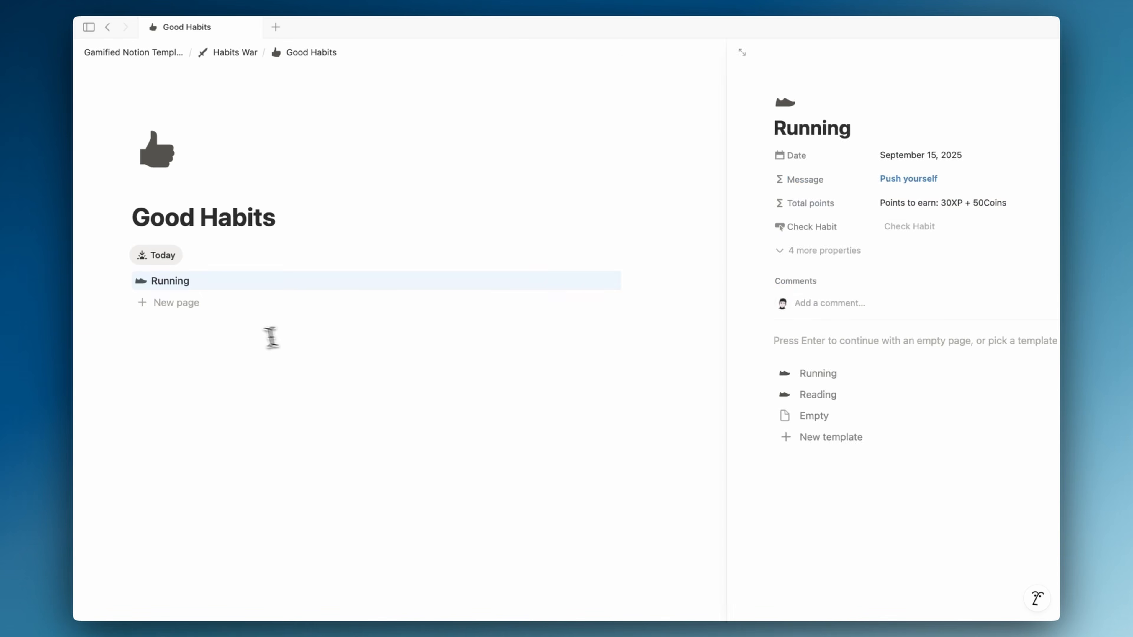
- Add a second habit page, apply the Reading template to it and close the page
left_click(206, 312)
left_click(237, 299)
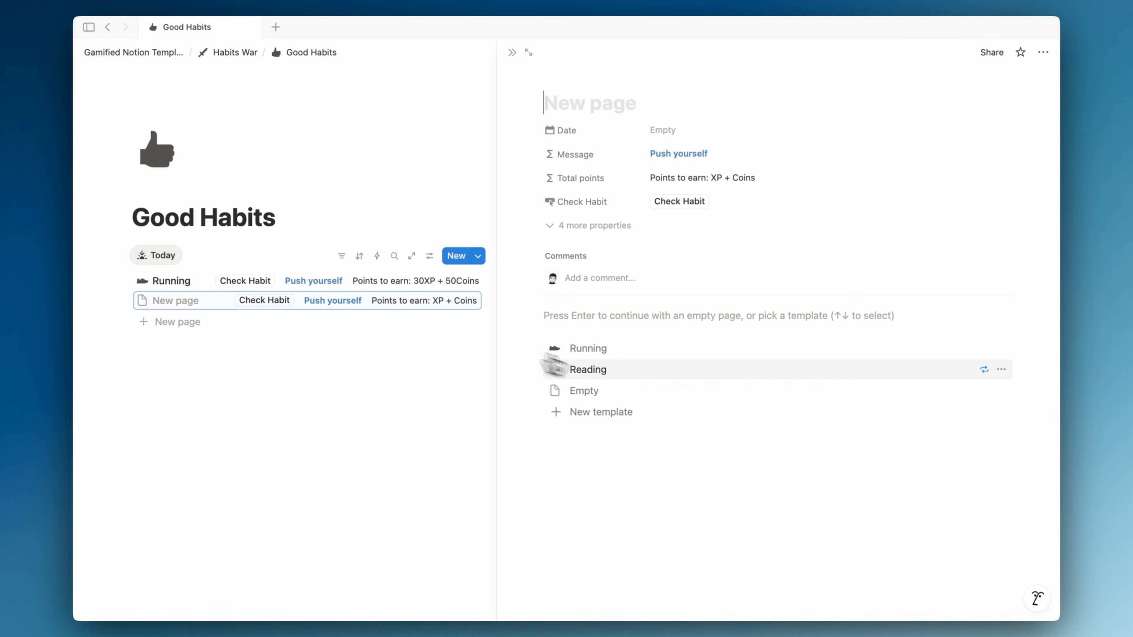
left_click(611, 375)
left_click(511, 52)
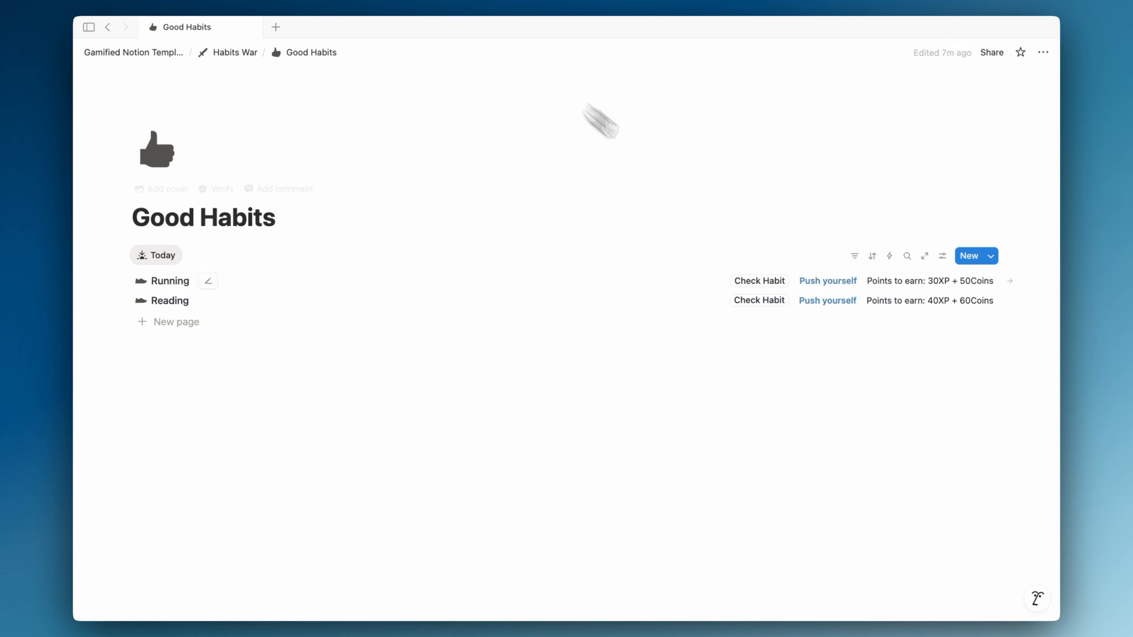
- Change the Reading habit template's icon to the closed book icon and close the template
left_click(991, 256)
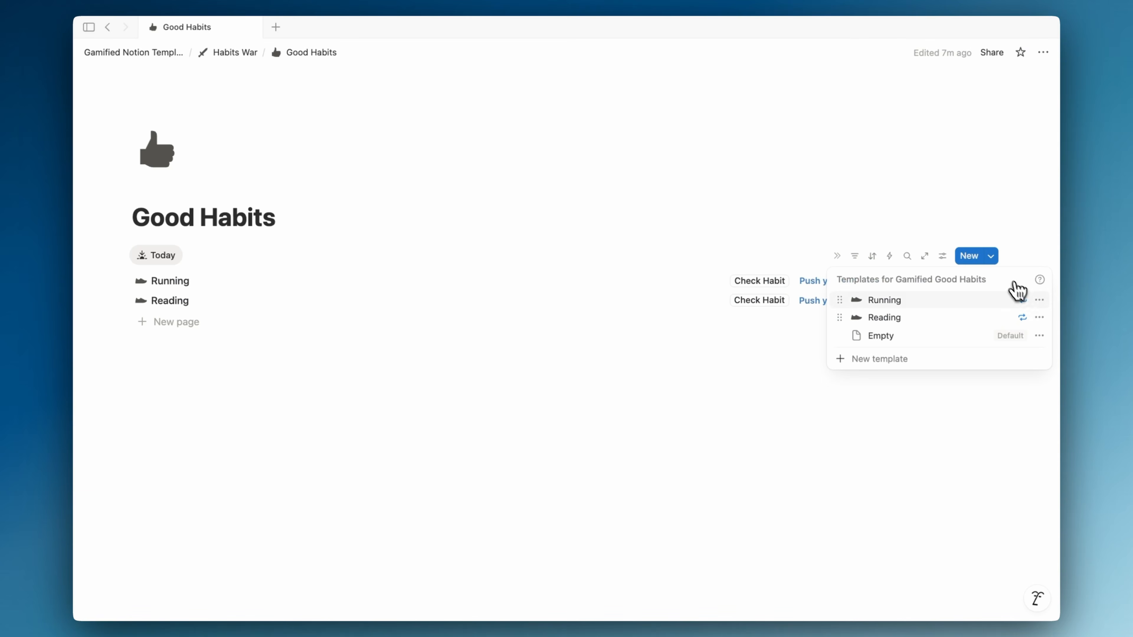
left_click(1040, 317)
left_click(913, 358)
left_click(387, 241)
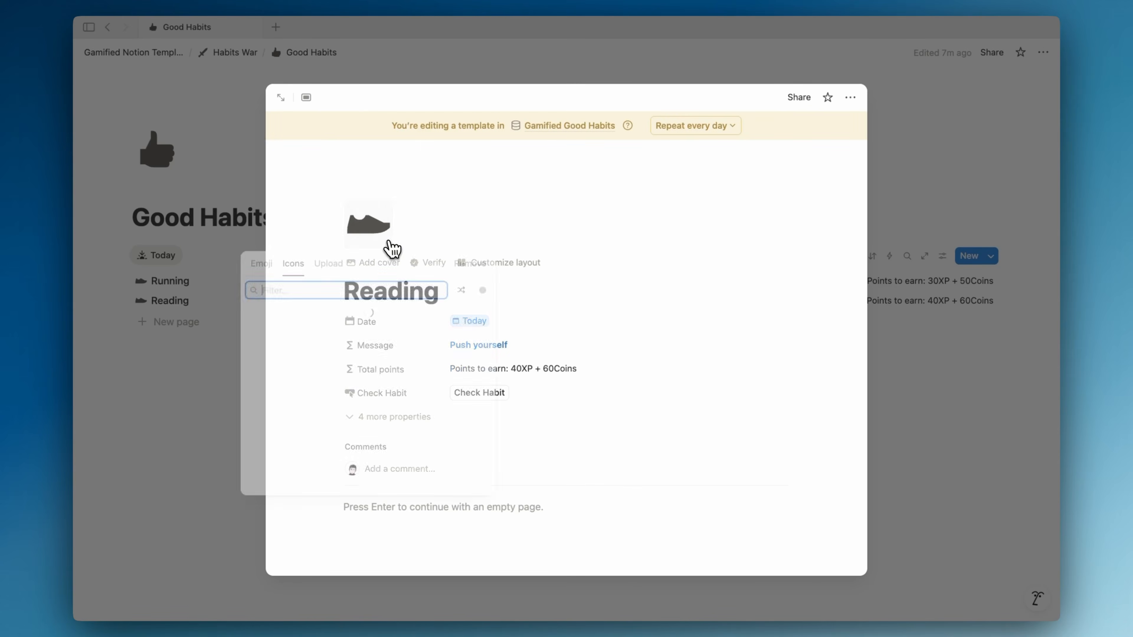
type("book")
left_click(266, 325)
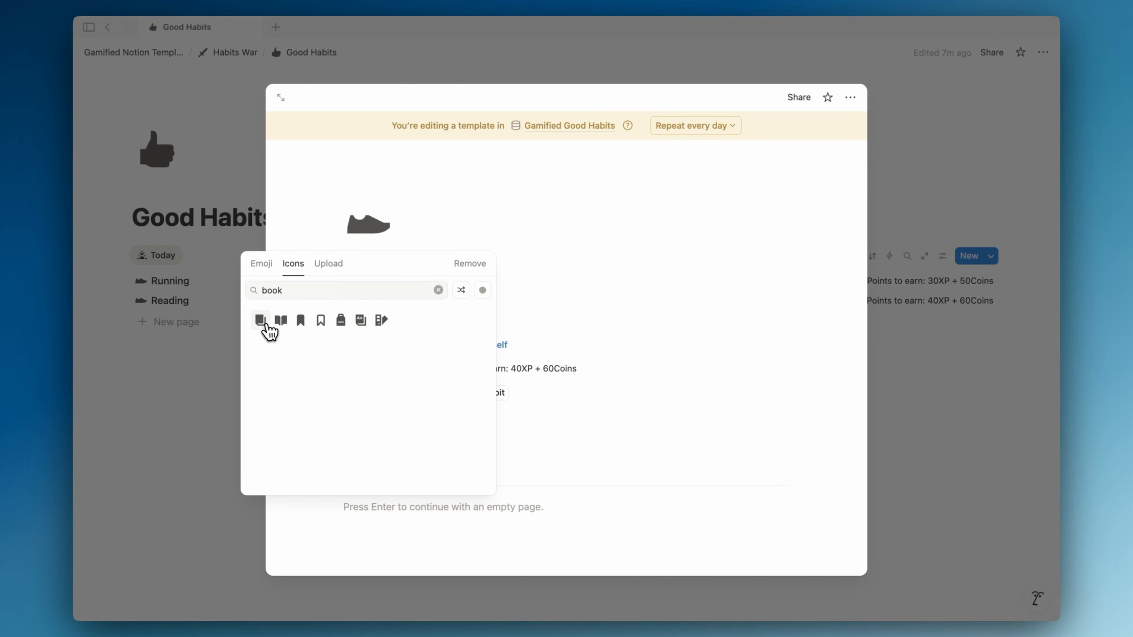
left_click(261, 339)
left_click(247, 351)
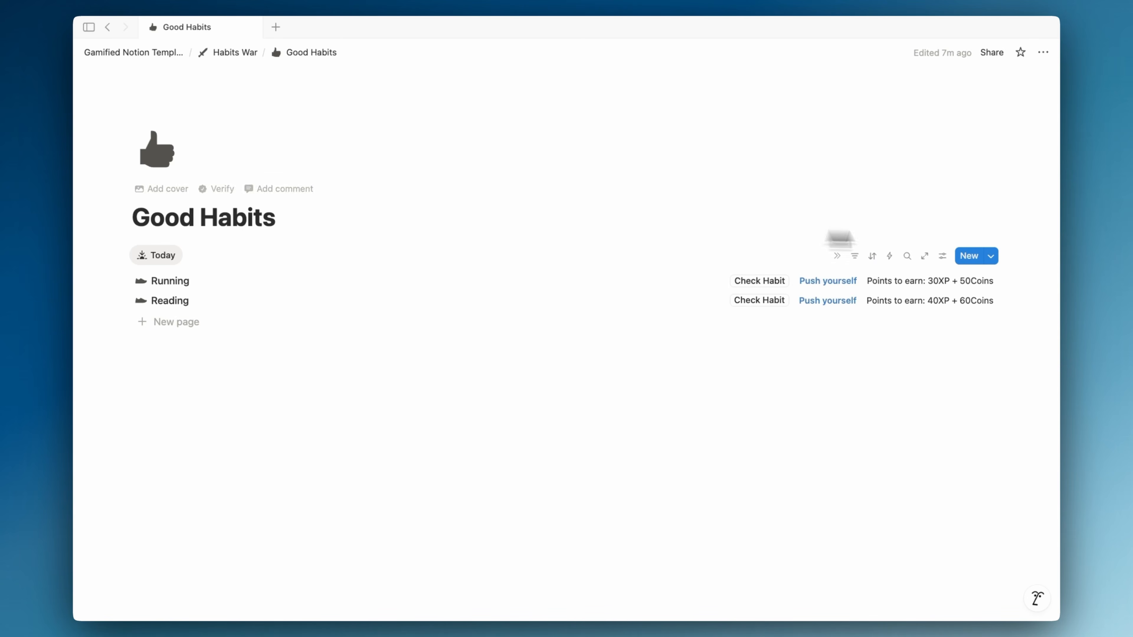
- Test the Check Habit button on the Running entry in the Today list
left_click(990, 256)
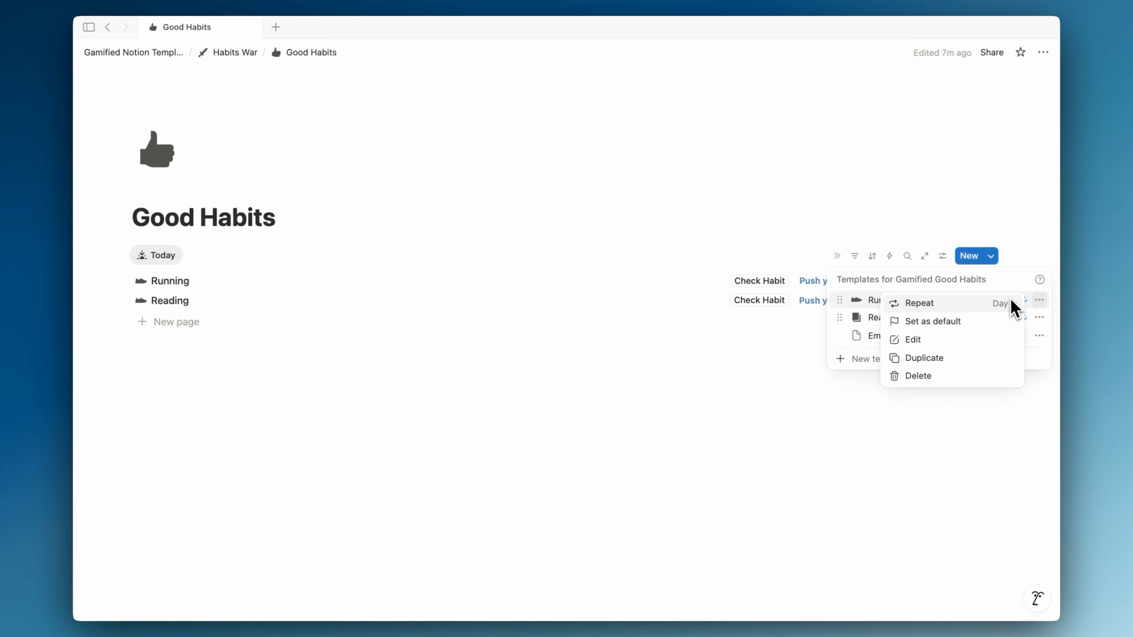
left_click(1031, 258)
left_click(1030, 259)
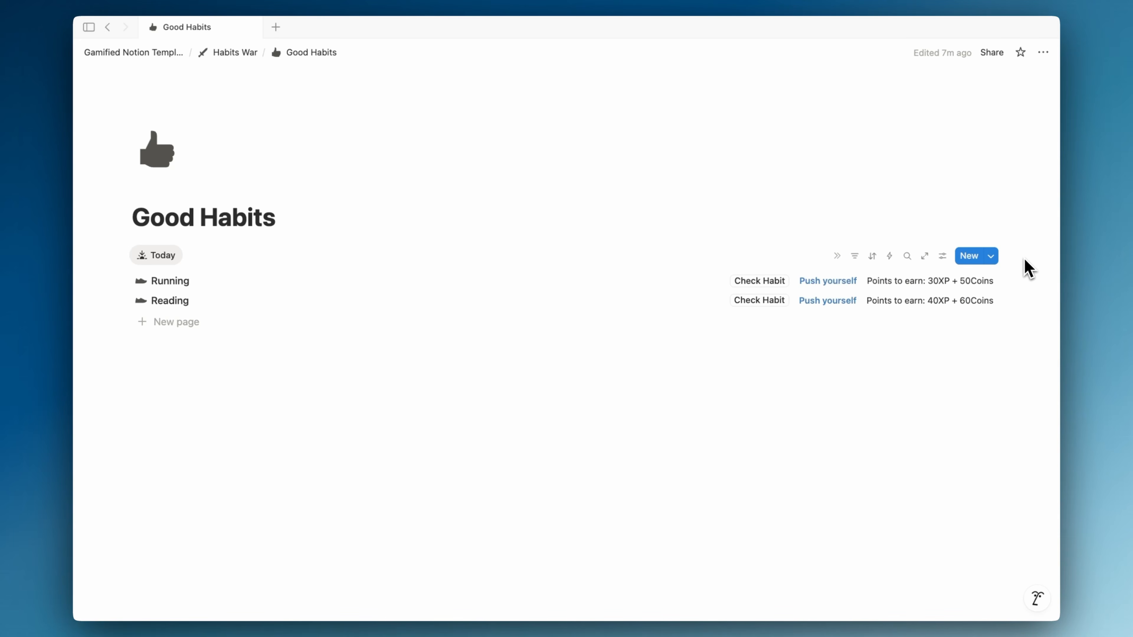
left_click(767, 282)
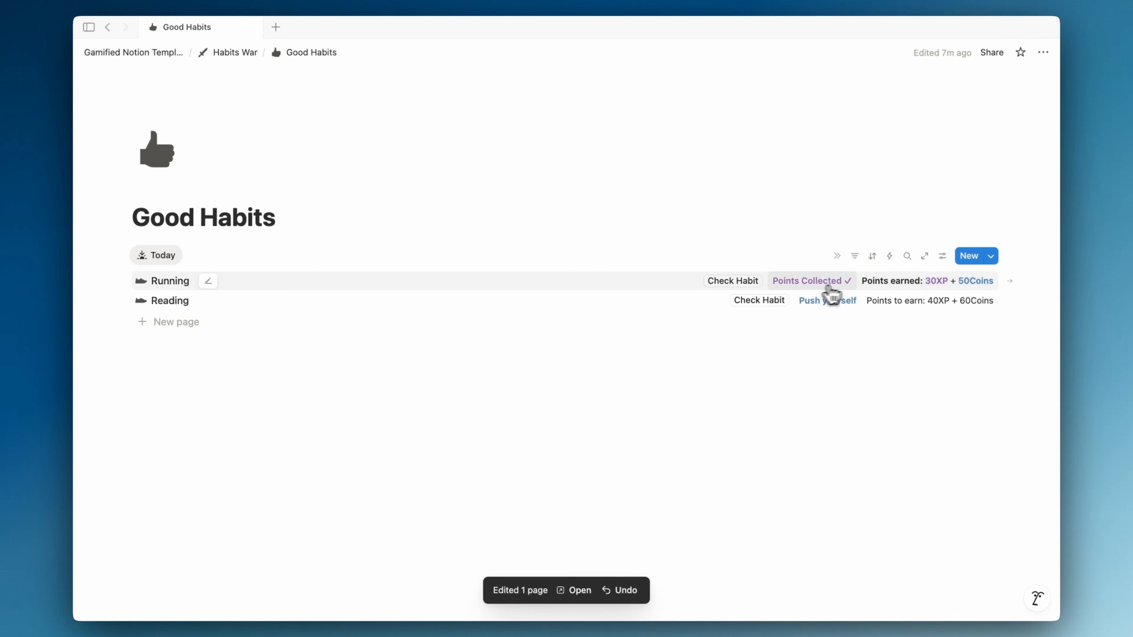
- Add a two-way relation property to the Gamified Character database from the Running habit template
left_click(990, 256)
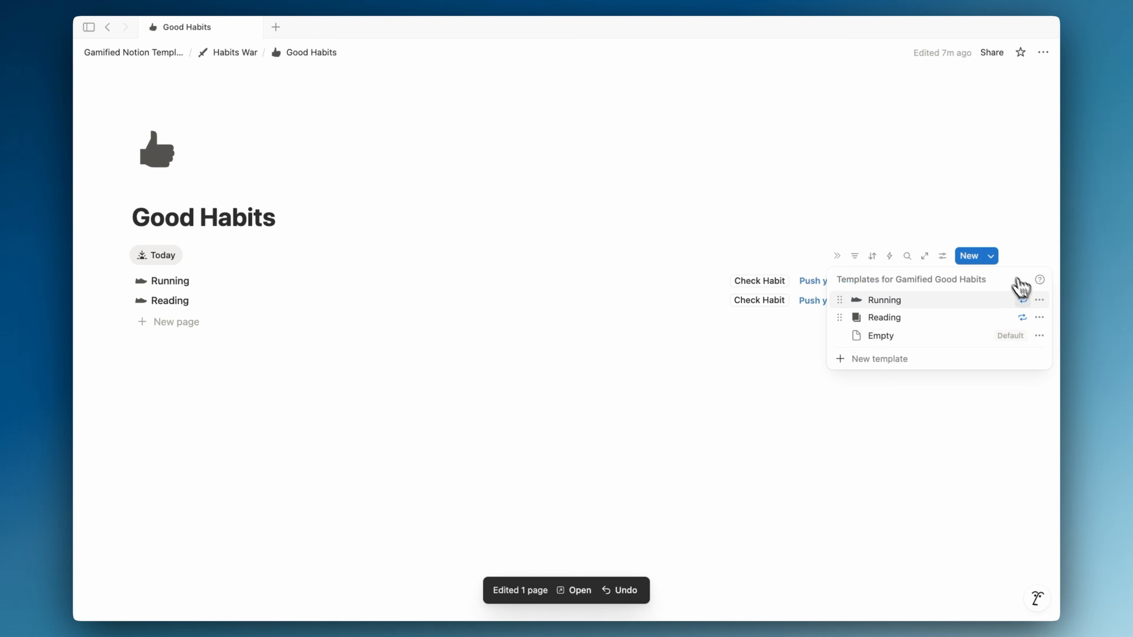
left_click(1040, 306)
left_click(971, 336)
scroll(503, 394, "down", 1)
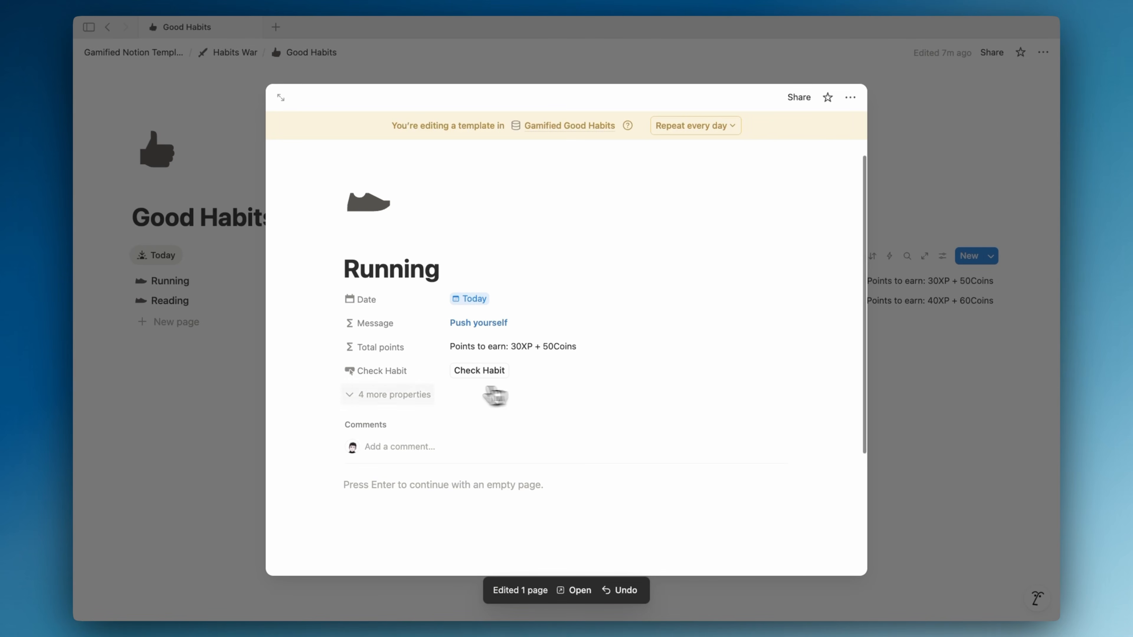
left_click(395, 394)
scroll(397, 397, "down", 3)
left_click(418, 317)
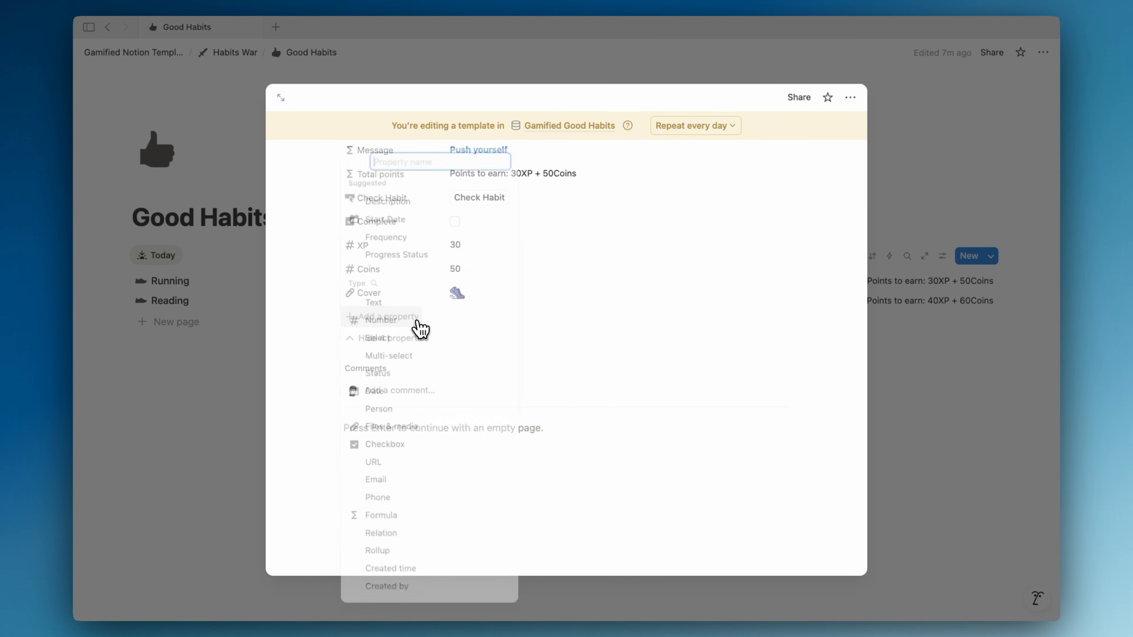
left_click(400, 541)
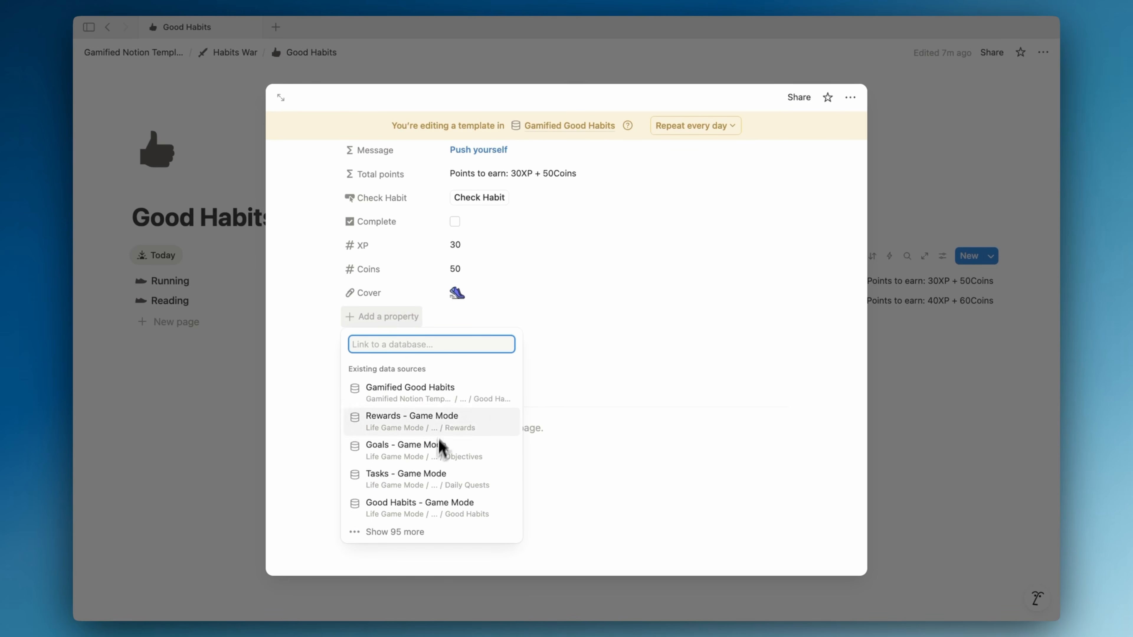
type("gamified character")
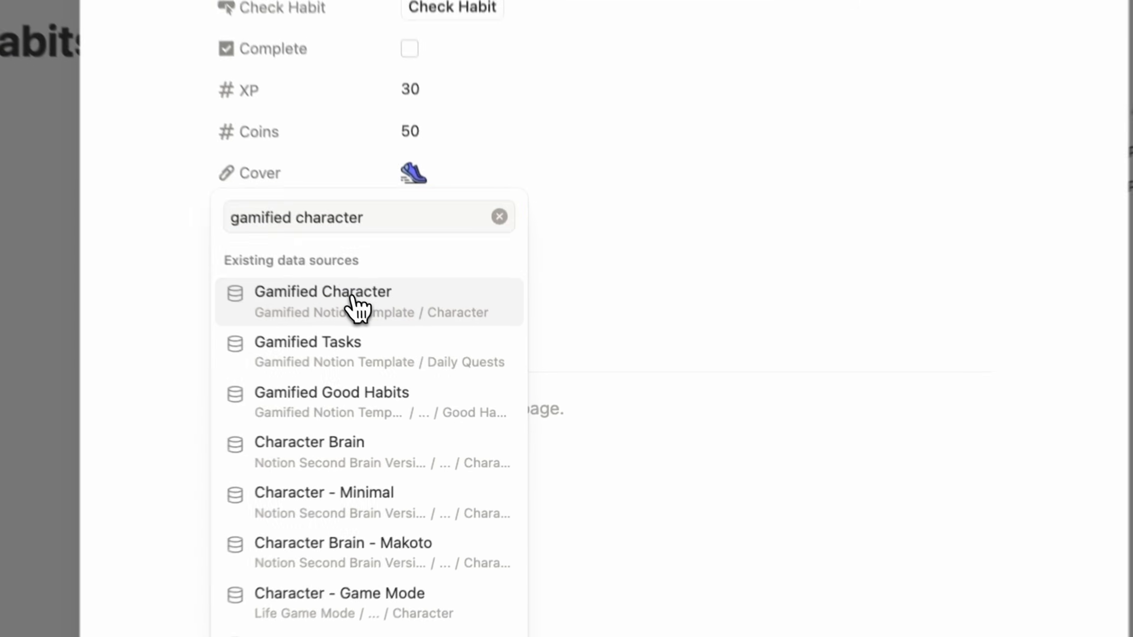
left_click(357, 308)
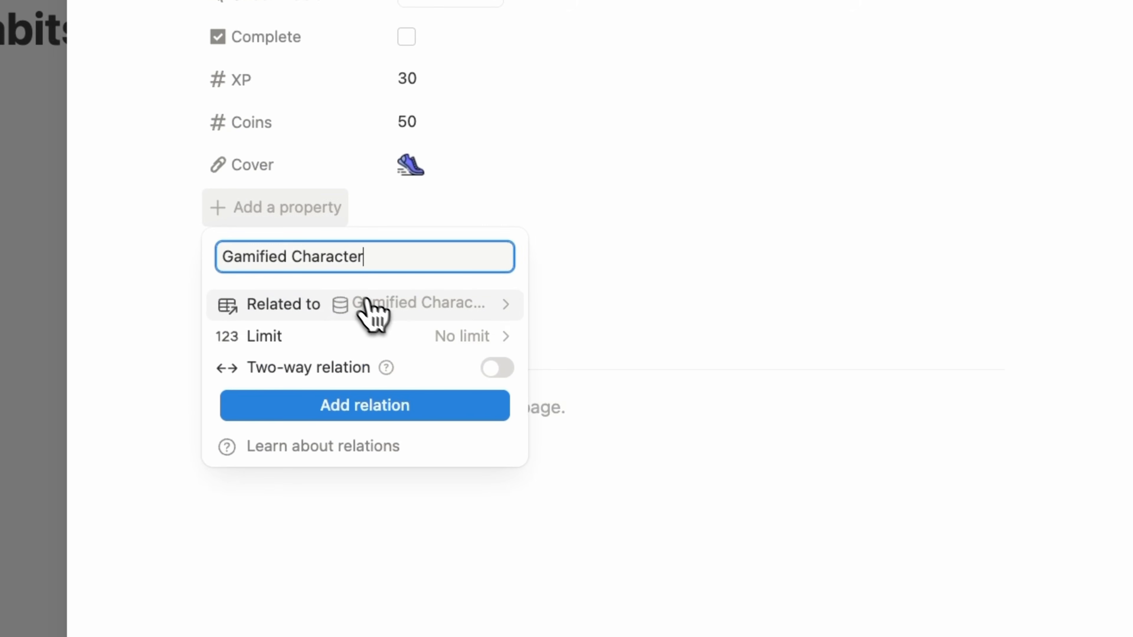
left_click(370, 371)
left_click(341, 490)
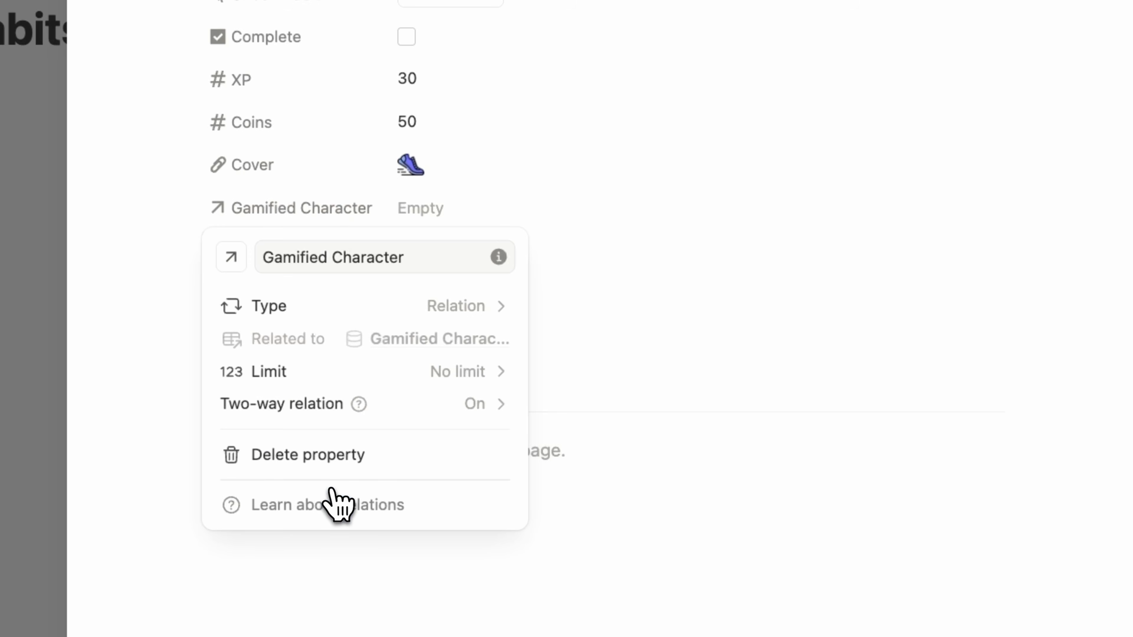
- Link the existing character page in the Running template's Gamified Character relation, hide that property and close the template
left_click(468, 210)
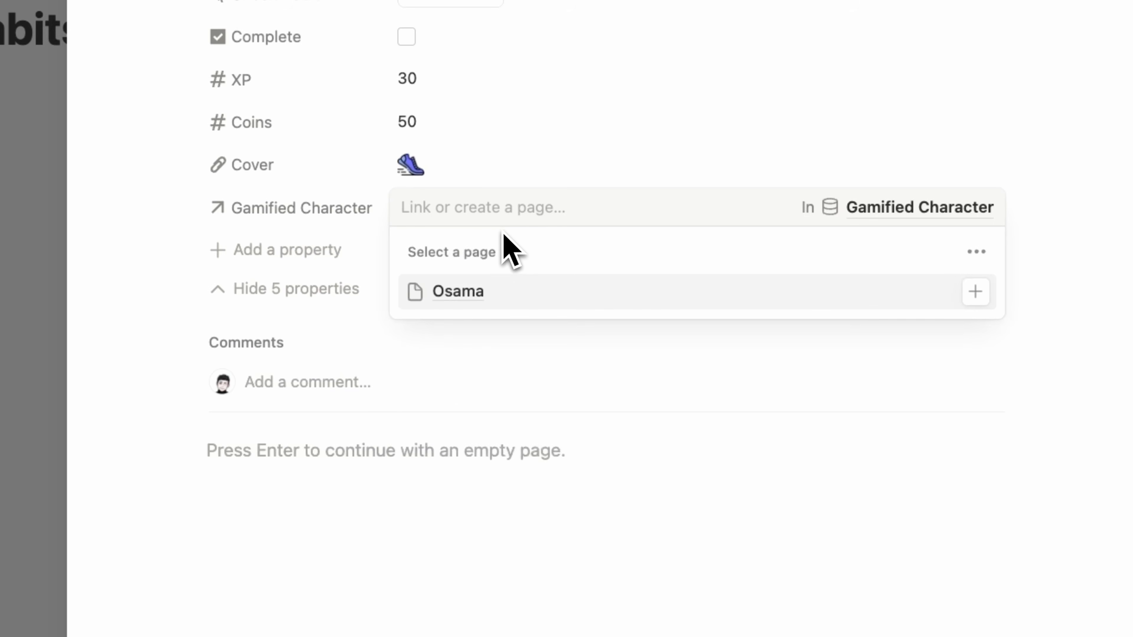
left_click(493, 291)
key("Escape")
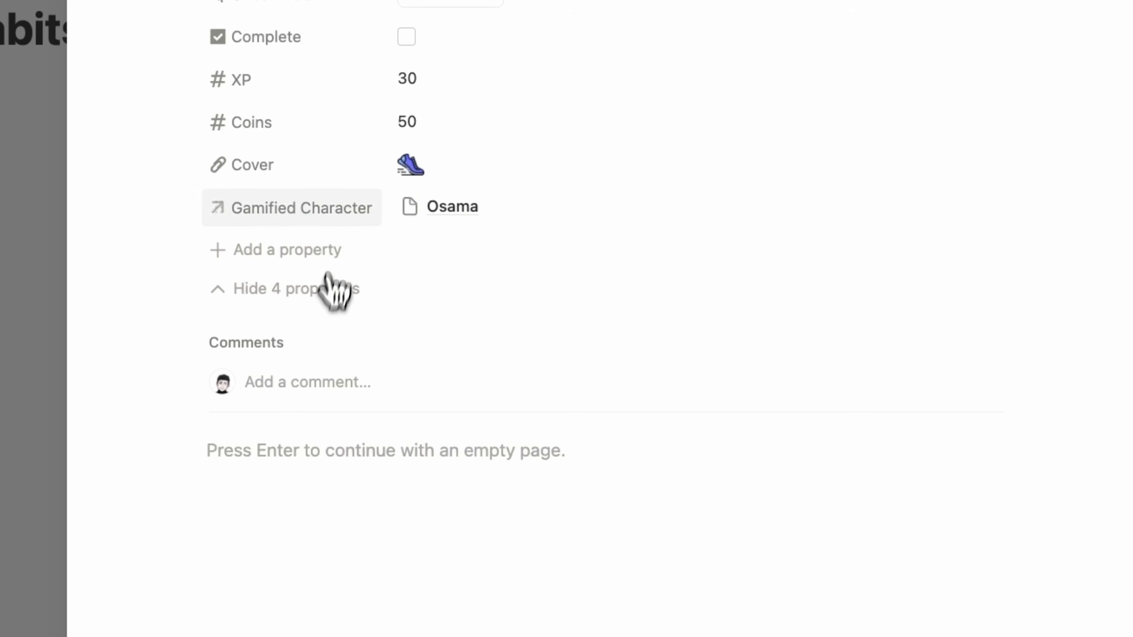
left_click(329, 210)
mouse_move(368, 354)
left_click(495, 386)
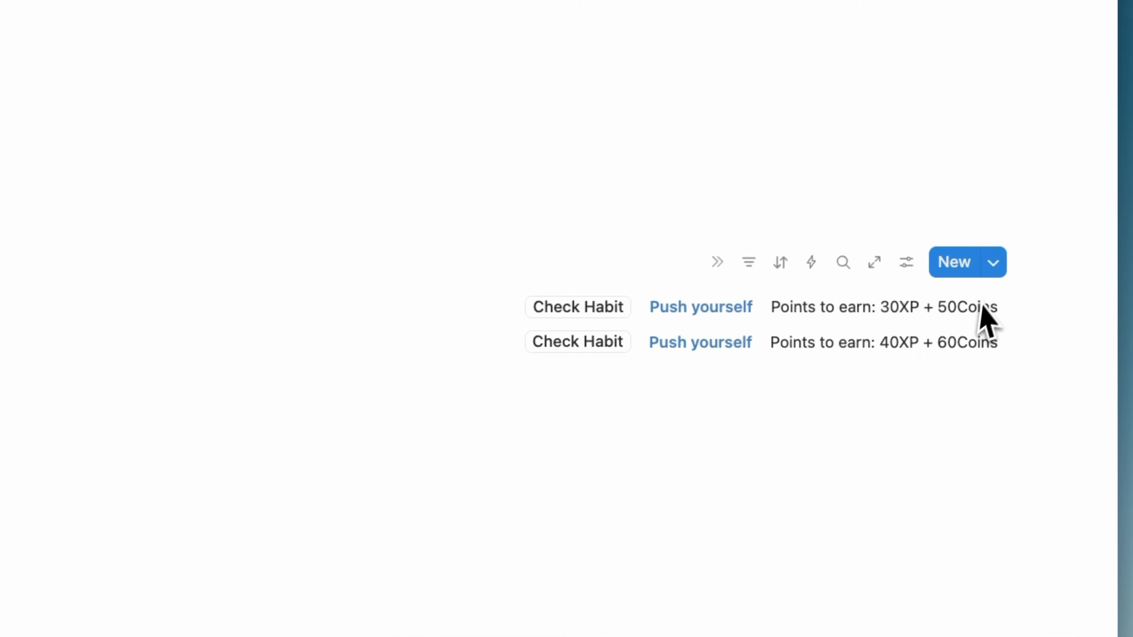
- Link the existing character page in the Reading template's Gamified Character relation and close the template
left_click(993, 262)
left_click(1080, 371)
left_click(870, 444)
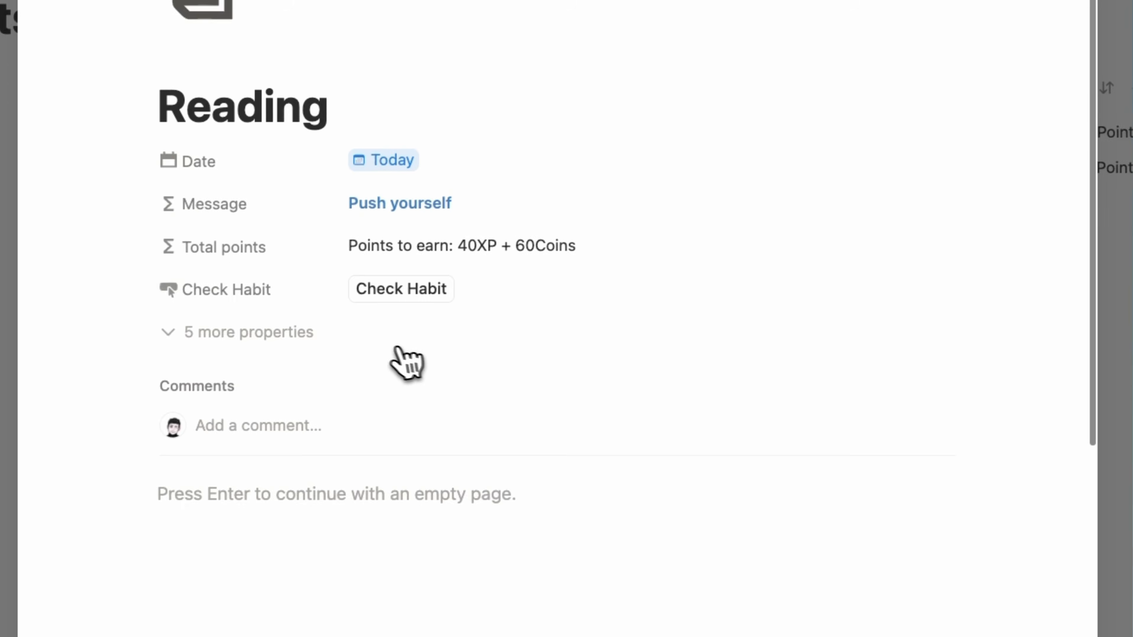
left_click(299, 332)
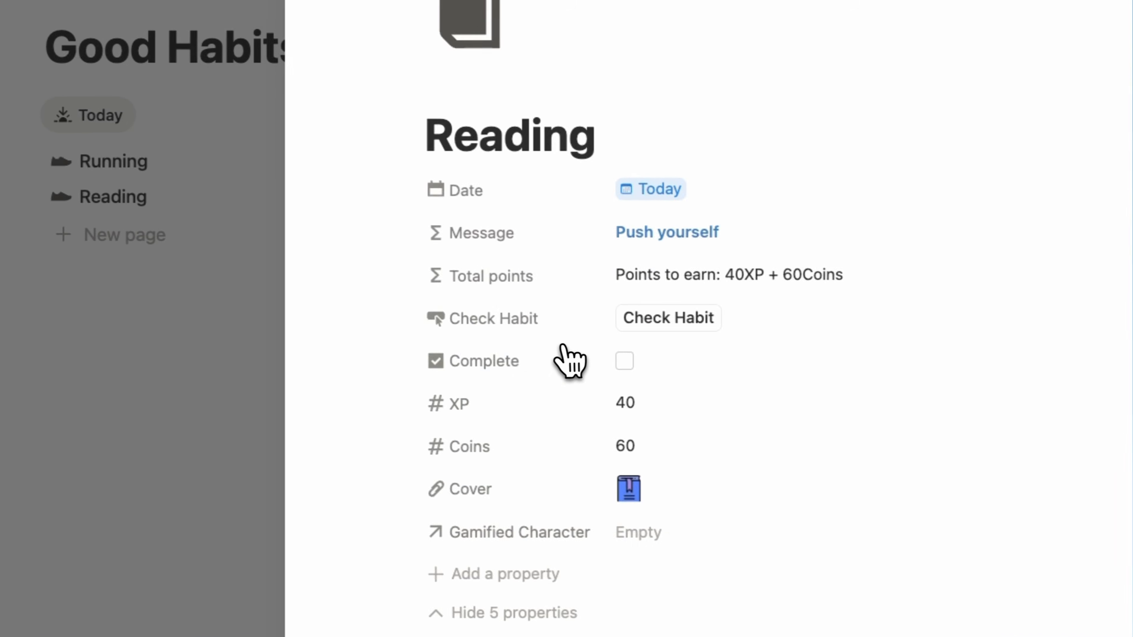
scroll(381, 339, "down", 5)
left_click(713, 294)
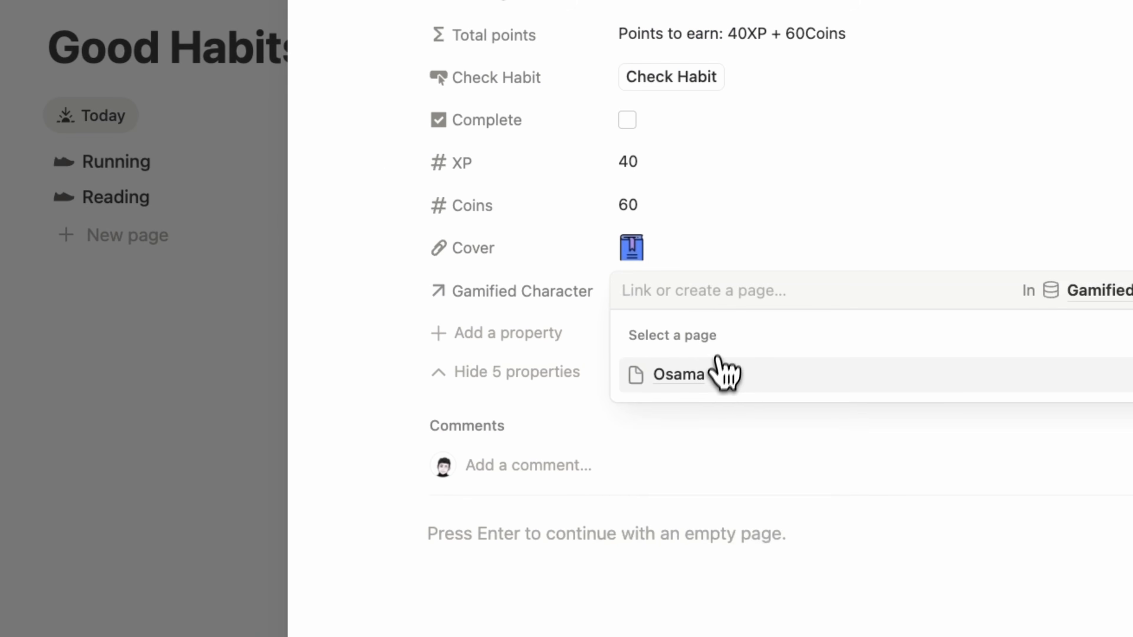
left_click(718, 373)
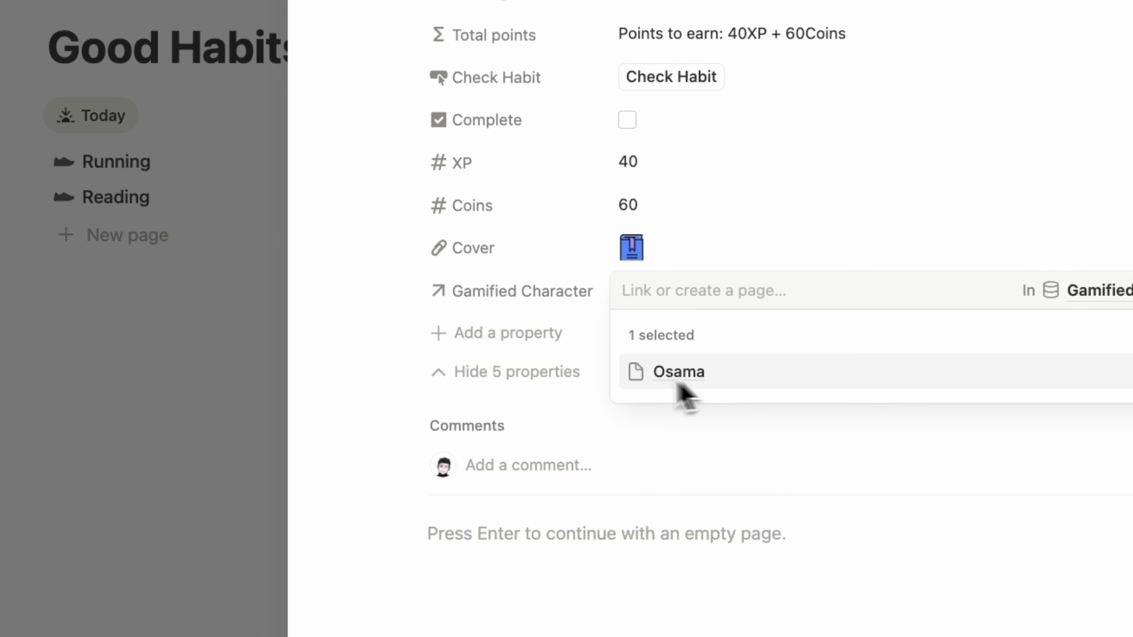
left_click(557, 375)
left_click(553, 374)
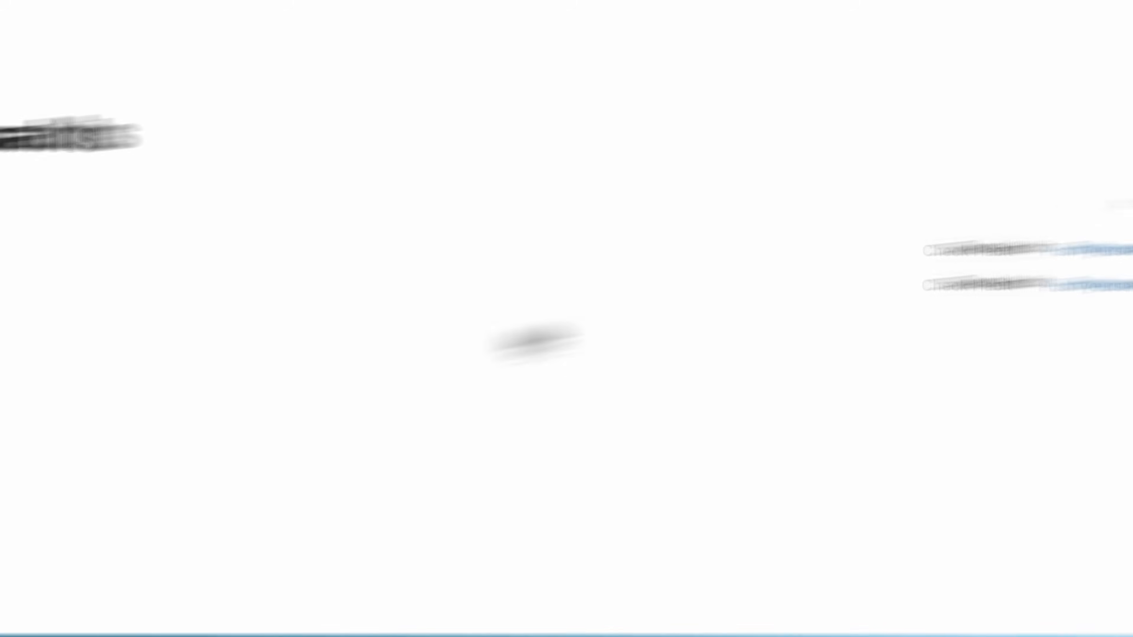
- Delete the two habit pages from the Today list and add a new one using the Reading template
left_click_drag(1038, 318, 972, 278)
key("BackSpace")
left_click(910, 279)
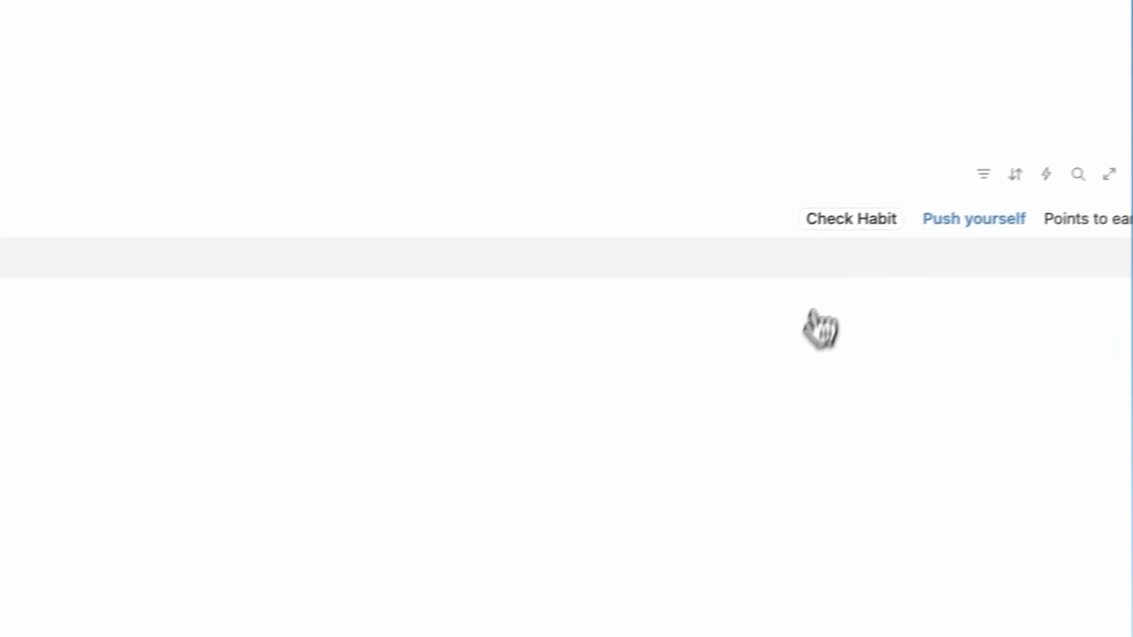
left_click(247, 267)
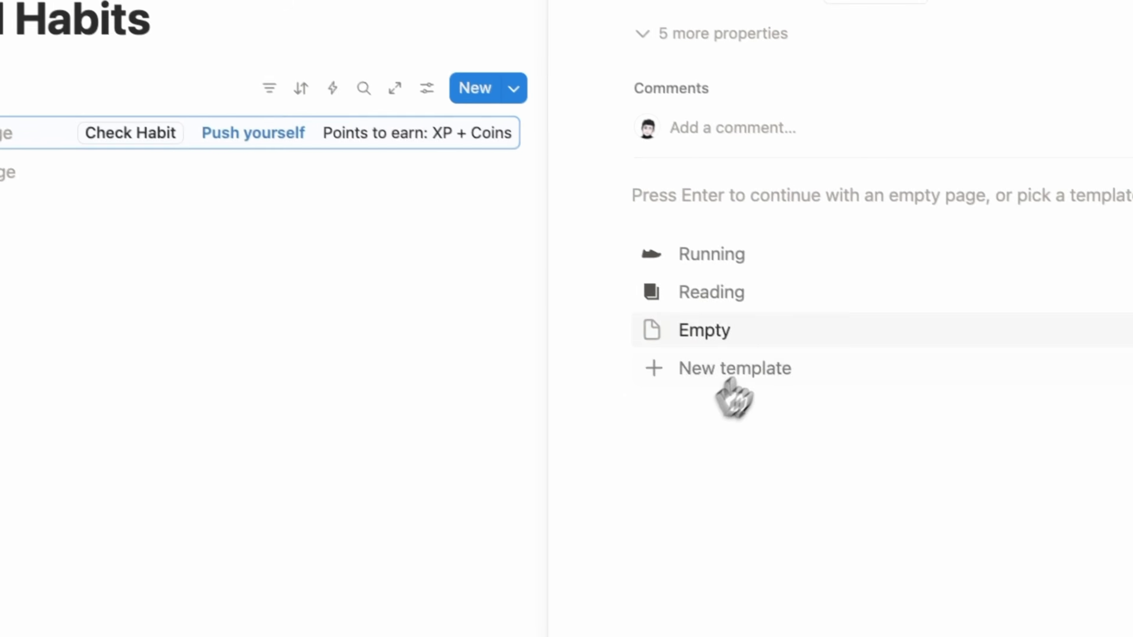
left_click(776, 293)
- Add another habit page to the Today list, apply the Running template to it and close the page
left_click(275, 285)
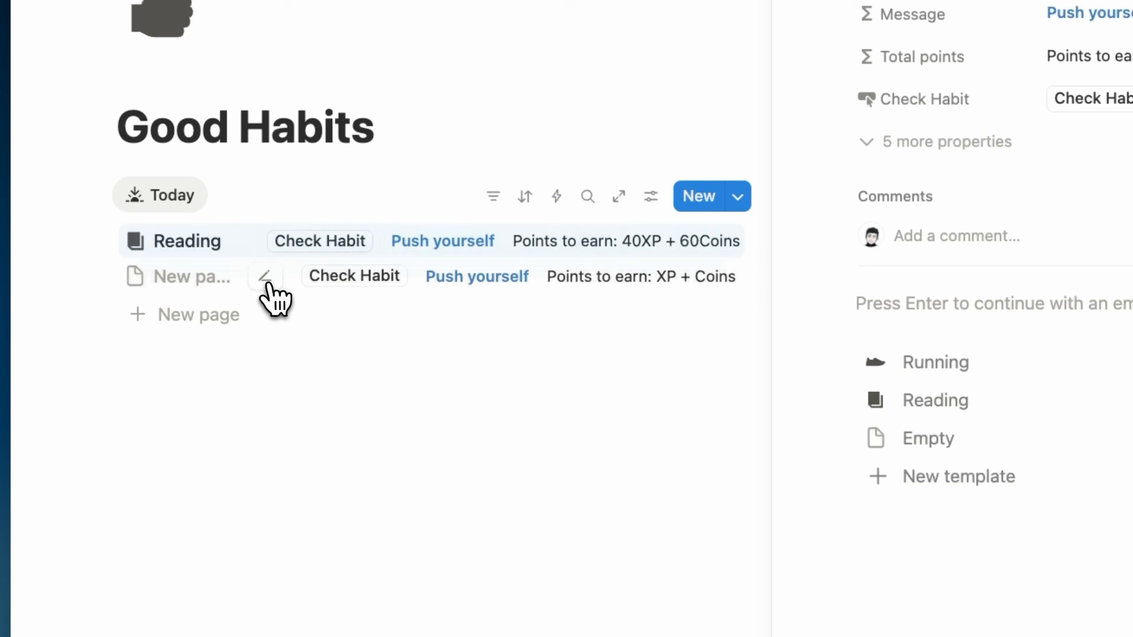
left_click(267, 278)
left_click(662, 449)
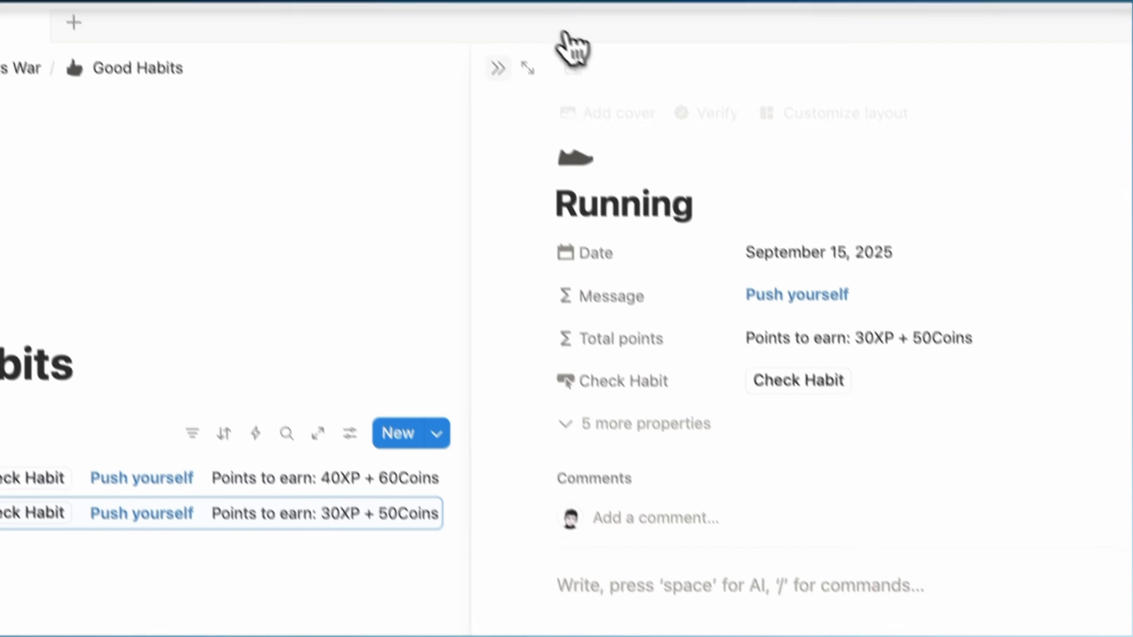
left_click(504, 84)
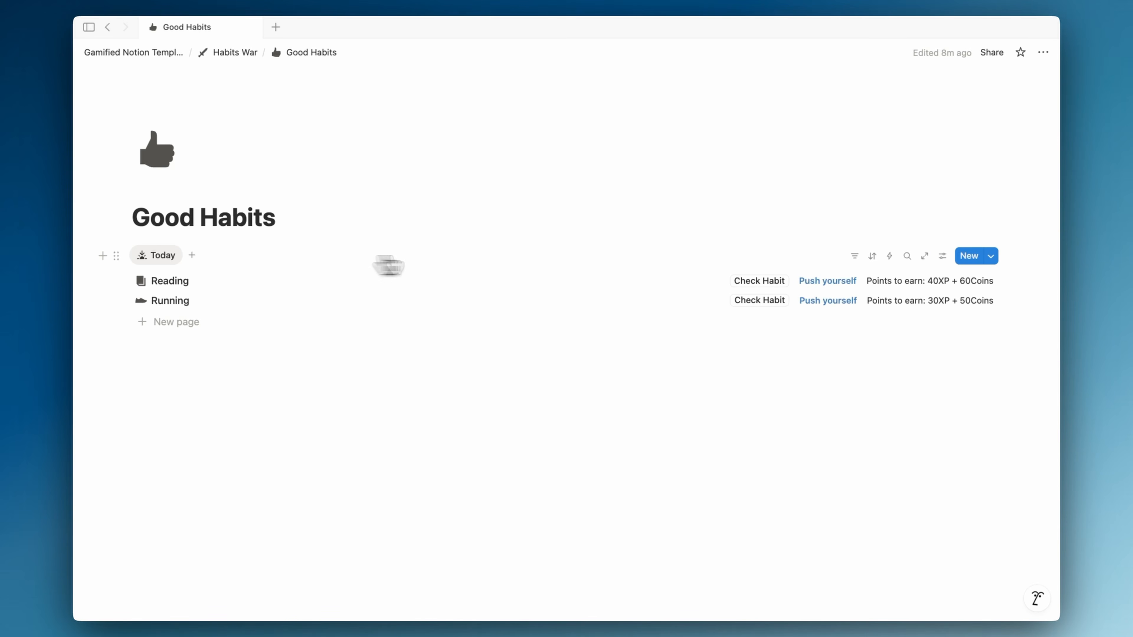
- Duplicate the Today view of the Good Habits database
left_click(942, 257)
left_click(426, 262)
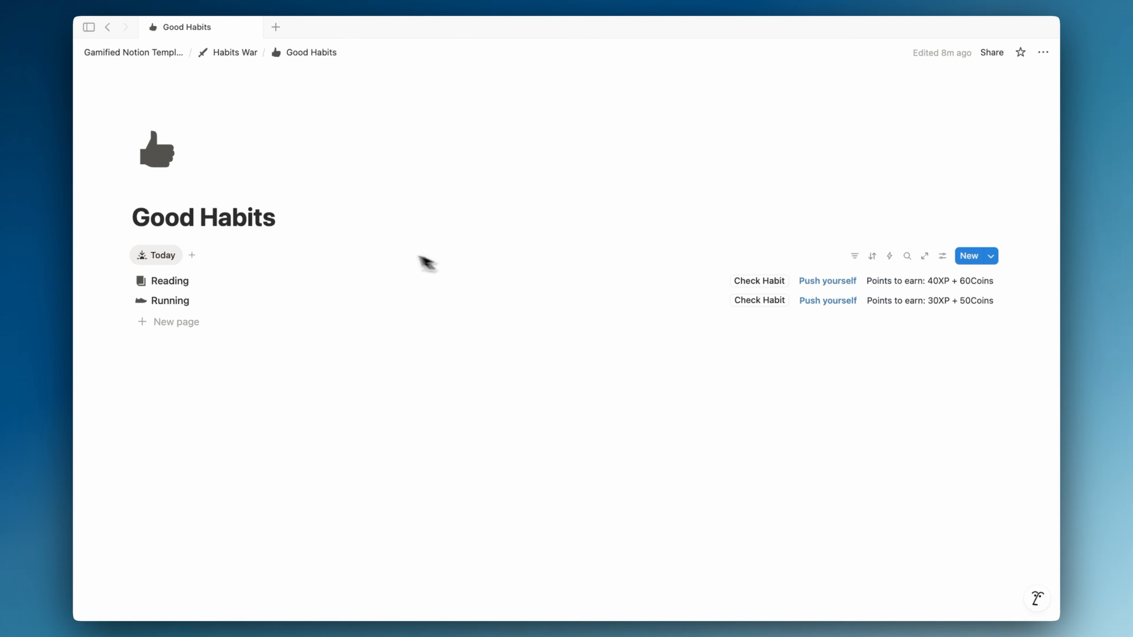
left_click(184, 261)
left_click(182, 397)
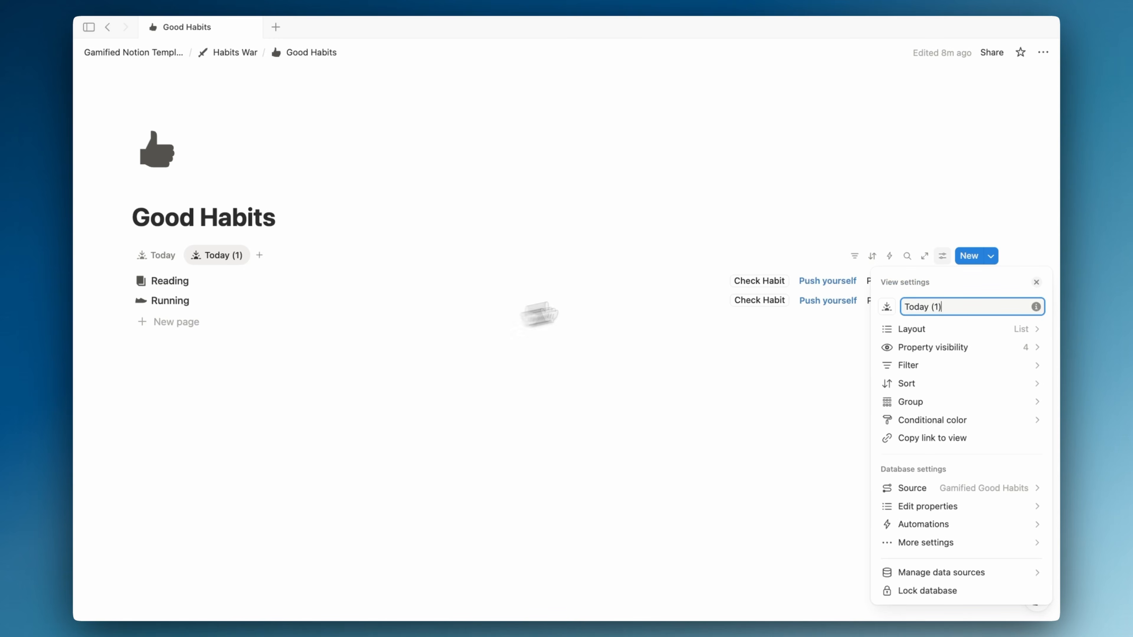
- Switch the duplicated Today view to the Gallery layout with Cover as card preview and Fit image enabled
left_click(977, 332)
left_click(940, 360)
left_click(979, 417)
left_click(941, 483)
left_click(981, 447)
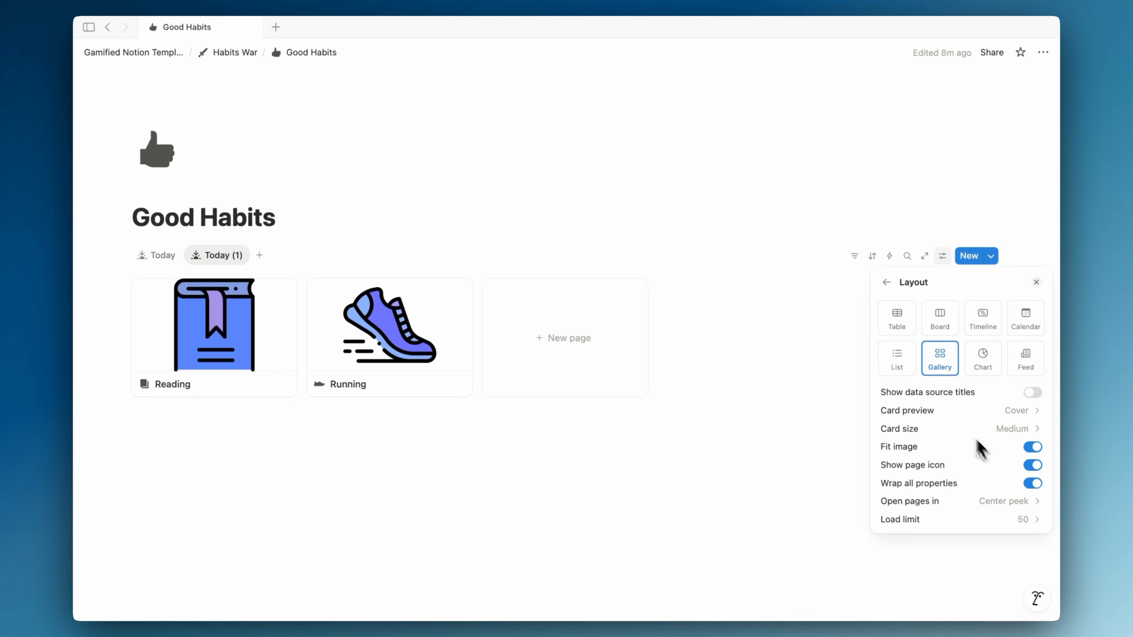
- Show Message, Total points and Check Habit on the gallery cards, with Check Habit placed last
left_click(889, 284)
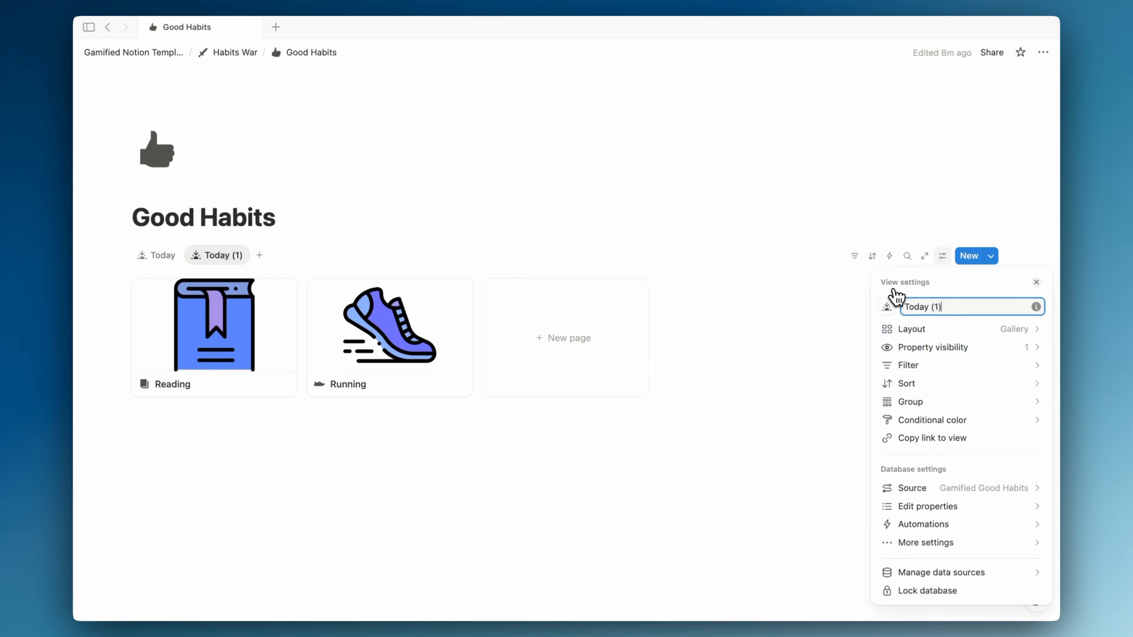
left_click(977, 347)
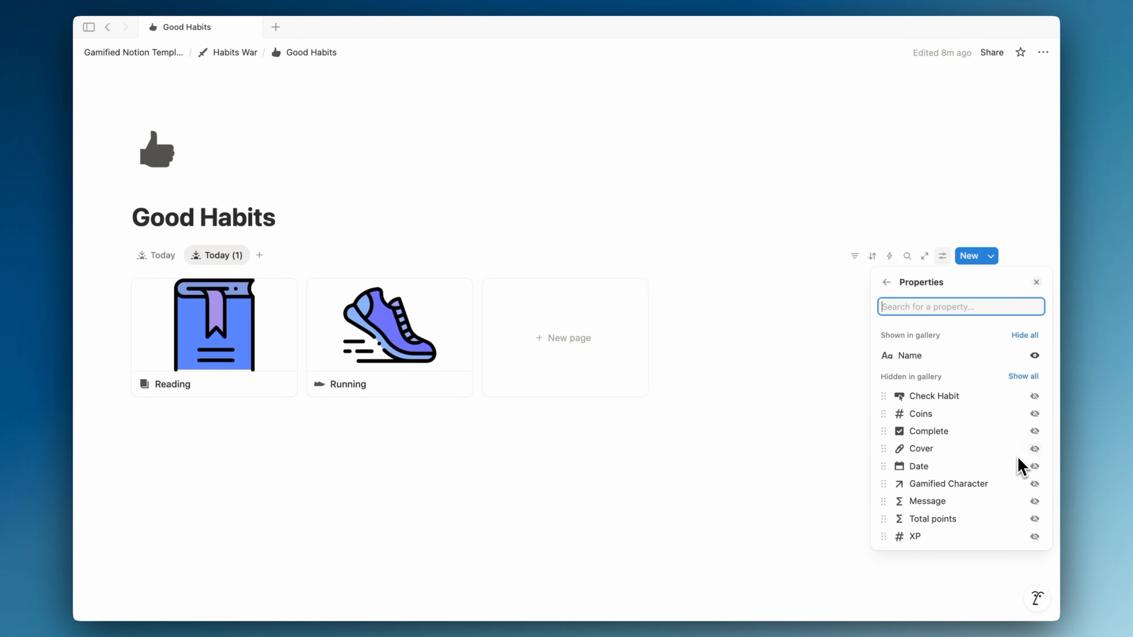
left_click(1034, 397)
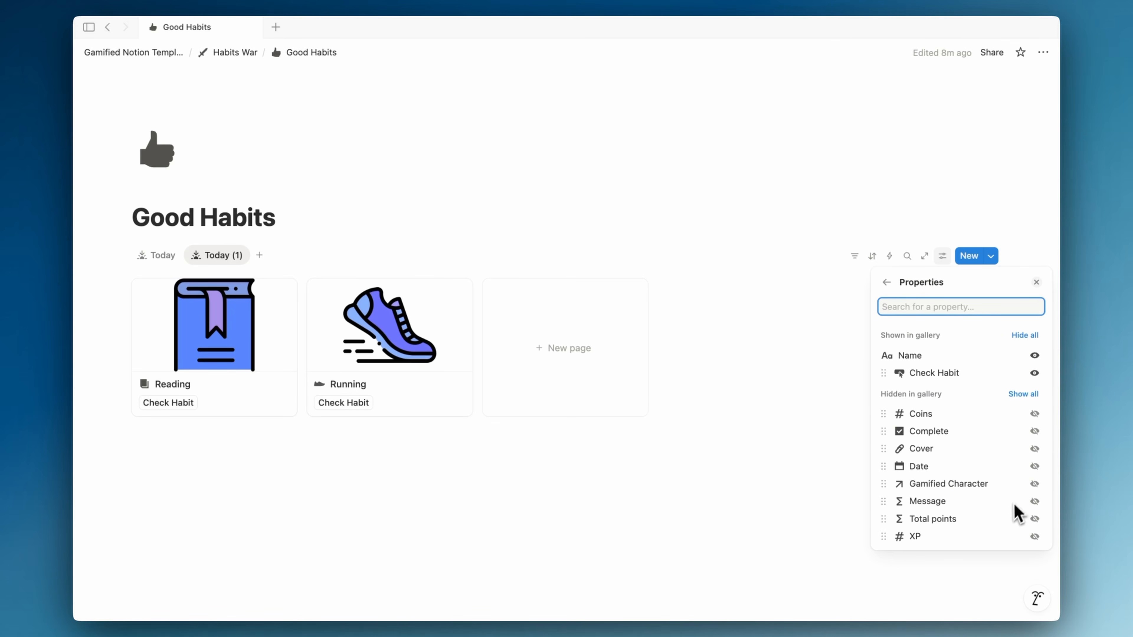
left_click(1034, 501)
left_click(1034, 519)
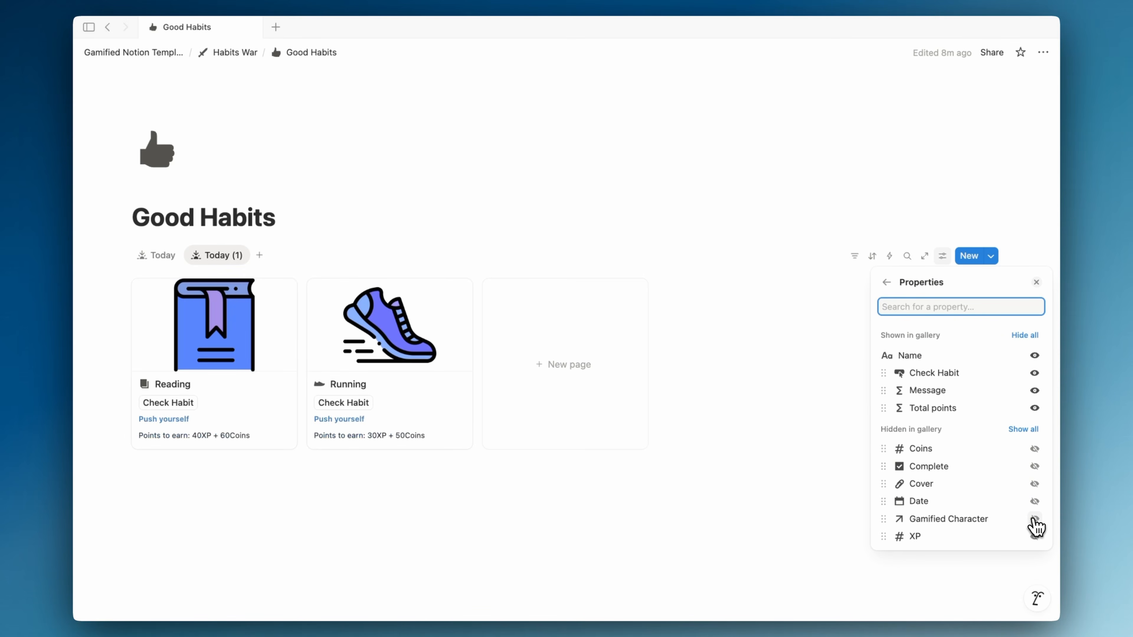
left_click_drag(962, 390, 956, 410)
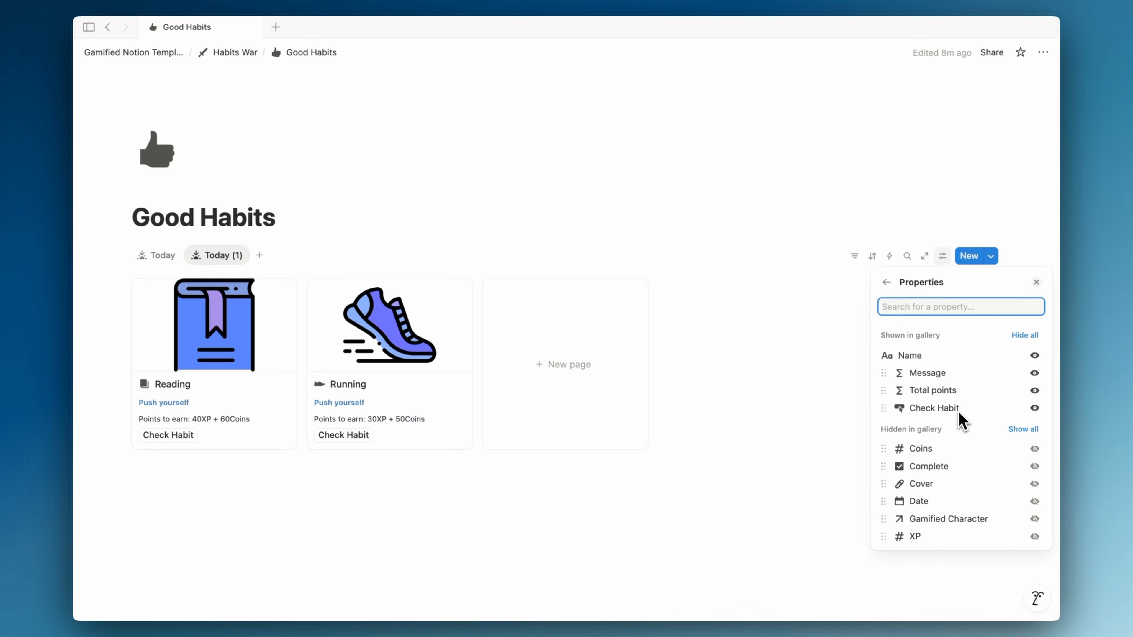
- Rename the duplicated Today gallery view as Good Habits Gallery
left_click(798, 454)
left_click(230, 259)
left_click(230, 292)
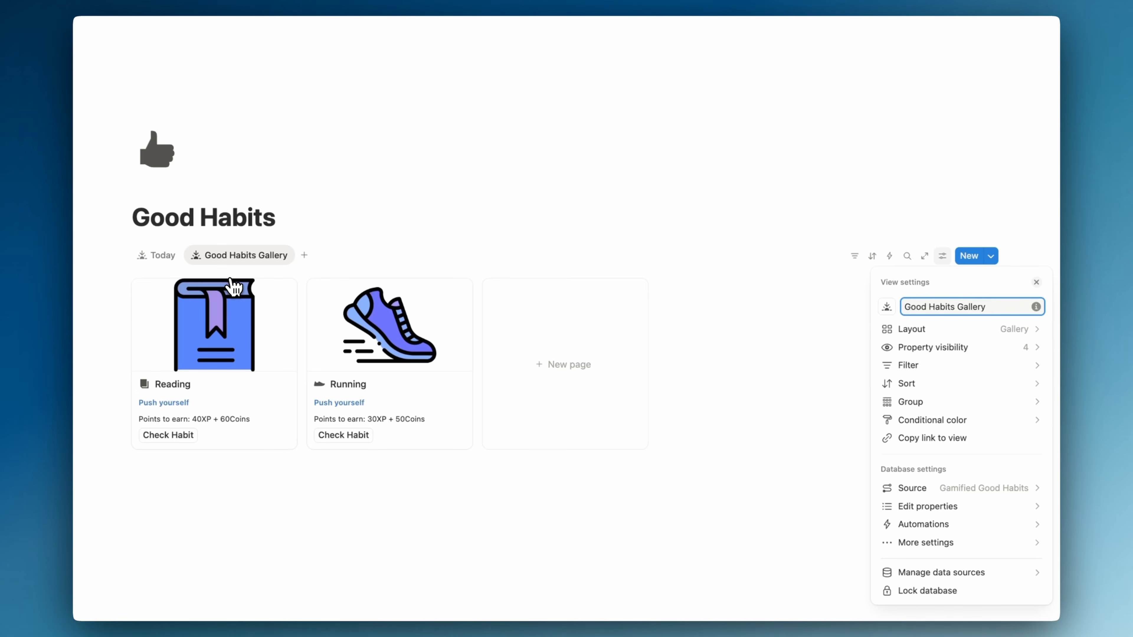
key("Escape")
- Add a Calendar view to the Good Habits database, show it by week and name it This week
left_click(169, 256)
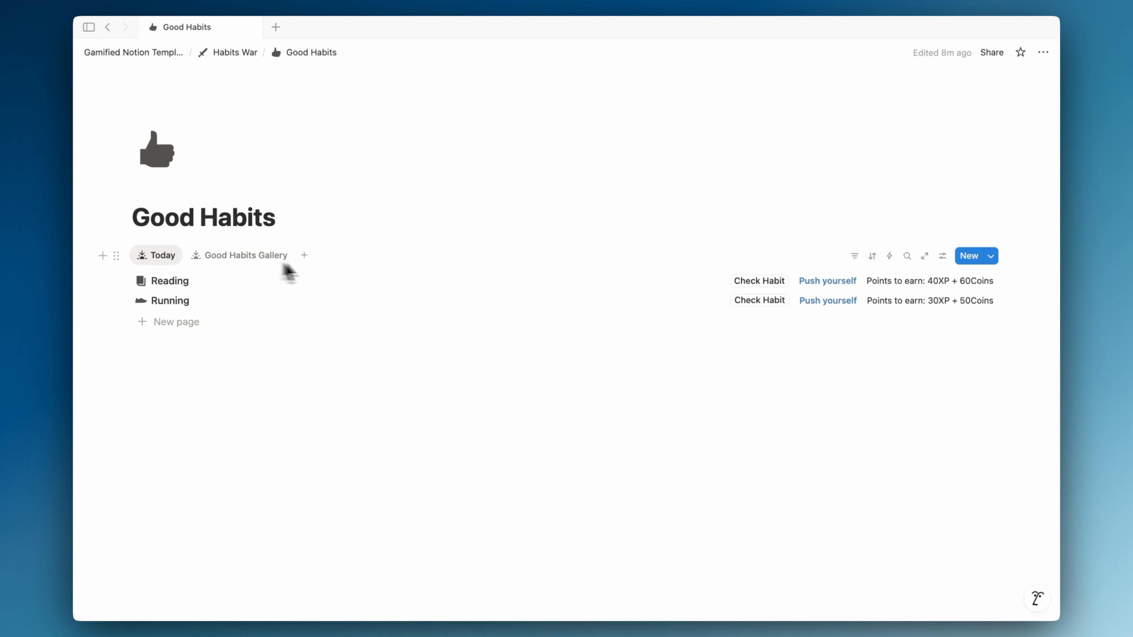
left_click(306, 259)
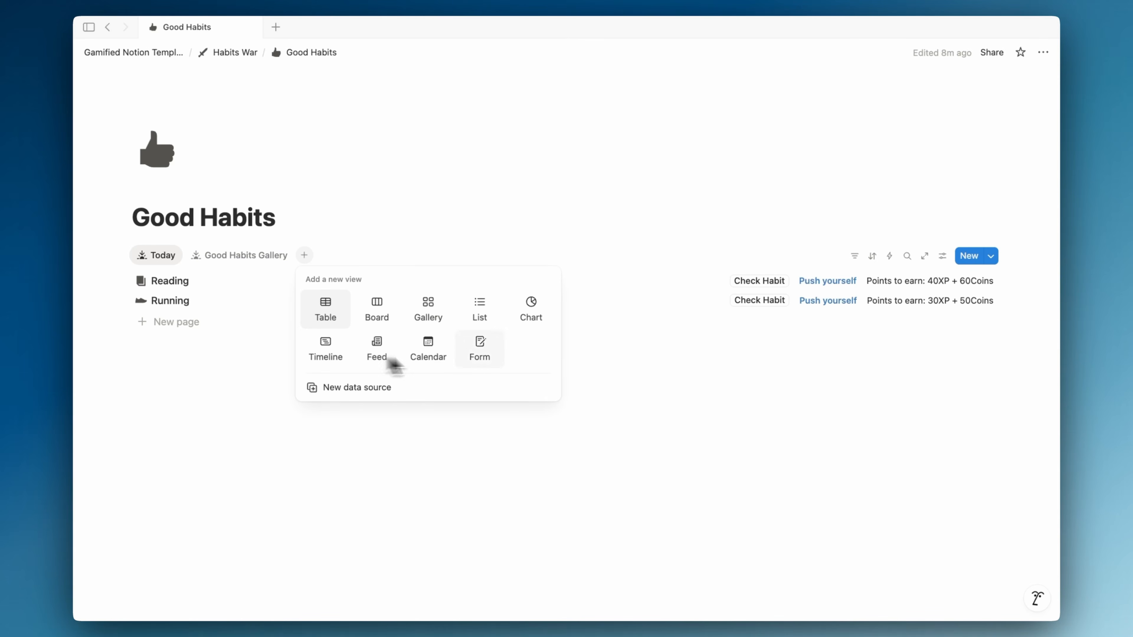
left_click(441, 363)
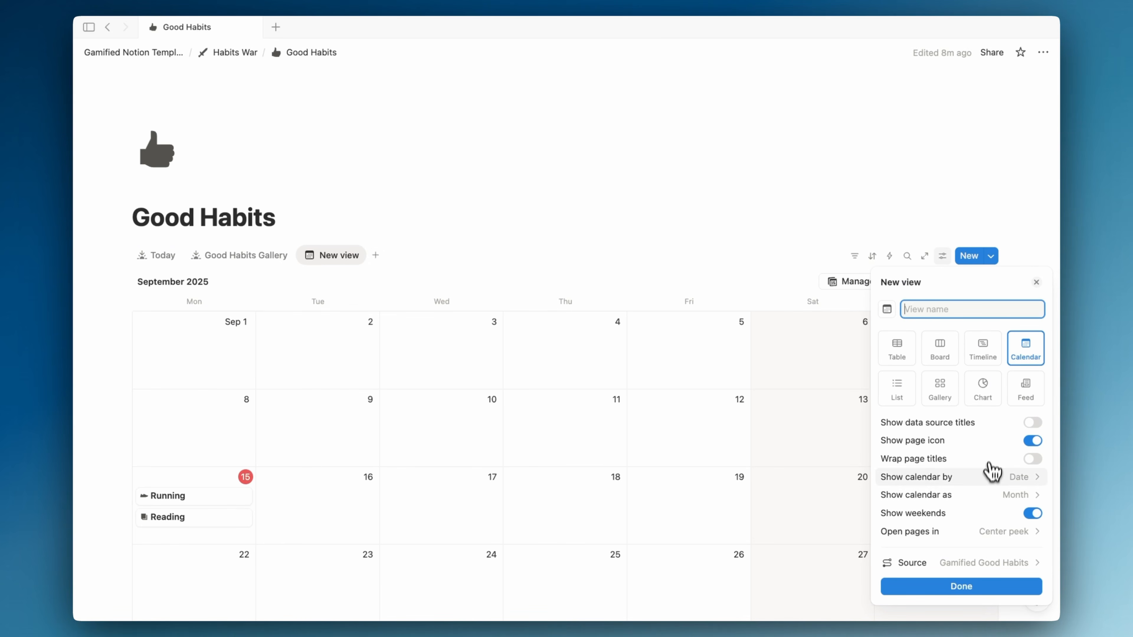
left_click(981, 495)
left_click(917, 531)
left_click(926, 312)
type("This week")
key("Return")
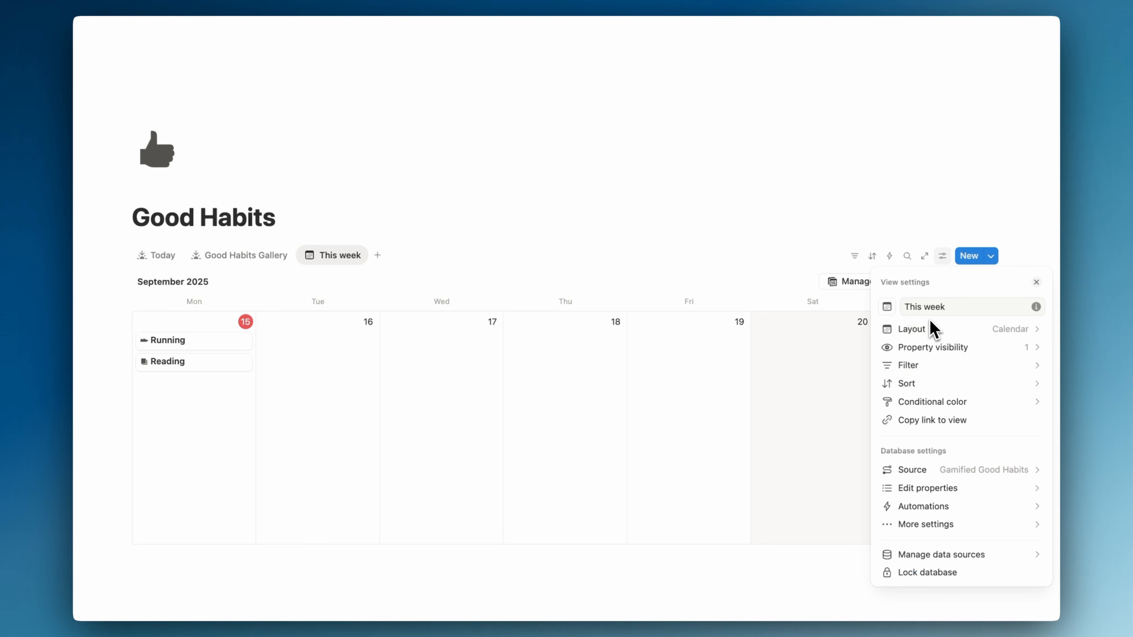
- Show Message, Total points and Check Habit on the This week calendar cards and return to the Today view
left_click(977, 349)
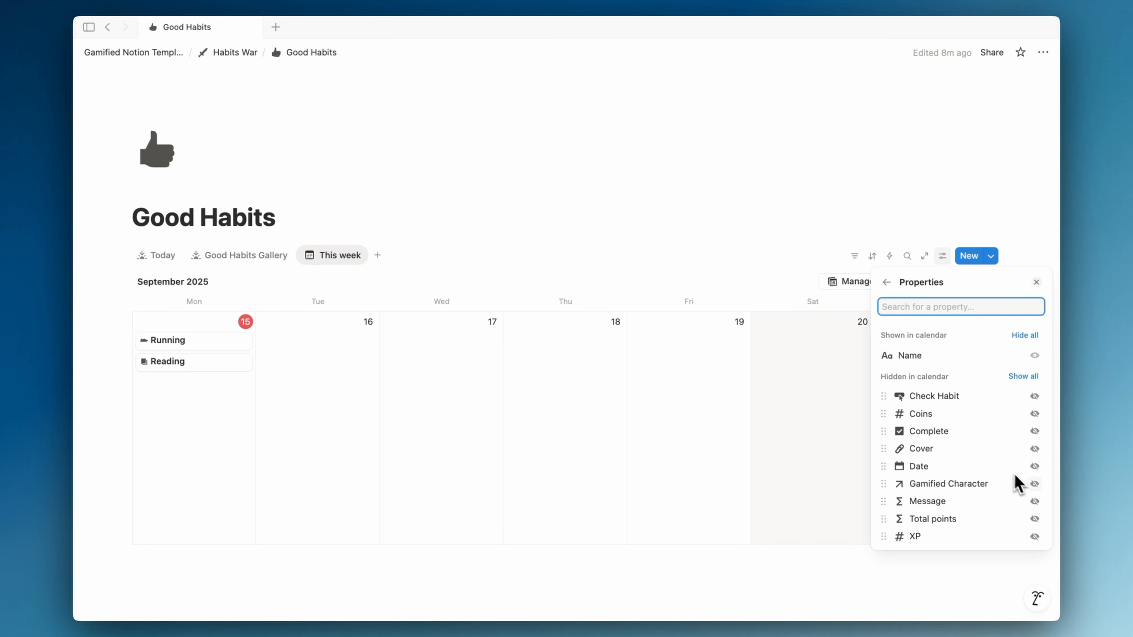
left_click(1035, 502)
left_click(1035, 518)
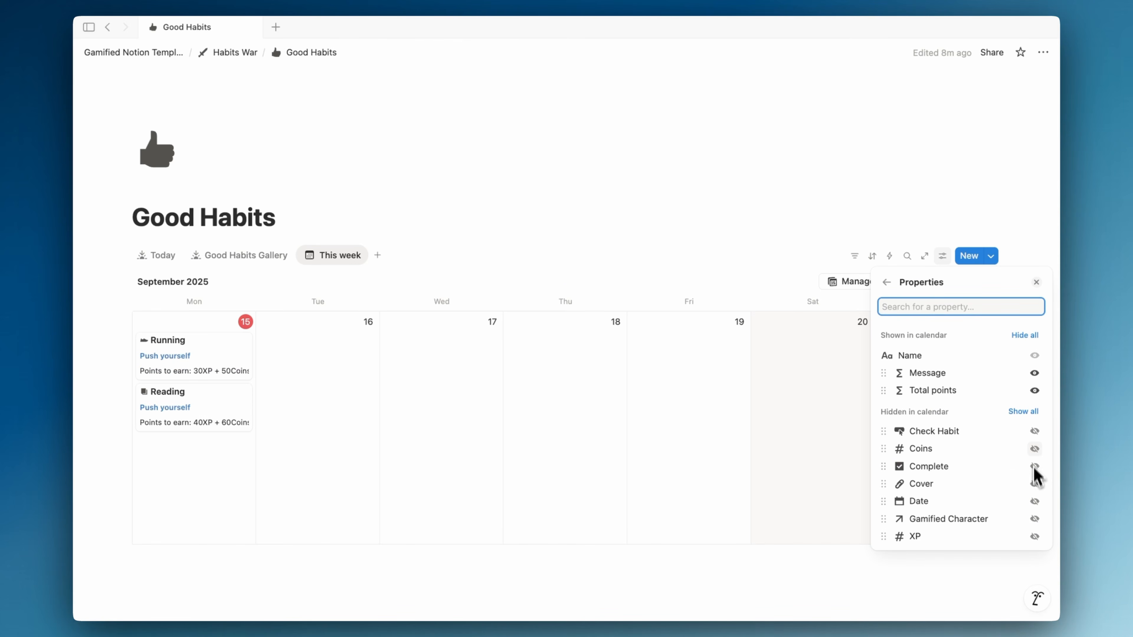
left_click(1035, 431)
left_click(731, 449)
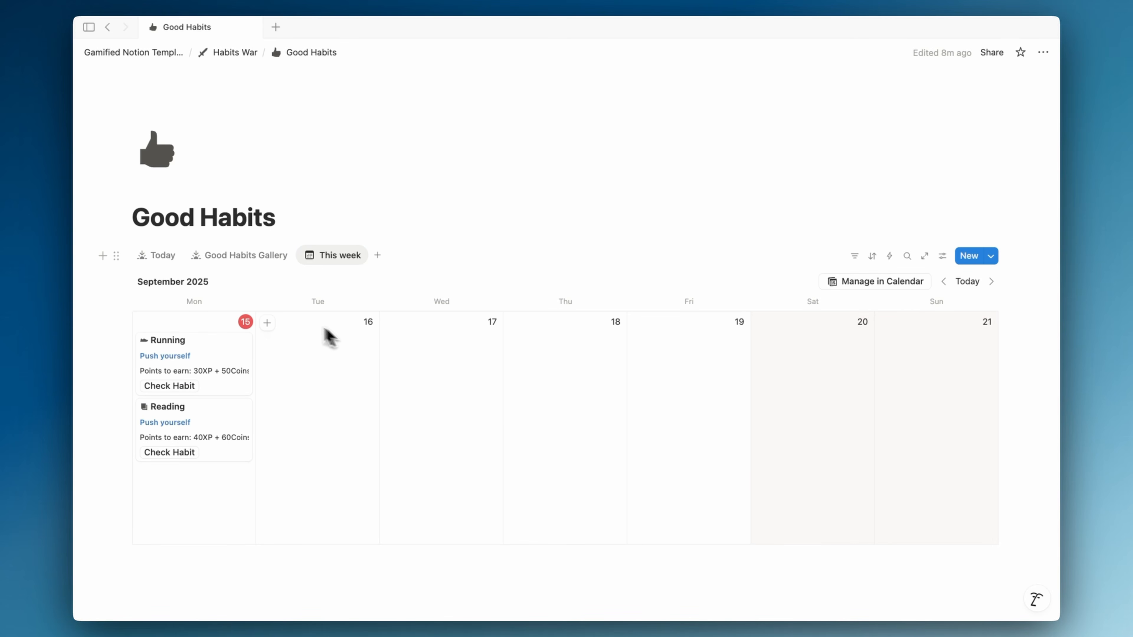
left_click(160, 256)
left_click(310, 217)
key("Return")
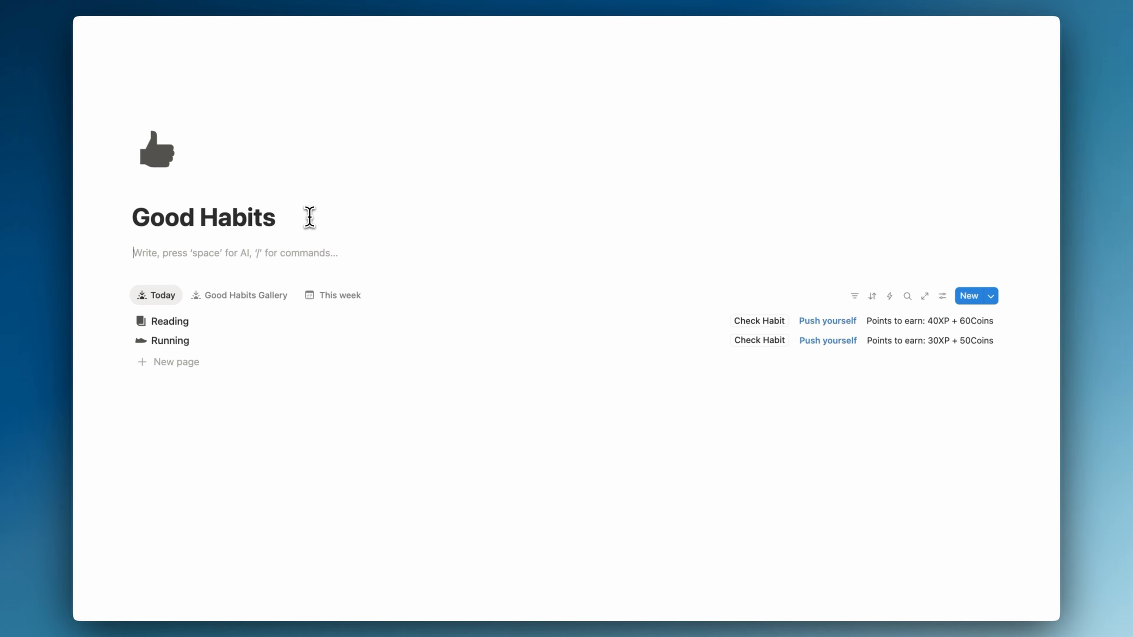
key("BackSpace")
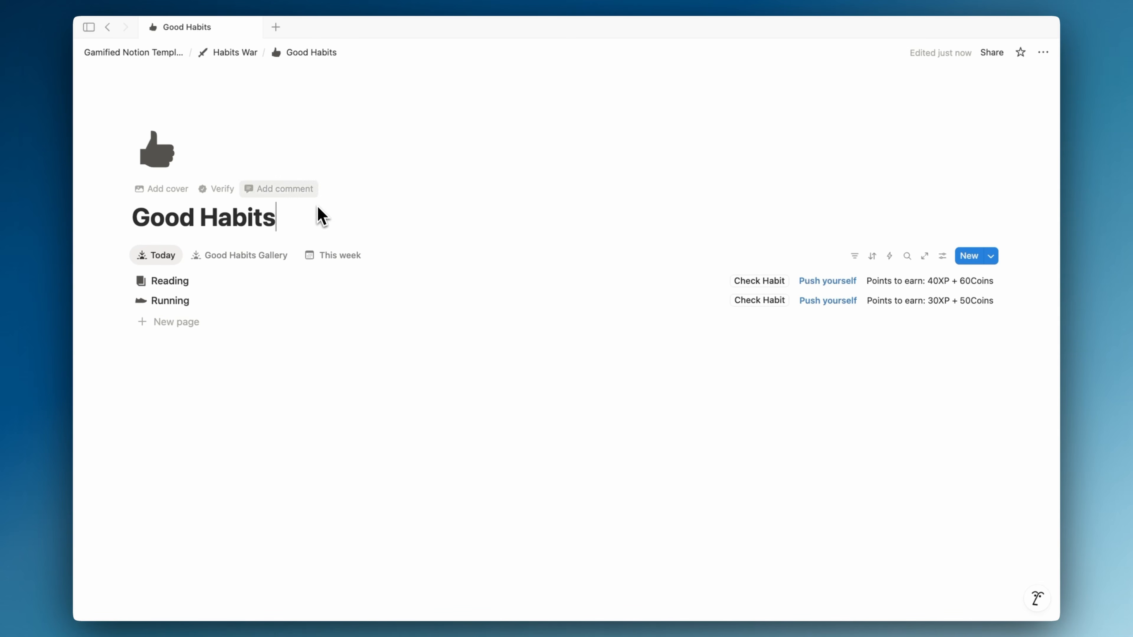
- Duplicate the Good Habits page inside Habits War and open the copy
left_click(236, 52)
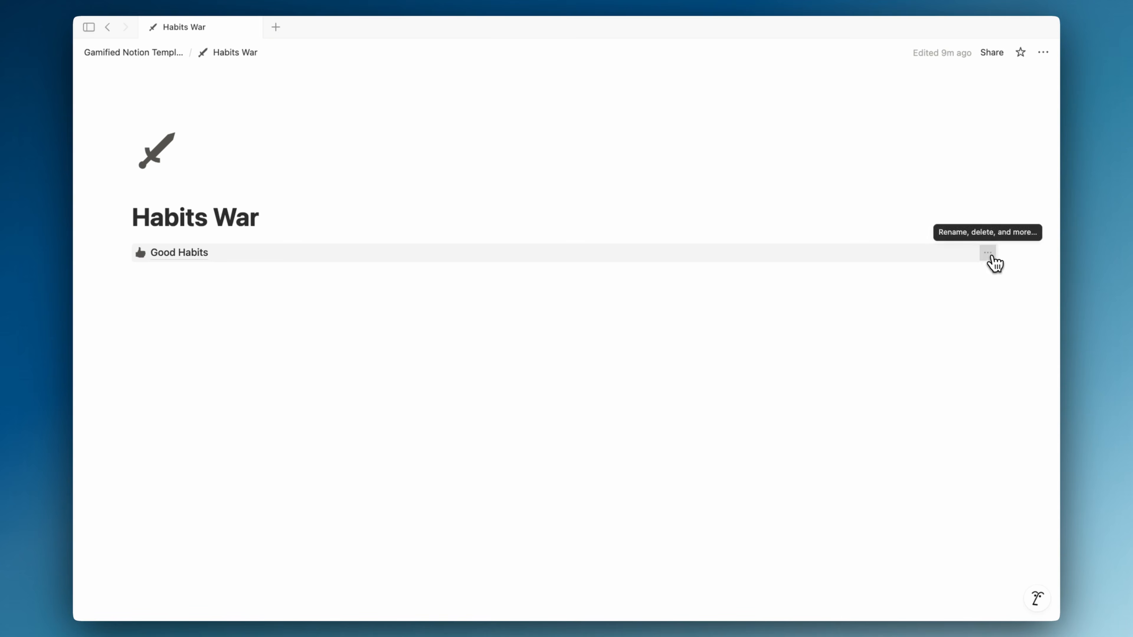
left_click(990, 253)
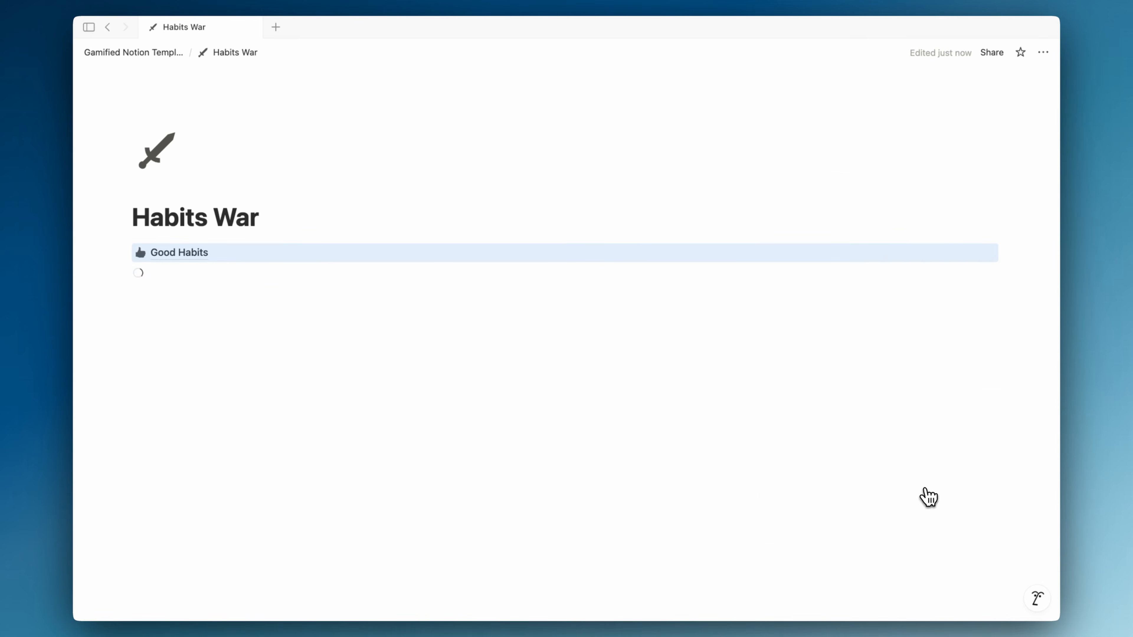
left_click(928, 488)
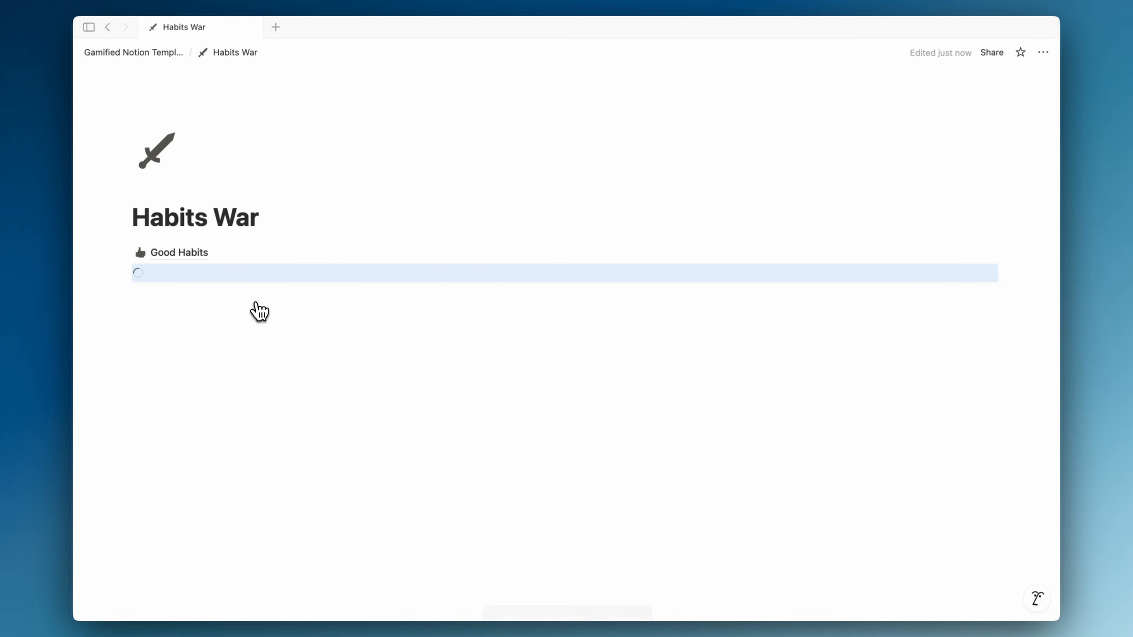
left_click(223, 279)
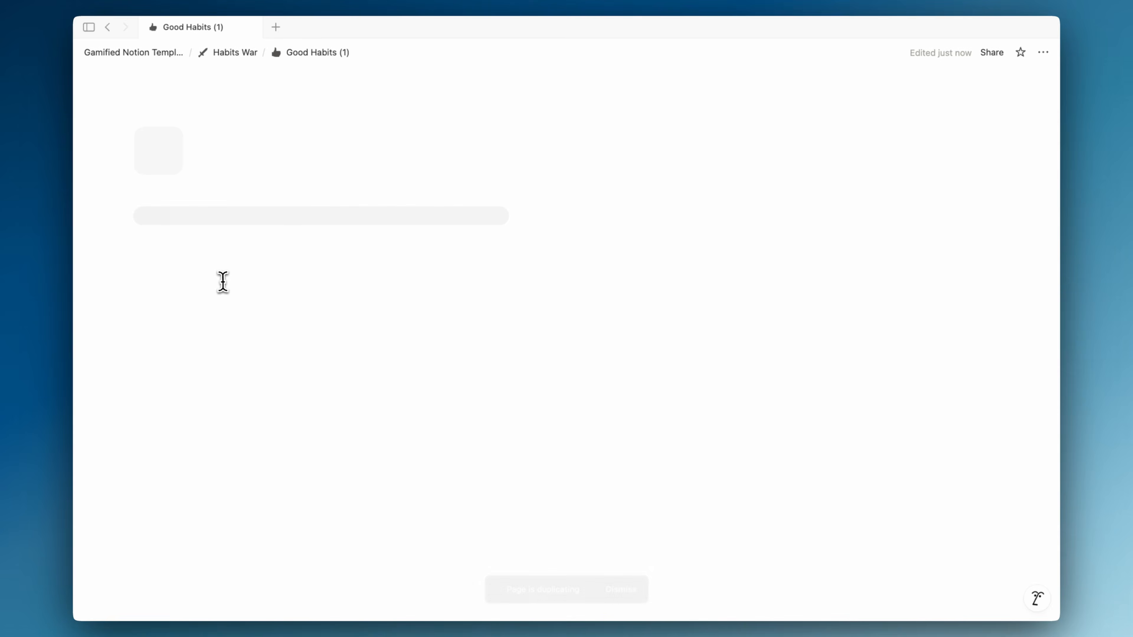
- Rename the copied page as Bad Habits and delete its Reading and Running entries
left_click_drag(315, 217, 278, 222)
key("BackSpace")
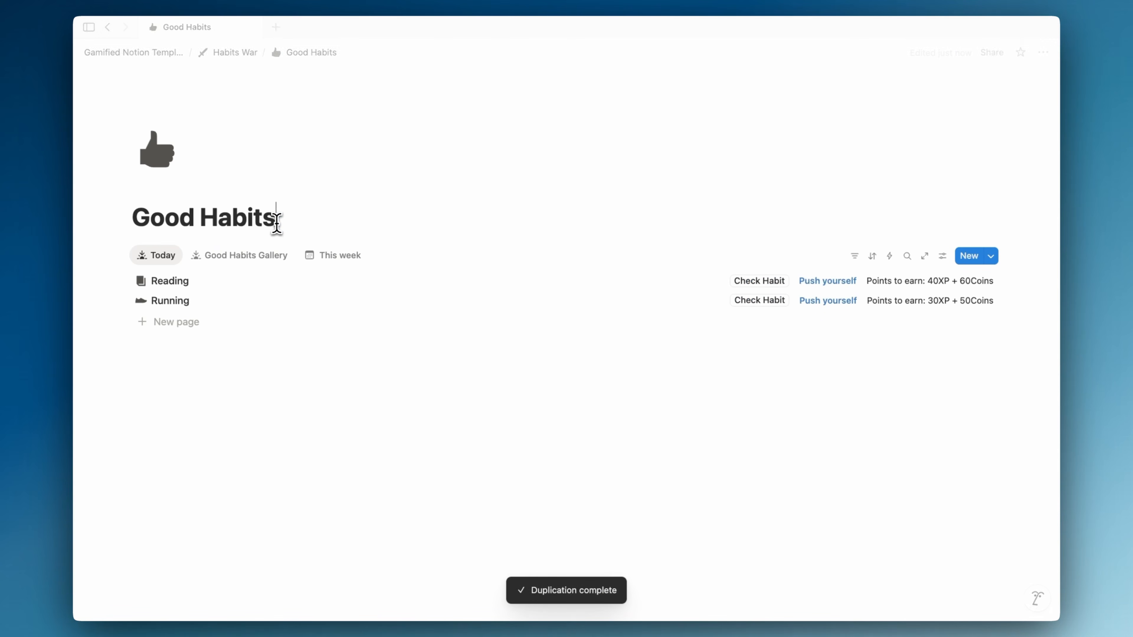
key("BackSpace")
key("BackSpace")
key("BackSpace")
key("BackSpace")
type("Bad")
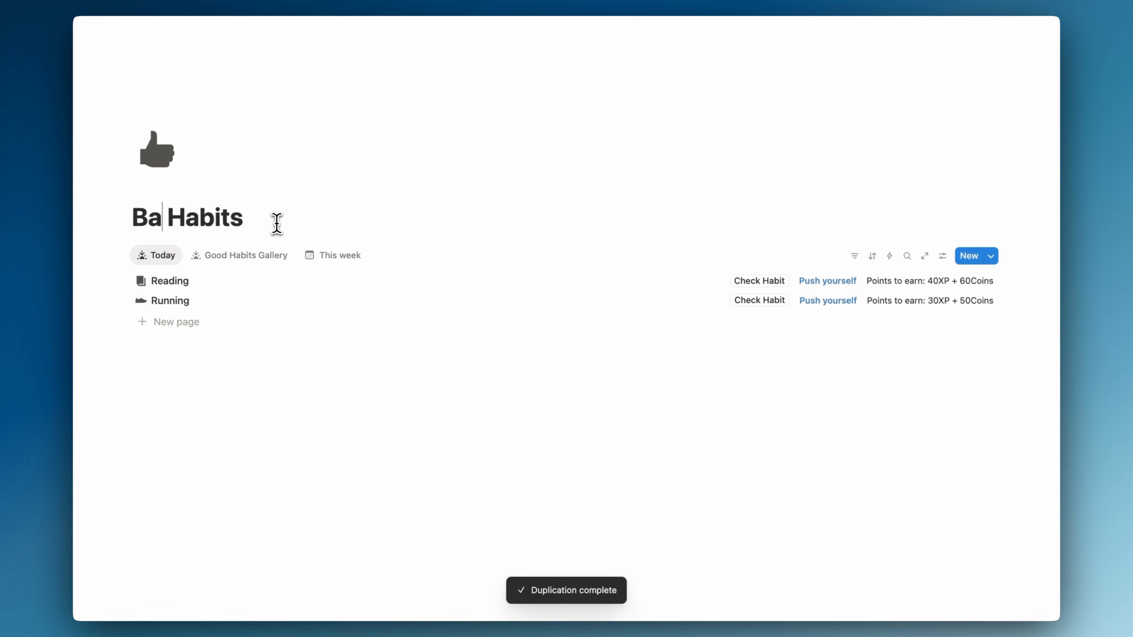
left_click_drag(1008, 322, 977, 288)
key("BackSpace")
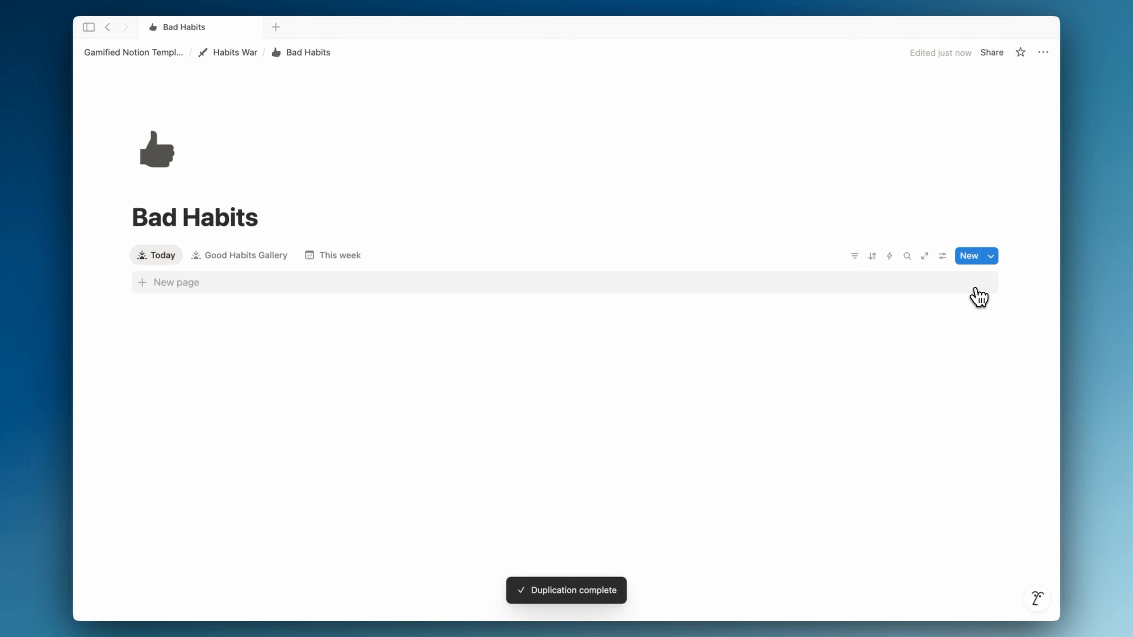
- Rename the gallery view on the Bad Habits page as Bad Habits Gallery
left_click(265, 259)
left_click(250, 257)
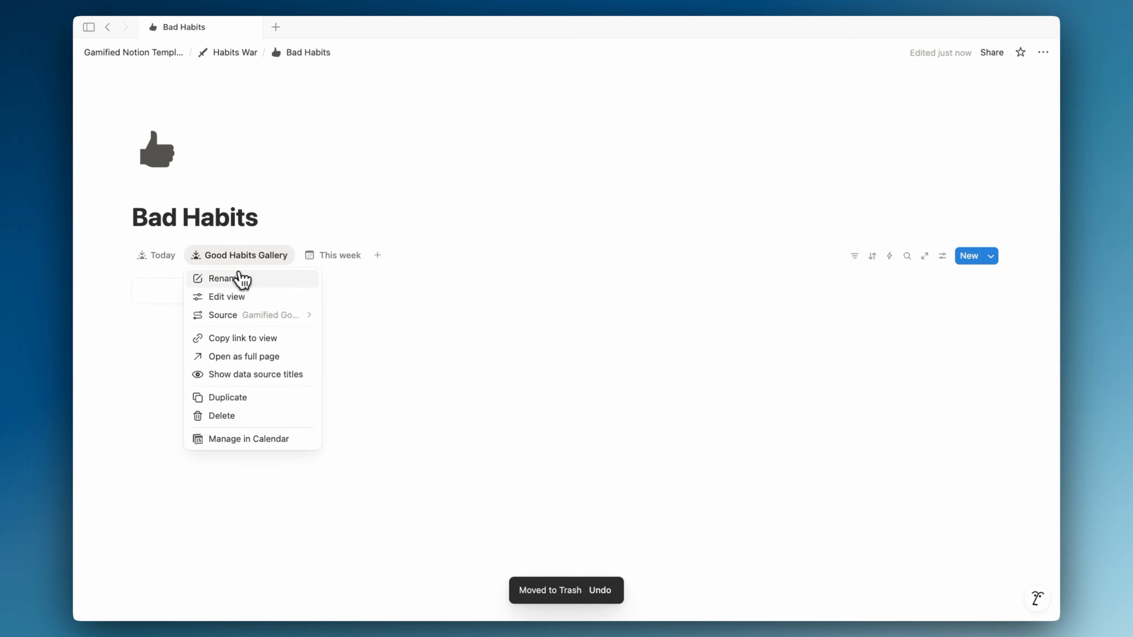
left_click(225, 296)
type("Bad")
left_click(802, 341)
- Open the Running template of the Bad Habits page for editing and rename it as 3 Hours screen Time
left_click(991, 256)
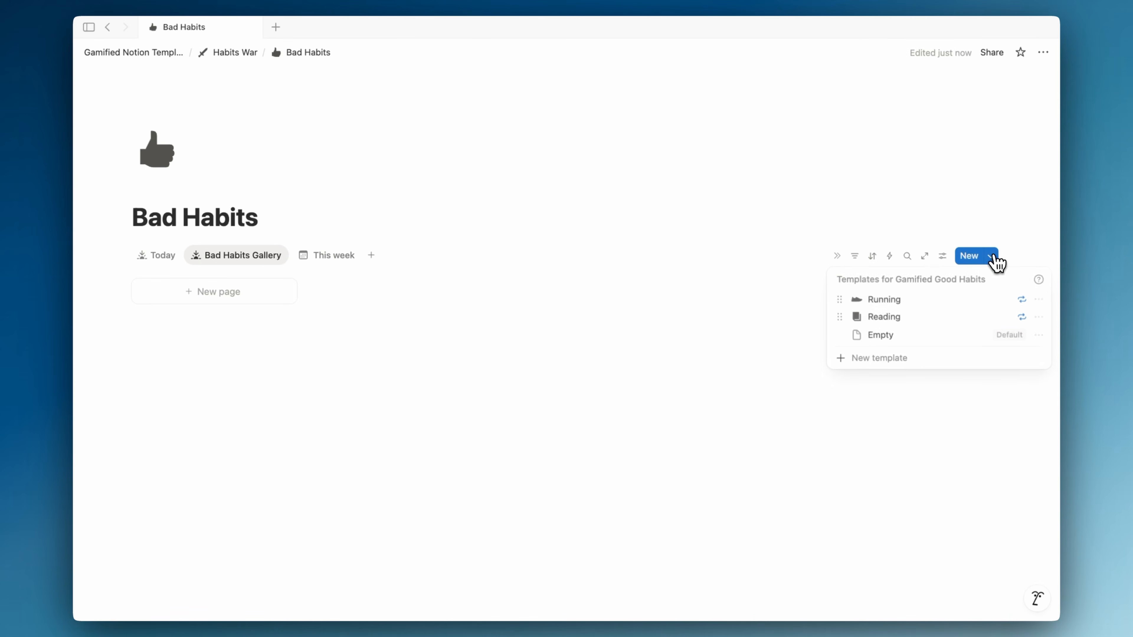
left_click(1037, 299)
left_click(934, 340)
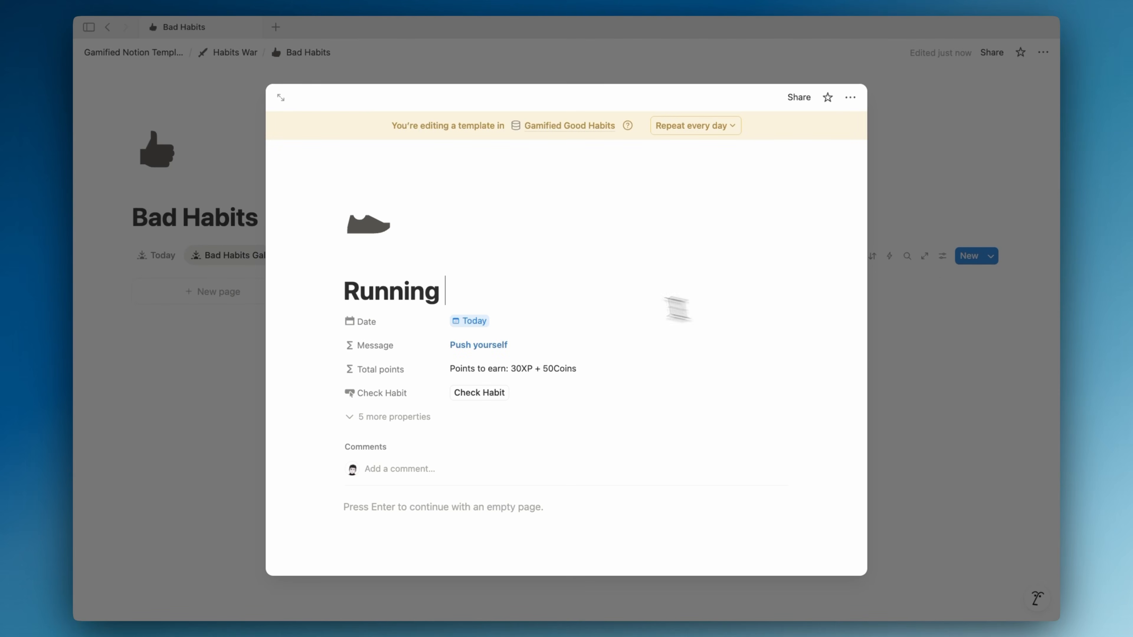
double_click(392, 304)
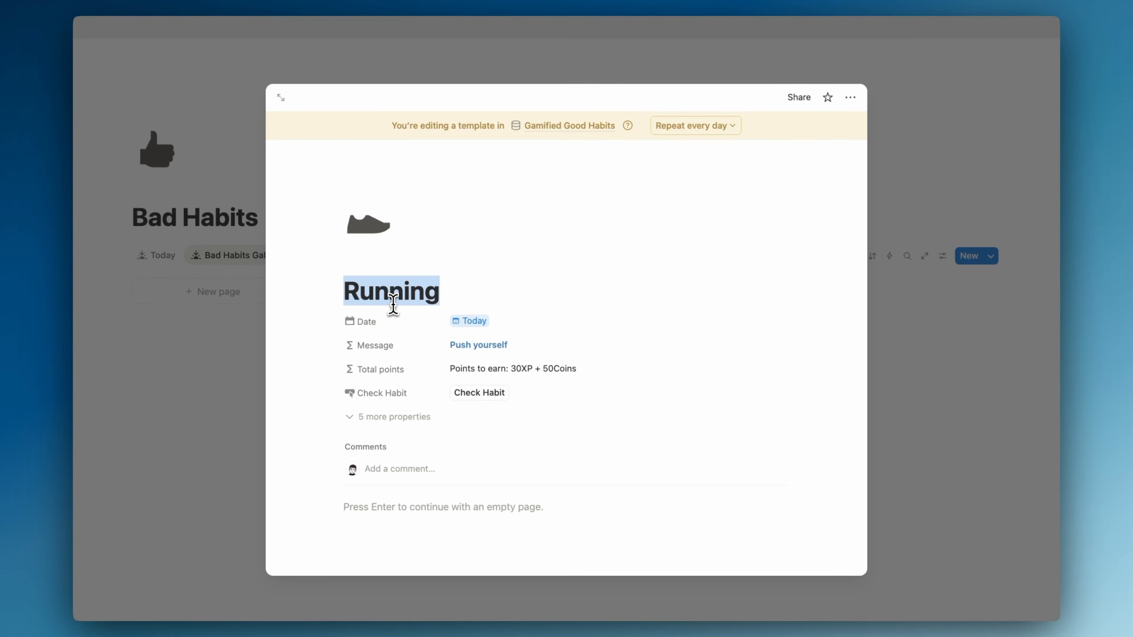
type("3 Hours s")
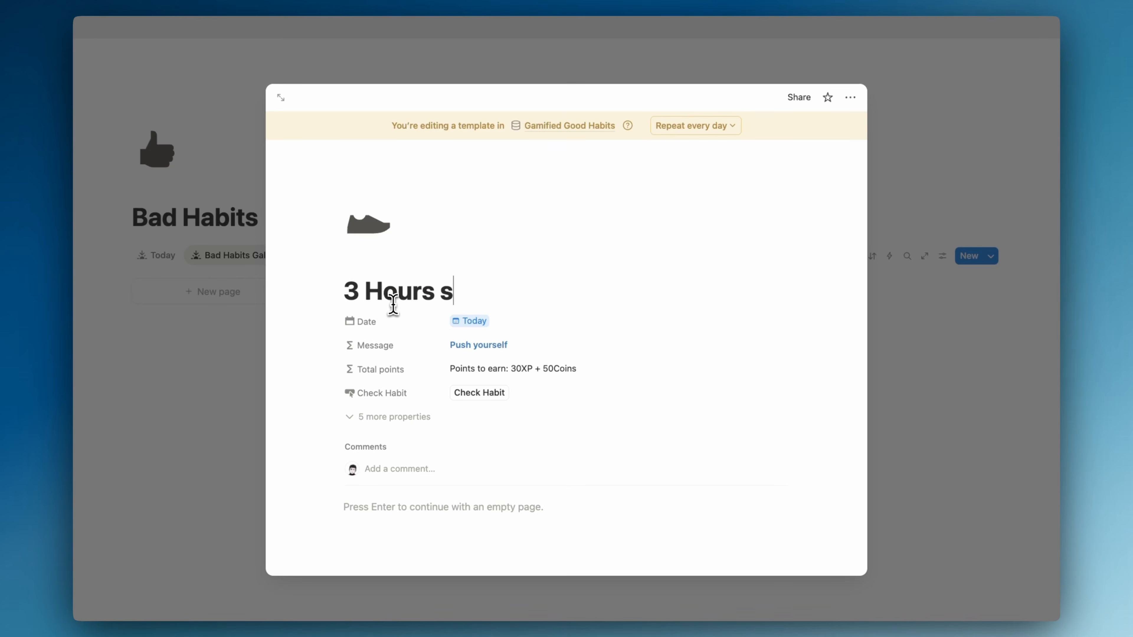
key("BackSpace")
key("BackSpace")
key("BackSpace")
key("BackSpace")
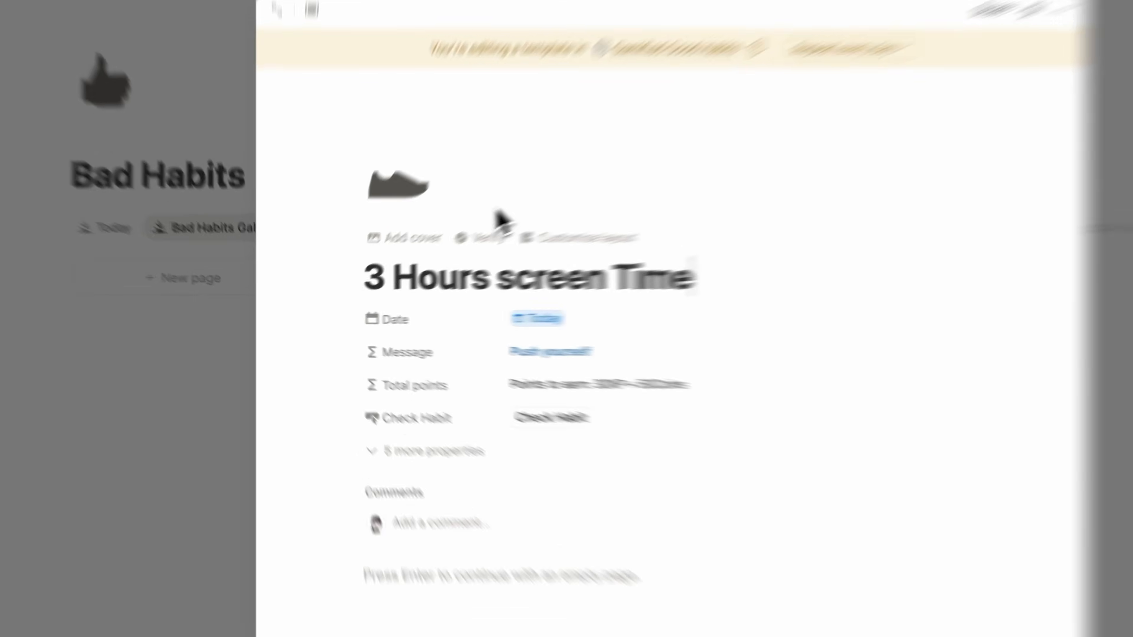
- Change the 3 Hours screen Time template's icon to the mobile phone icon, searching for "phone"
left_click(368, 224)
type("phone")
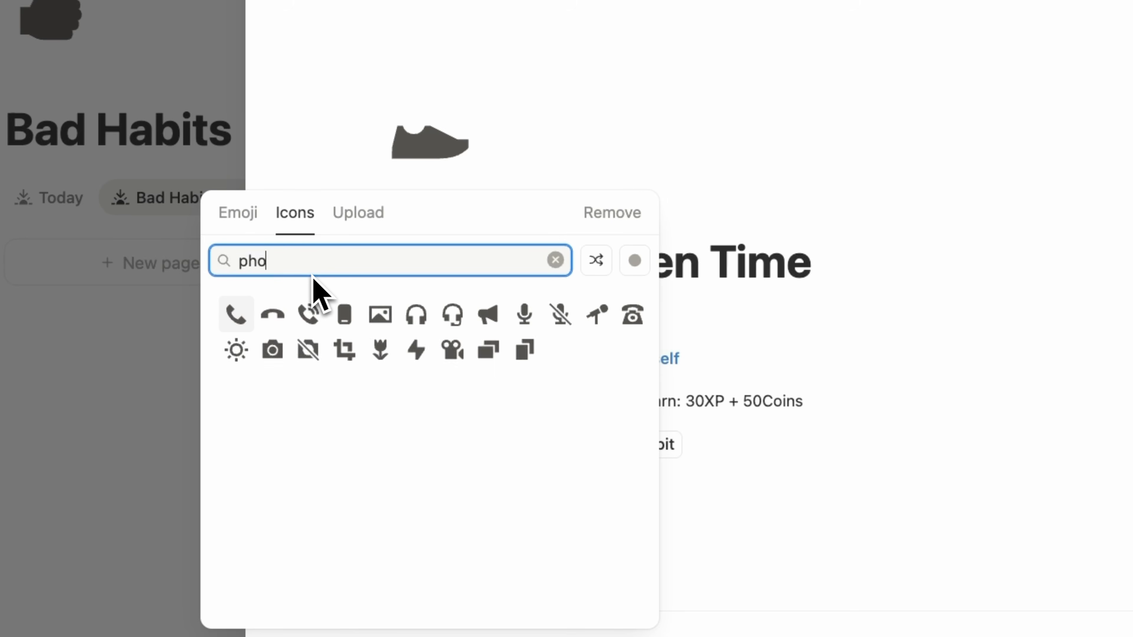
mouse_move(345, 322)
left_click(347, 355)
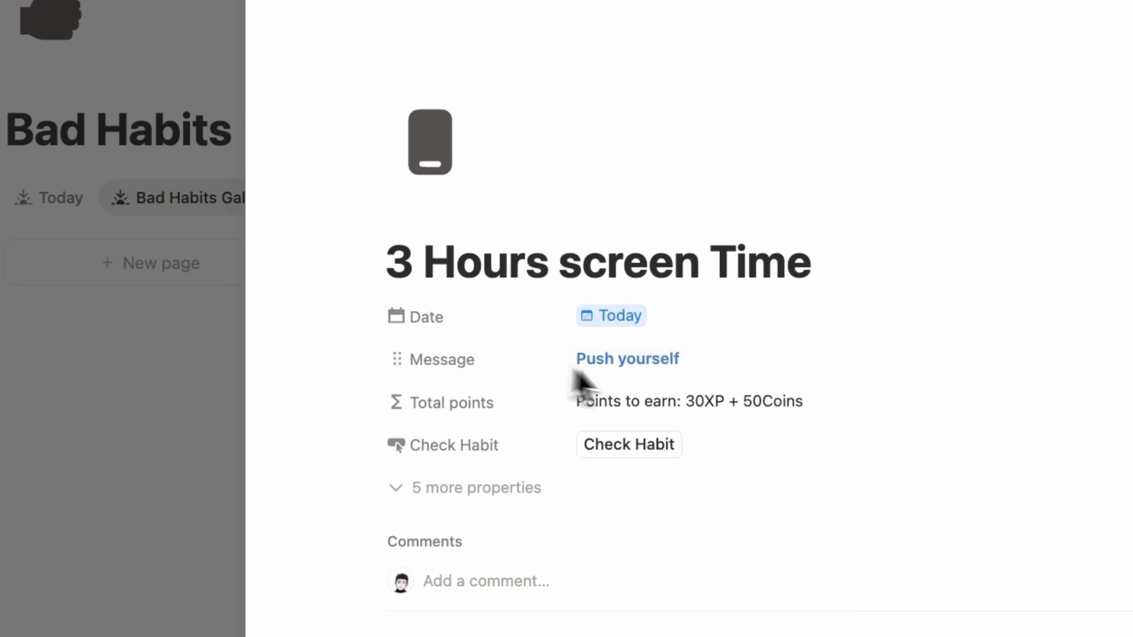
- Expand the template's hidden properties and set XP to 50 and Coins to 100
left_click(528, 491)
scroll(508, 516, "down", 2)
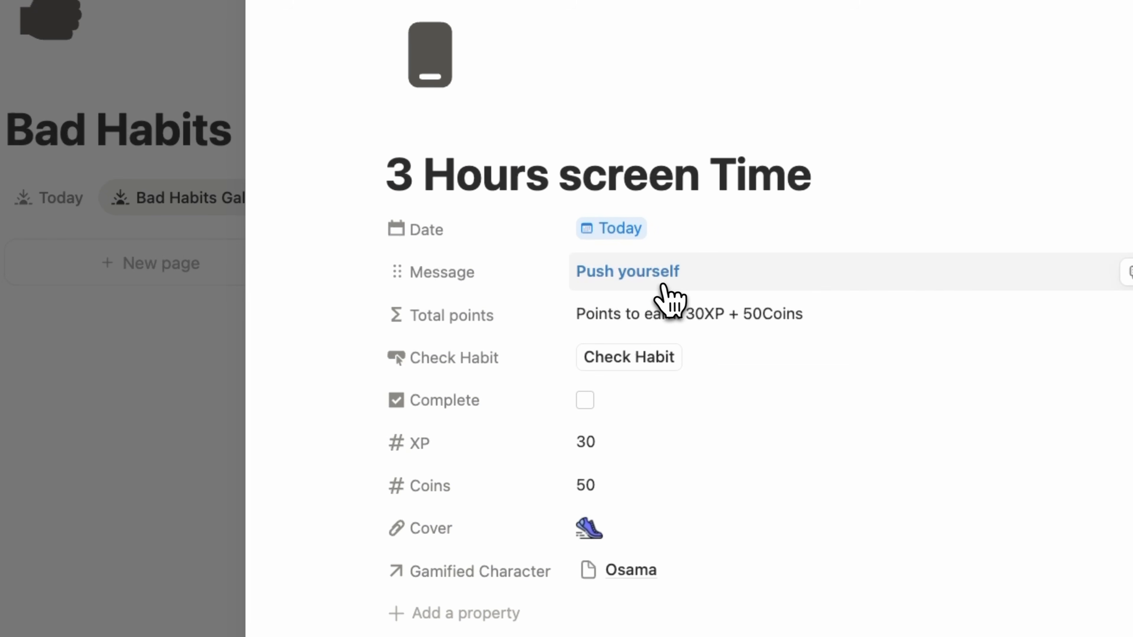
scroll(667, 312, "down", 1)
left_click(616, 444)
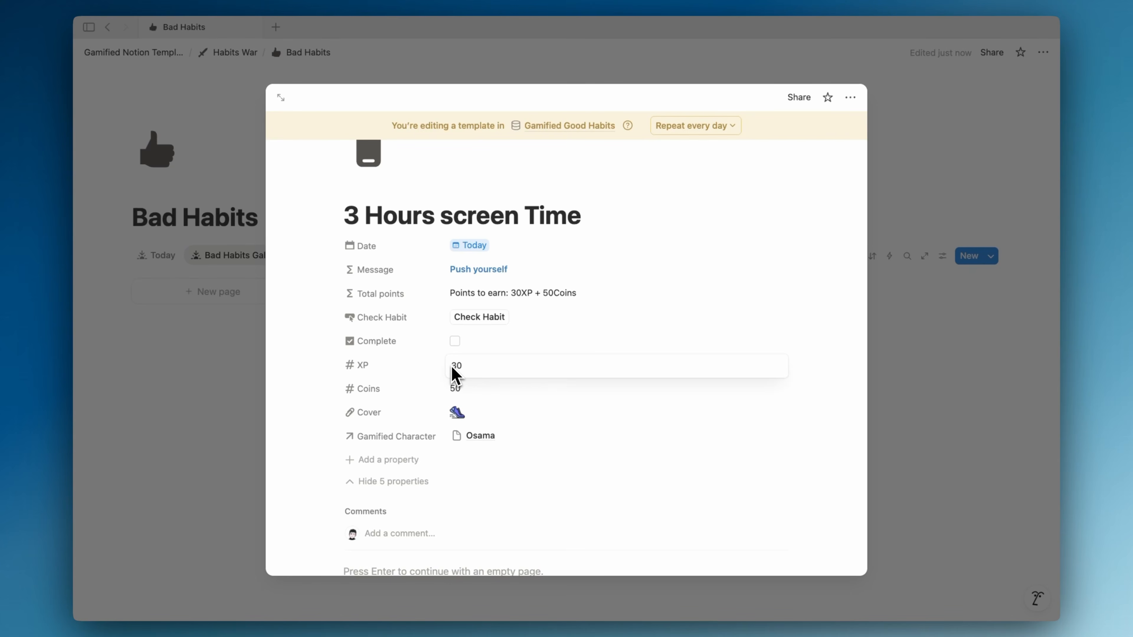
key("BackSpace")
key("BackSpace")
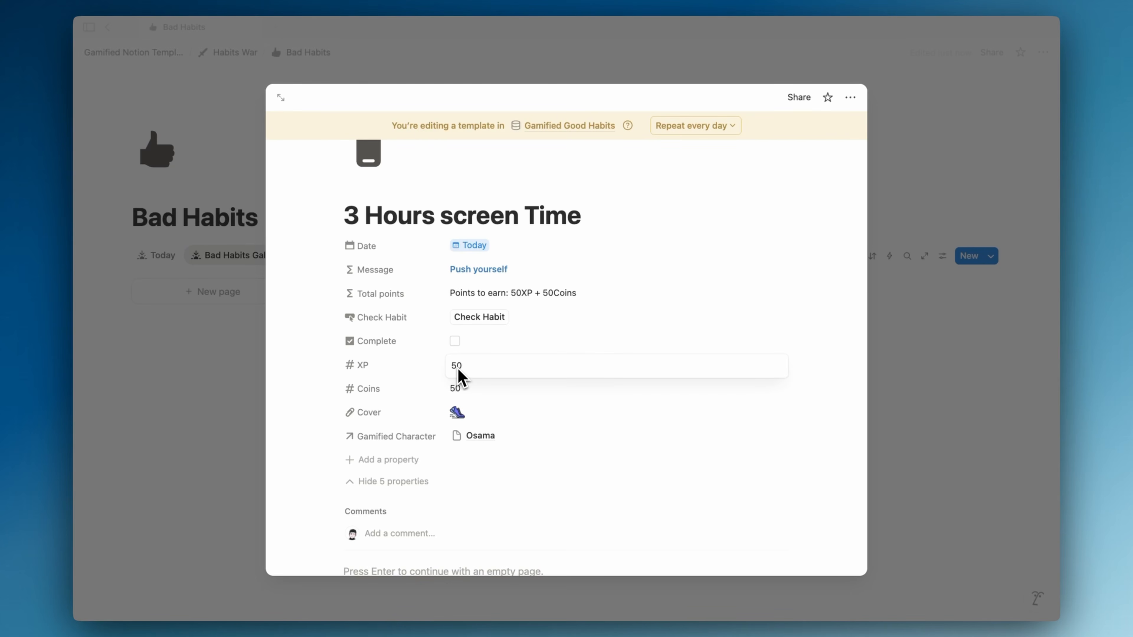
left_click(464, 389)
key("BackSpace")
key("BackSpace")
type("100")
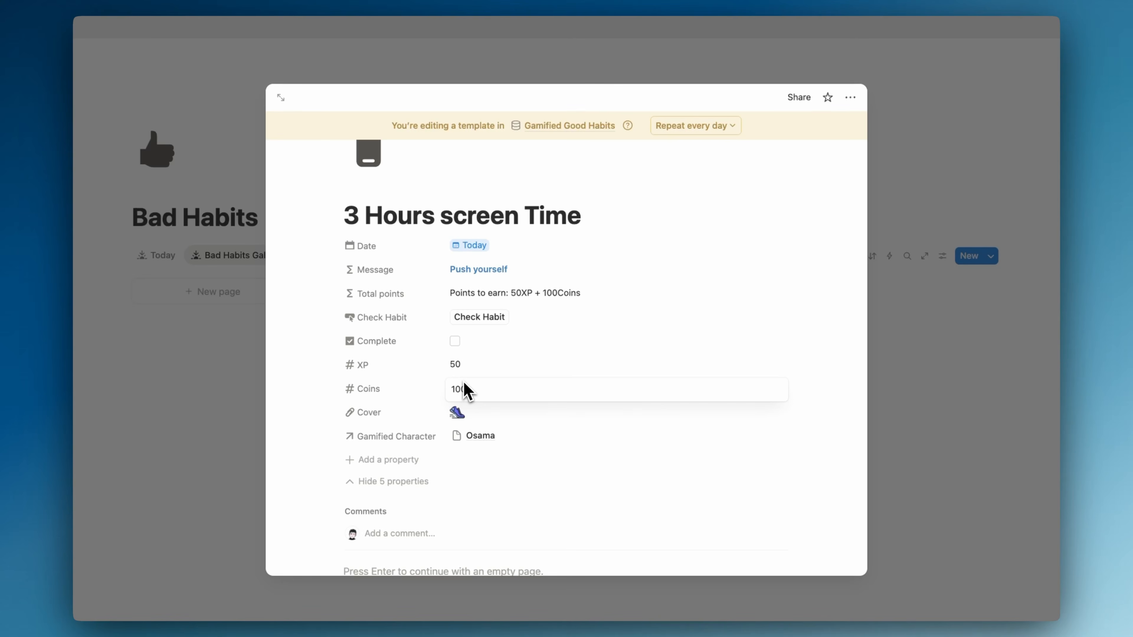
key("Return")
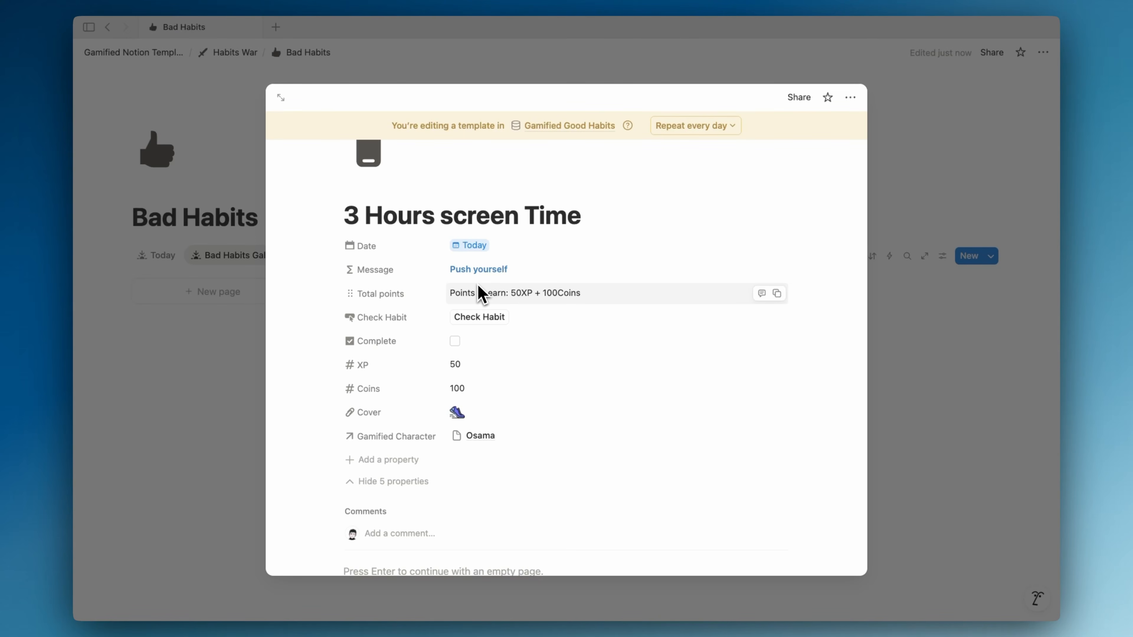
- Rewrite the Total points formula to show bold red "⚠️ You lost: " if Complete, otherwise bold gray "You avoided losing: ", each with XP and Coins
left_click(482, 292)
key("ctrl+a")
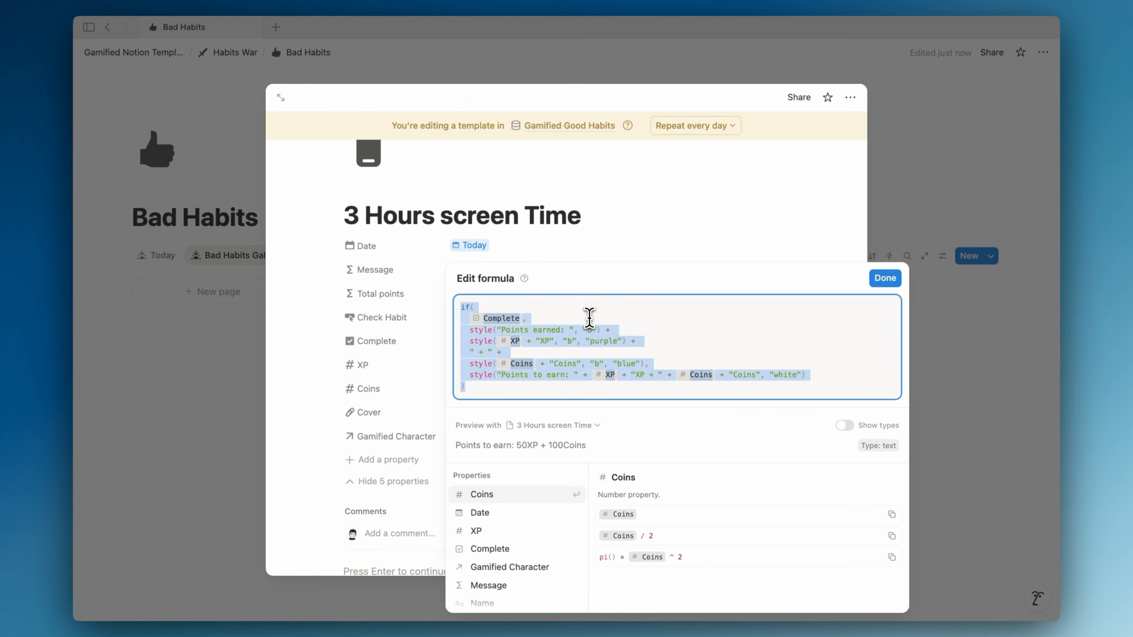
type("if(   Complete,   style(     \"⚠ You lost: \" + XP + \"XP + \" + Coins + \"Coins\",     \"red\",     \"b\"   ),   style(     \"You avoided losing: \" + XP + \"XP + \" + Coins + \"Coins\",     \"gray\",     \"b\"   ) )")
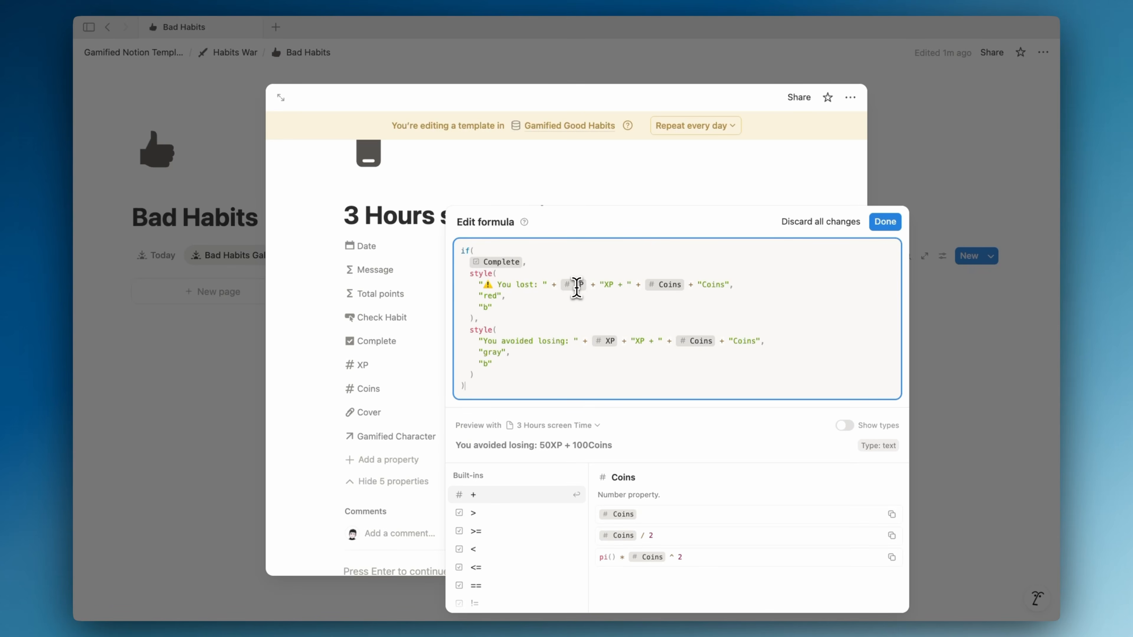
left_click(419, 417)
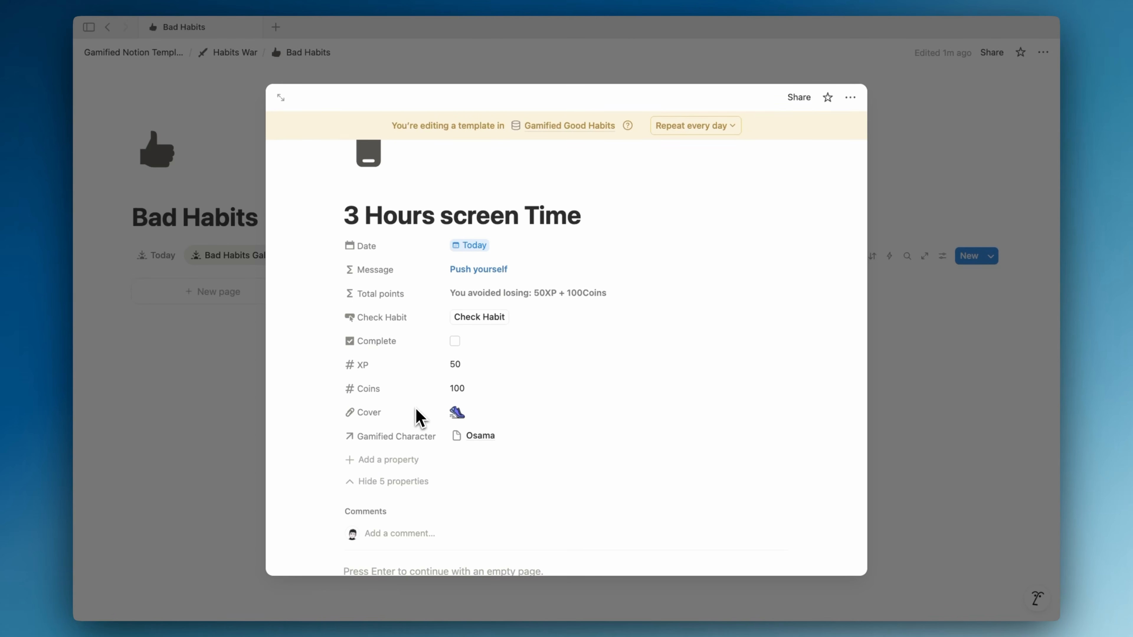
- Switch to Flaticon in the browser, close the open book icon and search for "screen time" icons
key("ctrl+Left")
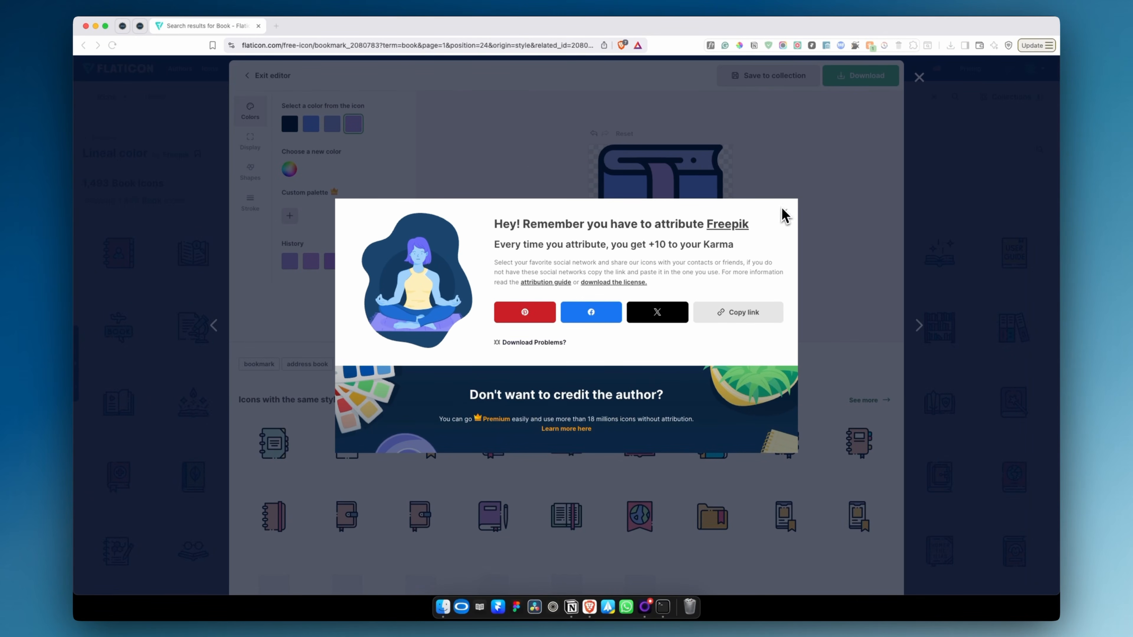
left_click(784, 213)
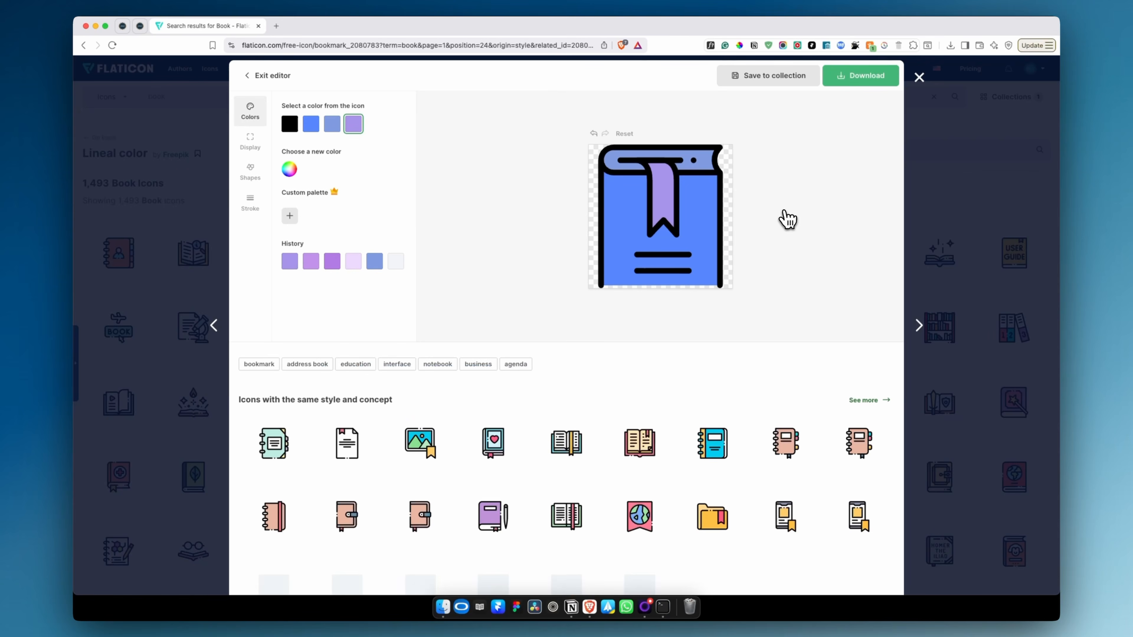
left_click(915, 92)
left_click(252, 95)
type("screen time")
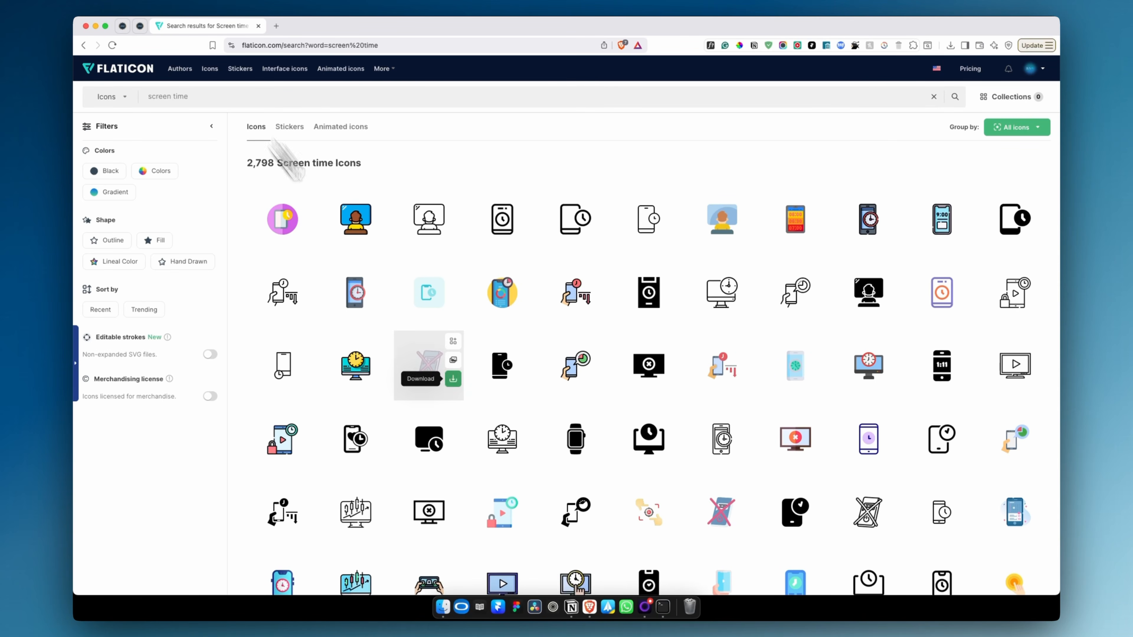
- Open the No Smartphones icon with the crossed-out phone in the icon editor and recolour its pink cross to blue
left_click(423, 376)
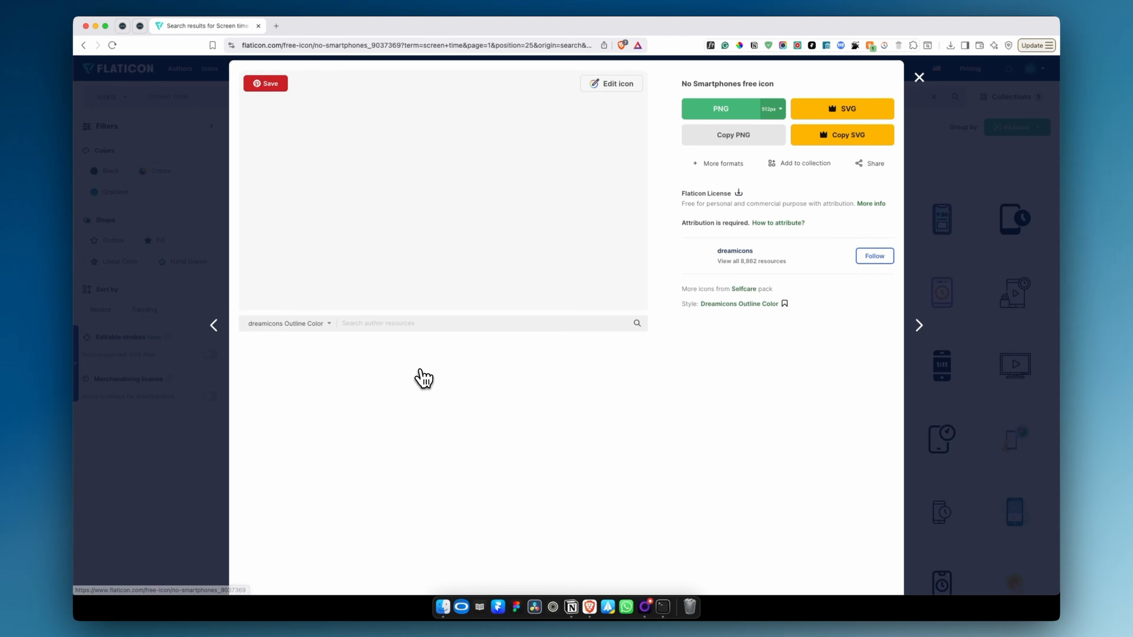
left_click(619, 89)
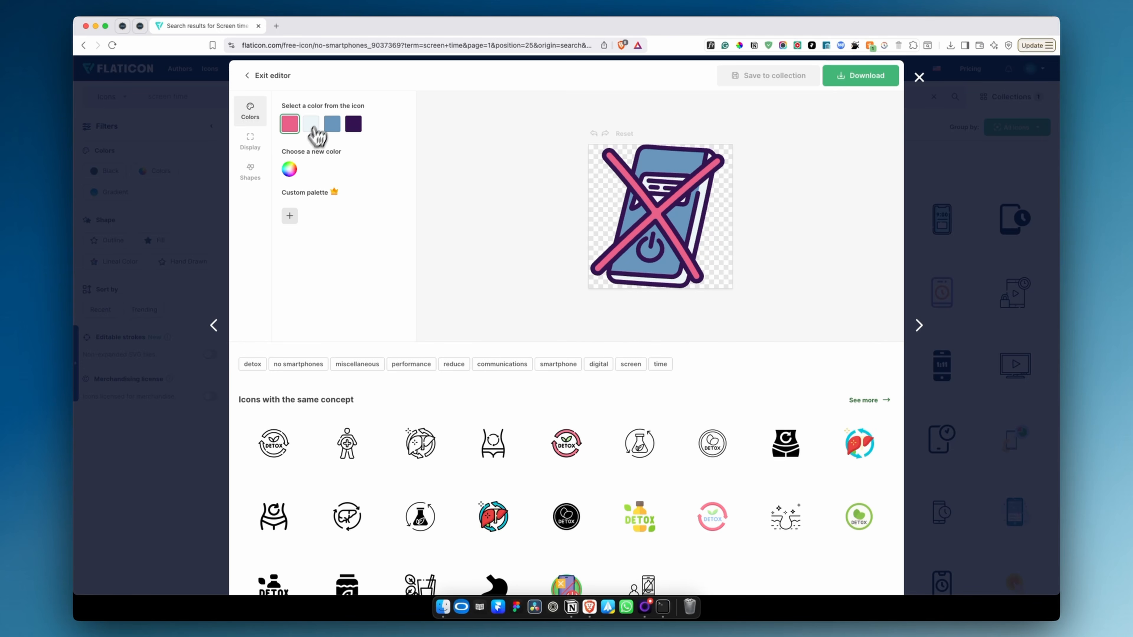
left_click(290, 169)
left_click(391, 230)
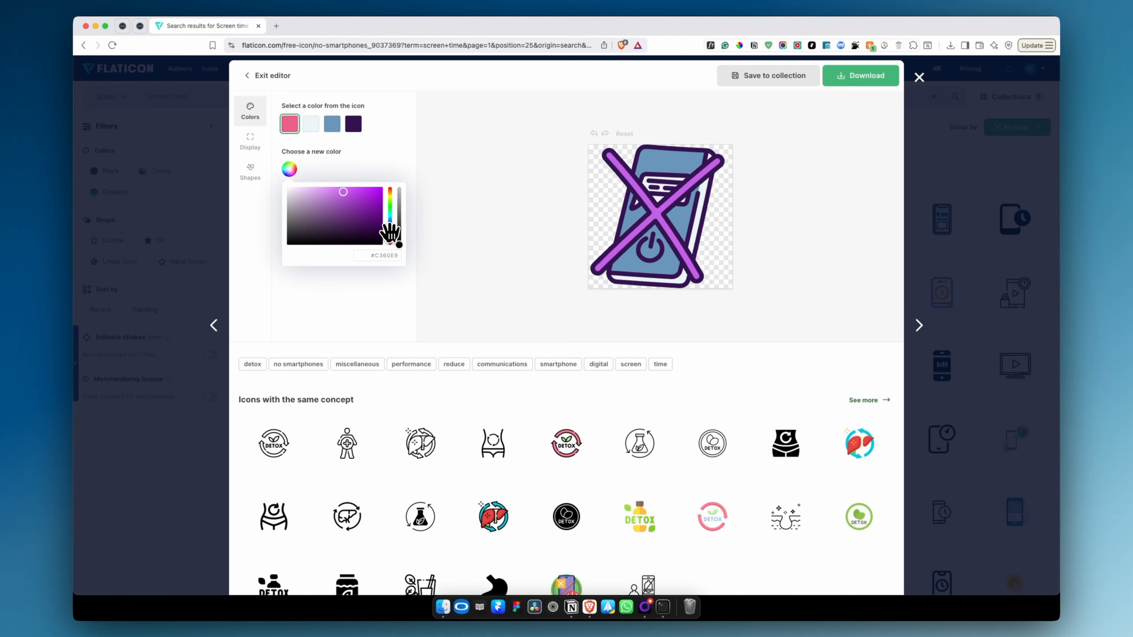
left_click_drag(390, 237, 391, 233)
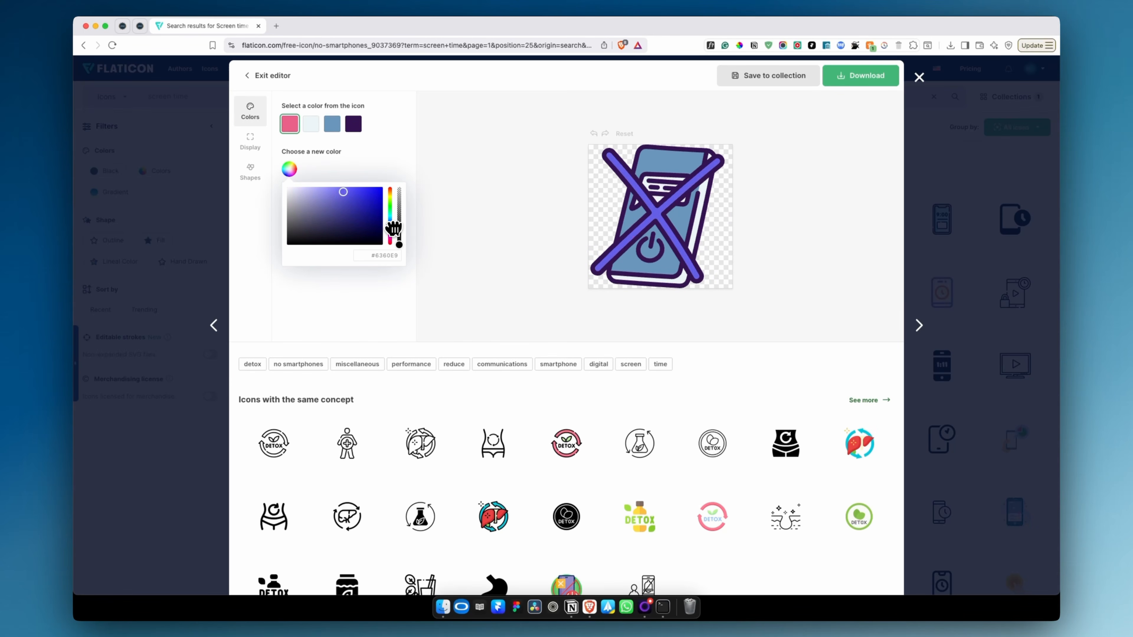
- Download the recoloured No Smartphones icon as a free 512px PNG and return to the template in Notion
left_click(854, 76)
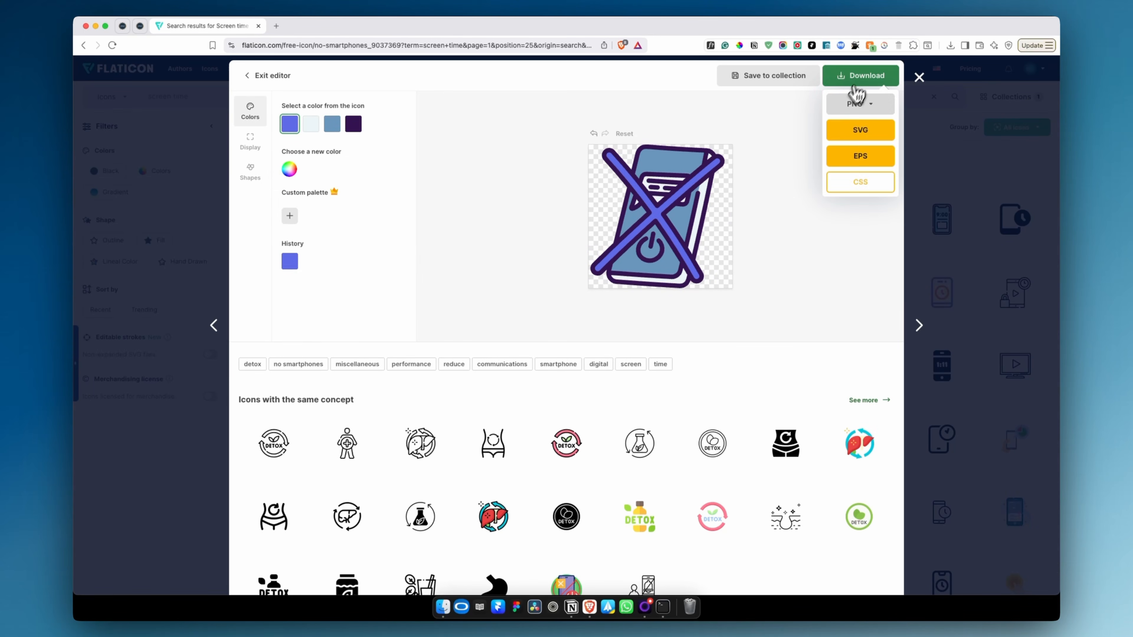
left_click(842, 208)
left_click(689, 310)
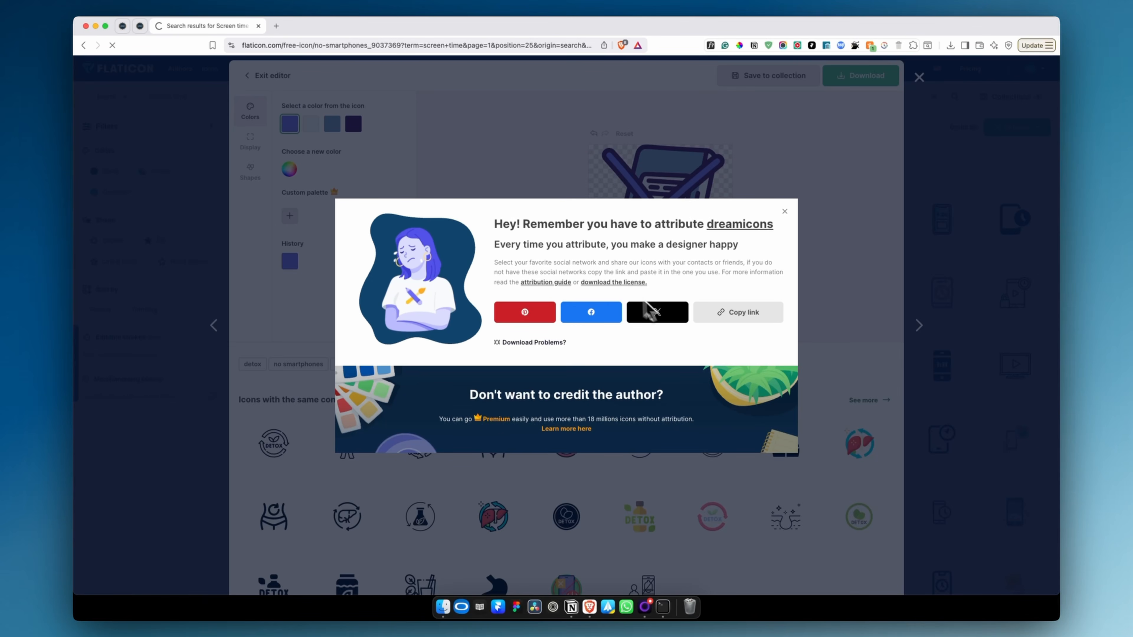
key("Return")
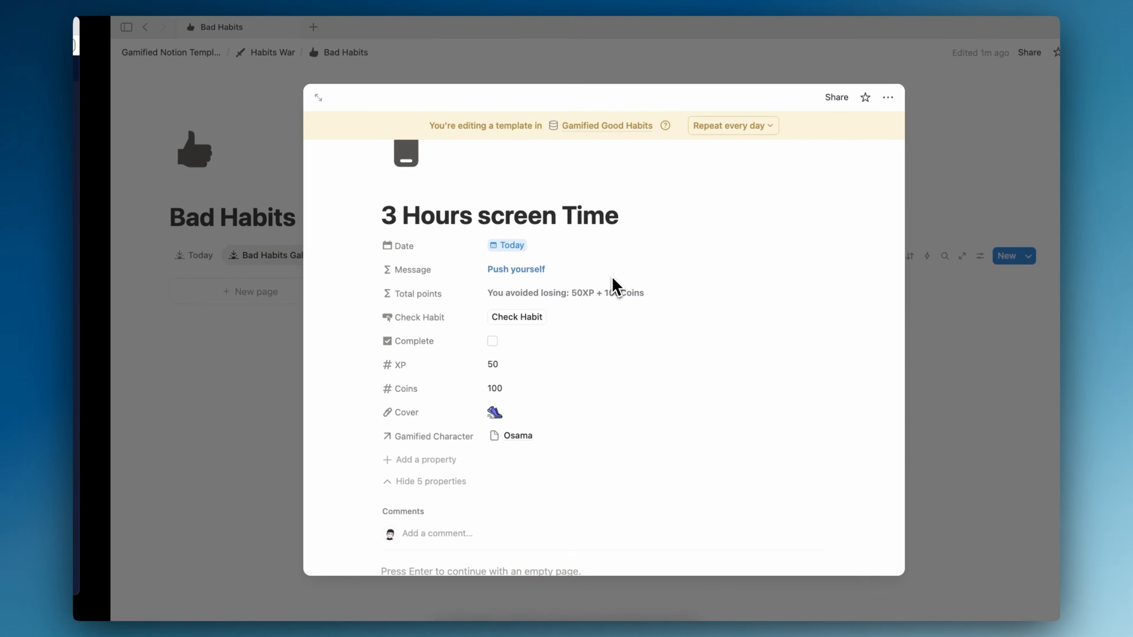
- Replace the shoe image in the 3 Hours screen Time template's Cover property with no-smartphones.png from Downloads
left_click(551, 418)
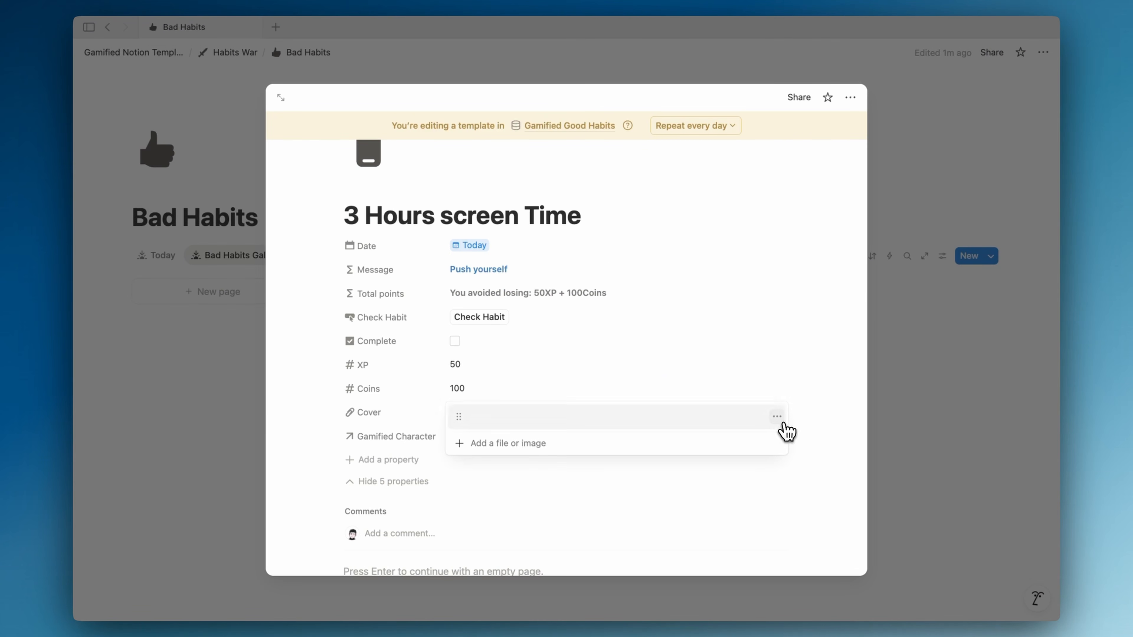
left_click(777, 416)
left_click(791, 491)
left_click(638, 428)
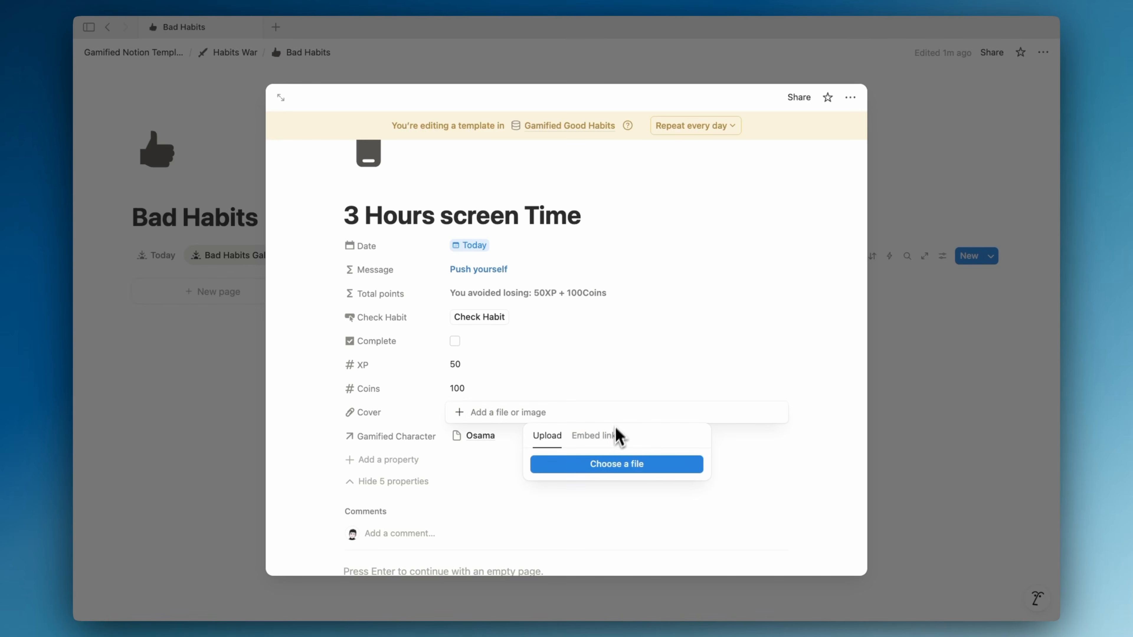
left_click(607, 464)
left_click(432, 238)
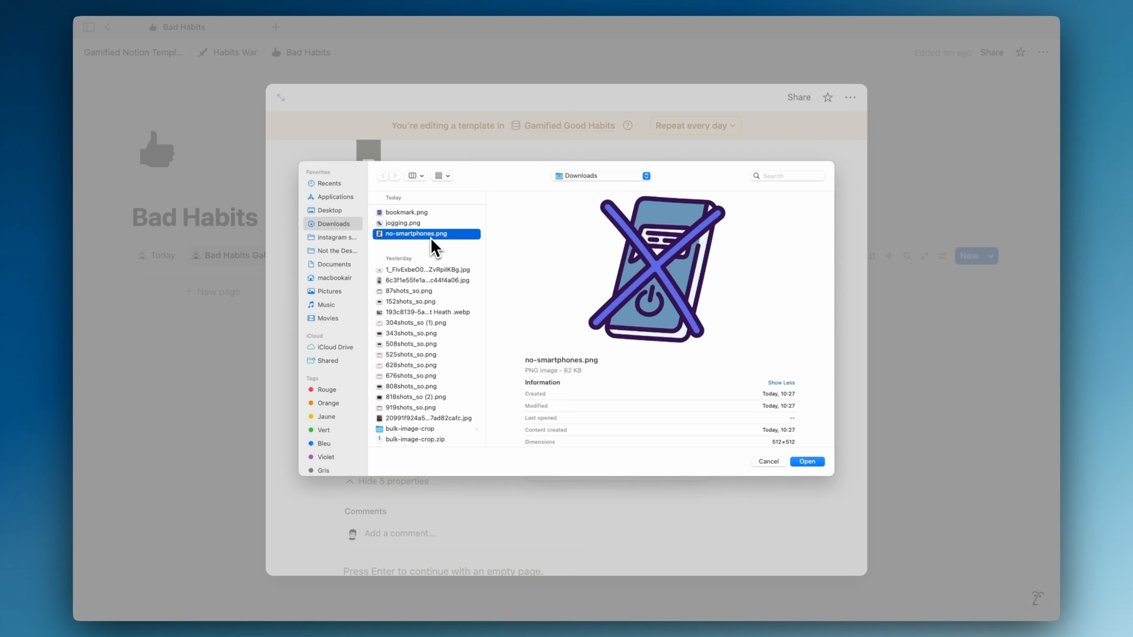
key("Up")
double_click(432, 237)
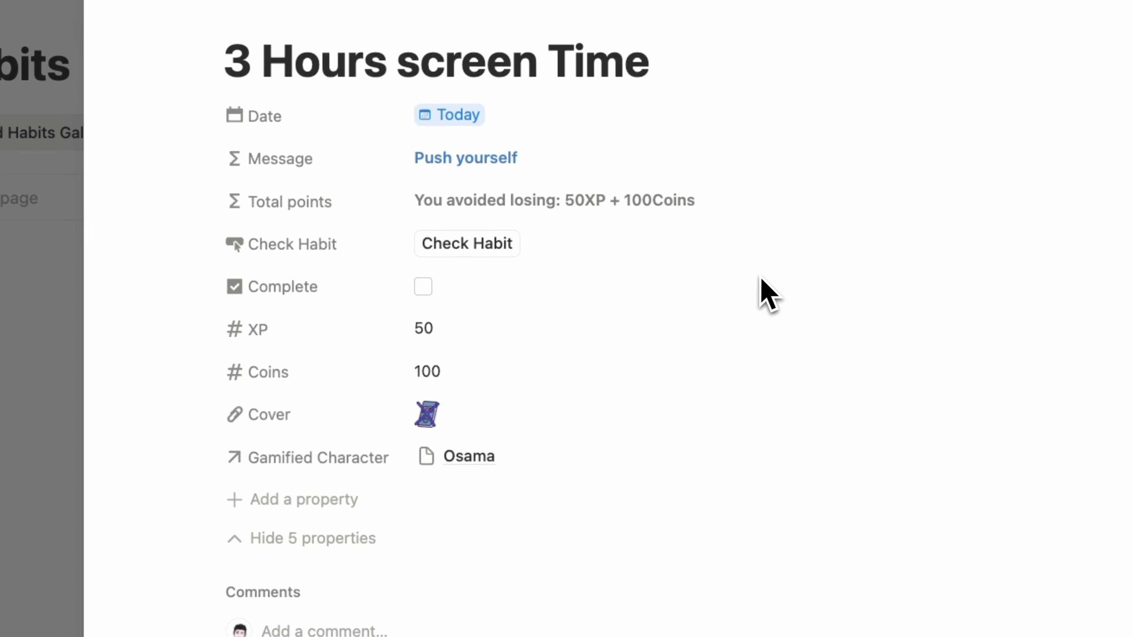
- Rewrite the Message formula to show bold "Points: " followed by bold purple XP, " + " and bold blue Coins
left_click(518, 266)
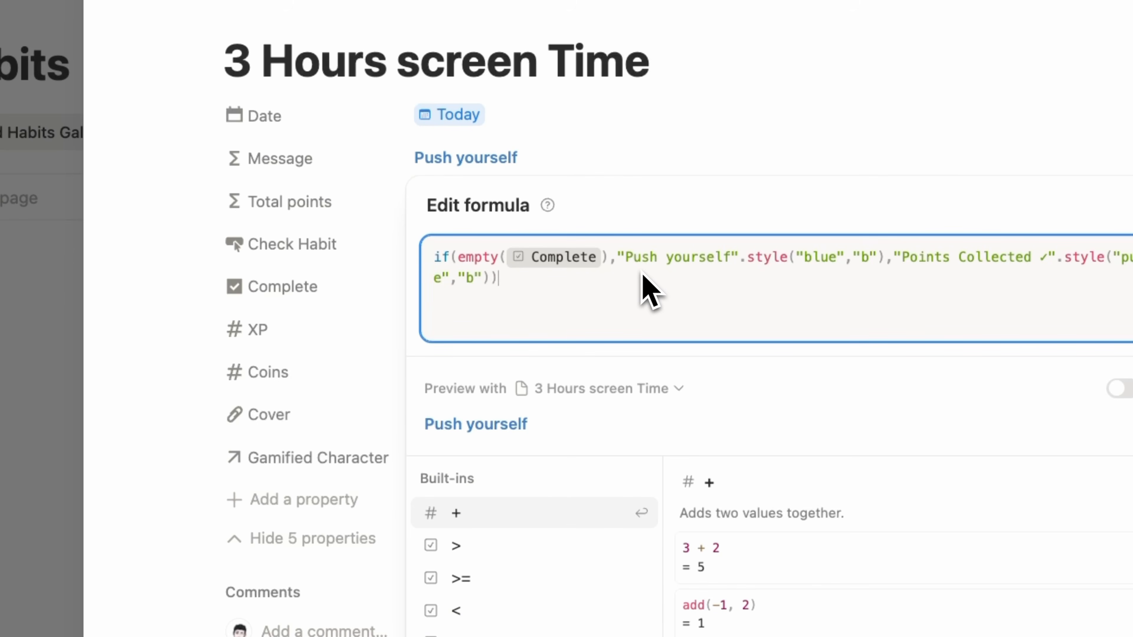
left_click(573, 265)
key("super+a")
type("style(\"Points: \",\"b\") + style(XP+\"XP\",\"purple\",\"b\") + \" + \" + style(Coins+\"Coins\",\"blue\")")
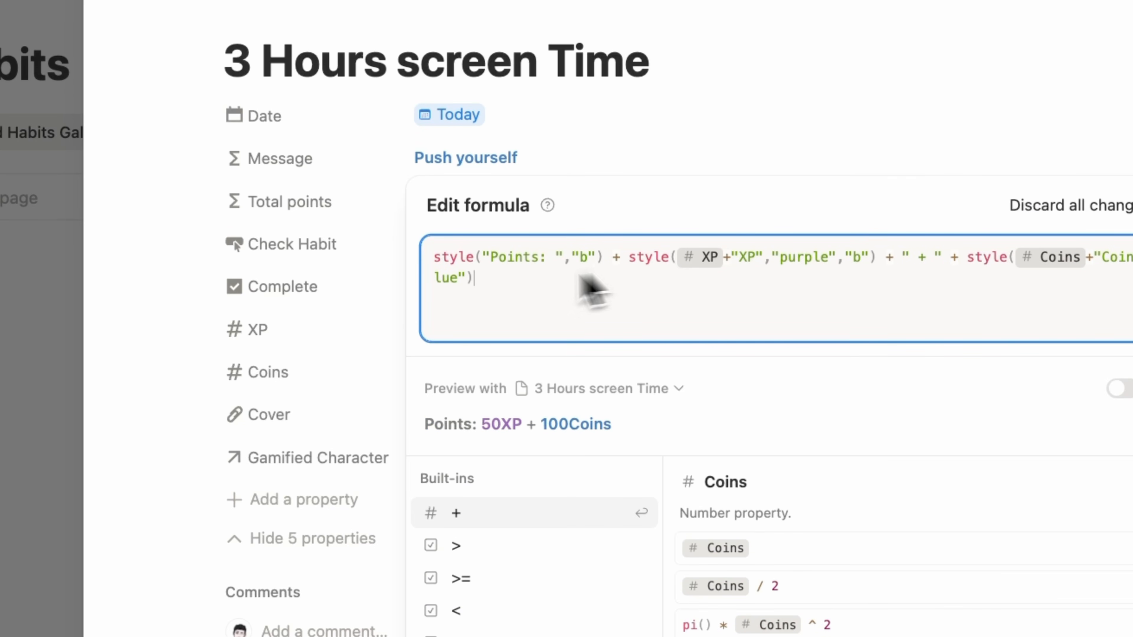
left_click(341, 296)
- Test the formulas by toggling Complete on and off, and close the template with its extra properties hidden
left_click(423, 287)
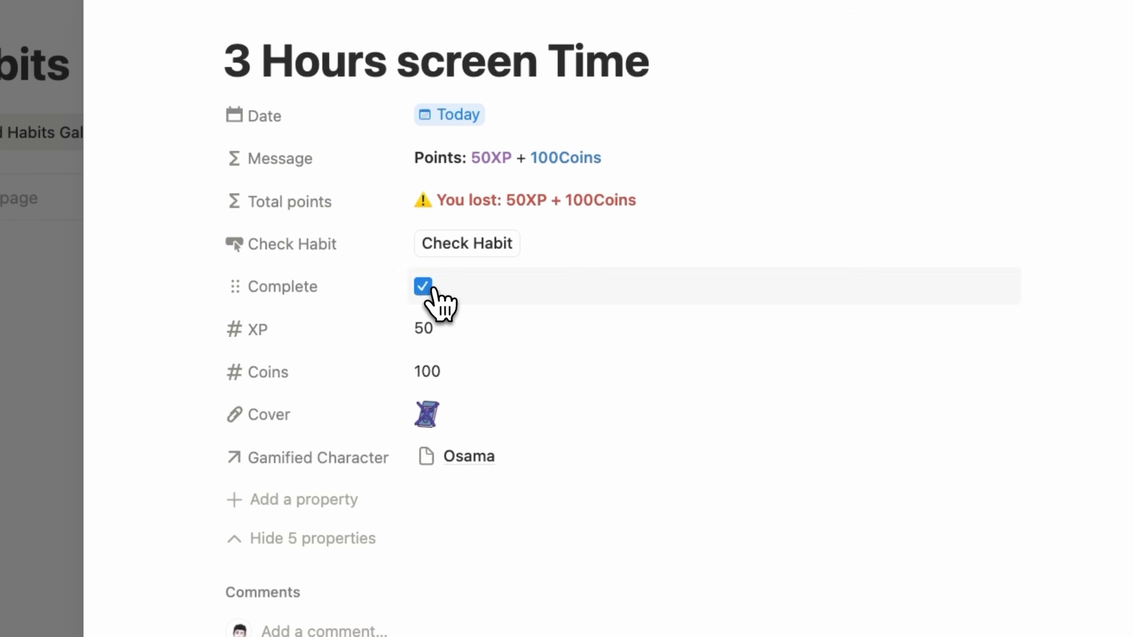
left_click(466, 283)
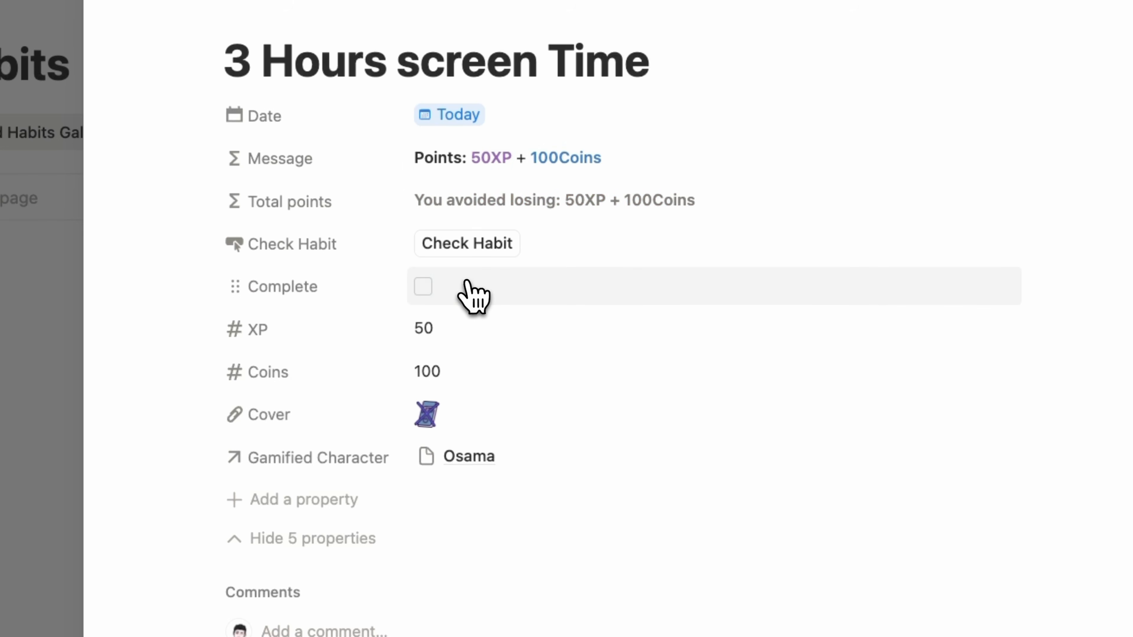
left_click(341, 537)
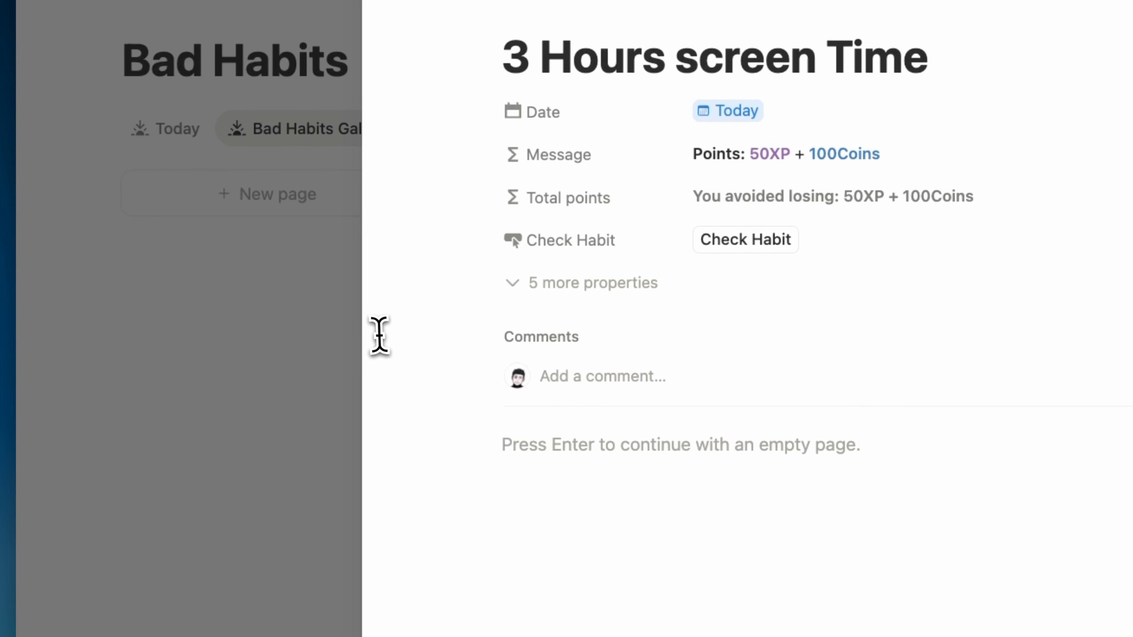
left_click(295, 337)
- Rename the Bad Habits page's data source as Gamified Bad Habits, showing its title only for the edit
left_click(307, 134)
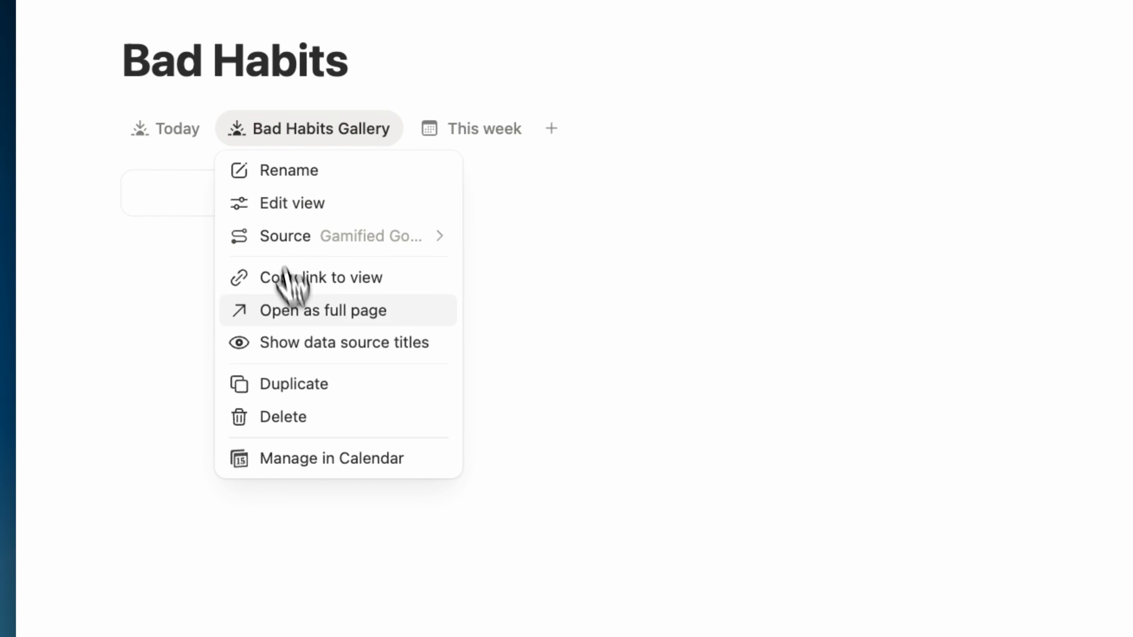
left_click(306, 343)
left_click(396, 250)
left_click(299, 246)
double_click(286, 250)
type("Bad Habits")
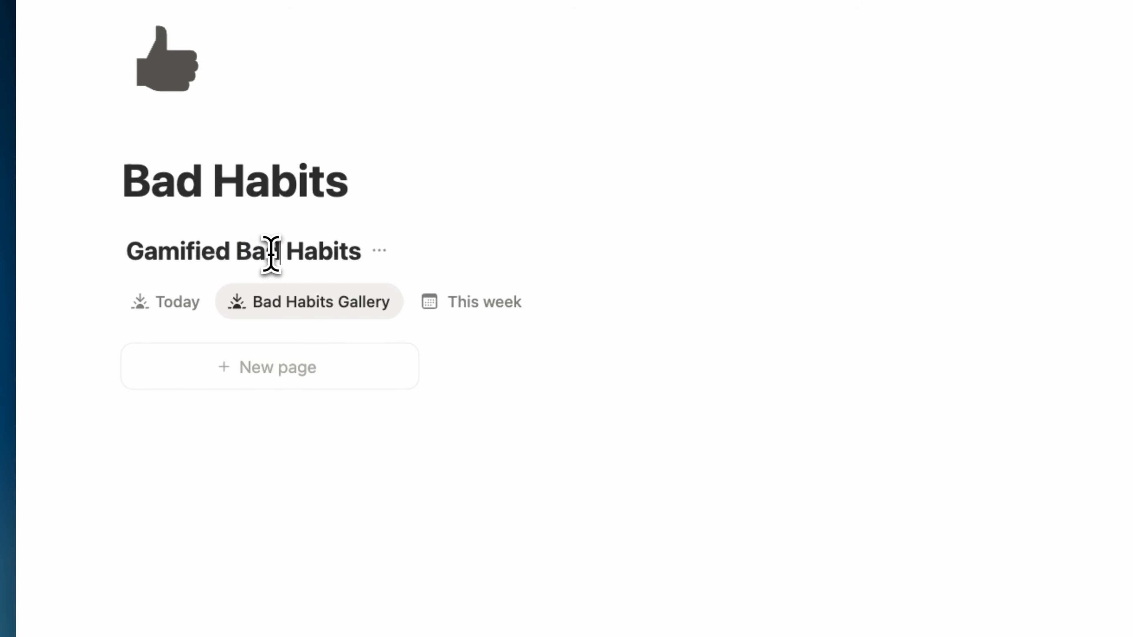
left_click(380, 251)
left_click(428, 386)
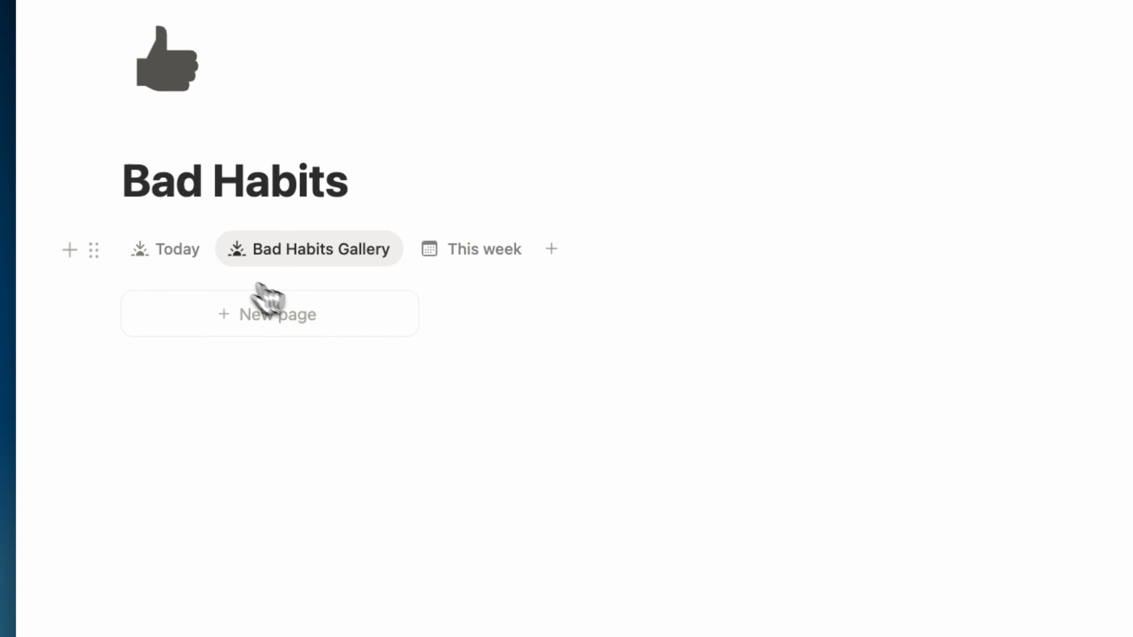
- In the Today view, open the Reading template of Gamified Bad Habits for editing and rename it as Fast food
left_click(197, 259)
left_click(992, 231)
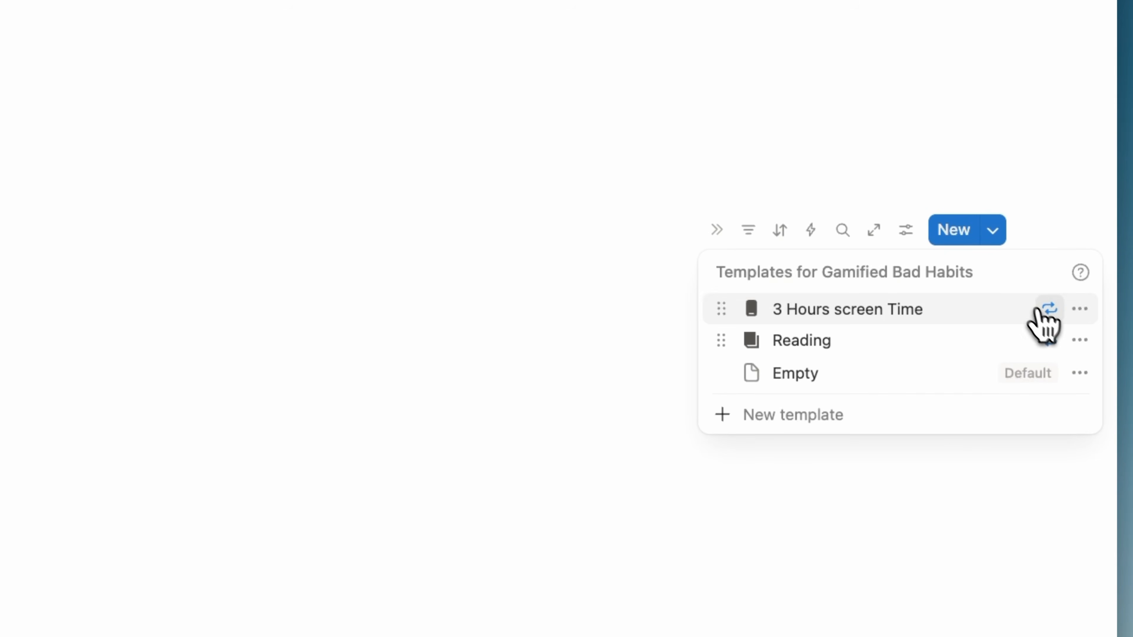
left_click(1079, 340)
left_click(881, 409)
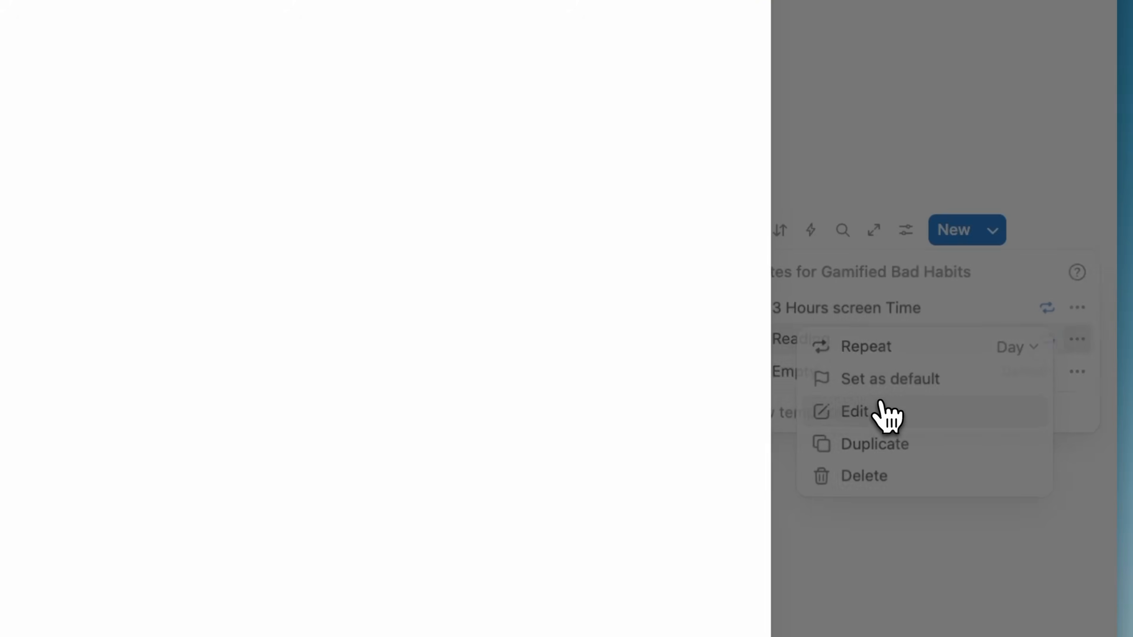
double_click(473, 318)
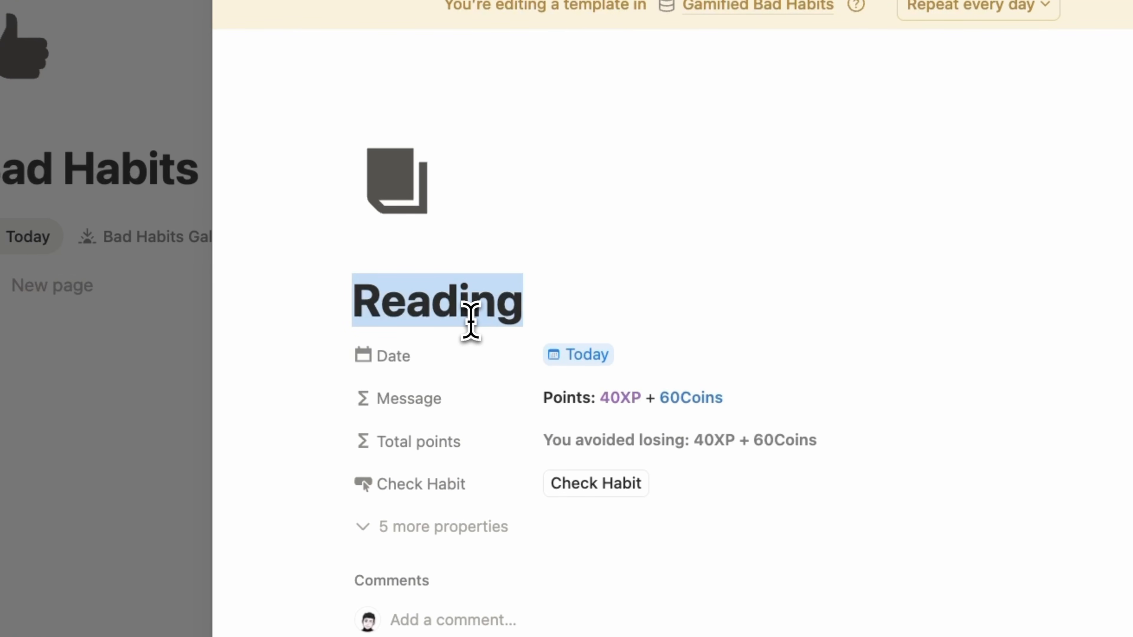
type("Fast food")
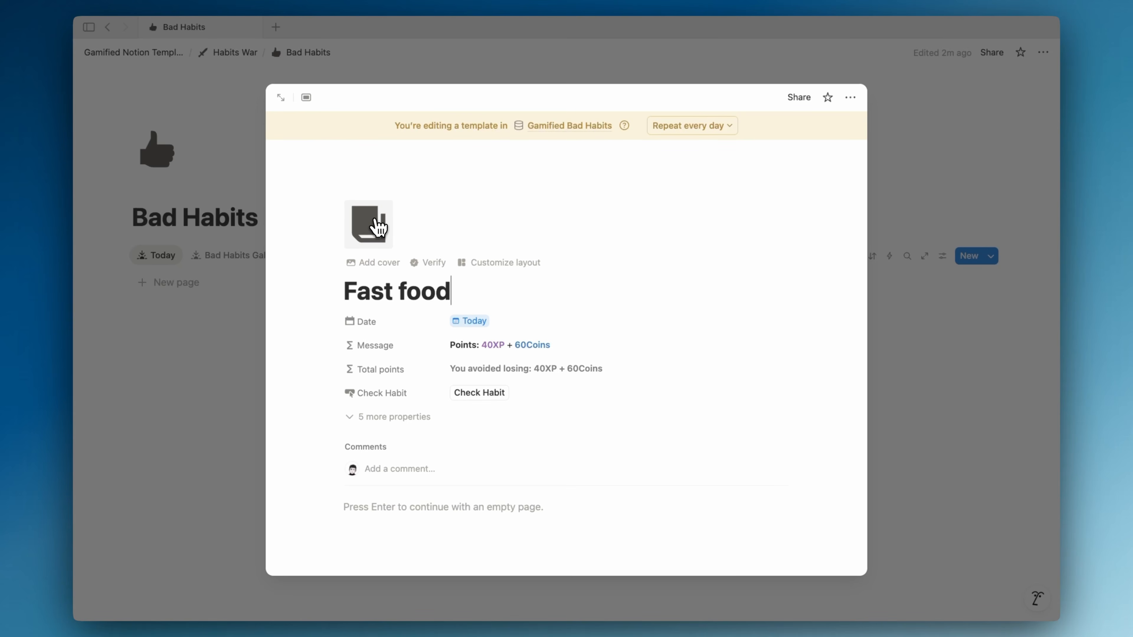
- Change the Fast food template's icon to the pizza slice, searching the icons for "food"
left_click(377, 225)
type("food")
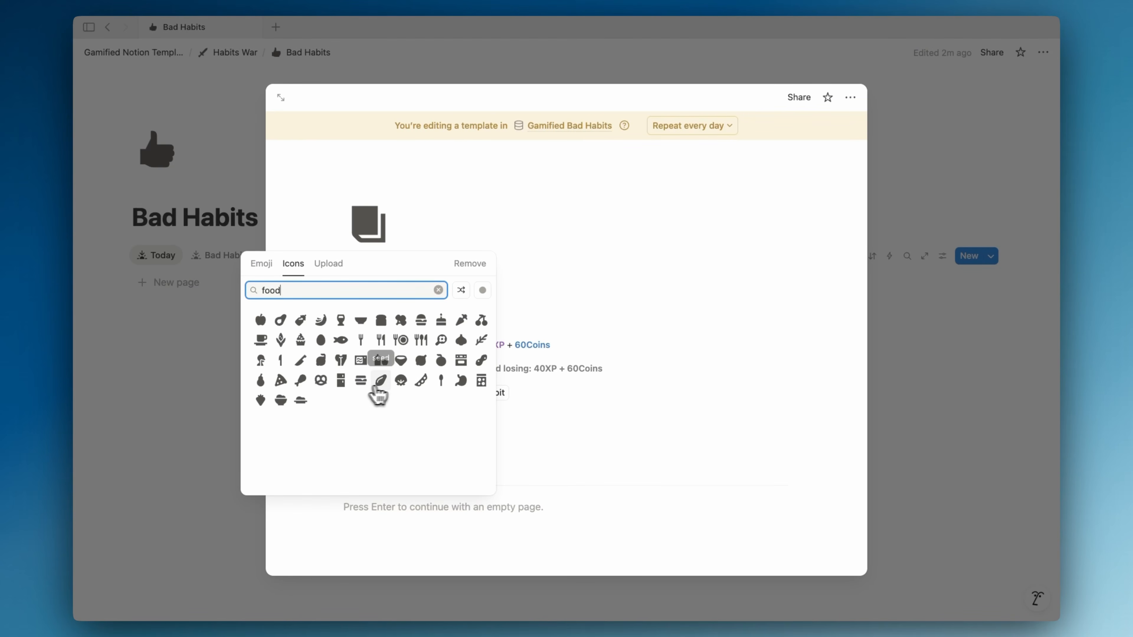
left_click(280, 382)
left_click(285, 400)
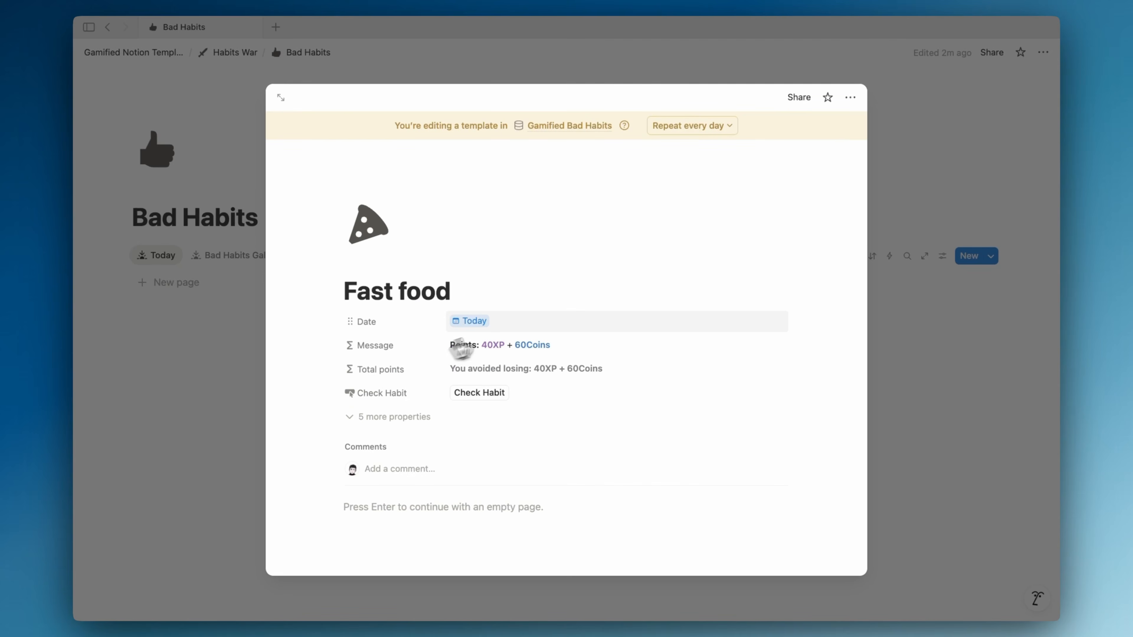
- Switch back to Flaticon in the browser, close the No Smartphones icon and search for "pizza" icons
key("ctrl+Left")
left_click(785, 212)
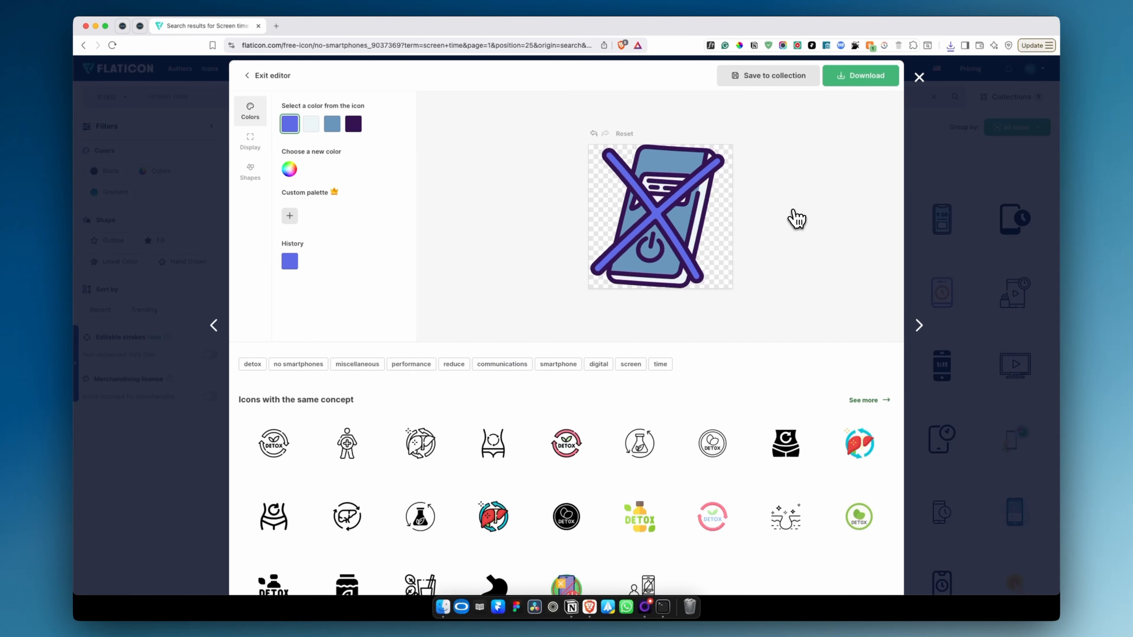
left_click(919, 80)
triple_click(436, 100)
type("pizza")
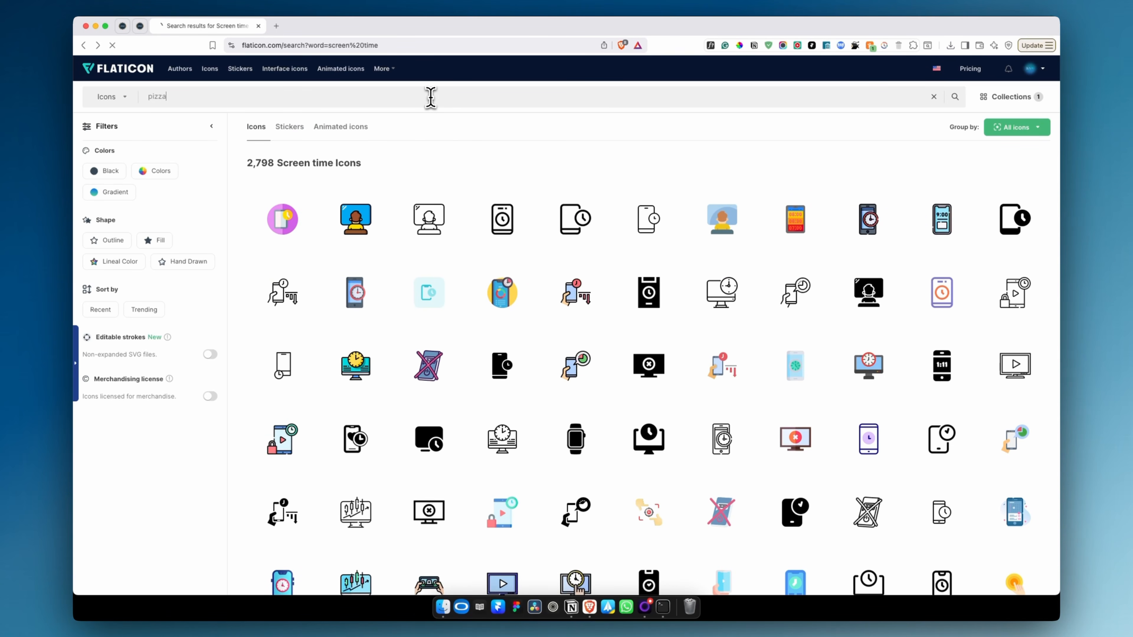
key("Return")
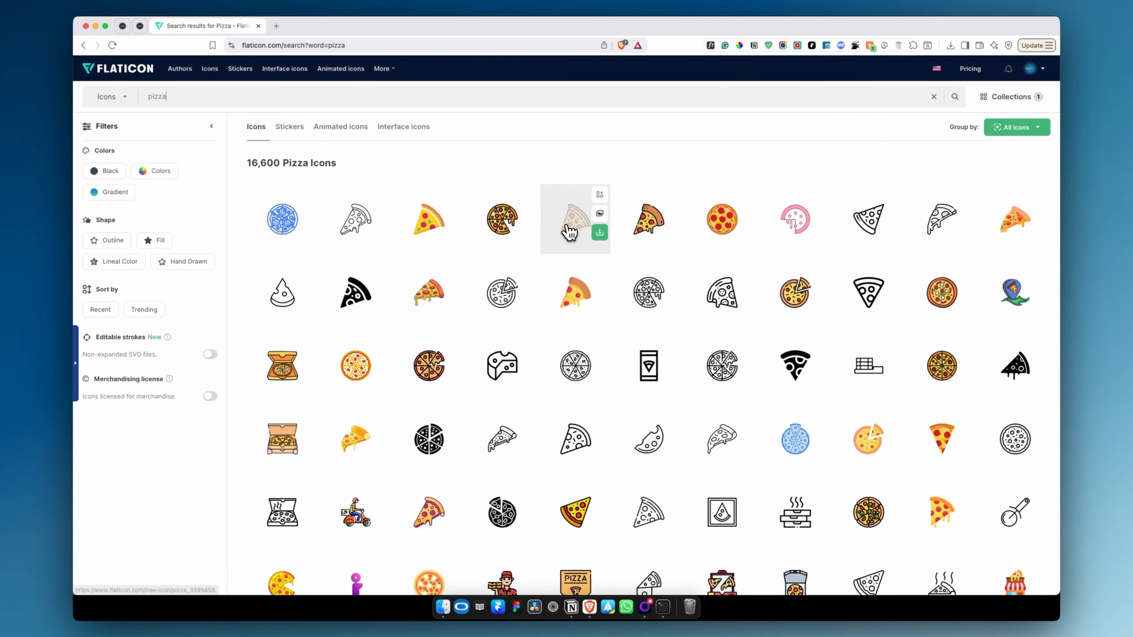
- Open the fifth pizza slice icon in the editor, recolour it in purple, blue and grey, and download it as PNG
left_click(578, 222)
left_click(618, 85)
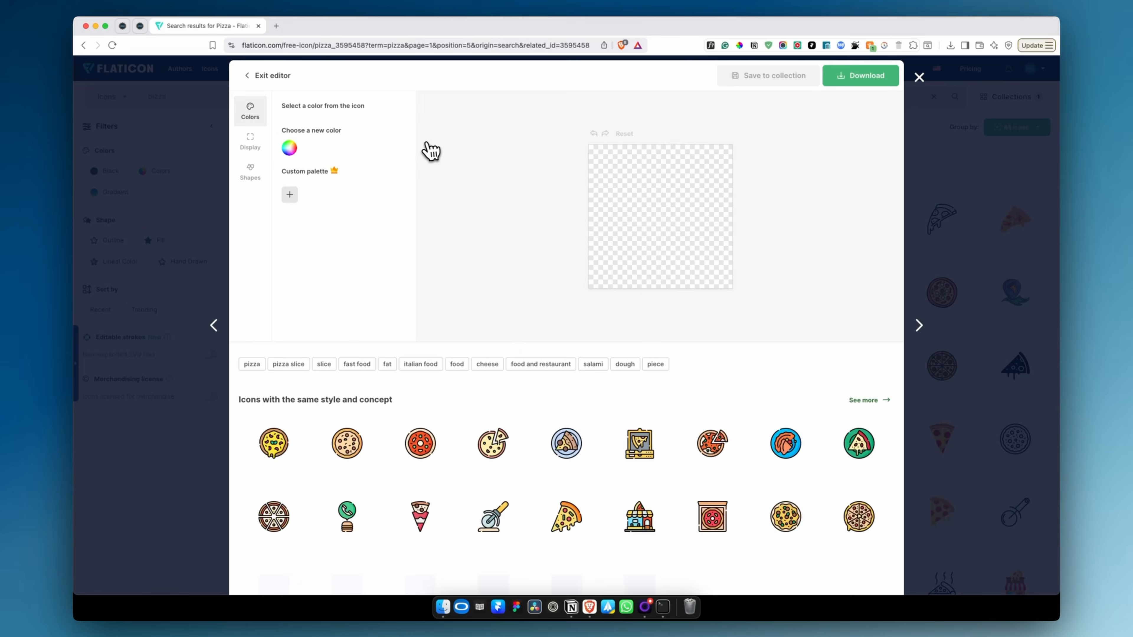
left_click(860, 74)
left_click(857, 101)
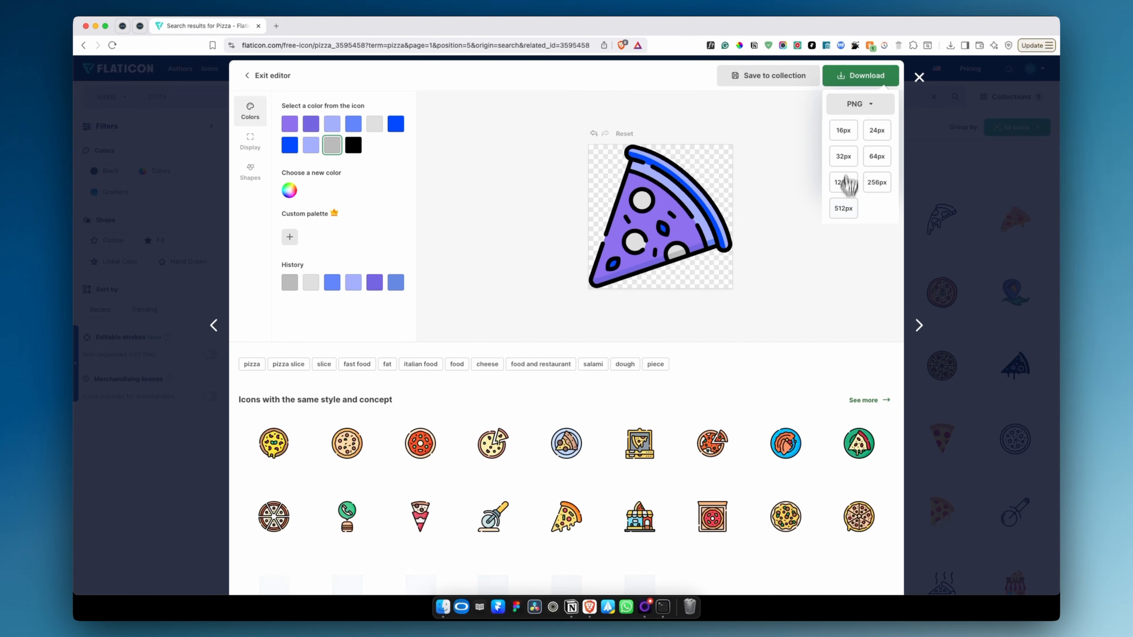
left_click(850, 179)
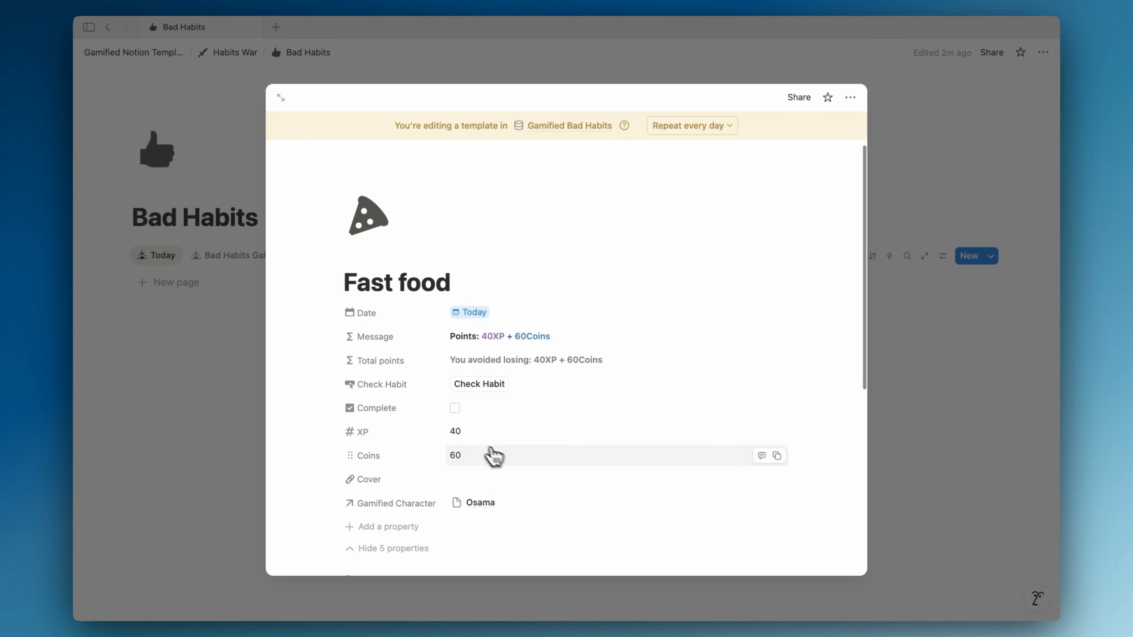
- Delete the book image from the Fast food template's Cover property and upload the downloaded pizza slice PNG in its place
scroll(488, 455, "down", 2)
left_click(720, 415)
left_click(776, 416)
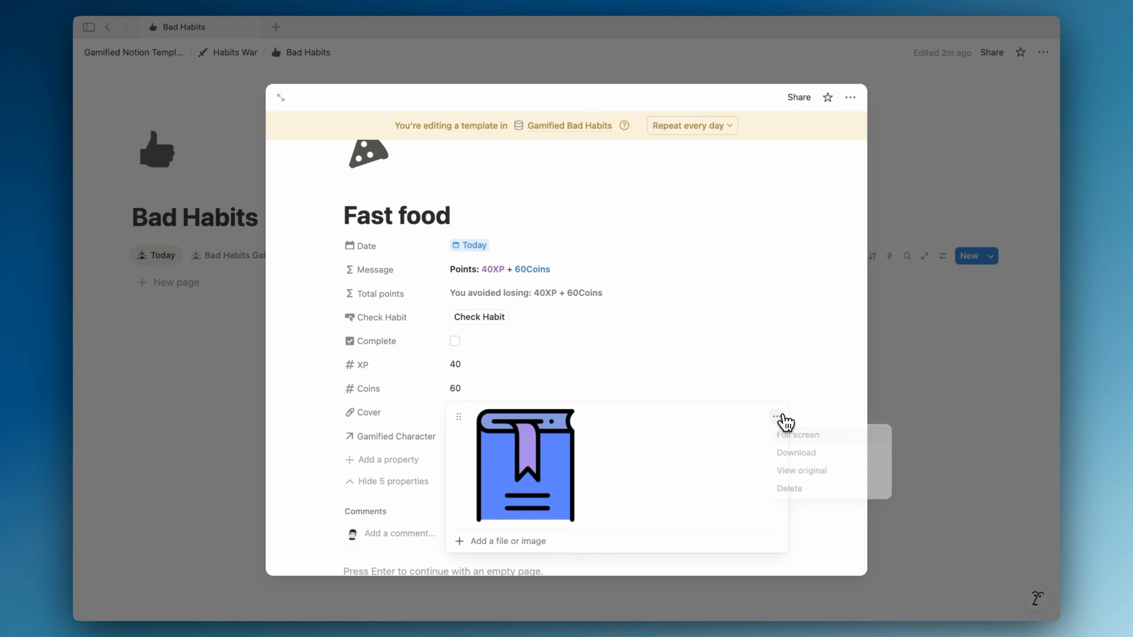
left_click(794, 470)
left_click(618, 416)
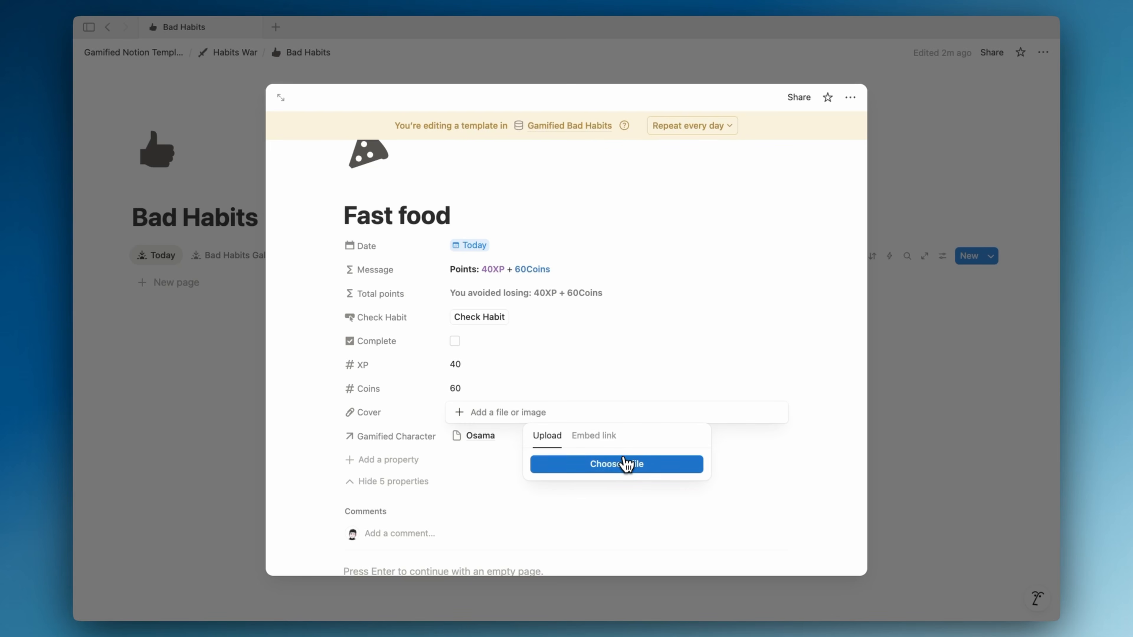
left_click(617, 464)
left_click(413, 225)
double_click(412, 244)
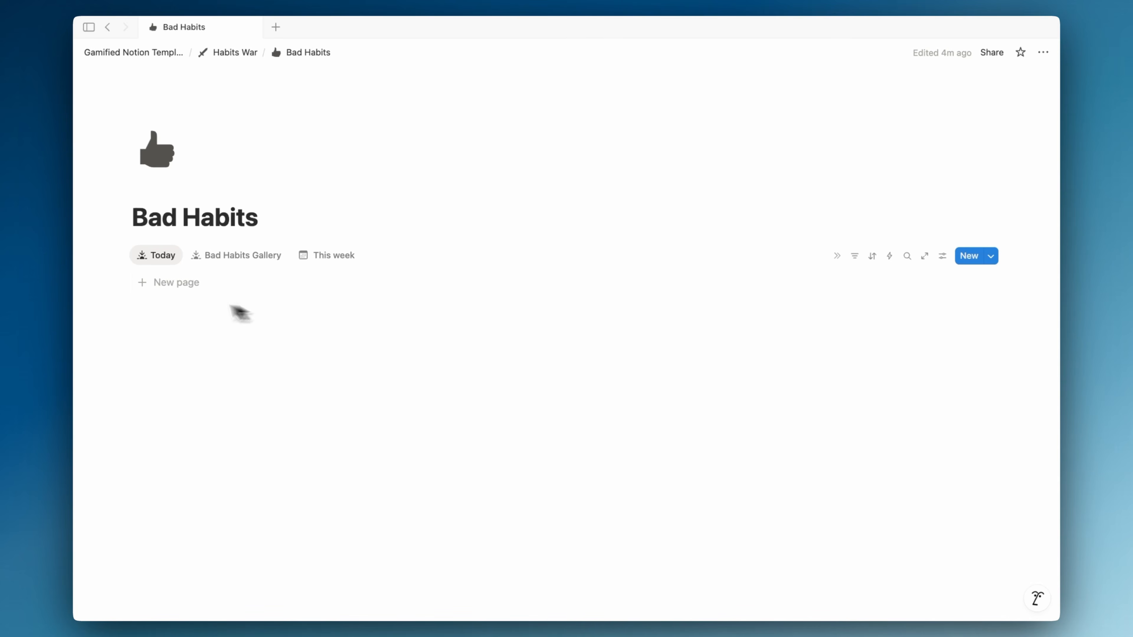
- Create two pages in the Today view of Bad Habits, one from the 3 Hours screen Time template and one from Fast food
left_click(195, 284)
left_click(239, 282)
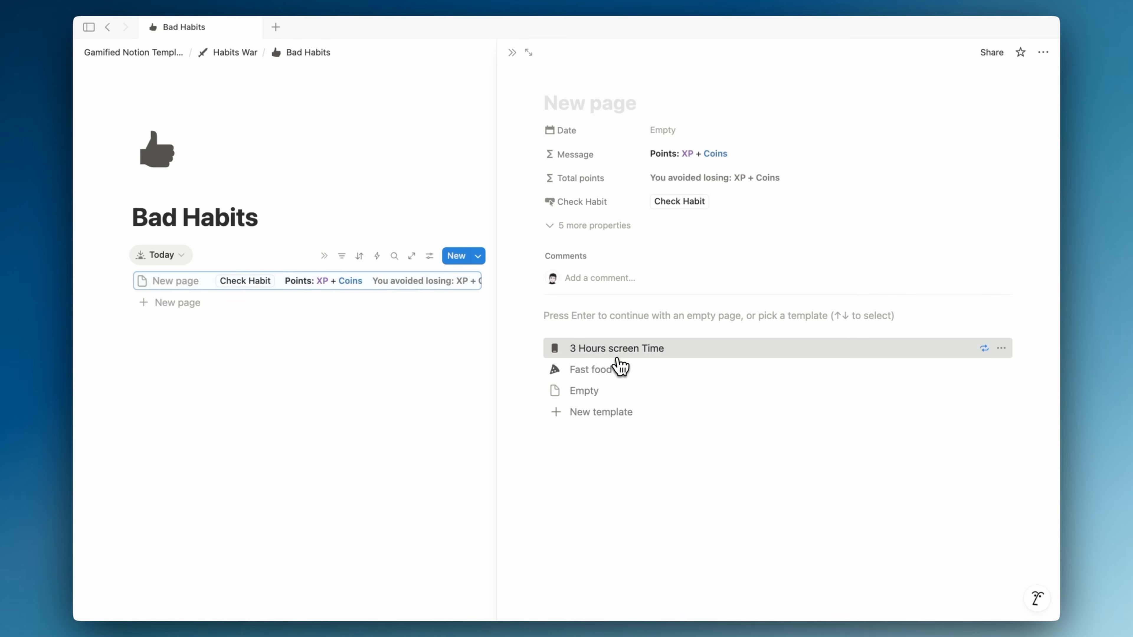
left_click(611, 357)
left_click(215, 313)
left_click(202, 305)
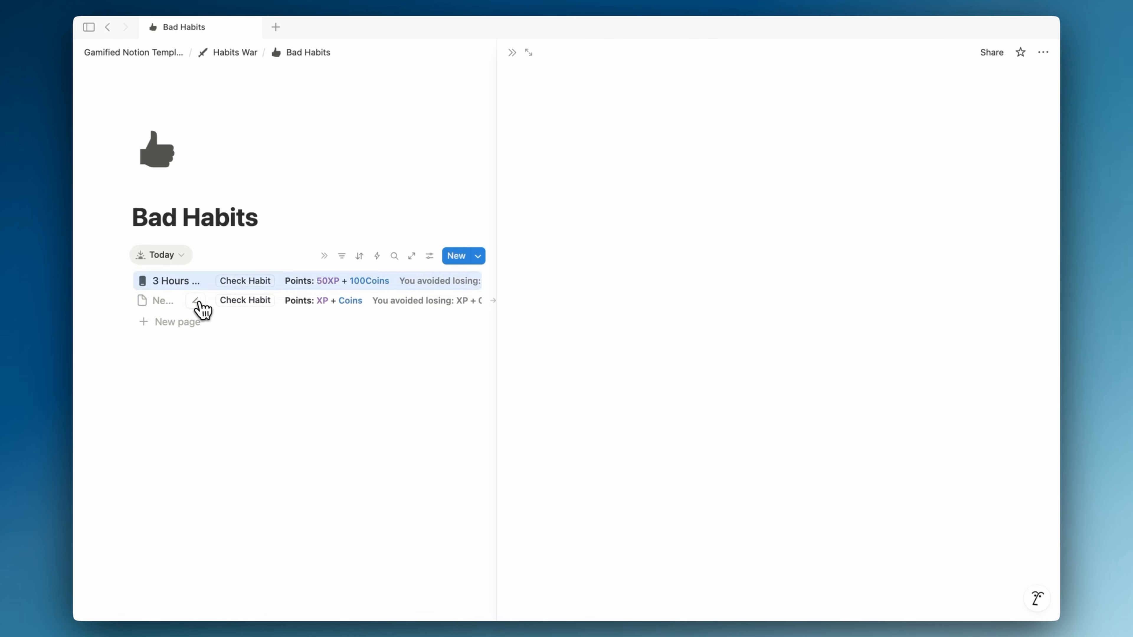
left_click(551, 368)
left_click(512, 53)
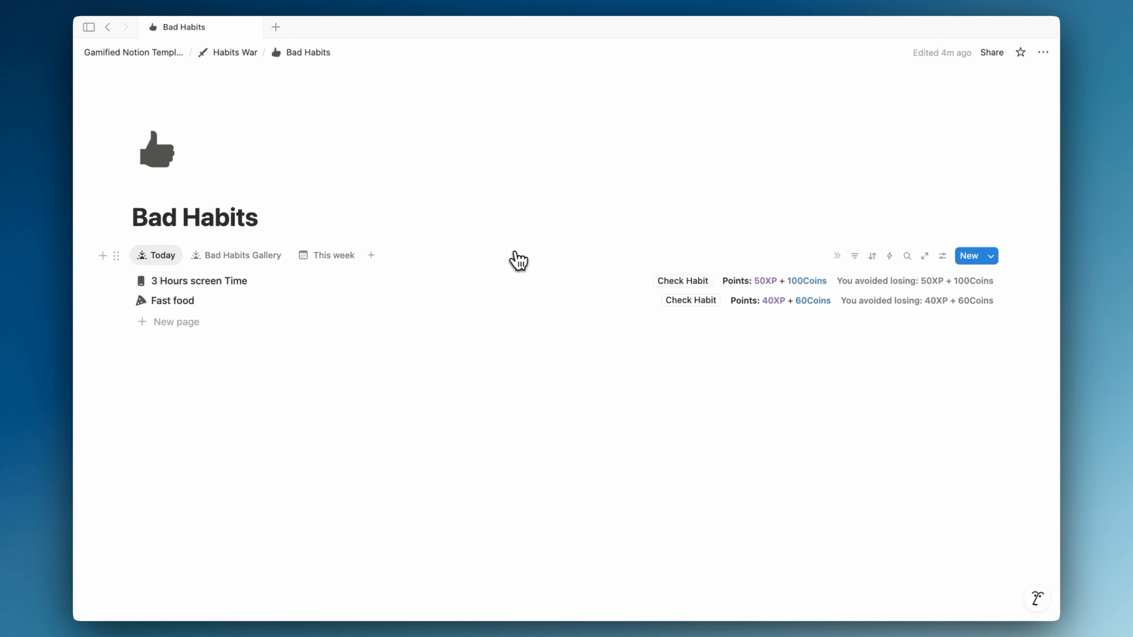
- Return to the Gamified Notion Template page and add a new subpage below Habits War titled Reflection
left_click(233, 53)
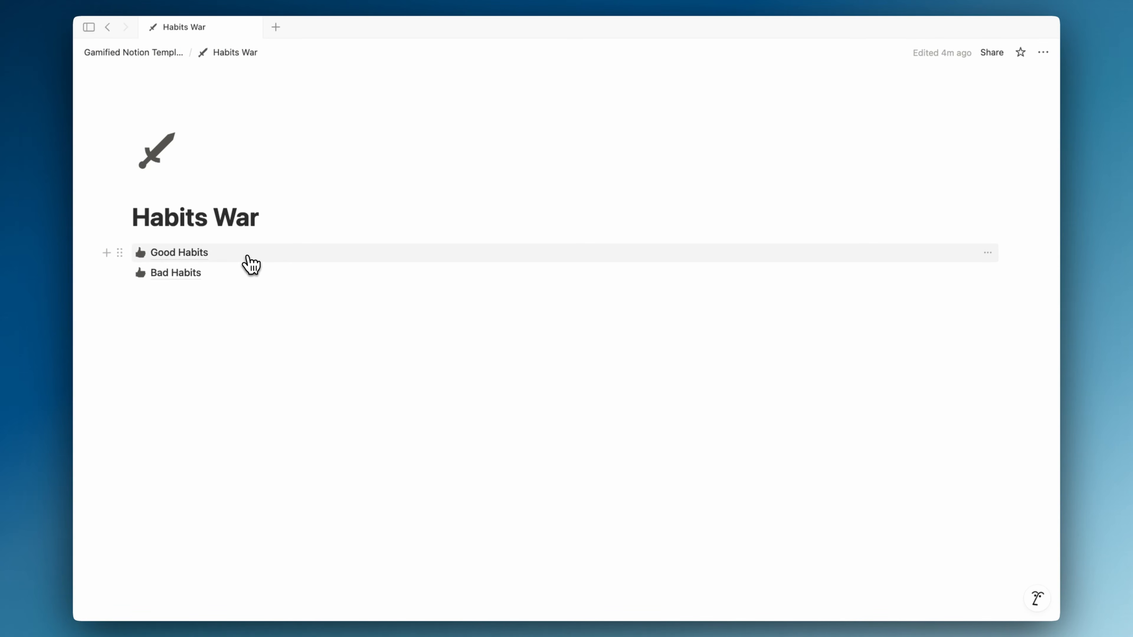
left_click(300, 315)
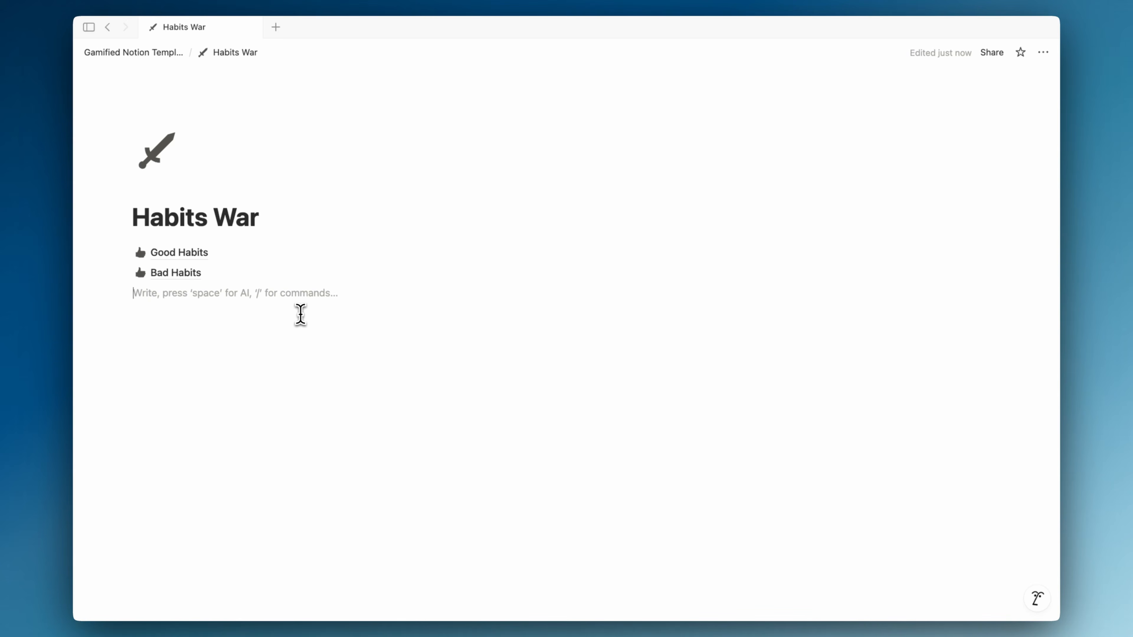
left_click(159, 52)
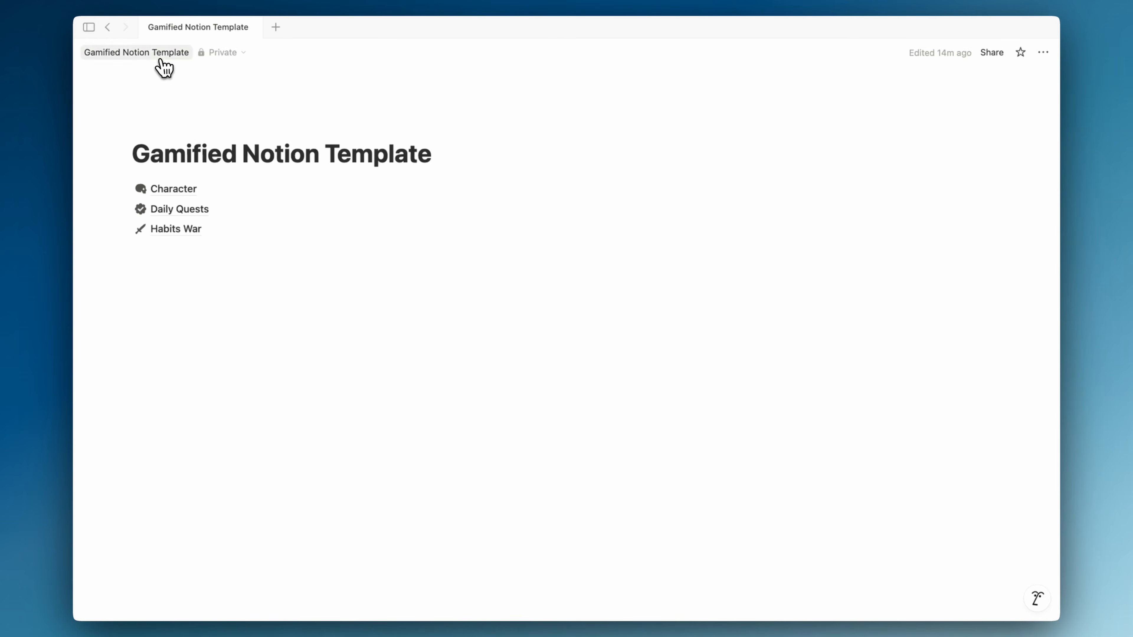
left_click(227, 267)
type("/")
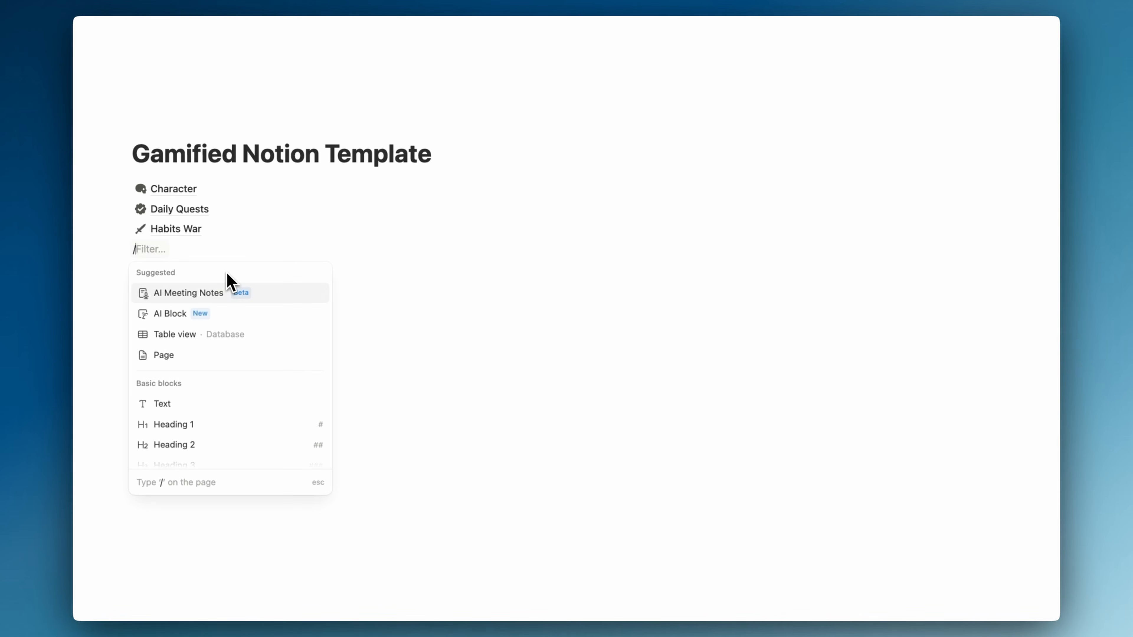
type("page")
key("Return")
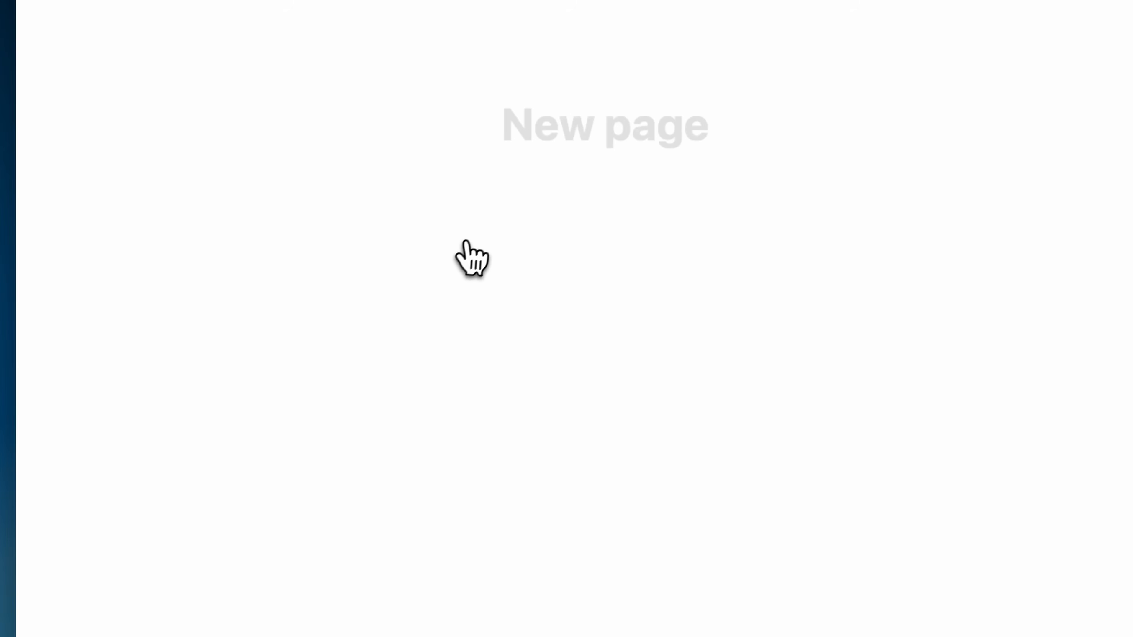
type("Reflection")
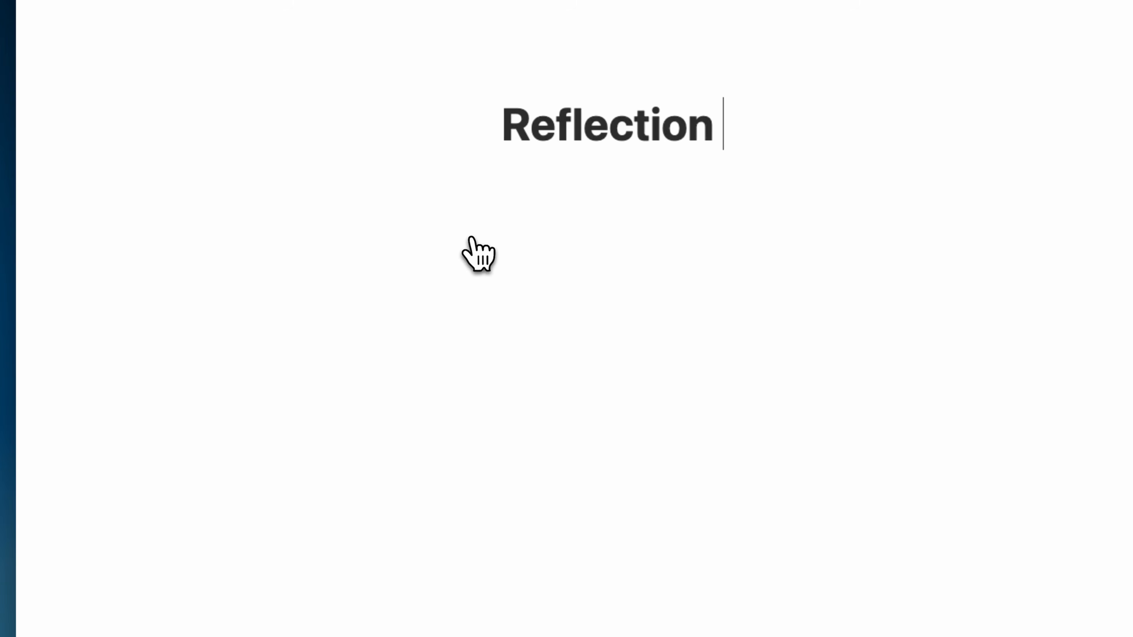
- Give the Reflection page the plain dark thought bubble icon, searching the icons for "thou", and set the page to full width
left_click(290, 196)
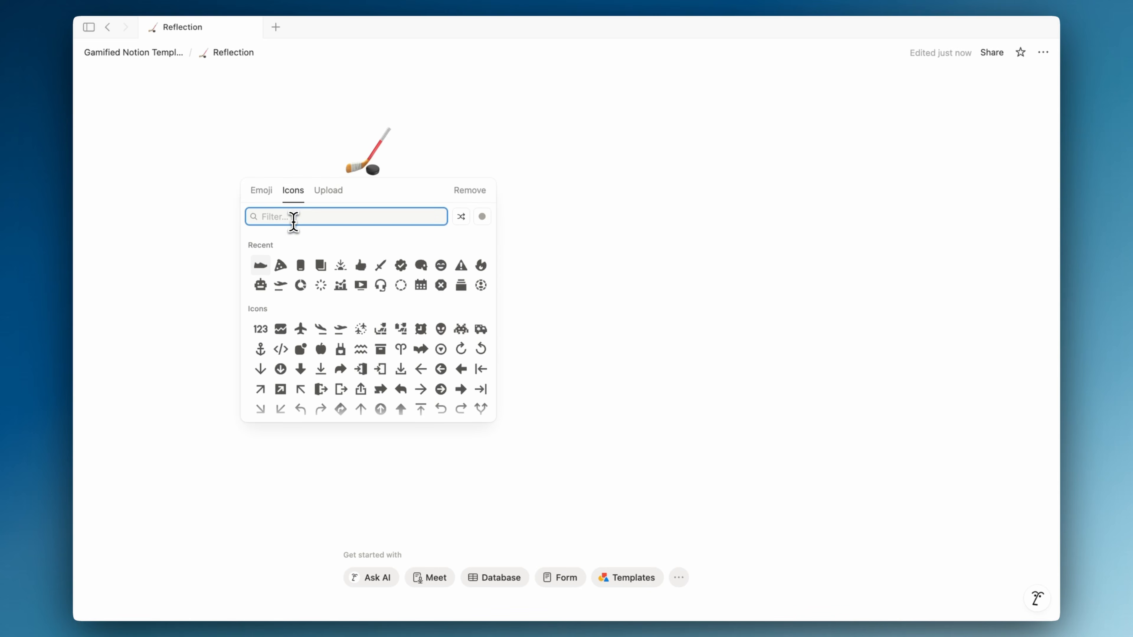
type("thou")
left_click(262, 250)
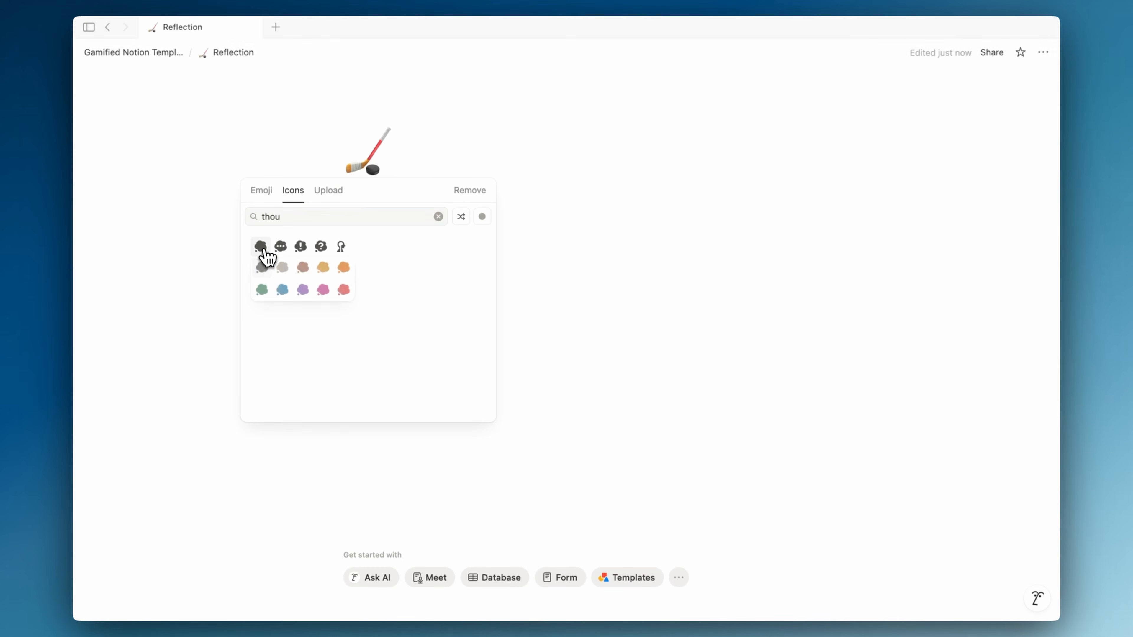
left_click(262, 269)
left_click(1044, 49)
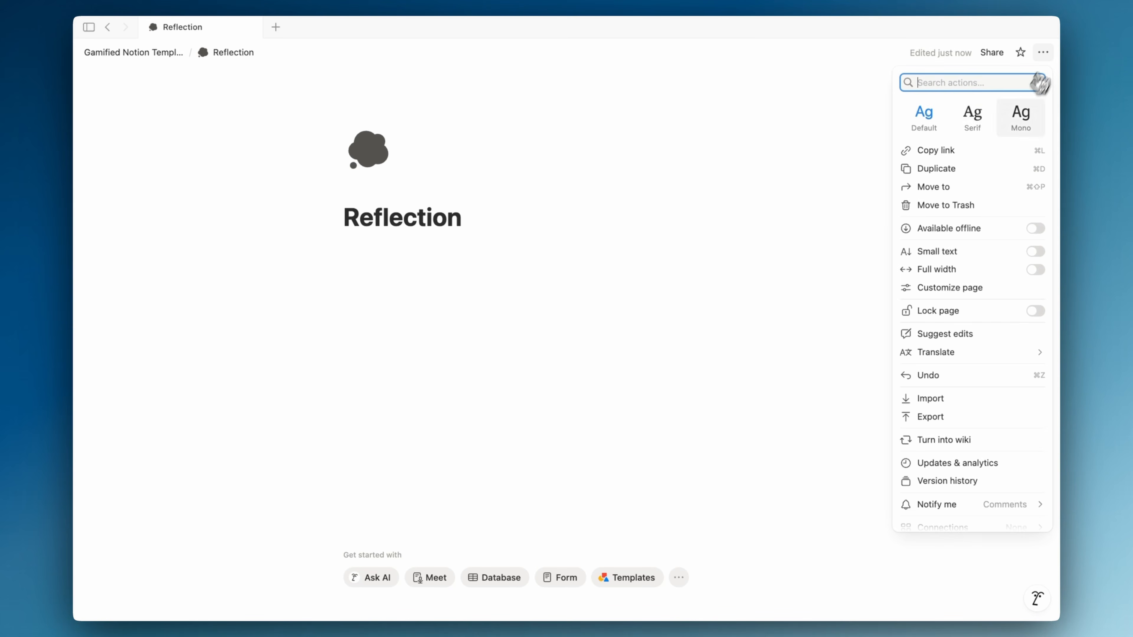
left_click(953, 272)
- Insert a table view database on the Reflection page, name it Gamified Journal, and hide its database title
left_click(543, 273)
left_click(517, 275)
type("/table")
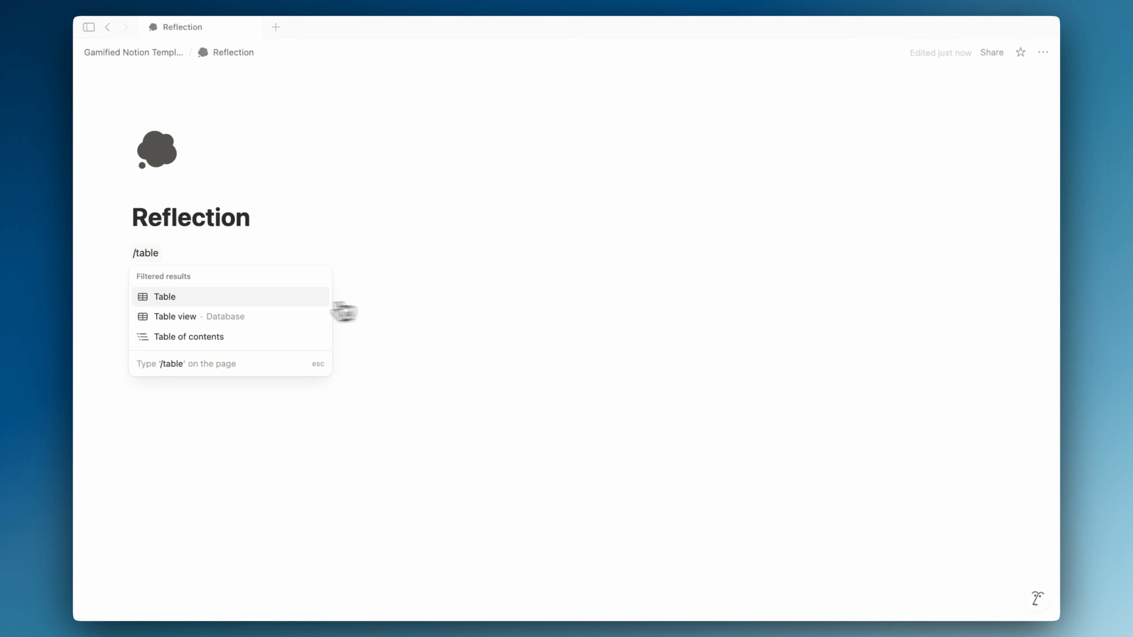
left_click(250, 316)
left_click(184, 257)
type("Gamfi")
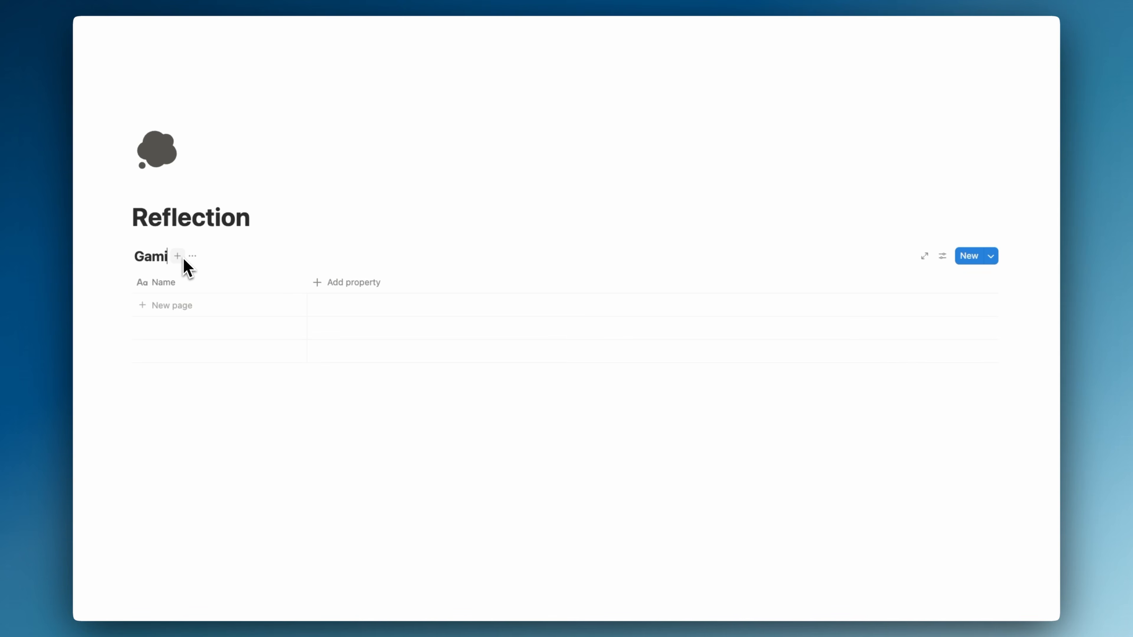
left_click(268, 256)
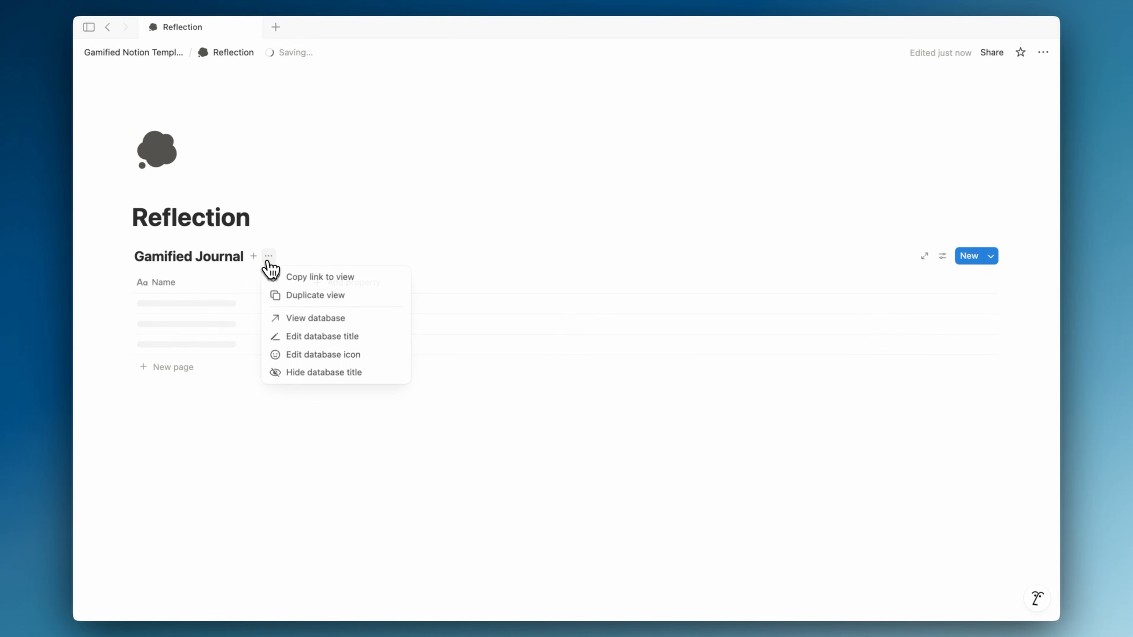
left_click(317, 375)
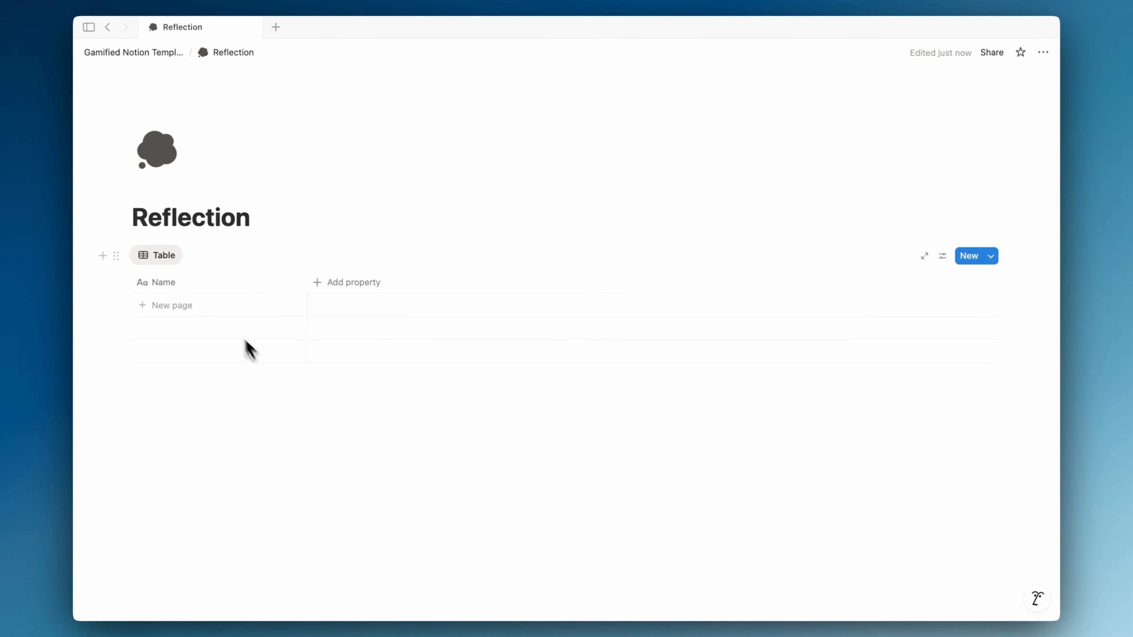
- Add a Date property and a two-way relation to the Gamified Character database to the journal table
left_click(329, 282)
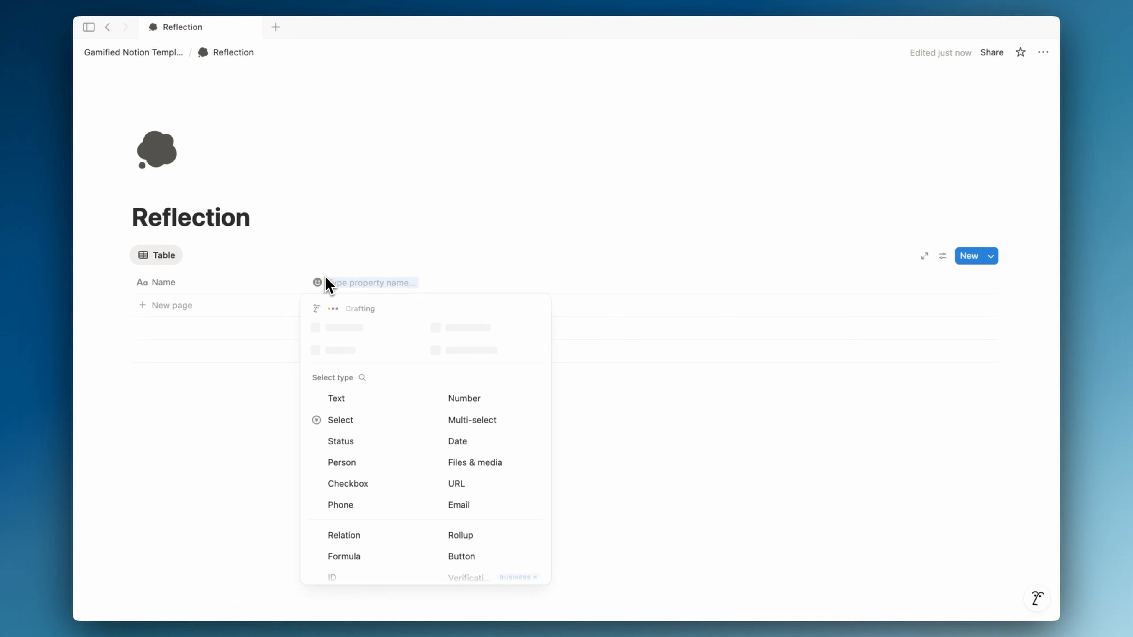
left_click(462, 442)
left_click(441, 282)
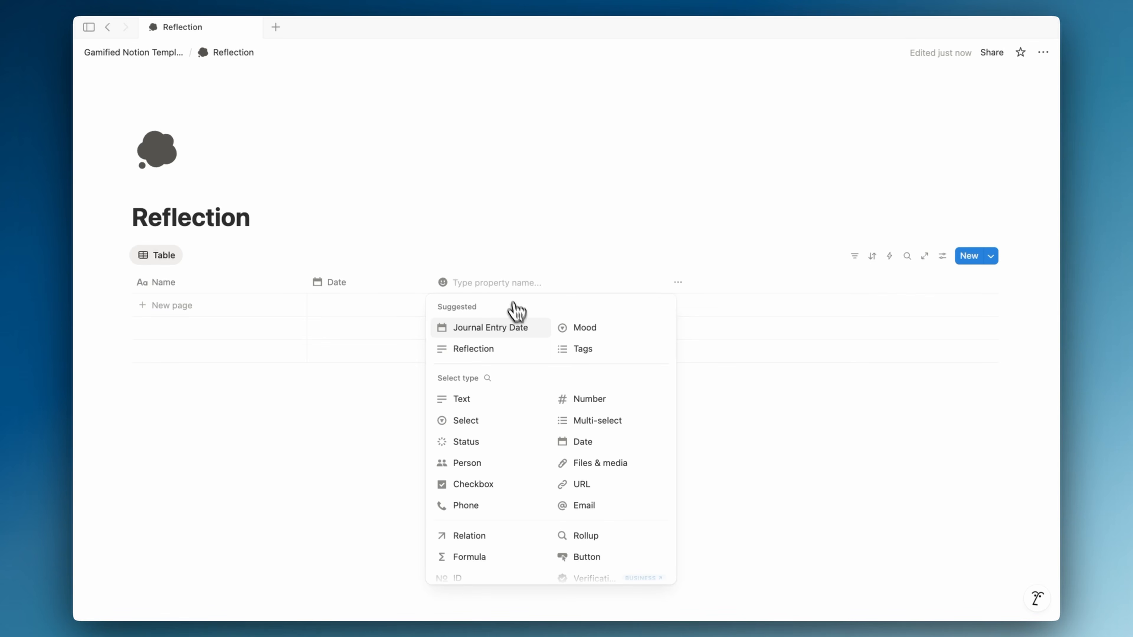
left_click(509, 537)
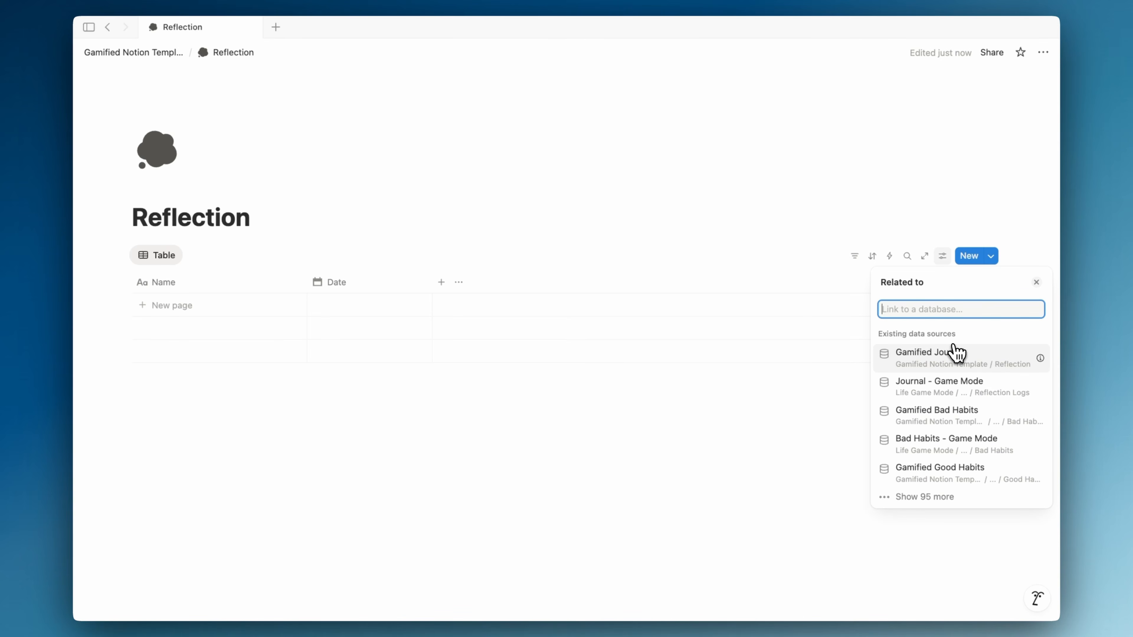
left_click(938, 500)
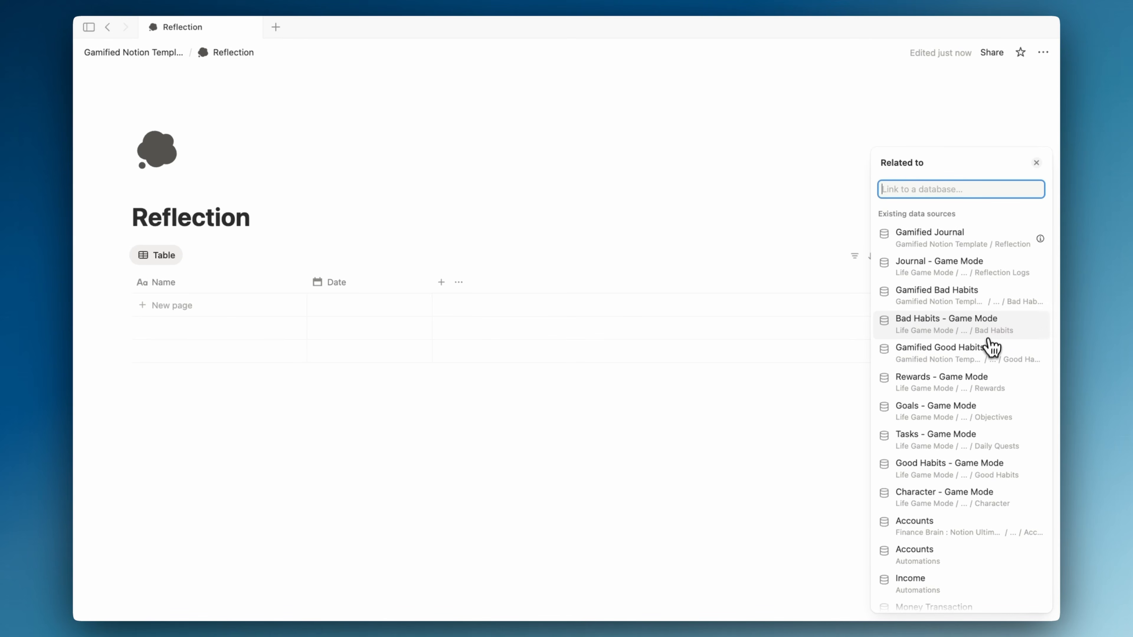
type("Gamified character")
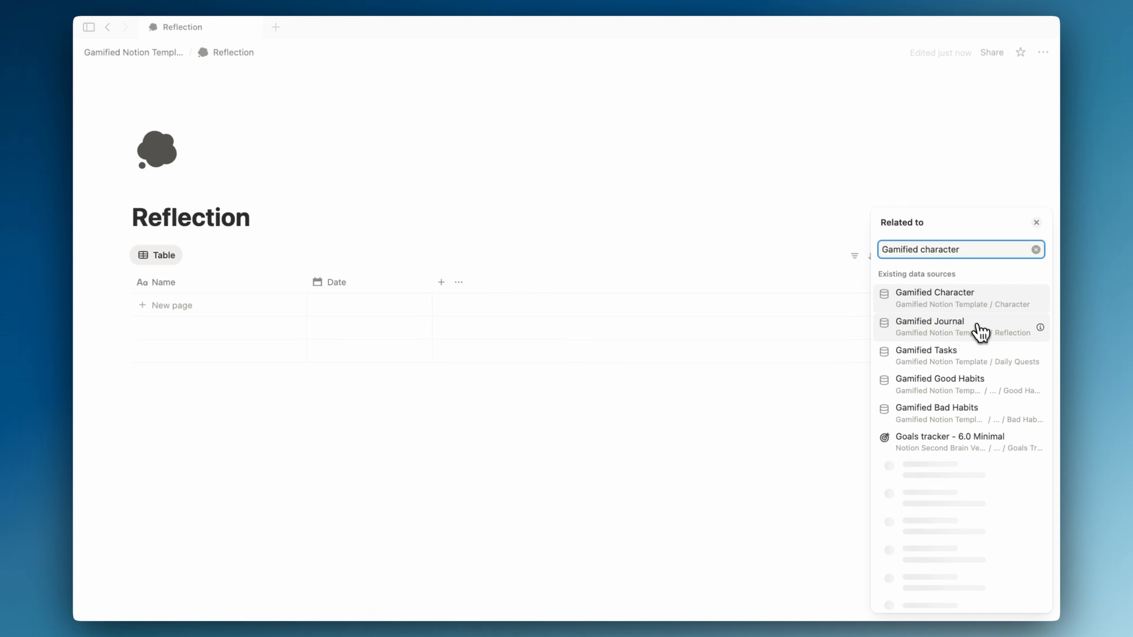
left_click(936, 357)
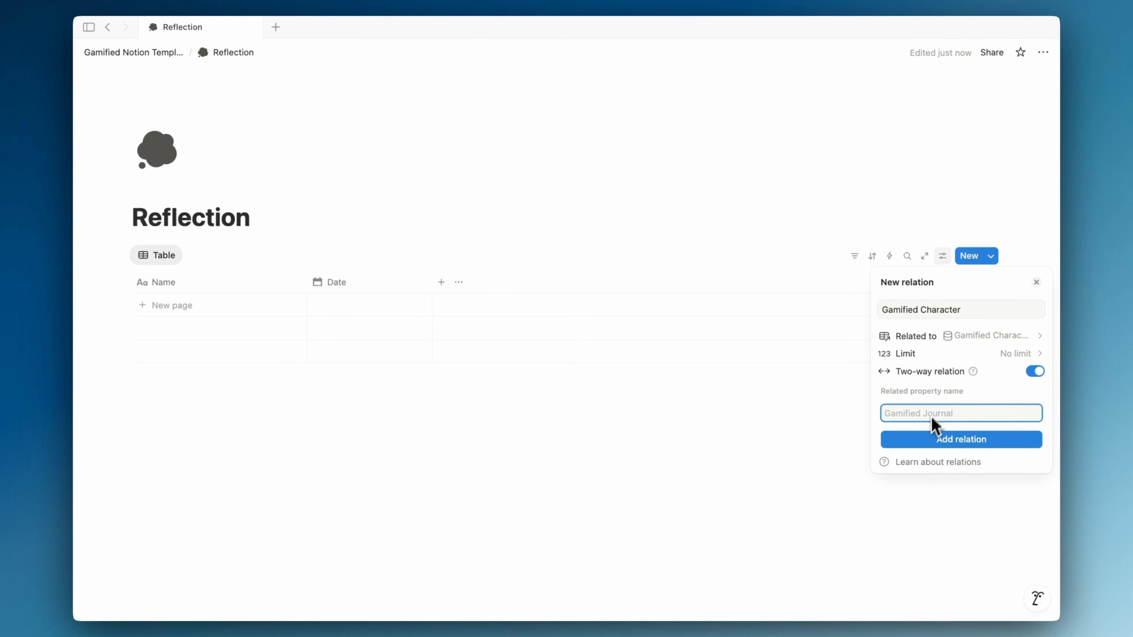
left_click(918, 440)
left_click(731, 419)
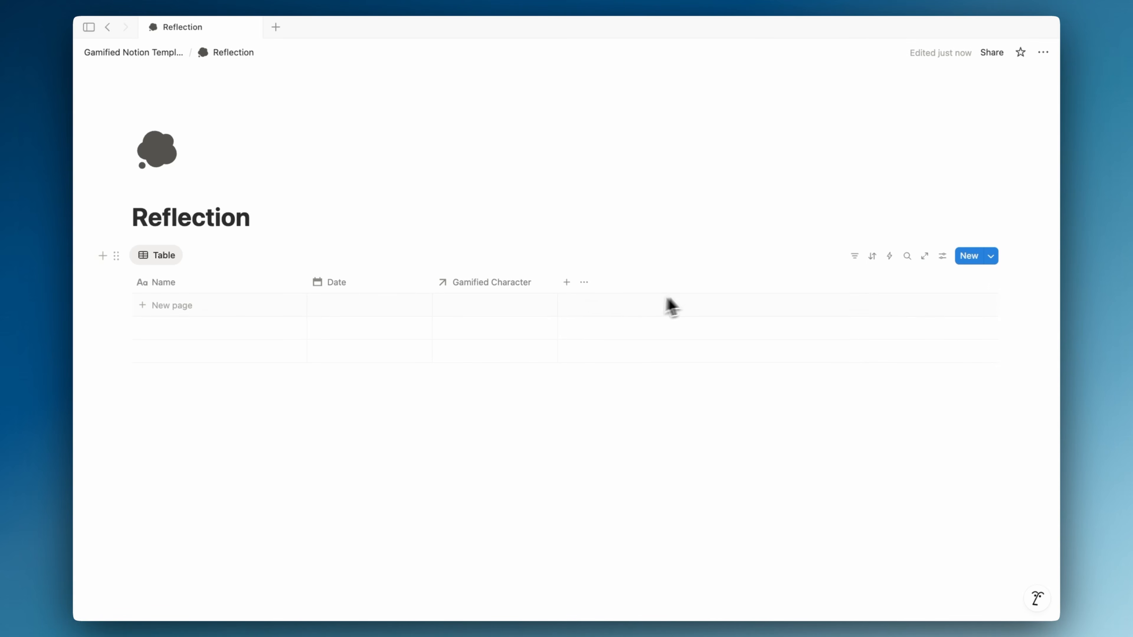
- Add the suggested Mood select property to the journal table and open its options in a new row
left_click(567, 282)
left_click(696, 327)
left_click(669, 320)
left_click(630, 305)
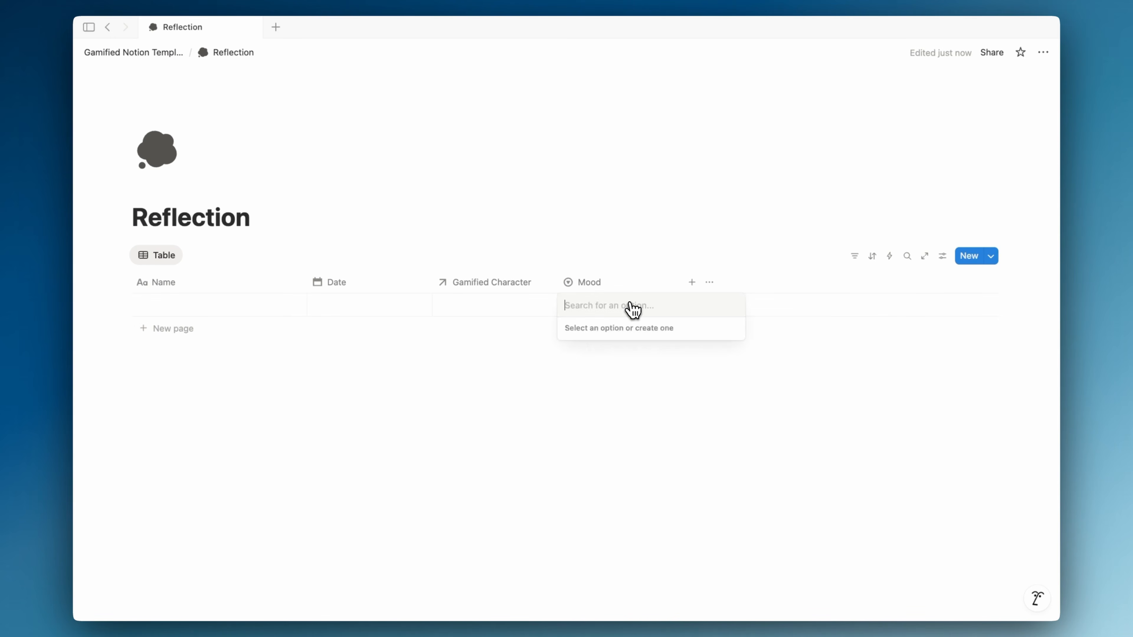
- Create the Mood options Happy, Sad, Joy and Satisfied from the empty row's Mood cell
type("H")
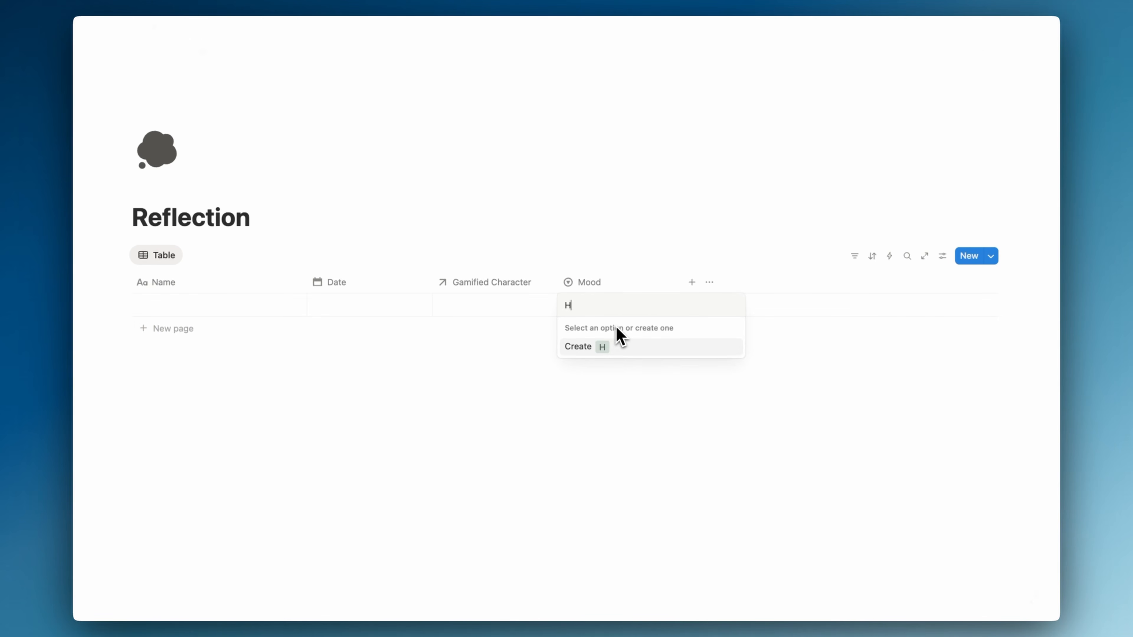
type("appy")
key("Return")
left_click(624, 311)
type("Sad")
key("Return")
type("Joy")
key("Return")
left_click(626, 312)
type("S")
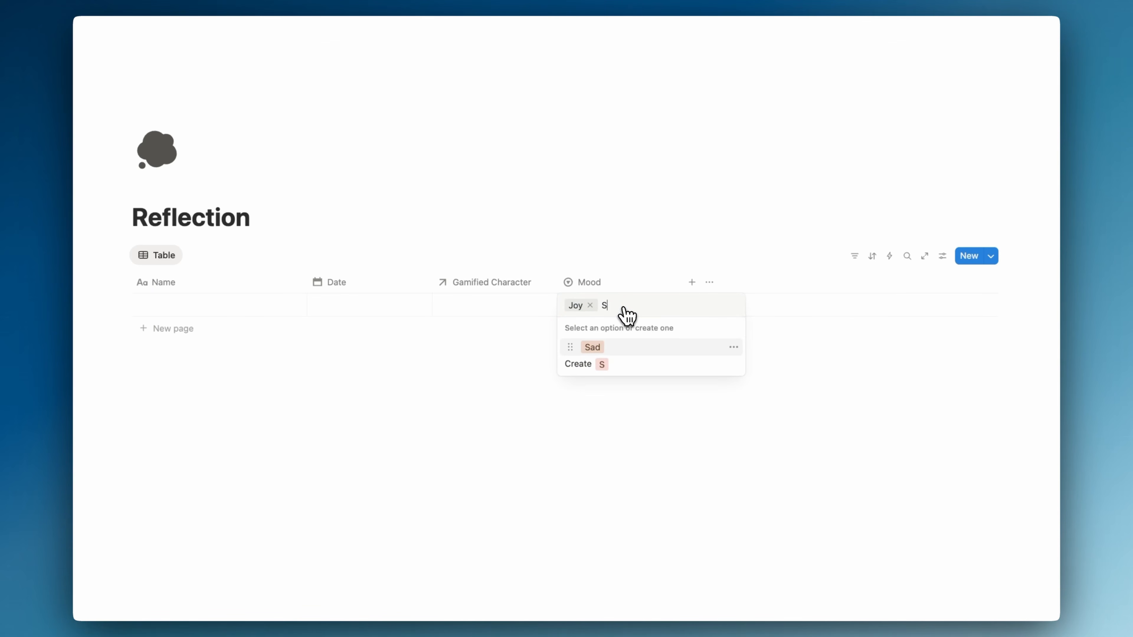
type("atisfie")
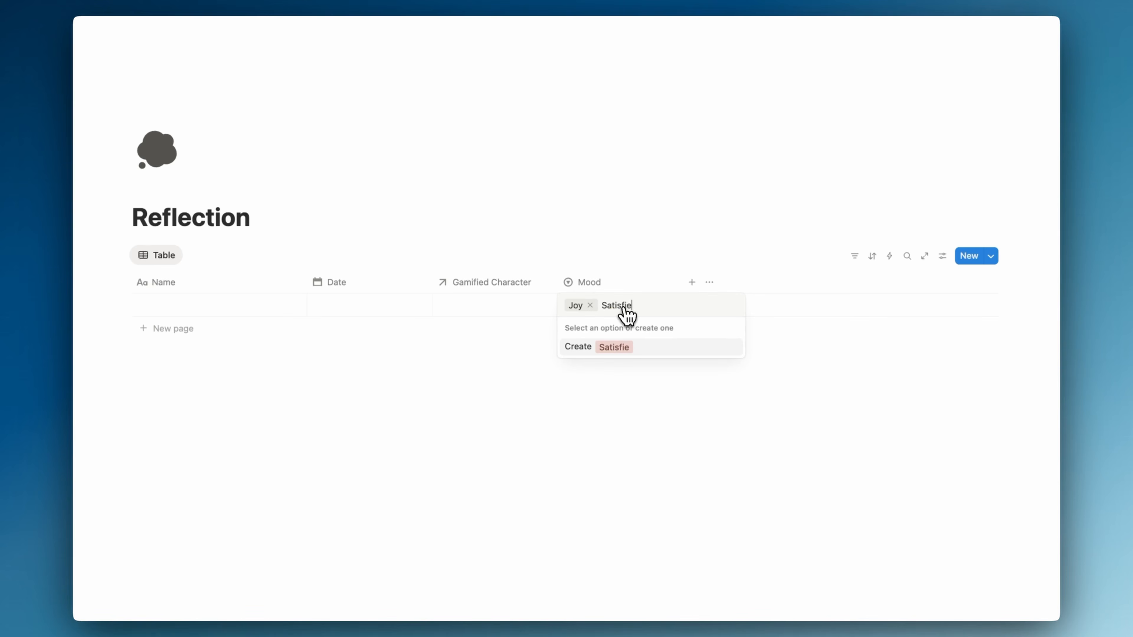
type("d")
key("Return")
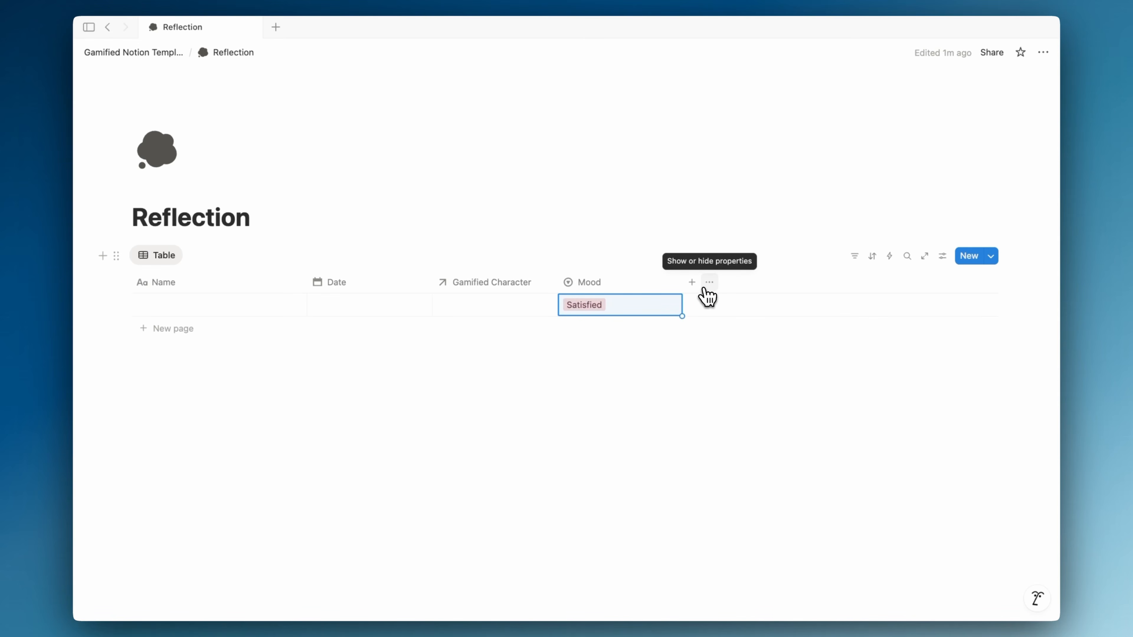
- Add a checkbox property to the Reflection table and name it Log
left_click(691, 282)
scroll(812, 488, "down", 1)
left_click(761, 474)
left_click(732, 286)
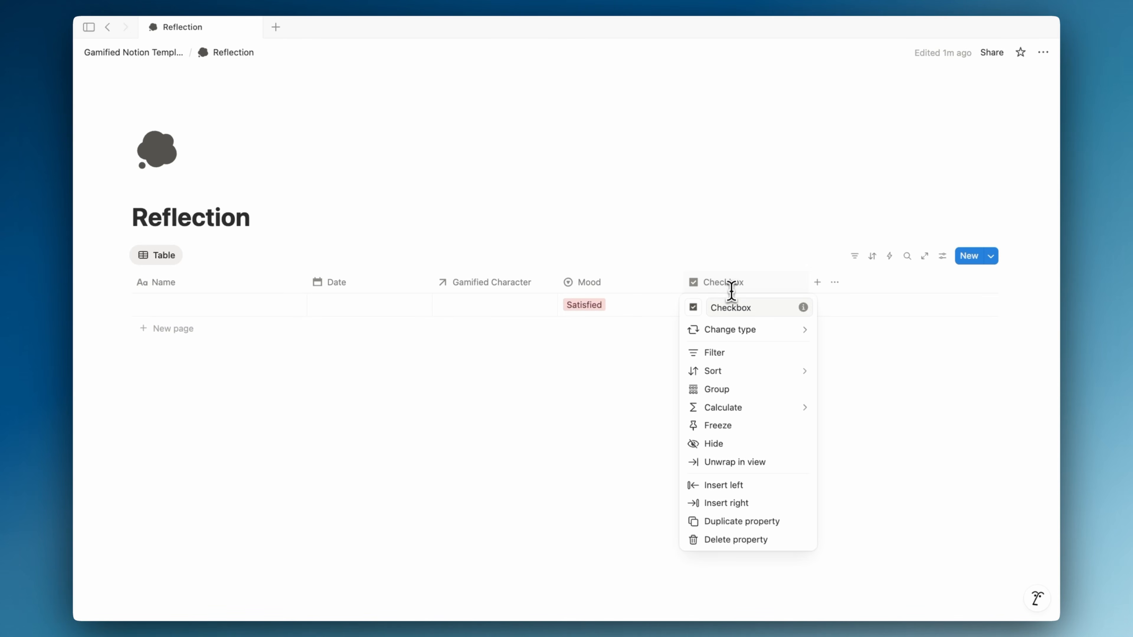
type("Log")
key("Return")
left_click(990, 258)
left_click(989, 322)
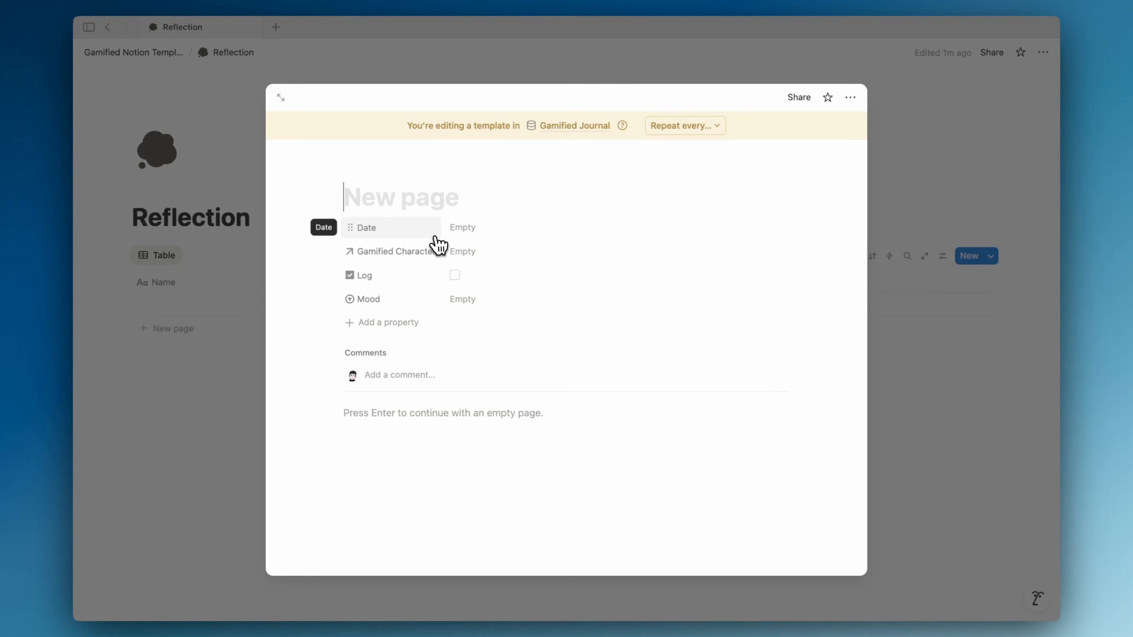
type("@to")
key("Return")
left_click(462, 228)
left_click(479, 285)
- Give the journal template the dark thought bubble icon
left_click(370, 168)
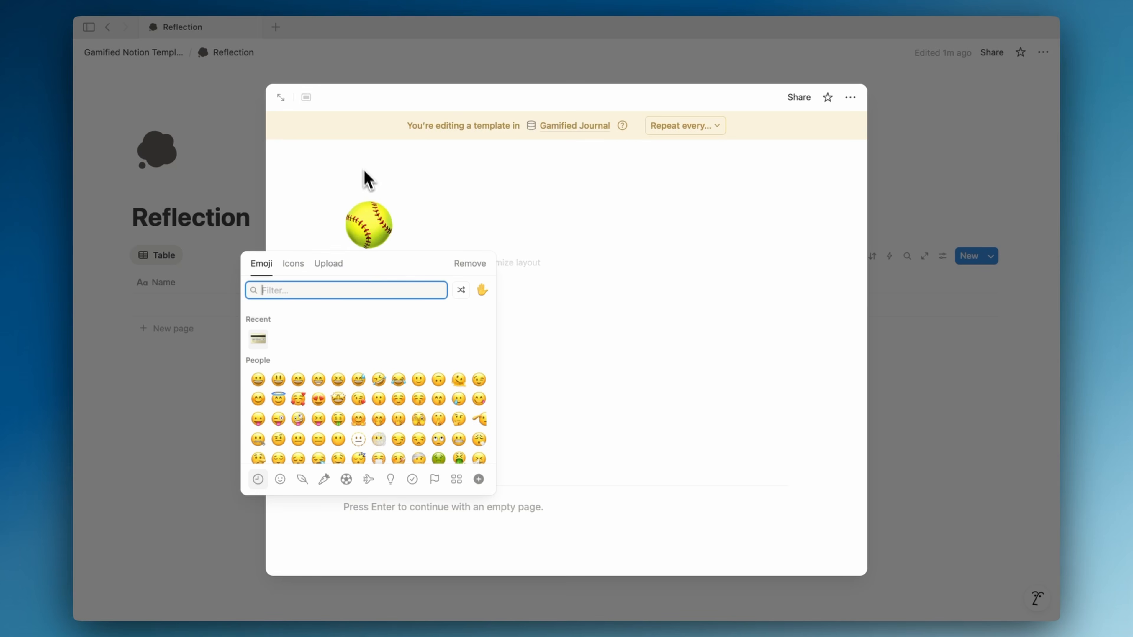
left_click(295, 264)
type("note")
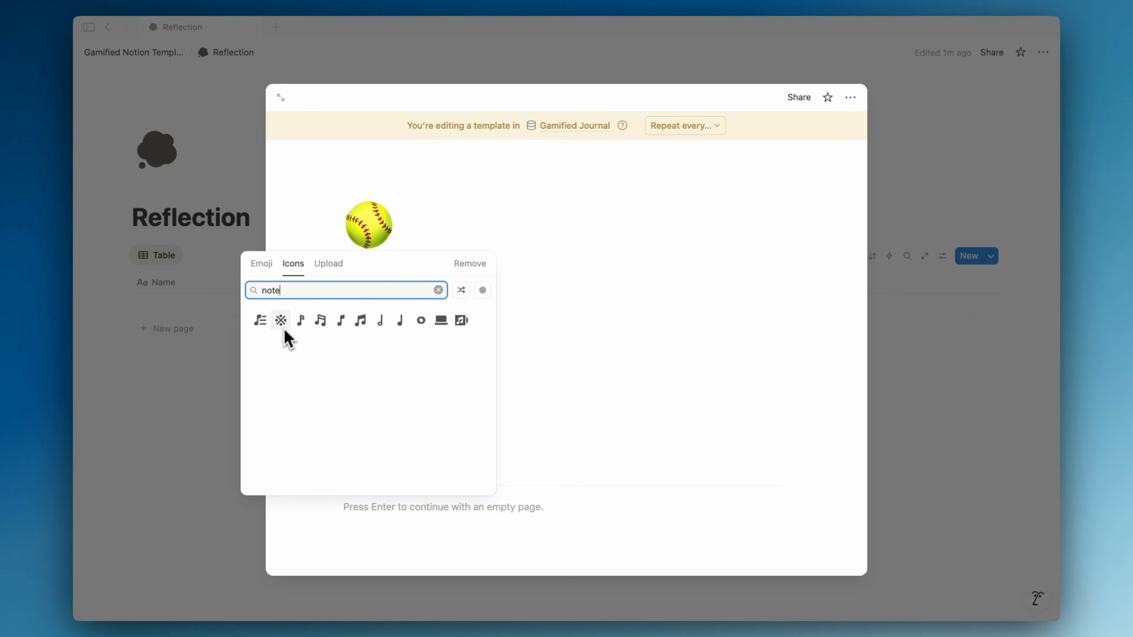
key("BackSpace")
key("BackSpace")
key("BackSpace")
key("BackSpace")
type("th")
key("BackSpace")
key("BackSpace")
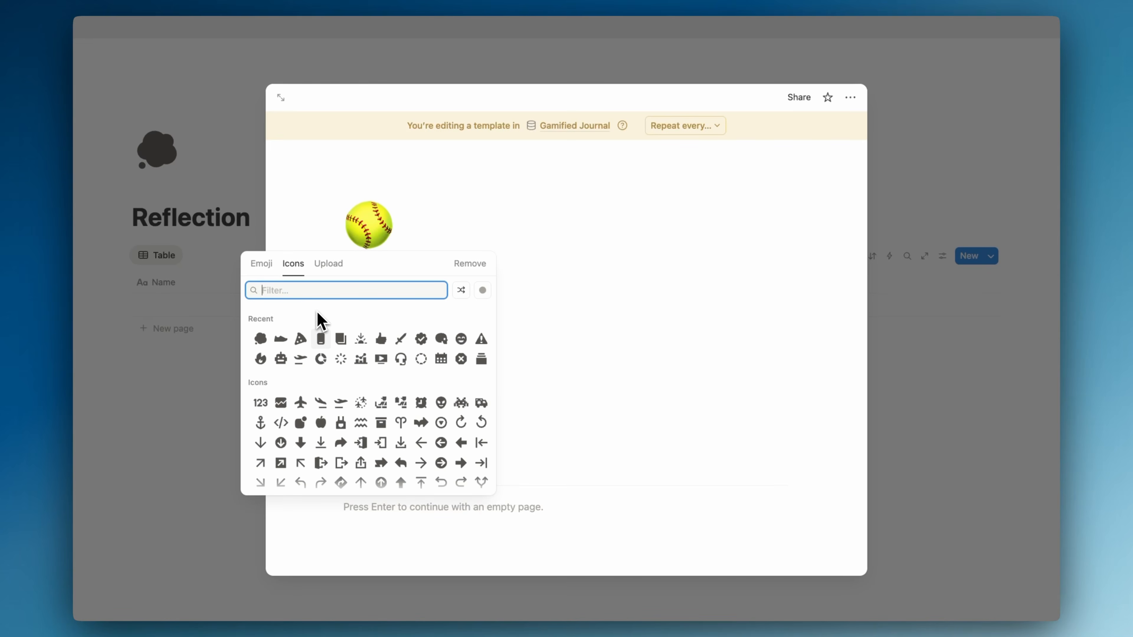
left_click(262, 341)
left_click(262, 358)
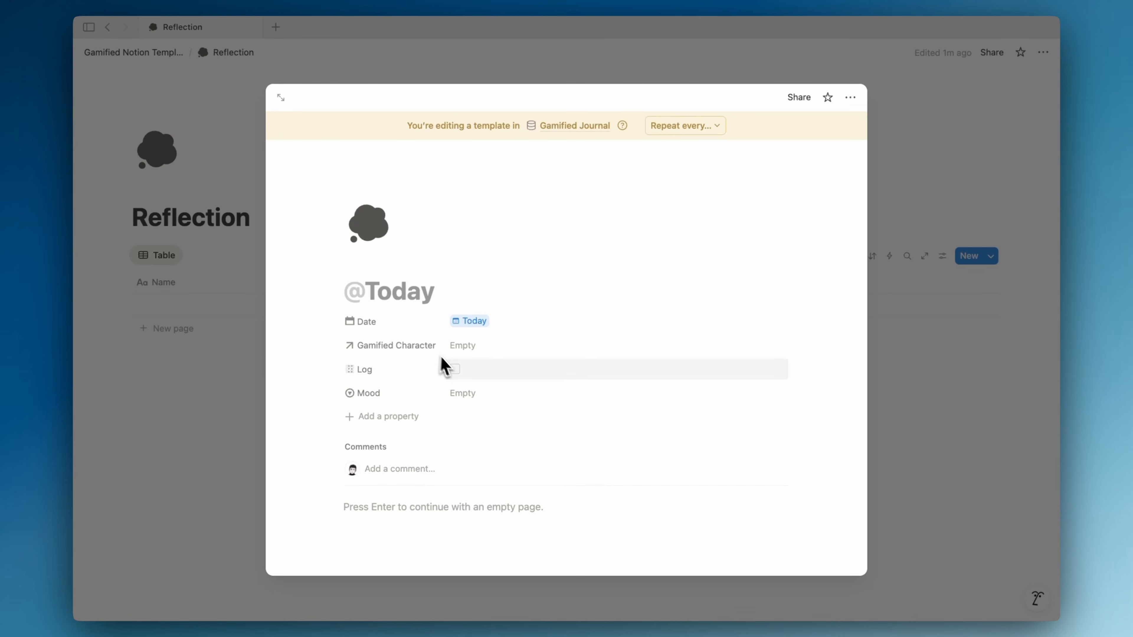
- Move the Gamified Character property below Mood and link it to the existing character page
left_click_drag(446, 352, 461, 407)
left_click(509, 397)
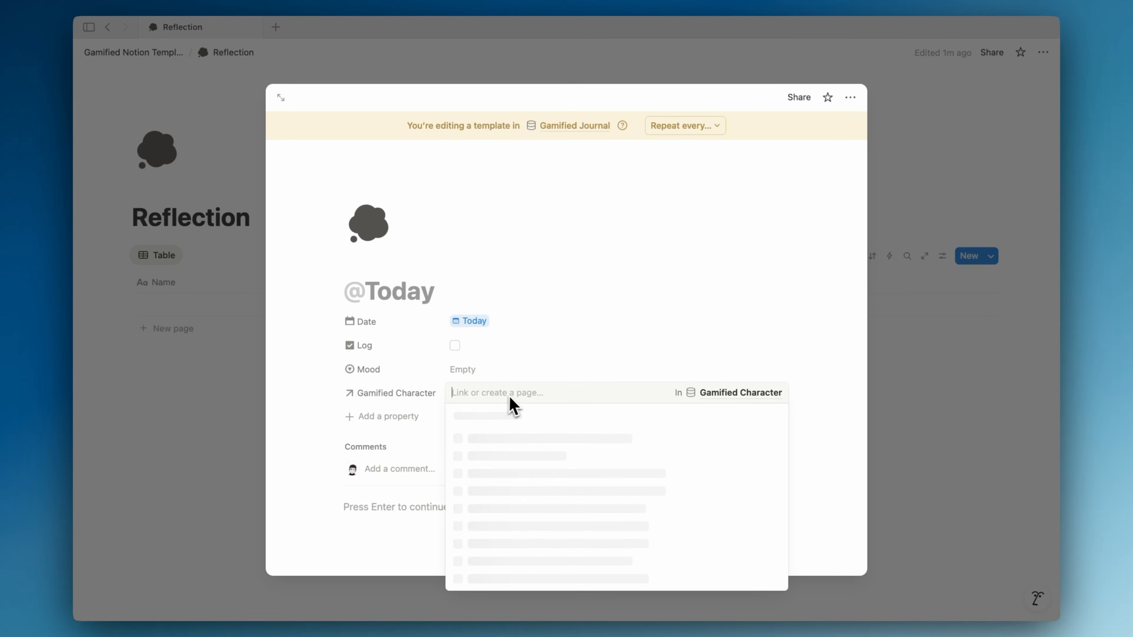
left_click(487, 439)
left_click(427, 423)
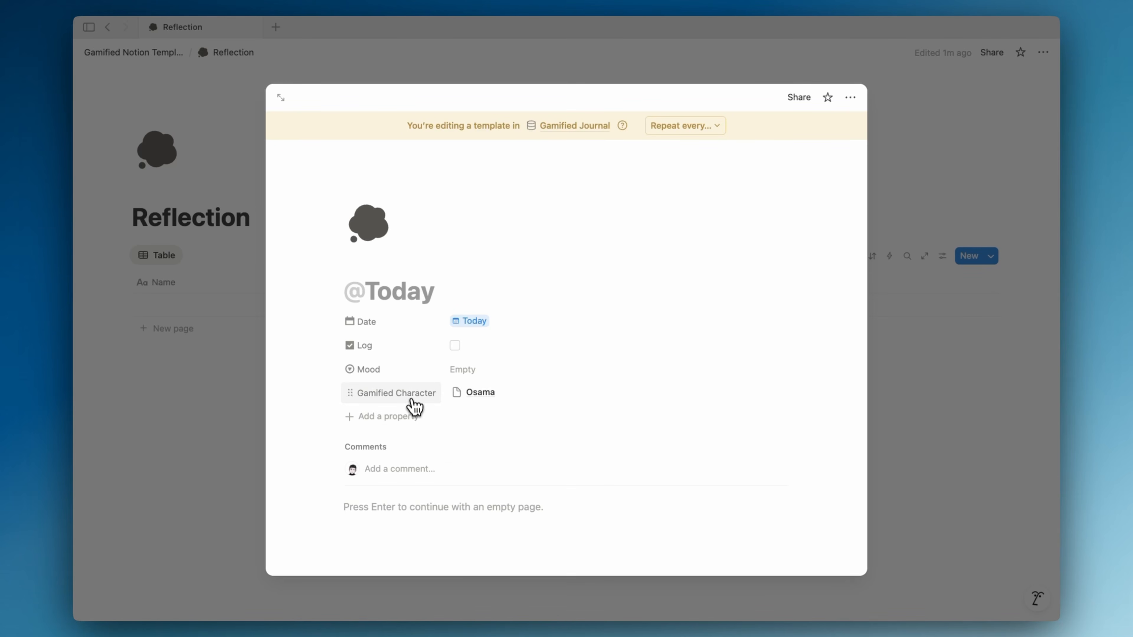
- Hide the Gamified Character property in the template and close the template
left_click(415, 397)
mouse_move(418, 474)
left_click(495, 493)
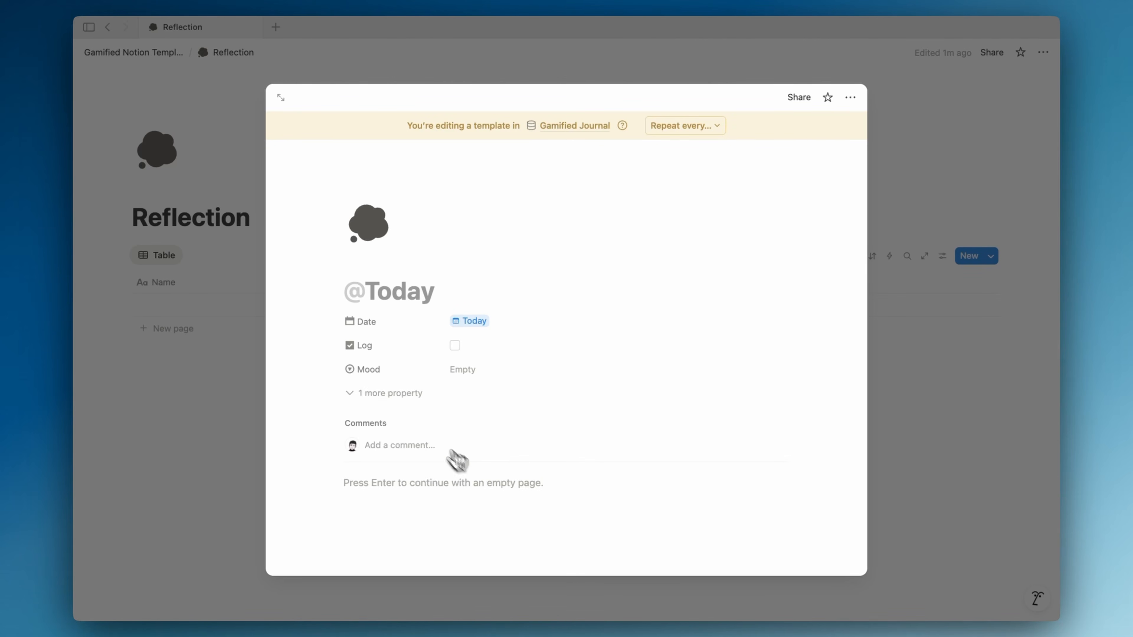
left_click(243, 375)
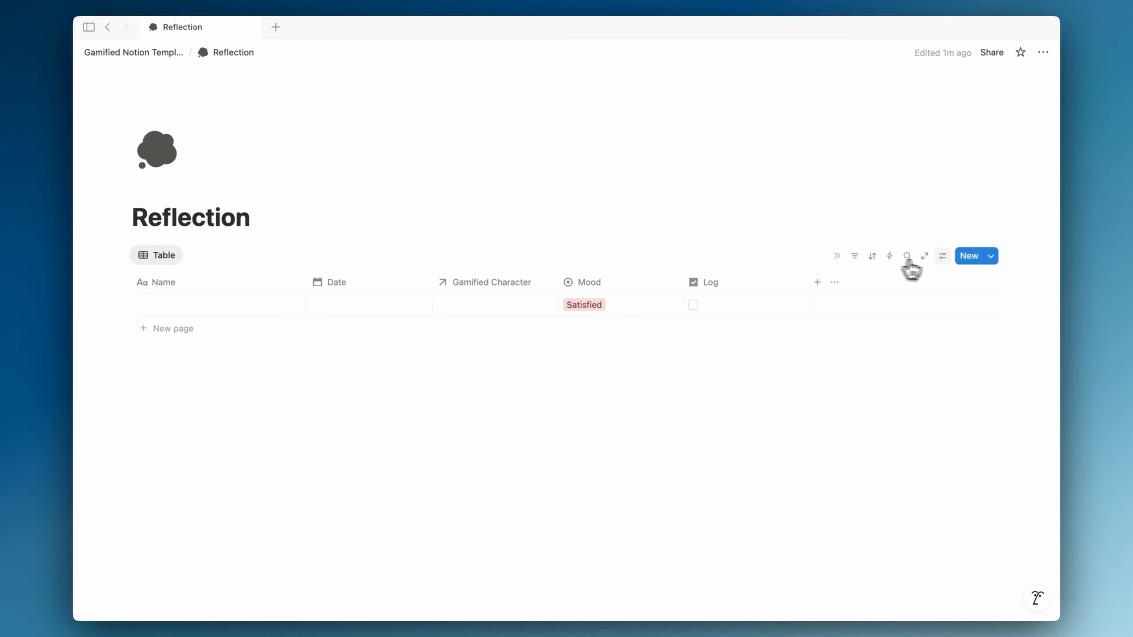
- Rename the Reflection table view Today and give it the sunrise icon
left_click(943, 256)
left_click(925, 306)
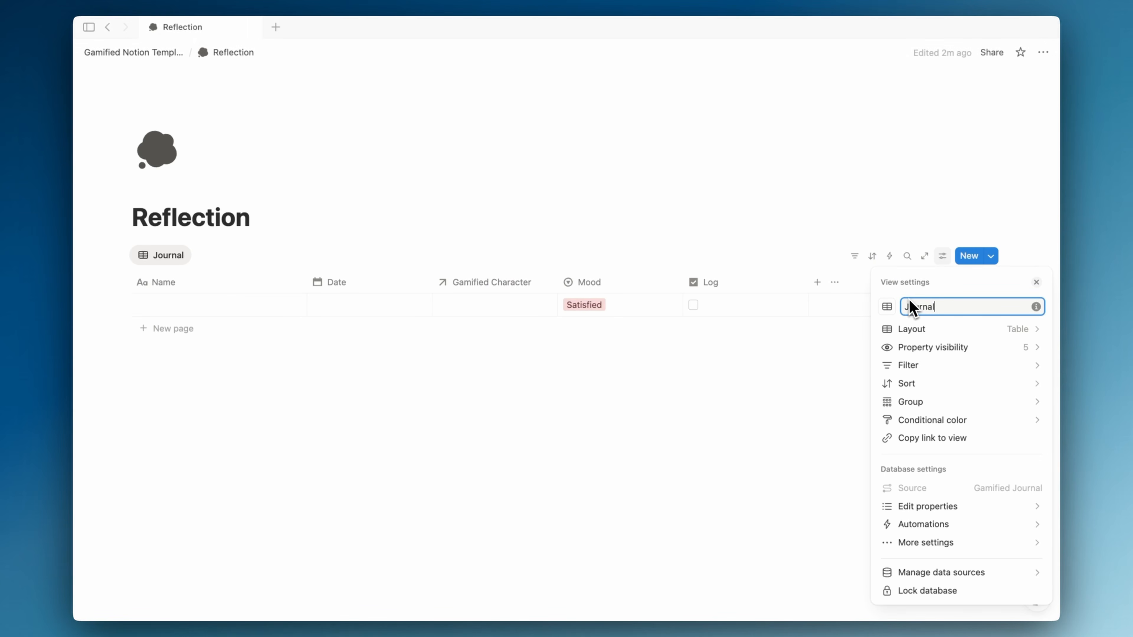
left_click(892, 311)
left_click(928, 306)
type("Tod")
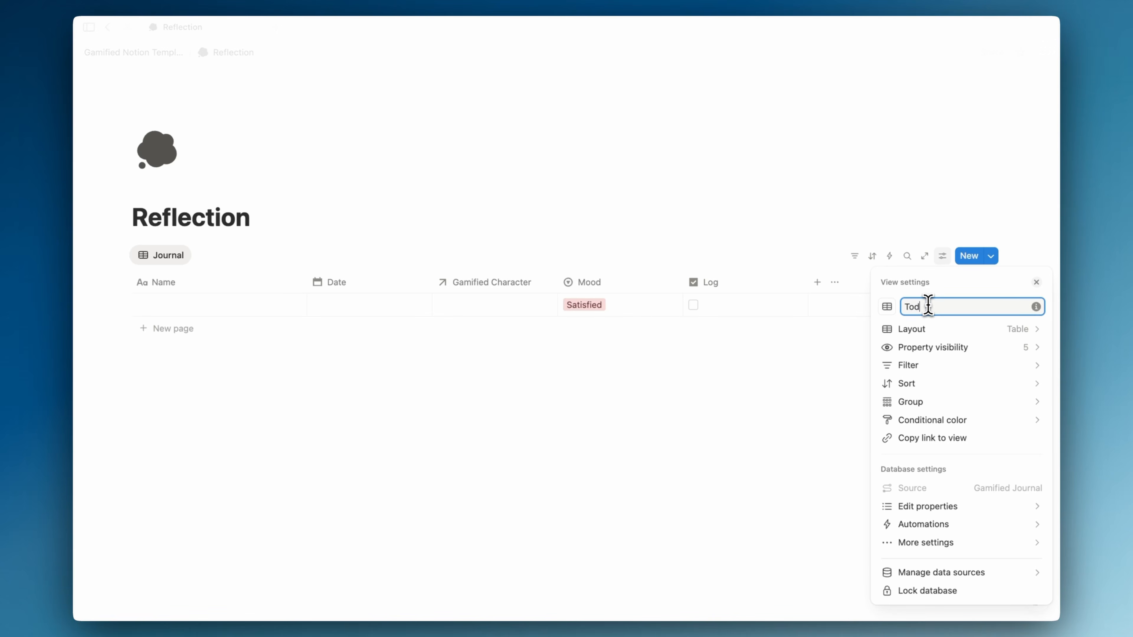
left_click(888, 307)
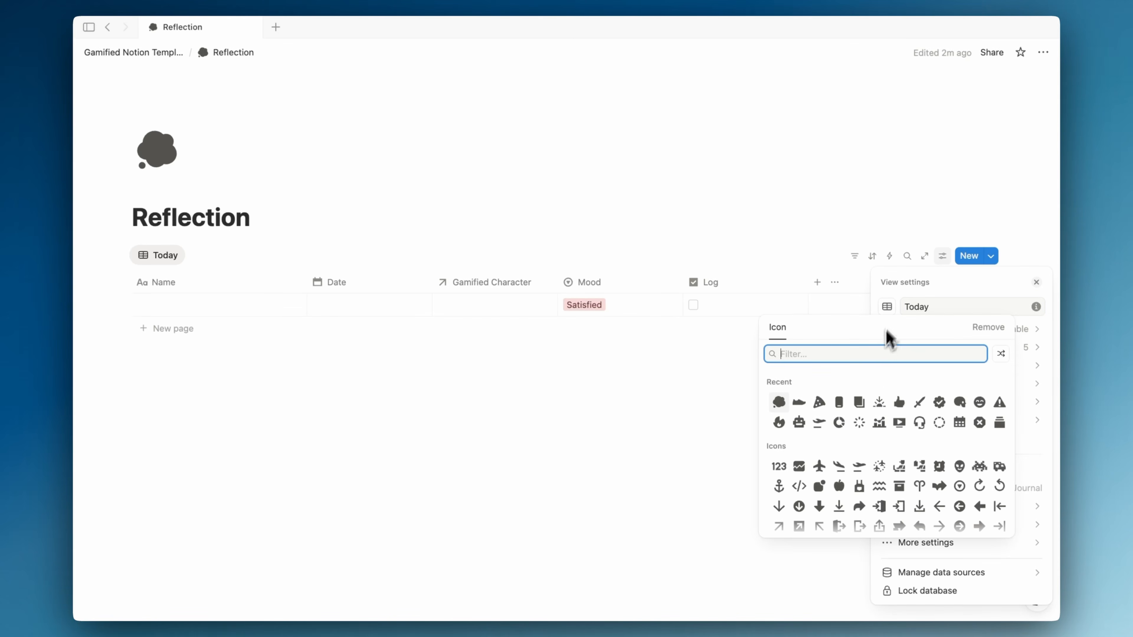
left_click(880, 400)
- Switch the Today view to the List layout and delete the empty page from it
left_click(968, 332)
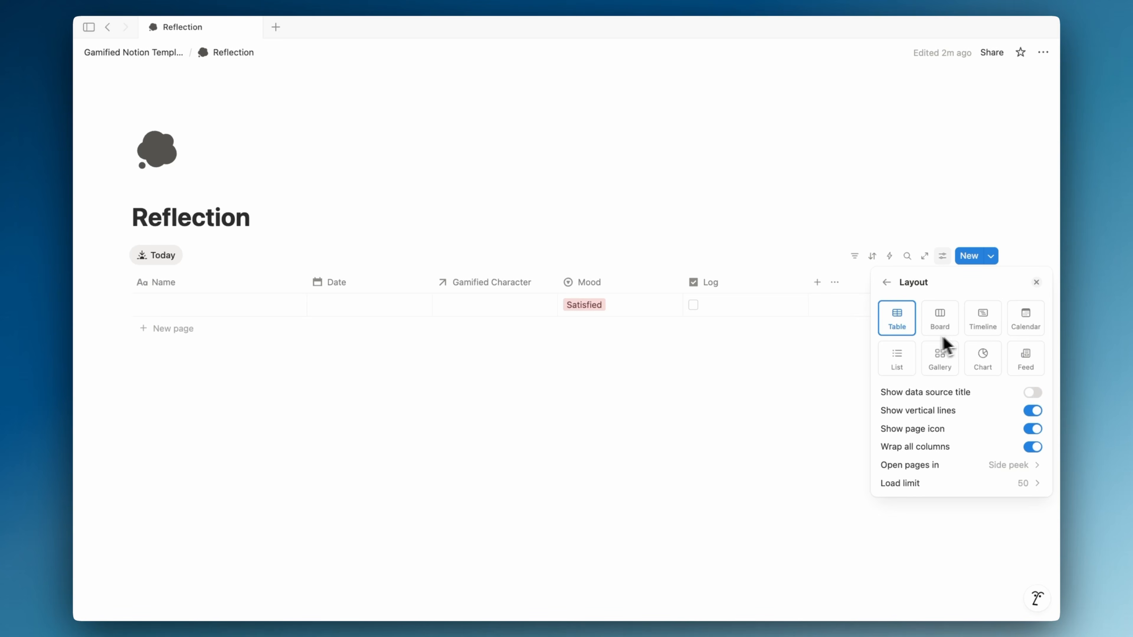
left_click(897, 362)
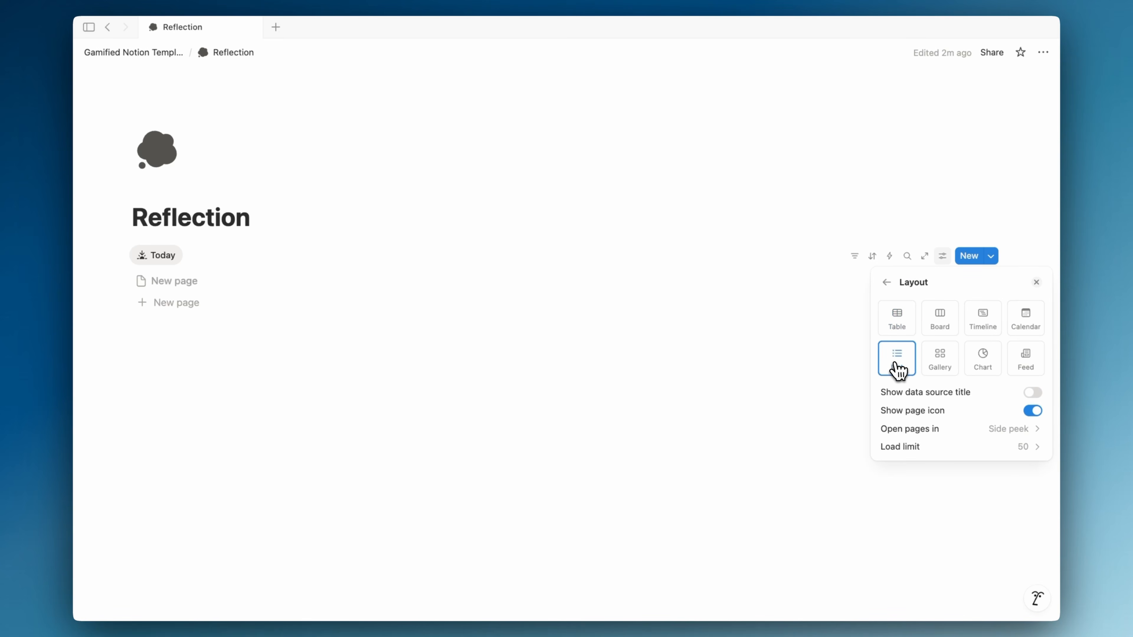
left_click(991, 262)
left_click_drag(1021, 273, 884, 283)
key("BackSpace")
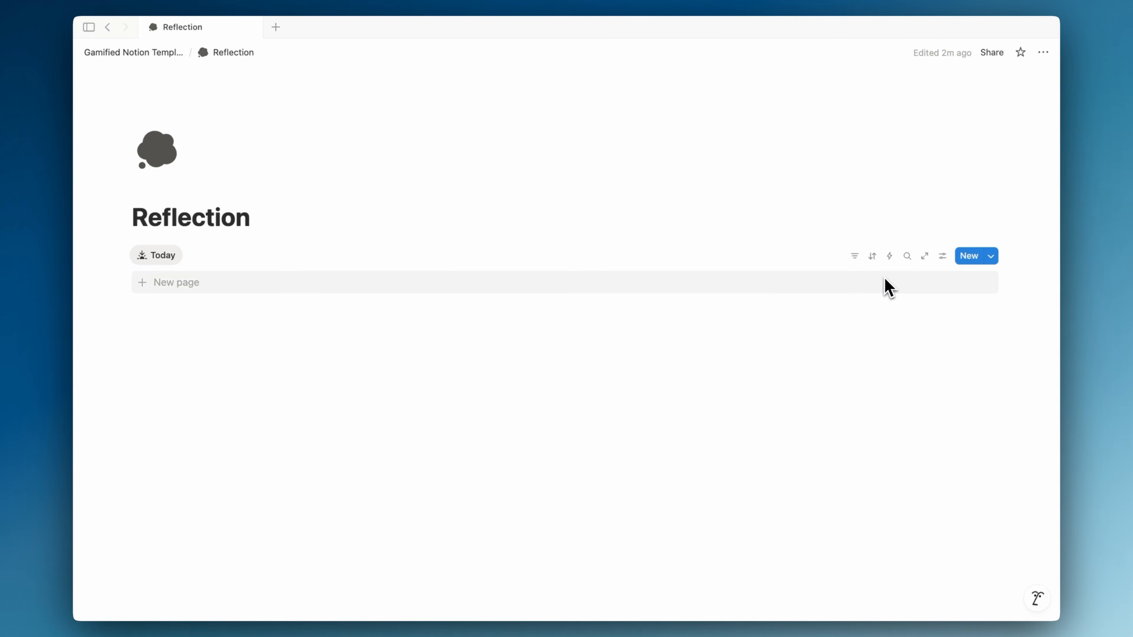
left_click(999, 256)
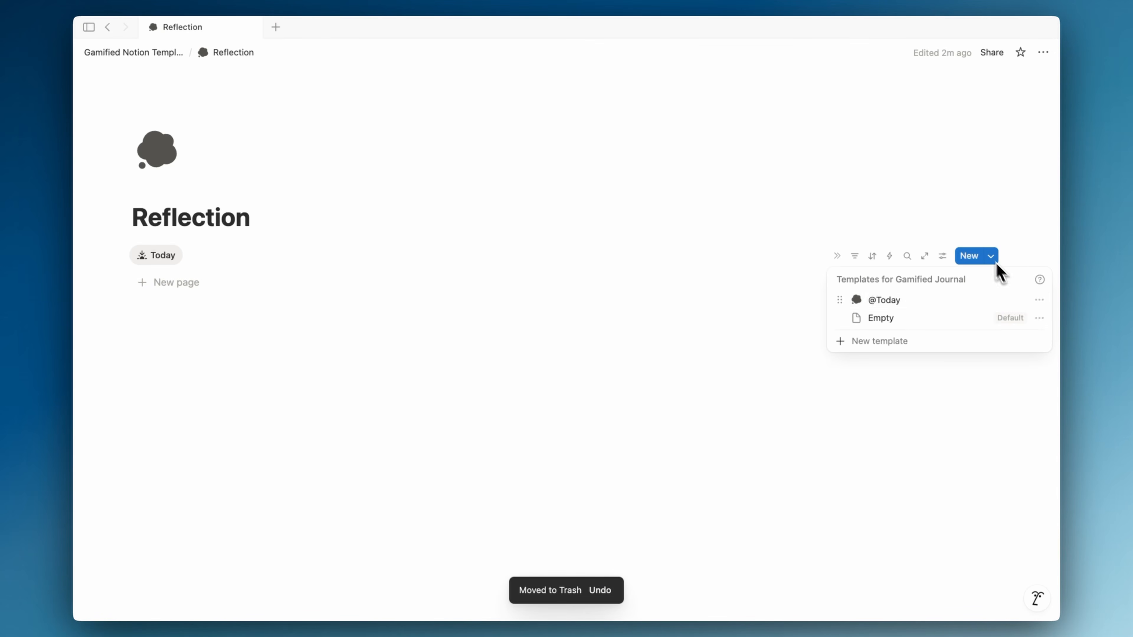
left_click(1038, 301)
left_click(997, 321)
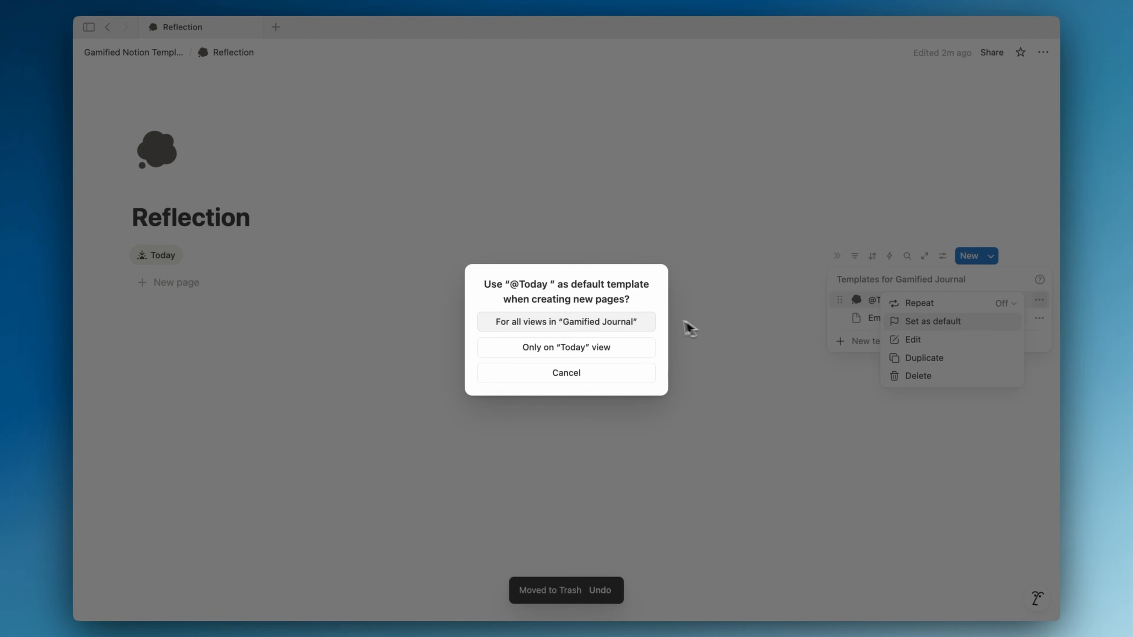
left_click(650, 322)
left_click(665, 318)
- Add a new journal page from the default template to the Today list
left_click(240, 289)
left_click(224, 360)
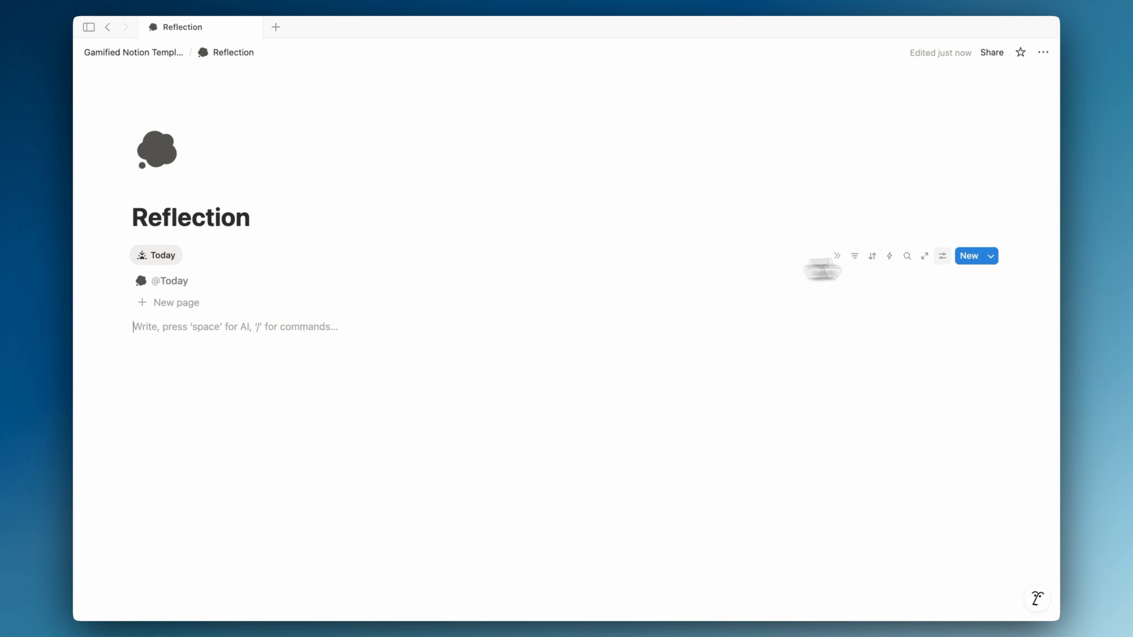
left_click(942, 256)
left_click(546, 351)
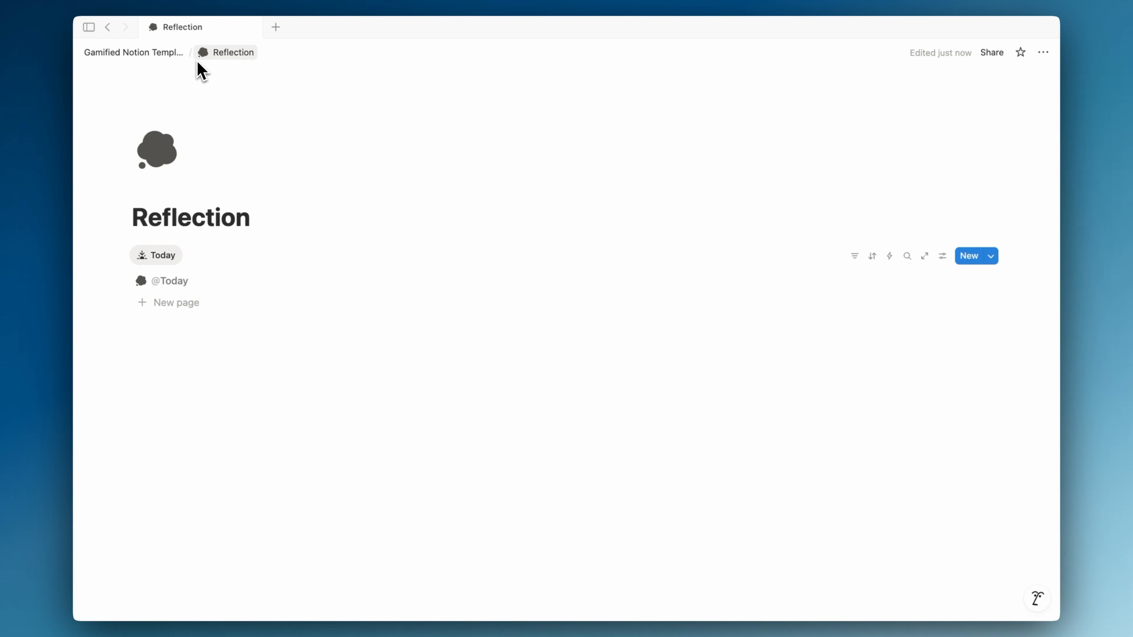
- Return to the Gamified Notion Template page and create a subpage titled Objectives below Reflection
left_click(169, 62)
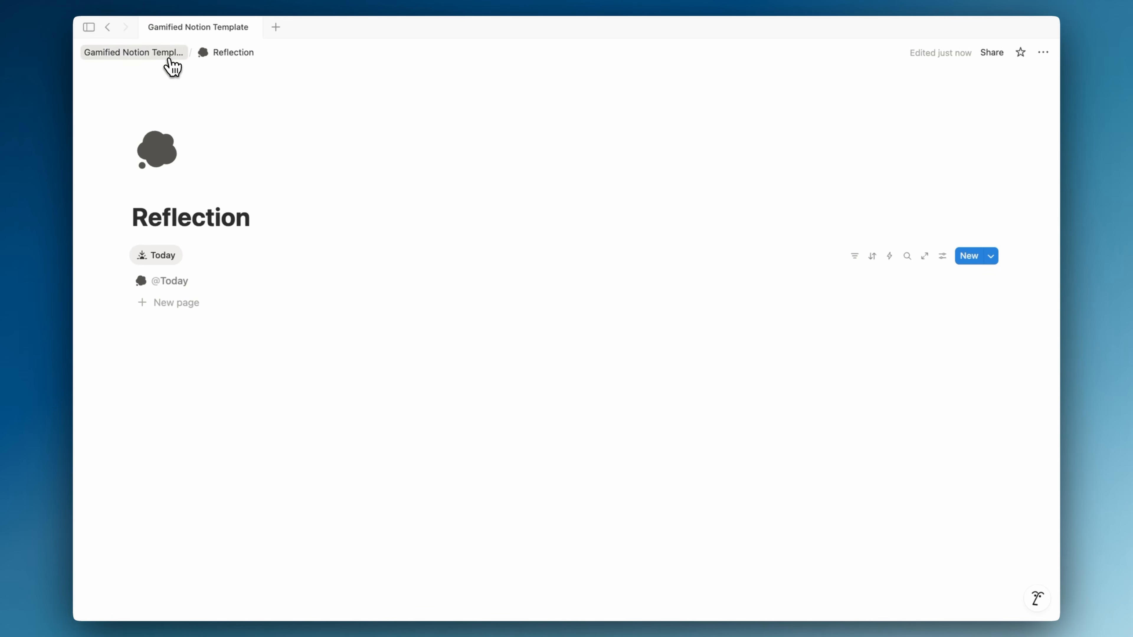
left_click(278, 303)
type("/page")
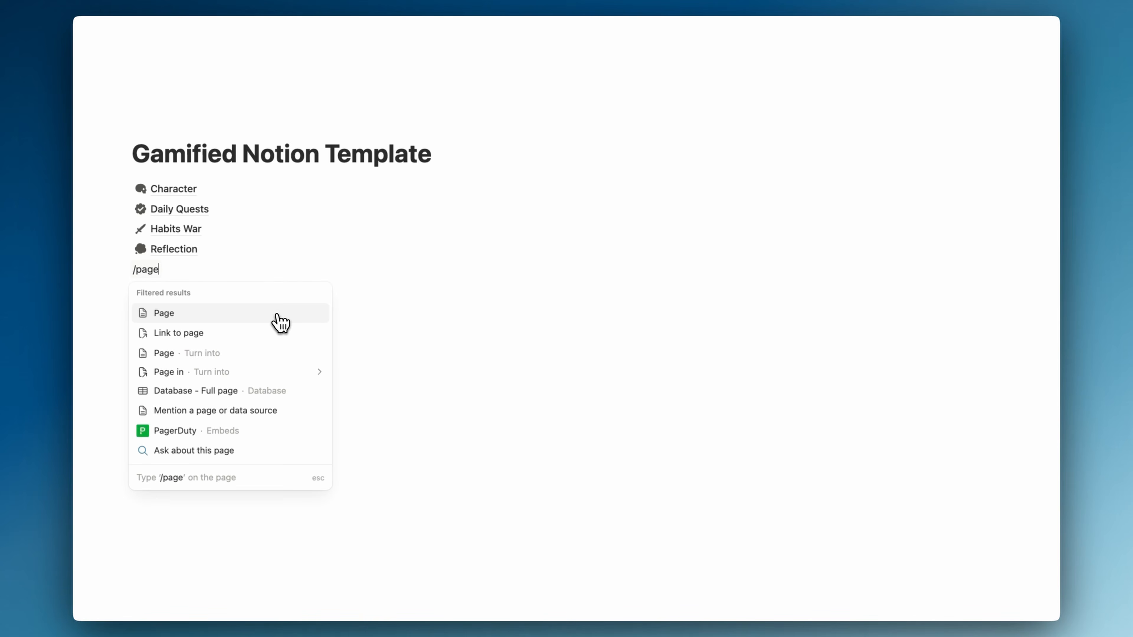
left_click(247, 317)
type("Objectives")
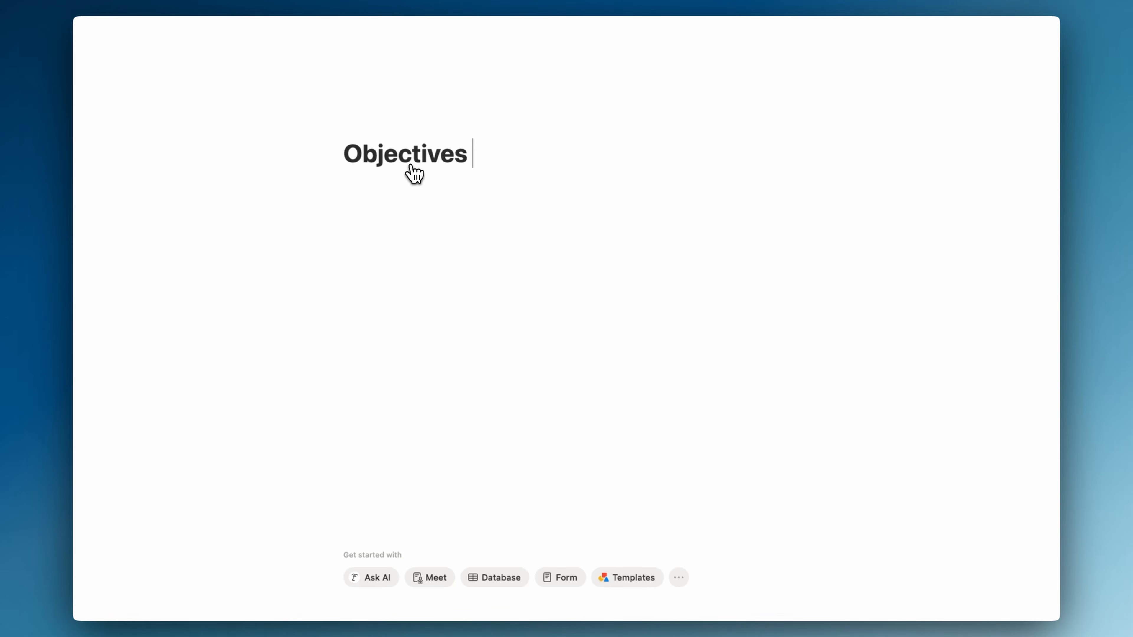
- Give the Objectives page the dark target-with-arrow icon and set the page to full width
left_click(366, 122)
left_click(379, 131)
left_click(305, 192)
type("tare")
key("BackSpace")
type("g")
mouse_move(280, 246)
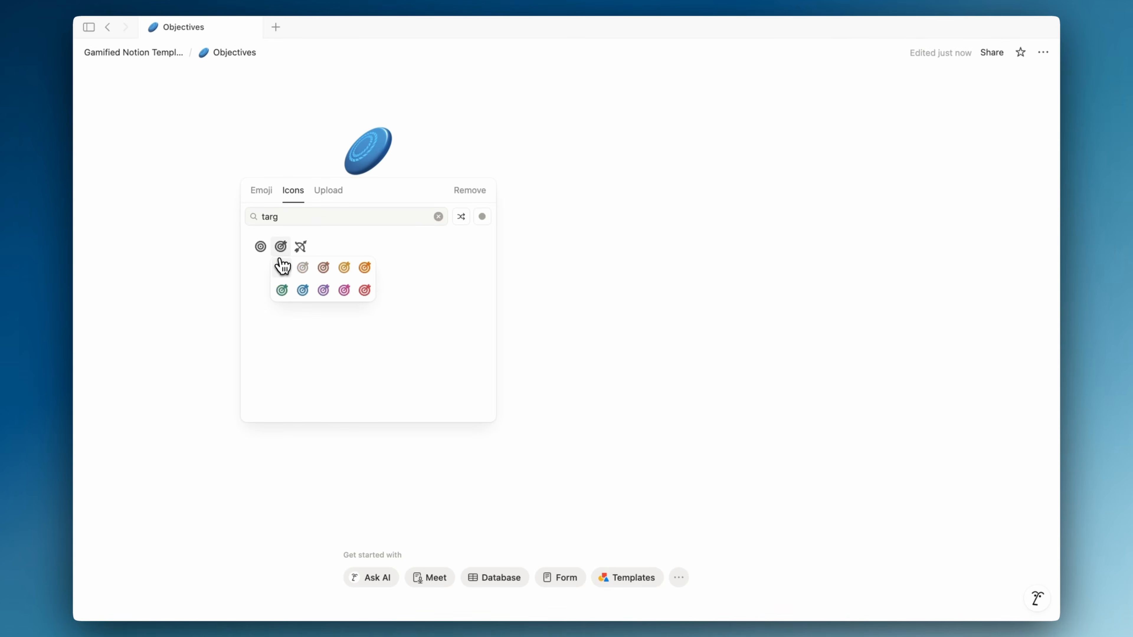
left_click(282, 267)
left_click(1043, 52)
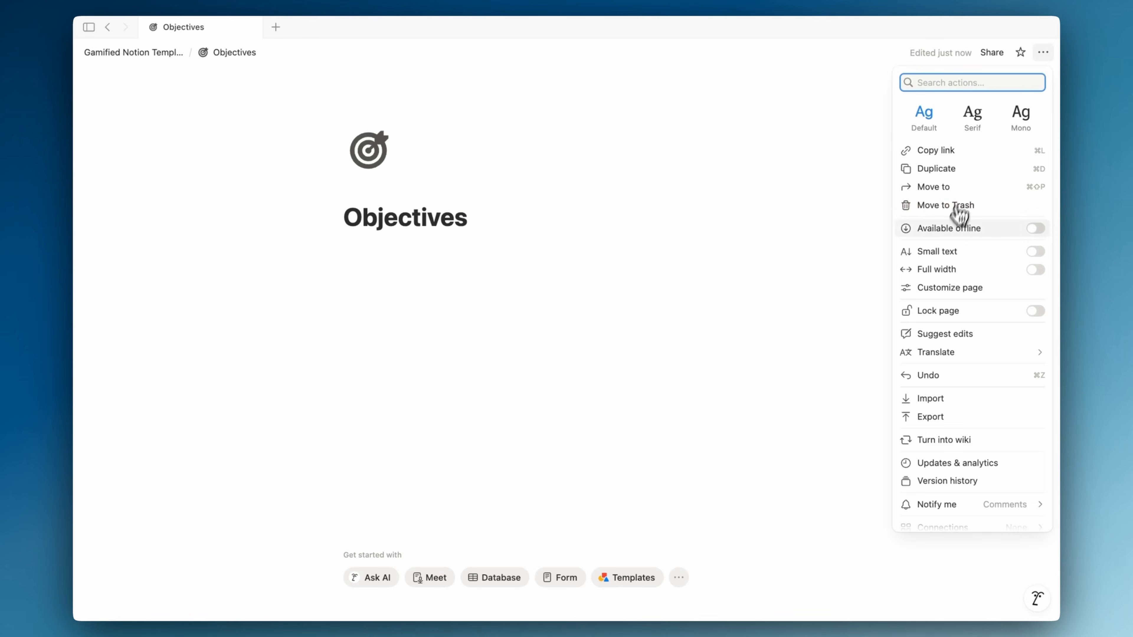
left_click(941, 270)
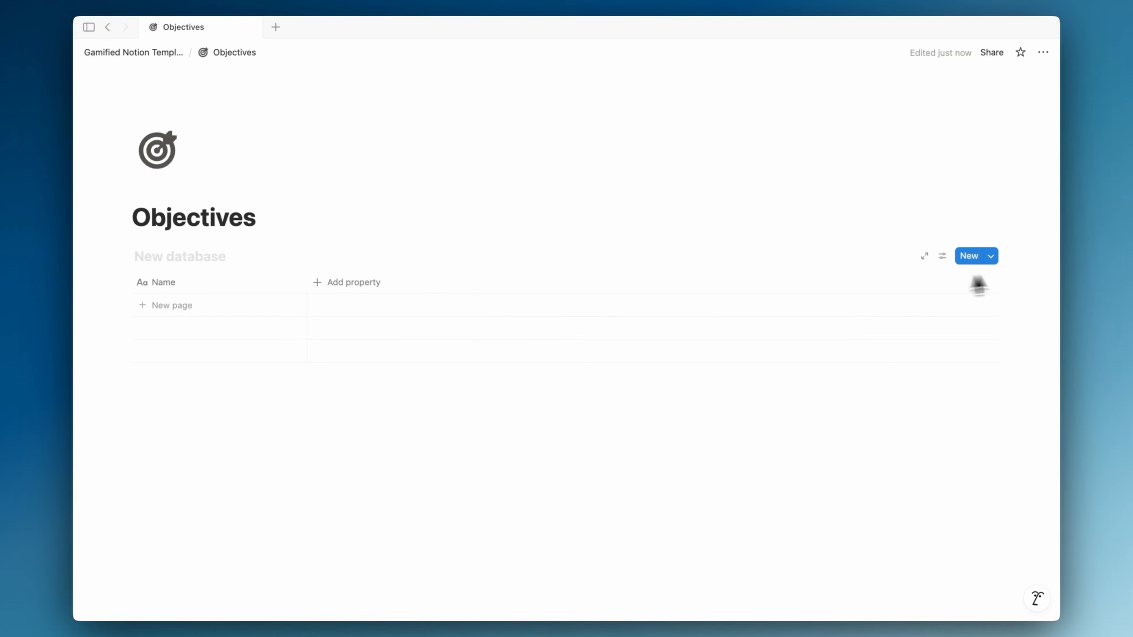
- Create a template titled New Goal in the Objectives database and give it the target-with-arrow icon
left_click(991, 257)
left_click(895, 319)
type("New Goal")
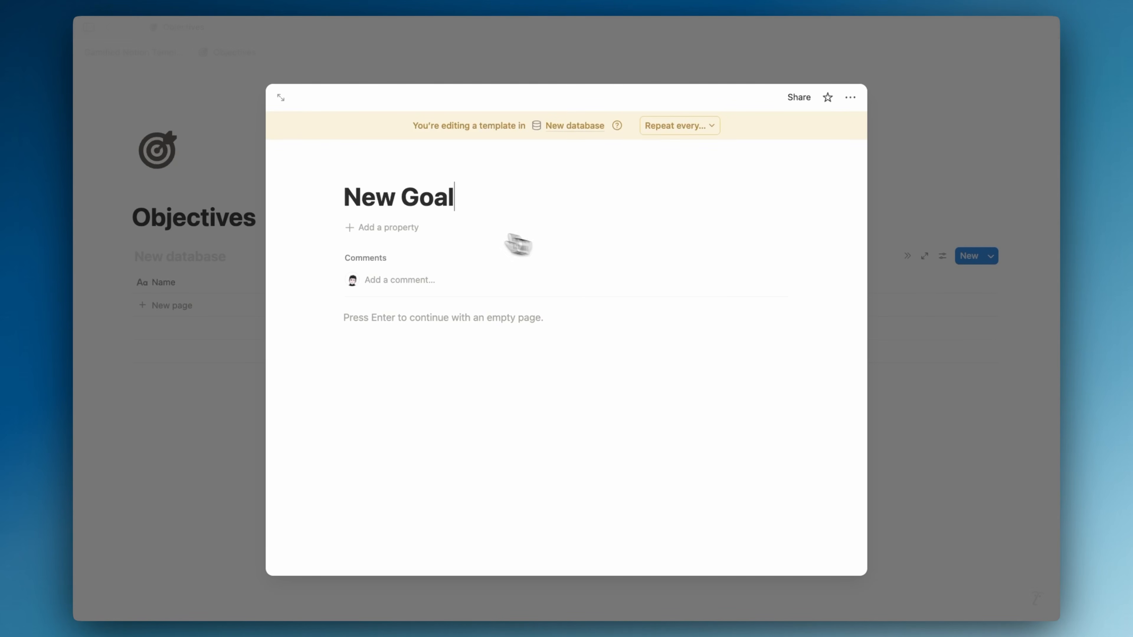
left_click(364, 167)
left_click(368, 225)
left_click(294, 264)
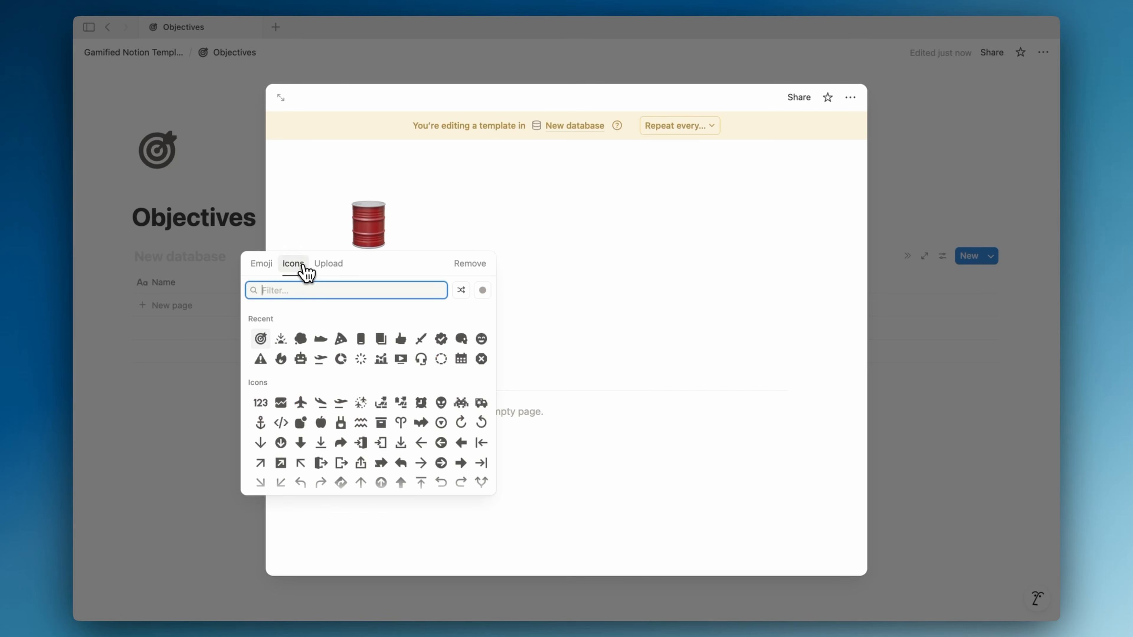
left_click(261, 339)
- Add a date property named Start Date to the New Goal template and set it to Today
left_click(363, 322)
type("date")
key("Return")
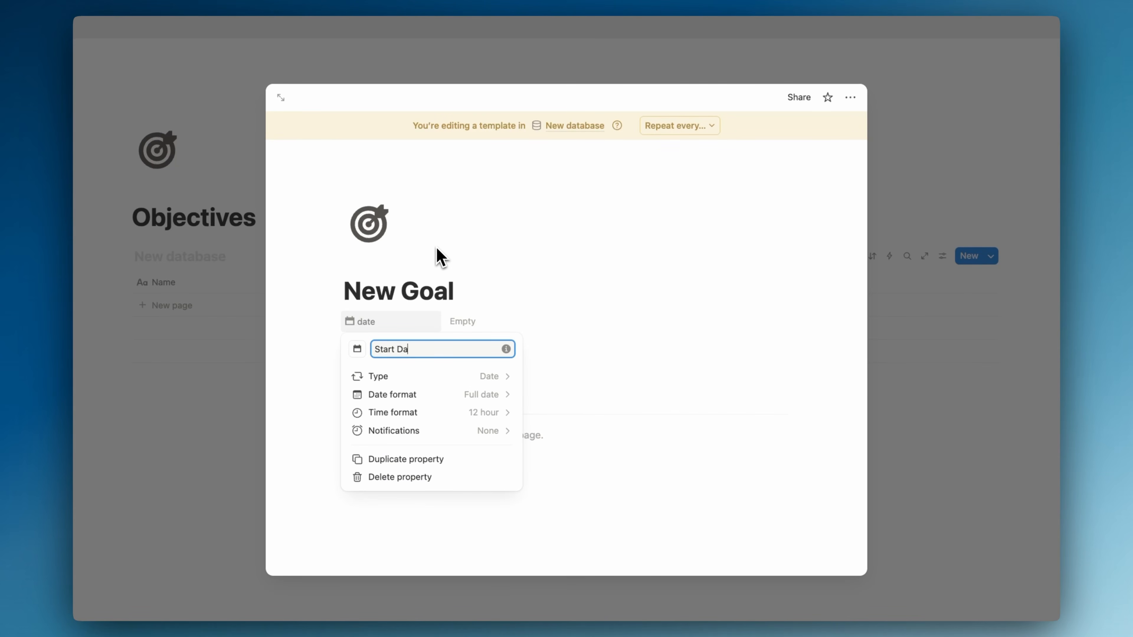
left_click(475, 309)
left_click(473, 321)
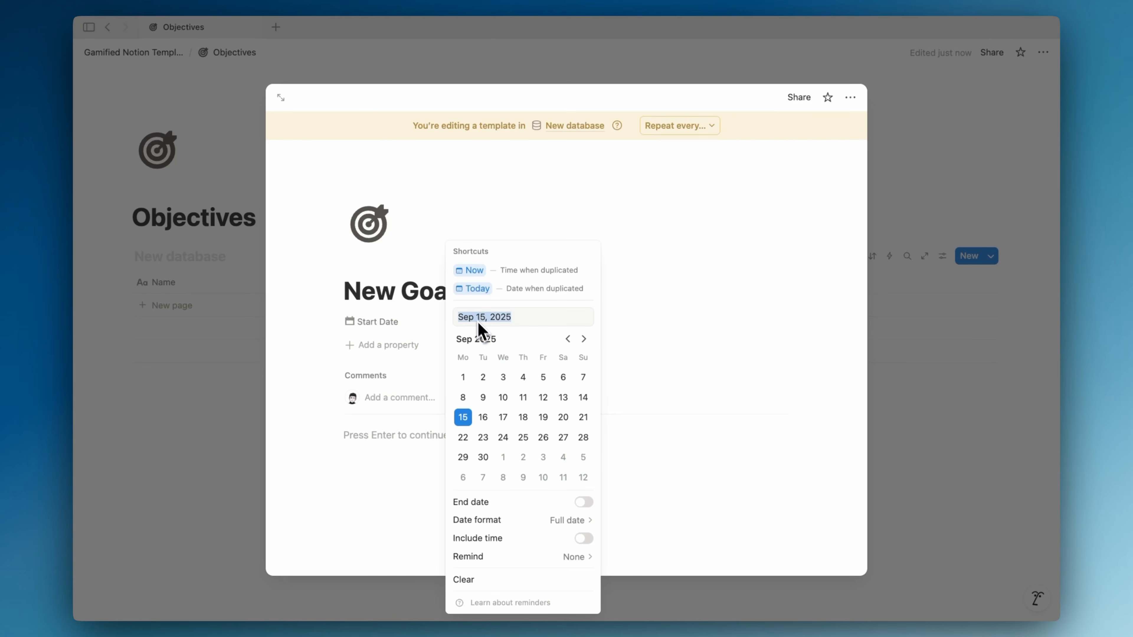
left_click(500, 295)
- Duplicate the Start Date property in the template and rename the copy End Date
left_click(403, 325)
left_click(386, 402)
left_click(407, 355)
left_click(394, 370)
double_click(386, 372)
type("End")
key("BackSpace")
key("BackSpace")
left_click(632, 374)
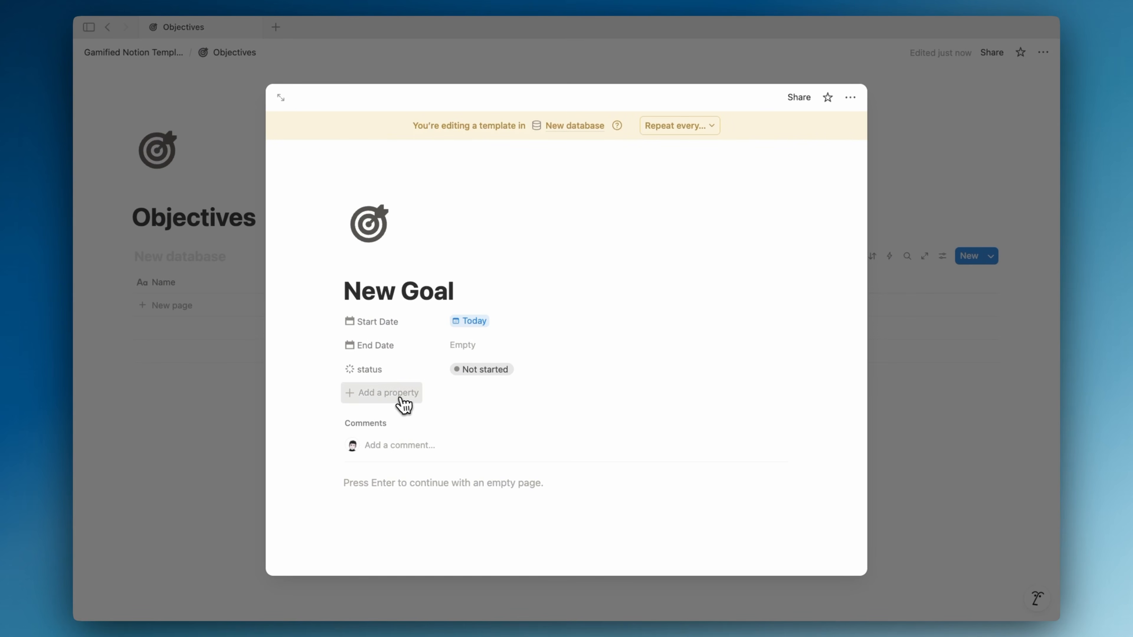
- Add a formula property named Complete to the New Goal template
left_click(398, 398)
left_click(401, 421)
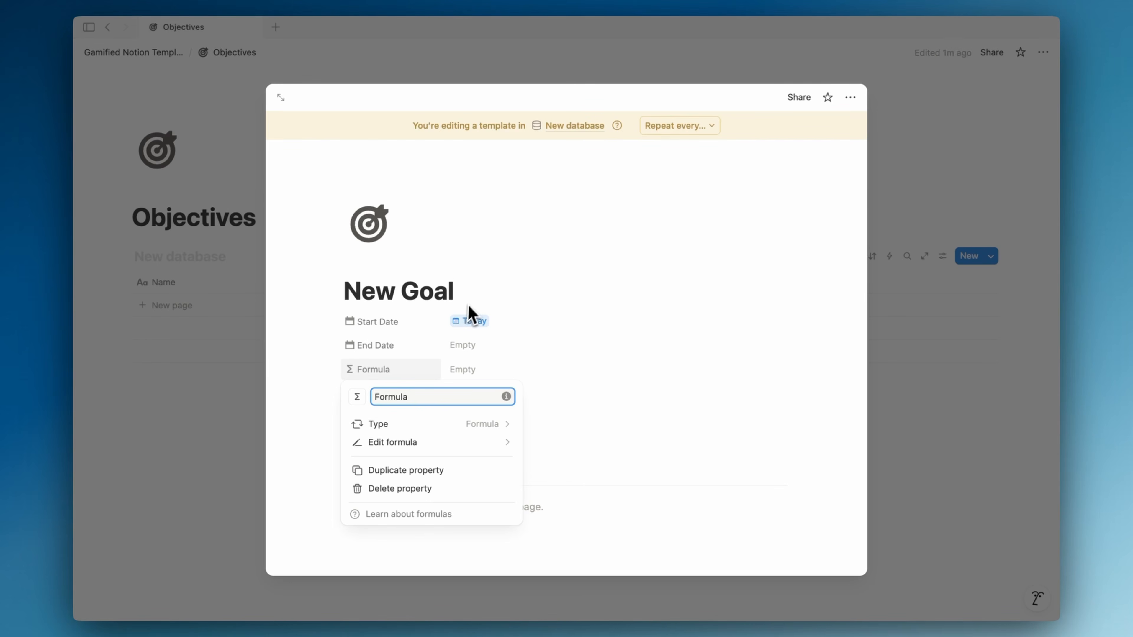
type("Complete")
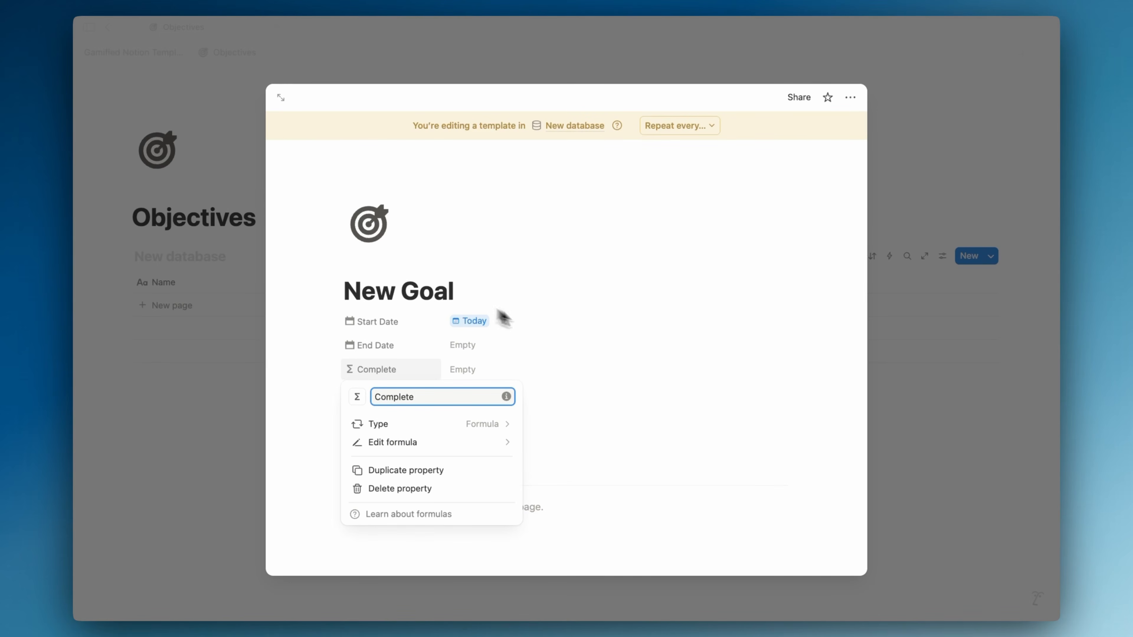
key("Return")
- Set the Complete formula to status == "Done" and move the status property above Complete
left_click(530, 370)
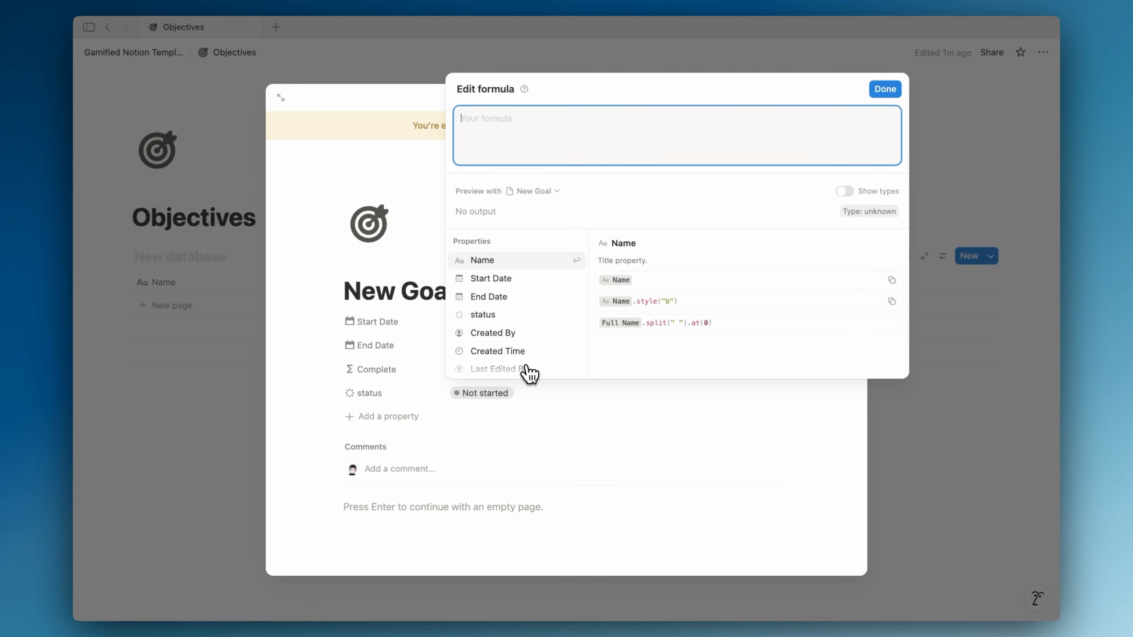
type("status =")
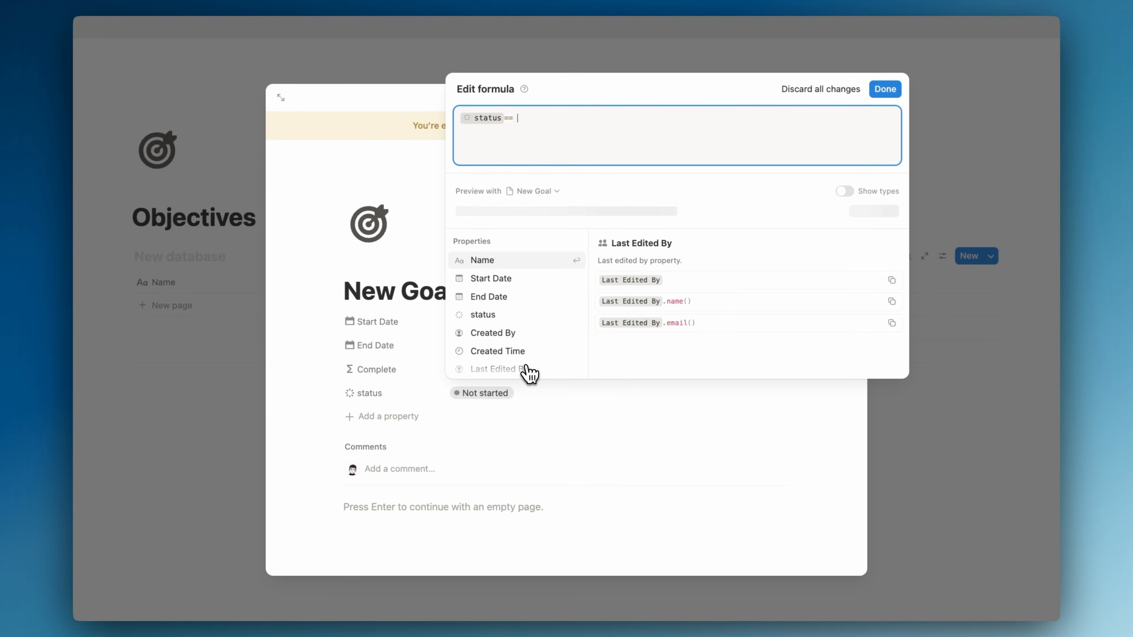
type("= ''")
key("BackSpace")
key("BackSpace")
type("\"\"Done\"")
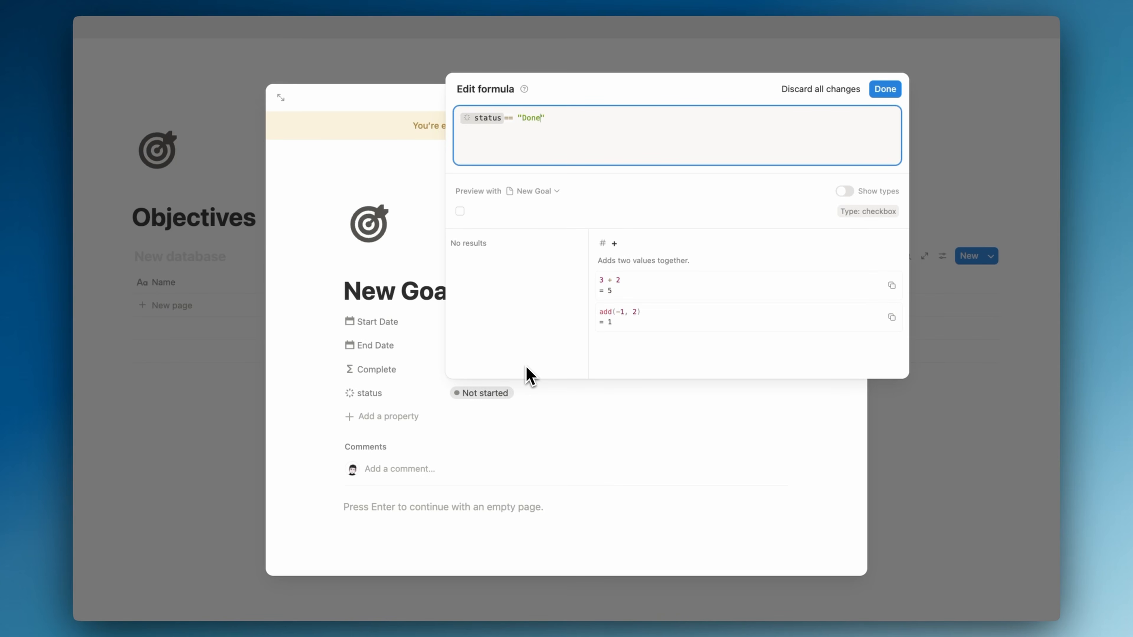
left_click(381, 493)
left_click_drag(400, 401, 403, 385)
- Add another formula property named Year to the New Goal template
left_click(398, 409)
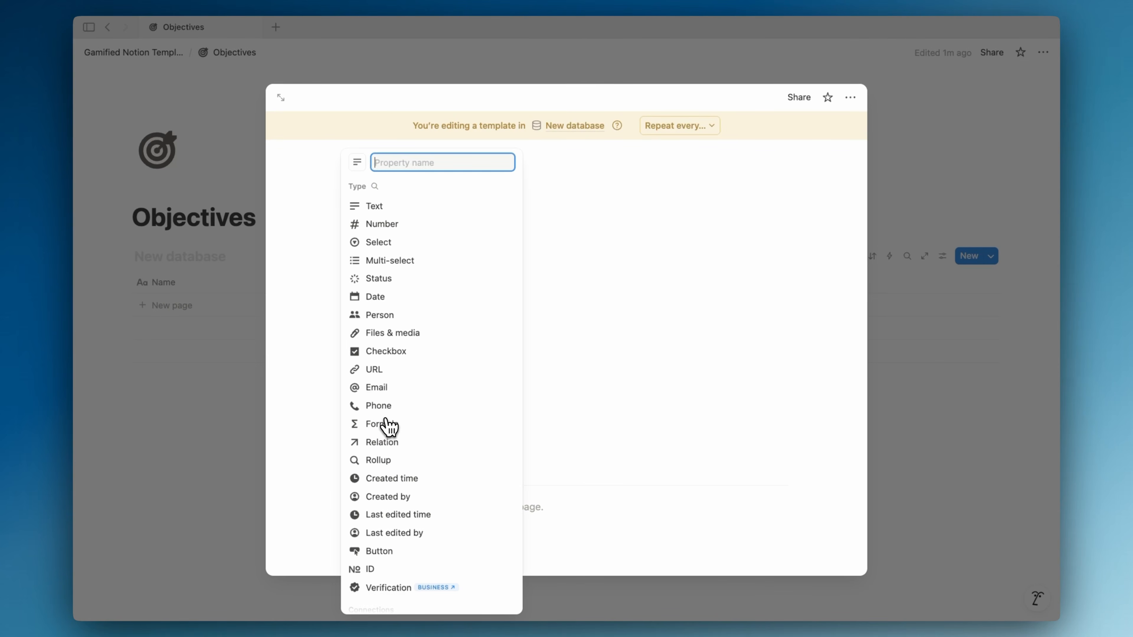
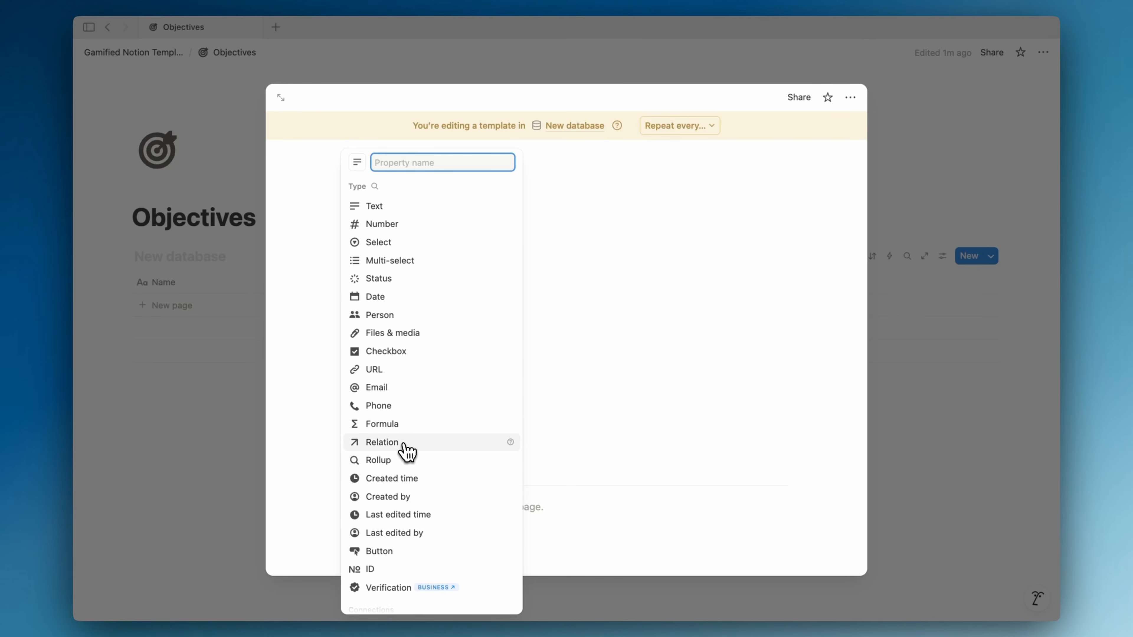
left_click(413, 430)
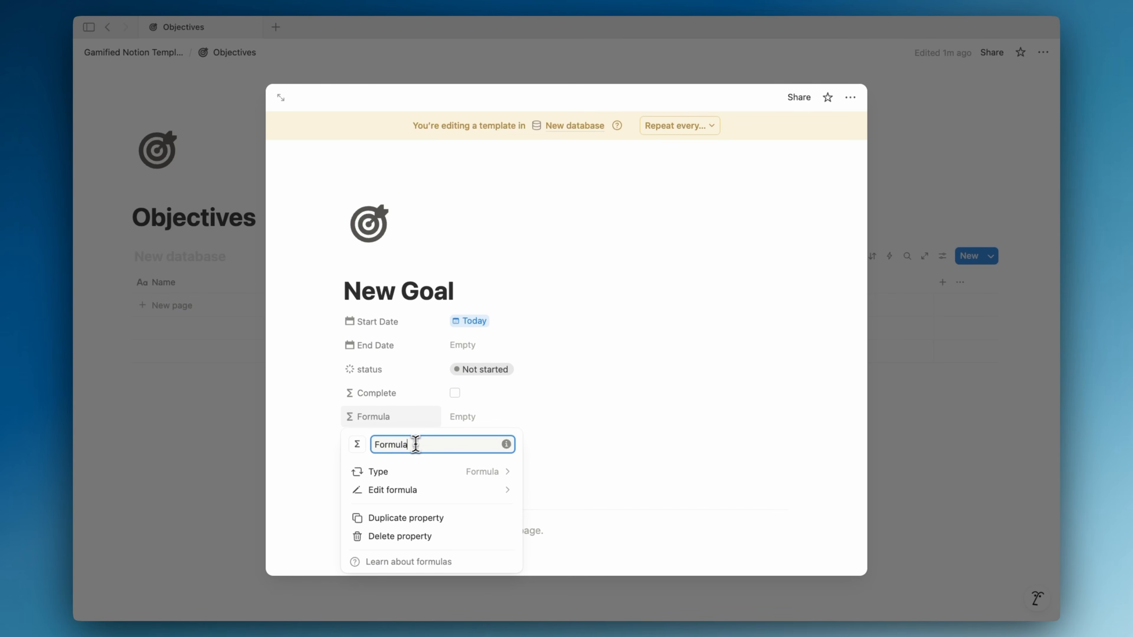
type("Year")
key("Return")
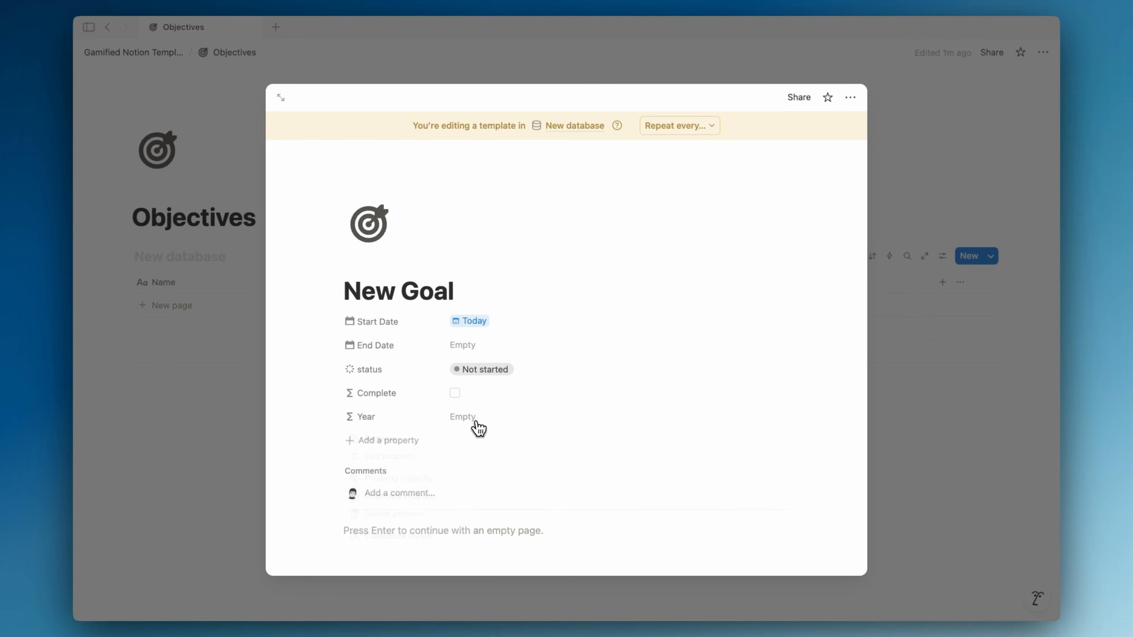
- Set the Year formula to year(Start Date) and close the template
left_click(475, 418)
type("year()")
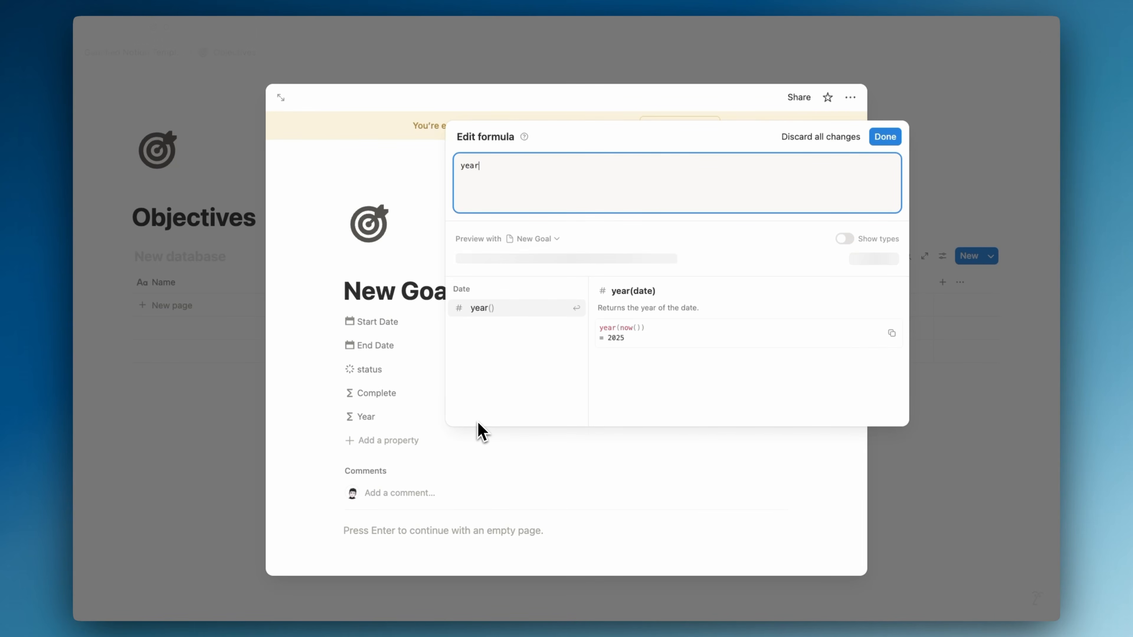
left_click(487, 165)
type("st")
key("Return")
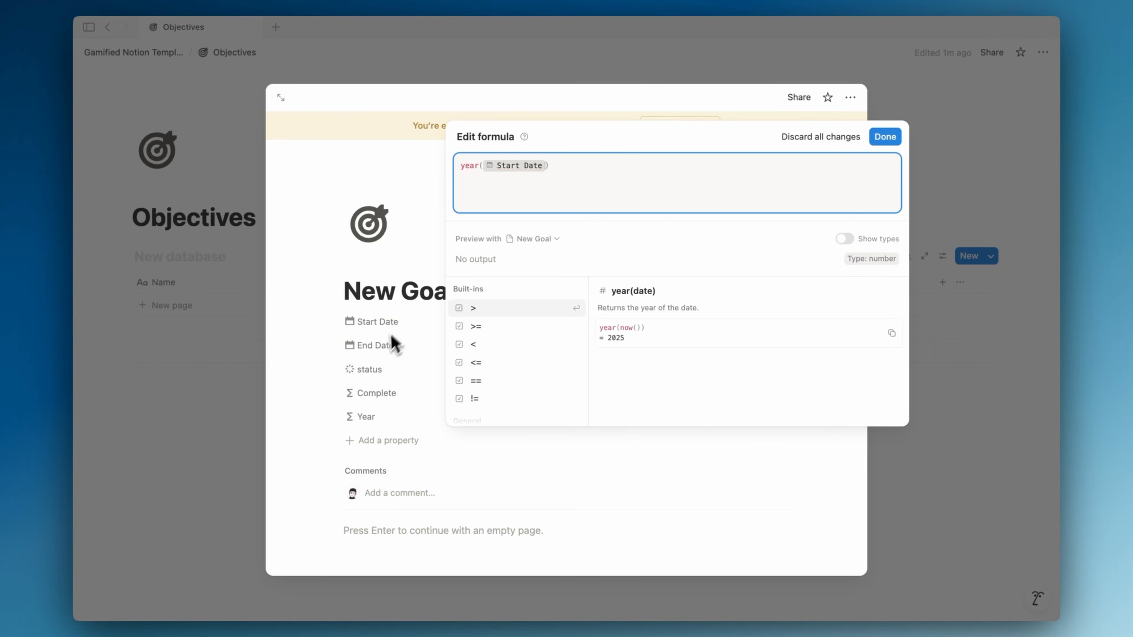
left_click(385, 357)
left_click(230, 398)
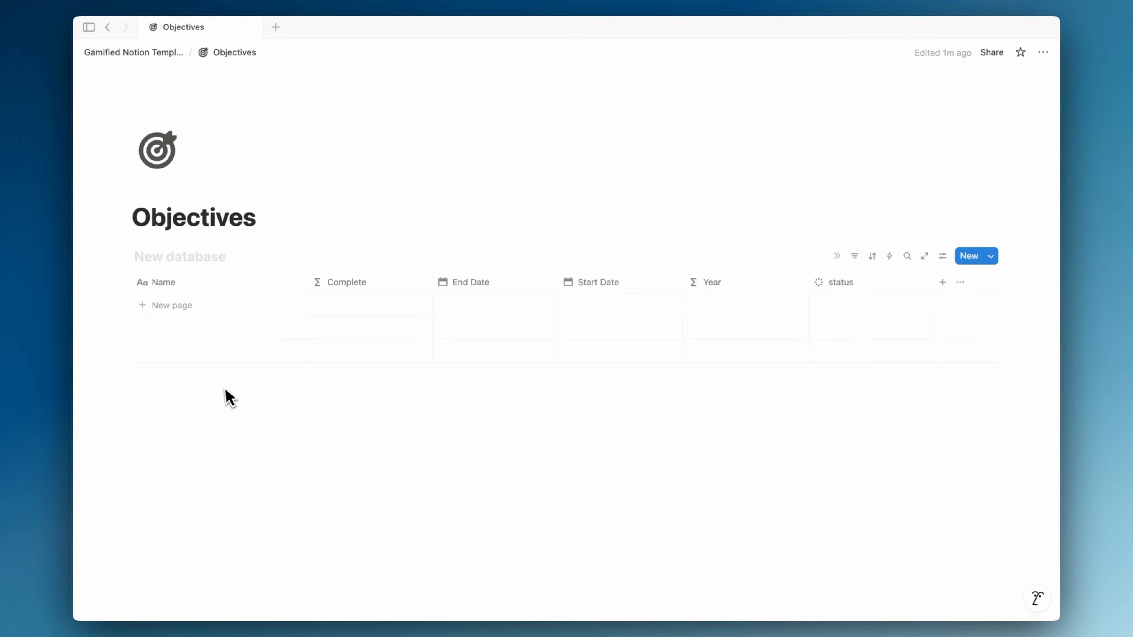
- Name the Objectives database Gamified Goals and hide its title above the table
left_click(192, 257)
type("Gamified Goals")
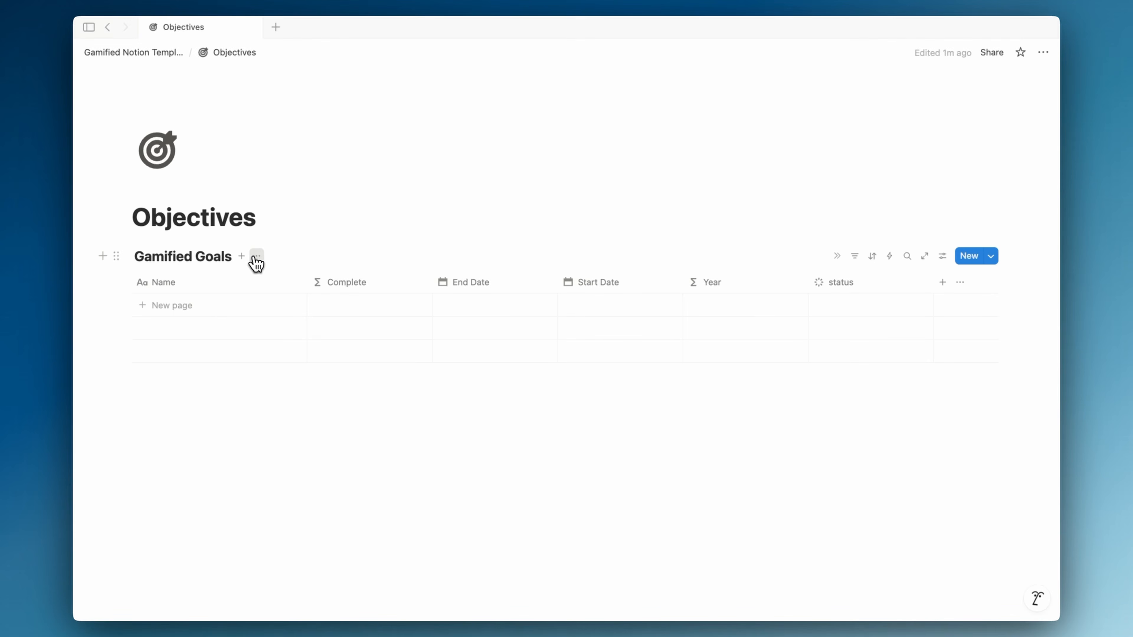
left_click(252, 258)
left_click(278, 378)
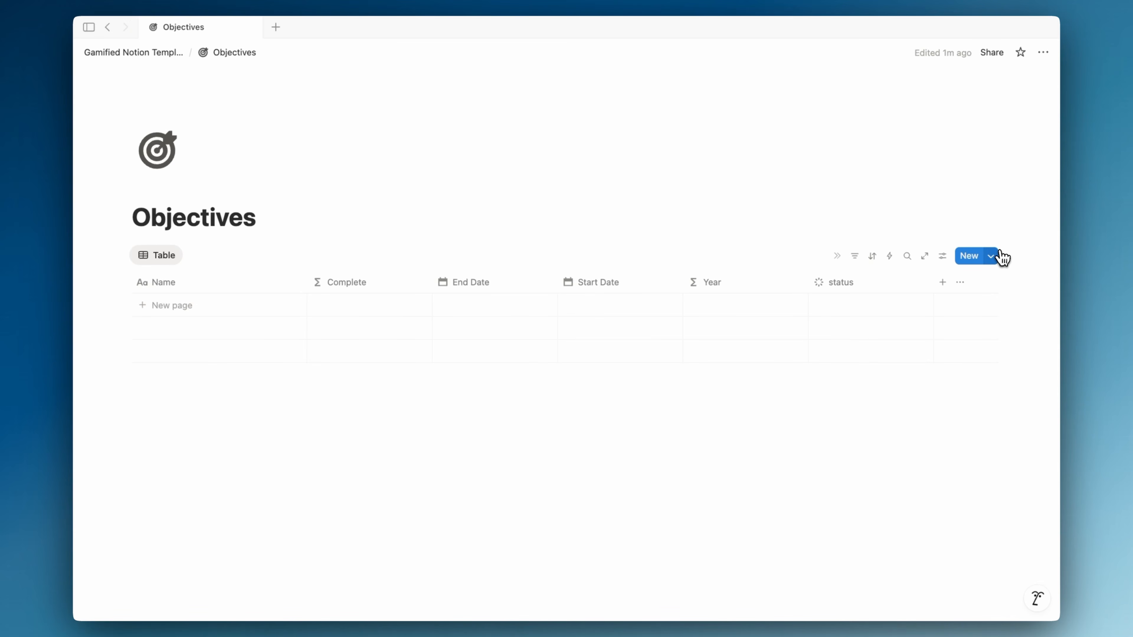
- Reopen the New Goal template of the Gamified Goals database for editing
left_click(991, 256)
left_click(1039, 300)
left_click(932, 321)
left_click(633, 324)
left_click(1042, 304)
left_click(914, 339)
- Add a relation property to the template that links to the Gamified Character database
left_click(388, 438)
left_click(403, 541)
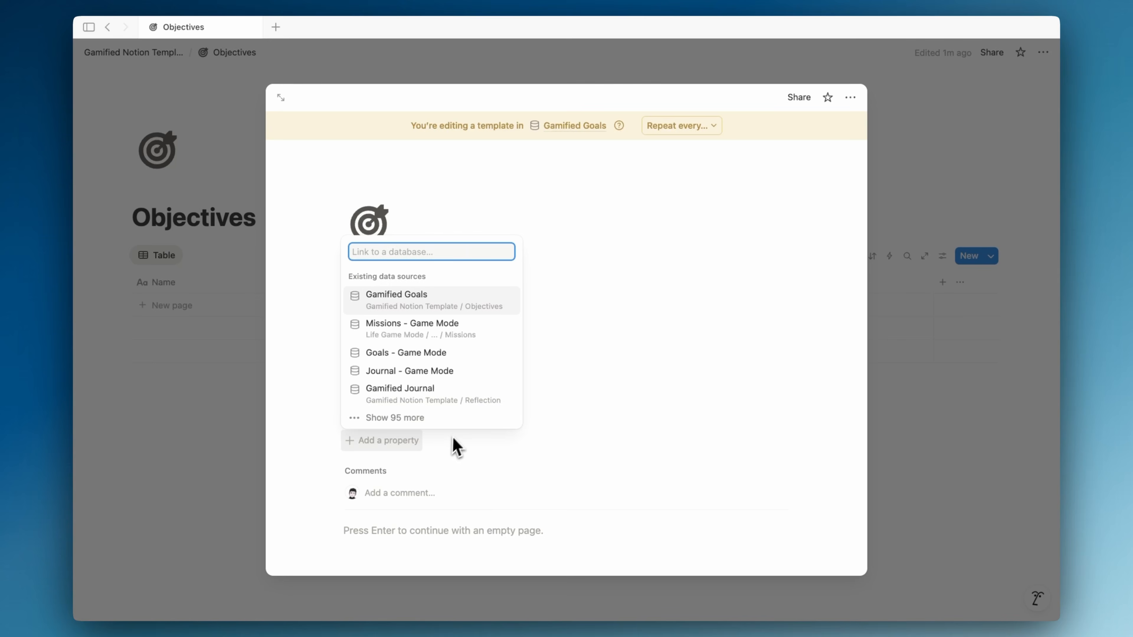
type("gamified character")
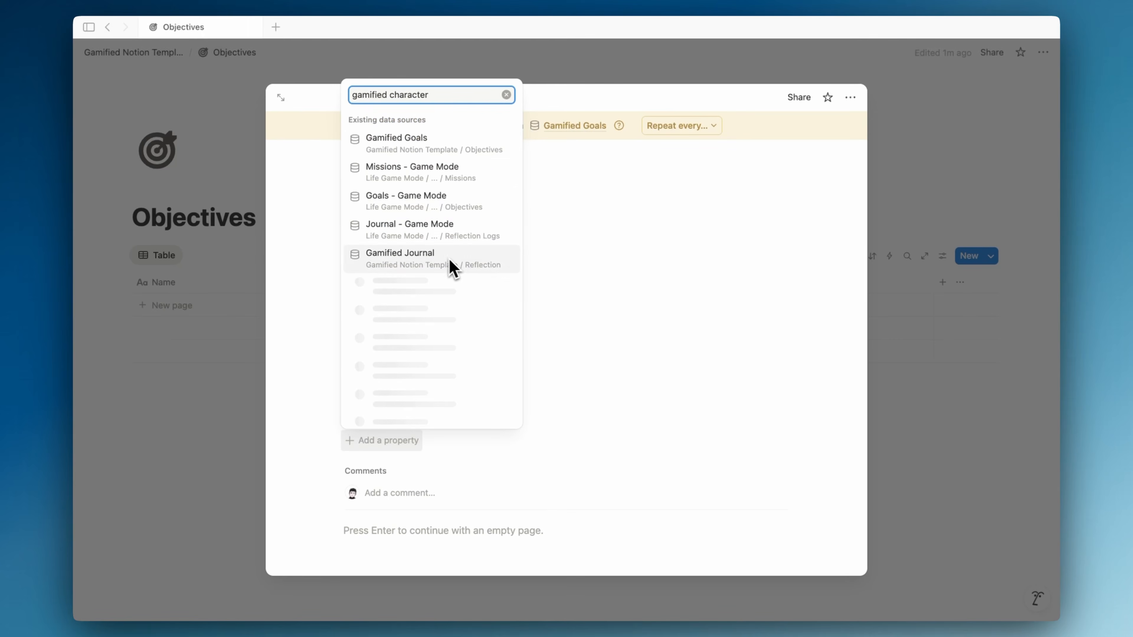
left_click(453, 129)
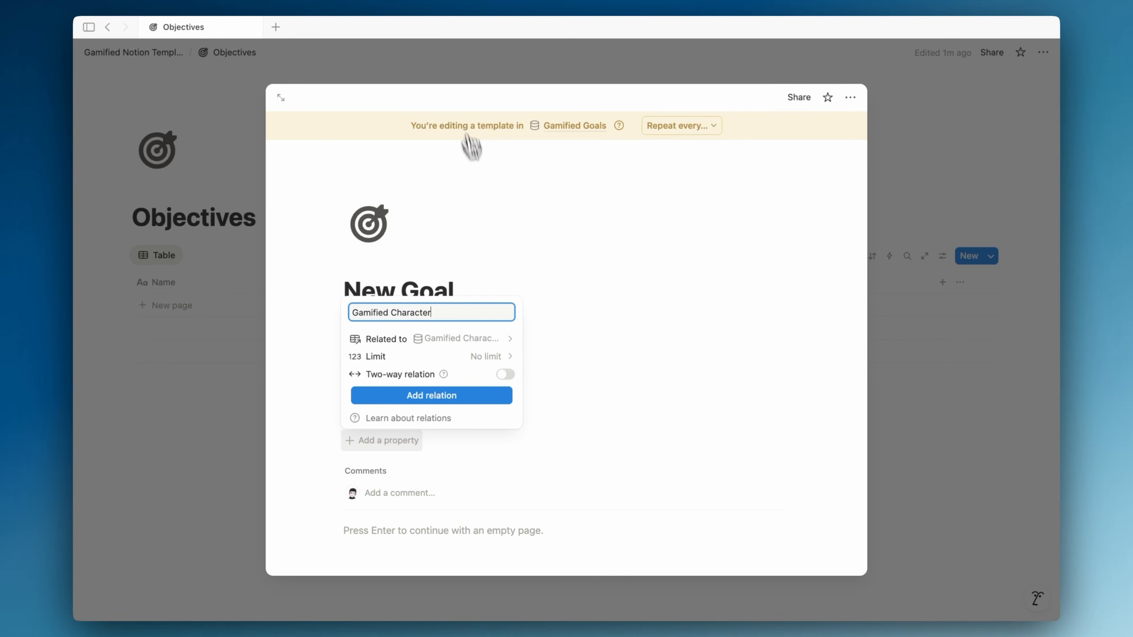
left_click(455, 372)
left_click(437, 396)
left_click(579, 401)
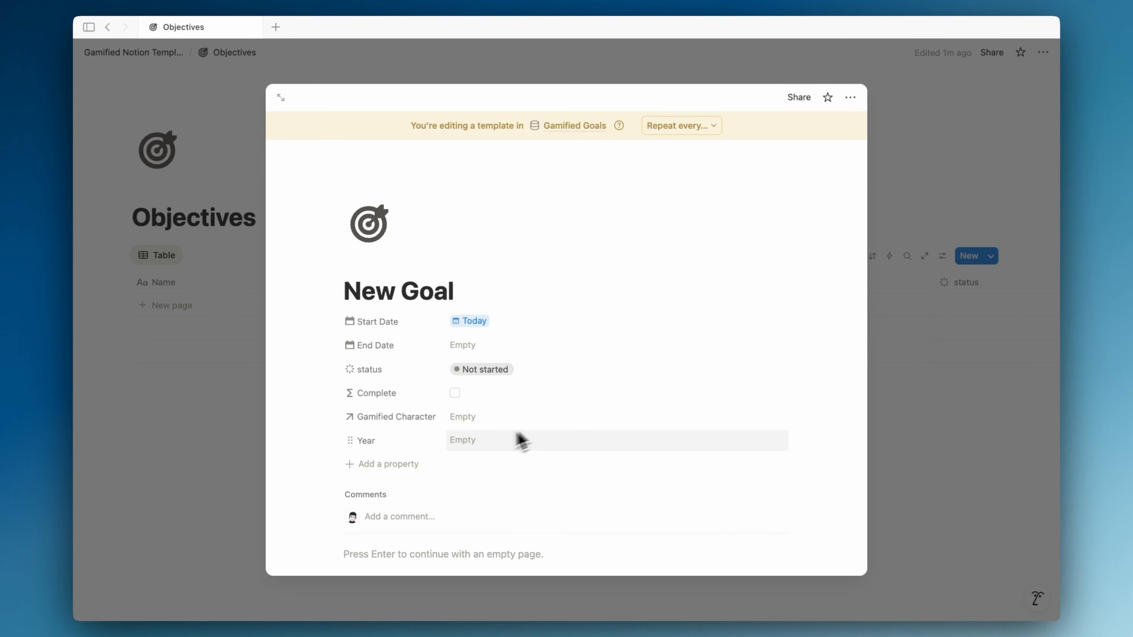
- Link the template's Gamified Character property to the existing character page and close the template
left_click(493, 415)
left_click(503, 391)
left_click(429, 467)
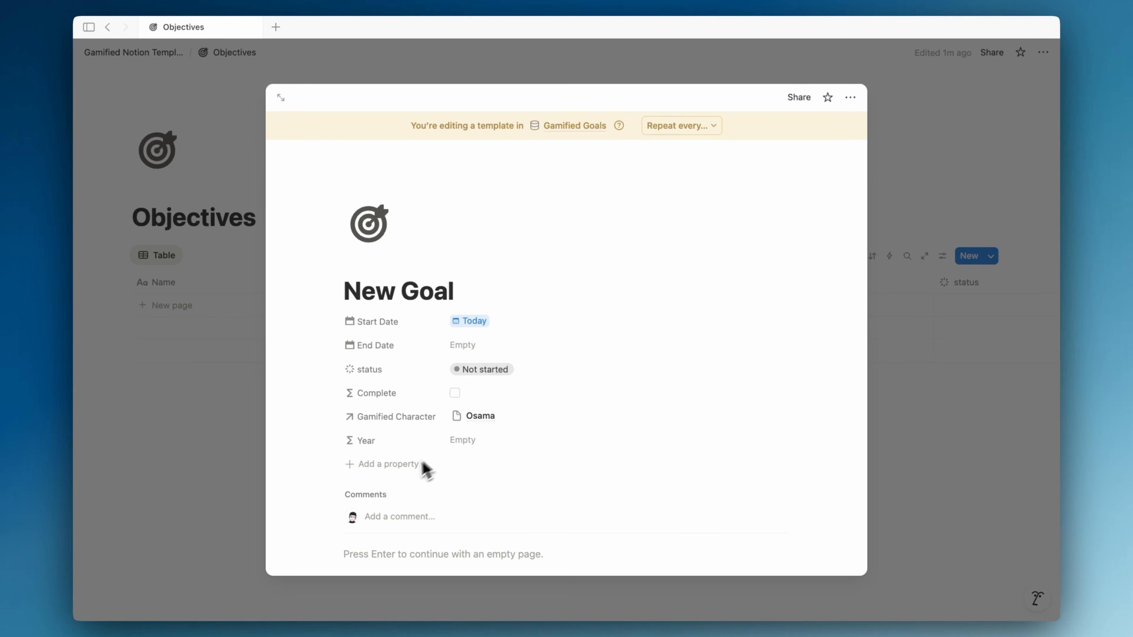
left_click(201, 389)
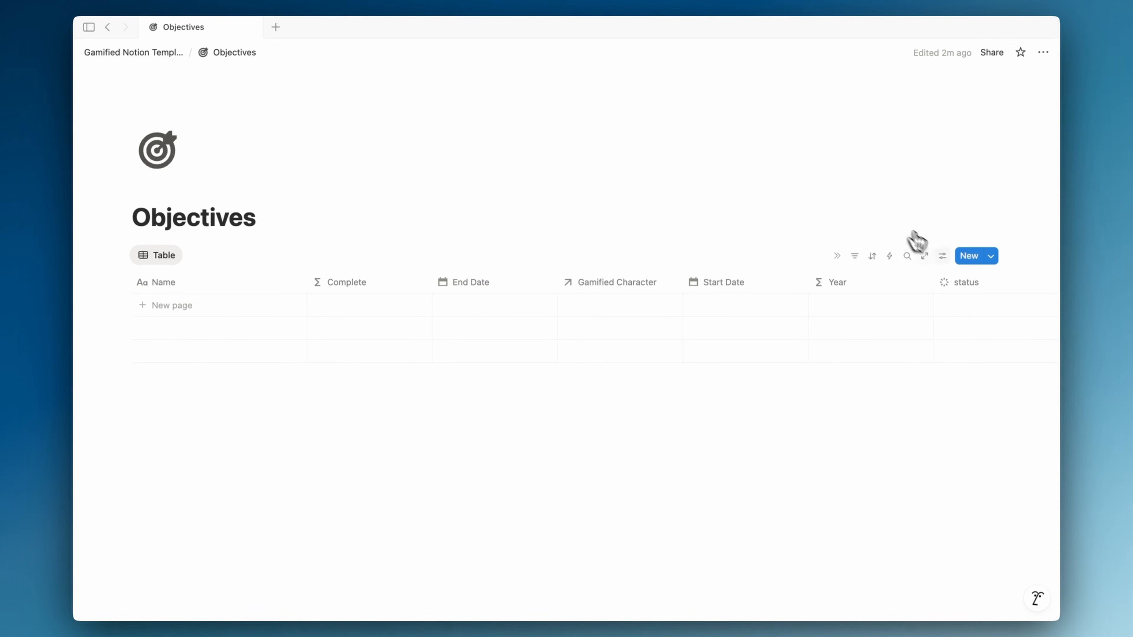
- Name the Gamified Goals table view 2025 and give it the outlined pentagon icon
left_click(942, 255)
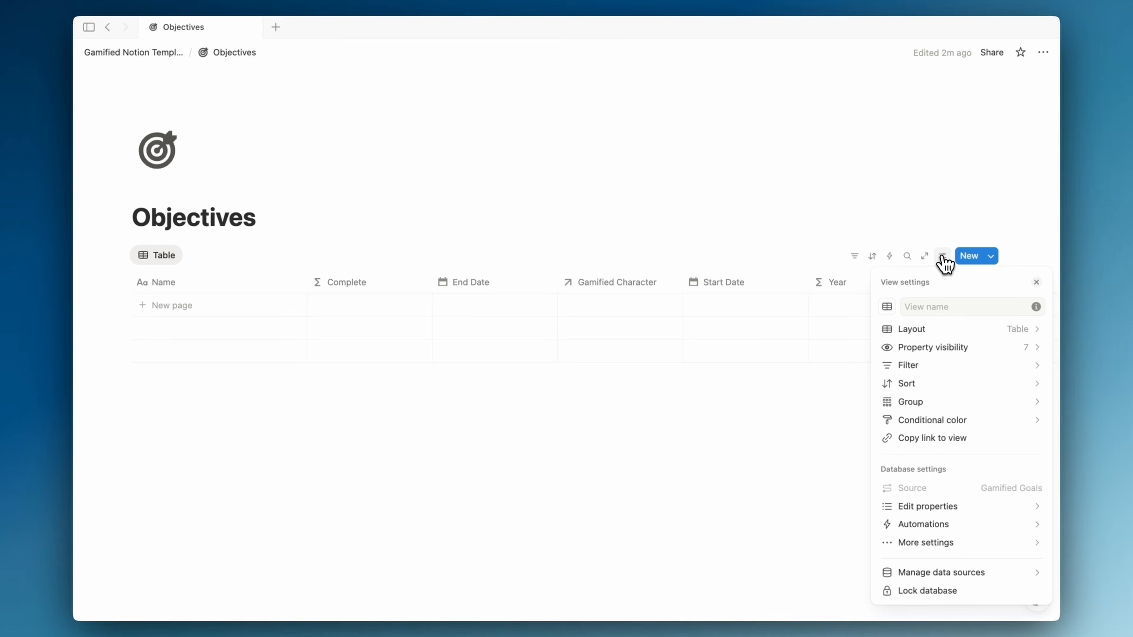
left_click(949, 310)
type("202")
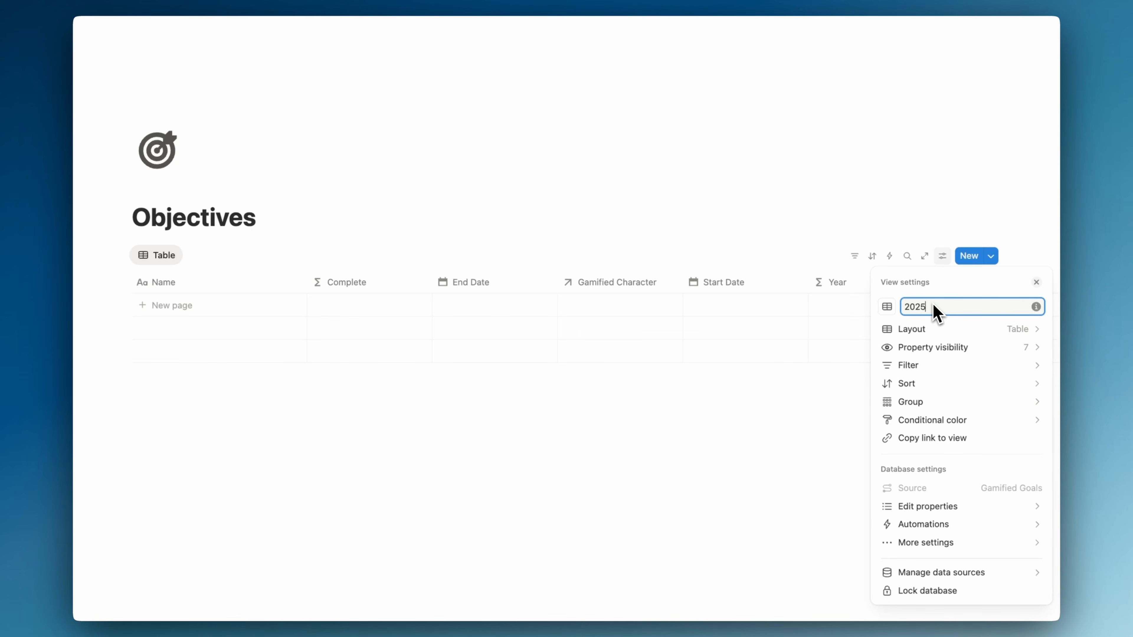
type("5")
left_click(887, 308)
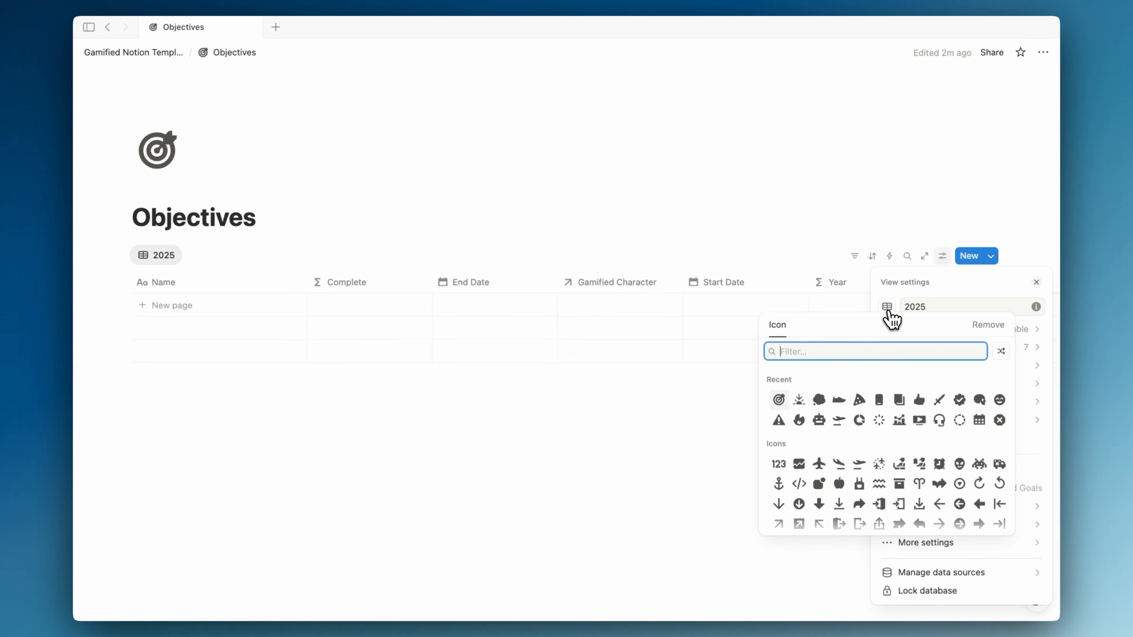
type("5")
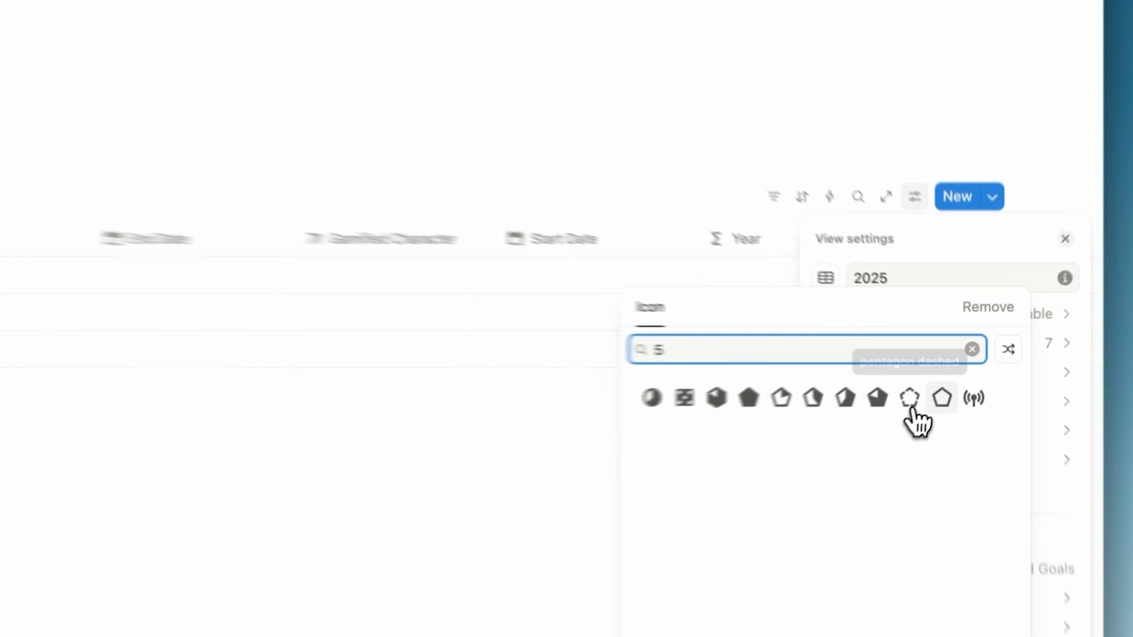
left_click(911, 408)
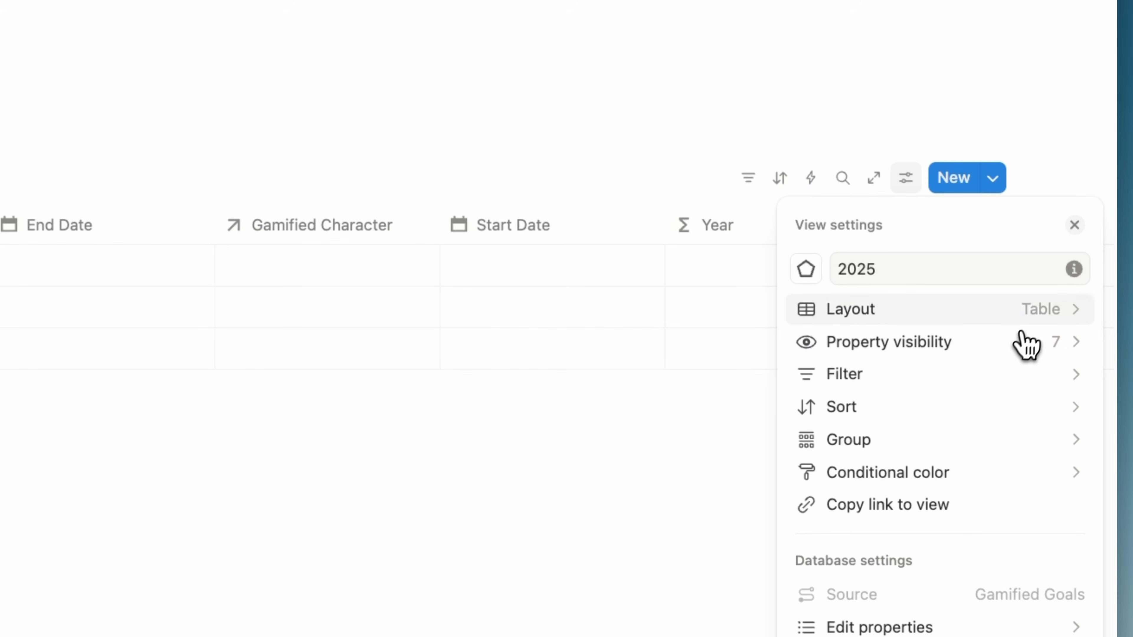
- Change the layout of the 2025 view to Board
left_click(1021, 320)
left_click(912, 307)
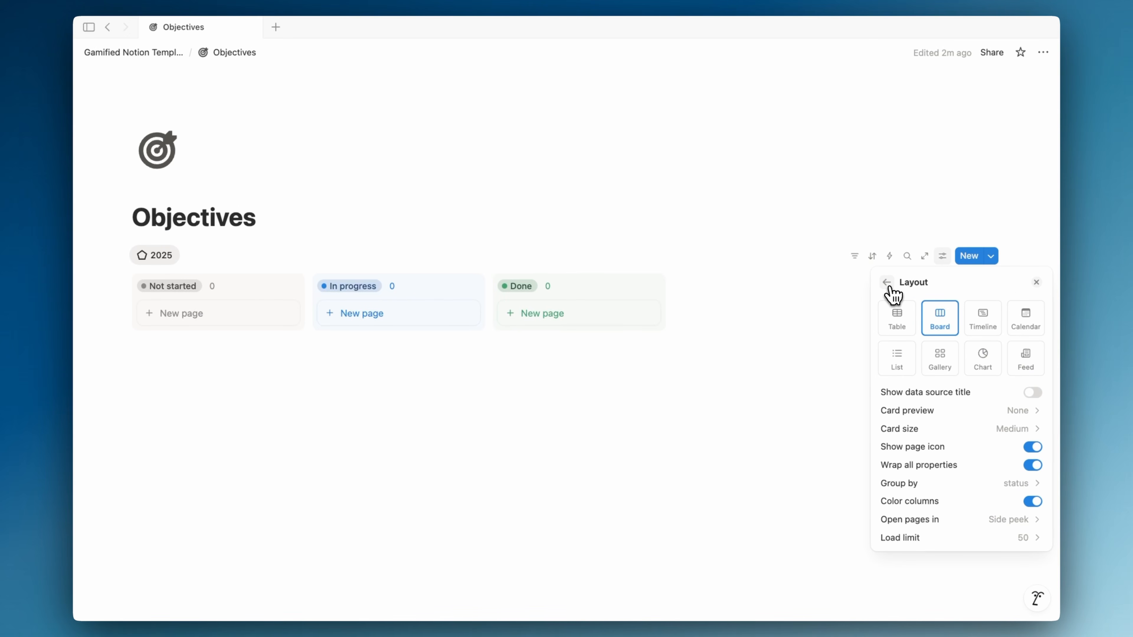
left_click(864, 280)
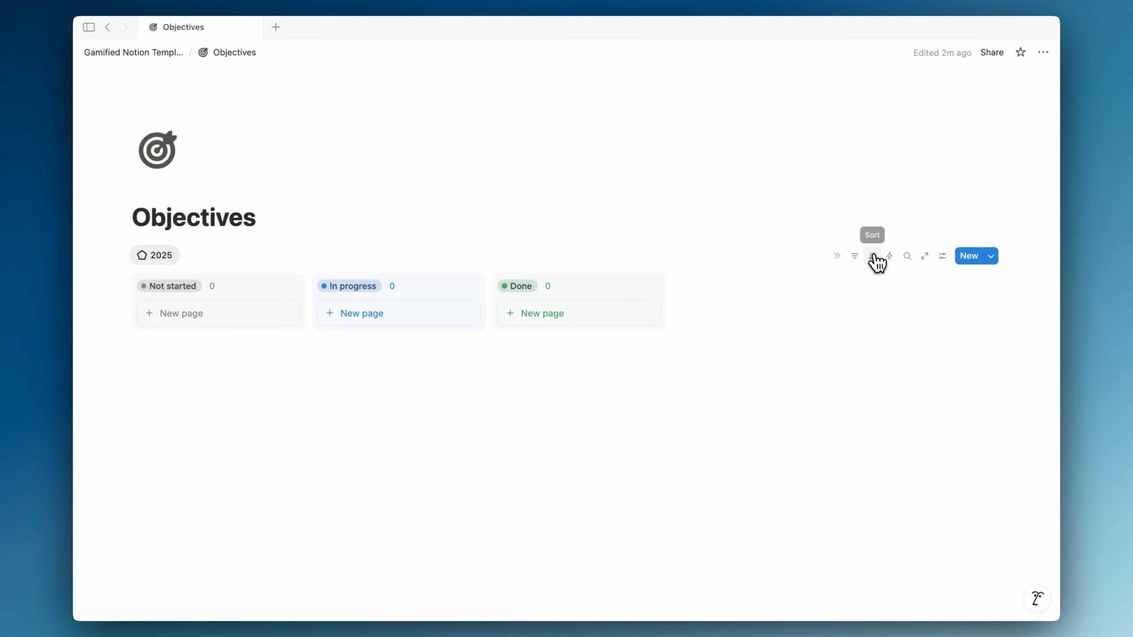
- Filter the 2025 view to goals whose Year equals 2025 and collapse the filter bar
left_click(852, 264)
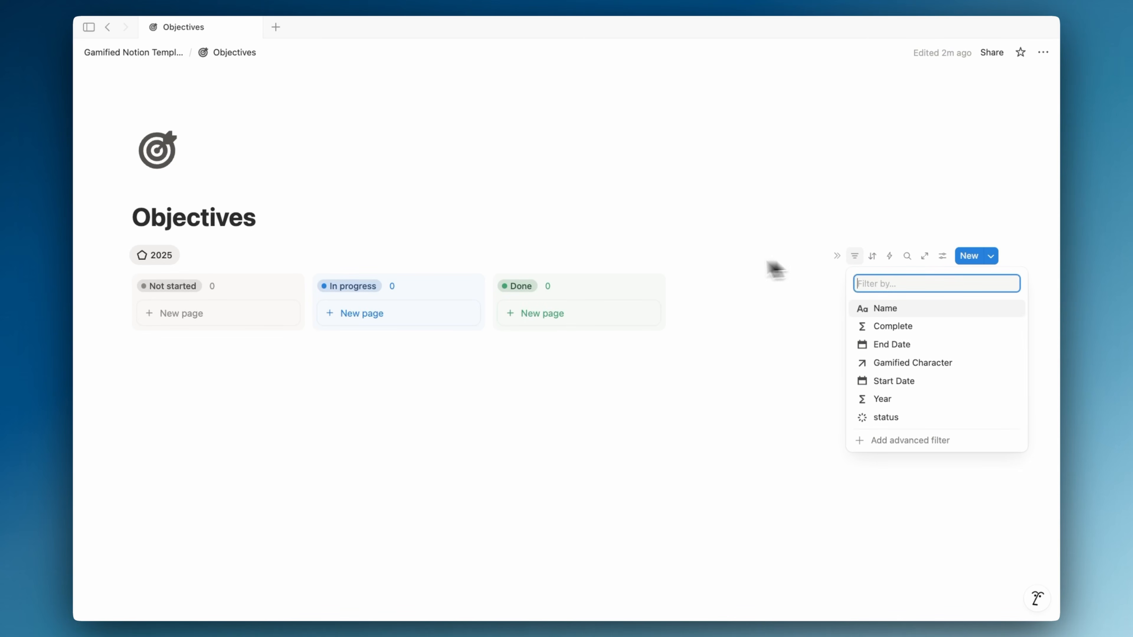
left_click(889, 405)
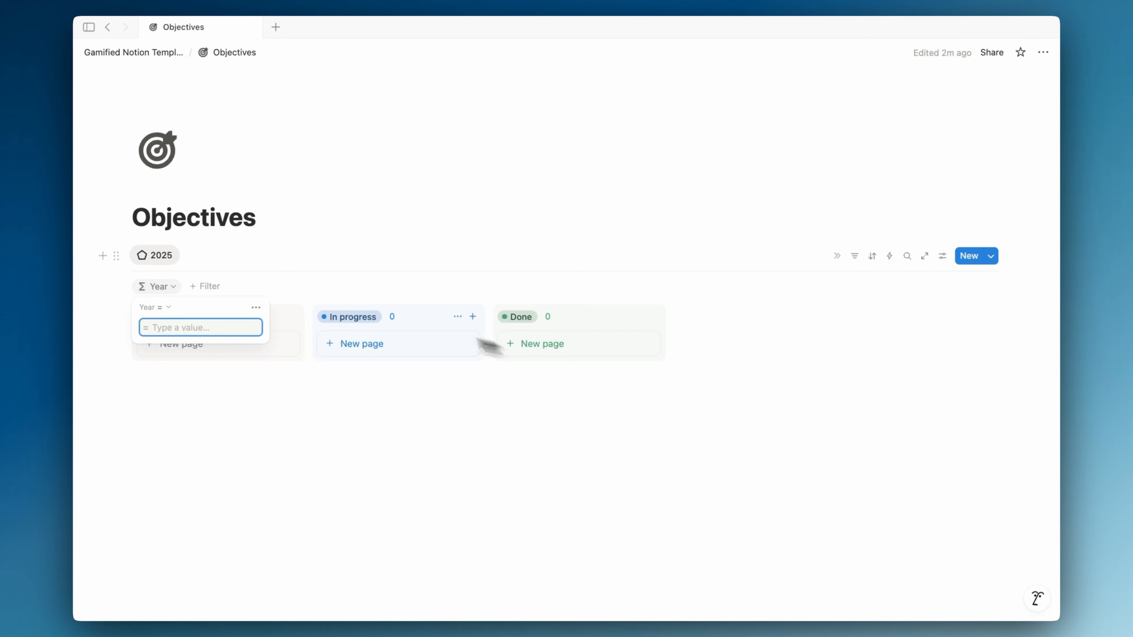
type("2025")
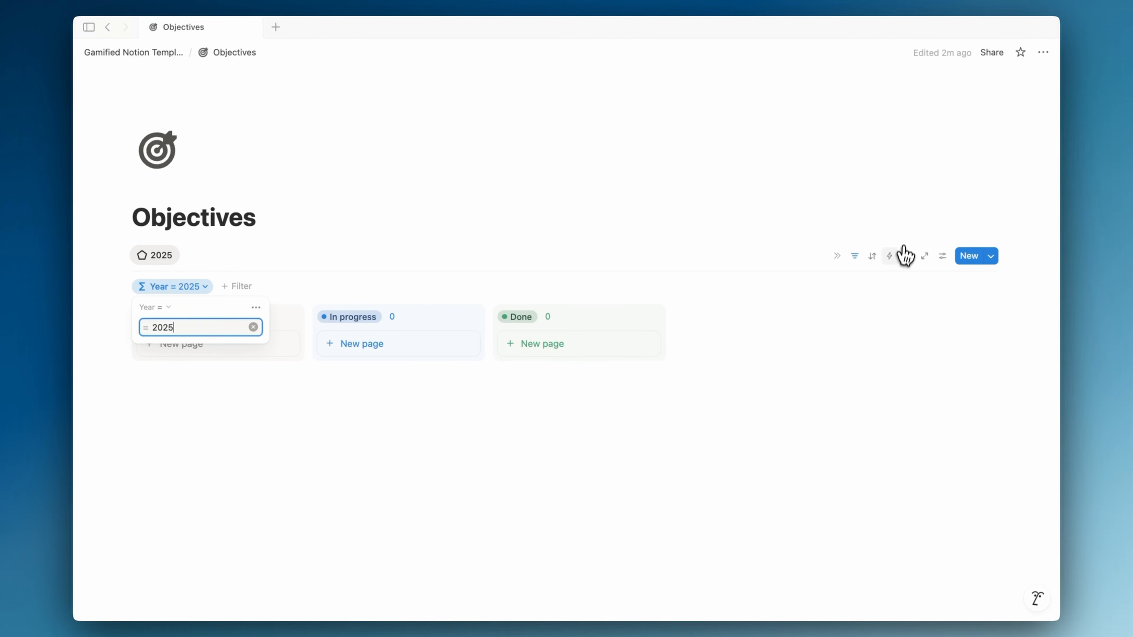
left_click(855, 256)
- Duplicate the 2025 view and name the copy 2026
left_click(157, 262)
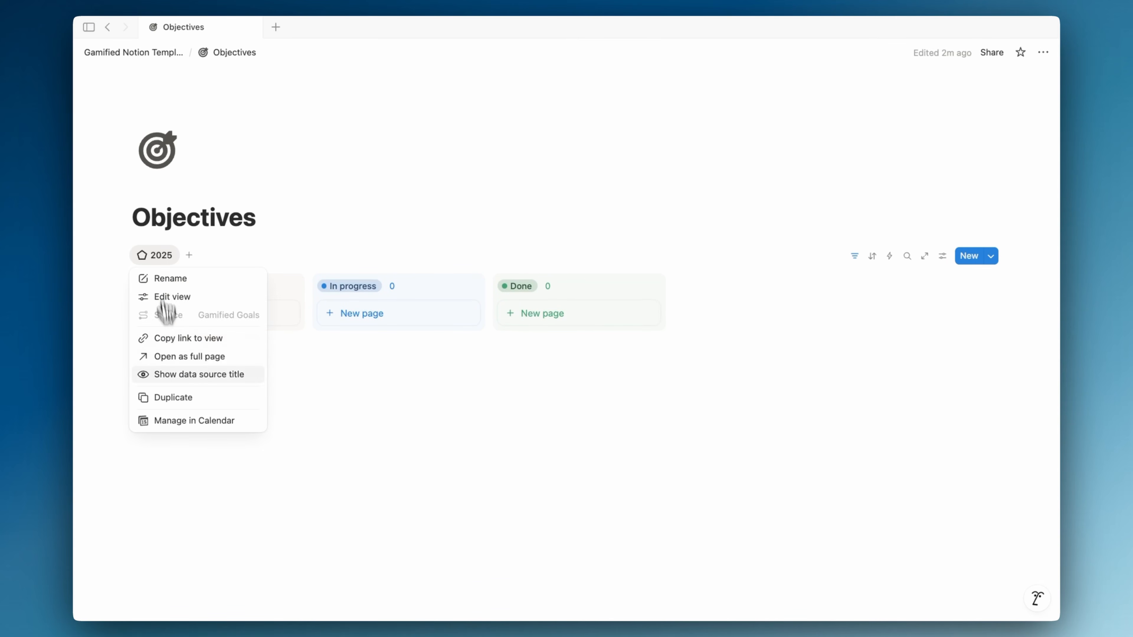
left_click(167, 396)
key("BackSpace")
key("BackSpace")
key("BackSpace")
key("BackSpace")
key("BackSpace")
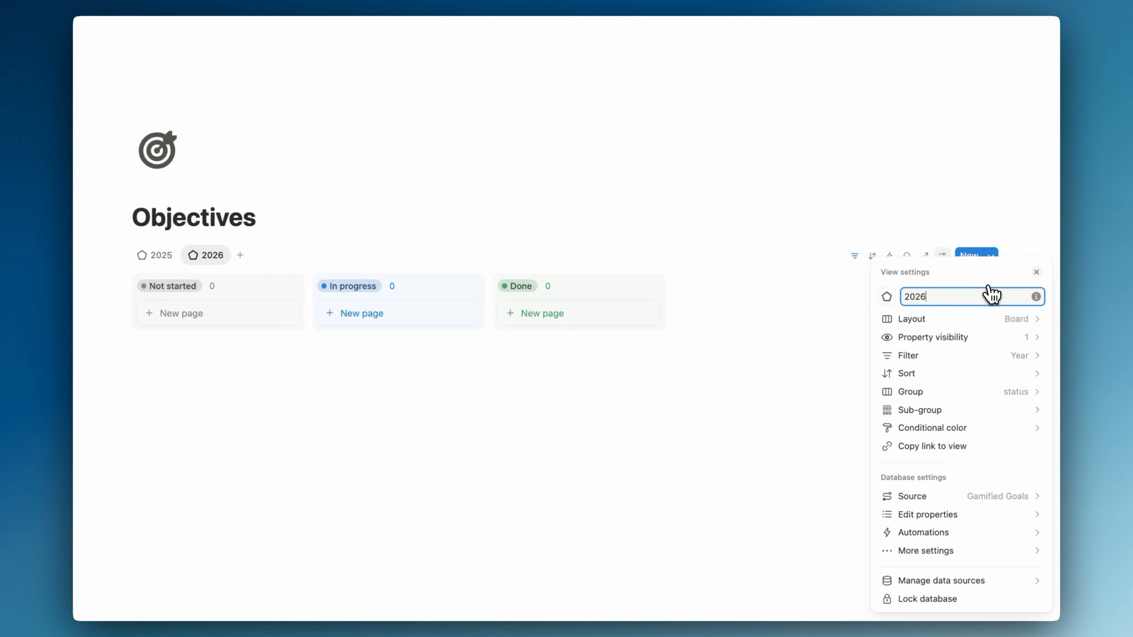
- Give the 2026 view the outlined hexagon icon
left_click(886, 296)
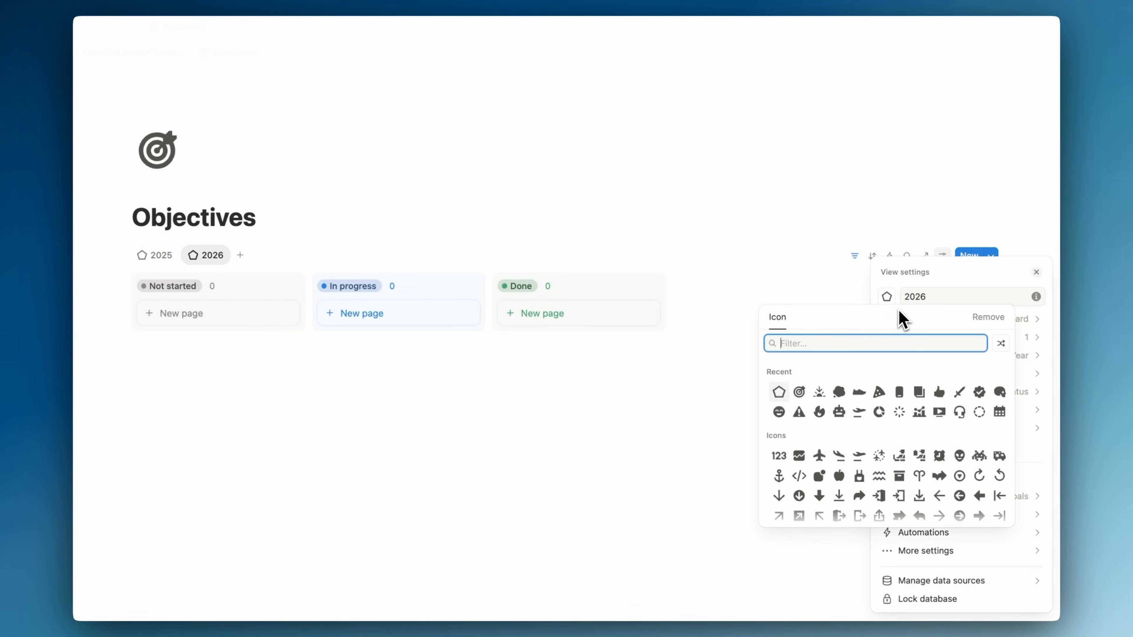
type("6")
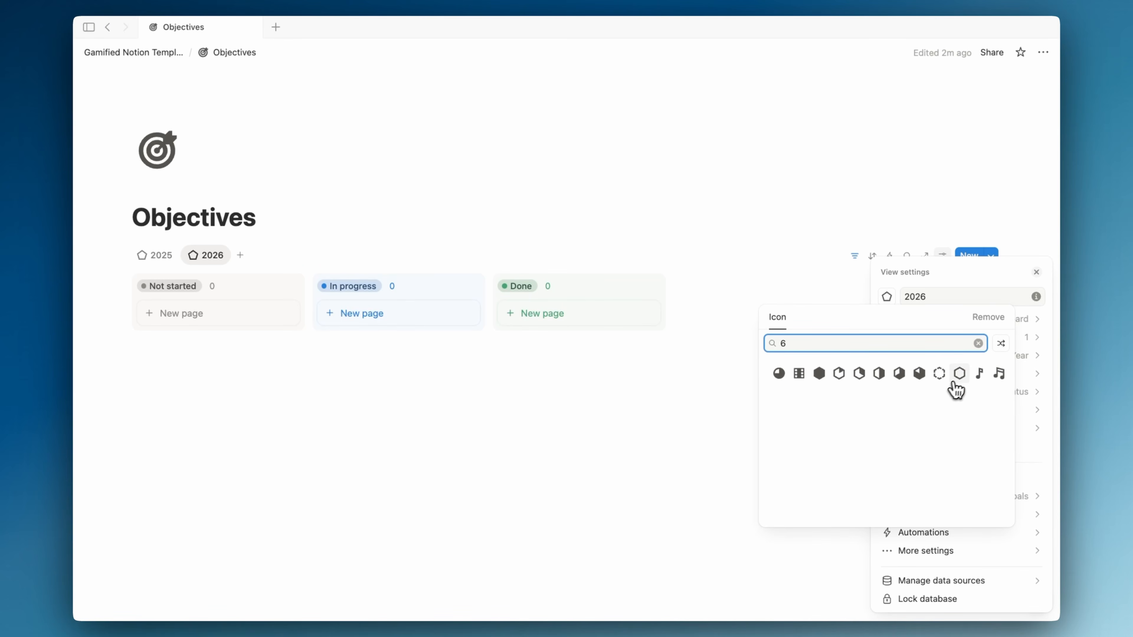
left_click(959, 373)
- Change the 2026 view's filter to goals whose Year equals 2026 and collapse the filter bar
left_click(854, 255)
left_click(855, 256)
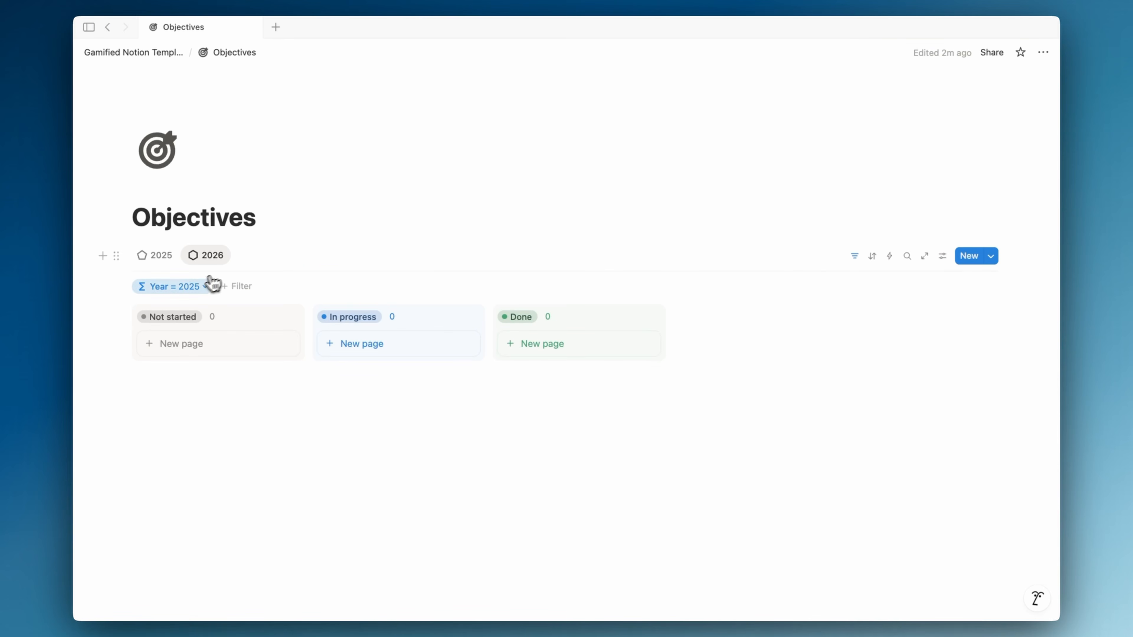
left_click(210, 286)
key("BackSpace")
type("6")
left_click(767, 356)
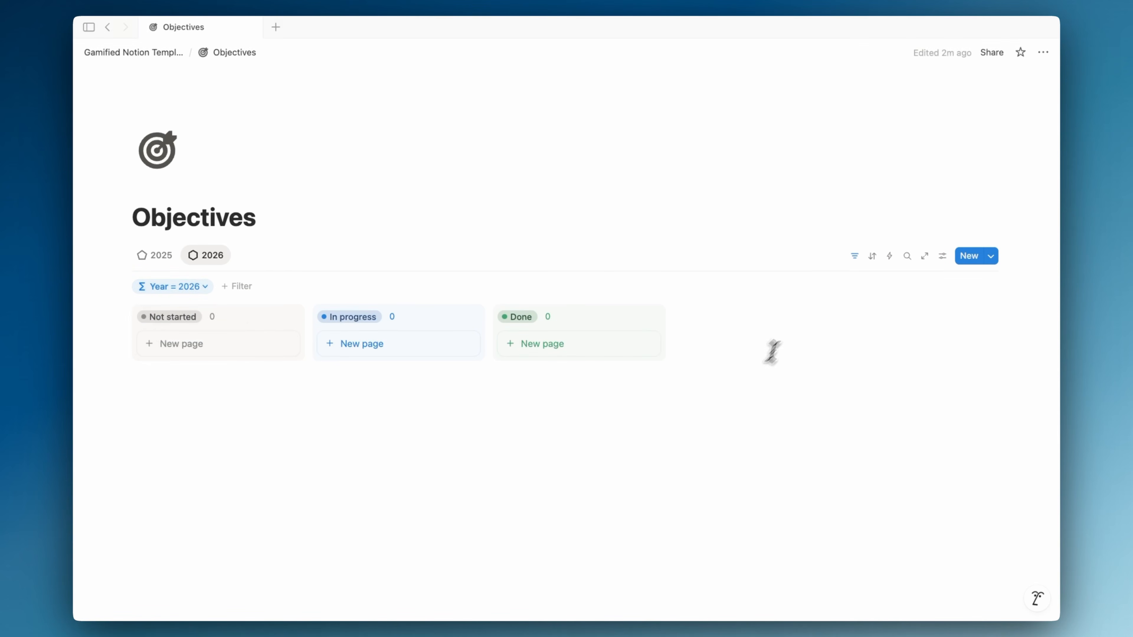
left_click(854, 256)
- Switch to the 2025 view and check its view settings
left_click(168, 257)
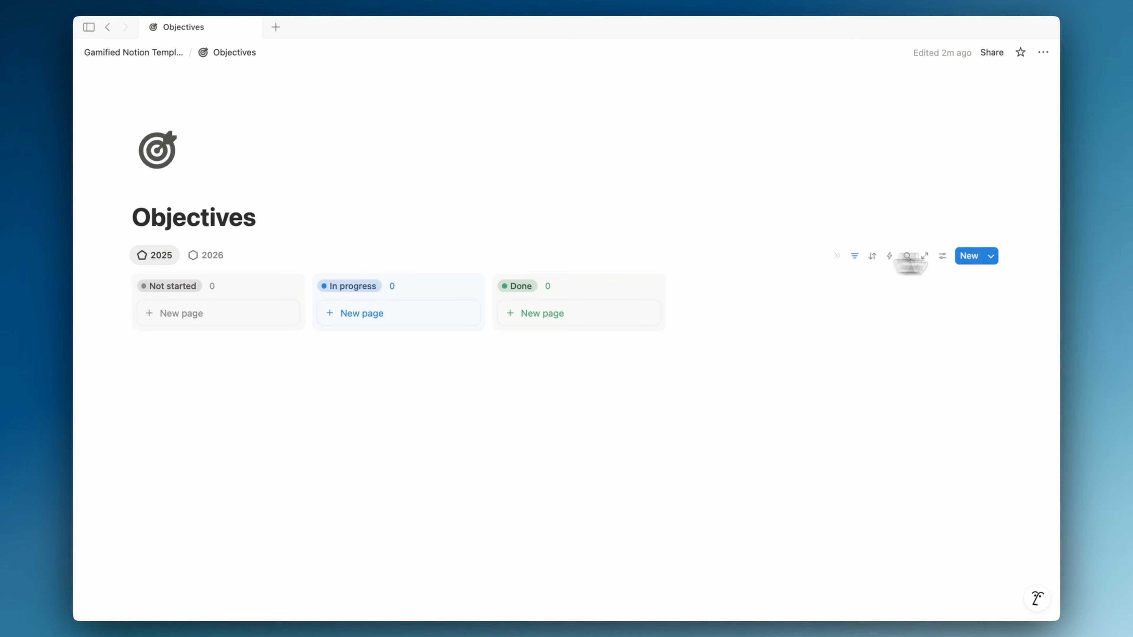
left_click(941, 256)
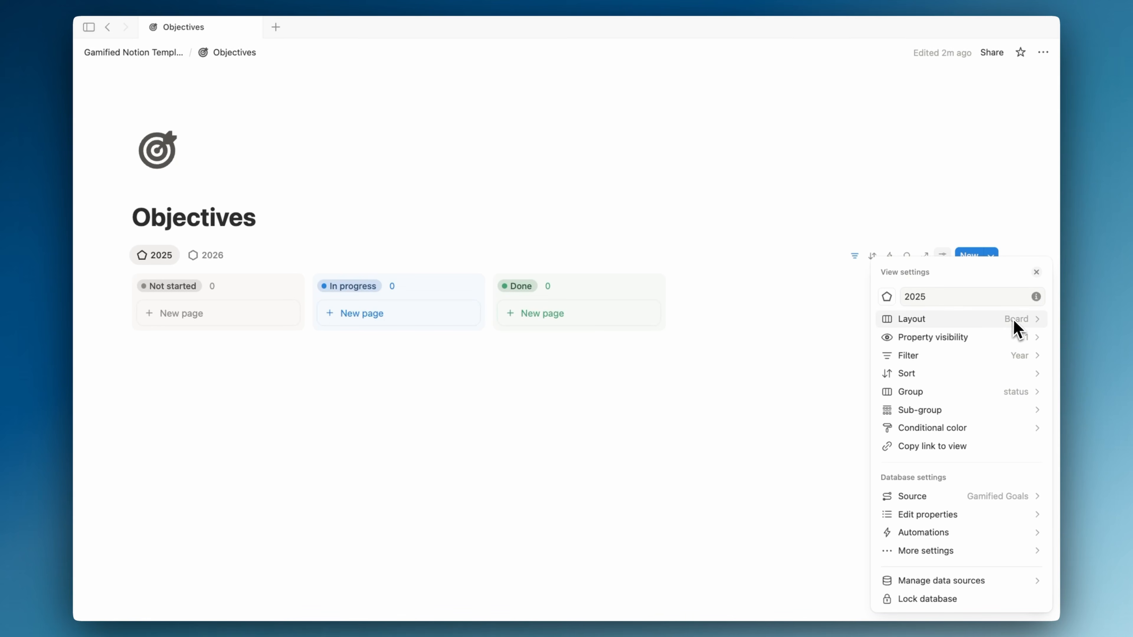
left_click(808, 357)
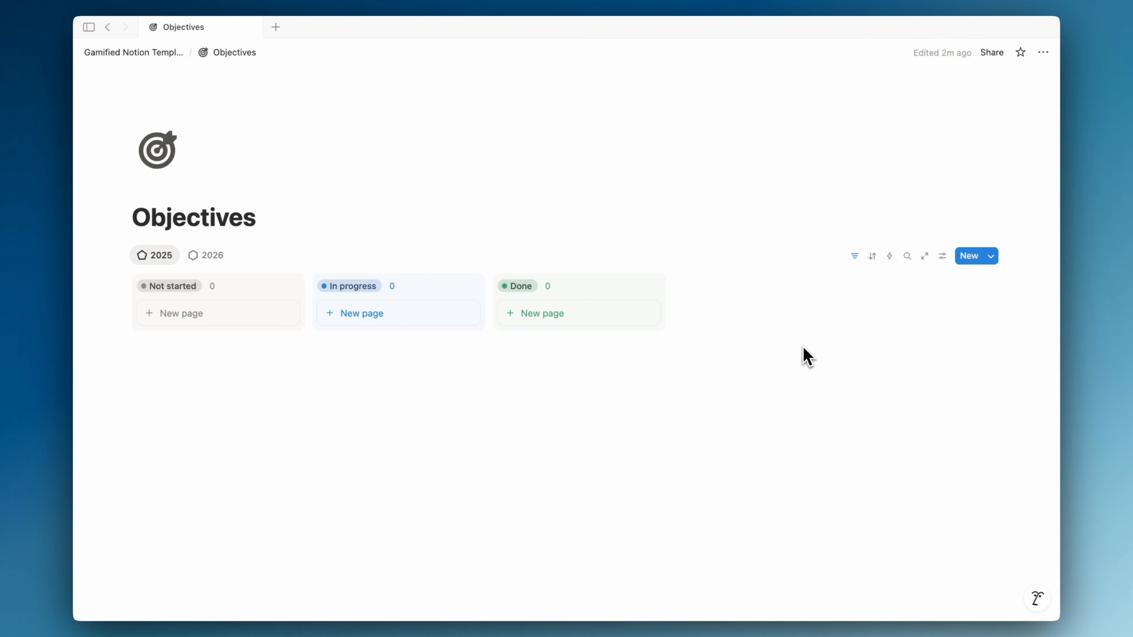
- Return to the Gamified Notion Template page and add a subpage titled Objectives below the existing pages
left_click(150, 52)
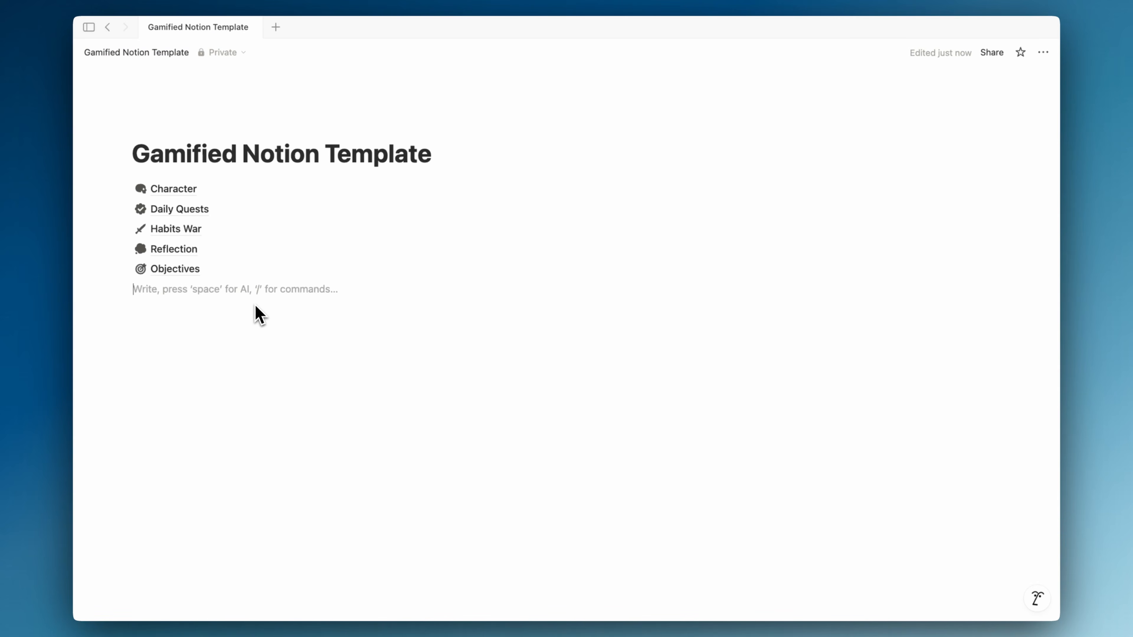
type("/page")
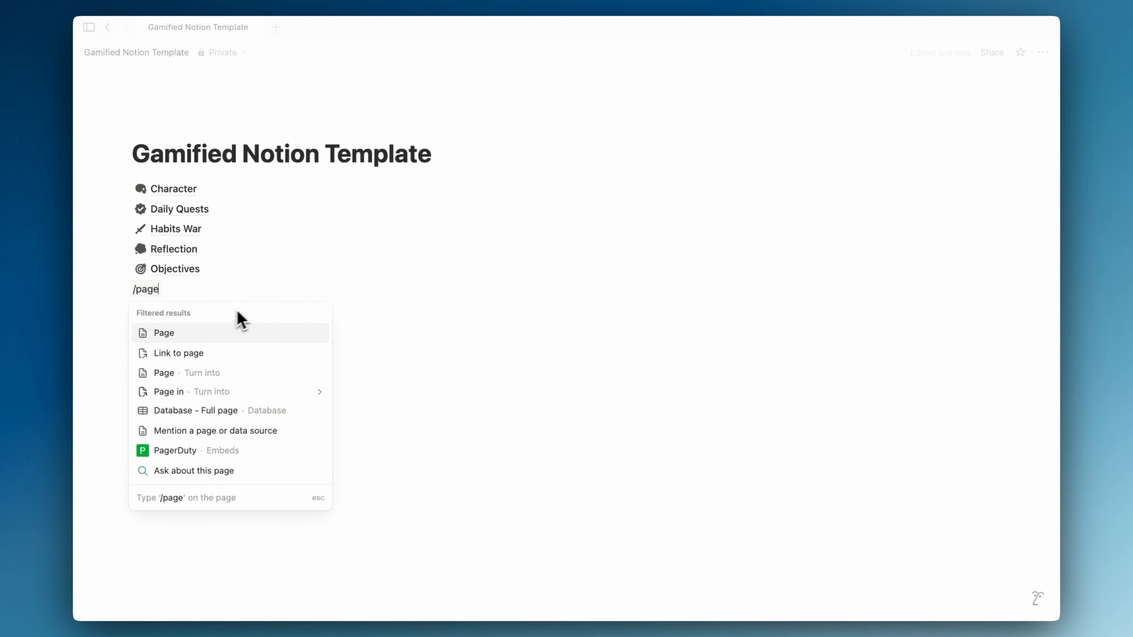
left_click(181, 334)
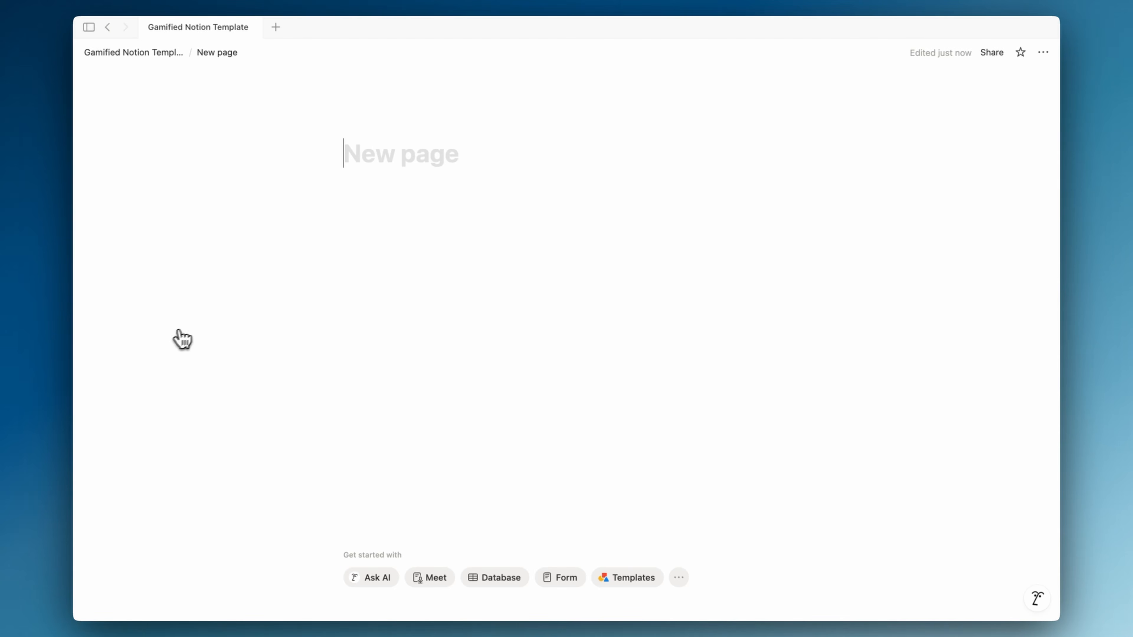
type("Objectives")
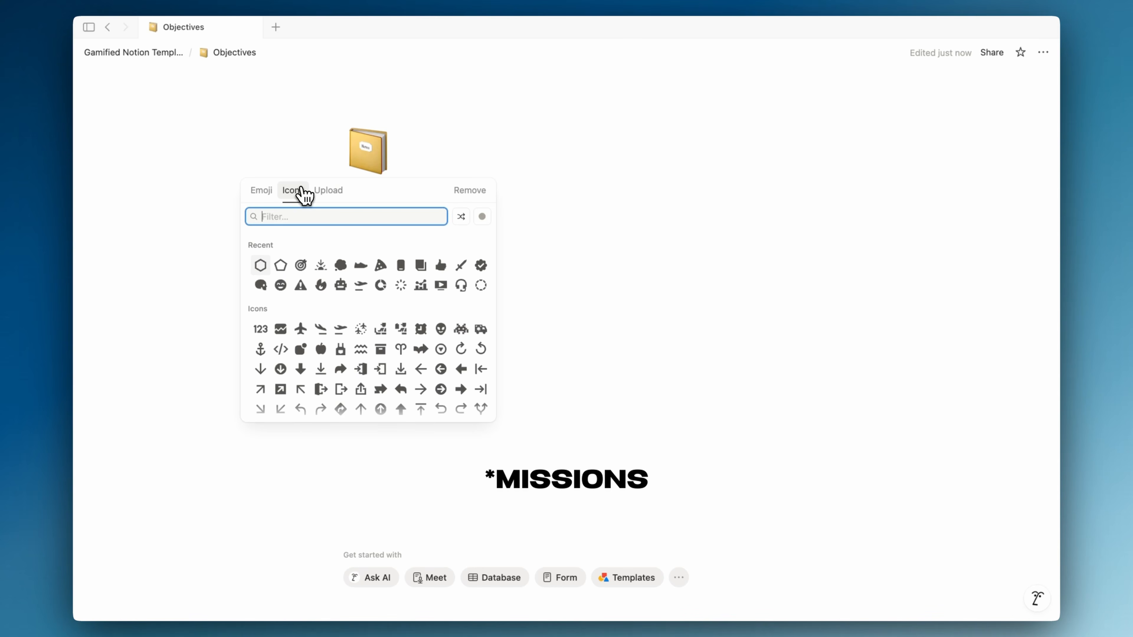
- Give the new subpage the queen's crown icon and set it to full width
scroll(372, 306, "down", 10)
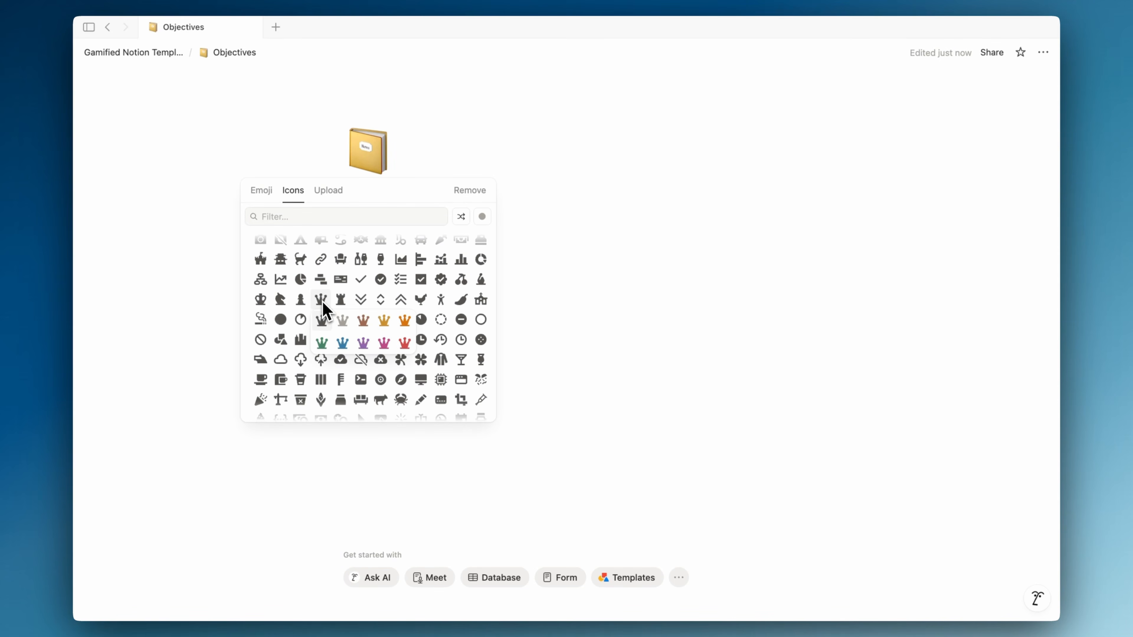
left_click(320, 299)
left_click(1043, 52)
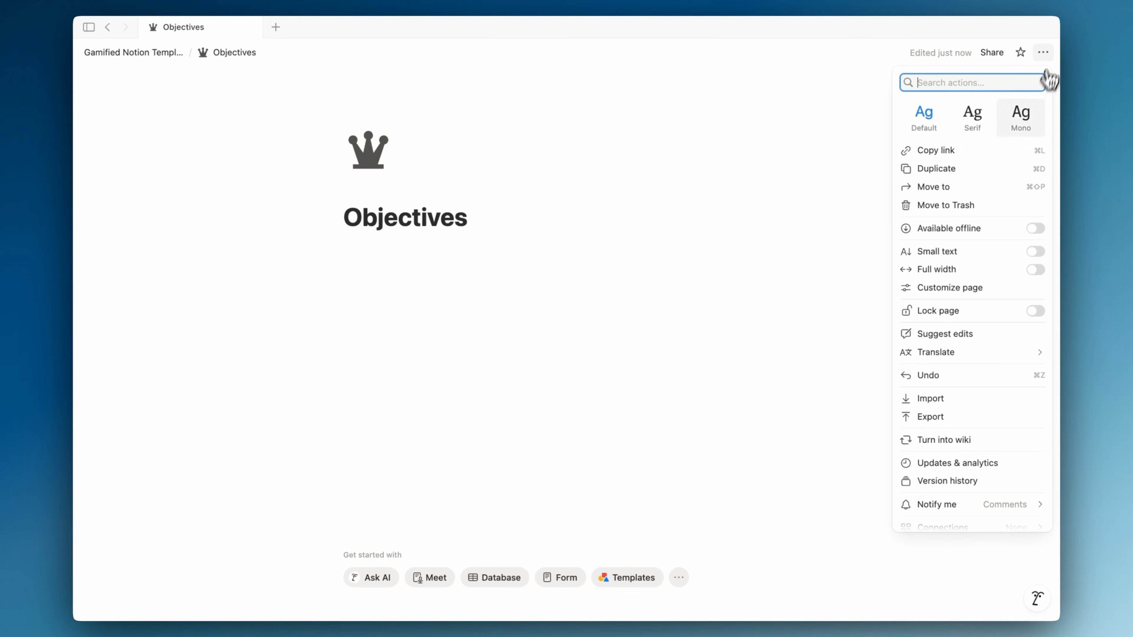
left_click(961, 270)
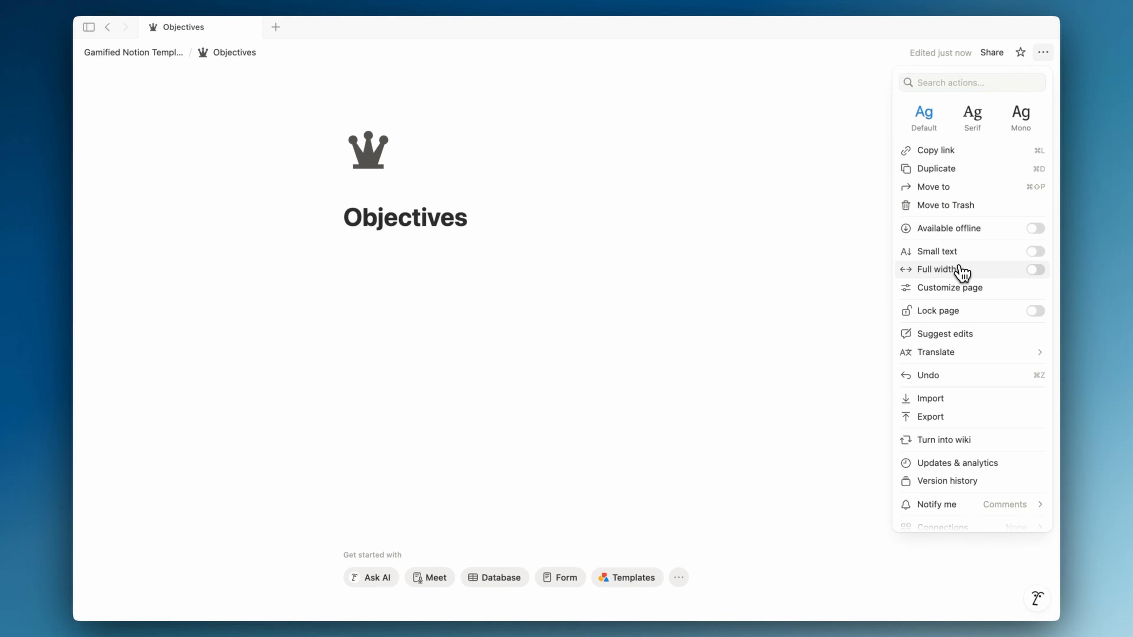
- Insert a new table view database in the body of the crown-icon page
left_click(566, 284)
type("/")
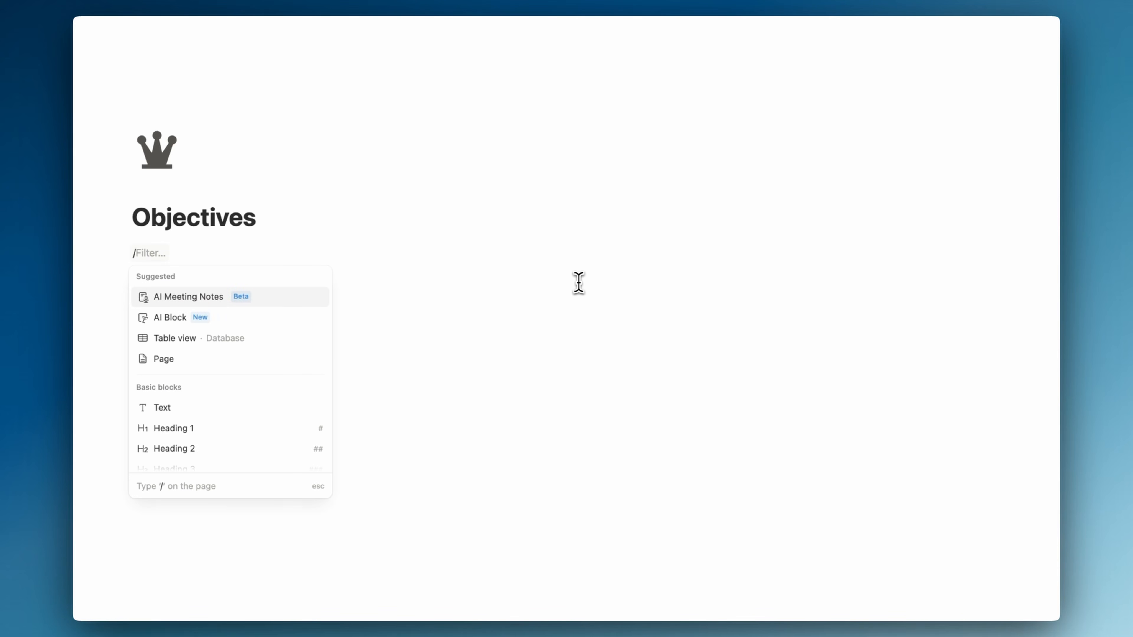
type("table")
key("Down")
key("Return")
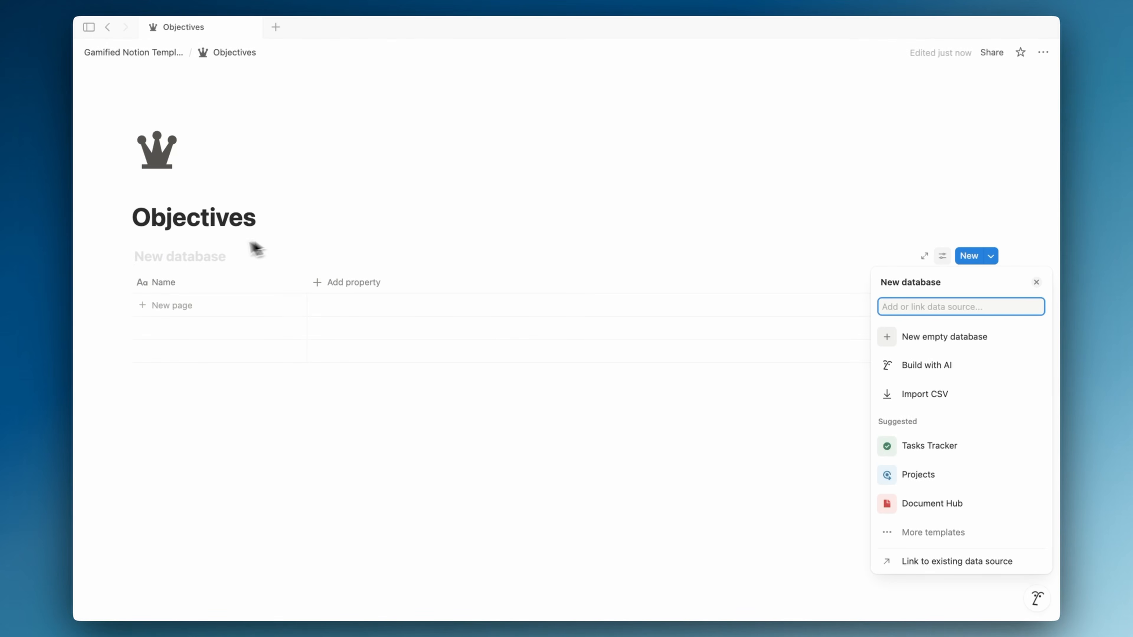
- Name the new database Gamified Projects and hide its title
left_click(263, 247)
left_click(192, 256)
type("Gamified")
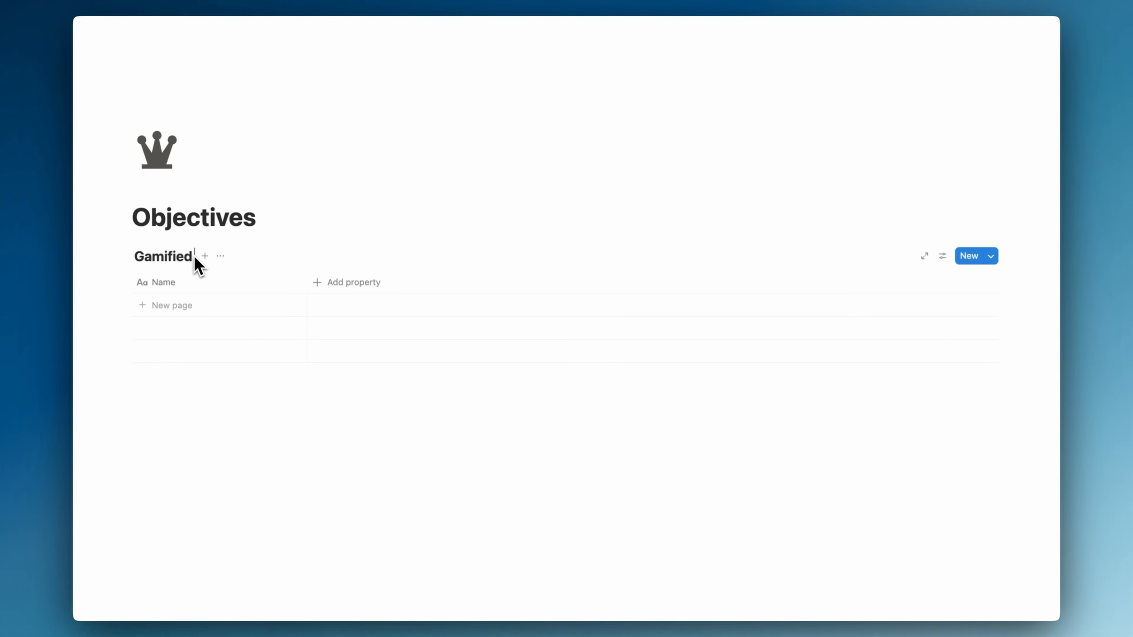
type(" Projects")
left_click(271, 256)
left_click(302, 373)
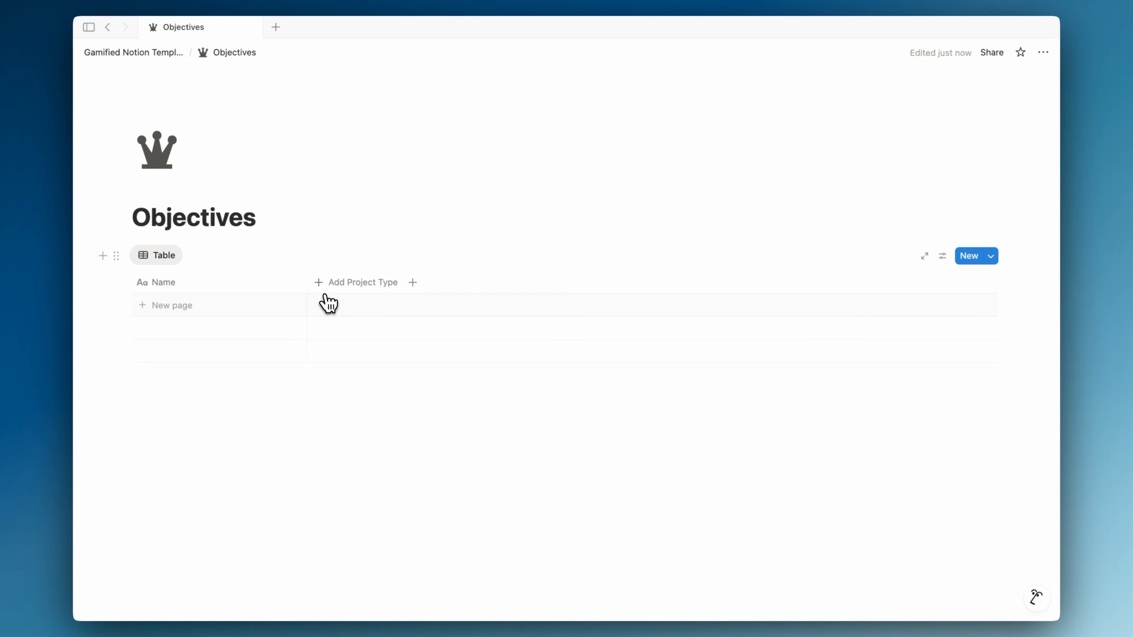
- Create a database template named New Mission for Gamified Projects and close it
left_click(991, 255)
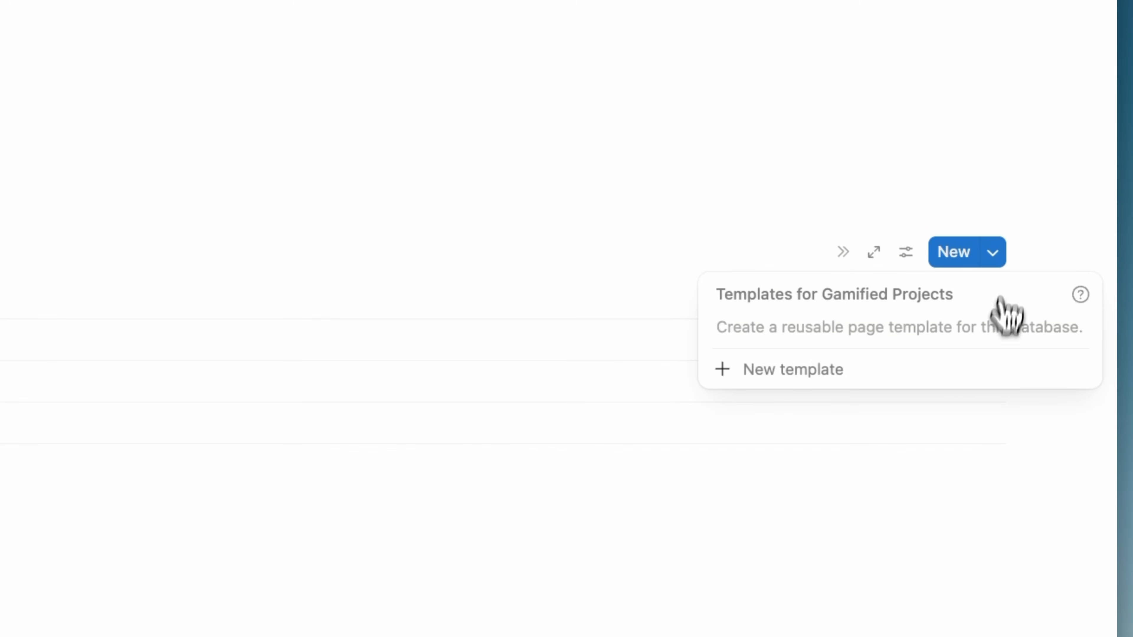
left_click(961, 372)
type("New")
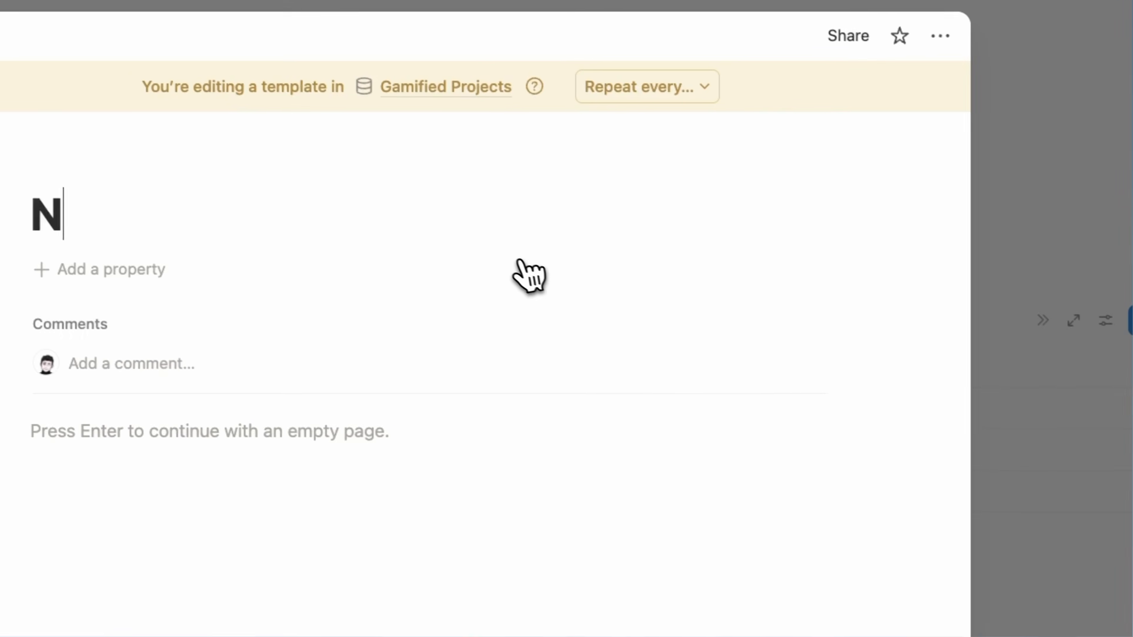
type(" Obje")
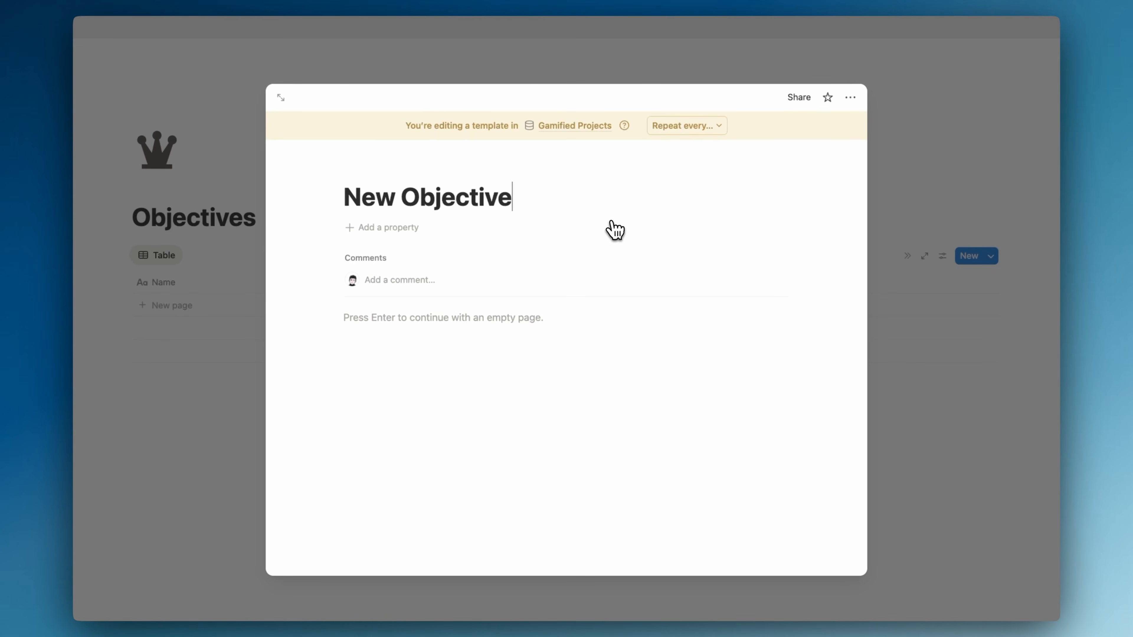
key("alt+BackSpace")
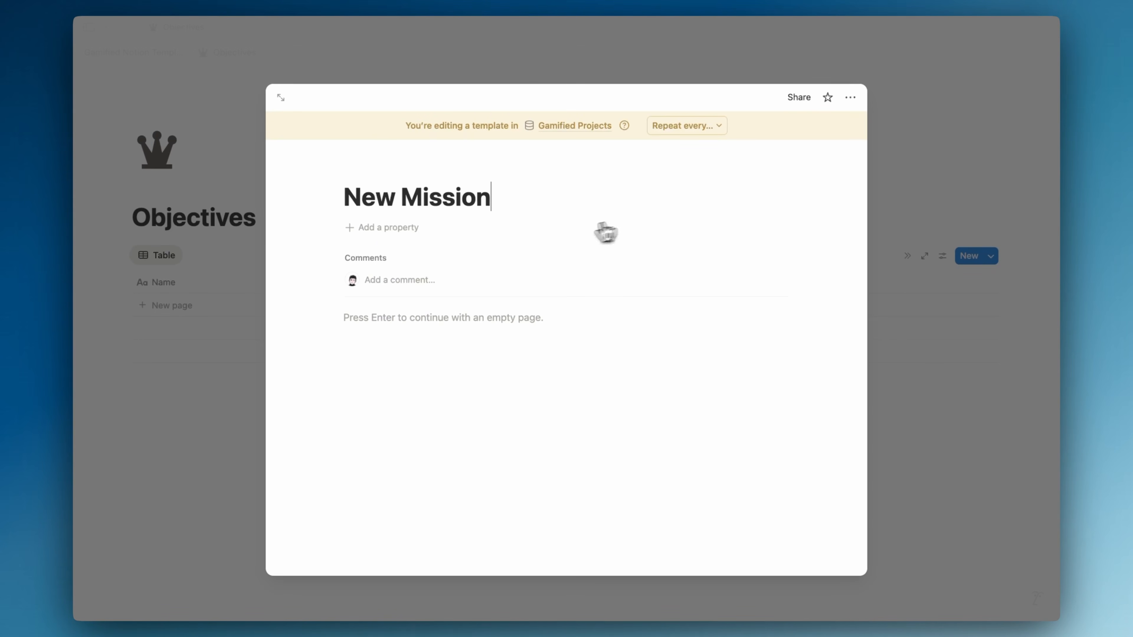
key("Escape")
- Rename the page to Missions and make New Mission the default template of its database
double_click(177, 228)
type("MI")
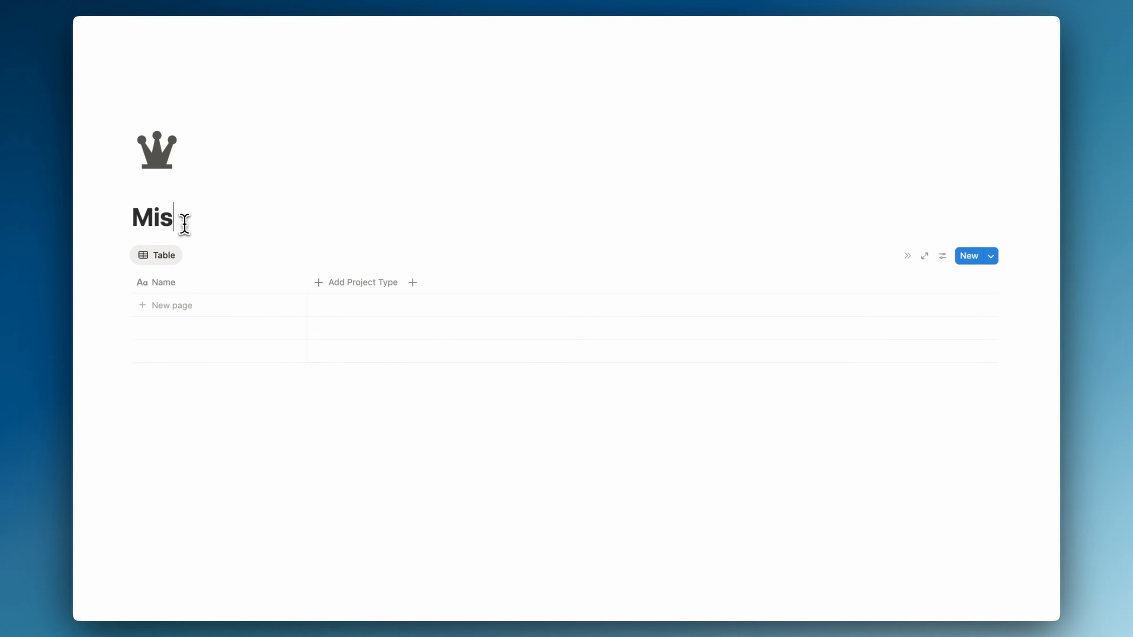
left_click(991, 256)
left_click(1039, 302)
left_click(980, 322)
key("Return")
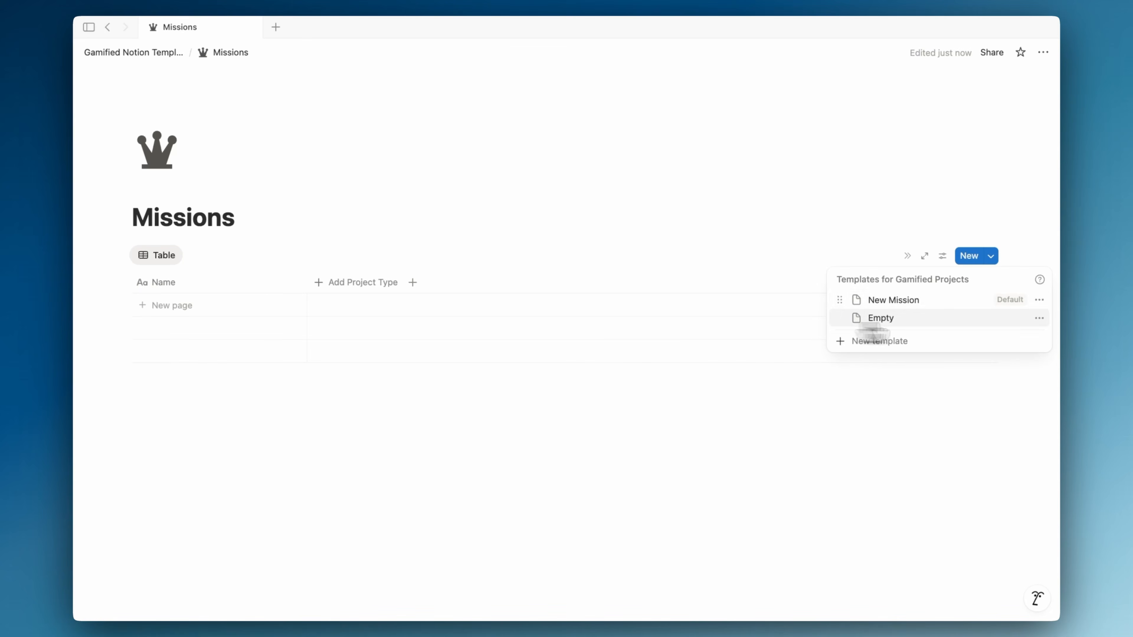
- Reopen the New Mission template for editing and give it the queen's crown icon
left_click(1039, 300)
left_click(923, 340)
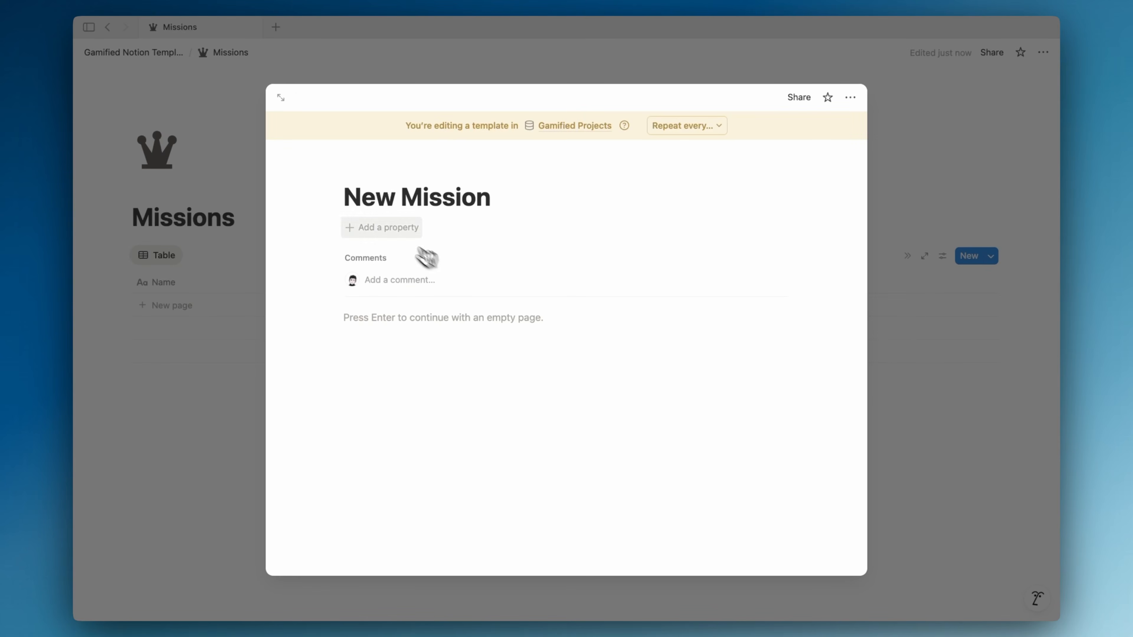
left_click(373, 170)
left_click(294, 264)
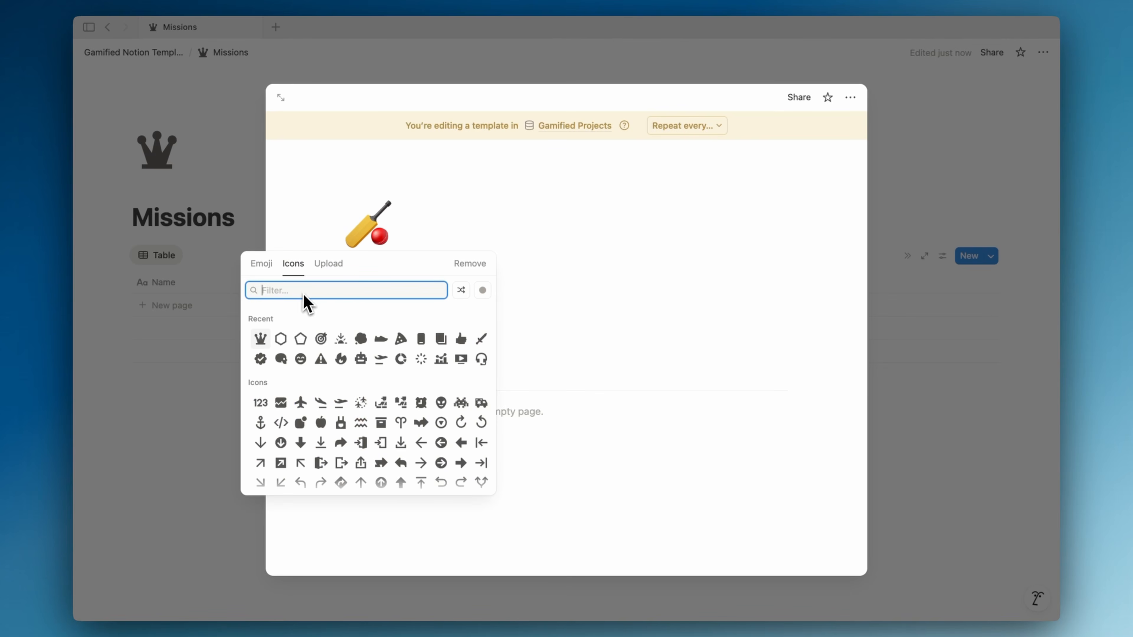
left_click(263, 337)
- Add a Date property named Start Date to the template and set its value to Today, the date when duplicated
left_click(374, 313)
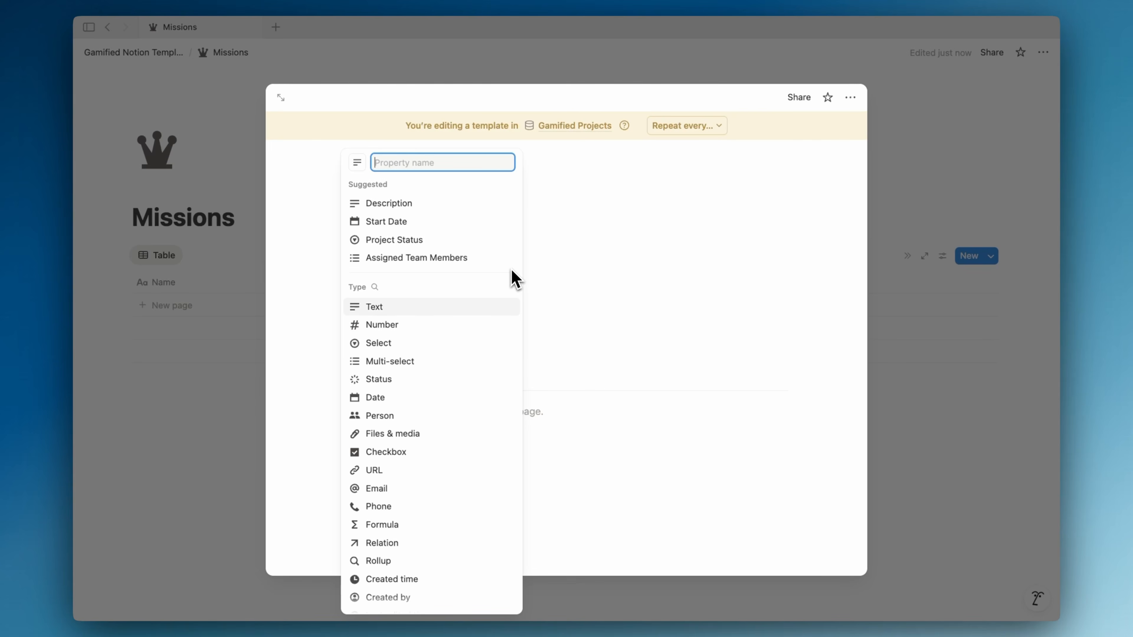
left_click(402, 398)
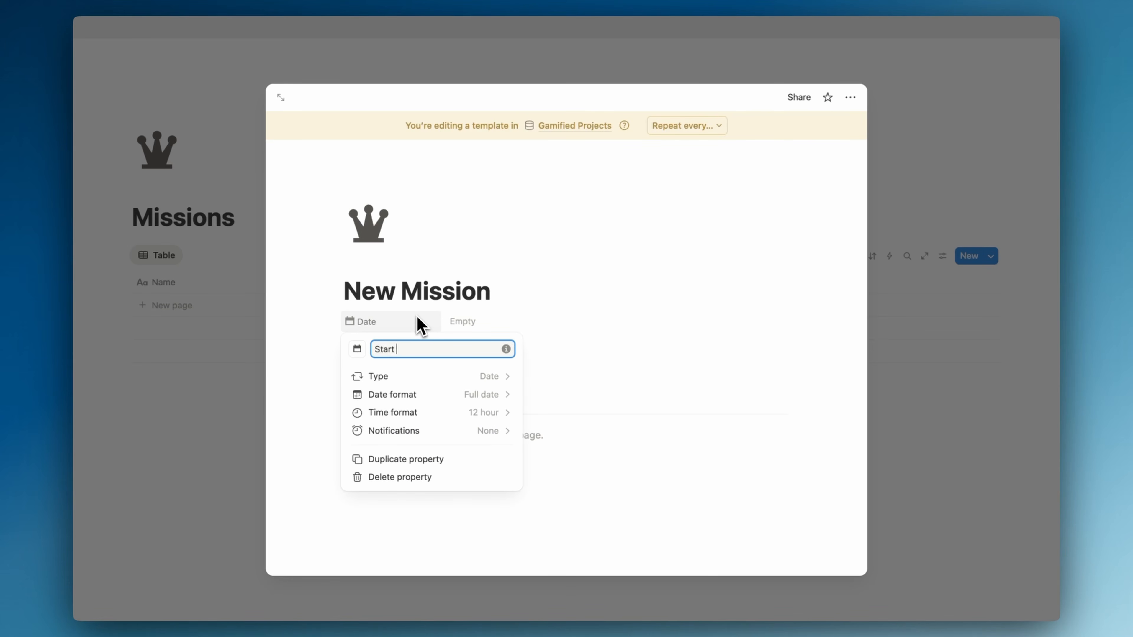
left_click(464, 322)
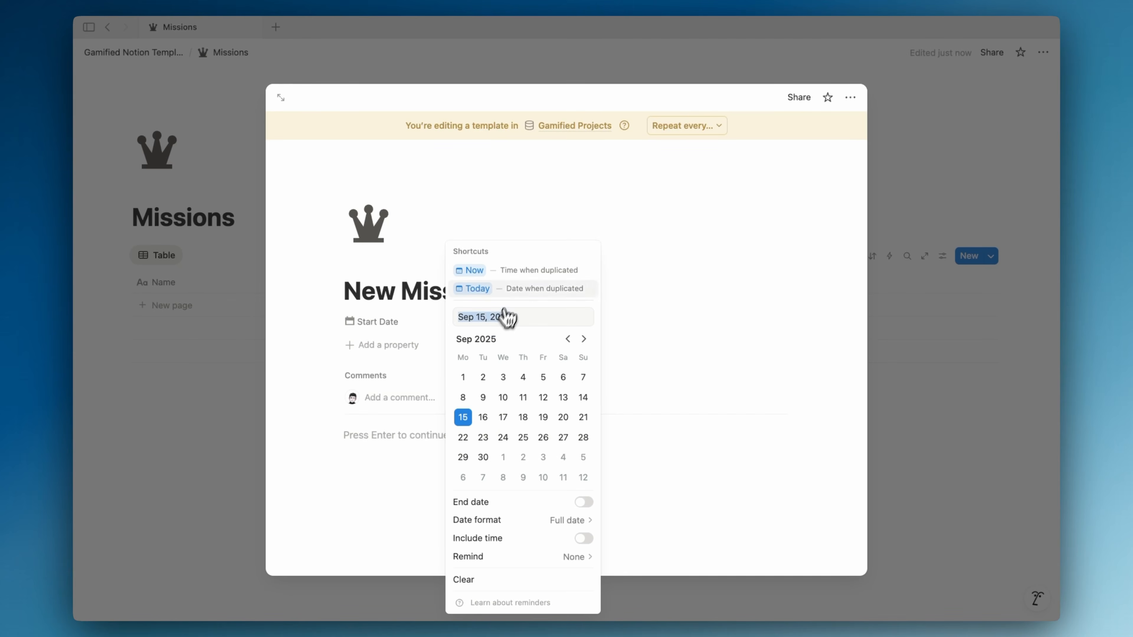
left_click(511, 290)
- Duplicate the Start Date property and rename the copy End Date
left_click(393, 321)
left_click(400, 402)
left_click(401, 347)
left_click(395, 368)
double_click(380, 376)
type("End Date (1")
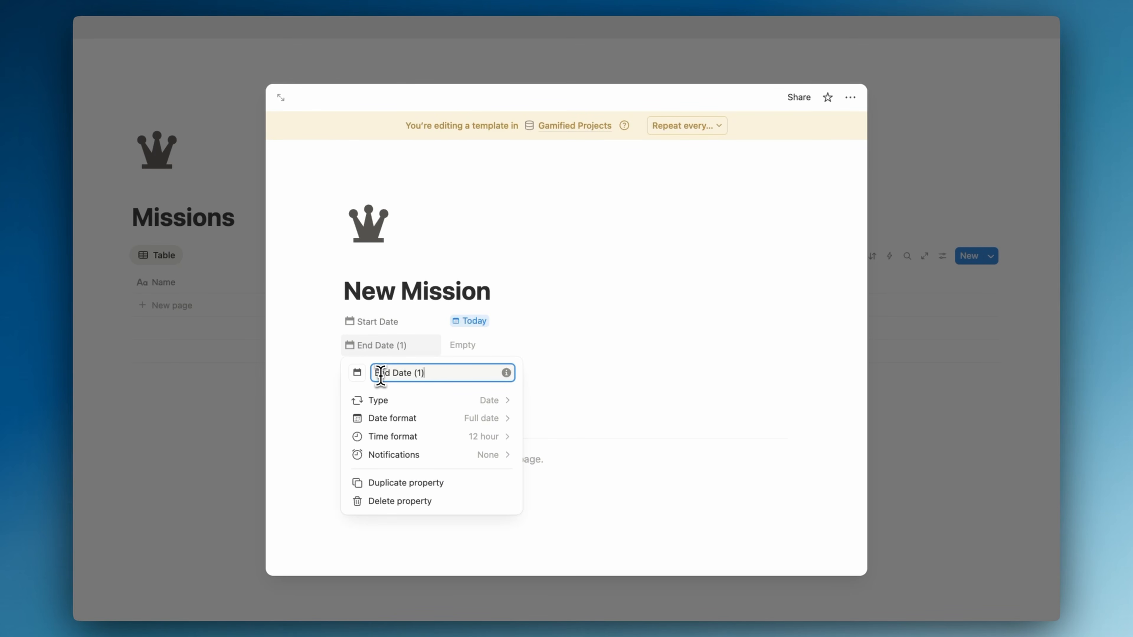
key("Return")
- Add a Status property to the template with its default name
left_click(411, 368)
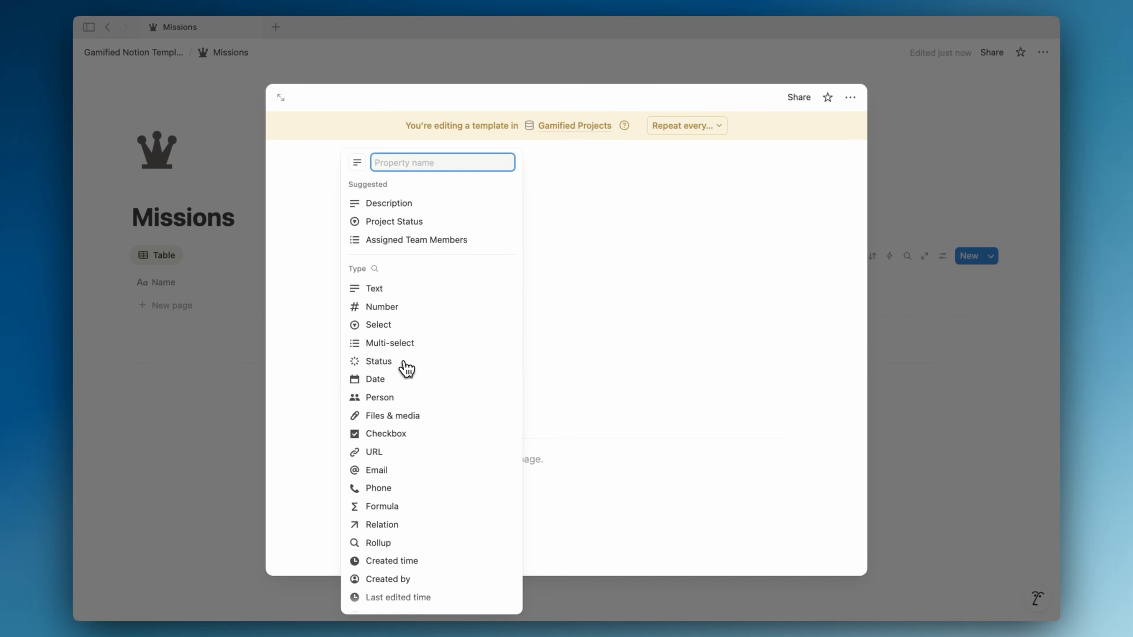
left_click(406, 366)
key("Escape")
- Add a Formula property named Complete to the template
left_click(392, 392)
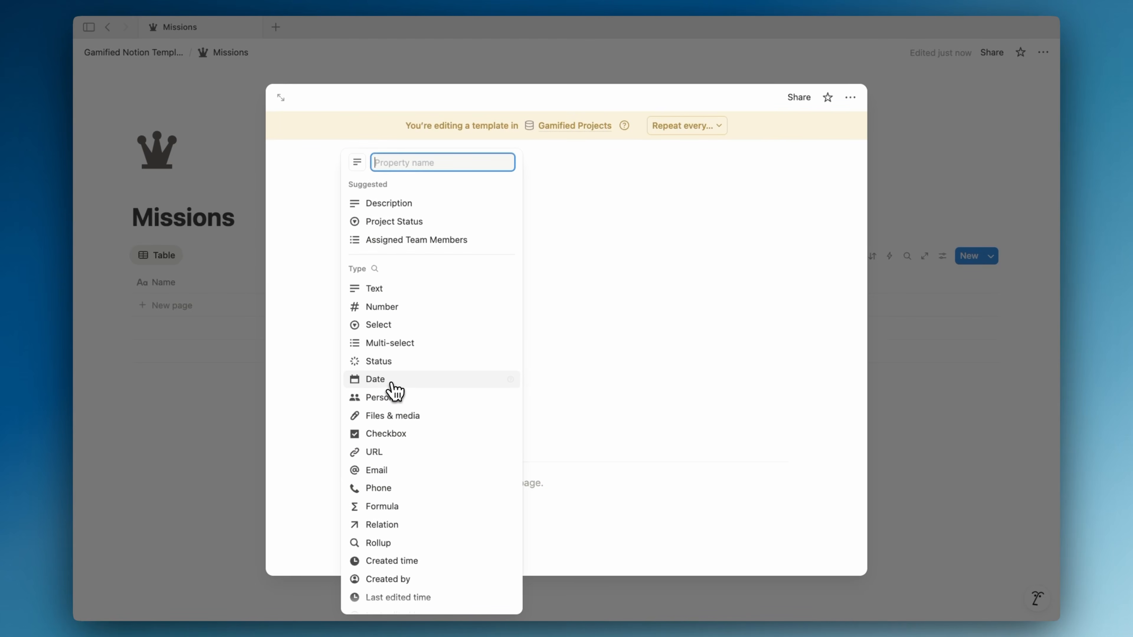
left_click(382, 506)
type("C")
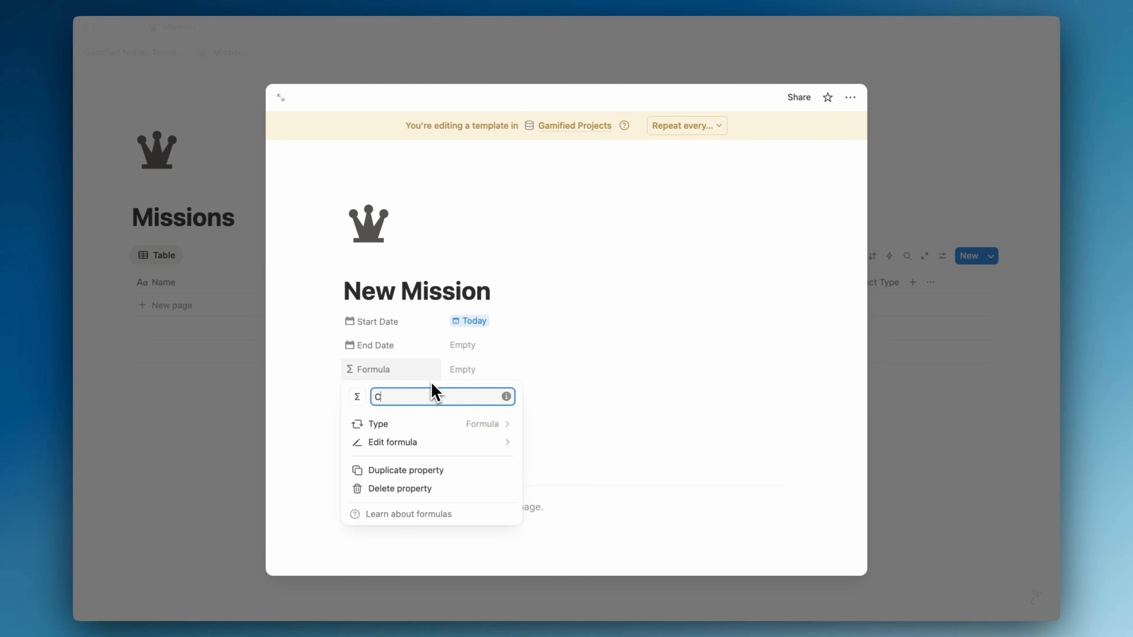
type("omplete")
key("Return")
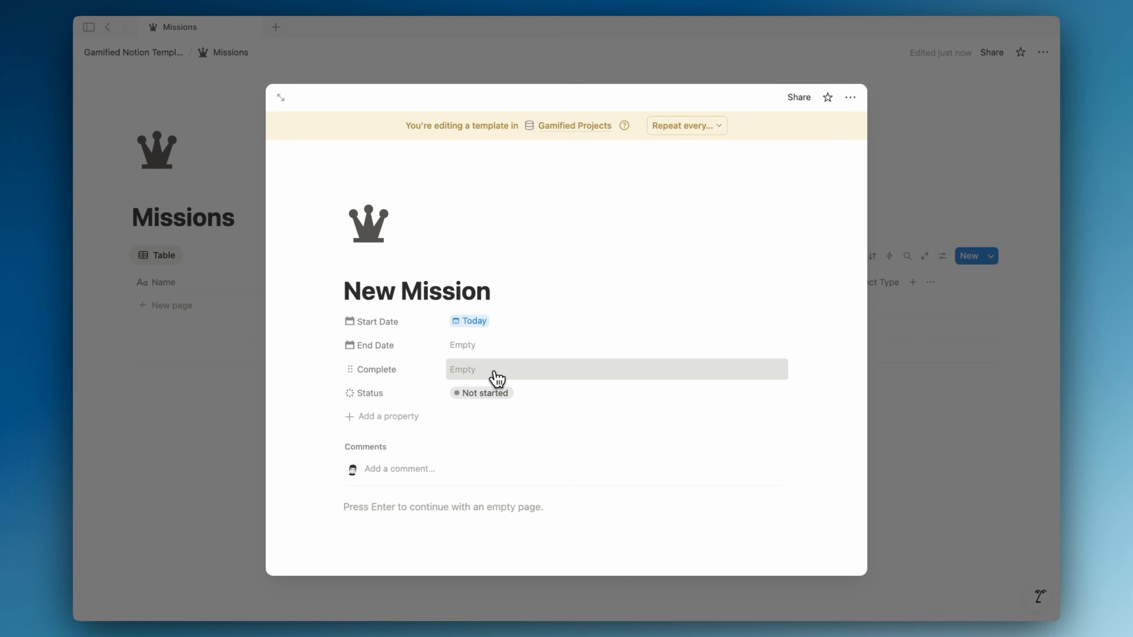
- Set the Complete property's formula to Status == "Done"
left_click(497, 373)
type("stat")
key("Return")
type("!=")
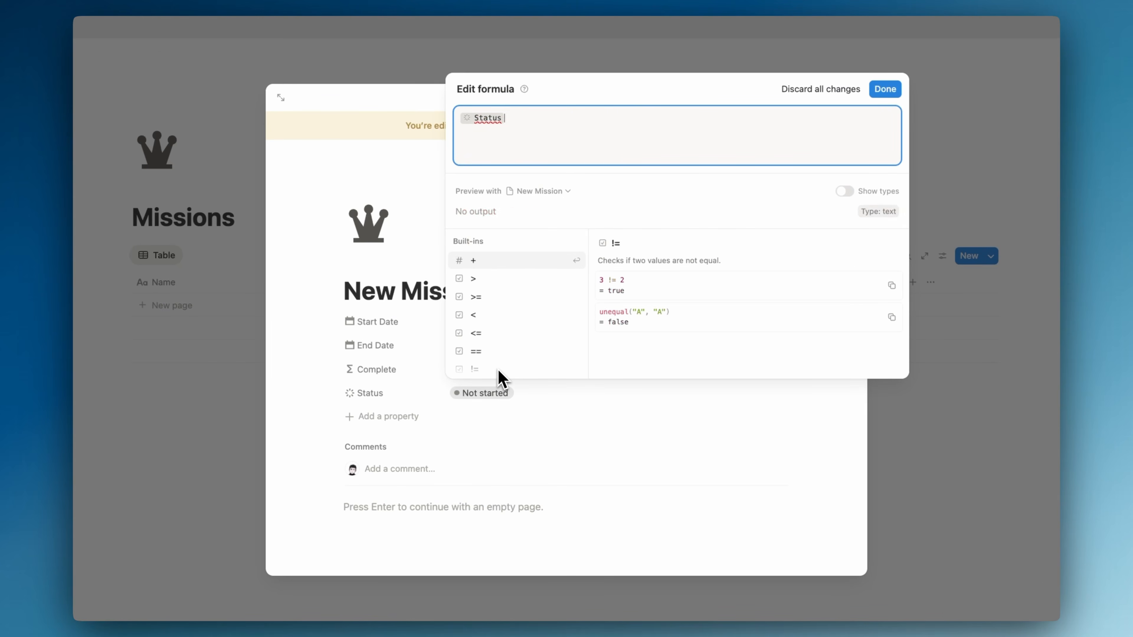
key("BackSpace")
type("== ")
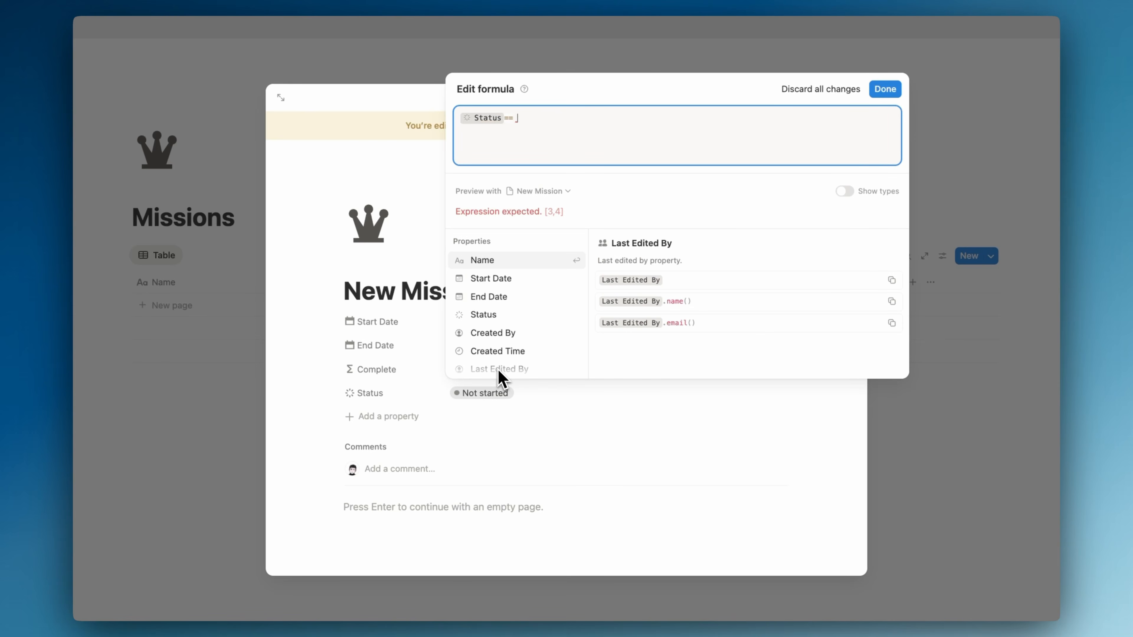
type("\"Done")
left_click(377, 388)
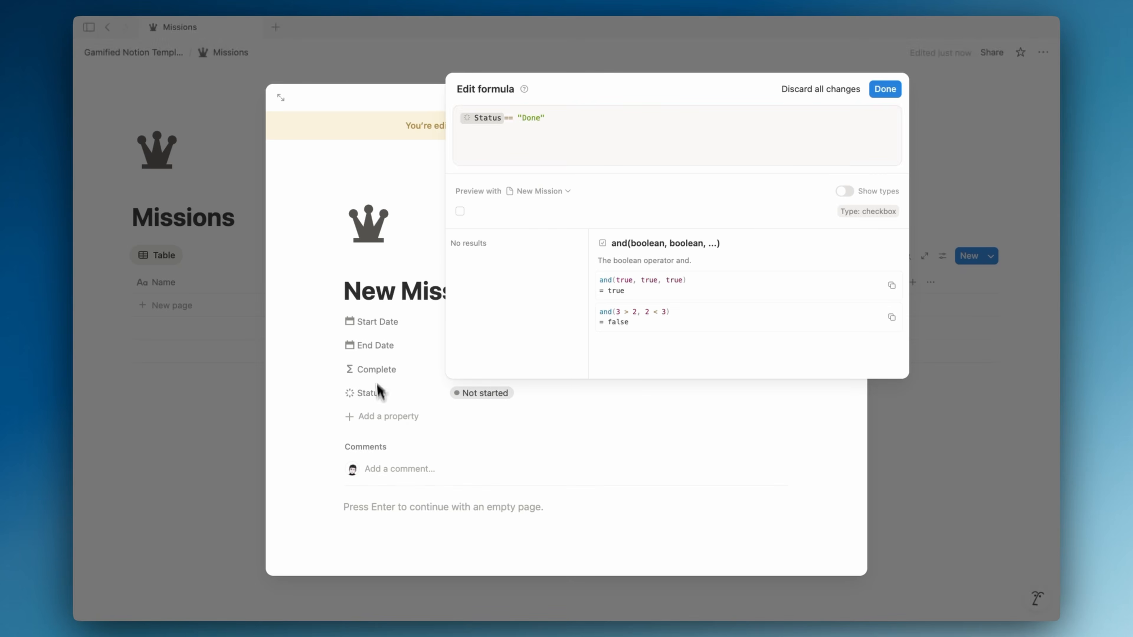
- Move the Complete property below Status and start a new relation property linked to the Gamified Goals database
left_click_drag(379, 369, 380, 392)
left_click(377, 421)
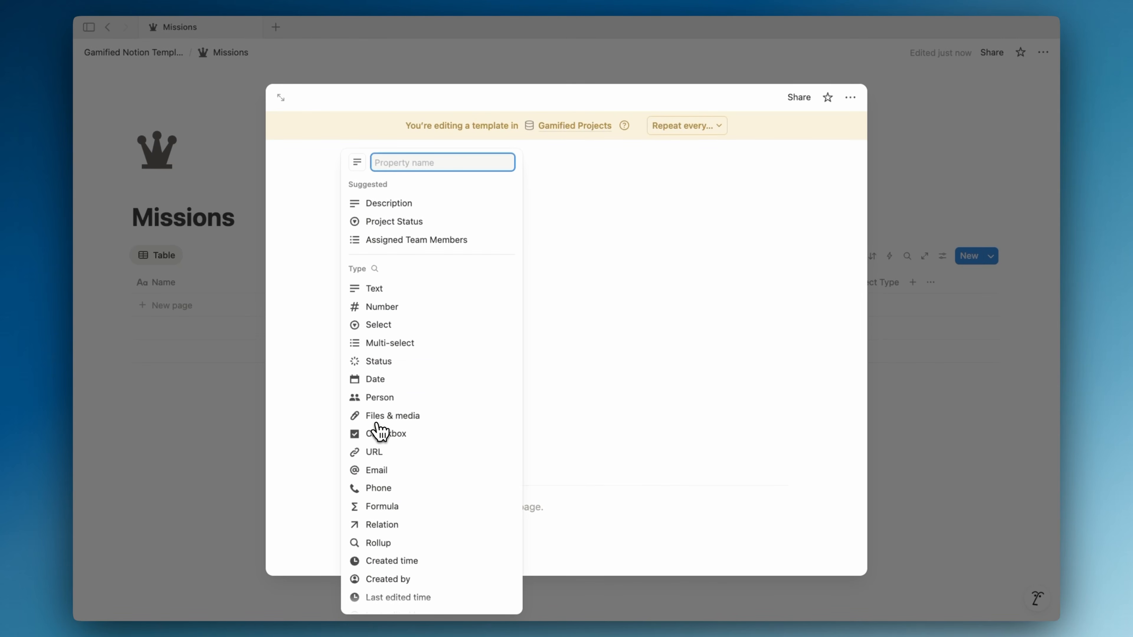
left_click(392, 525)
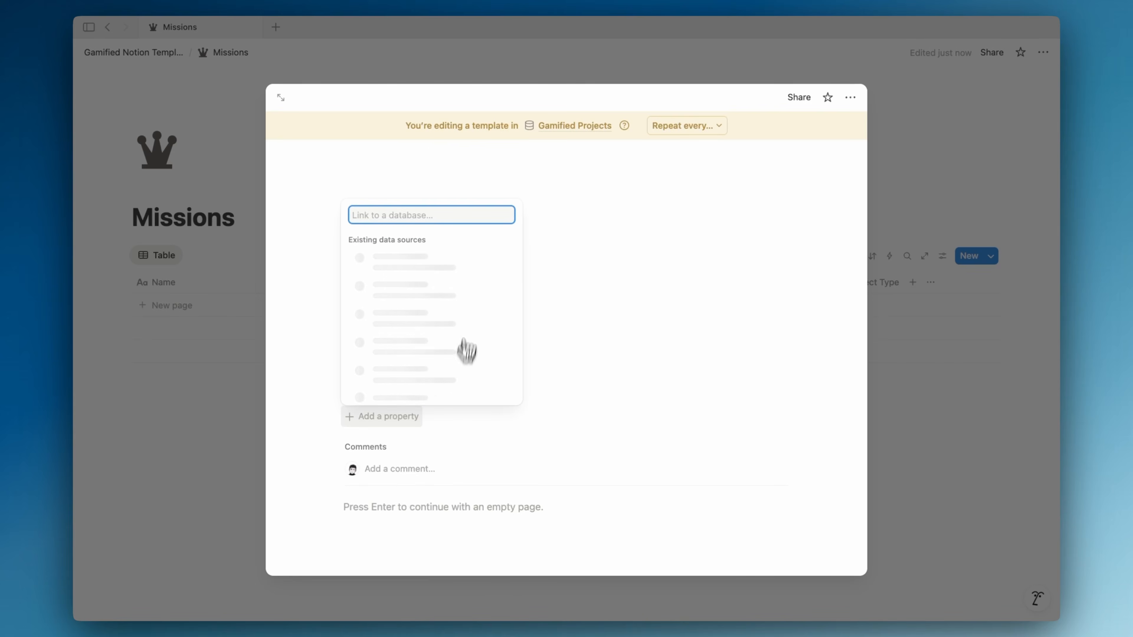
type("gami")
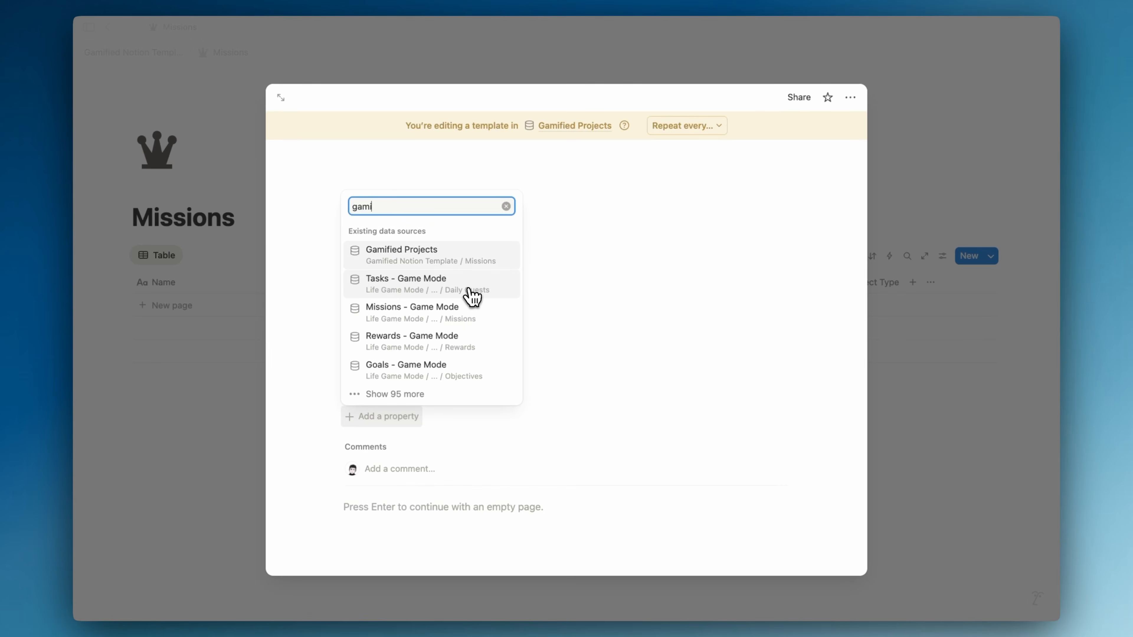
type("fied object")
key("alt+BackSpace")
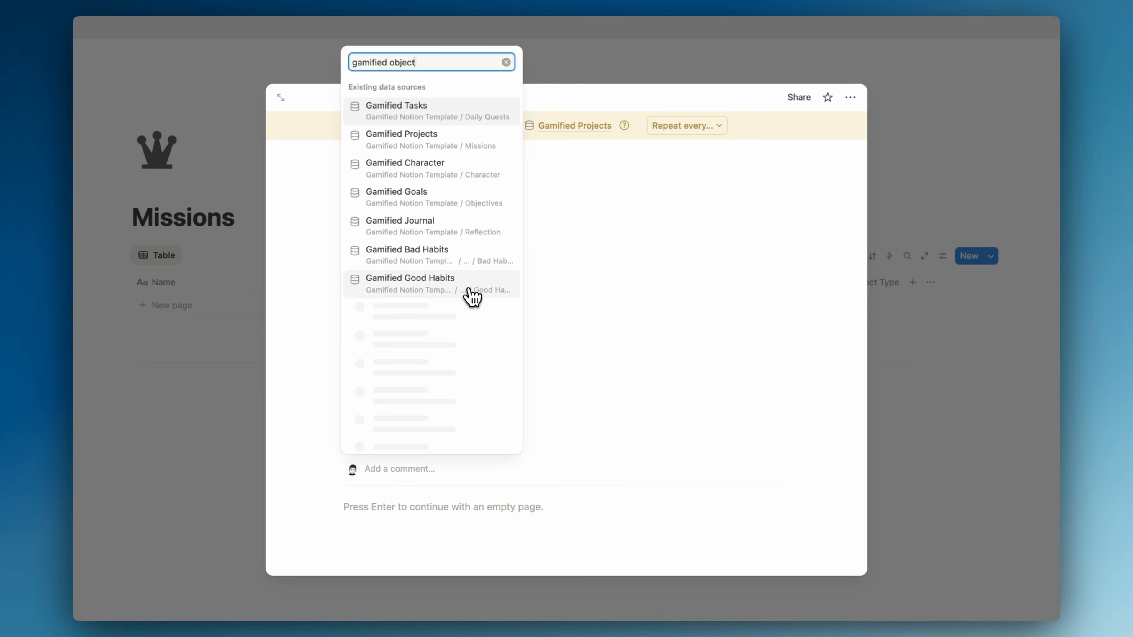
type("goal")
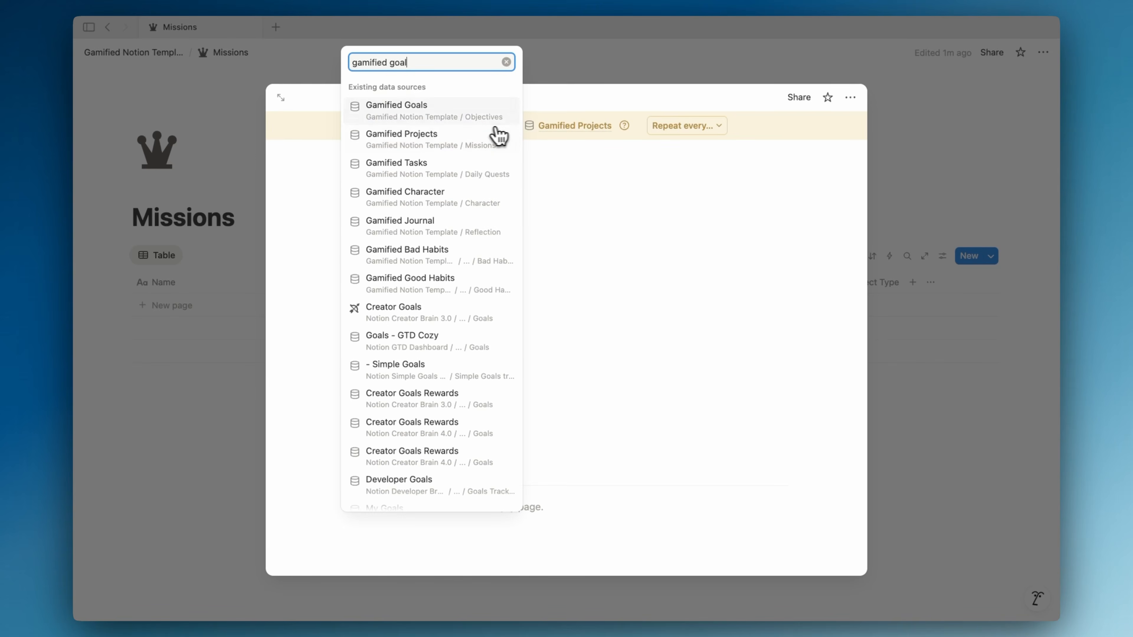
key("Return")
- Make the relation two-way with Missions as the related property name, name it Objectives and add it
double_click(390, 289)
key("BackSpace")
left_click(423, 351)
type("Projects")
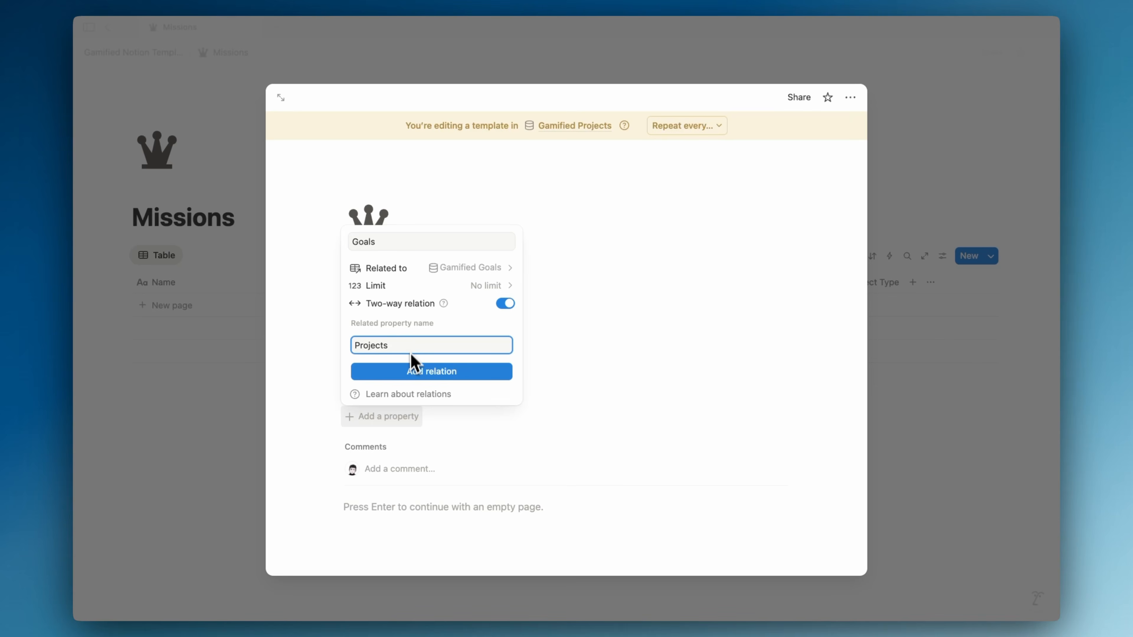
key("alt+BackSpace")
type("Object")
key("alt+BackSpace")
type("Missions")
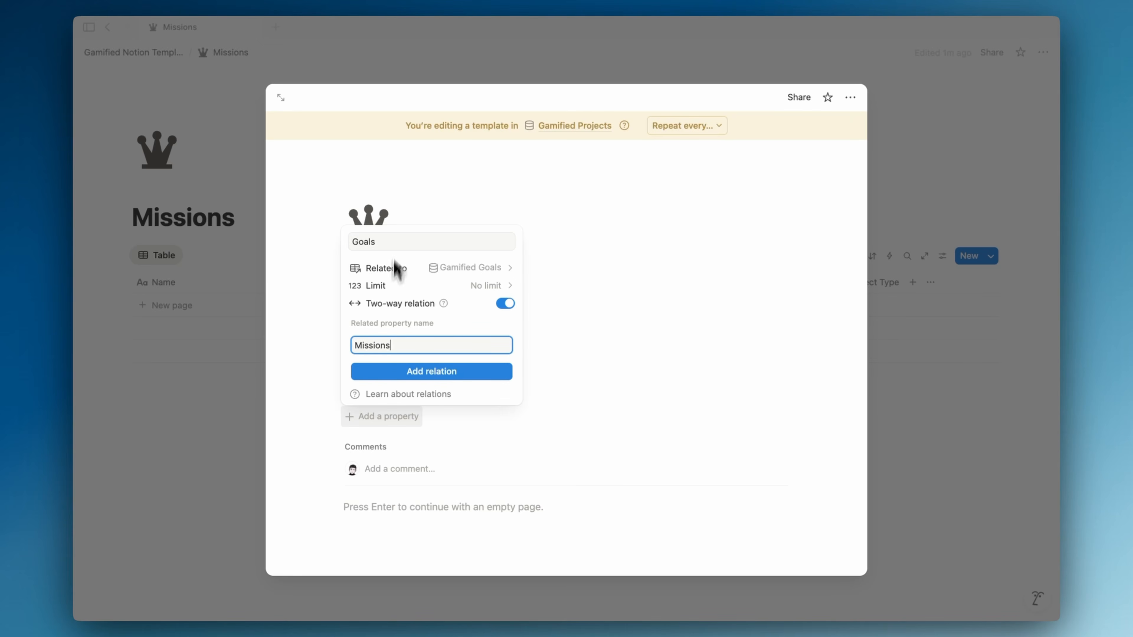
double_click(379, 243)
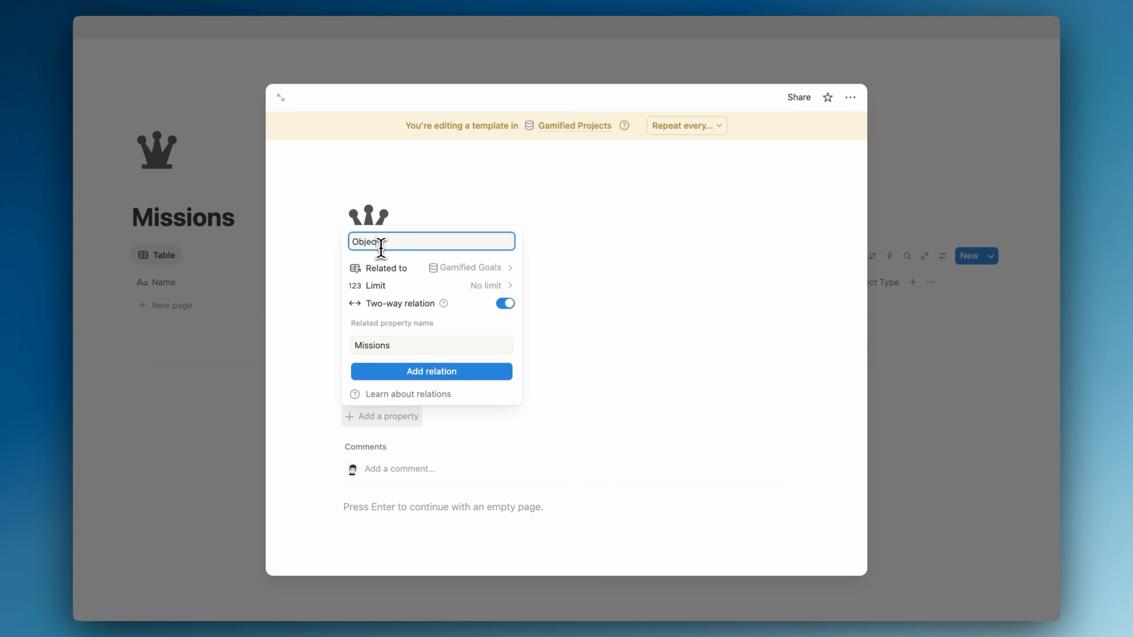
left_click(395, 374)
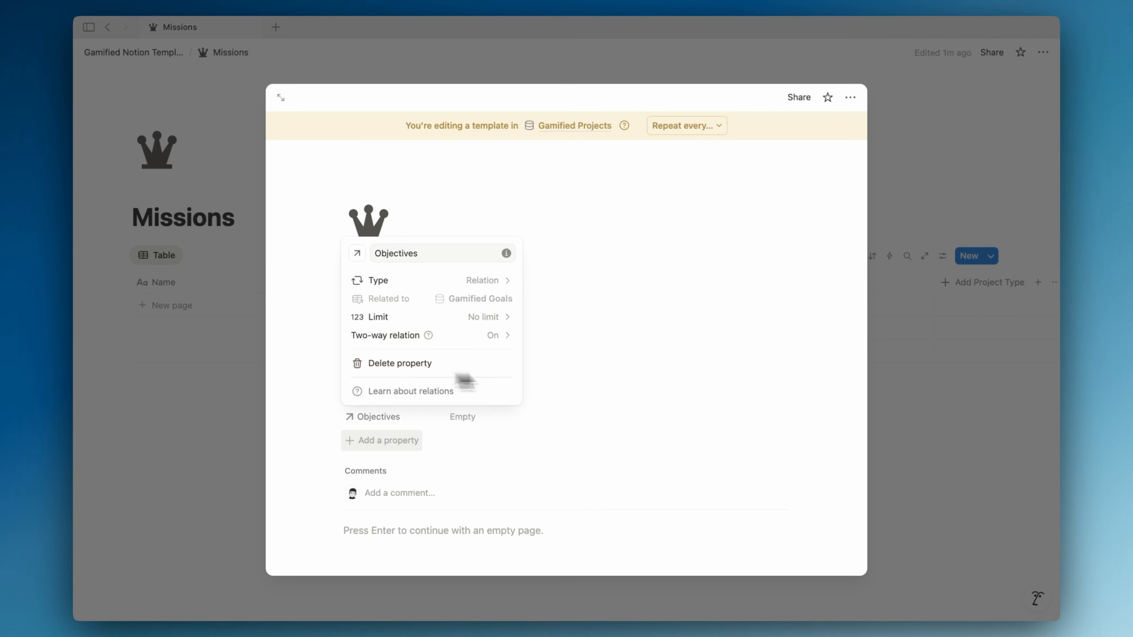
left_click(572, 392)
- Add a two-way relation property to the Gamified Character database, keeping the default property names
scroll(428, 423, "down", 2)
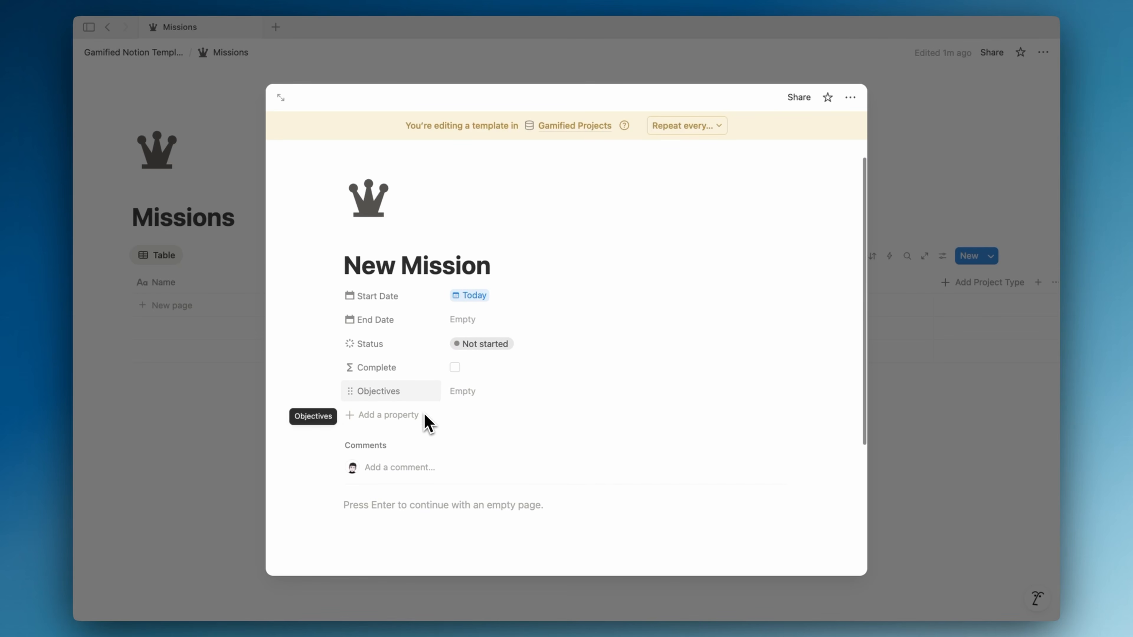
left_click(431, 403)
left_click(415, 526)
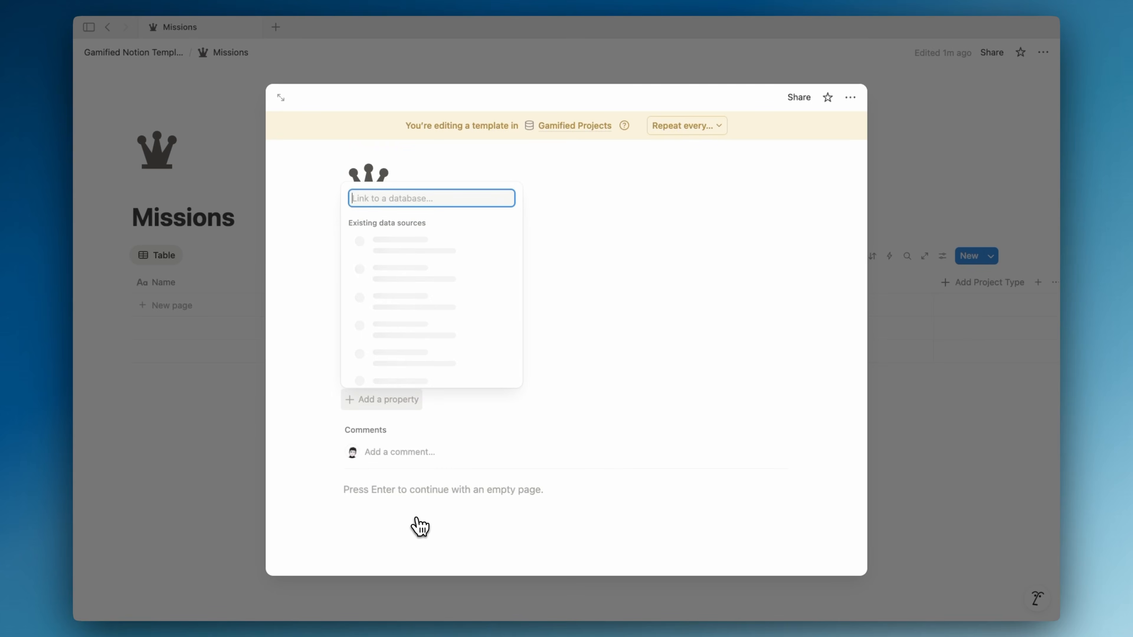
type("gamifi")
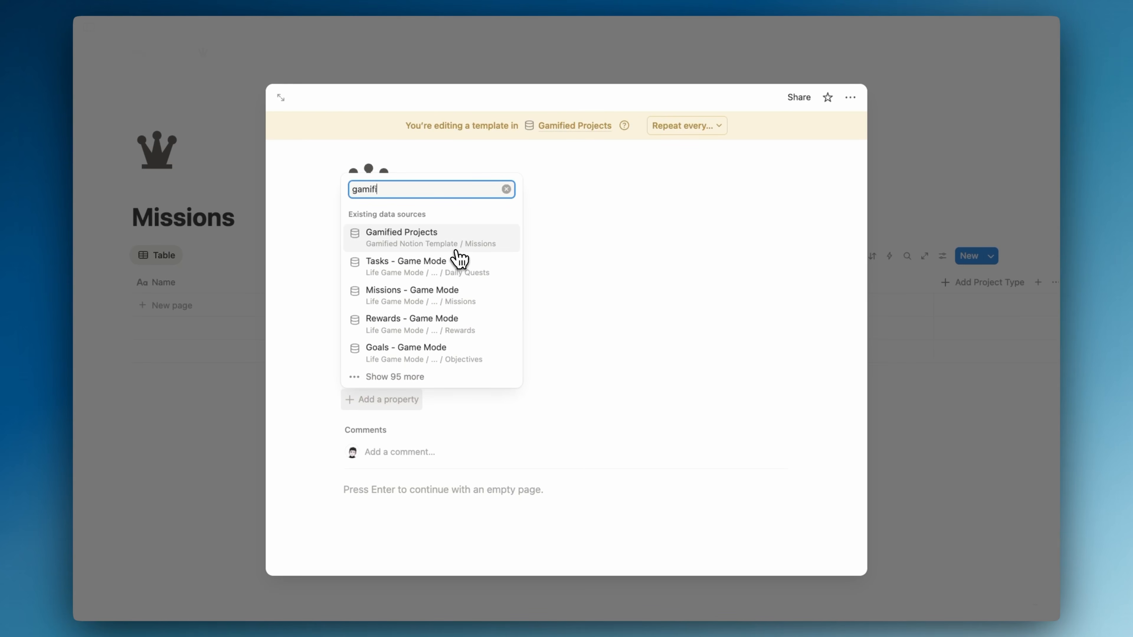
type("ed character")
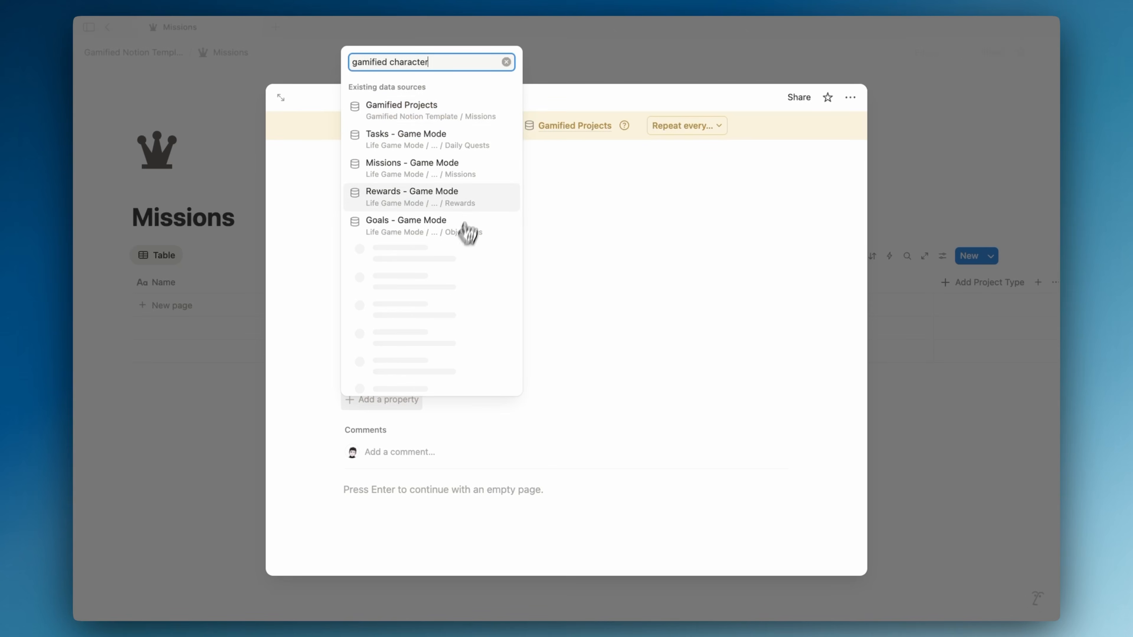
left_click(460, 122)
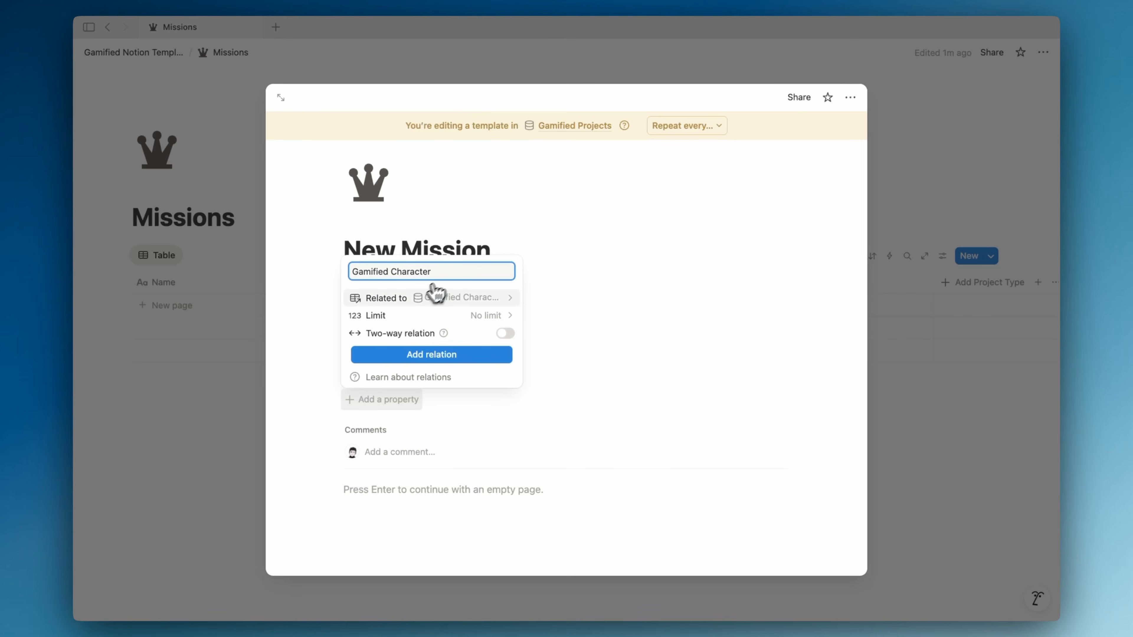
left_click(435, 333)
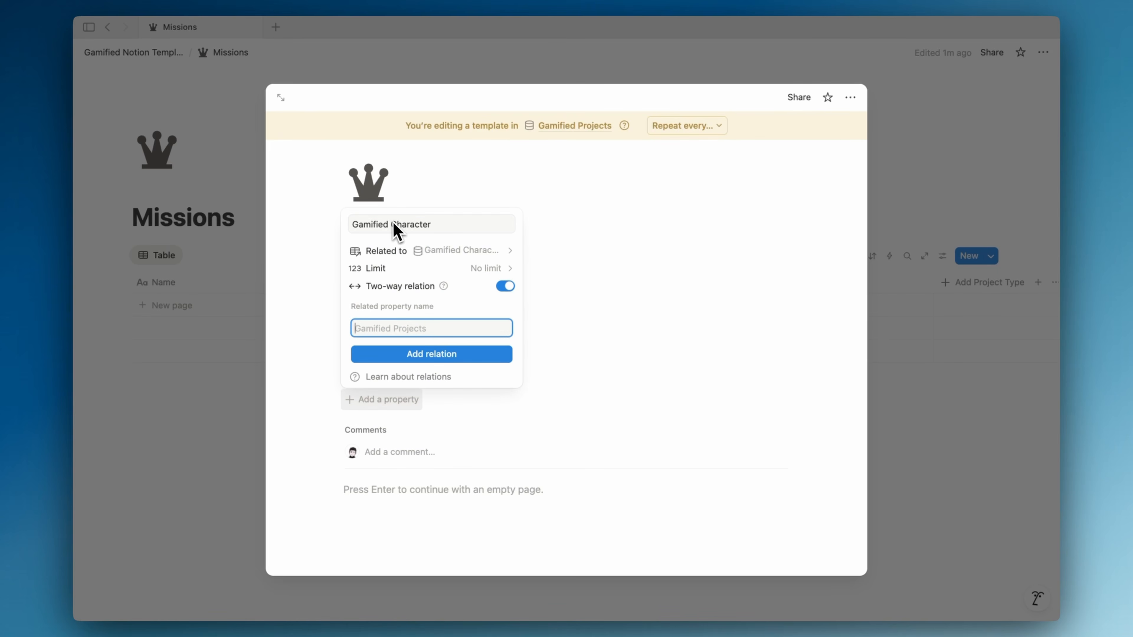
left_click(399, 347)
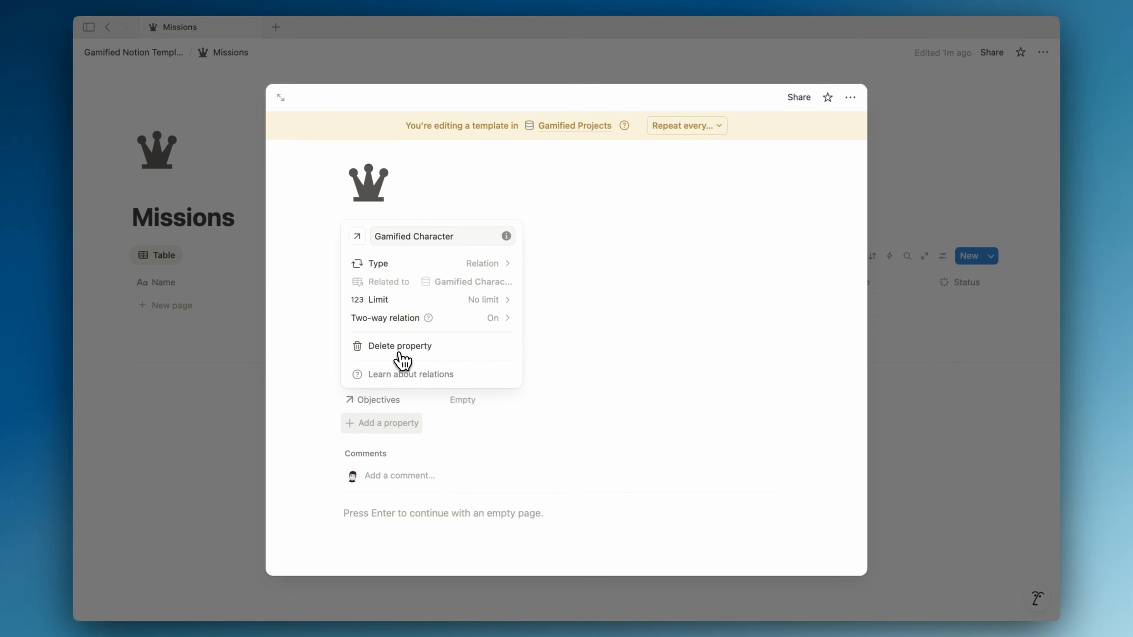
left_click(585, 410)
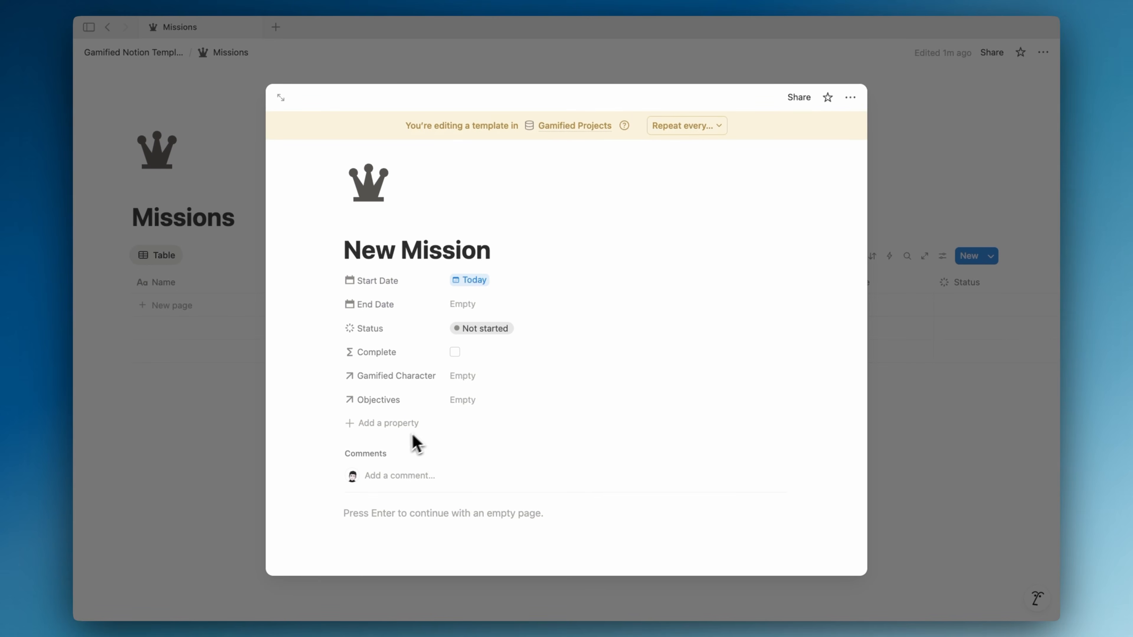
- Link the existing character page in the Gamified Character property and close the mission template
left_click(497, 379)
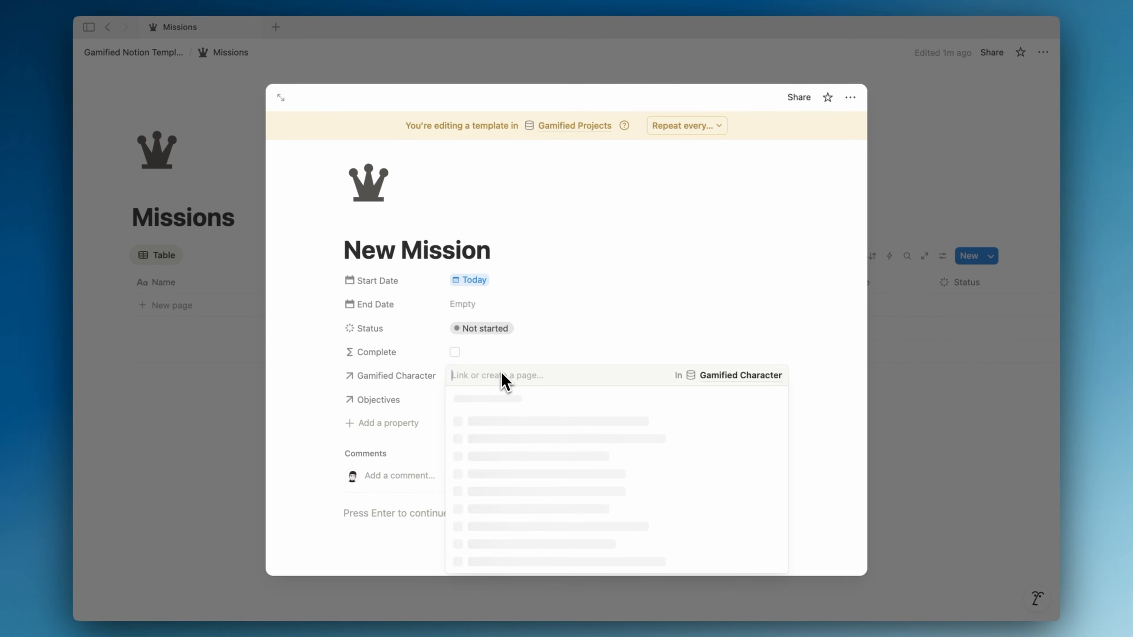
left_click(486, 427)
left_click(397, 448)
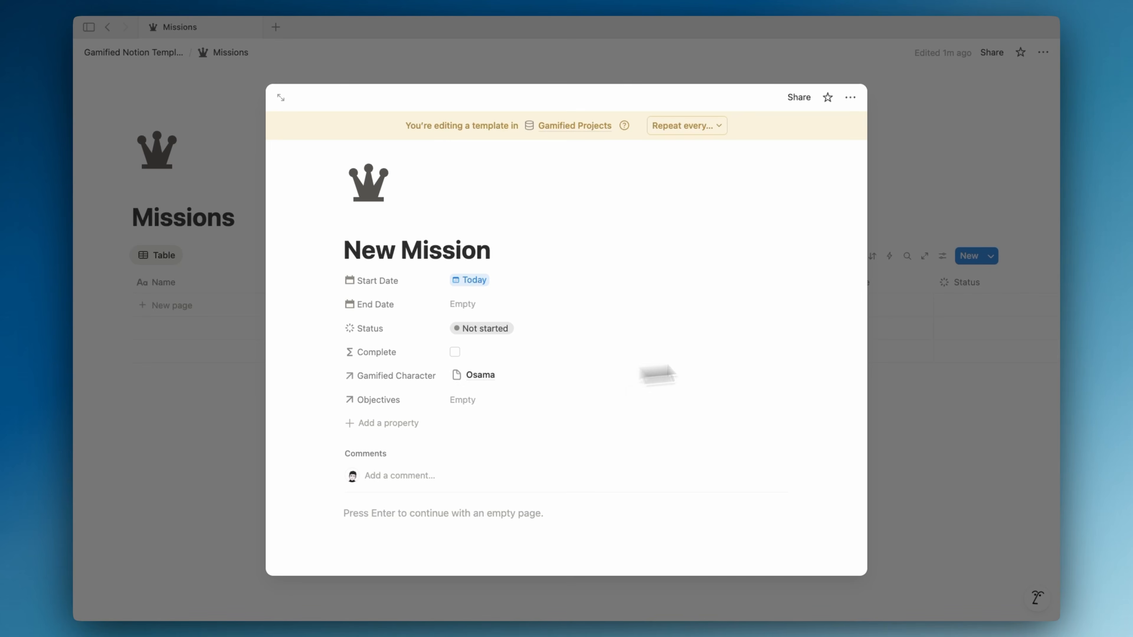
left_click(955, 335)
left_click(988, 259)
left_click(705, 345)
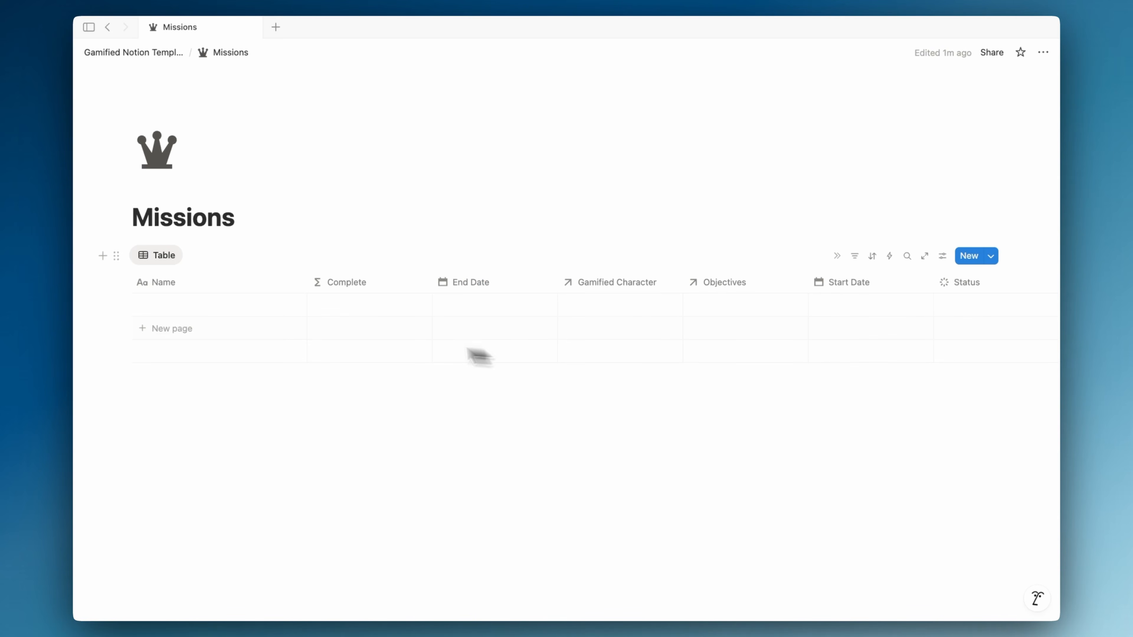
- Change the Missions database view to a Board layout grouped by Objectives
left_click(941, 257)
left_click(972, 326)
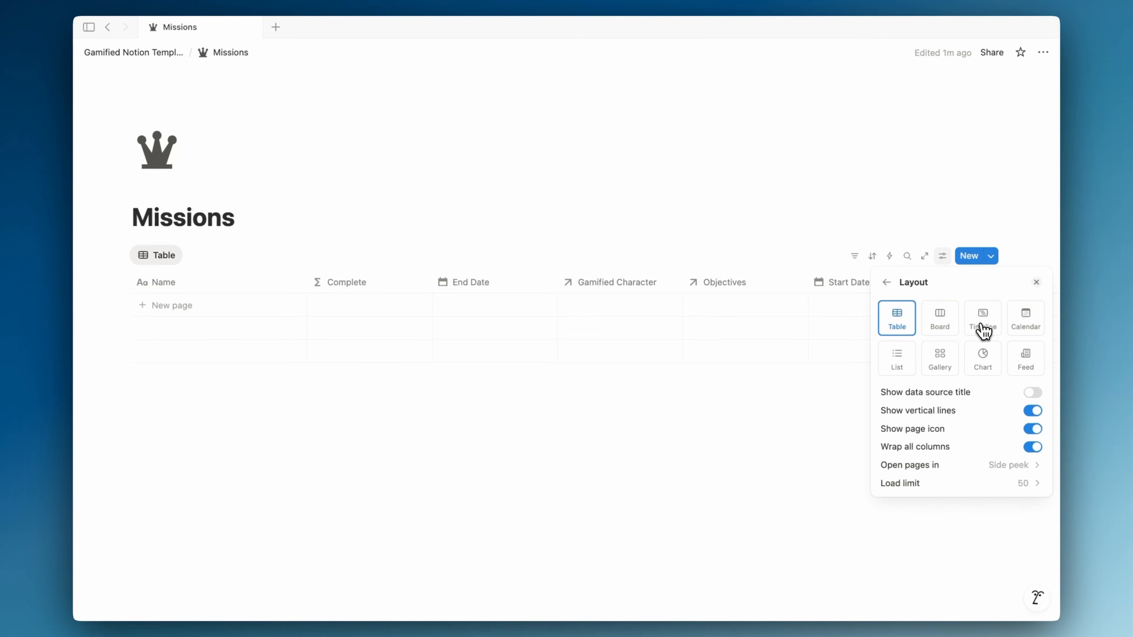
left_click(942, 325)
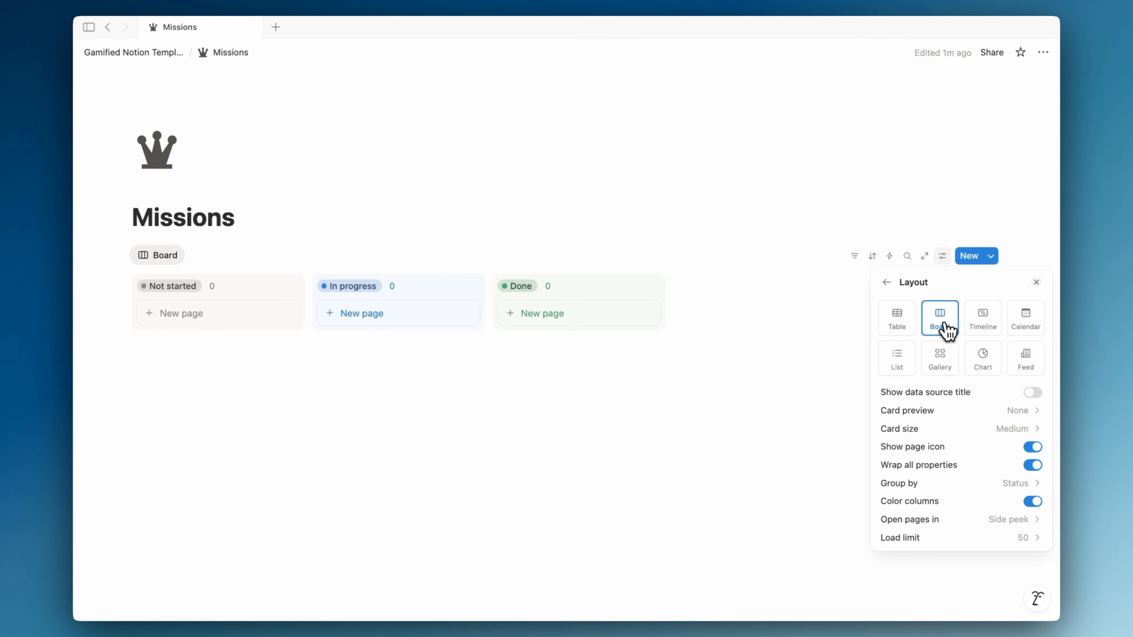
left_click(887, 283)
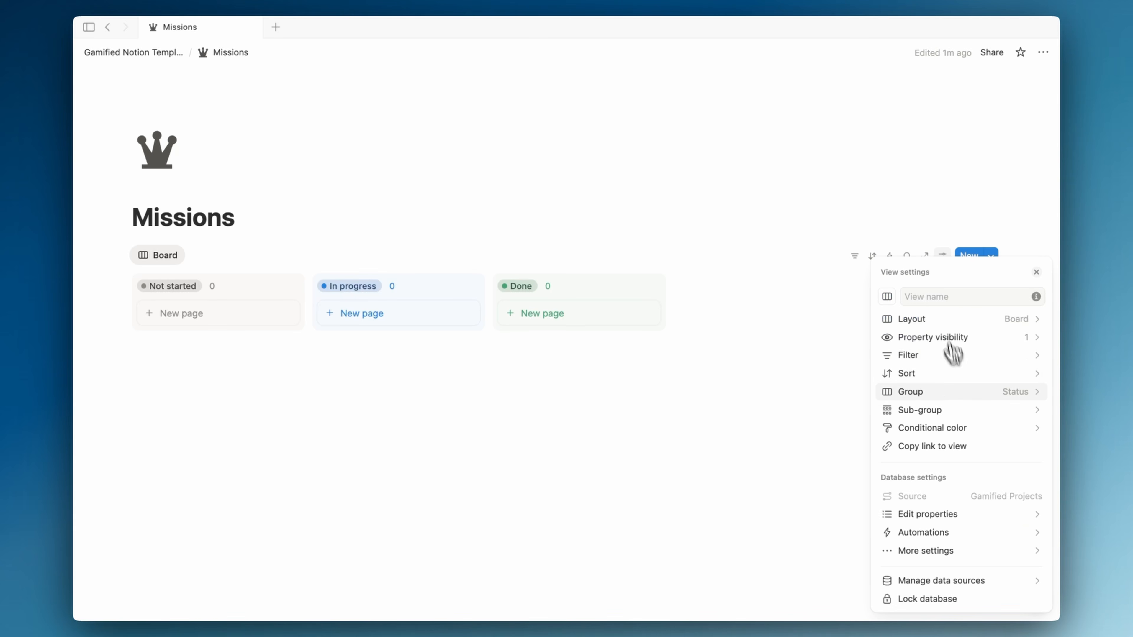
left_click(946, 395)
left_click(967, 309)
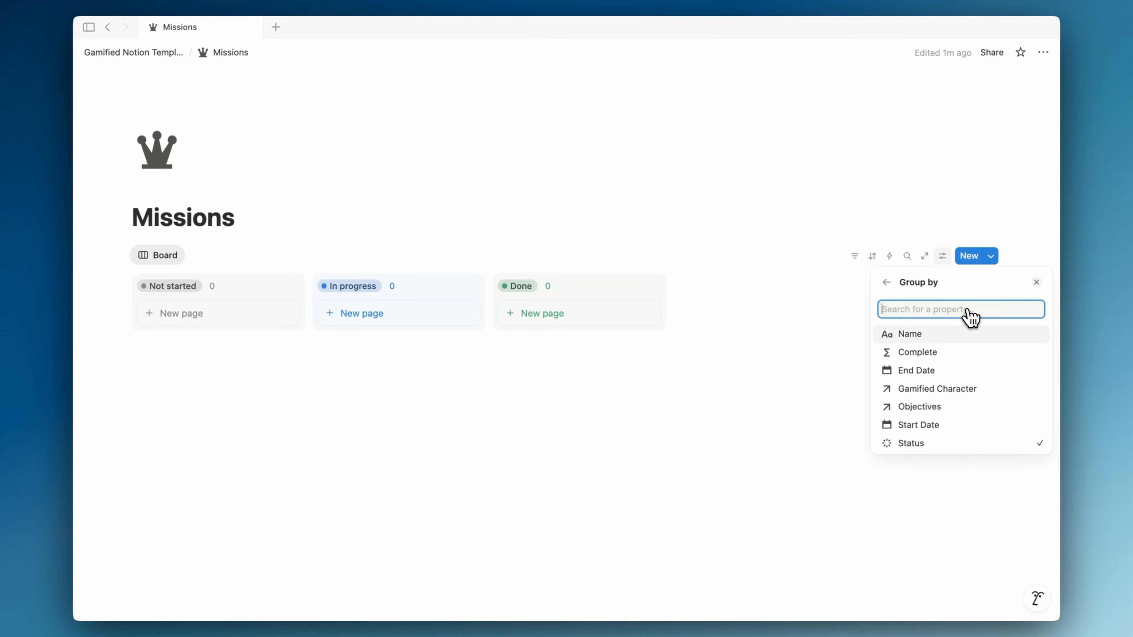
left_click(928, 413)
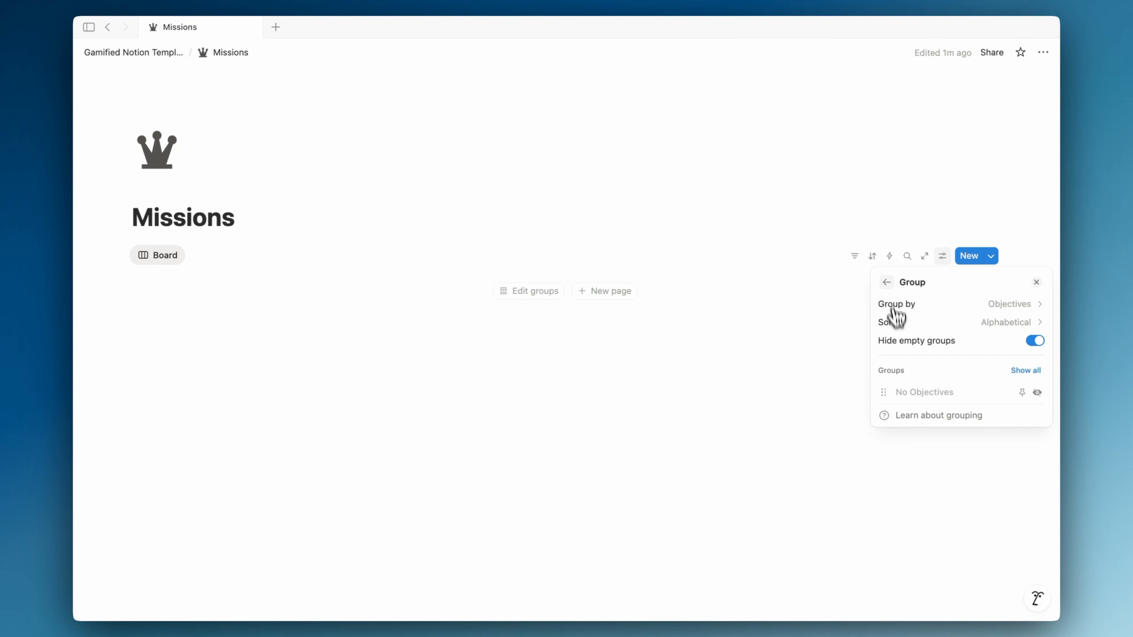
- Name the board view Missions and give it the crown icon
left_click(886, 282)
type("Mission")
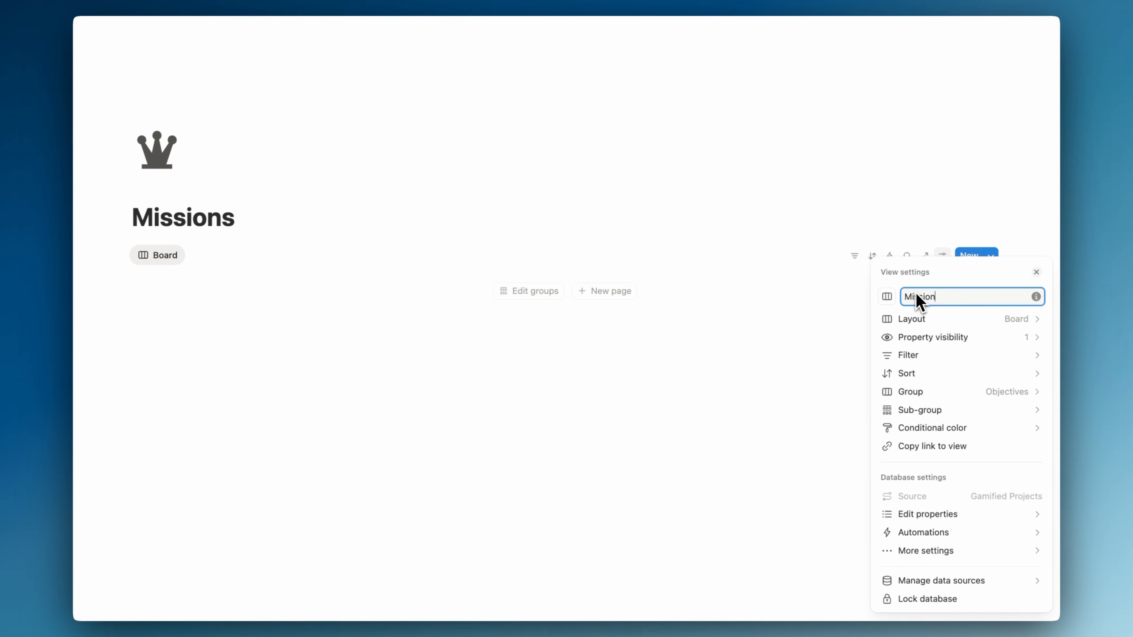
left_click(887, 297)
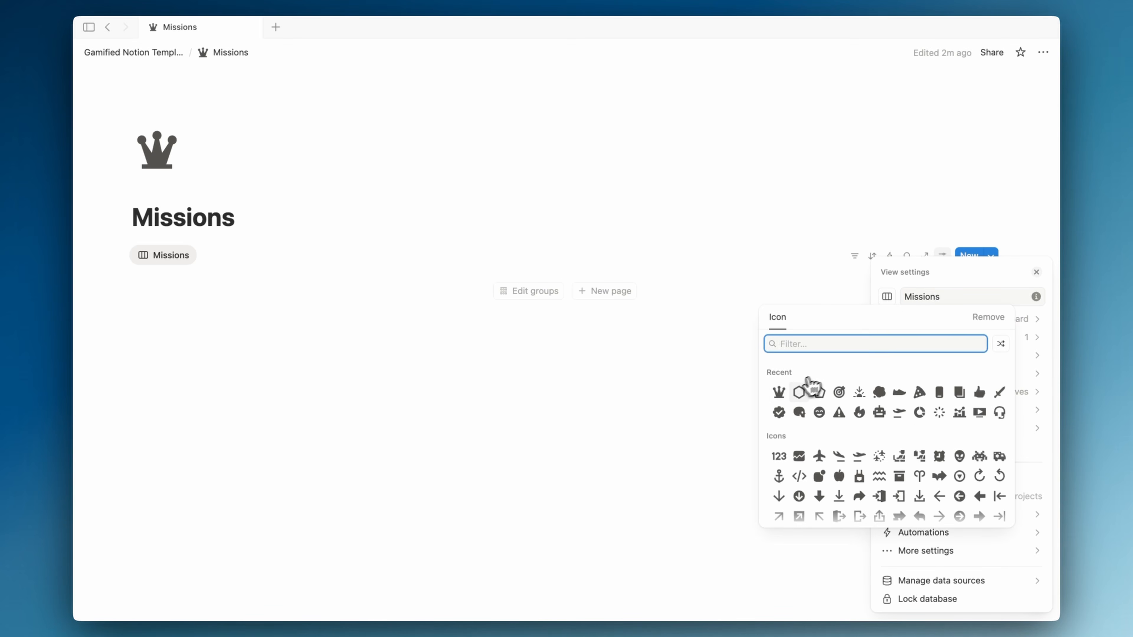
left_click(800, 389)
left_click(786, 398)
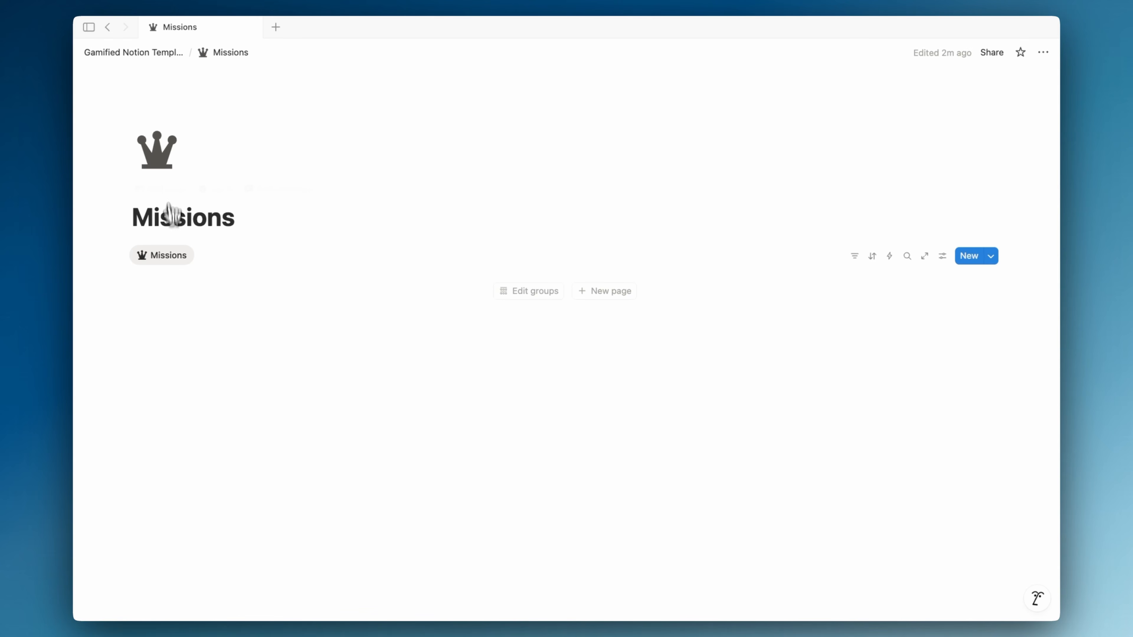
- Copy the link to the Missions view and open the New Goal template on the Objectives page for editing
left_click(162, 255)
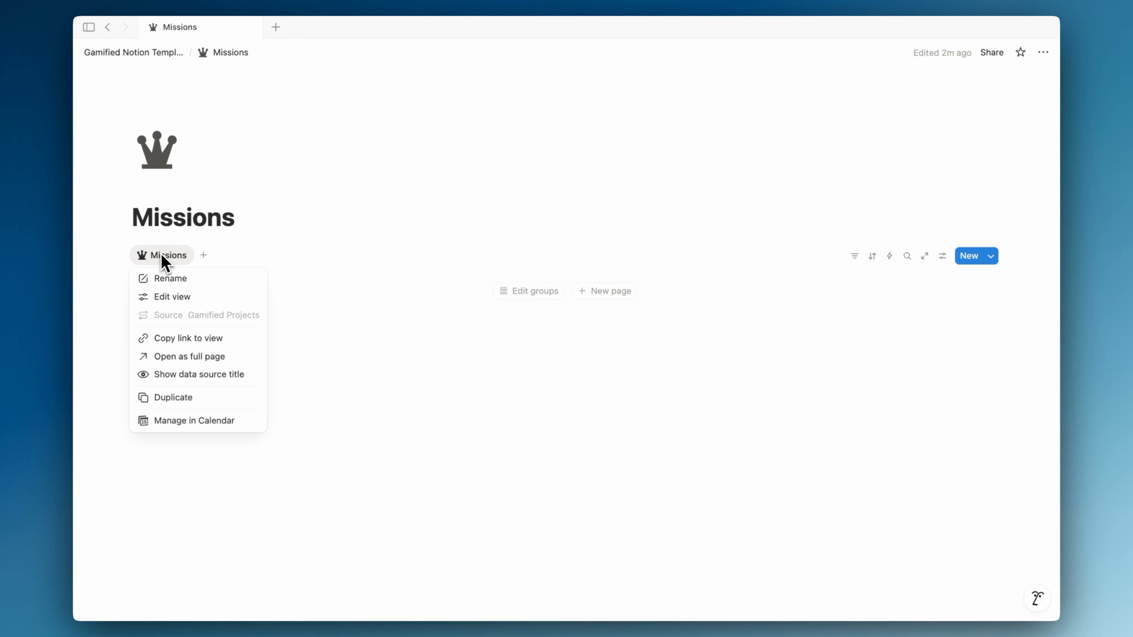
left_click(201, 339)
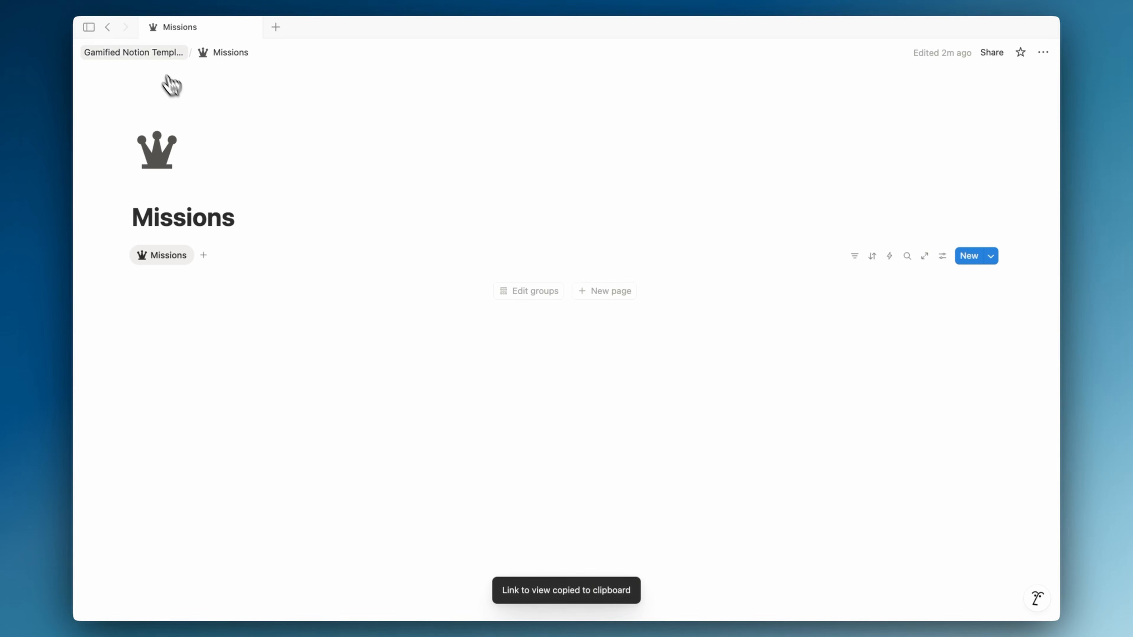
left_click(138, 52)
left_click(266, 273)
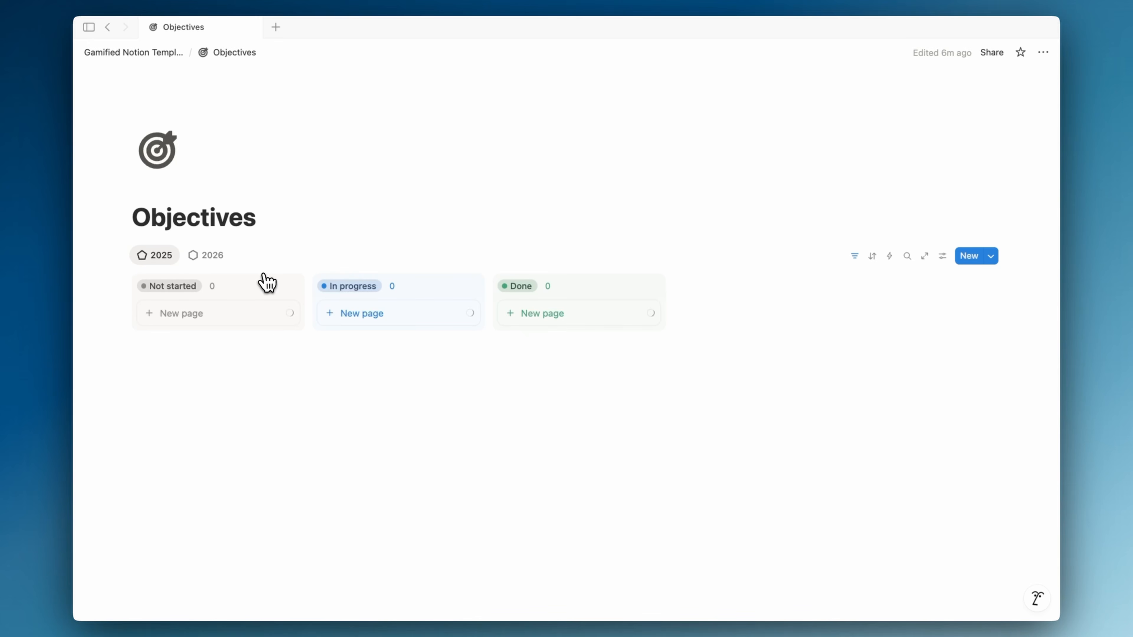
left_click(990, 257)
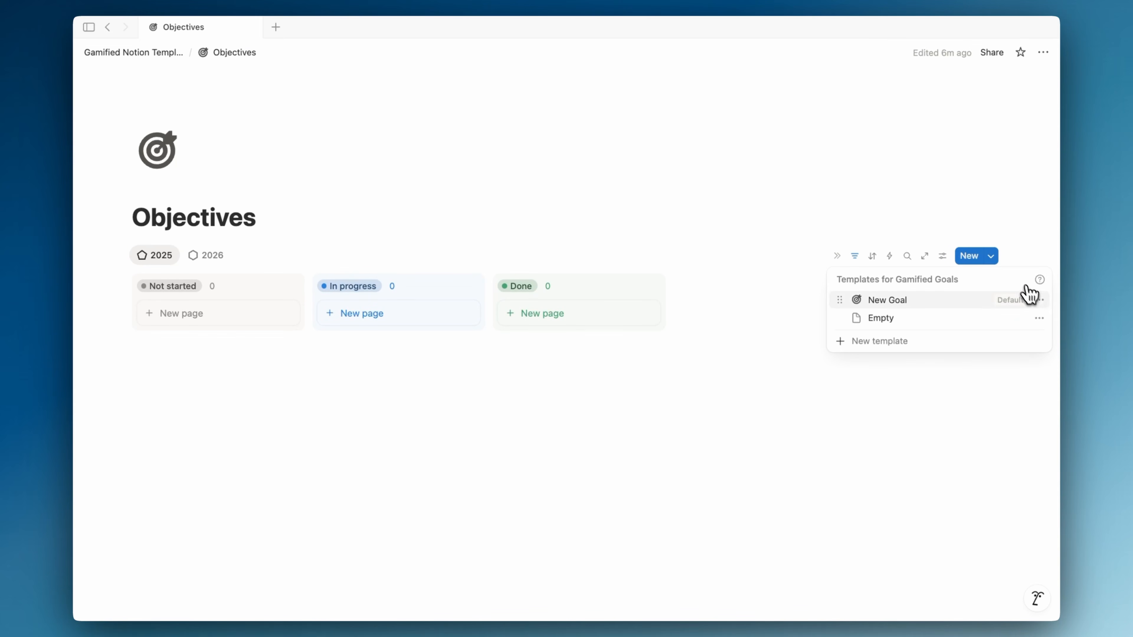
left_click(921, 338)
scroll(518, 450, "down", 5)
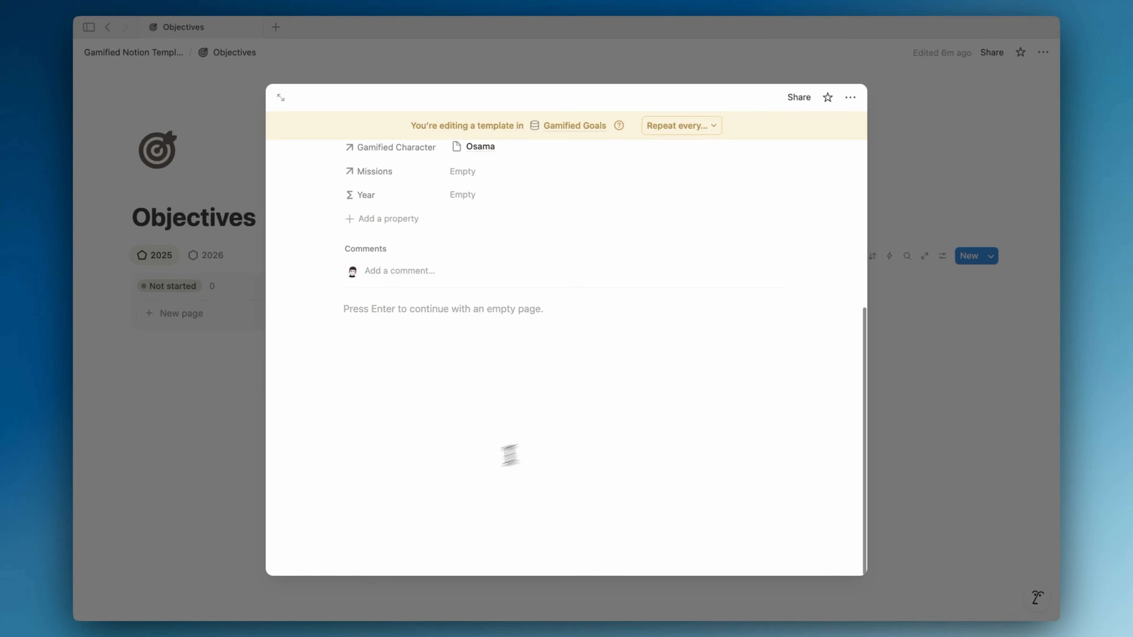
key("super+v")
key("Return")
key("super+z")
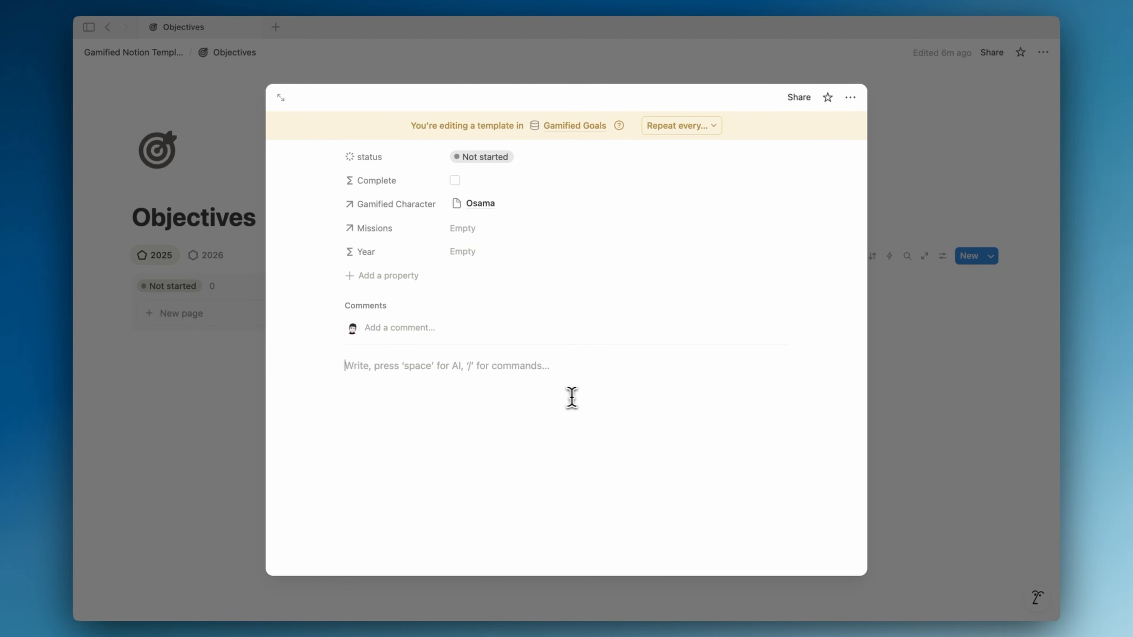
- Embed the copied missions database in the New Goal template body as a linked database view, using its existing Missions view
key("super+v")
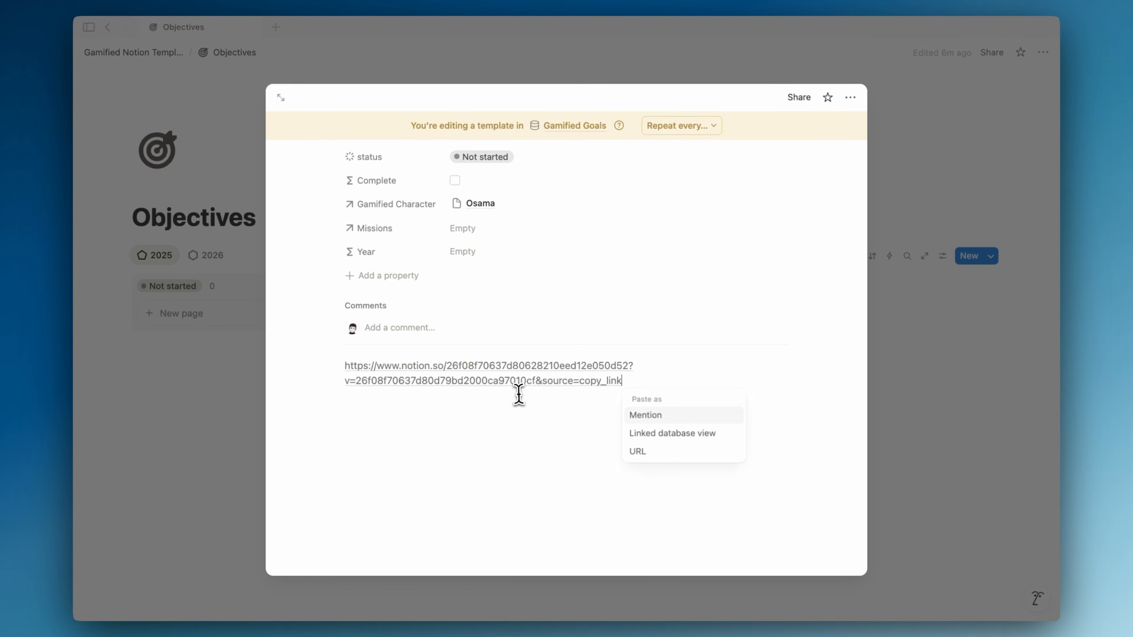
left_click(651, 442)
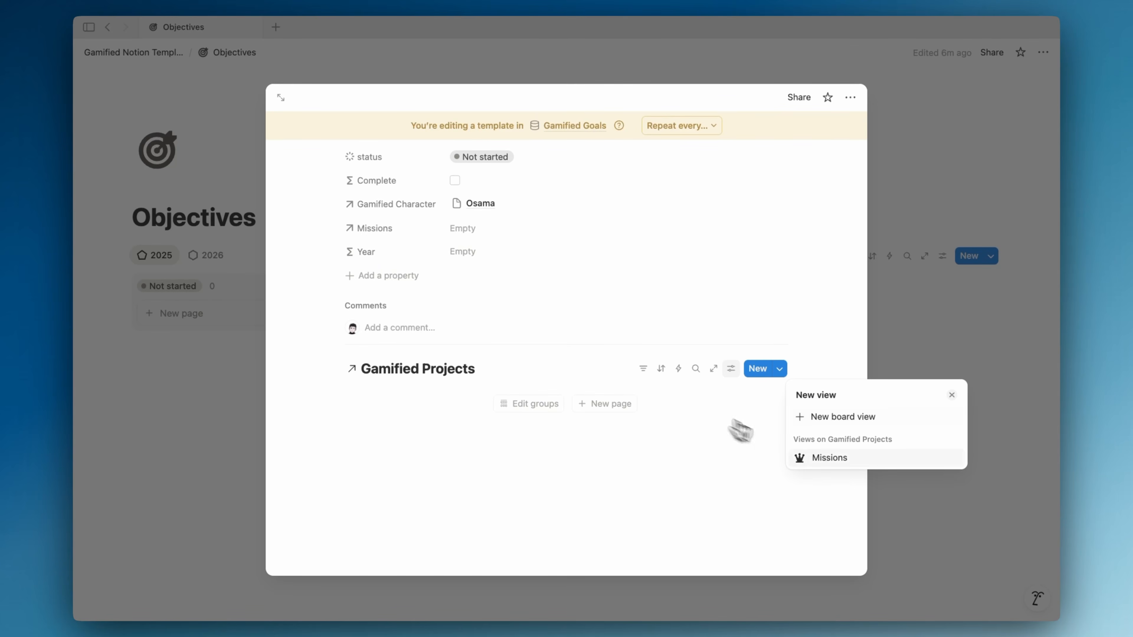
left_click(809, 458)
- Filter the embedded missions view so Objectives contains New Goal
left_click(655, 378)
left_click(641, 371)
left_click(641, 371)
left_click(643, 369)
left_click(669, 491)
left_click(411, 465)
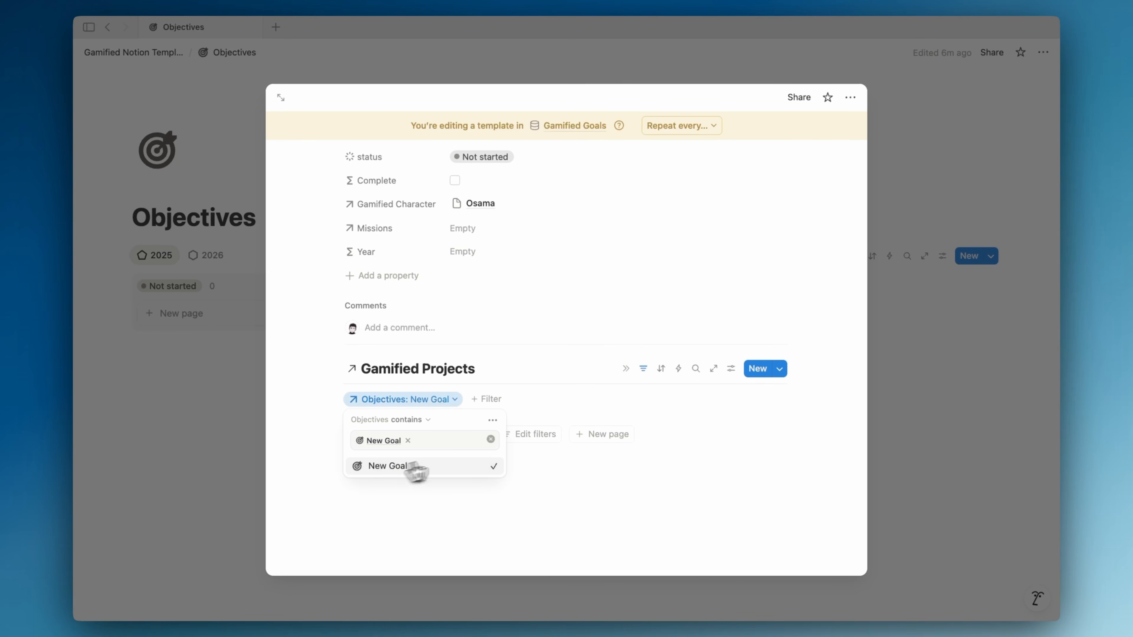
left_click(643, 369)
- Hide the embedded database's title and group its Missions board by Status
left_click(500, 372)
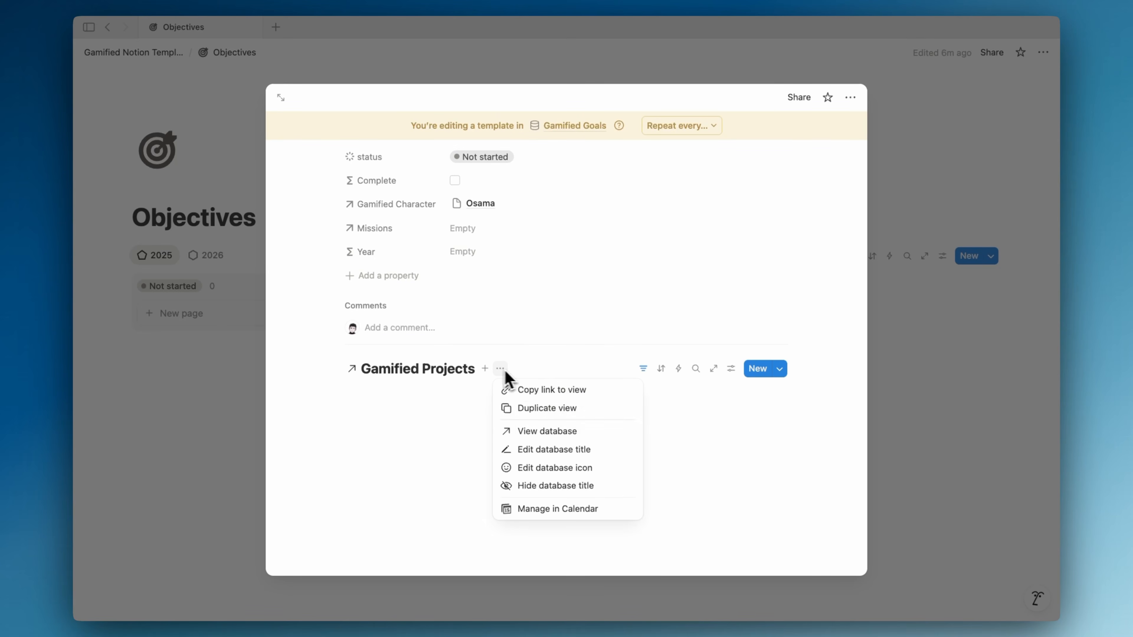
left_click(529, 485)
left_click(730, 369)
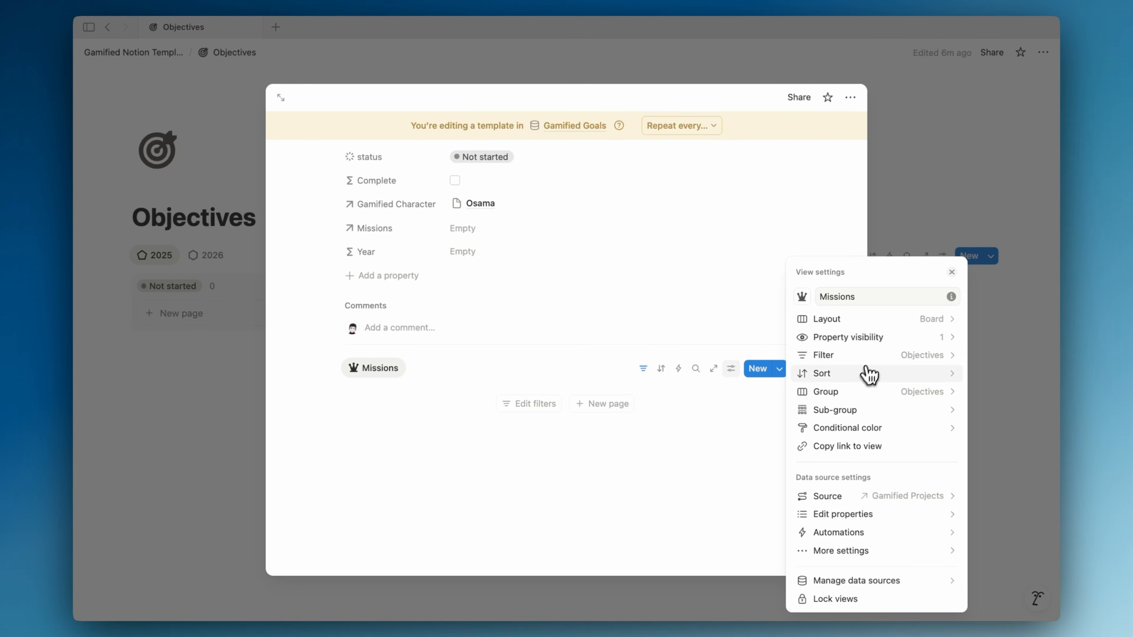
left_click(855, 392)
left_click(853, 417)
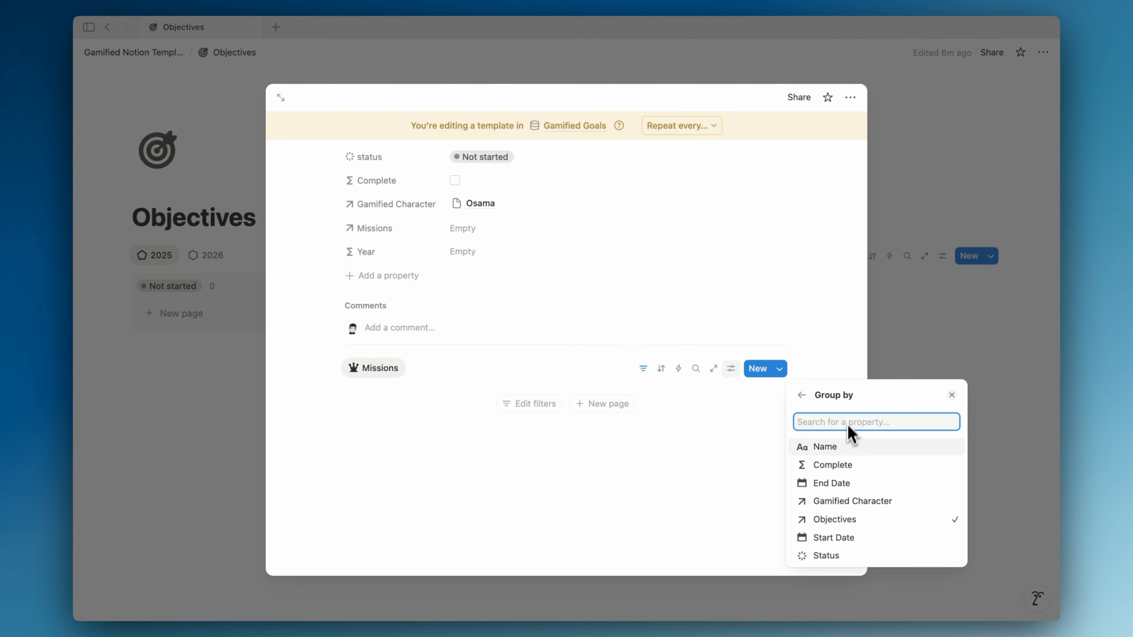
left_click(825, 558)
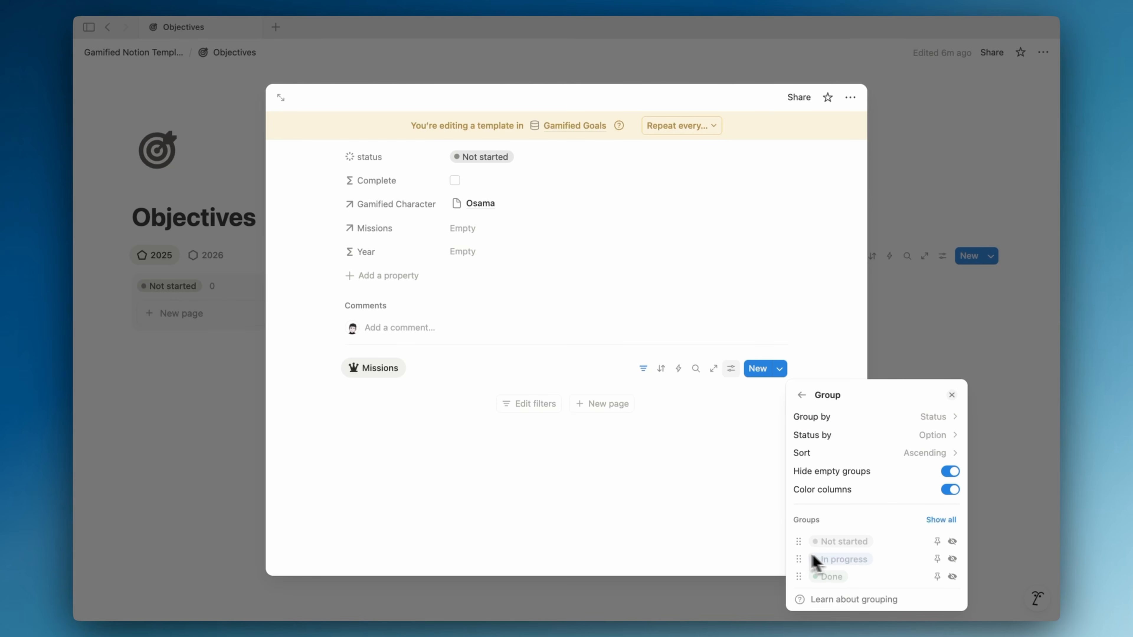
left_click(738, 414)
- Add a Rollup property named Progress to the New Goal template
scroll(516, 324, "up", 4)
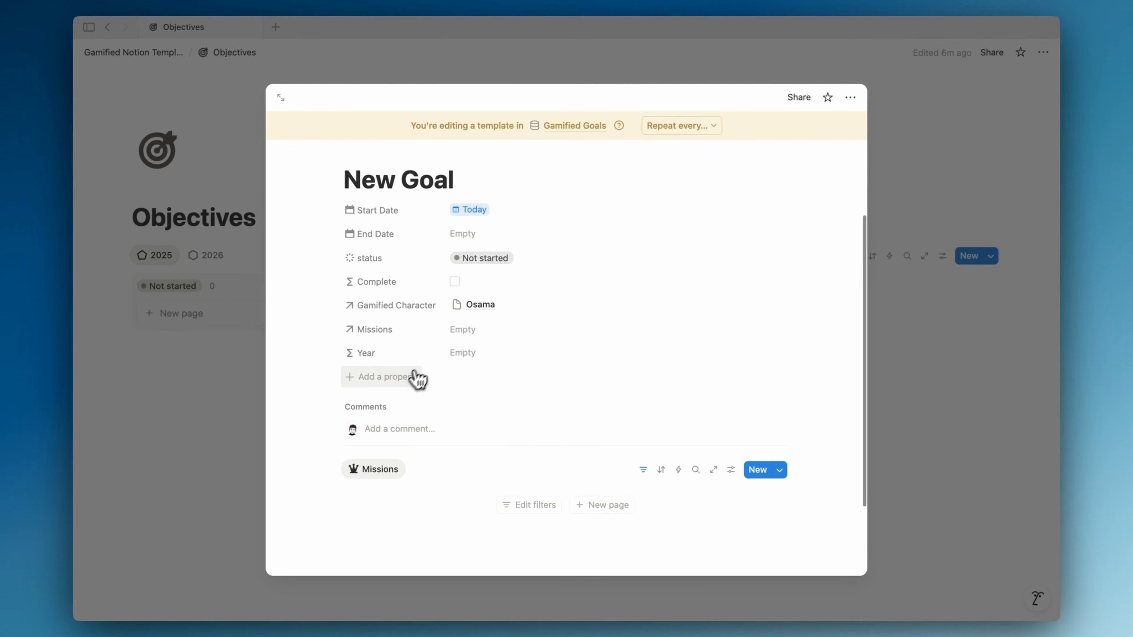
left_click(402, 384)
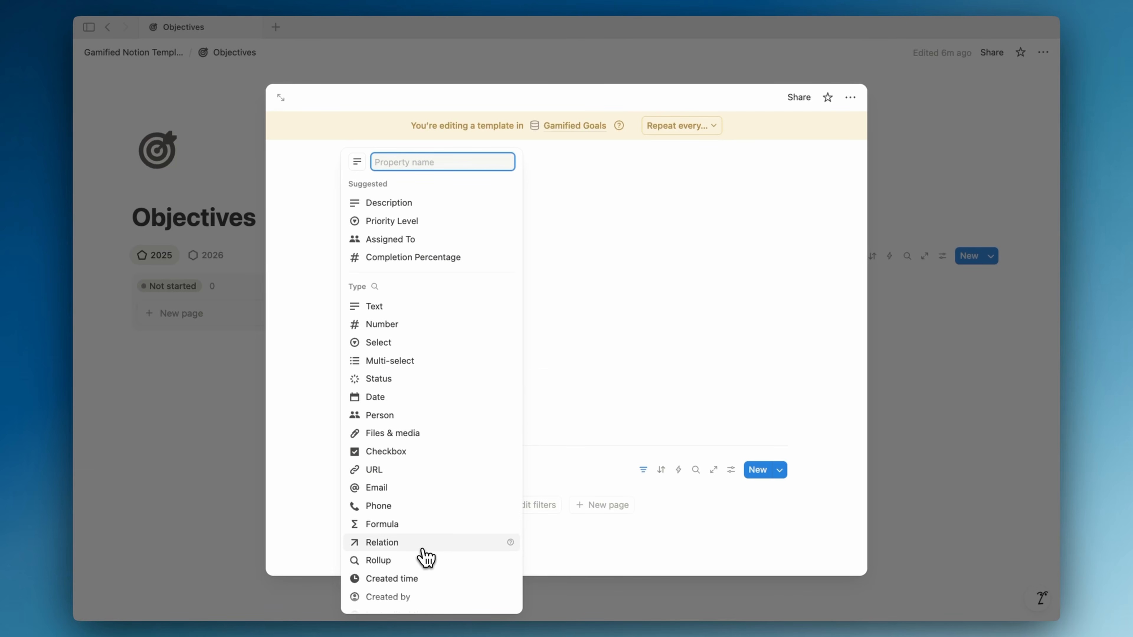
left_click(422, 560)
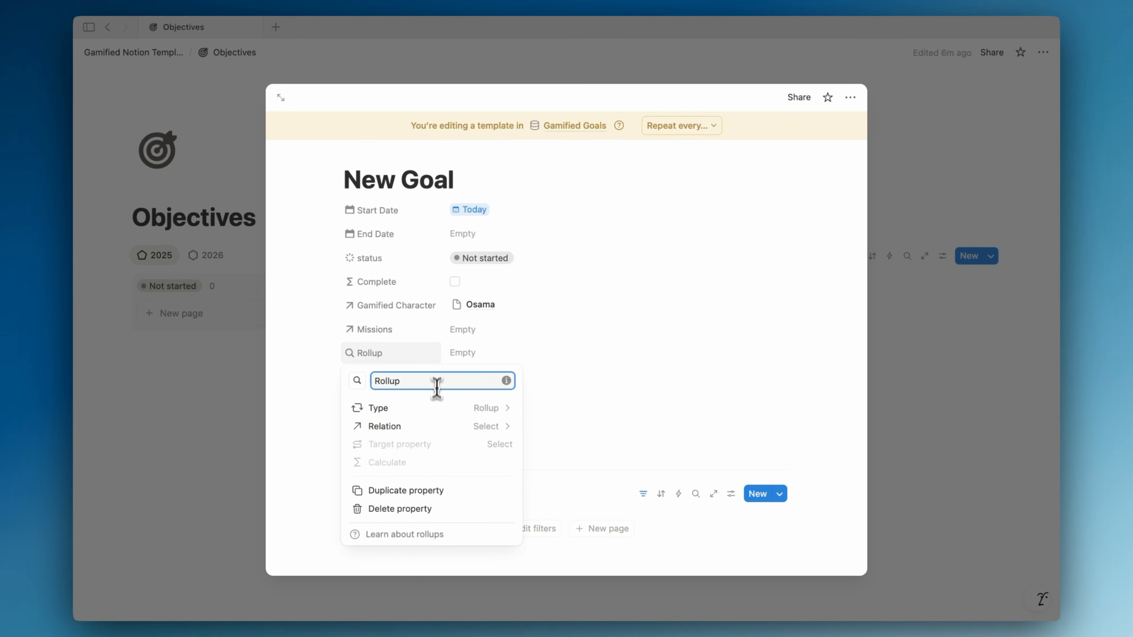
type("Progress")
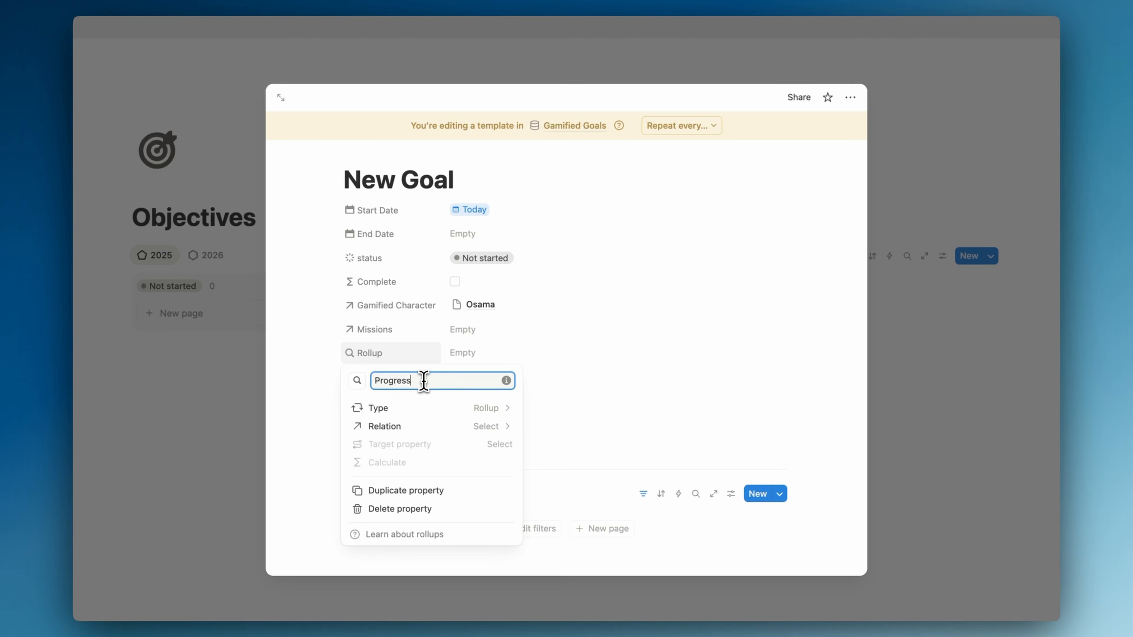
- Configure the Progress rollup with the Missions relation, Status target and percent per group Complete, and close the template
left_click(438, 426)
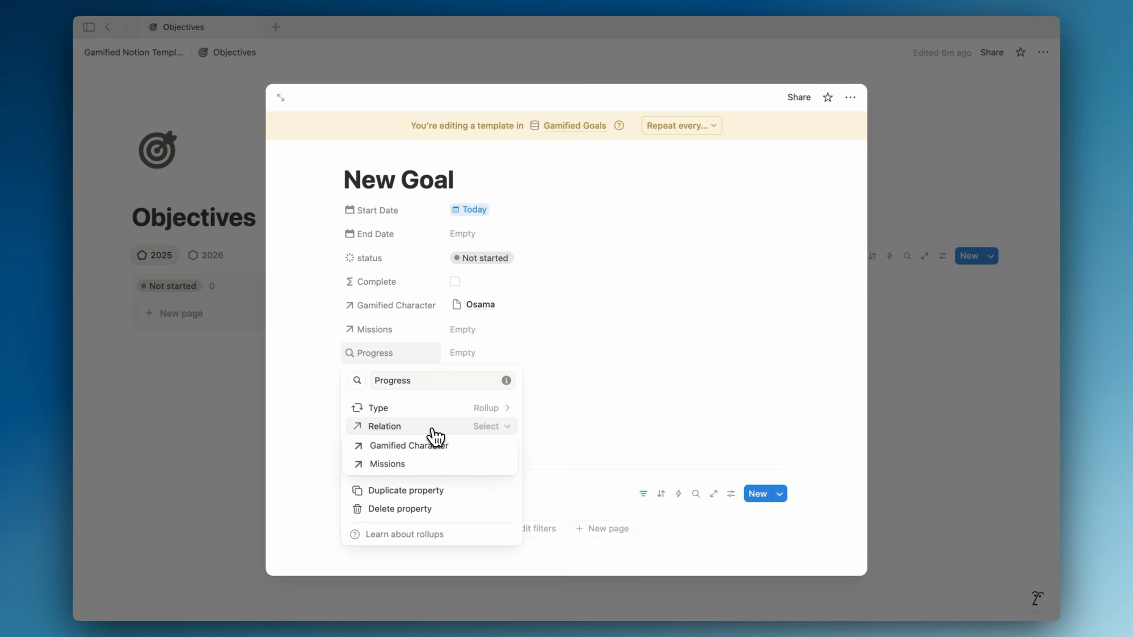
left_click(416, 460)
left_click(452, 450)
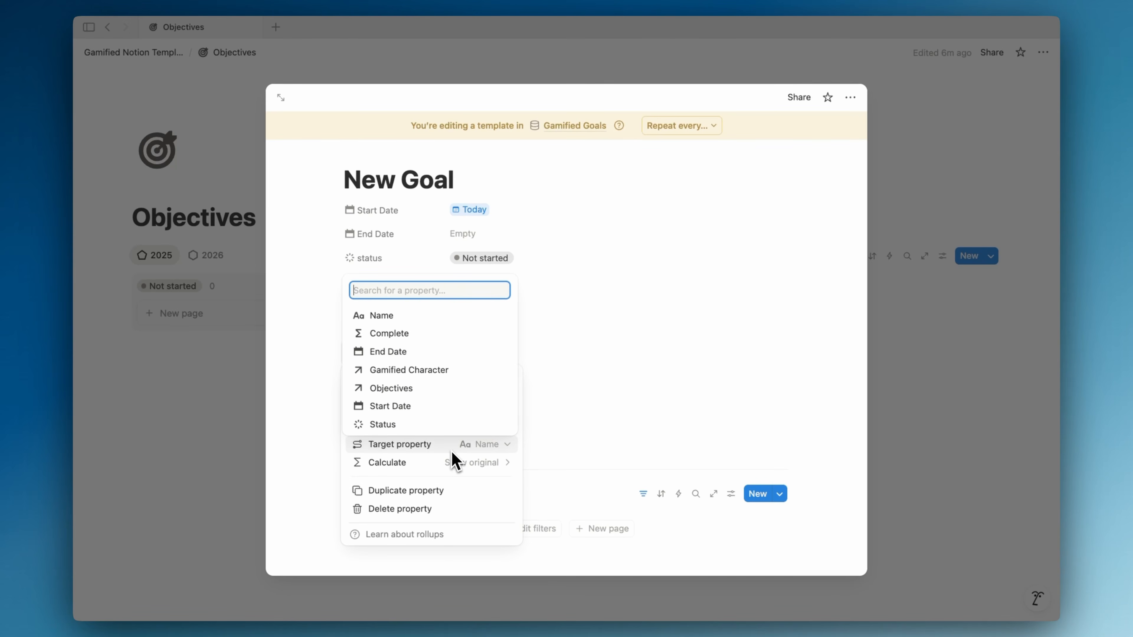
left_click(435, 425)
left_click(451, 462)
mouse_move(450, 520)
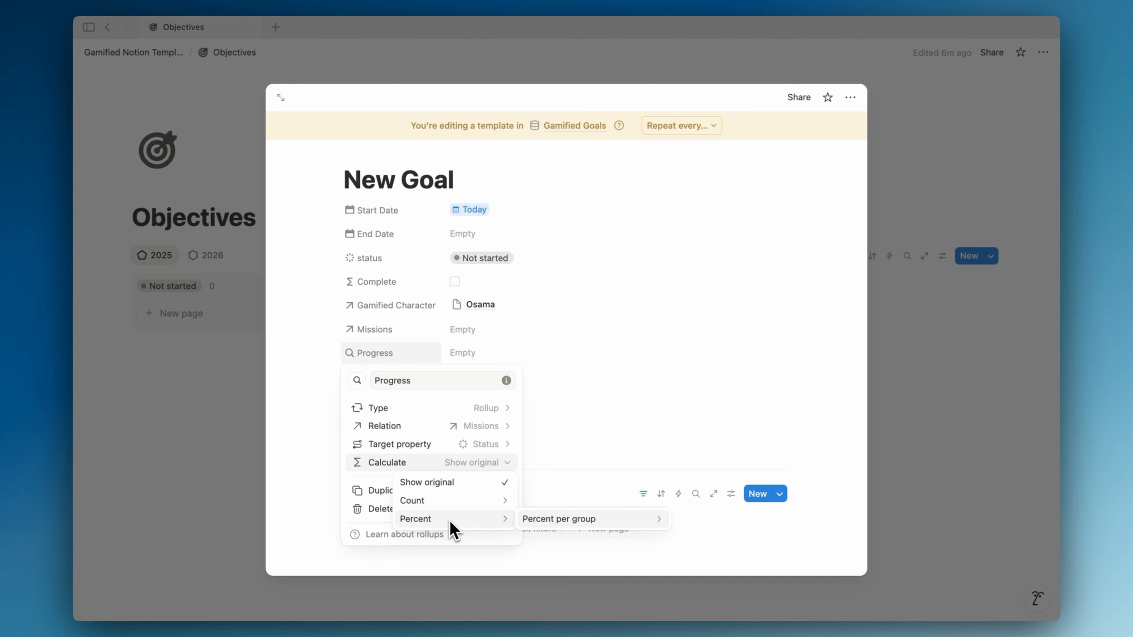
mouse_move(552, 522)
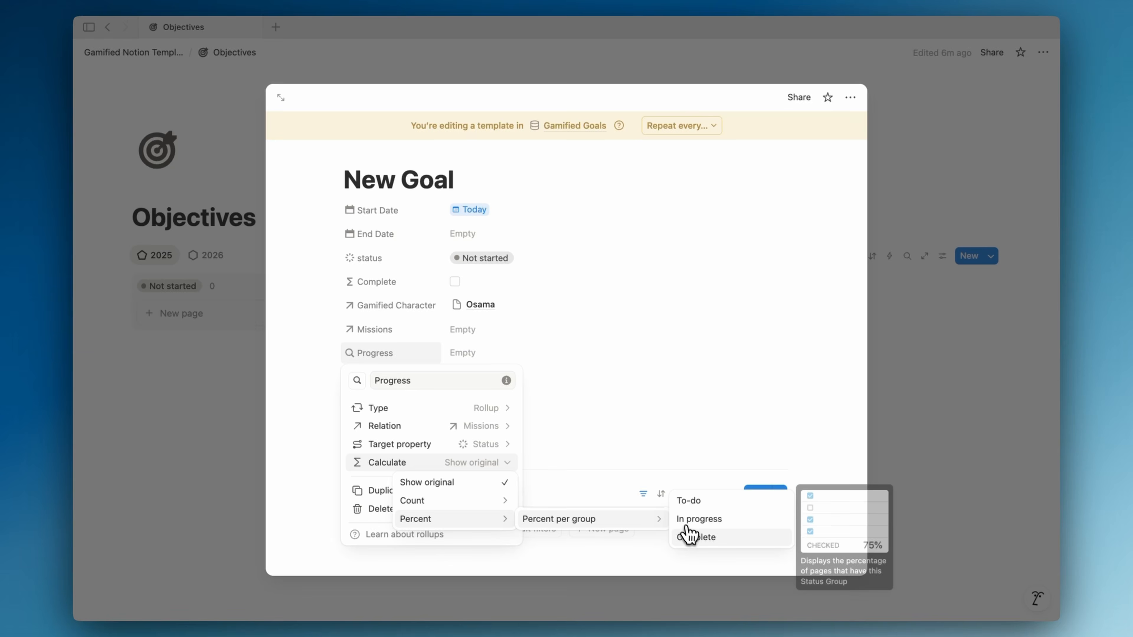
left_click(687, 535)
left_click(668, 463)
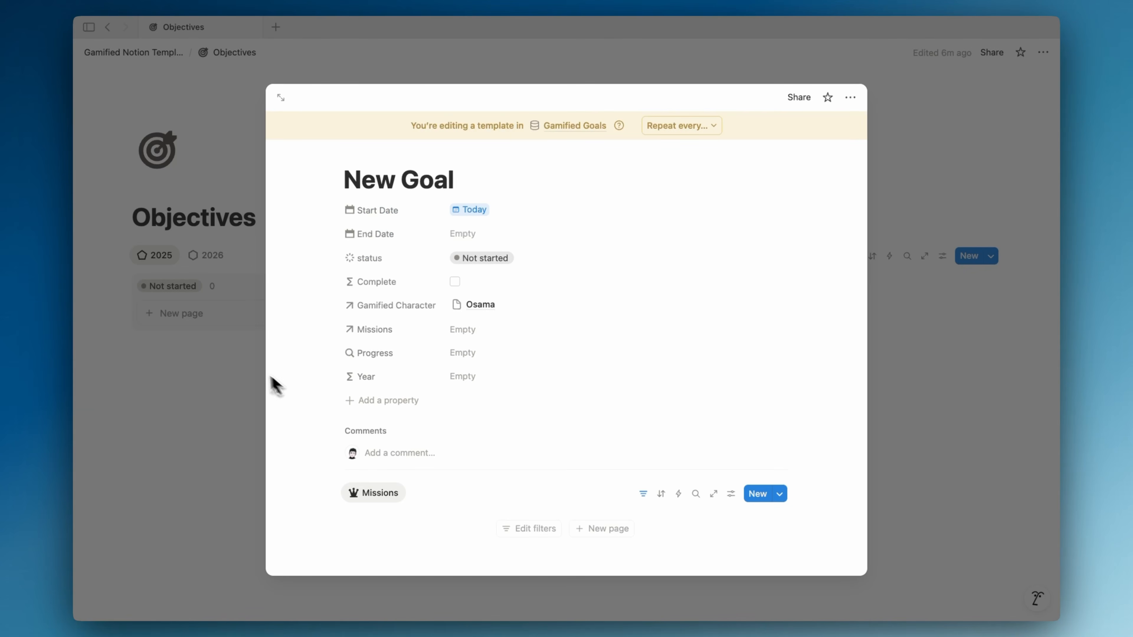
left_click(244, 365)
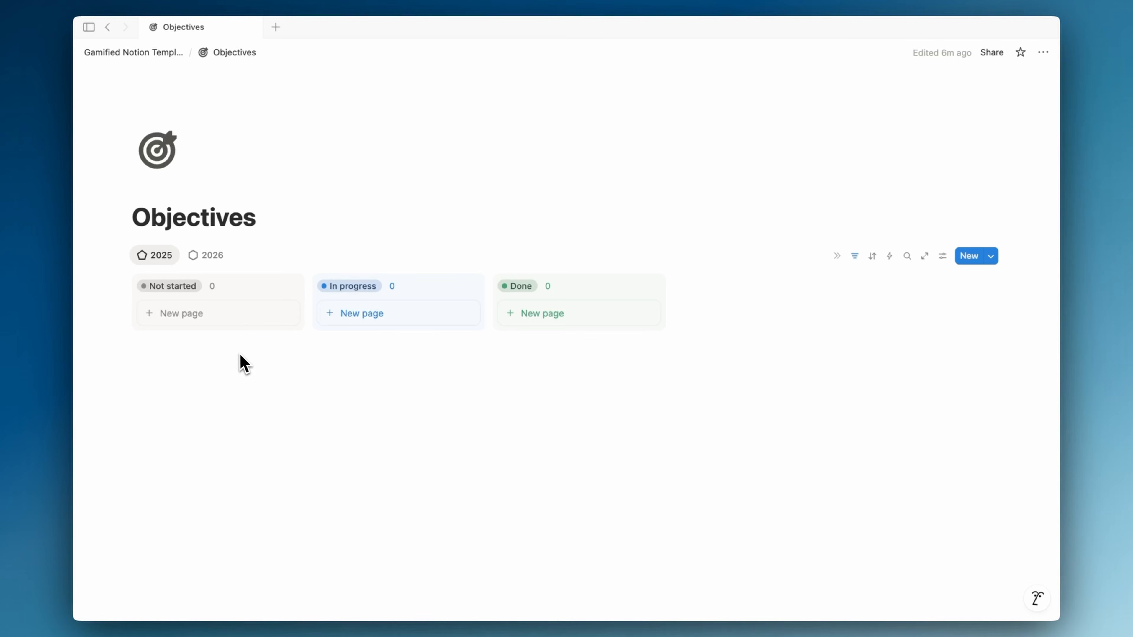
- Create a goal in the Not started column of the 2025 board and add two missions inside it
left_click(296, 321)
scroll(660, 357, "down", 1)
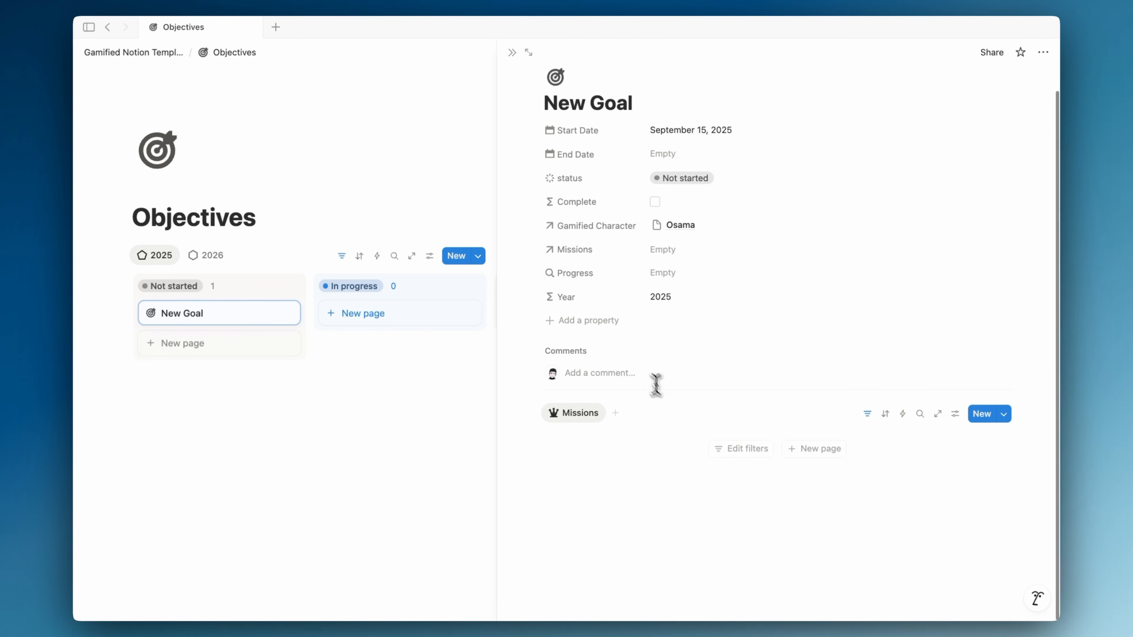
left_click(803, 447)
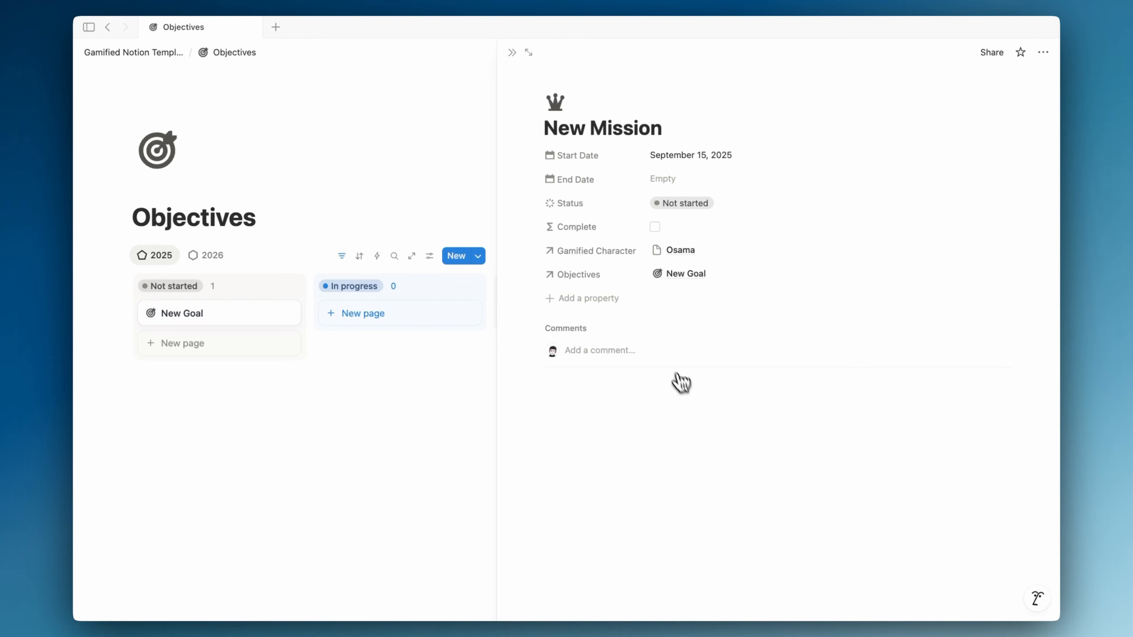
left_click(263, 317)
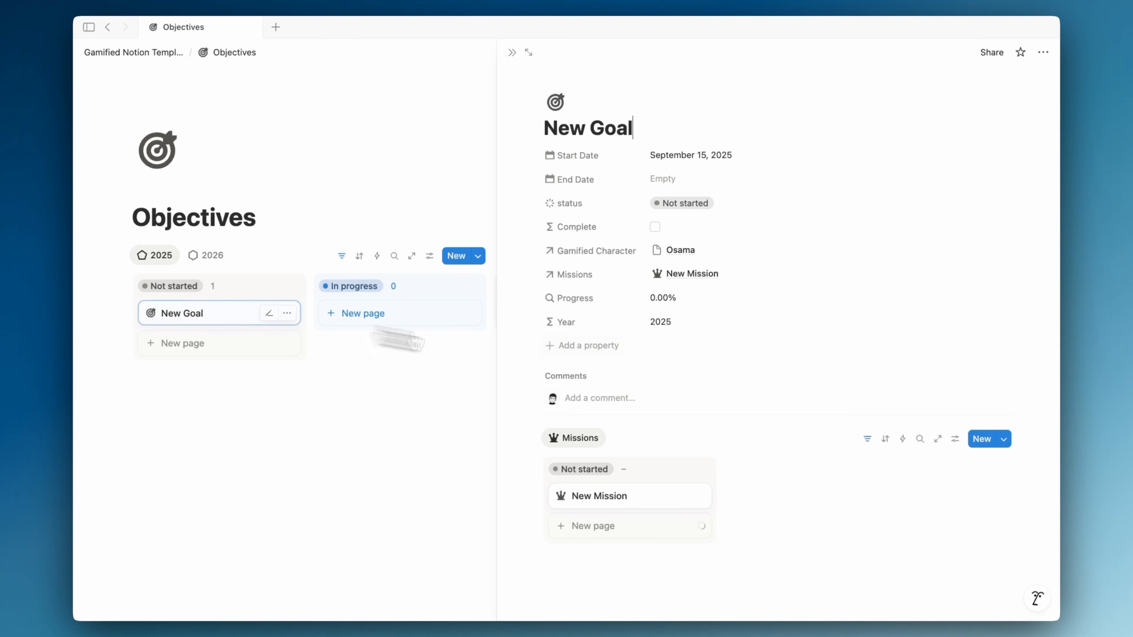
scroll(783, 423, "down", 1)
left_click(647, 502)
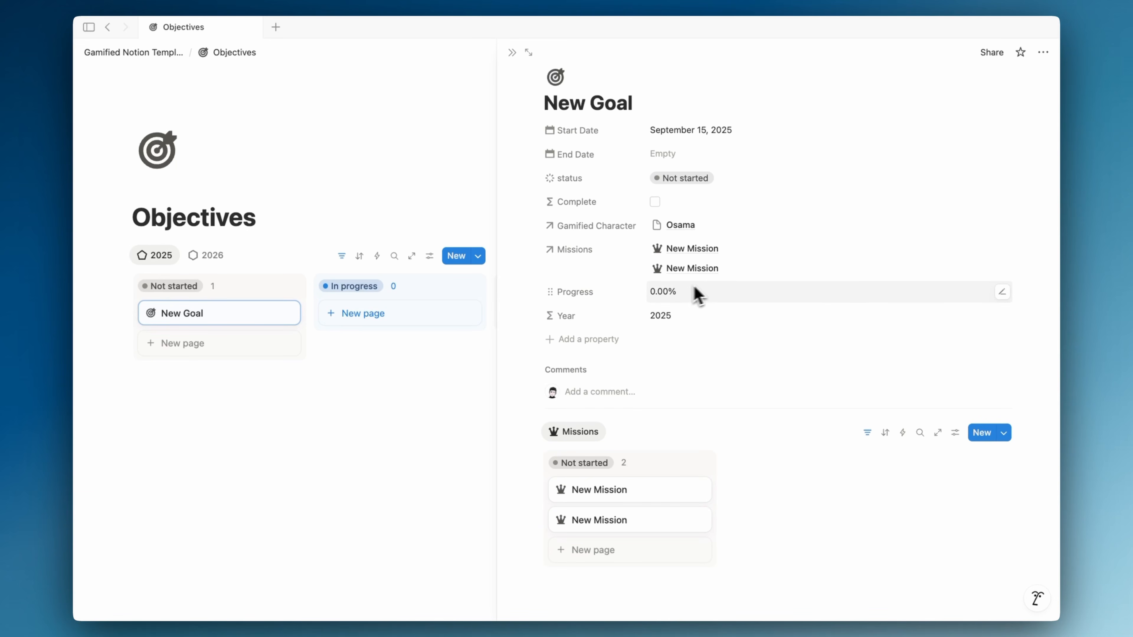
- Set the first mission's status to Done, reopen the goal and move the other mission to the Done group
left_click(633, 493)
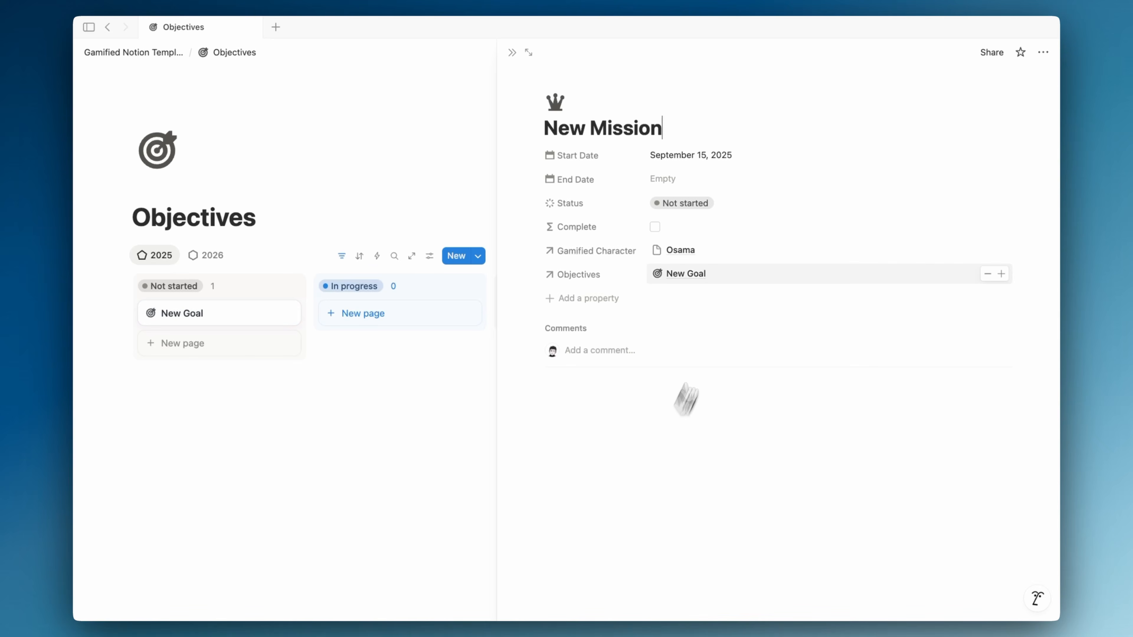
left_click(696, 204)
left_click(679, 338)
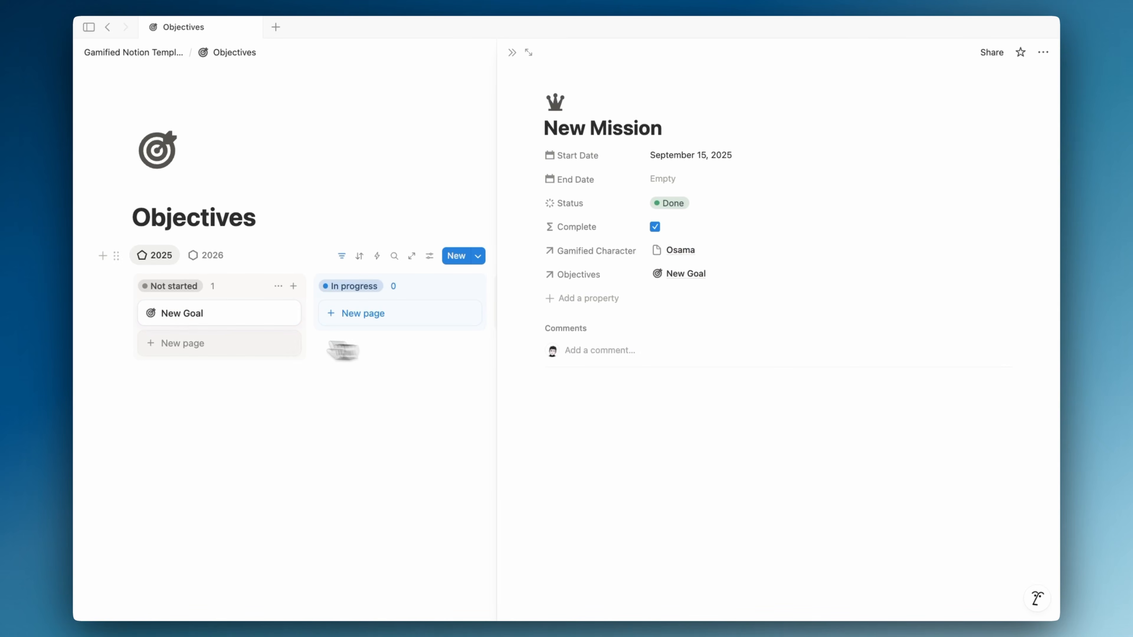
left_click(251, 322)
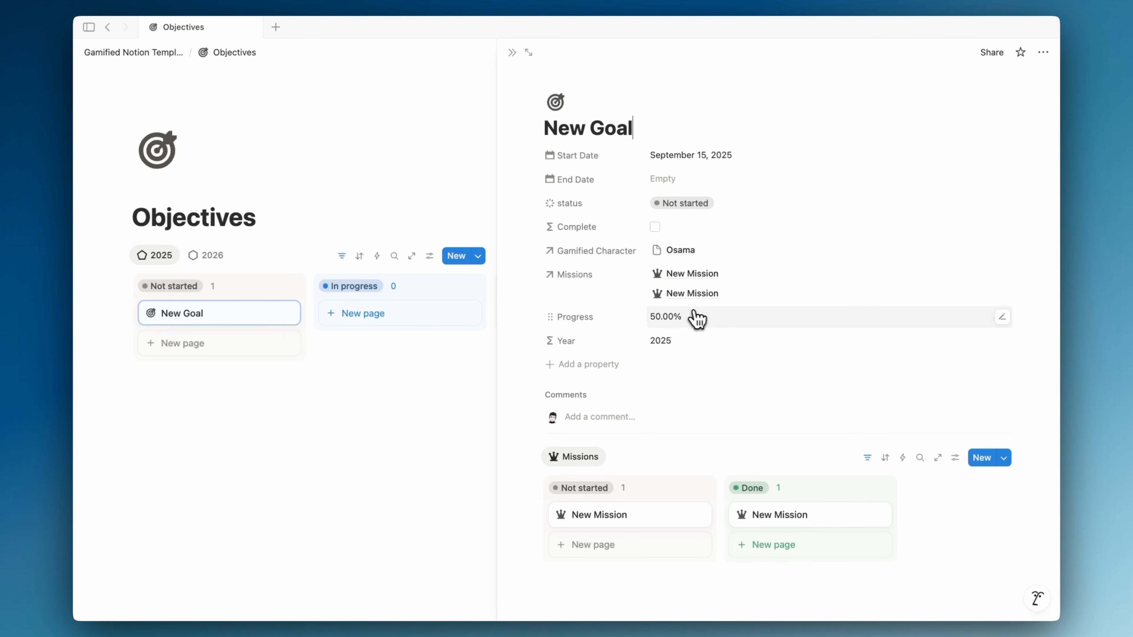
left_click_drag(644, 528, 783, 535)
- Show the Progress property as a bar and set its color to Blue
left_click(618, 318)
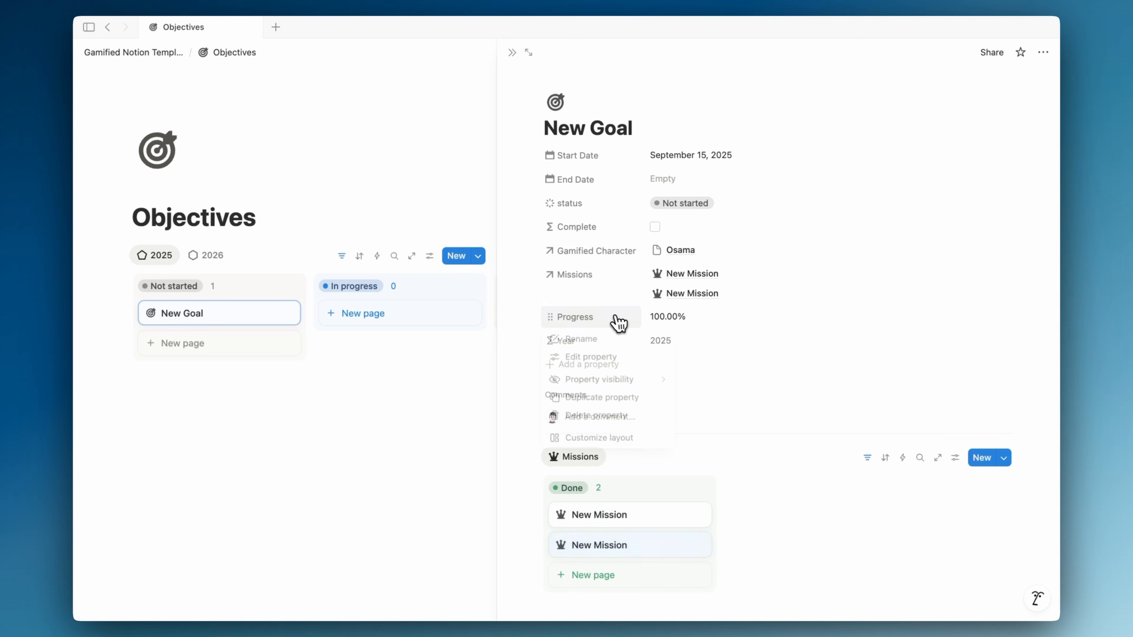
left_click(613, 357)
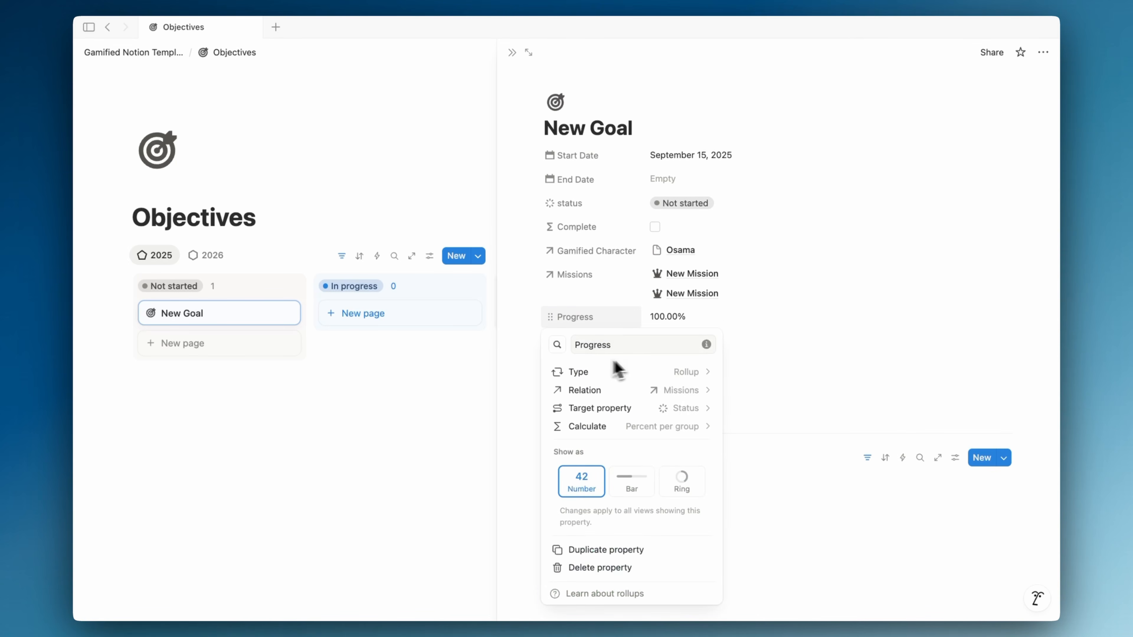
left_click(641, 476)
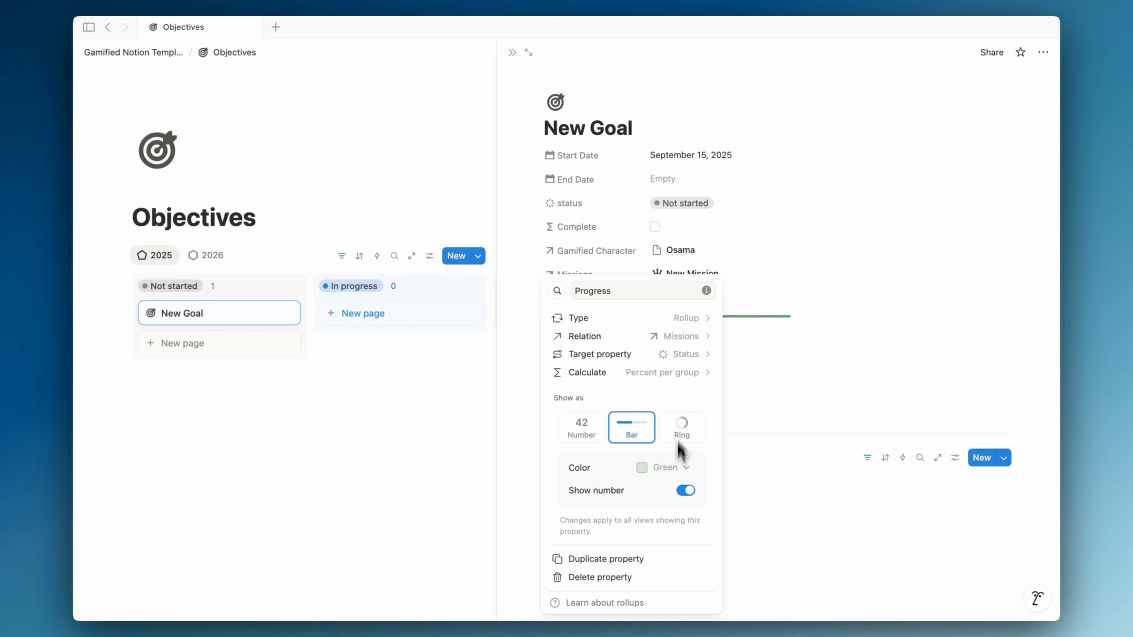
left_click(673, 467)
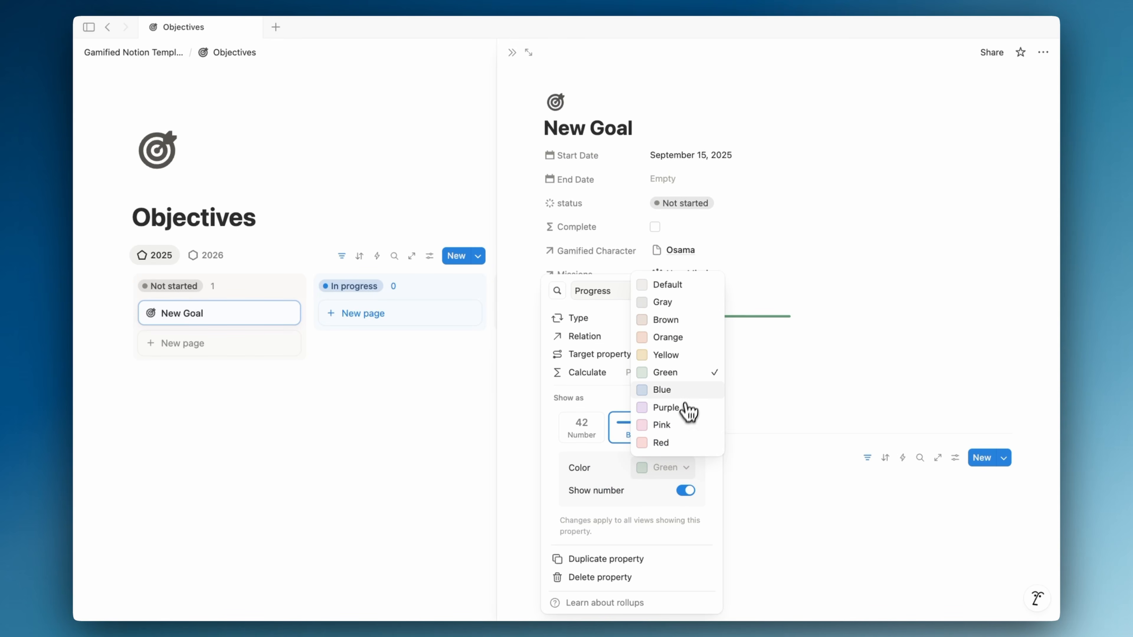
left_click(689, 392)
left_click(731, 372)
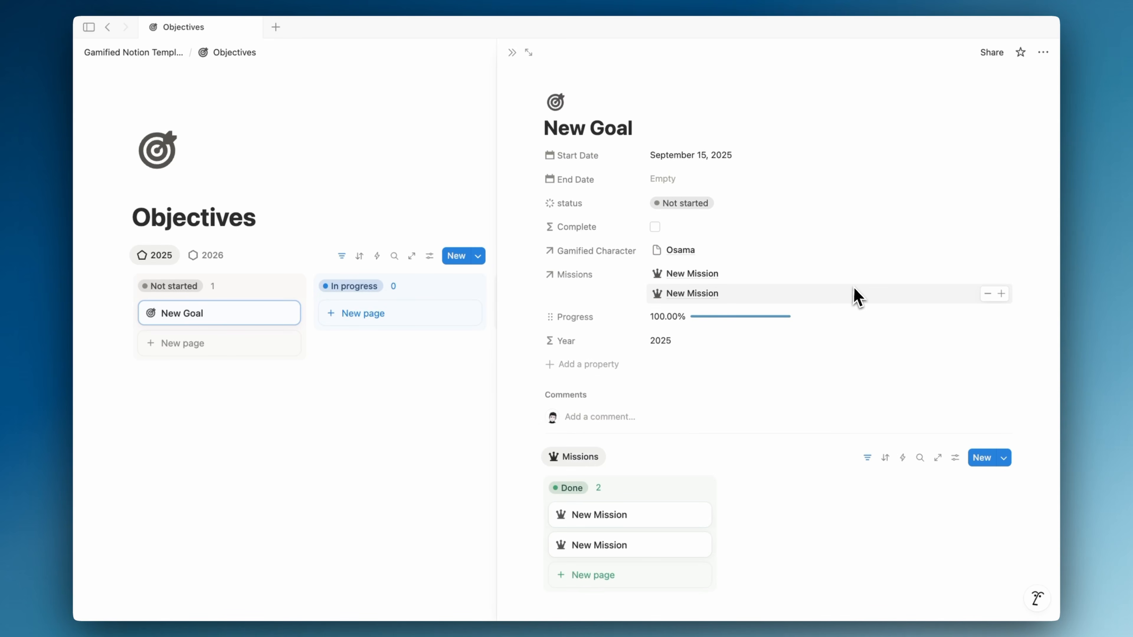
- Hide the Gamified Character, Missions and Year properties on the goal page
left_click(597, 252)
mouse_move(612, 328)
left_click(705, 351)
left_click(612, 256)
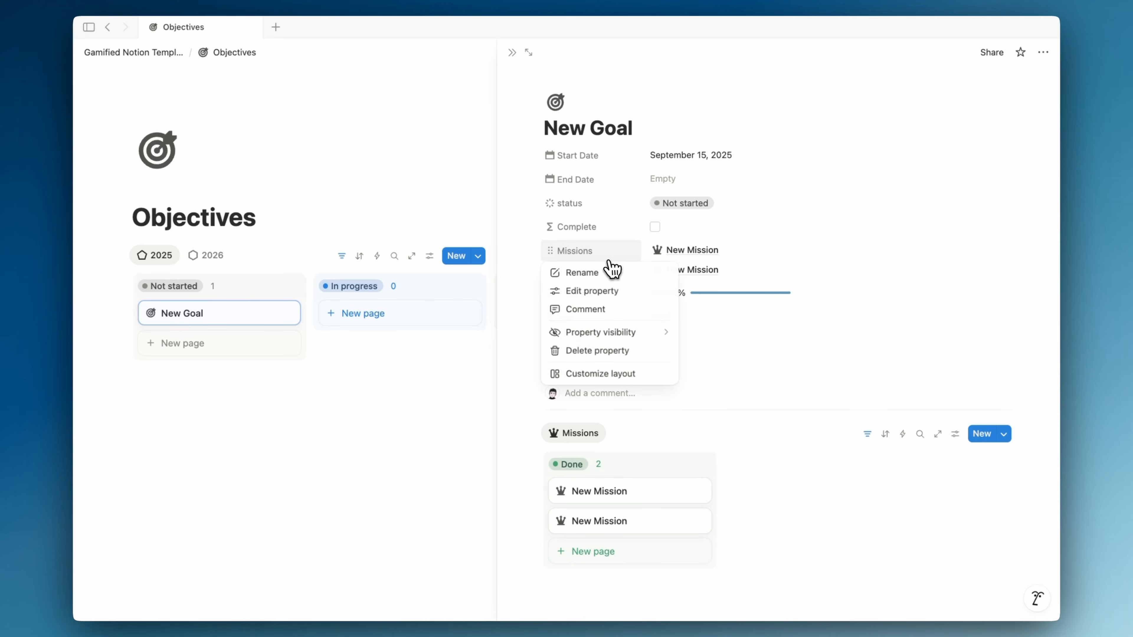
left_click(703, 351)
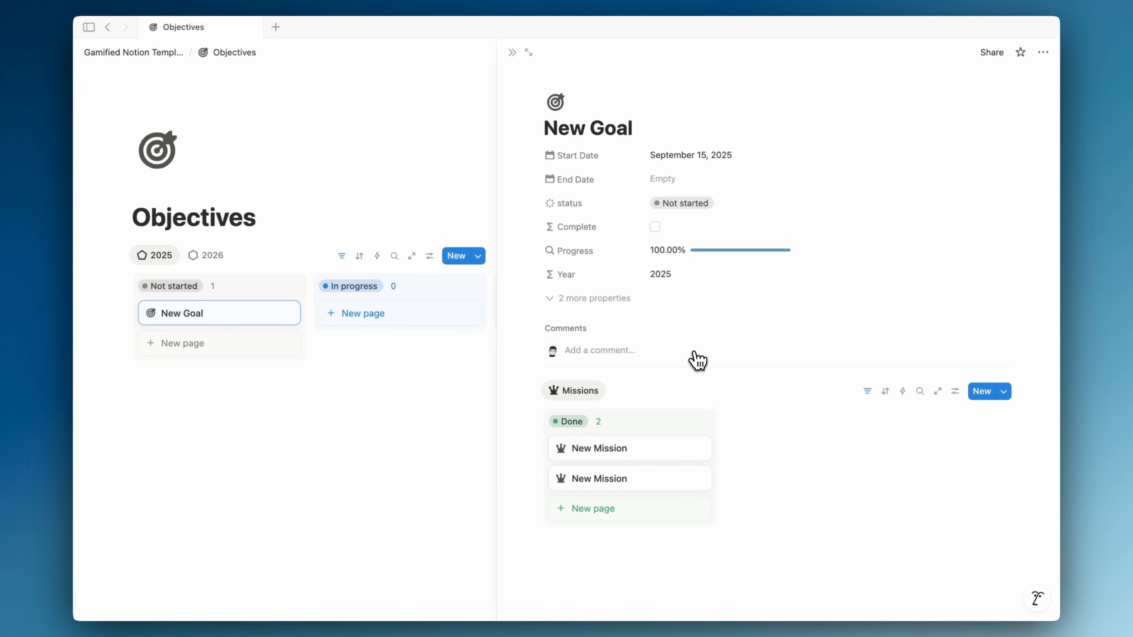
left_click(612, 274)
mouse_move(650, 347)
left_click(705, 354)
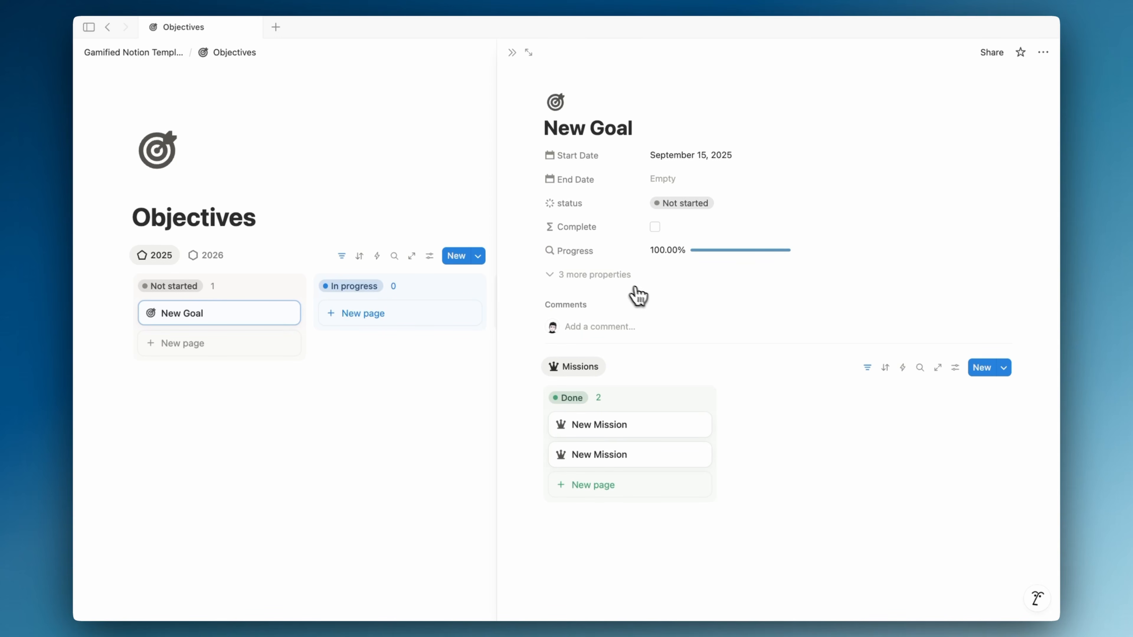
- Close the goal page and show the Start Date, End Date and Progress properties on the 2025 board's cards
left_click(513, 53)
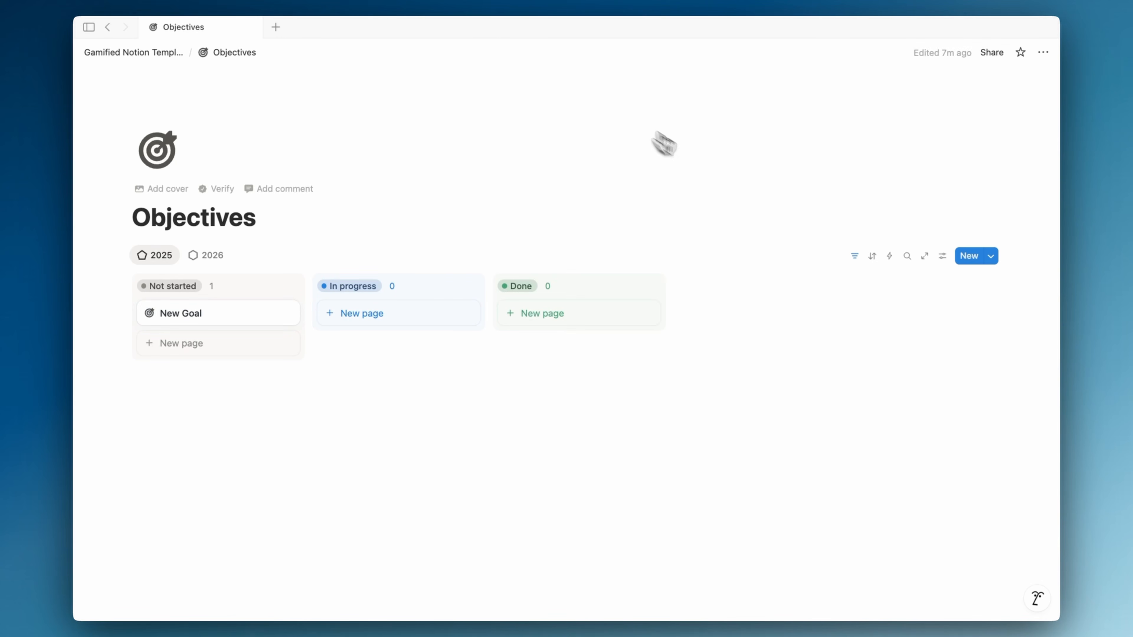
left_click(942, 255)
left_click(1012, 338)
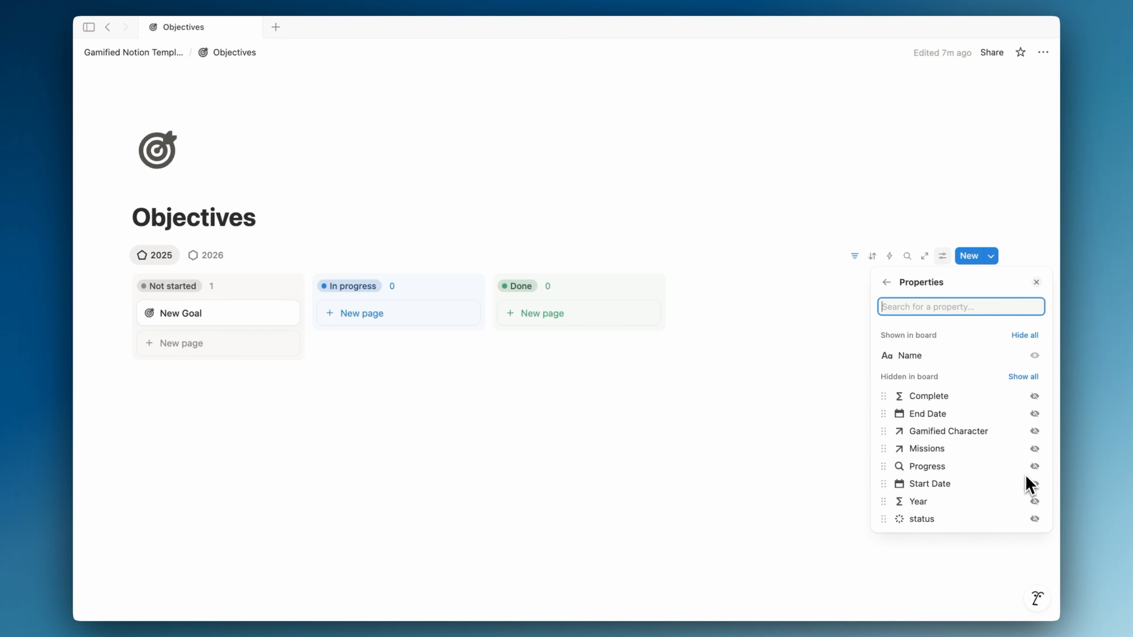
left_click(1034, 484)
left_click(1034, 431)
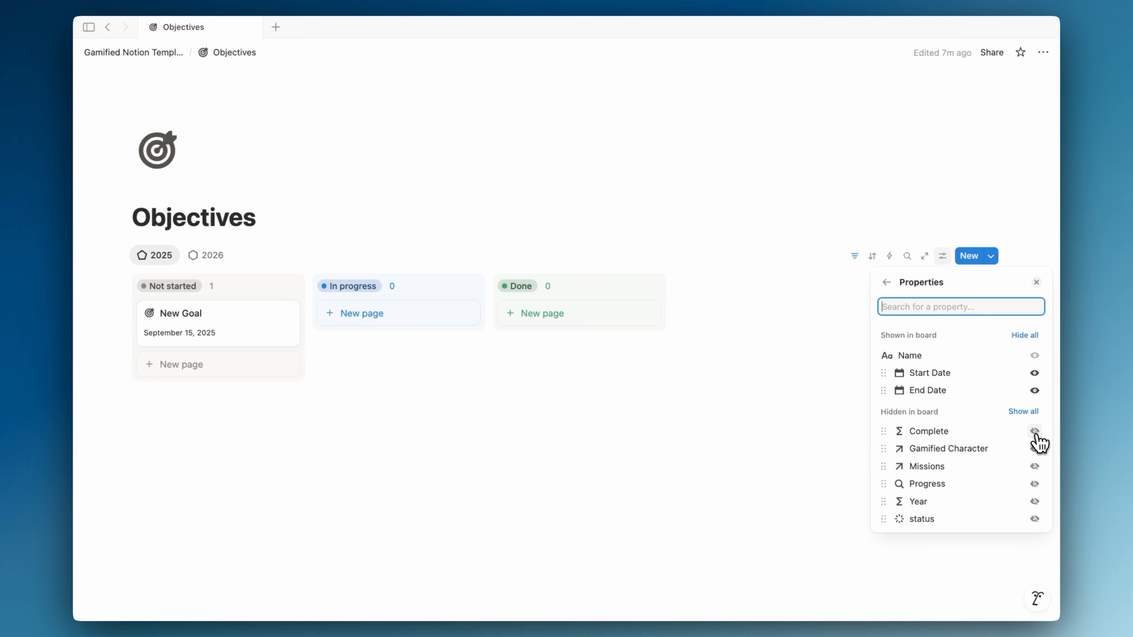
left_click(1035, 486)
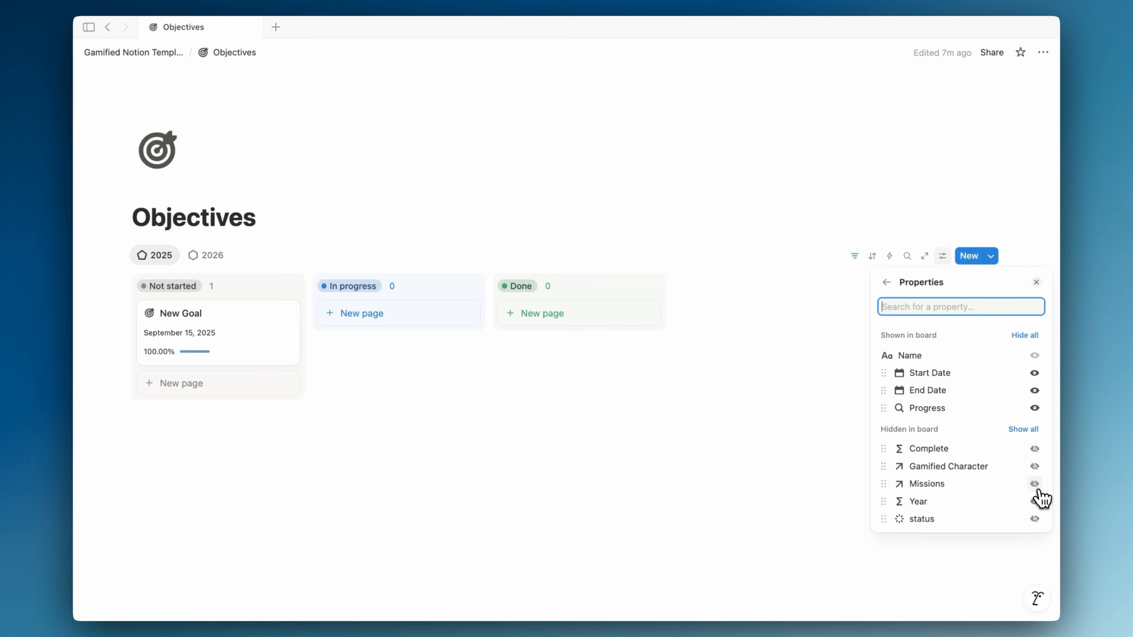
left_click(603, 406)
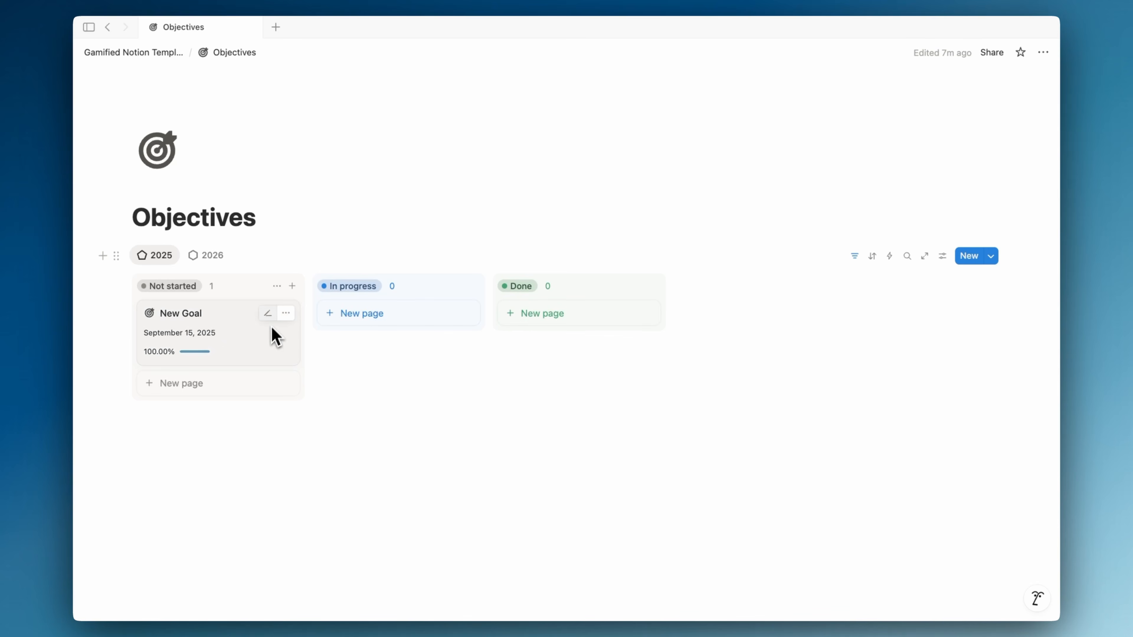
- Add a sub-page titled "Points Settings" below Missions on the Gamified Notion Template page
left_click(168, 53)
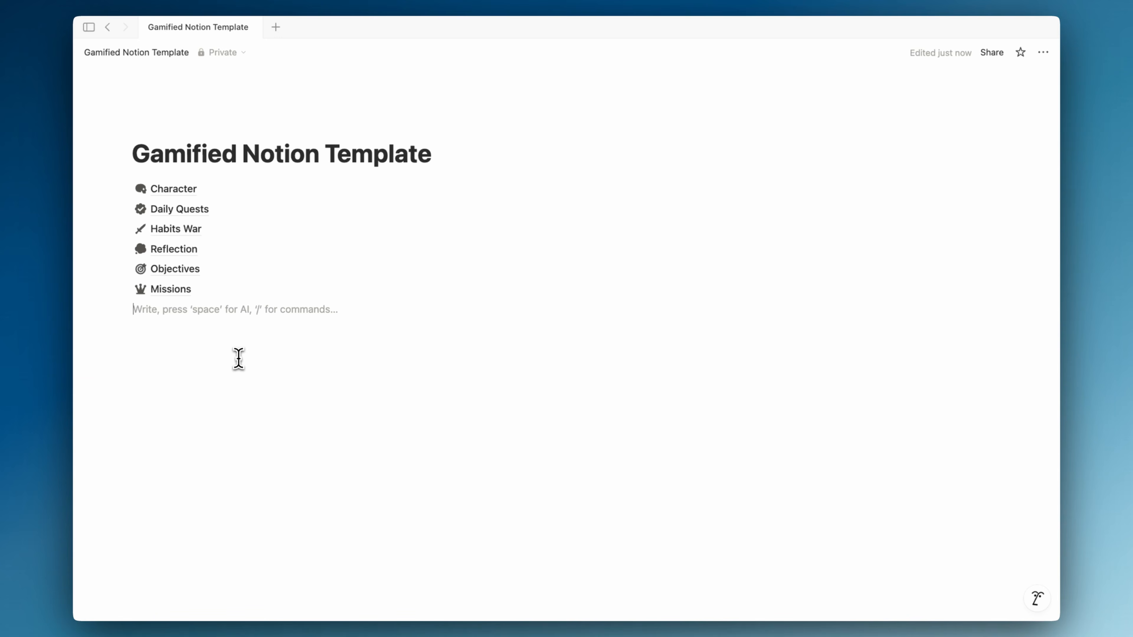
type("/page")
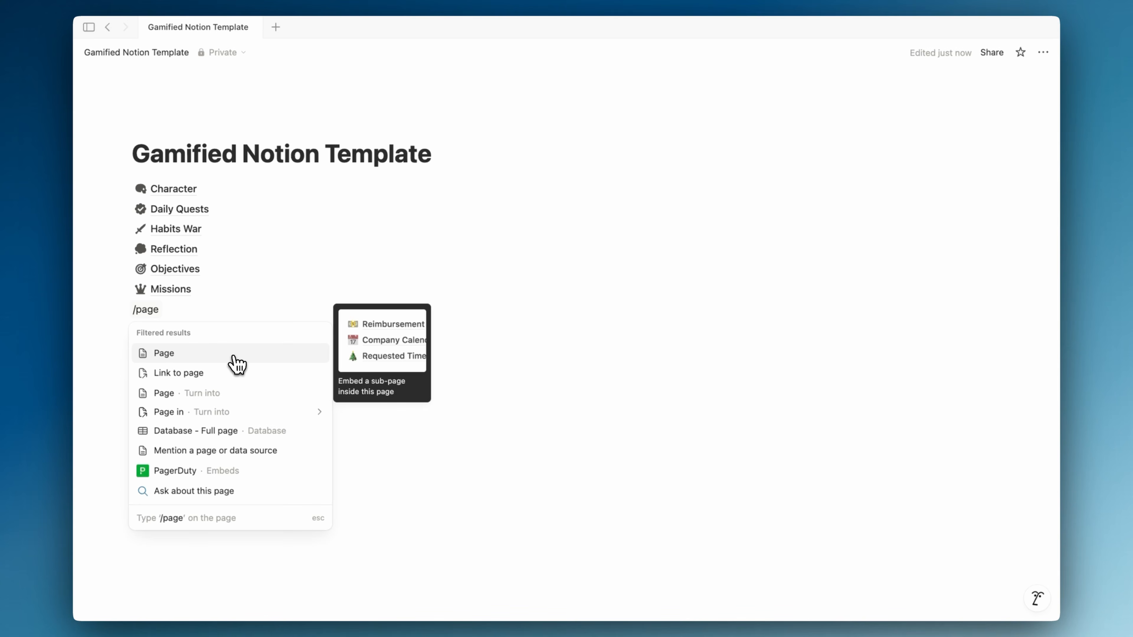
left_click(236, 364)
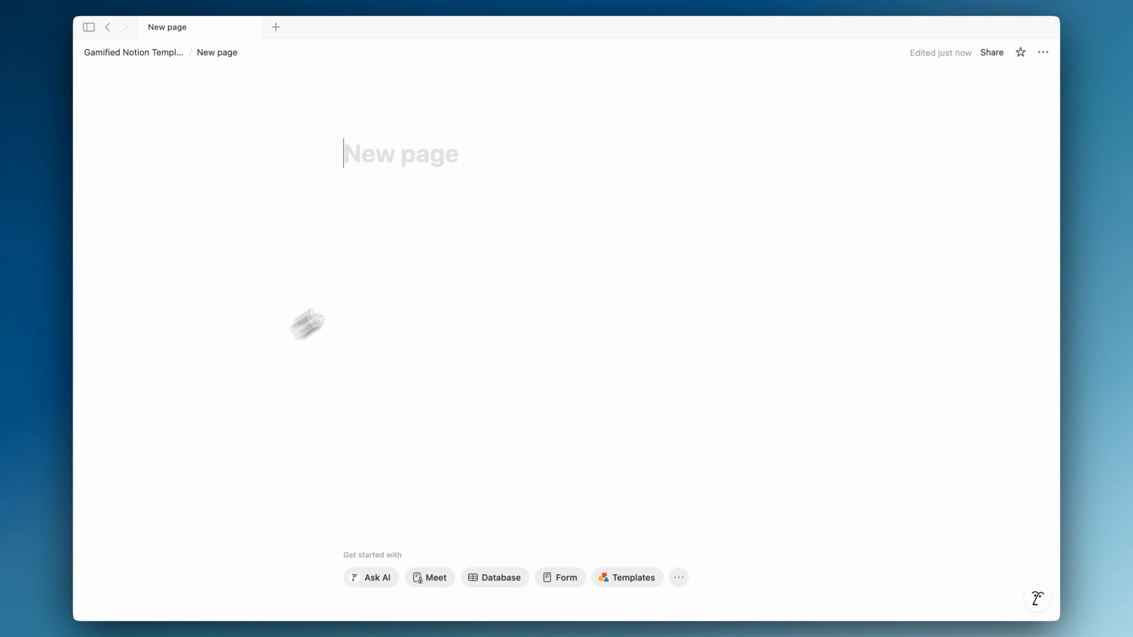
type("Setting")
key("alt+BackSpace")
type("Poin")
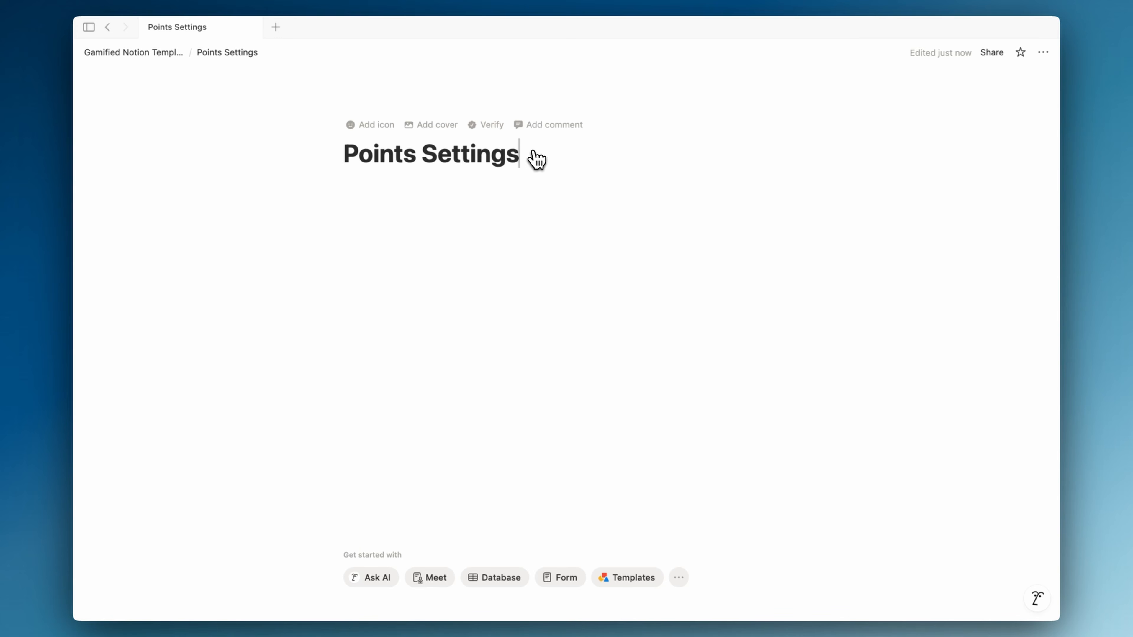
- Insert a new inline database on the Points Settings page and switch its layout to List
key("Return")
type("/table")
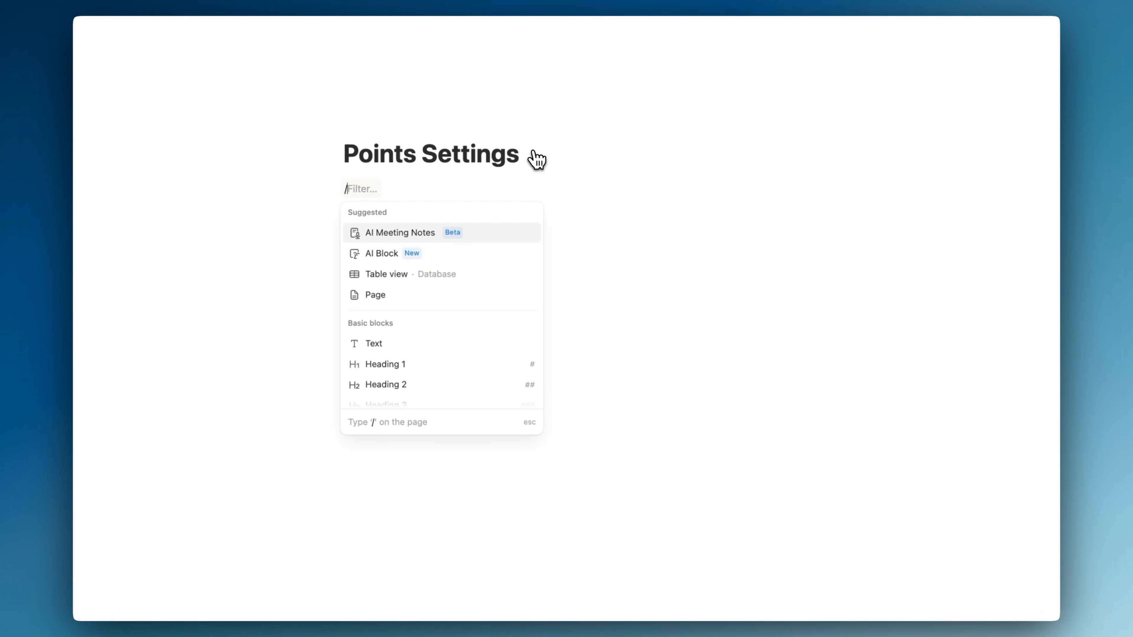
left_click(432, 254)
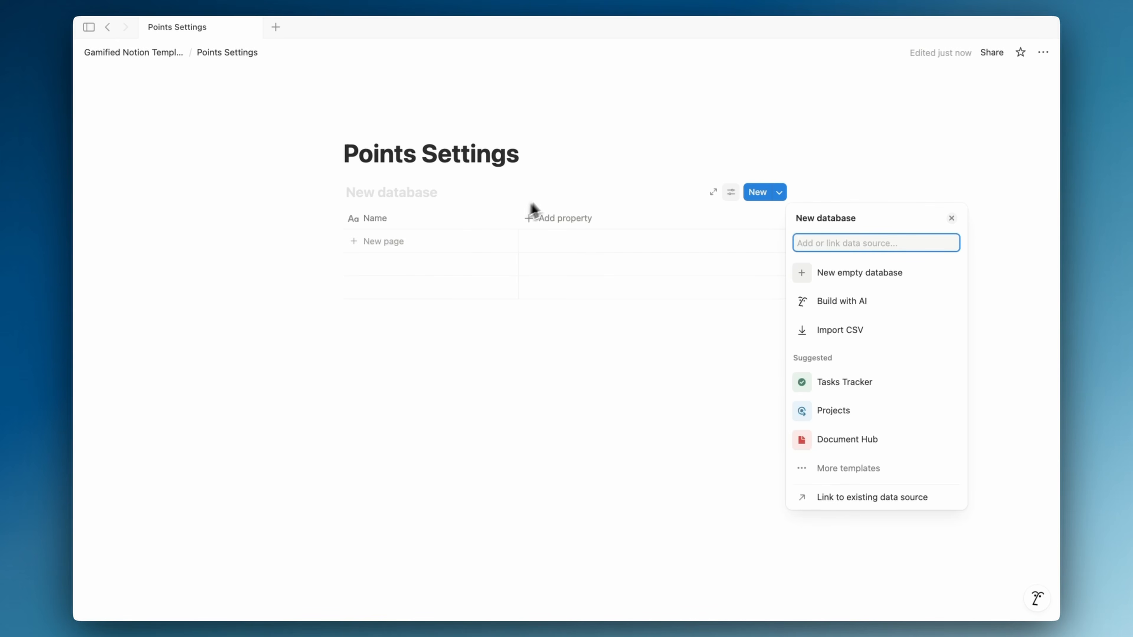
key("Escape")
left_click(731, 192)
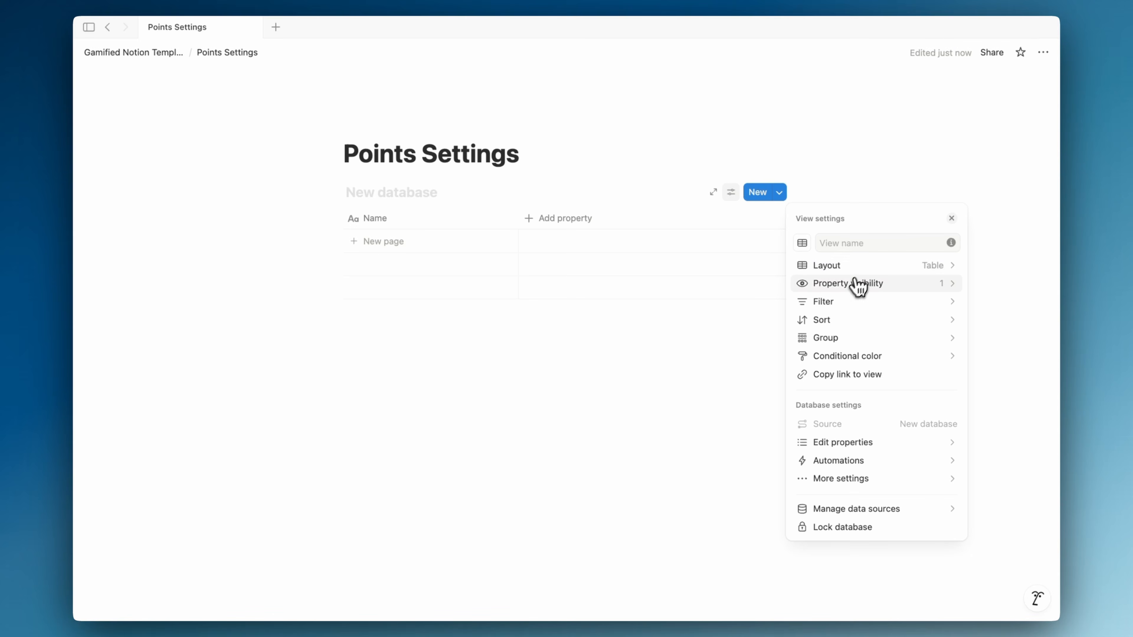
left_click(856, 265)
left_click(817, 308)
left_click(691, 261)
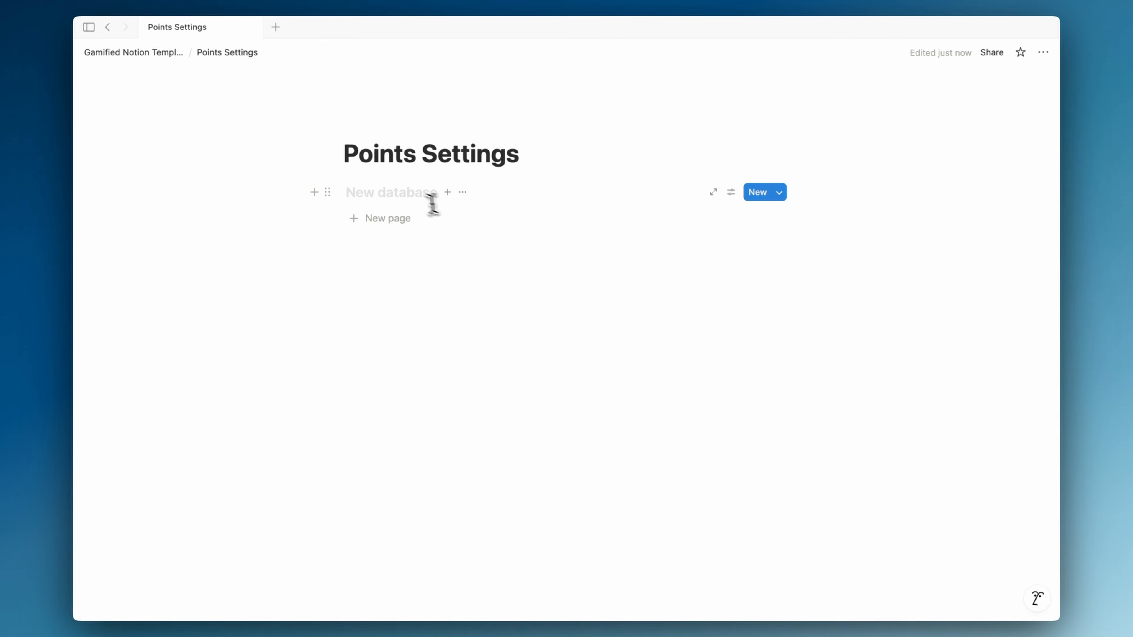
- Name the new database "Gamified Points Settings", reusing the page title's text
triple_click(412, 156)
key("super+c")
left_click(392, 192)
key("super+v")
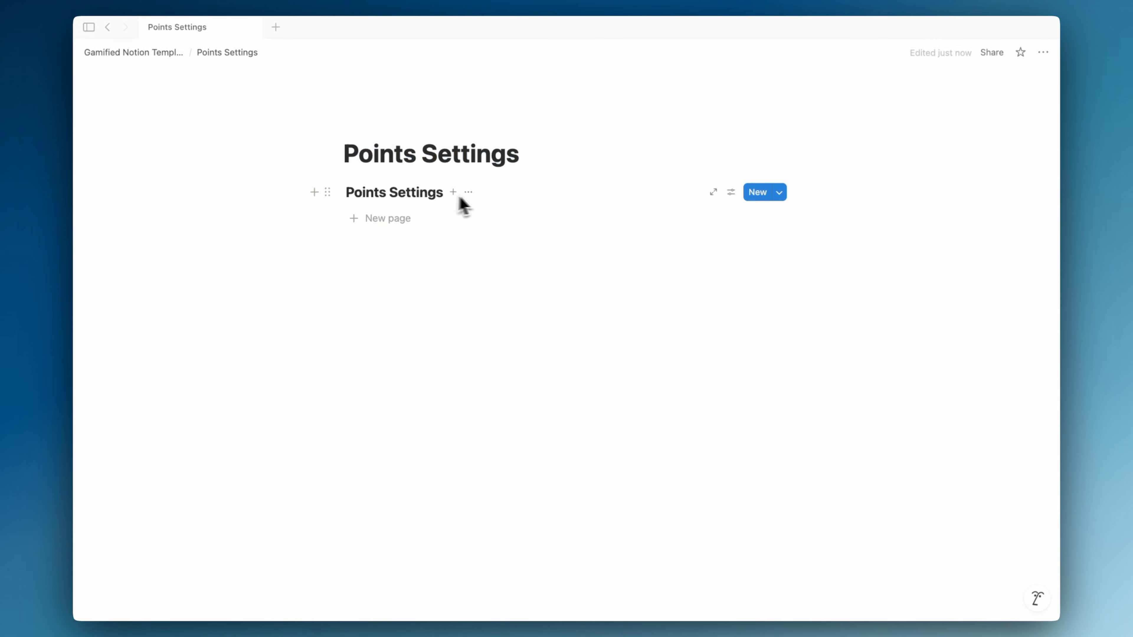
left_click(352, 193)
type("Gamified")
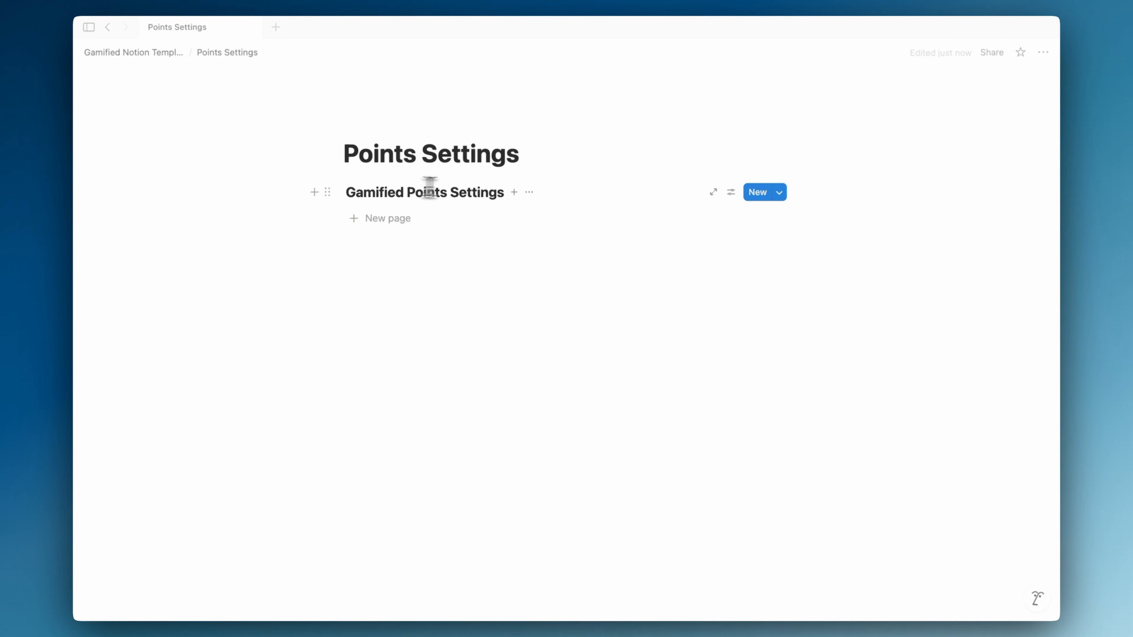
- Hide the database title and add a blank page to the list
left_click(529, 193)
left_click(554, 308)
left_click(437, 223)
- Create a new template for the Gamified Points Settings database and title it "Points Settings"
left_click(779, 193)
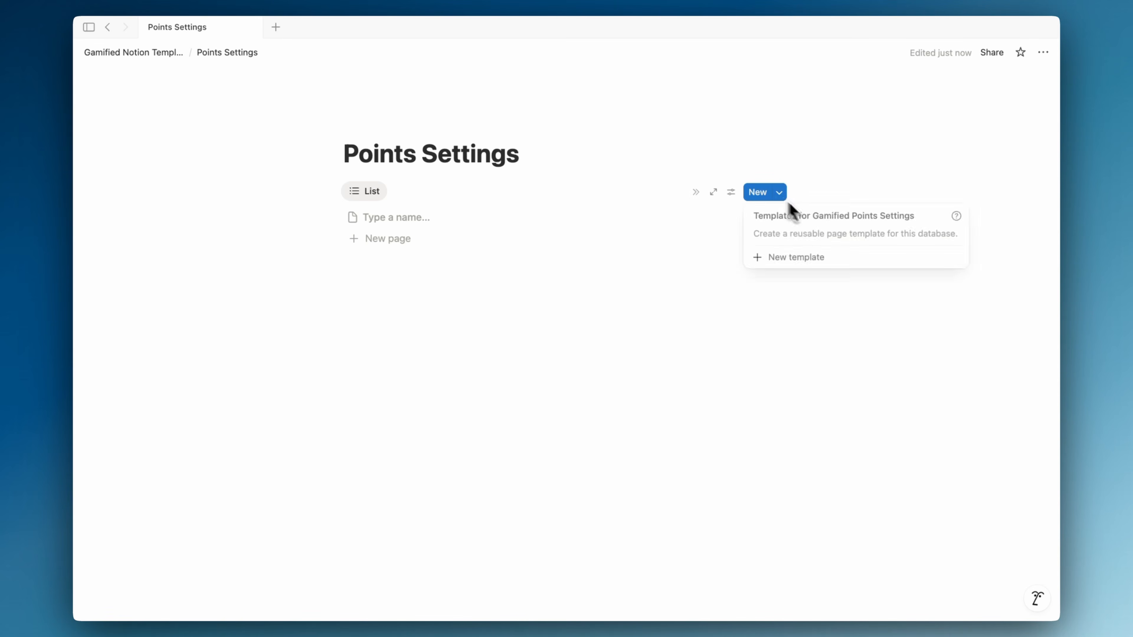
left_click(914, 259)
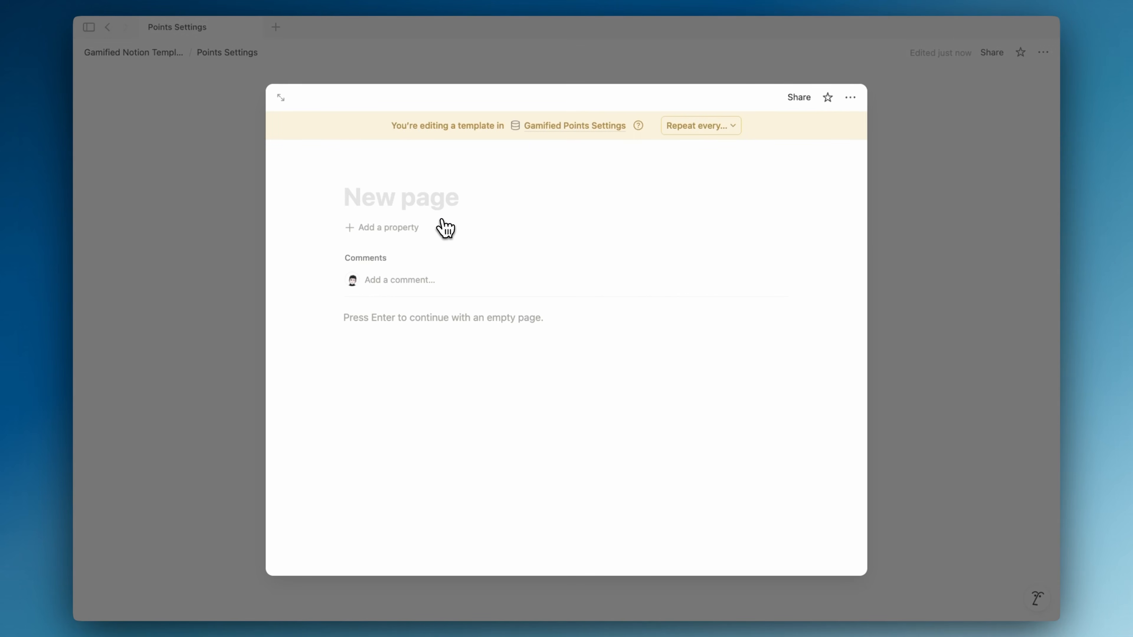
type("Point")
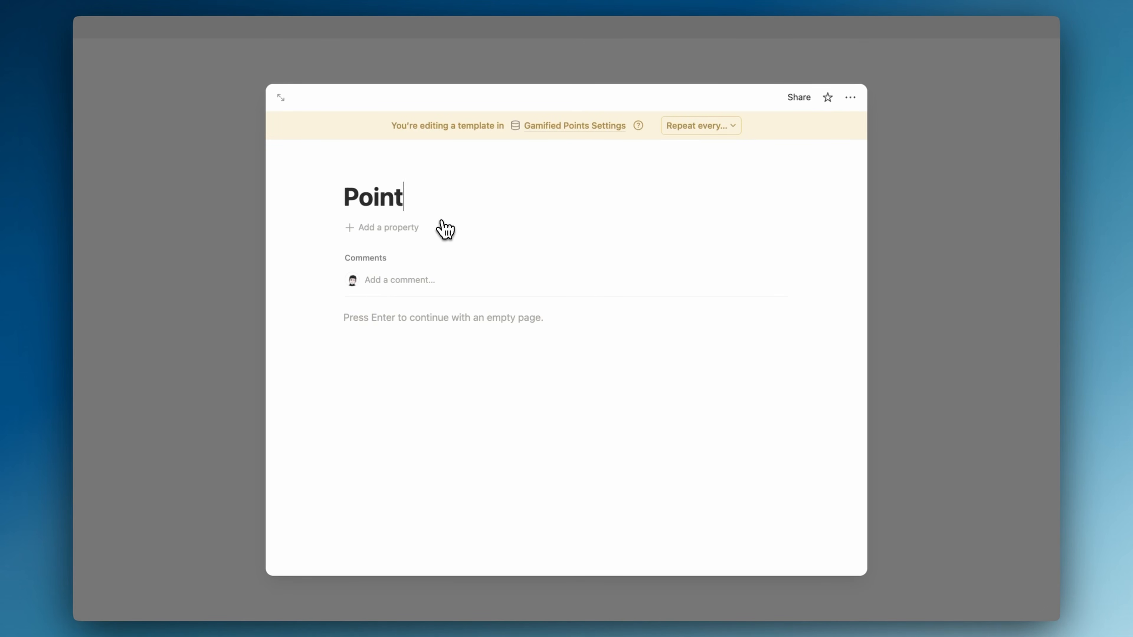
type("s Settings")
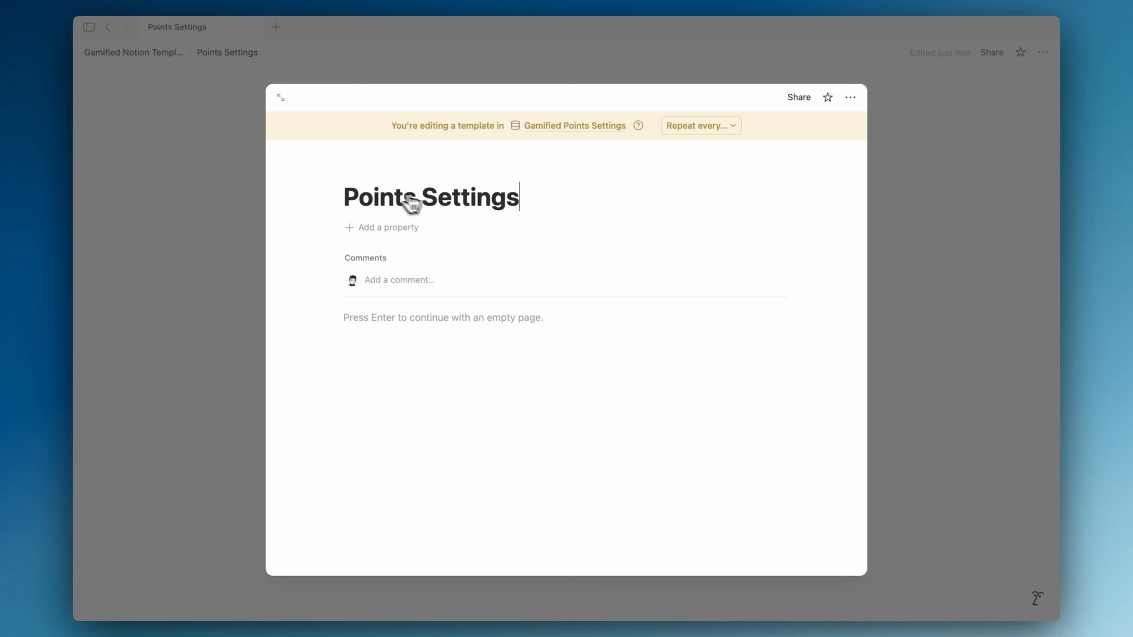
- Give the Points Settings template the dark double-gear icon
left_click(366, 181)
left_click(363, 203)
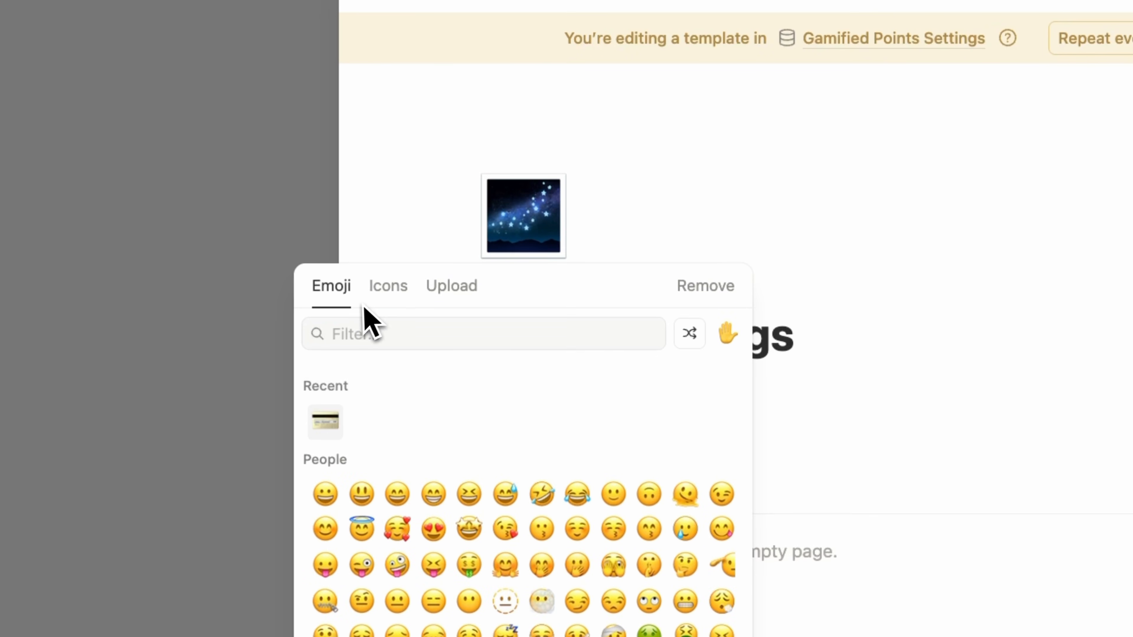
left_click(378, 291)
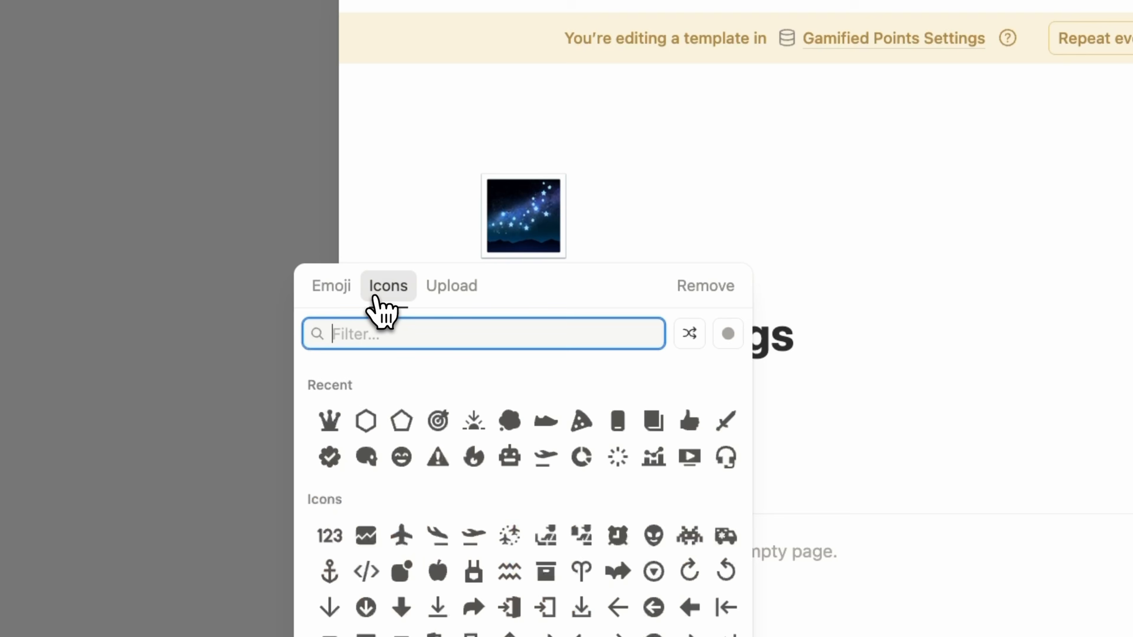
type("gear")
mouse_move(365, 391)
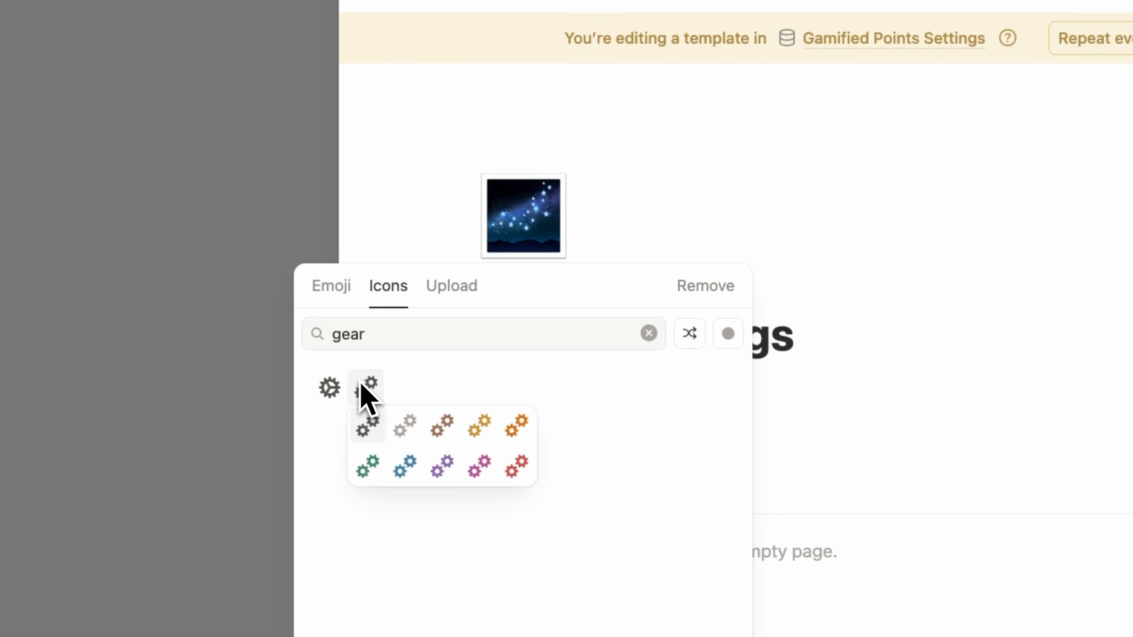
left_click(356, 424)
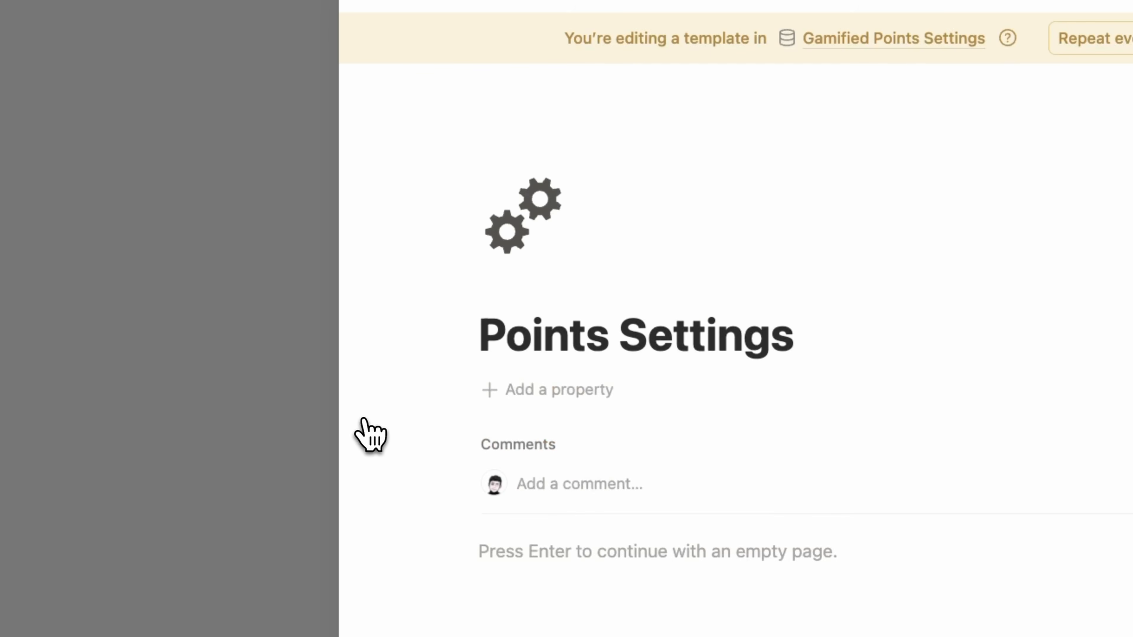
- Add a Number property named "XP" to the template
left_click(583, 392)
left_click(583, 394)
key("BackSpace")
key("BackSpace")
key("BackSpace")
key("BackSpace")
key("BackSpace")
key("BackSpace")
type("XP")
left_click(575, 411)
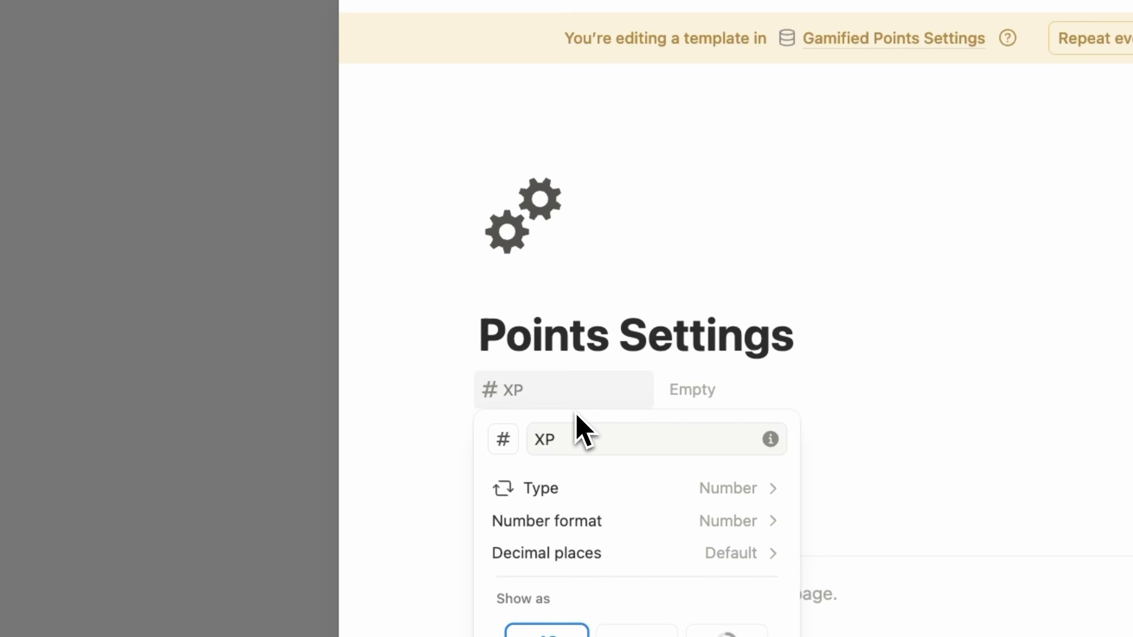
- Add a second Number property named "Coins" to the template
left_click(410, 423)
left_click(540, 398)
left_click(554, 537)
left_click(380, 224)
left_click(360, 267)
key("BackSpace")
key("BackSpace")
key("BackSpace")
key("BackSpace")
key("BackSpace")
key("BackSpace")
type("Coins")
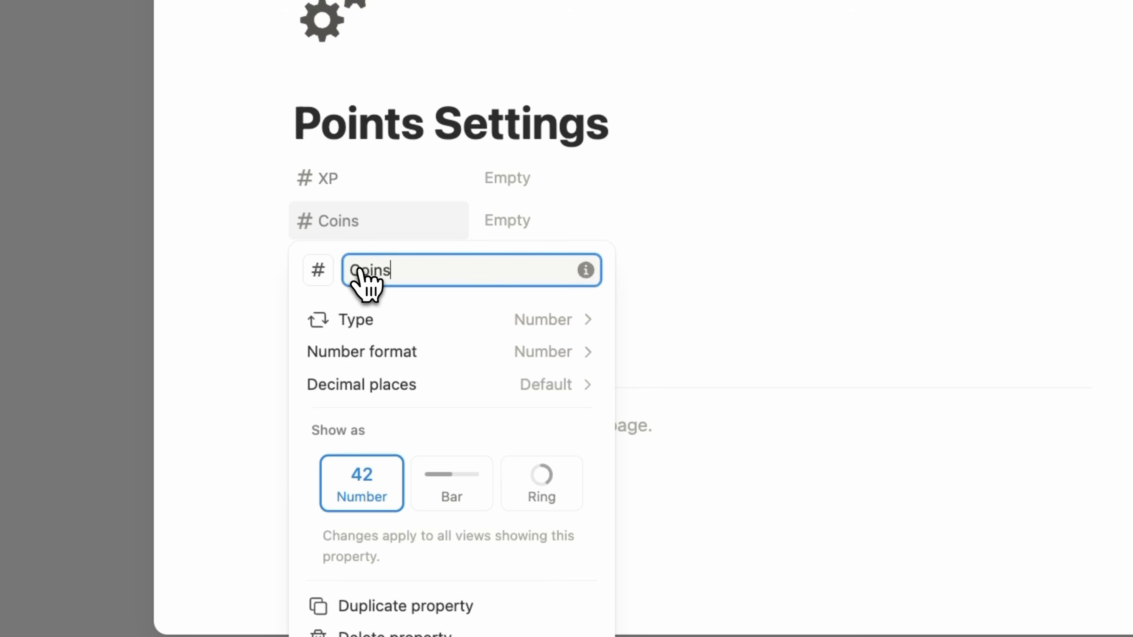
left_click(675, 190)
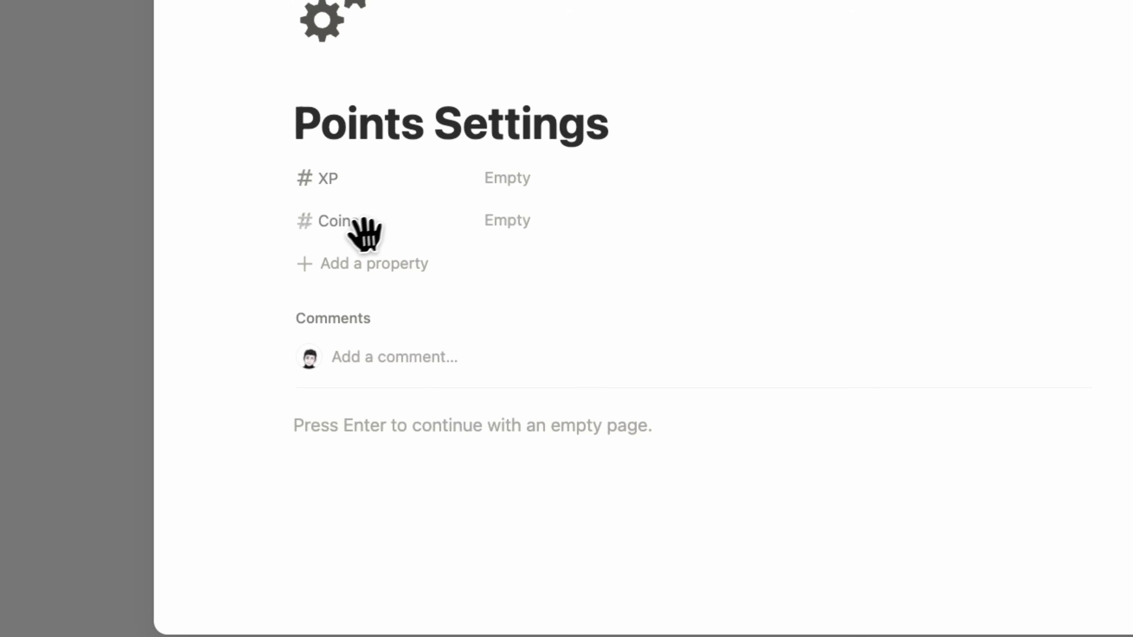
- Add a Text property named "XP -" to the template
left_click(352, 250)
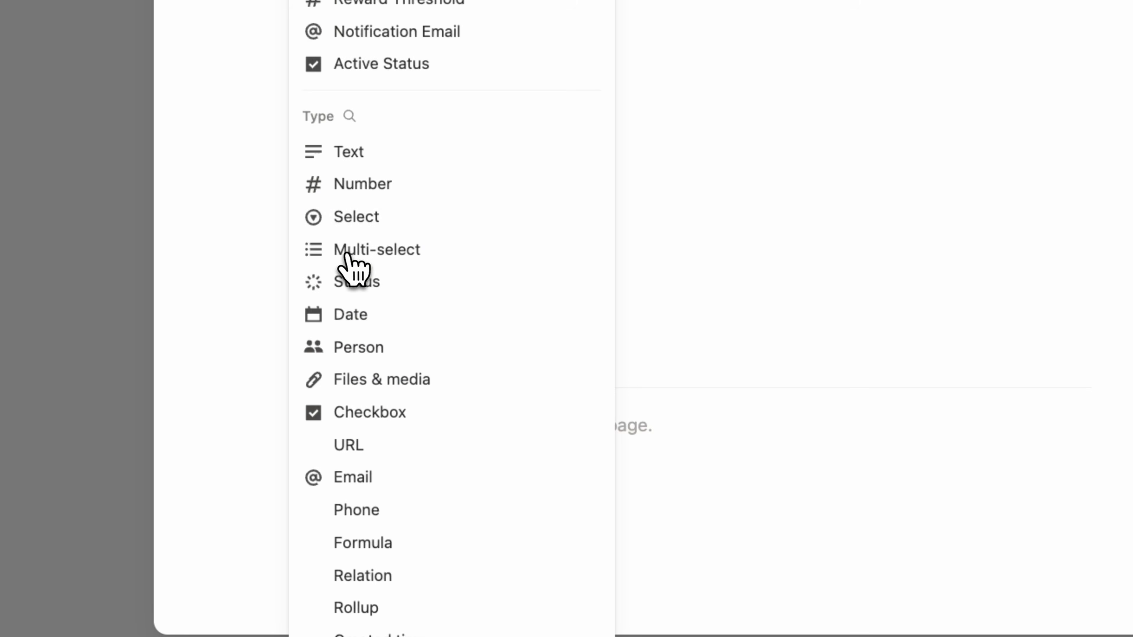
left_click(456, 165)
key("BackSpace")
key("BackSpace")
key("BackSpace")
key("BackSpace")
type("xp")
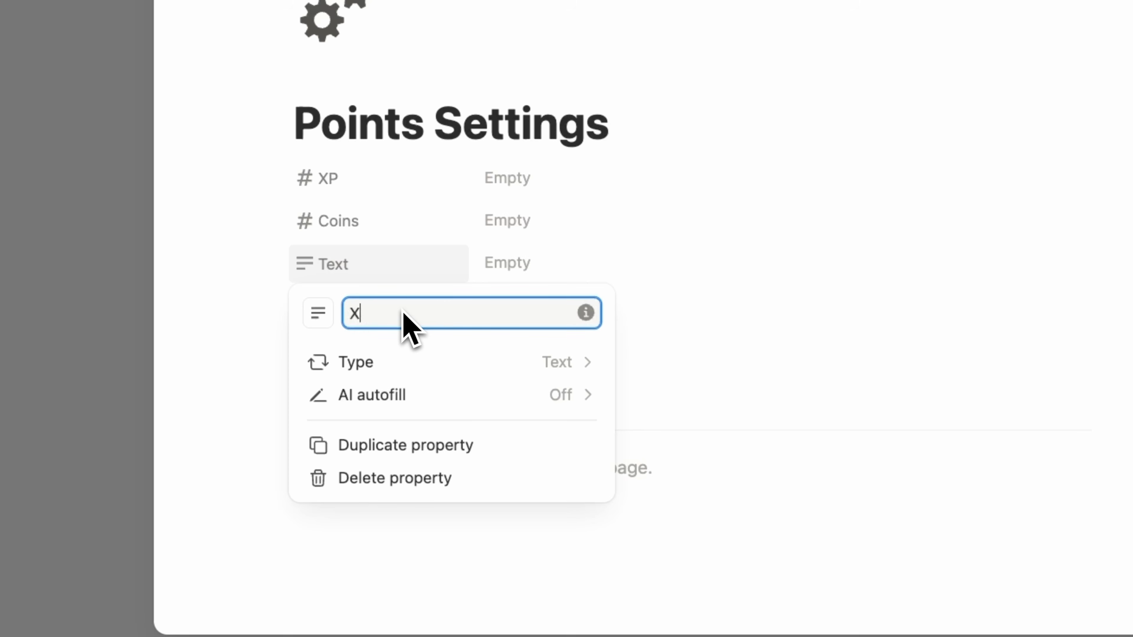
type("XP")
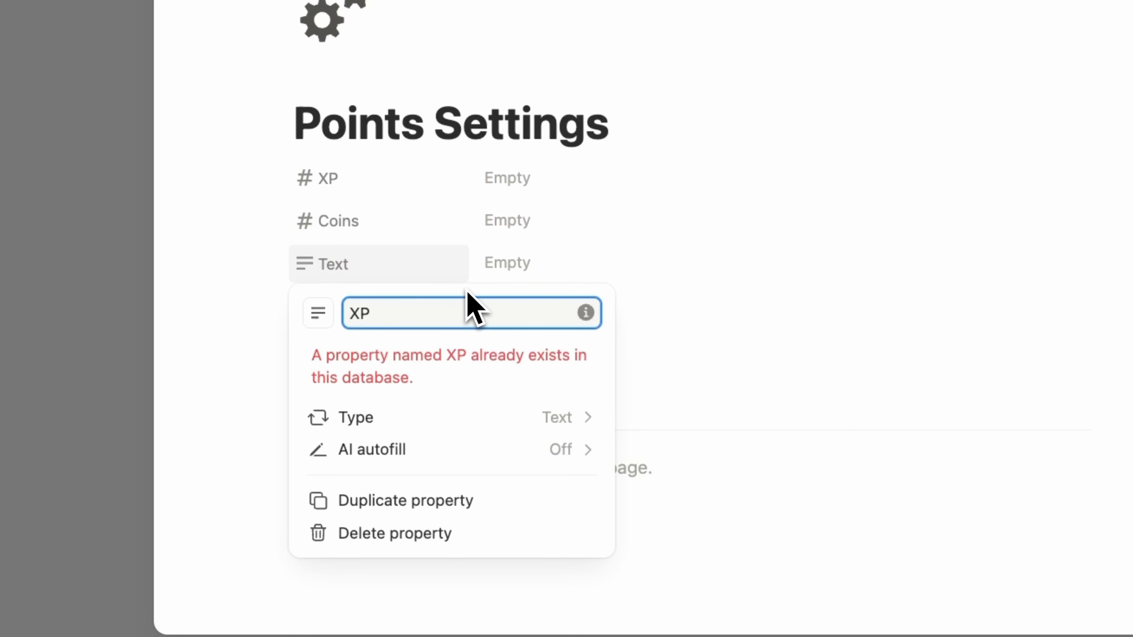
left_click(420, 330)
double_click(405, 319)
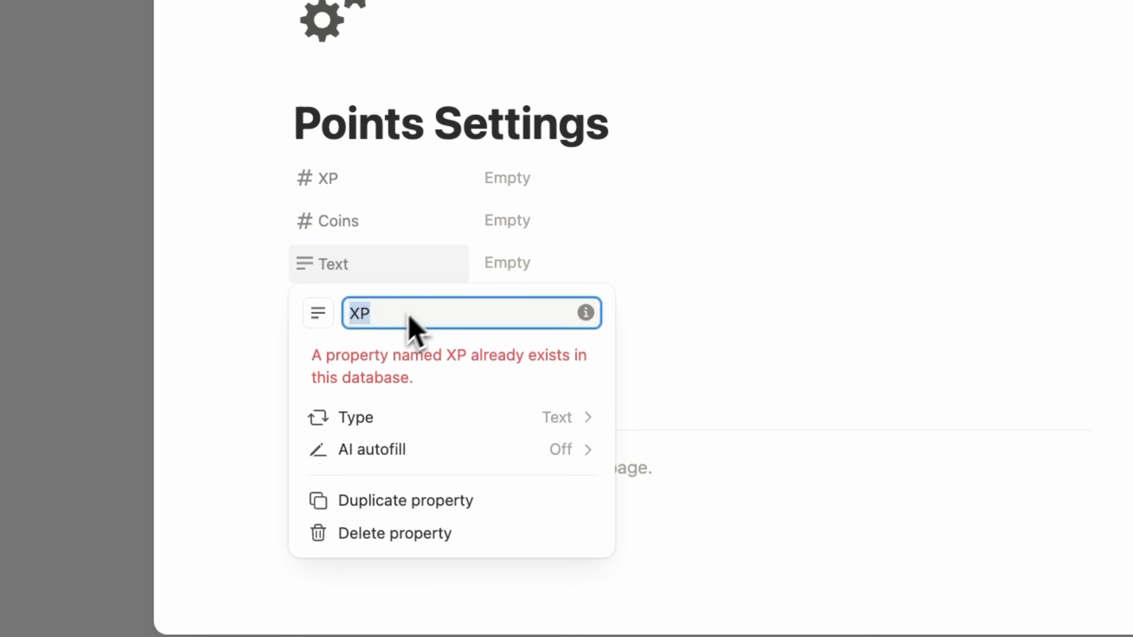
left_click(435, 312)
type("-")
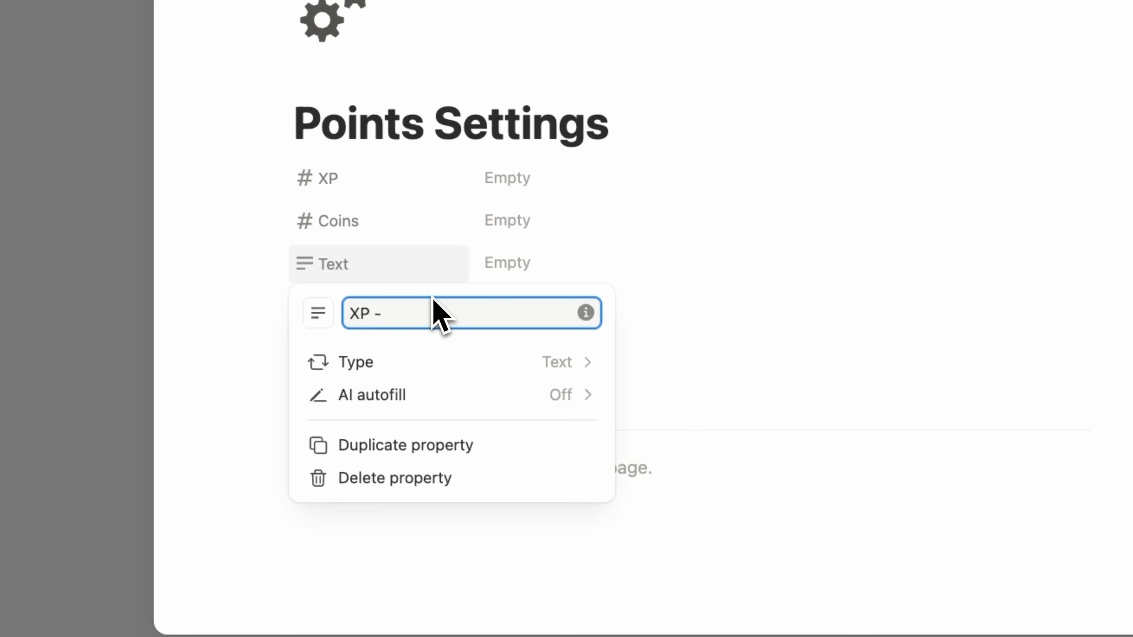
key("Return")
- Set the "XP -" property's default value to "XP"
left_click(535, 264)
type("XP")
key("Return")
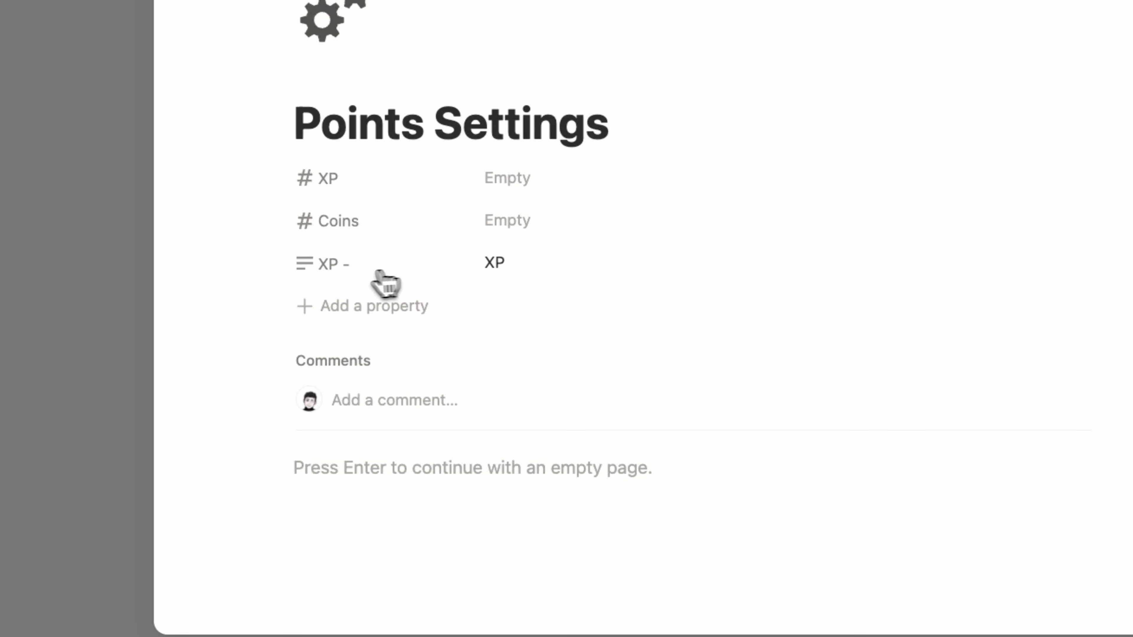
- Duplicate the "XP -" text property and rename the copy "Coins -"
left_click(384, 272)
left_click(392, 443)
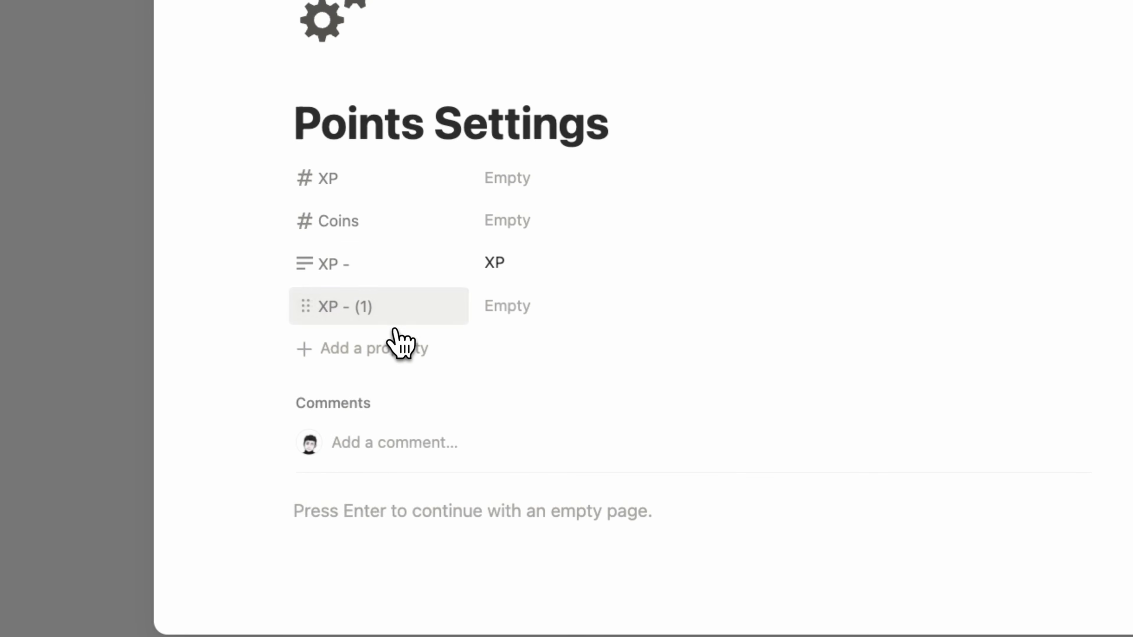
left_click(390, 314)
left_click(380, 345)
double_click(359, 351)
type("Coins")
left_click(435, 355)
key("BackSpace")
key("BackSpace")
key("BackSpace")
key("BackSpace")
key("Return")
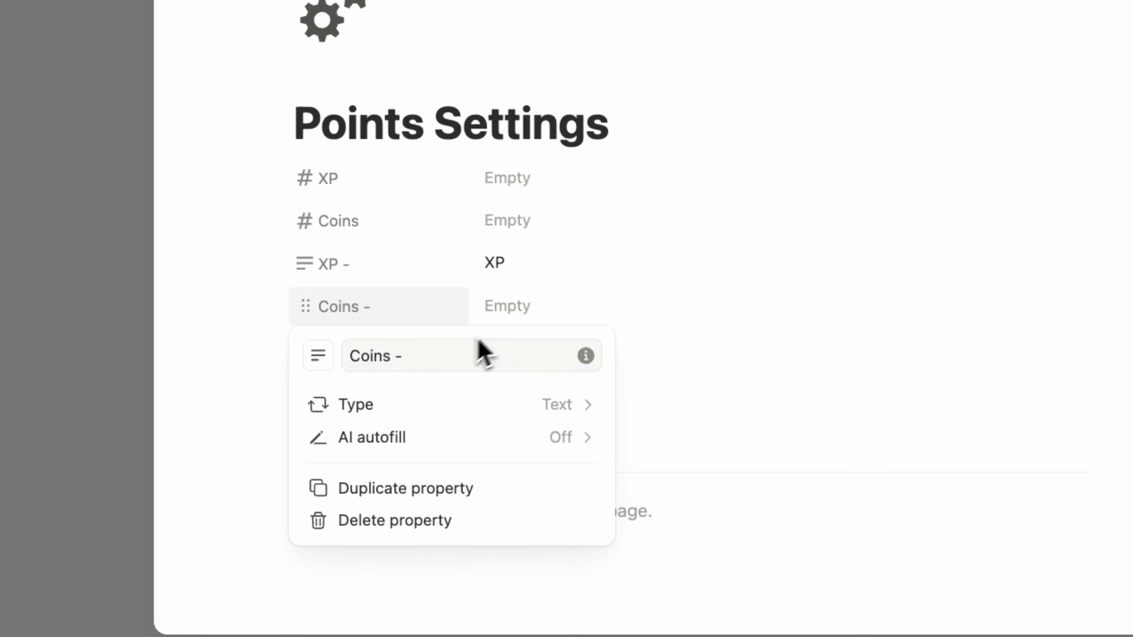
- Fill the "Coins -" property with the value "Coins"
left_click(524, 308)
type("Coins")
key("Return")
- Add a two-way relation property linking the points settings template to the Gamified Tasks database
left_click(422, 348)
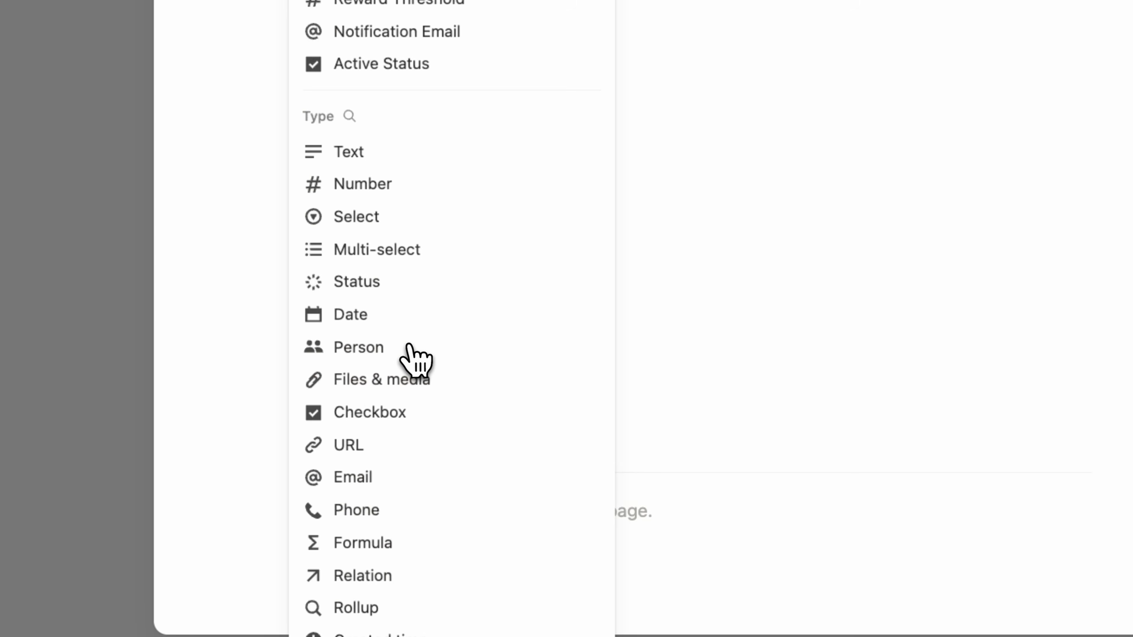
left_click(384, 575)
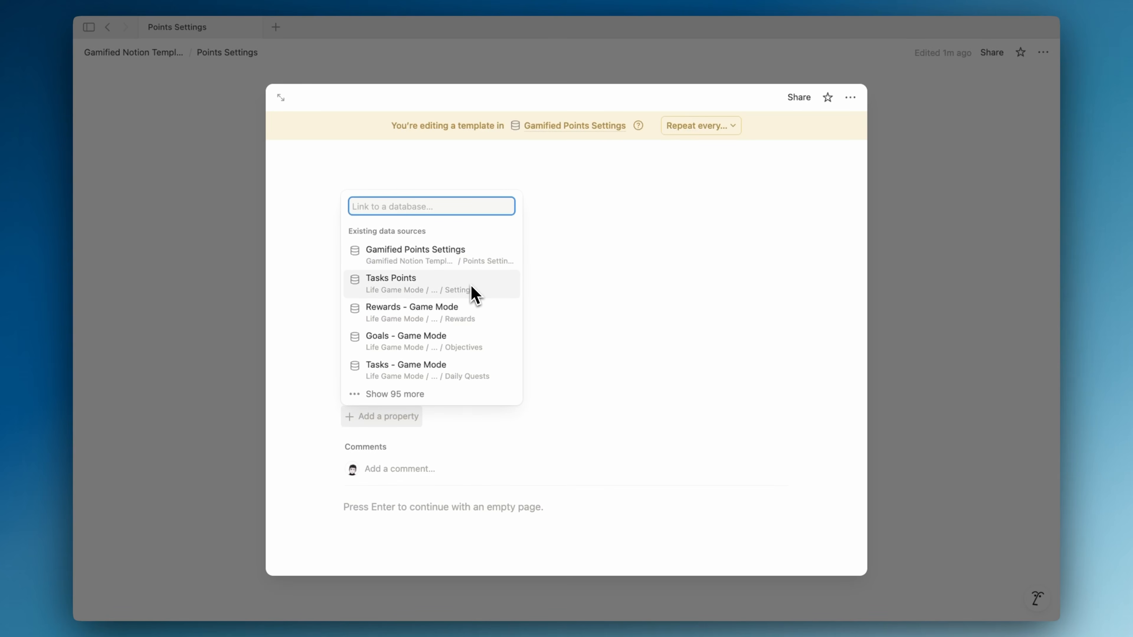
type("gamified tasks")
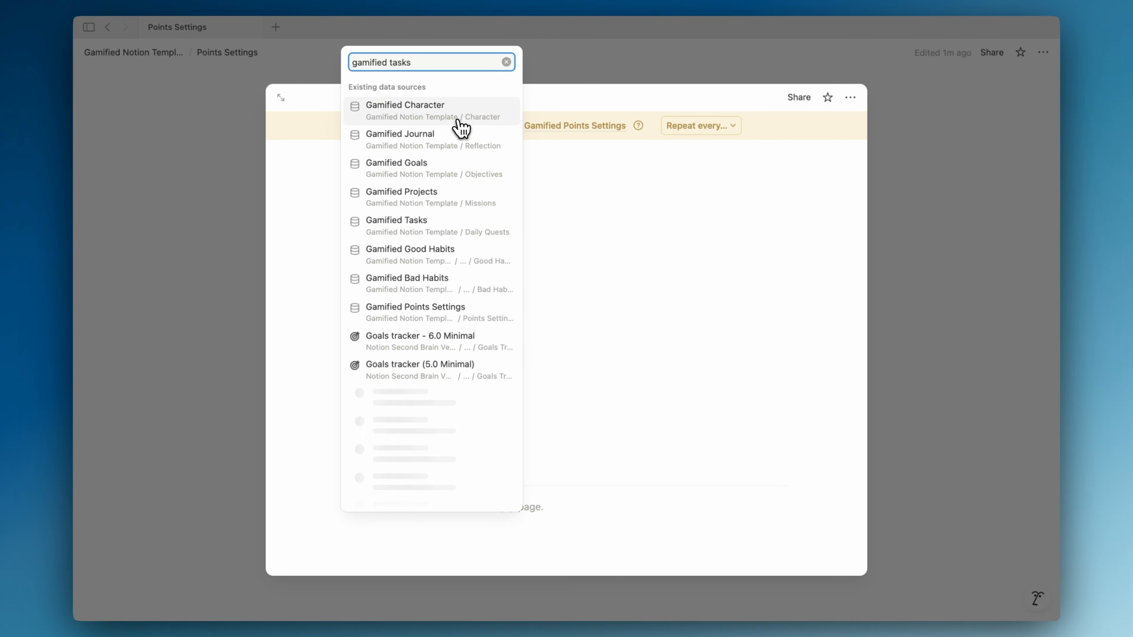
left_click(453, 117)
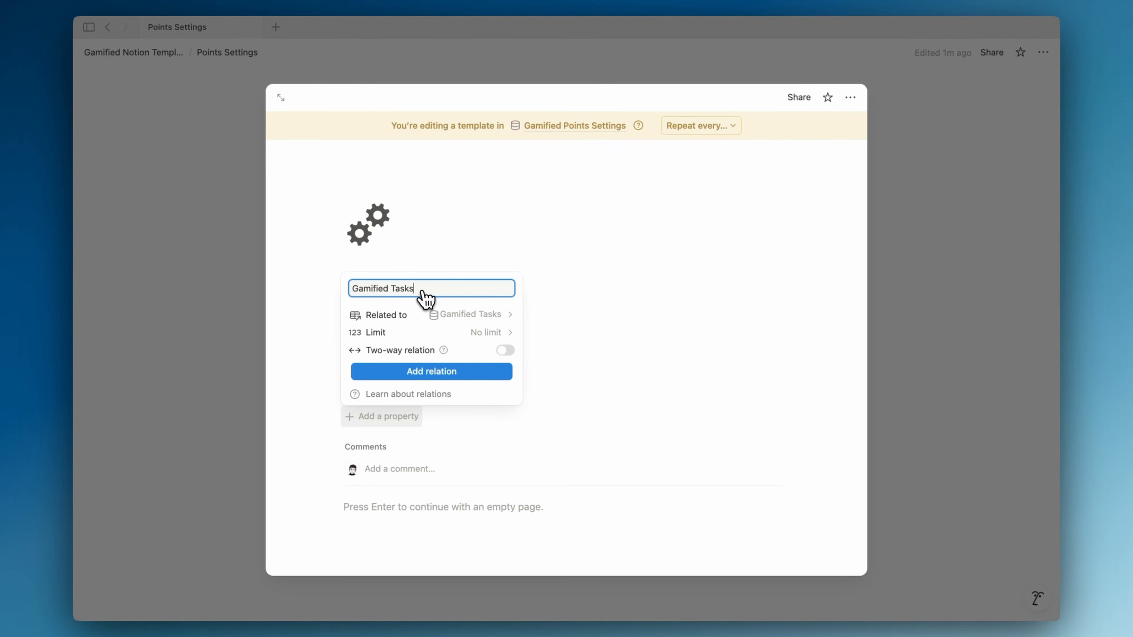
left_click(418, 354)
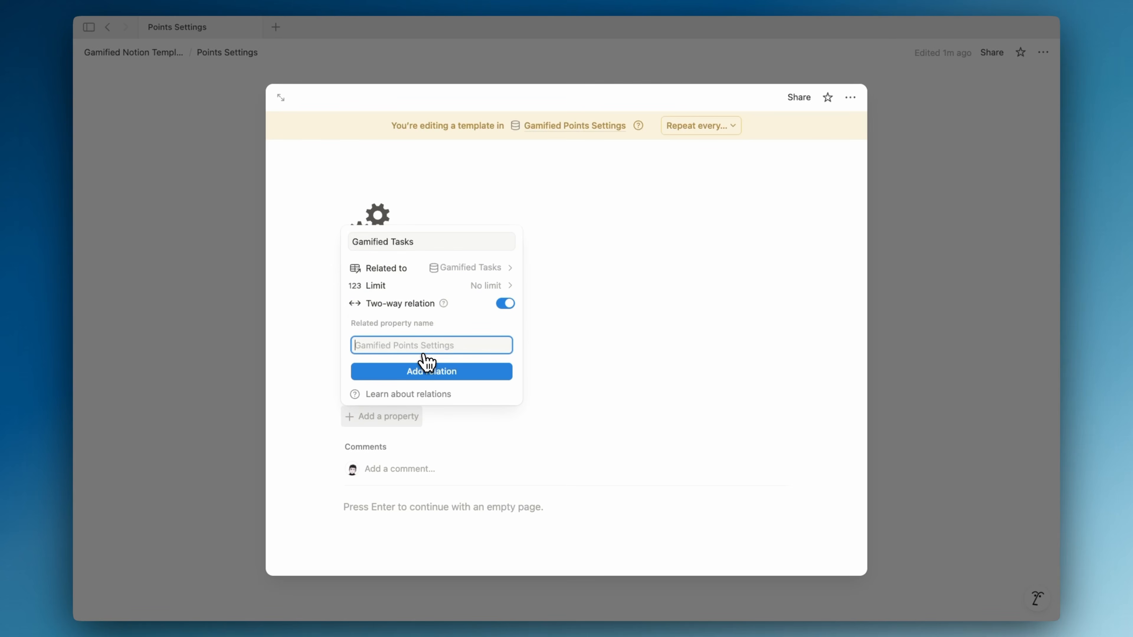
left_click(422, 378)
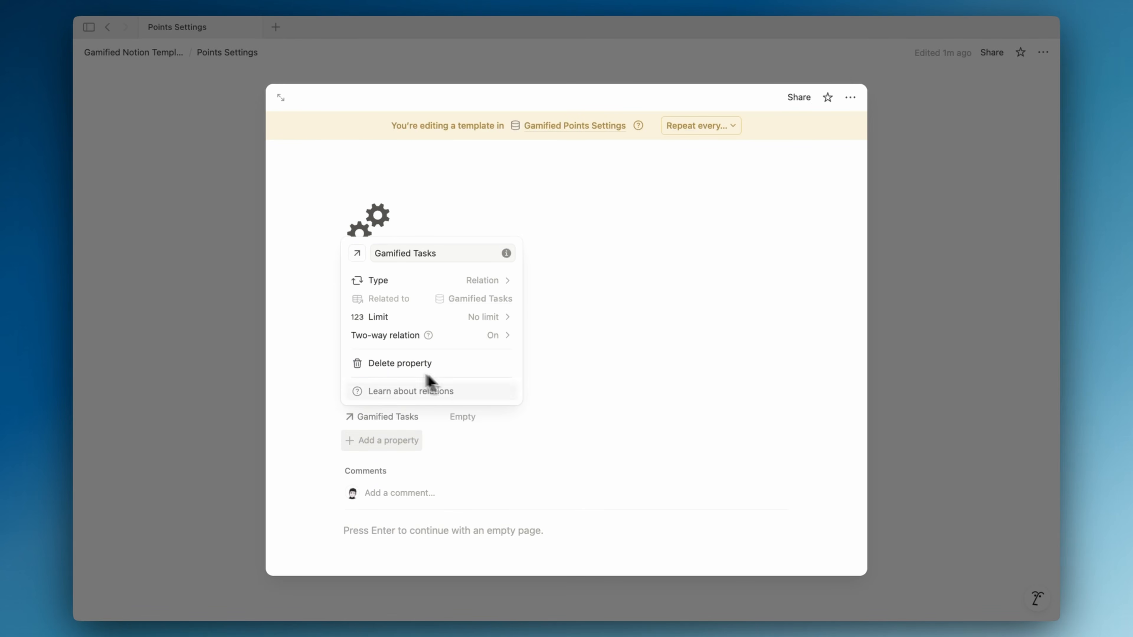
left_click(595, 407)
left_click(428, 422)
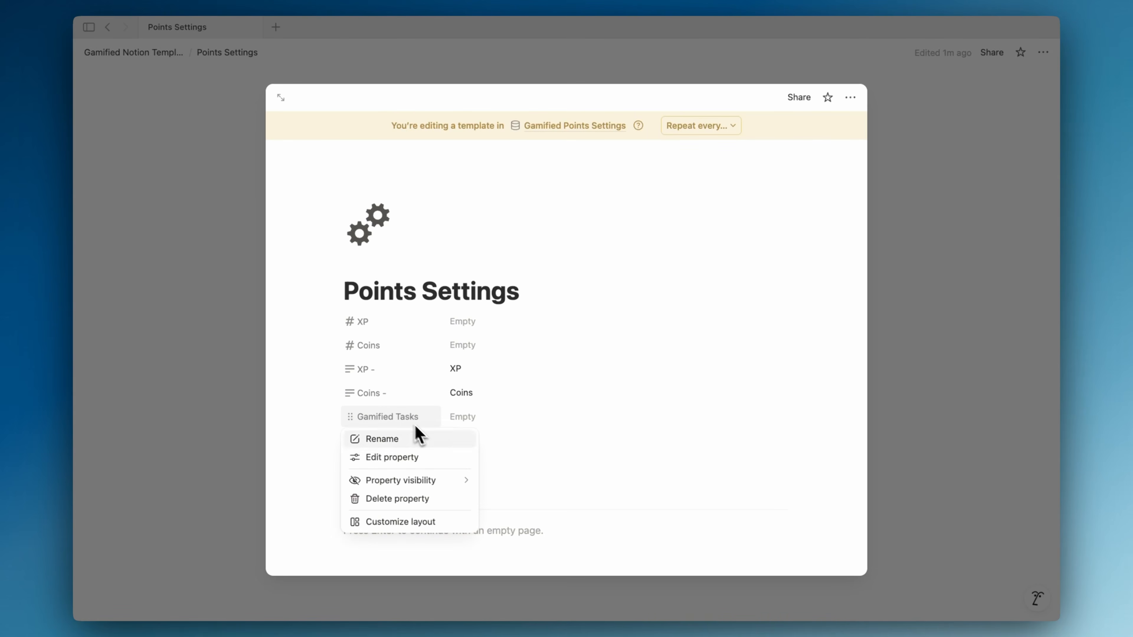
left_click(496, 426)
left_click(400, 422)
left_click(492, 421)
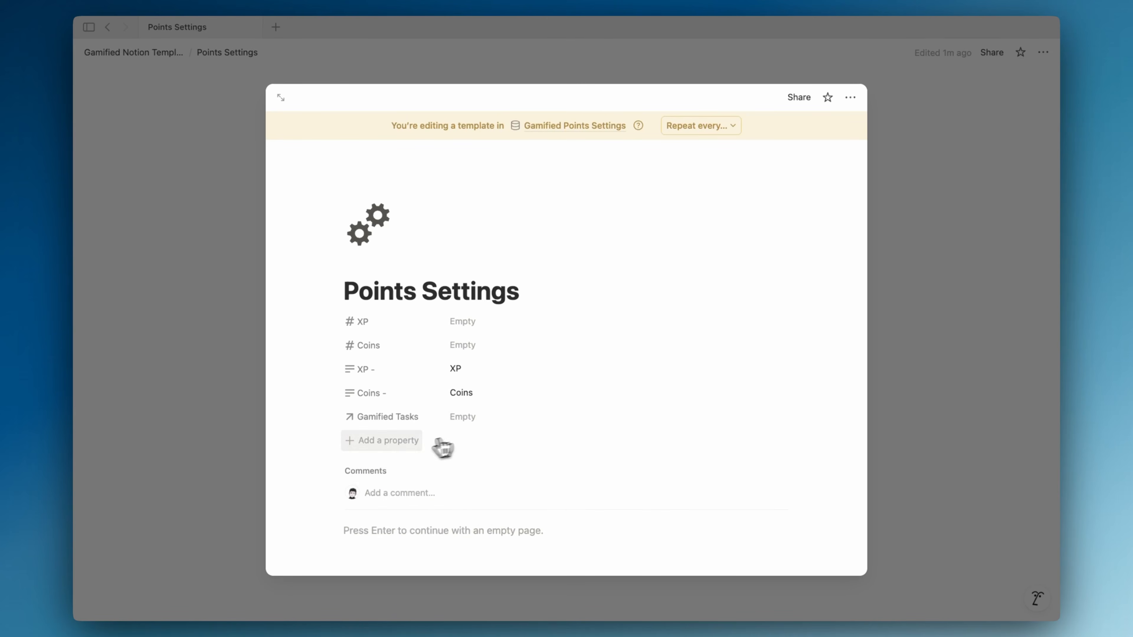
- Add a two-way relation property linking to the Gamified Journal database
left_click(404, 442)
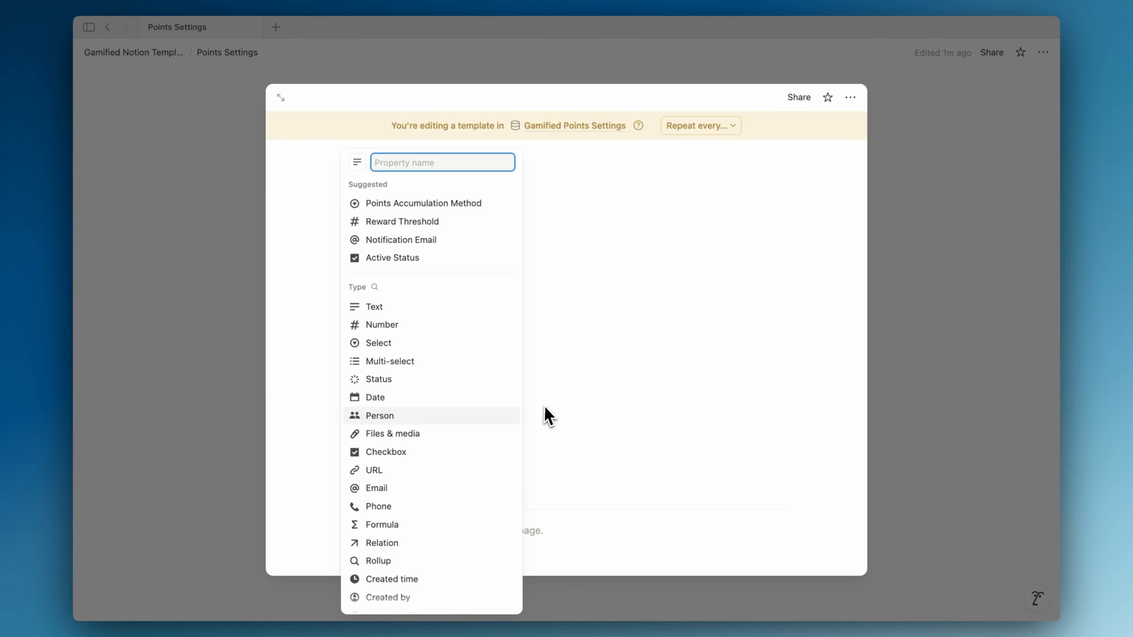
left_click(421, 545)
type("gamified journal")
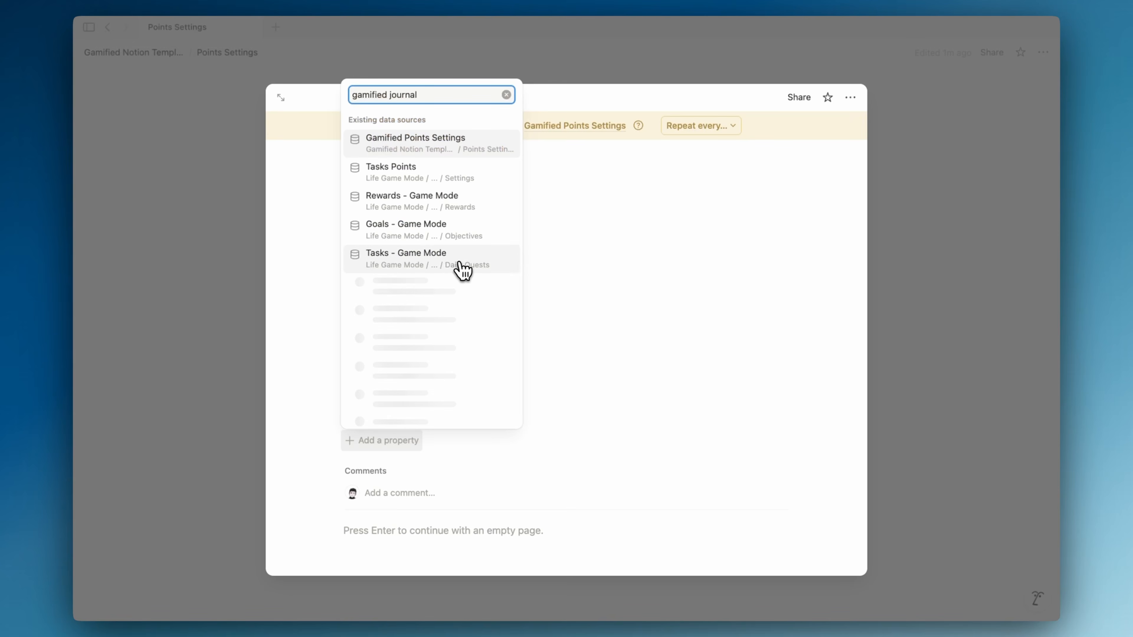
left_click(439, 114)
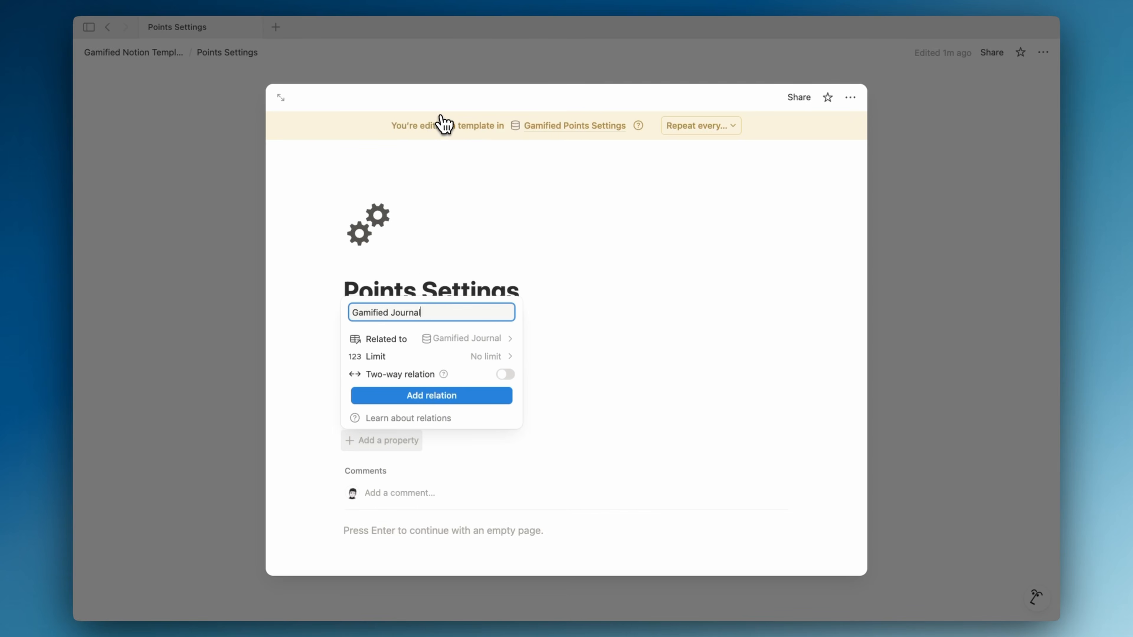
left_click(417, 375)
left_click(417, 388)
left_click(602, 463)
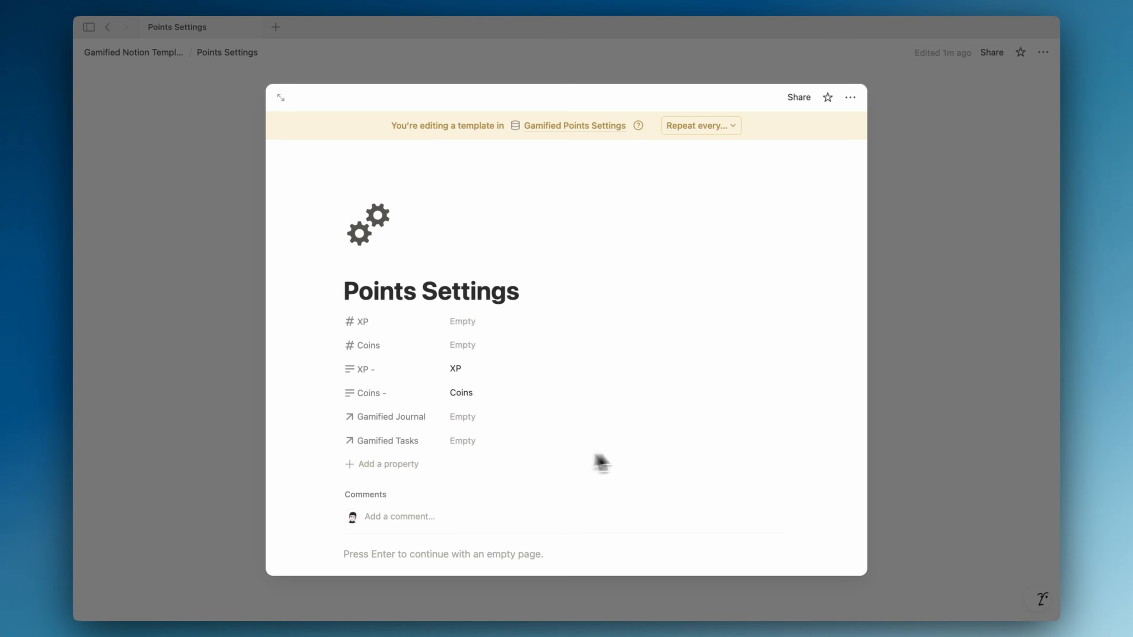
- Add a relation property linking the template to the Gamified Goals database
left_click(410, 463)
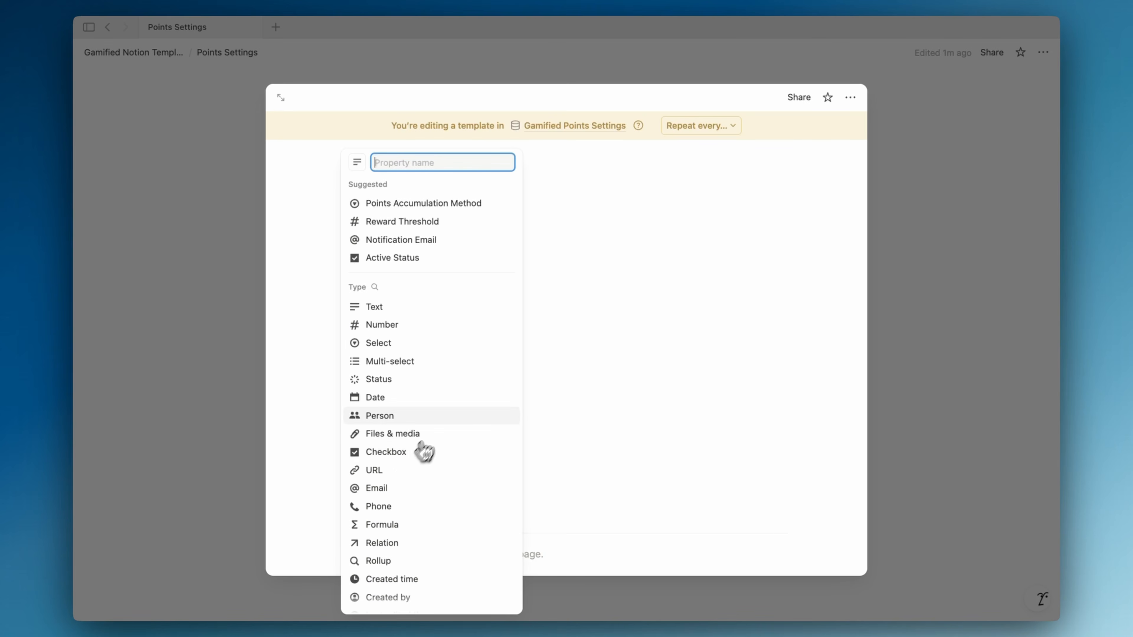
left_click(405, 542)
type("gamified o")
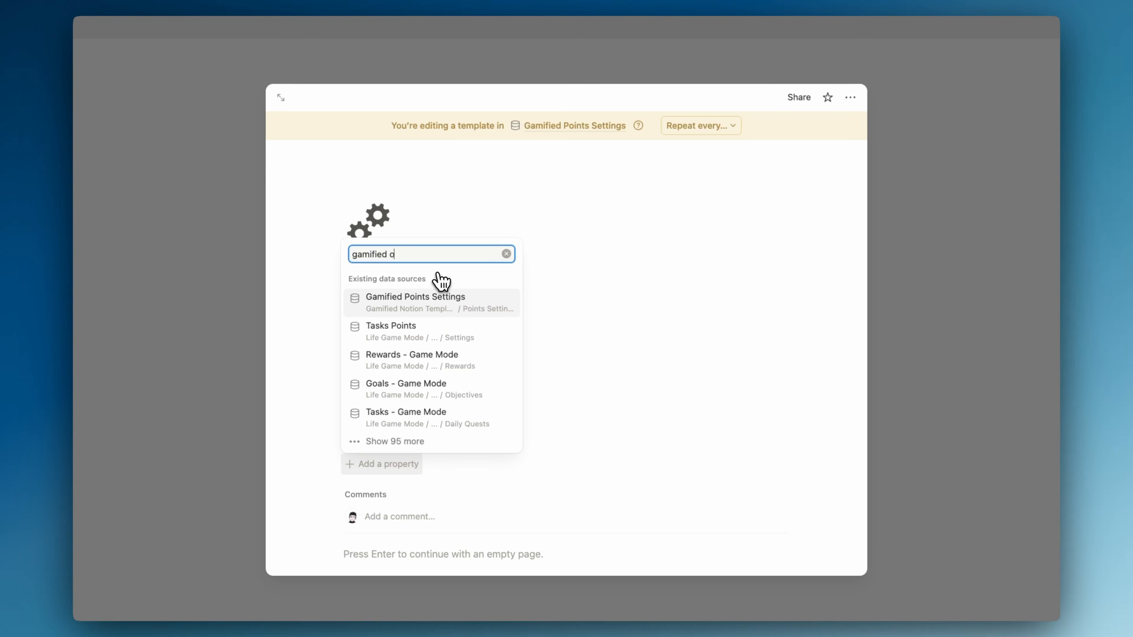
type("bject")
key("BackSpace")
key("BackSpace")
key("BackSpace")
key("BackSpace")
key("BackSpace")
key("BackSpace")
type("goal")
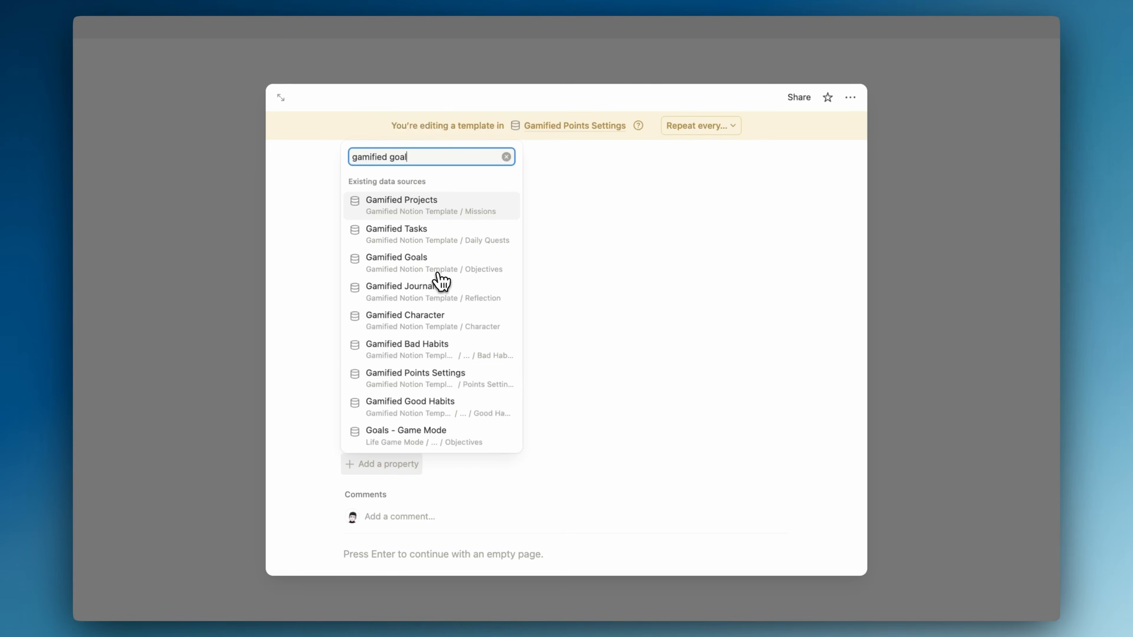
left_click(444, 113)
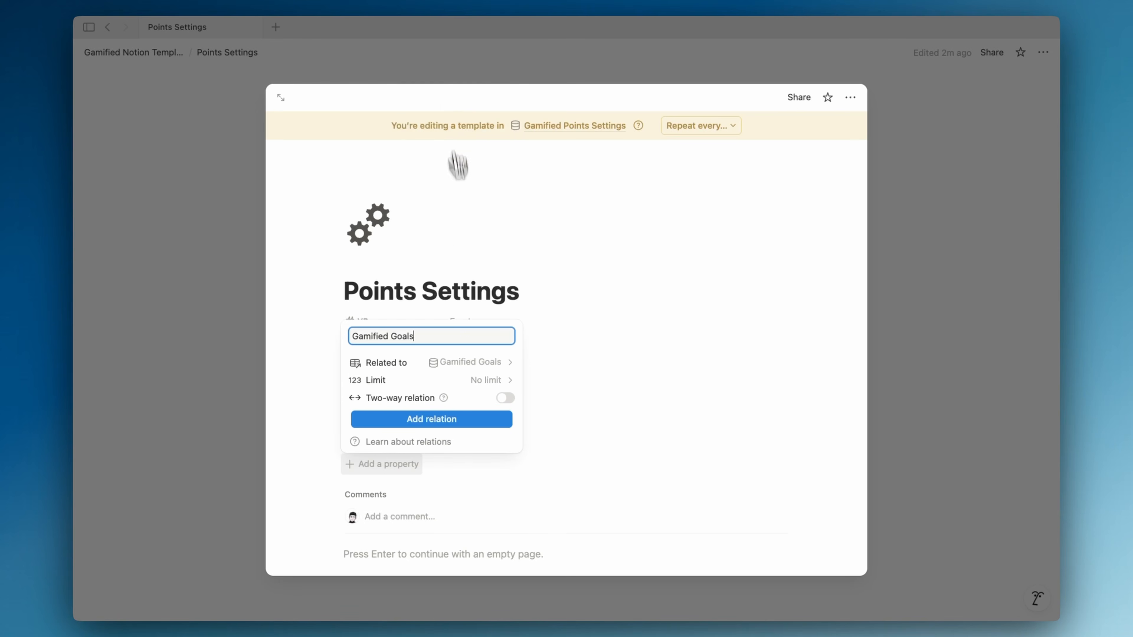
left_click(404, 413)
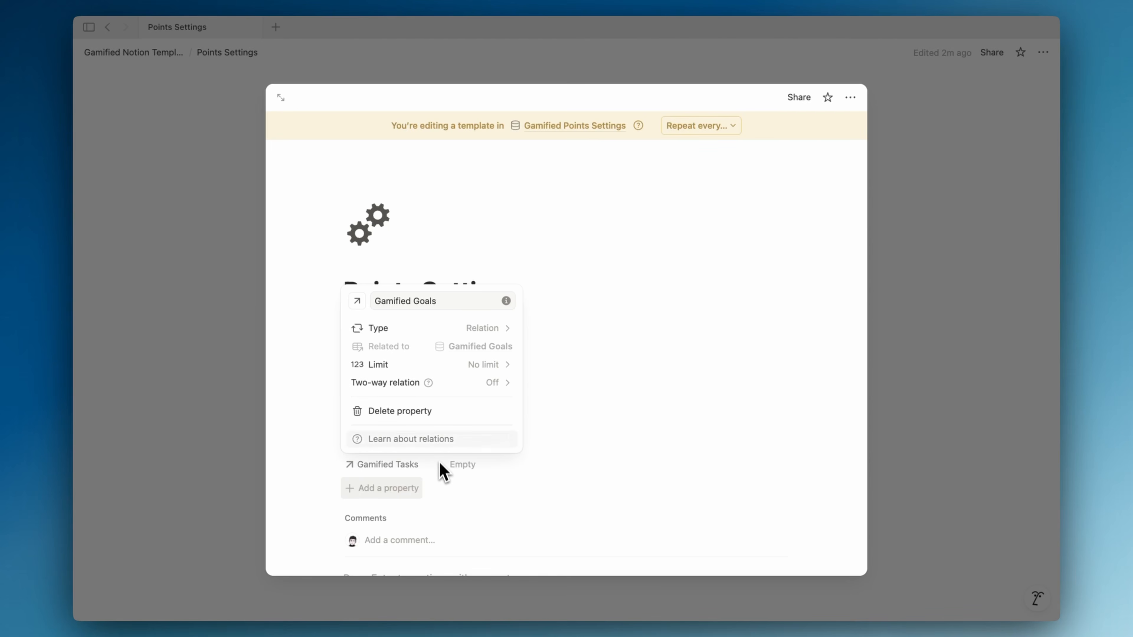
- Enable the two-way relation for the Gamified Goals property
left_click(463, 385)
left_click(465, 404)
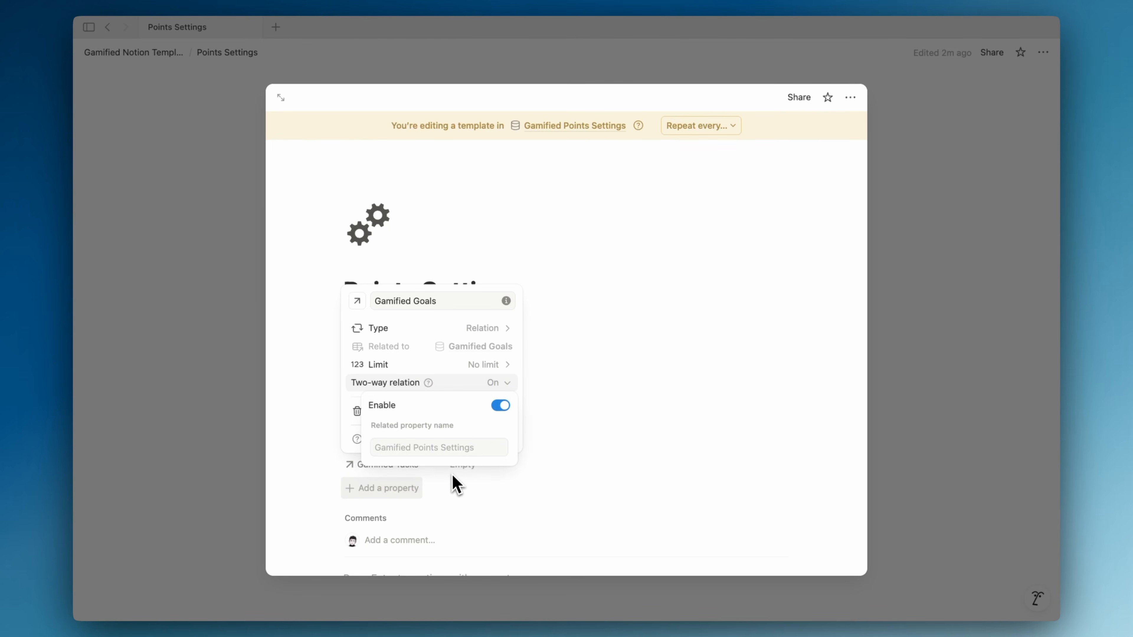
left_click(476, 382)
left_click(460, 452)
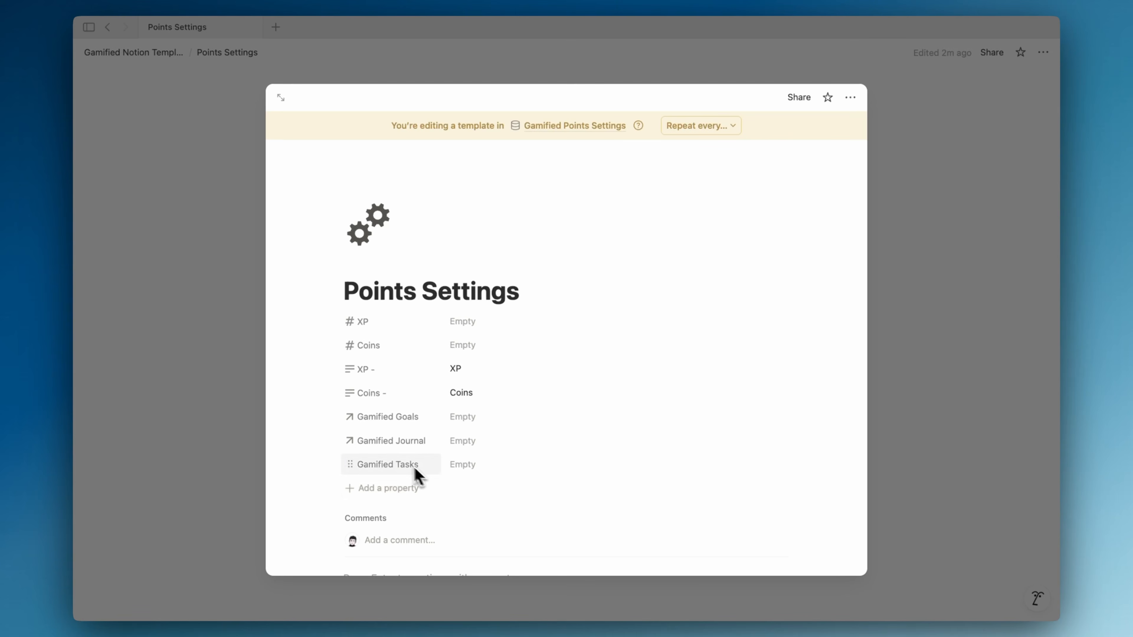
left_click(396, 441)
left_click(404, 481)
left_click(500, 469)
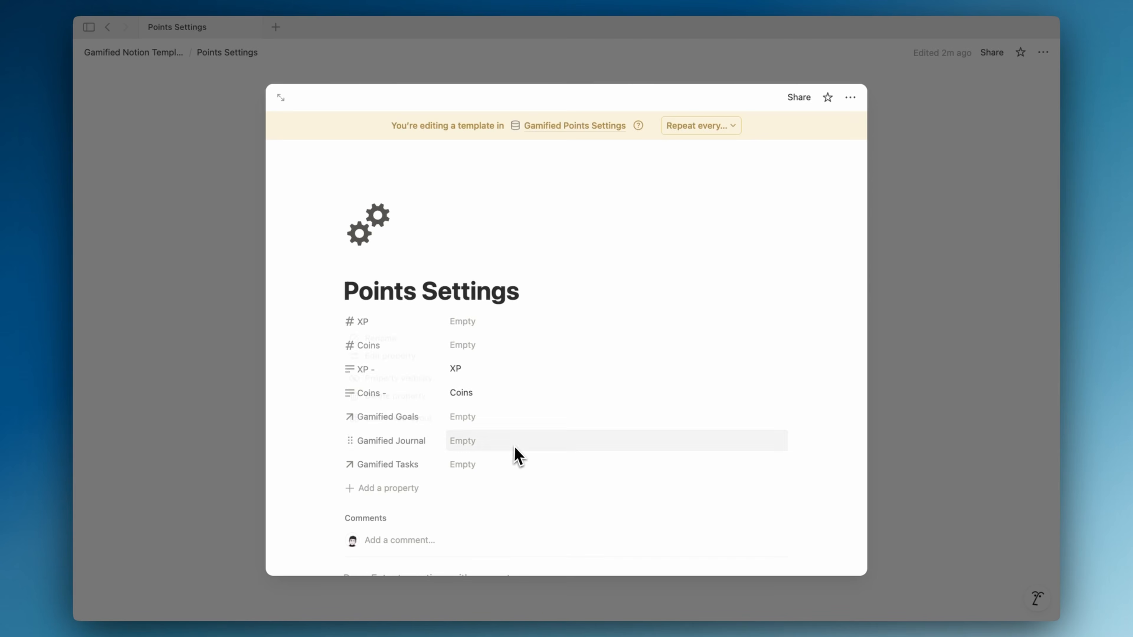
- Add a two-way relation property linking to the Gamified Projects database, and close the template
left_click(402, 482)
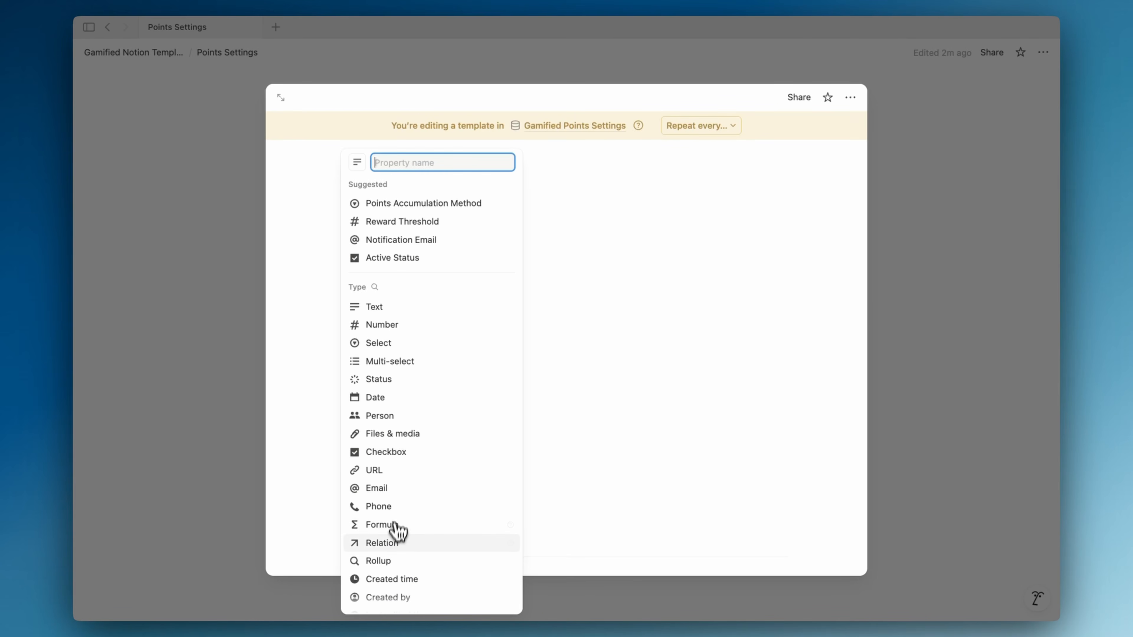
left_click(393, 543)
type("gamified ")
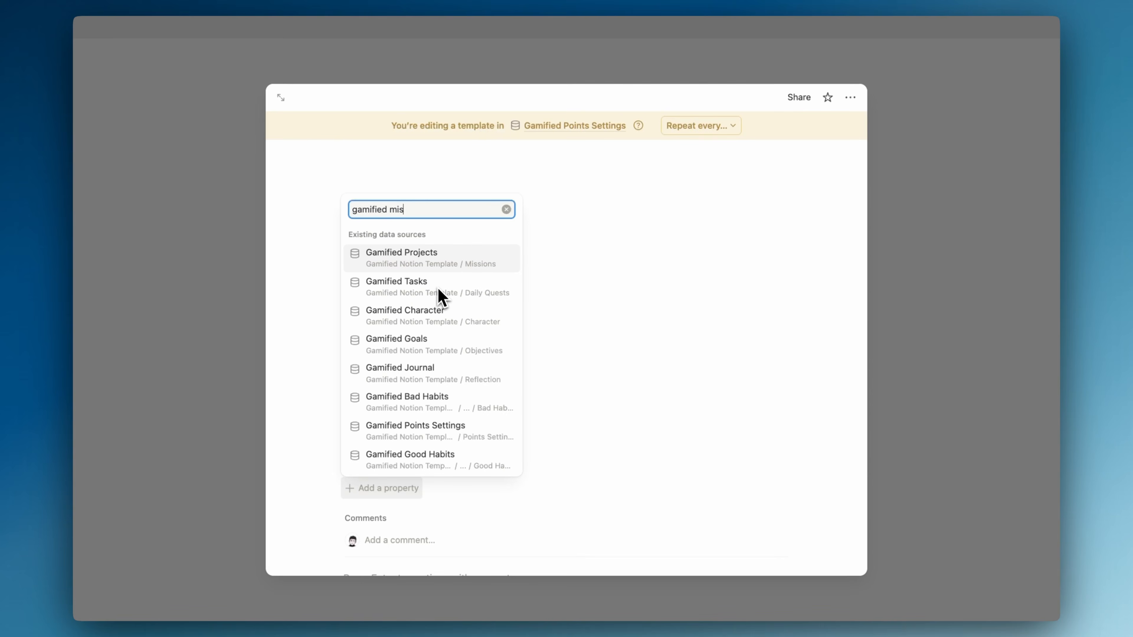
type("mis")
key("BackSpace")
key("BackSpace")
key("BackSpace")
key("BackSpace")
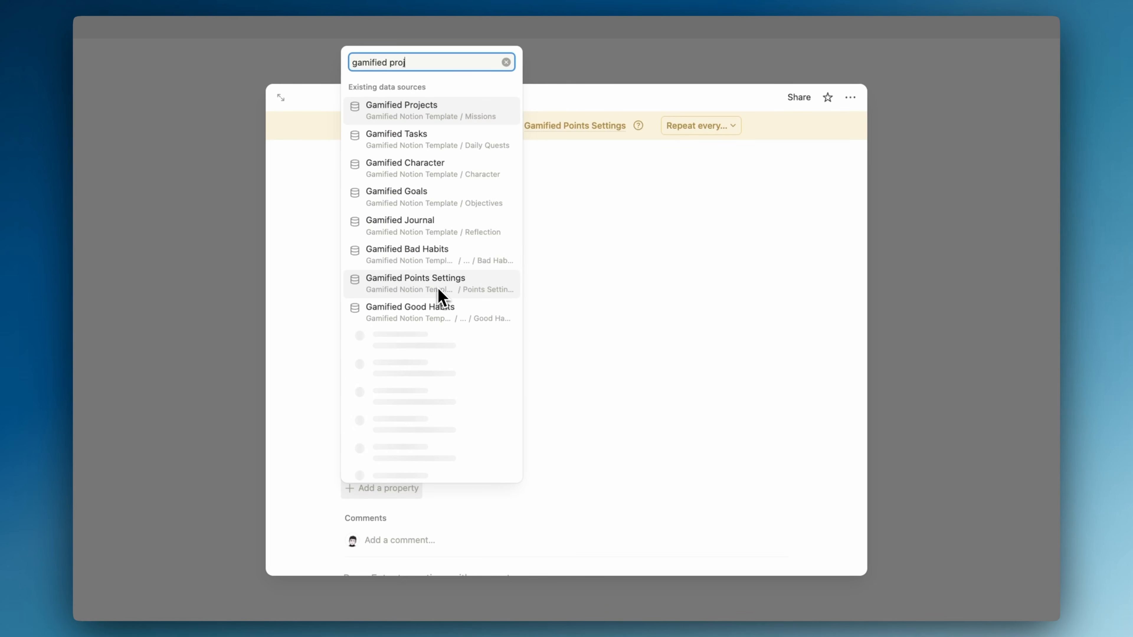
left_click(449, 134)
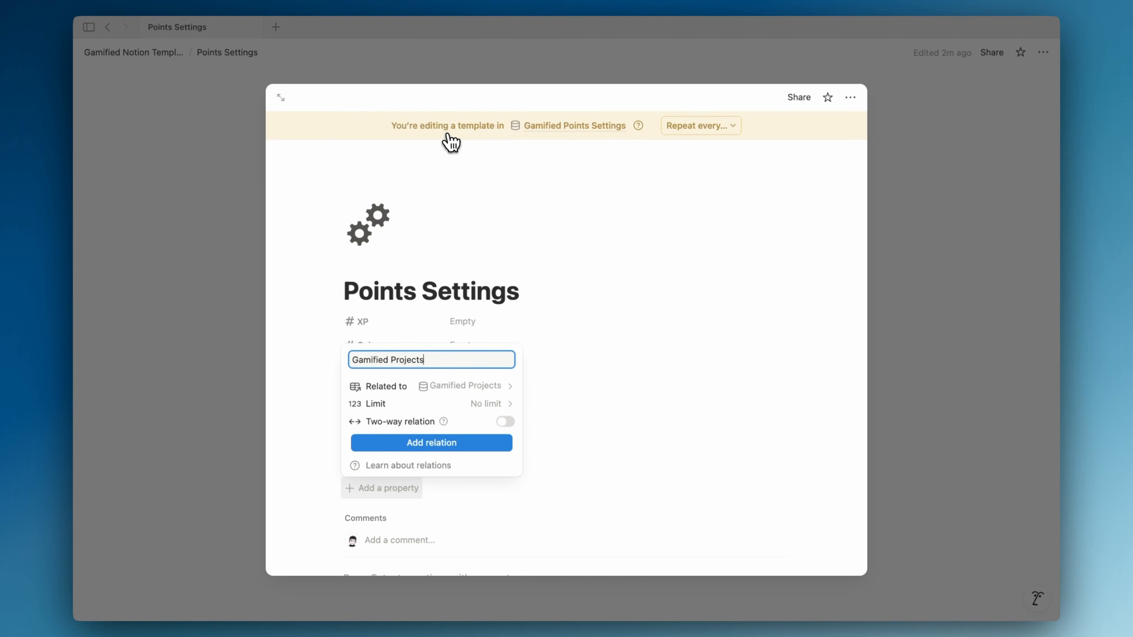
left_click(482, 420)
left_click(435, 444)
left_click(619, 455)
scroll(558, 468, "down", 2)
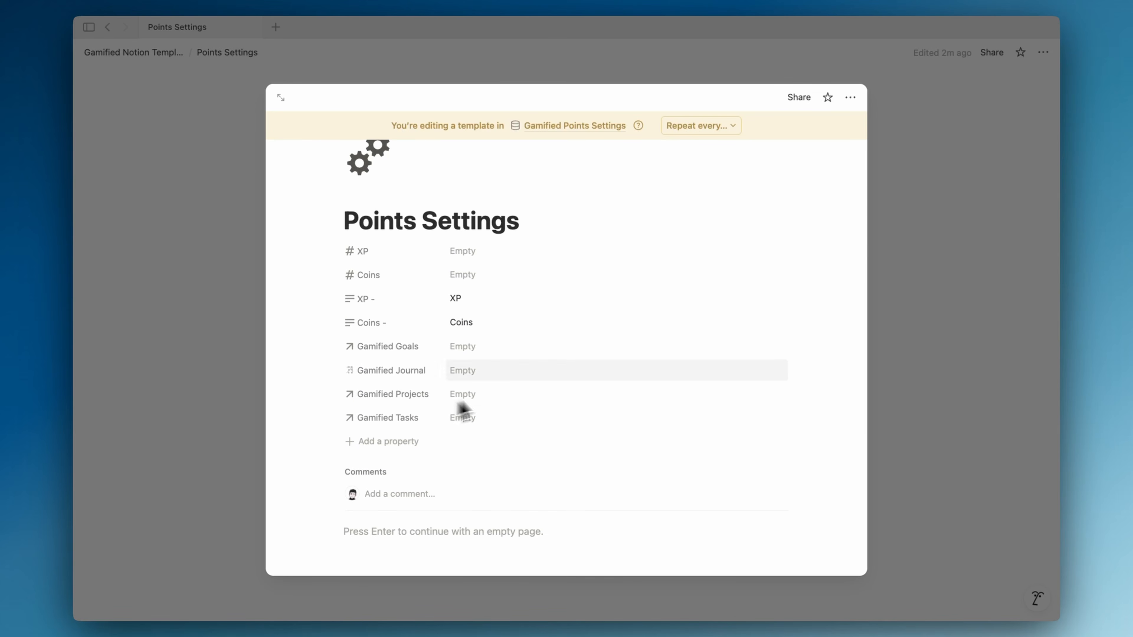
left_click(938, 296)
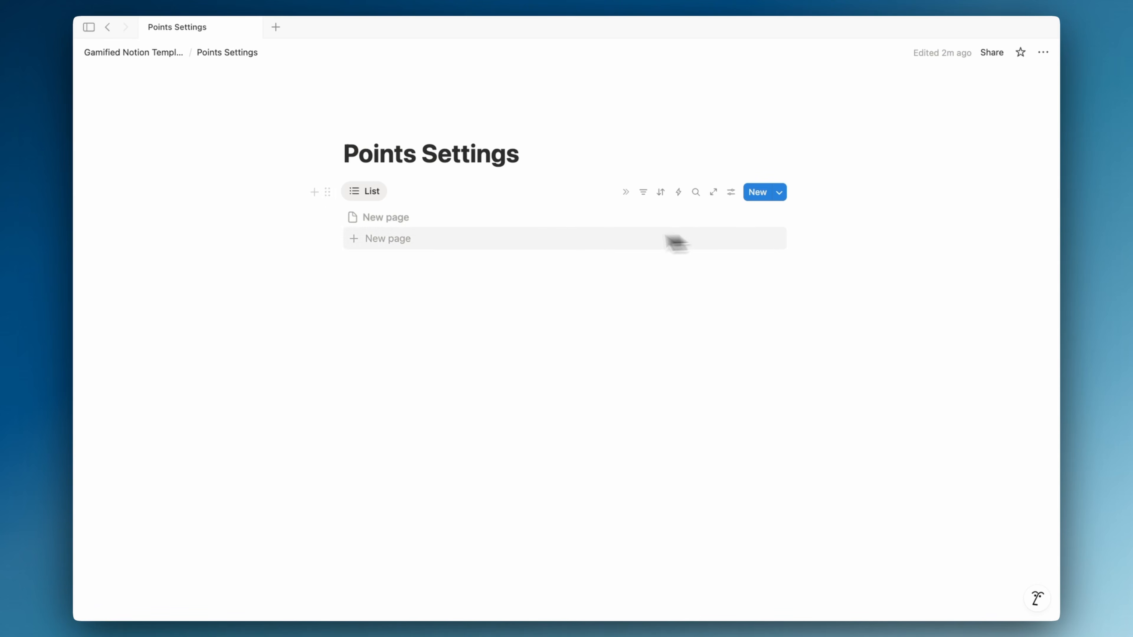
- Delete the blank untitled page from the Points Settings list
left_click(428, 218)
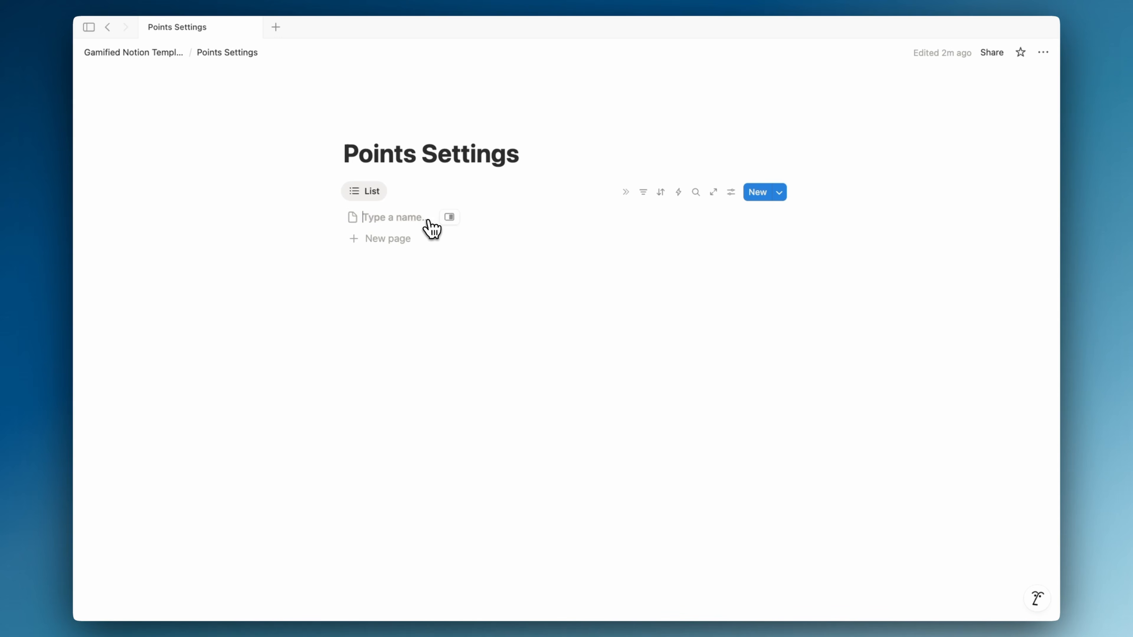
left_click_drag(807, 204, 737, 223)
key("BackSpace")
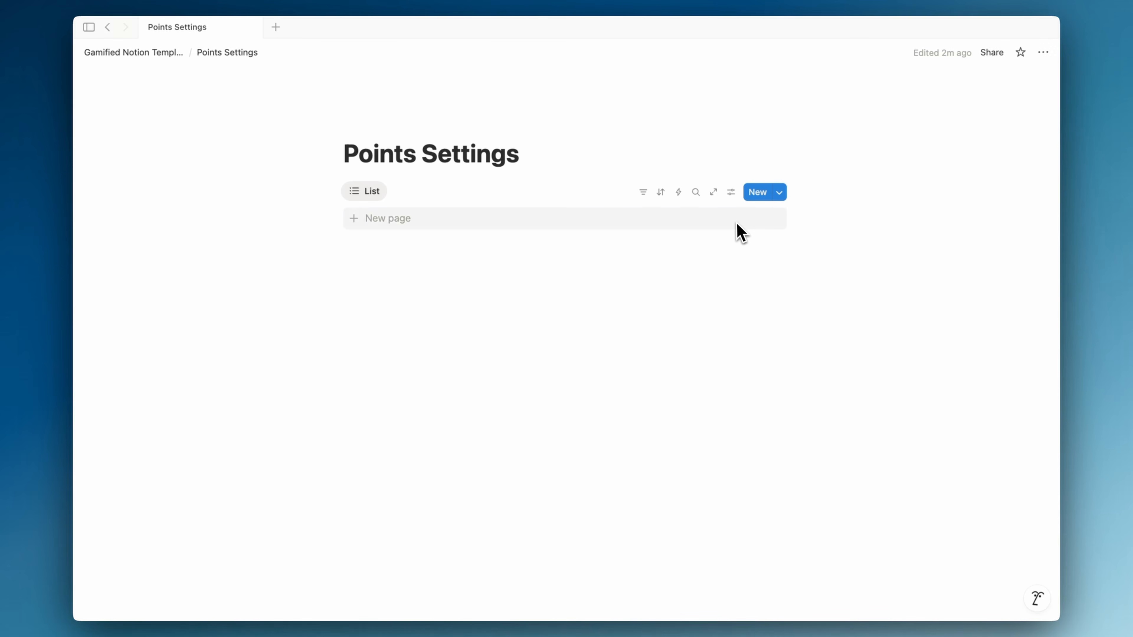
- Set the Points Settings template as the default for new pages in the database
left_click(780, 193)
left_click(955, 237)
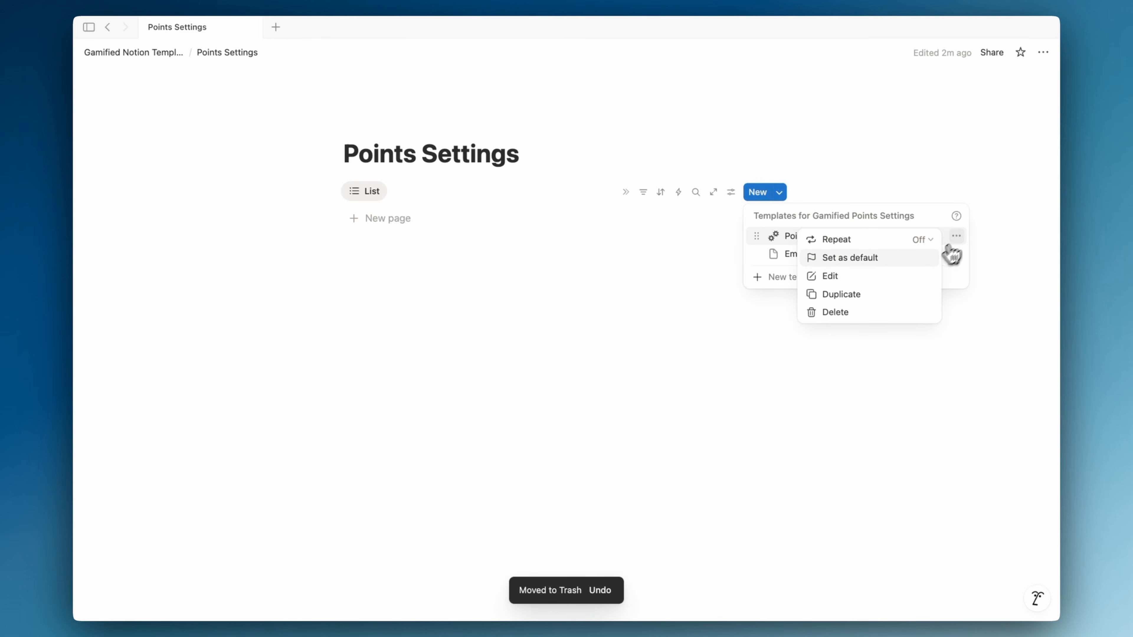
left_click(890, 259)
left_click(571, 322)
- Create a new page from the default template in the list and name it "Tasks"
left_click(400, 219)
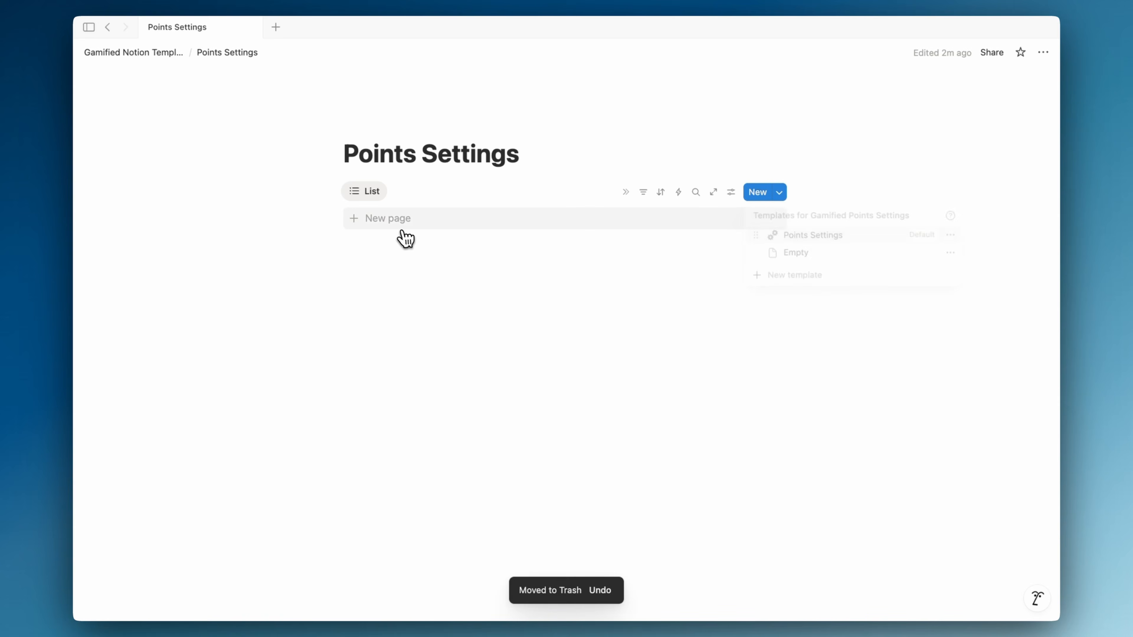
key("super+a")
key("BackSpace")
type("Ta")
- Show the XP -, XP, Coins - and Coins properties in the list view, in that order
left_click(731, 192)
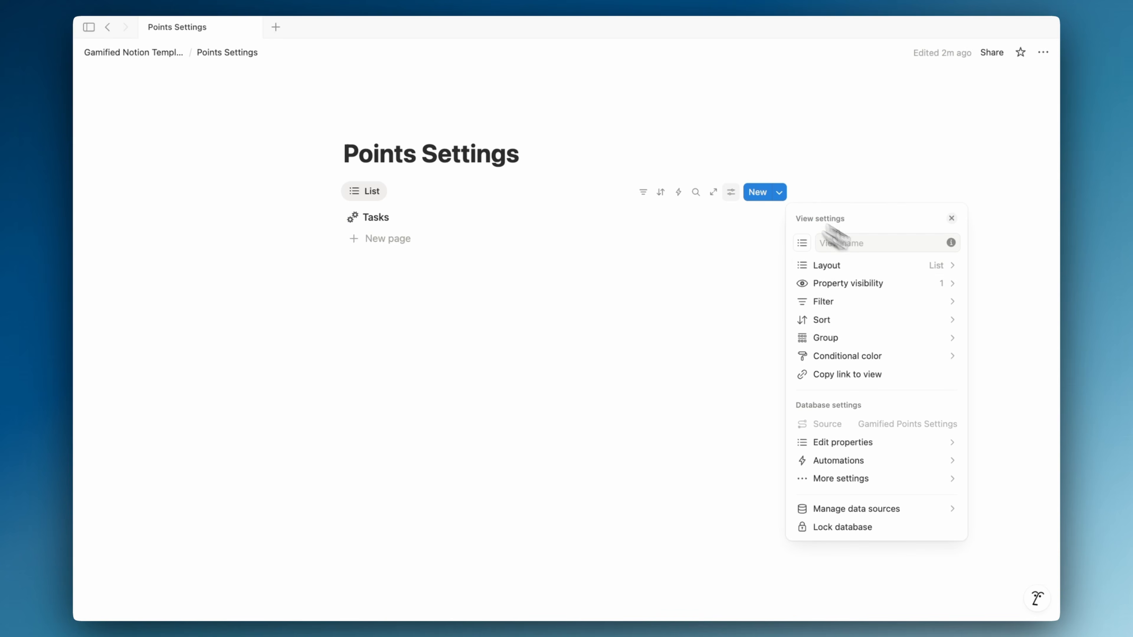
left_click(887, 284)
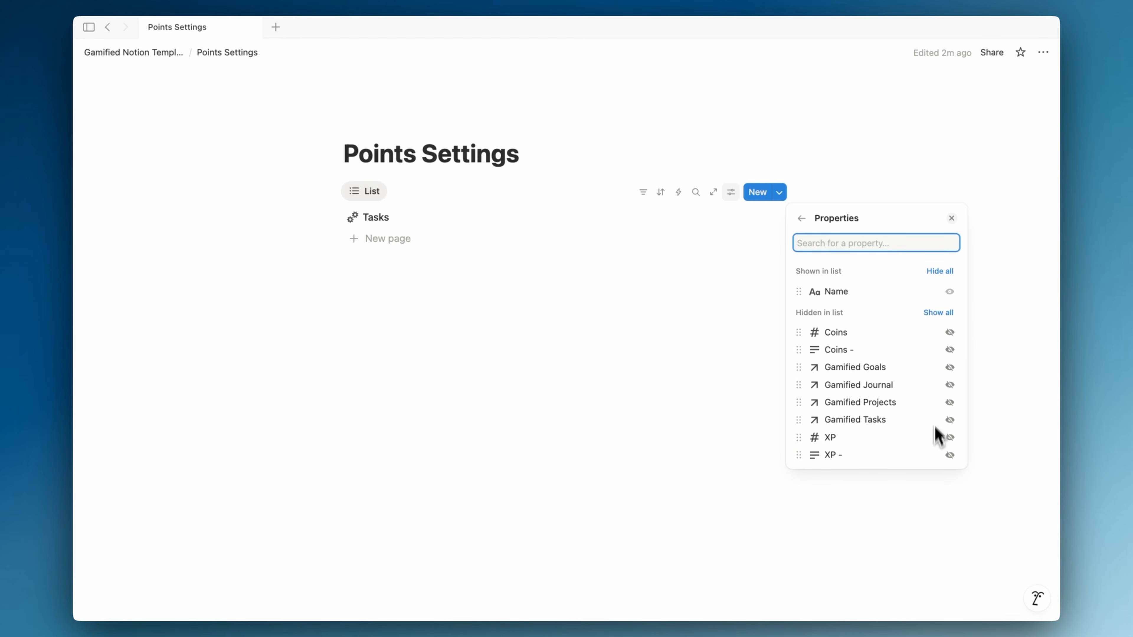
left_click(949, 455)
left_click(949, 455)
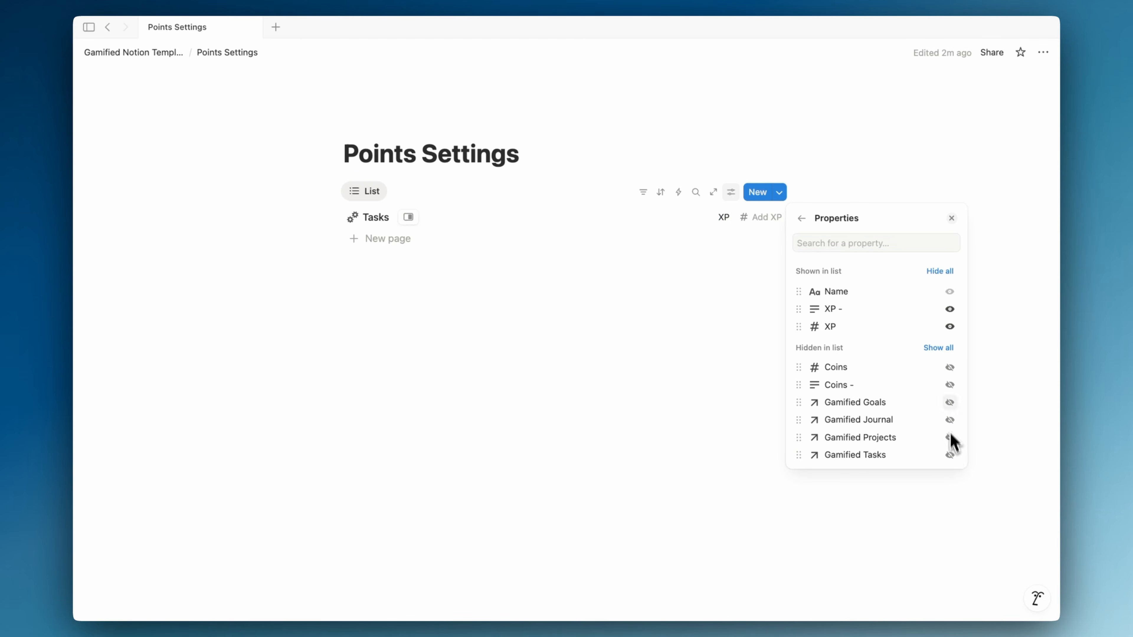
left_click(949, 384)
left_click(949, 385)
left_click(706, 329)
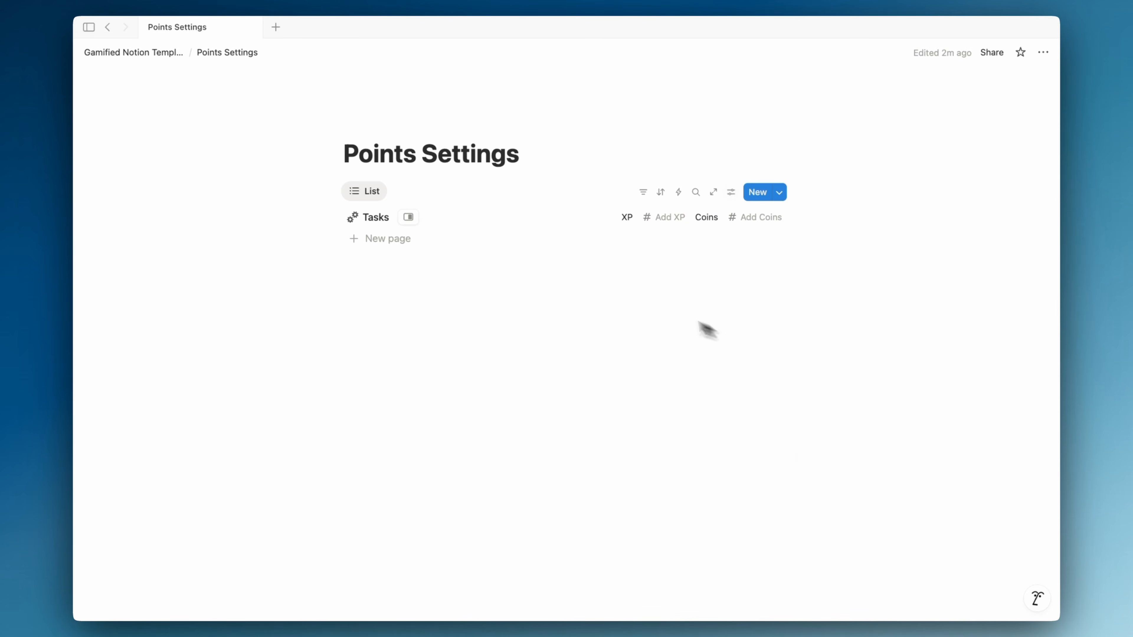
- Set the Tasks entry to 30 XP and 50 Coins
left_click(669, 229)
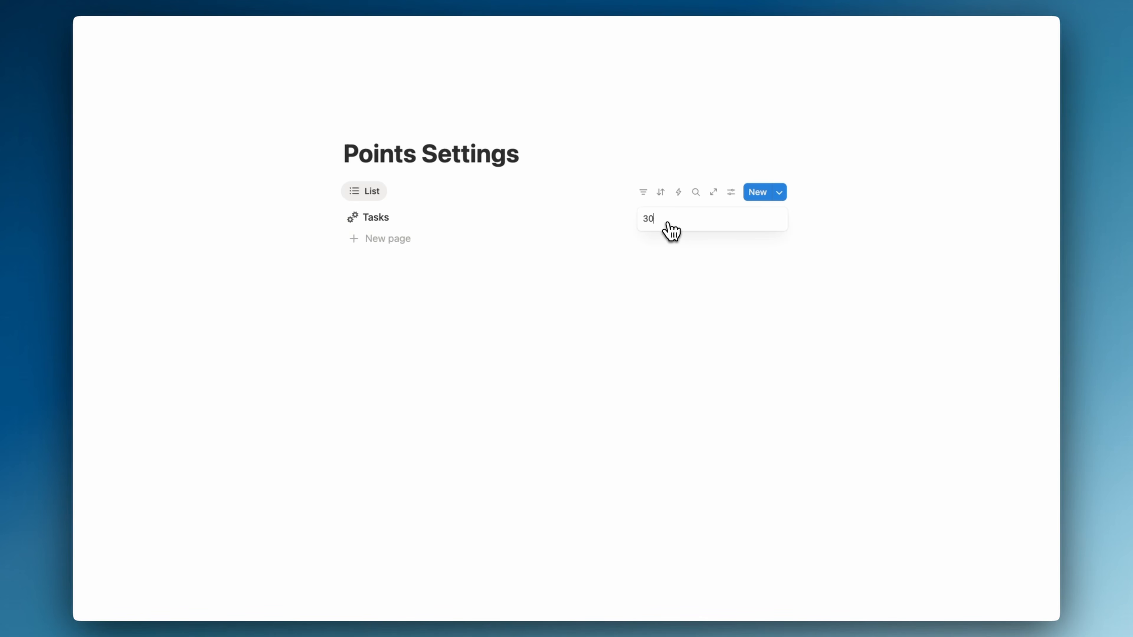
left_click(725, 284)
left_click(752, 230)
type("50")
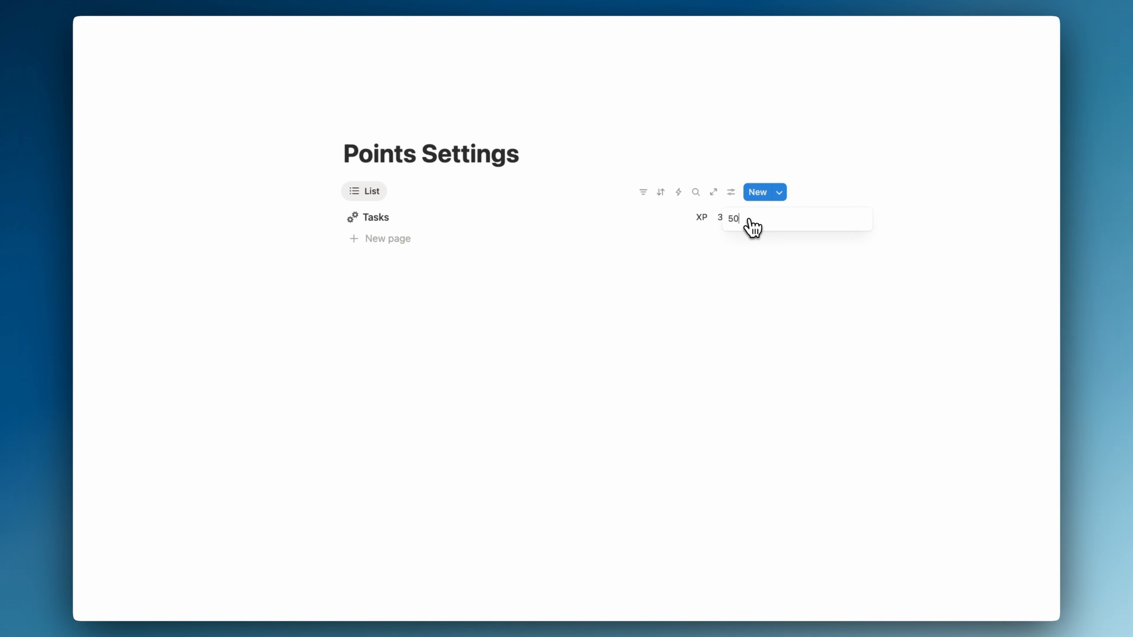
left_click(758, 291)
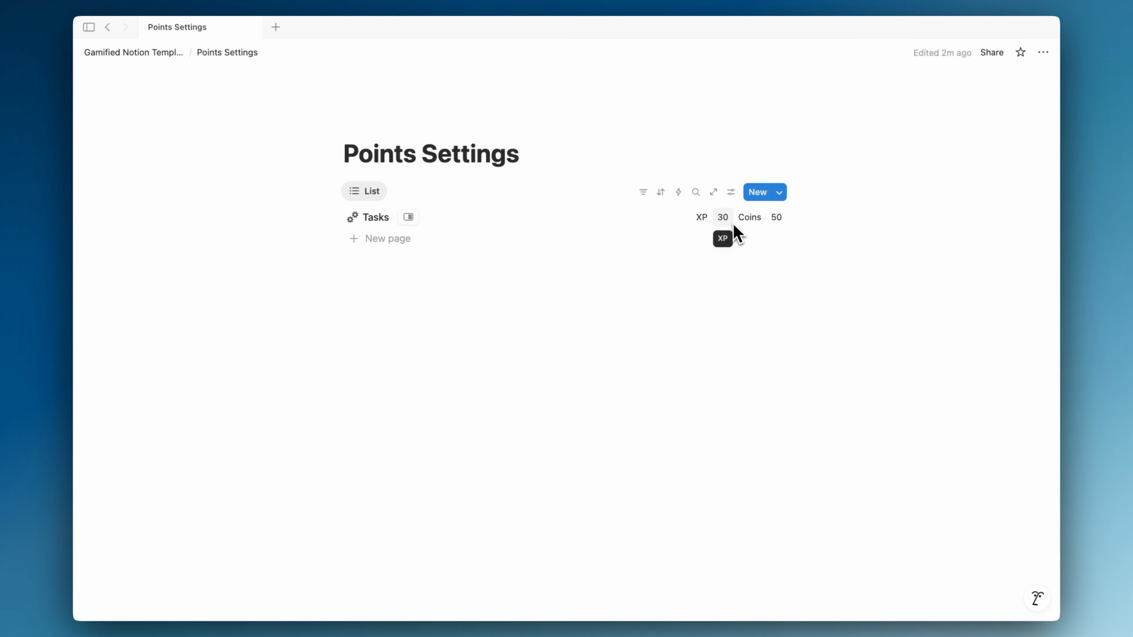
- Add a new page named "Journal" to the Points Settings list
left_click(395, 240)
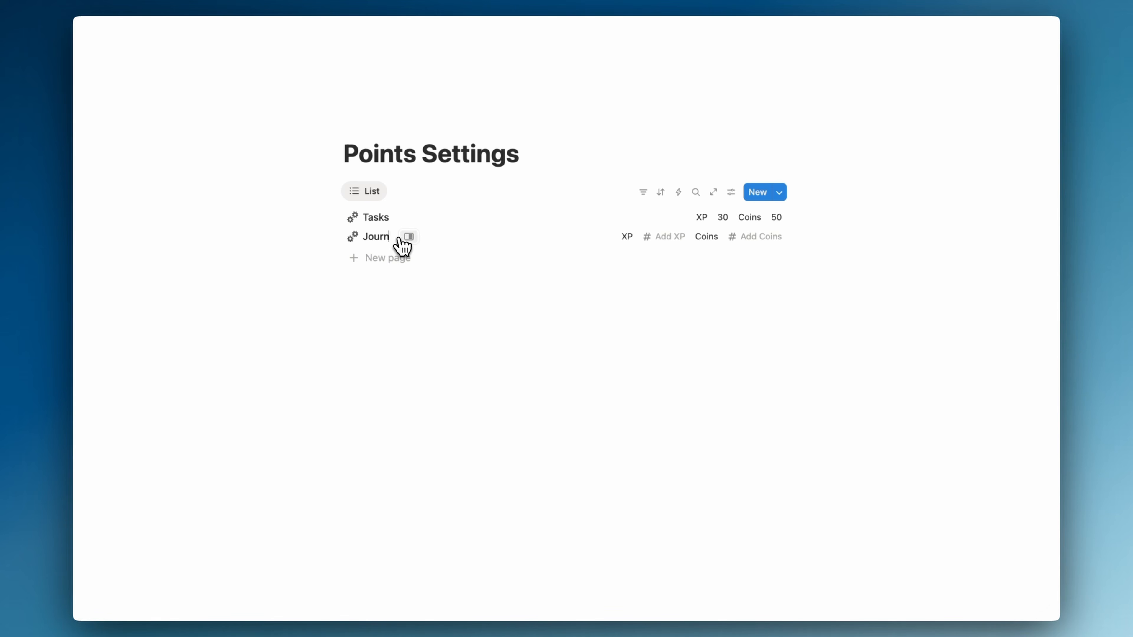
left_click(657, 226)
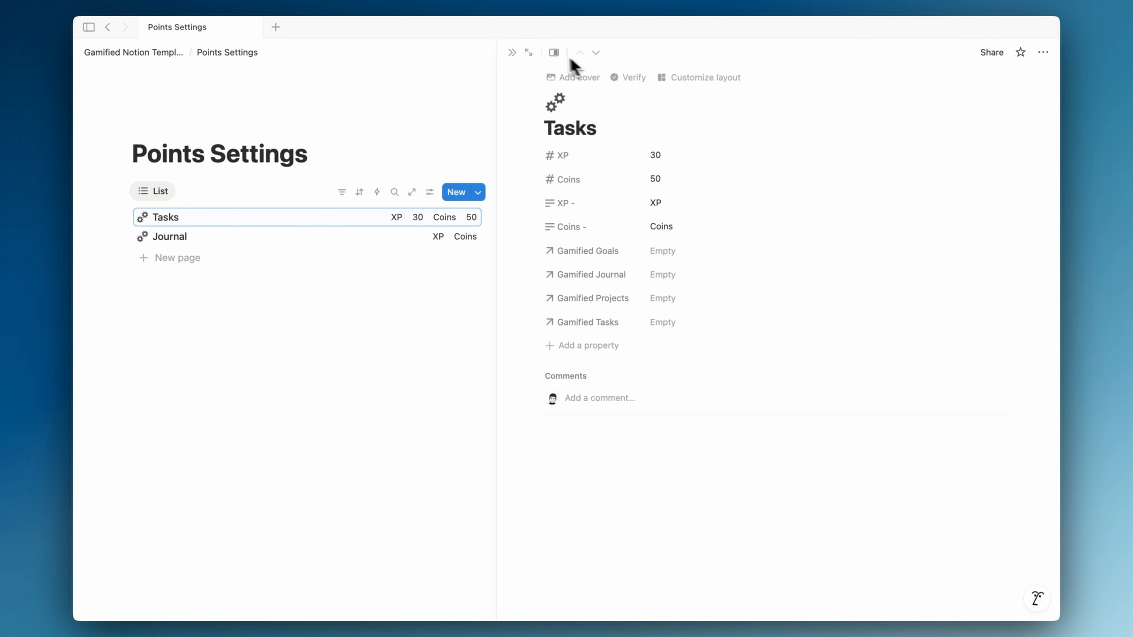
left_click(513, 58)
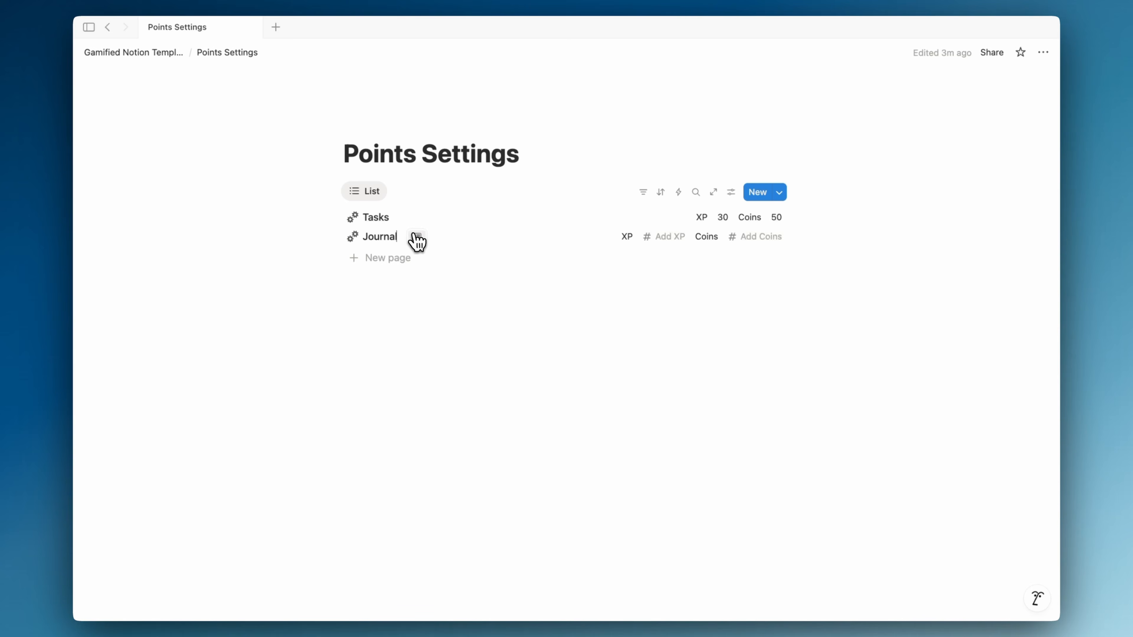
- Set the Journal entry to 15 XP and 30 Coins
left_click(661, 243)
type("15")
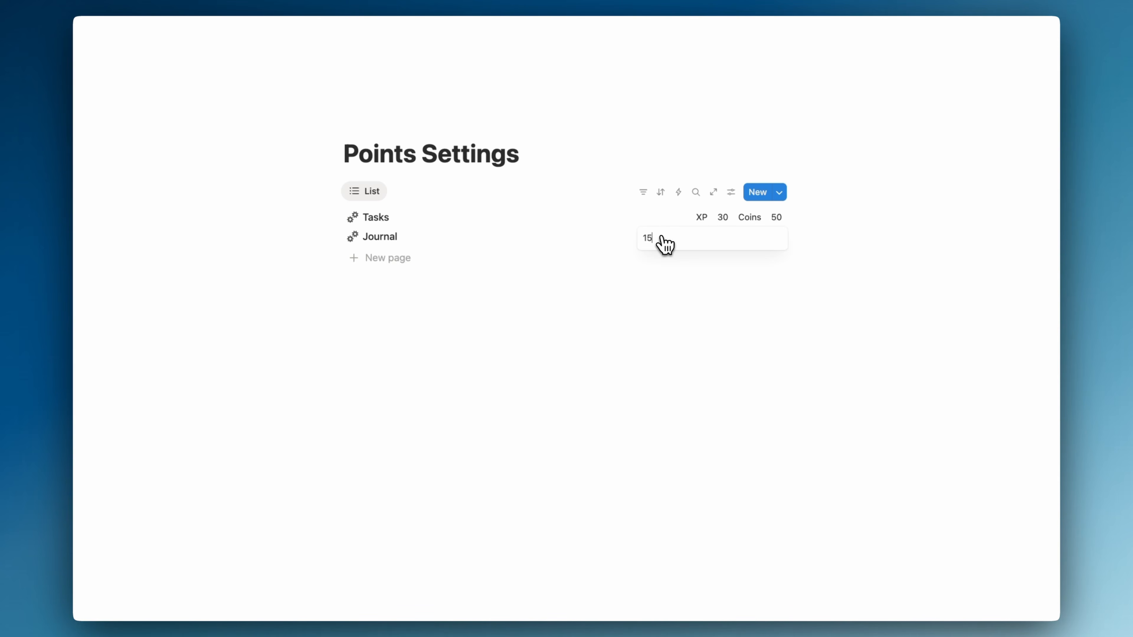
key("Return")
left_click(776, 245)
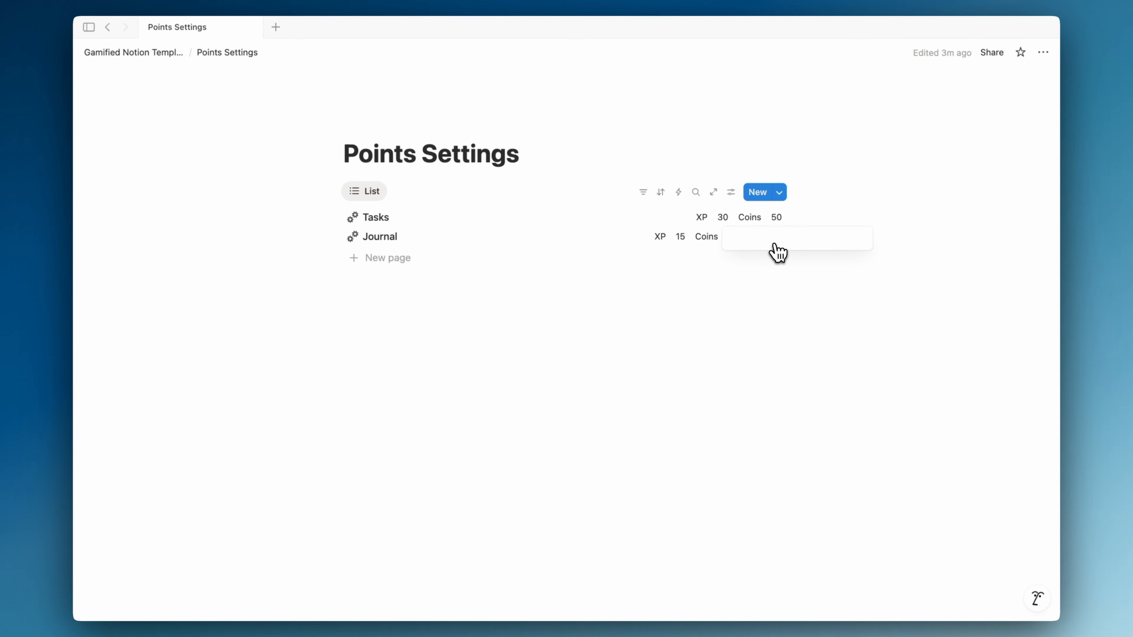
type("30")
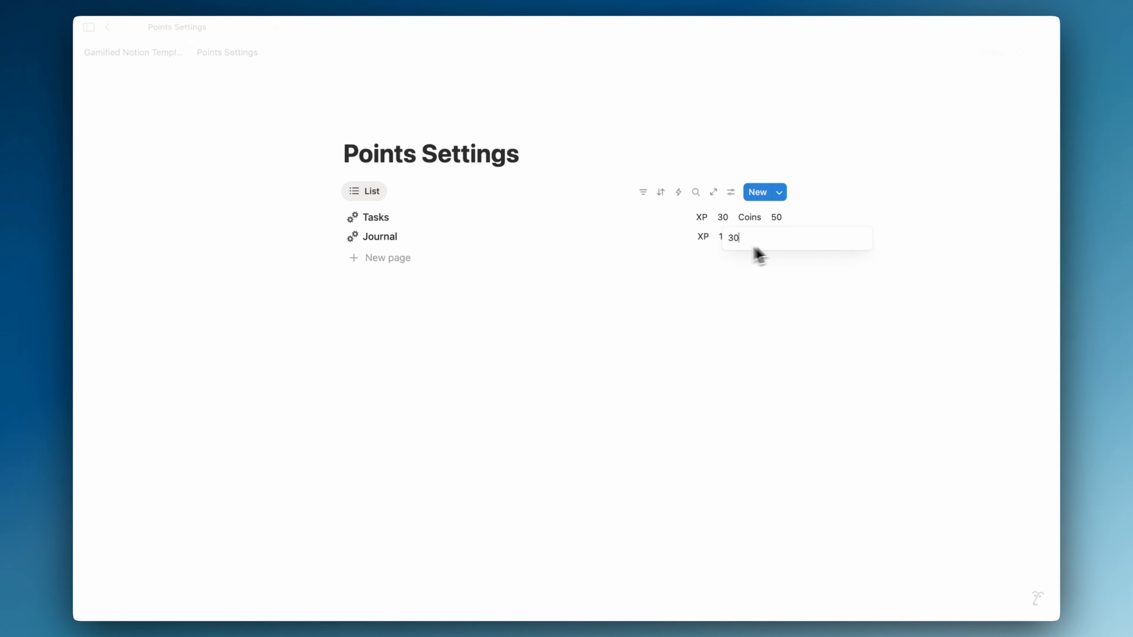
key("Return")
- Add a "Missions" page to the Points Settings list with 20000 XP and 40000 Coins
left_click(423, 256)
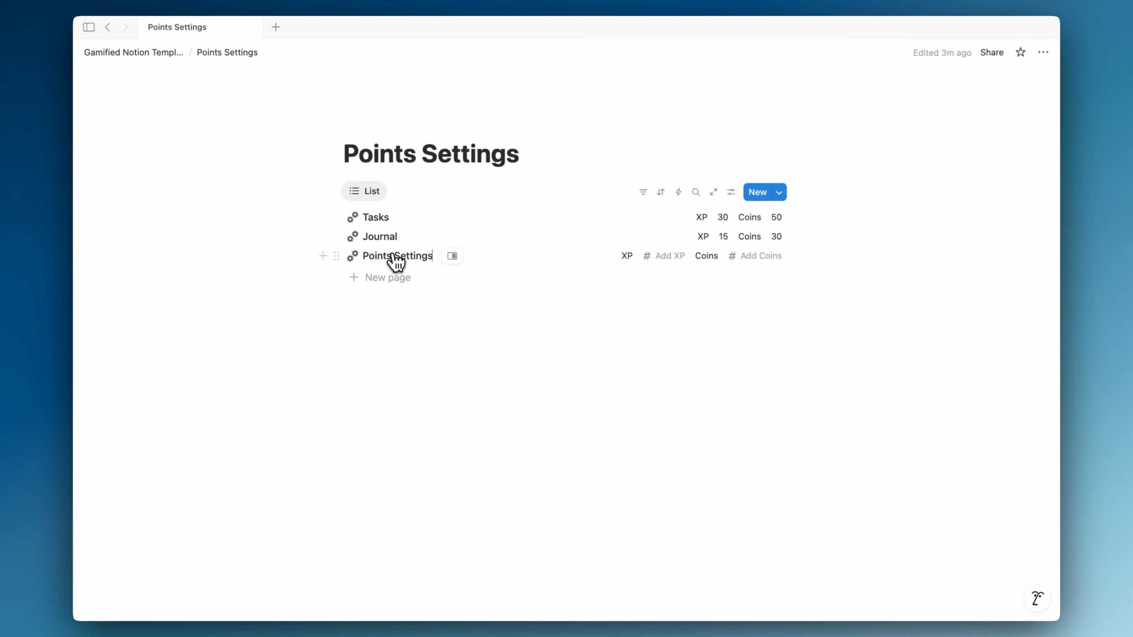
type("Missions")
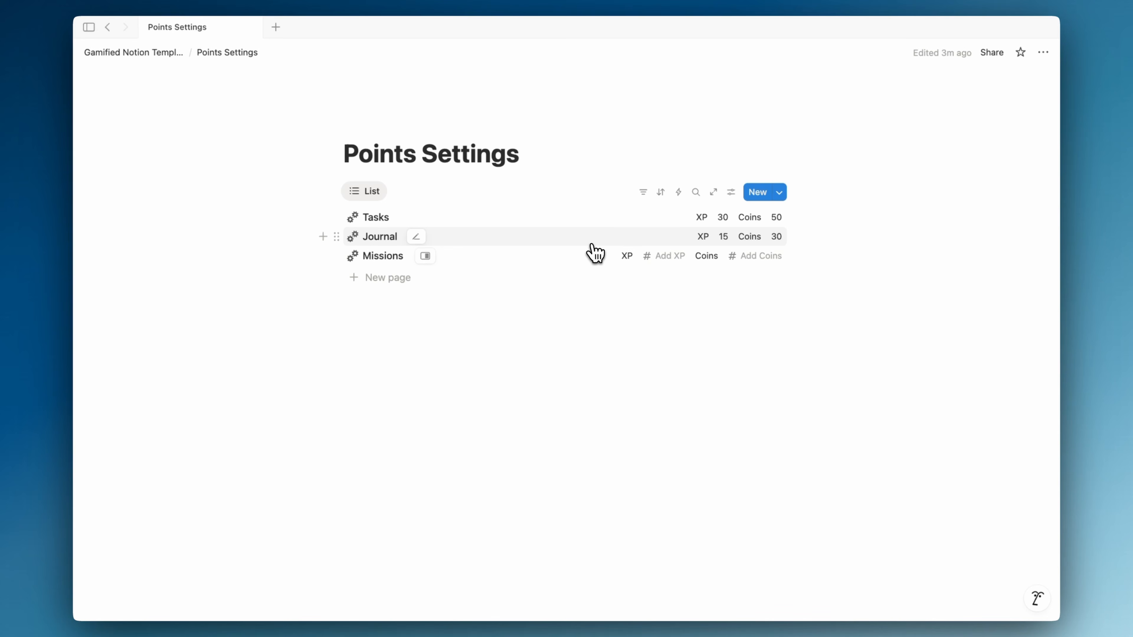
left_click(677, 256)
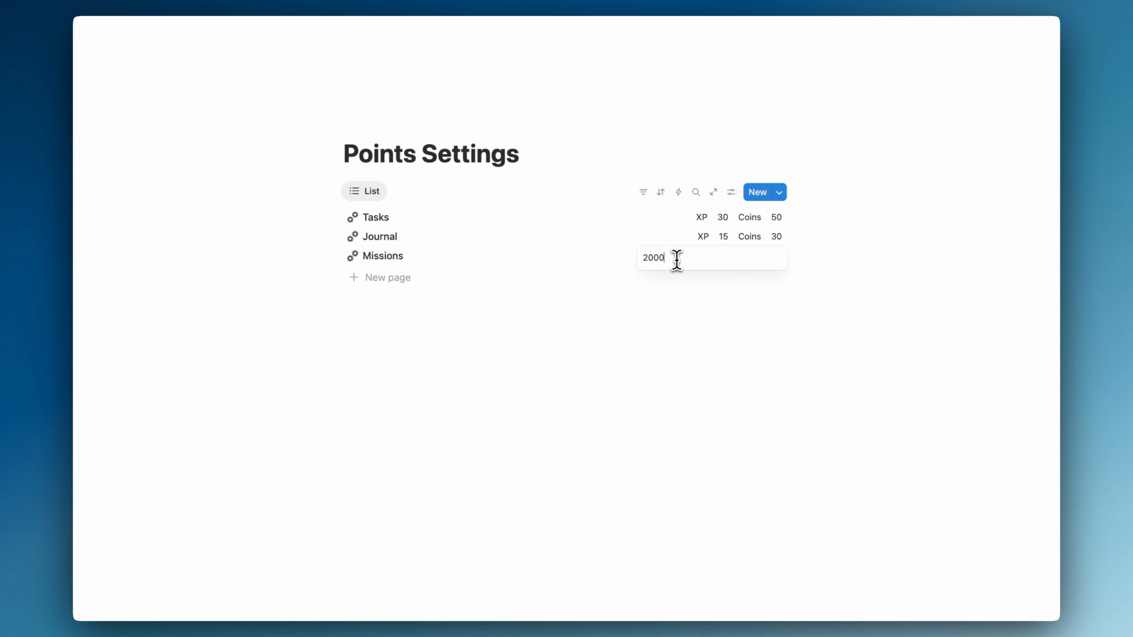
key("Return")
left_click(767, 266)
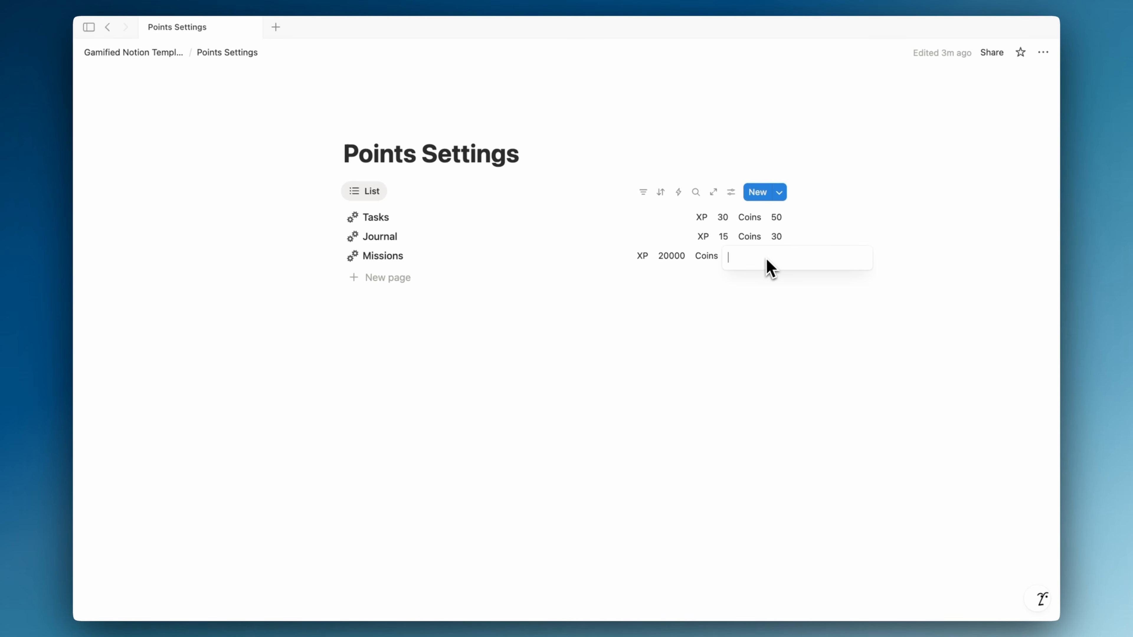
type("40000")
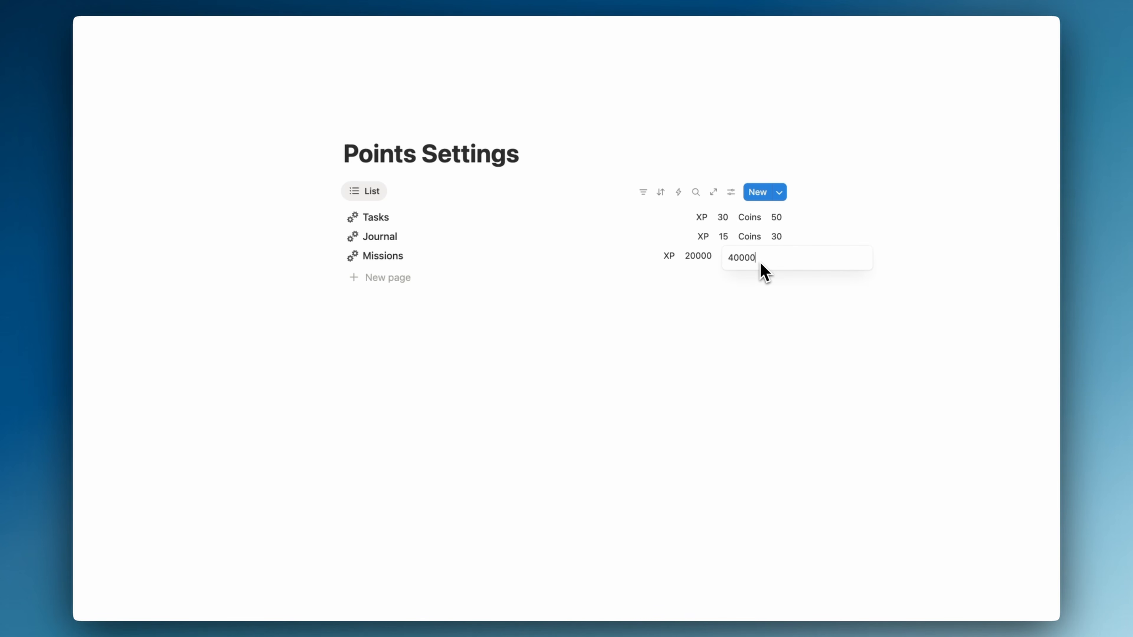
key("Return")
- Rename the existing Missions entry "Objectives" and add a new page named "Missions" below it
left_click(386, 279)
type("Proj")
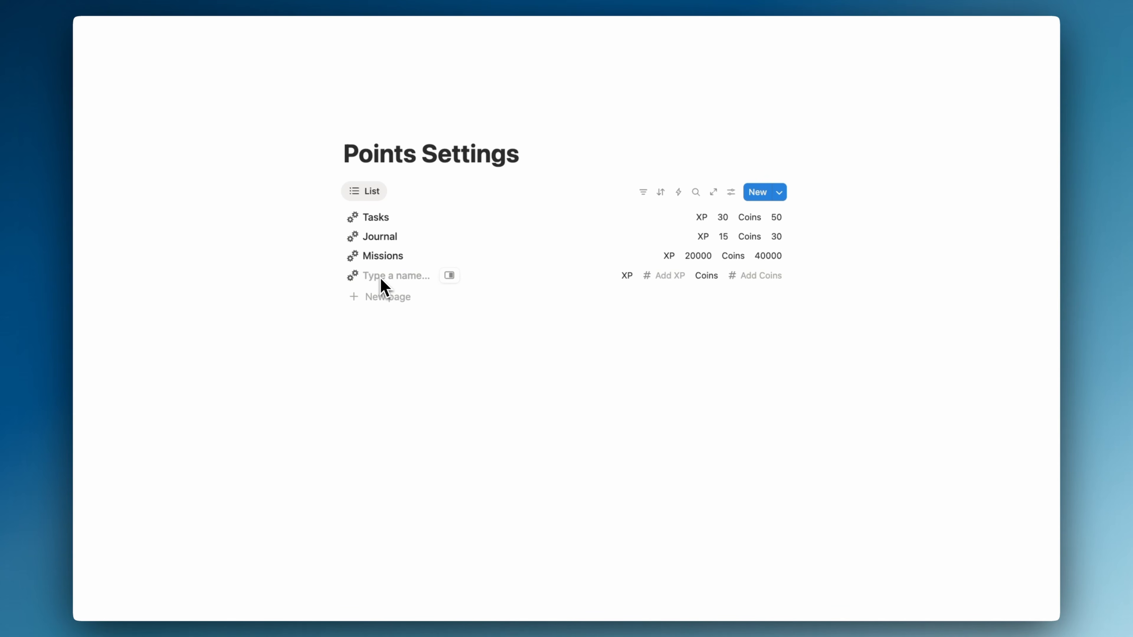
left_click(421, 259)
key("alt+BackSpace")
type("Objectives")
left_click(422, 275)
- Set the new Missions entry to 5000 XP and 10000 Coins
left_click(664, 277)
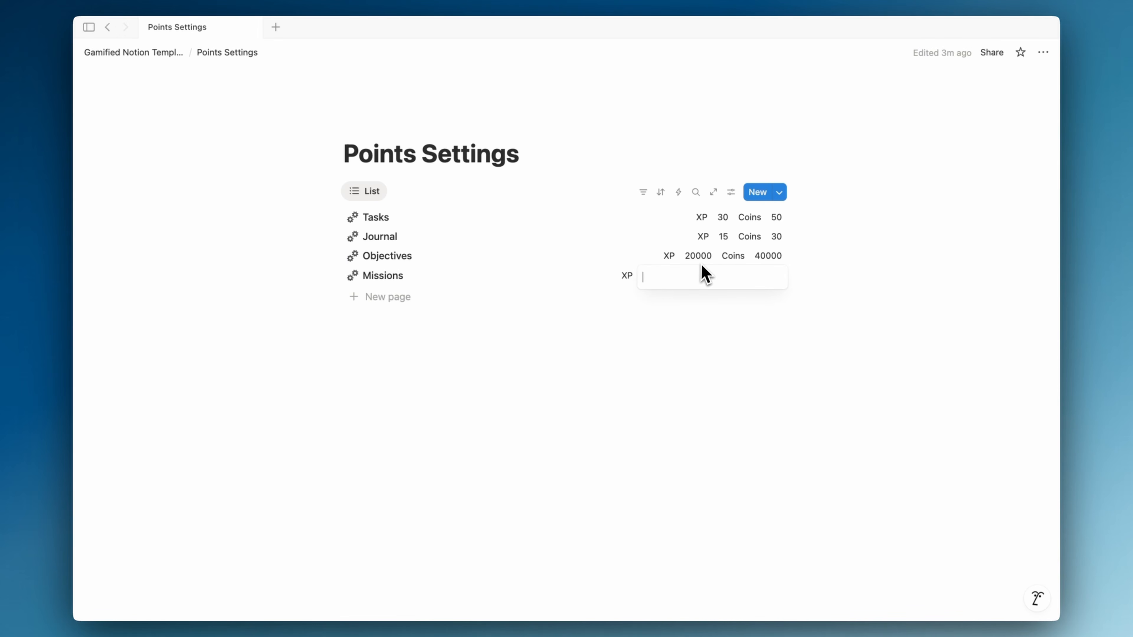
type("100")
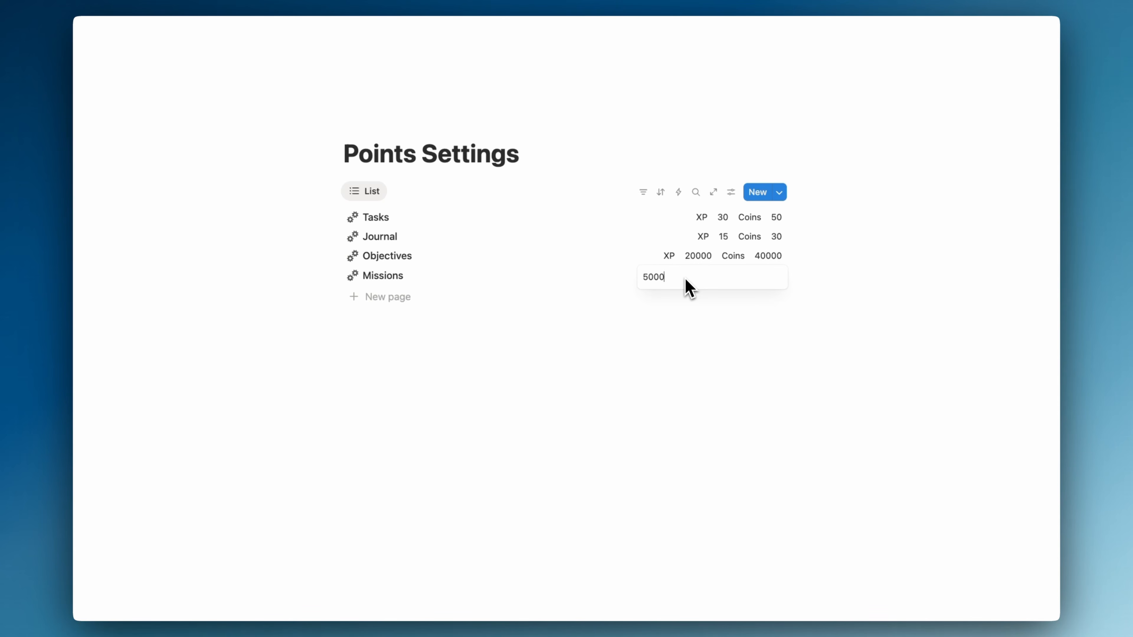
key("Return")
left_click(759, 276)
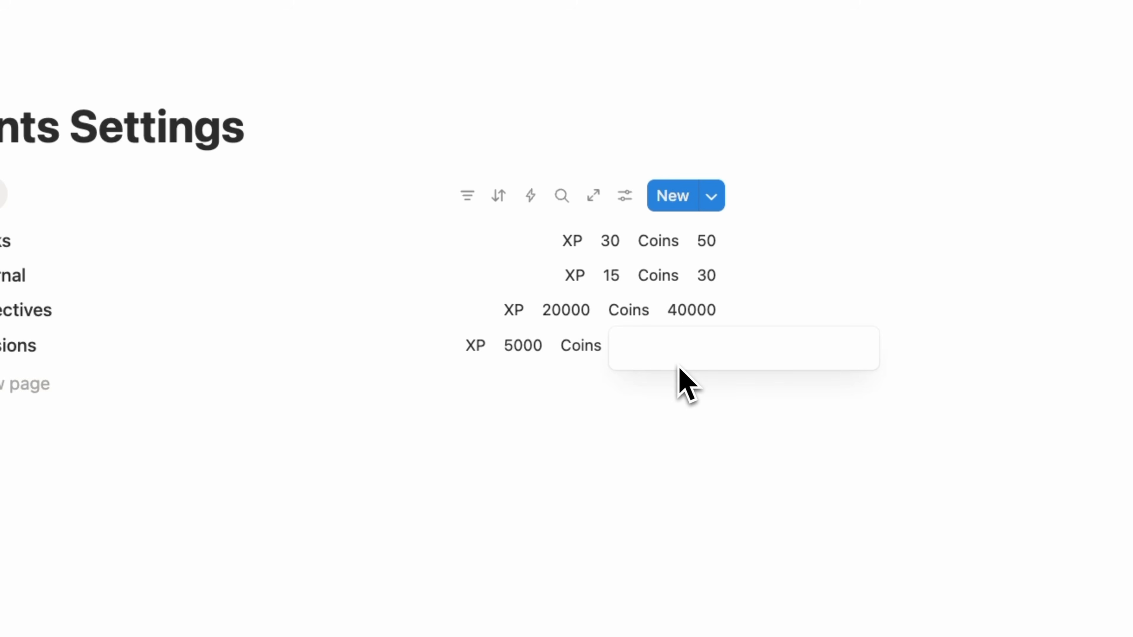
type("10000")
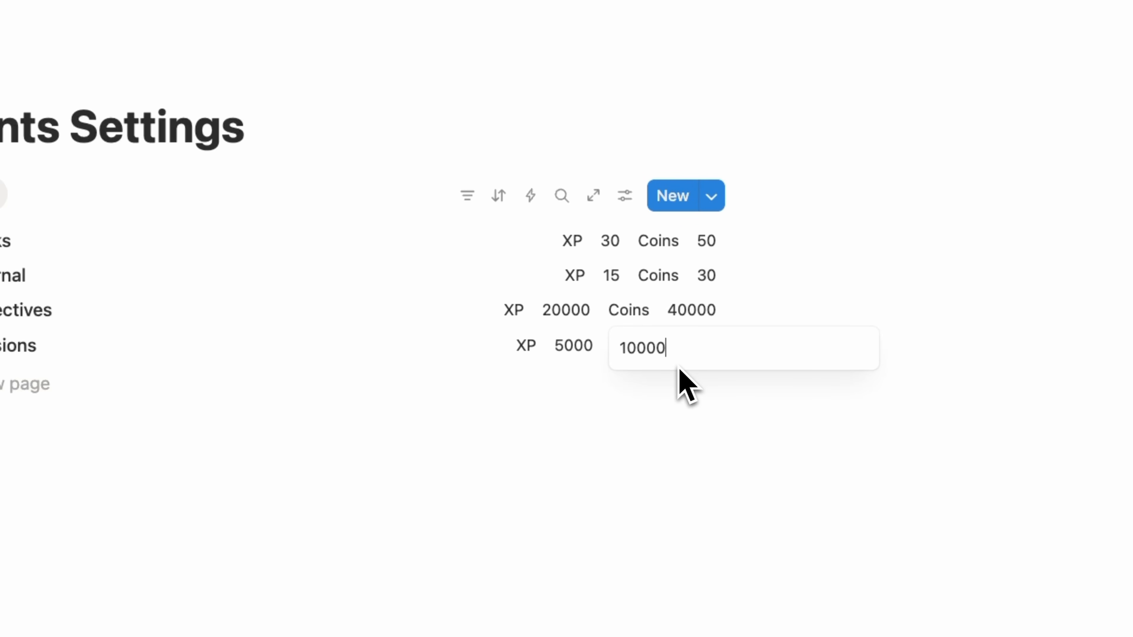
left_click(803, 311)
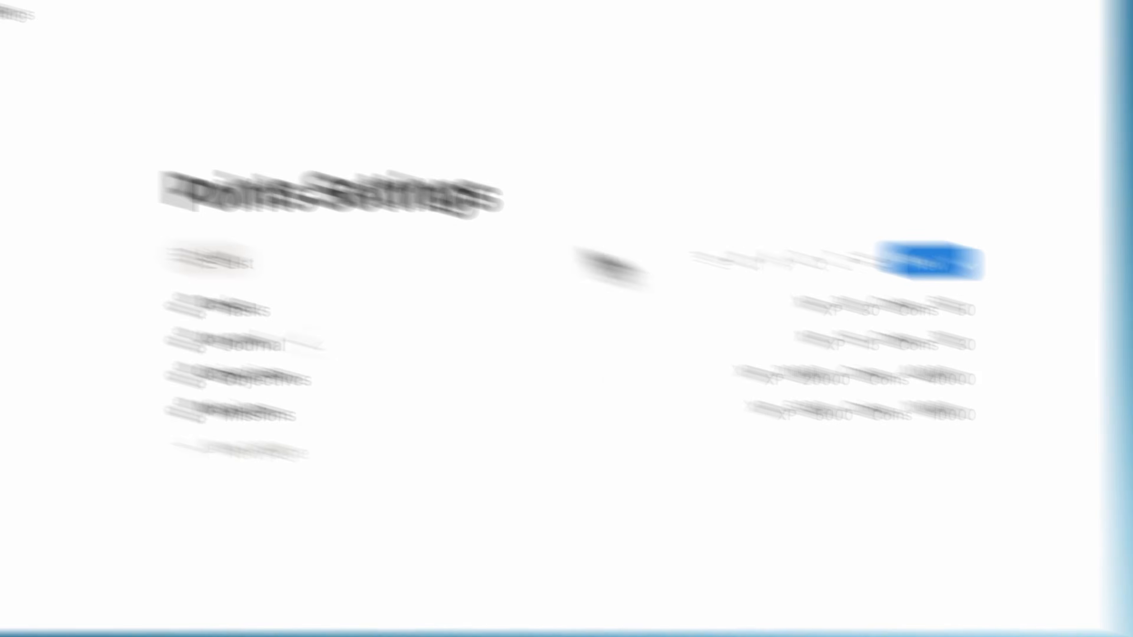
- Add the double-gear icon to the Points Settings page
left_click(547, 211)
left_click(546, 250)
left_click(410, 329)
left_click(367, 493)
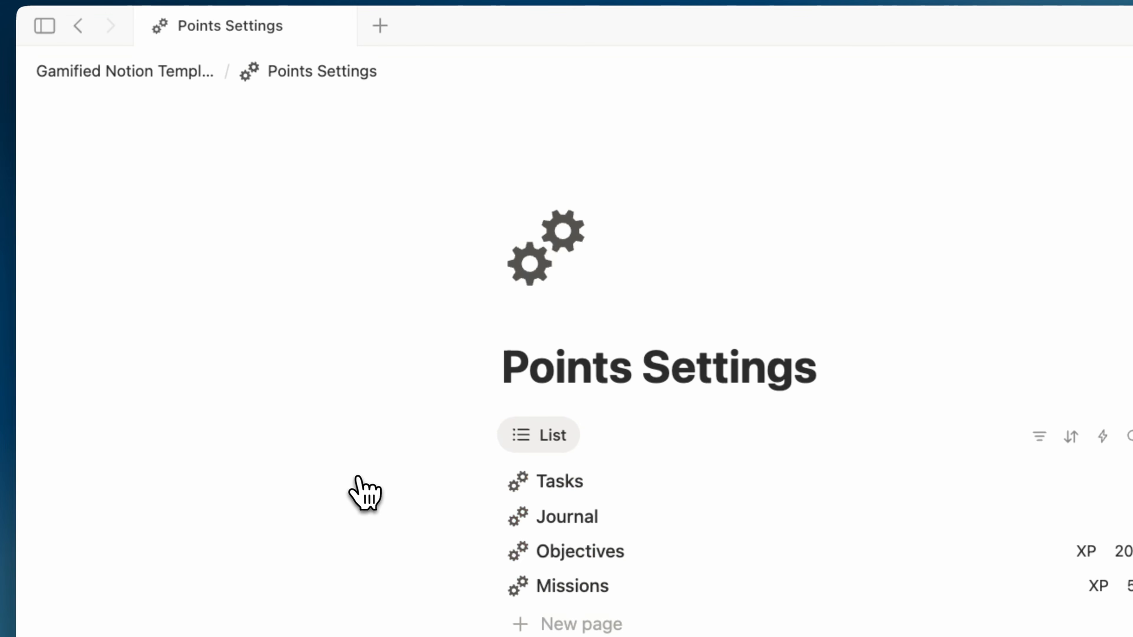
- Go back to the Gamified Notion Template page, enter Daily Quests and open its New Tasks template for editing
left_click(178, 84)
mouse_move(178, 96)
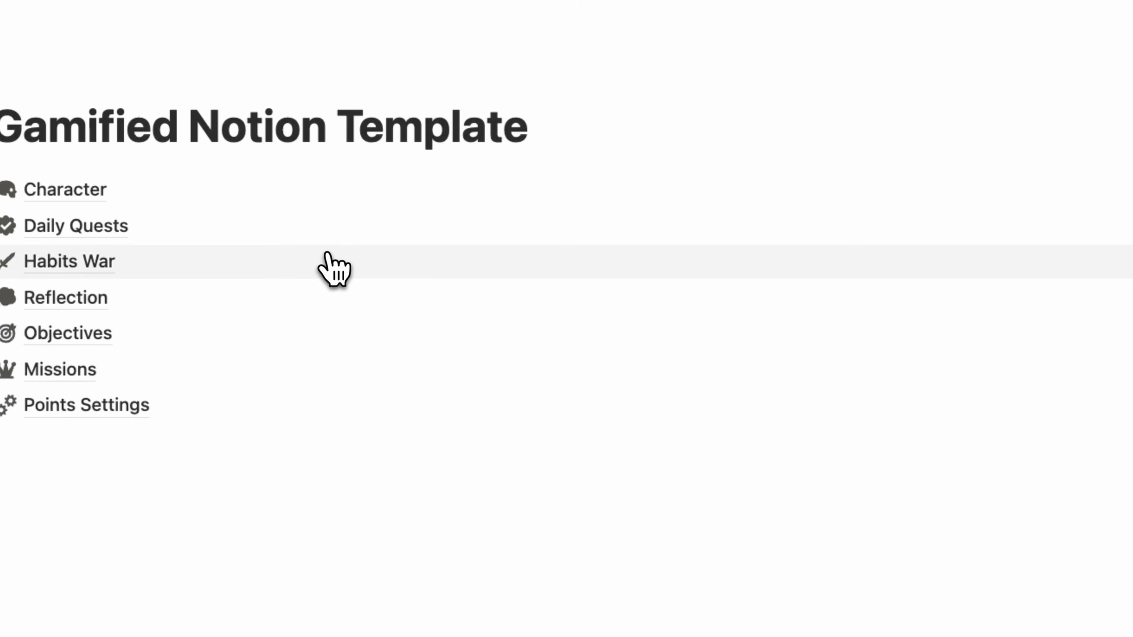
left_click_drag(333, 234, 301, 268)
left_click(286, 264)
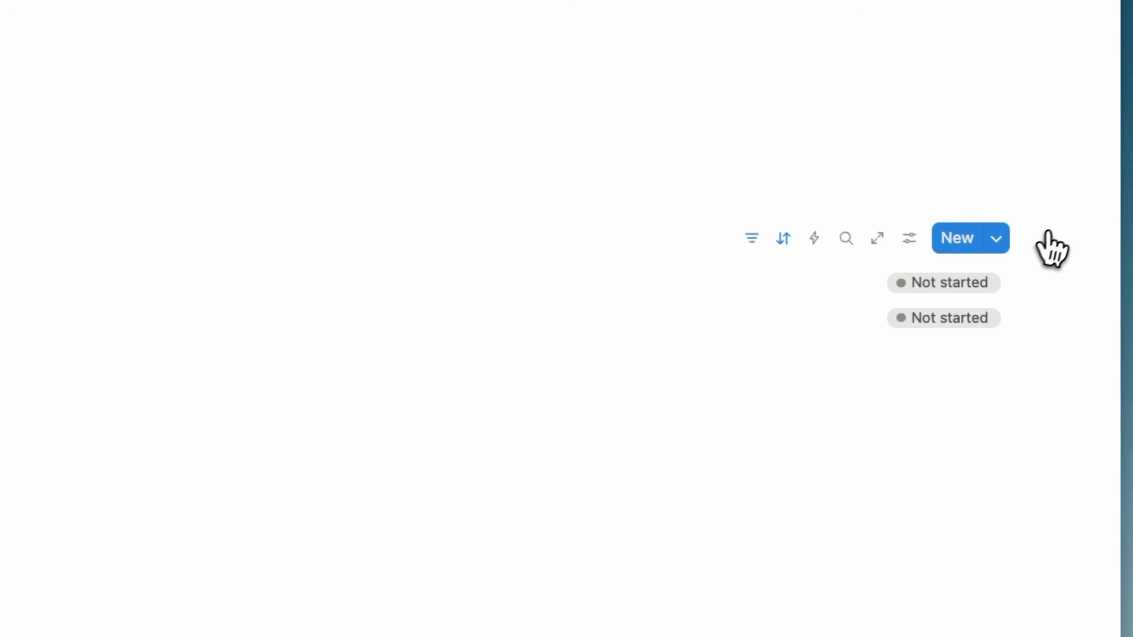
left_click(993, 238)
left_click(1079, 315)
left_click(1001, 377)
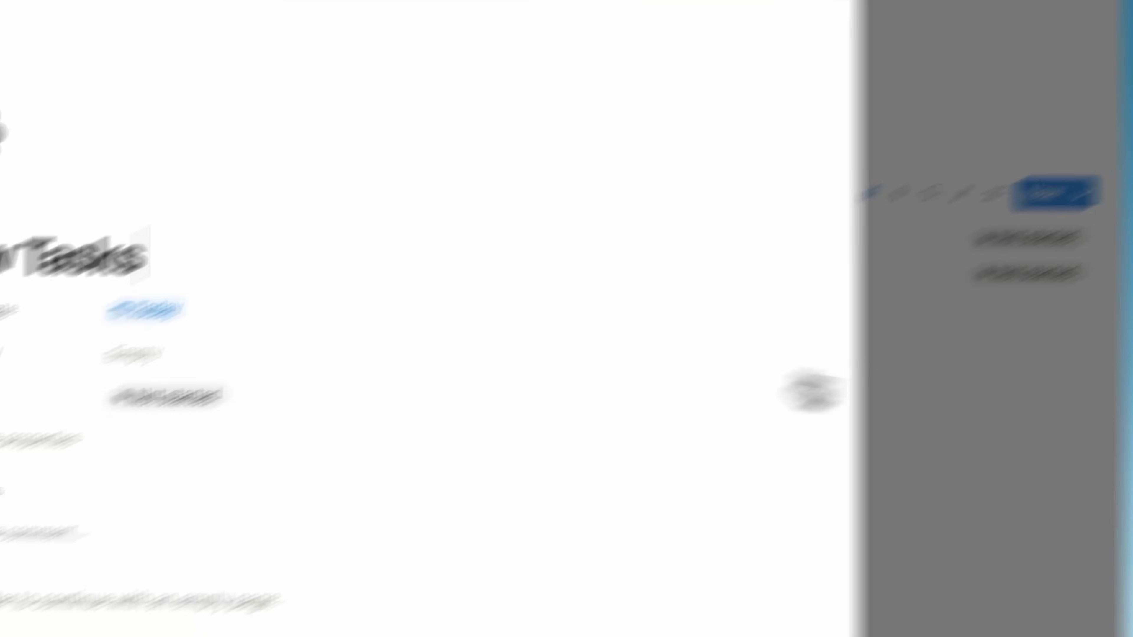
- Reveal the template's hidden properties and link the Tasks entry in the Gamified Points Settings relation
left_click(392, 314)
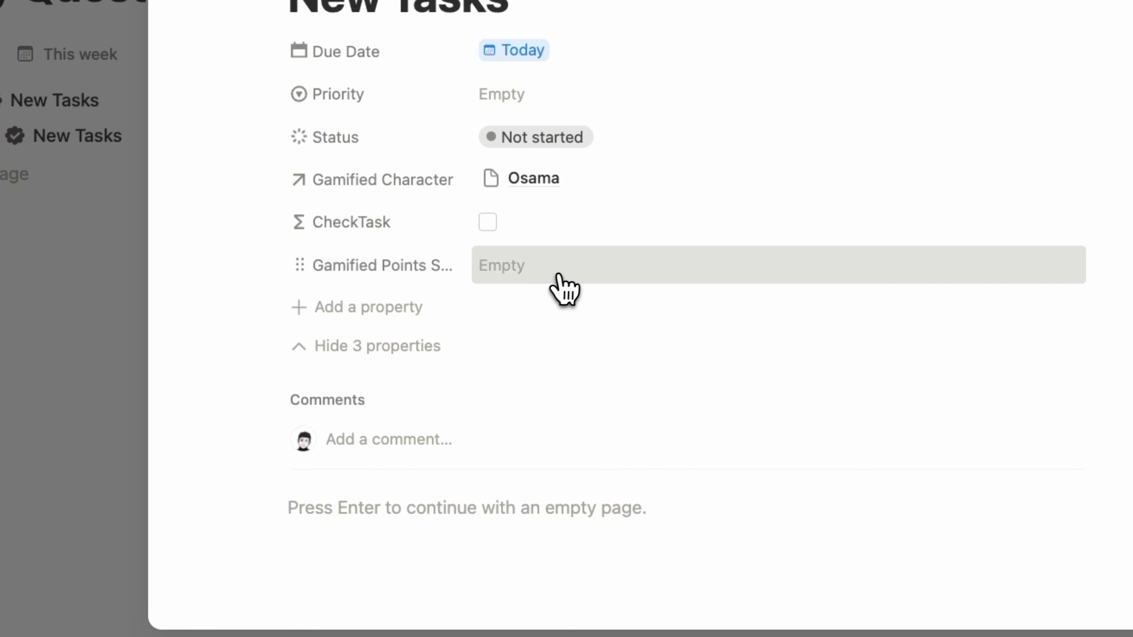
left_click(558, 276)
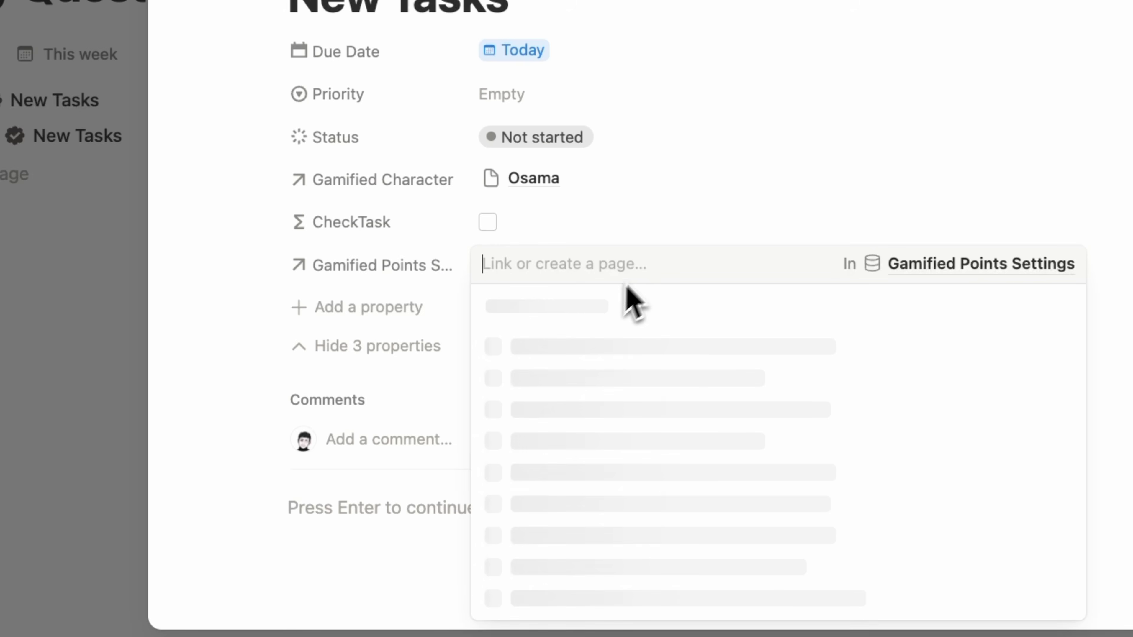
left_click(564, 347)
left_click(392, 347)
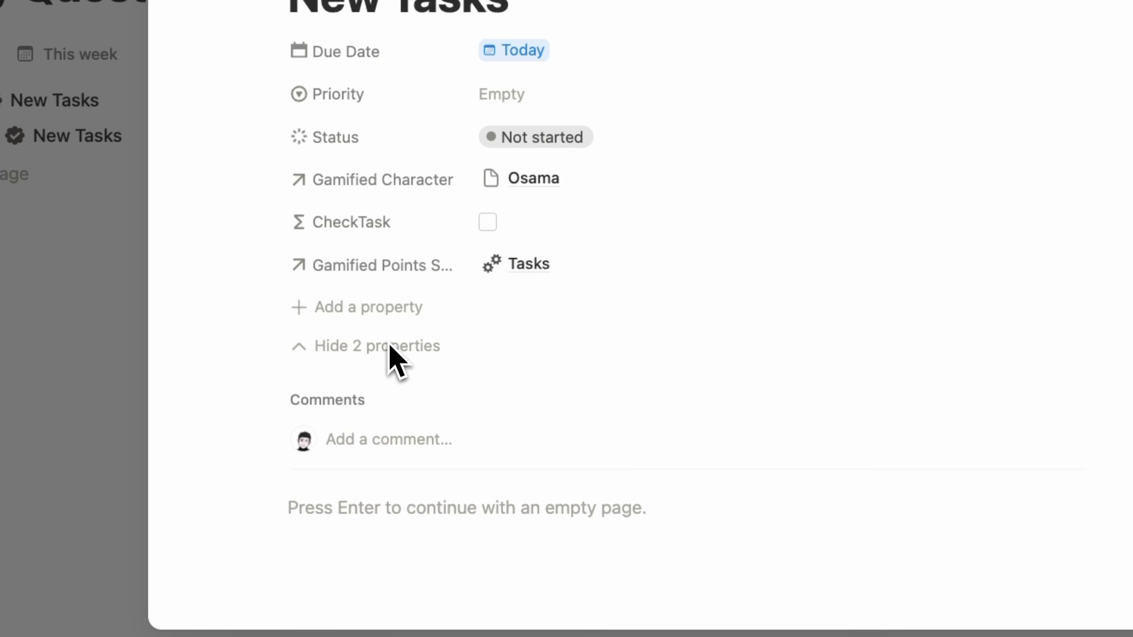
- Add a rollup property named "XP" that pulls the XP property through the Gamified Points Settings relation
left_click(400, 332)
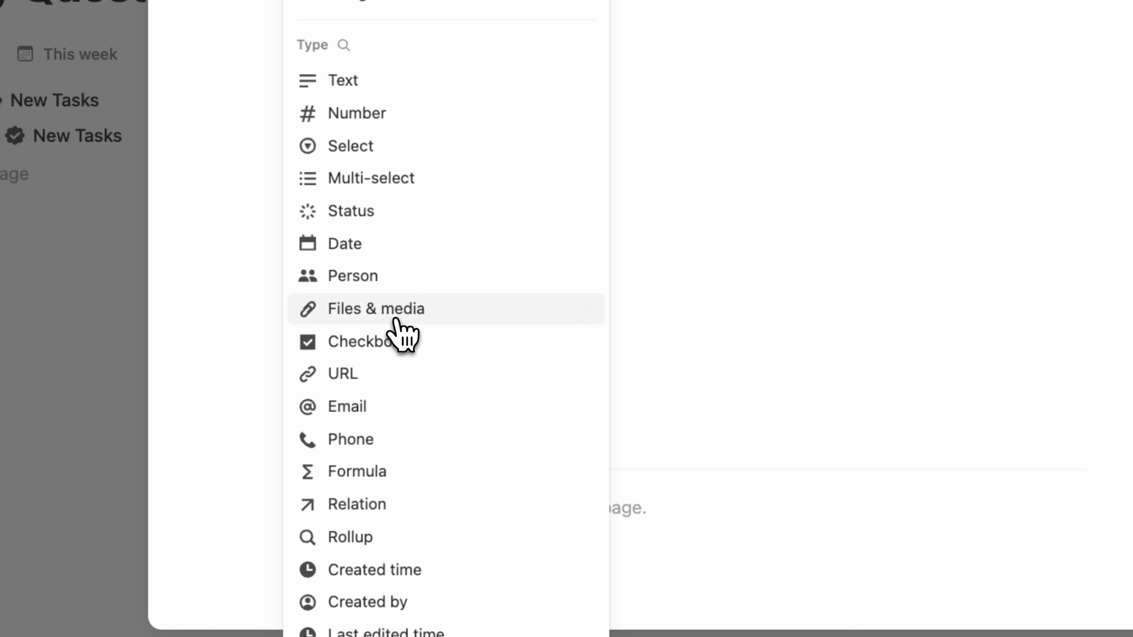
left_click(397, 536)
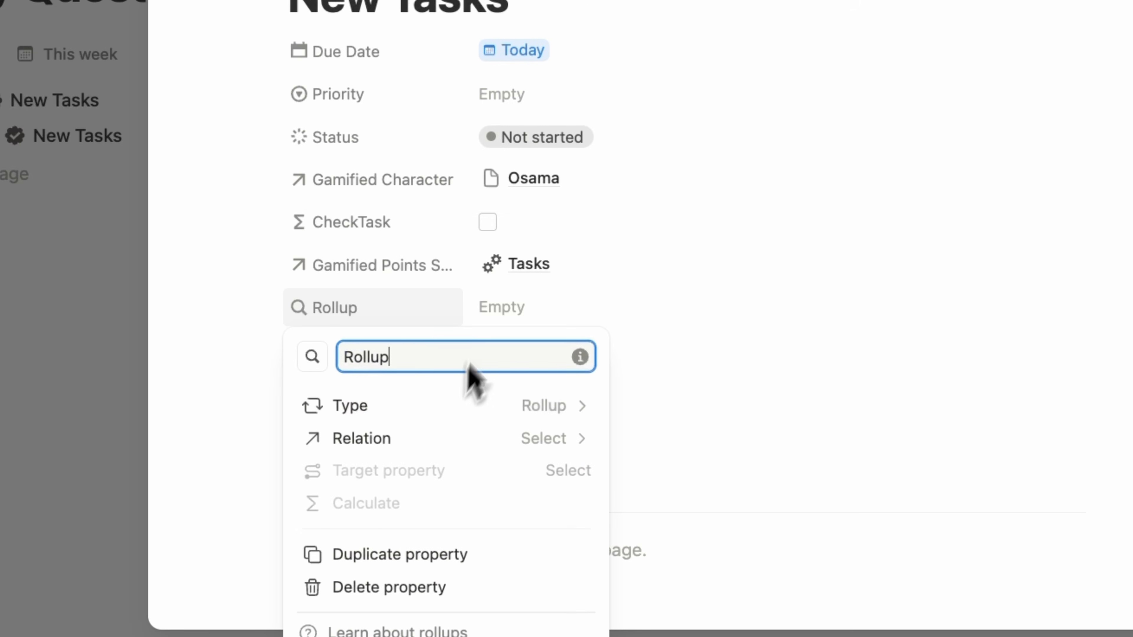
left_click(513, 438)
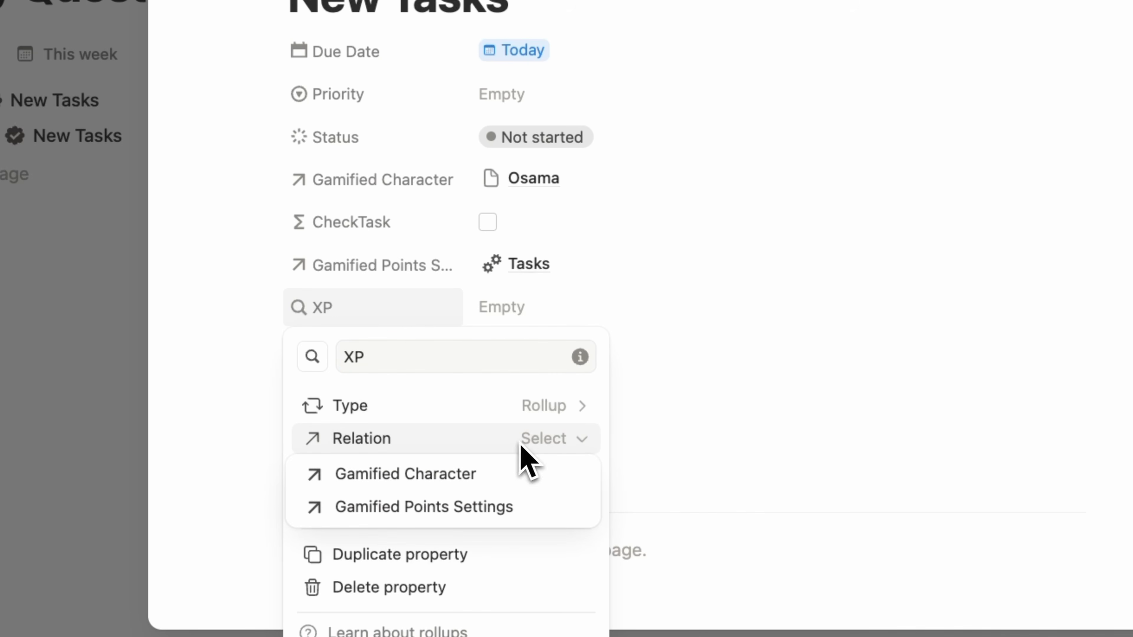
left_click(497, 507)
left_click(540, 471)
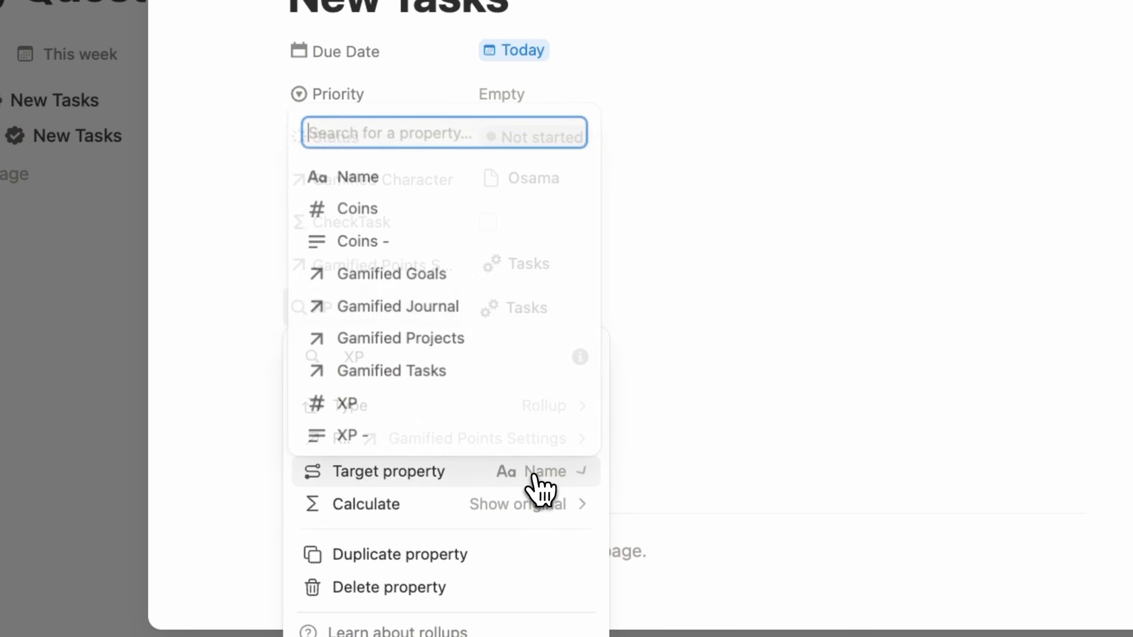
left_click(484, 404)
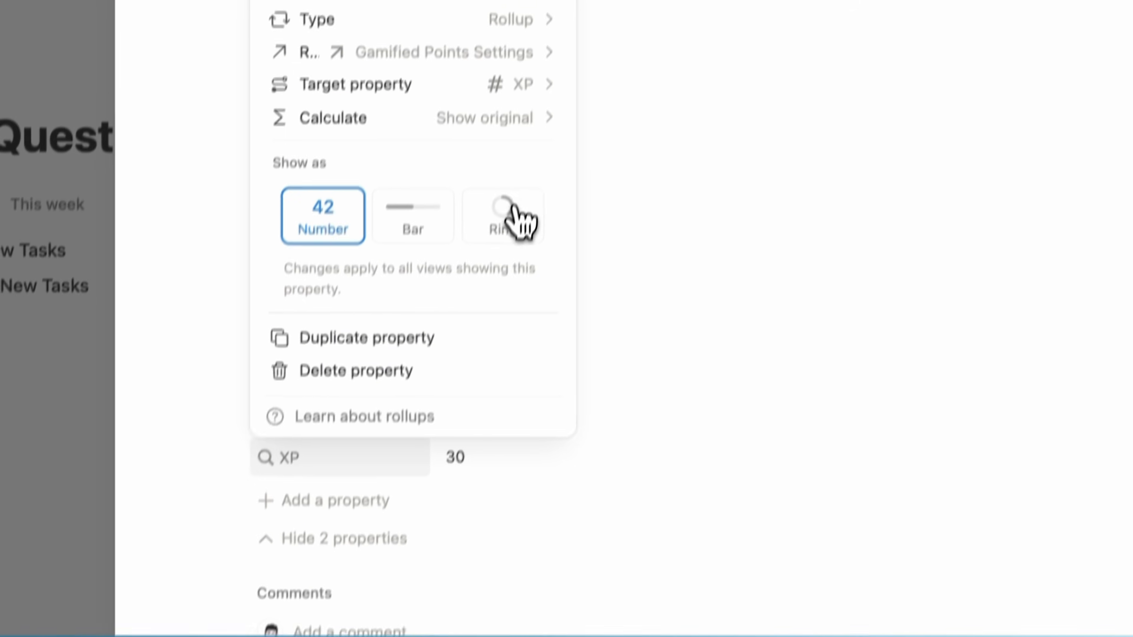
- Set the XP rollup's calculation to Sum
left_click(528, 133)
mouse_move(444, 299)
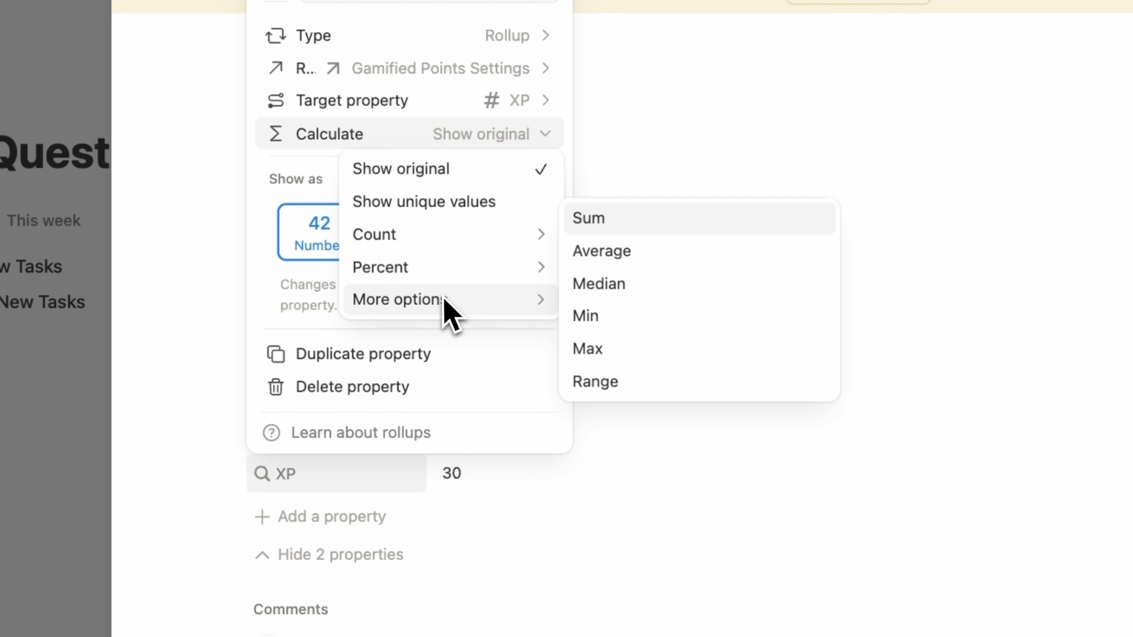
left_click(634, 230)
left_click(734, 189)
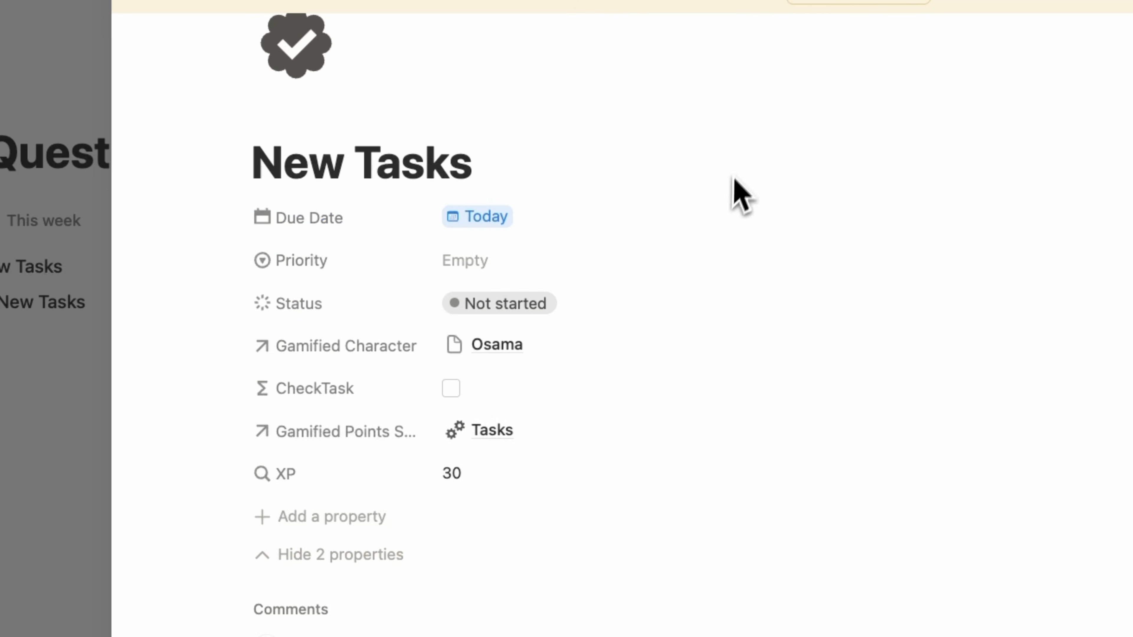
- Duplicate the XP rollup, name the copy "Coins" and target it at the Coins property of Gamified Points Settings
left_click(388, 479)
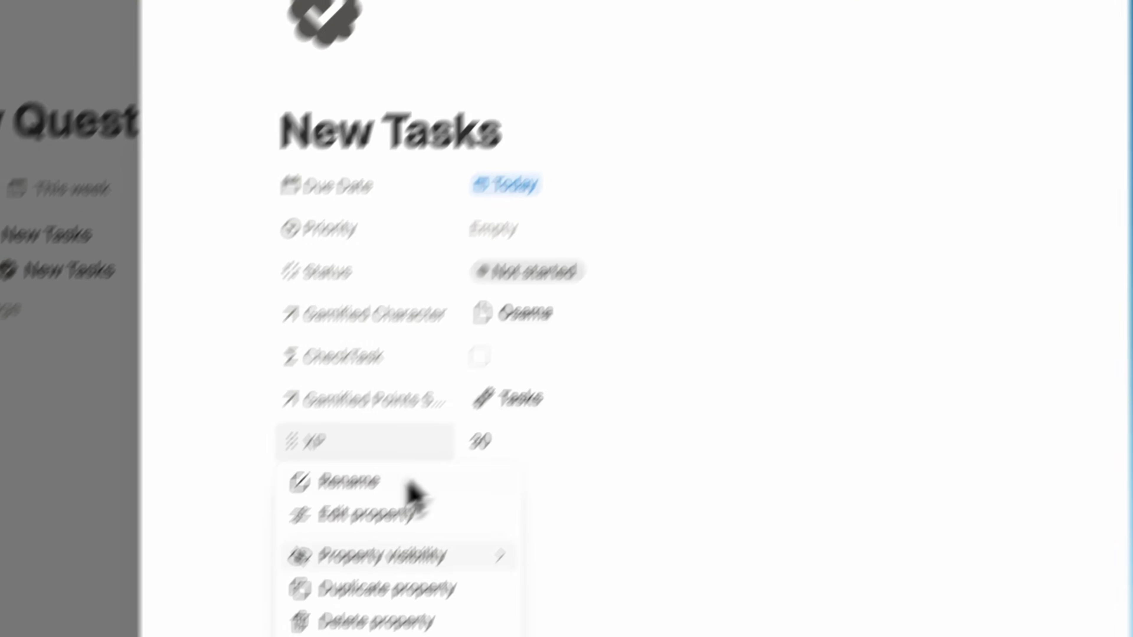
left_click(357, 618)
left_click(444, 426)
left_click(419, 491)
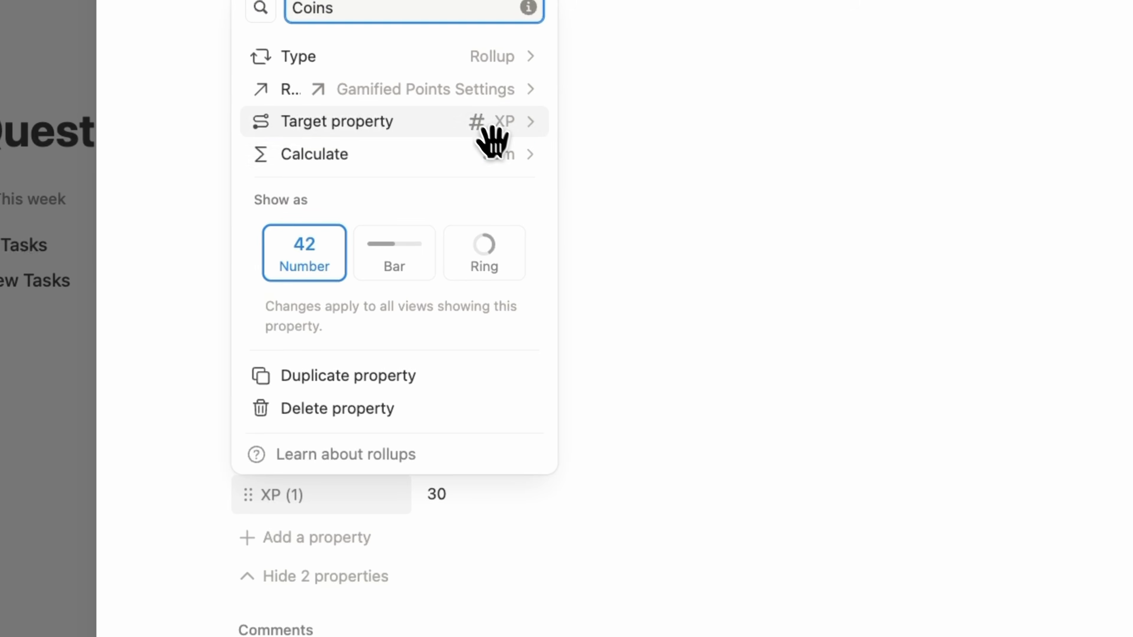
left_click(588, 48)
left_click(419, 247)
- Set the Coins rollup's calculation to Sum
left_click(527, 156)
mouse_move(482, 290)
mouse_move(551, 321)
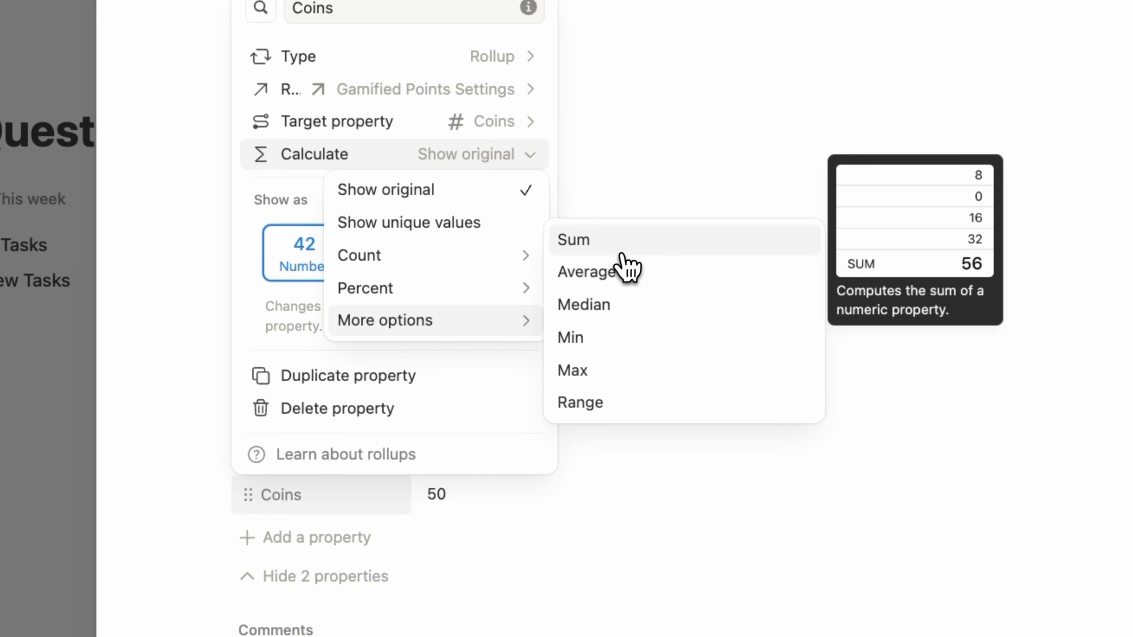
left_click(618, 243)
left_click(731, 192)
- Add a formula property named "XP" to the New Tasks template
left_click(383, 536)
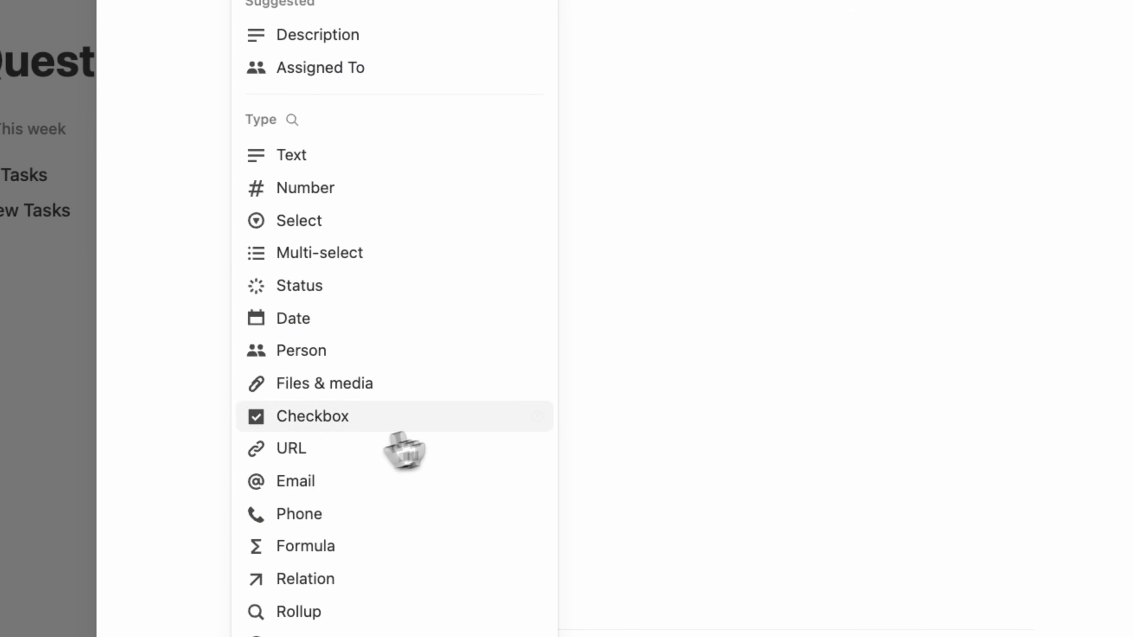
scroll(446, 513, "down", 3)
left_click(412, 417)
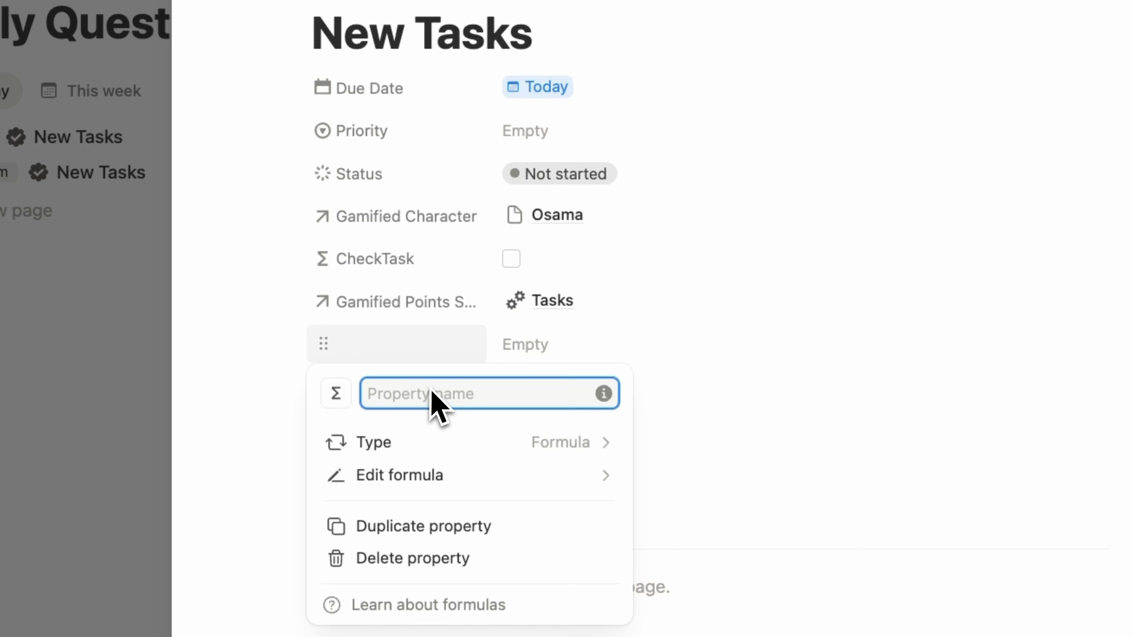
key("Return")
- Begin the XP formula with map() over the Gamified Points Settings relation
left_click(577, 357)
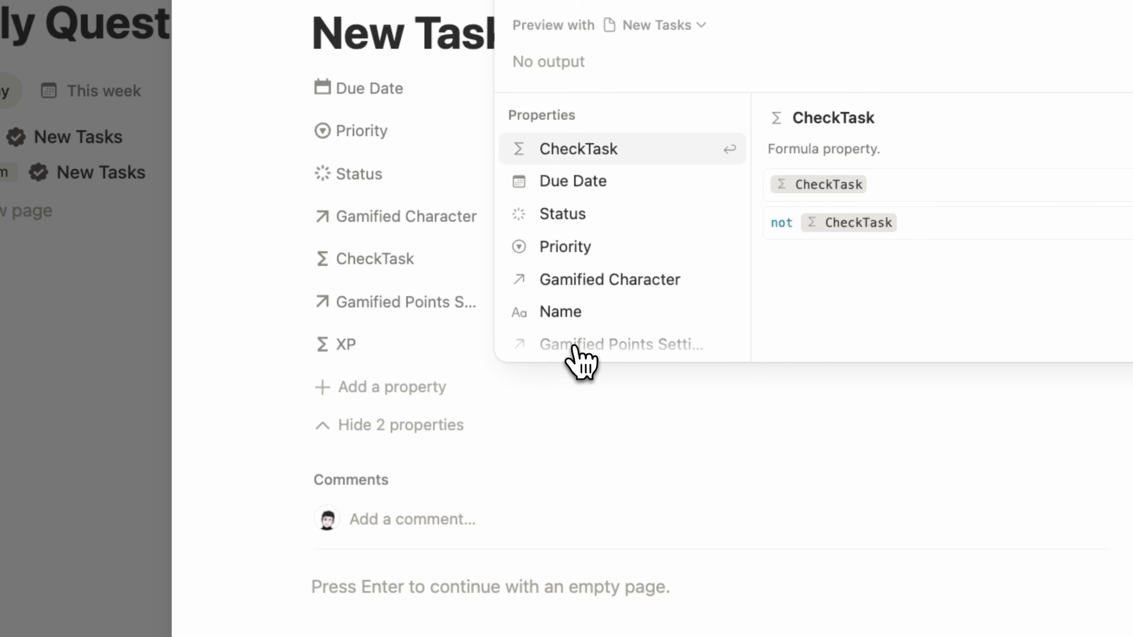
type("map(")
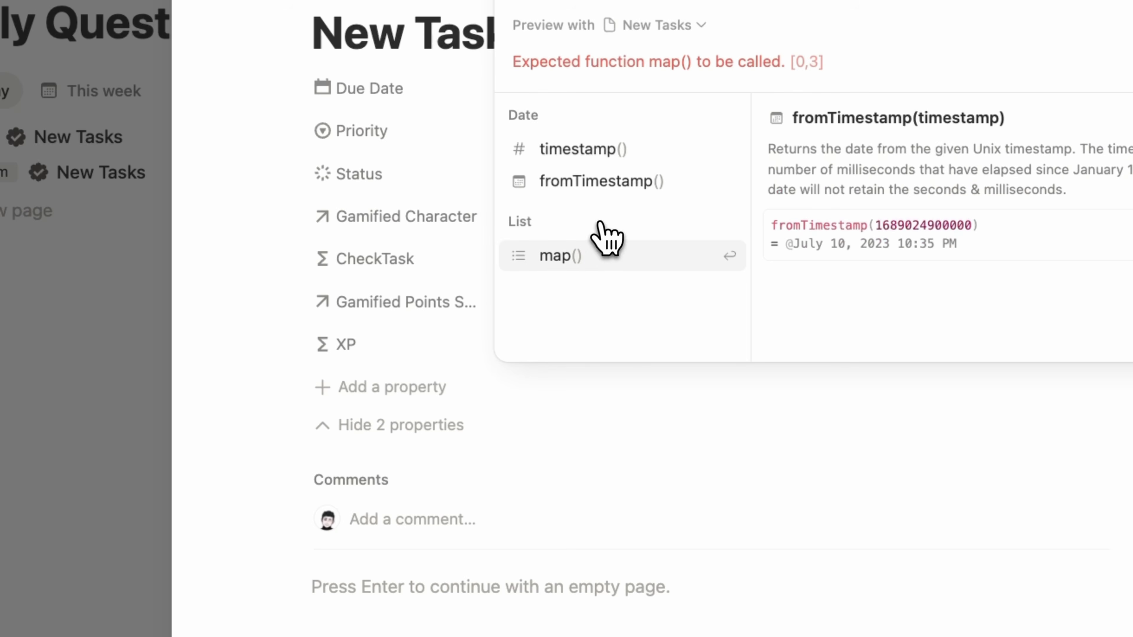
left_click(583, 261)
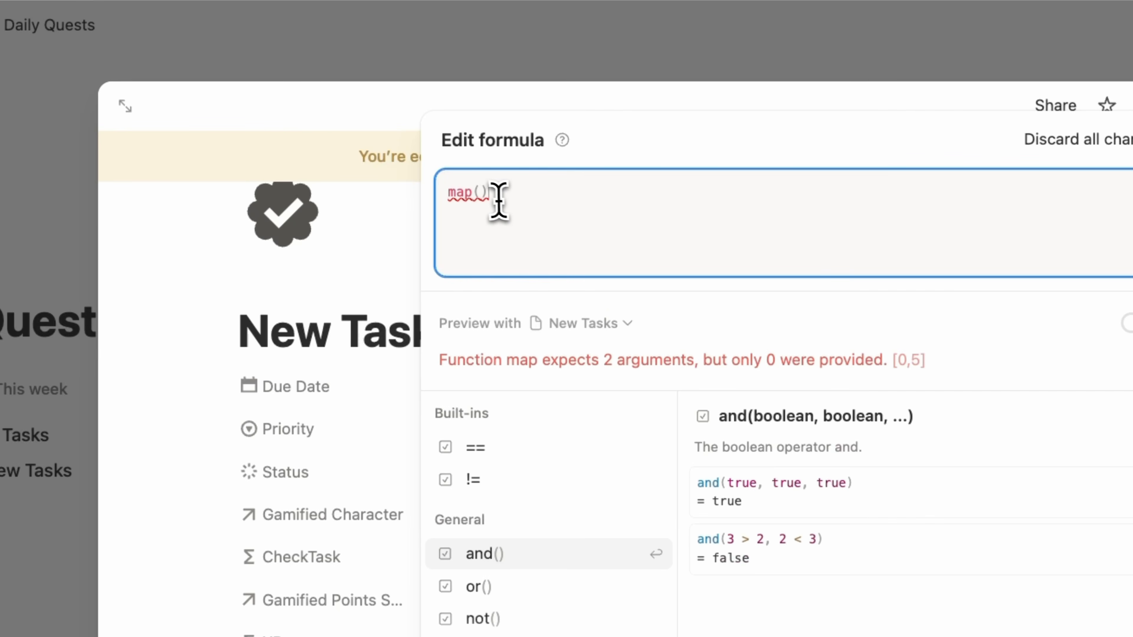
left_click(481, 196)
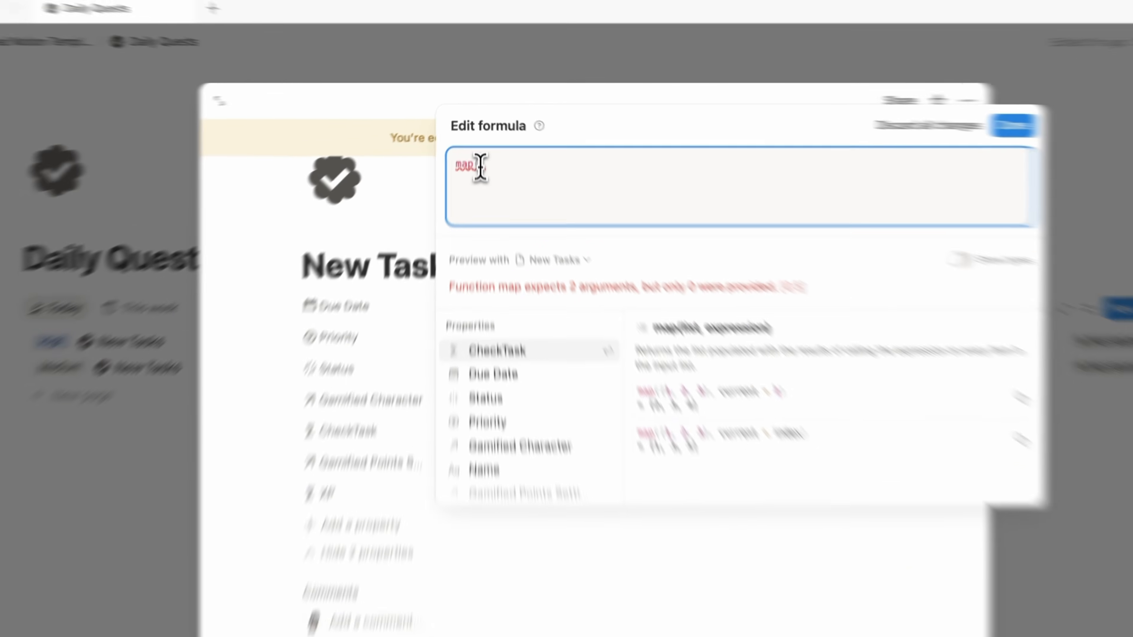
type("poin")
key("Return")
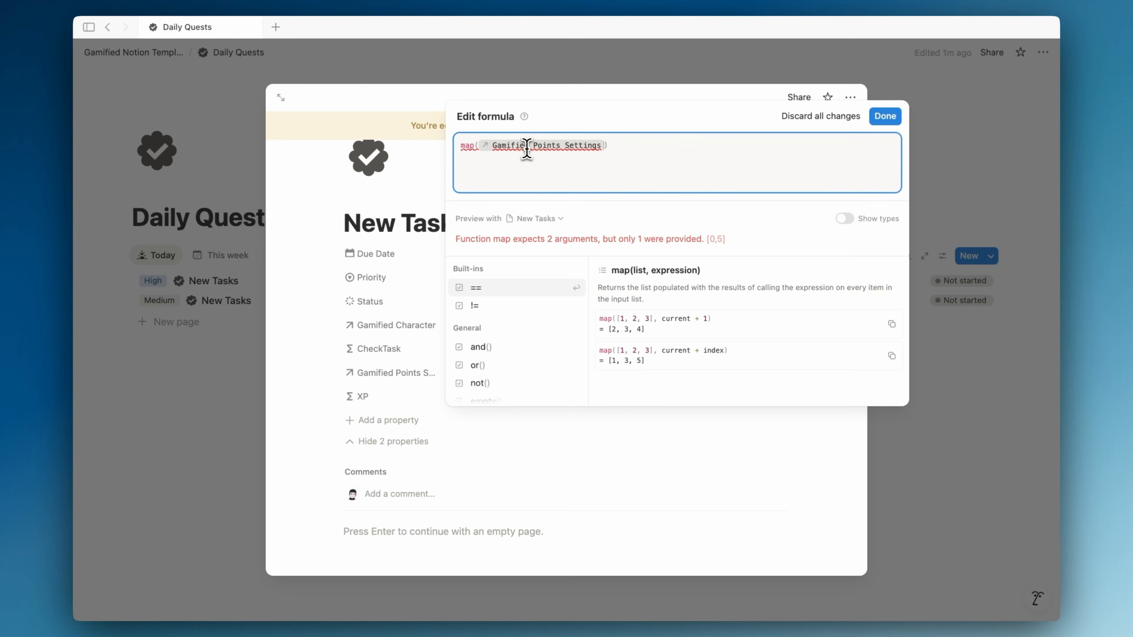
- Complete the formula as map(Gamified Points Settings, current.XP).sum()
type(",n")
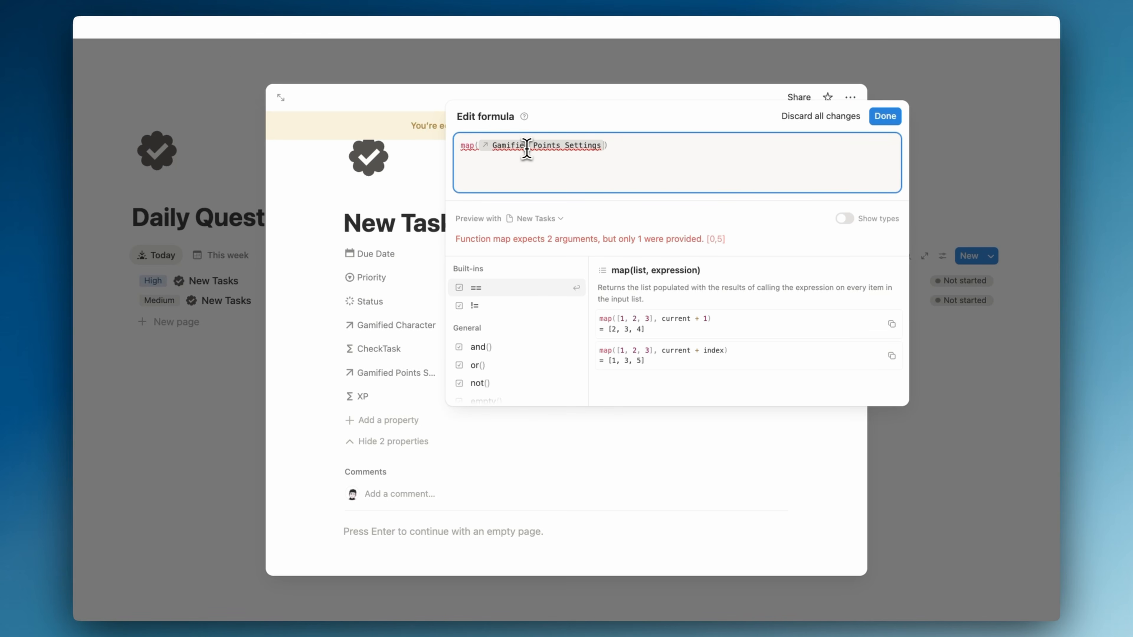
key("Return")
type(".x")
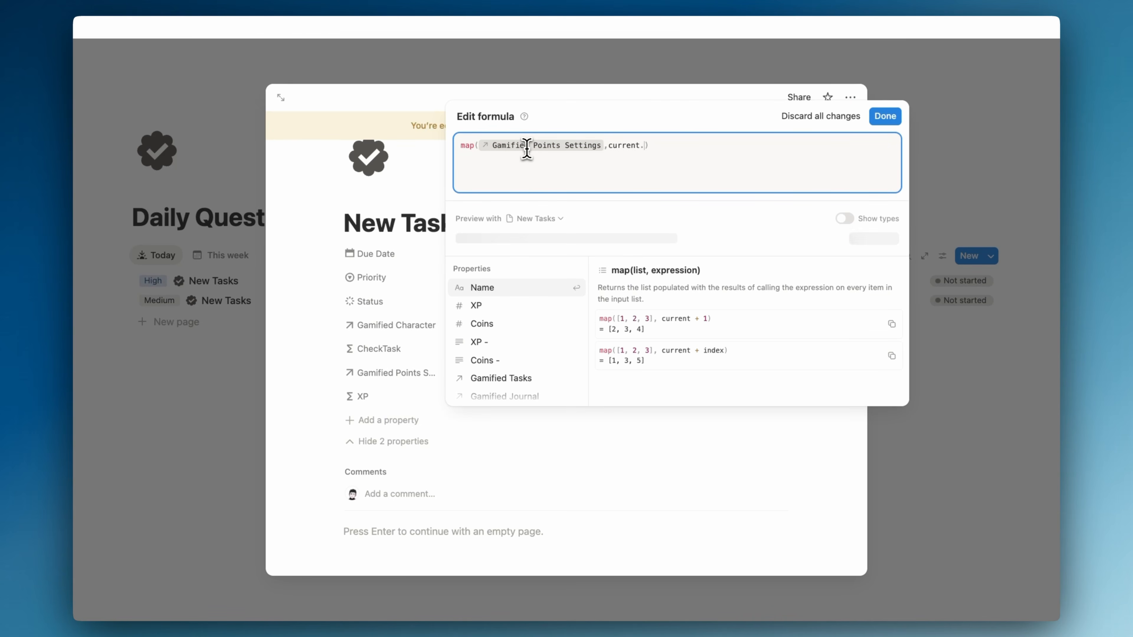
type("p")
key("Return")
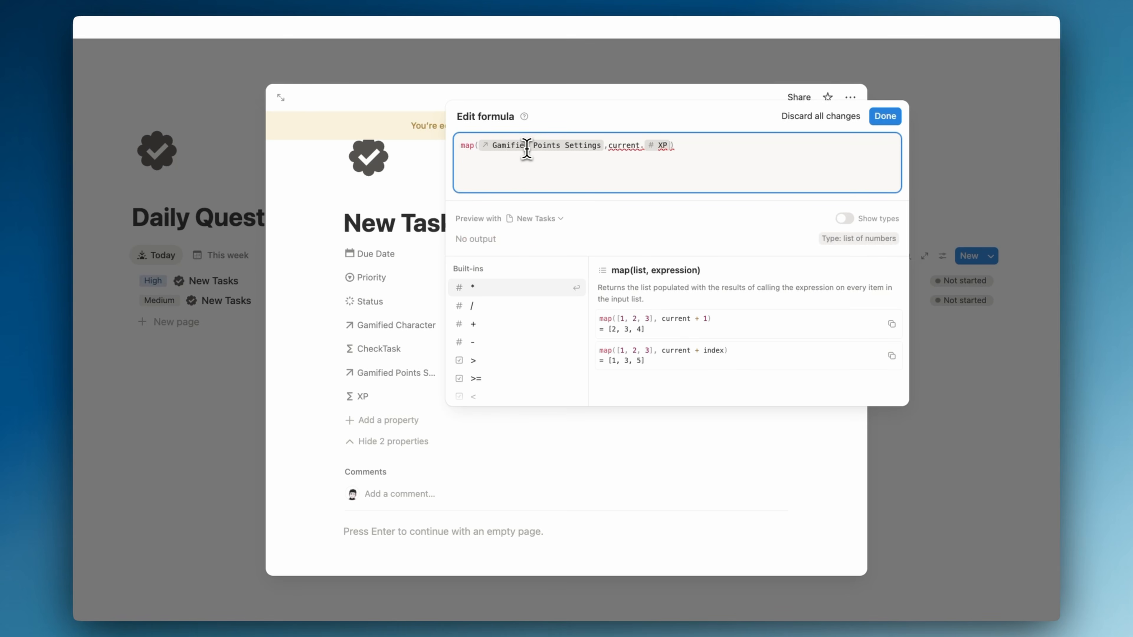
type(".sum")
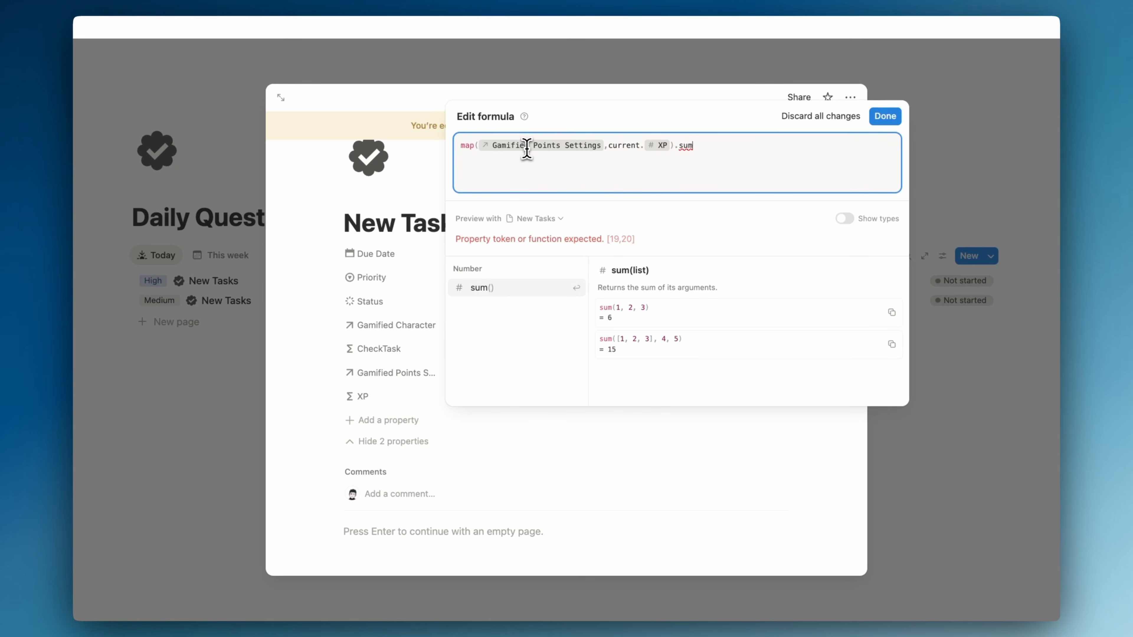
key("Return")
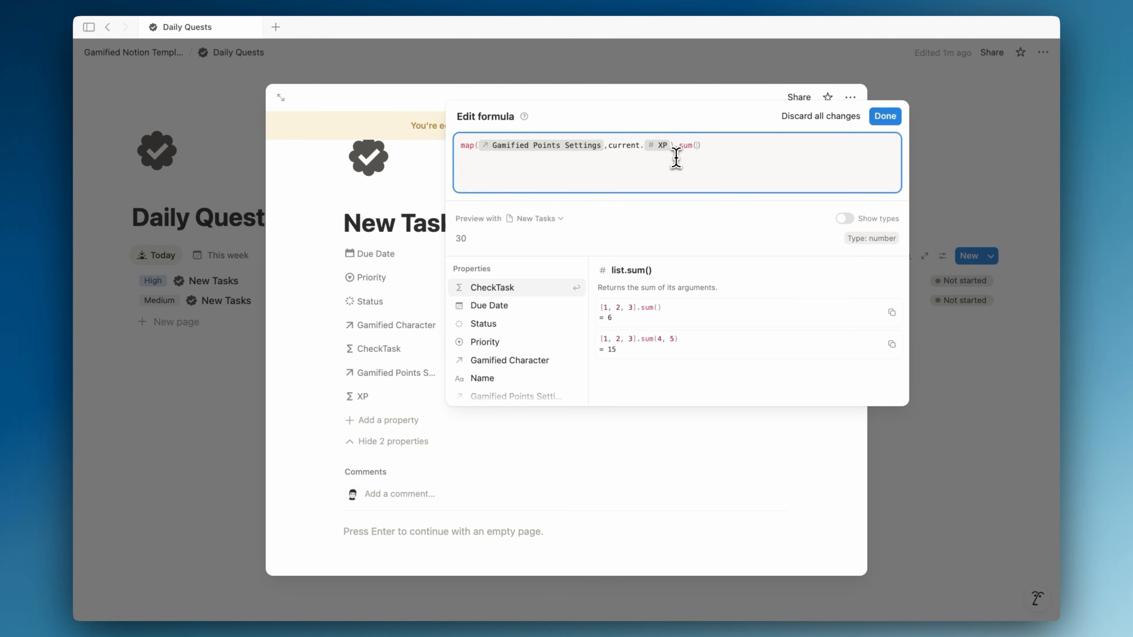
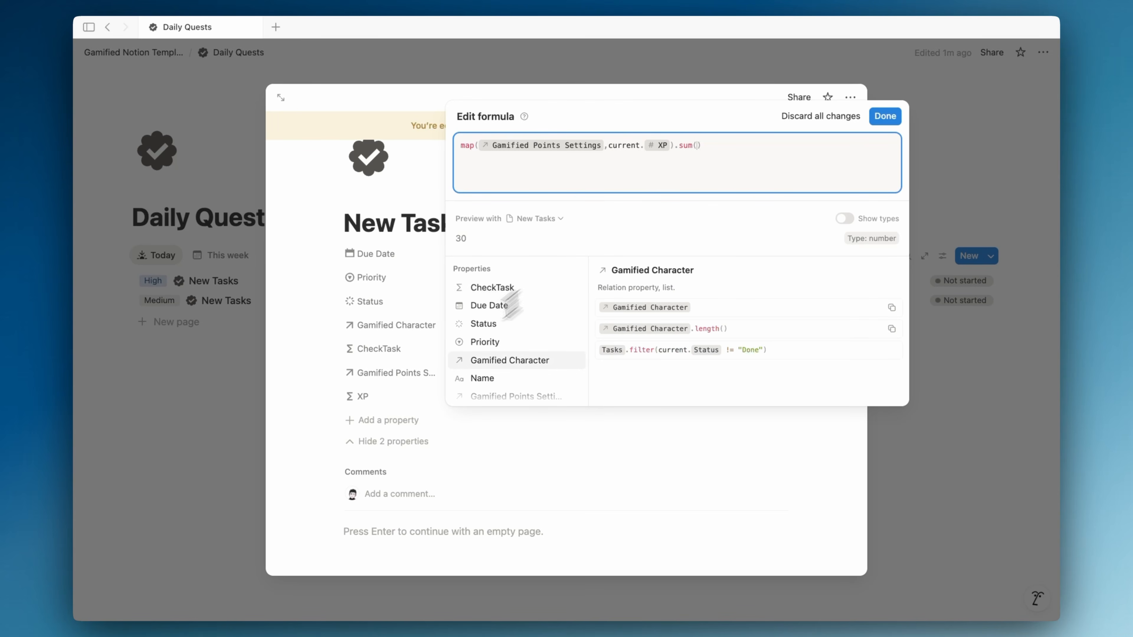
key("Down")
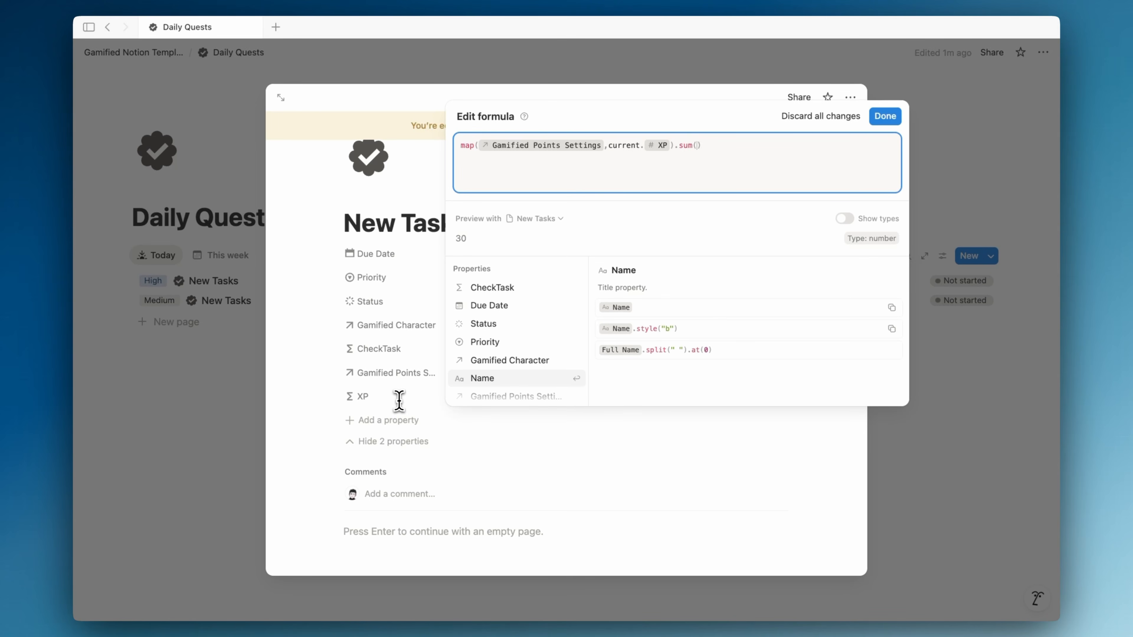
- Close the formula editor and duplicate the XP formula property
left_click(316, 429)
left_click(370, 421)
left_click(318, 424)
left_click(370, 397)
left_click(387, 478)
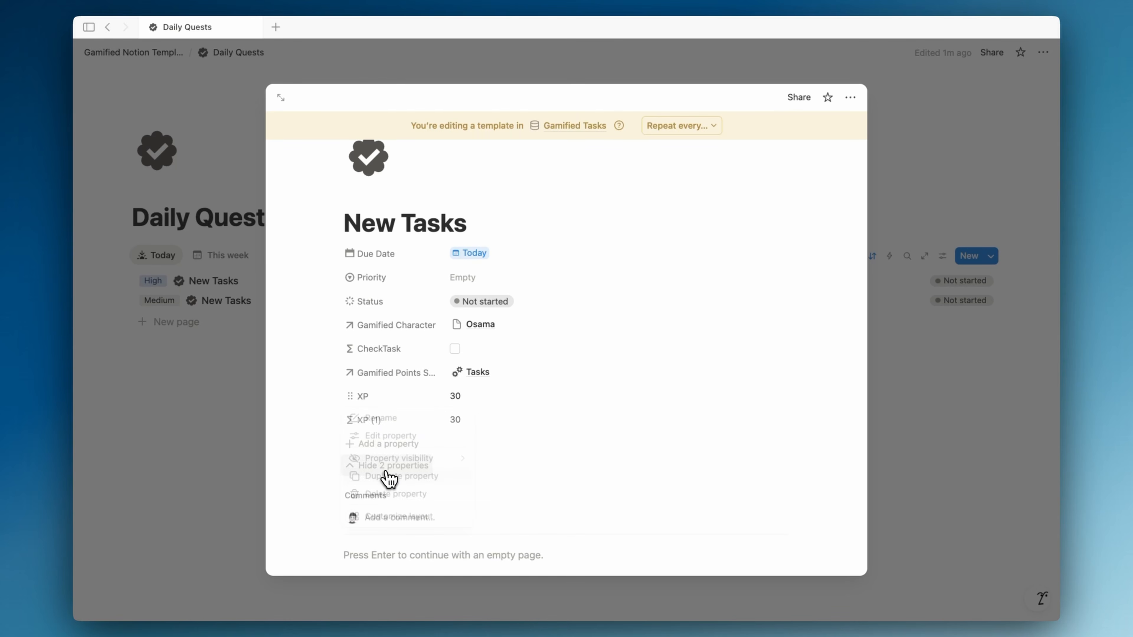
- Change the duplicated property's formula to map(Gamified Points Settings, current.Coins).sum()
left_click(466, 422)
left_click(663, 169)
type("coin")
key("Return")
key("BackSpace")
type("coins")
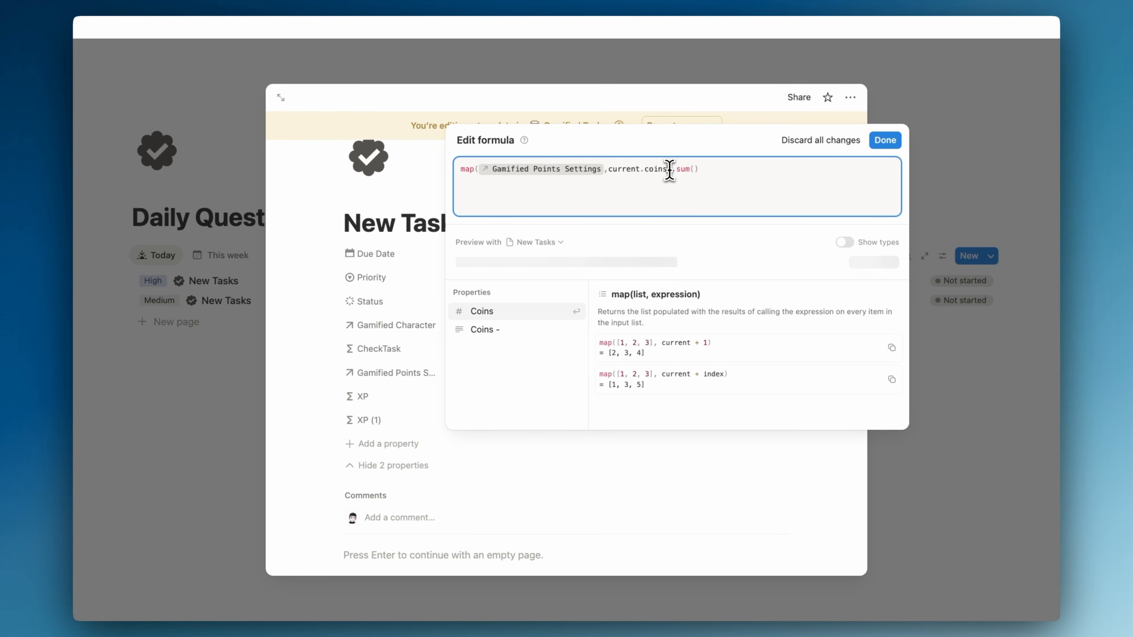
key("Return")
- Rename the duplicated formula property "Coins"
left_click(403, 395)
left_click(384, 419)
left_click(383, 441)
type("cO")
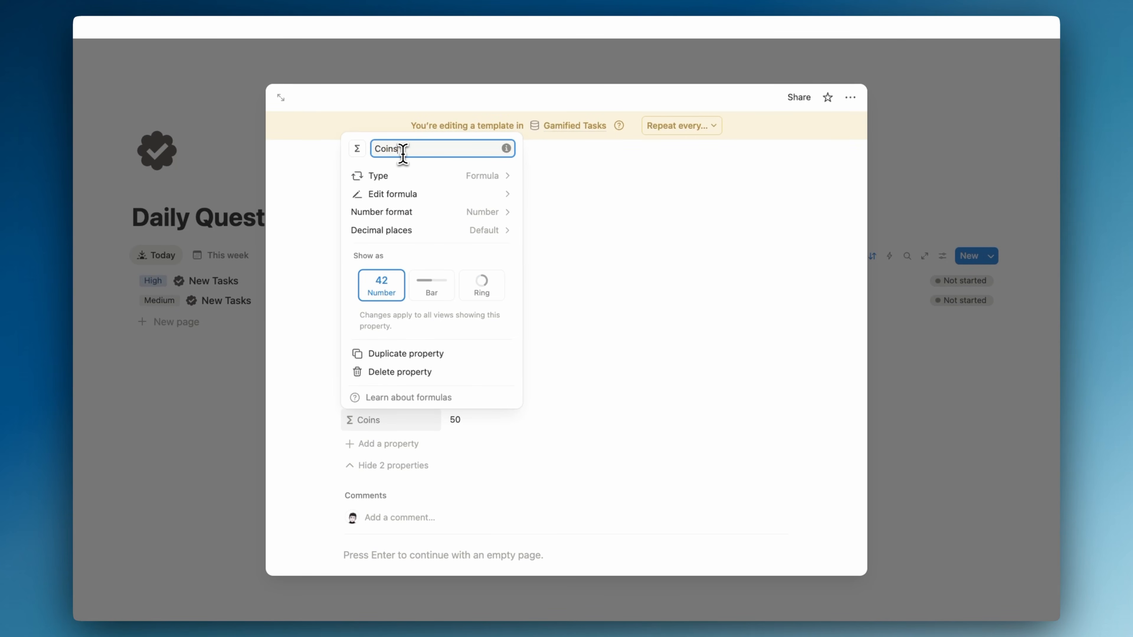
left_click(573, 250)
left_click(572, 250)
- Add a formula property named "Points" to the New Tasks template
left_click(390, 445)
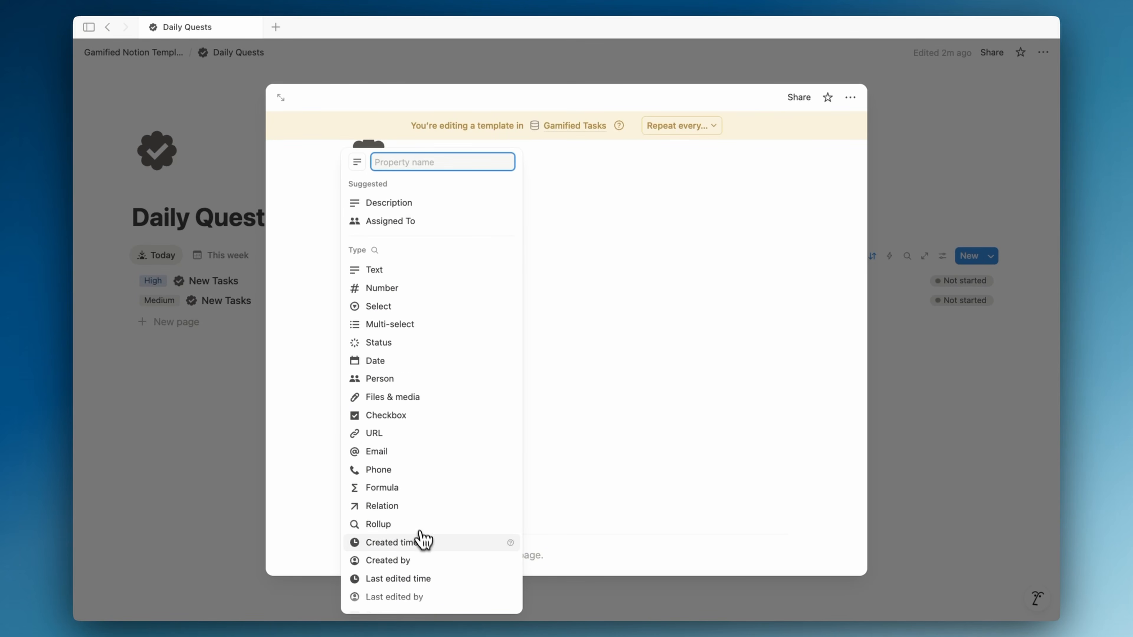
left_click(431, 489)
type("Poi")
key("Return")
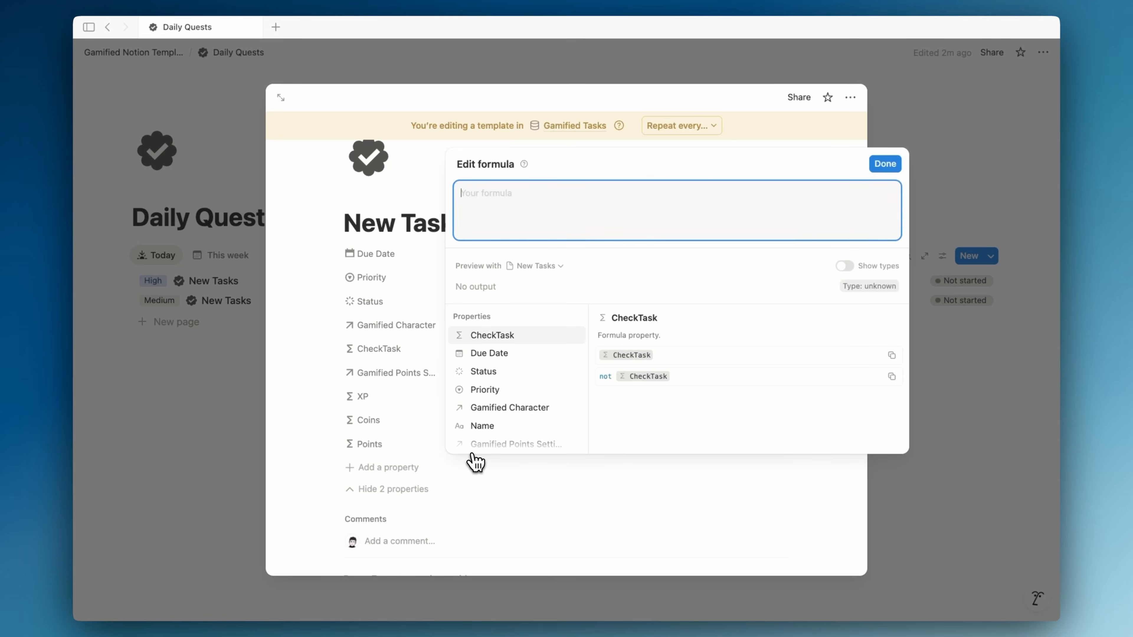
- Give Points an if() formula on CheckTask showing purple XP and blue Coins after "Points earned: ", otherwise both in gray after "Points to earn: "
type("/* Display points with color if Done is checked, else gray out all */  if(prop(\"Checkbox\"),   style(\"Points earned: \", \"b\") +   style(prop(\"XP\") + \"XP\", \"purple\", \"b\") +   \" + \" +   style(prop(\"Coins\") + \"Coins\", \"blue\", \"b\"),    style(\"Points to earn: \" + prop(\"XP\") + \"XP + \" + prop(\"Coins\") + \" Coins\", \"gray\",\"b\") )")
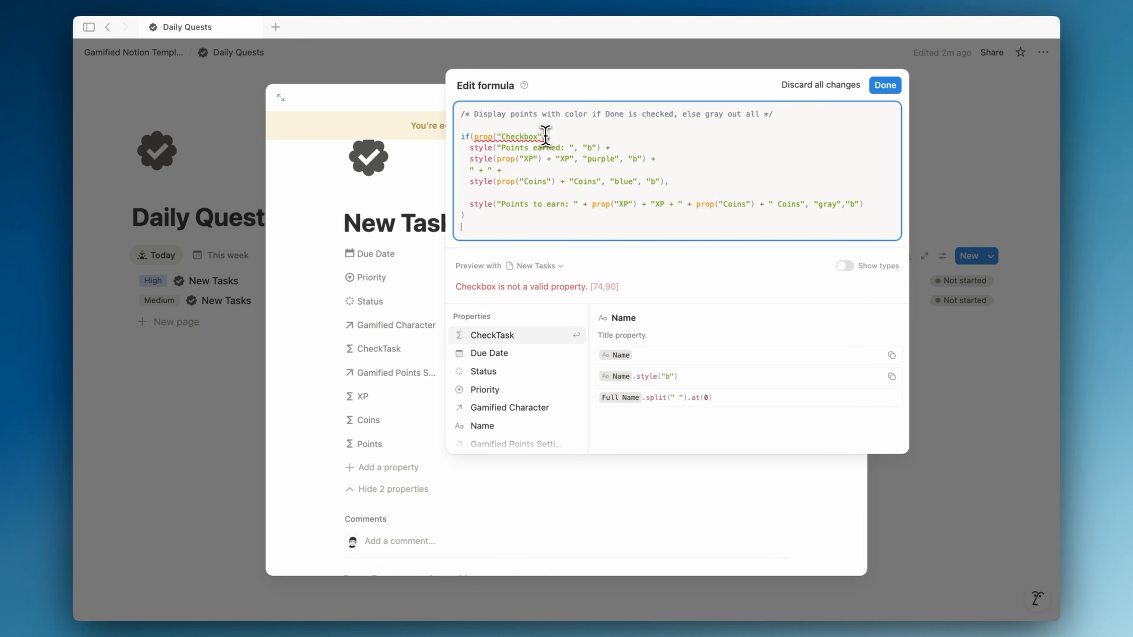
type("comp,")
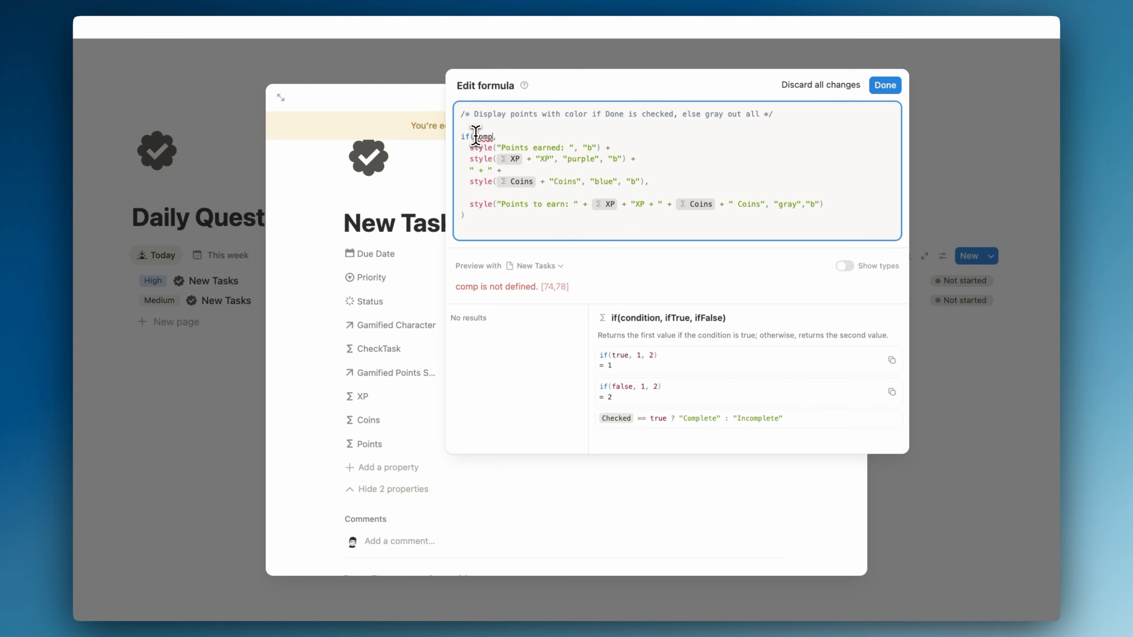
key("BackSpace")
key("BackSpace")
type("h")
key("Return")
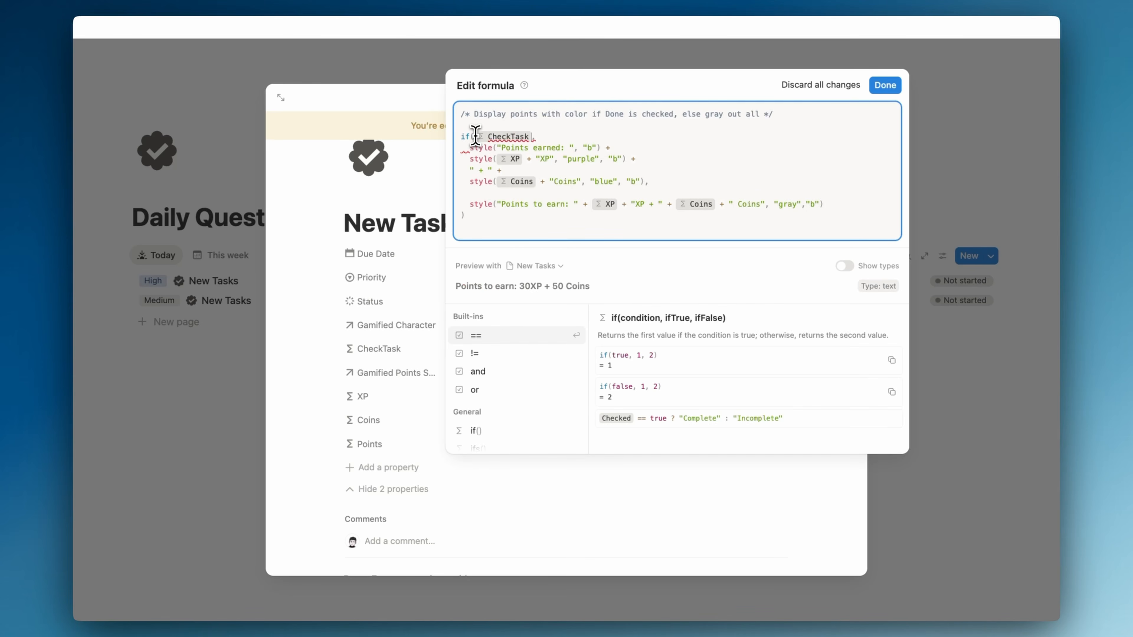
left_click(885, 85)
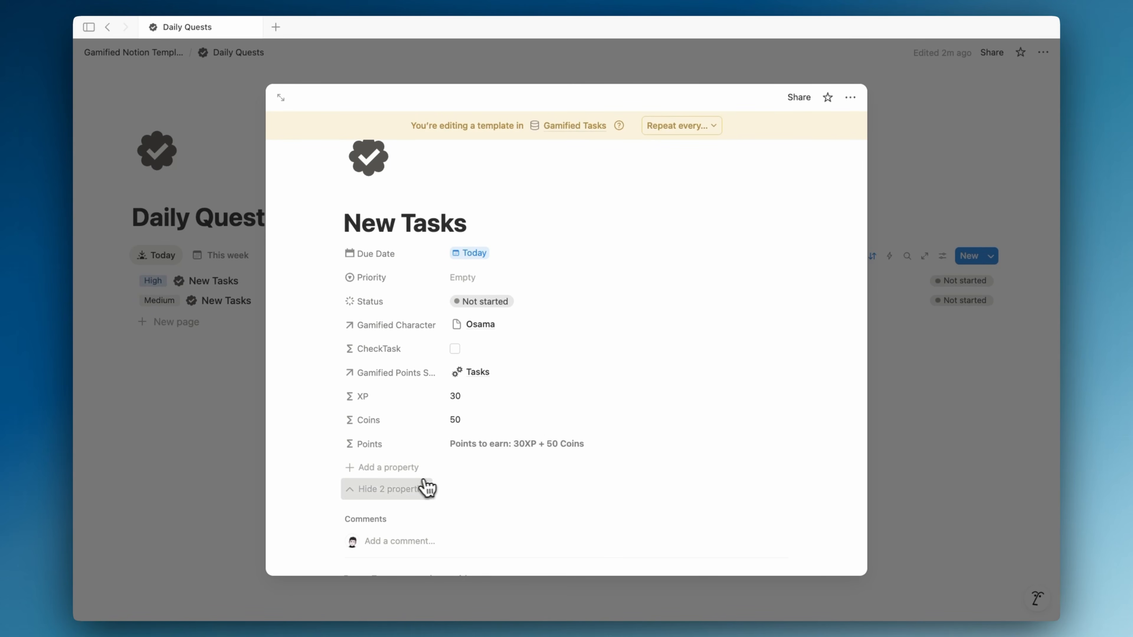
- Close the template and show the Points property in the Today view of Daily Quests
left_click(424, 489)
left_click(981, 350)
left_click(942, 256)
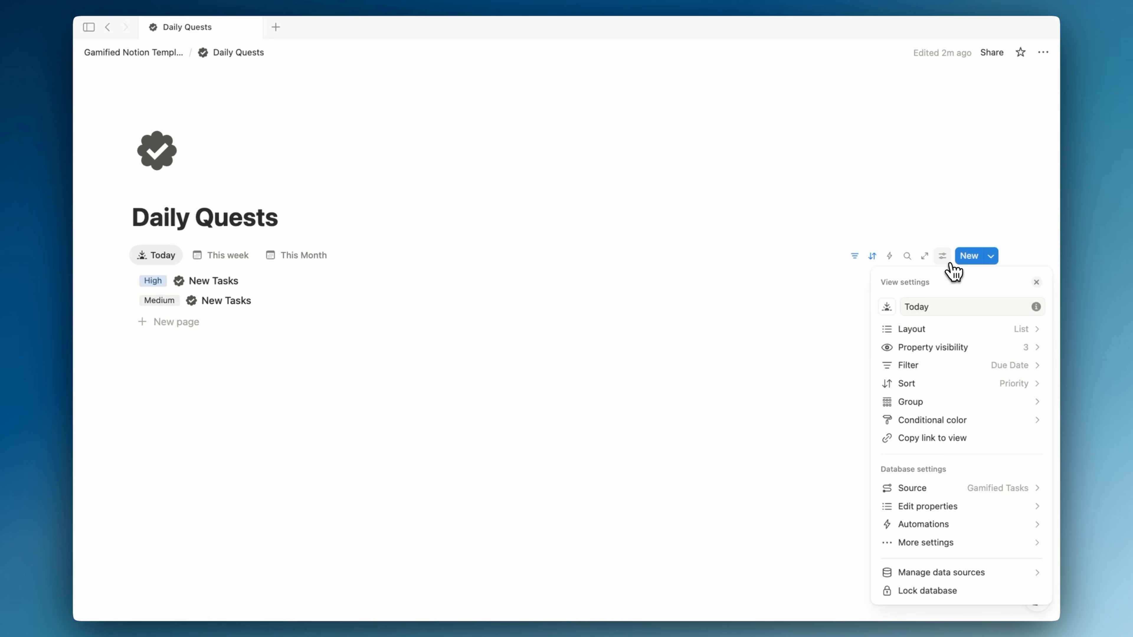
left_click(993, 353)
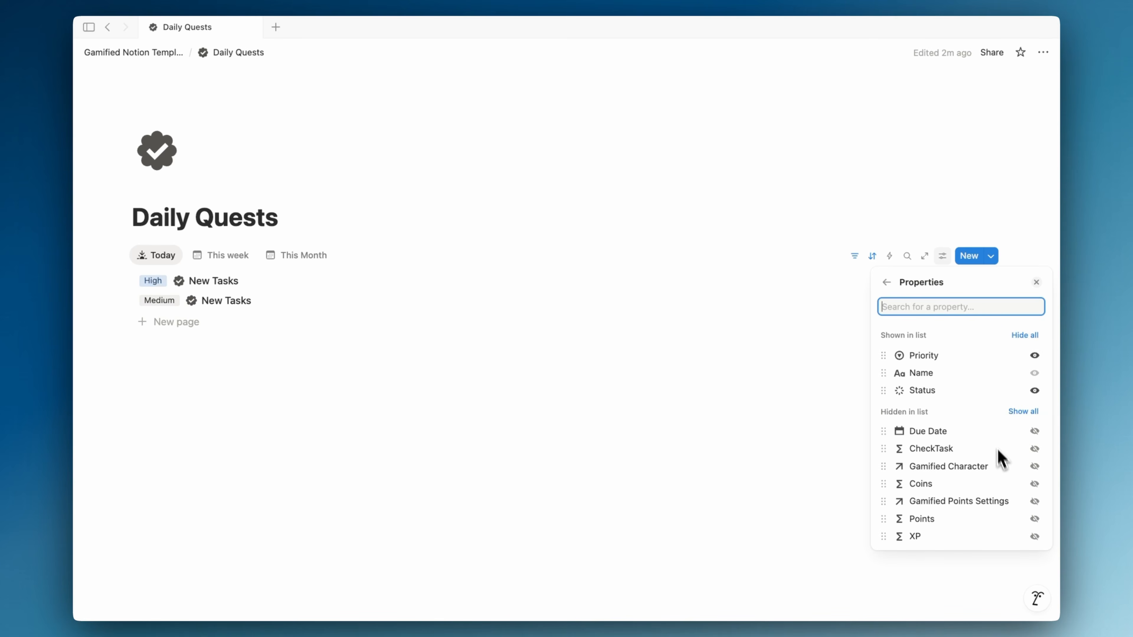
left_click(1034, 518)
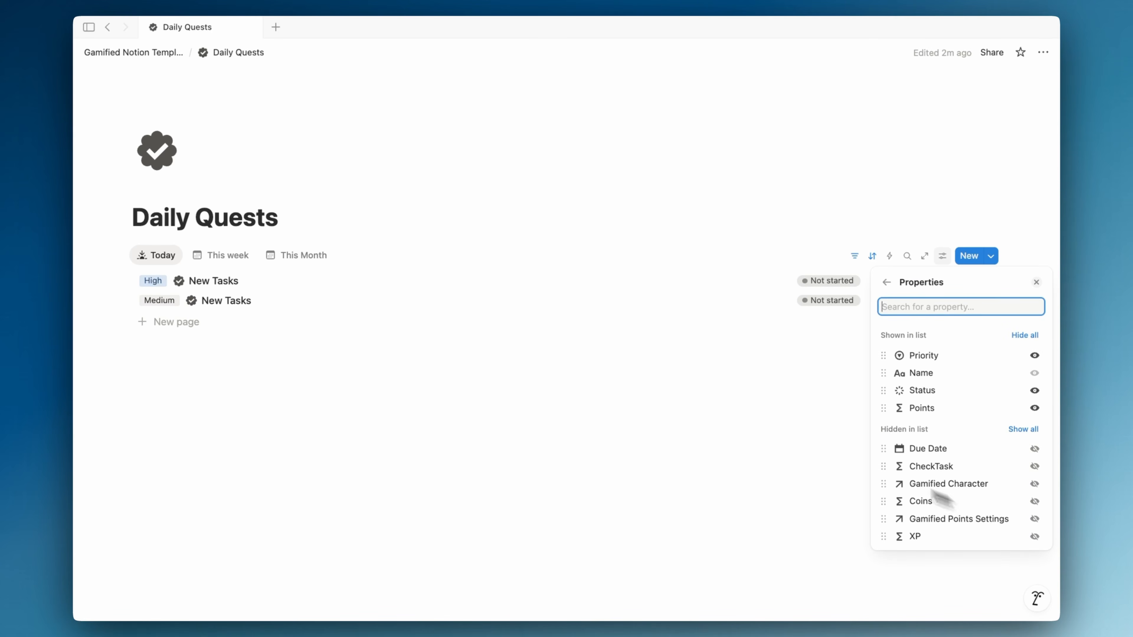
left_click(789, 438)
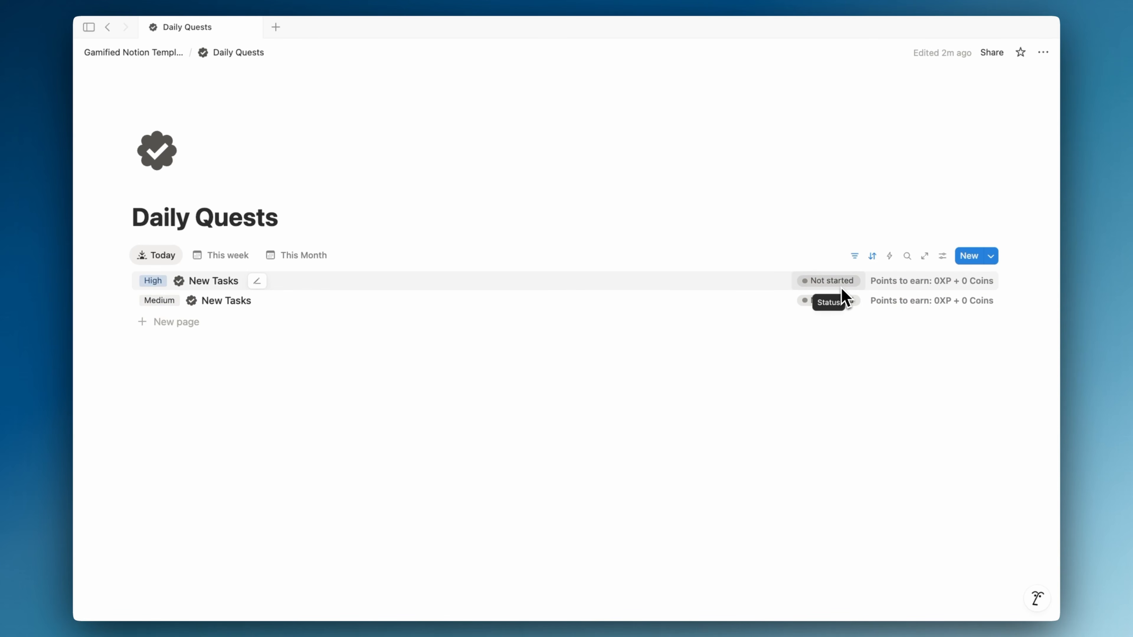
- Delete the two existing tasks from the Today view and add two tasks from the updated New Tasks template
left_click_drag(999, 301, 967, 278)
key("super+z")
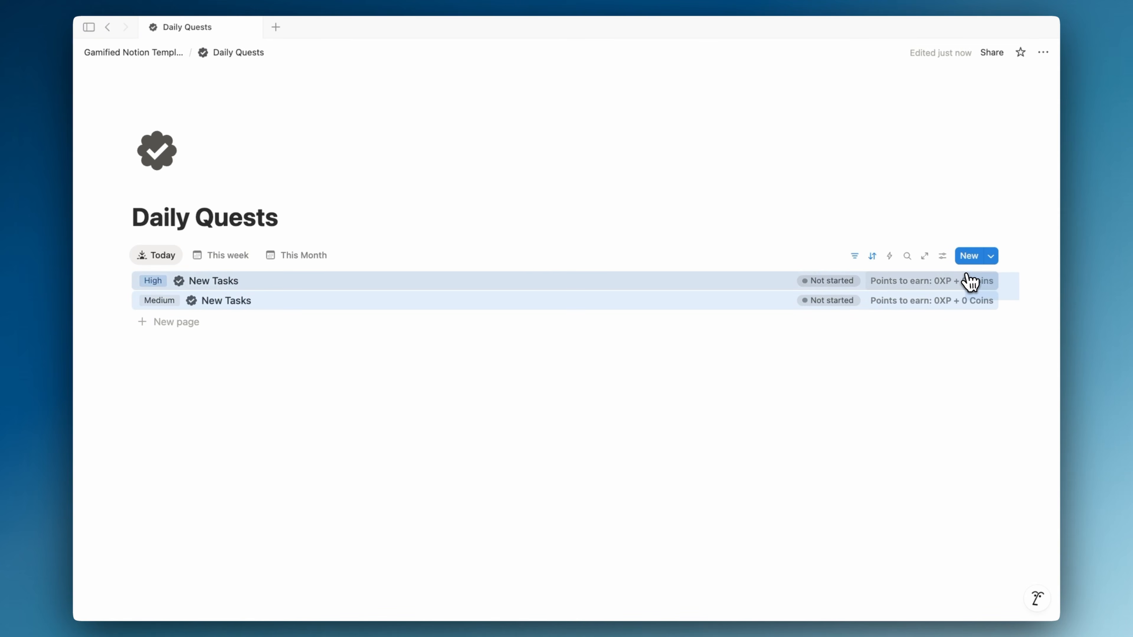
key("Delete")
left_click(627, 293)
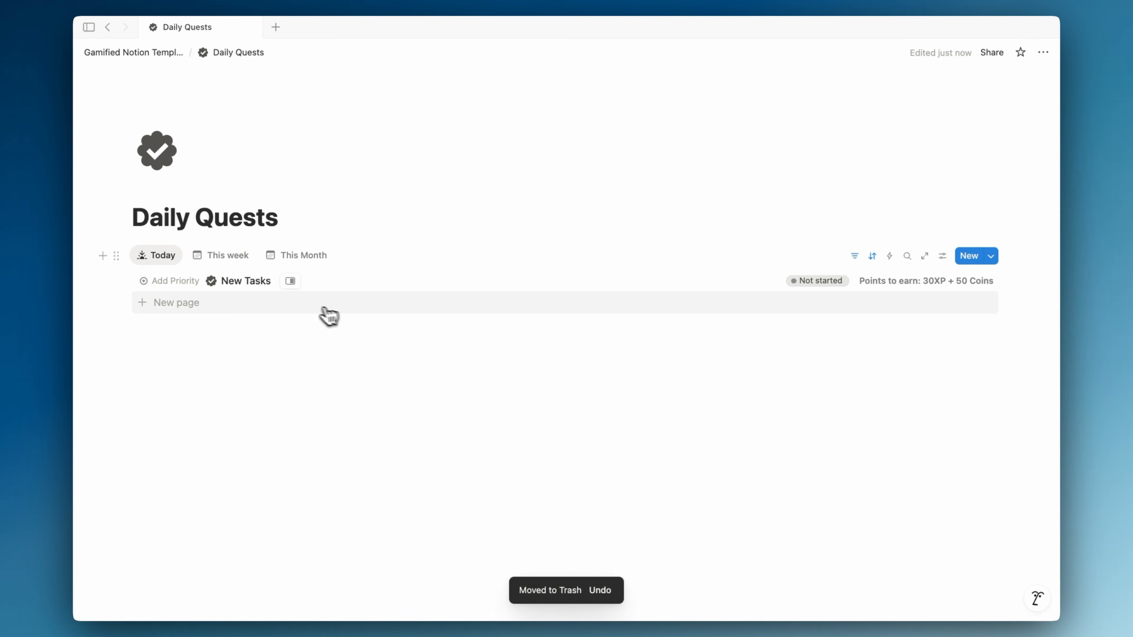
left_click(295, 299)
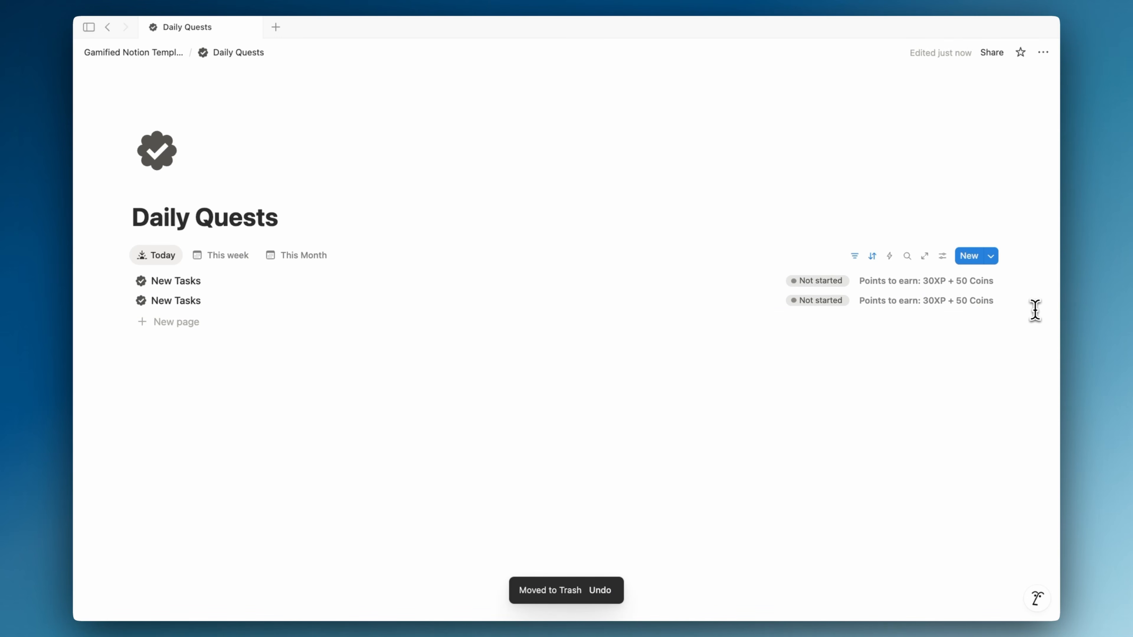
- Set the first new task's status to Done
left_click(834, 283)
left_click(825, 402)
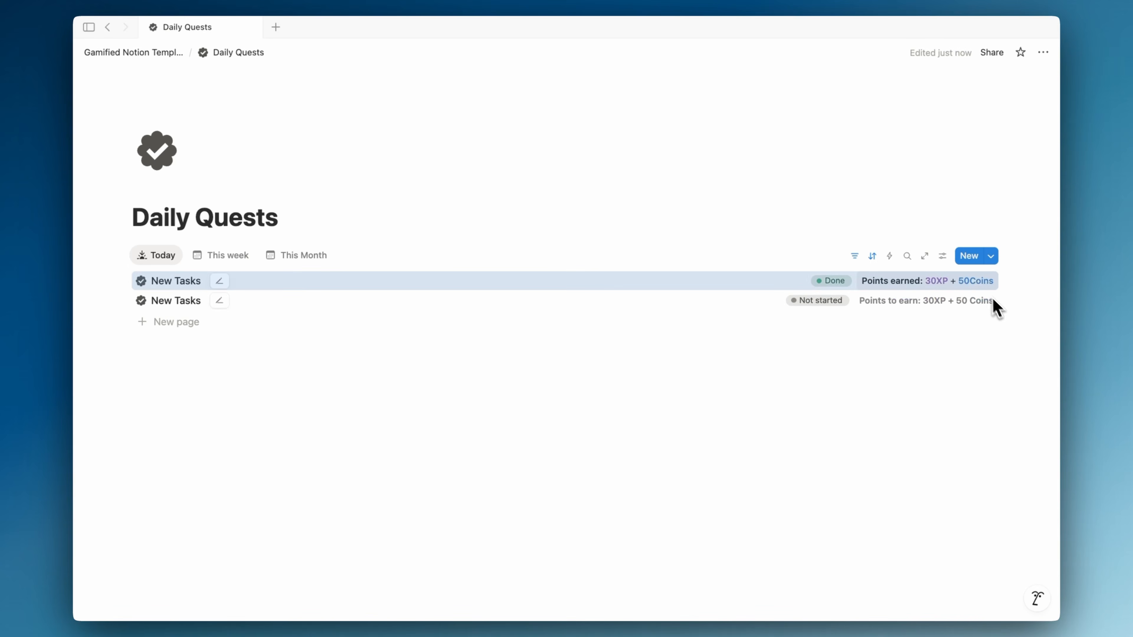
left_click(289, 217)
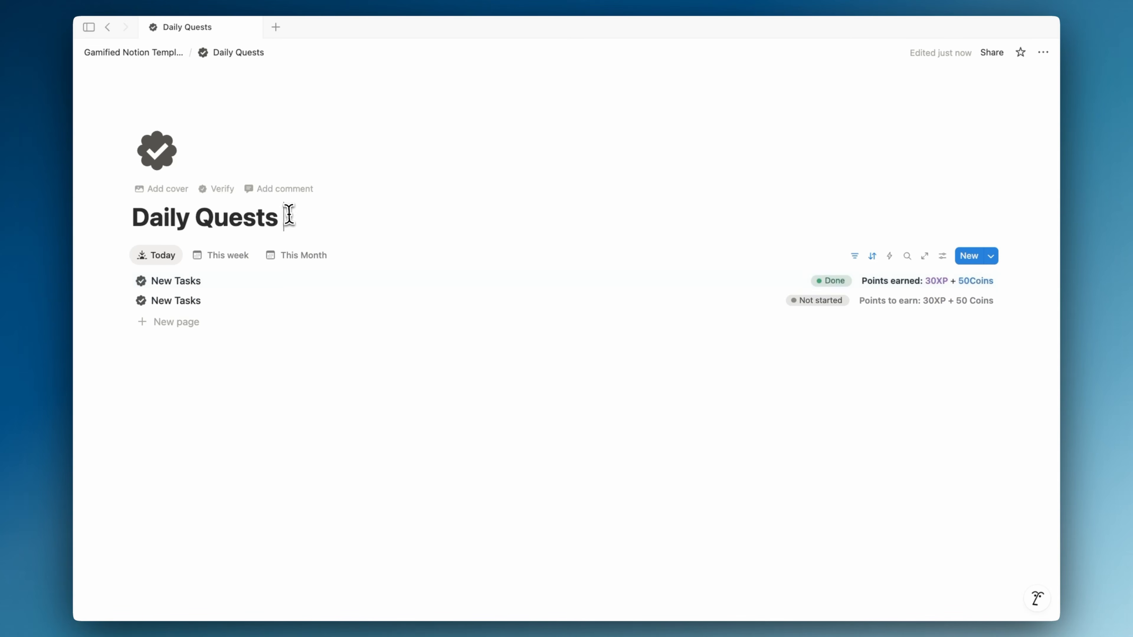
left_click(176, 53)
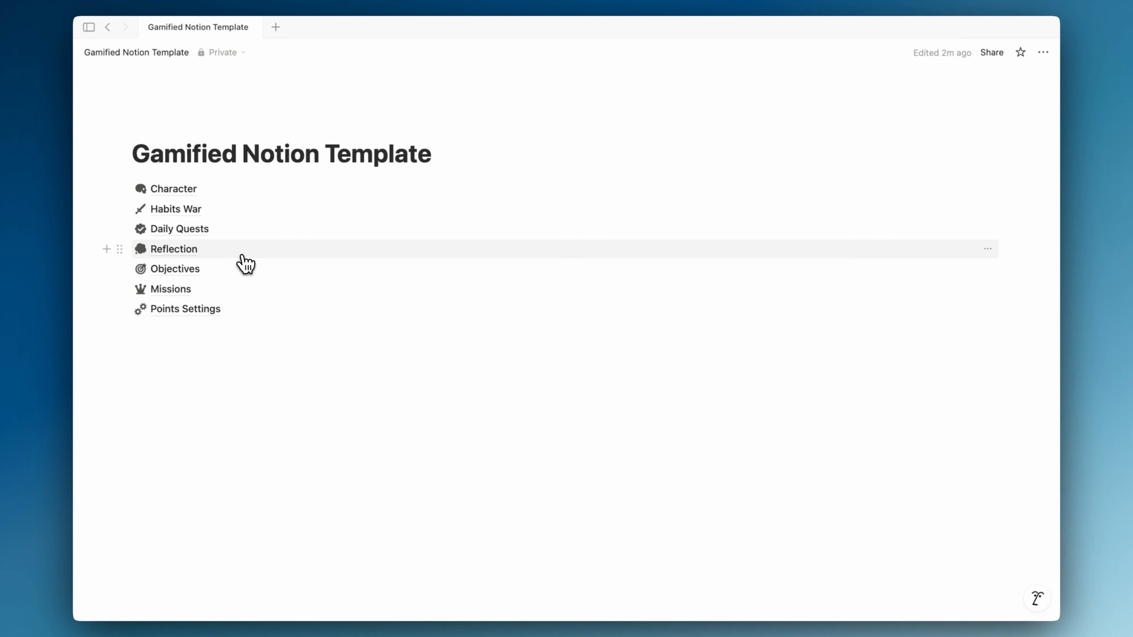
left_click(263, 252)
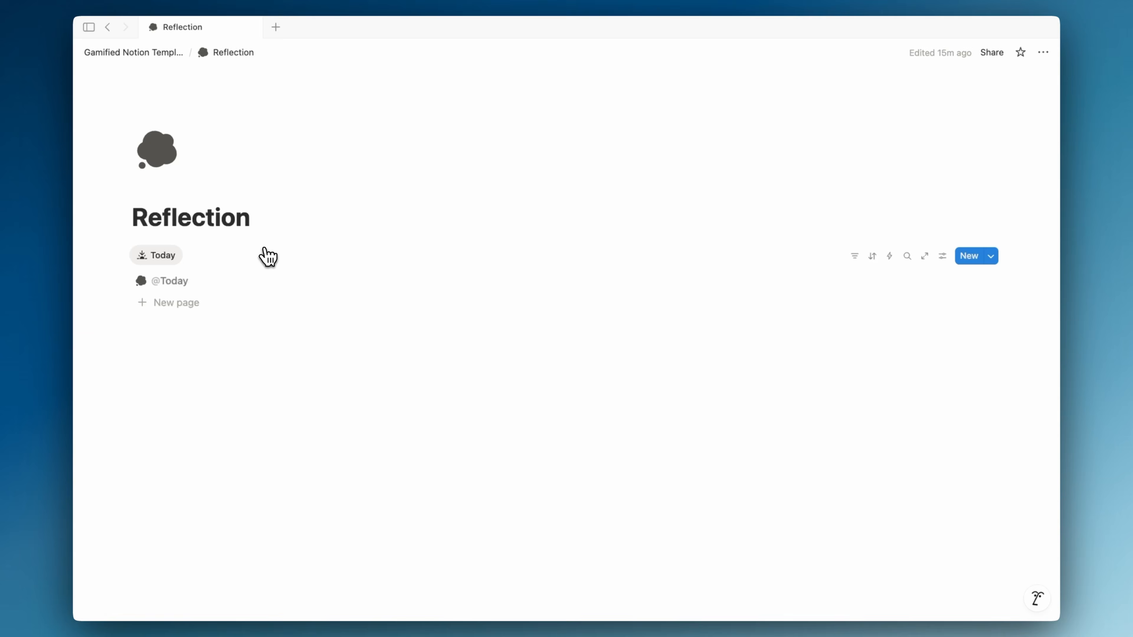
left_click(1042, 300)
left_click(924, 344)
left_click(419, 394)
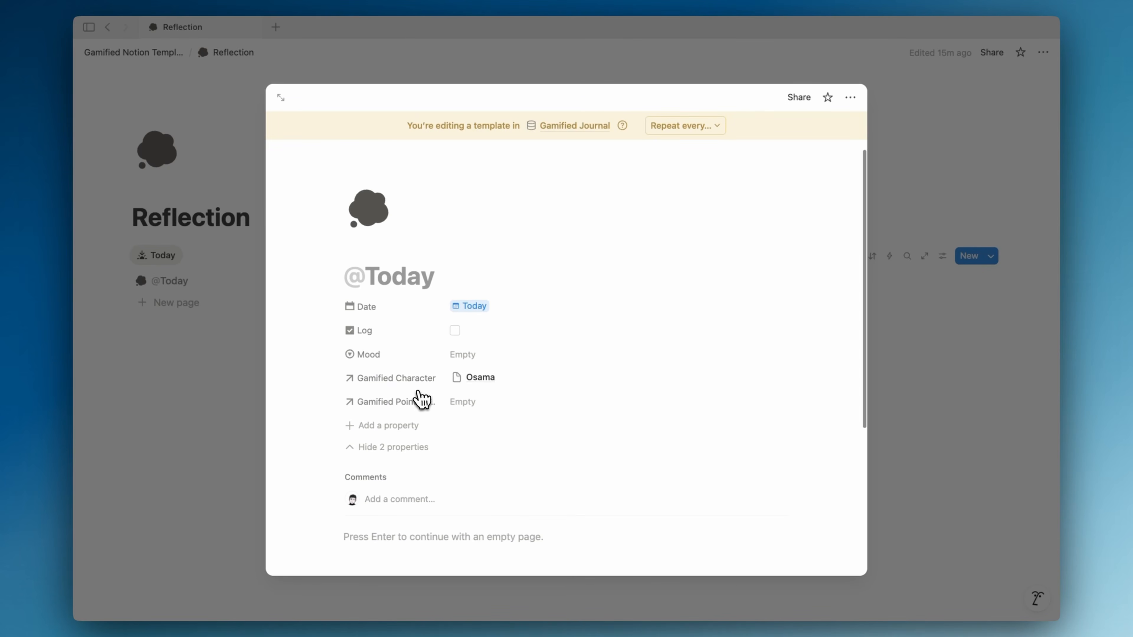
scroll(418, 393, "down", 2)
left_click(462, 345)
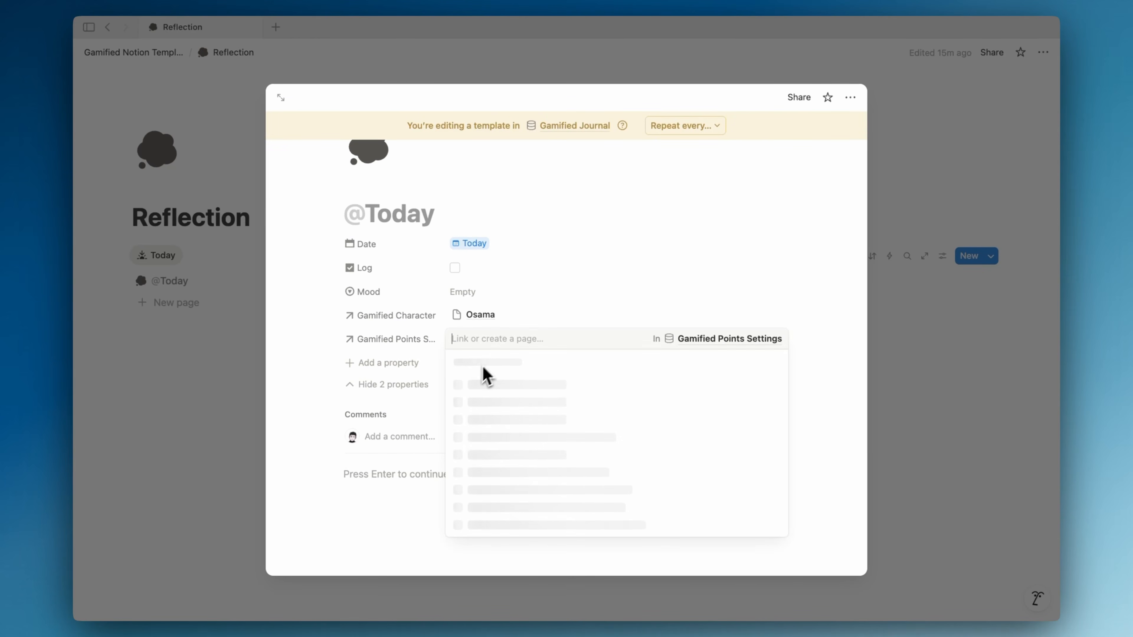
left_click(502, 404)
left_click(415, 377)
left_click(408, 368)
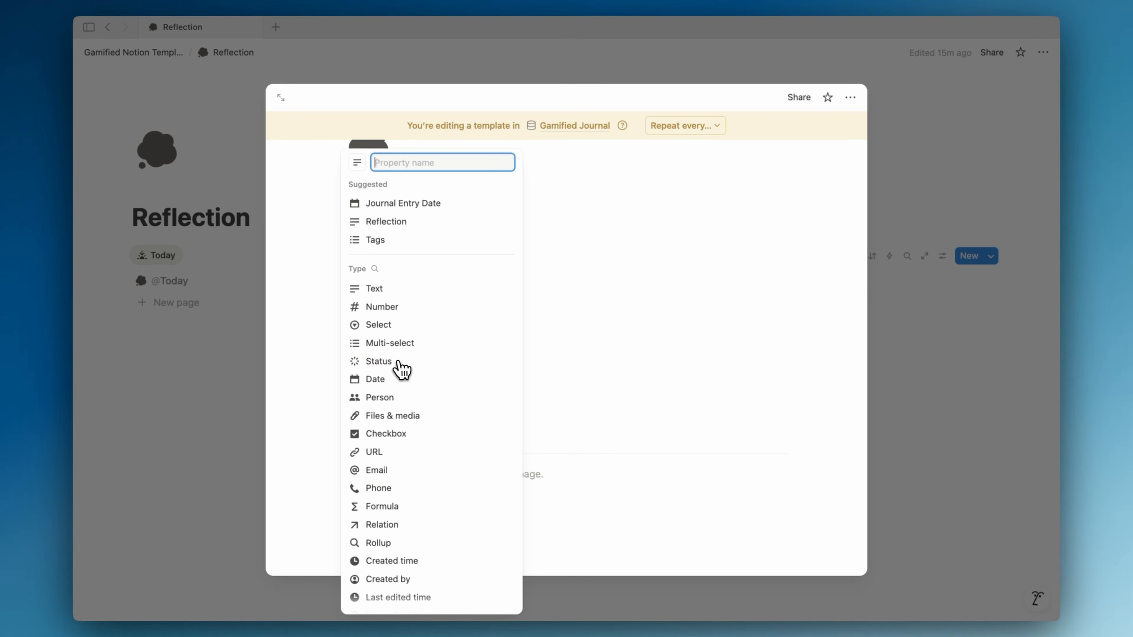
left_click(387, 507)
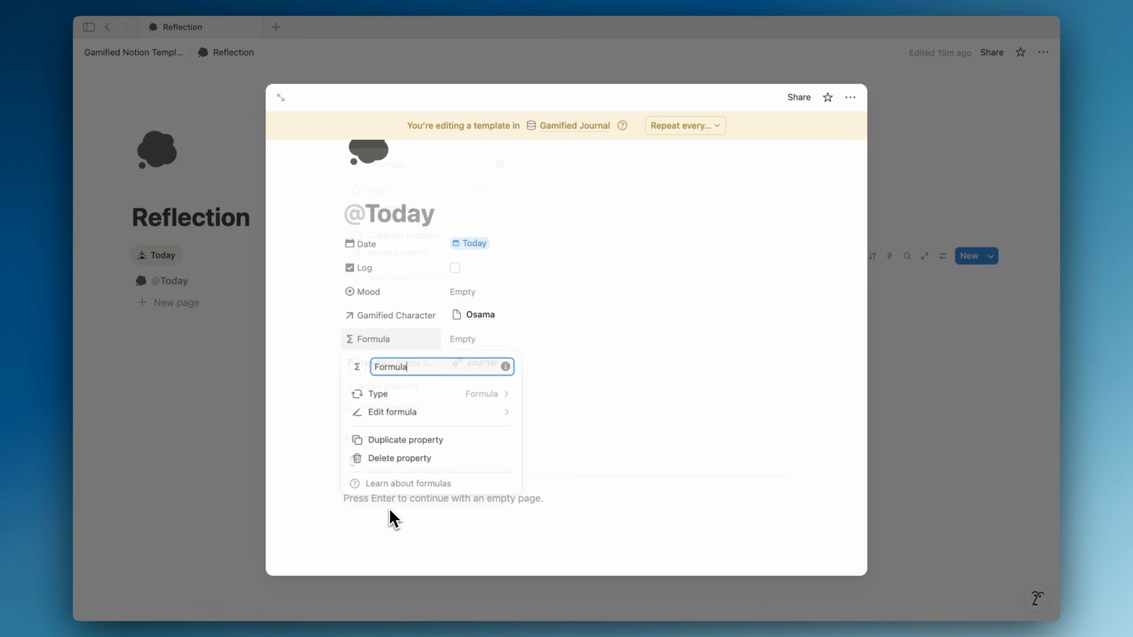
type("XP")
key("Return")
- Set the journal's XP formula to map Gamified Points Settings to current.XP and sum the result
left_click(497, 364)
type("map")
key("Down")
key("Down")
key("Return")
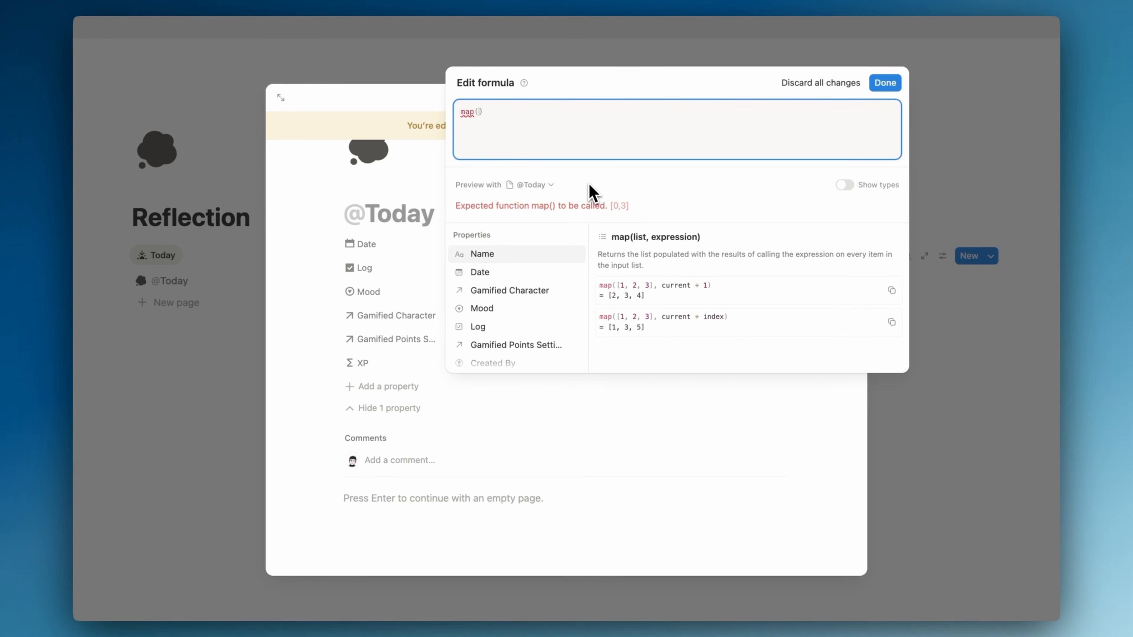
type("poin")
key("Return")
type(",cu")
key("Return")
type(".xp")
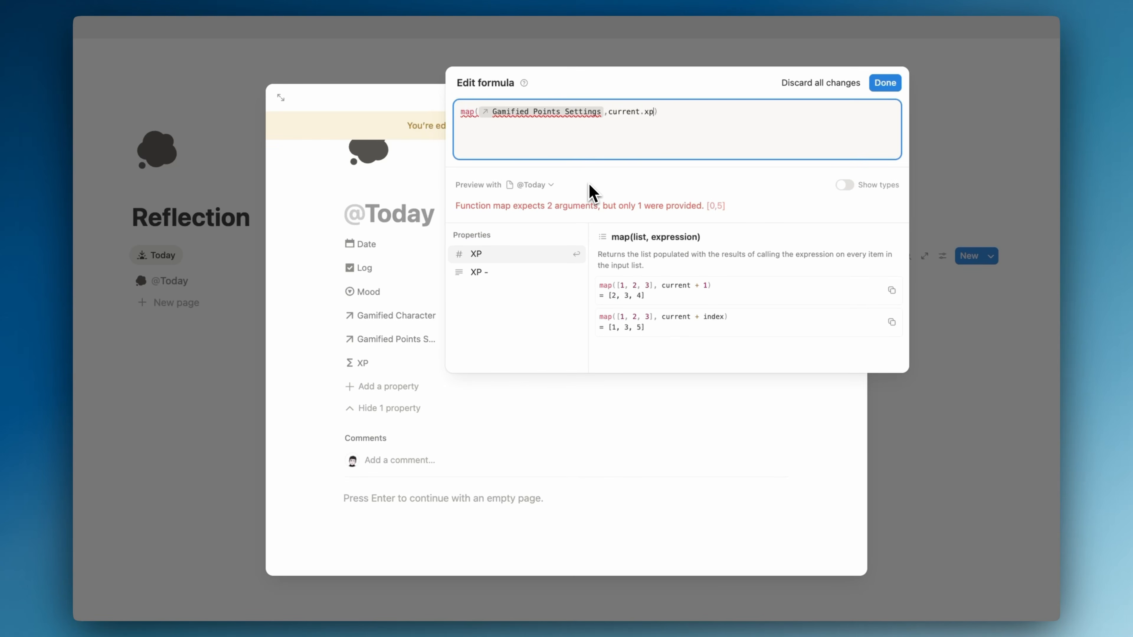
key("Return")
type(").sum")
key("Return")
left_click(379, 410)
- Duplicate the XP property in the journal template and rename the copy as Coins
left_click(388, 362)
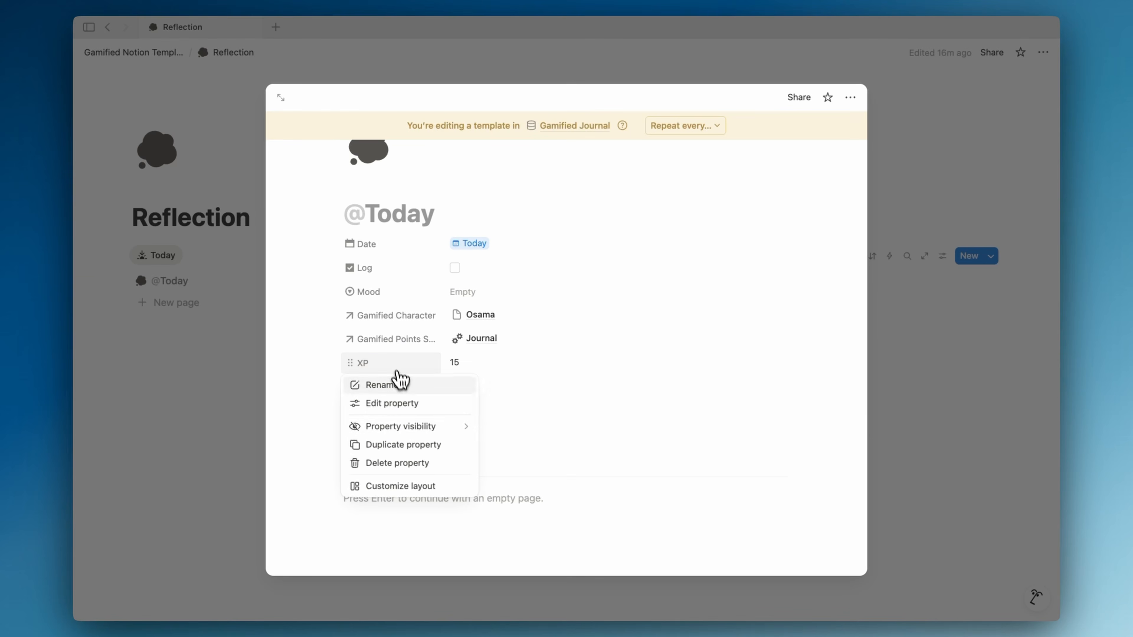
left_click(396, 441)
left_click(396, 394)
left_click(393, 408)
key("BackSpace")
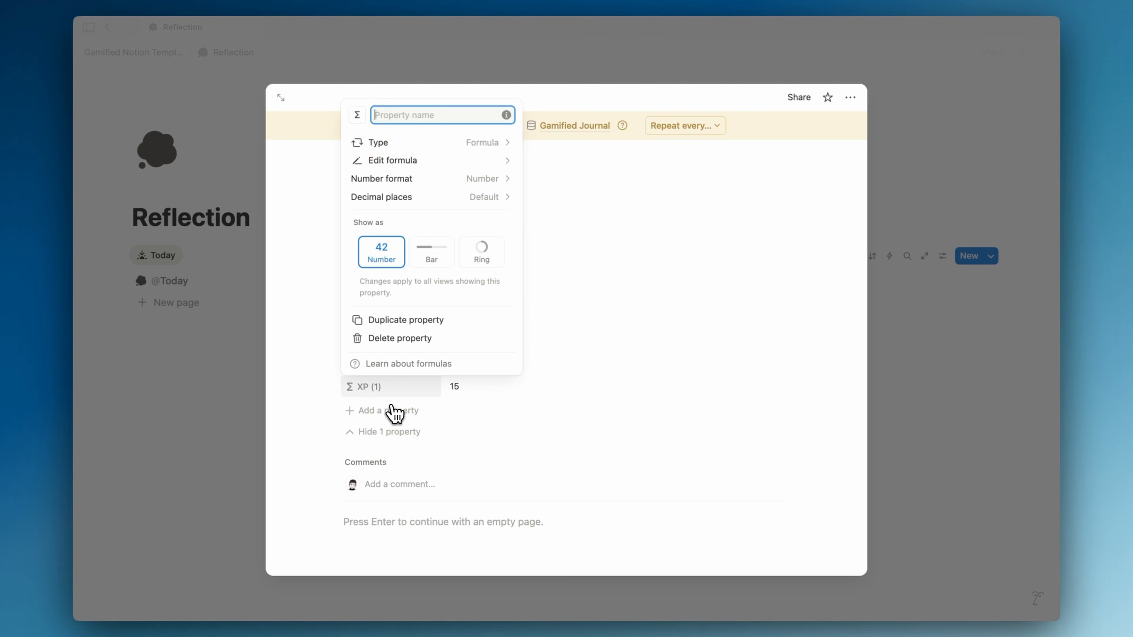
left_click(534, 435)
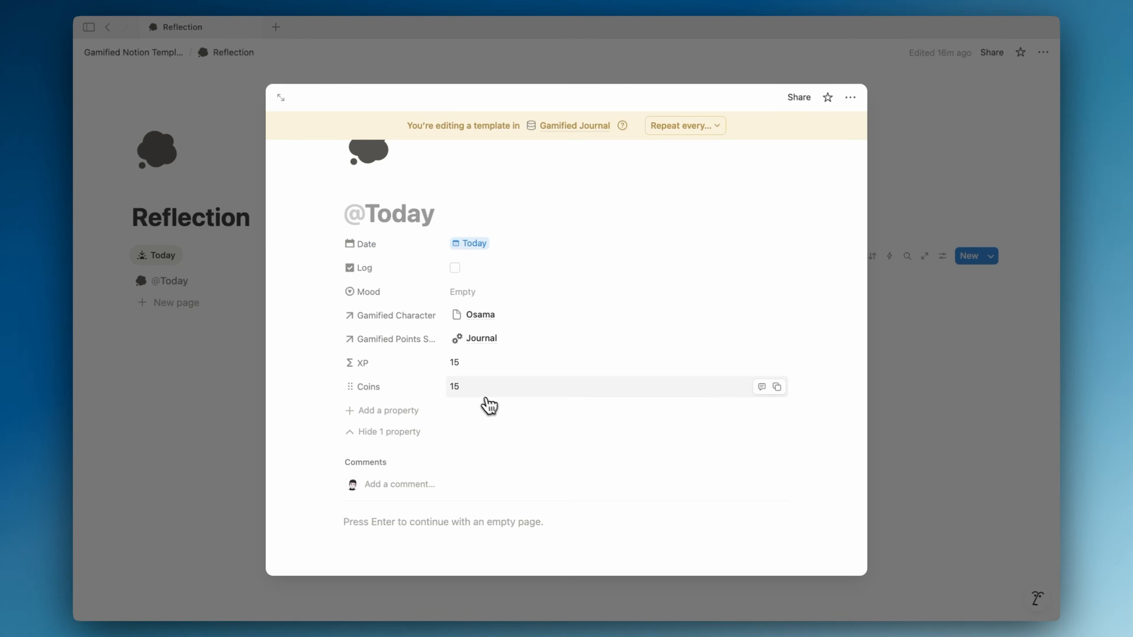
- Change the journal's Coins formula to sum current.Coins instead of current.XP
left_click(484, 387)
left_click(671, 137)
key("BackSpace")
type("coins")
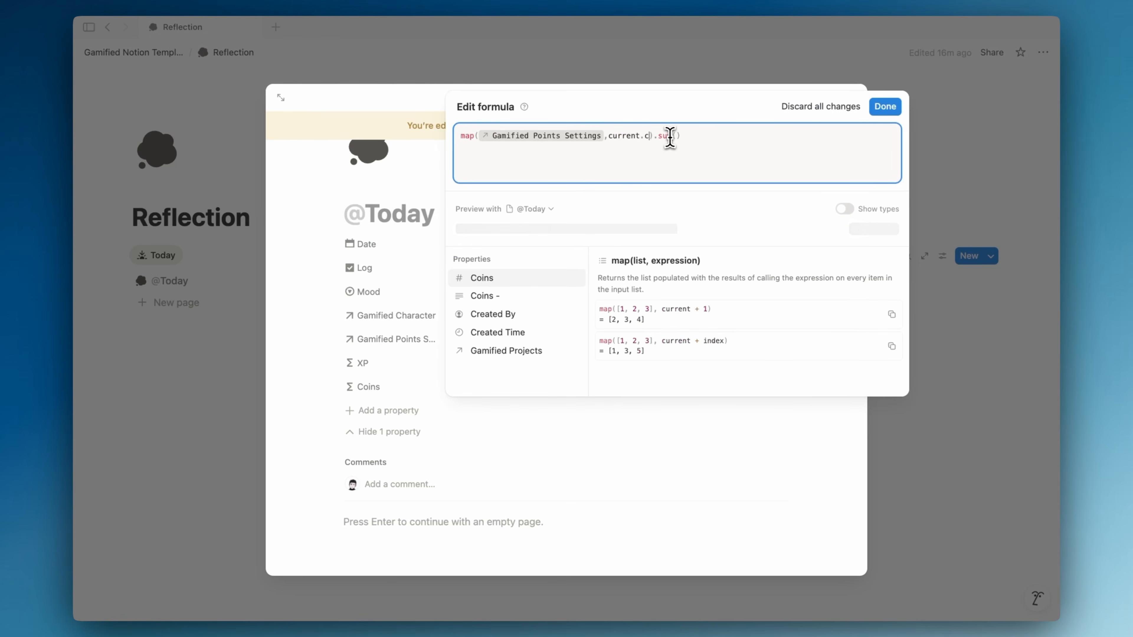
key("Return")
left_click(910, 107)
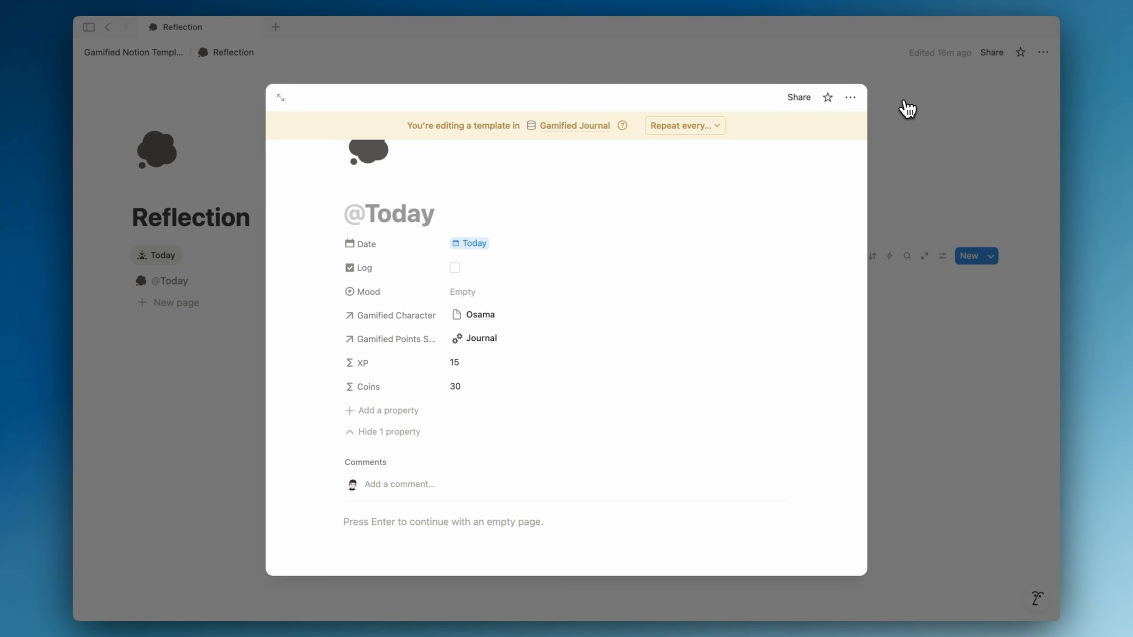
- Add a Points formula property with if() on Log: bold "Points earned: " with purple XP and blue Coins, otherwise bold gray "Points to earn: " with both
left_click(380, 409)
left_click(536, 396)
left_click(398, 413)
left_click(445, 510)
type("Points")
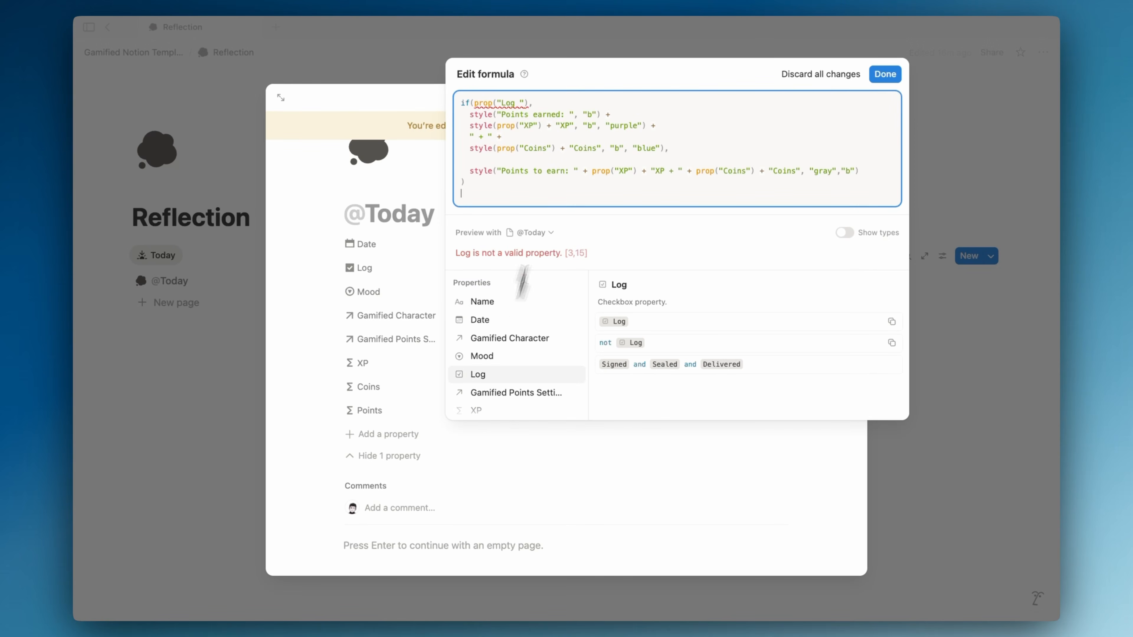
key("Return")
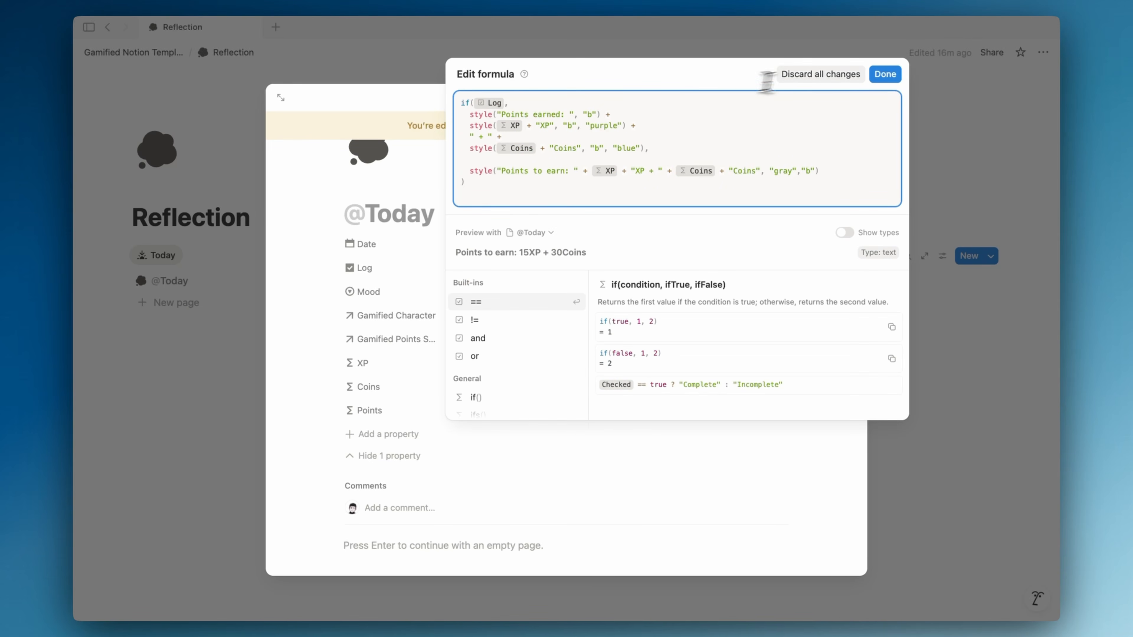
left_click(880, 75)
left_click(408, 456)
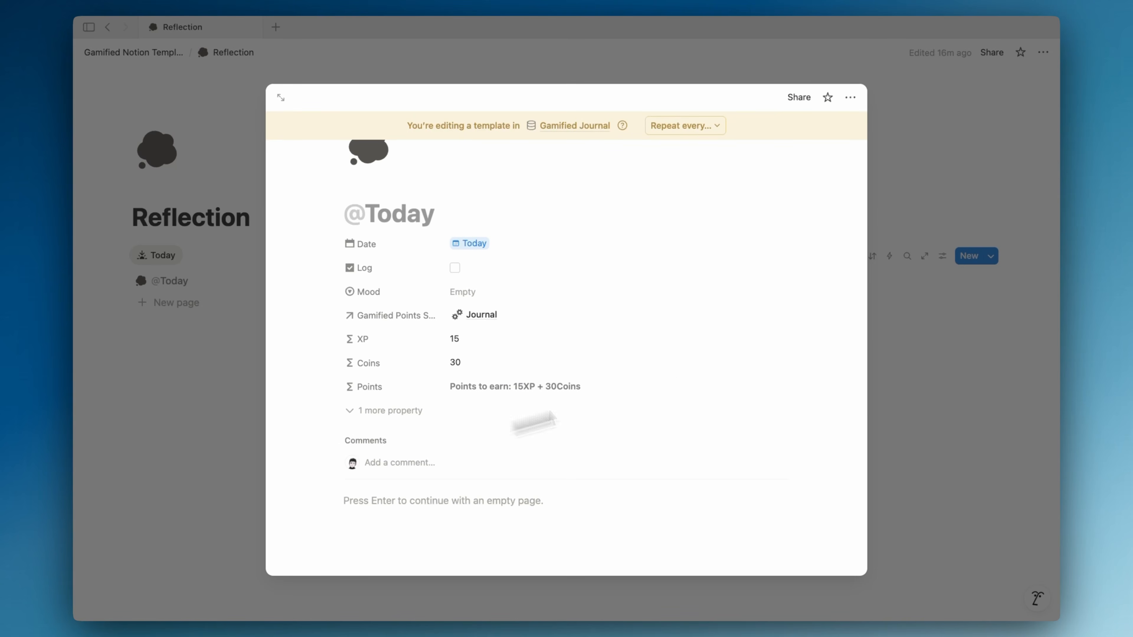
left_click(950, 324)
left_click(815, 286)
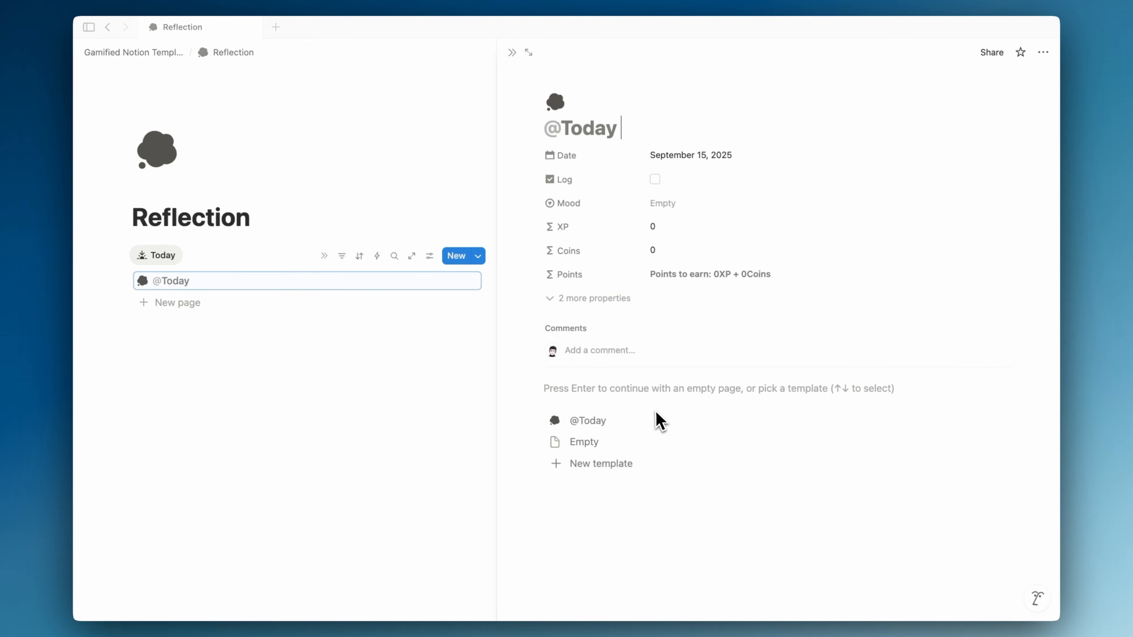
left_click(636, 423)
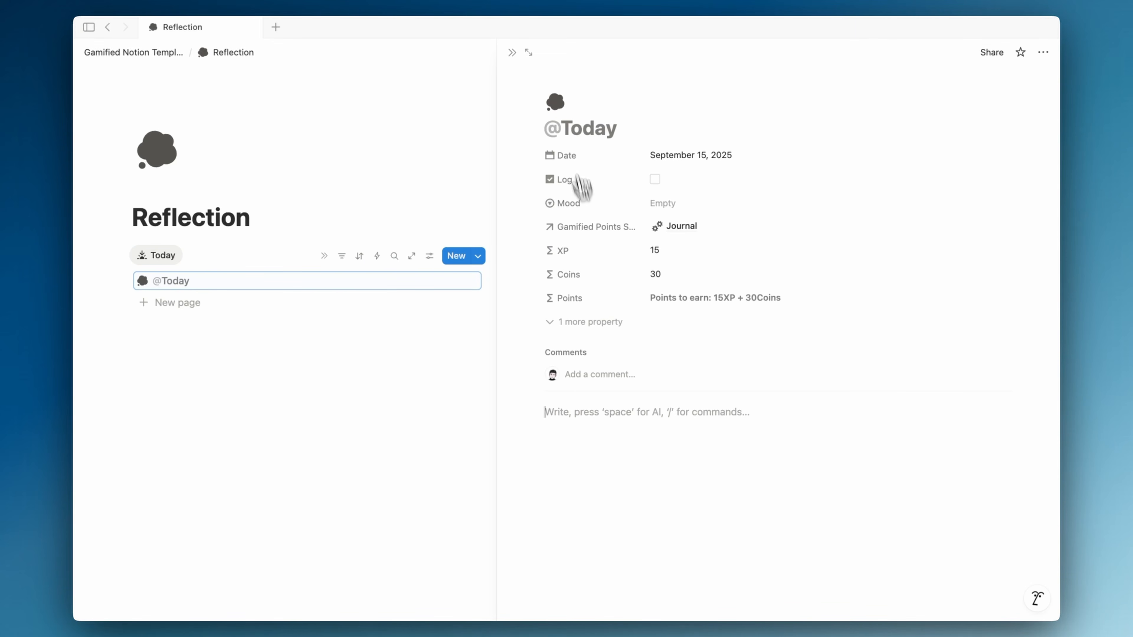
left_click(515, 62)
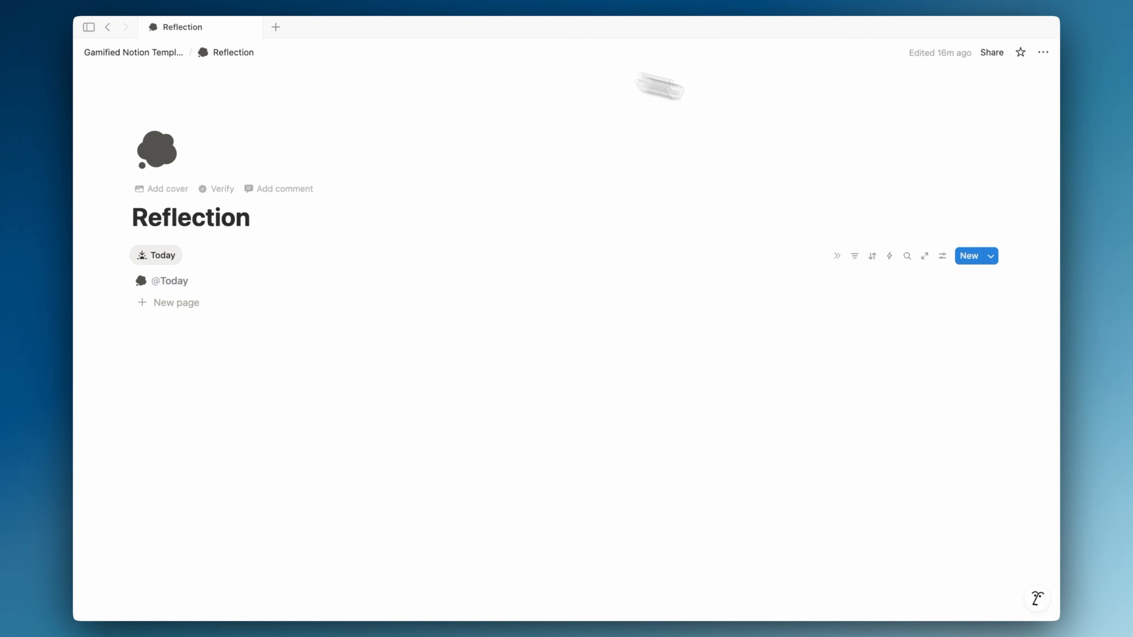
- Show the Log and Points properties in the Reflection page's Today view, with Log placed before Points
left_click(942, 256)
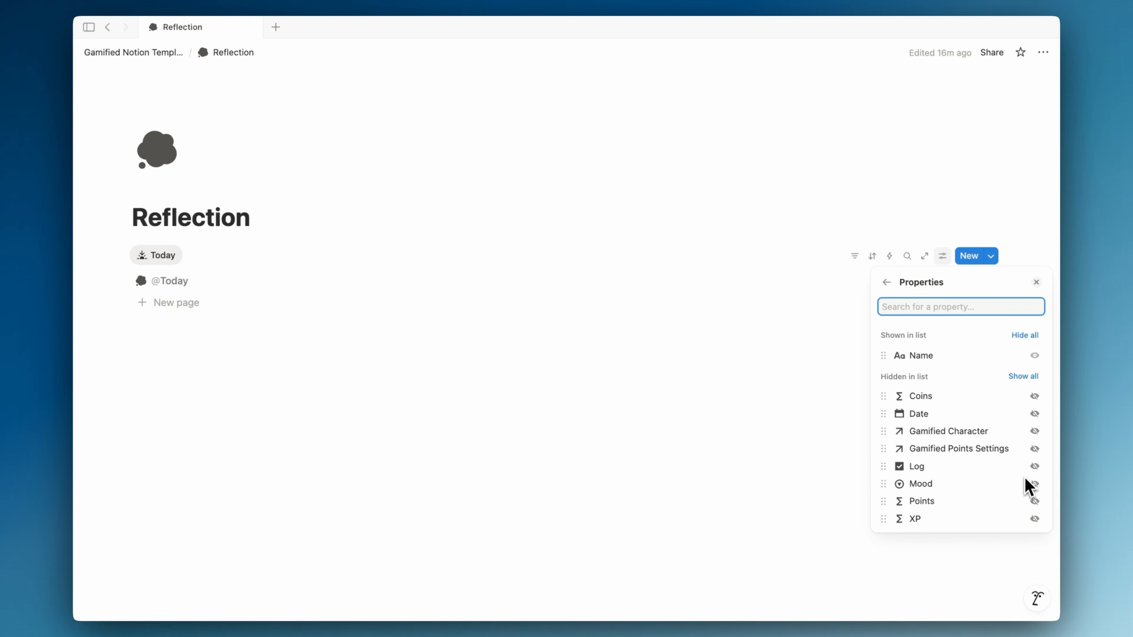
left_click(1034, 502)
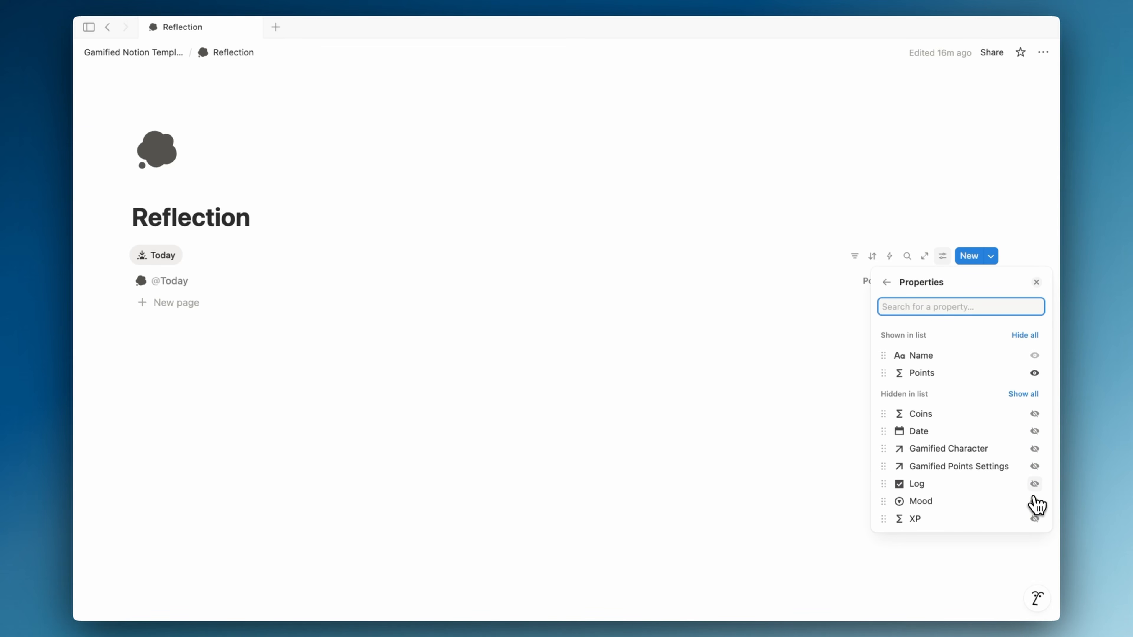
left_click(1034, 487)
left_click_drag(979, 396, 979, 380)
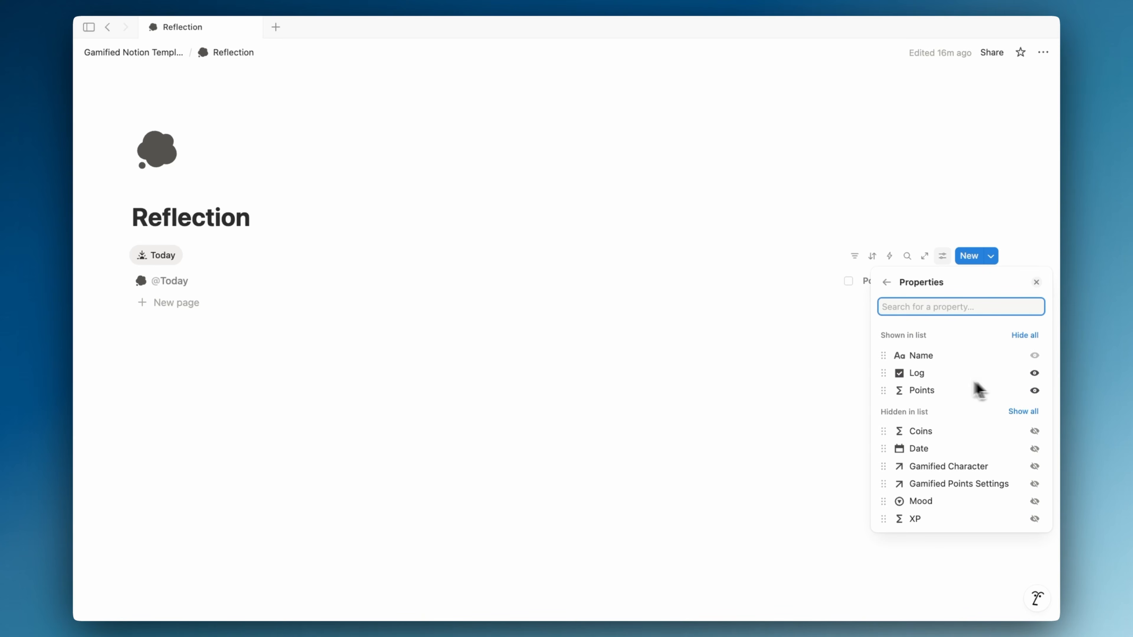
left_click(816, 355)
left_click(848, 282)
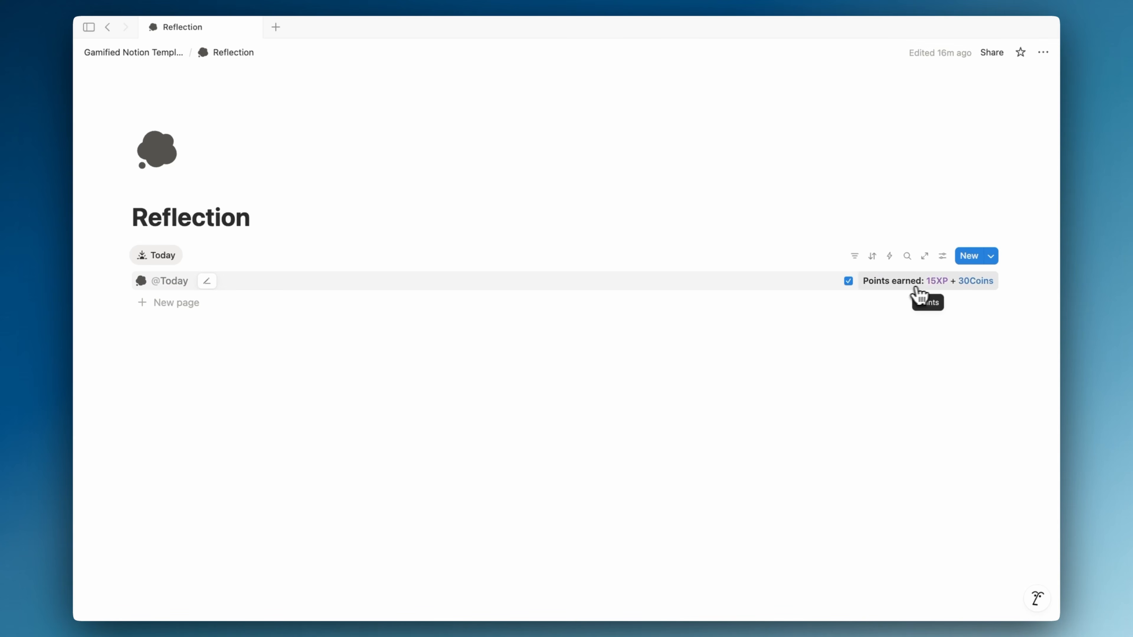
left_click(848, 281)
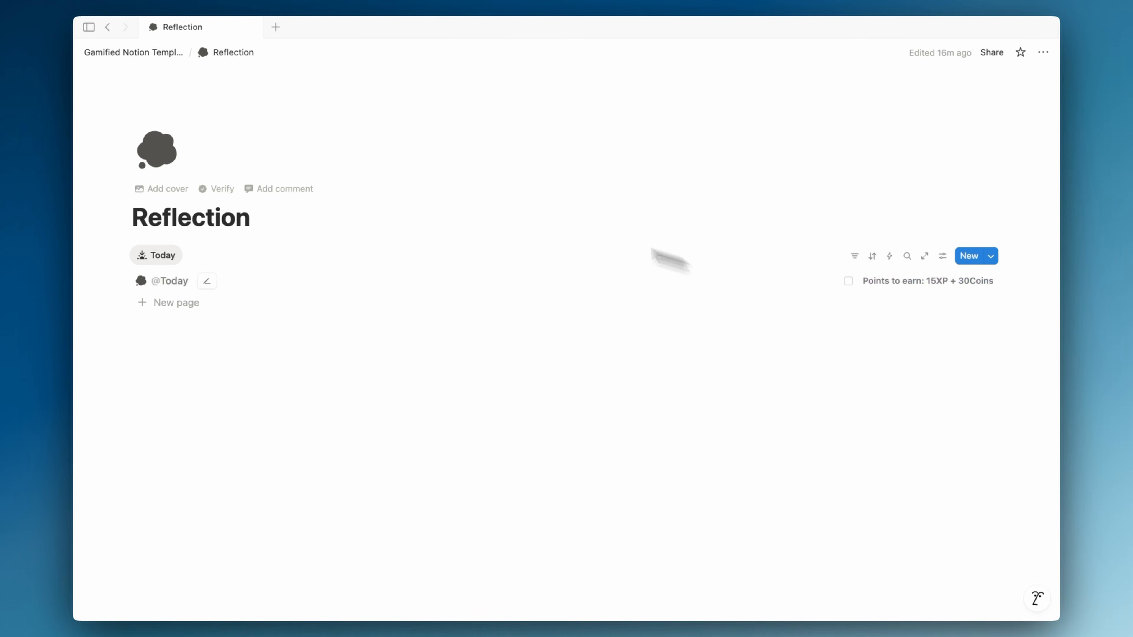
- Open the New Goal template on the Objectives page for editing and reveal its hidden properties
left_click(161, 62)
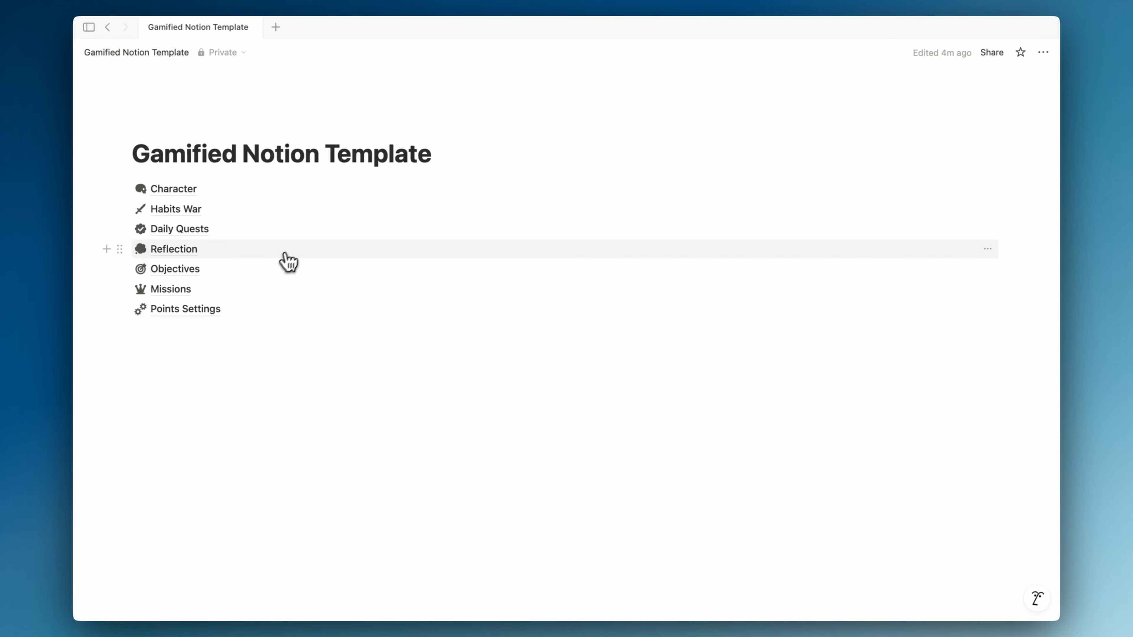
left_click(263, 278)
left_click(991, 256)
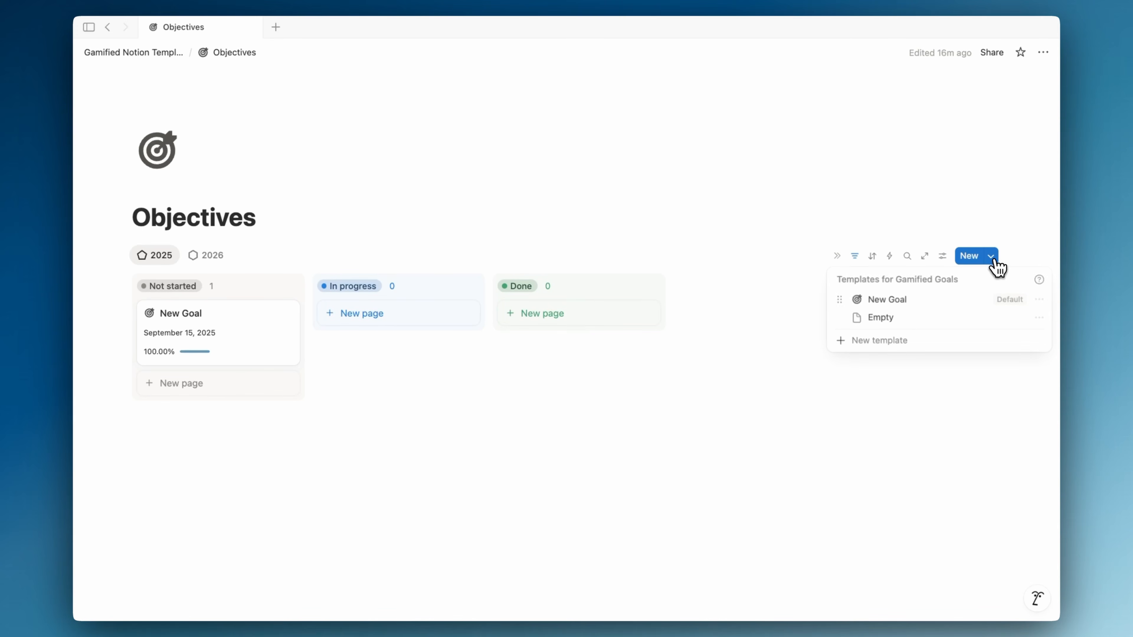
left_click(1038, 300)
left_click(984, 339)
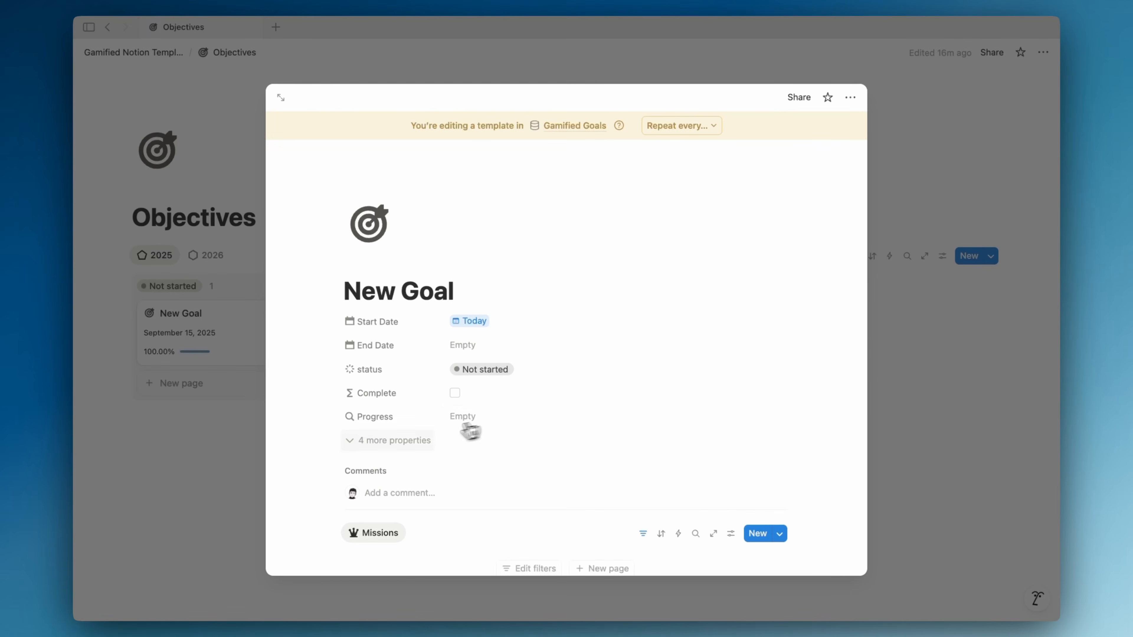
left_click(429, 436)
scroll(430, 435, "down", 5)
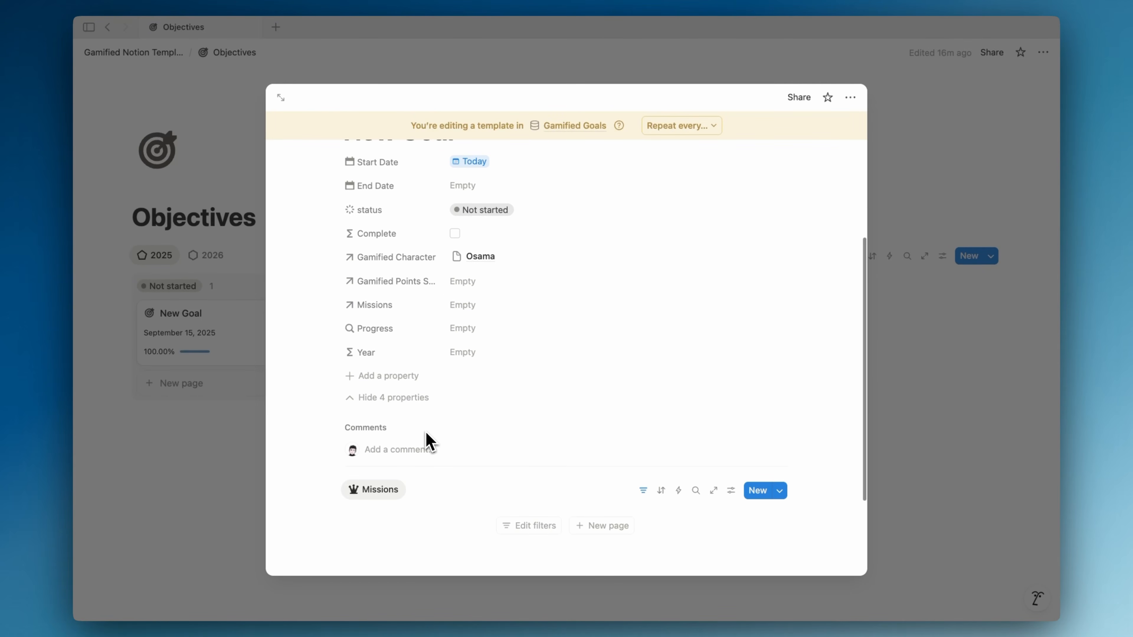
- Add a formula property named XP to the New Goal template
left_click(411, 377)
left_click(412, 525)
type("XP")
left_click(622, 275)
left_click(622, 276)
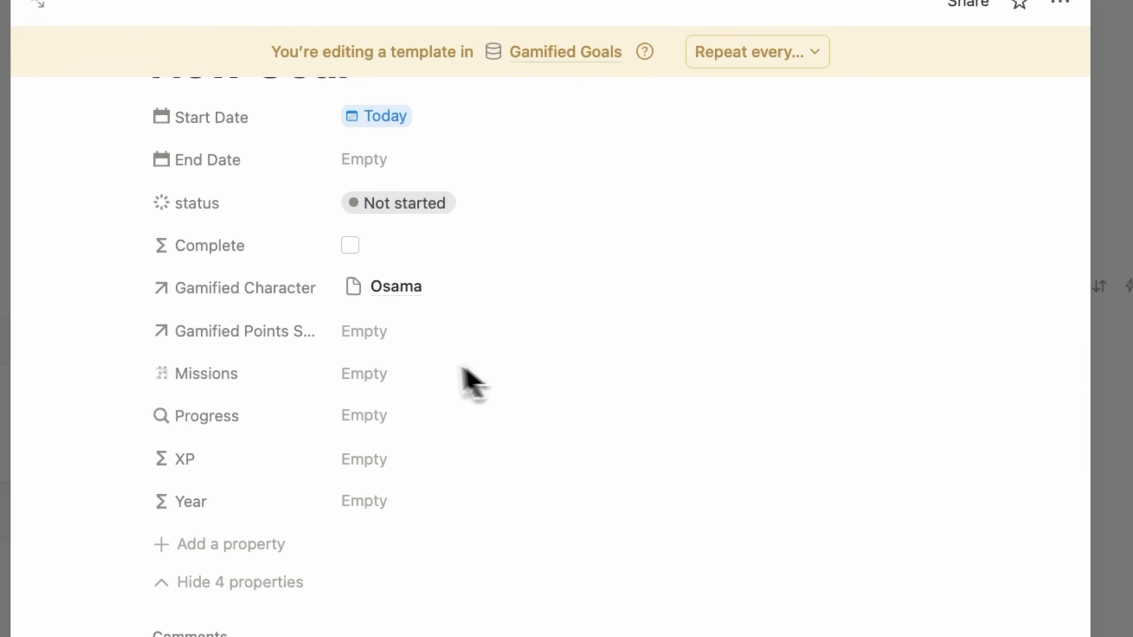
- Set the goal's XP formula to map Gamified Points Settings to current.XP and sum the result
left_click(493, 351)
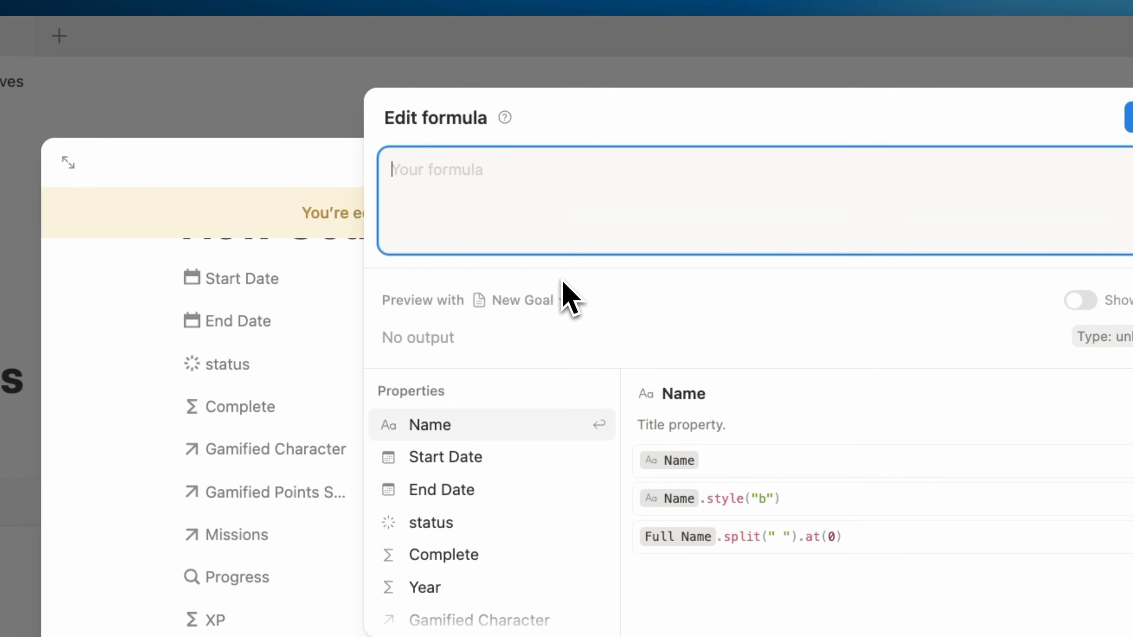
type("map")
key("Down")
key("Down")
key("Return")
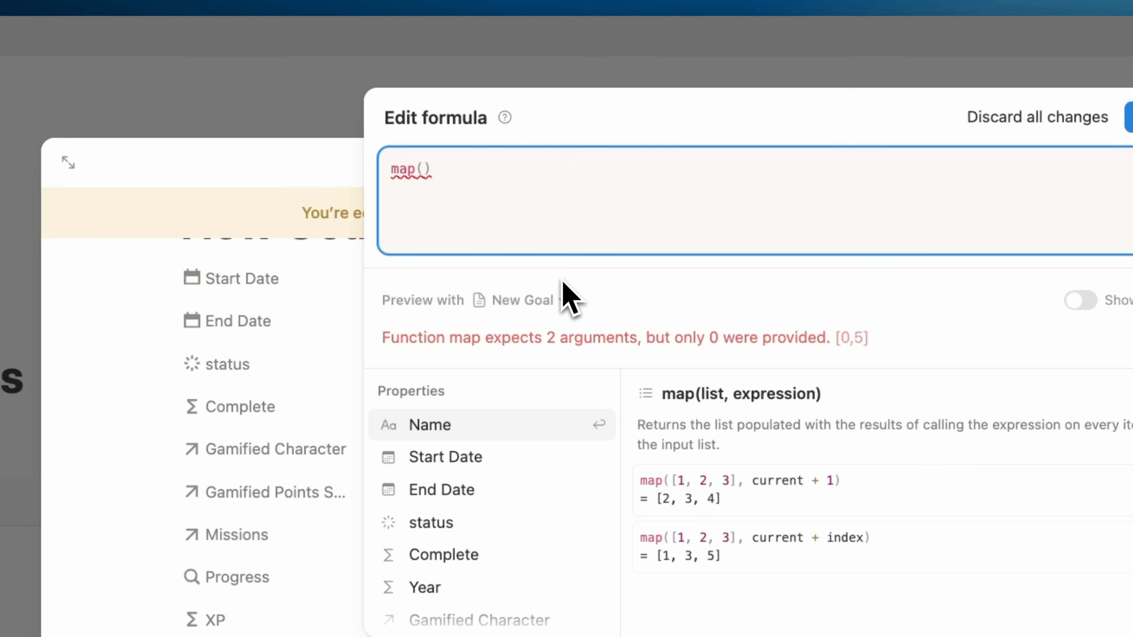
type("ga")
key("Return")
type(",current.xp")
key("Return")
key("Right")
type(".sum")
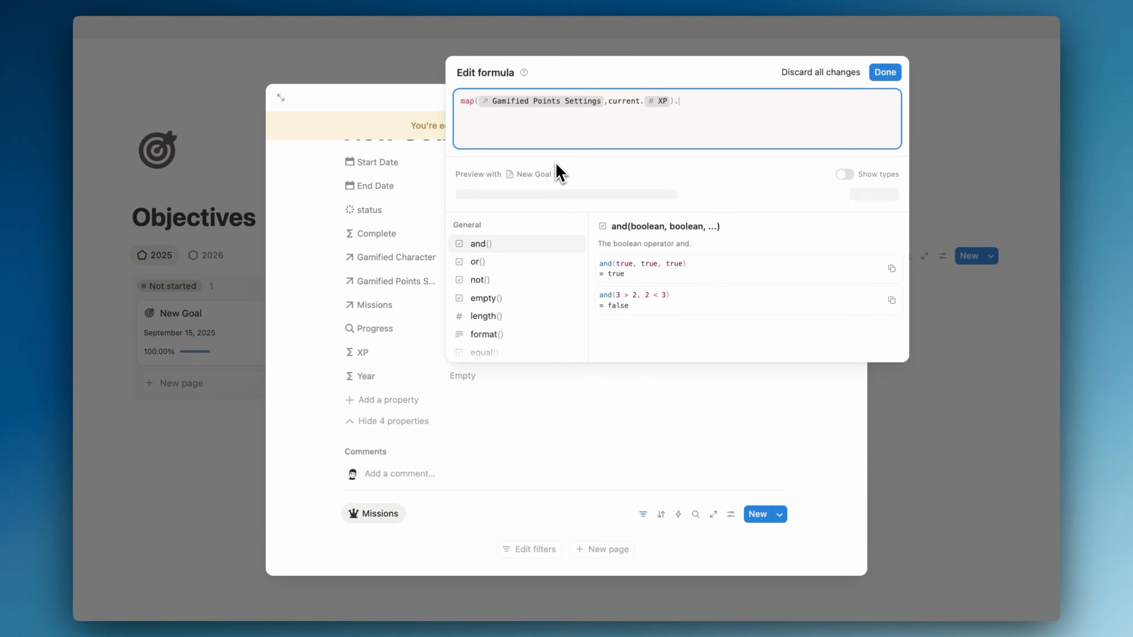
key("Return")
left_click(370, 325)
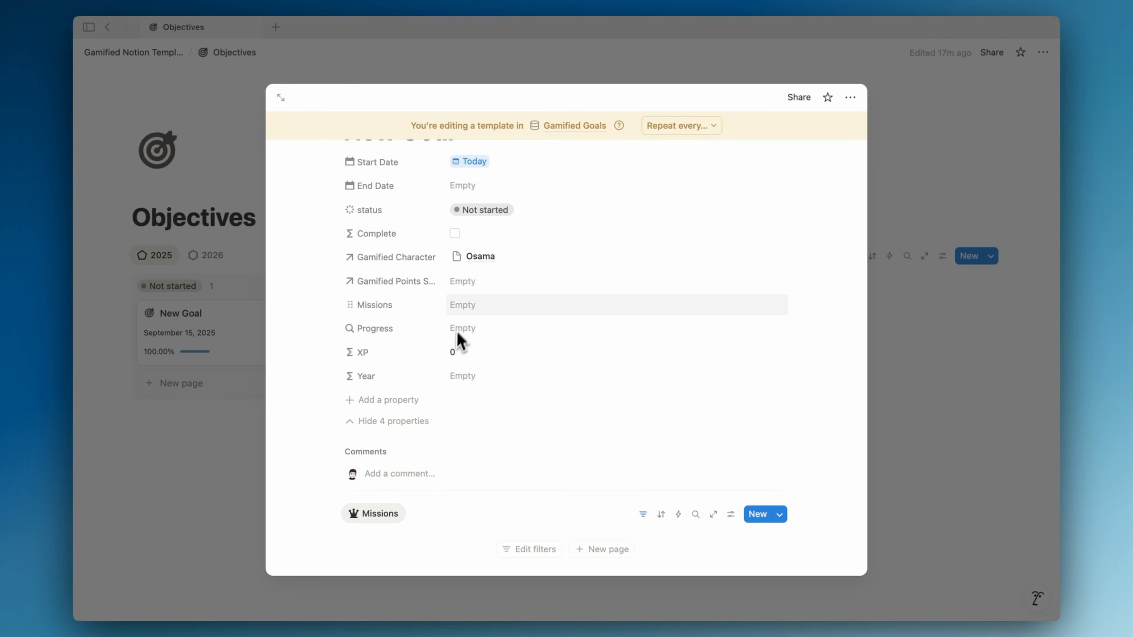
- Link the New Goal template's Gamified Points Settings relation to Objectives
left_click(508, 285)
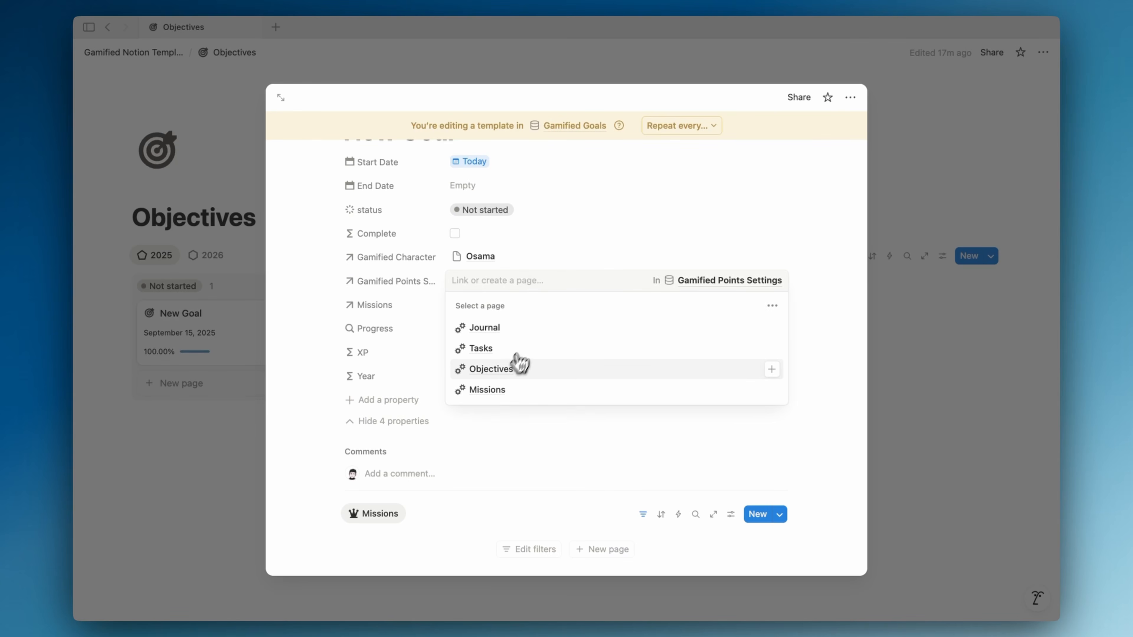
left_click(499, 369)
left_click(442, 381)
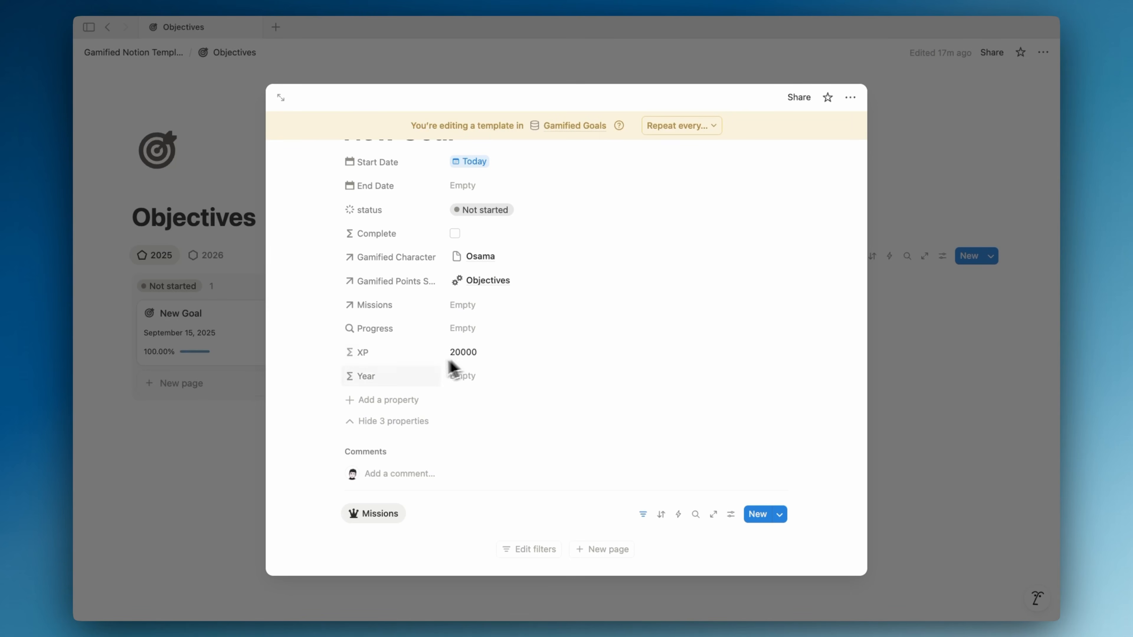
- Duplicate the XP property in the New Goal template and rename the copy Coins
left_click(408, 359)
left_click(400, 430)
left_click(395, 378)
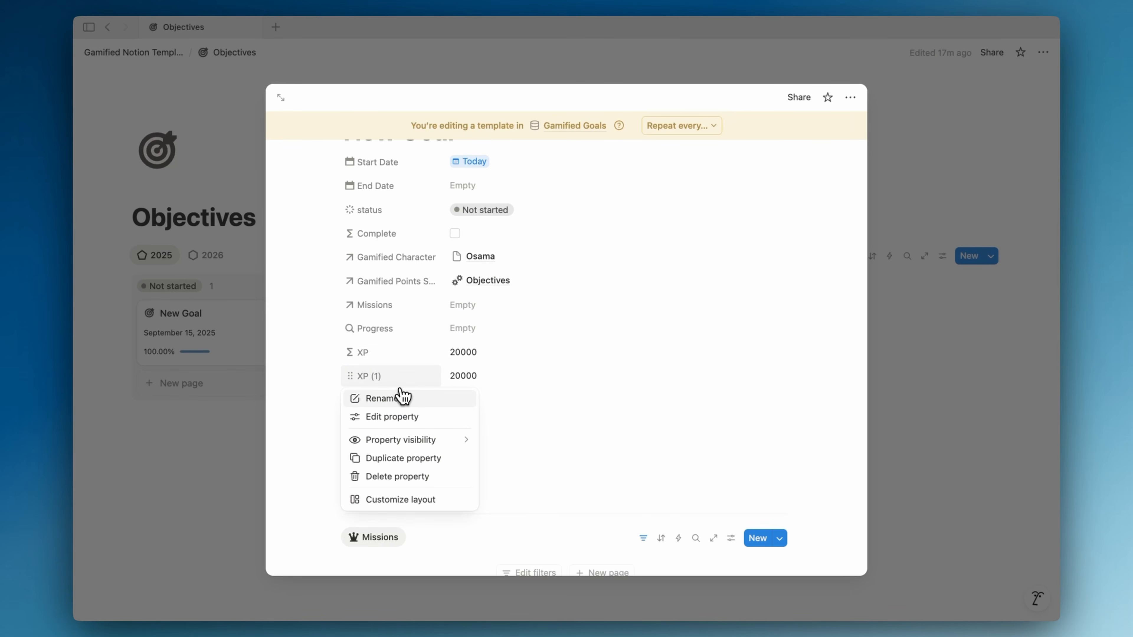
left_click(397, 396)
type("Ci")
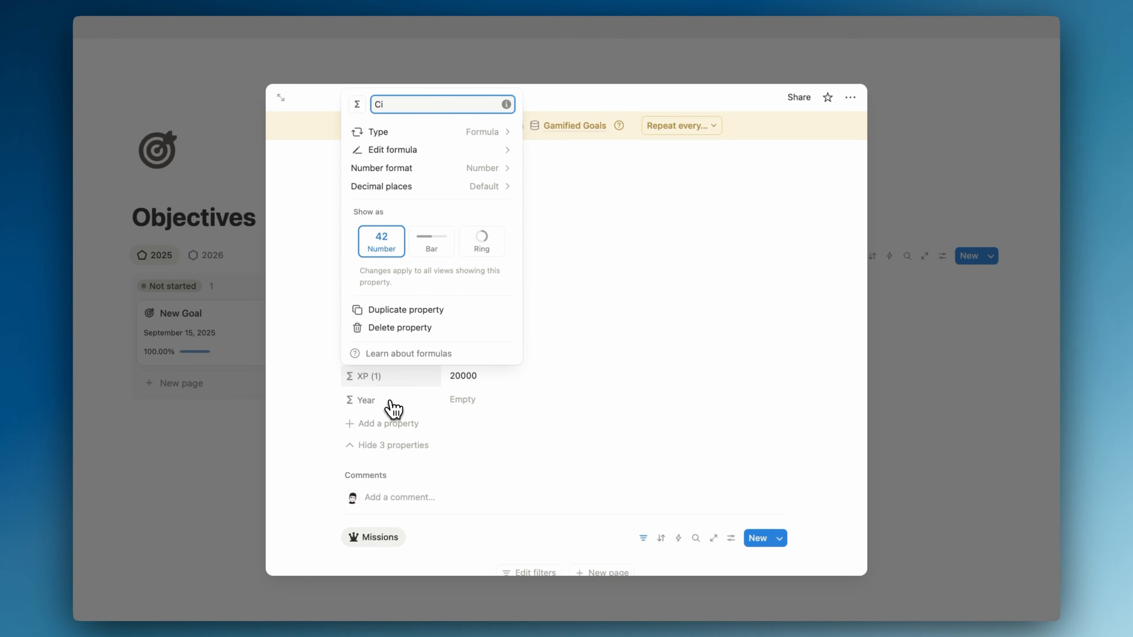
left_click(483, 422)
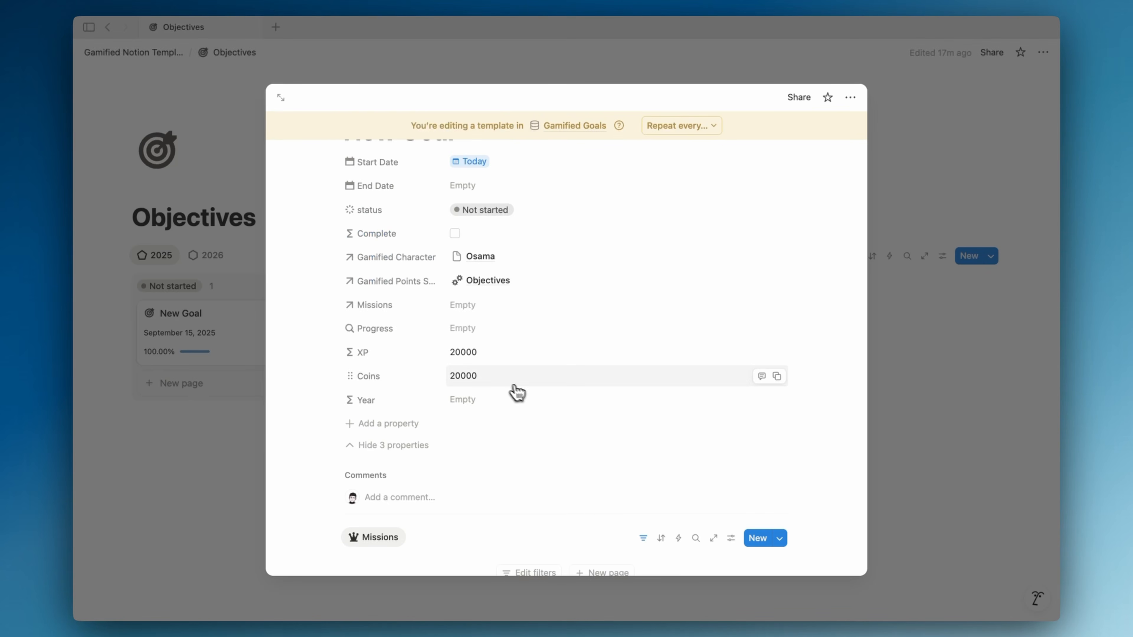
- Change the goal's Coins formula to map Gamified Points Settings to current.Coins and sum the result
left_click(513, 379)
left_click(669, 128)
type("coin).sum()")
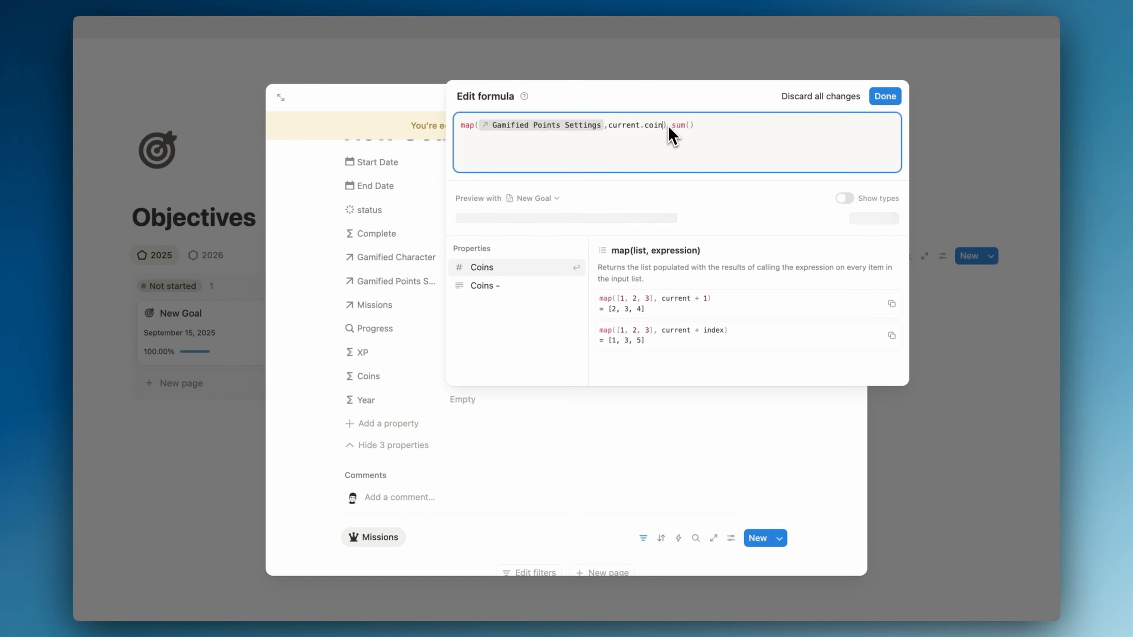
key("Return")
left_click(885, 96)
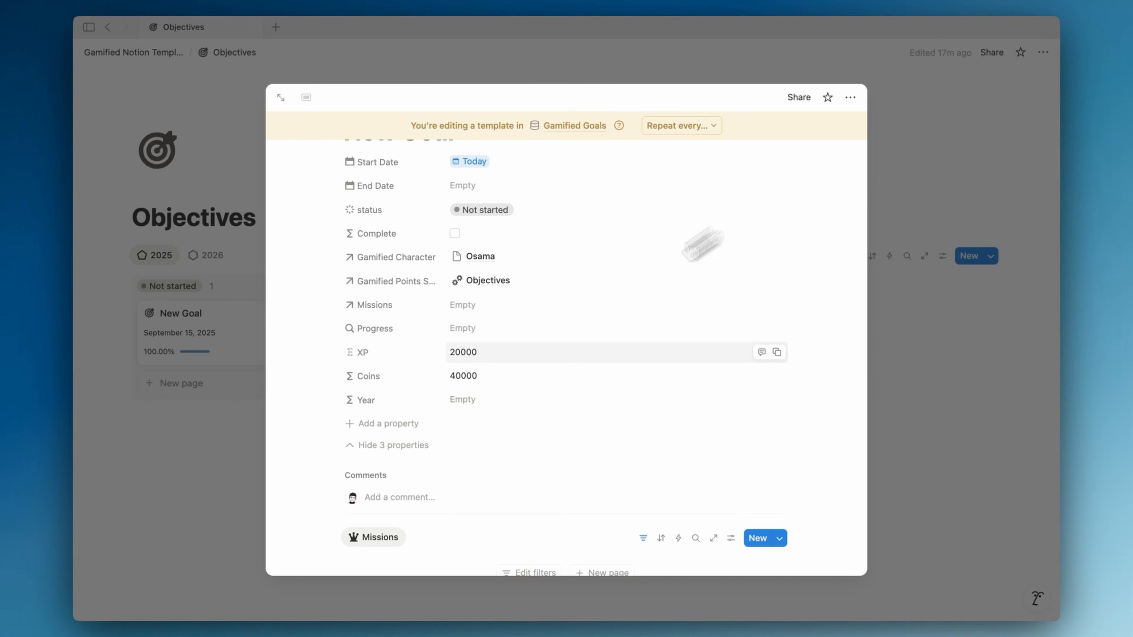
- Add a formula property named Points to the New Goal template
left_click(394, 430)
left_click(397, 524)
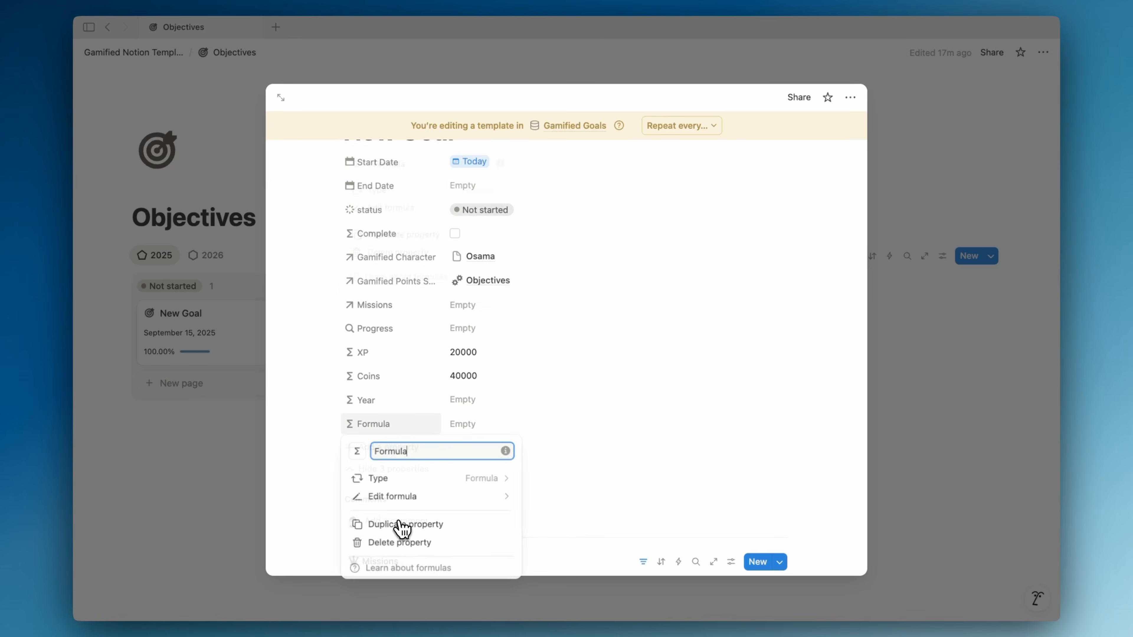
key("BackSpace")
key("BackSpace")
key("BackSpace")
key("BackSpace")
key("BackSpace")
key("BackSpace")
key("BackSpace")
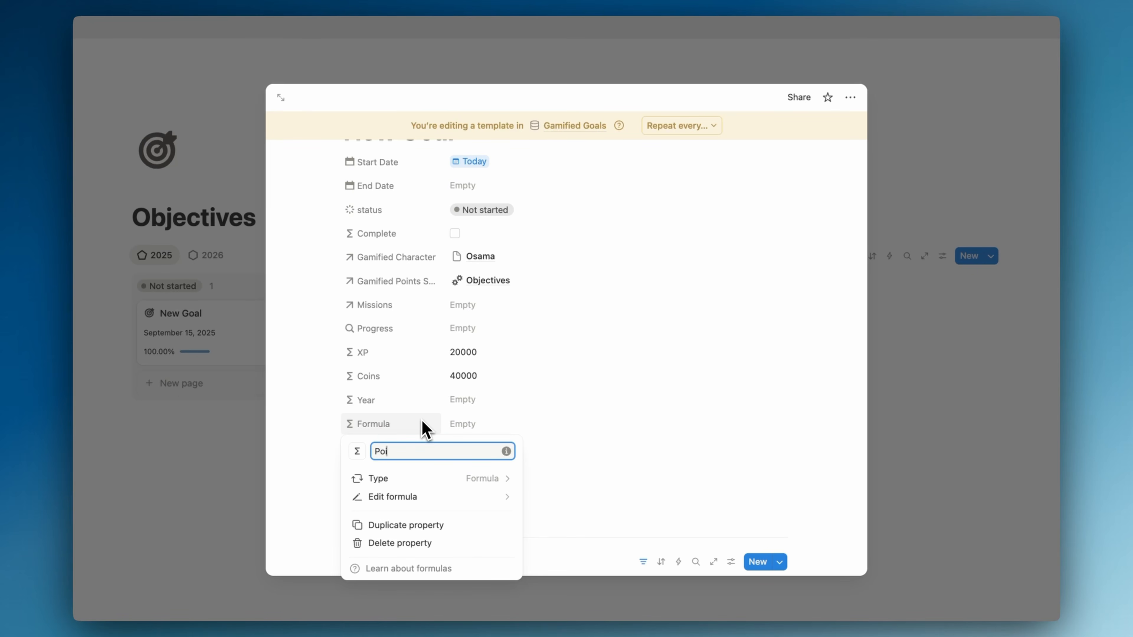
left_click(490, 423)
- Give Points an if formula on Complete that shows styled "Points earned: " or "Points to earn: " text with XP and Coins
left_click(512, 427)
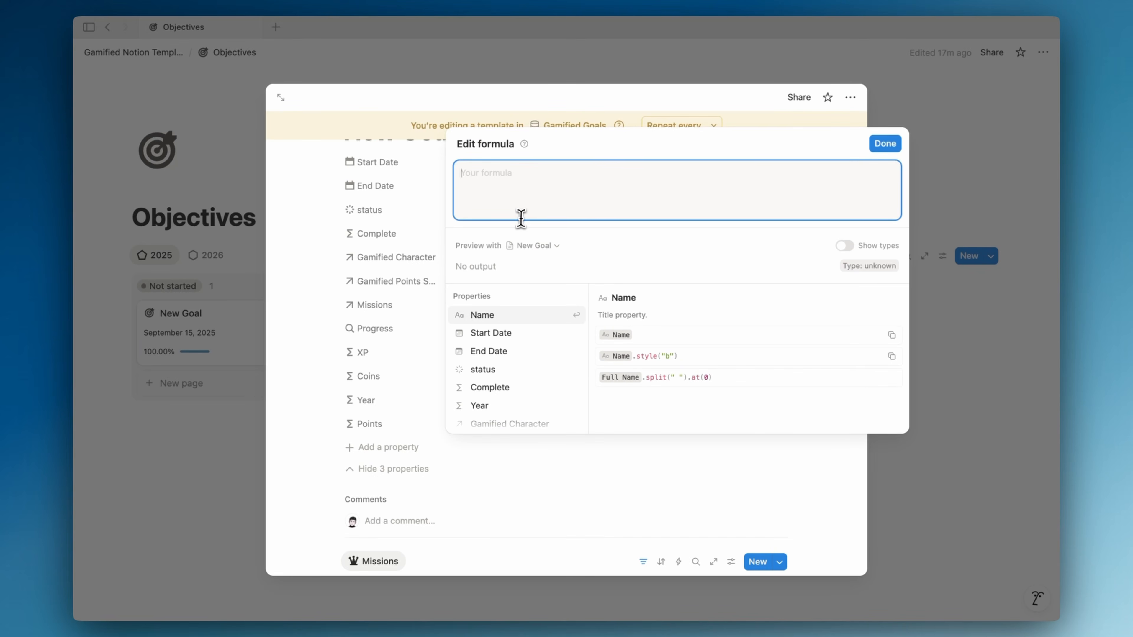
type("if(prop(\"Completed\"),   style(\"Points earned: \", \"b\") +   style(prop(\"XP\") + \"XP\", \"b\", \"purple\") +   \" + \" +   style(prop(\"Coins\") + \"Coins\", \"b\", \"blue\"),    style(\"Points to earn: \" + prop(\"XP\") + \"XP + \" + prop(\"Coins\") + \"Coins\", \"gray\",\"b\") )")
left_click_drag(551, 117, 489, 117)
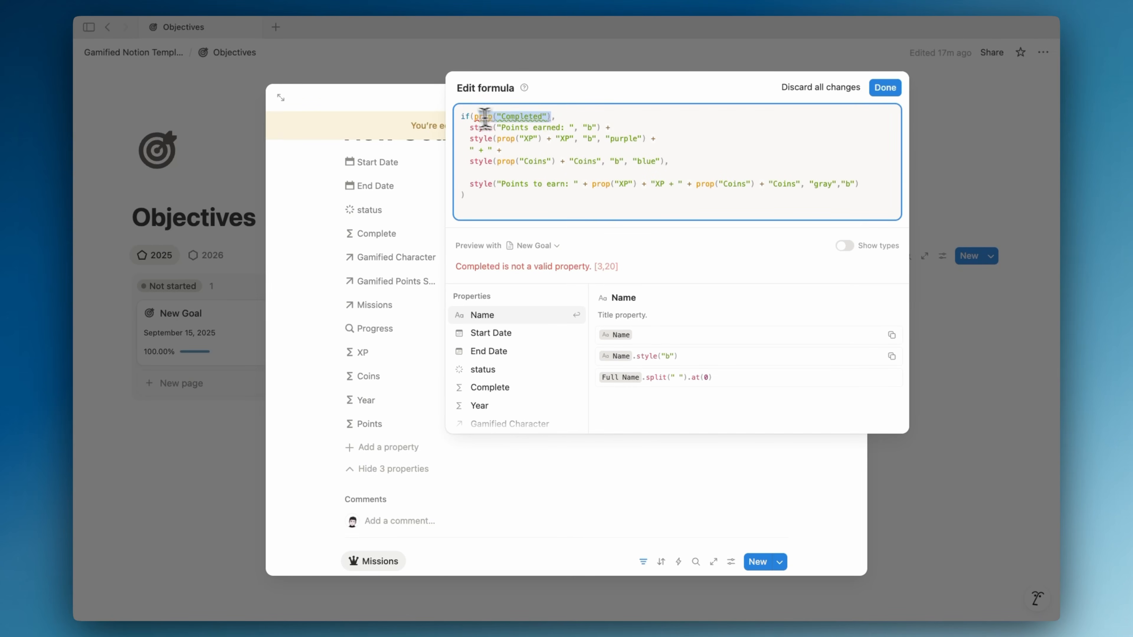
type("Complete")
key("Return")
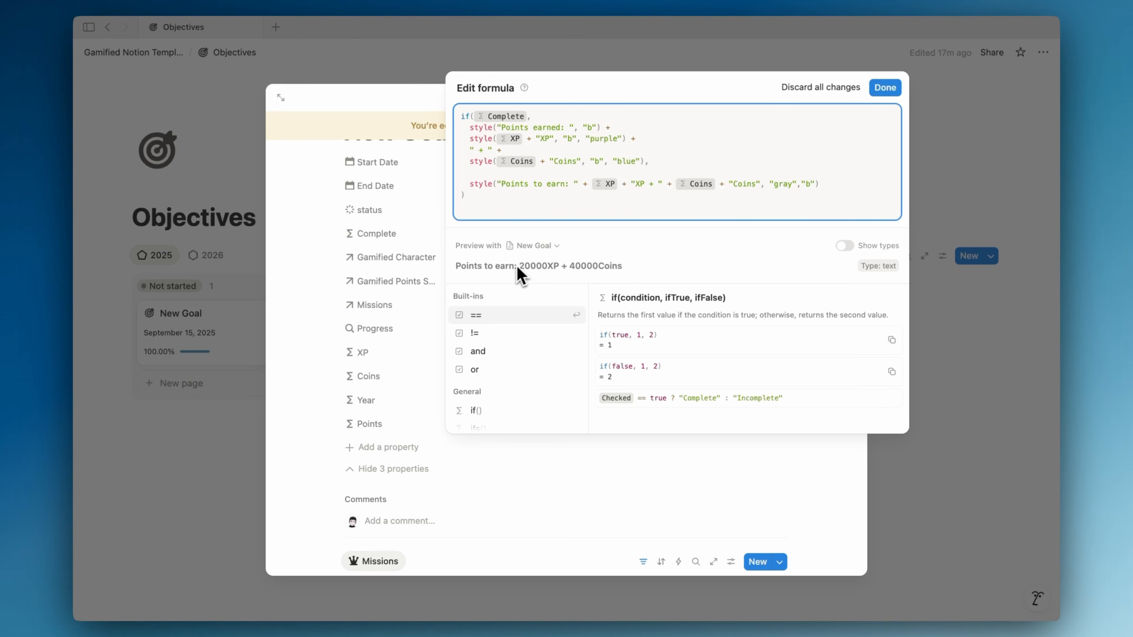
- Move the Points property above Year, collapse the hidden properties and close the New Goal template
left_click(377, 392)
left_click_drag(410, 429, 420, 404)
left_click(417, 471)
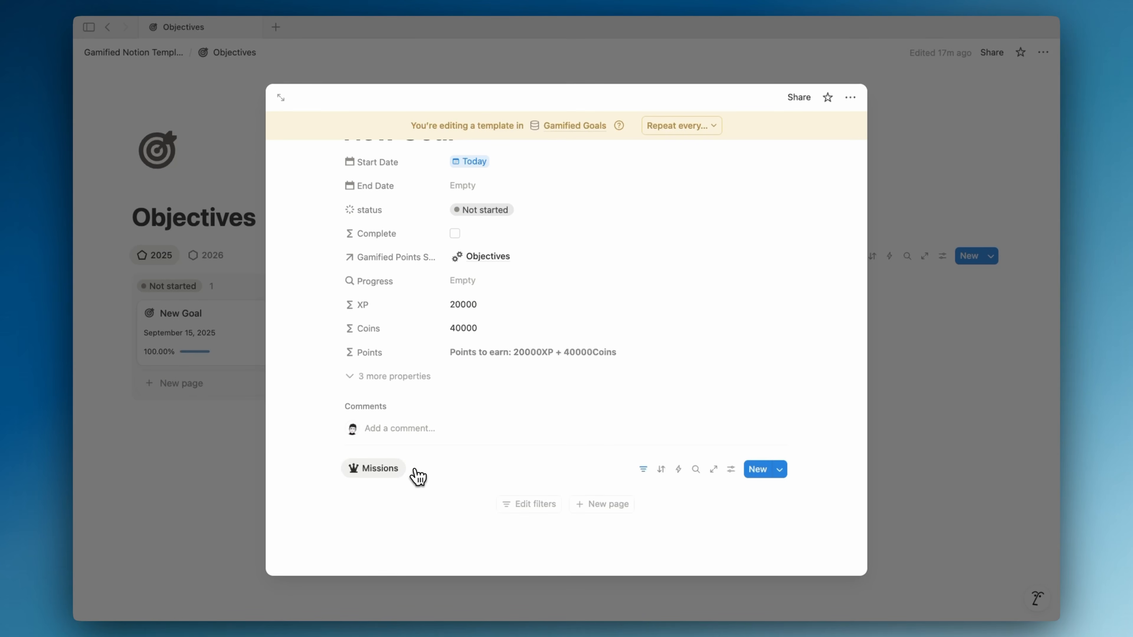
left_click(252, 462)
- Show the Points property on the cards of the 2025 objectives board
left_click(942, 257)
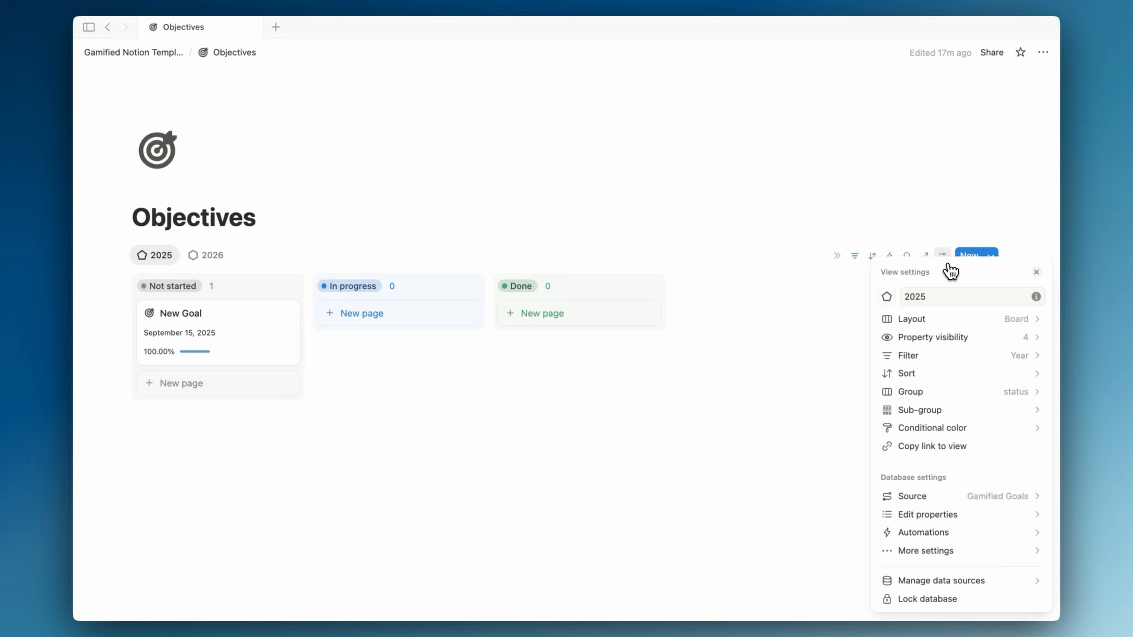
left_click(991, 343)
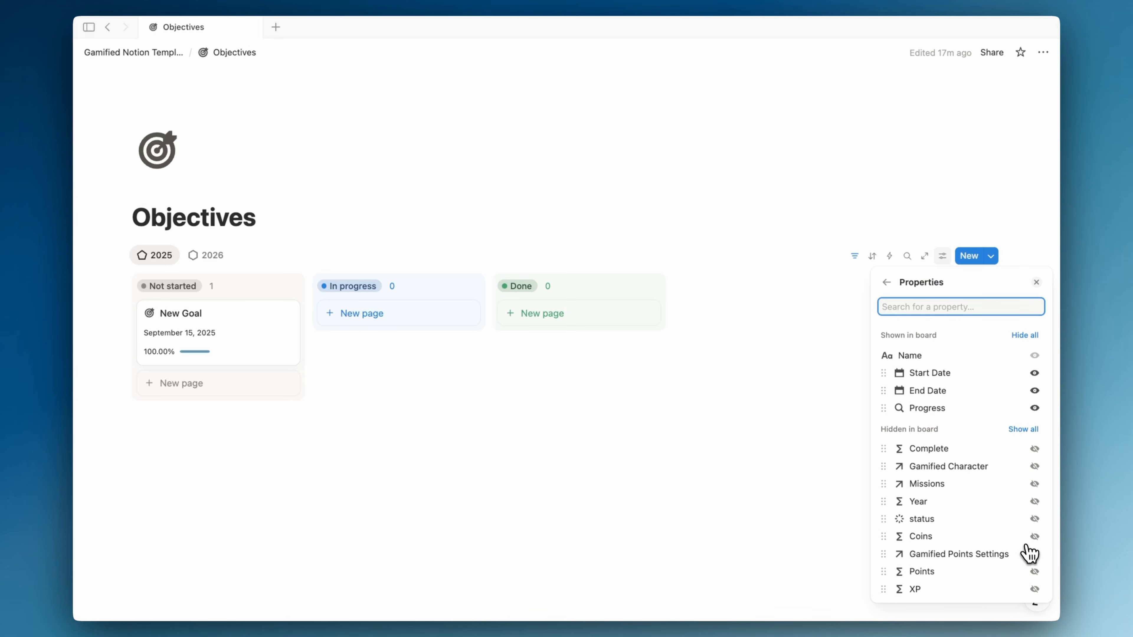
left_click(1034, 571)
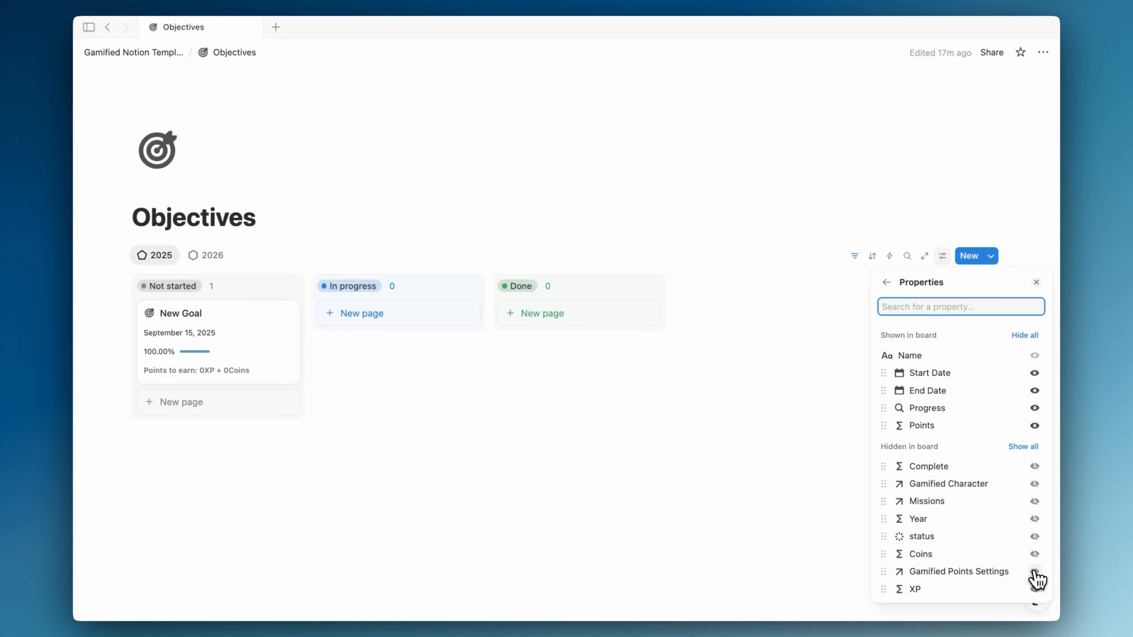
left_click(686, 491)
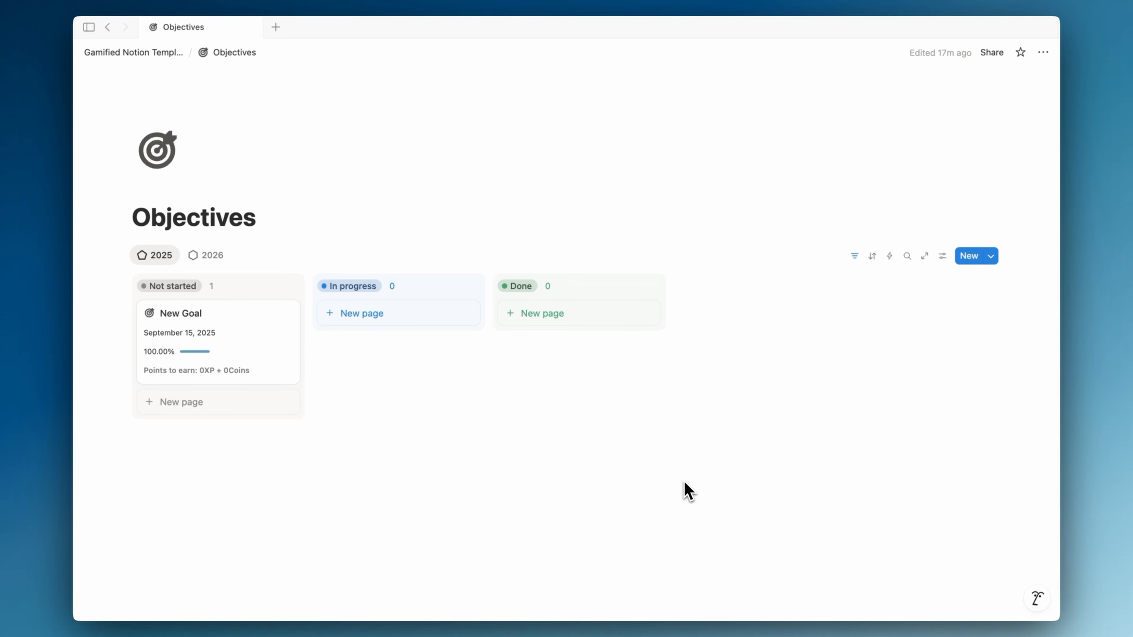
- Delete the Missions board inside the existing New Goal page, reapply the New Goal template and close the page
left_click(291, 337)
scroll(703, 560, "down", 2)
left_click_drag(757, 544, 569, 422)
left_click(532, 399)
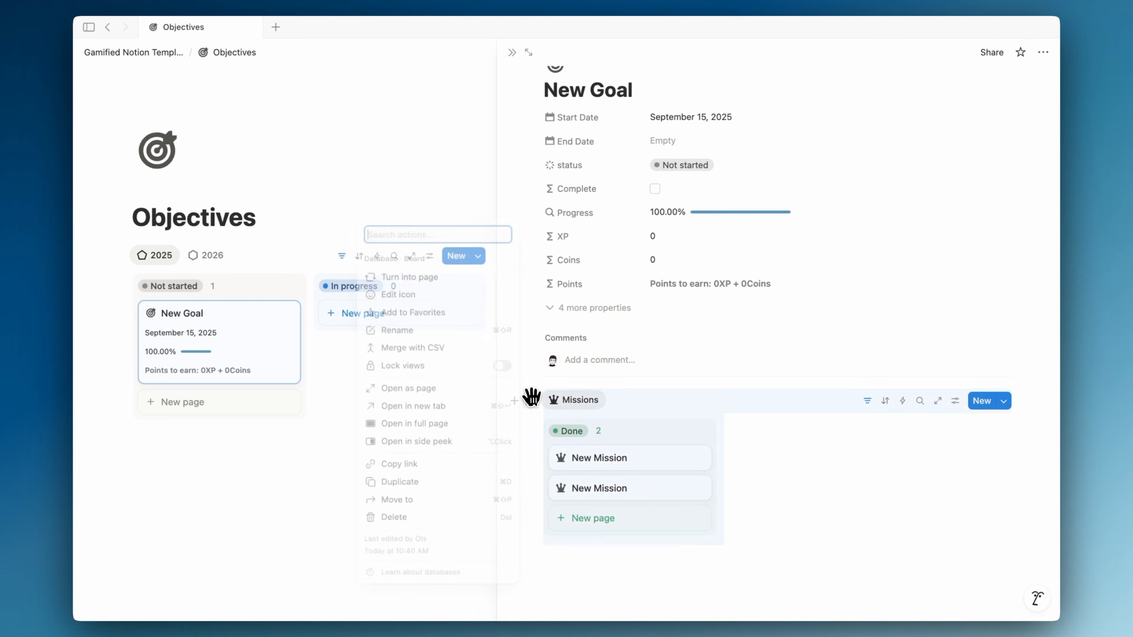
left_click(420, 518)
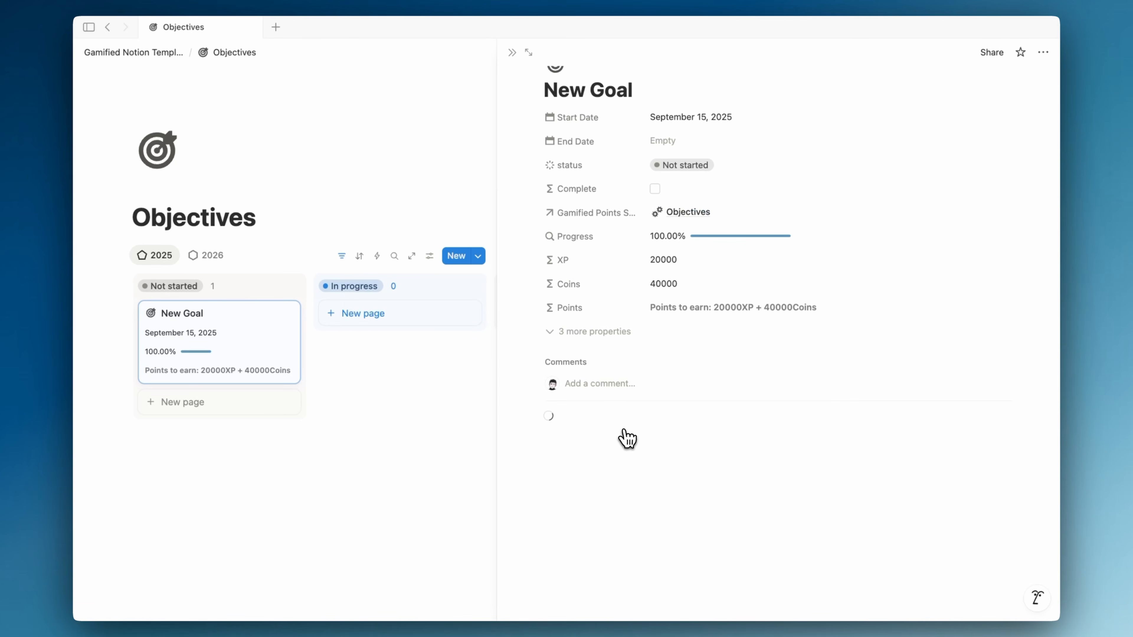
left_click(512, 52)
left_click(306, 232)
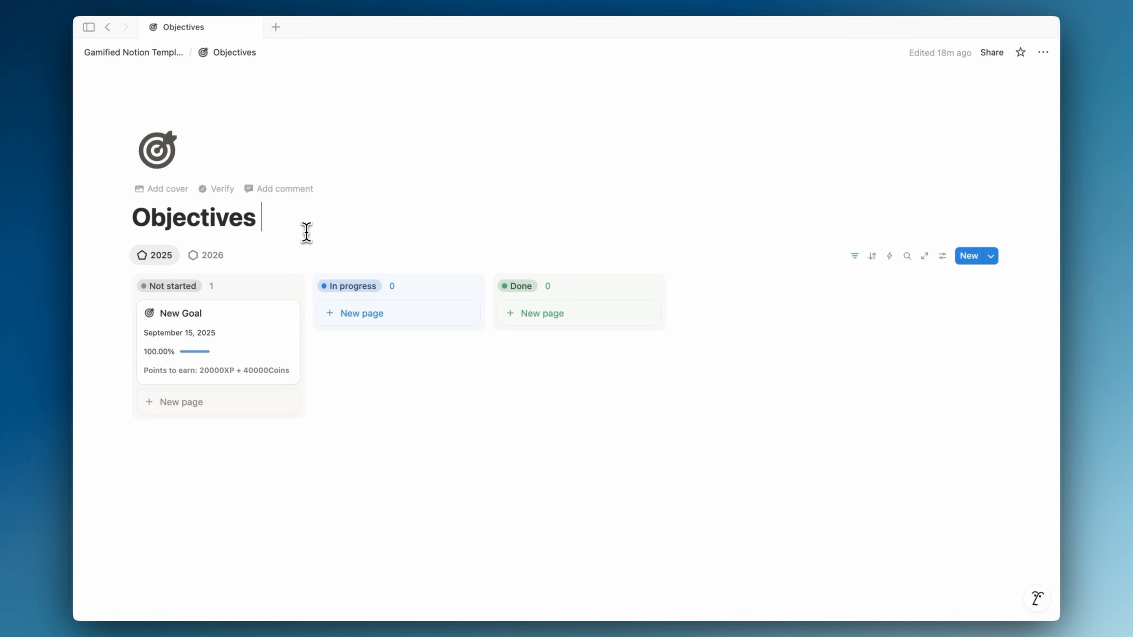
- Go to the Missions page and open its New Mission template for editing
left_click(168, 54)
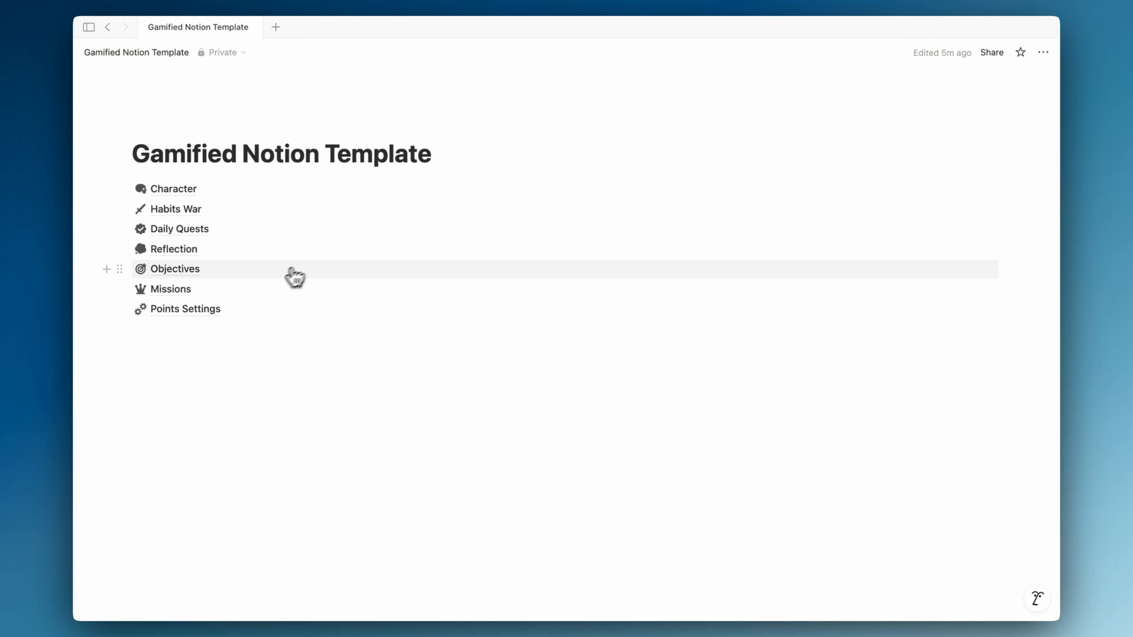
left_click(262, 293)
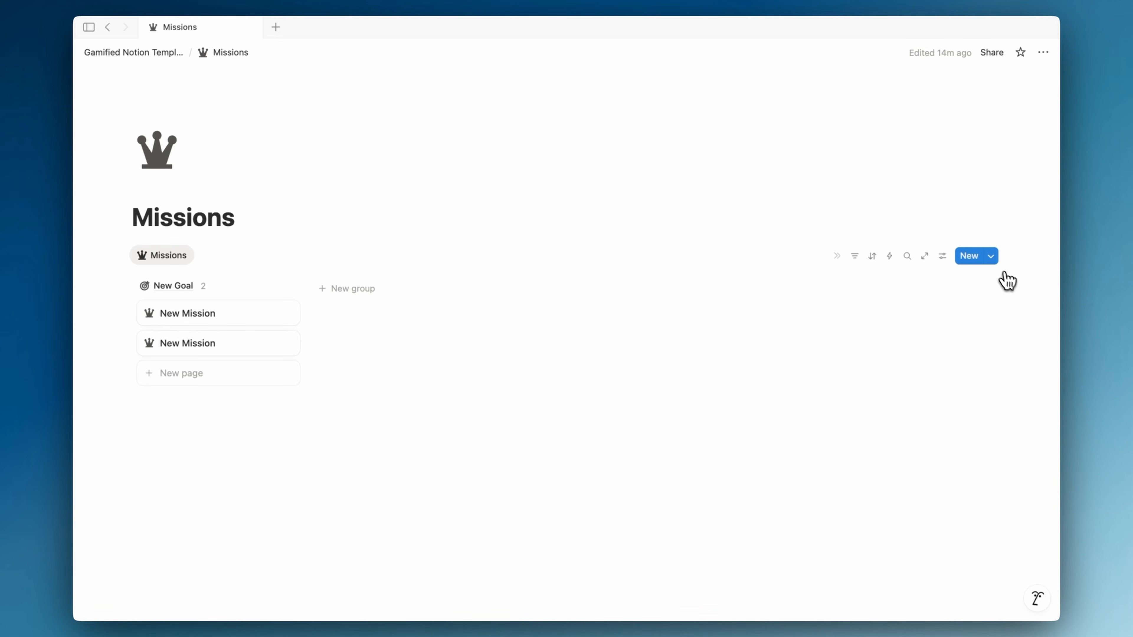
left_click(990, 256)
left_click(1039, 299)
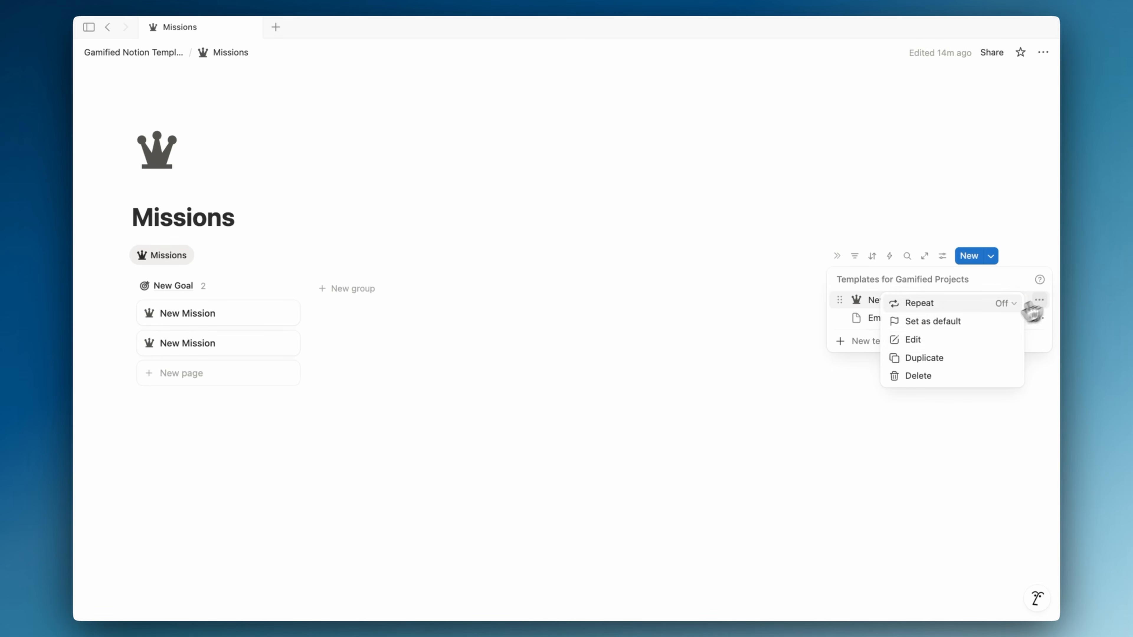
left_click(912, 340)
- Add a formula property named XP to the New Mission template
left_click(399, 487)
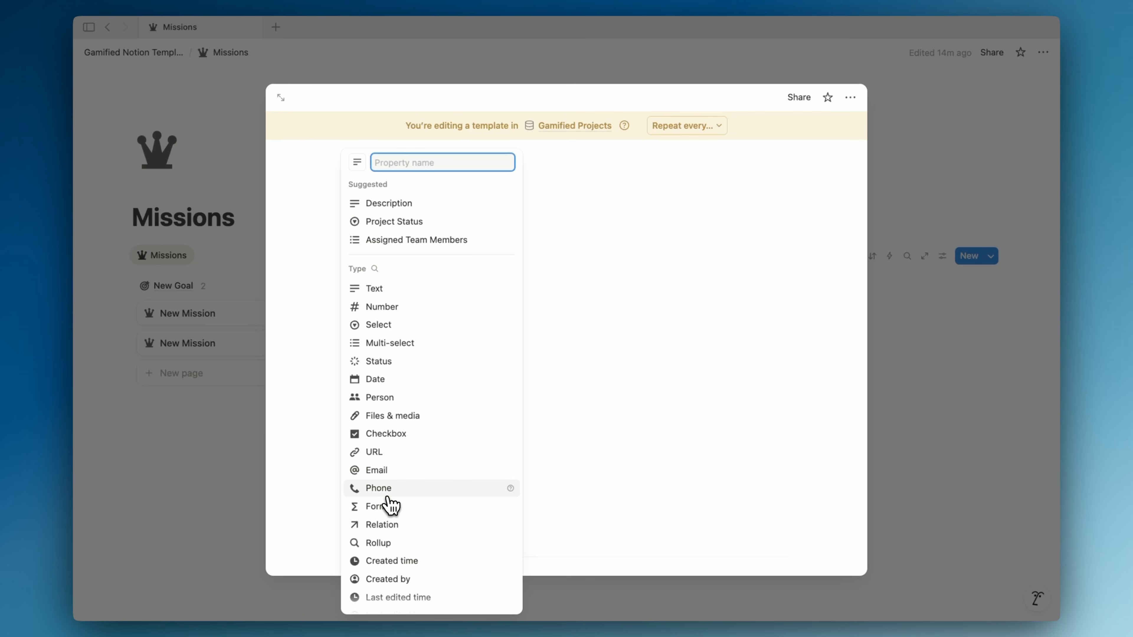
left_click(401, 512)
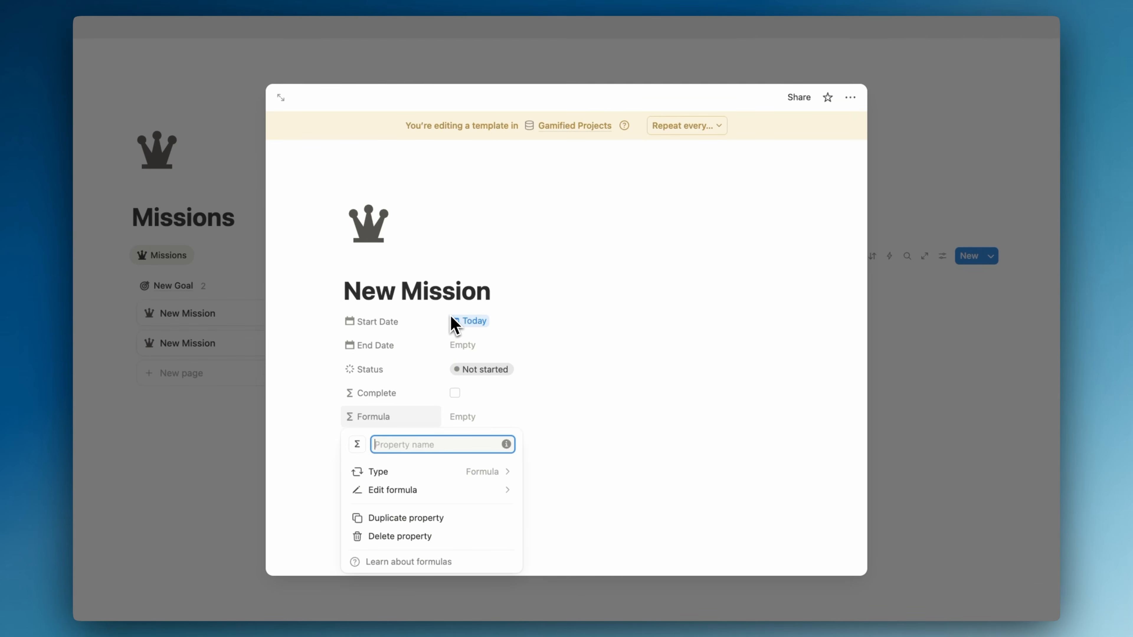
left_click(621, 322)
- Link the New Mission template's Gamified Points Settings relation to Missions
left_click(496, 443)
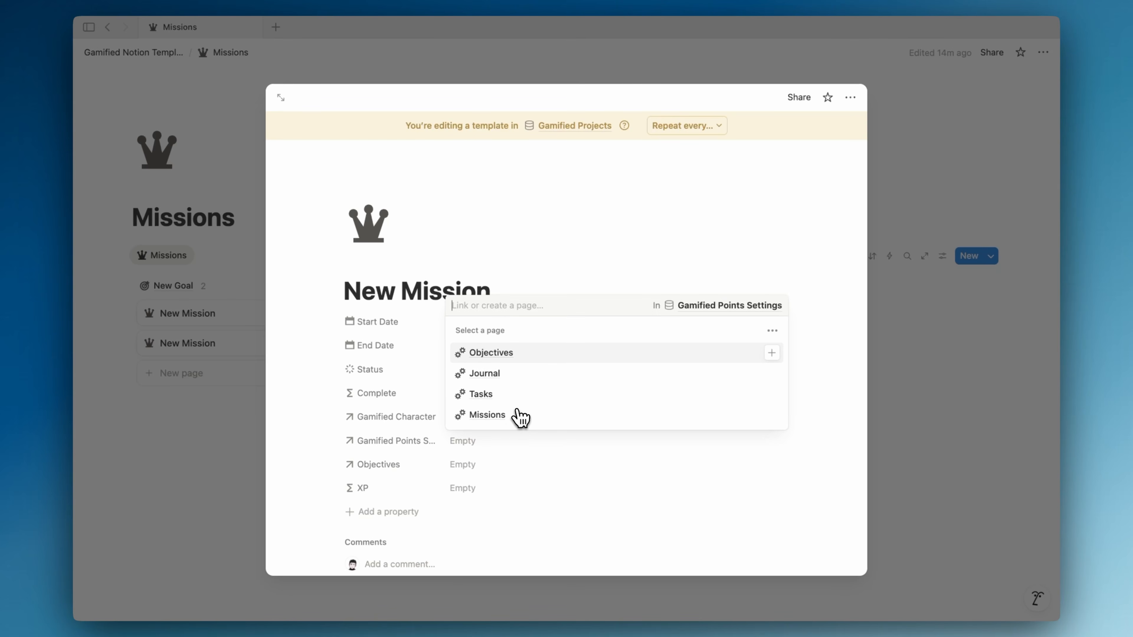
left_click(520, 415)
left_click(435, 464)
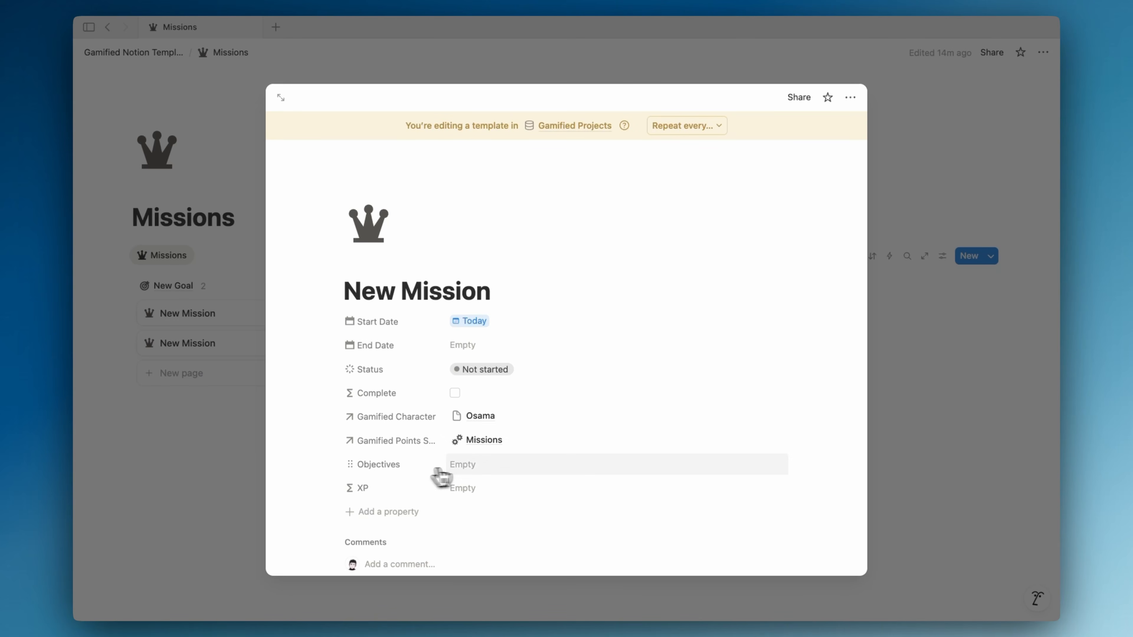
- Set the XP formula to map Gamified Points Settings to current.XP and sum the result
left_click(467, 491)
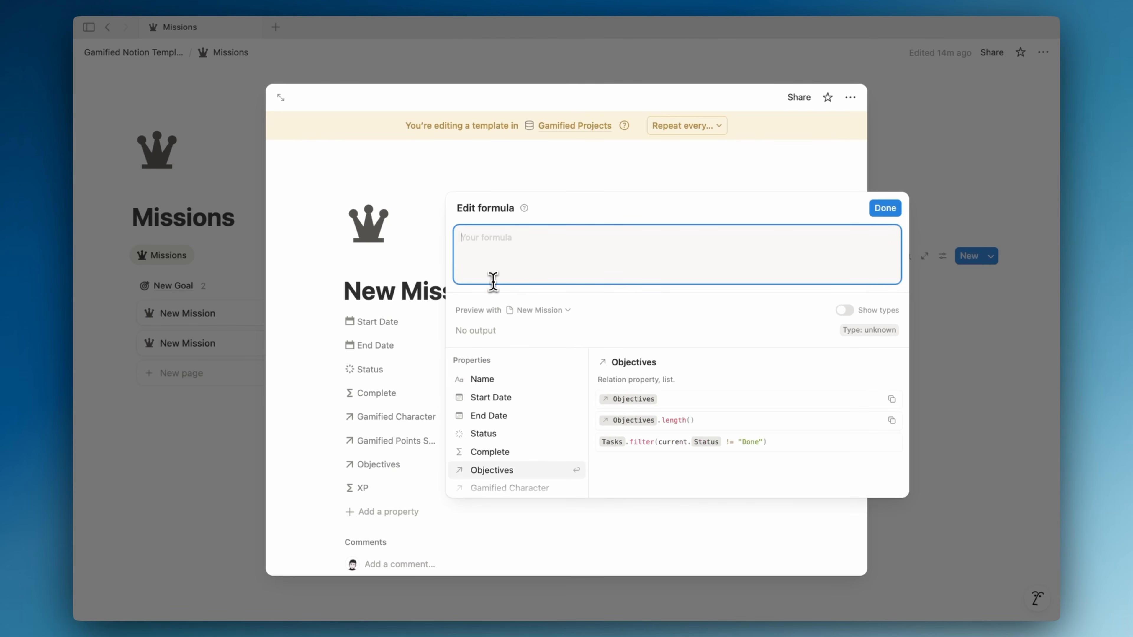
type("map(")
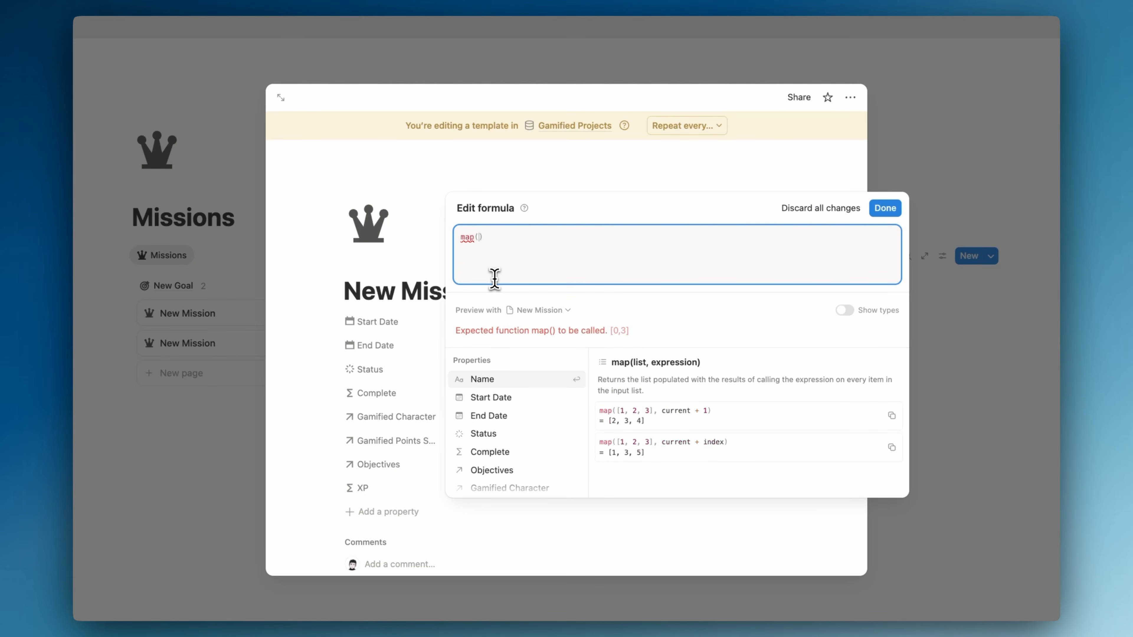
type("point")
key("Return")
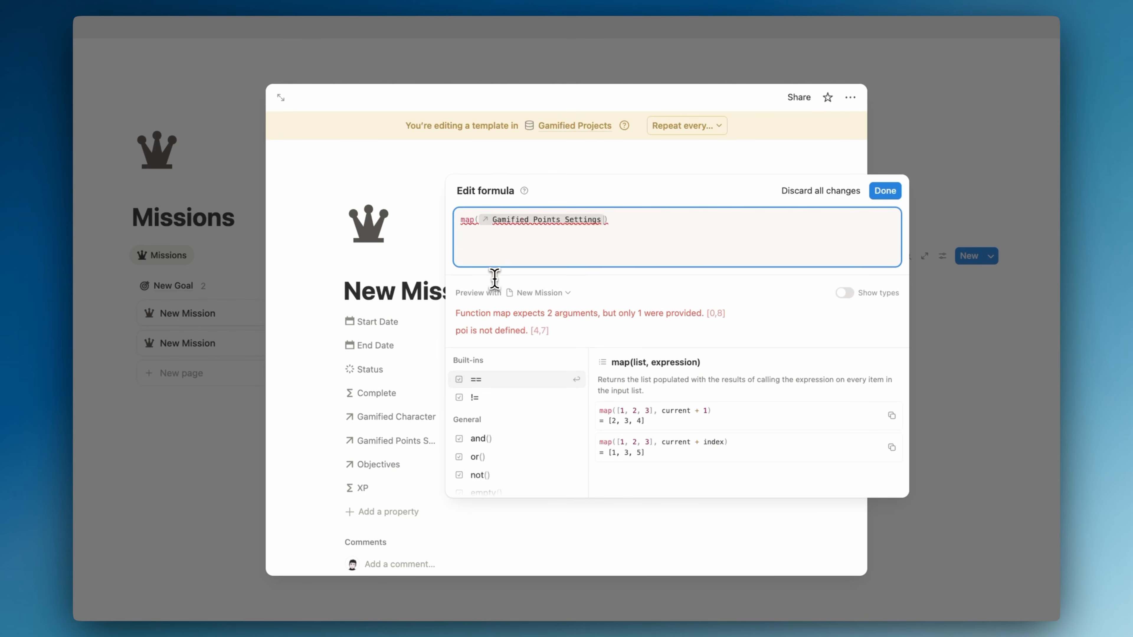
type(",current.xp")
key("Return")
type(").sum")
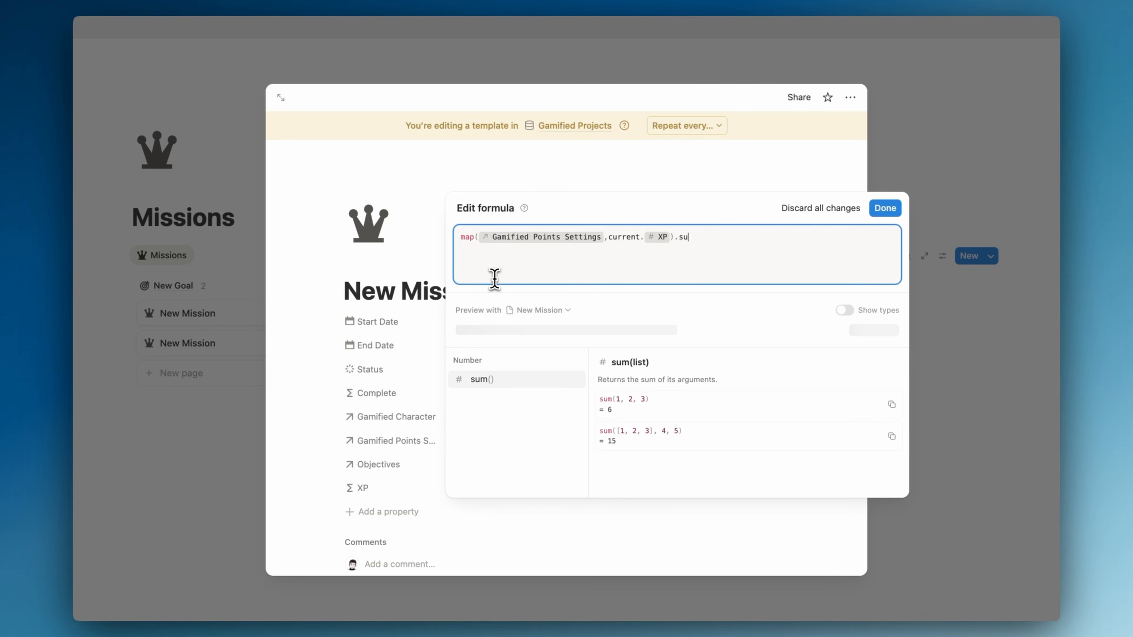
key("Return")
left_click(365, 466)
- Duplicate the XP property and replace XP with Coins in the copy's formula, so it sums current.Coins from Gamified Points Settings
left_click(363, 487)
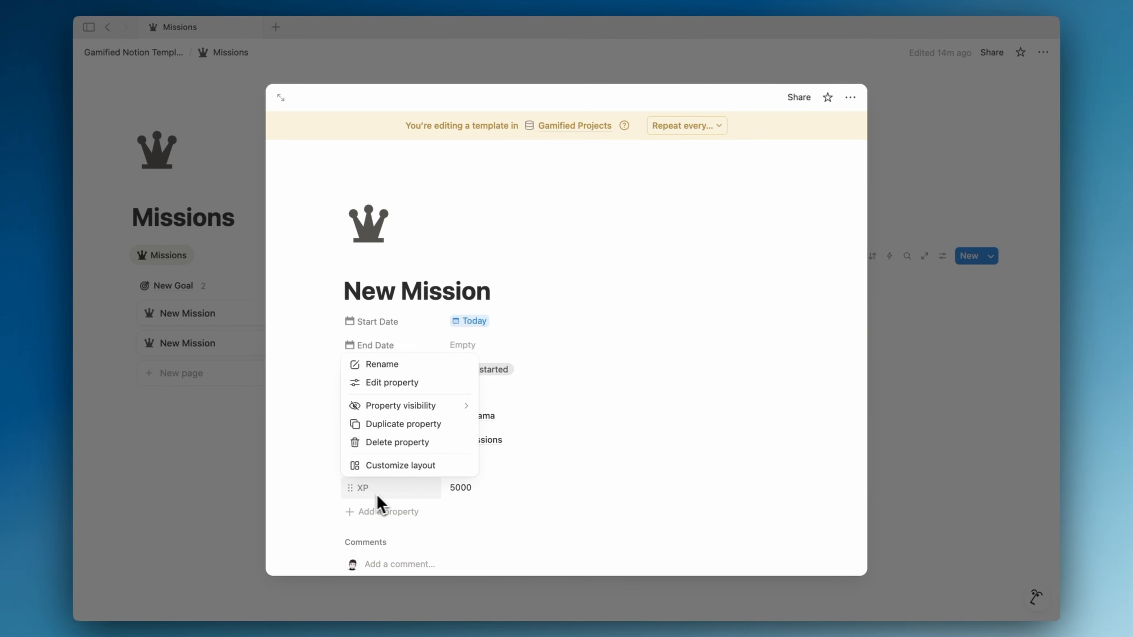
left_click(403, 424)
left_click(479, 513)
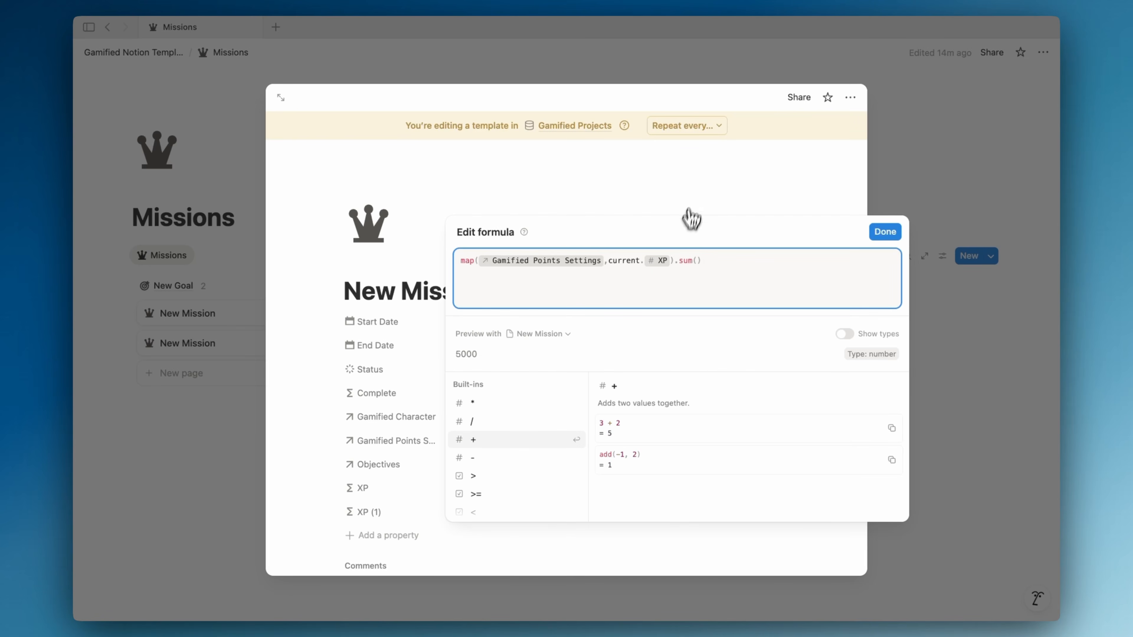
left_click(670, 260)
key("BackSpace")
type("coin")
key("Return")
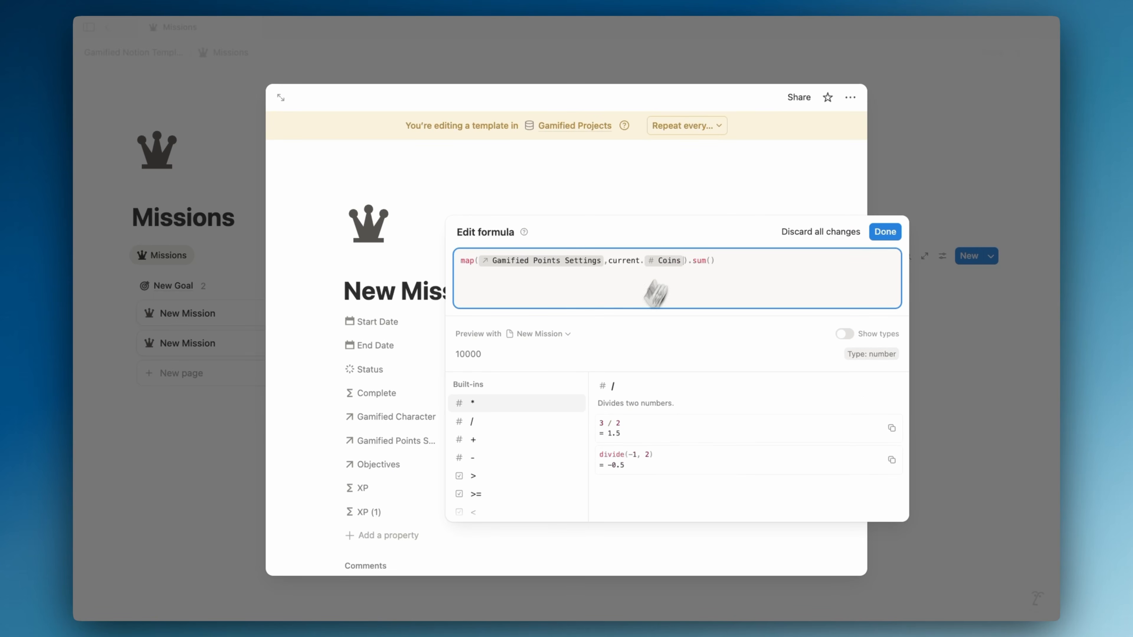
left_click(385, 513)
- Rename the duplicated XP property as Coins
left_click(369, 512)
left_click(393, 405)
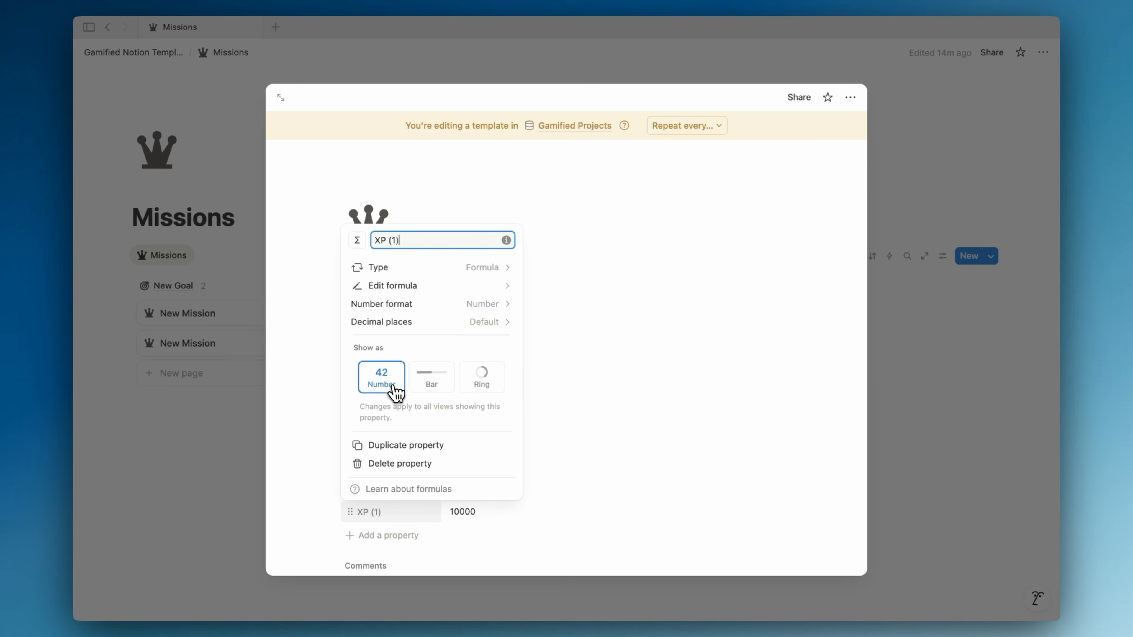
type("Coins")
left_click(632, 354)
- Add a formula property named Points to the New Mission template
scroll(624, 357, "down", 5)
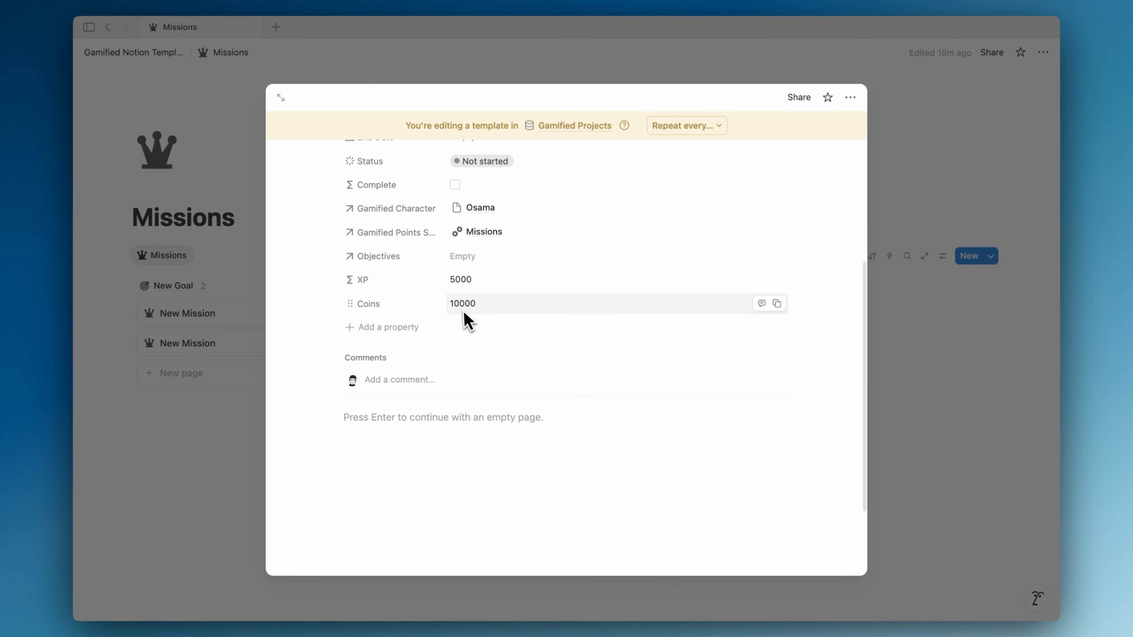
left_click(388, 327)
left_click(407, 508)
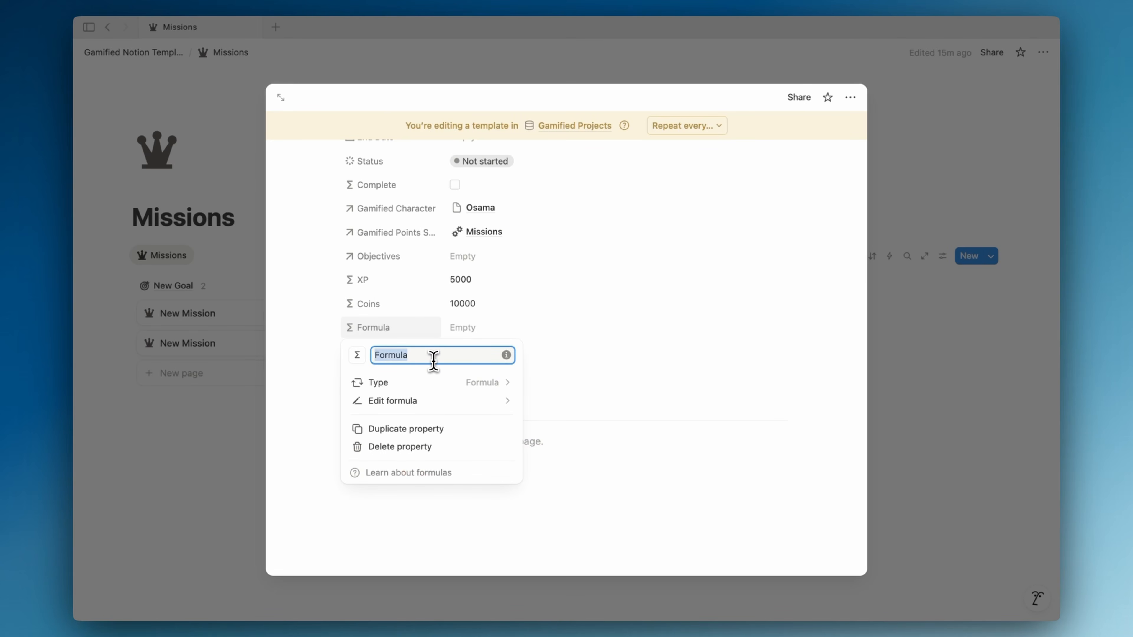
type("Points")
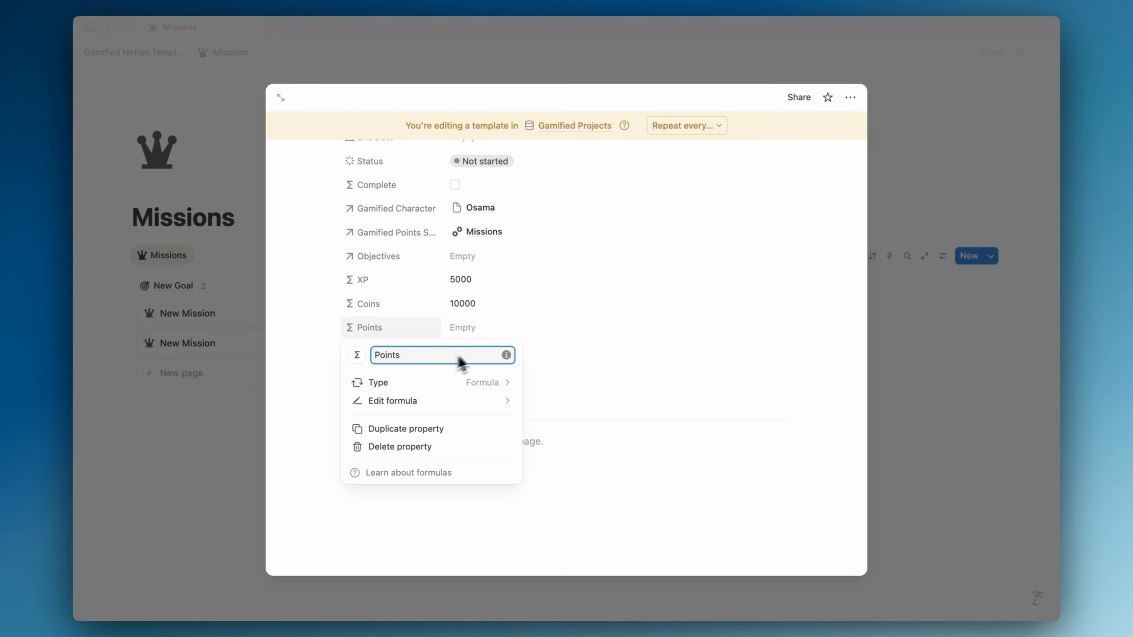
- Give Points an if formula on Completed: "Points earned: " with purple XP and blue Coins, otherwise a gray bold "Points to earn: " text
left_click(446, 401)
left_click(526, 364)
type("if(prop(\"Completed\"),   style(\"Points earned: \", \"b\") +   style(prop(\"XP\") + \"XP\", \"b\", \"purple\") +   \" + \" +   style(prop(\"Coins\") + \"Coins\", \"b\", \"blue\"),    style(\"Points to earn: \" + prop(\"XP\") + \"XP + \" + prop(\"Coins\") + \"Coins\", \"gray\",\"b\") )")
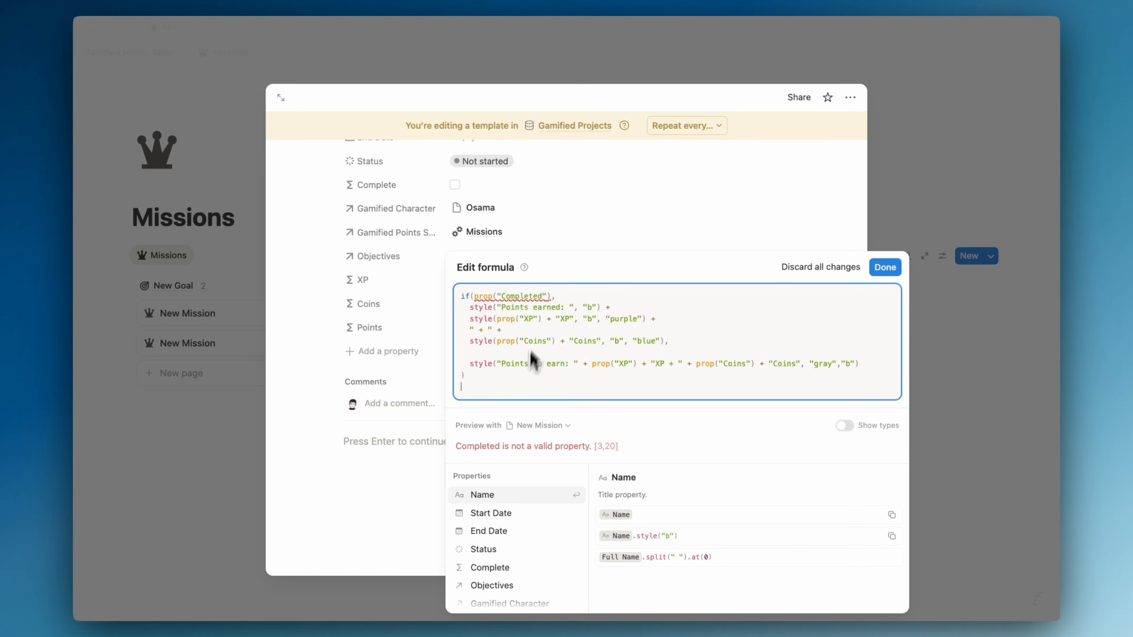
- Replace the Completed condition in the Points formula with the Complete property, save the formula and close the mission template
left_click_drag(550, 298, 473, 299)
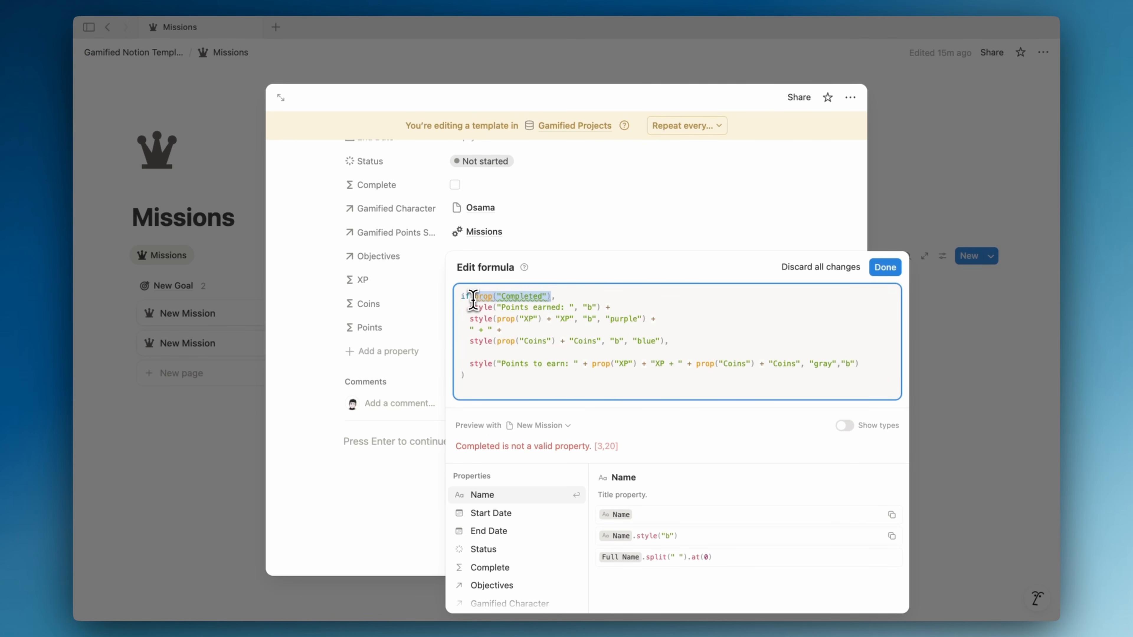
key("BackSpace")
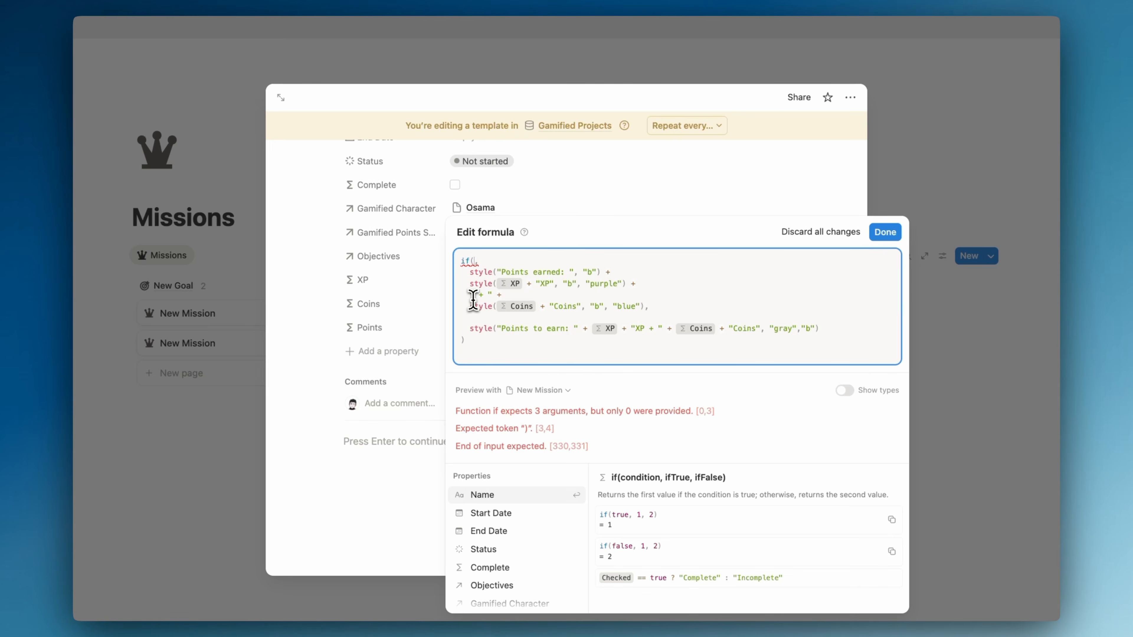
type("comp")
key("Return")
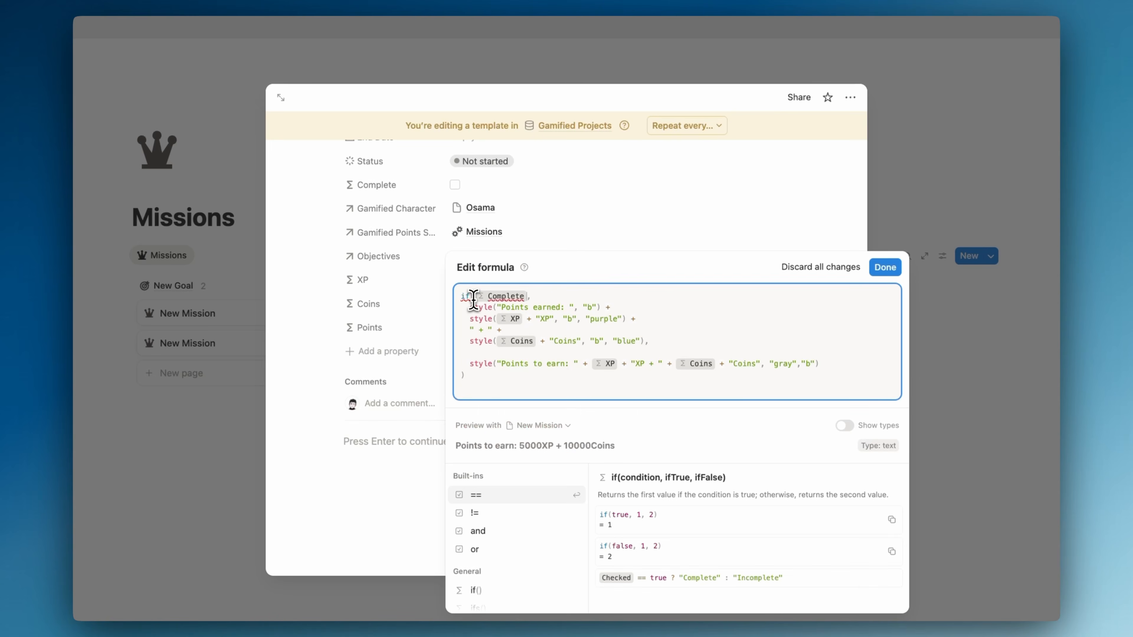
left_click(885, 267)
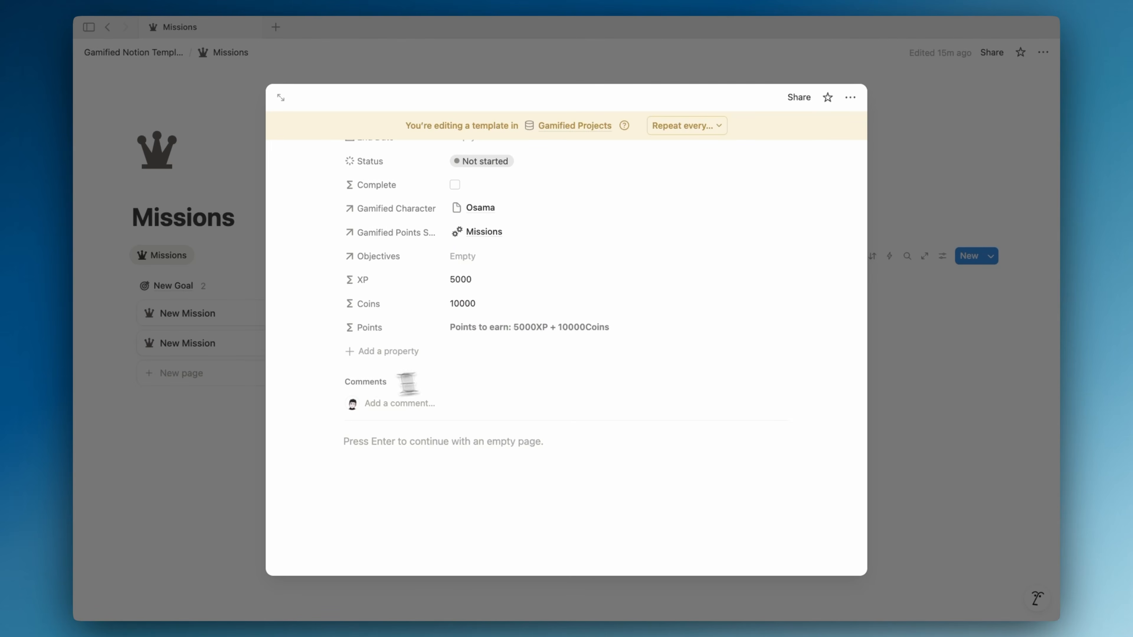
left_click(271, 367)
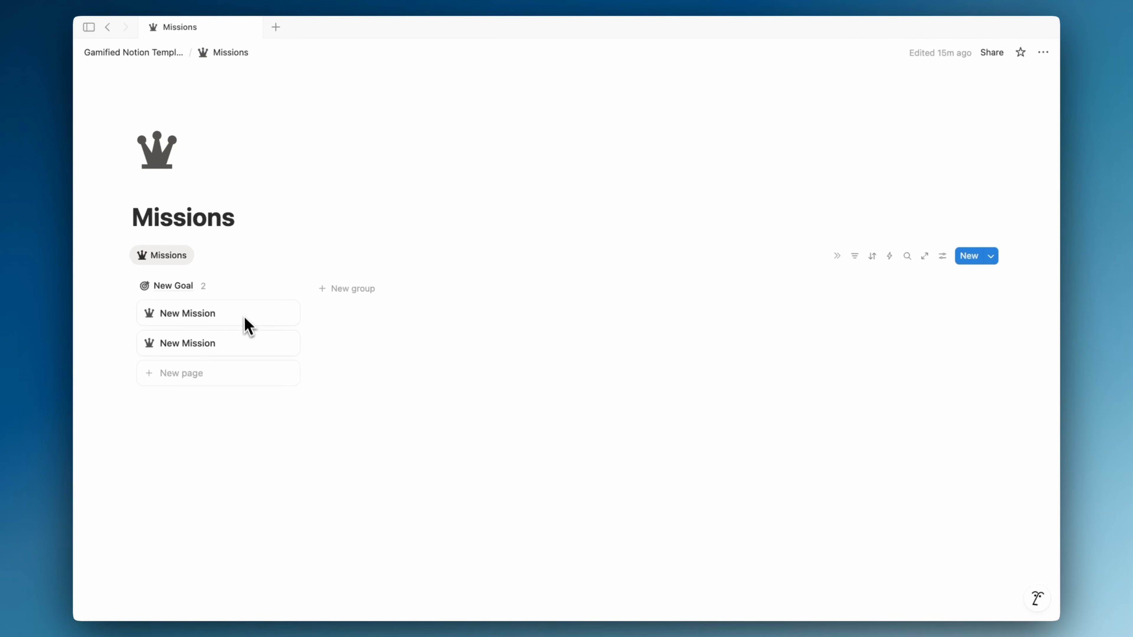
- Go to the Character page of the Gamified Notion Template, open the existing character and start adding a Cover file
left_click(166, 56)
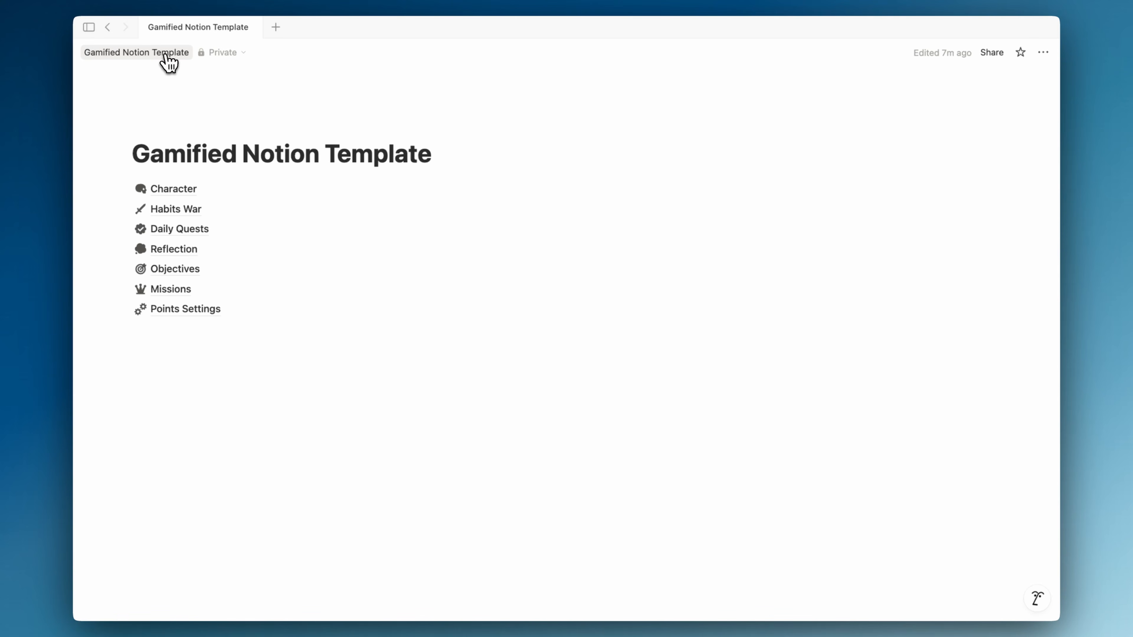
left_click(186, 189)
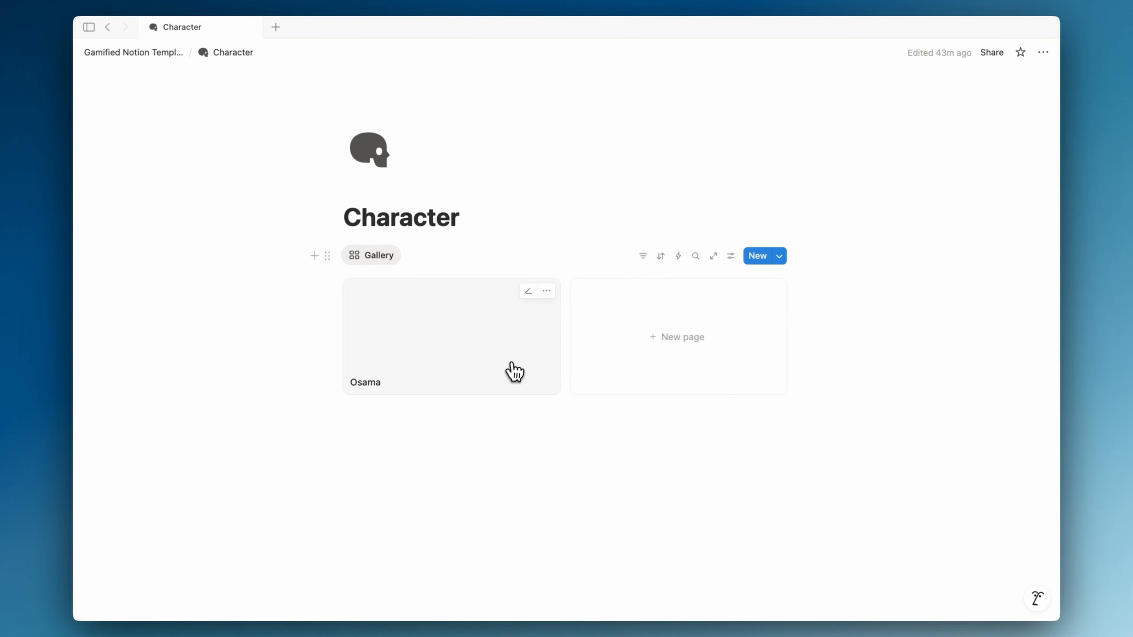
left_click(515, 371)
left_click(465, 205)
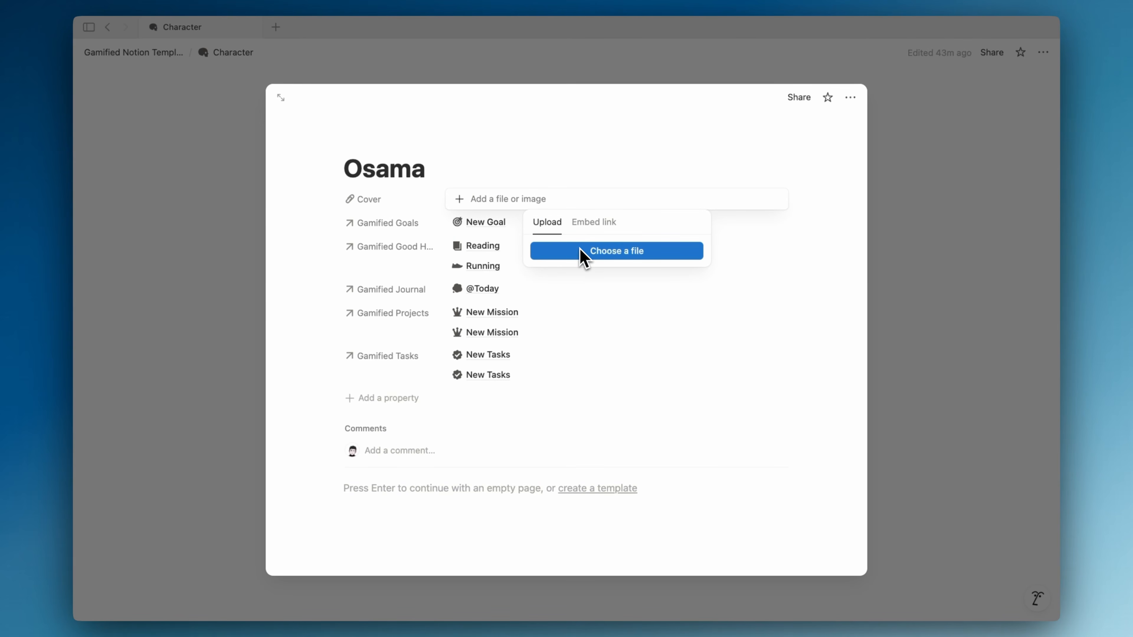
- Switch to Flaticon in the browser, close the pizza icon editor and search the icons for rpg
key("ctrl+Left")
left_click(784, 206)
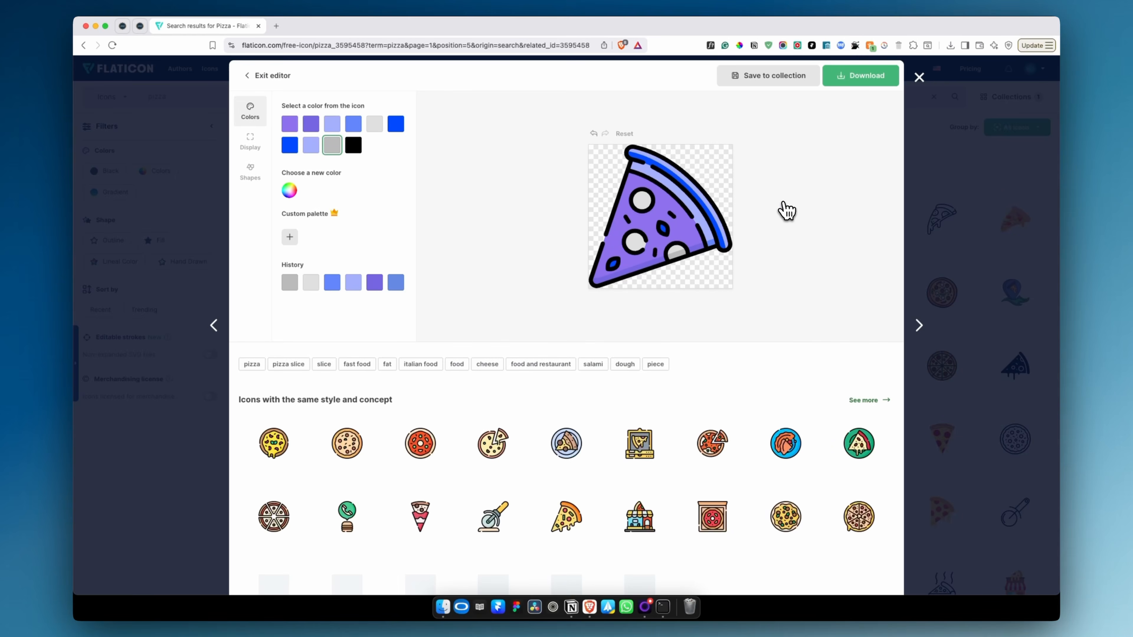
left_click(919, 77)
left_click(314, 98)
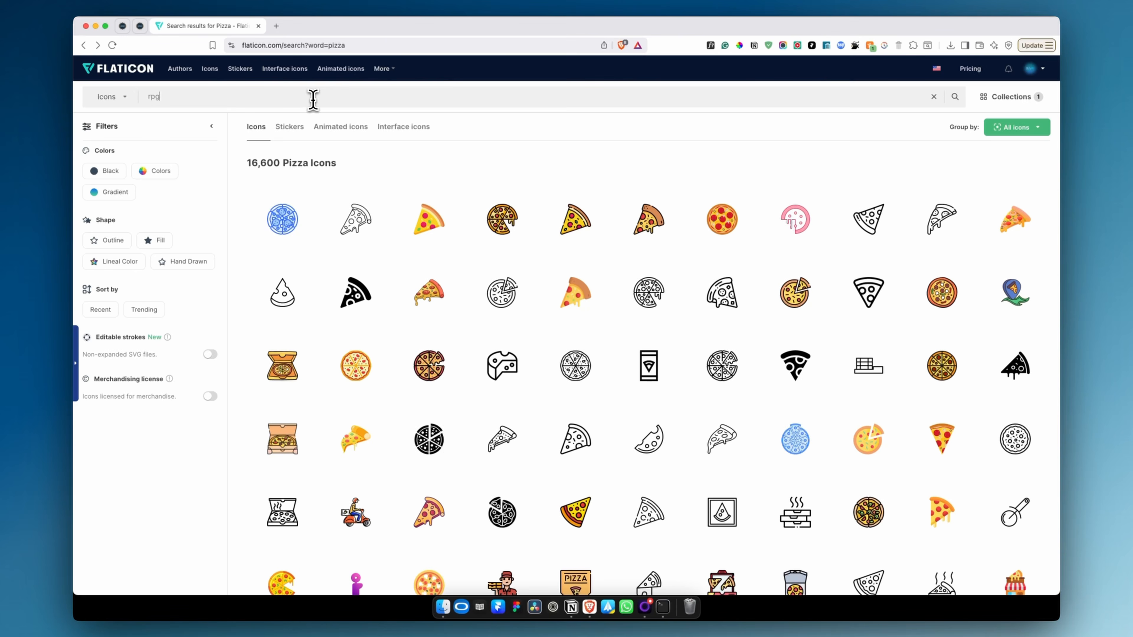
key("Return")
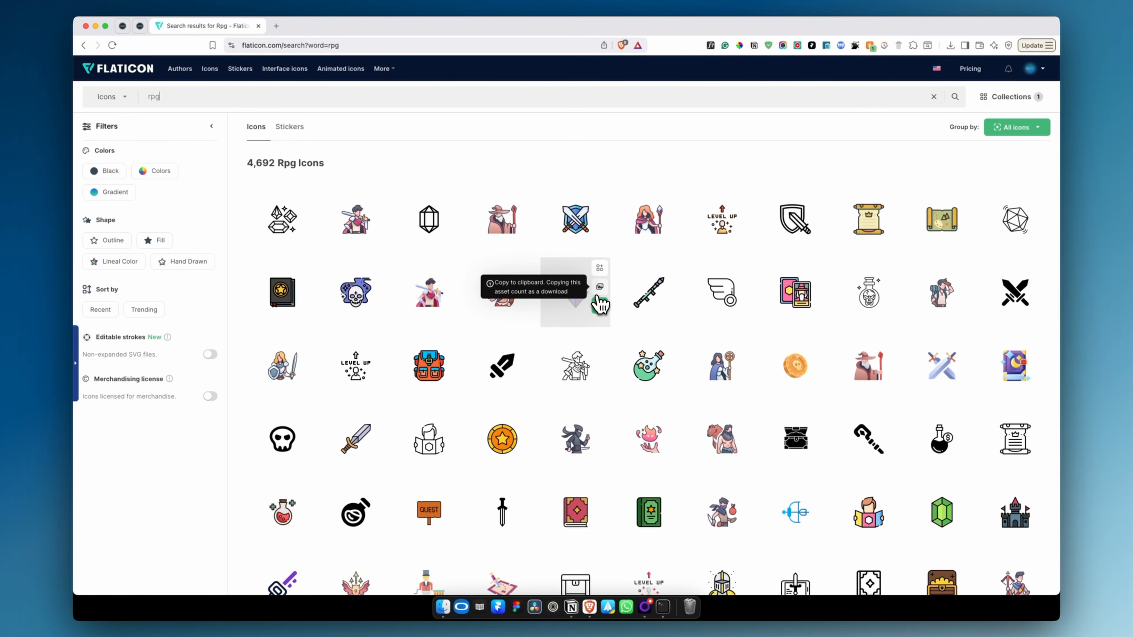
- Open the ninja icon in the icon editor and download it to the Downloads folder
scroll(600, 305, "down", 2)
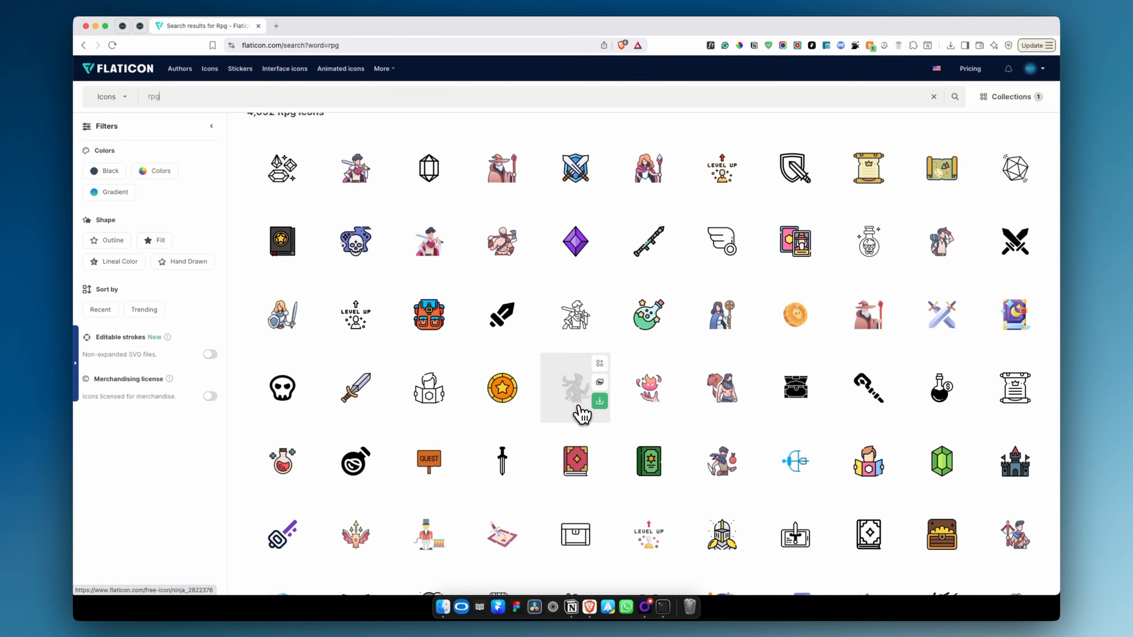
left_click(576, 387)
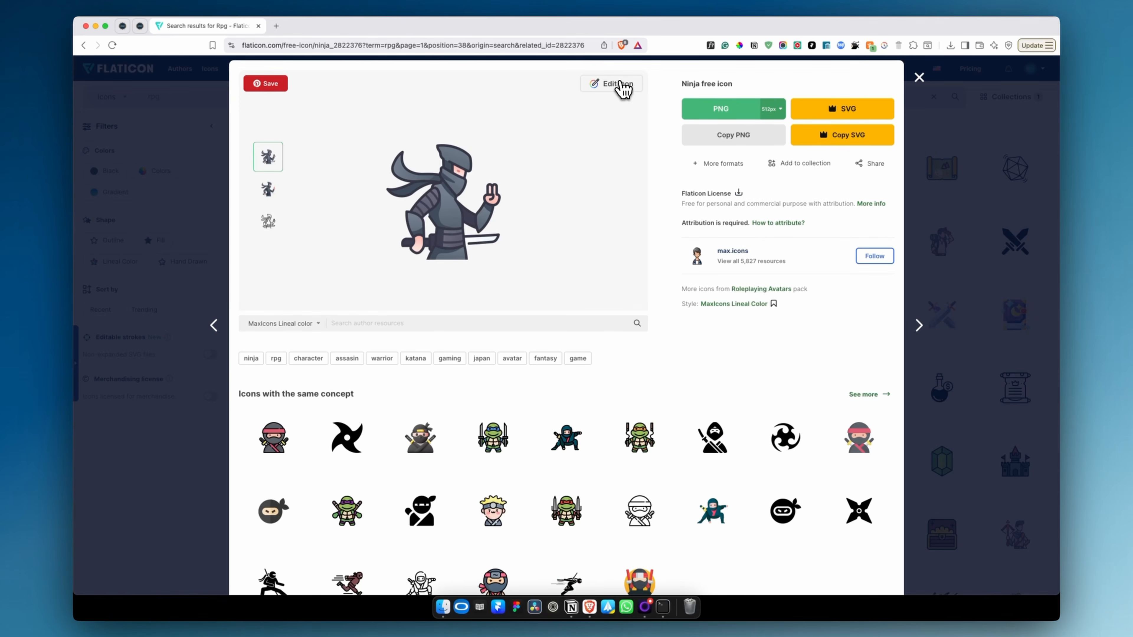
left_click(621, 84)
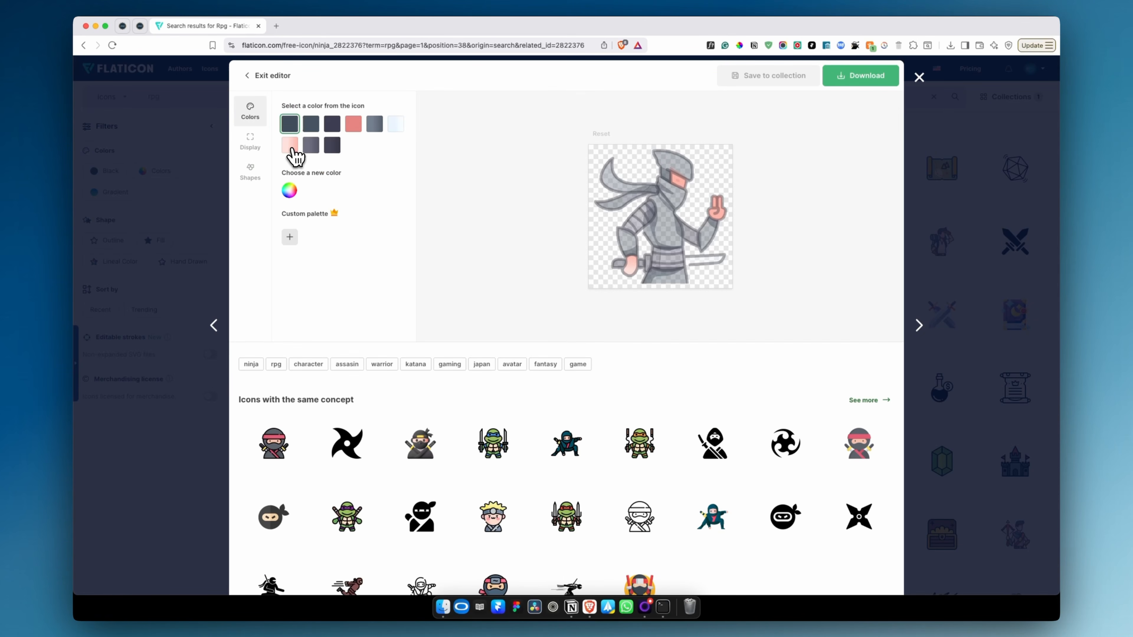
left_click(861, 75)
left_click(867, 101)
left_click(841, 208)
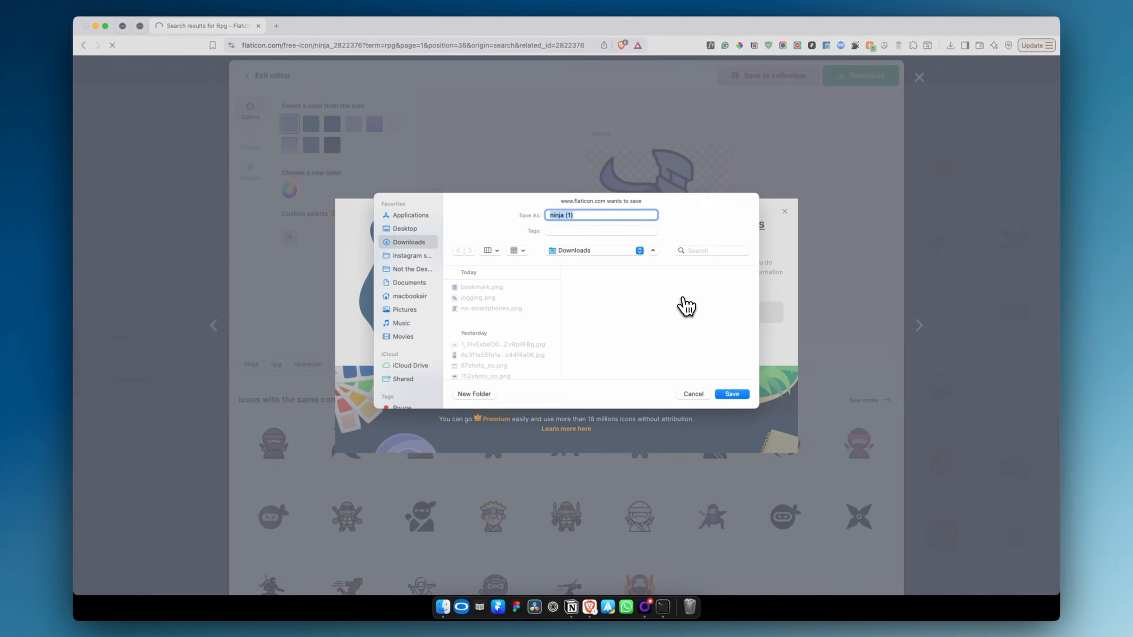
key("Return")
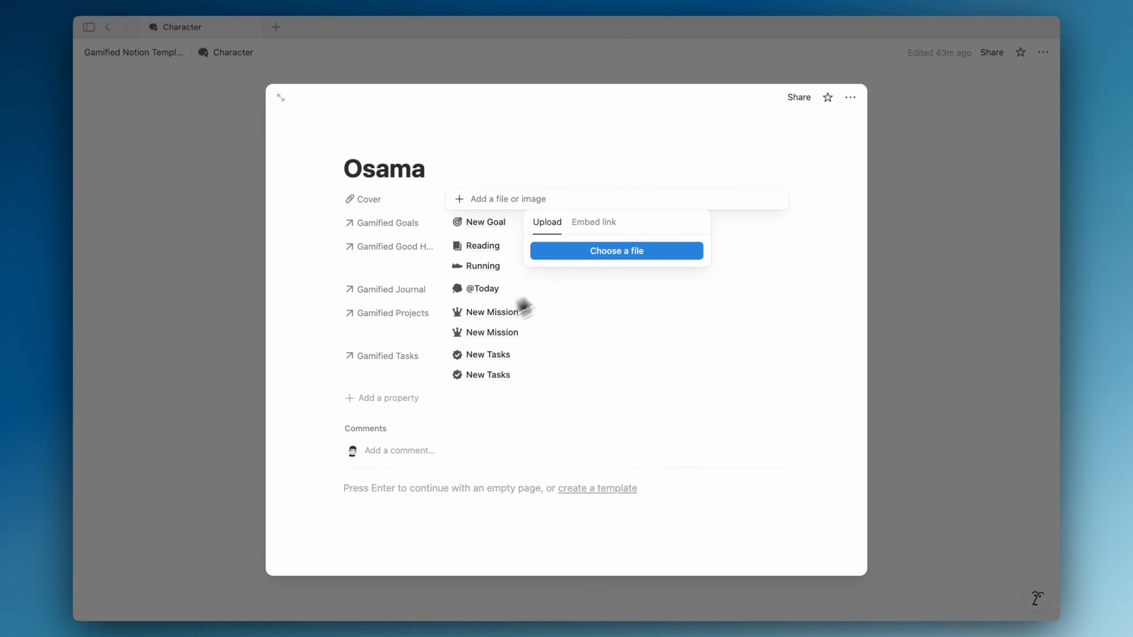
- Upload the downloaded ninja image to the character's Cover property in Notion
left_click(594, 251)
left_click(441, 238)
key("Return")
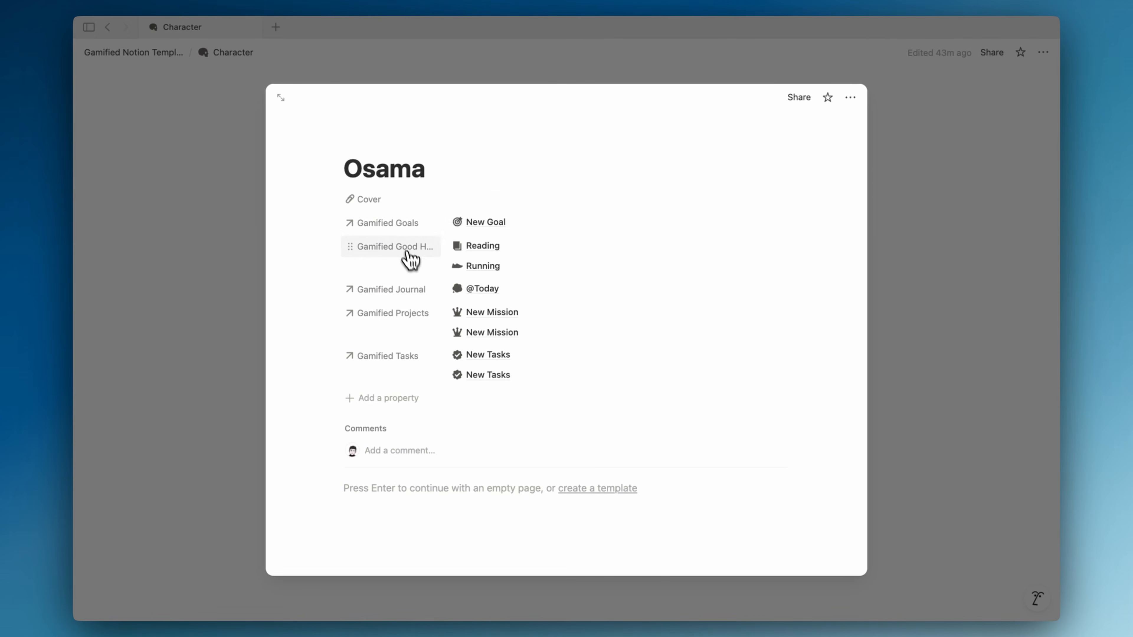
- Set the visibility of the character's five Gamified relation properties, from Gamified Goals to Gamified Tasks, to Always hide
left_click(399, 224)
mouse_move(460, 307)
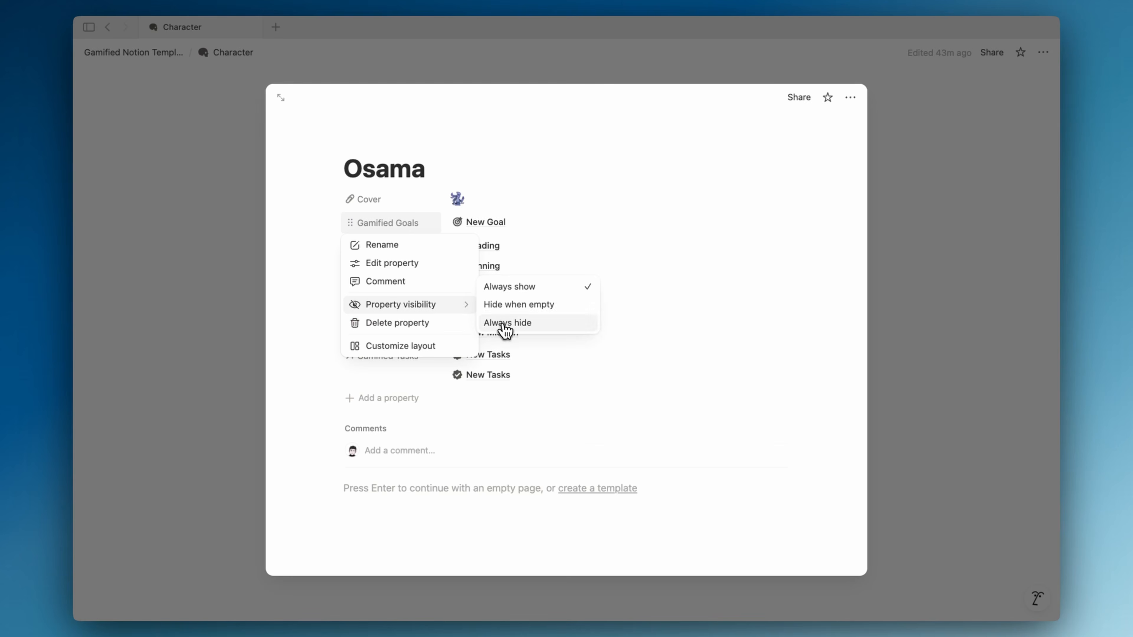
left_click(501, 324)
left_click(415, 226)
mouse_move(416, 308)
left_click(408, 224)
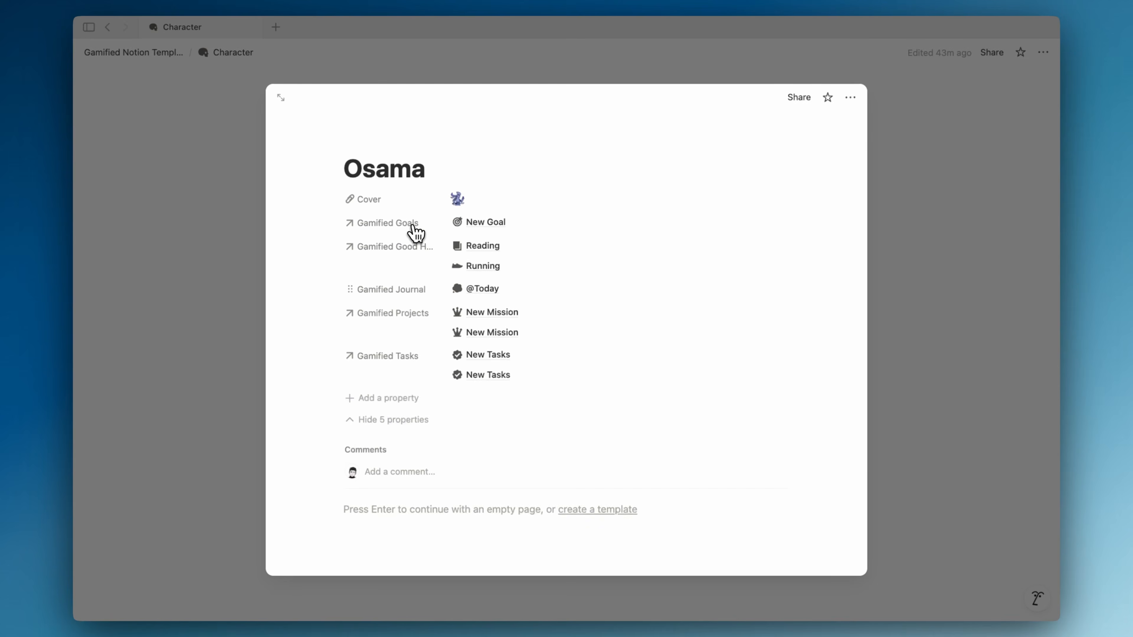
- Collapse and re-expand the hidden properties, and add a formula property for XP to the character
scroll(410, 228, "down", 2)
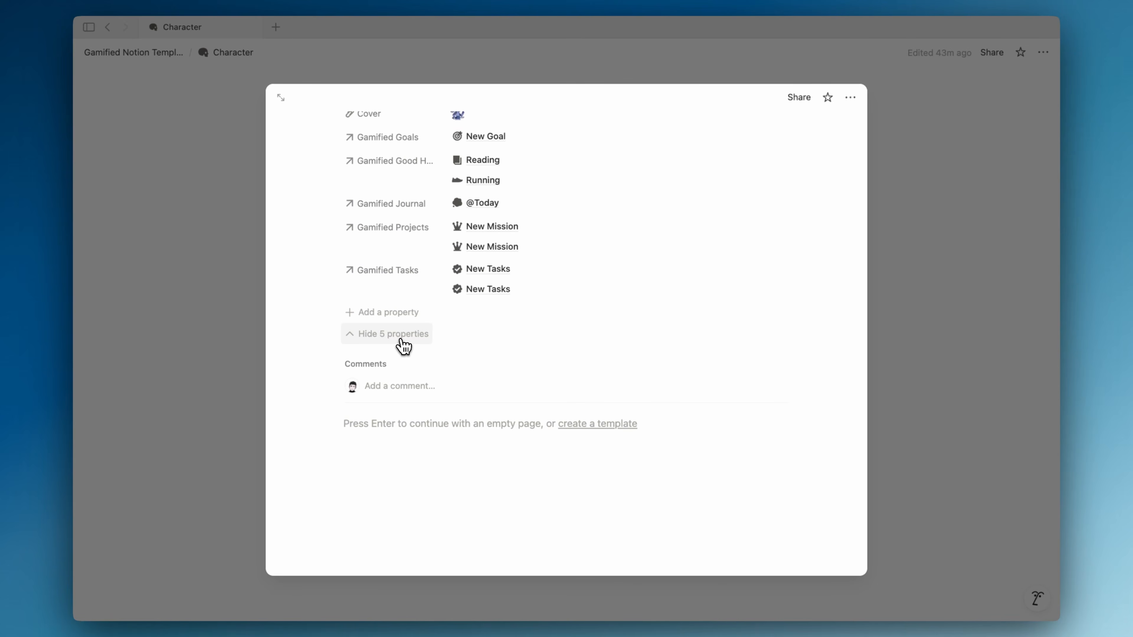
left_click(403, 345)
left_click(402, 221)
left_click(393, 396)
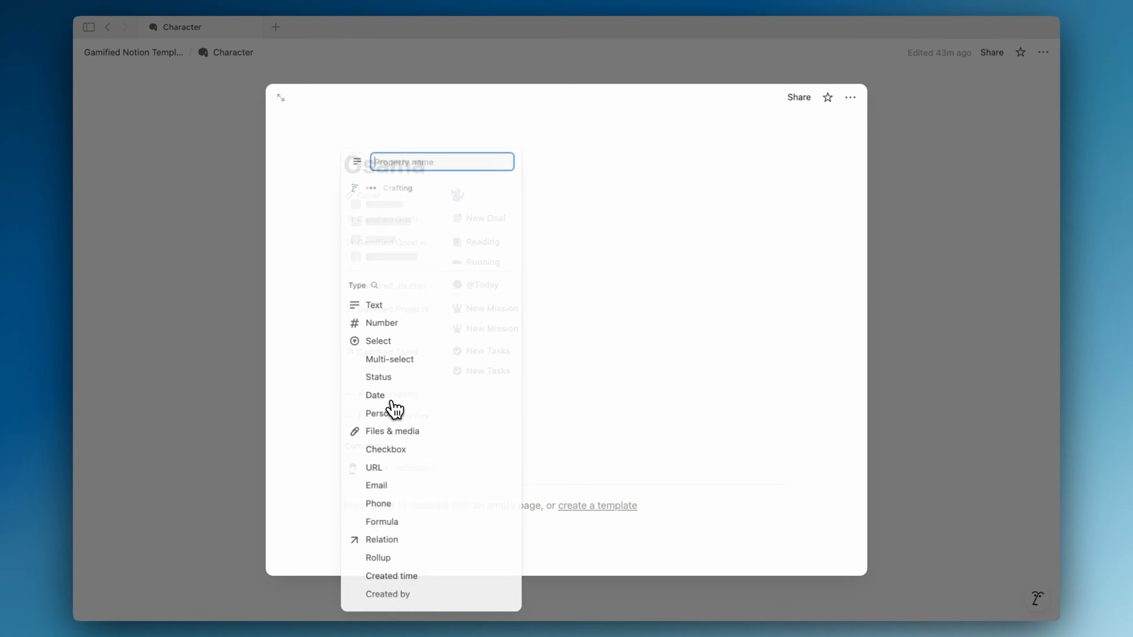
left_click(398, 520)
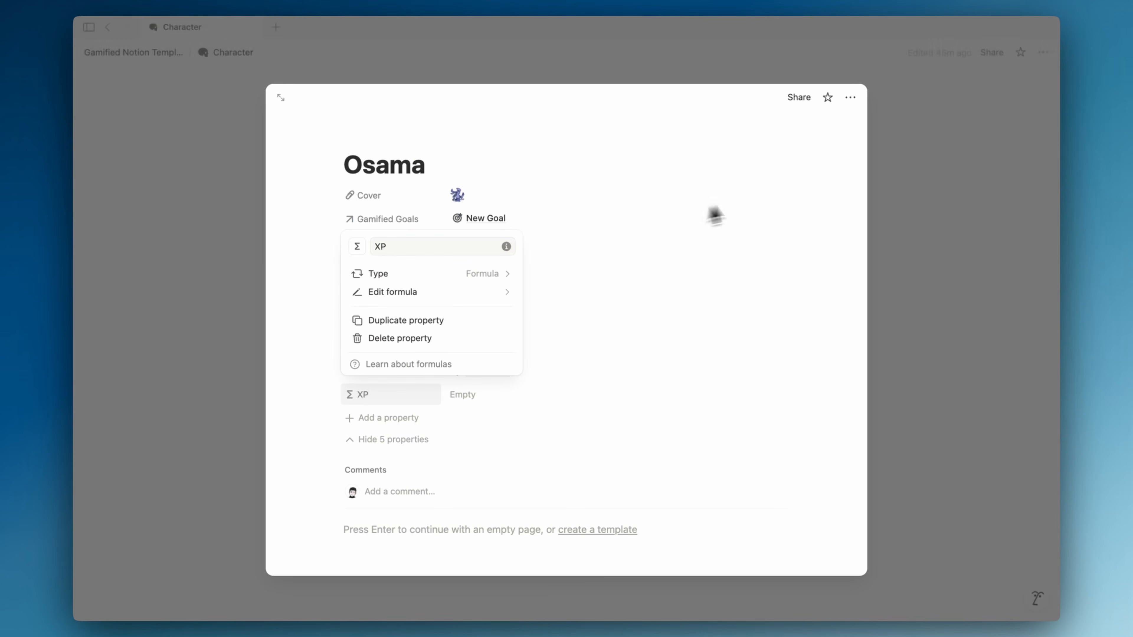
- Enter the XP Number formula summing XP from completed Good Habits, Tasks, Journal, Goals and Missions, minus the XP of completed Bad Habits
left_click(493, 397)
left_click(493, 396)
type("map(prop(\"Good Habits\").filter(current.prop(\"Complete\") == true), current.prop(\"XP\")).sum() +     map(prop(\"Tasks\").filter(current.prop(\"Checkbox\") == true), current.prop(\"XP\")).sum() +     map(prop(\"Journal\").filter(current.prop(\"Log \") == true), current.prop(\"XP\")).sum() +     map(prop(\"Goals\").filter(current.prop(\"Completed\") == true), current.prop(\"XP\")).sum() +     map(prop(\"Missions\").filter(current.prop(\"Completed\") == true), current.prop(\"XP\")).sum() -     map(prop(\"Bad Habits\").filter(current.prop(\"Complete\") == true), current.prop(\"XP\")).sum()")
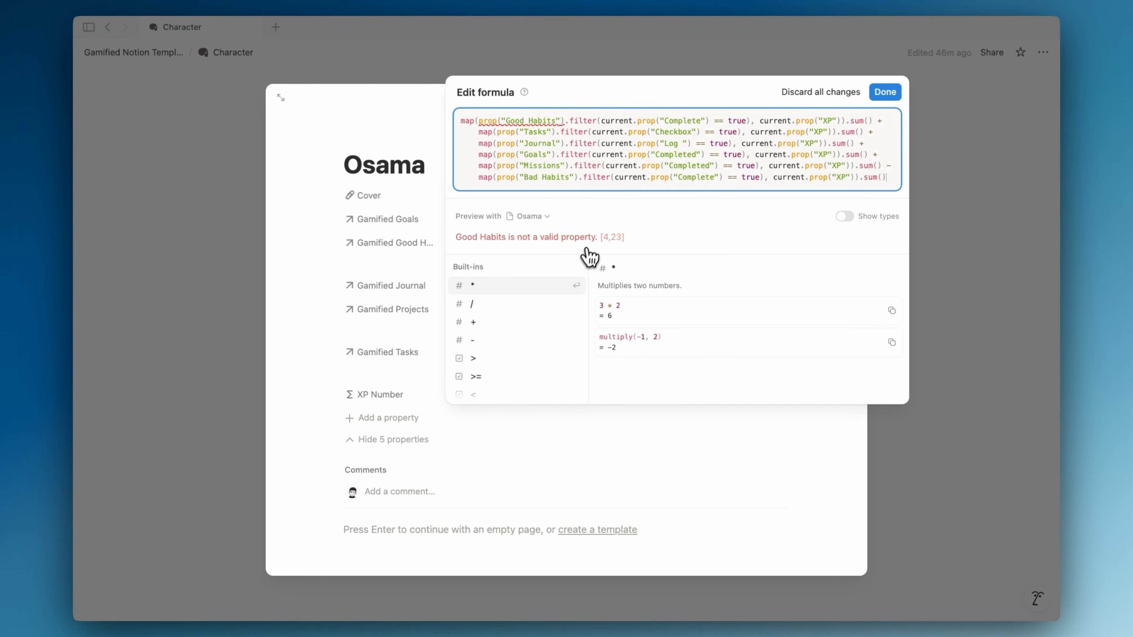
- In the formula's first term, replace the Good Habits reference with the Gamified Good Habits relation and filter by its Complete property
left_click_drag(563, 125, 478, 128)
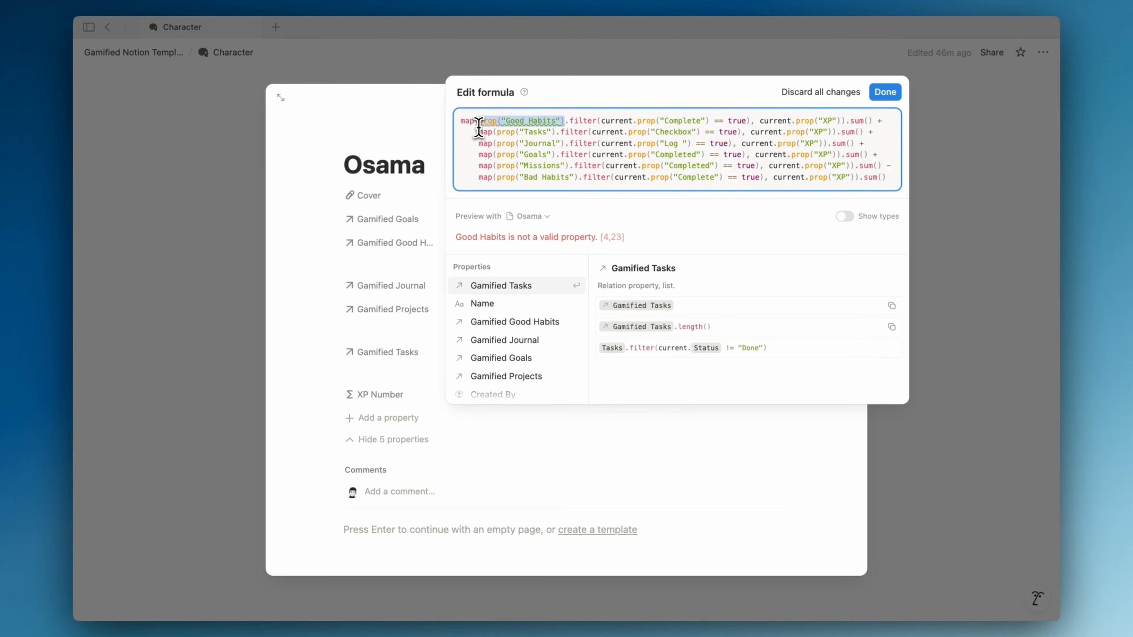
key("BackSpace")
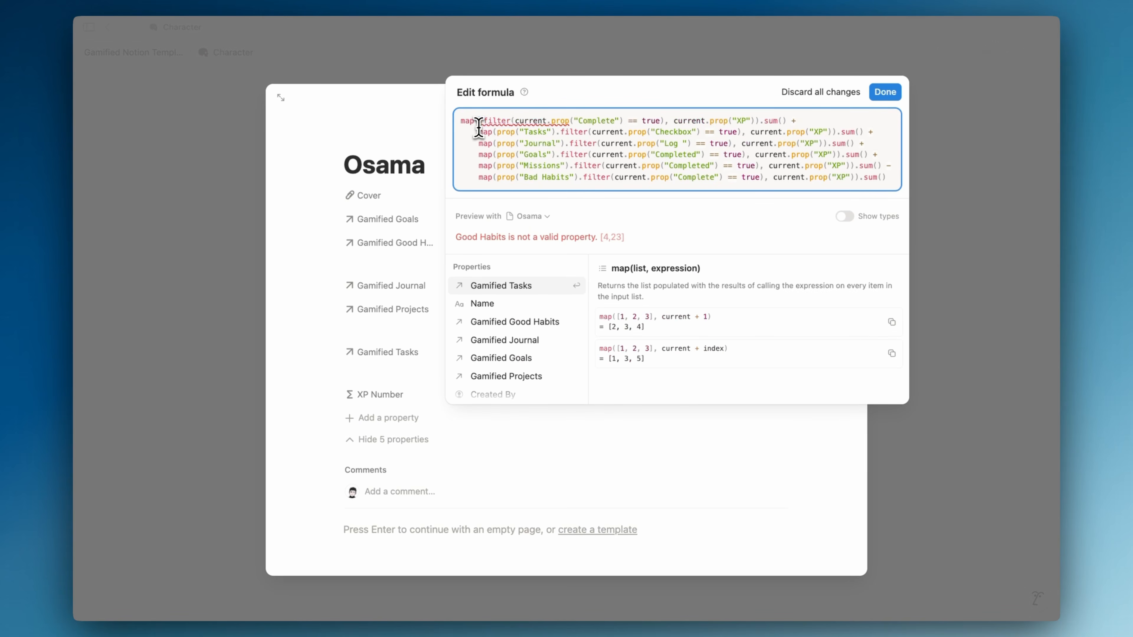
type("good")
key("Return")
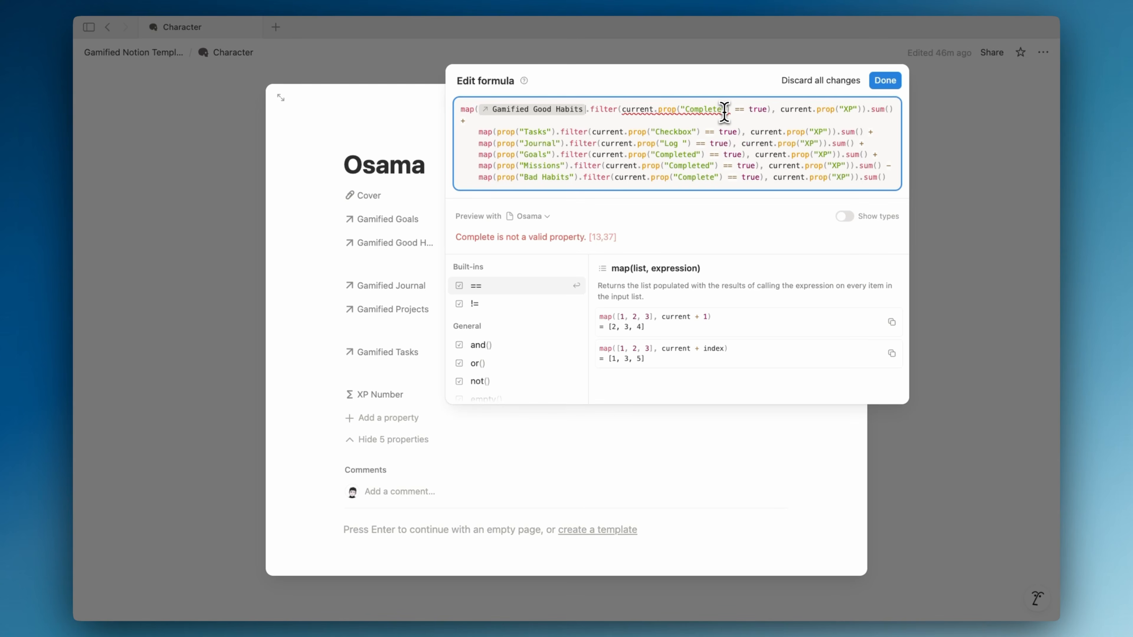
left_click_drag(681, 112, 659, 111)
type("Complete")
key("Return")
- In the Tasks term, replace the references with the Gamified Tasks relation and its CheckTask property
left_click_drag(555, 133, 498, 133)
type("gamif")
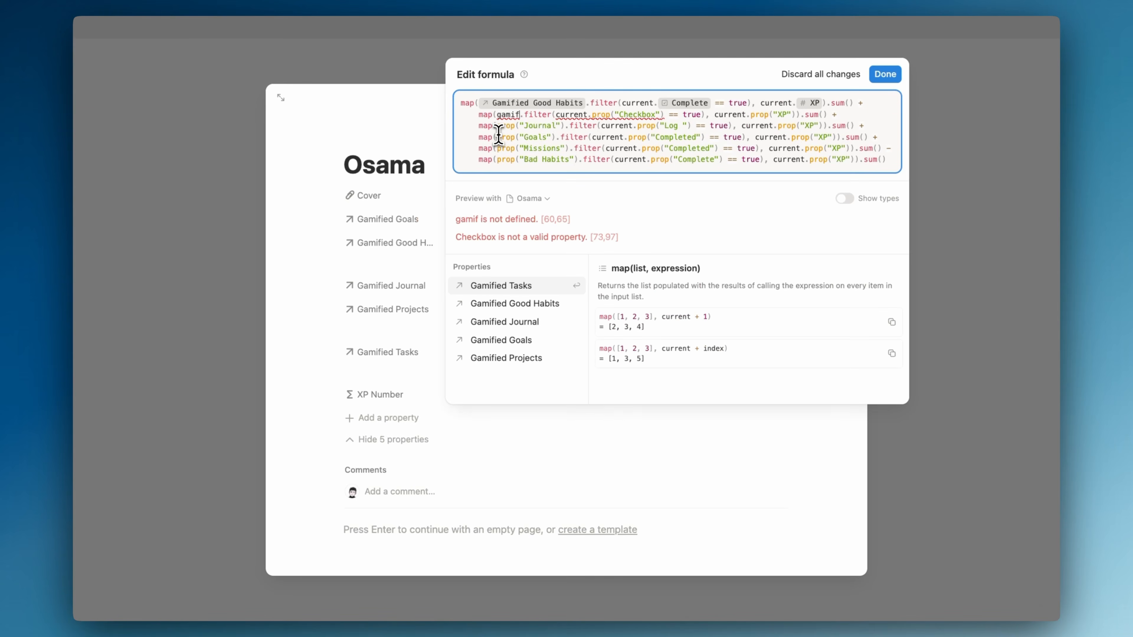
key("Return")
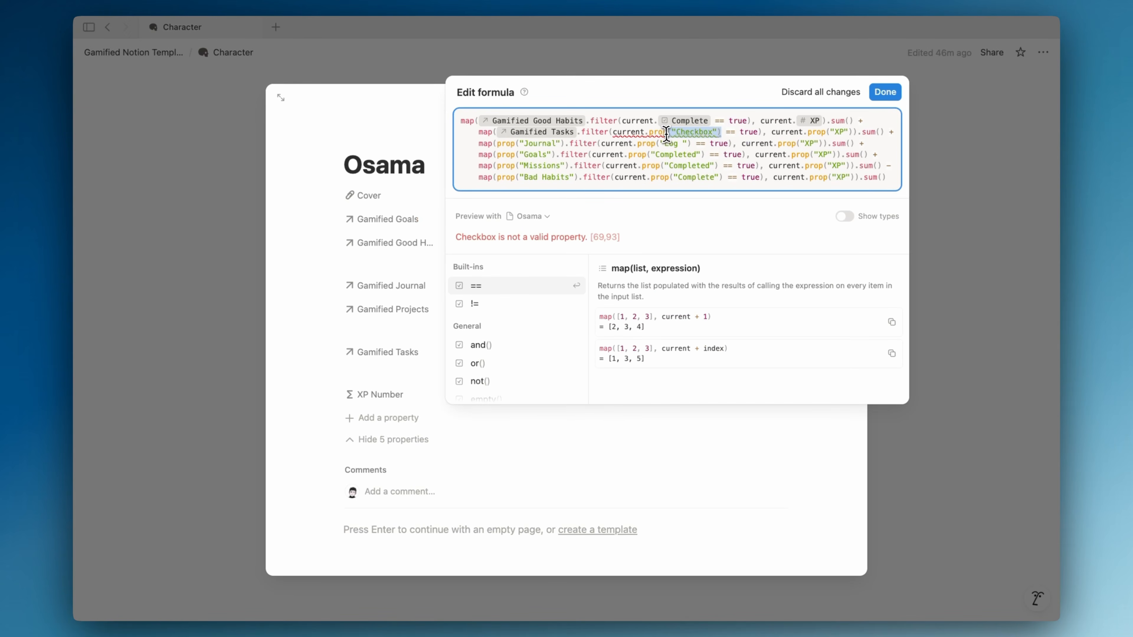
left_click_drag(662, 134, 649, 134)
type("check")
key("Return")
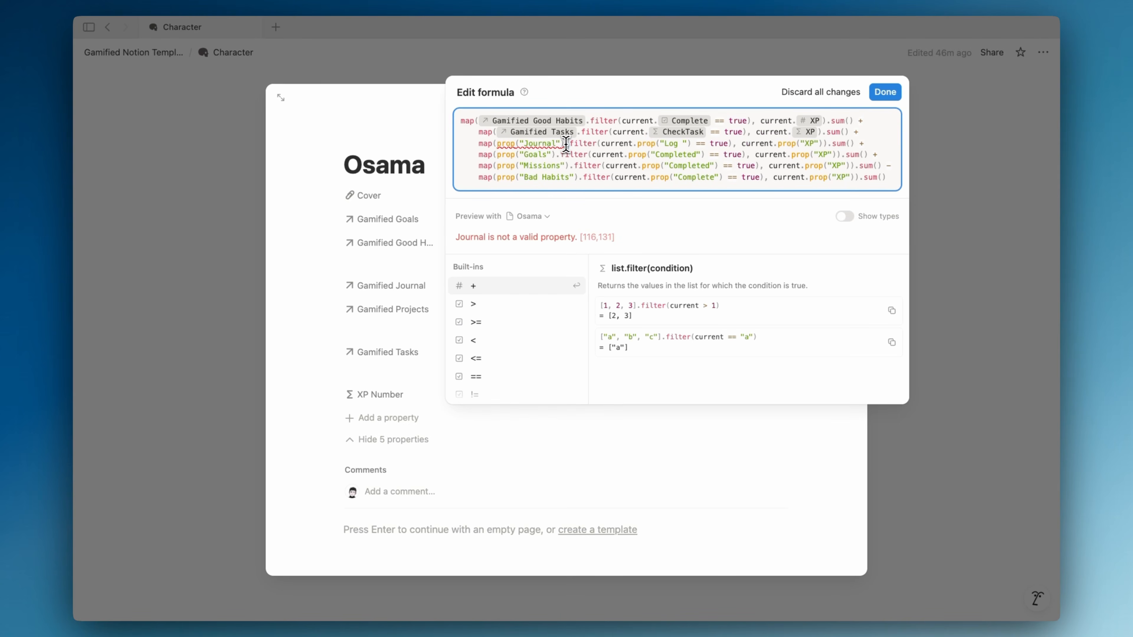
- In the Journal term, replace the references with the Gamified Journal relation and its Log property
left_click(565, 144)
type("gami")
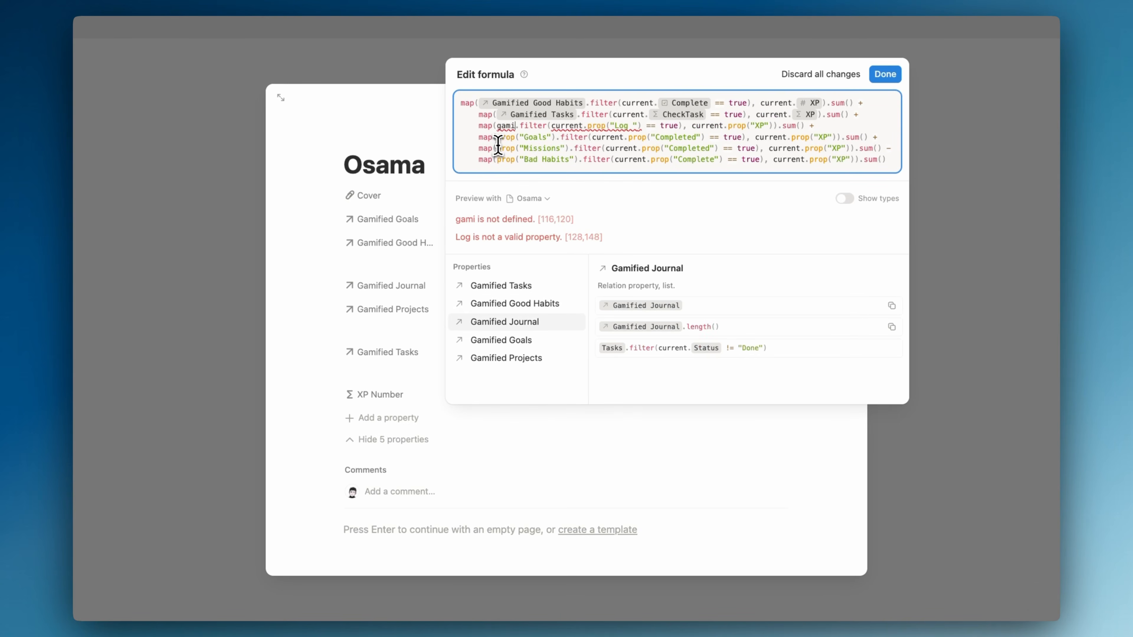
key("Return")
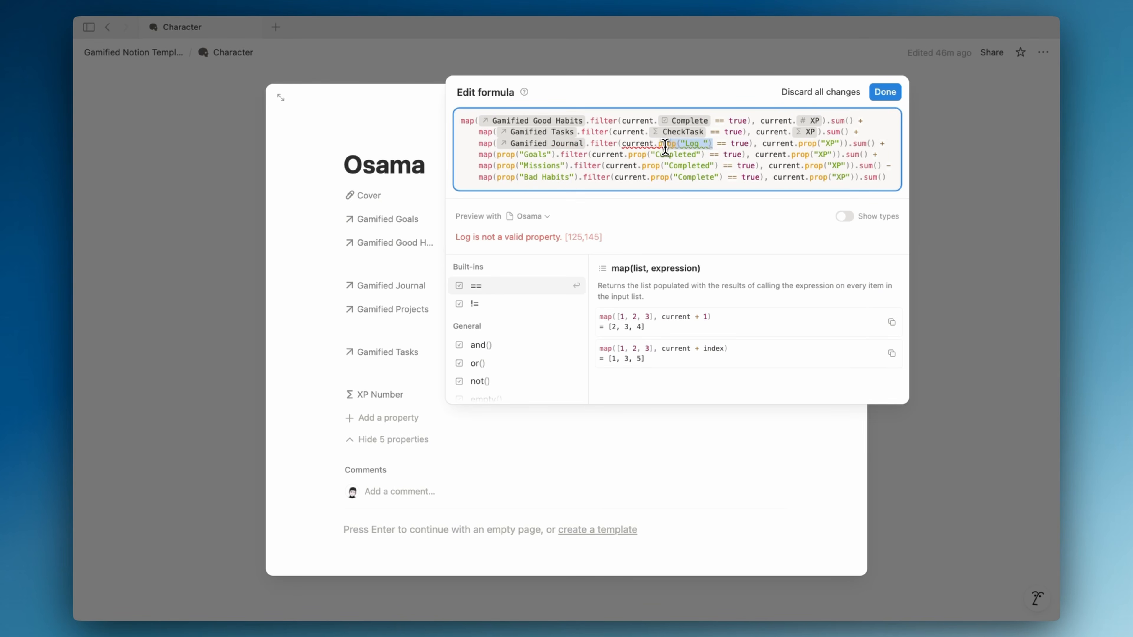
type("log")
key("Return")
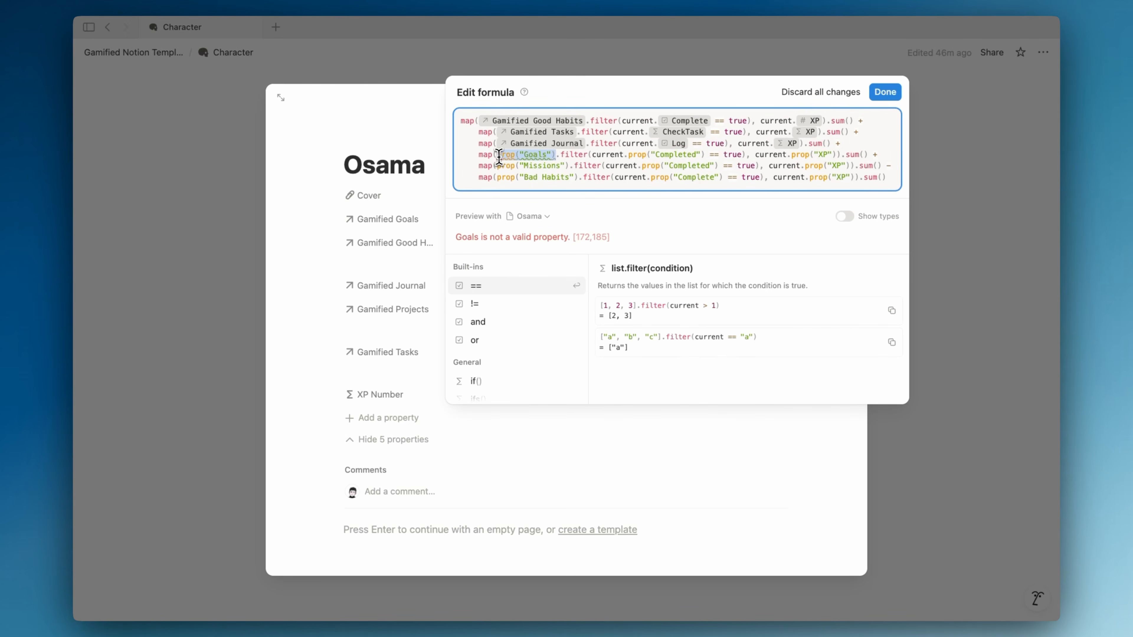
- In the Goals term, use the Gamified Goals relation and change the filter condition to status == "Done"
type("goal")
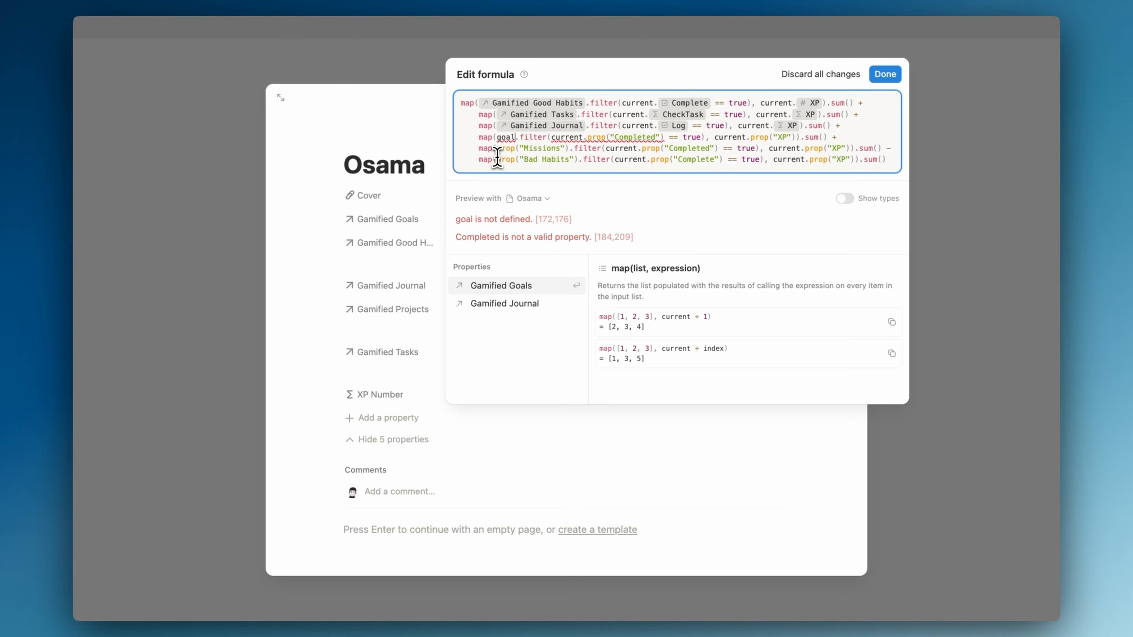
key("Return")
left_click_drag(723, 143, 679, 144)
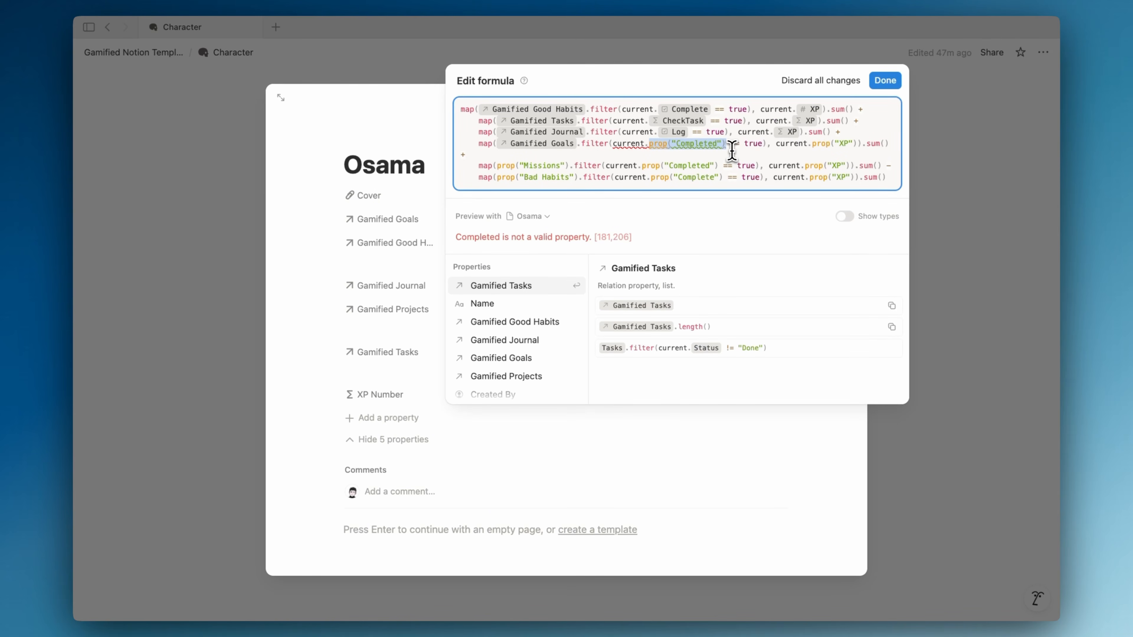
key("BackSpace")
type("status")
key("Return")
double_click(722, 137)
key("BackSpace")
type("\"Done")
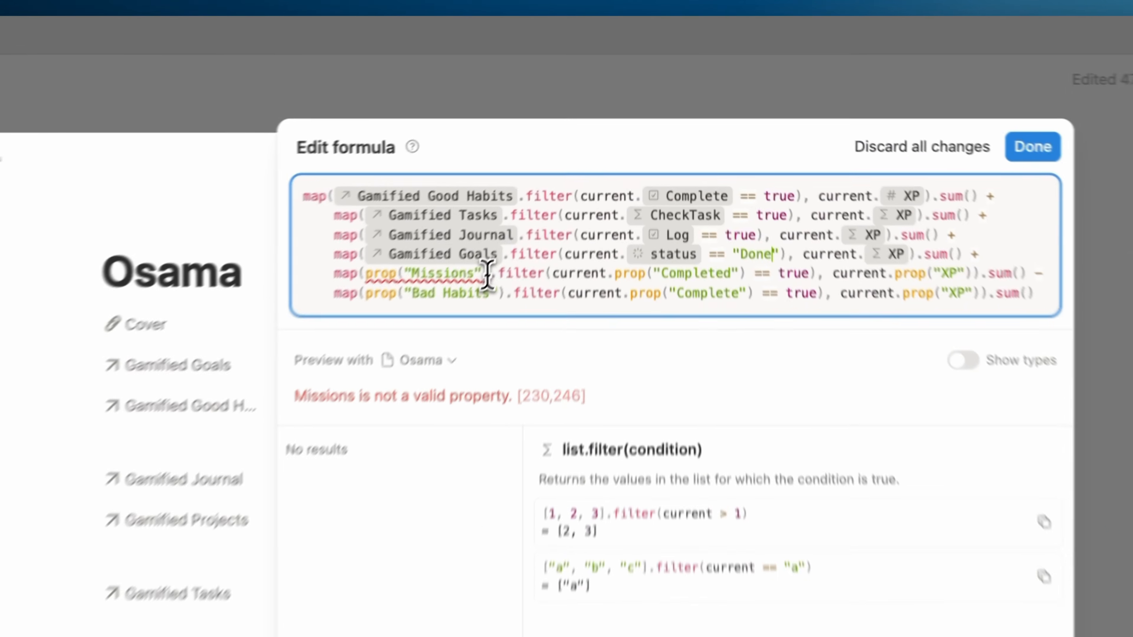
- In the Missions term, use the Gamified Projects relation and change the filter condition to Status == "Done"
left_click_drag(570, 168, 497, 168)
type("mis")
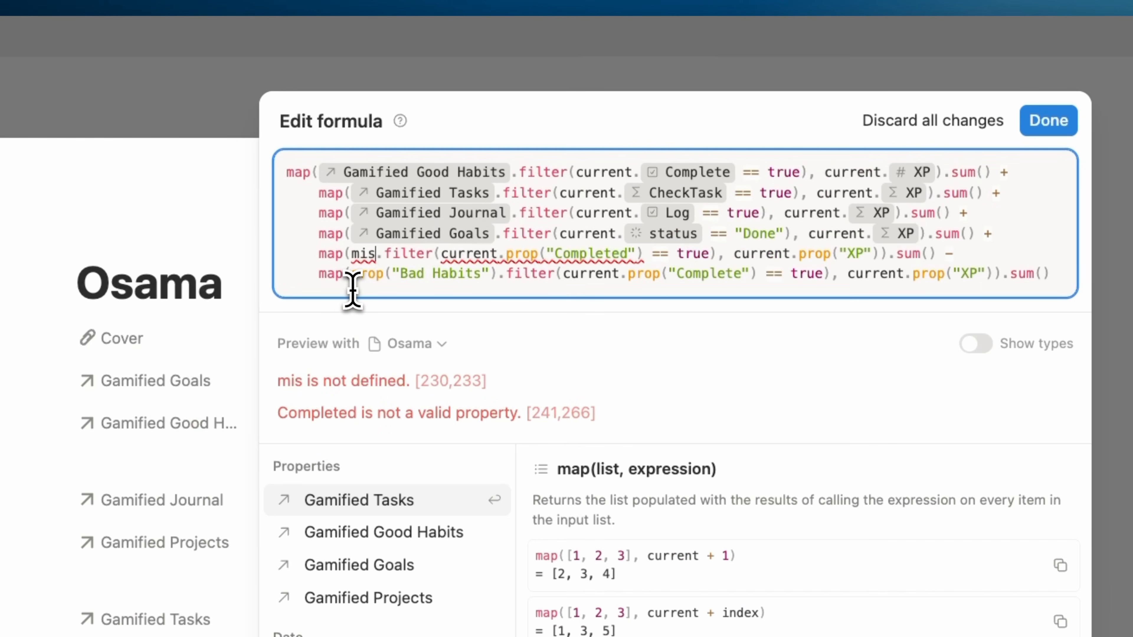
key("Down")
key("Down")
key("Down")
key("Return")
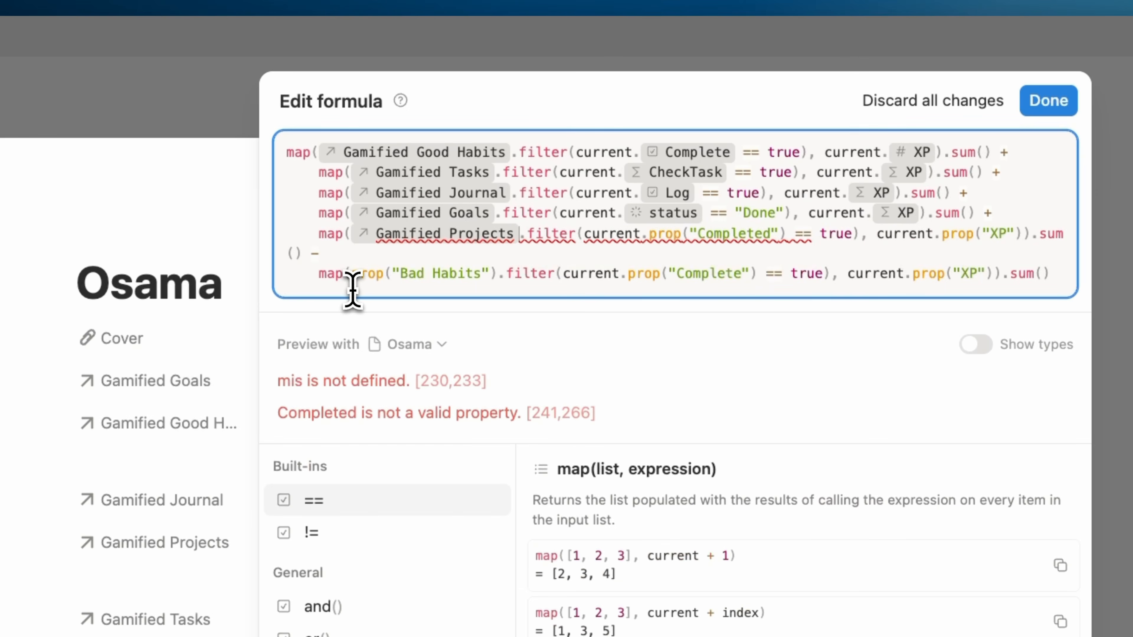
left_click_drag(648, 264, 776, 268)
key("BackSpace")
type("stat")
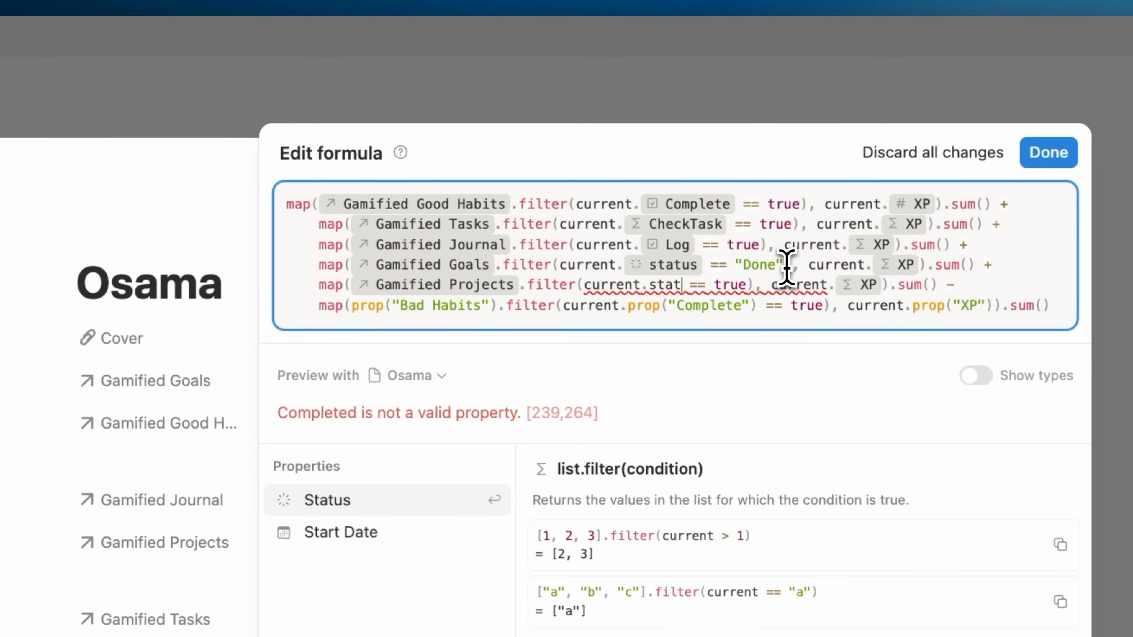
key("Return")
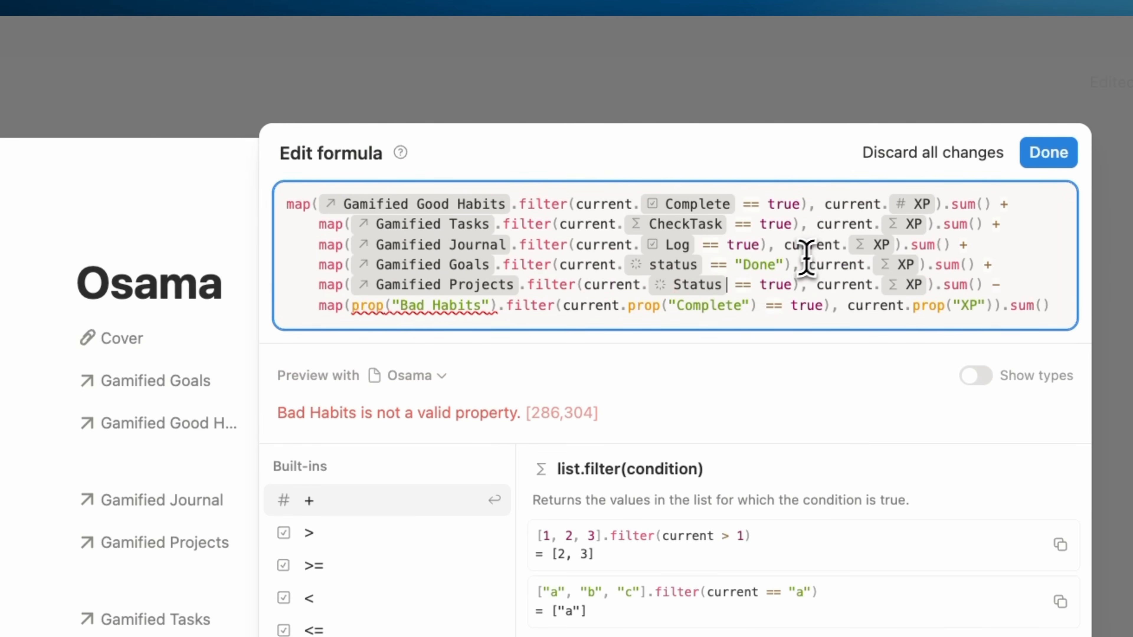
double_click(772, 281)
type("\"Done")
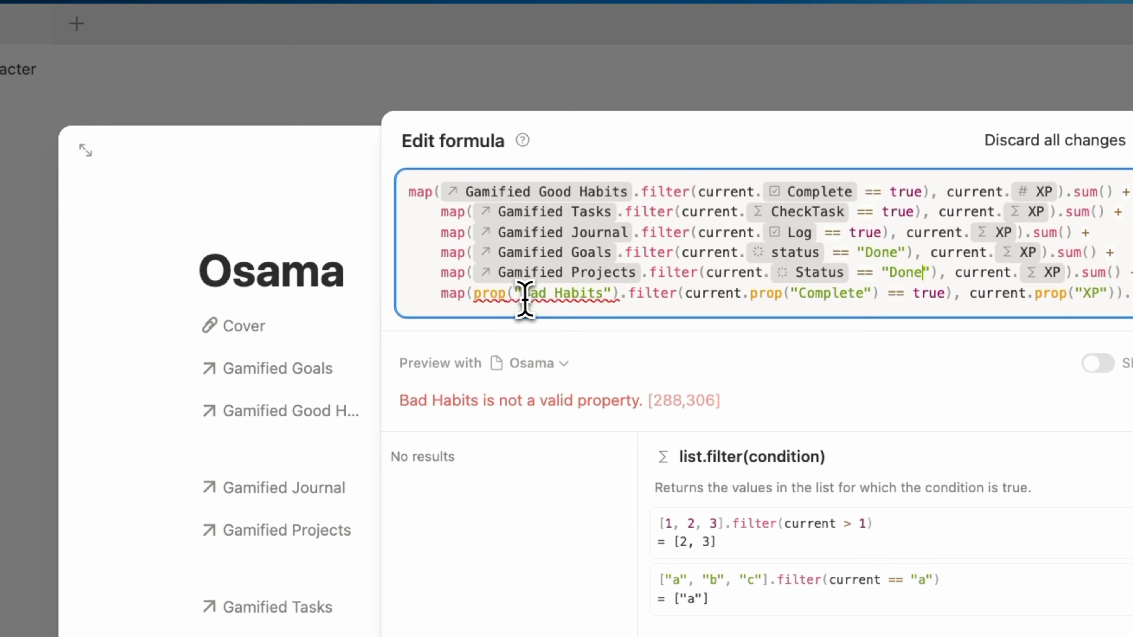
- Remove the Bad Habits reference from the formula's last term, check the available properties for a bad-habits relation, and close the character's page
left_click_drag(473, 294, 611, 295)
key("BackSpace")
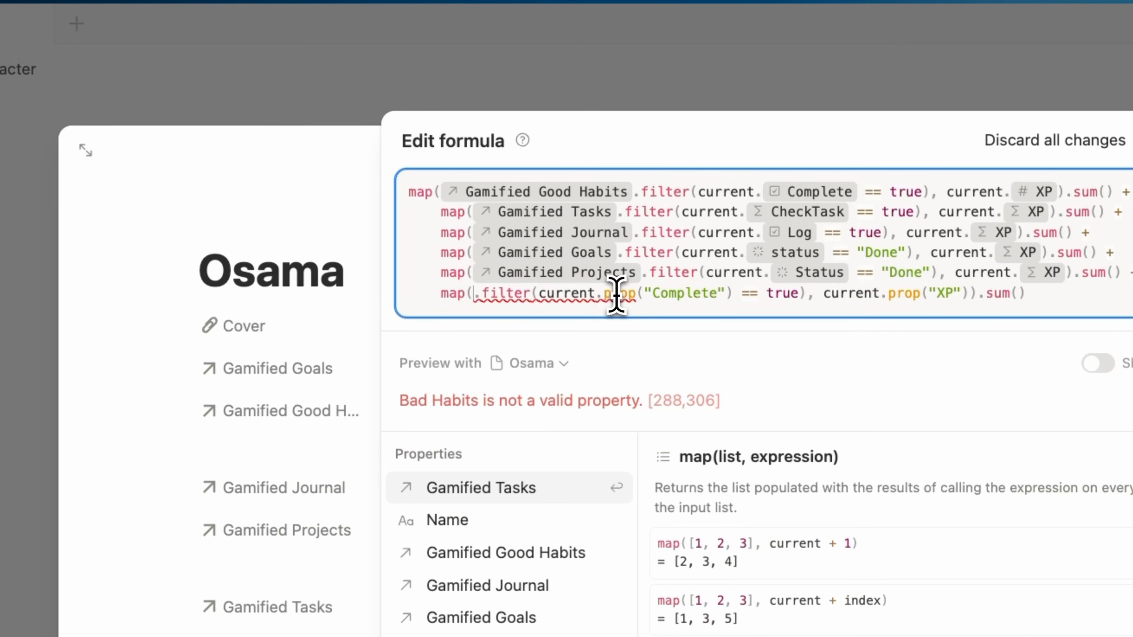
type("bad")
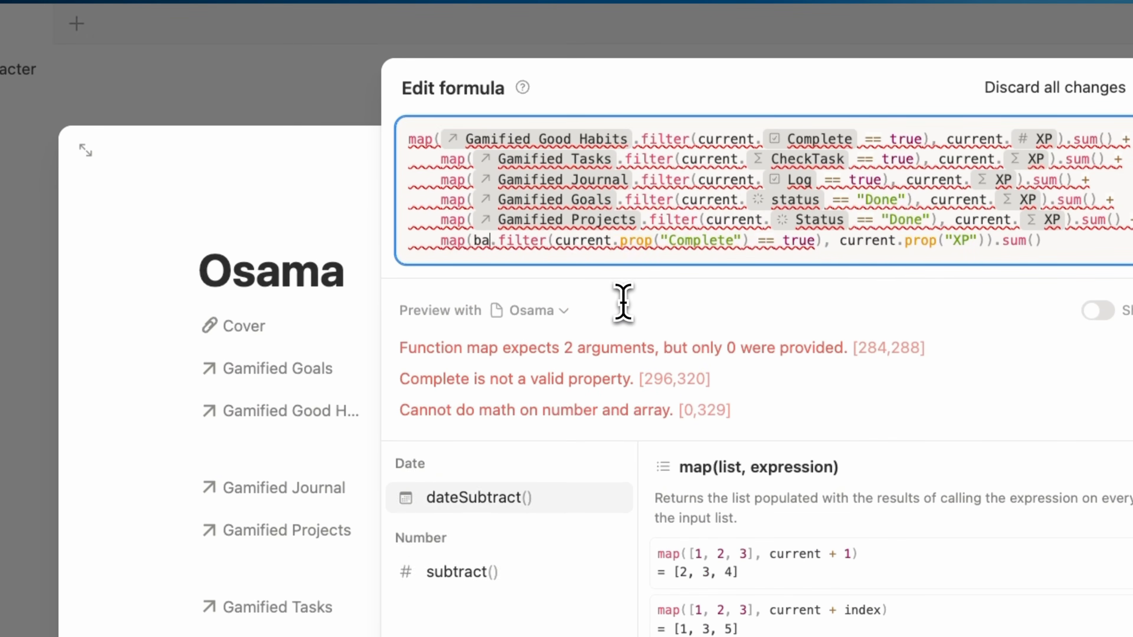
key("BackSpace")
key("BackSpace")
key("BackSpace")
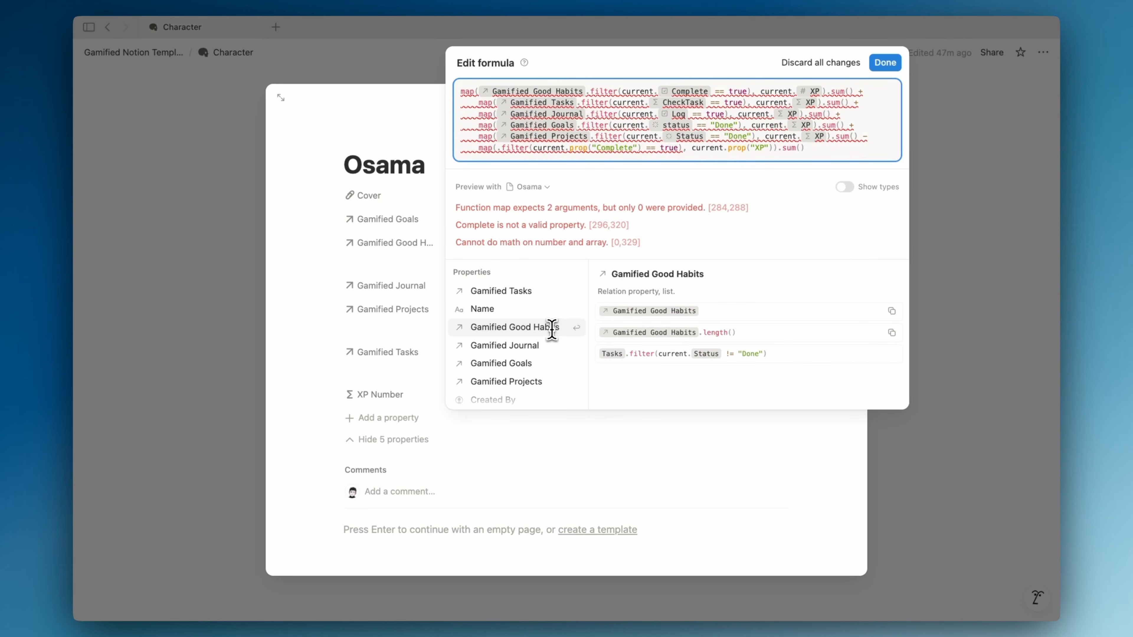
scroll(541, 354, "down", 3)
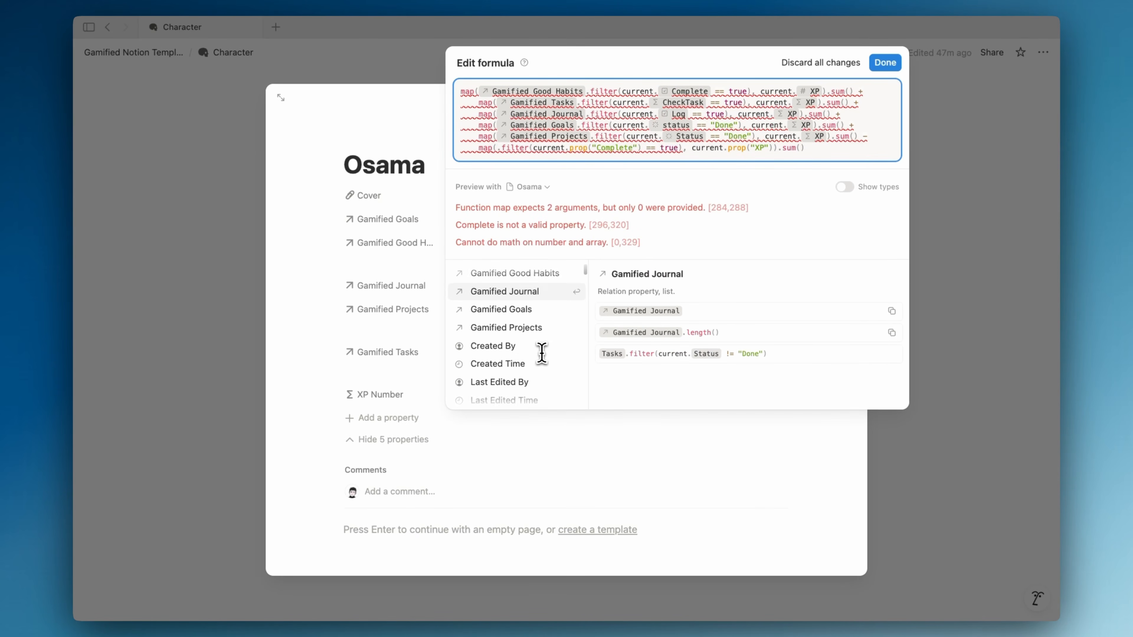
scroll(542, 353, "up", 3)
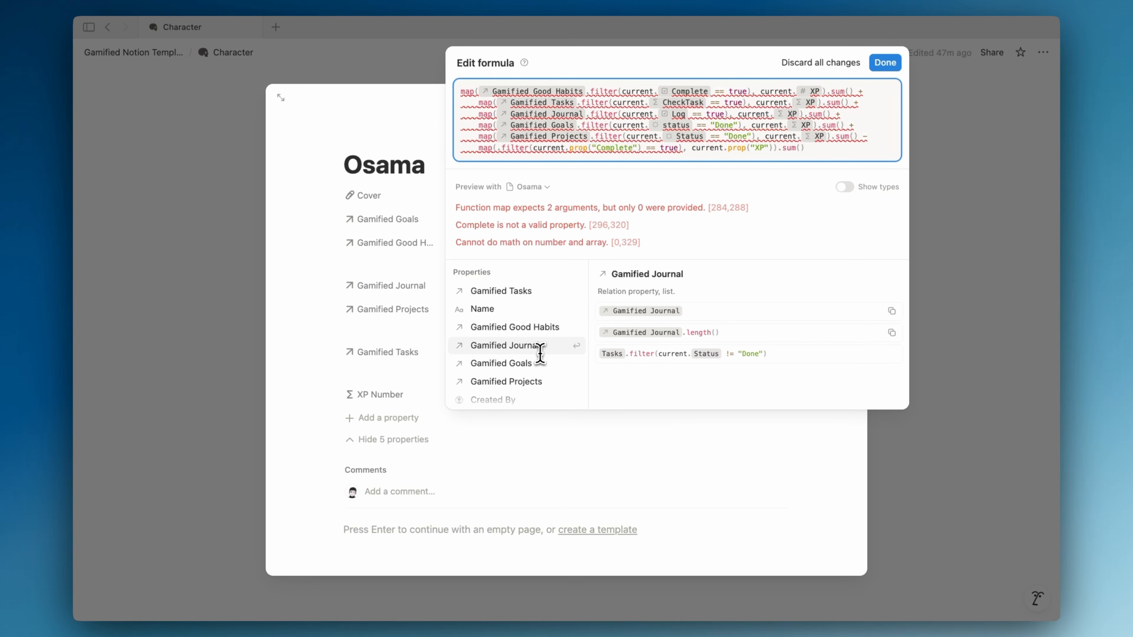
left_click(316, 362)
left_click(236, 348)
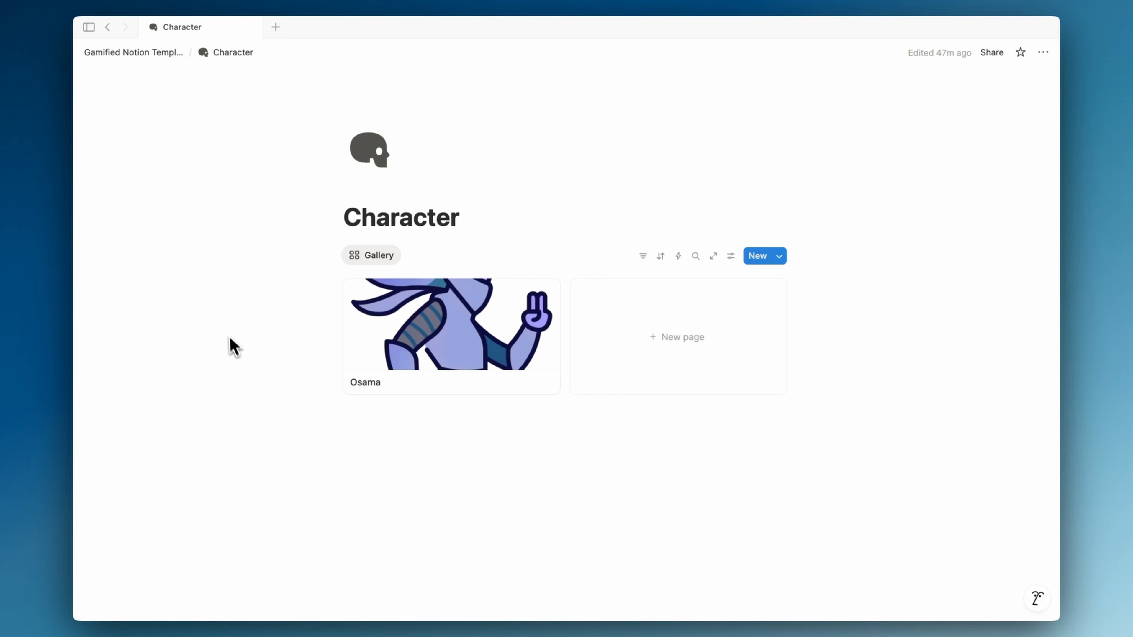
- Go to the Bad Habits page under Habits War and open its Fast food template for editing with all properties shown
left_click(139, 53)
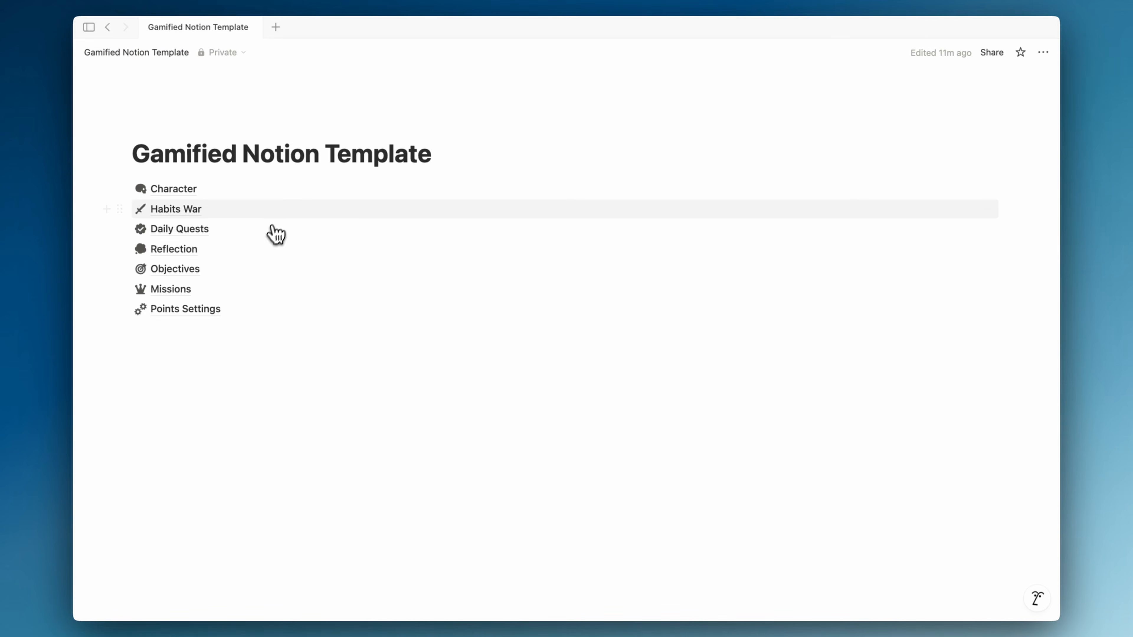
left_click(274, 209)
left_click(241, 271)
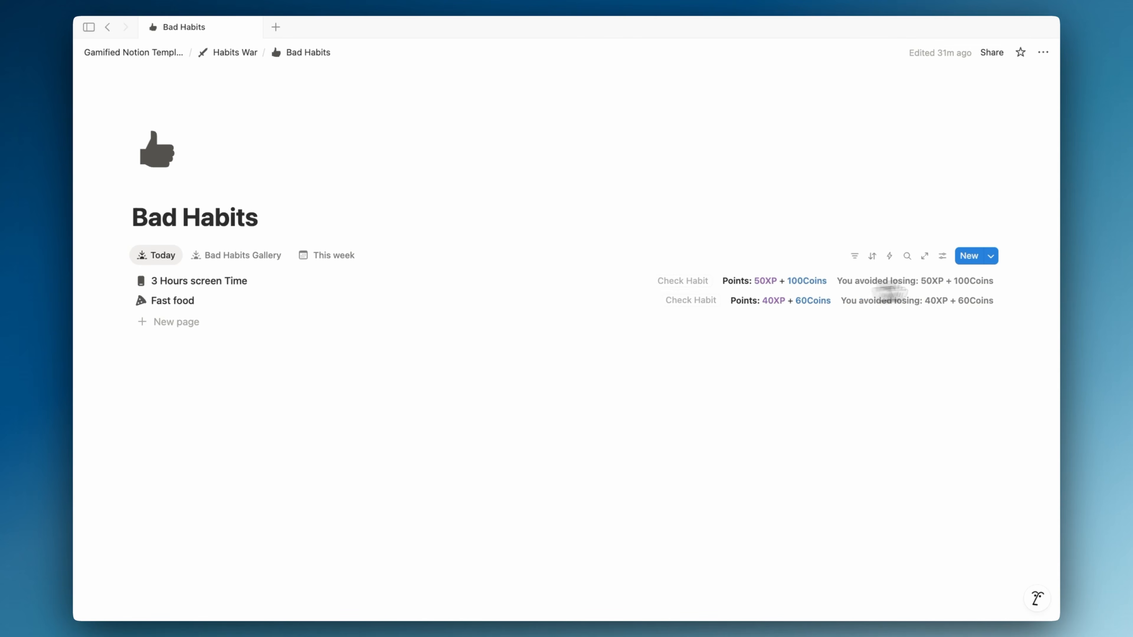
left_click(991, 256)
left_click(1039, 318)
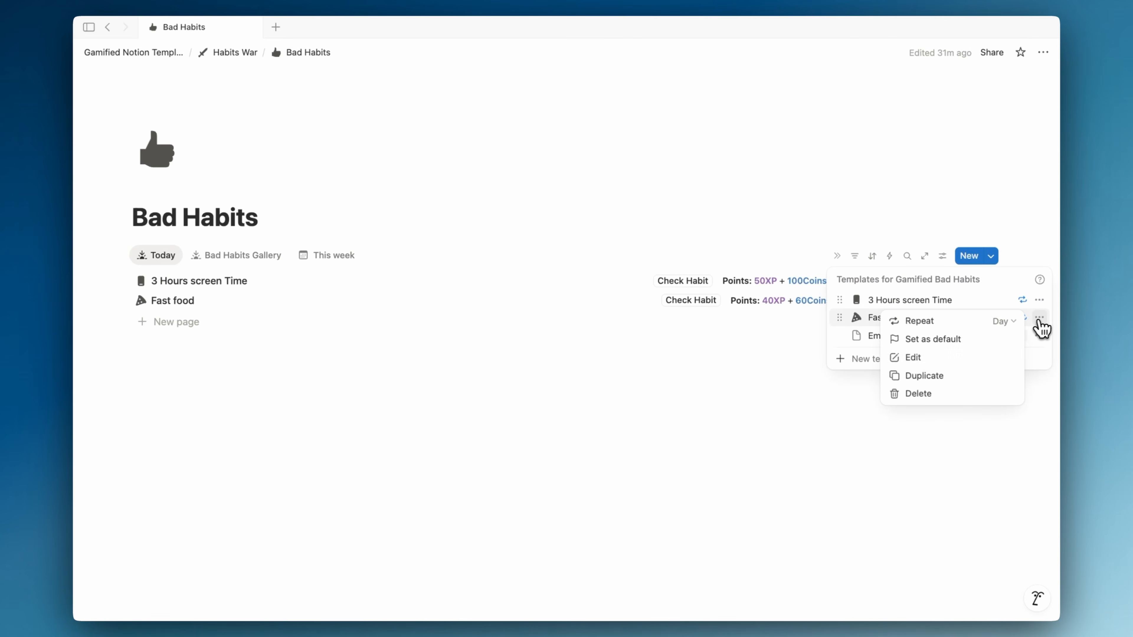
left_click(952, 358)
left_click(393, 416)
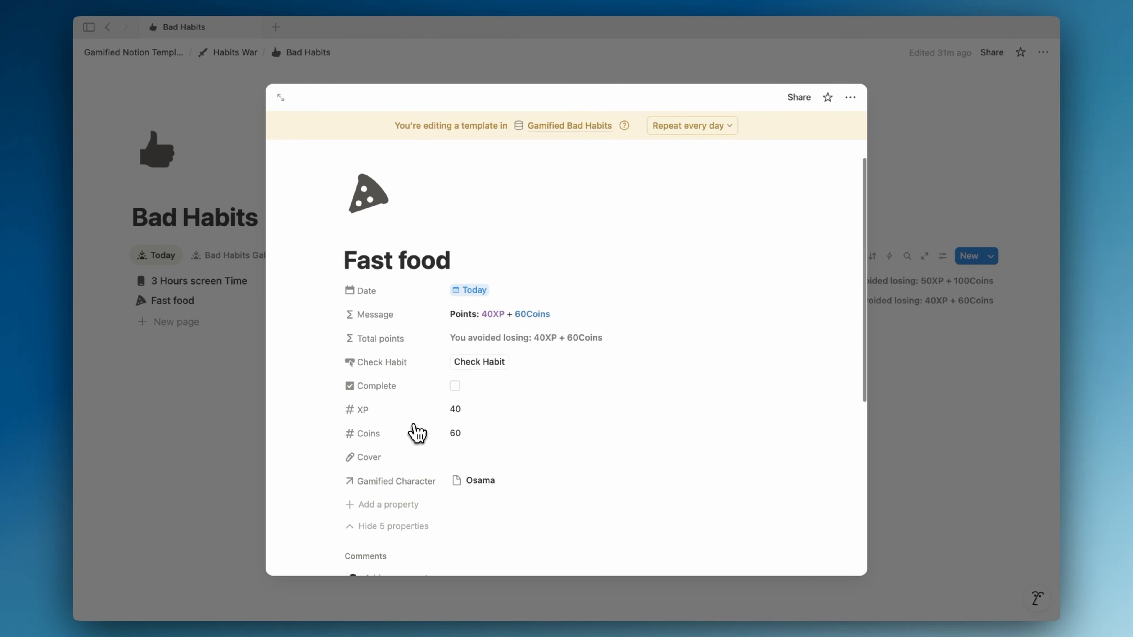
- Enable the two-way relation on the Gamified Character property in the Fast food template and close the template
scroll(414, 424, "down", 2)
left_click(408, 440)
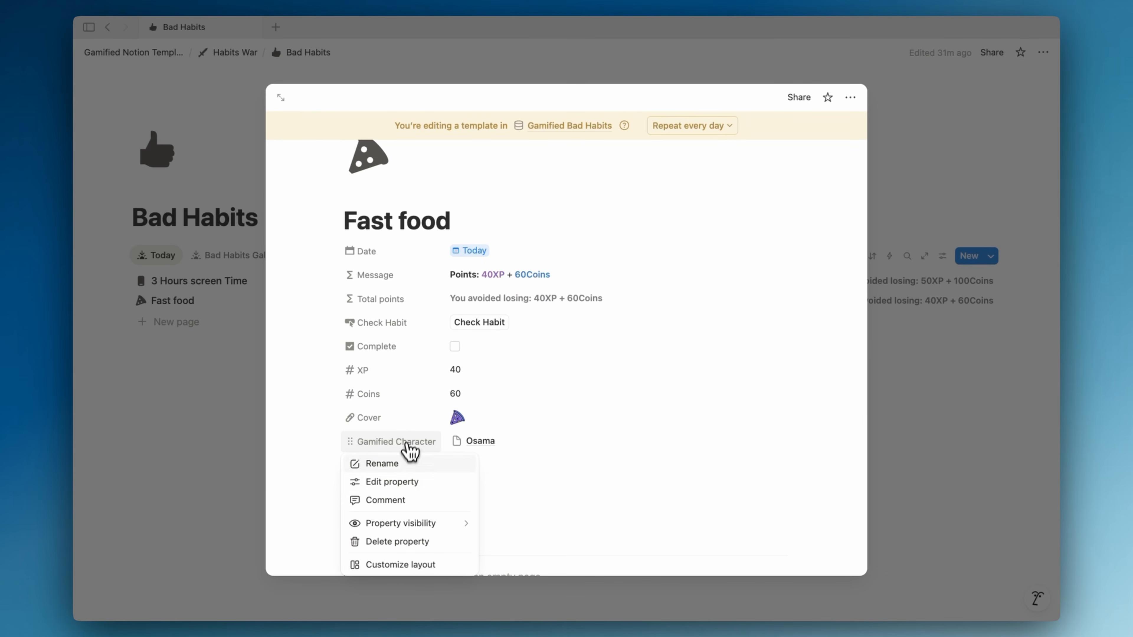
left_click(393, 481)
left_click(491, 361)
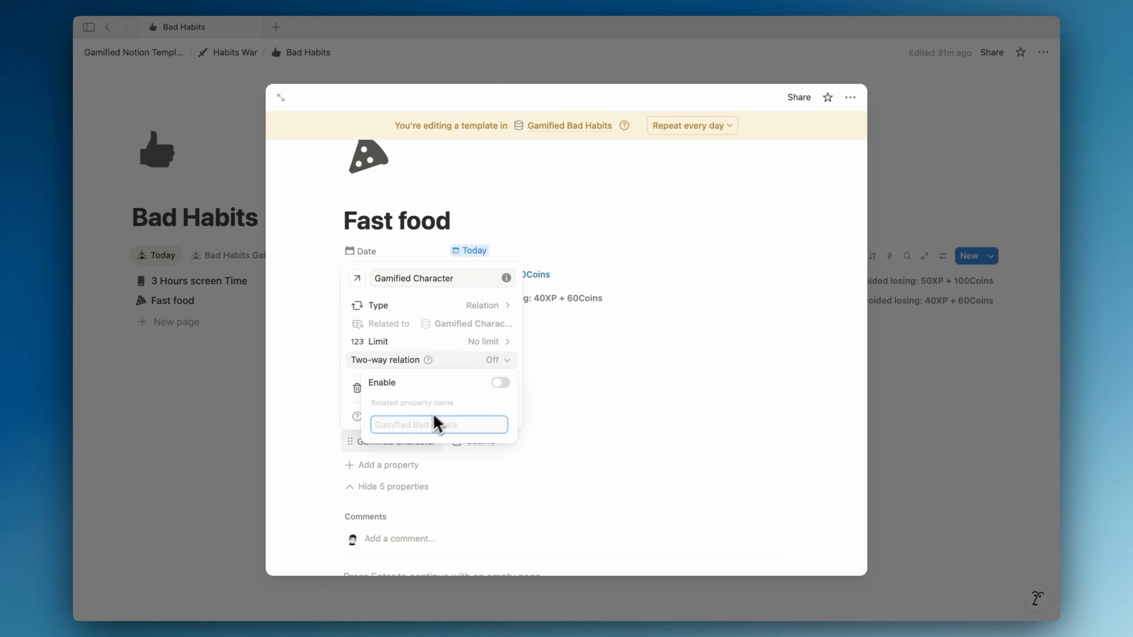
left_click(500, 382)
left_click(624, 395)
left_click(625, 394)
left_click(256, 459)
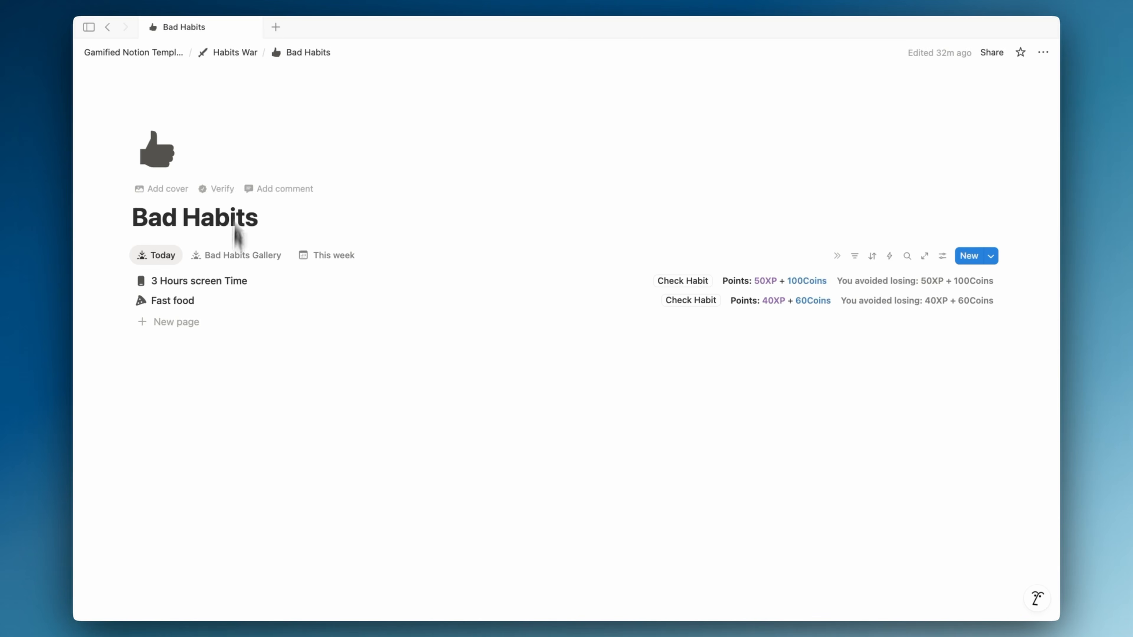
- Return to the Character page, turn on Fit image for the gallery cards, and open the character's entry
left_click(223, 56)
left_click(177, 54)
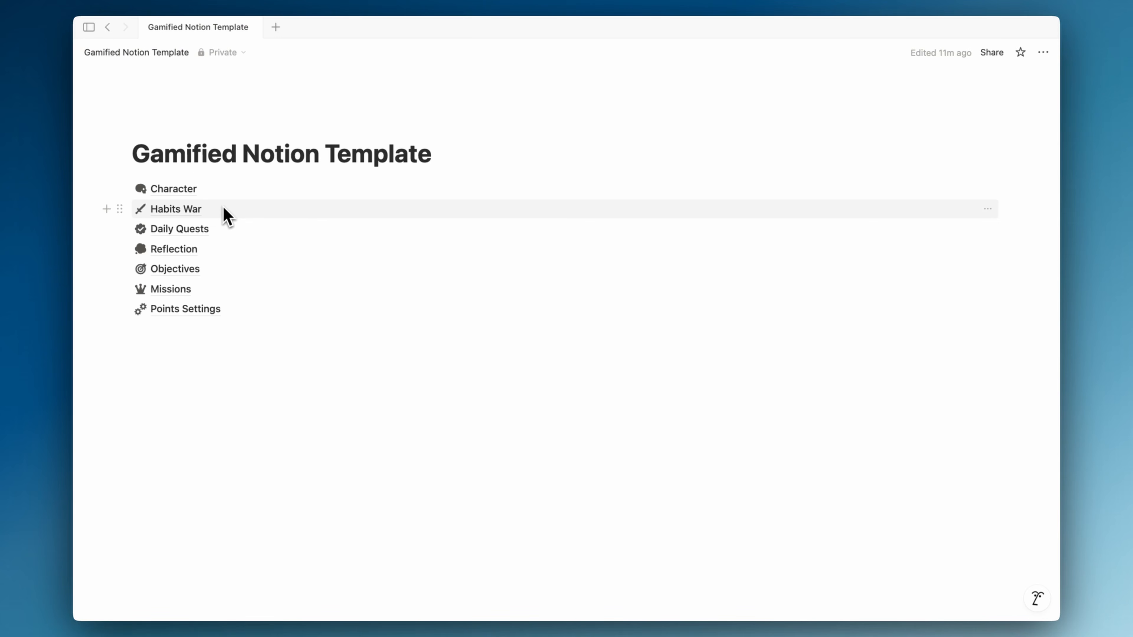
left_click(249, 197)
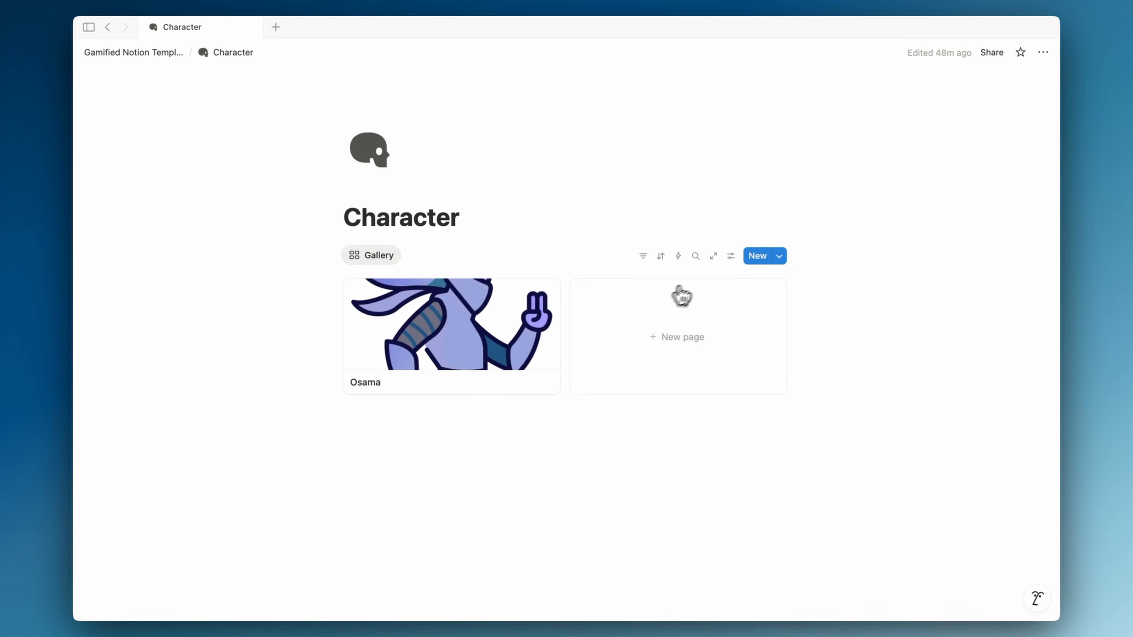
left_click(731, 255)
left_click(867, 329)
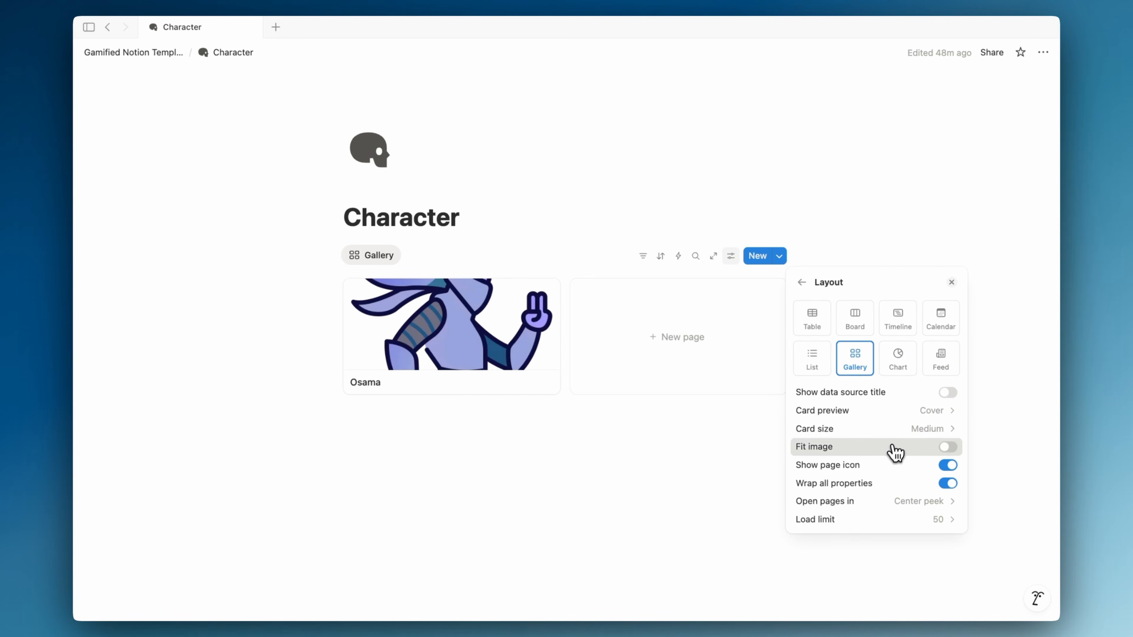
left_click(893, 448)
left_click(673, 468)
left_click(496, 348)
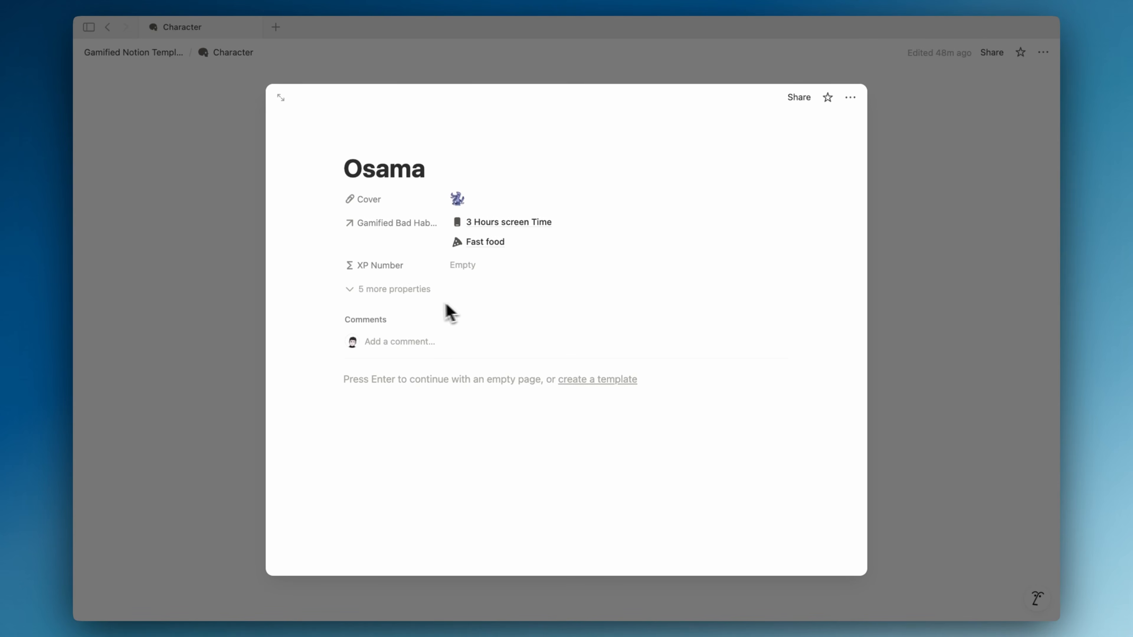
- Complete the XP Number formula's last term with Gamified Bad Habits, using its XP property in both the filter and the map, and apply it
left_click(499, 268)
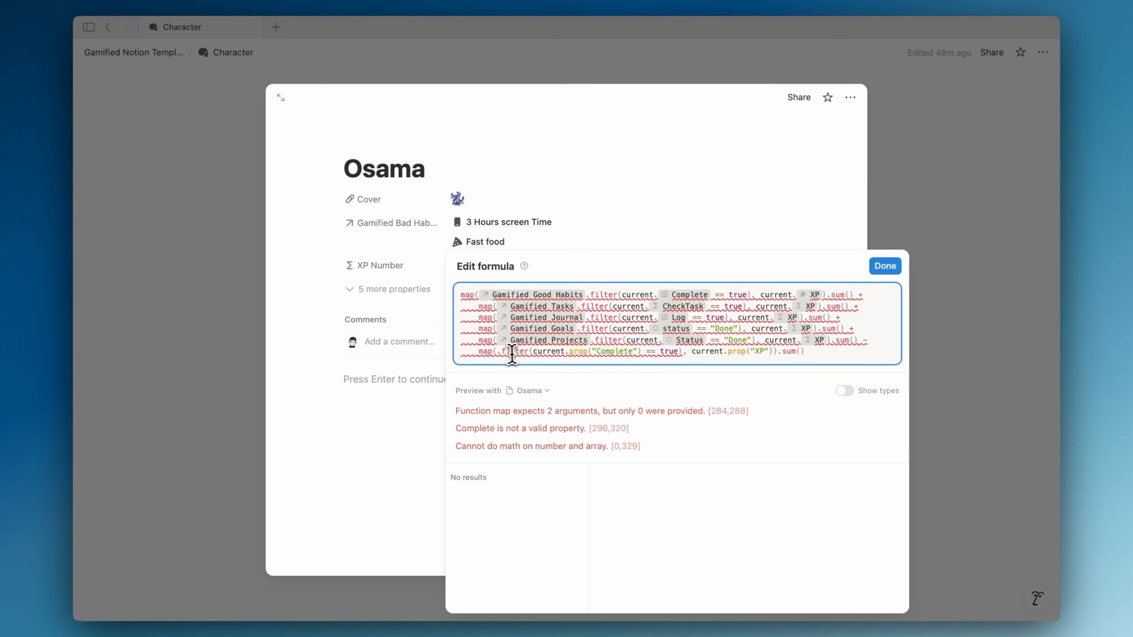
left_click(499, 353)
type("bad")
key("Return")
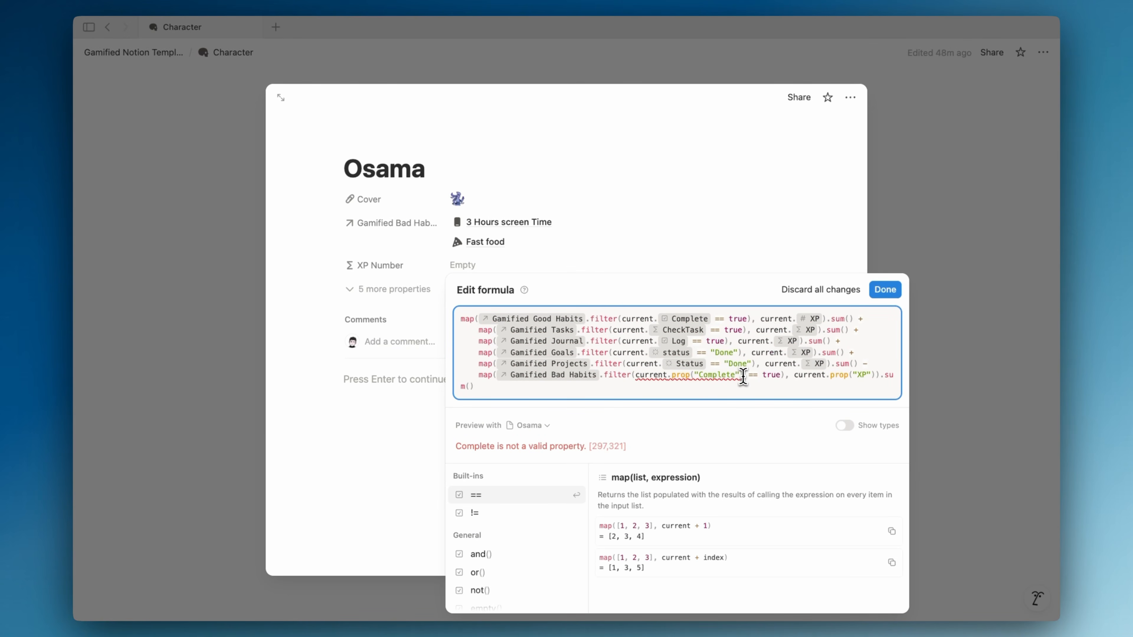
key("BackSpace")
type("x")
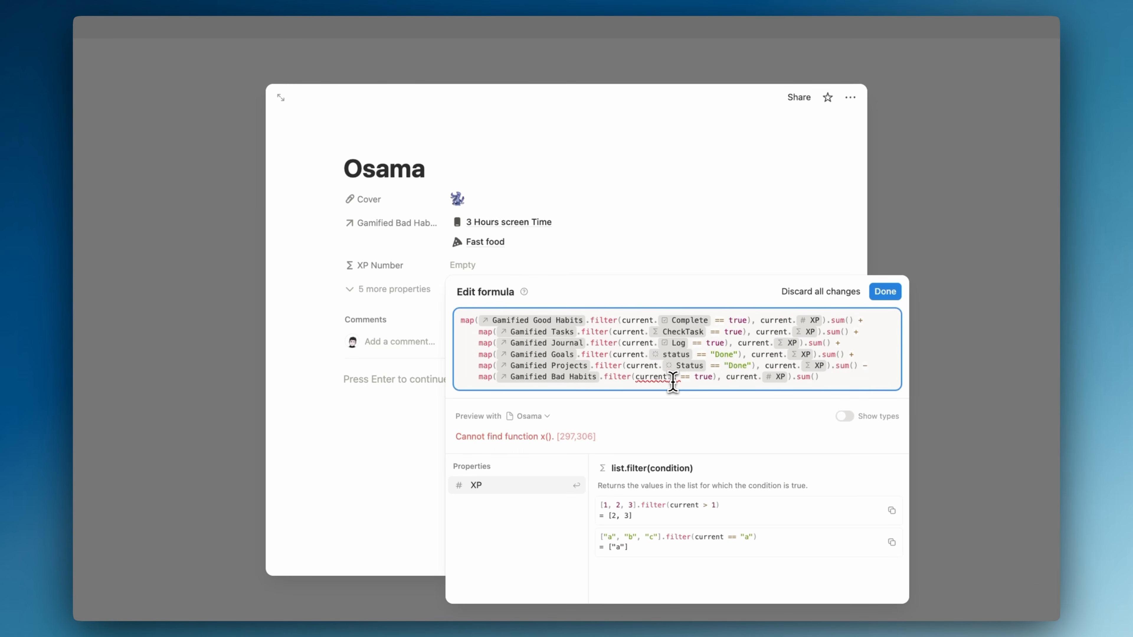
key("Return")
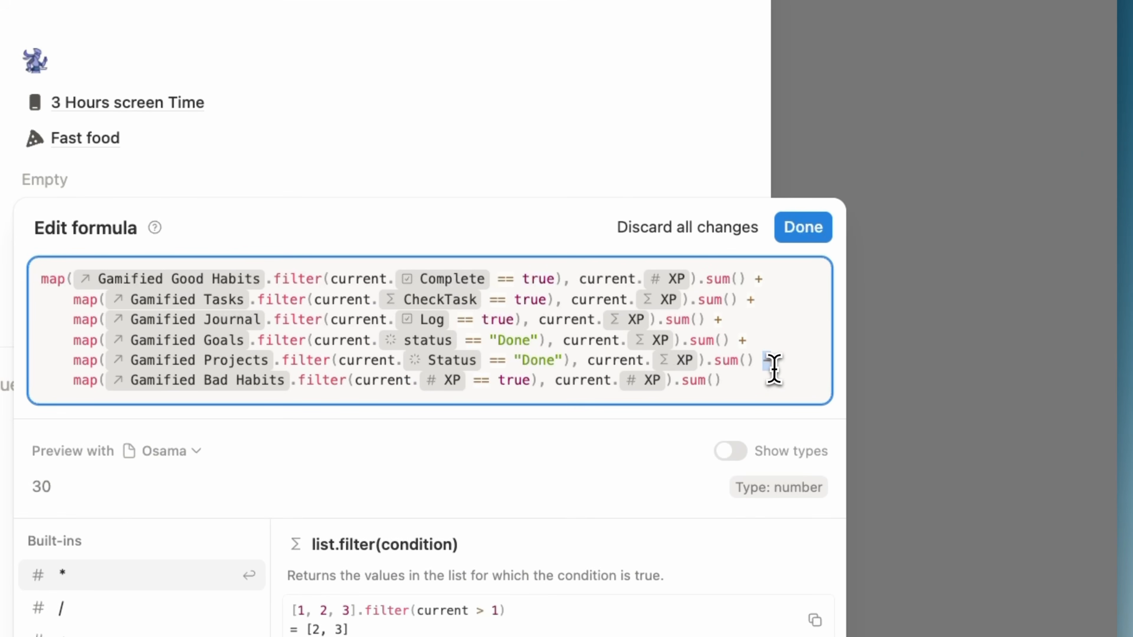
left_click(869, 369)
left_click(876, 337)
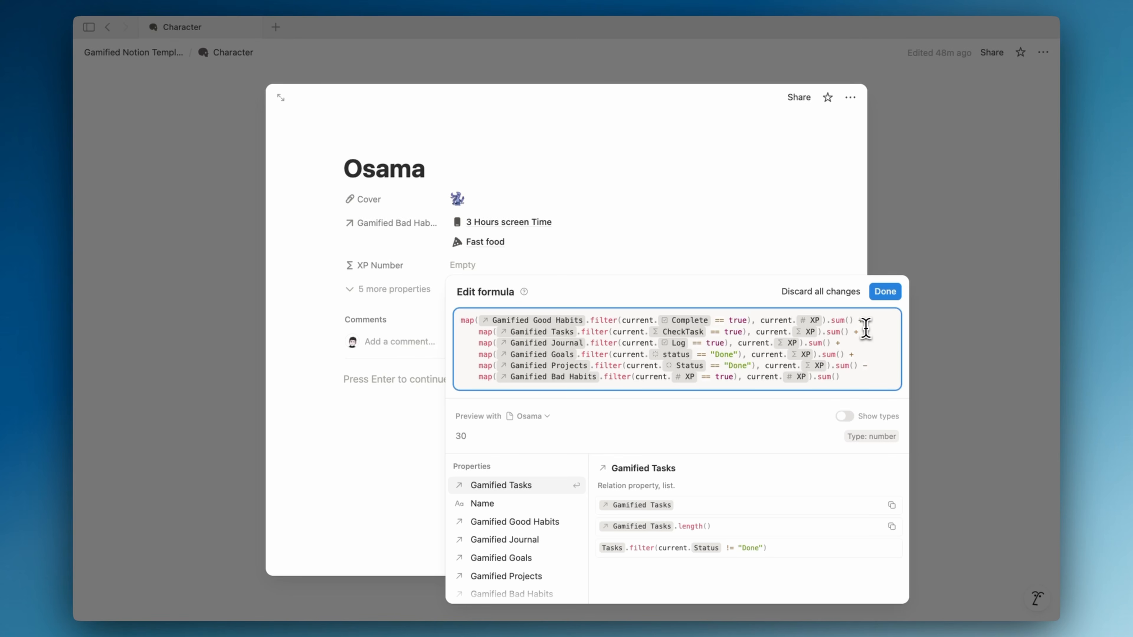
left_click(884, 292)
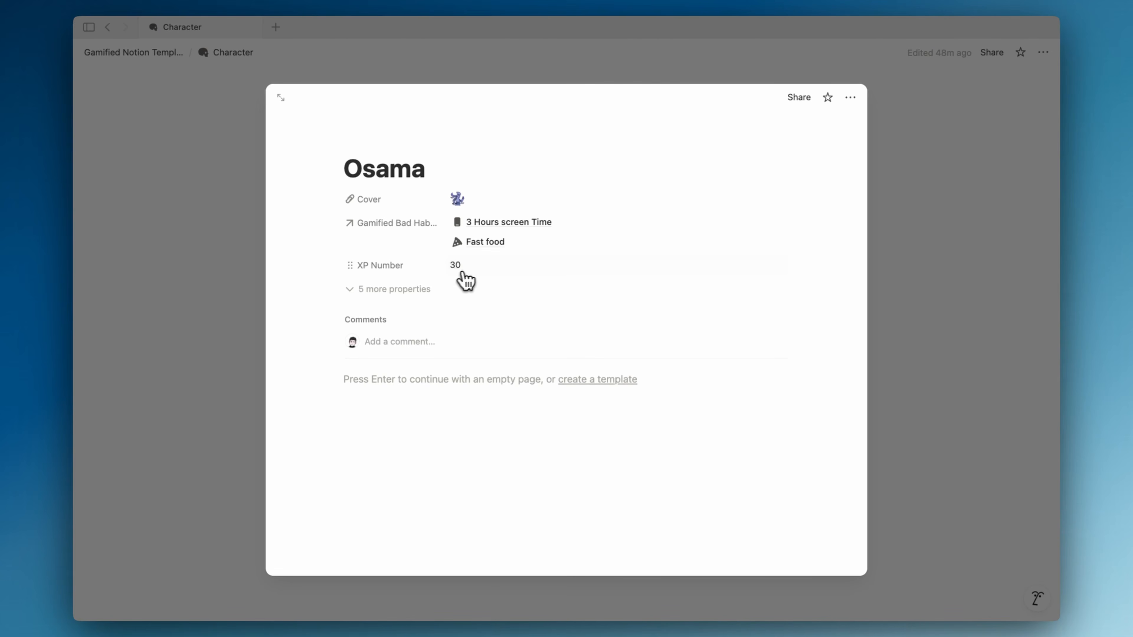
- Duplicate the XP Number property and, in the copy's formula, replace XP with Coins in the Good Habits and Tasks terms
left_click(394, 268)
left_click(403, 351)
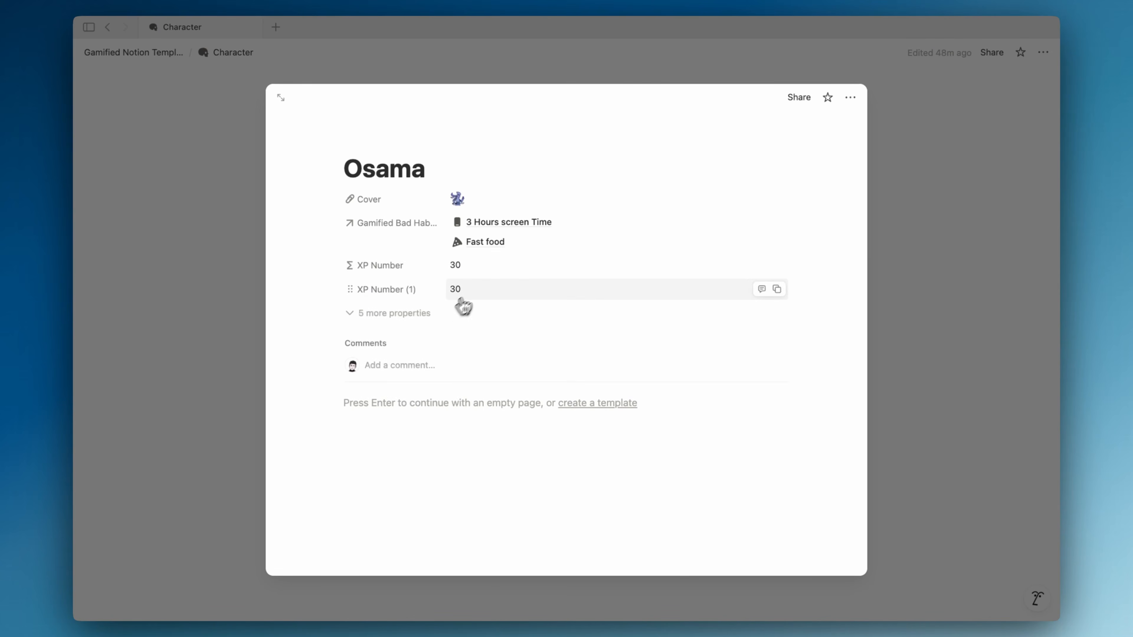
left_click(458, 302)
key("BackSpace")
type("Coins")
key("Return")
left_click(820, 342)
key("BackSpace")
type("Coins")
key("Return")
- Replace the summed XP with Coins in the Journal, Goals, Projects and Bad Habits terms and apply the formula
left_click(800, 356)
key("BackSpace")
type("co")
key("Return")
left_click(812, 364)
key("BackSpace")
type("co")
key("Return")
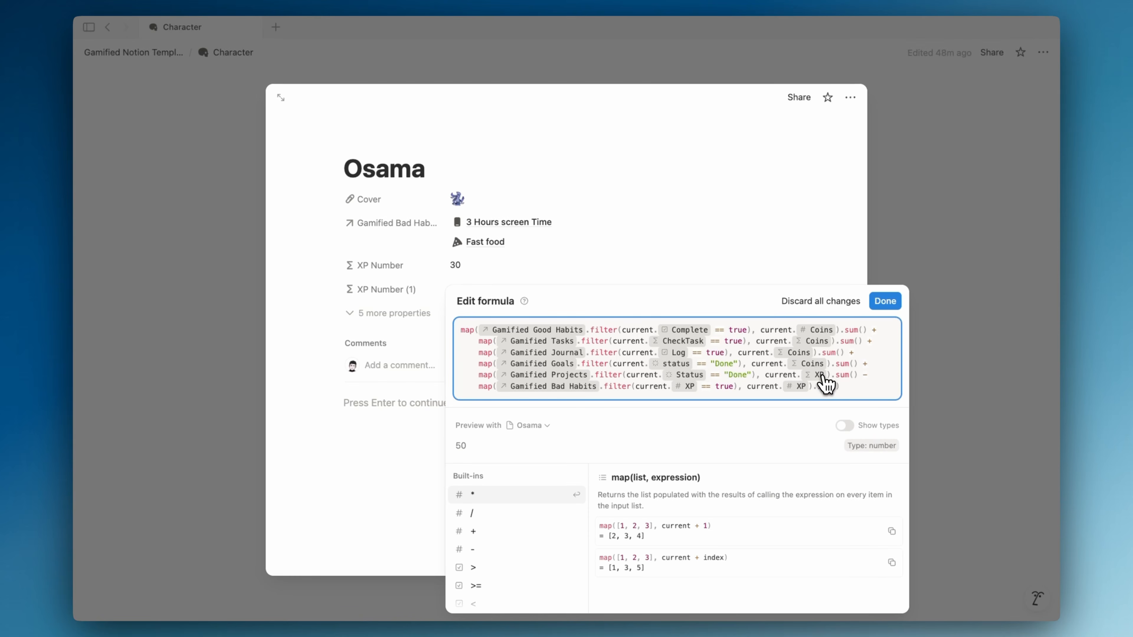
left_click(825, 376)
key("BackSpace")
type("co")
key("Return")
left_click(807, 386)
key("BackSpace")
type("co")
key("Return")
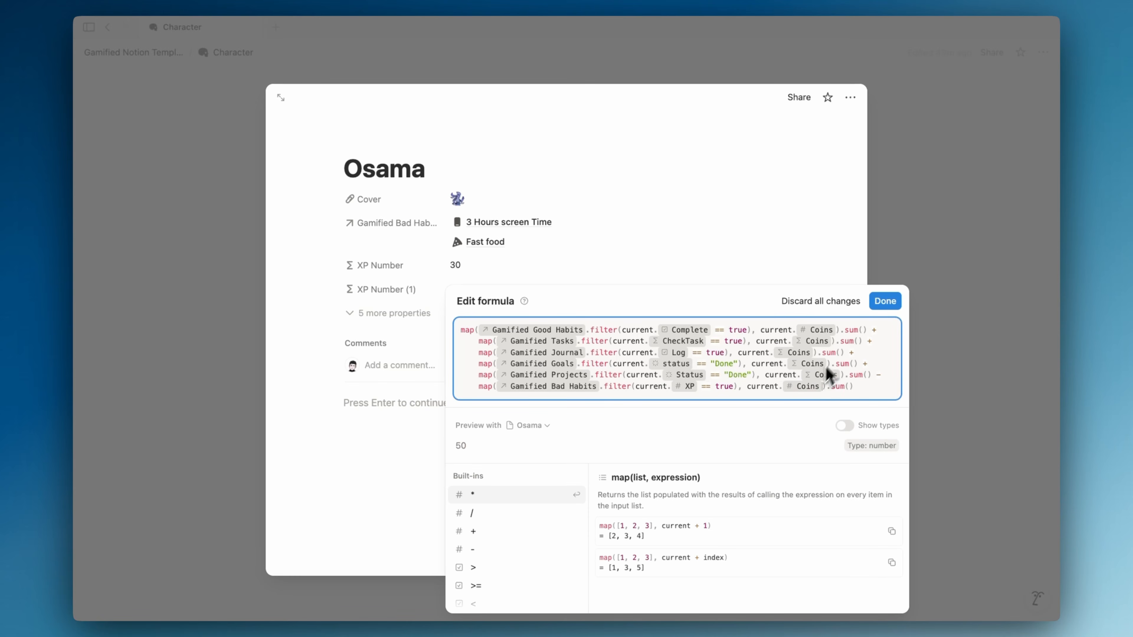
left_click(884, 302)
- Rename the duplicated XP Number property as Coins Number
left_click(397, 298)
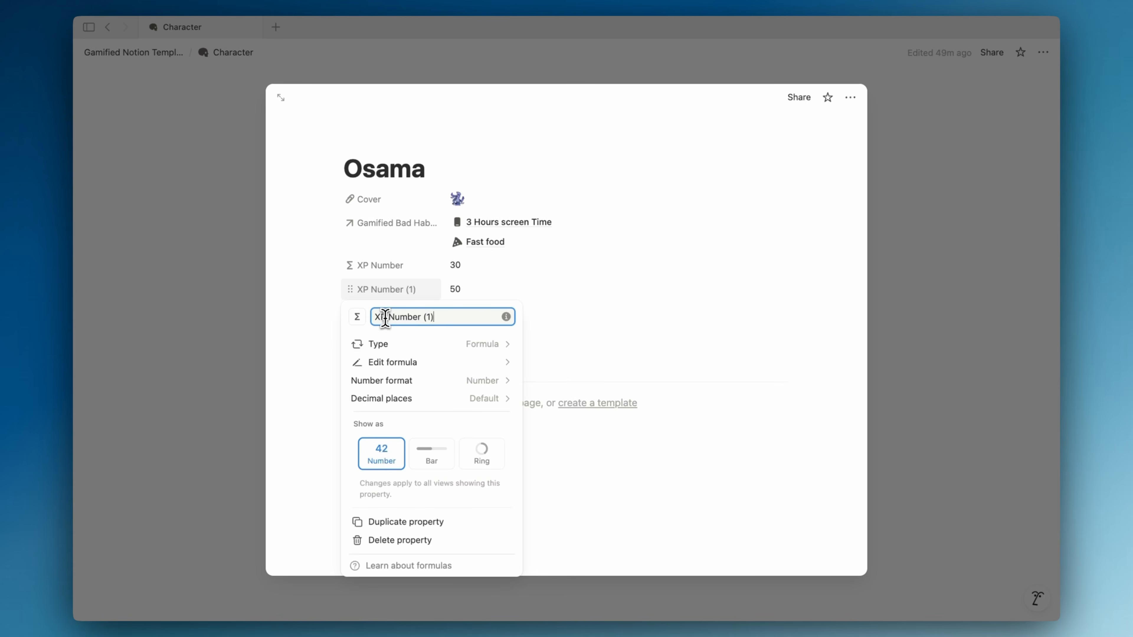
type("Coins")
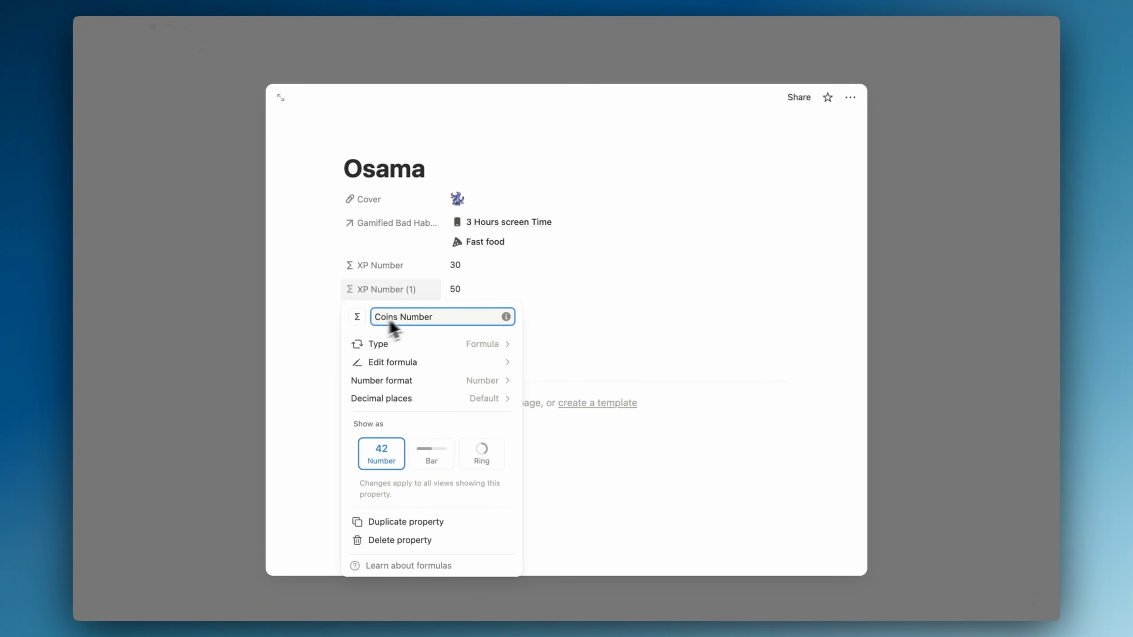
left_click(573, 289)
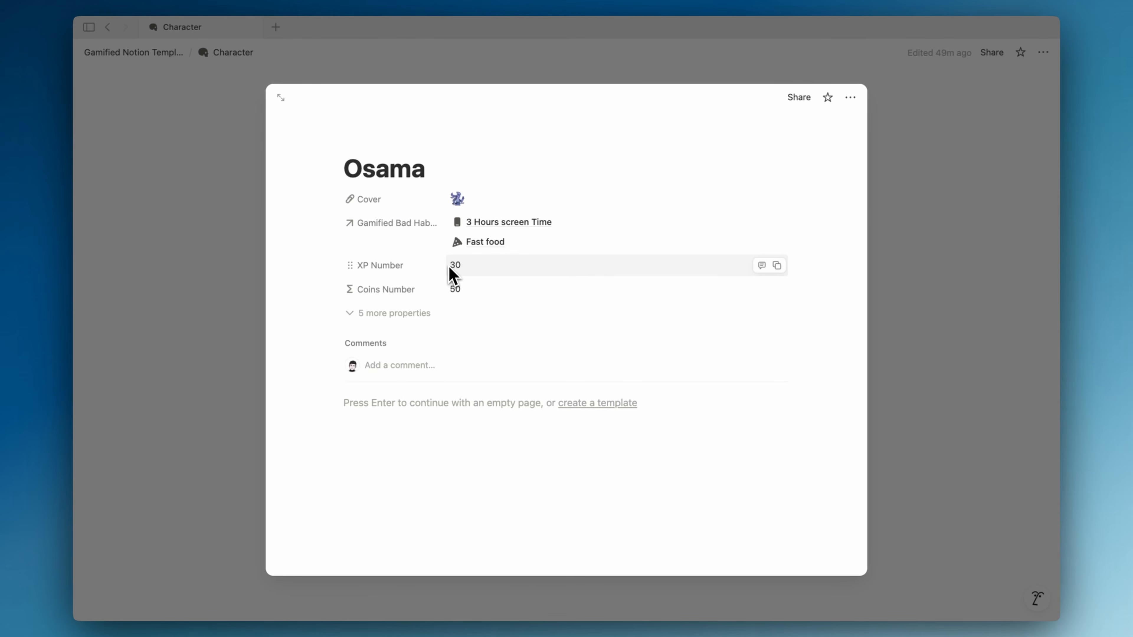
- Show the hidden properties, add a formula property named XP, and move it directly below Cover
left_click(416, 314)
scroll(417, 410, "down", 2)
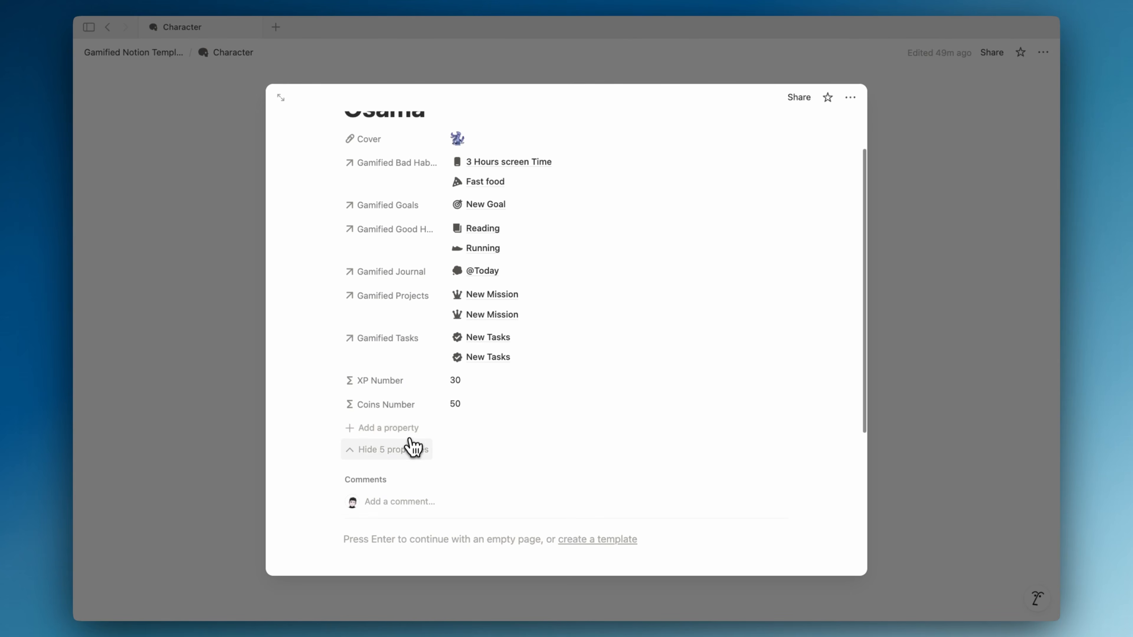
left_click(410, 431)
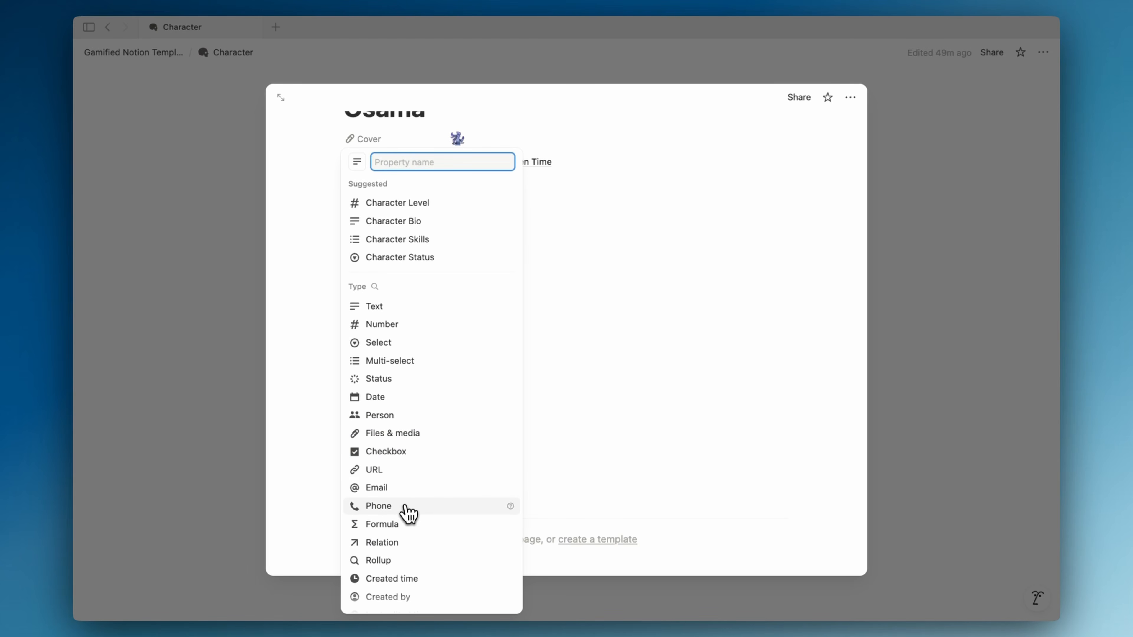
left_click(399, 524)
key("BackSpace")
key("BackSpace")
key("BackSpace")
key("BackSpace")
key("BackSpace")
key("BackSpace")
key("BackSpace")
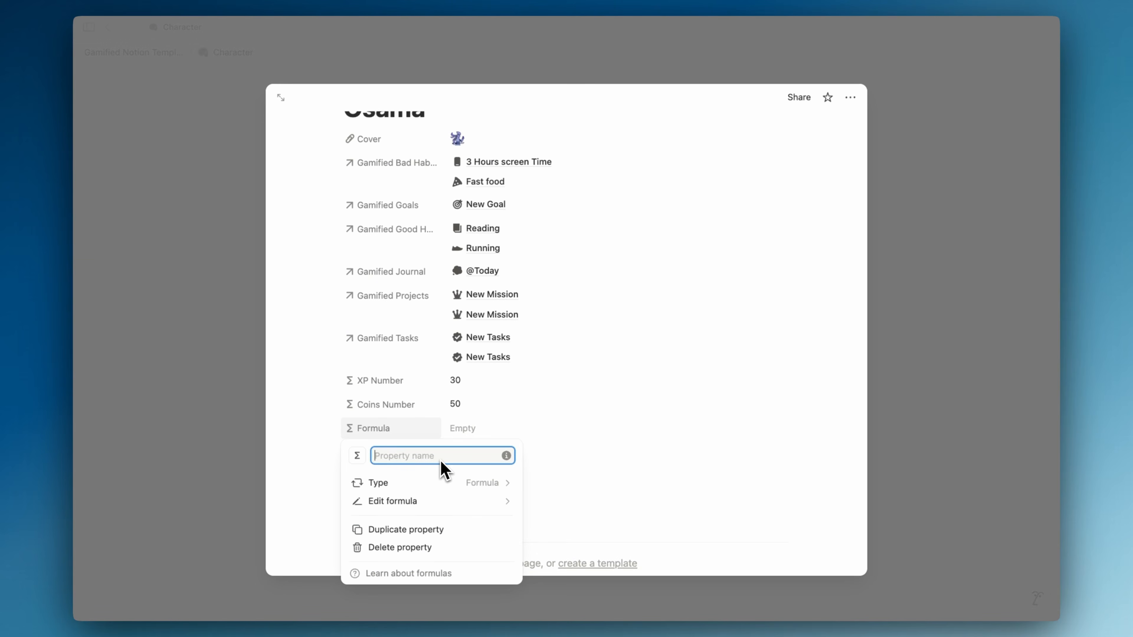
type("XP")
key("BackSpace")
type("P")
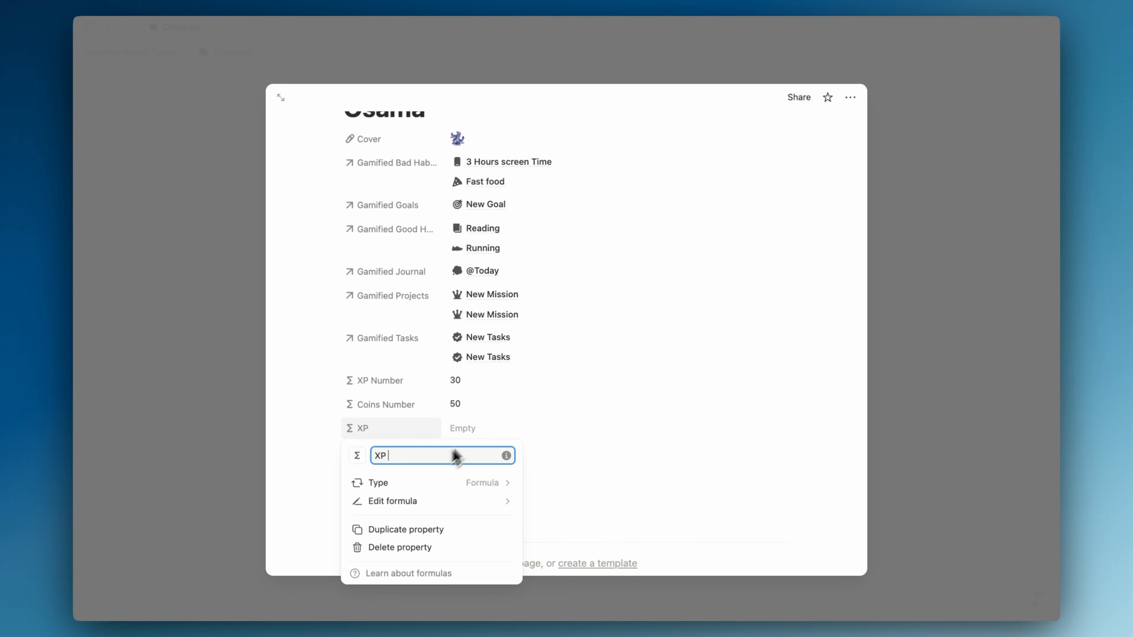
key("Return")
left_click_drag(436, 432, 417, 179)
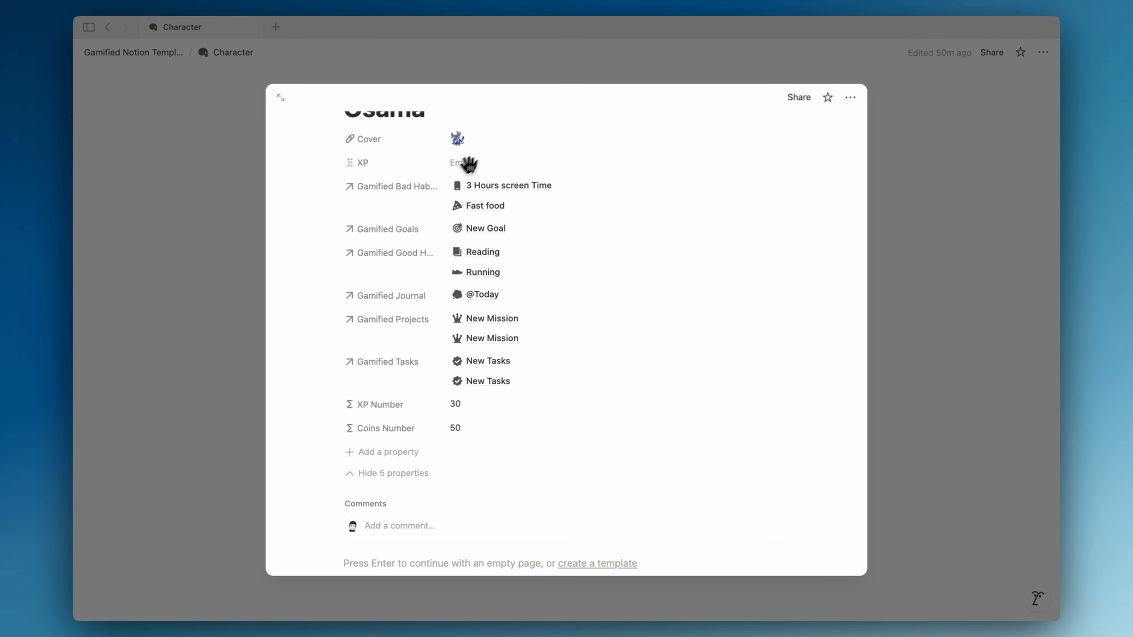
scroll(463, 165, "up", 1)
- Write the XP formula: gray "Start your journey: 0XP" if XP Number is 0, red "Get back on track: " below 0, otherwise "Total XP: " in purple
left_click(467, 164)
left_click(438, 192)
left_click(452, 191)
type("if(XP Number == 0,   style(\"Start your journey: 0XP\", \"gray\"),   if(XP Number < 0,     style(\"Get back on track: \" + format(XP Number) + \"XP\", \"red\", \"b\"),     style(\"Total XP: \",\"b\")+style(format(XP Number) + \"XP\", \"purple\", \"b\")   ) )")
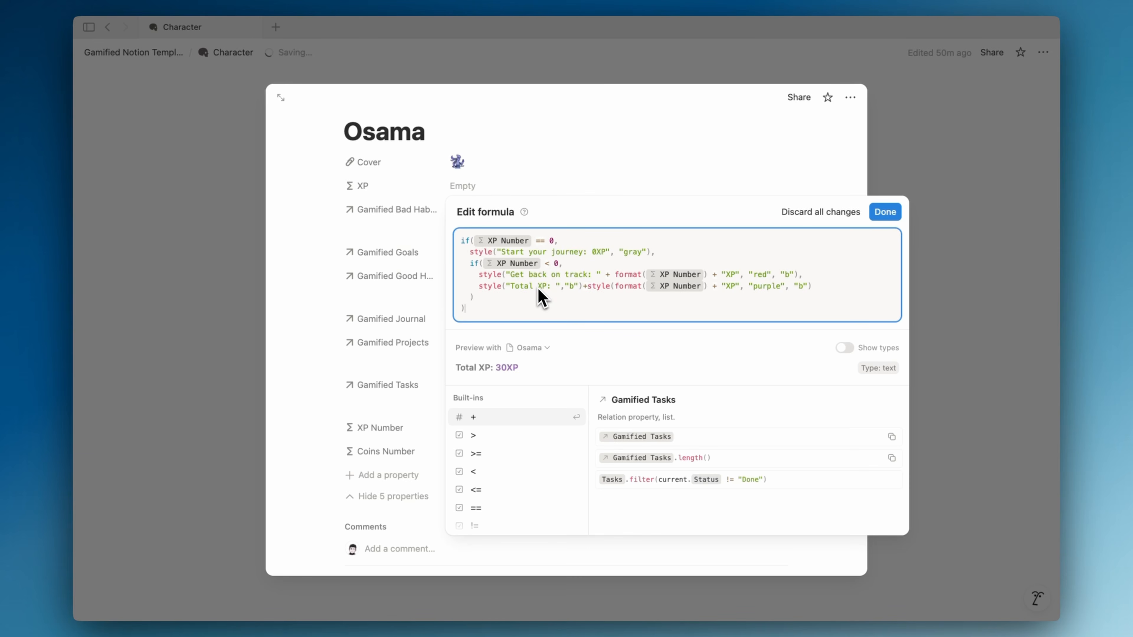
left_click(430, 210)
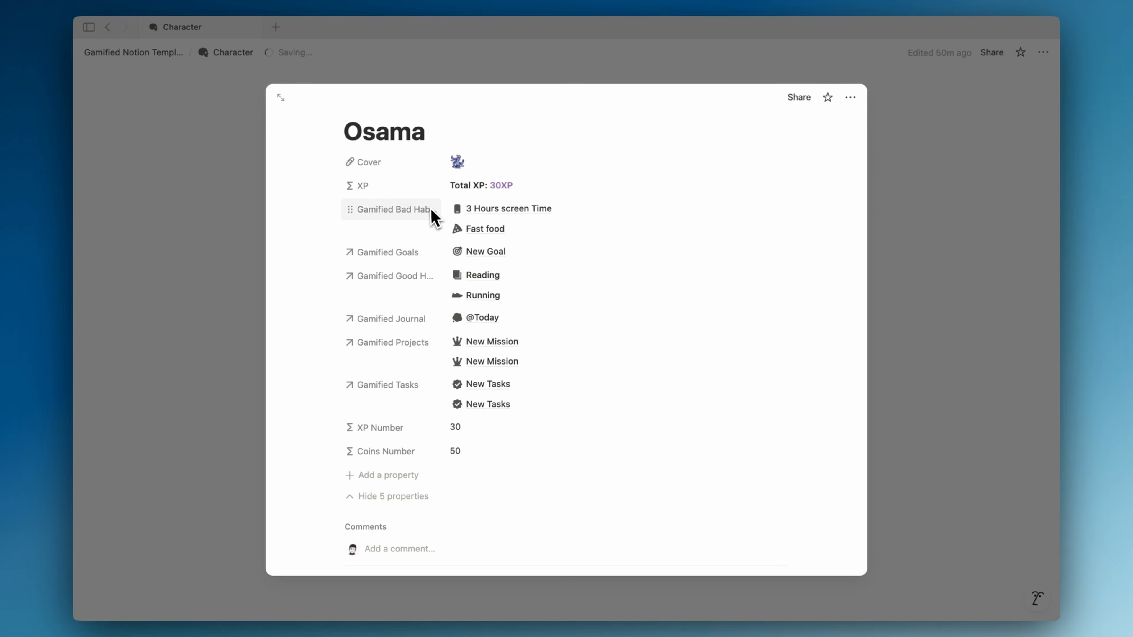
- Return to the Character gallery and reopen the character's entry
left_click(413, 187)
left_click(516, 208)
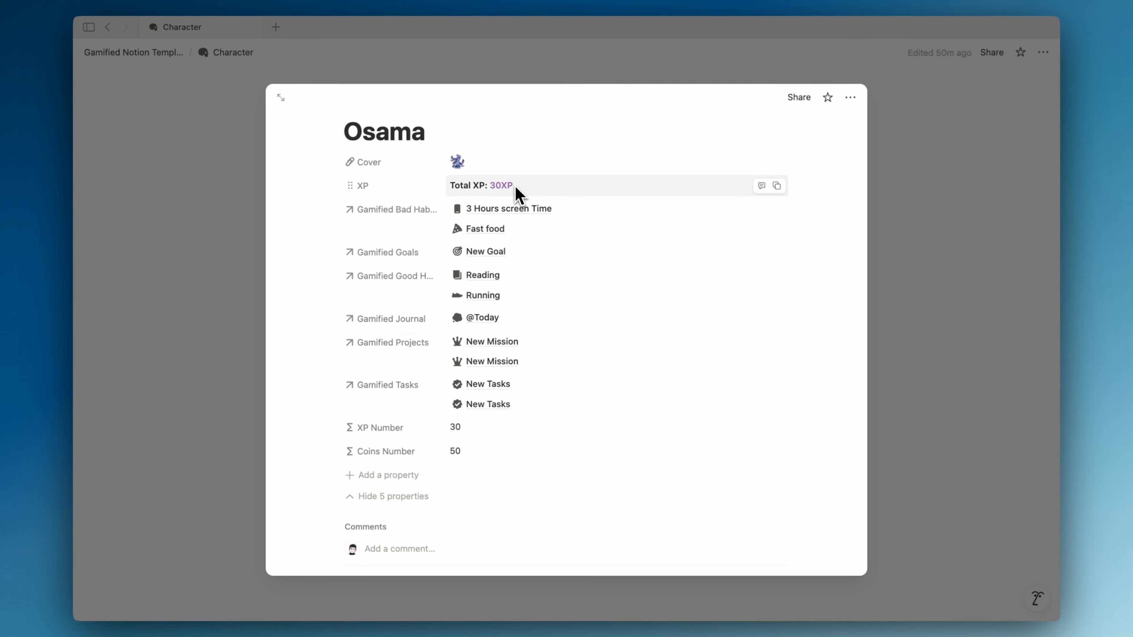
left_click(245, 155)
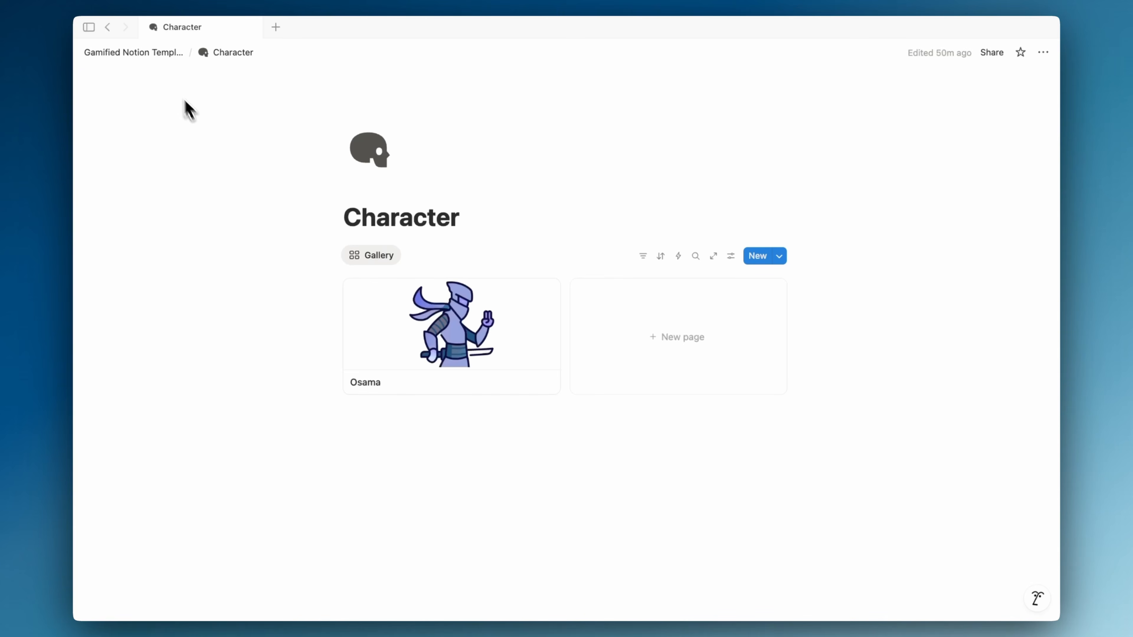
left_click(409, 332)
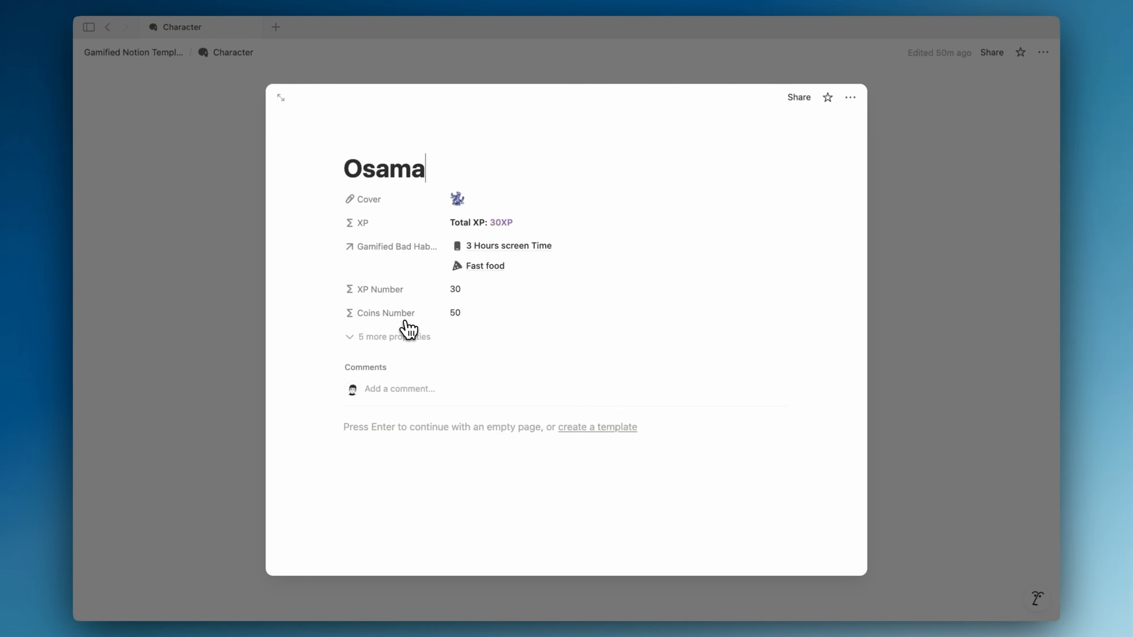
- Duplicate the styled XP property and rename the copy as Coins
left_click(413, 225)
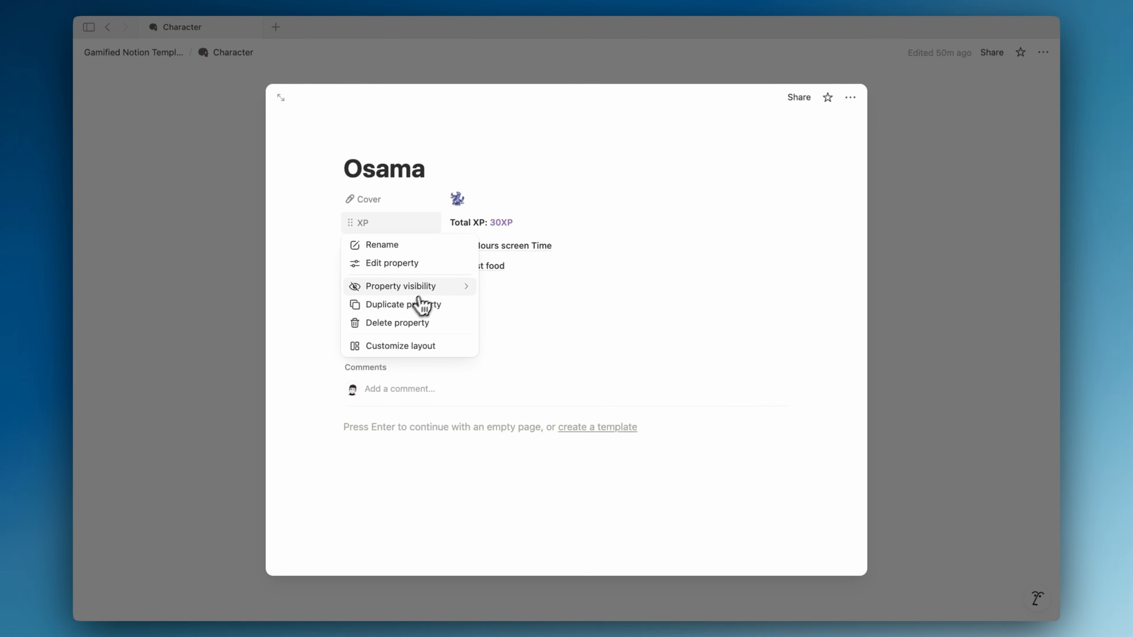
left_click(426, 305)
left_click(474, 247)
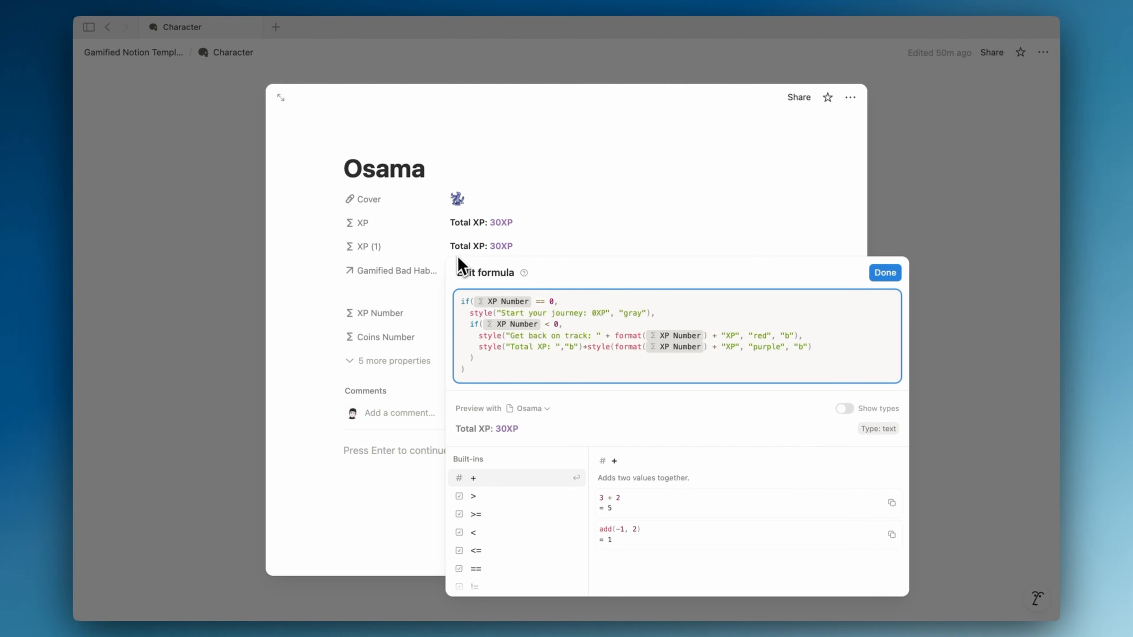
left_click(403, 255)
left_click(403, 254)
left_click(371, 276)
triple_click(381, 277)
type("Coins")
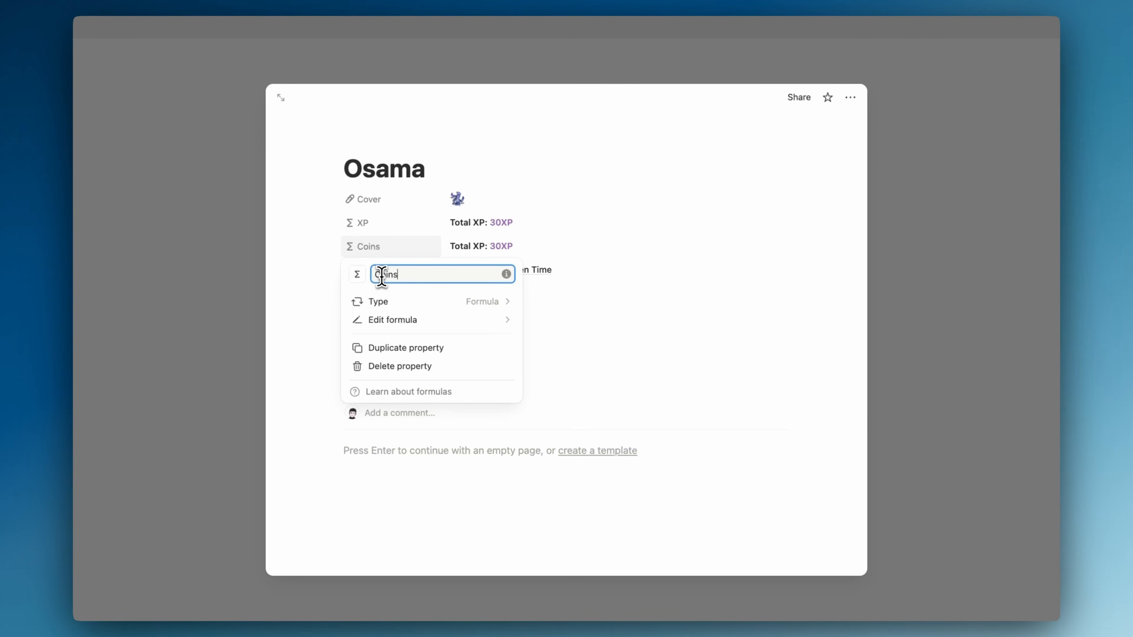
- Rewrite the Coins formula on prop("Coins Number"): gray "Start your journey: 0 Coin" at 0, red "You Need to earn some Coins: " below, else blue "Total Coins: "
left_click(514, 251)
left_click(515, 251)
key("super+a")
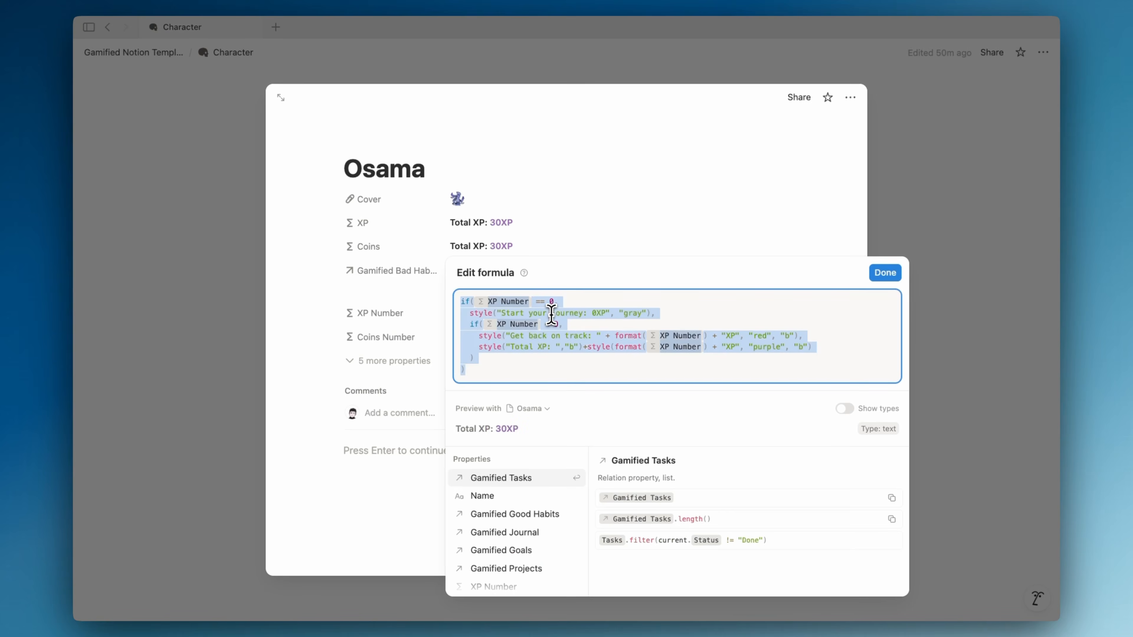
type("if(prop(\"Coins Number\") == 0,   style(\"Start your journey: 0 Coin\", \"gray\"),   if(prop(\"Coins Number\") < 0,     style(\"You Need to earn some Coins: \" + format(prop(\"Coins Number\")) + \"Coins\", \"red\", \"b\"),     style(\"Total Coins: \",\"b\")+style(format(prop(\"Coins Number\")) + \" Coins\", \"blue\", \"b\")   ) )")
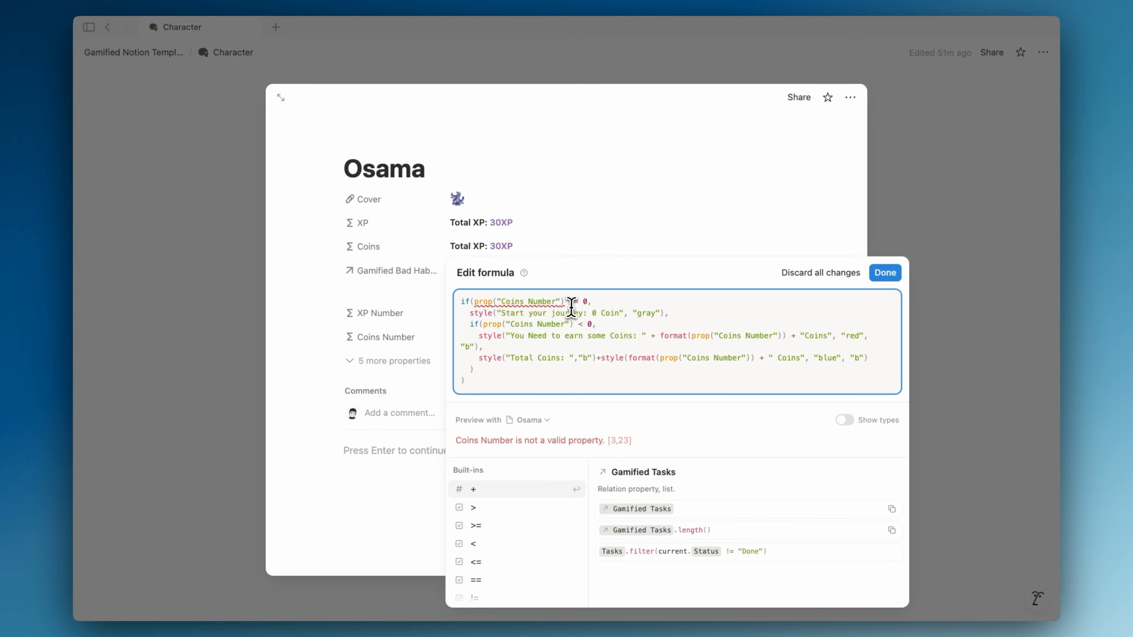
- Replace the prop("Coins Number") text in both if conditions with a reference to the Coins Number property
left_click_drag(549, 307, 476, 299)
type("coin")
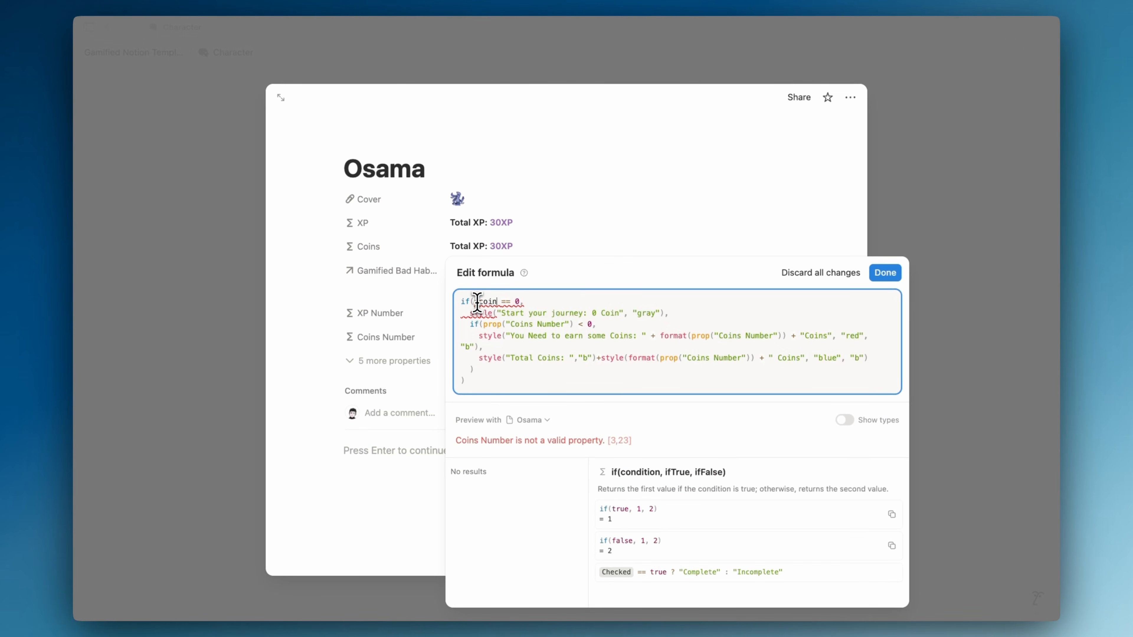
key("BackSpace")
key("BackSpace")
key("BackSpace")
type("coin")
key("Return")
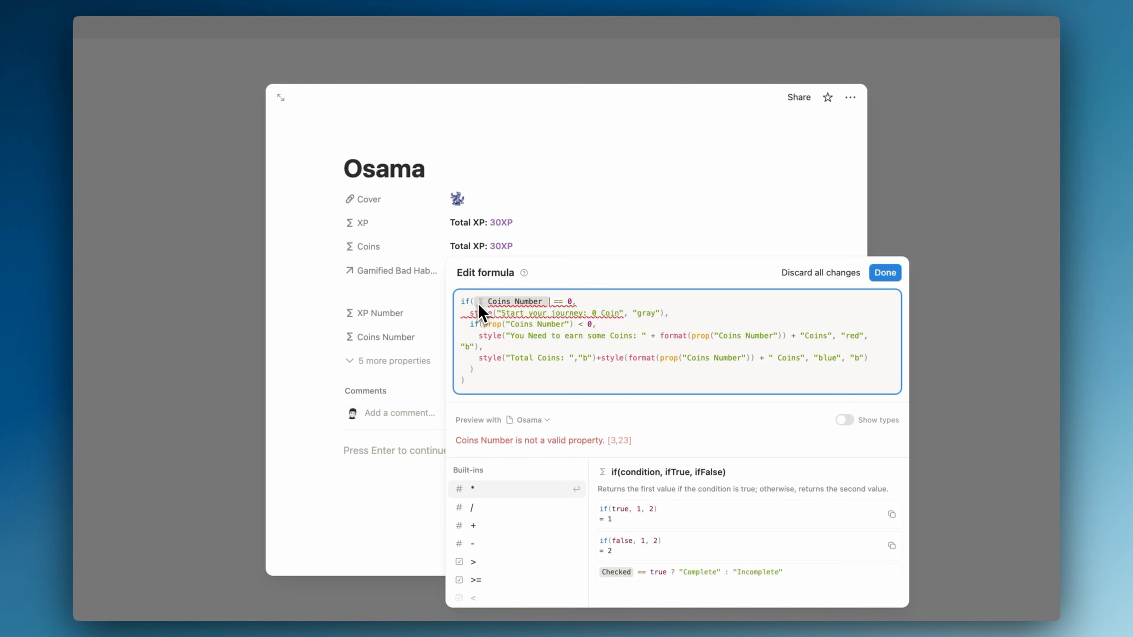
left_click_drag(573, 324, 485, 326)
type("coin")
key("Return")
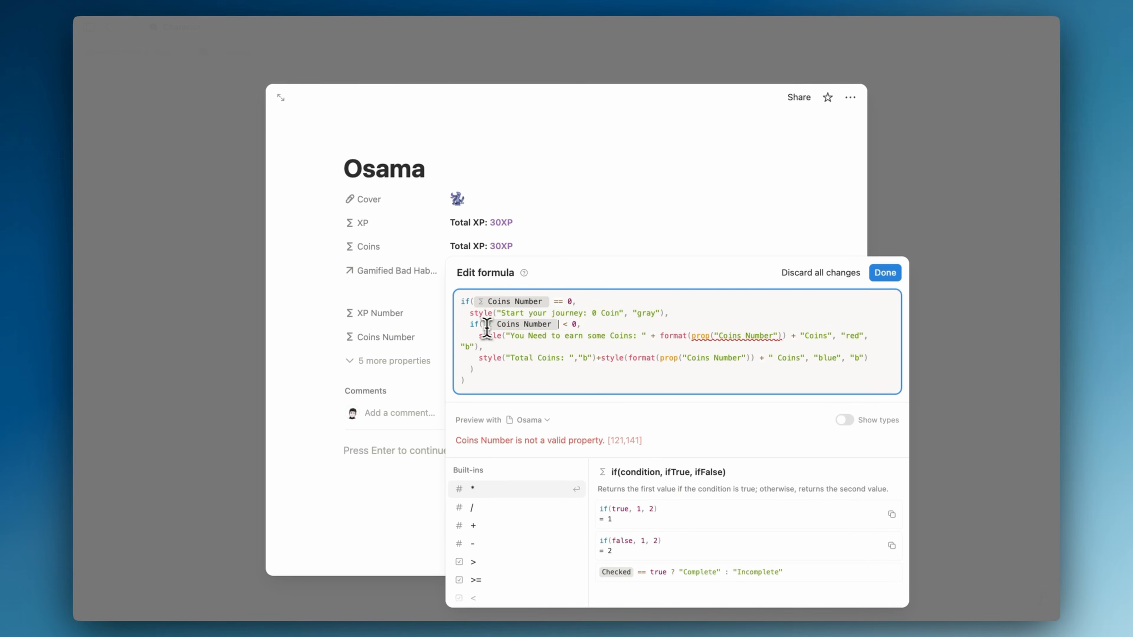
- Replace the prop("Coins Number") text in both format calls with the Coins Number property and apply the formula
left_click_drag(781, 336, 690, 332)
type("coin")
key("Return")
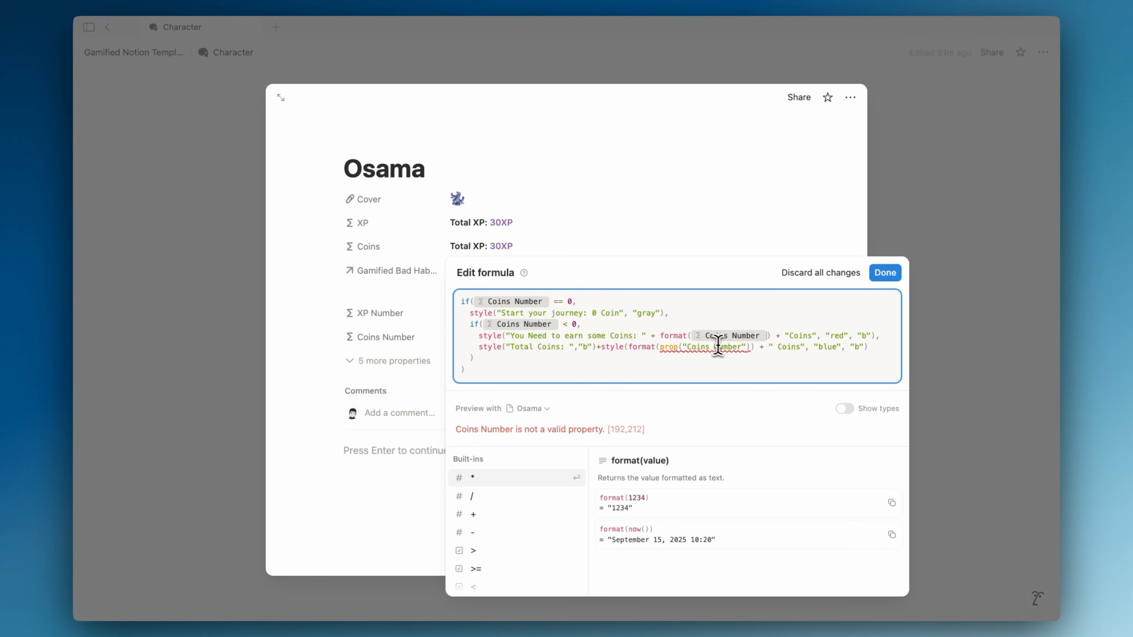
left_click_drag(749, 347, 661, 347)
type("coin")
key("Return")
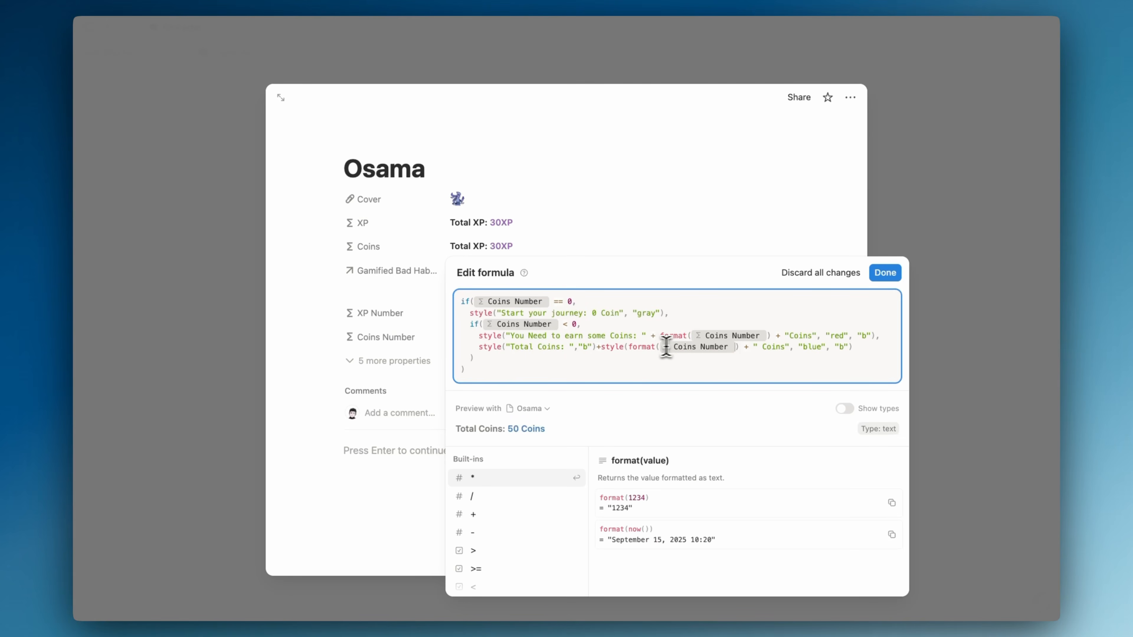
left_click(884, 273)
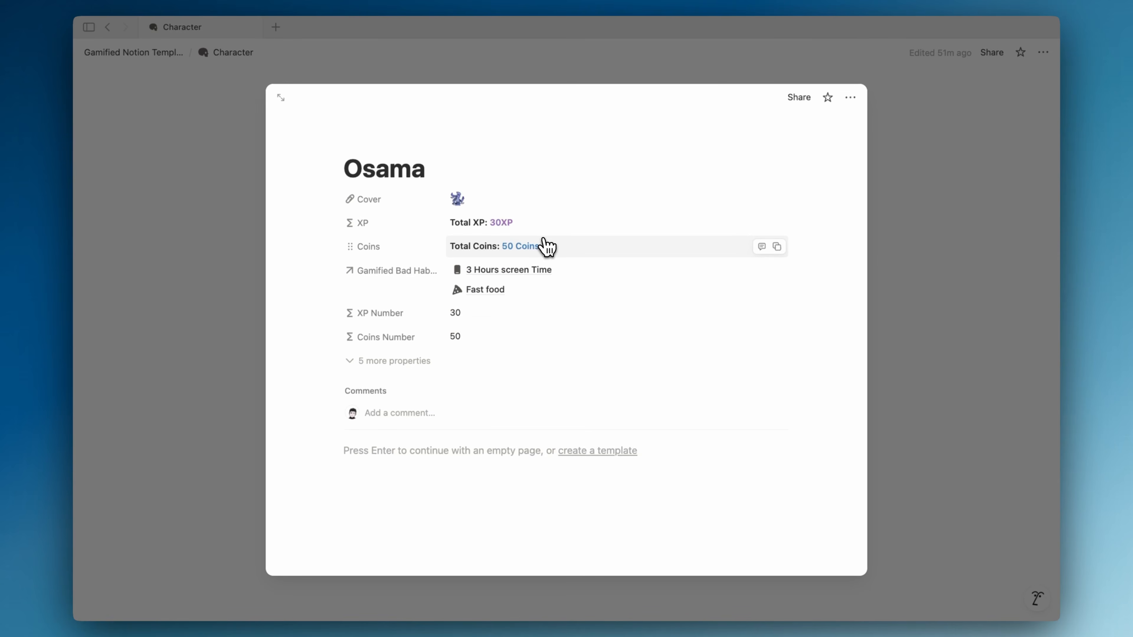
- Expand the character's hidden properties and review the full list from Cover to Coins Number
left_click(429, 360)
scroll(404, 380, "down", 2)
scroll(410, 441, "up", 2)
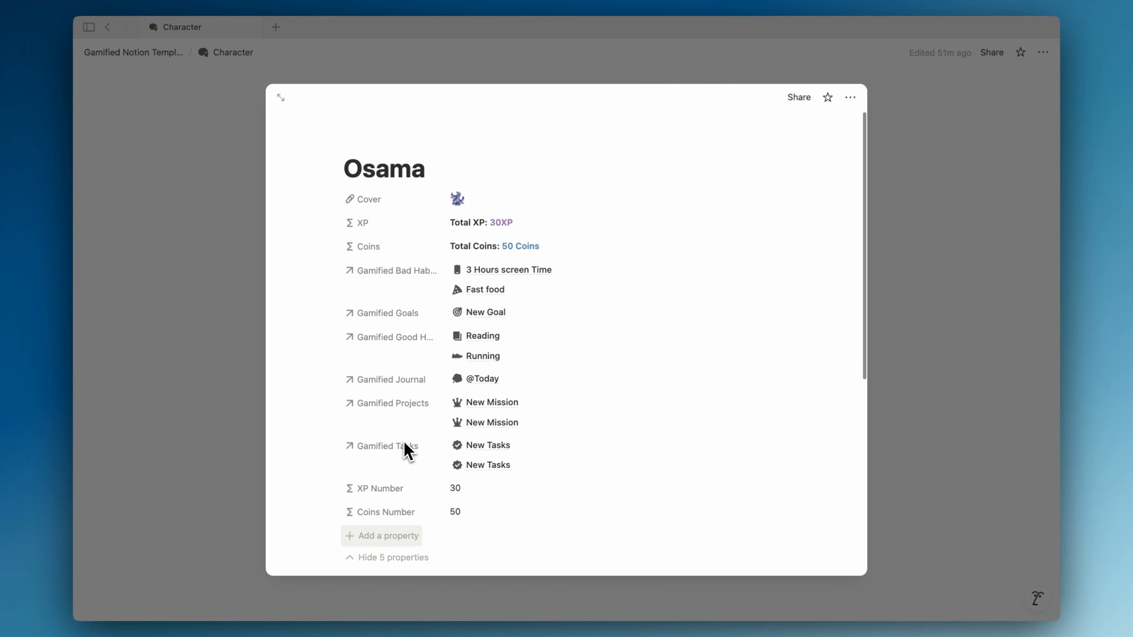
scroll(405, 449, "down", 1)
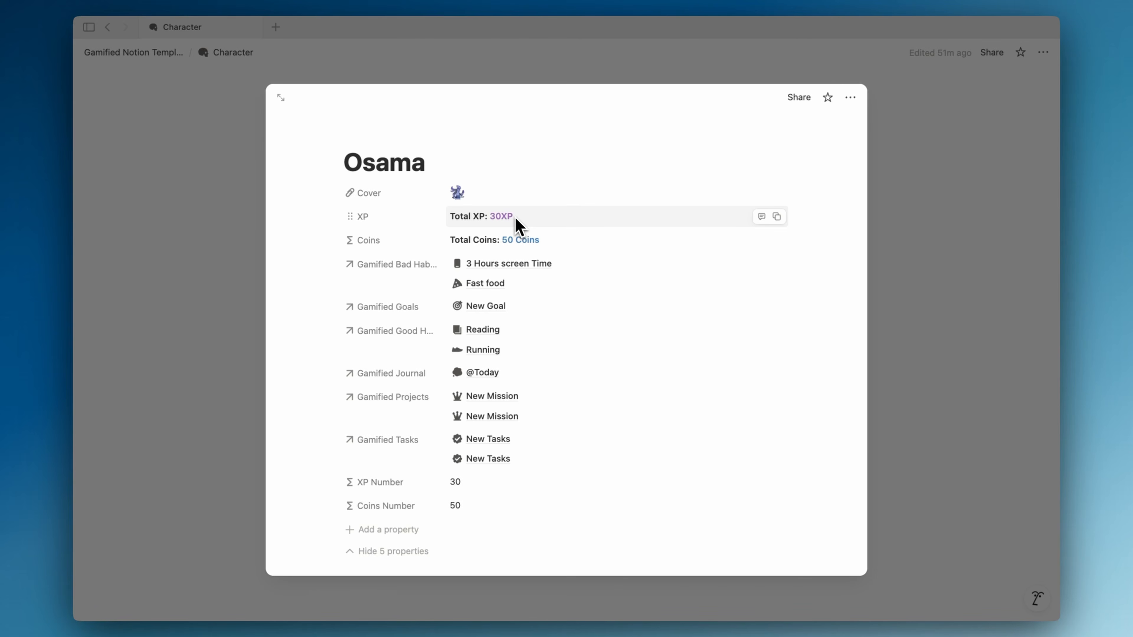
- Add a formula property named Level to the character page and place it directly below Coins
scroll(517, 225, "down", 2)
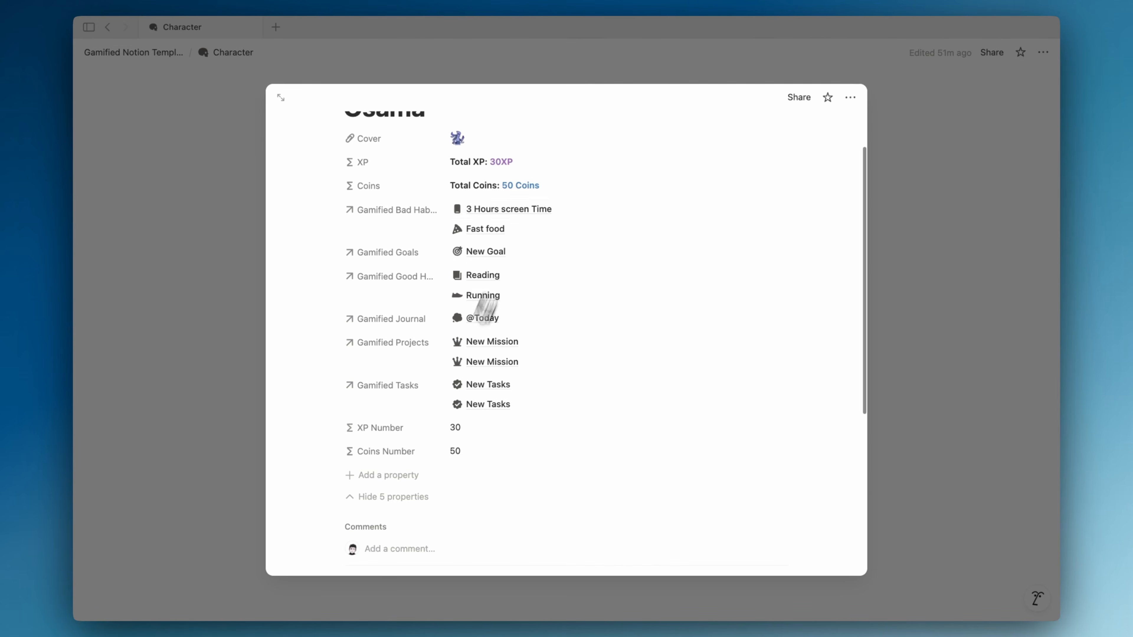
left_click(411, 478)
left_click(400, 526)
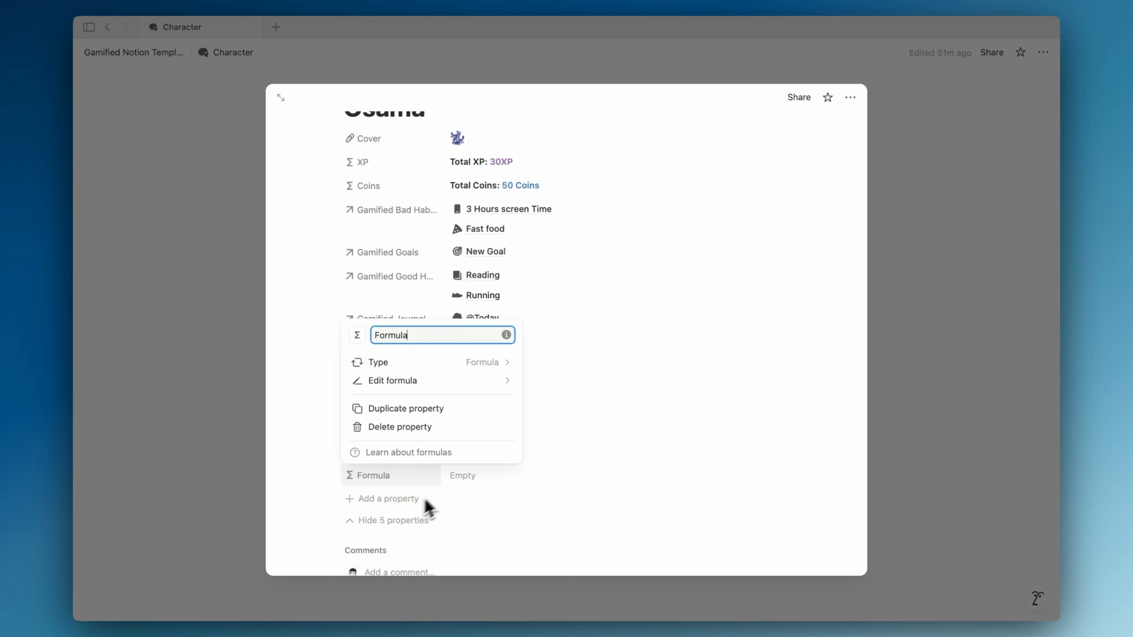
key("super+a")
type("Lev")
key("BackSpace")
type("evel")
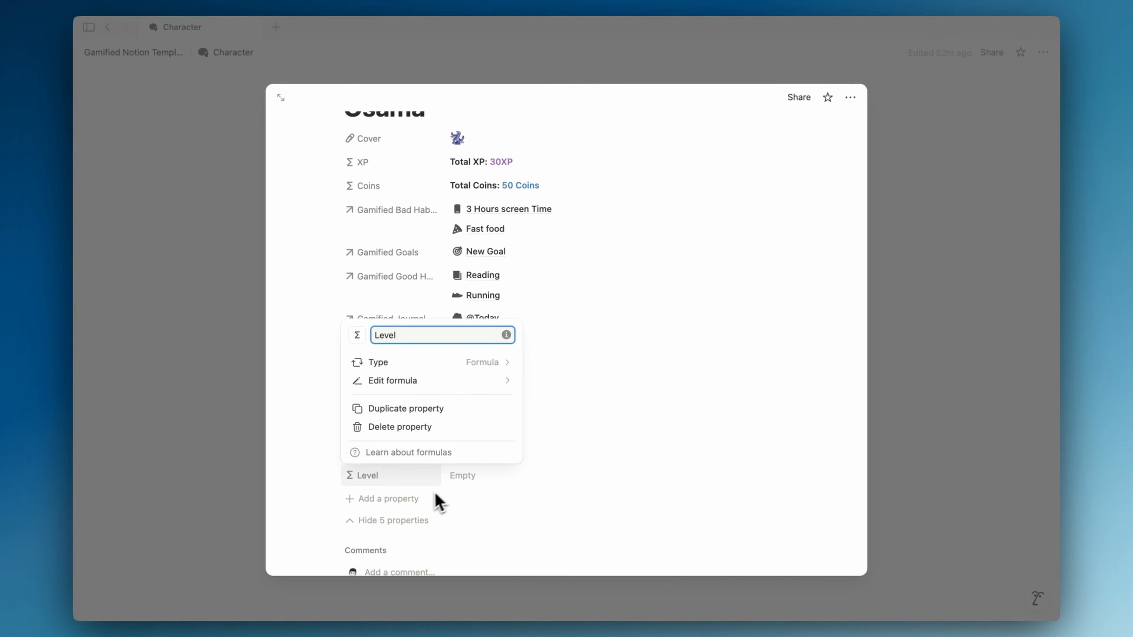
left_click(441, 502)
left_click_drag(412, 481, 459, 219)
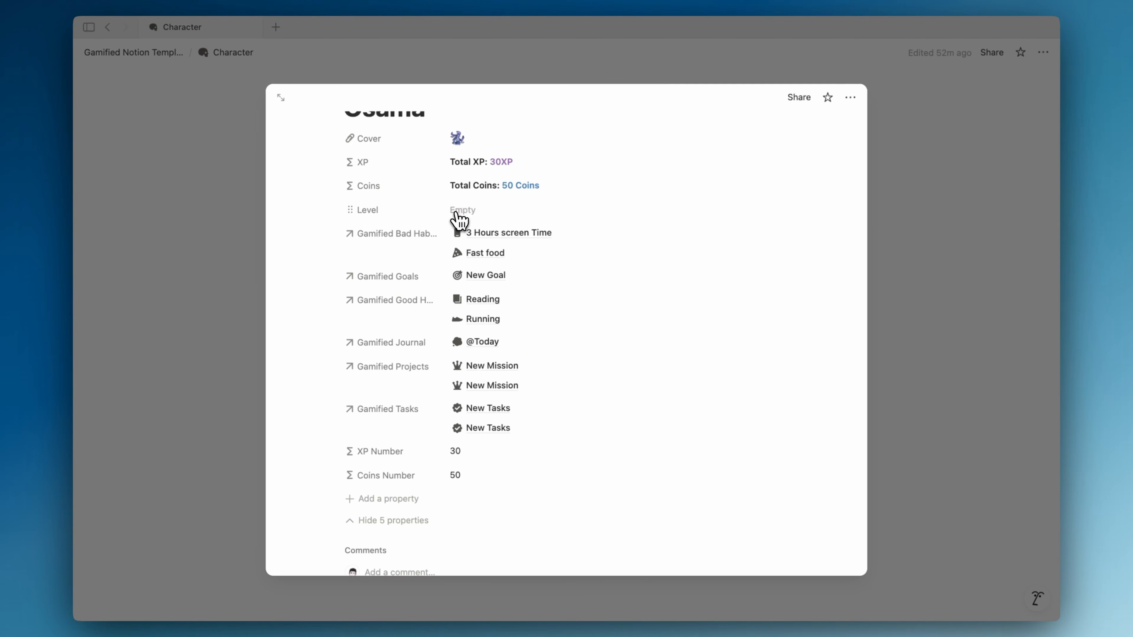
- Write the Level formula on XP Number at 1000 XP per level, with a bold level label and a purple progress bar and percentage
left_click(471, 218)
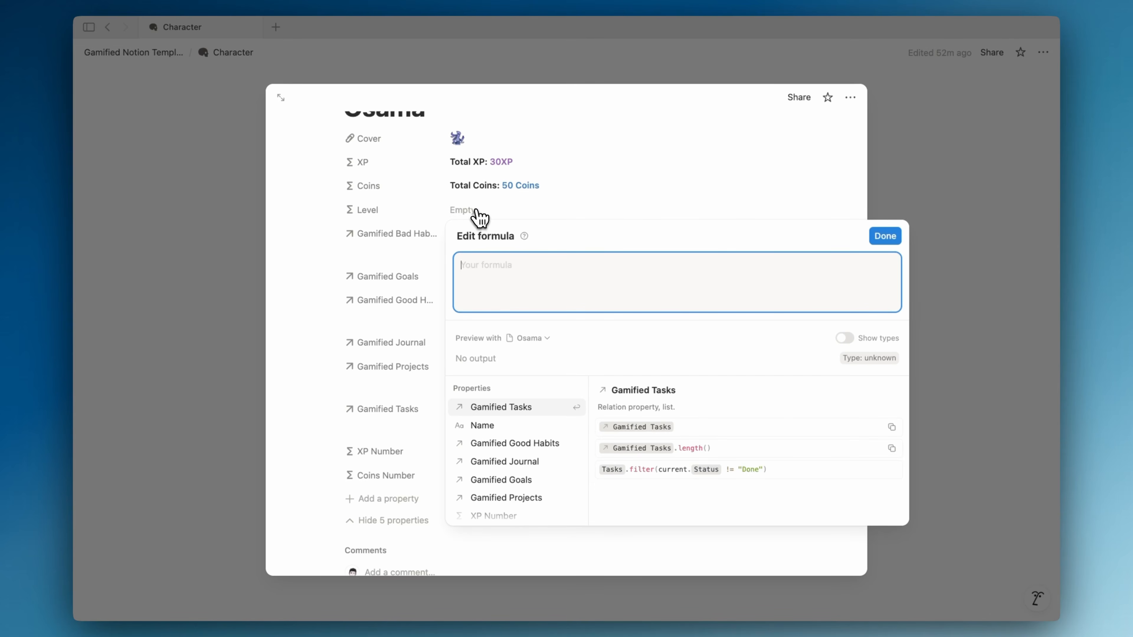
type("/* Level Formula Based on \"XP Number\" (1000 XP per Level) */  style(\"Level: \" + floor(XP Number / 1000) + \"\\nProgress to Next Level: \", \"b\") + style(   \"—\".repeat(floor((XP Number % 1000) / 100)) +   \"◉\" +   \"—\".repeat(9 - floor((XP Number % 1000) / 100)) +   \" : \" + floor(((XP Number % 1000) / 1000) * 100) + \"%\",   \"purple\",   \"b\",   \"white\" )")
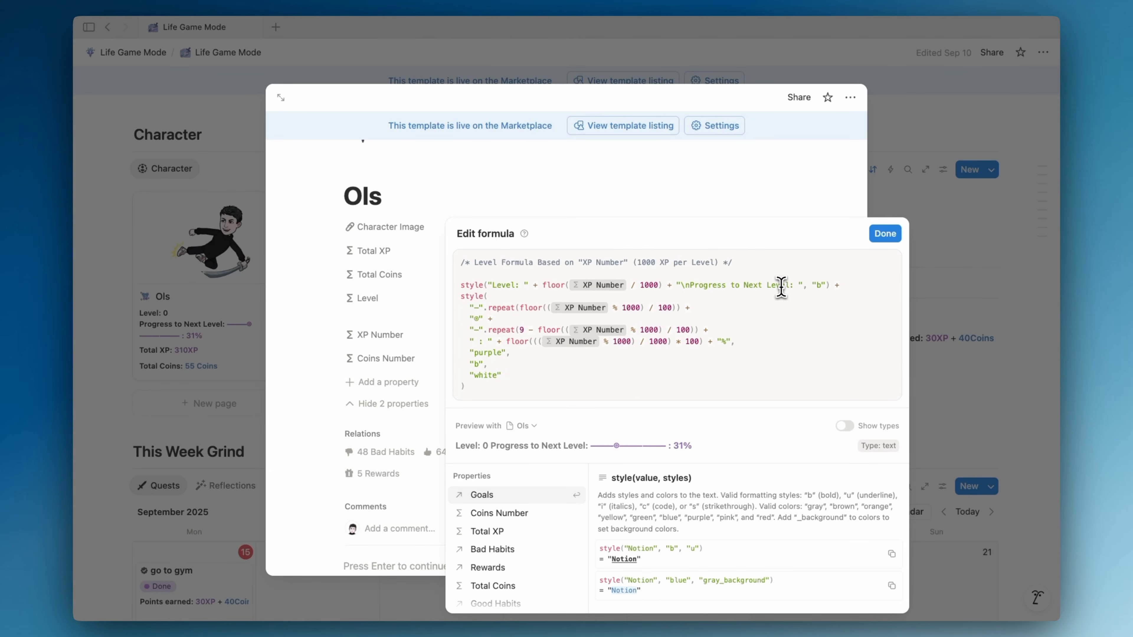
left_click(830, 288)
key("super+a")
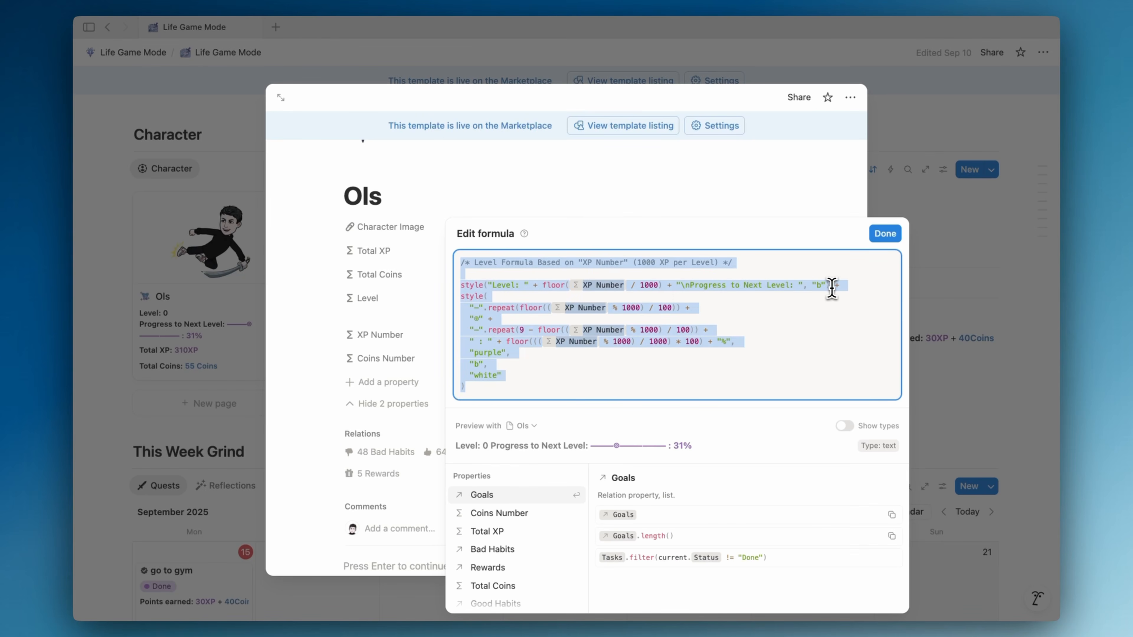
left_click(831, 289)
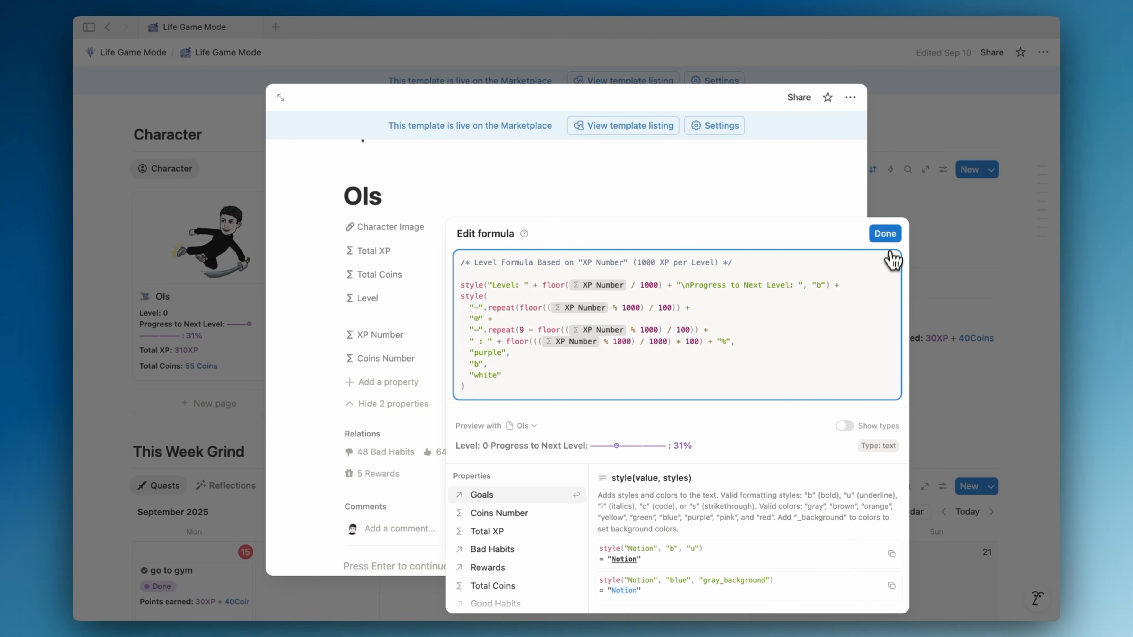
left_click(884, 234)
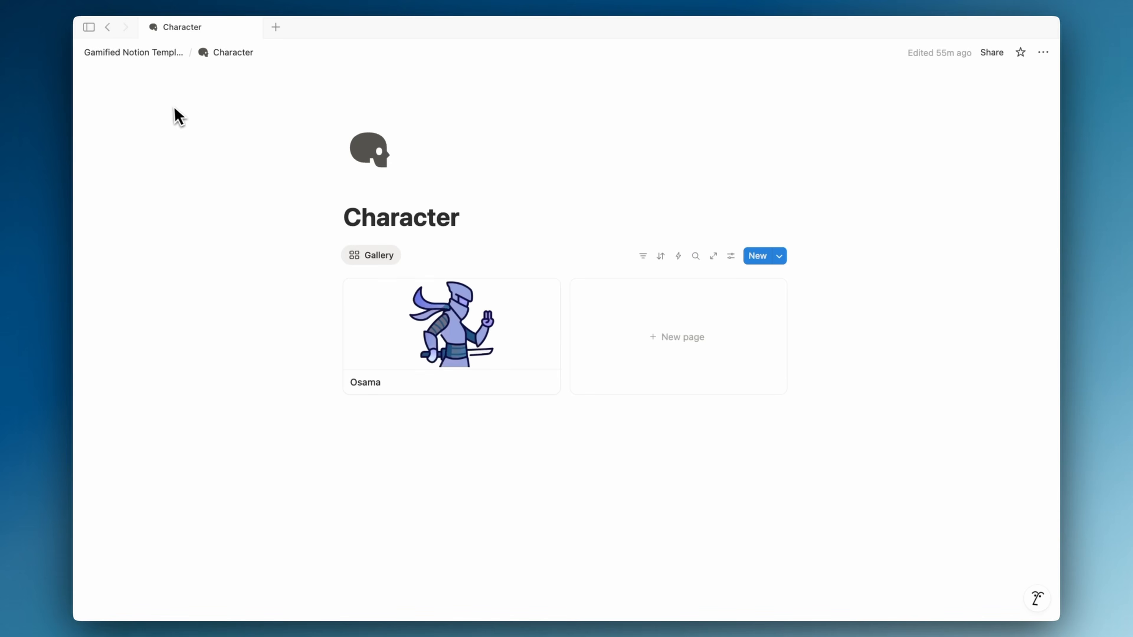
- Create a subpage titled Rewards at the end of the Gamified Notion Template page list
left_click(154, 54)
left_click(303, 357)
type("/page")
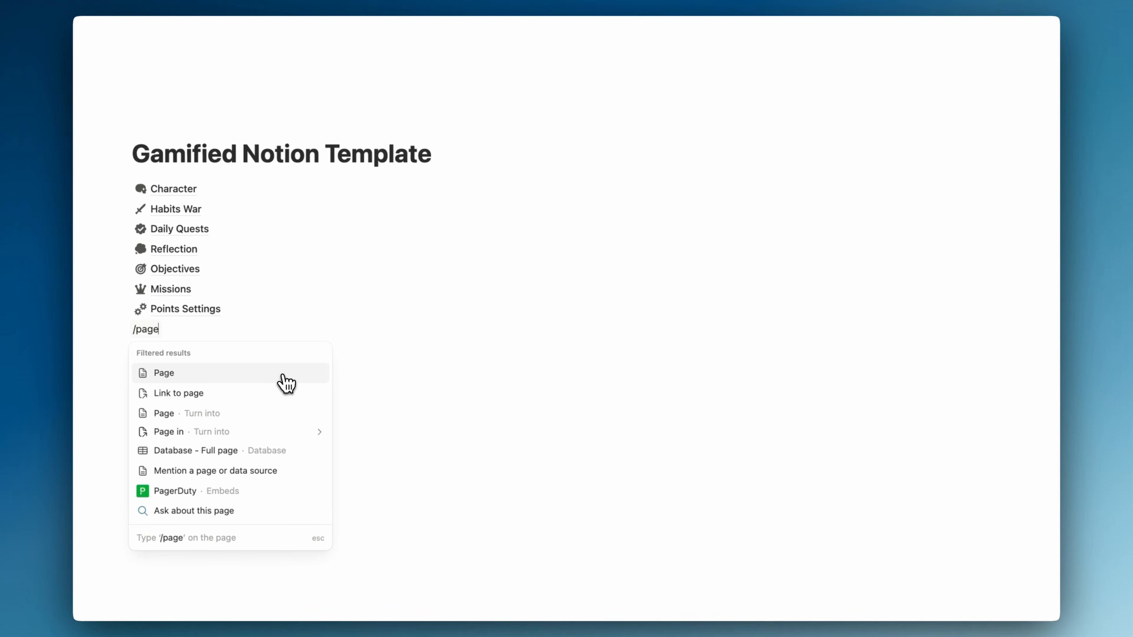
left_click(286, 384)
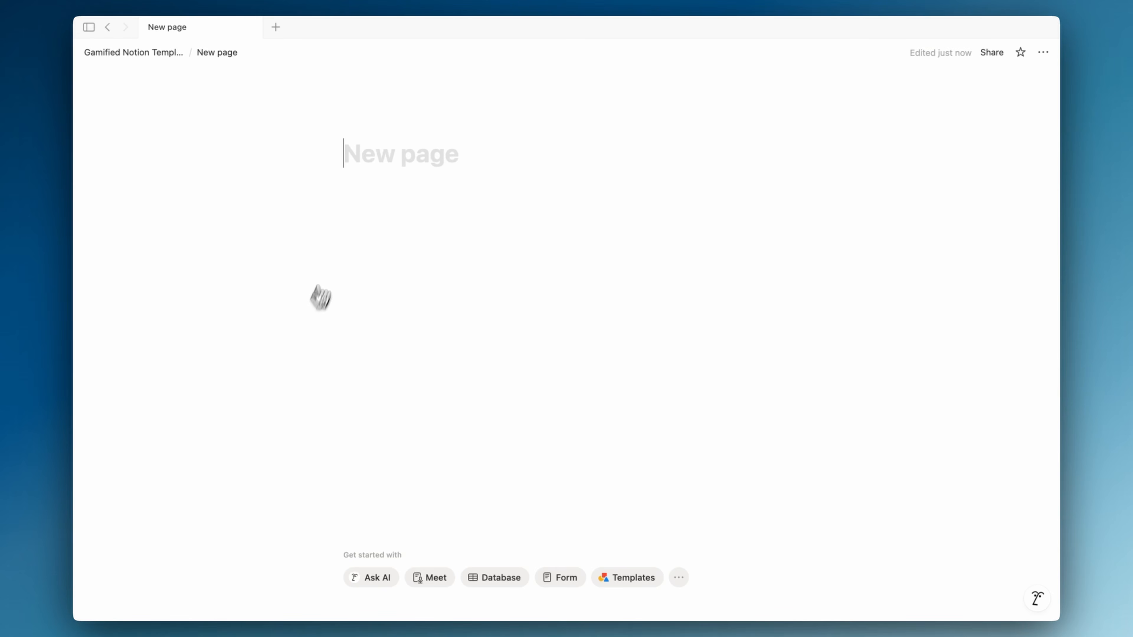
type("Rewards")
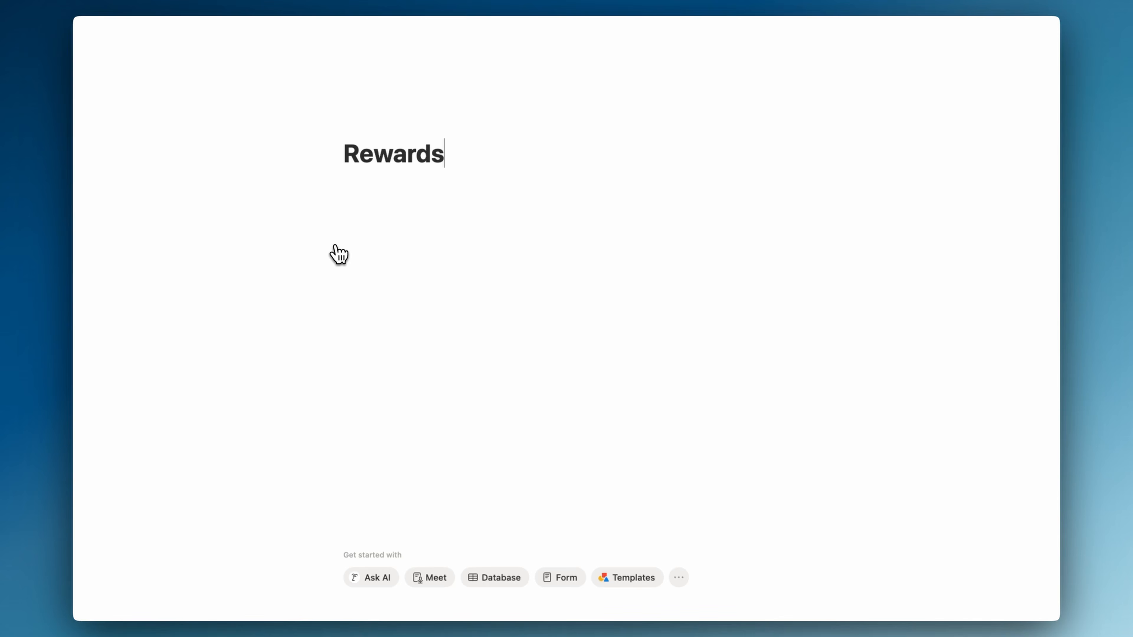
- Give the Rewards page a gift icon and set it to full width
left_click(372, 121)
left_click(369, 151)
left_click(291, 191)
type("gift")
left_click(260, 246)
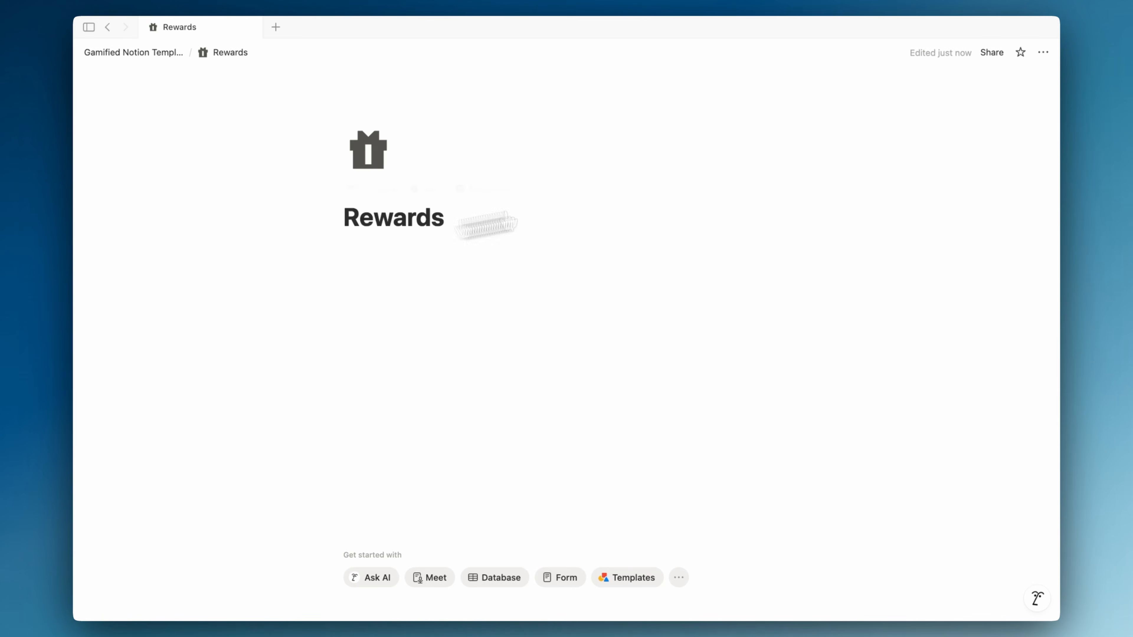
left_click(1042, 53)
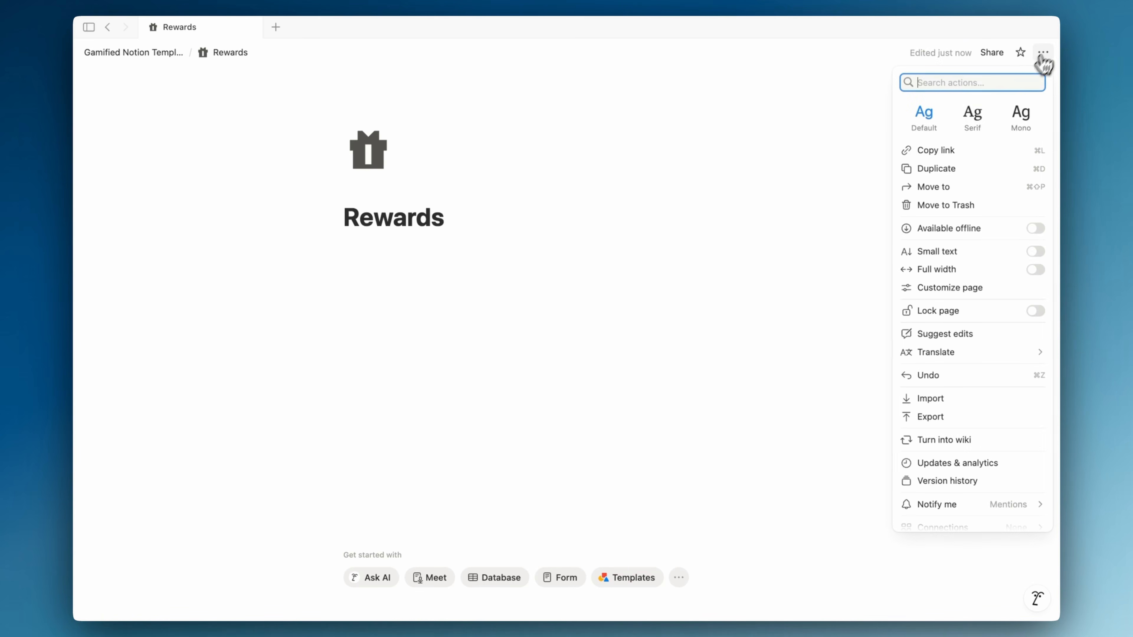
left_click(944, 270)
left_click(536, 247)
type("/tab")
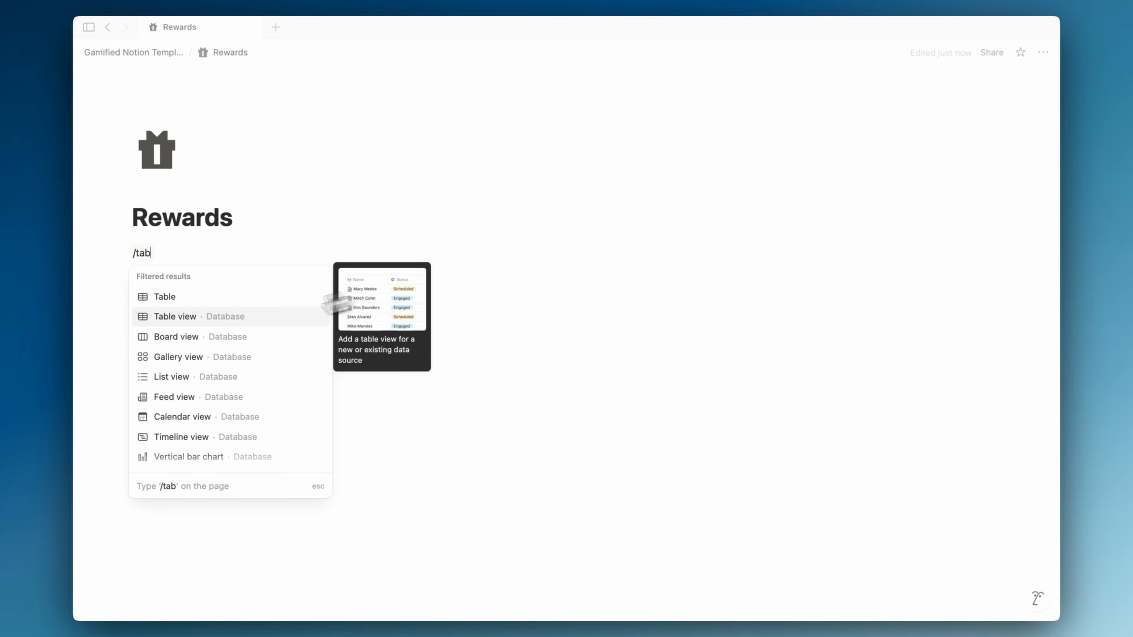
left_click(200, 334)
left_click(263, 281)
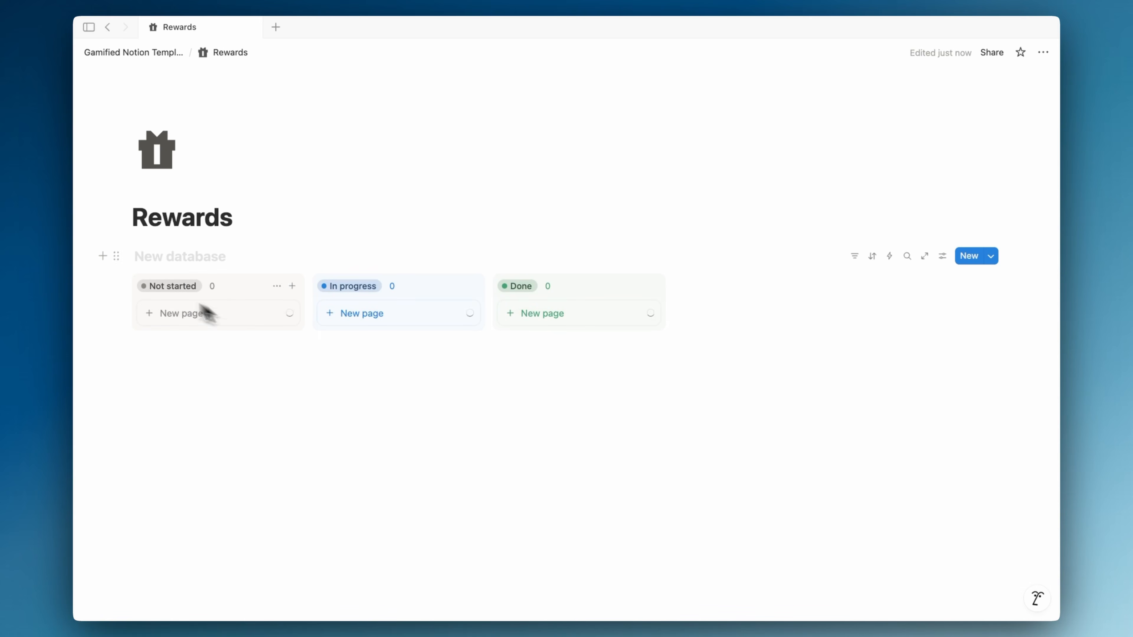
left_click(116, 256)
left_click(165, 365)
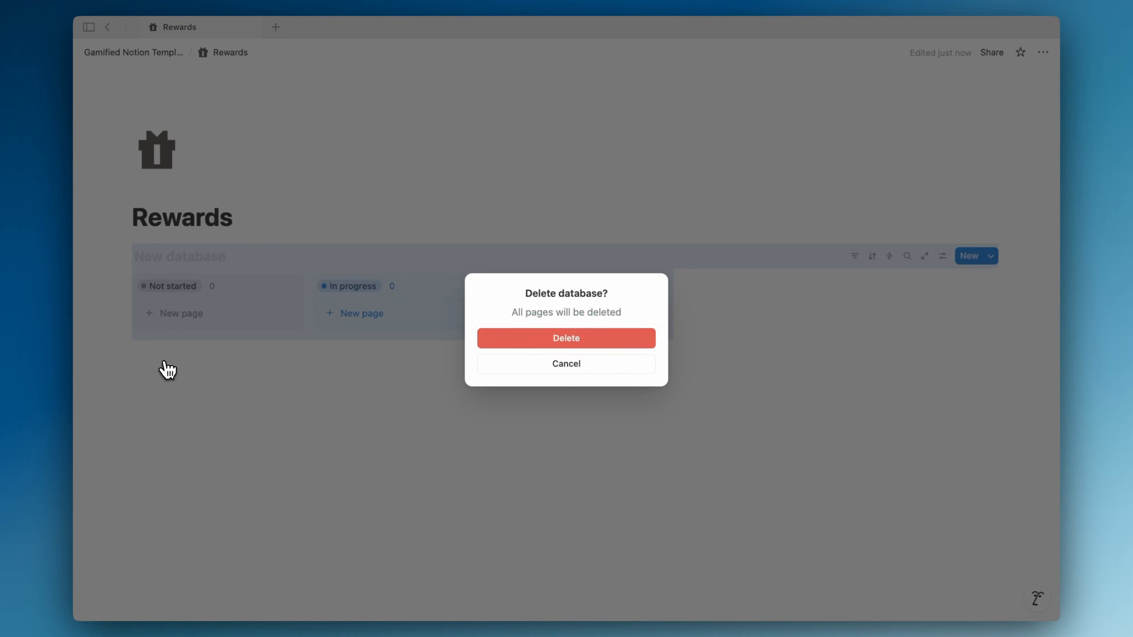
left_click(539, 337)
- Insert a new table view database on the Rewards page and name it Gamified Rewards
type("/tabl")
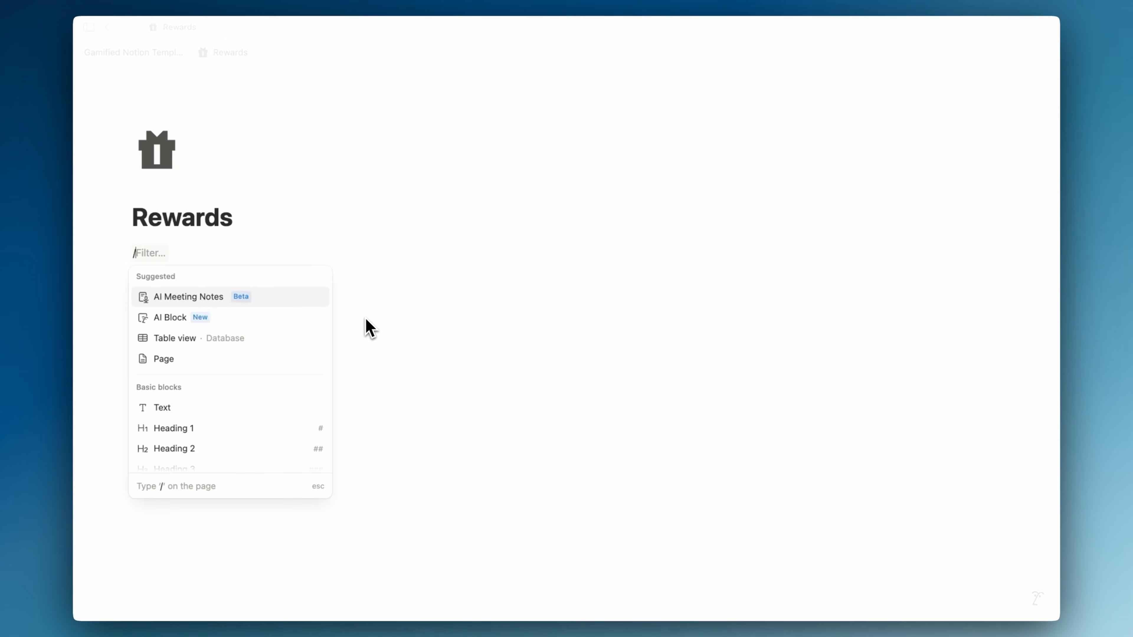
left_click(286, 314)
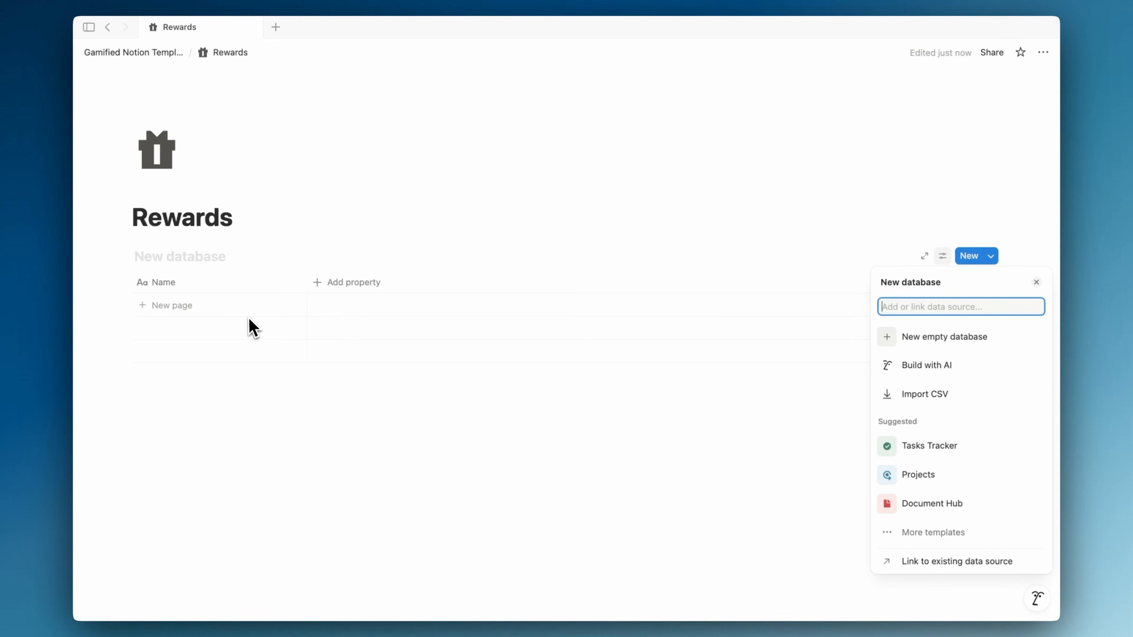
left_click(172, 258)
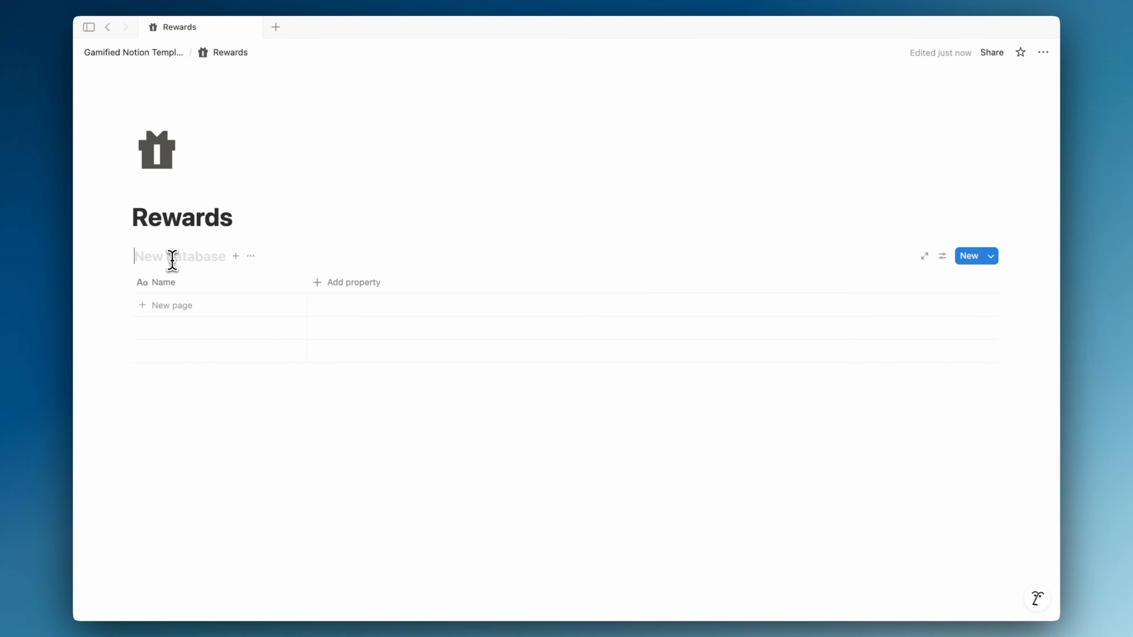
type("Gmail")
type("ed Rewards")
double_click(159, 256)
type("Gamifi")
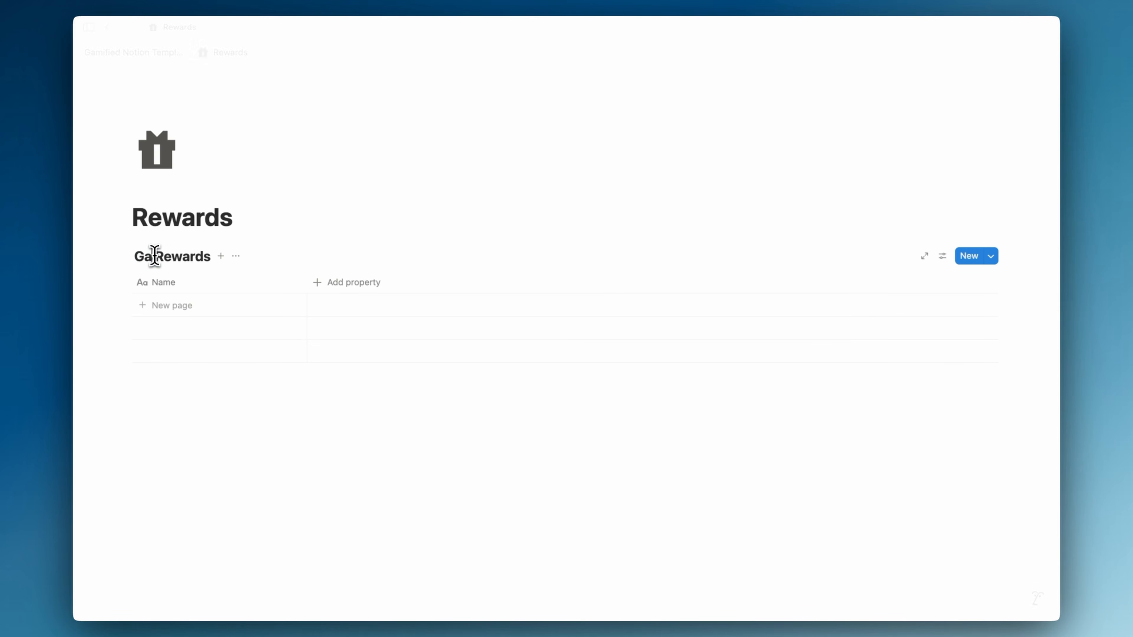
type("ed")
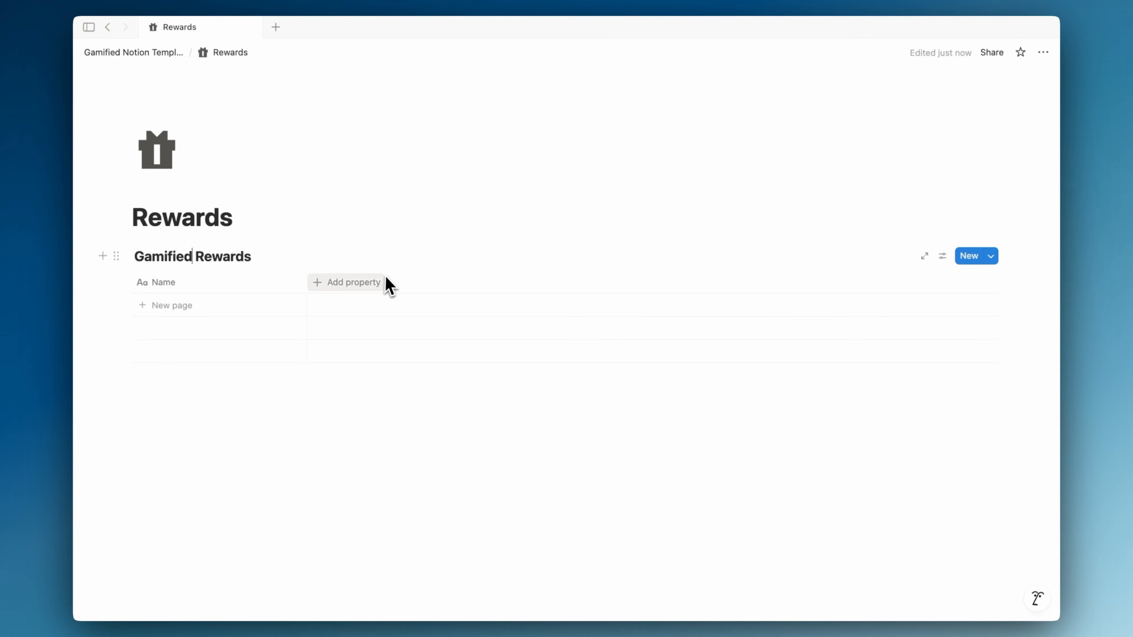
- Create a new page template for the Gamified Rewards database titled New Reward
left_click(993, 258)
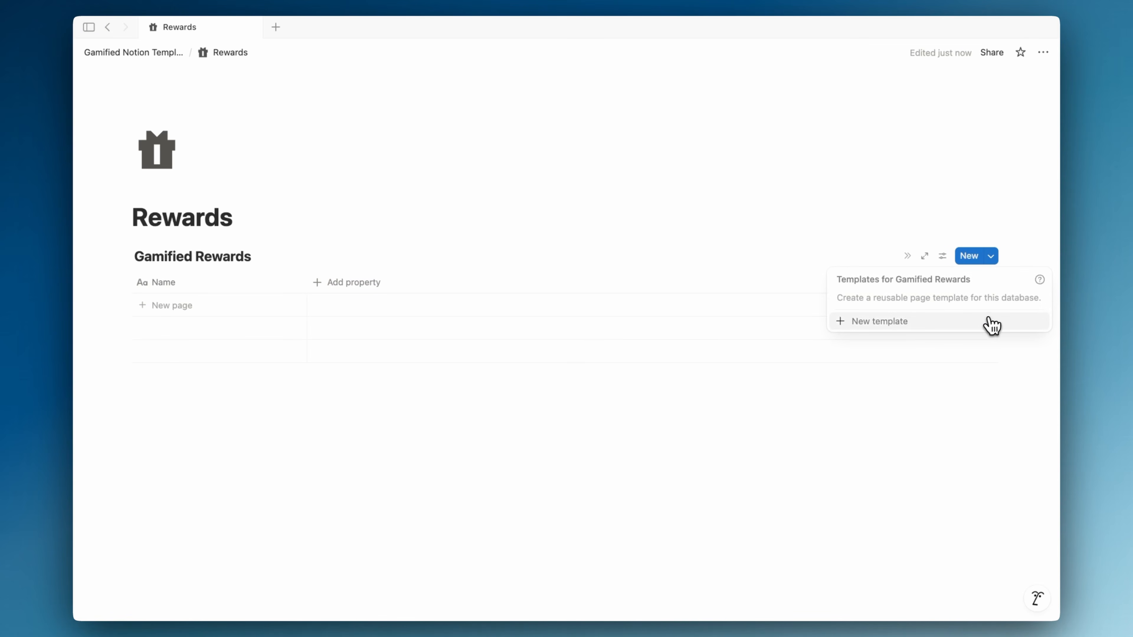
left_click(991, 322)
type("N")
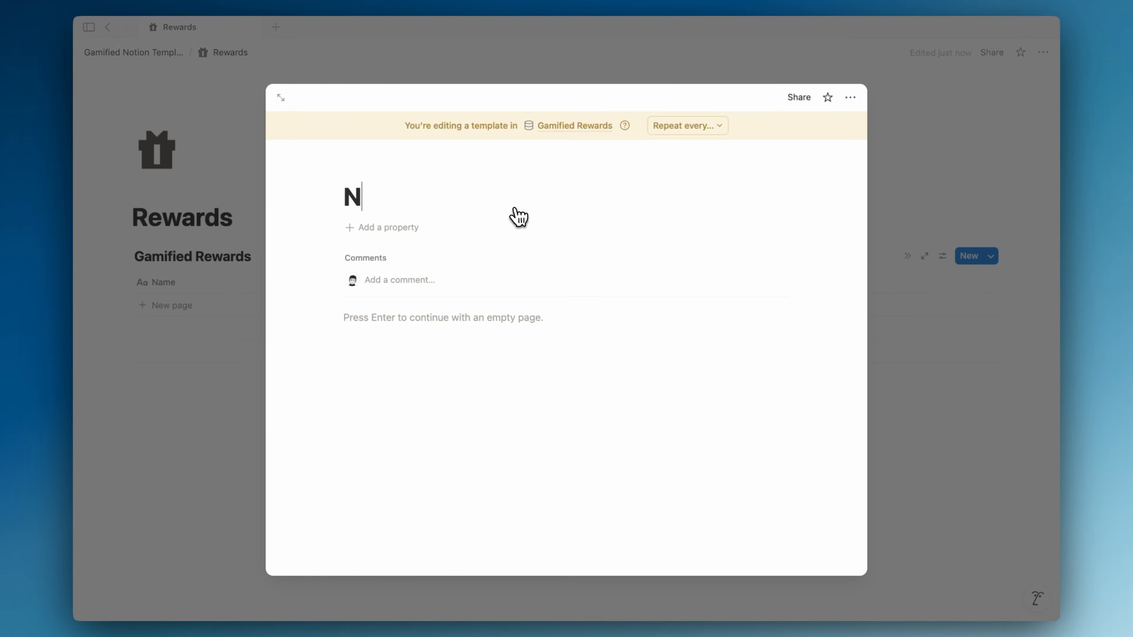
type("ew Reward")
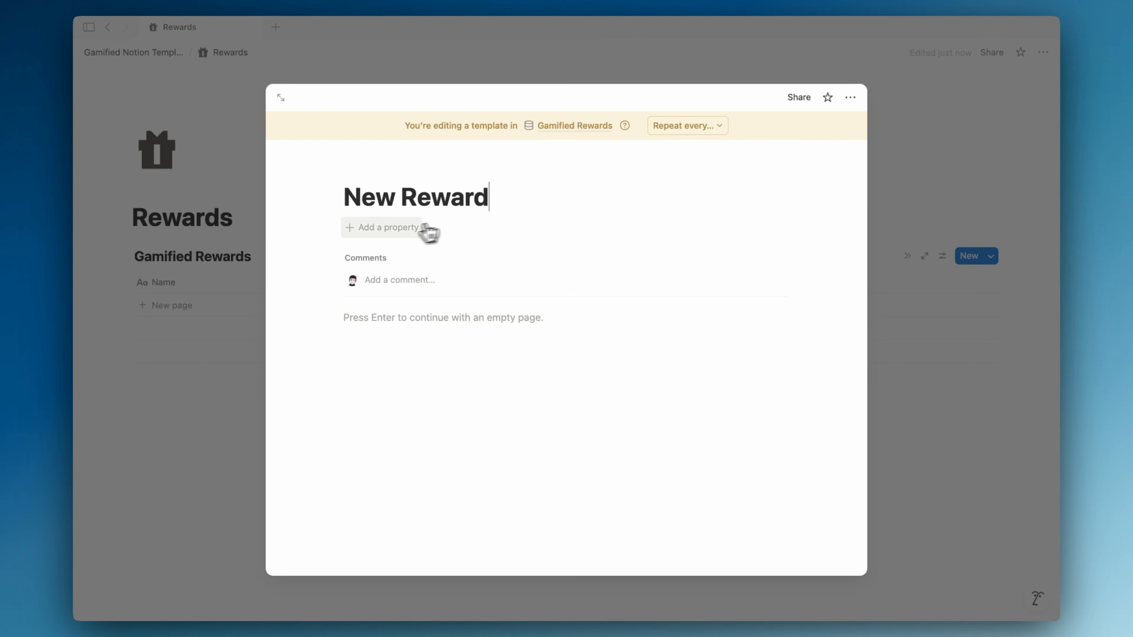
- Add a number property named Price to the New Reward template
left_click(413, 228)
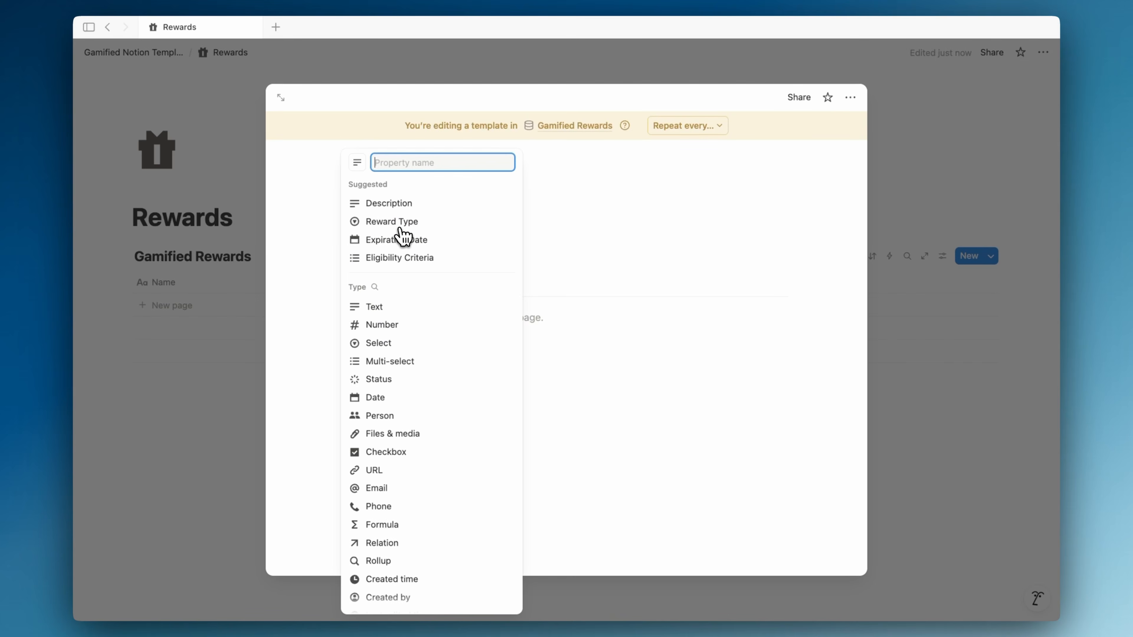
left_click(402, 324)
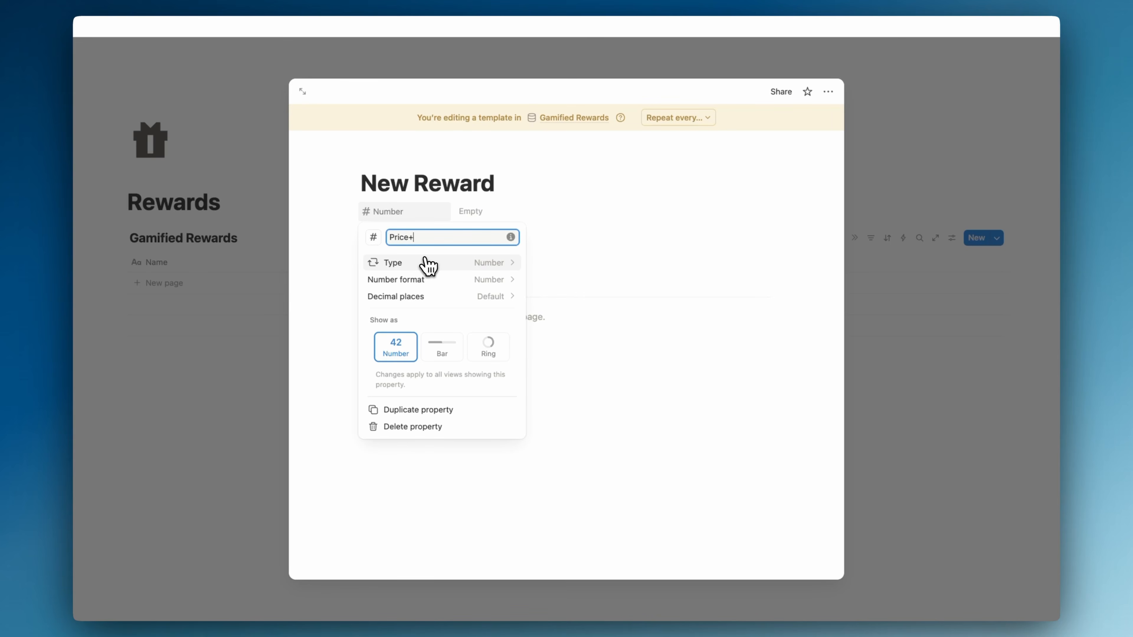
left_click(537, 186)
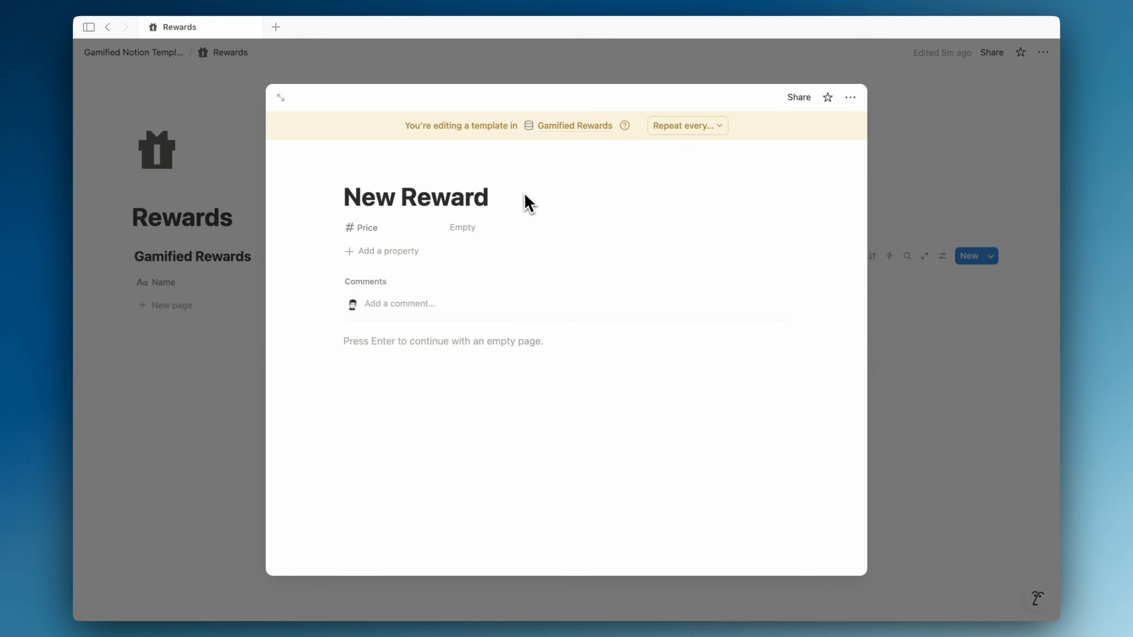
- Add a relation property to the Gamified Character database above Price and link the template to the existing character
left_click(400, 251)
left_click(412, 542)
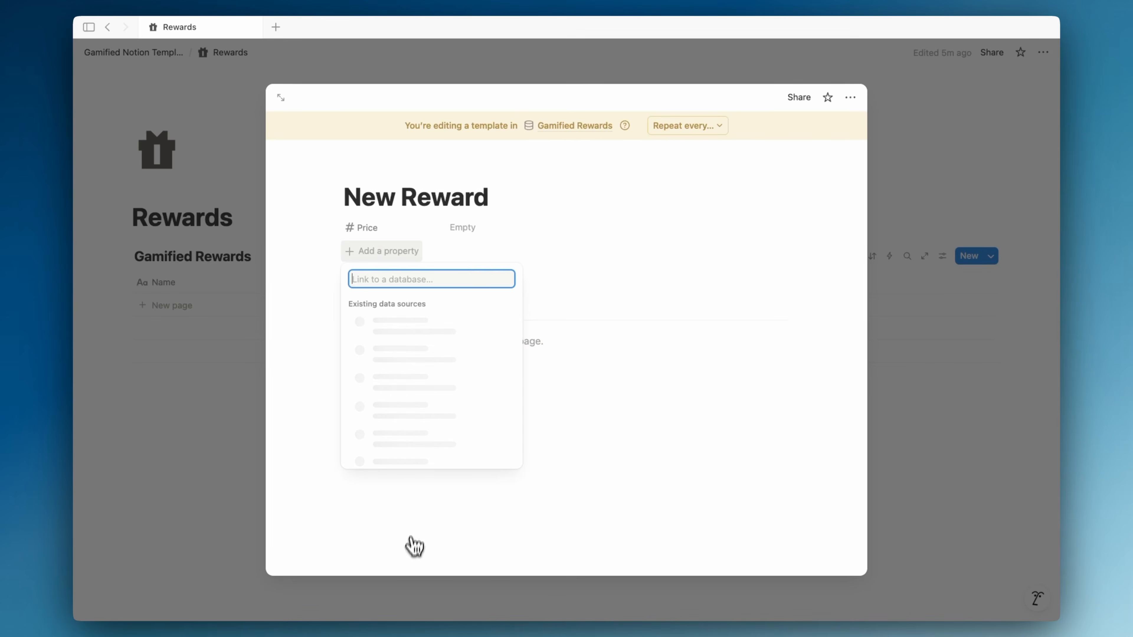
type("gamified ch")
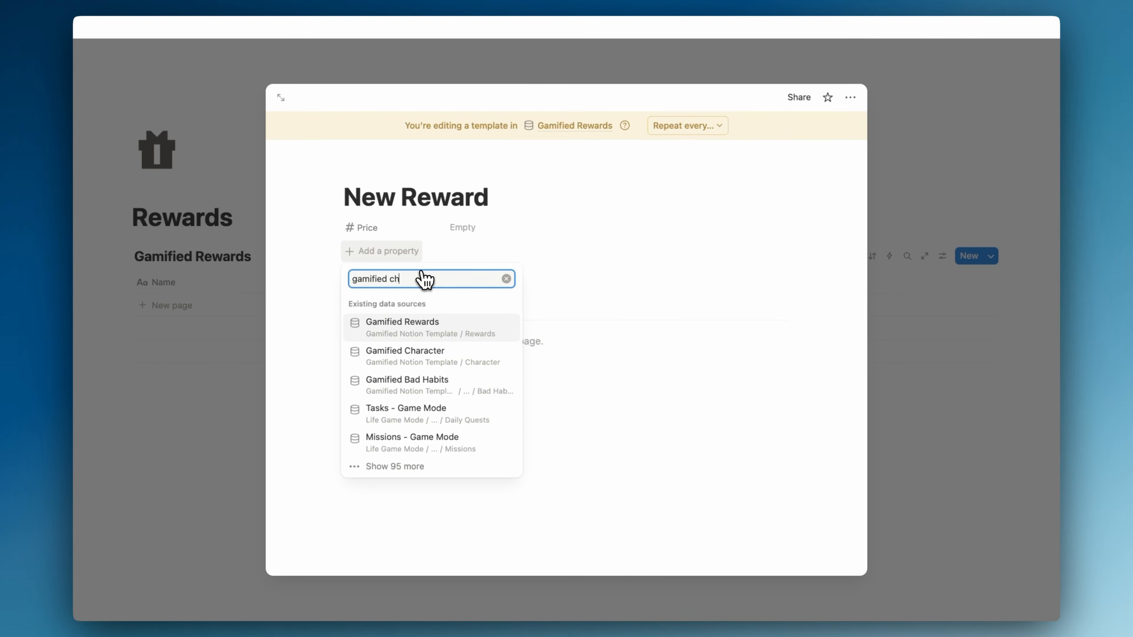
type("aracter")
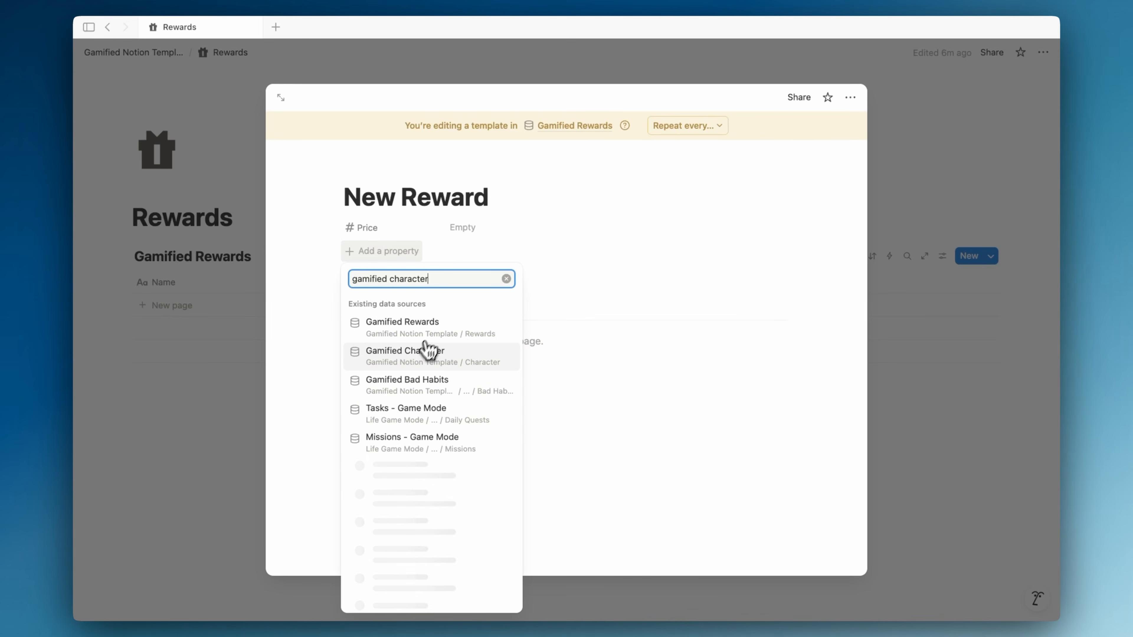
left_click(451, 221)
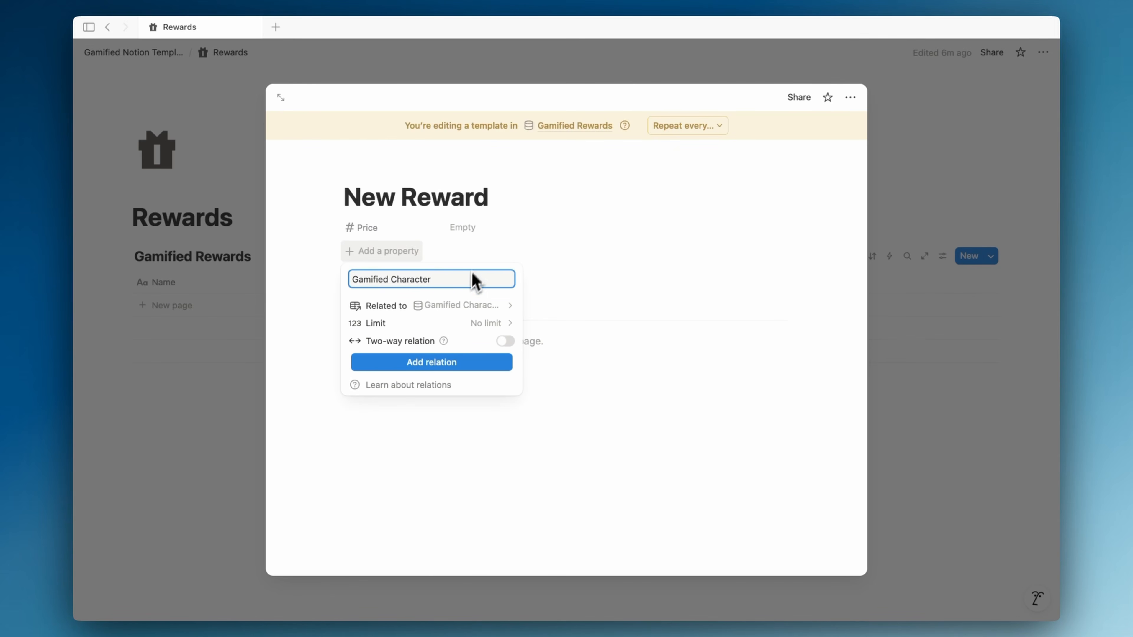
left_click(463, 365)
left_click(569, 283)
left_click(499, 231)
left_click(517, 277)
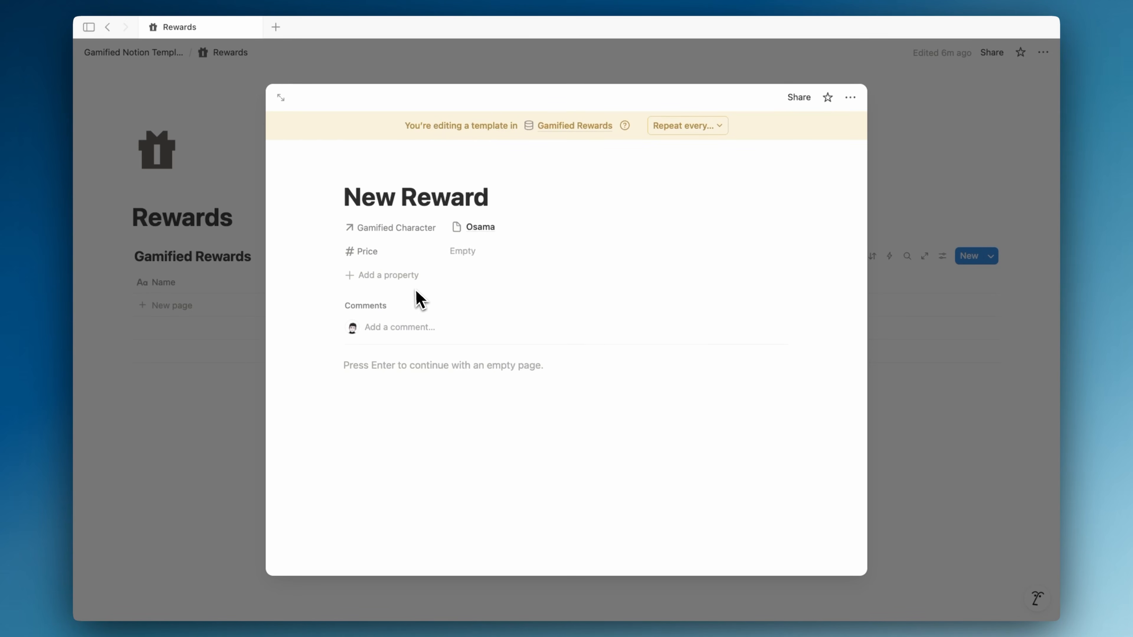
- Add a formula property named Aesthetic Price to the New Reward template
left_click(395, 276)
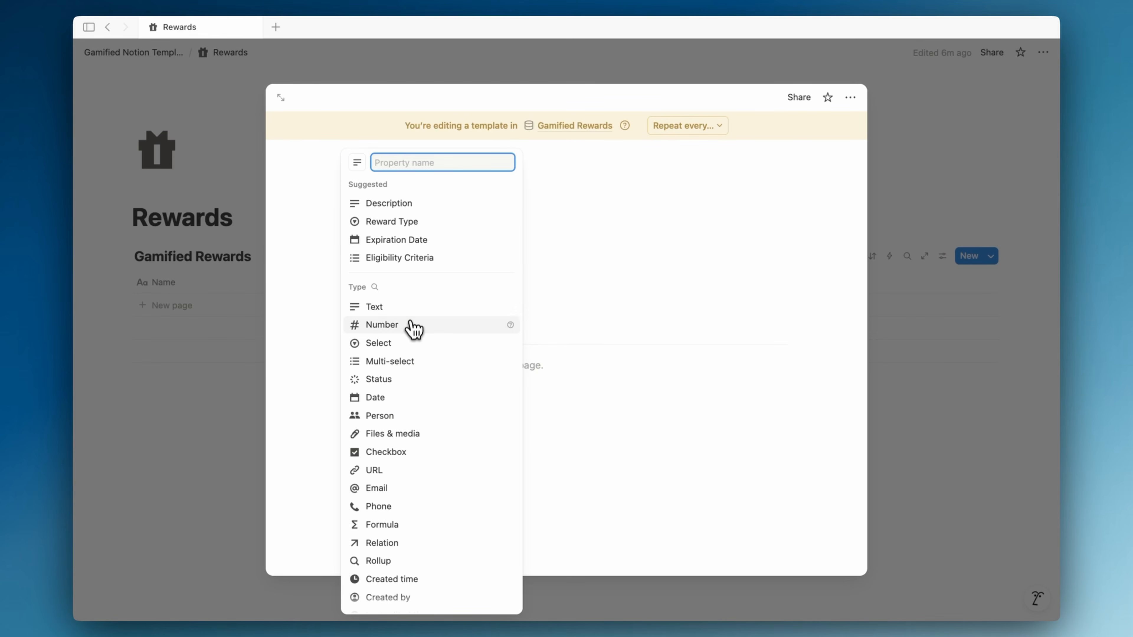
left_click(413, 526)
key("BackSpace")
type("Aesthetic Price")
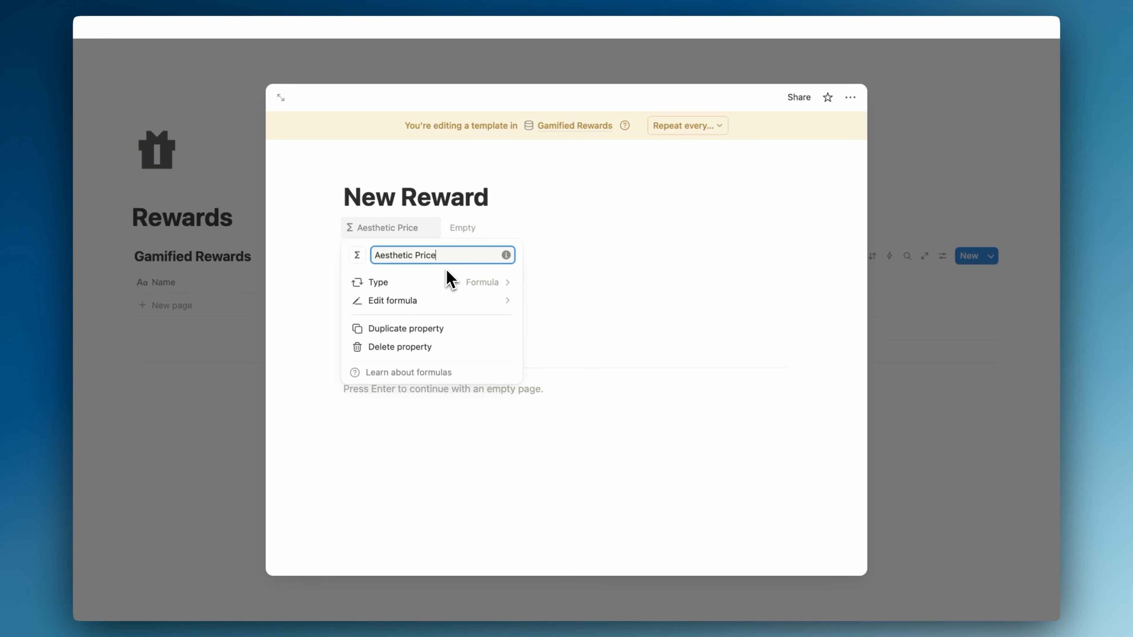
- Set the Aesthetic Price formula to style("Cost: ")+style(Price + " Coins","blue","b") and move the property below Price
left_click(556, 217)
left_click(555, 219)
left_click(507, 230)
type("style(\"Cost: \")+style( Price + \" Coins\",\"blue\",\"b\")")
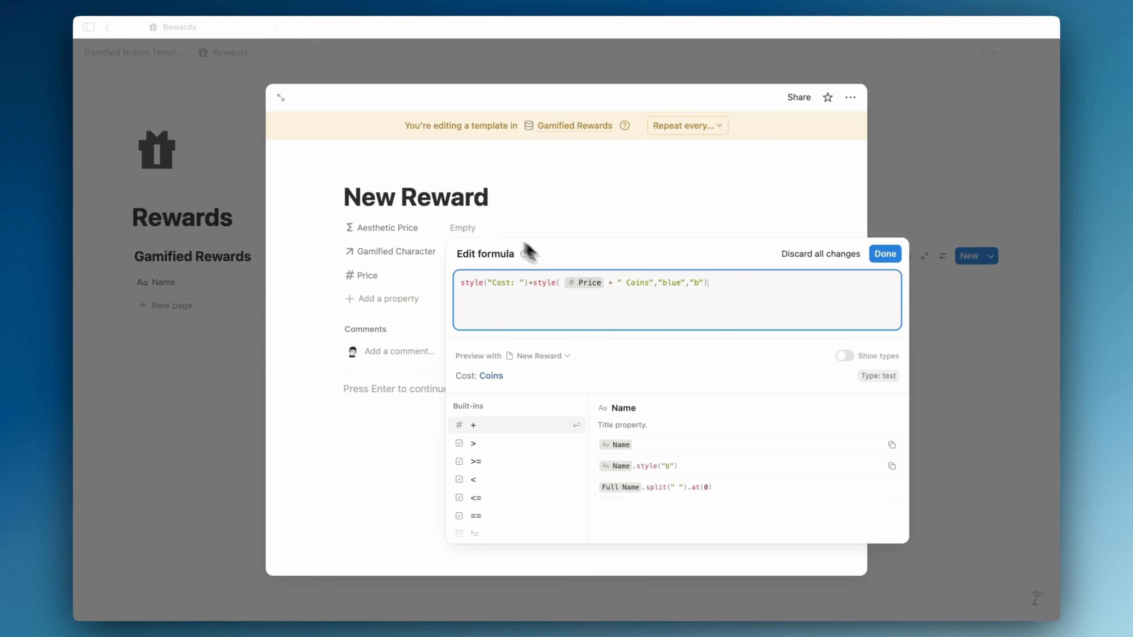
left_click(397, 265)
left_click_drag(394, 228, 395, 294)
- Set the Price of the New Reward template to 30
left_click(526, 276)
left_click(505, 268)
left_click(490, 255)
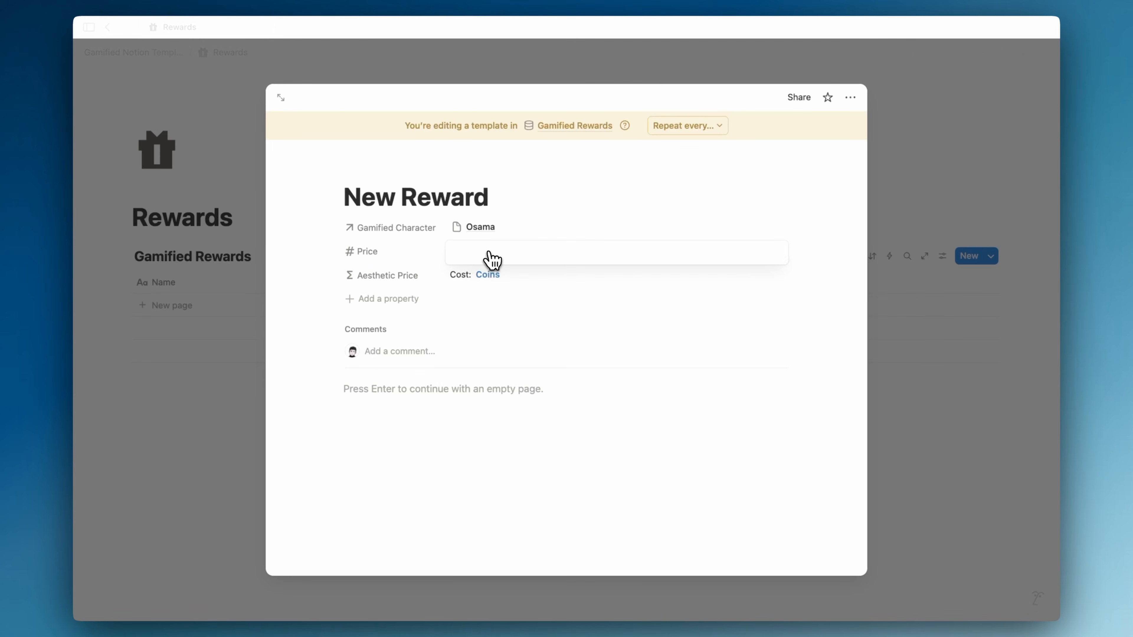
left_click(542, 219)
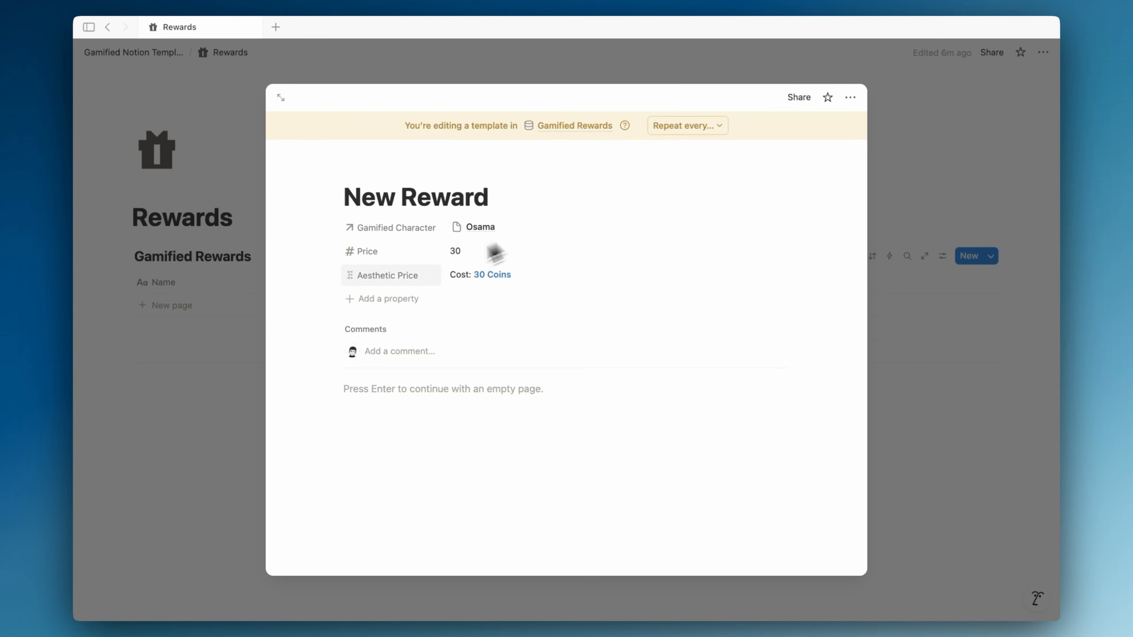
- Add a checkbox property with its default name to the New Reward template
left_click(397, 315)
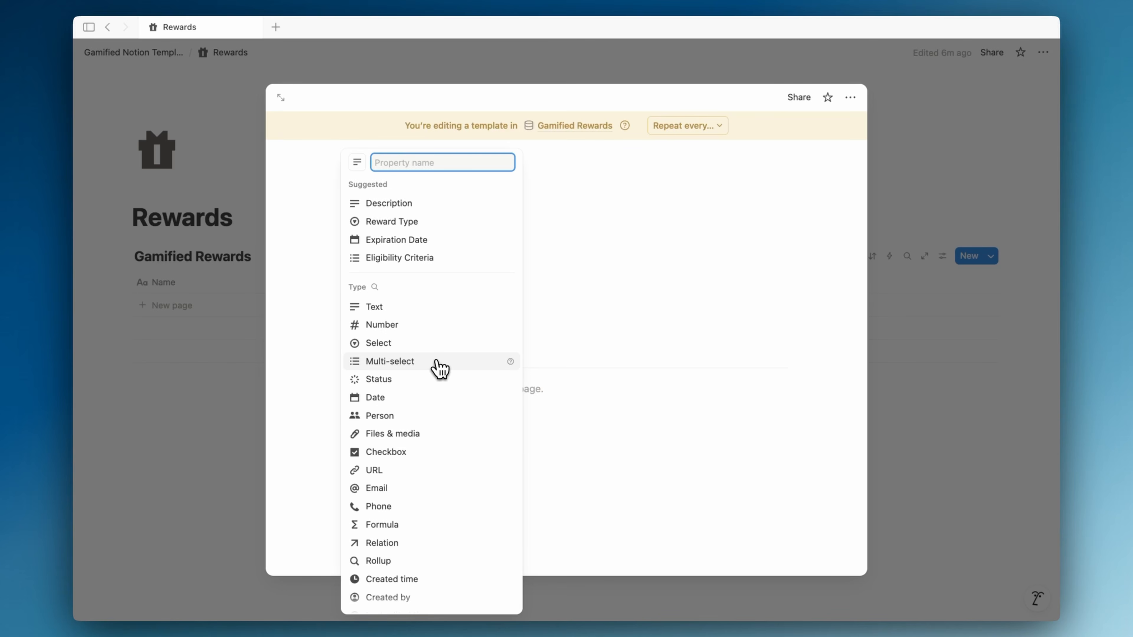
left_click(404, 451)
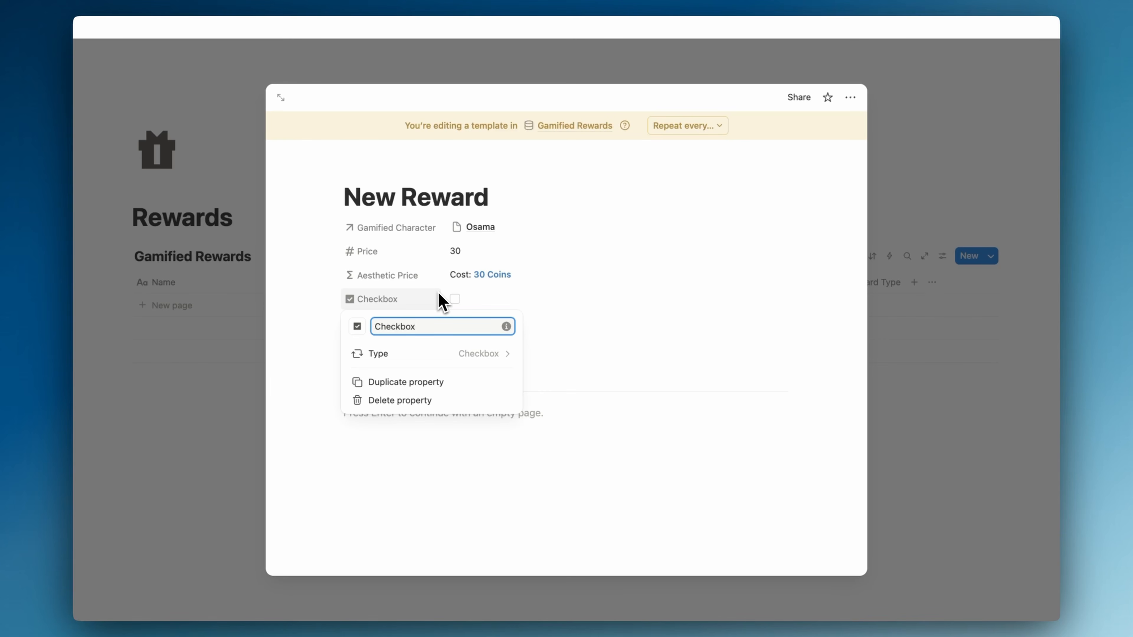
key("Escape")
- Add a button property named Buy to the New Reward template and place it above Checkbox
left_click(388, 322)
type("button")
key("Return")
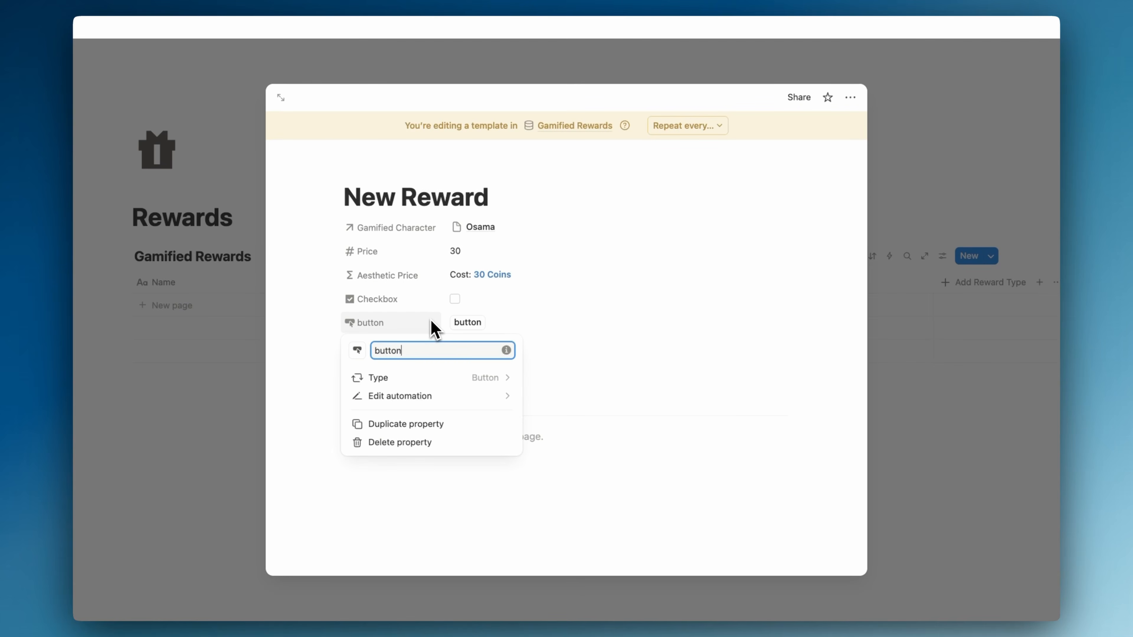
key("super+a")
type("B")
left_click(404, 310)
- Open the automation of the Buy button for editing
left_click(403, 306)
left_click(392, 340)
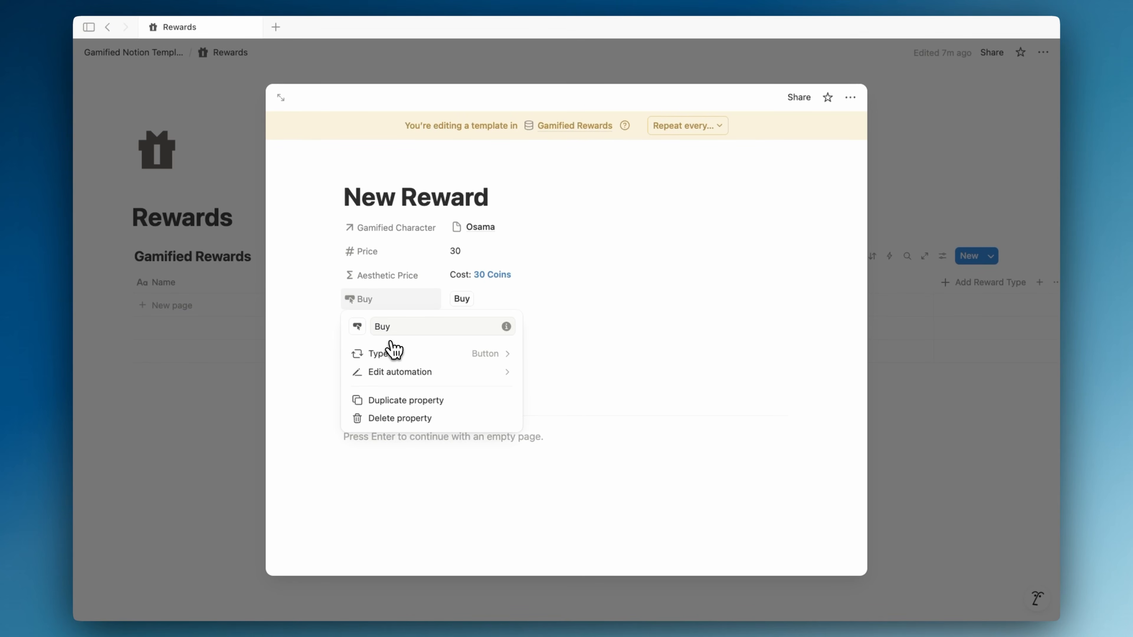
left_click(428, 374)
left_click(480, 281)
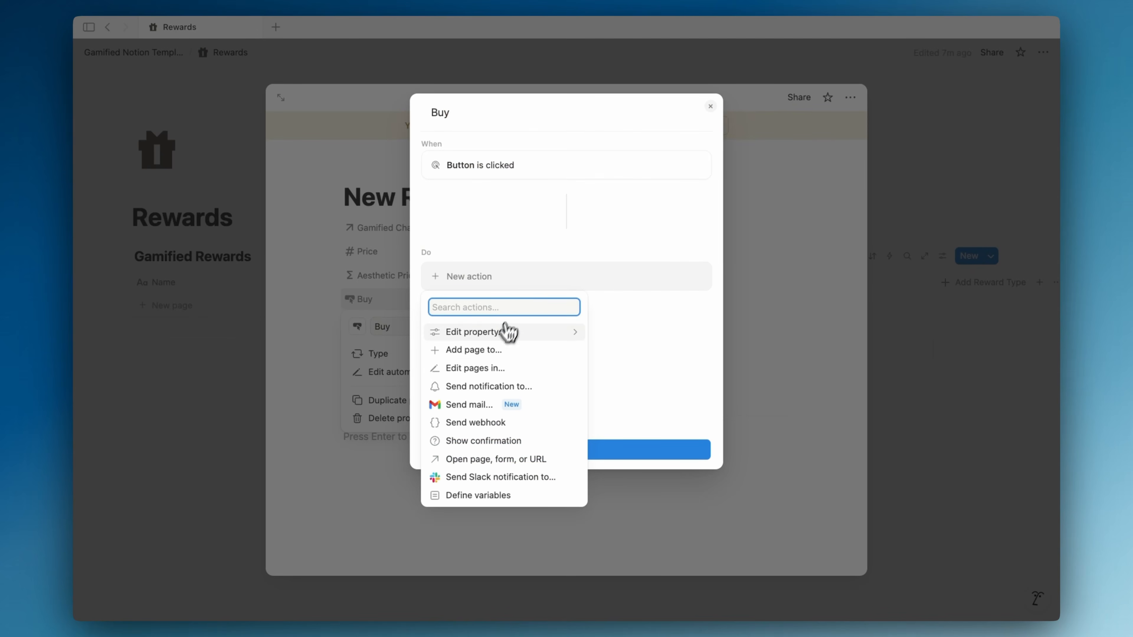
left_click(487, 352)
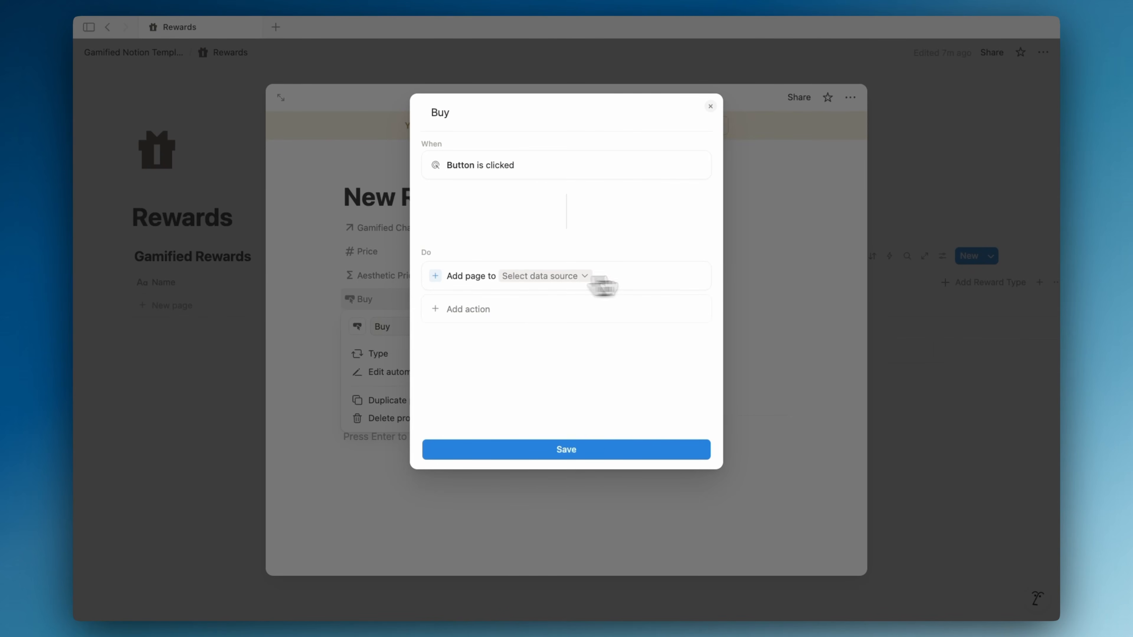
left_click(705, 278)
left_click(676, 353)
- Add an edit-property action to the Buy automation that checks Checkbox on this page, and save it
left_click(494, 288)
left_click(488, 333)
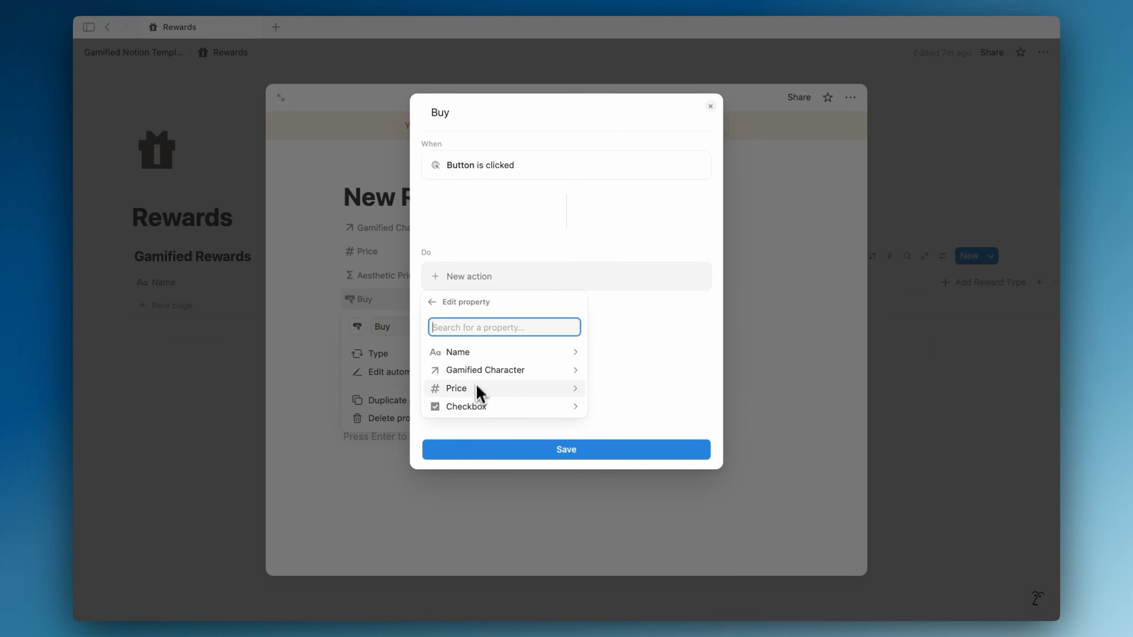
left_click(473, 405)
left_click(518, 344)
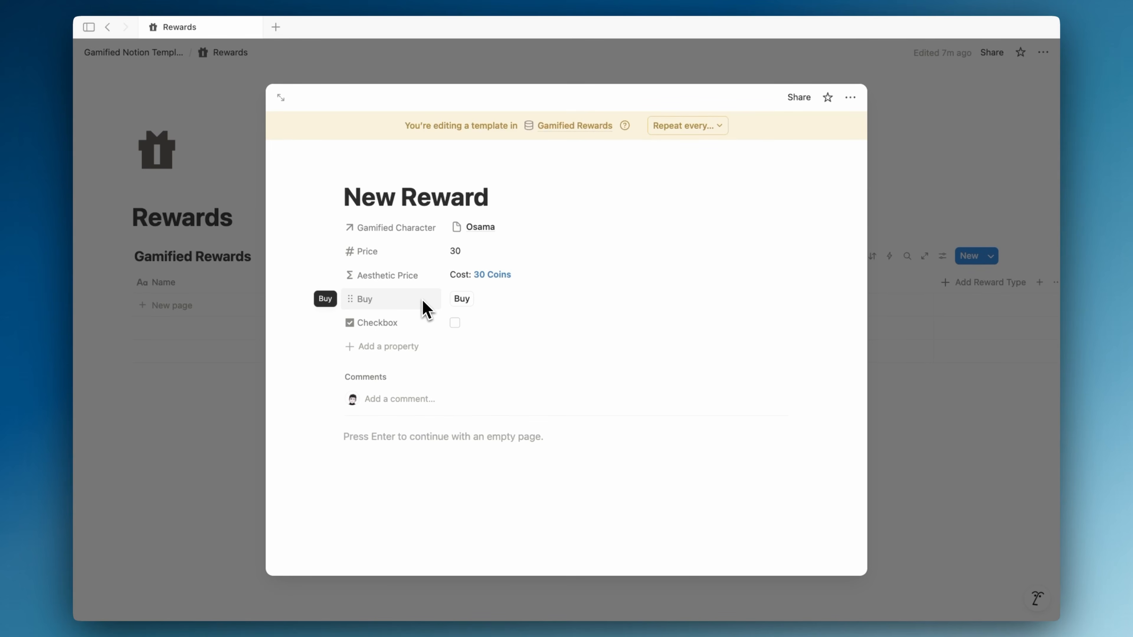
left_click(402, 348)
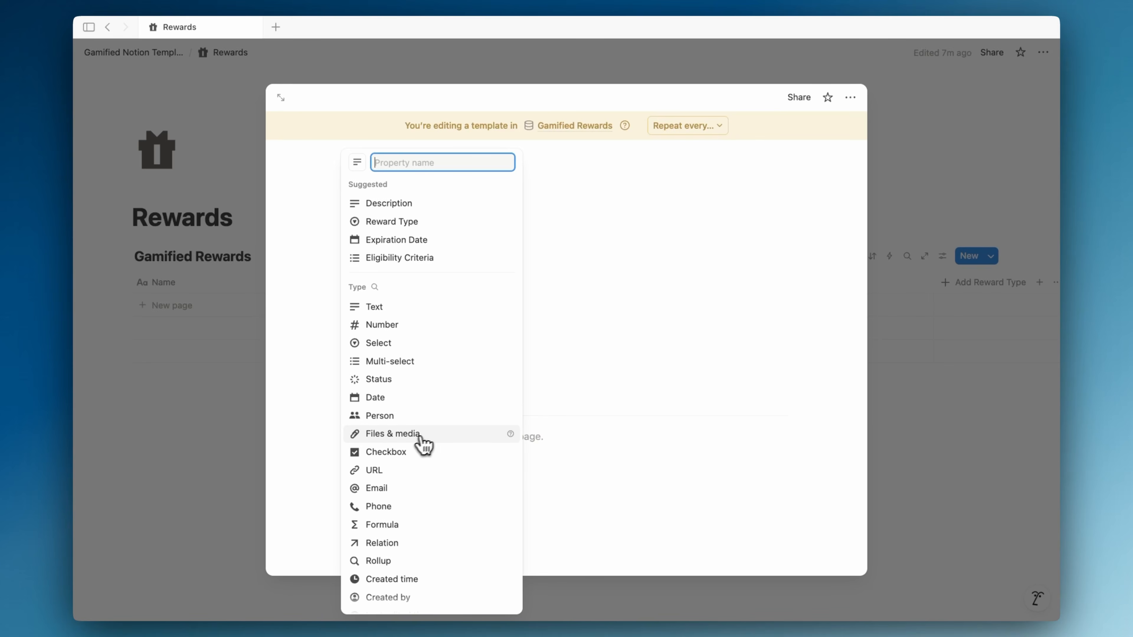
left_click(419, 452)
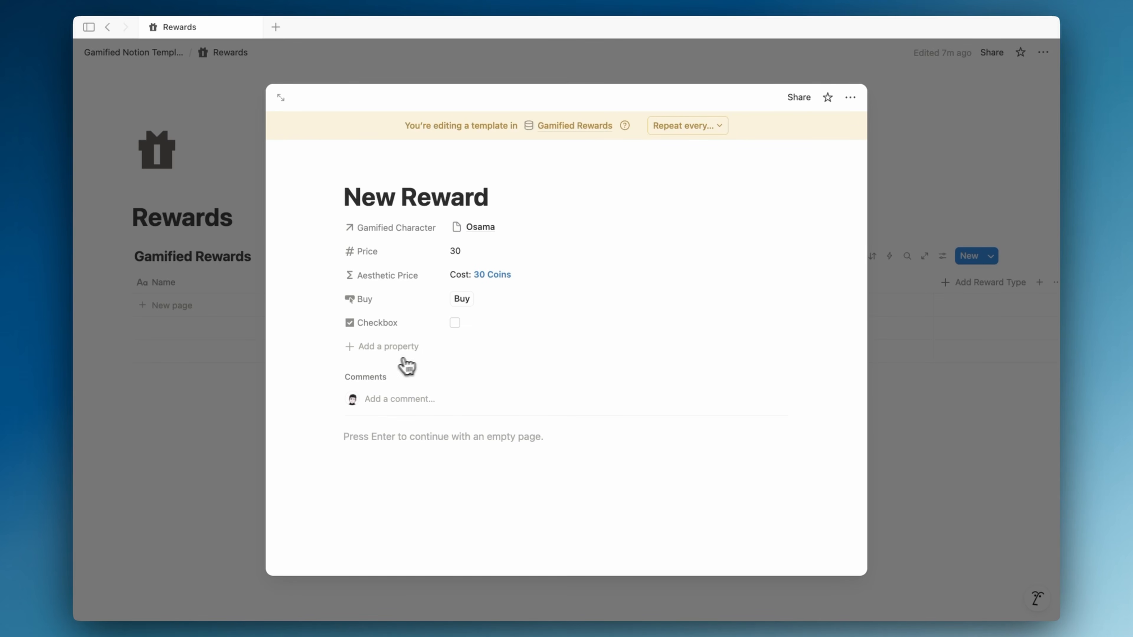
left_click(392, 351)
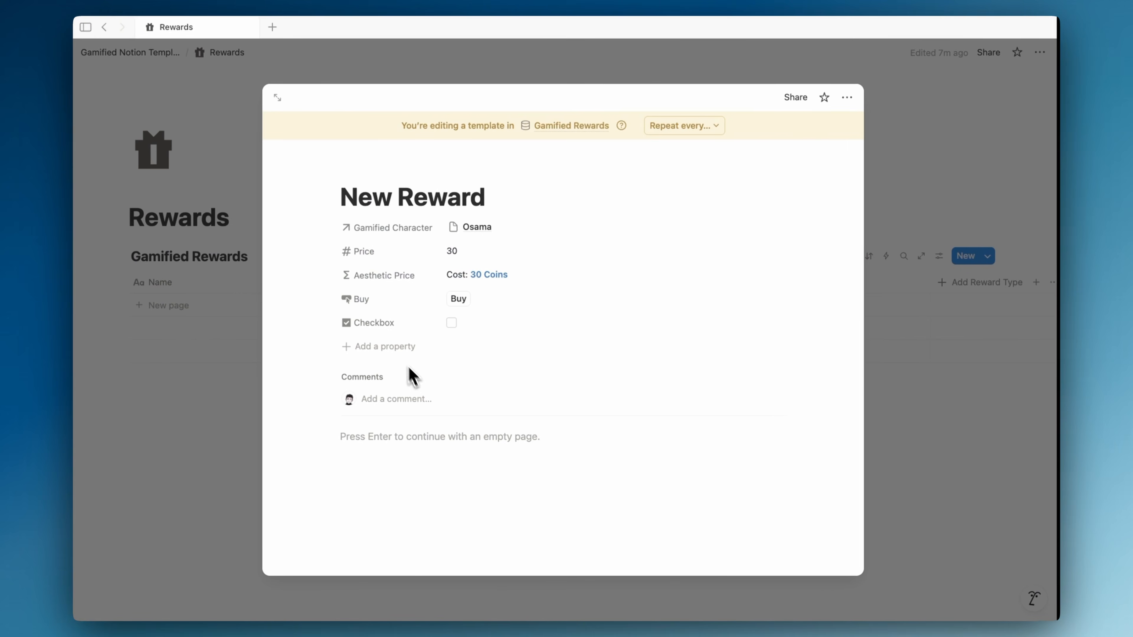
- Add a number property named Purchase Time to the New Reward template
left_click(388, 349)
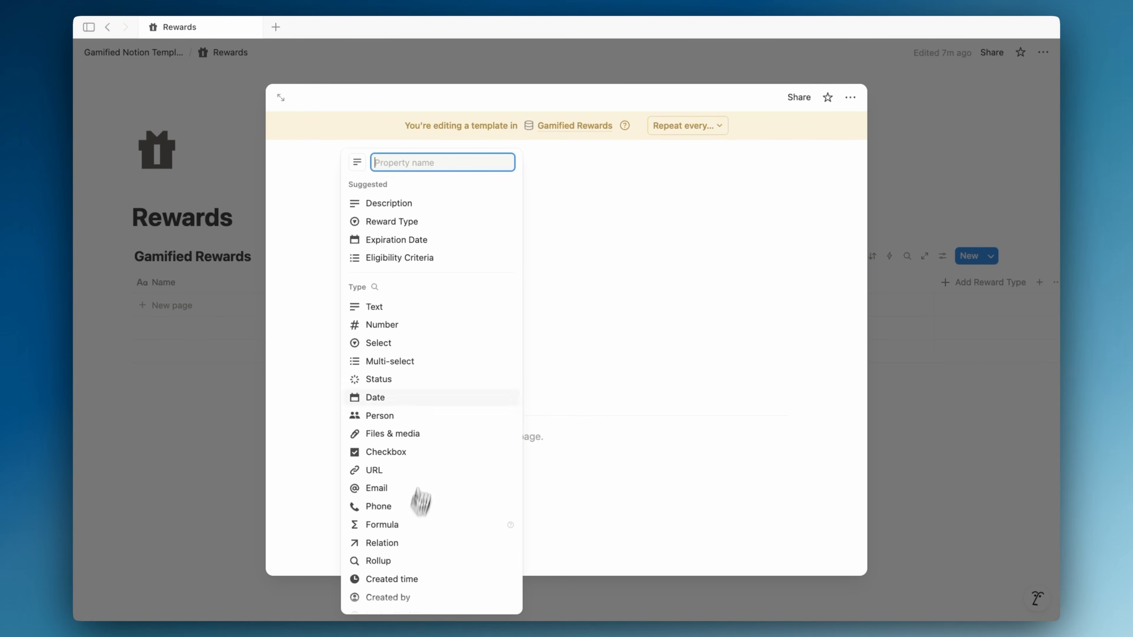
left_click(446, 329)
key("BackSpace")
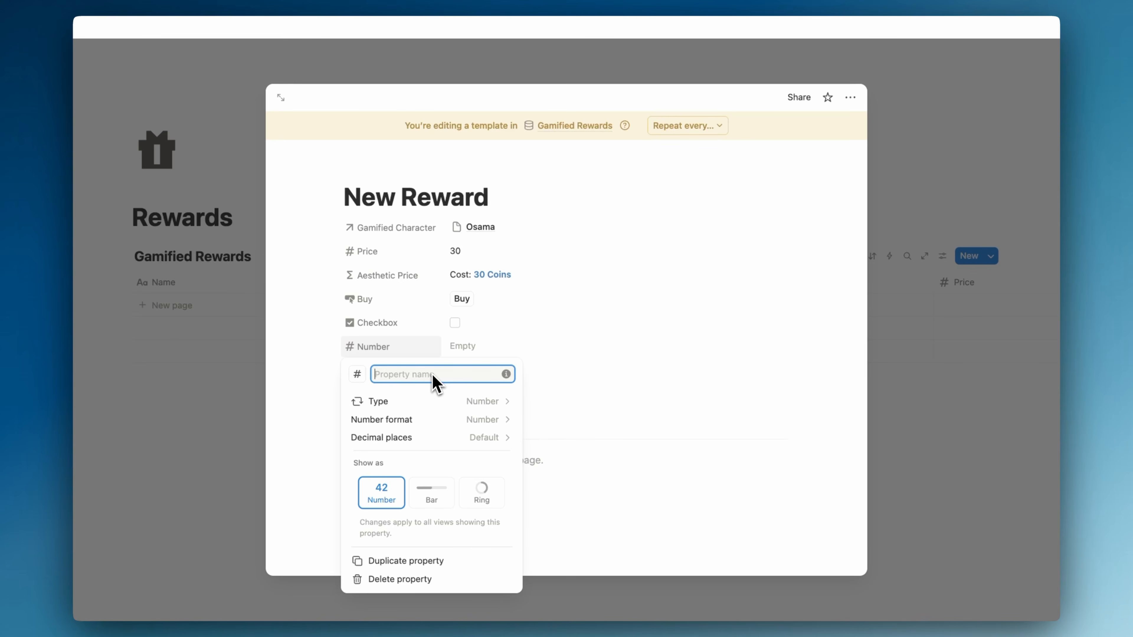
type("Purchase Time")
key("Return")
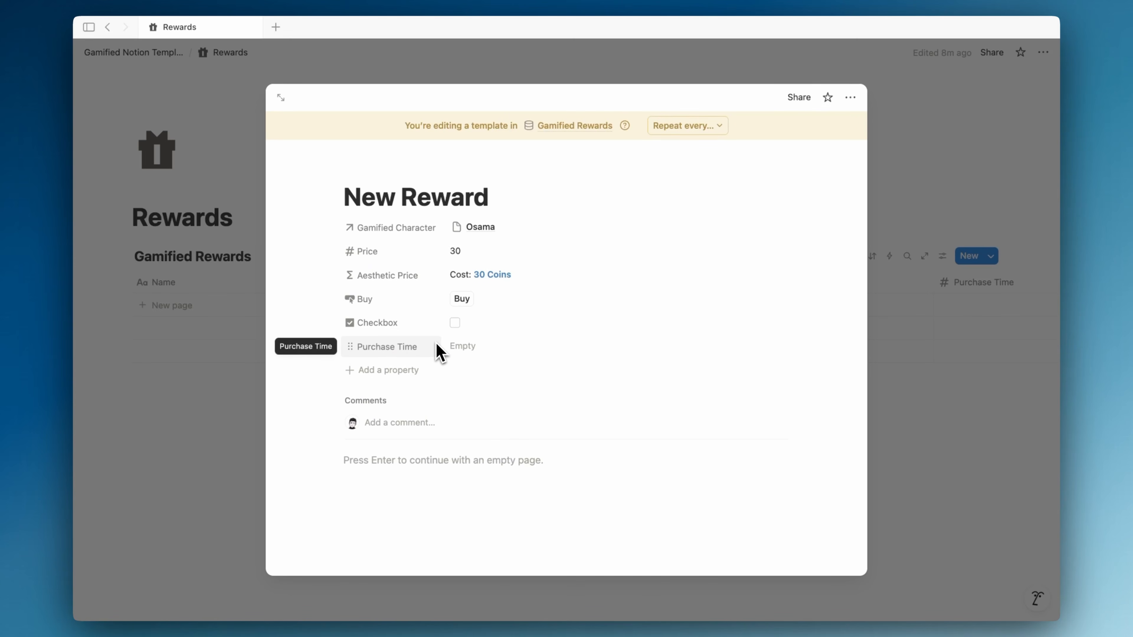
- Add an action to the Buy automation that edits Purchase Time using a custom formula
left_click(411, 299)
left_click(410, 338)
left_click(446, 372)
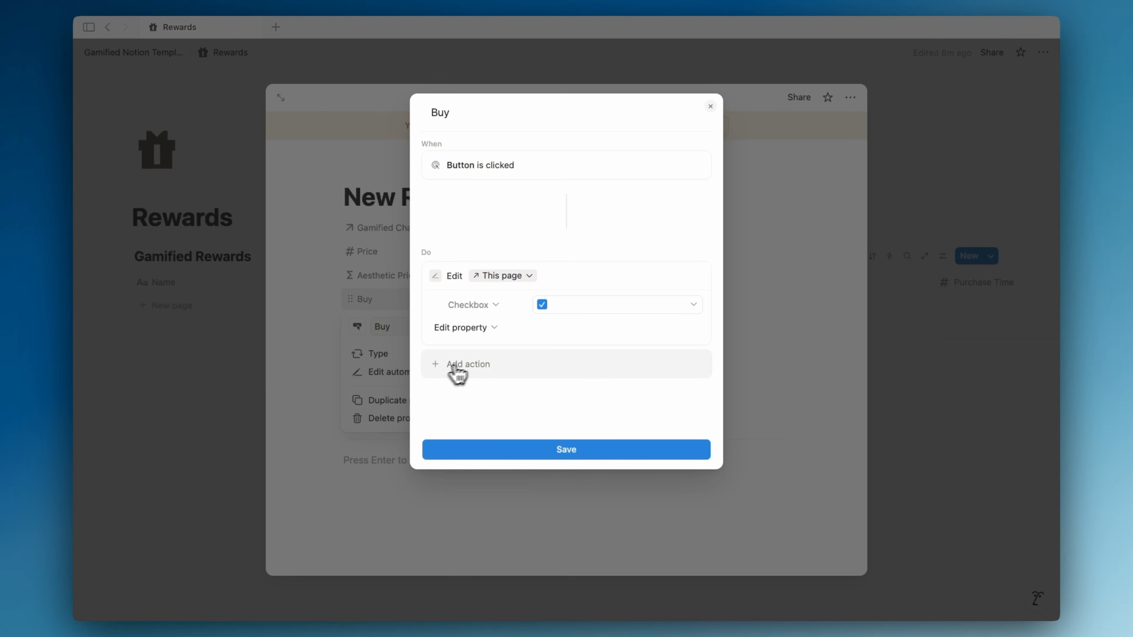
left_click(490, 368)
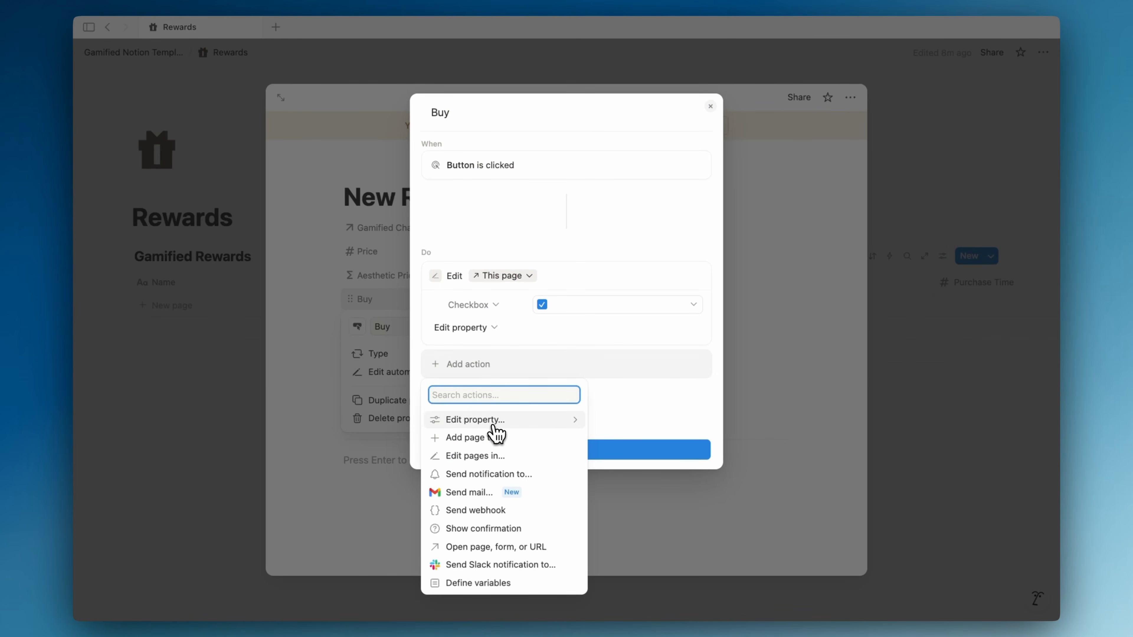
left_click(475, 420)
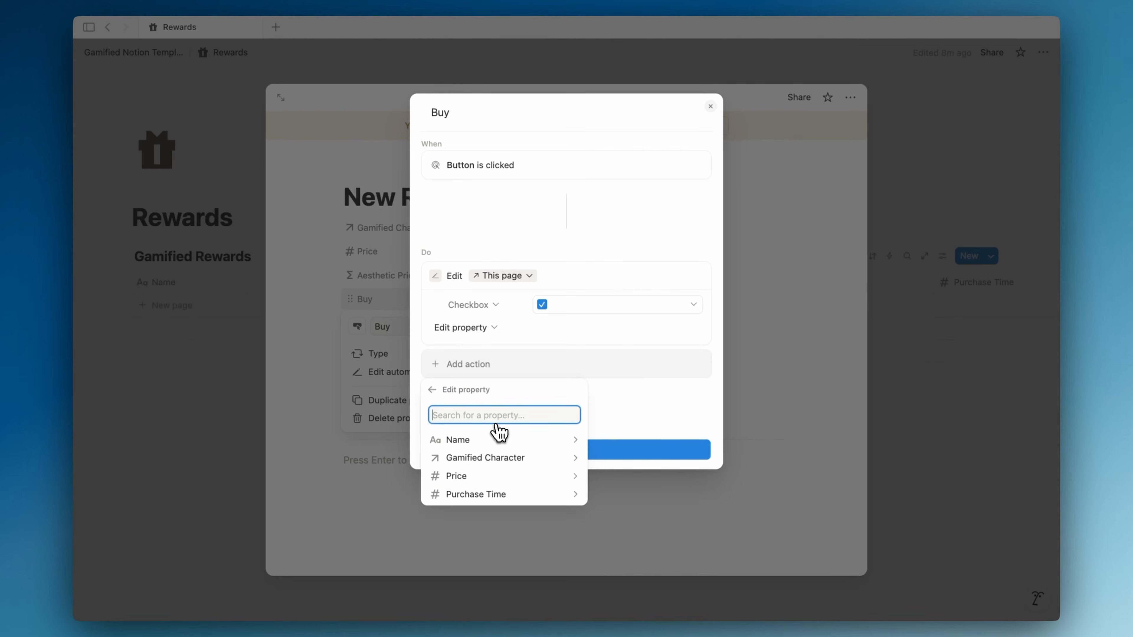
left_click(486, 496)
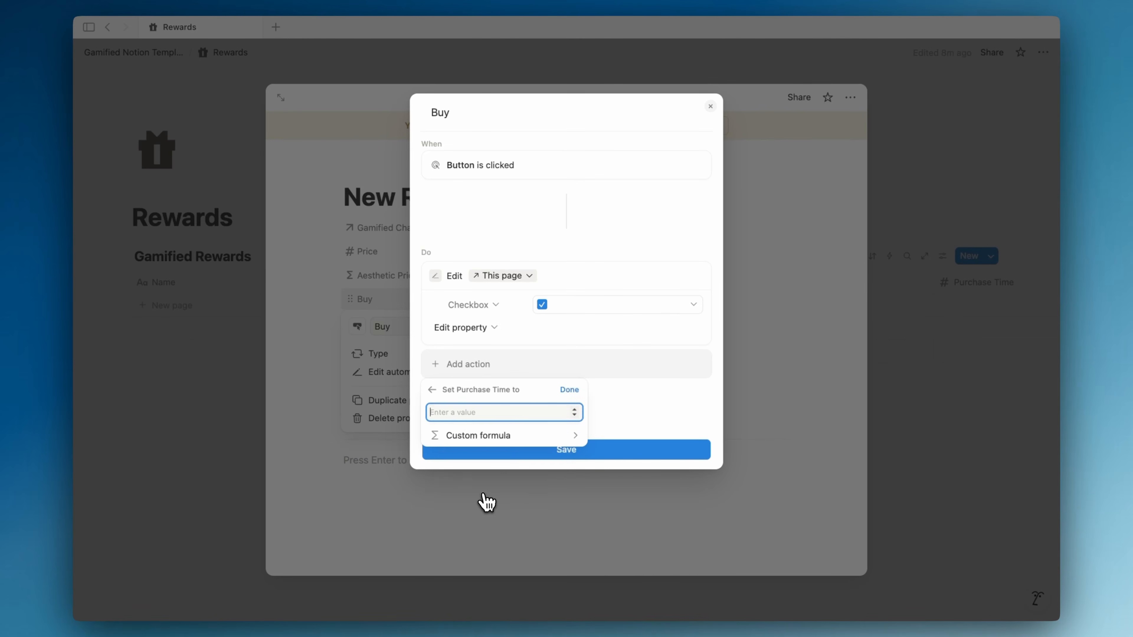
left_click(526, 436)
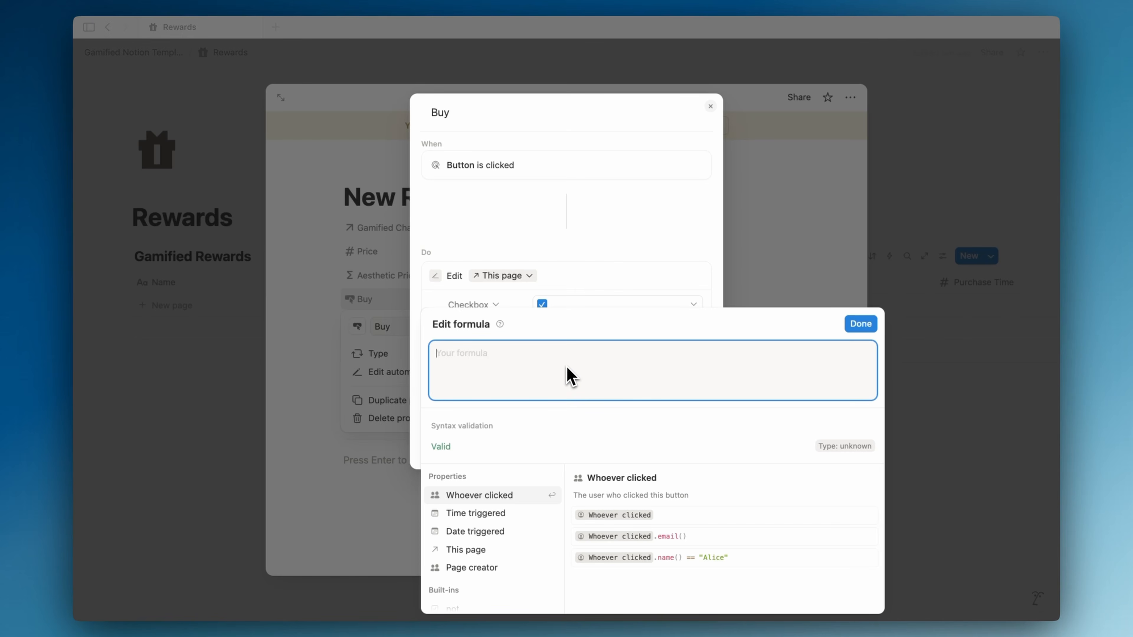
- Set the action's formula to This page.Purchase Time+1 and save the Buy automation
left_click(486, 551)
type("/")
key("BackSpace")
type("/")
key("BackSpace")
type(".")
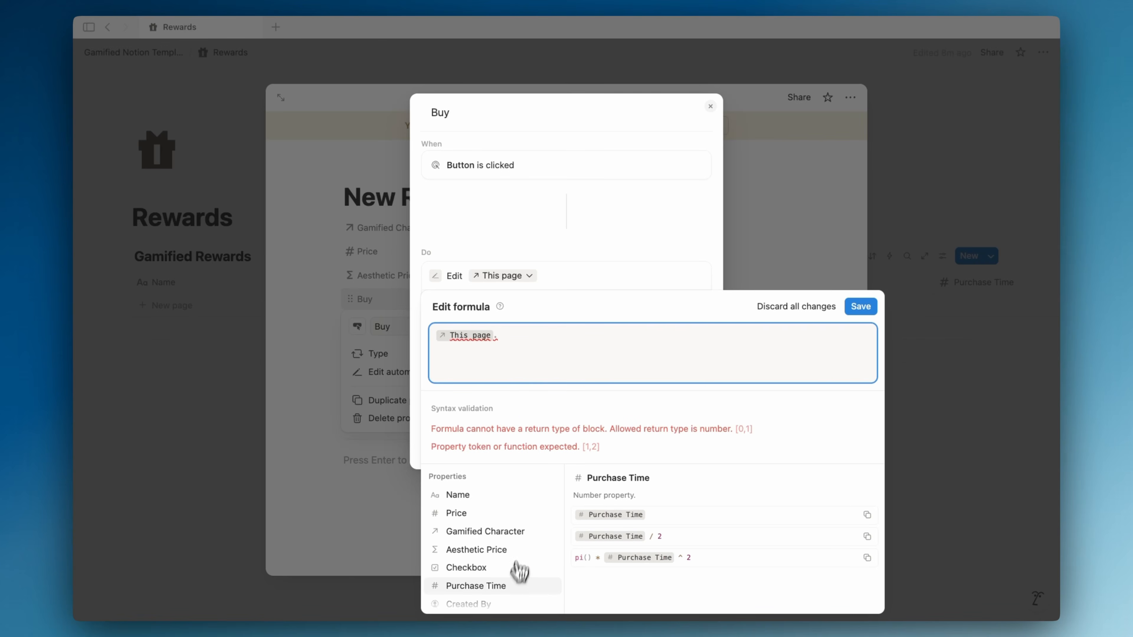
left_click(513, 588)
type("+1")
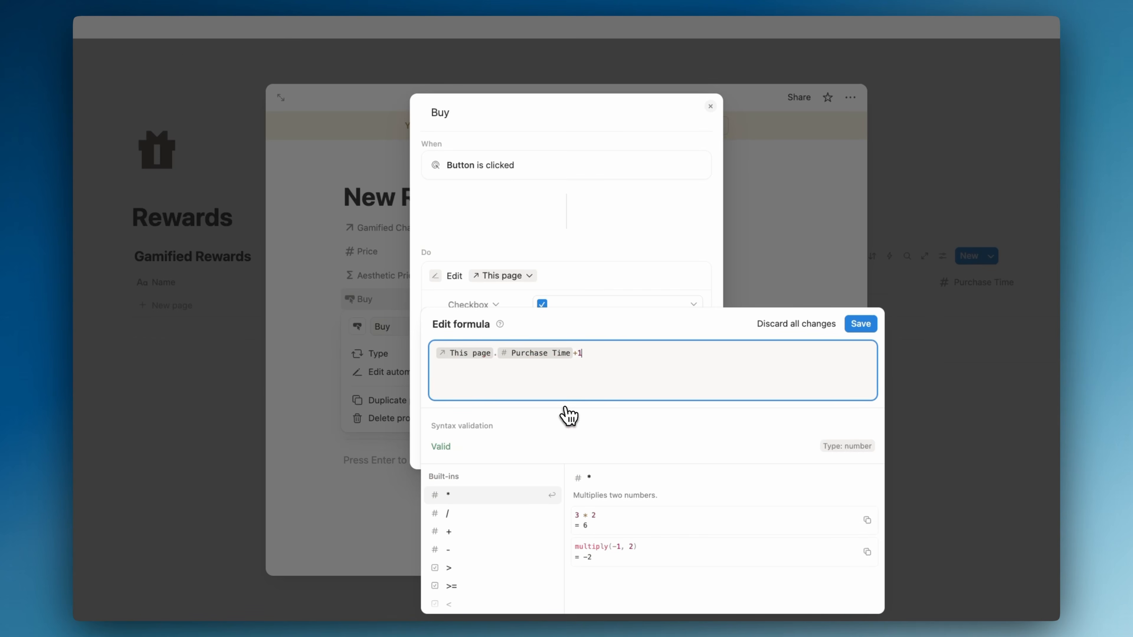
left_click(860, 324)
left_click(646, 518)
left_click(766, 341)
- Run the Buy button five times in the template to test its automation
left_click(461, 299)
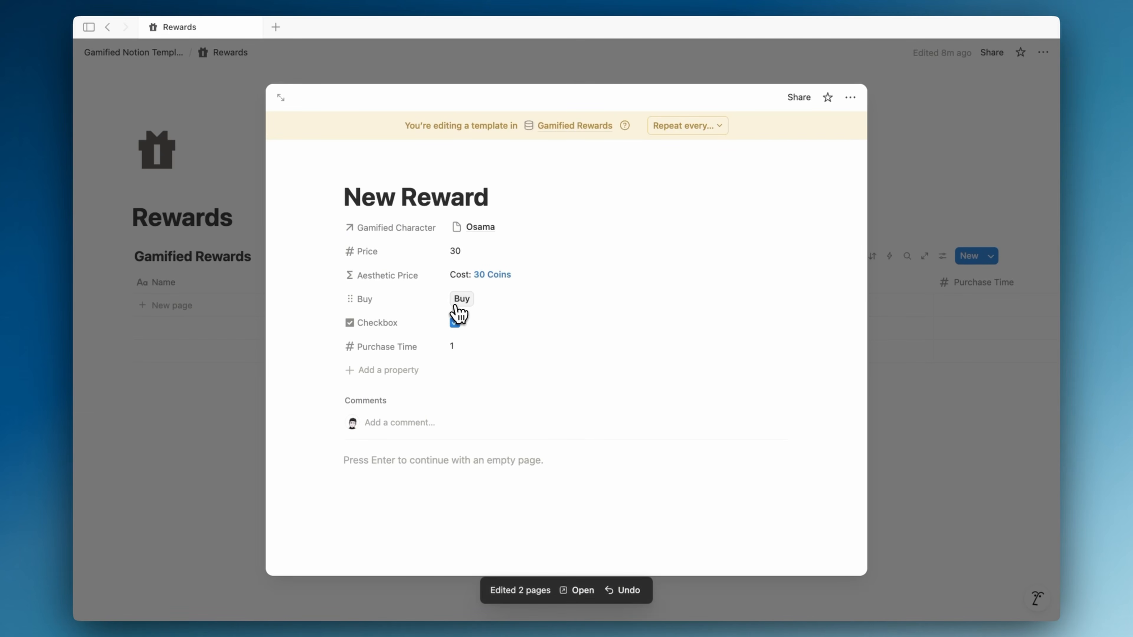
left_click(461, 299)
left_click(461, 299)
left_click(461, 299)
left_click(456, 306)
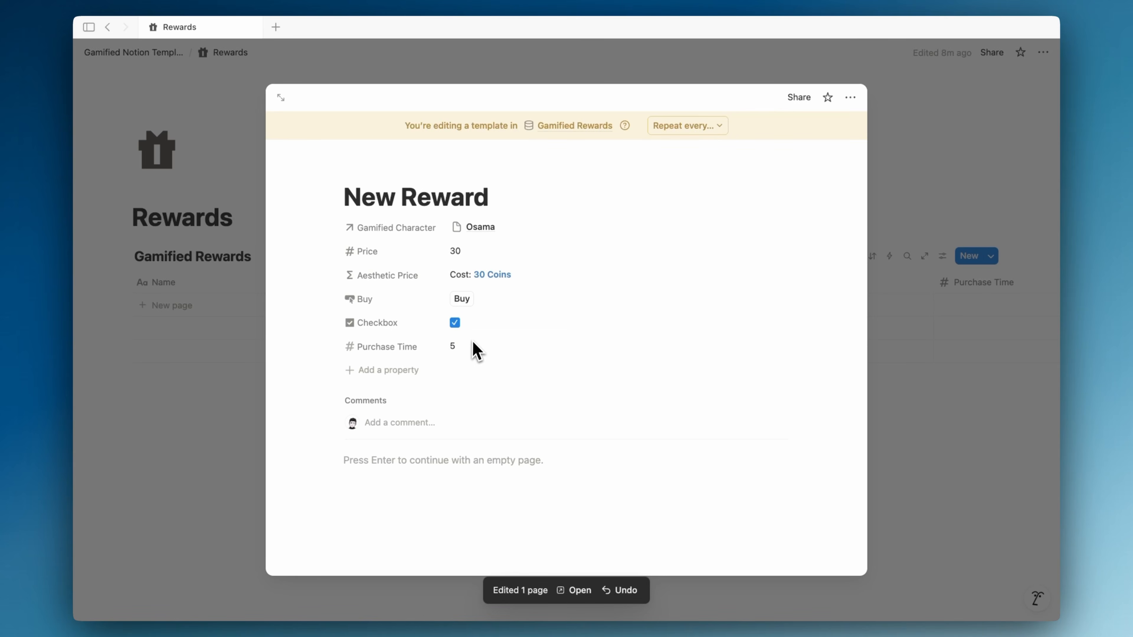
- Reset Purchase Time to 0 and uncheck Checkbox in the New Reward template
left_click(469, 347)
type("0")
key("Return")
left_click(455, 322)
- Move the Price property below Purchase Time in the New Reward template
left_click(388, 370)
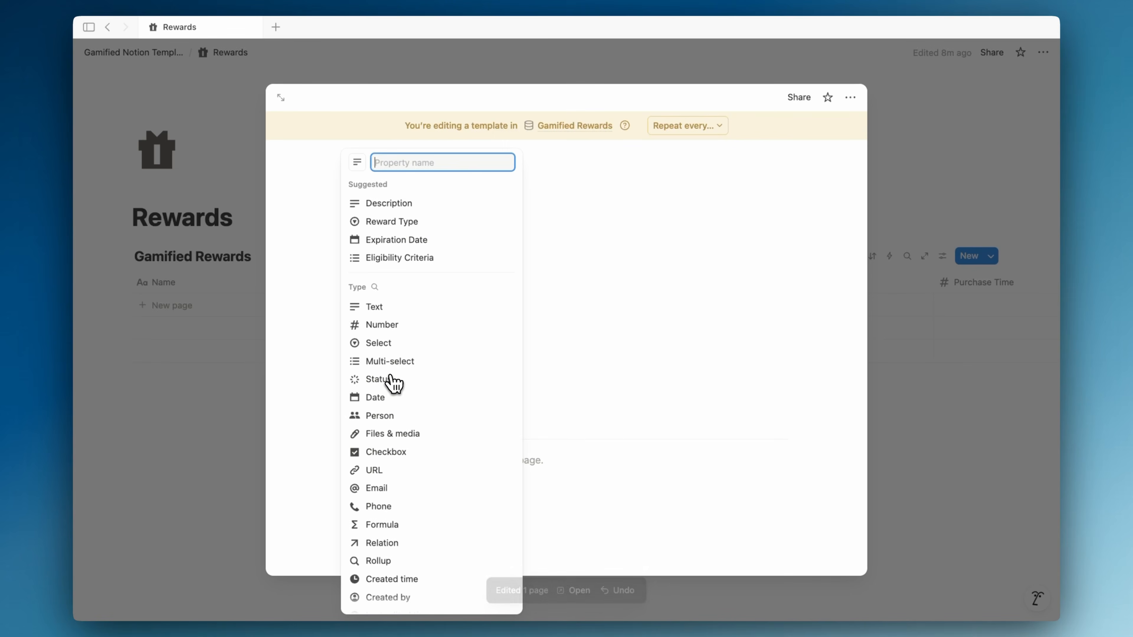
key("Escape")
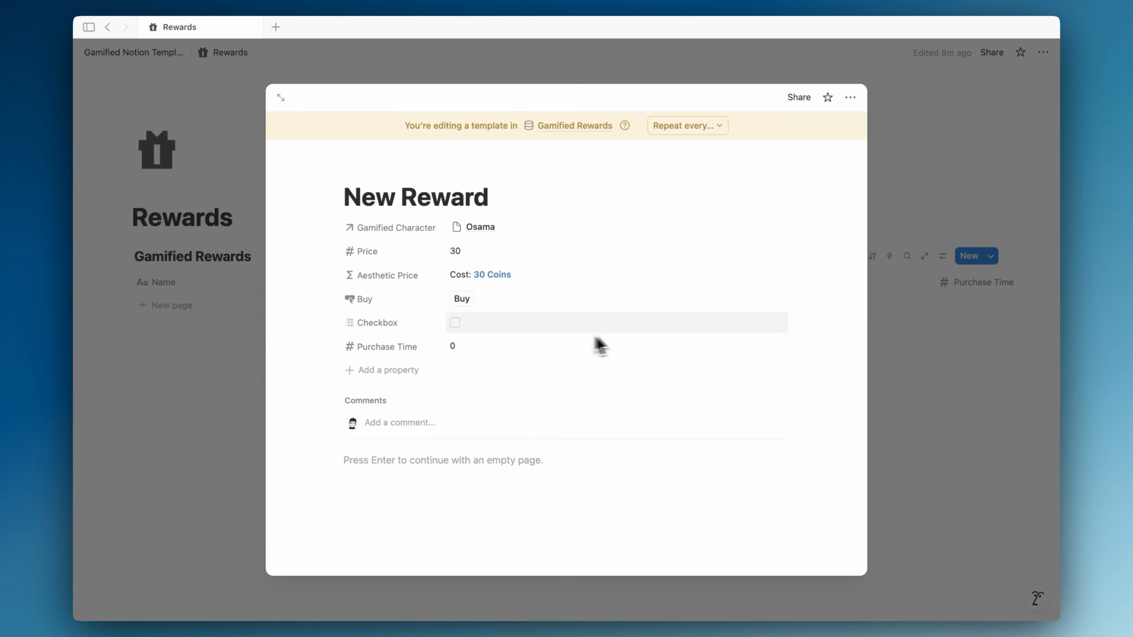
left_click_drag(426, 253, 420, 357)
- Add a formula property named Cost to the New Reward template
left_click(396, 376)
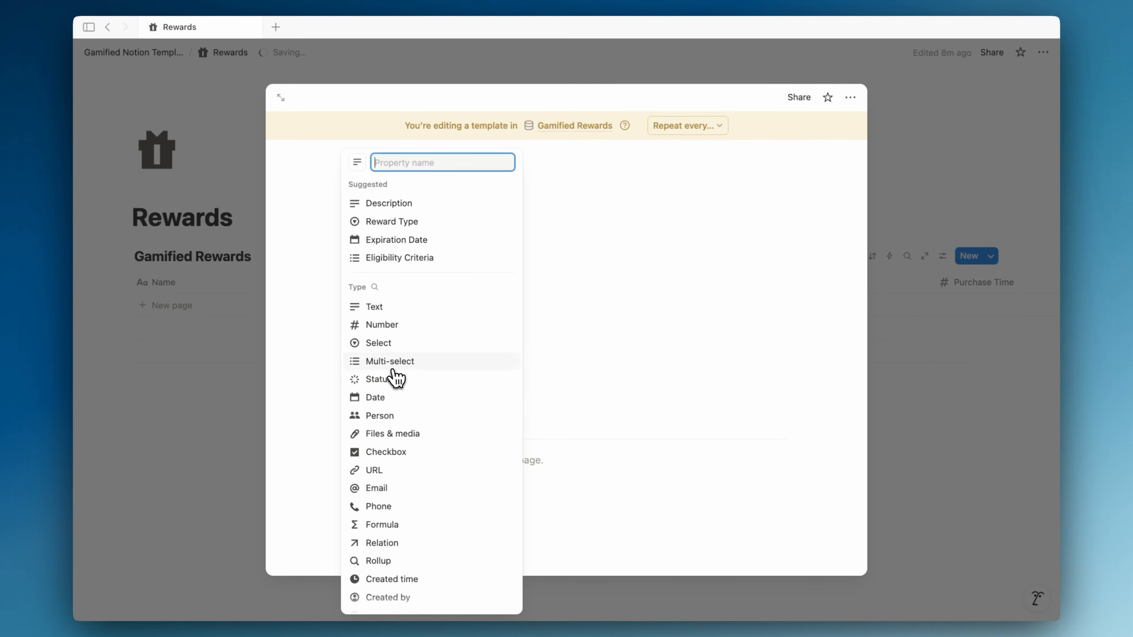
left_click(401, 525)
double_click(404, 399)
key("BackSpace")
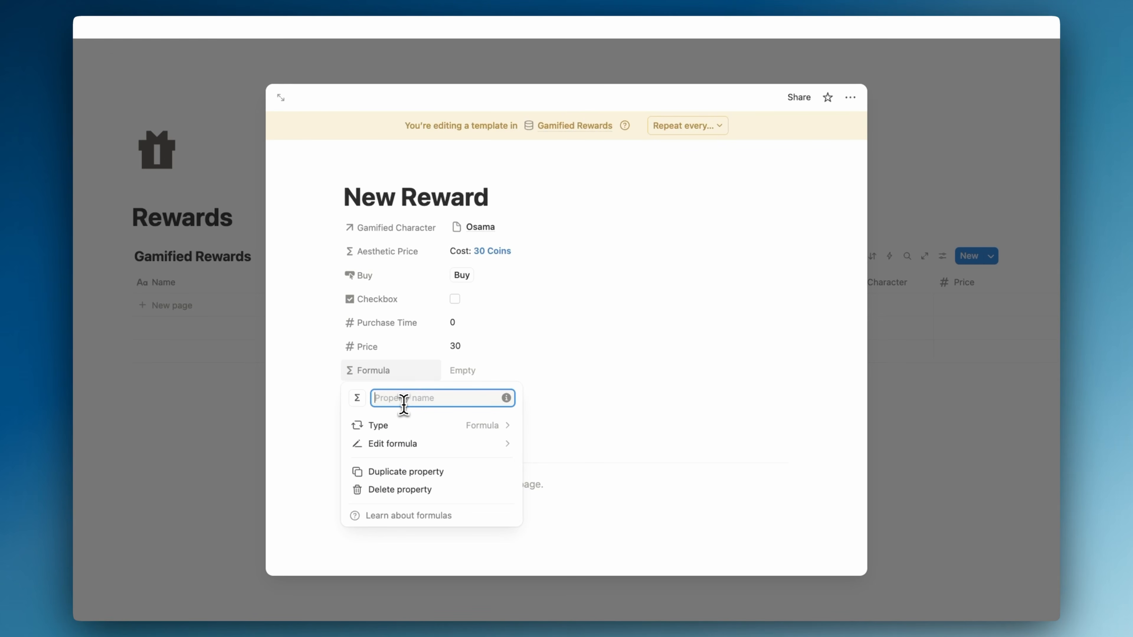
- Set the Cost formula in the New Reward template to Purchase Time * Price
left_click(483, 379)
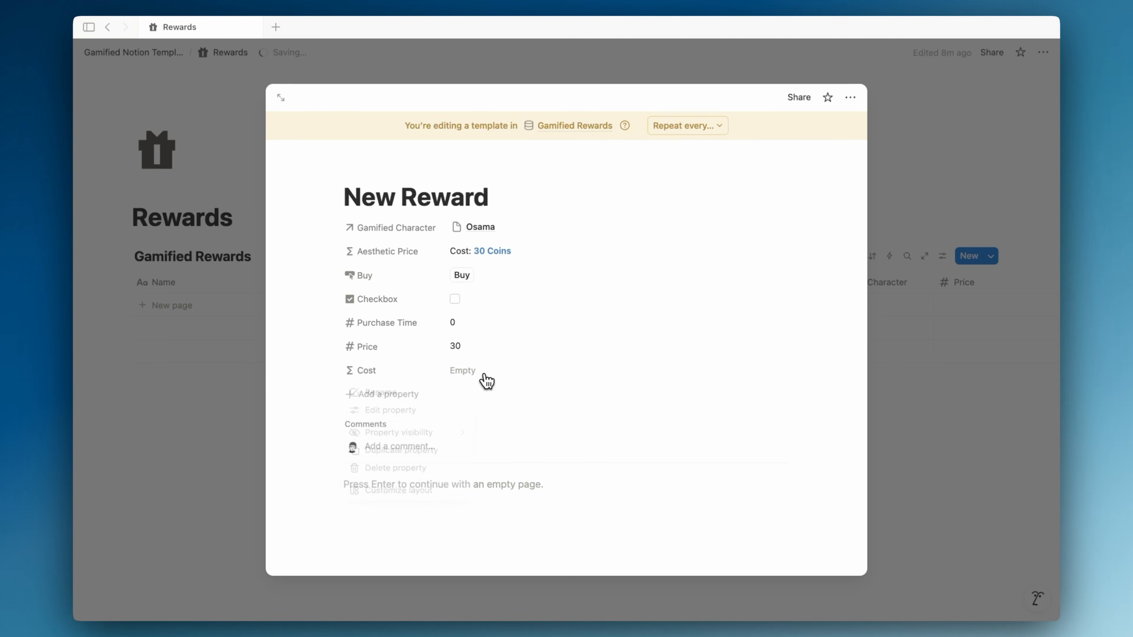
key("Down")
key("Down")
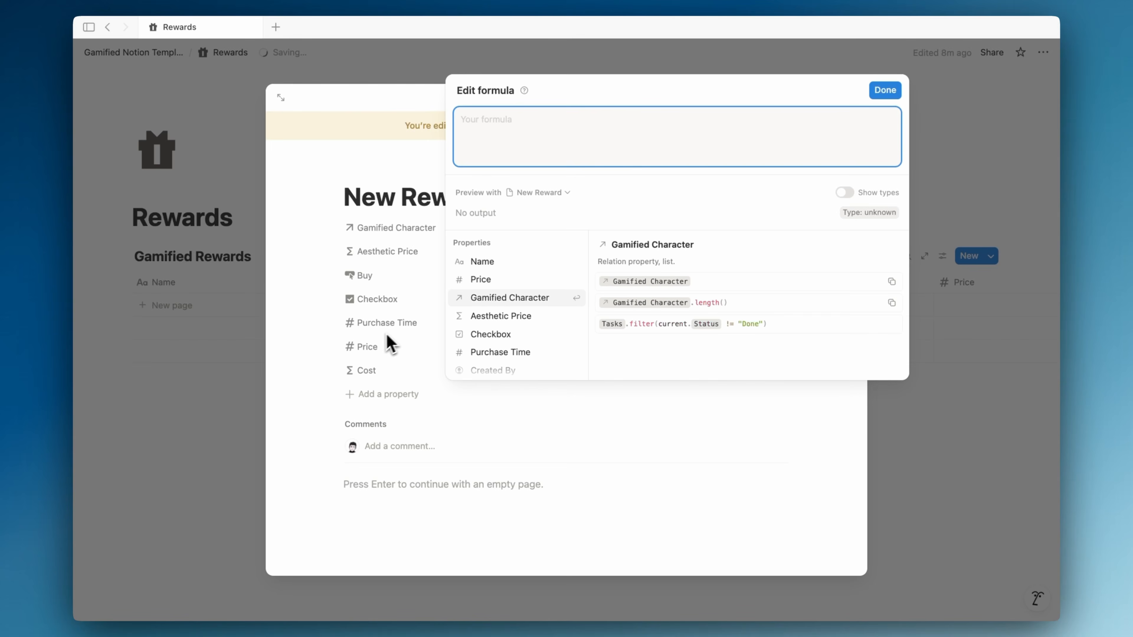
type("purc")
key("Return")
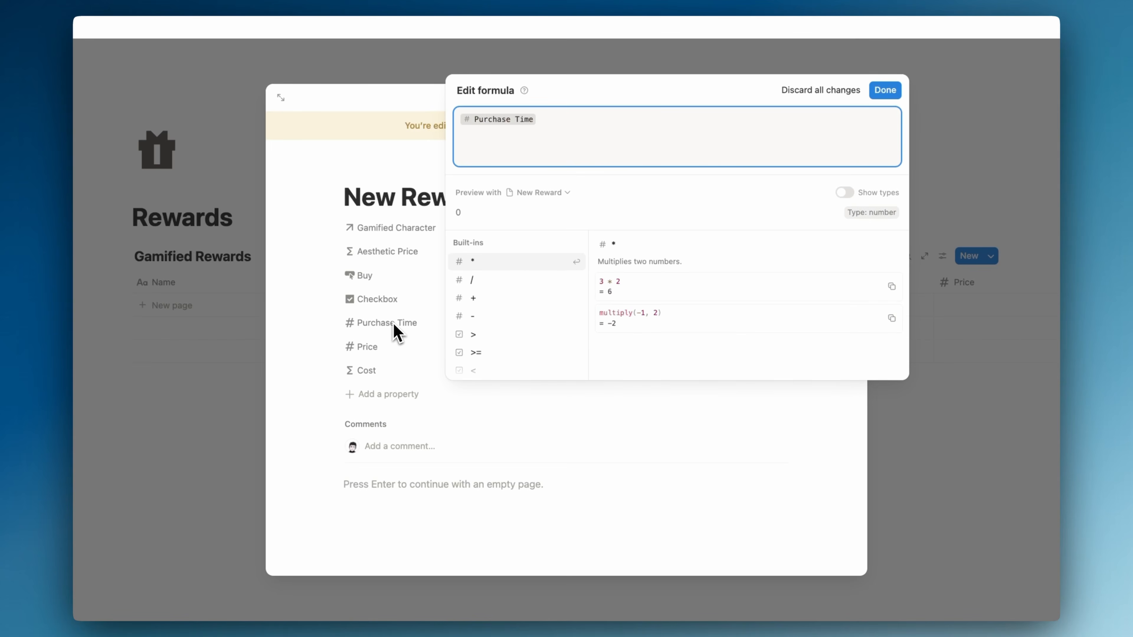
type("*")
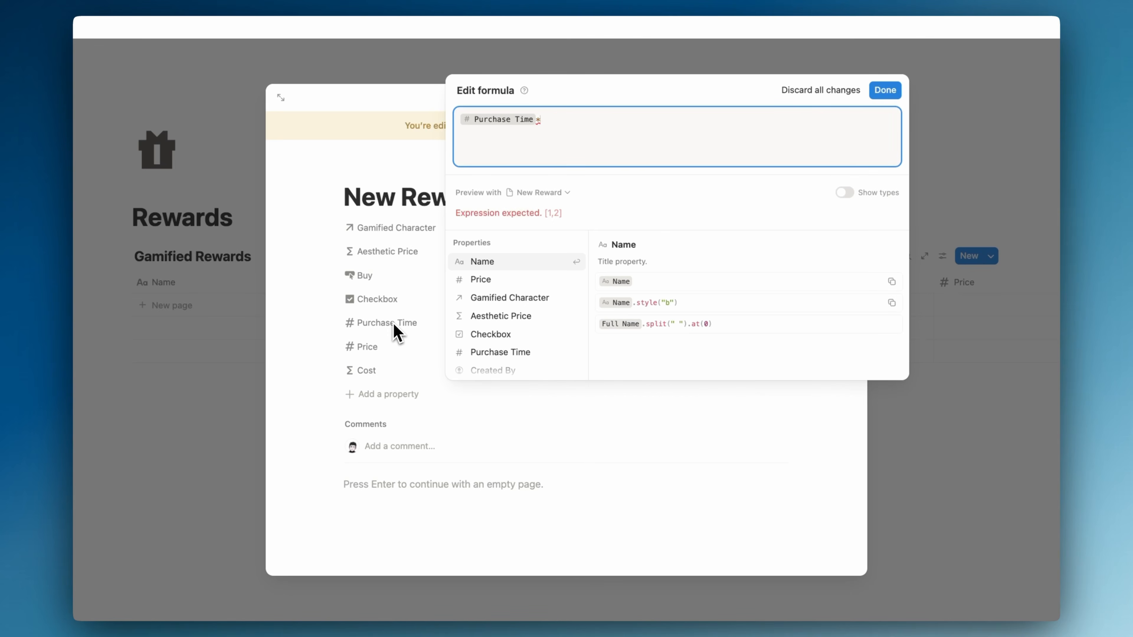
type("pri")
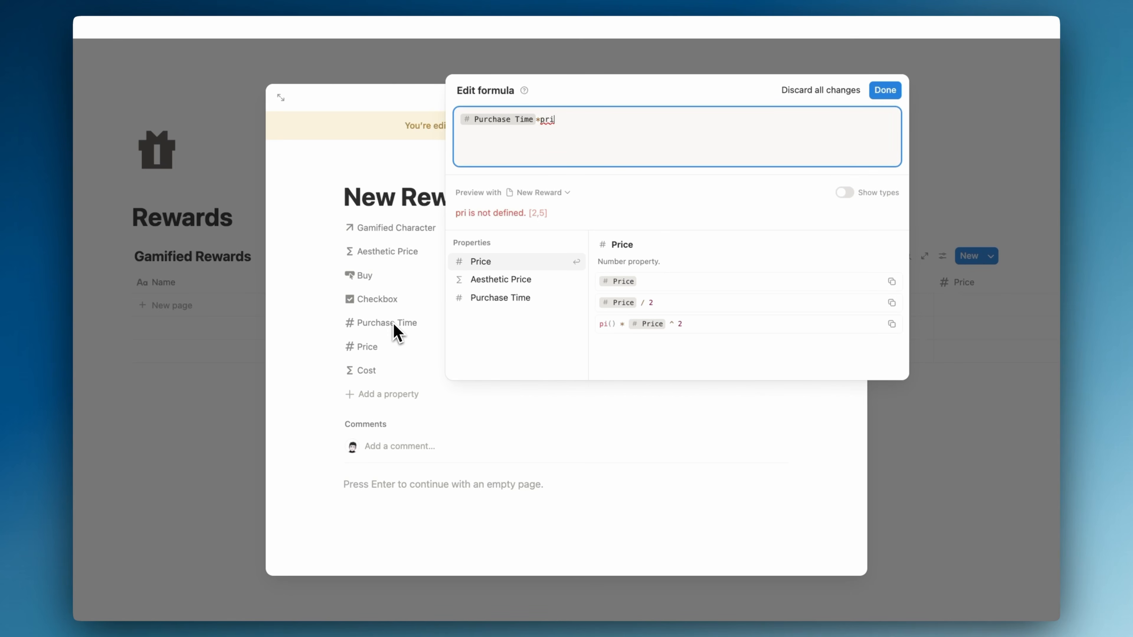
key("Return")
left_click(429, 347)
- Test the Cost formula by running Buy three times, and reset Purchase Time to 0 and uncheck Checkbox
left_click(464, 276)
left_click(462, 275)
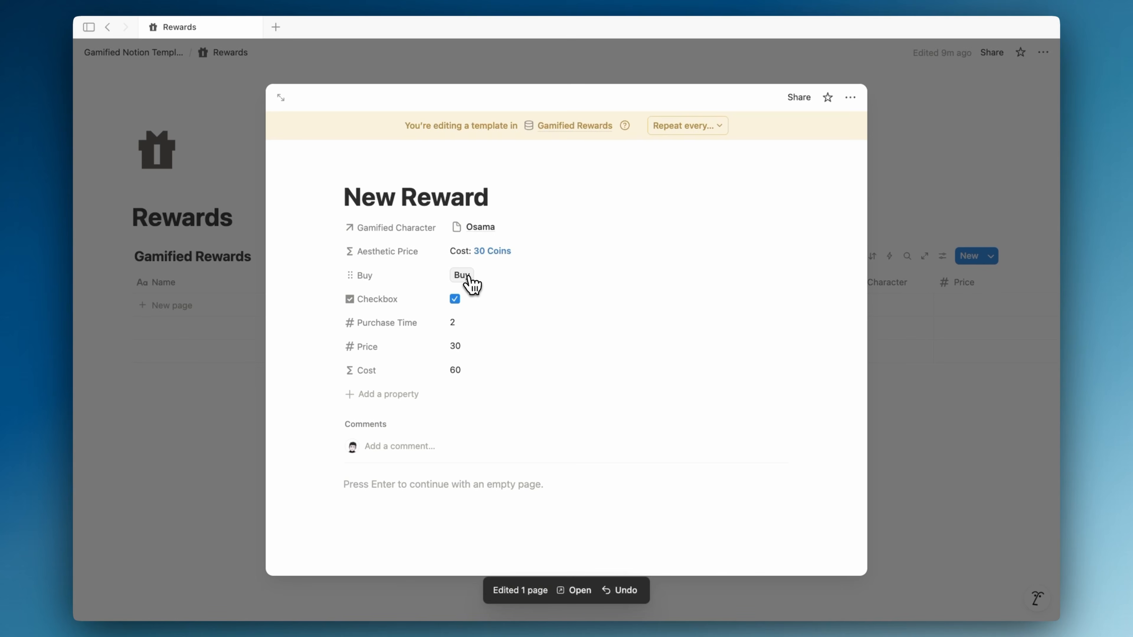
left_click(462, 275)
left_click(460, 322)
type("0")
key("Return")
left_click(474, 306)
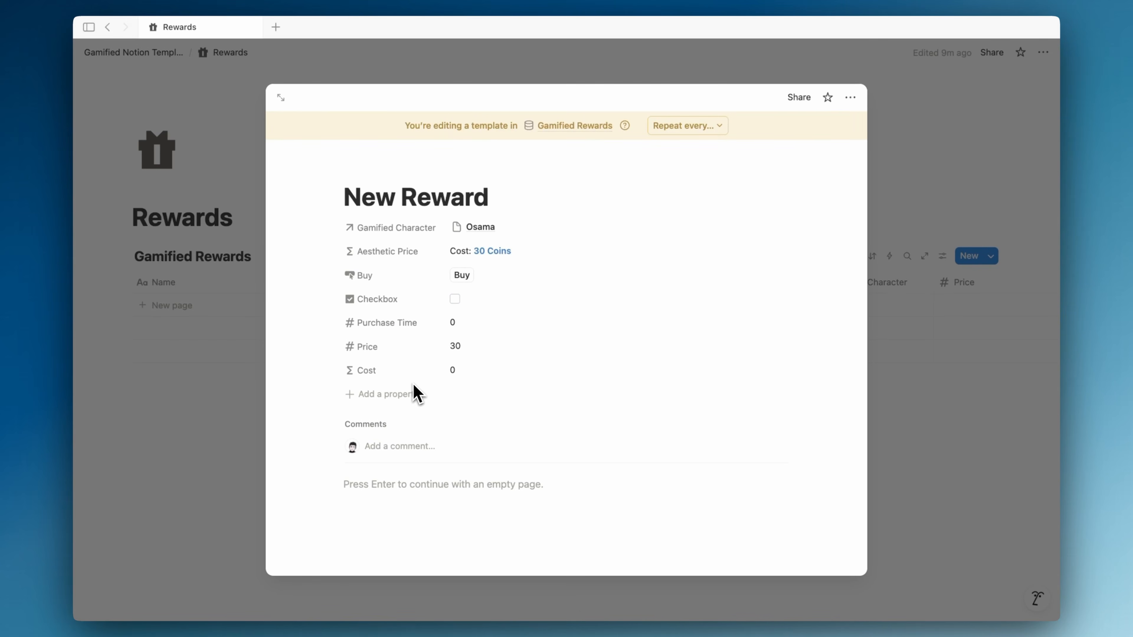
- Duplicate the Buy button property in the New Reward template and name the copy Undo
left_click(374, 276)
left_click(397, 355)
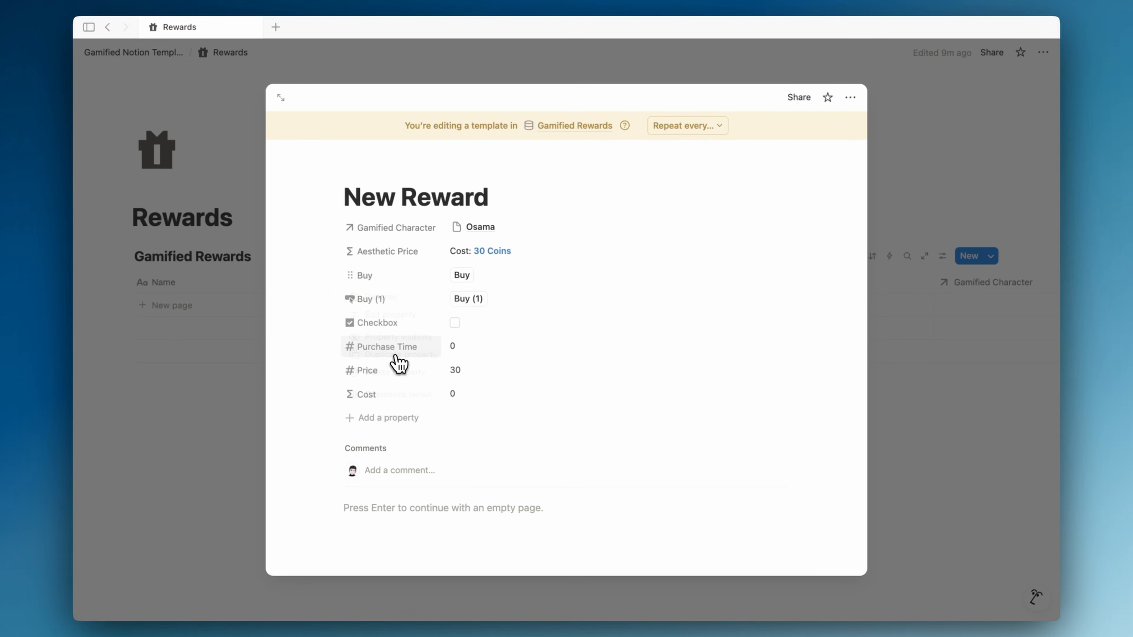
left_click(388, 300)
left_click(384, 322)
type("U")
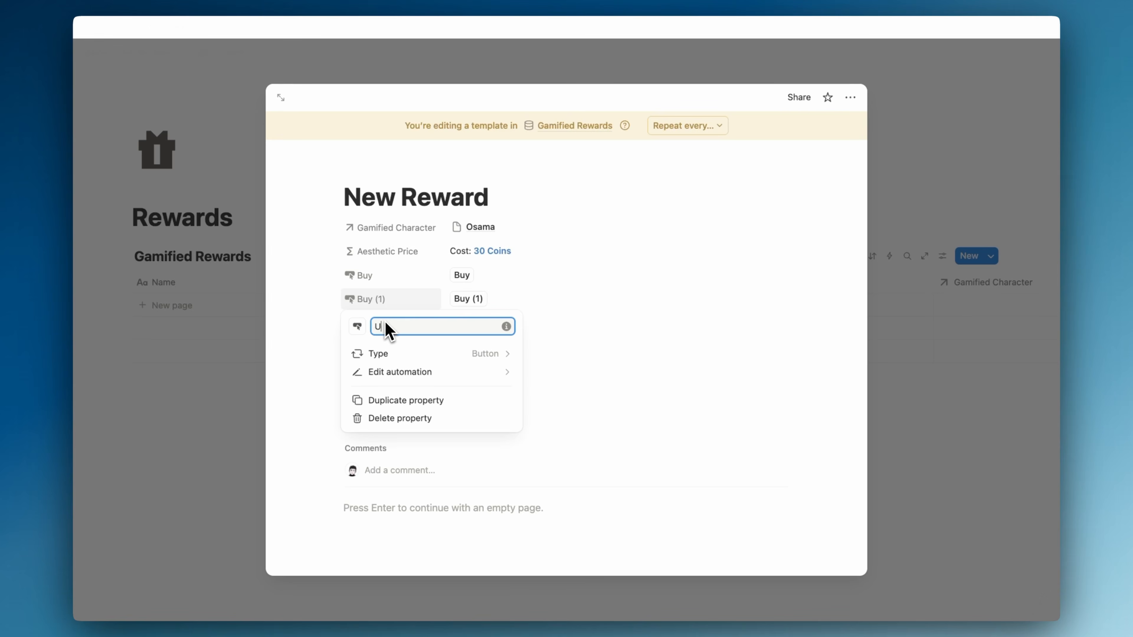
type("ndo")
- Edit the Undo button's automation to uncheck Checkbox and set Purchase Time to This page.Purchase Time-1, and save it
left_click(417, 373)
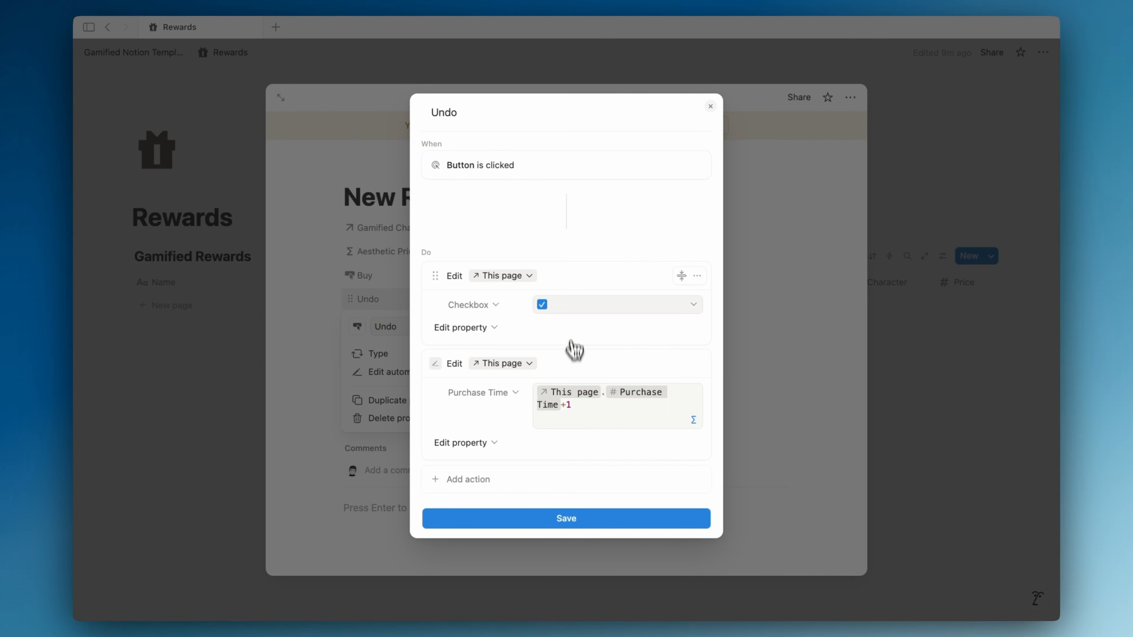
left_click(576, 308)
left_click(570, 345)
left_click(569, 411)
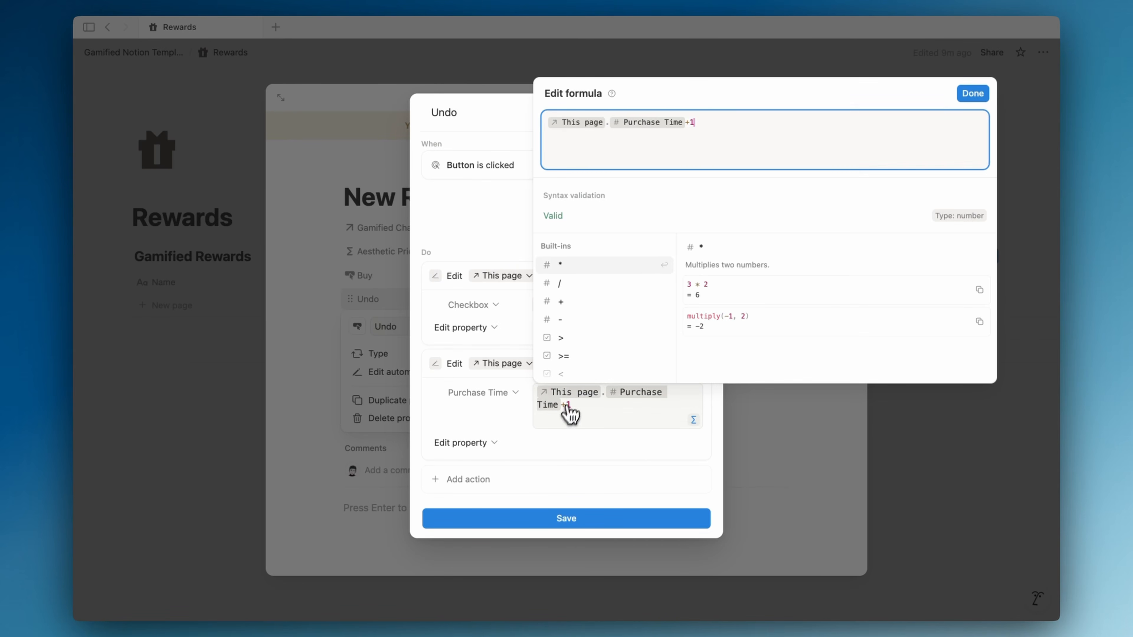
key("BackSpace")
type("-")
left_click(974, 94)
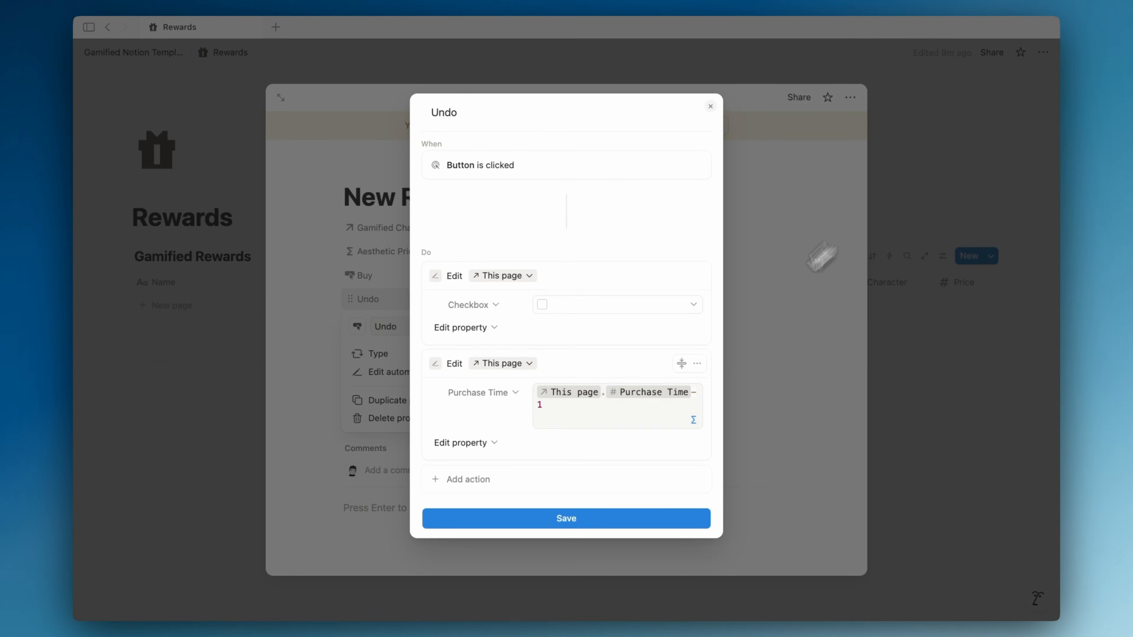
left_click(562, 517)
key("Escape")
key("Escape")
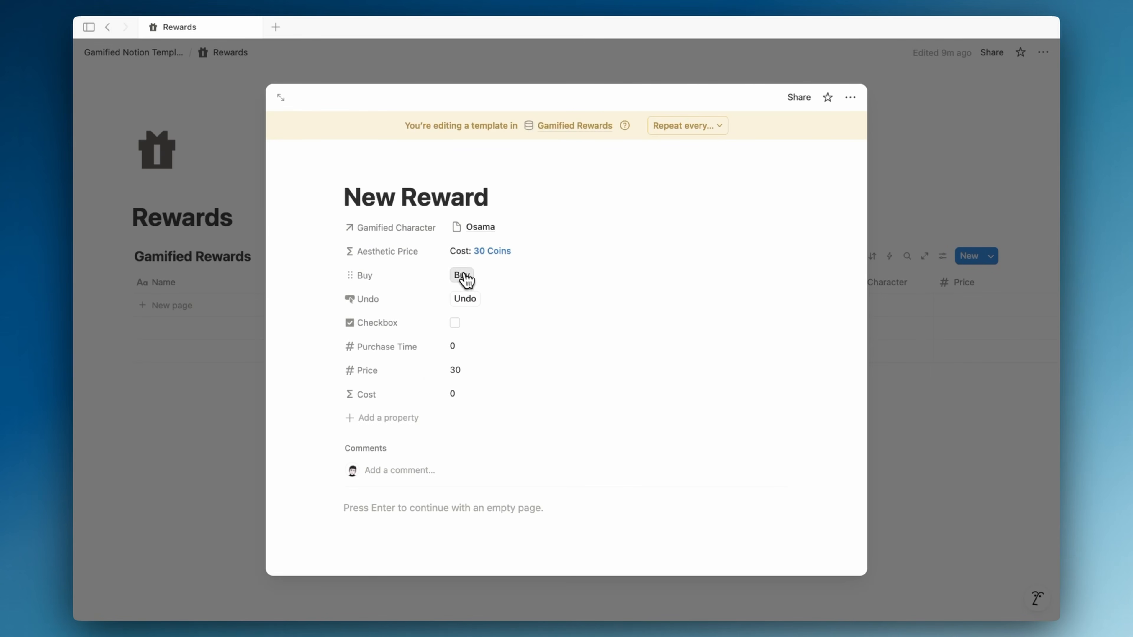
- Run the Buy button twice and the Undo button once to test both automations
left_click(462, 276)
left_click(462, 276)
left_click(465, 307)
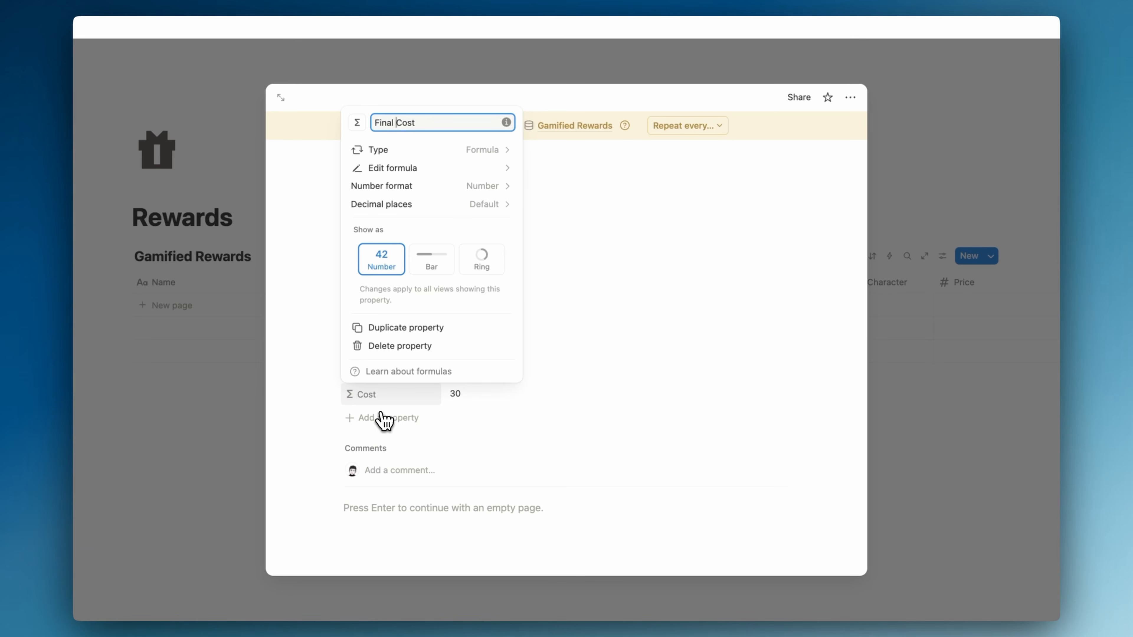
- Rename the Cost property to Final Cost and add a formula property named Bought This
left_click(528, 453)
left_click(388, 422)
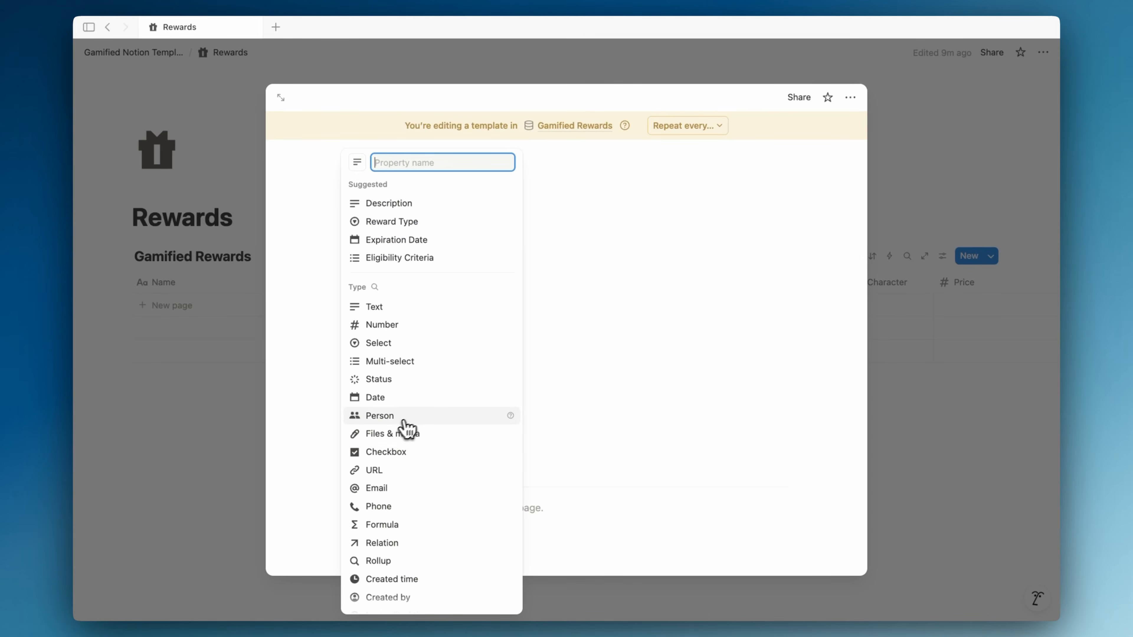
left_click(395, 525)
key("super+BackSpace")
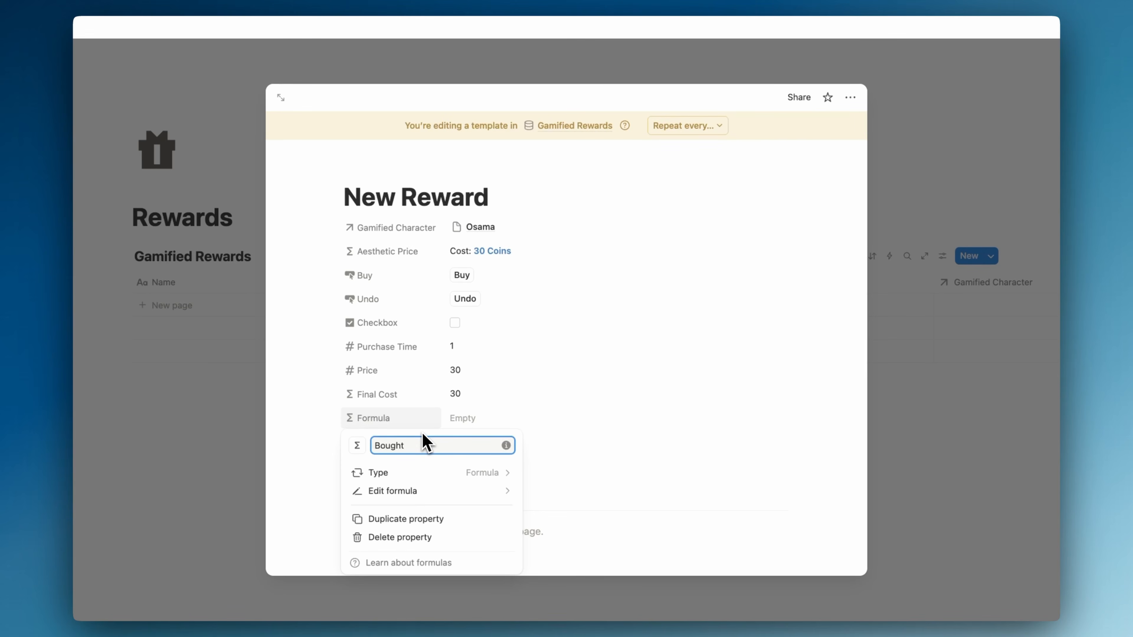
- Set the Bought This formula to bold "You Bought This Item: " plus Purchase Time, ending in " Time" when <= 1 and " Times" otherwise
left_click(468, 419)
type("if(prop(\"Purchase times\")<=1, style(\"You Bought This Item: \",\"b\")+ style(prop(\"Purchase times\")+ \" Time\",\"b\"), style(\"You Bought This Item: \",\"b\")+ style(prop(\"Purchase times\")+ \" Times\",\"b\"))")
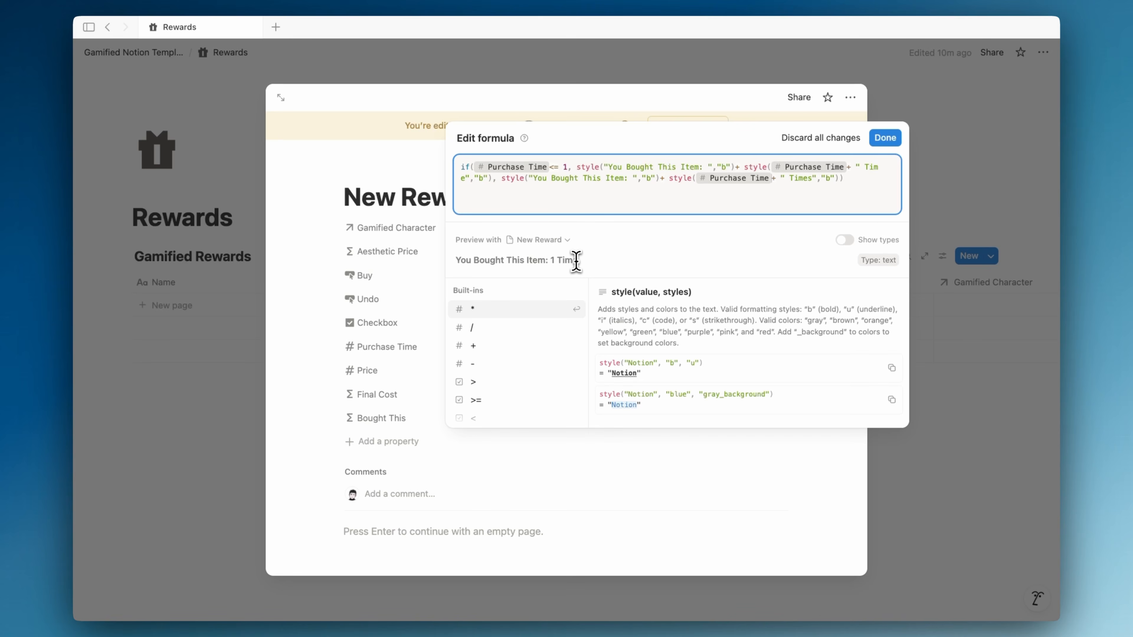
left_click(366, 316)
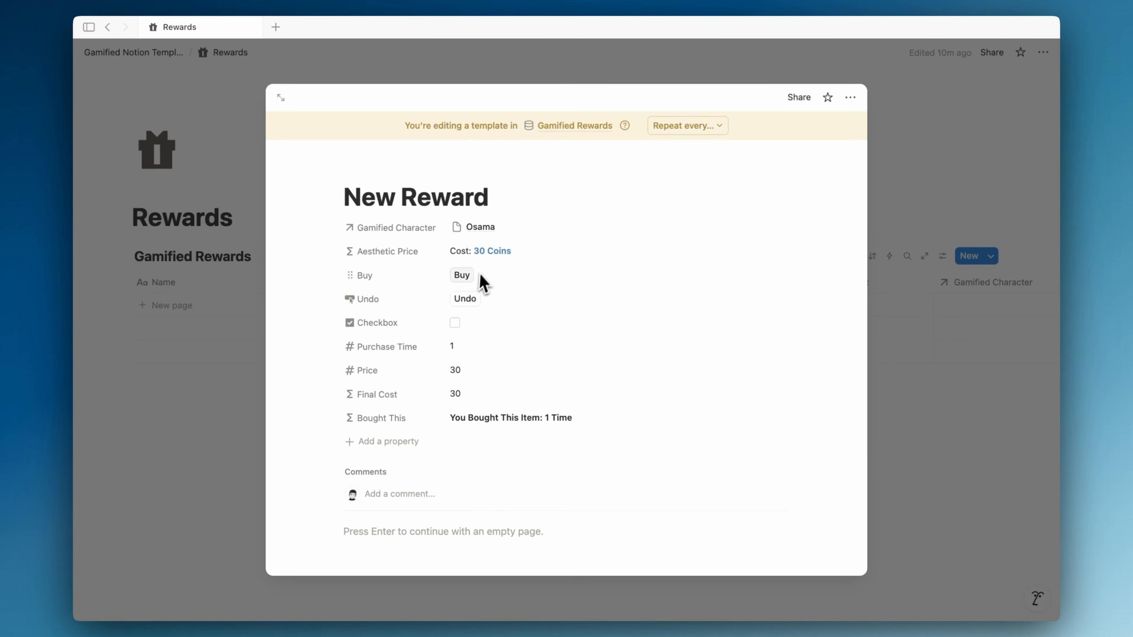
- Move Bought This above the Buy property, test it with the Buy and Undo buttons, and close the template
left_click_drag(426, 395, 450, 291)
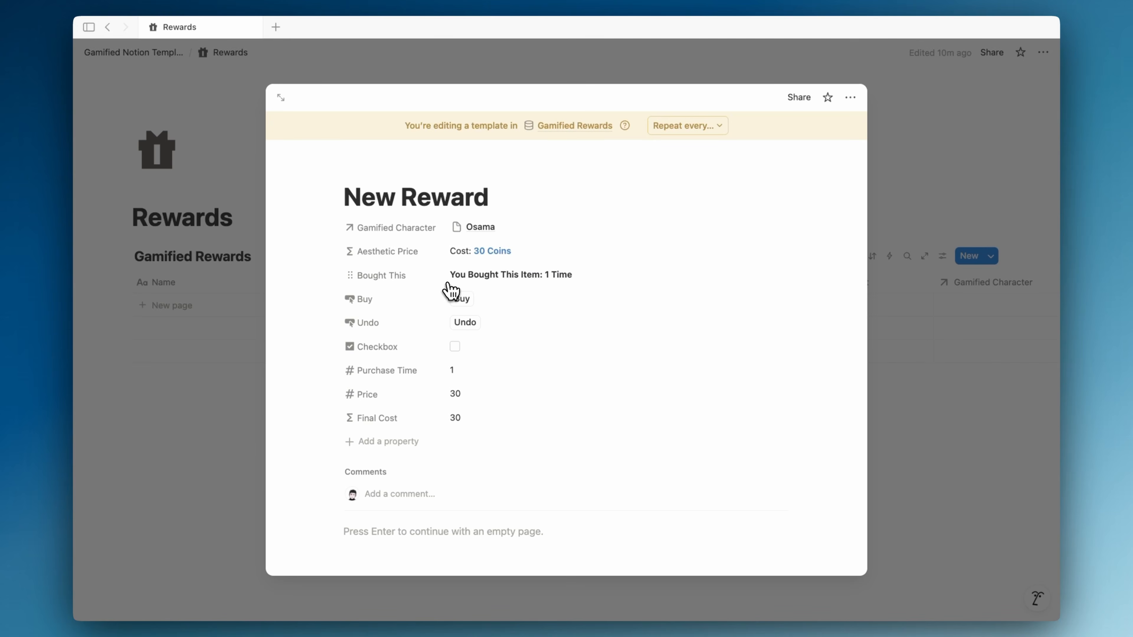
left_click(464, 300)
left_click(471, 322)
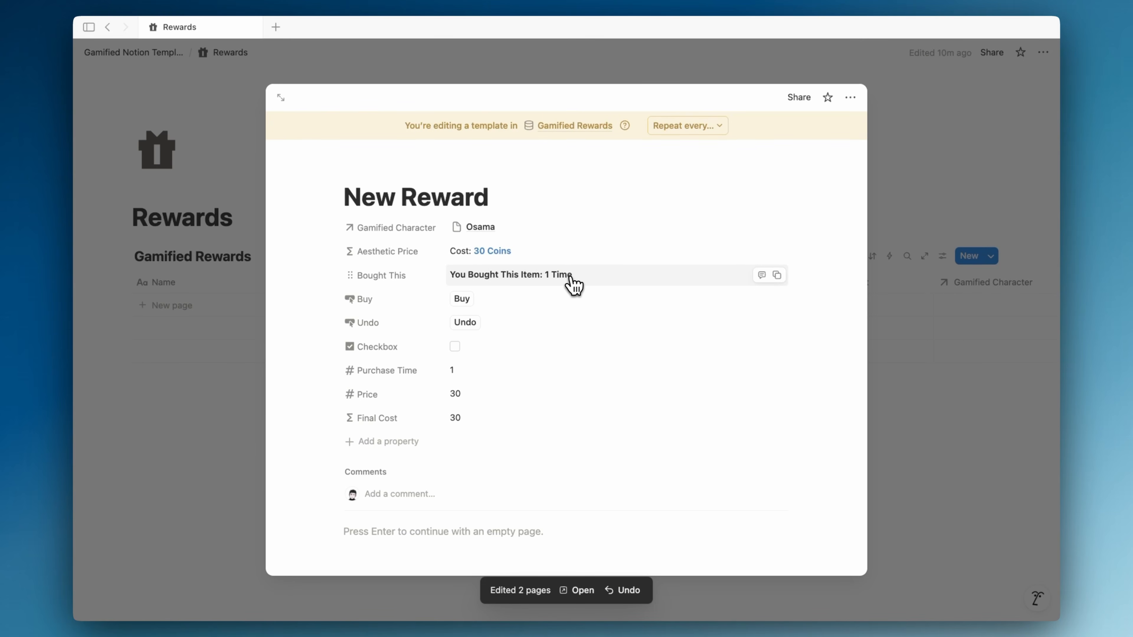
left_click(230, 398)
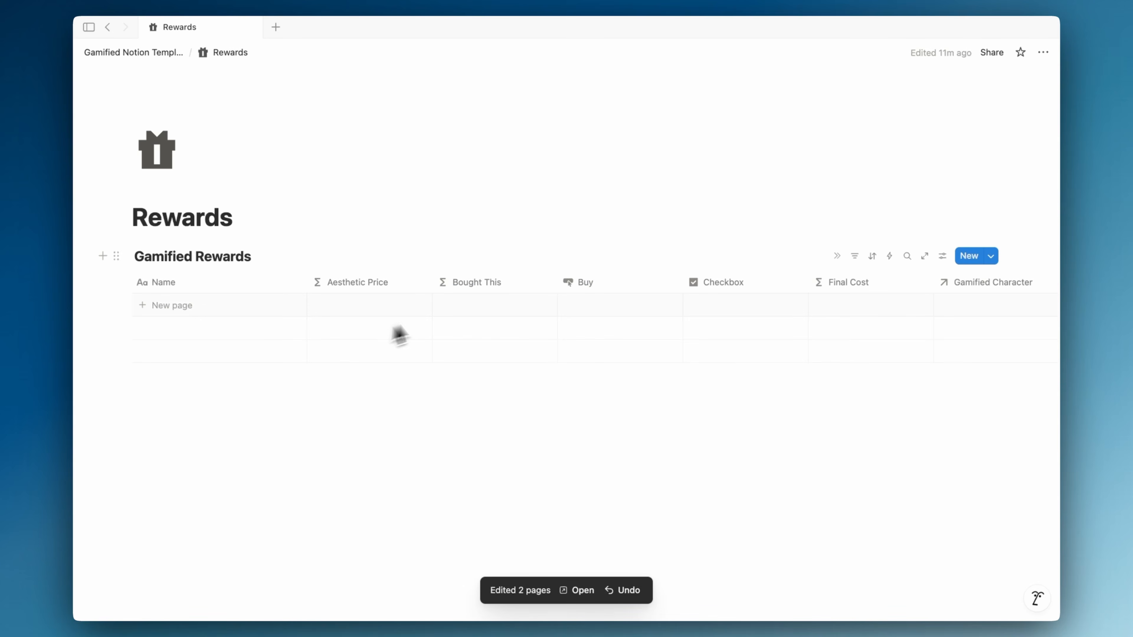
- Switch the Gamified Rewards view to the Gallery layout
left_click(942, 256)
left_click(1016, 328)
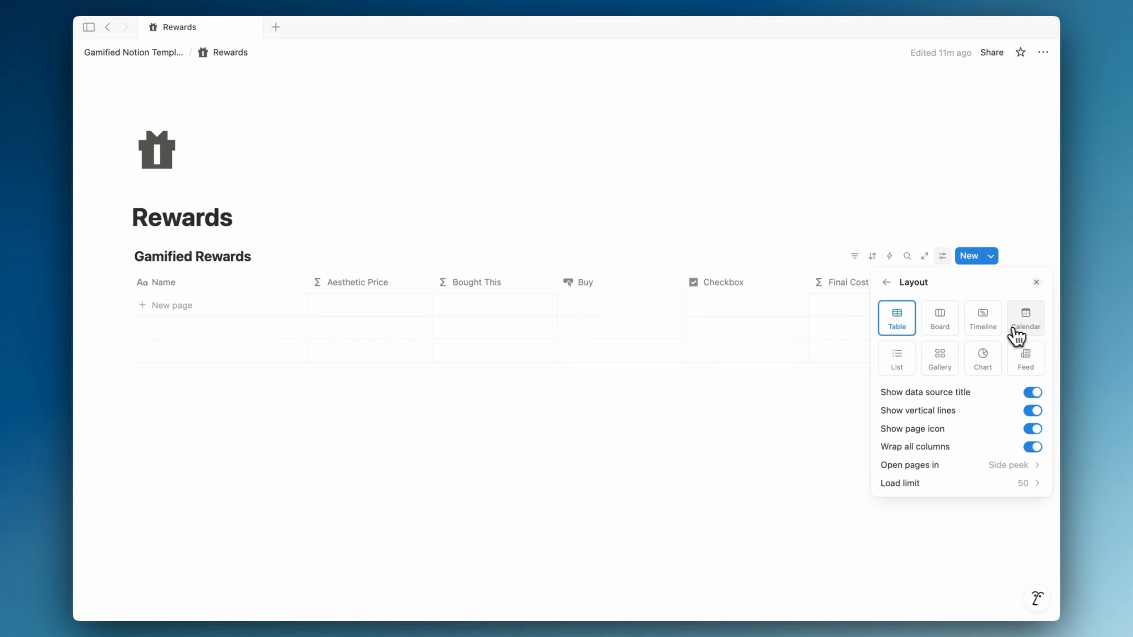
left_click(940, 359)
left_click(1004, 410)
left_click(963, 413)
left_click(998, 258)
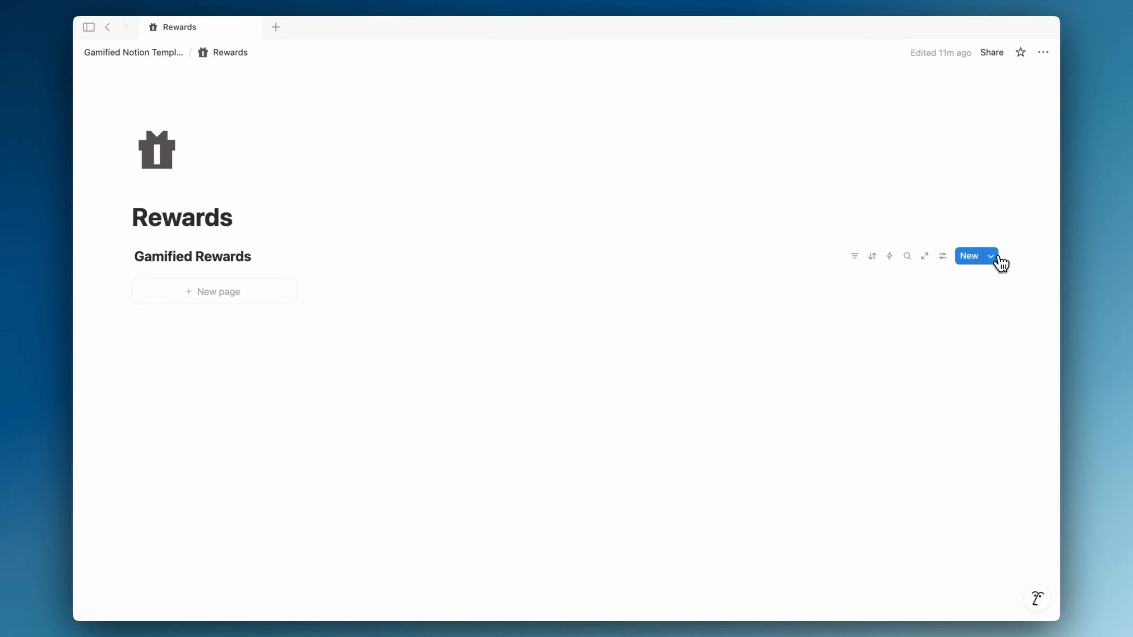
- Set New Reward as the default template for Gamified Rewards
left_click(998, 258)
left_click(1039, 301)
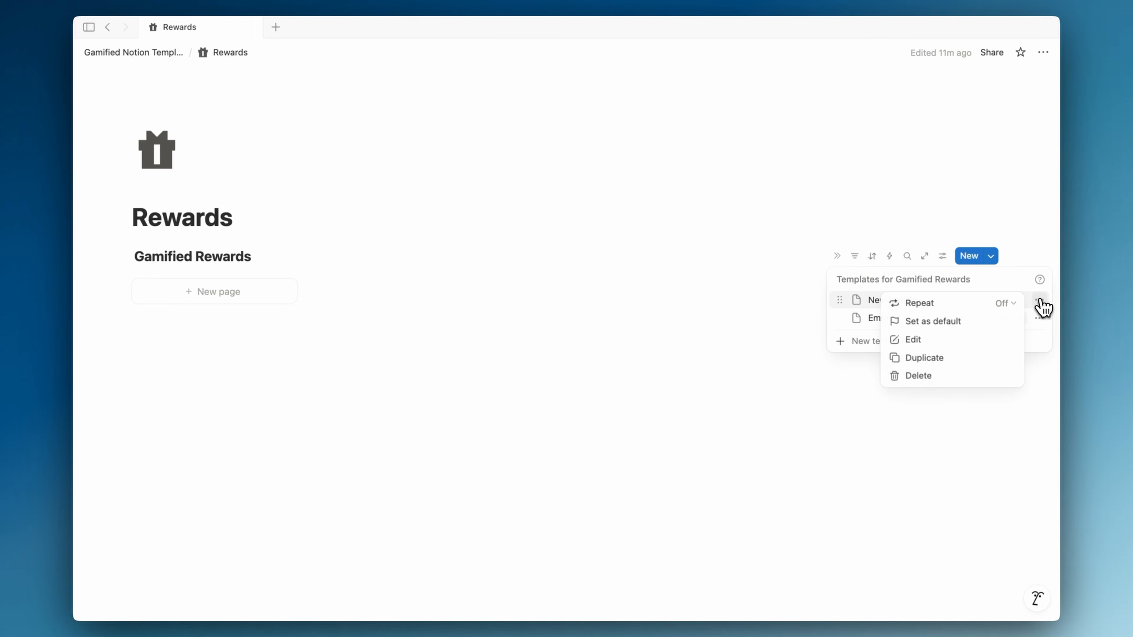
left_click(960, 323)
left_click(639, 324)
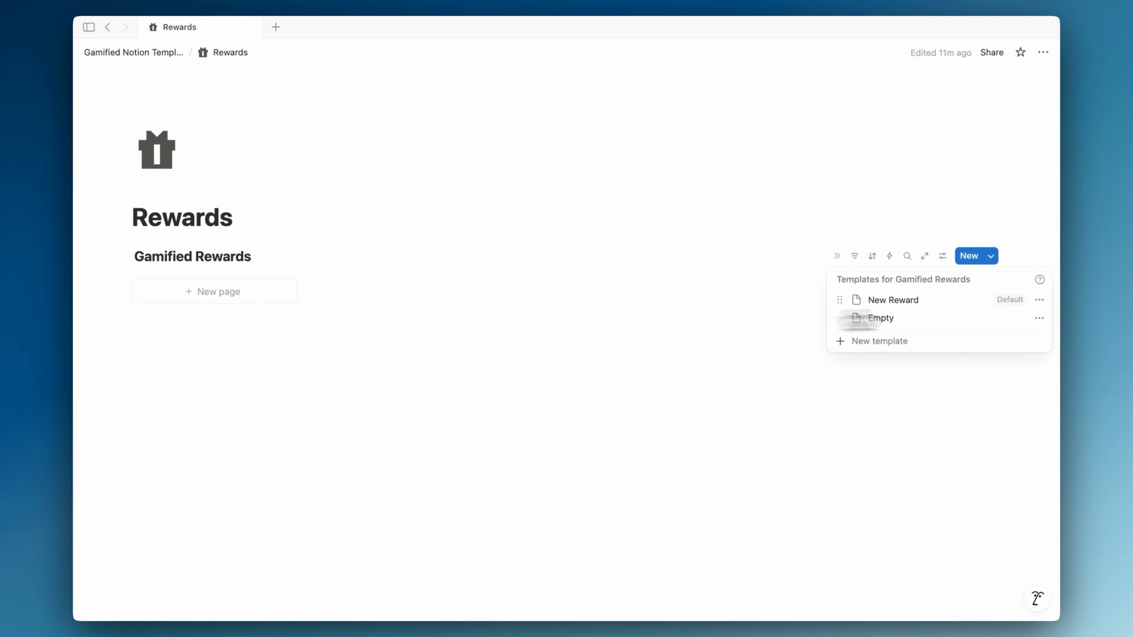
- Reopen the New Reward template for editing and add a Files & media property named Cover
left_click(1040, 300)
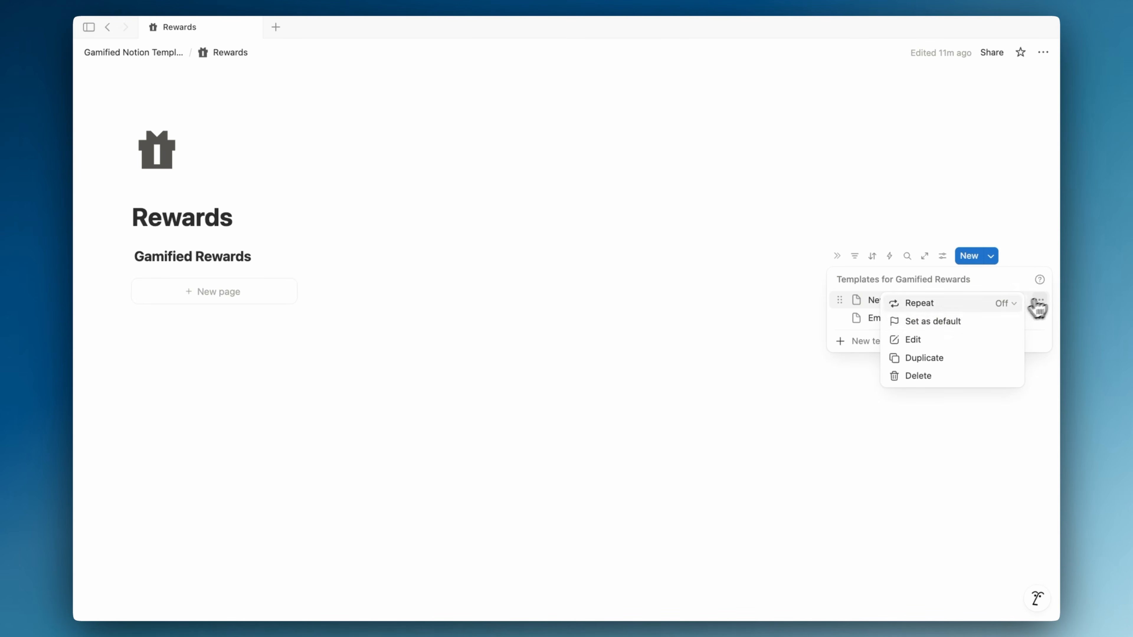
left_click(935, 346)
left_click(419, 440)
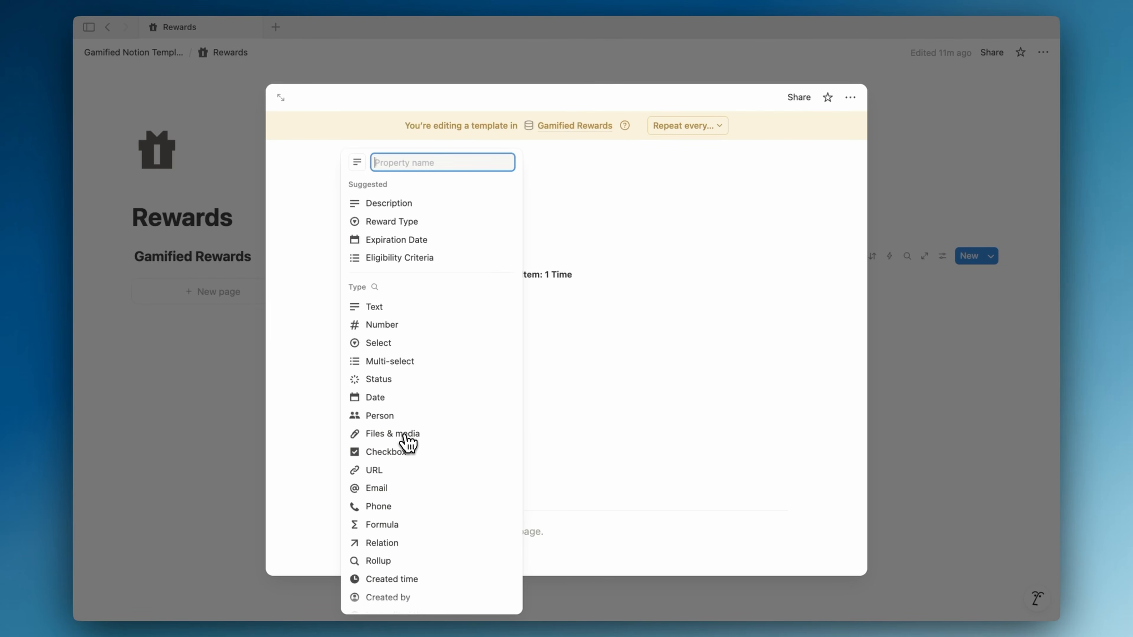
left_click(405, 435)
key("BackSpace")
type("Cover")
left_click(925, 298)
- Change the card preview setting in the Gamified Rewards gallery layout
left_click(953, 270)
left_click(945, 262)
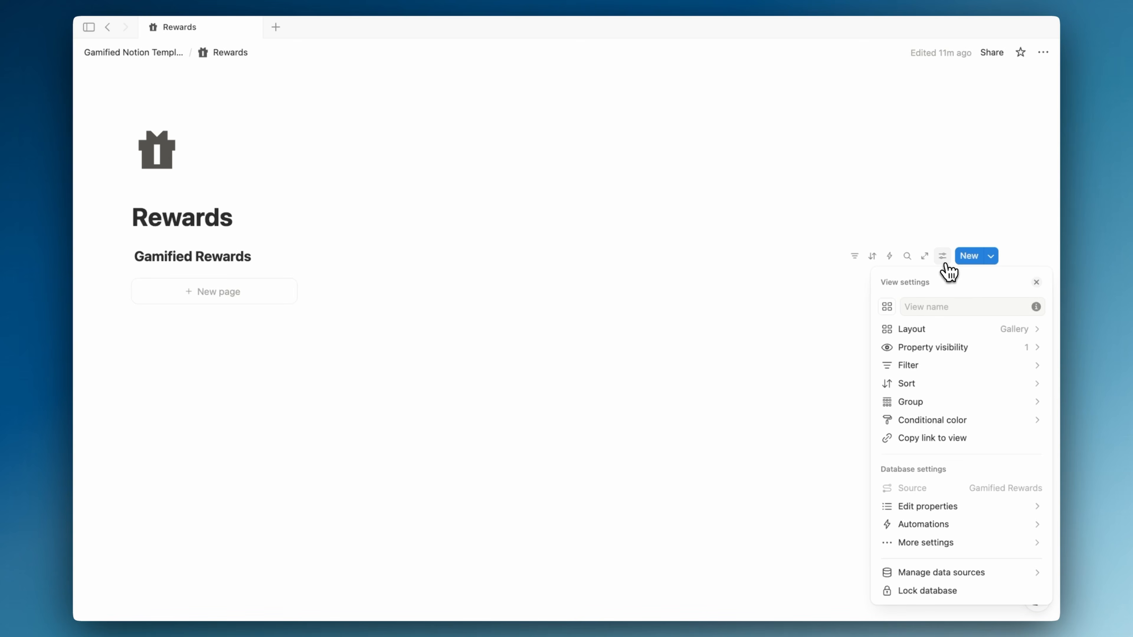
left_click(983, 329)
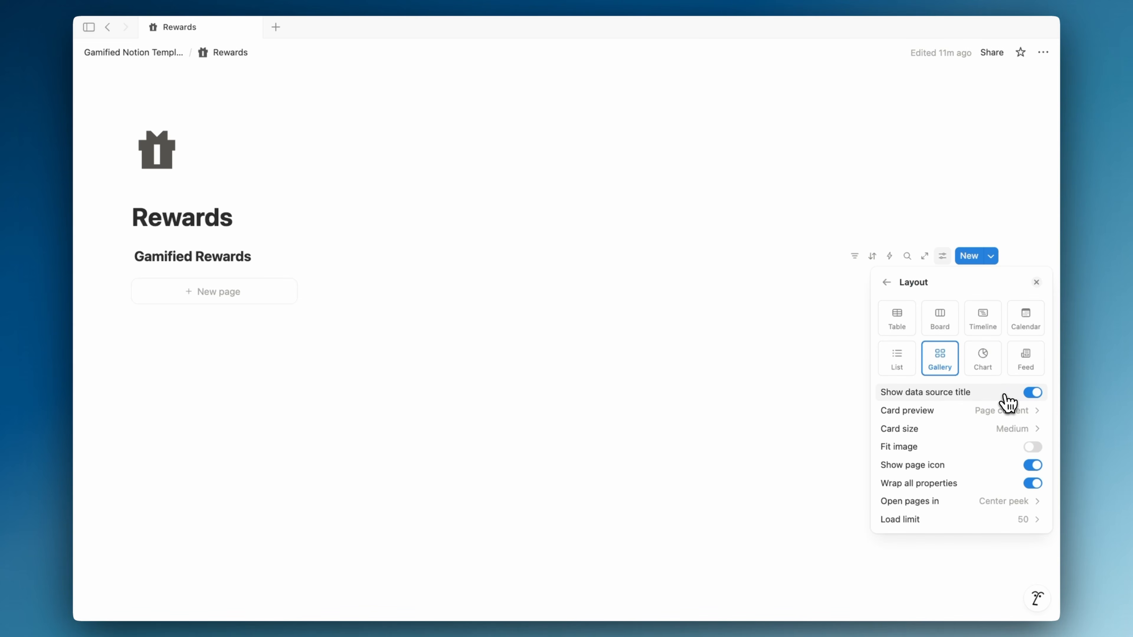
left_click(982, 429)
left_click(981, 410)
left_click(976, 410)
left_click(929, 486)
- Show Final Cost, Aesthetic Price, Buy, Undo and Bought This on the Gamified Rewards gallery cards, in that order below Name
left_click(969, 352)
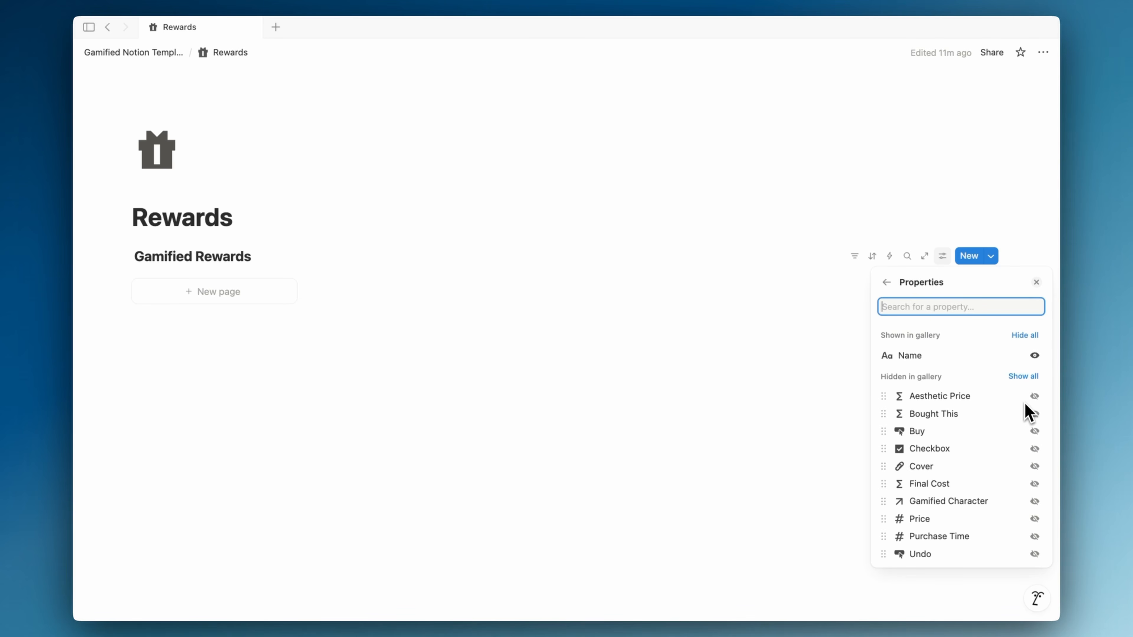
left_click(1034, 432)
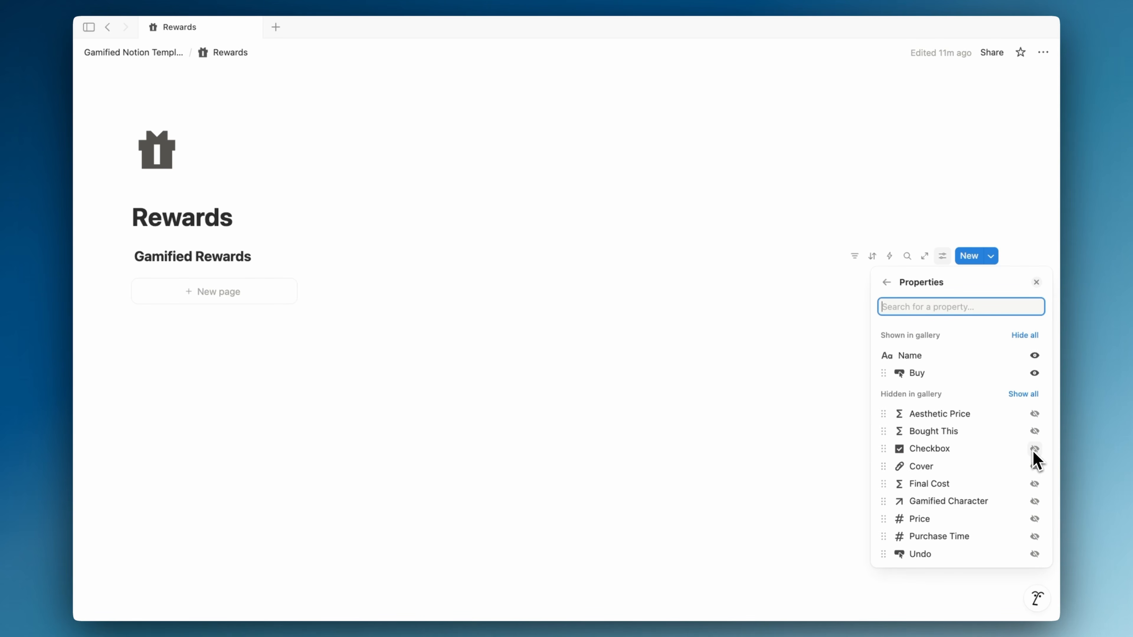
left_click(1034, 484)
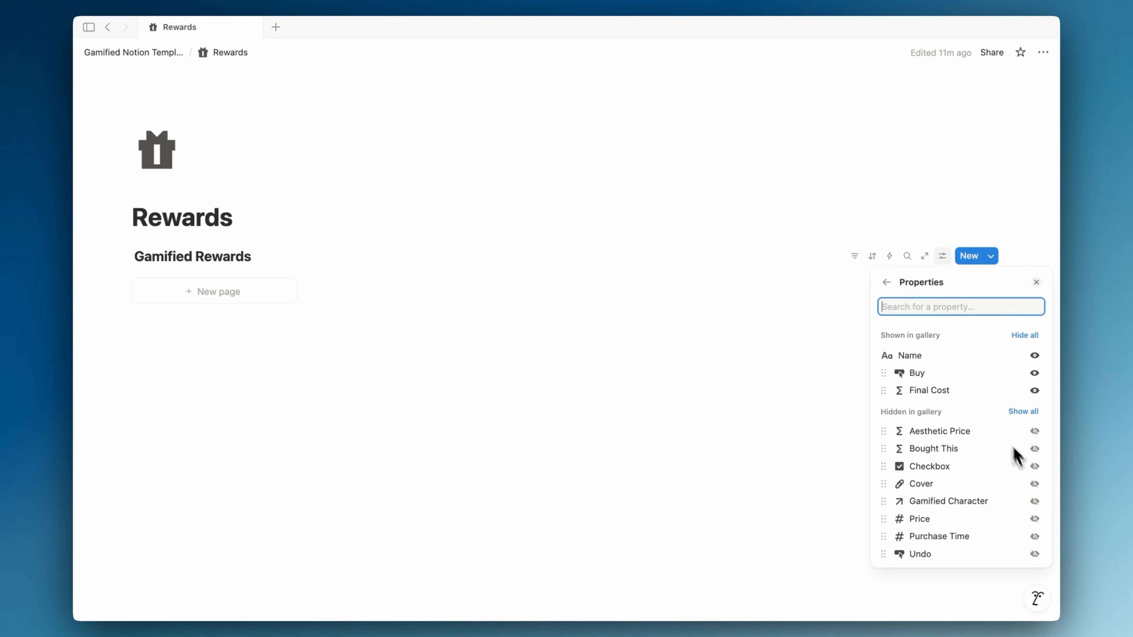
left_click_drag(986, 393, 988, 380)
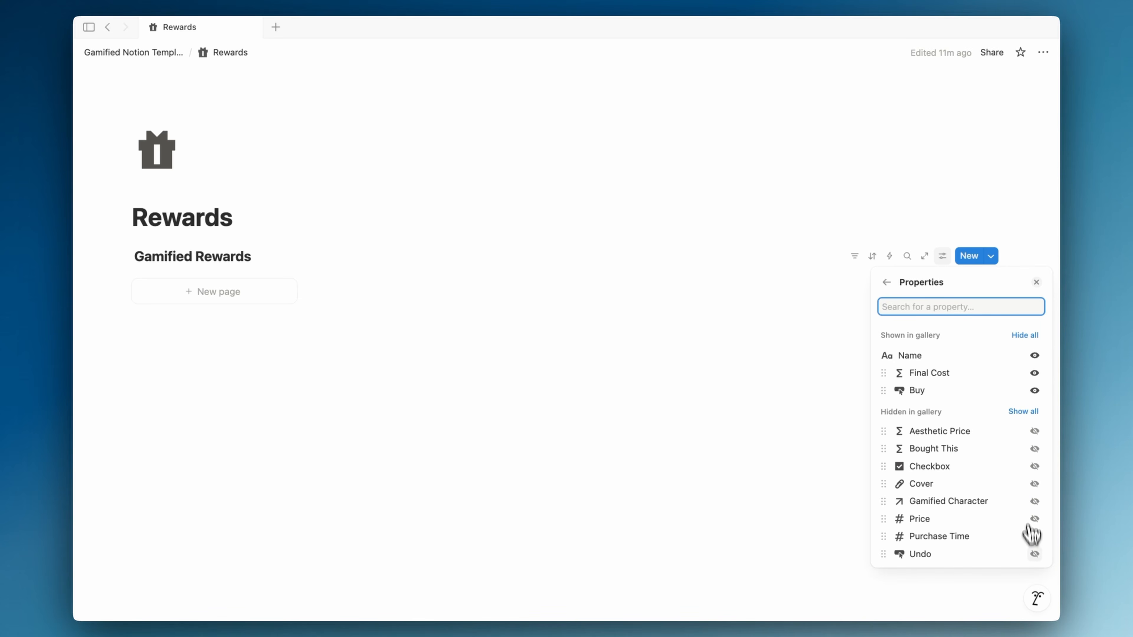
left_click(1034, 554)
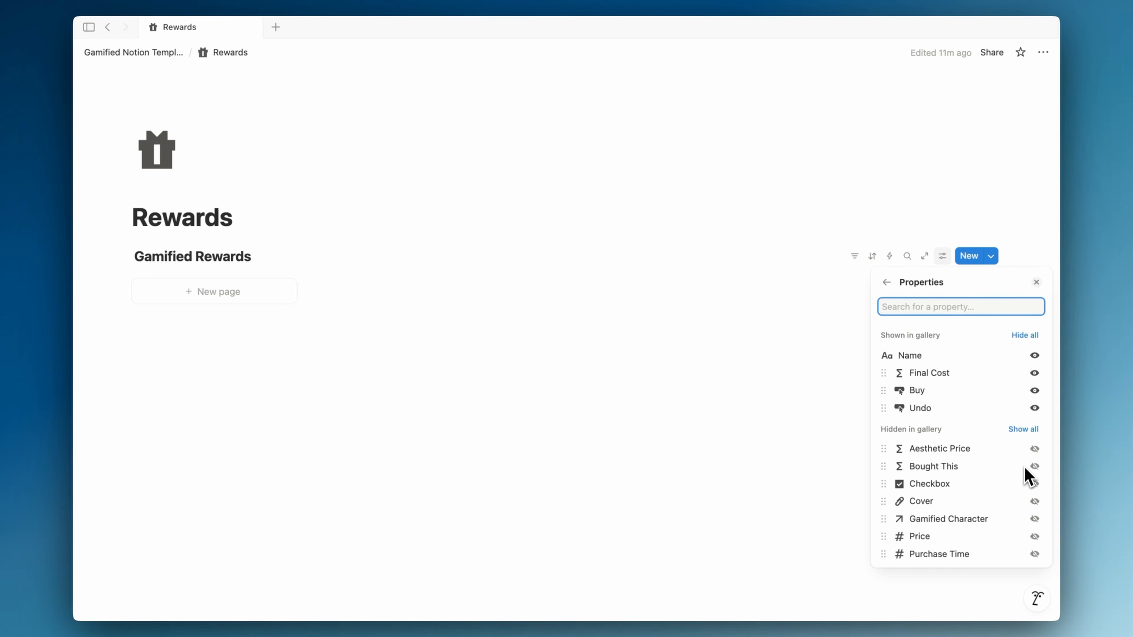
left_click(1034, 466)
left_click_drag(986, 433, 974, 399)
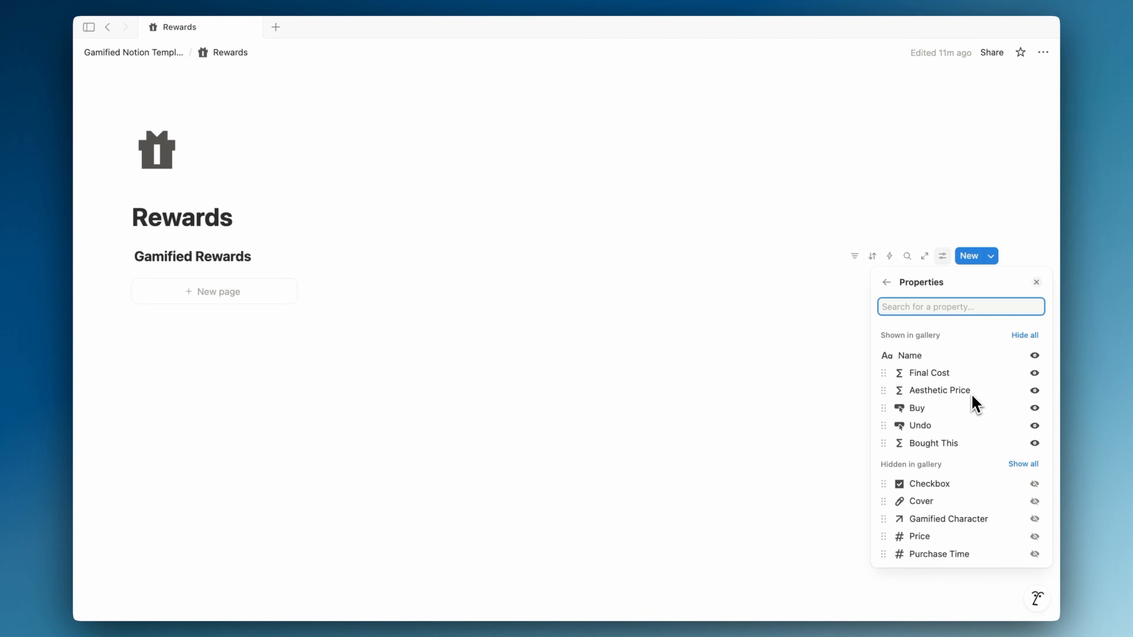
- Hide Final Cost from the Gamified Rewards gallery cards and hide the database title
left_click(1034, 374)
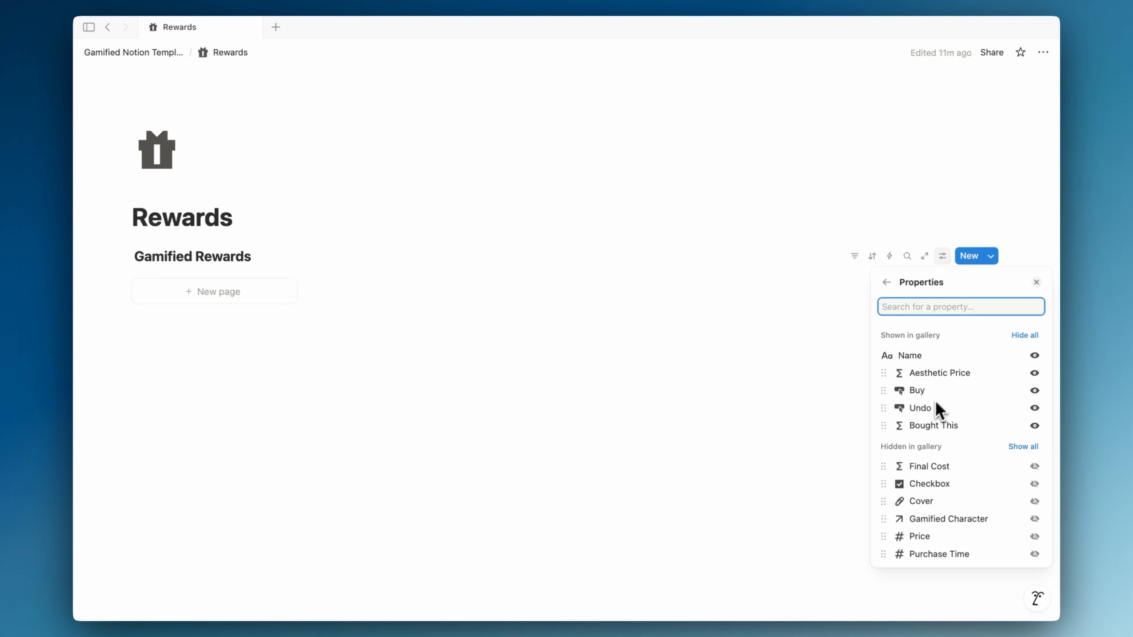
left_click(787, 422)
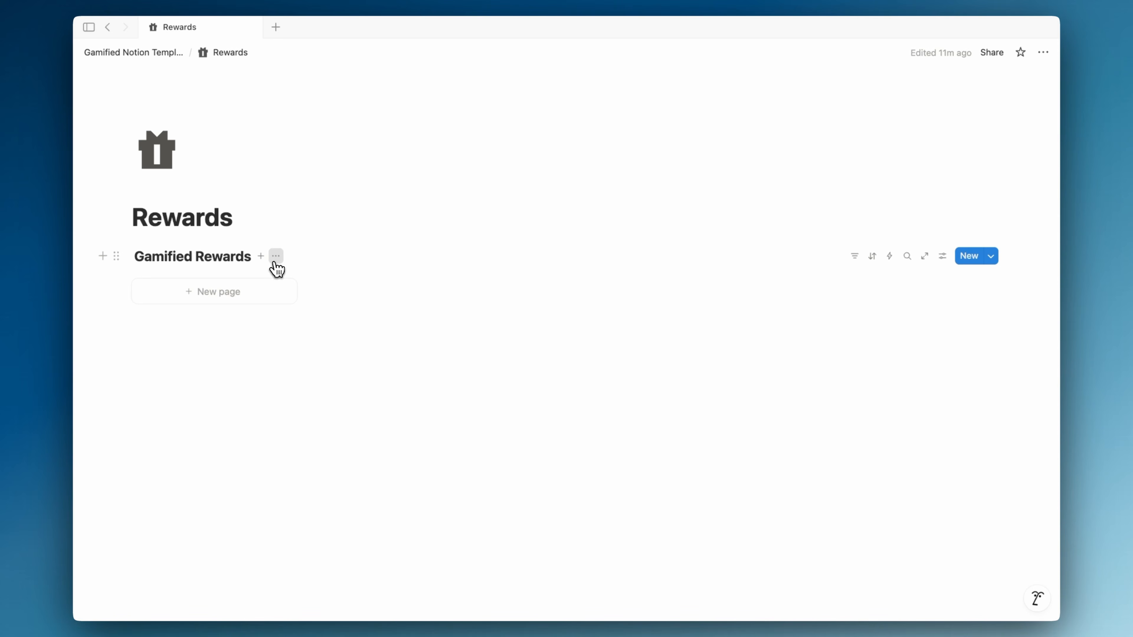
left_click(276, 257)
left_click(303, 372)
- Create a reward named 30 Min video game and run its Buy and Undo buttons on the gallery card
left_click(239, 302)
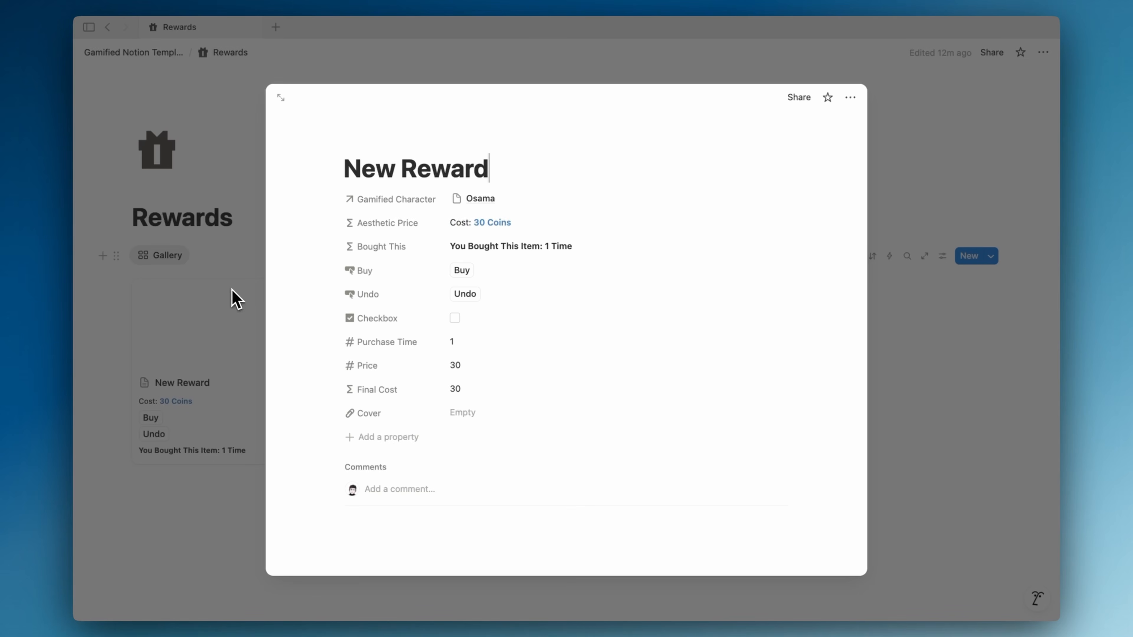
key("super+BackSpace")
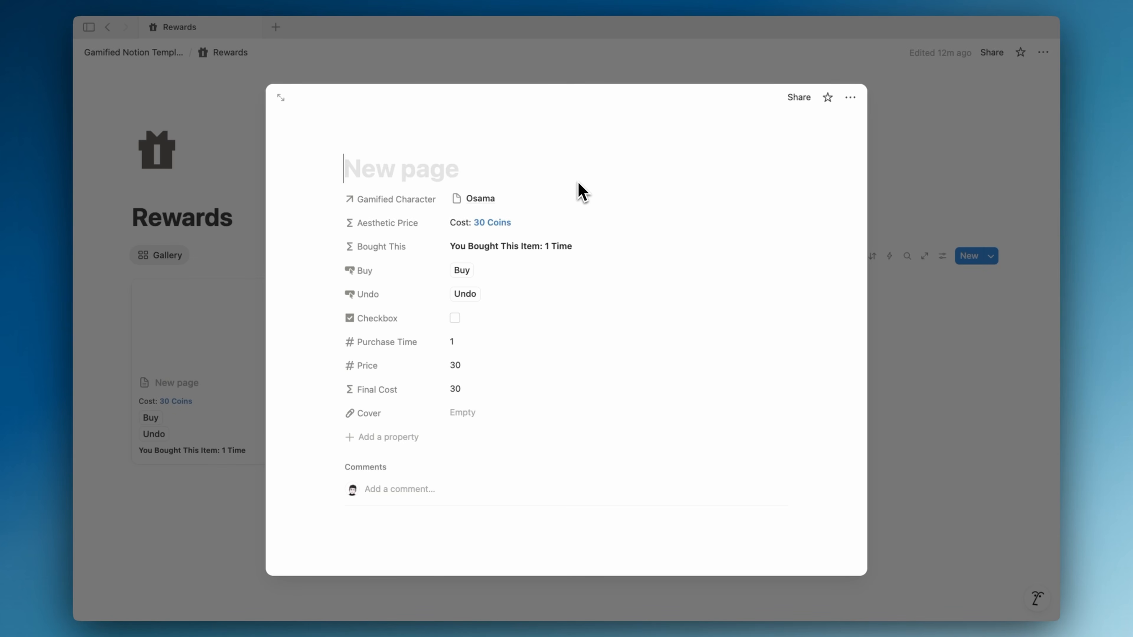
type("30 Min video game")
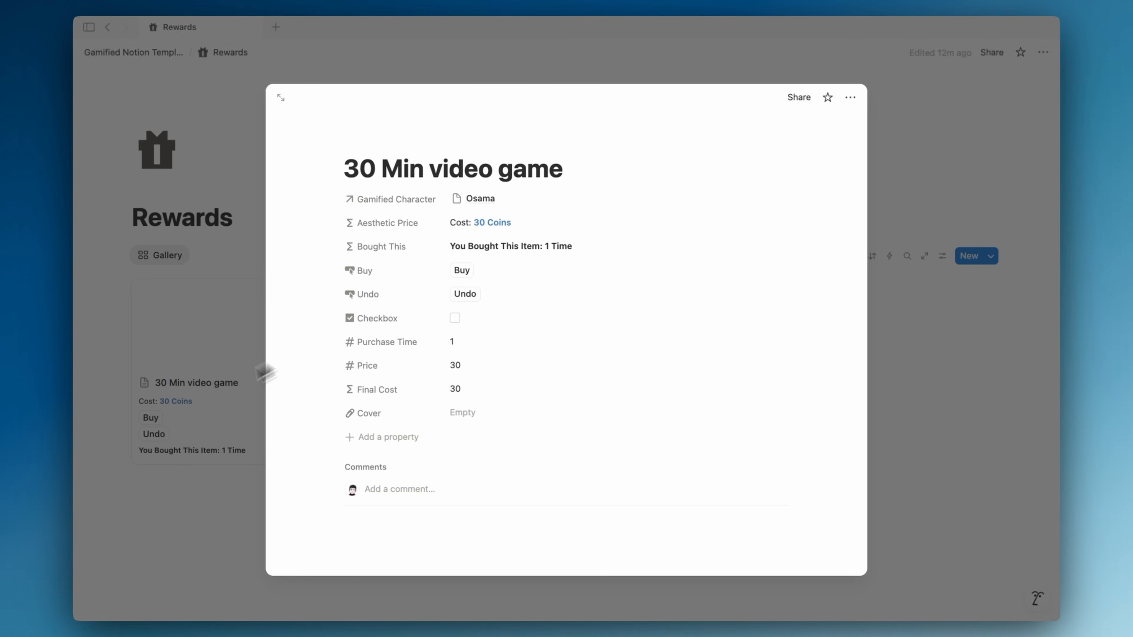
left_click(266, 373)
left_click(150, 416)
left_click(156, 435)
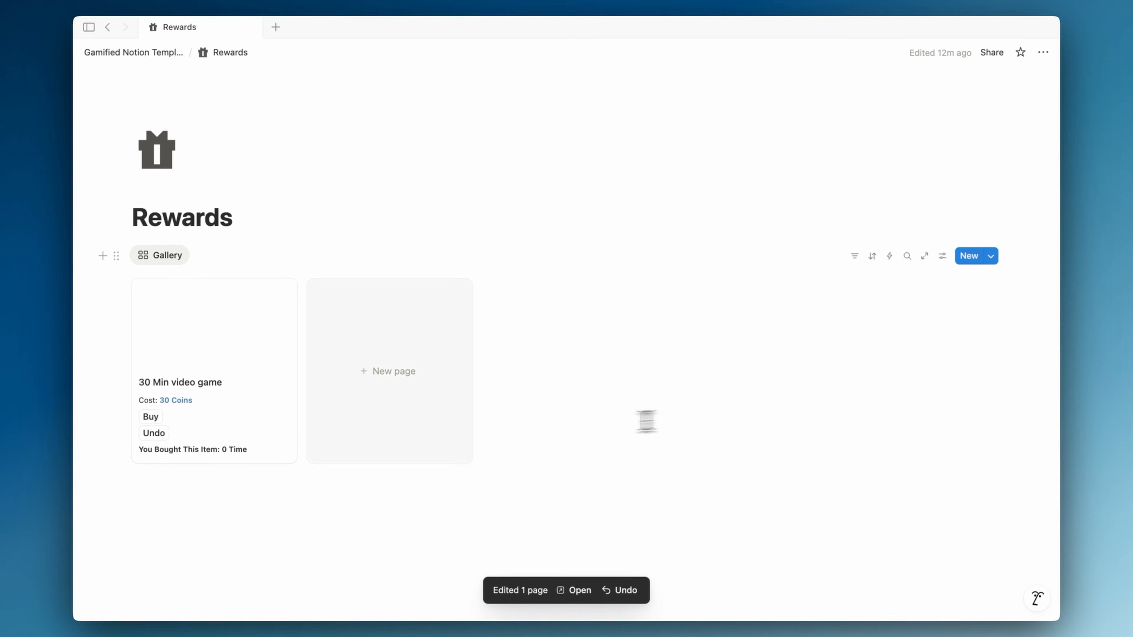
- Create a second reward named Eat out from the New Reward template
left_click(370, 352)
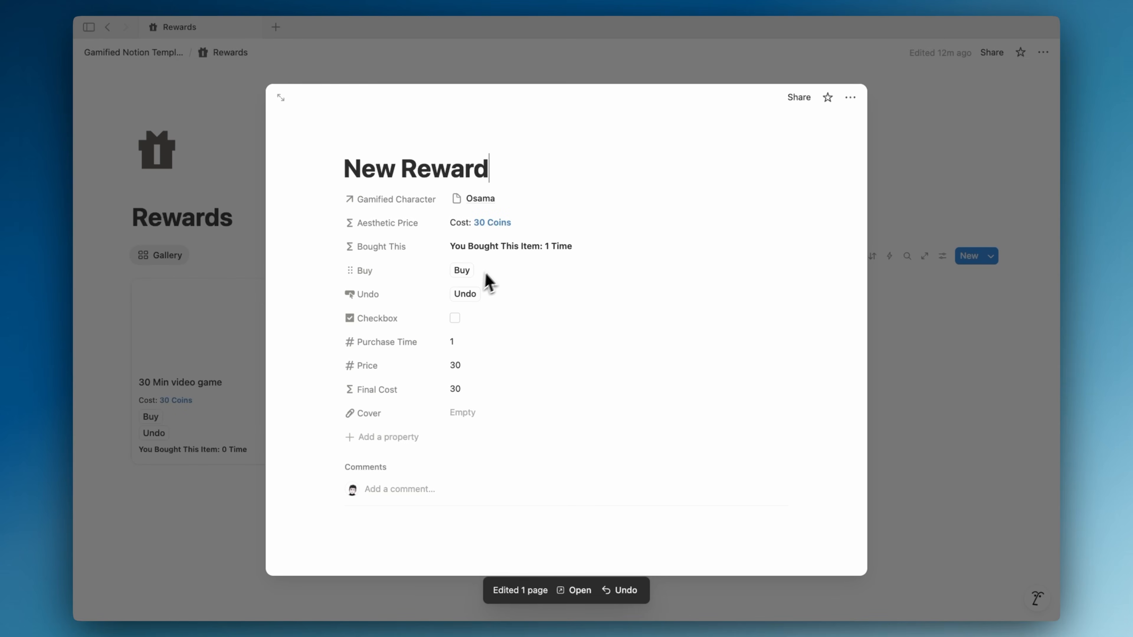
type("Eat out")
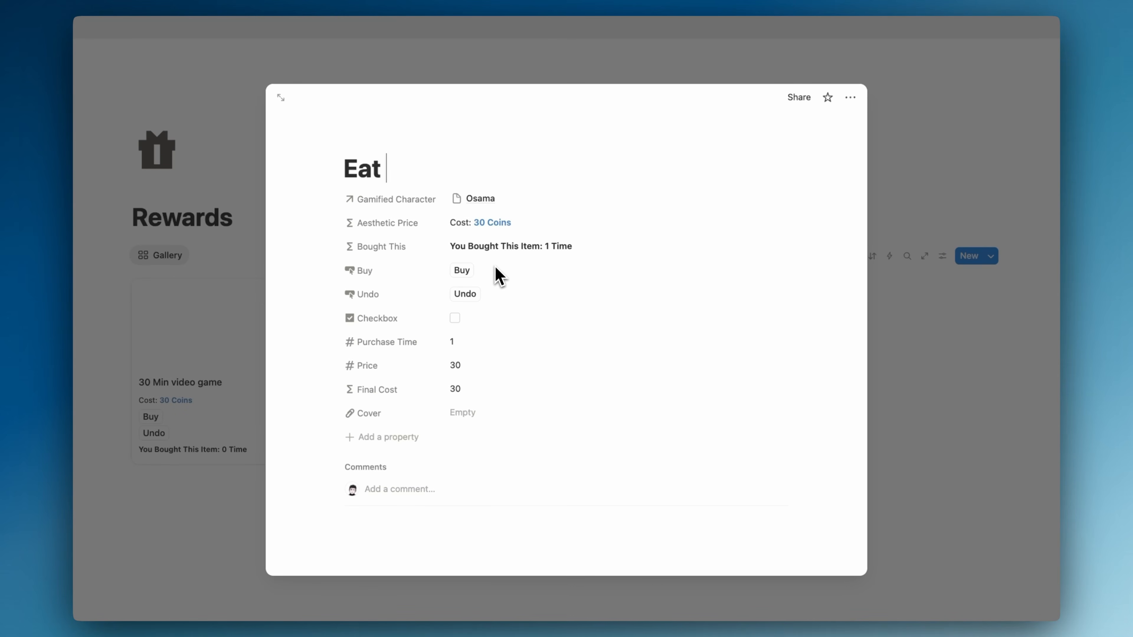
left_click(233, 412)
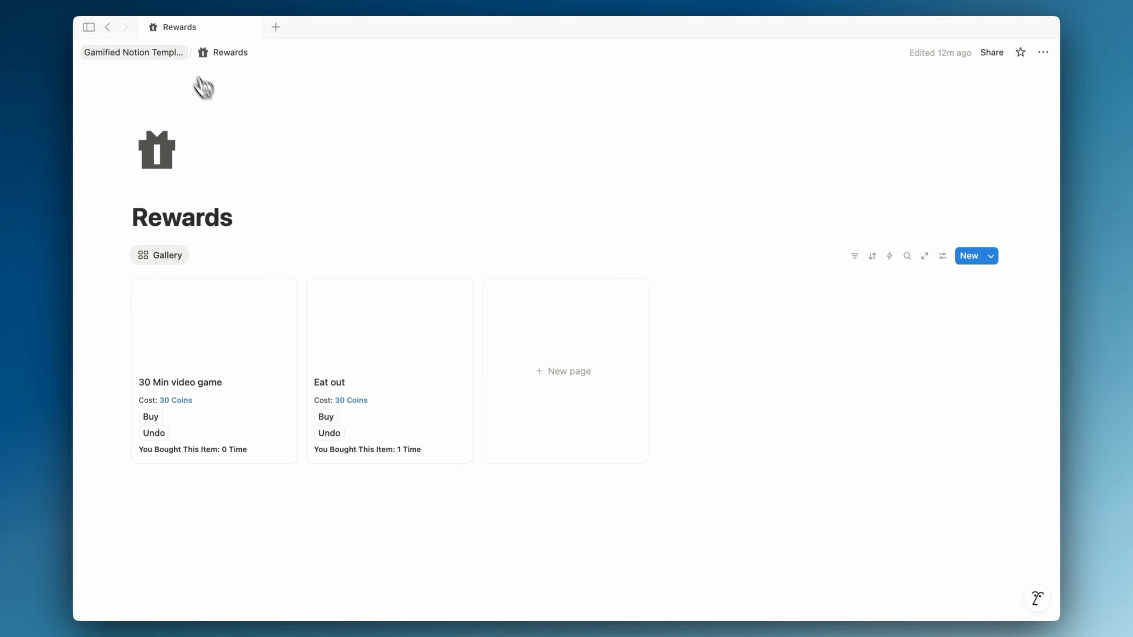
- Open the character's Coins Number formula on the Character page and append a subtracted map() term after the Gamified Bad Habits sum
left_click(171, 52)
left_click(199, 189)
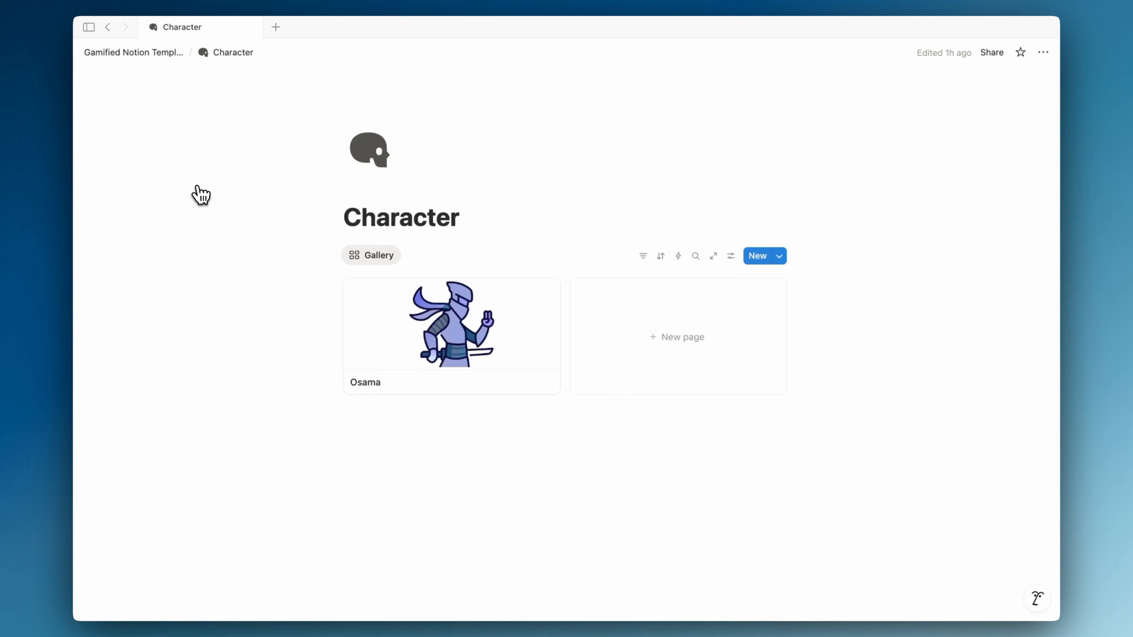
left_click(493, 363)
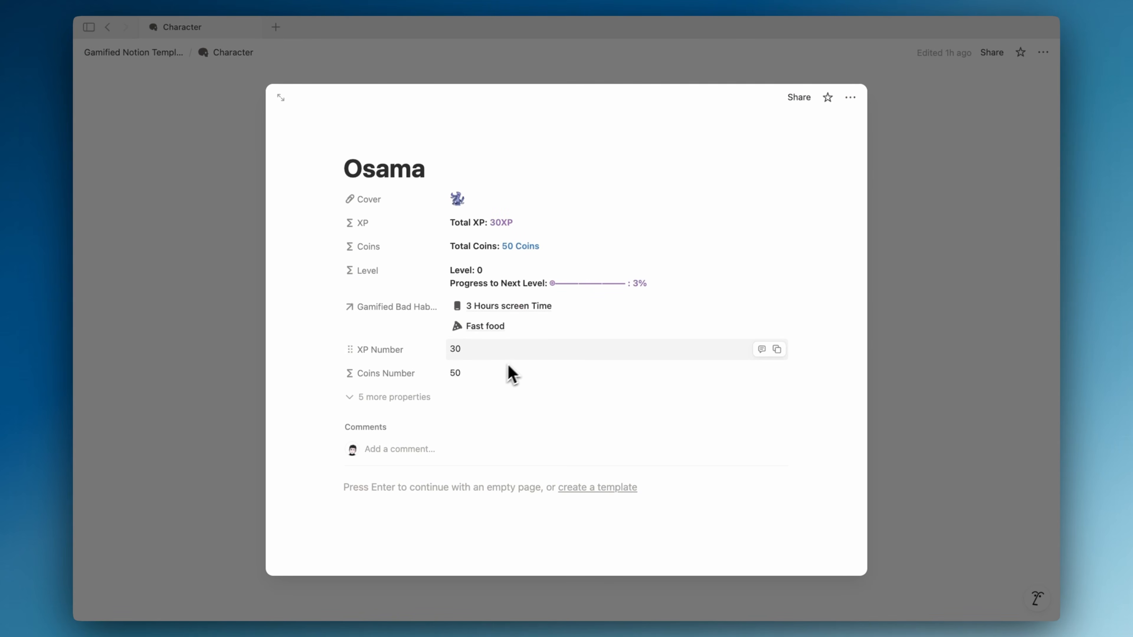
left_click(483, 370)
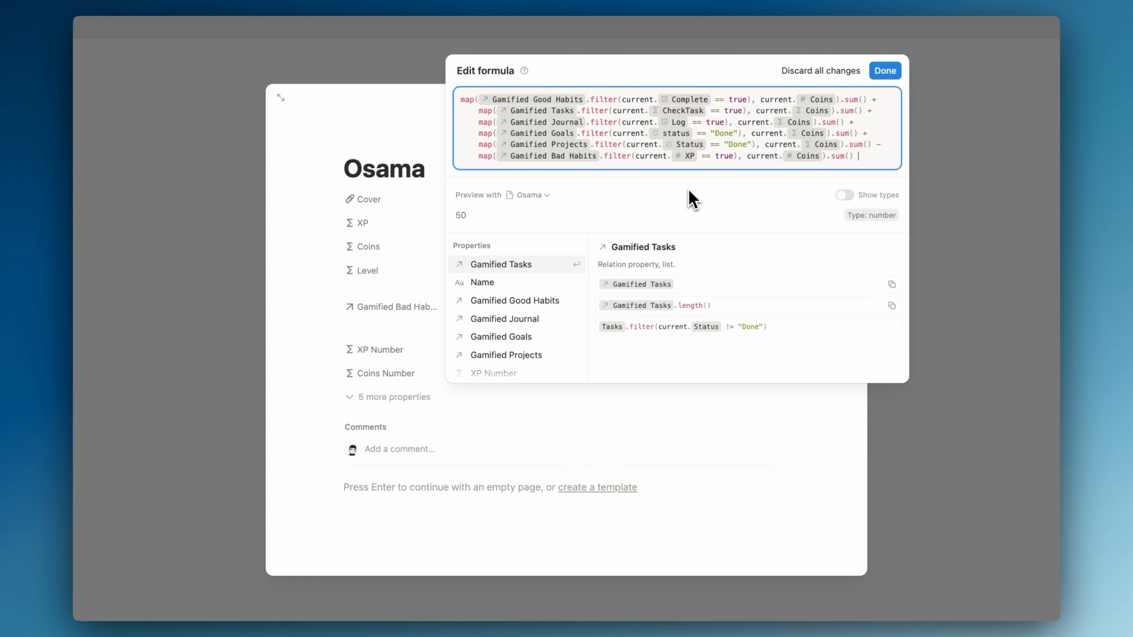
type("- map(prop(\"Rewards\").filter(current.prop(\"Buy Checkbox\") == true), current.prop(\"Final Cost\")).sum()")
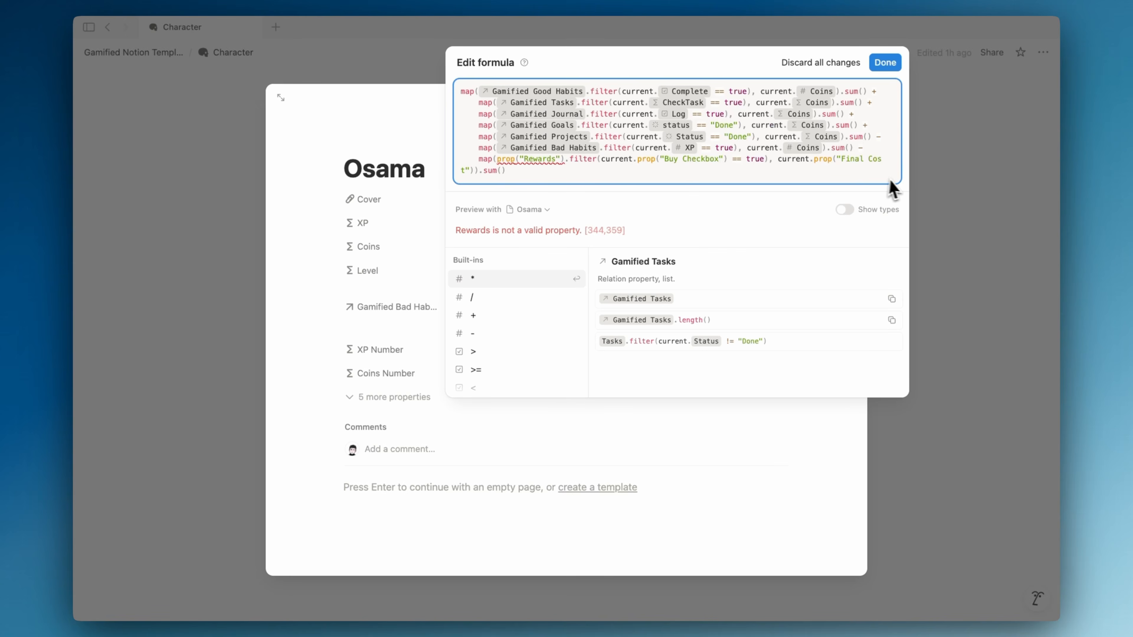
key("super+z")
type("-")
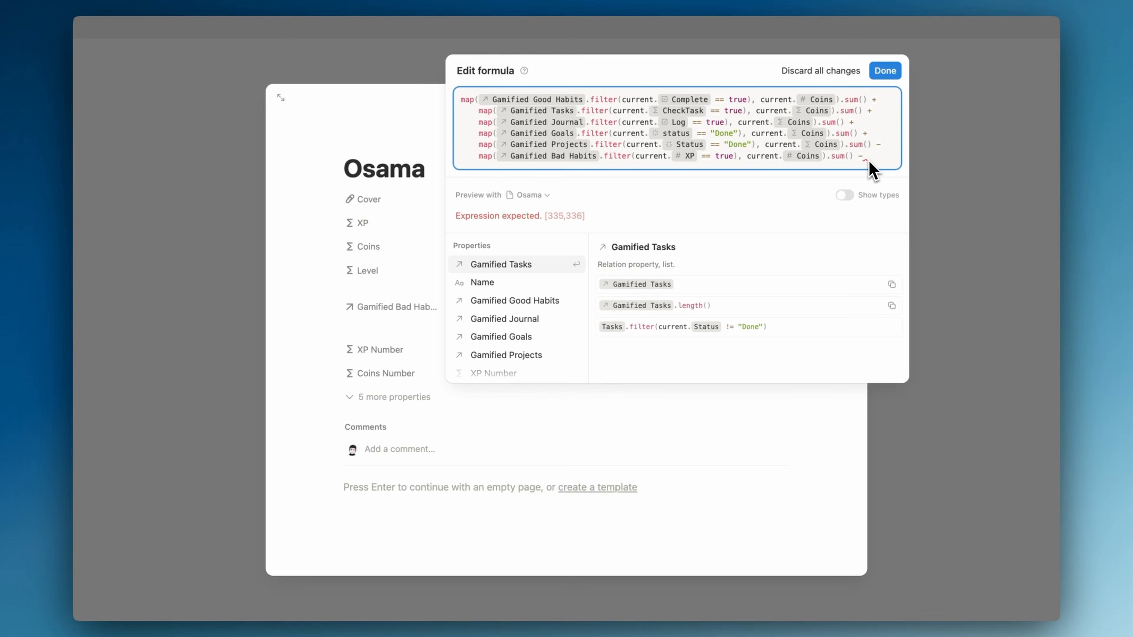
type(" map")
key("Down")
key("Down")
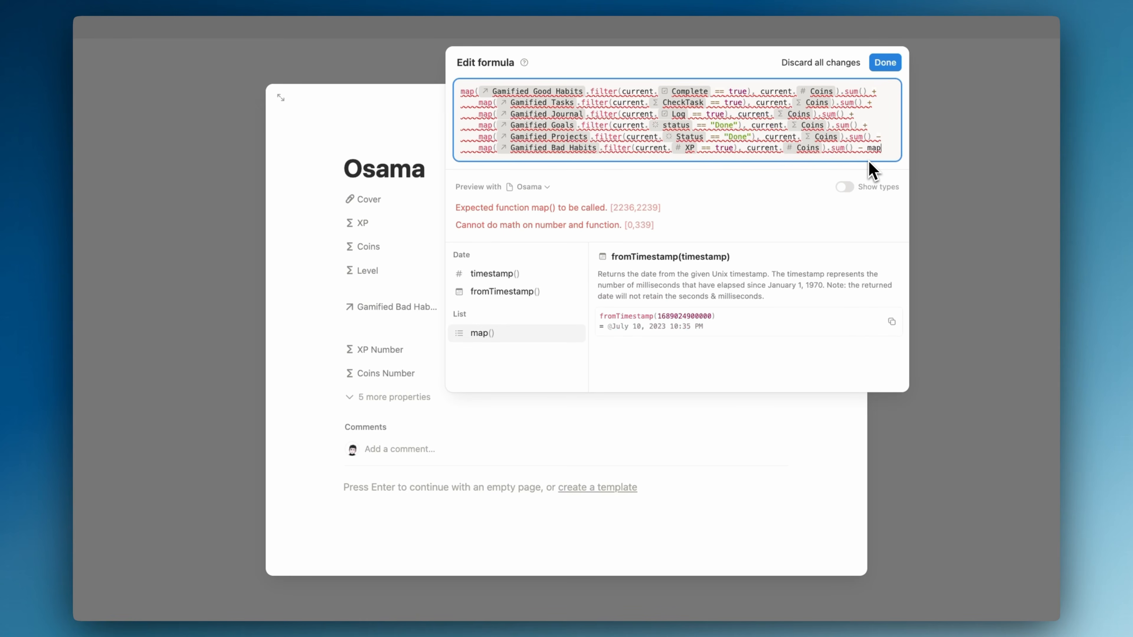
key("Return")
type("rewar")
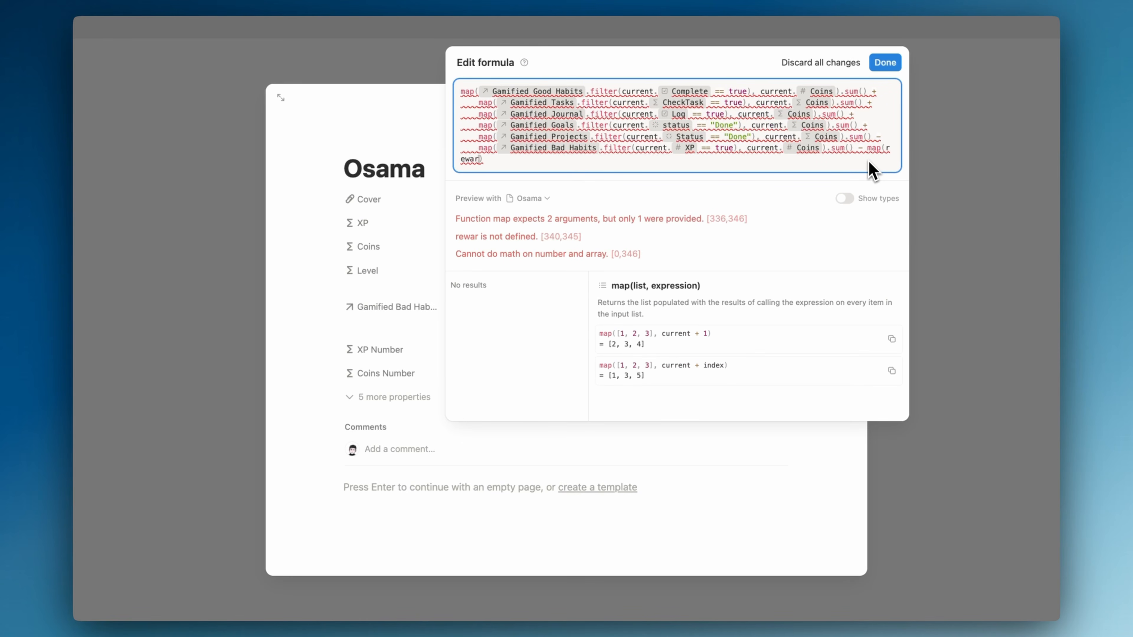
key("BackSpace")
key("BackSpace")
key("BackSpace")
key("BackSpace")
key("BackSpace")
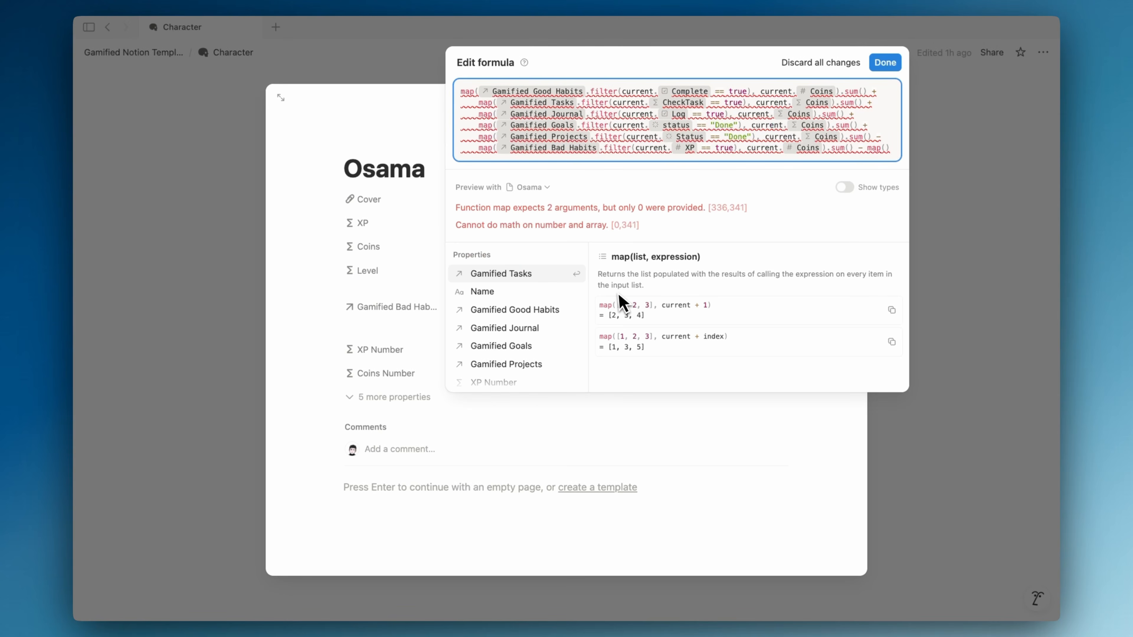
- Close the formula editor and check the character's full property list for a relation to the rewards database
left_click(442, 309)
left_click(412, 346)
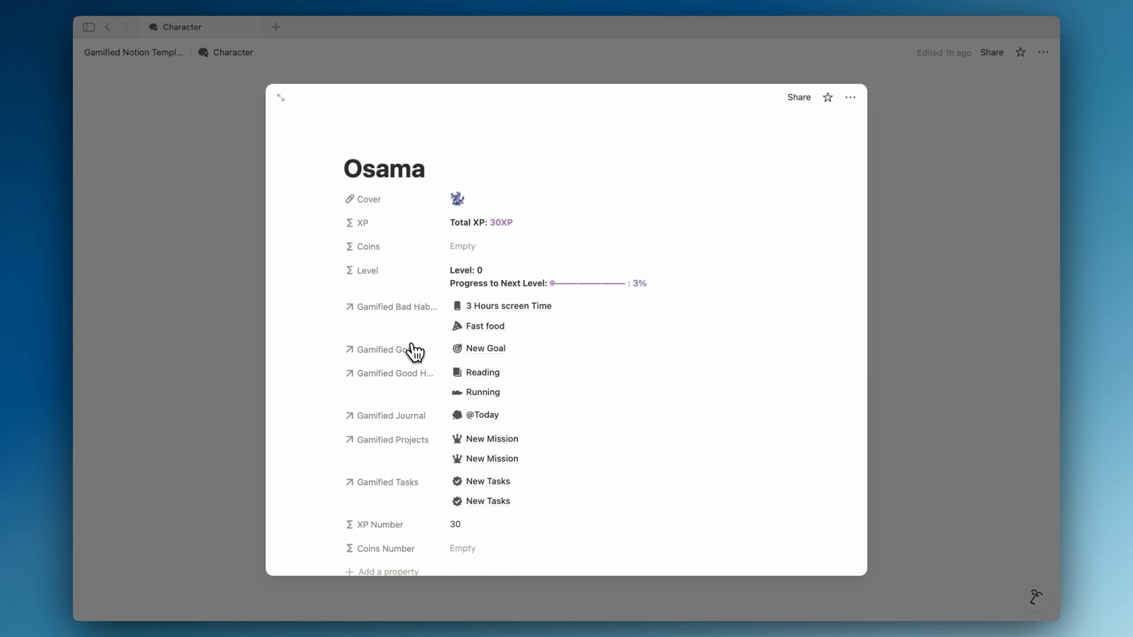
scroll(411, 344, "down", 2)
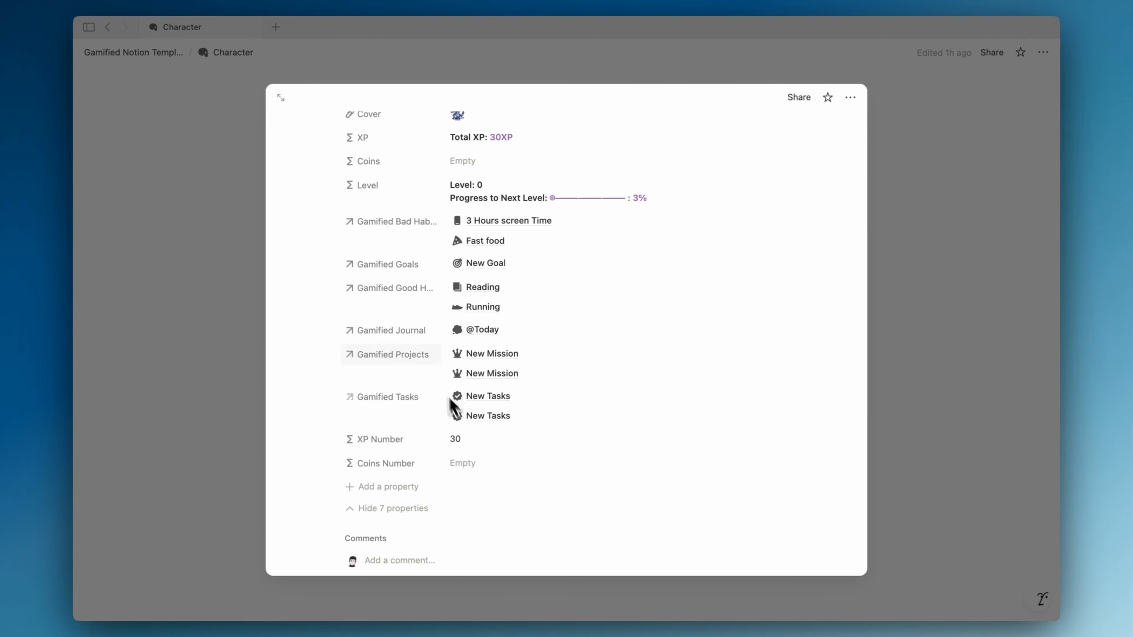
scroll(429, 380, "down", 1)
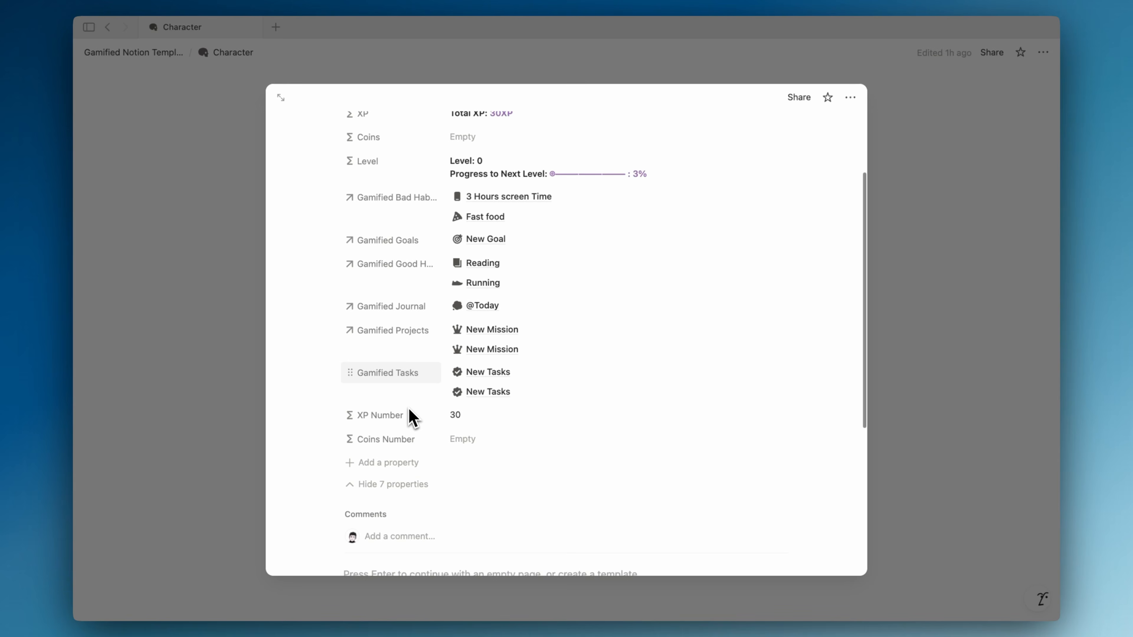
scroll(411, 419, "up", 2)
- From the Eat out reward, make the Gamified Character relation two-way so the character page gets a Gamified Rewards property
left_click(253, 298)
left_click(163, 53)
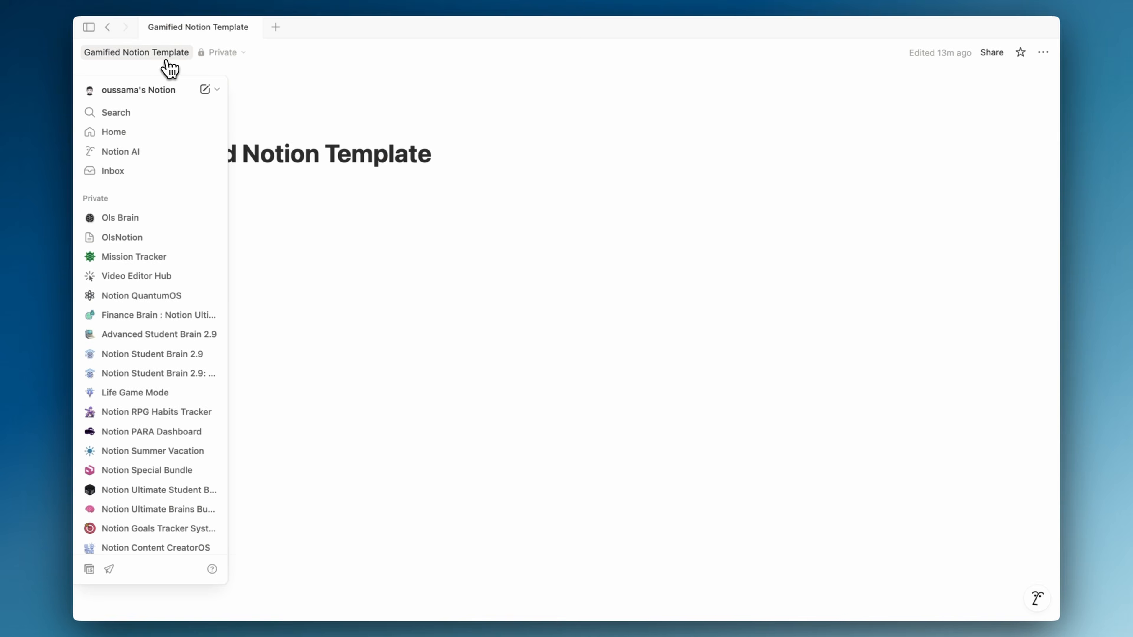
left_click(328, 328)
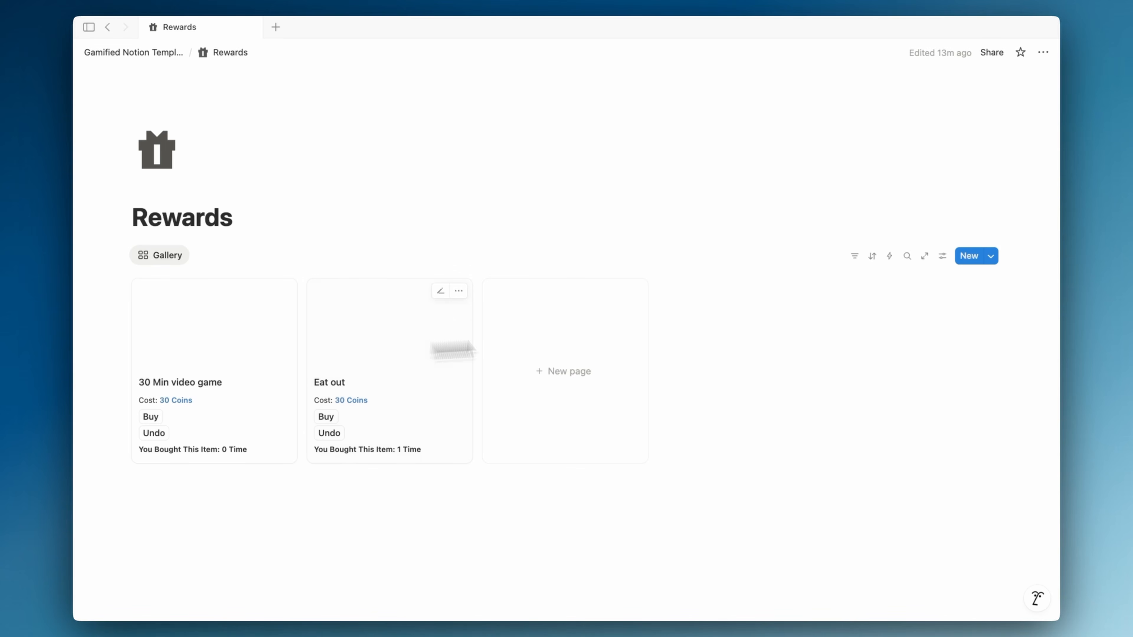
left_click(422, 374)
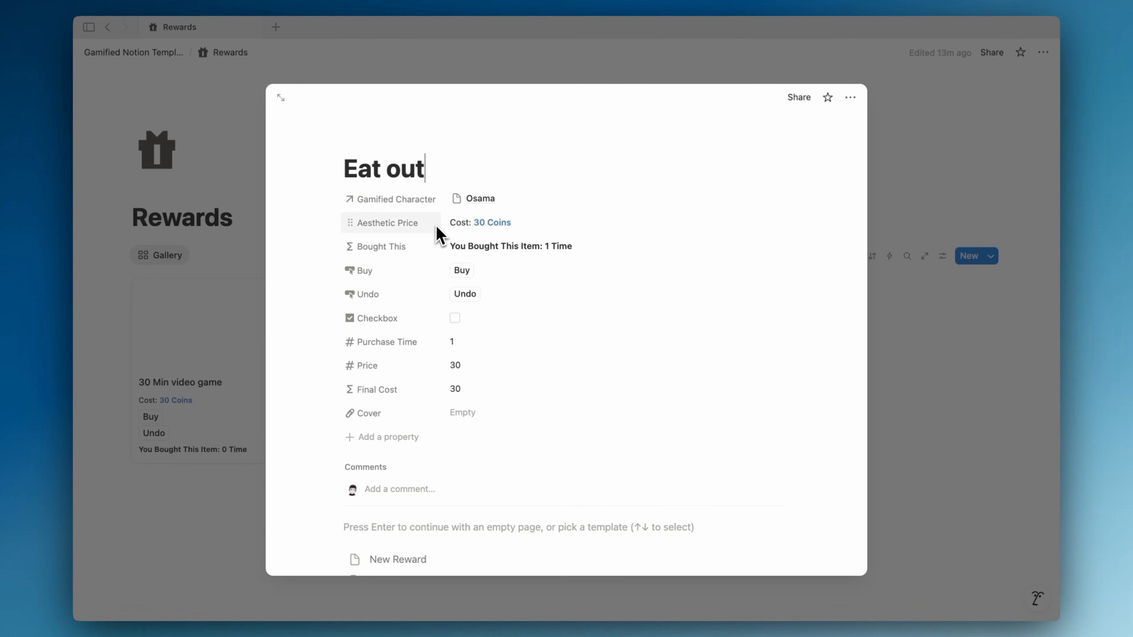
left_click(416, 201)
left_click(421, 240)
left_click(455, 309)
left_click(260, 331)
left_click(259, 329)
left_click(250, 302)
- Reopen the character's Coins Number formula and insert Gamified Rewards inside the final map()
left_click(167, 54)
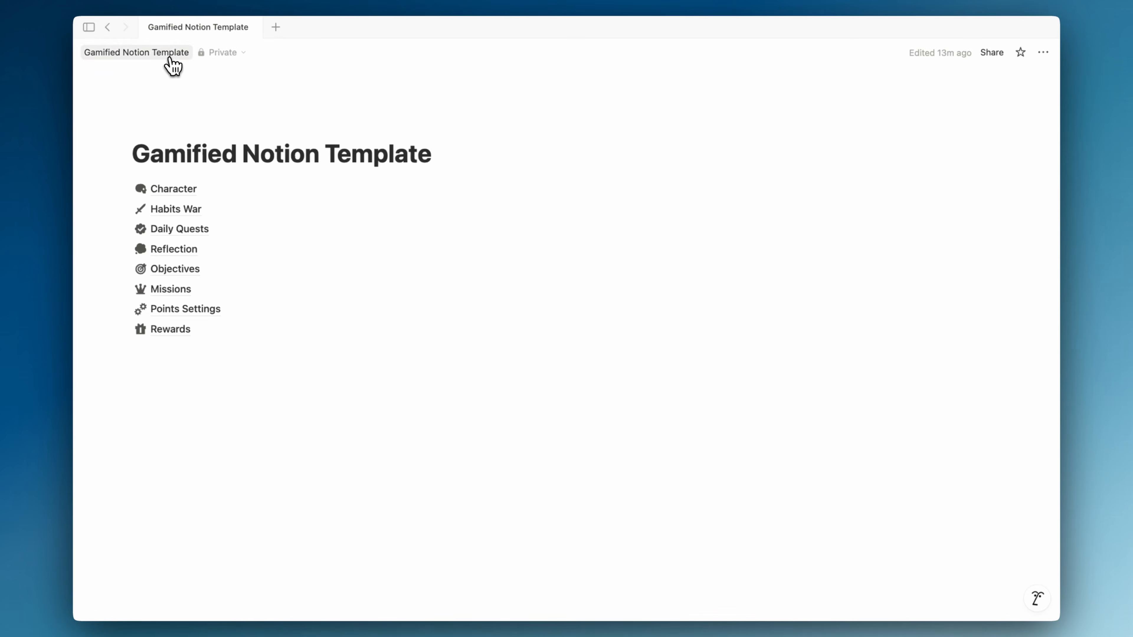
left_click(251, 197)
left_click(446, 293)
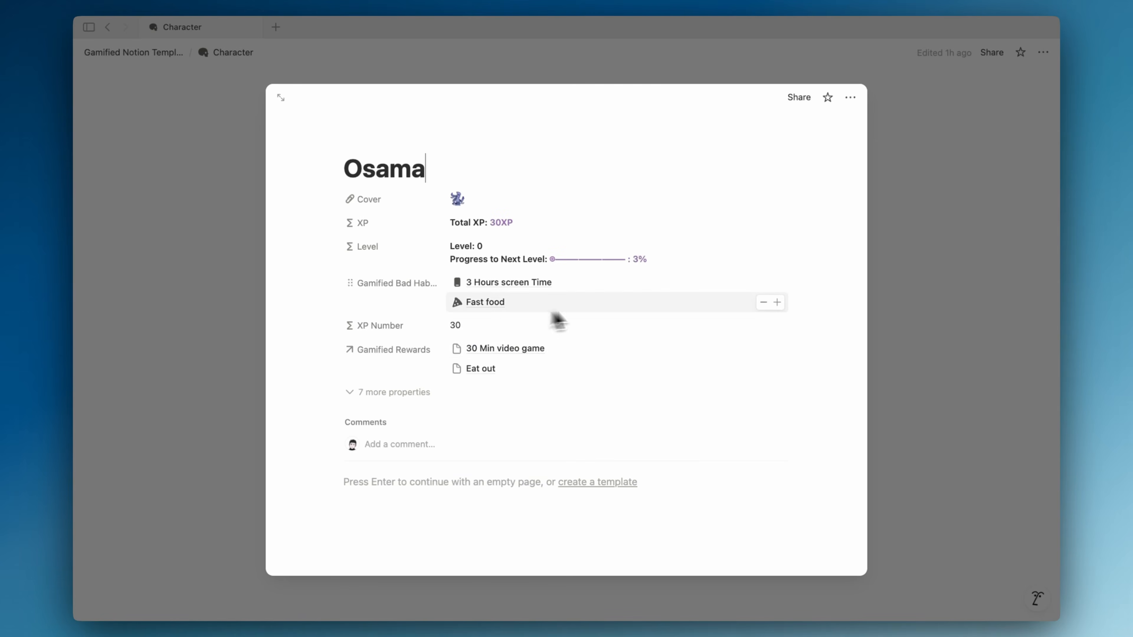
left_click(446, 394)
scroll(490, 415, "down", 3)
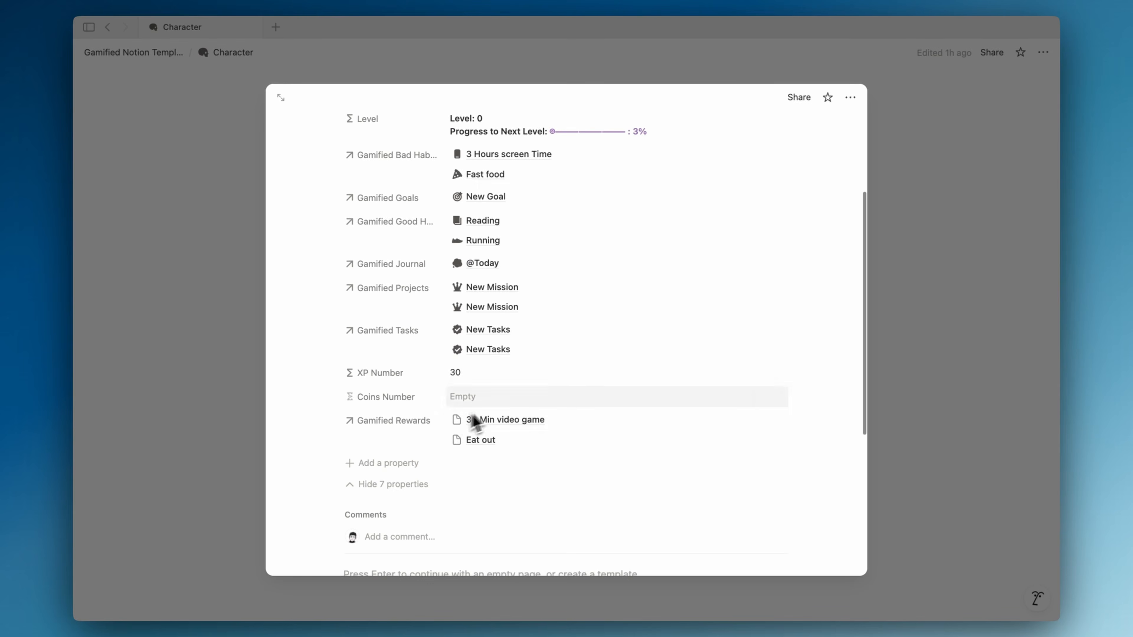
left_click(498, 400)
left_click(884, 163)
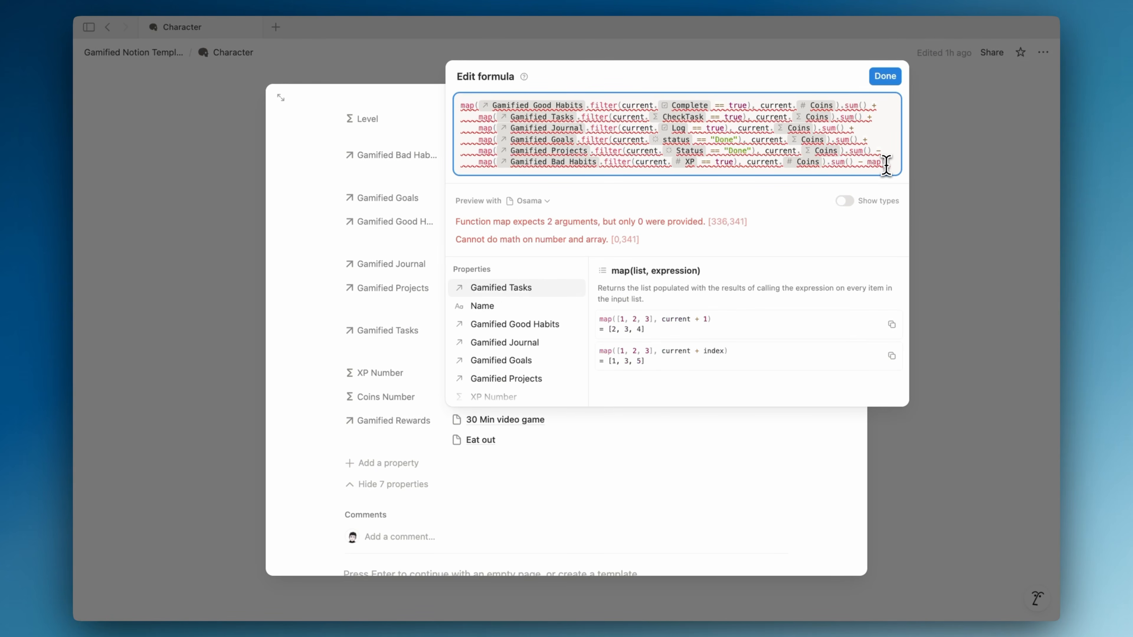
type("rew")
key("Return")
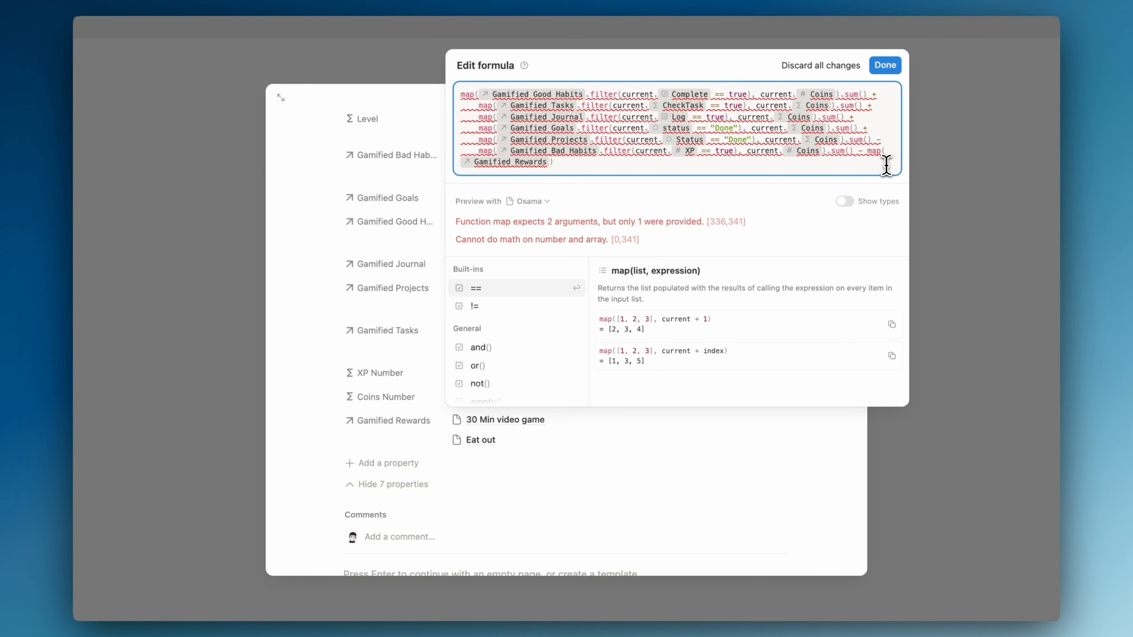
- Filter Gamified Rewards in the formula with the condition current.Checkbox == true
type(".fi")
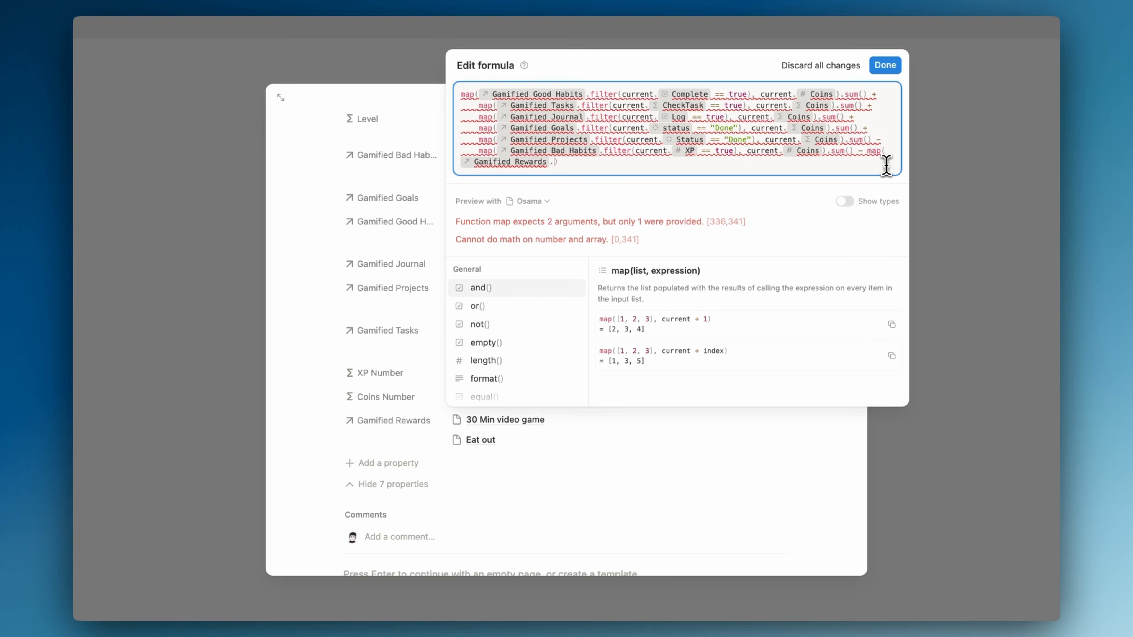
type("l")
key("Return")
type("current")
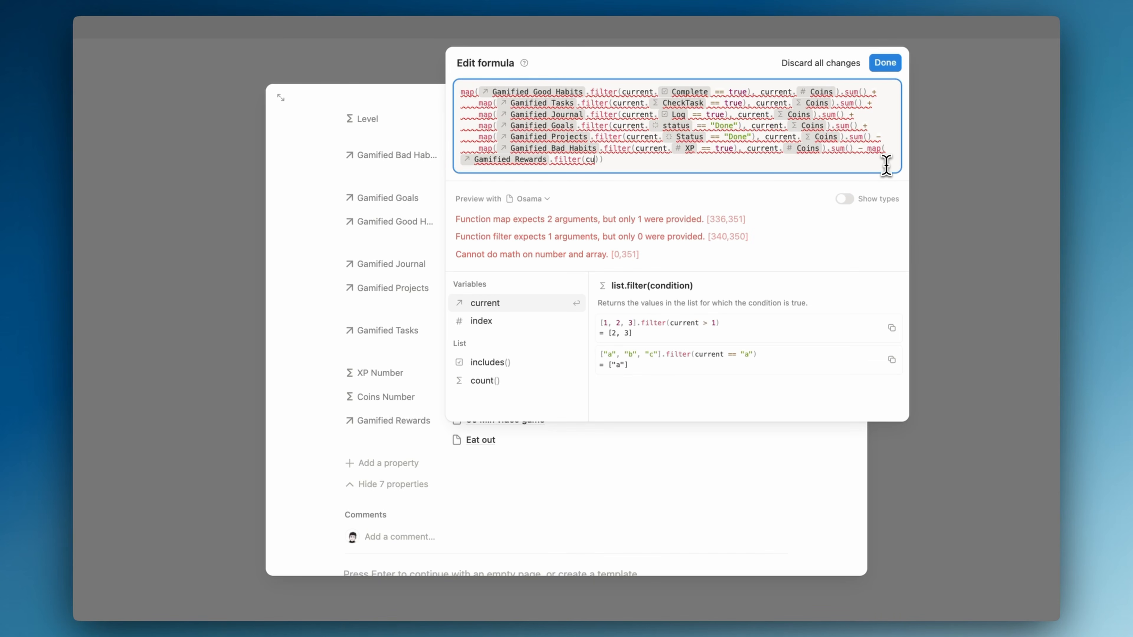
type(".")
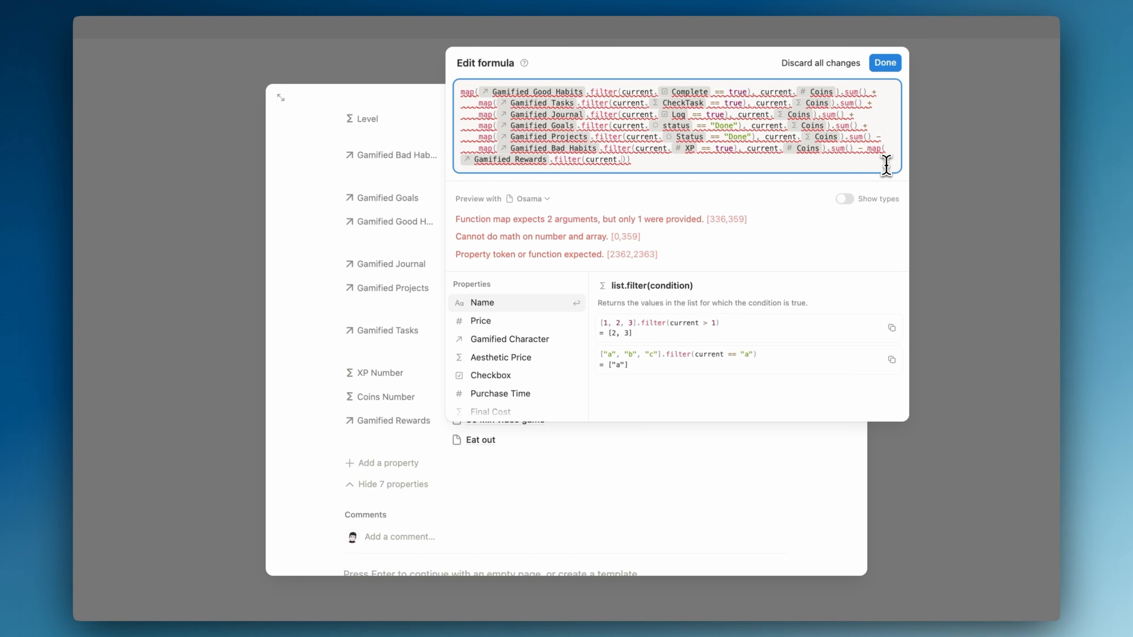
left_click(552, 376)
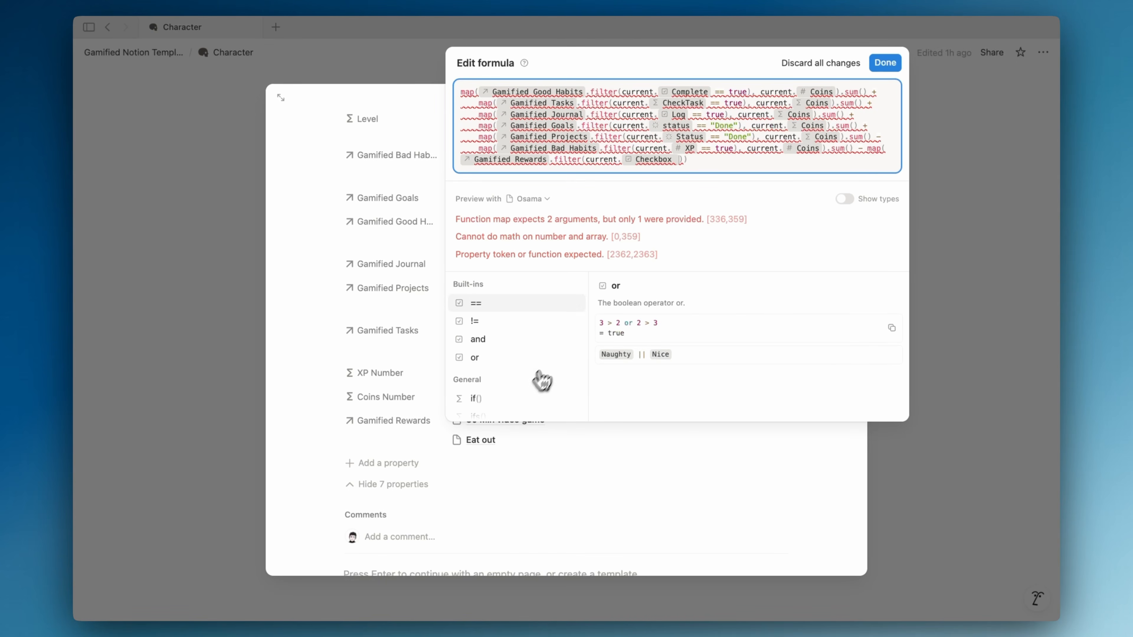
type("== true")
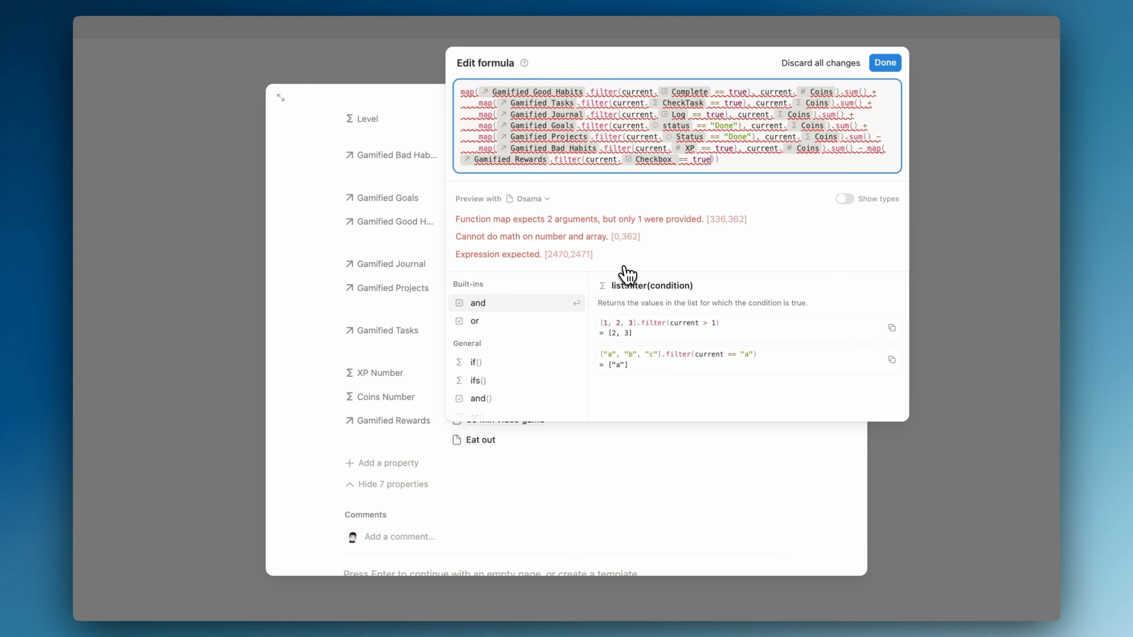
left_click(658, 240)
- Complete the final map() of the Coins Number formula with current.Final Cost, append .sum(), and close the formula editor
left_click(715, 159)
type(",final")
key("BackSpace")
key("BackSpace")
key("BackSpace")
key("BackSpace")
key("BackSpace")
type("current")
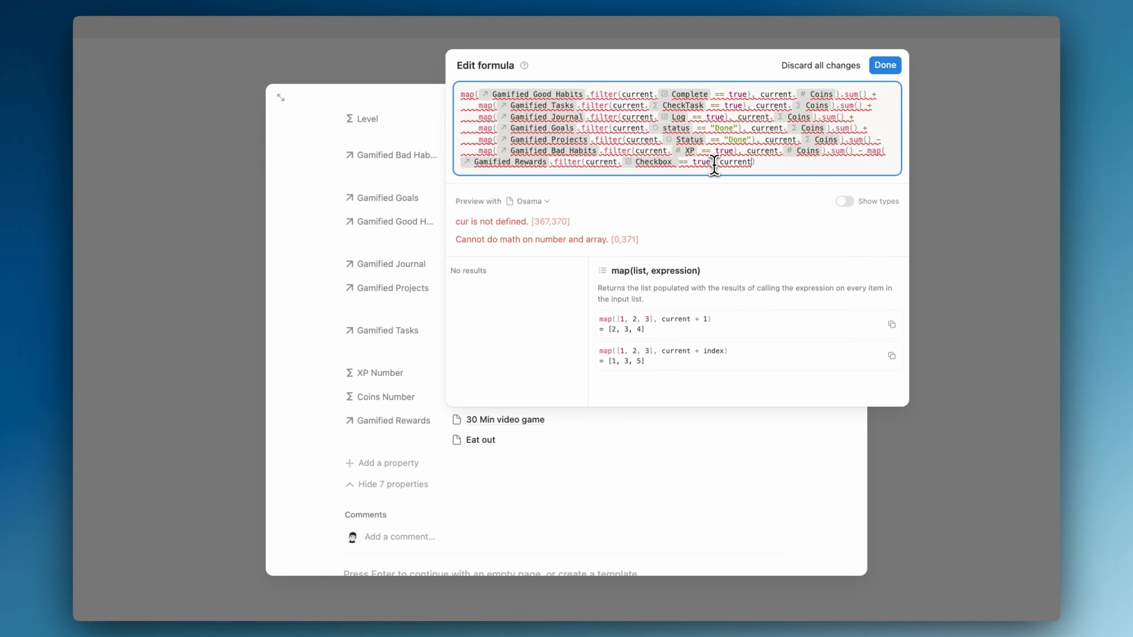
type(".fi")
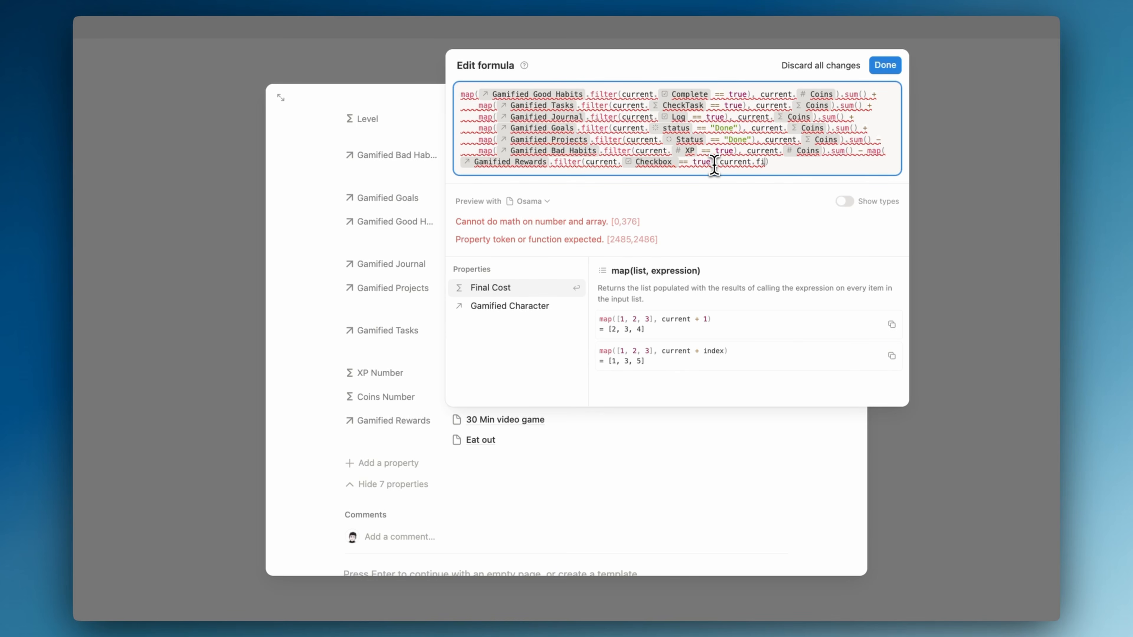
type("nal")
key("Return")
type(").sum(")
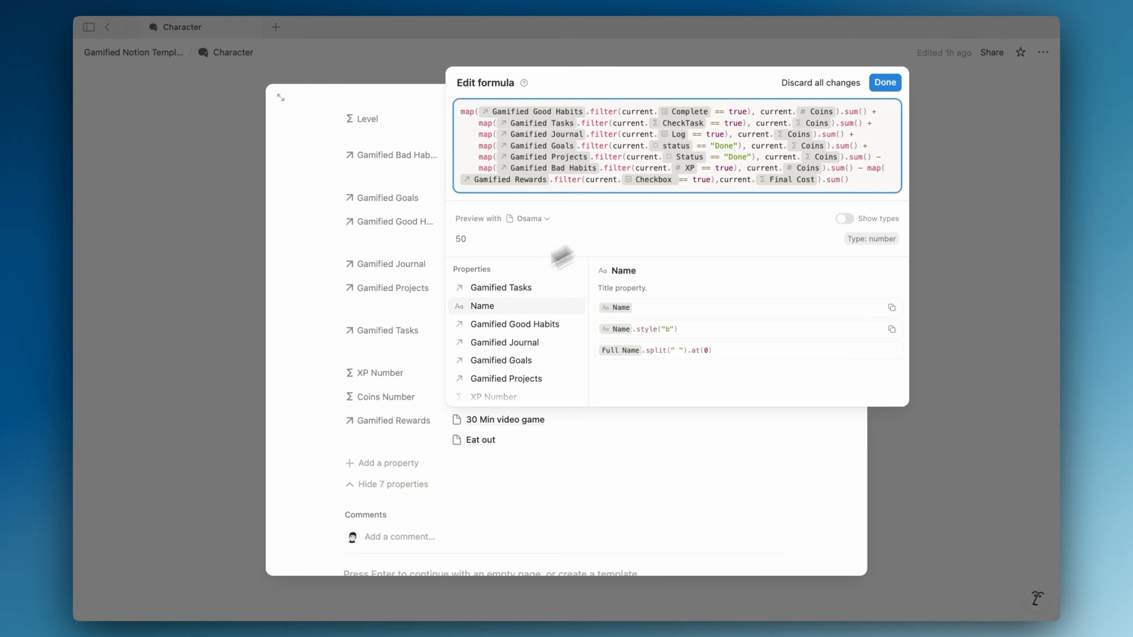
left_click(432, 334)
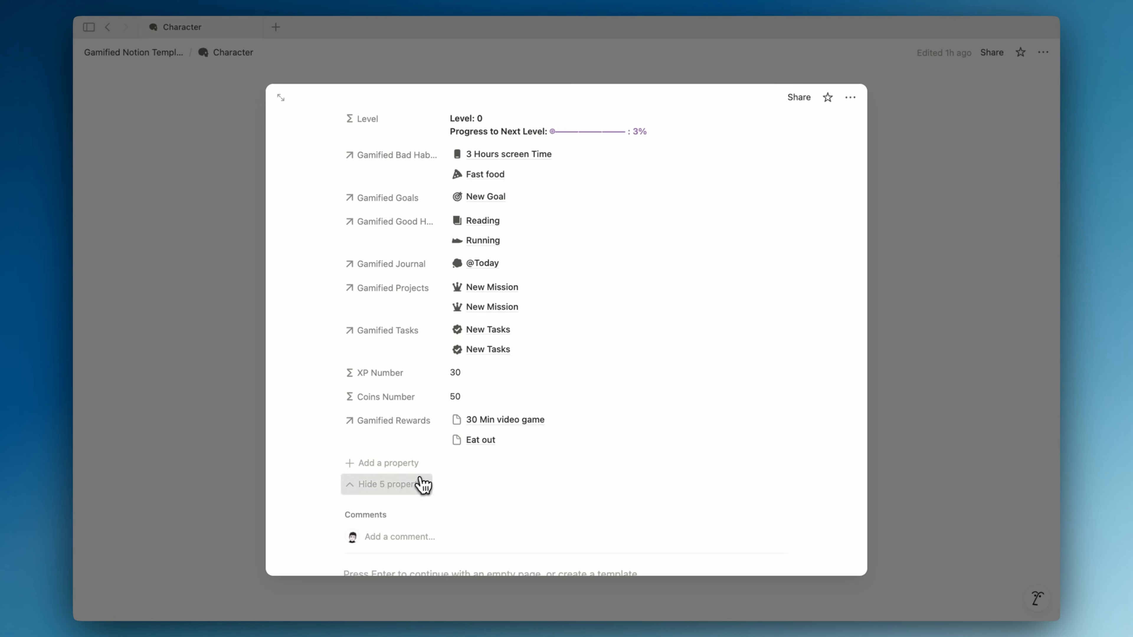
- Collapse and close the character page, and show the Coins, XP and Level properties on the Character gallery cards
left_click(415, 485)
left_click(185, 354)
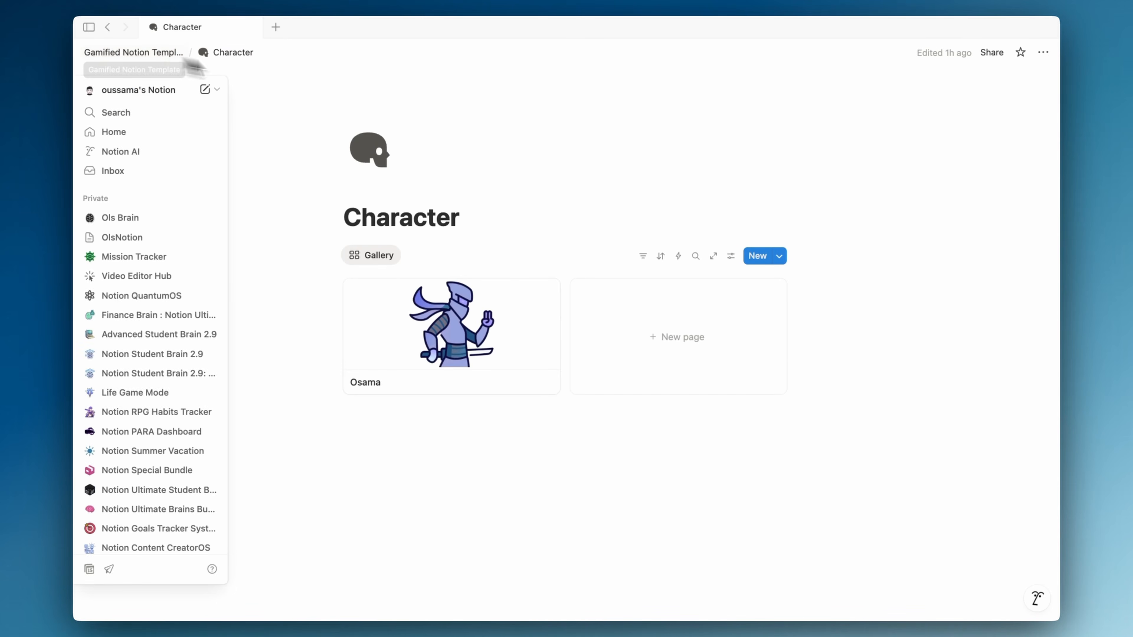
left_click(730, 257)
left_click(865, 350)
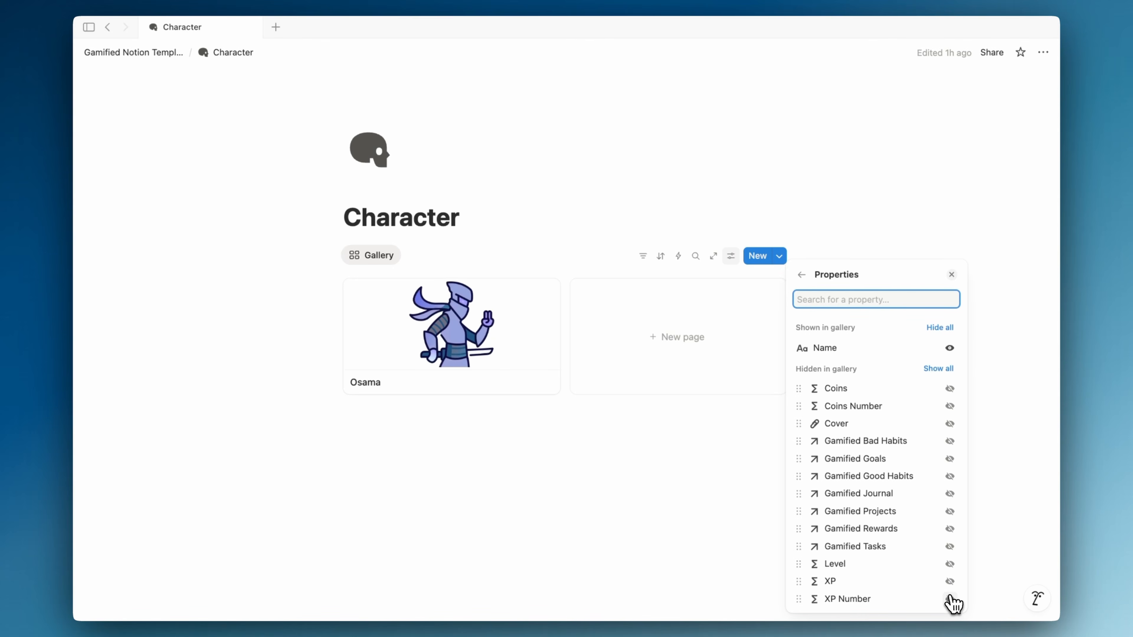
left_click(949, 599)
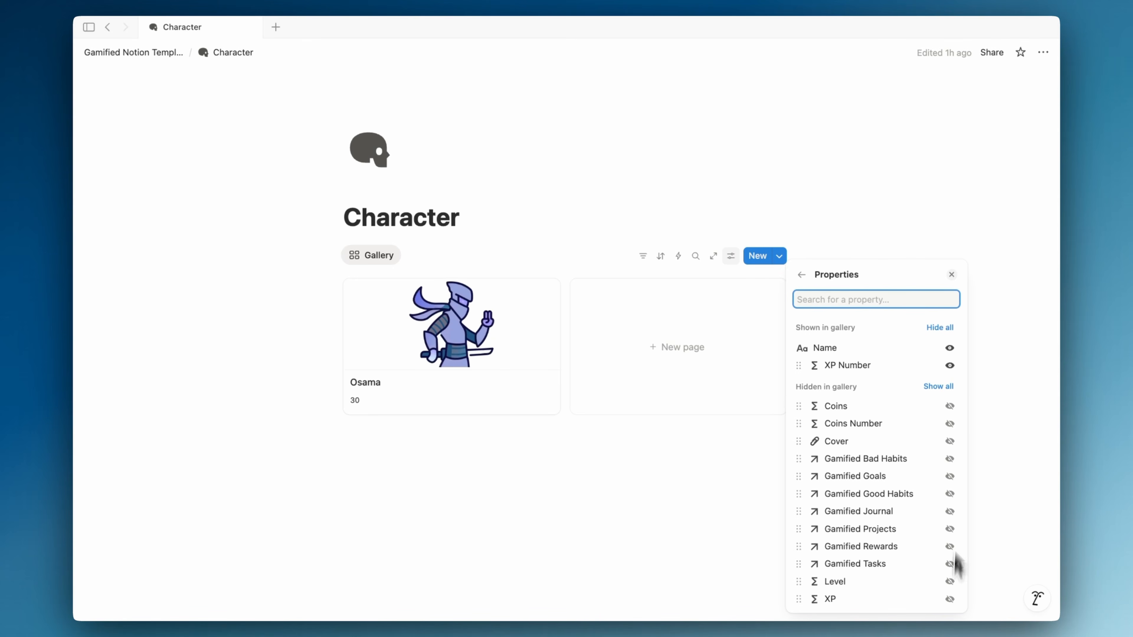
left_click(949, 365)
left_click(950, 405)
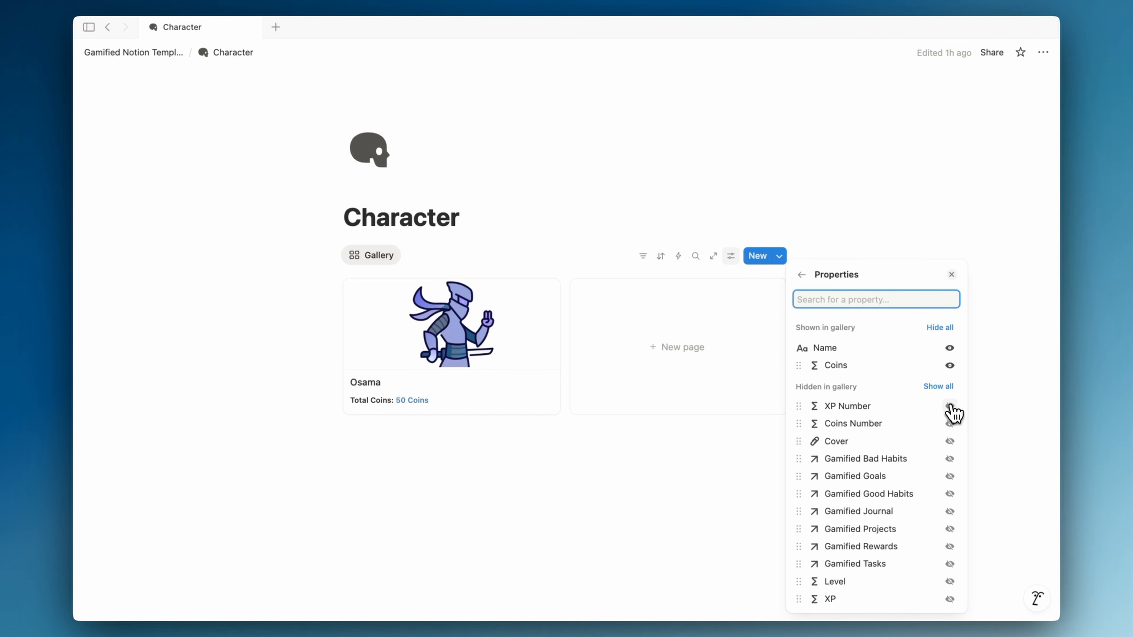
left_click(949, 598)
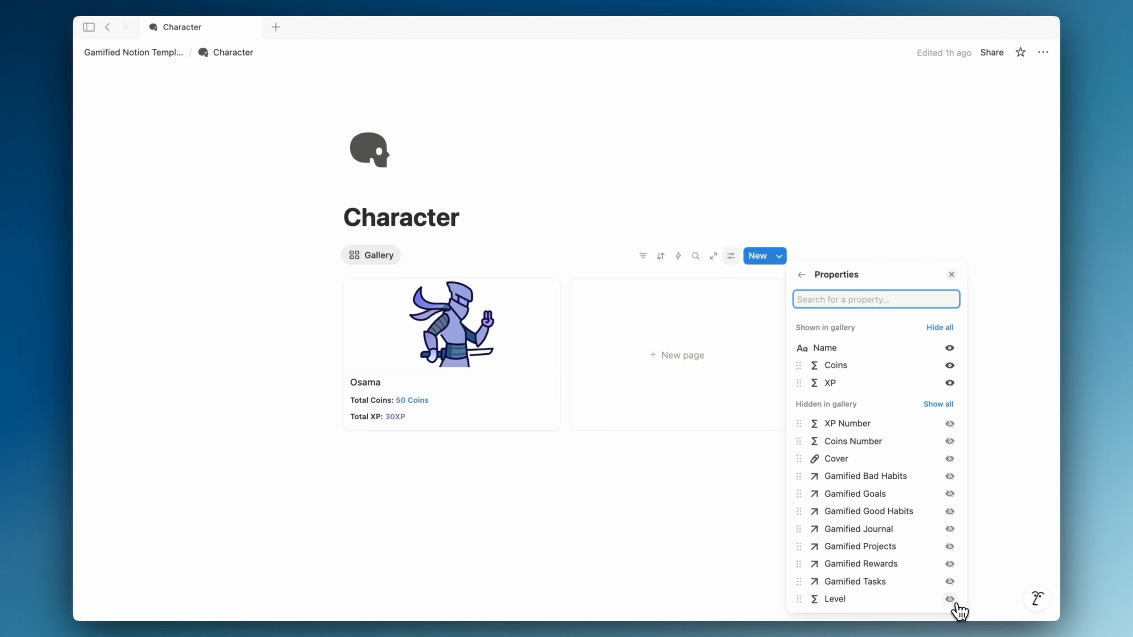
left_click(949, 599)
left_click(584, 554)
left_click(382, 260)
left_click(313, 212)
- Buy the 30 Min video game reward on the Rewards page and check the coin total on the Character page
left_click(164, 56)
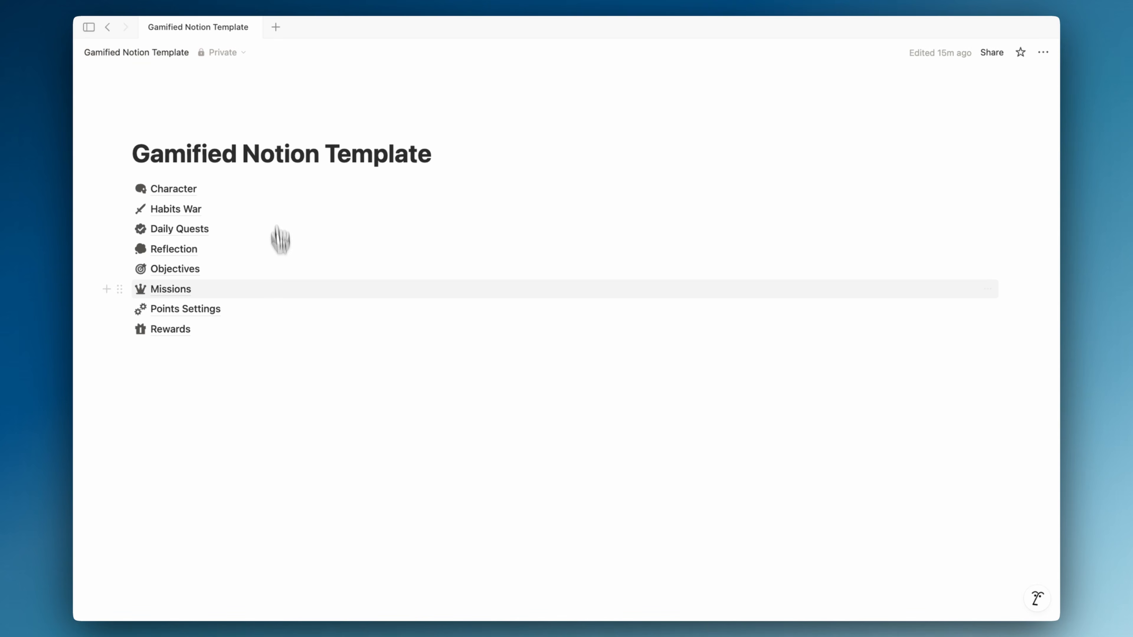
left_click(251, 333)
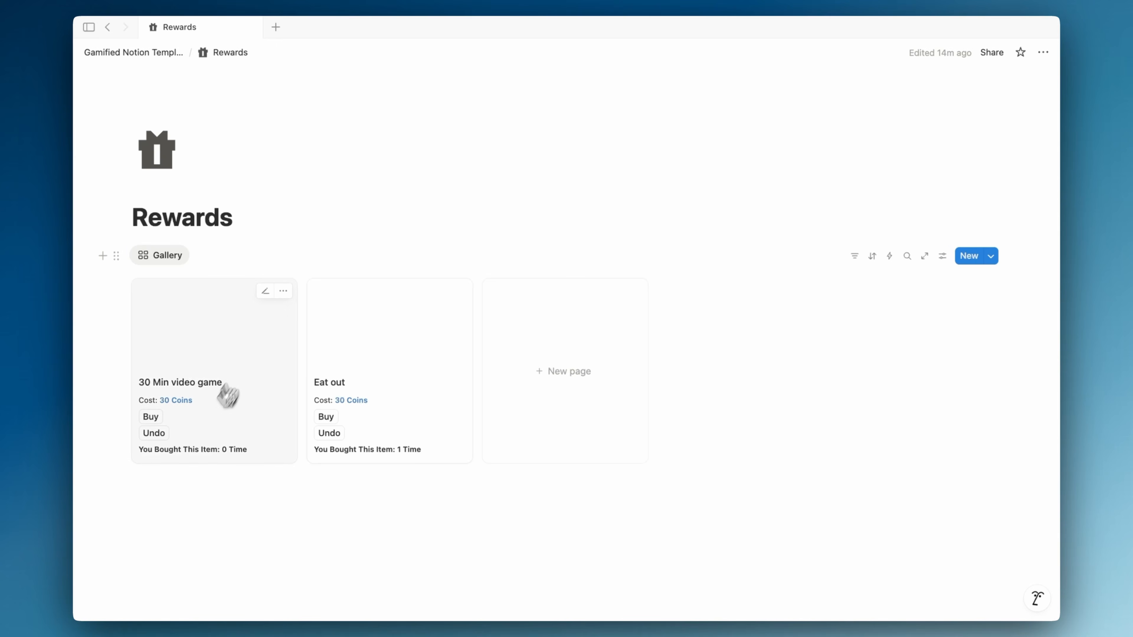
left_click(160, 418)
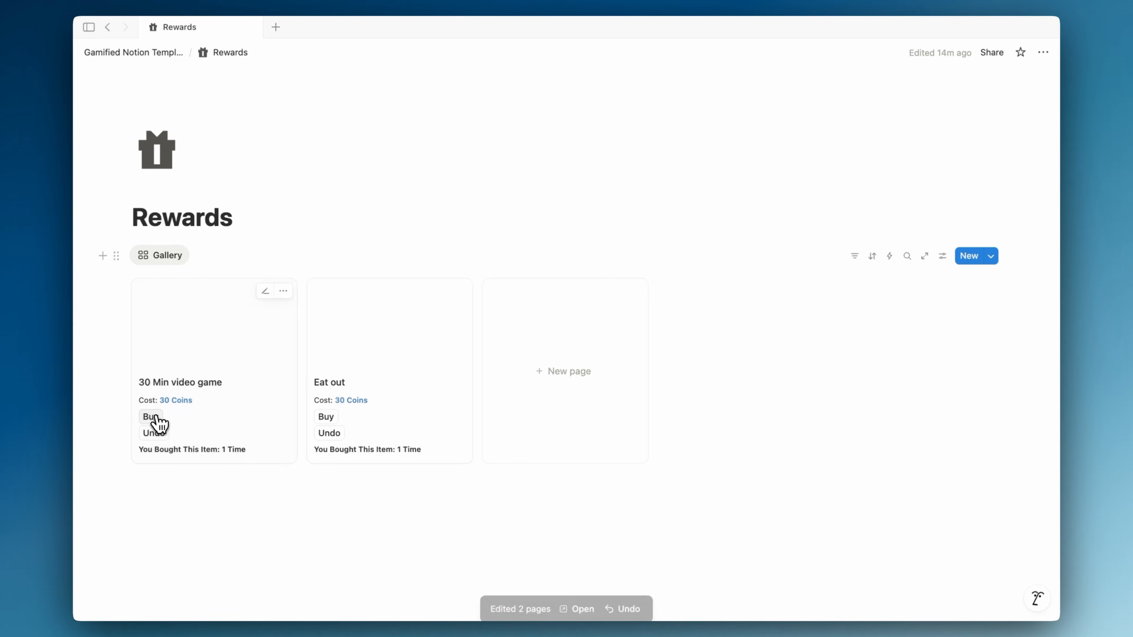
left_click(164, 56)
left_click(273, 197)
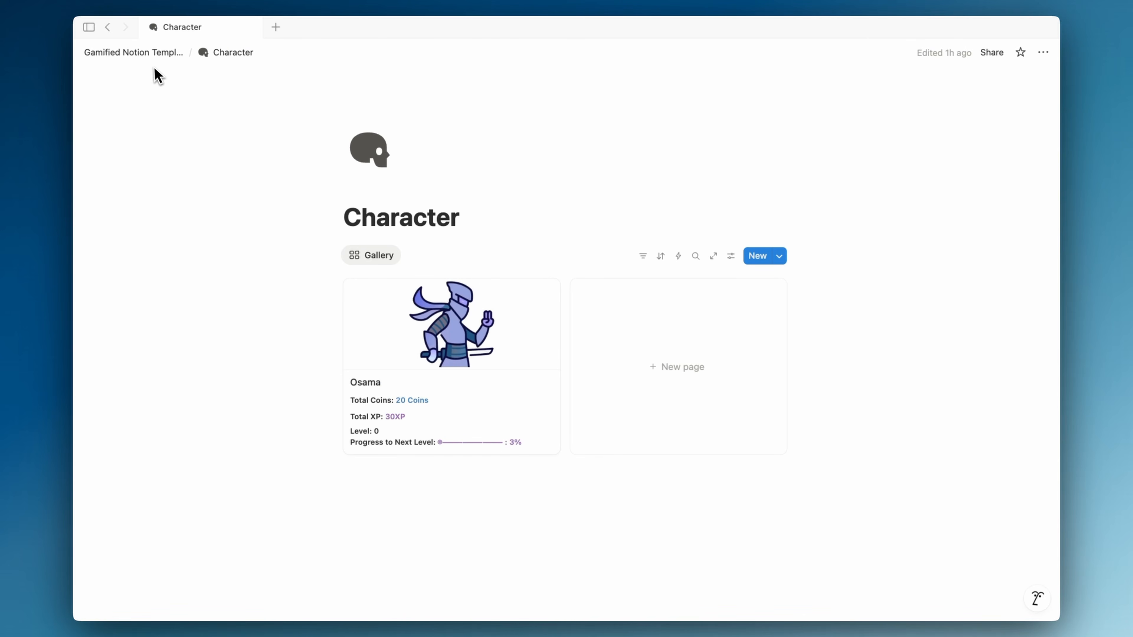
- On the Gamified Notion Template page, insert a column layout above the page list and move Character and Habits War into its first column
left_click(151, 55)
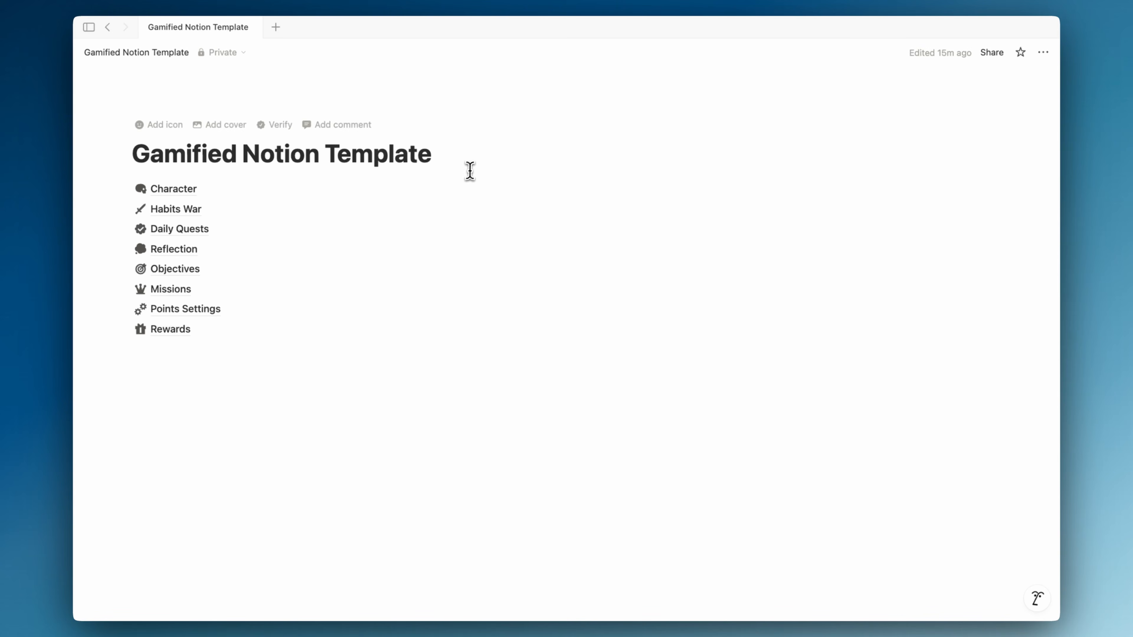
key("Return")
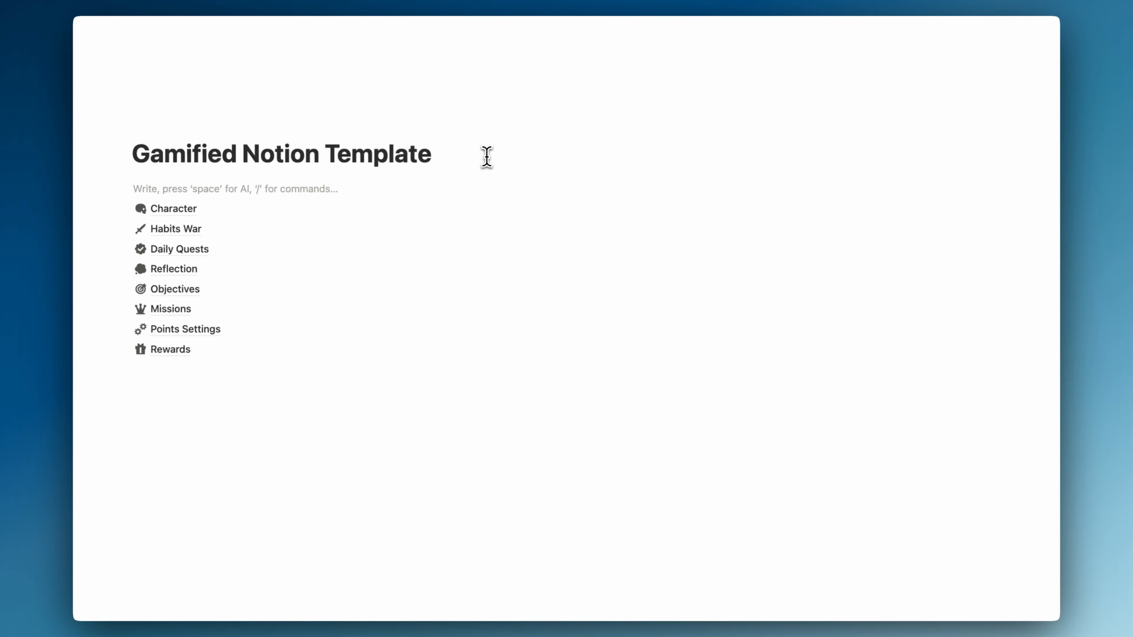
type("/col")
key("BackSpace")
key("BackSpace")
key("BackSpace")
key("BackSpace")
mouse_move(214, 232)
left_click_drag(215, 232, 215, 195)
left_click_drag(189, 245, 205, 218)
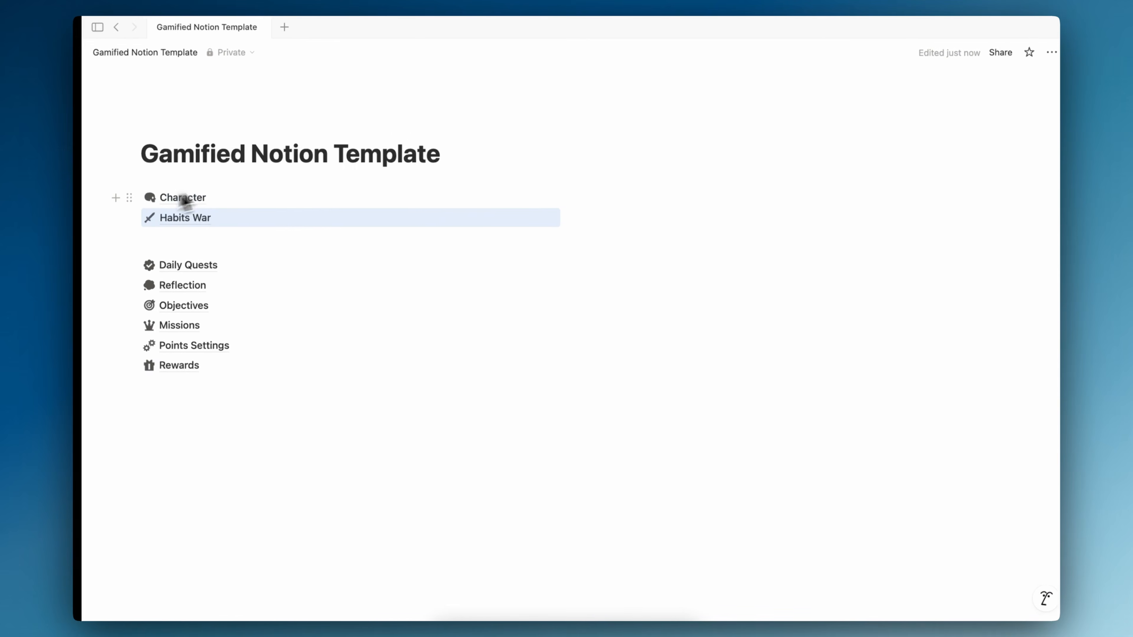
- Arrange Daily Quests with Reflection, Objectives with Missions, and Points Settings with Rewards in the second, third and fourth columns
mouse_move(156, 207)
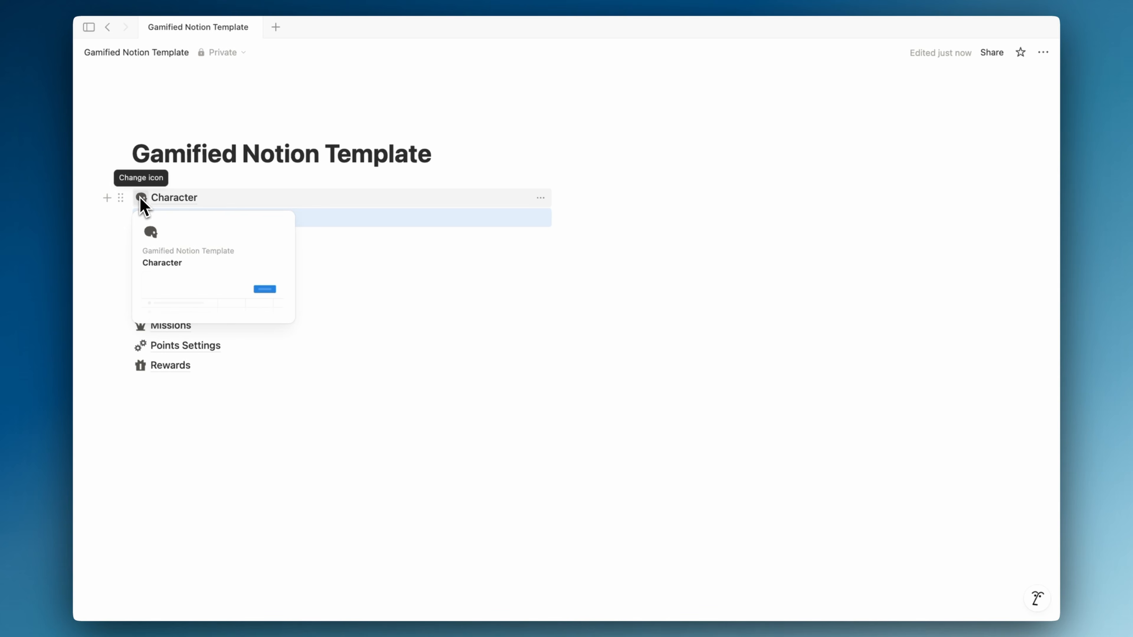
mouse_move(165, 271)
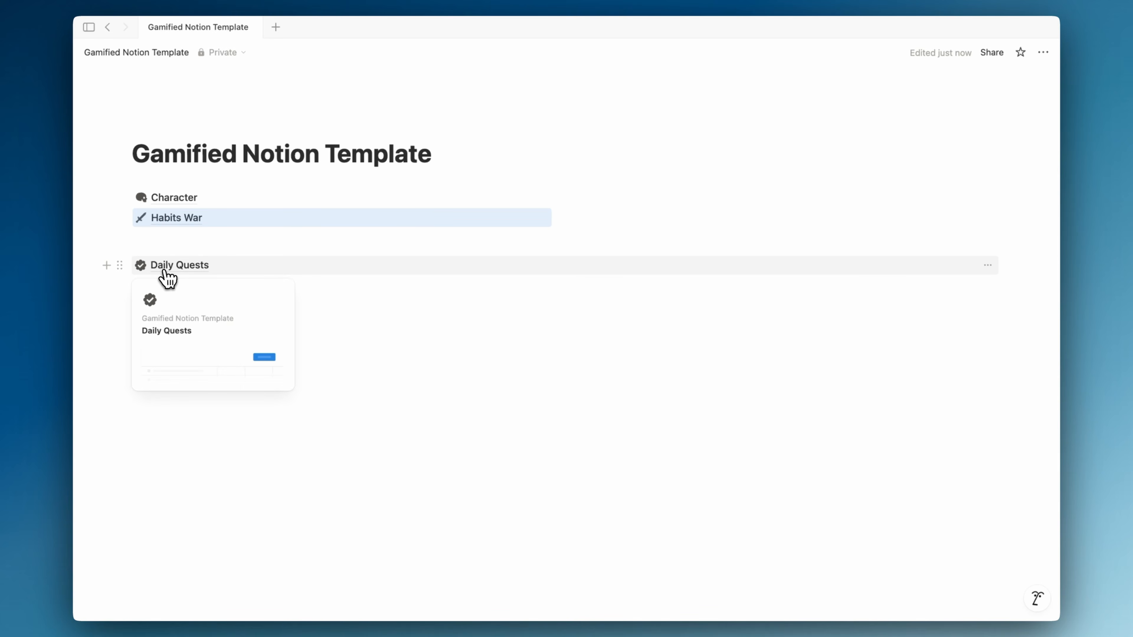
left_click_drag(165, 273, 689, 192)
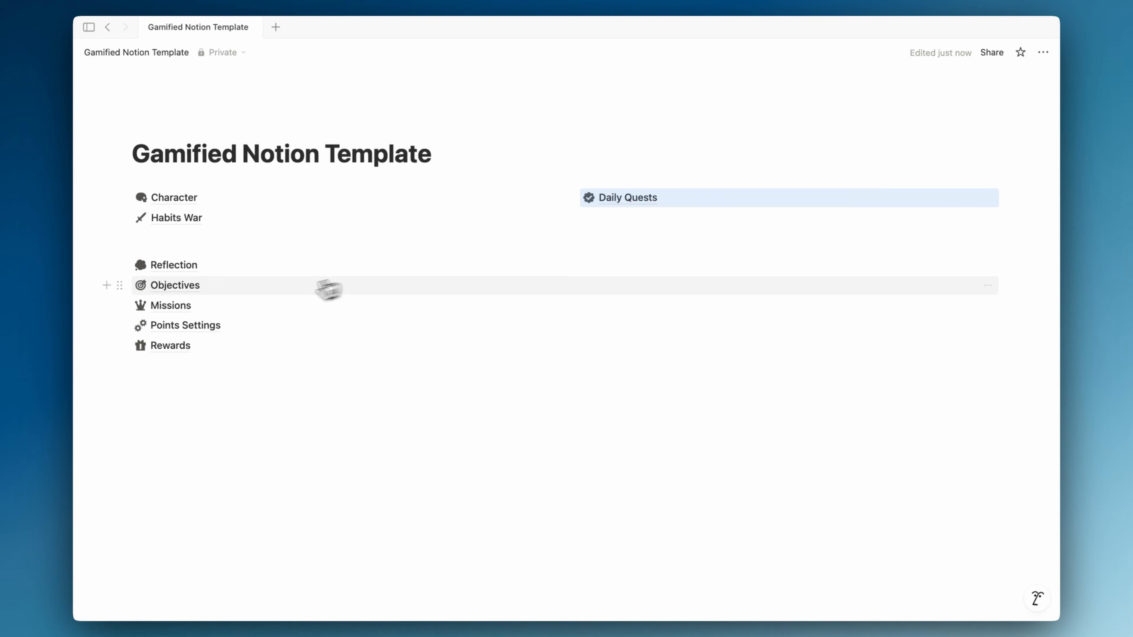
left_click_drag(246, 275, 758, 215)
left_click_drag(285, 268, 1010, 203)
left_click_drag(366, 267, 686, 242)
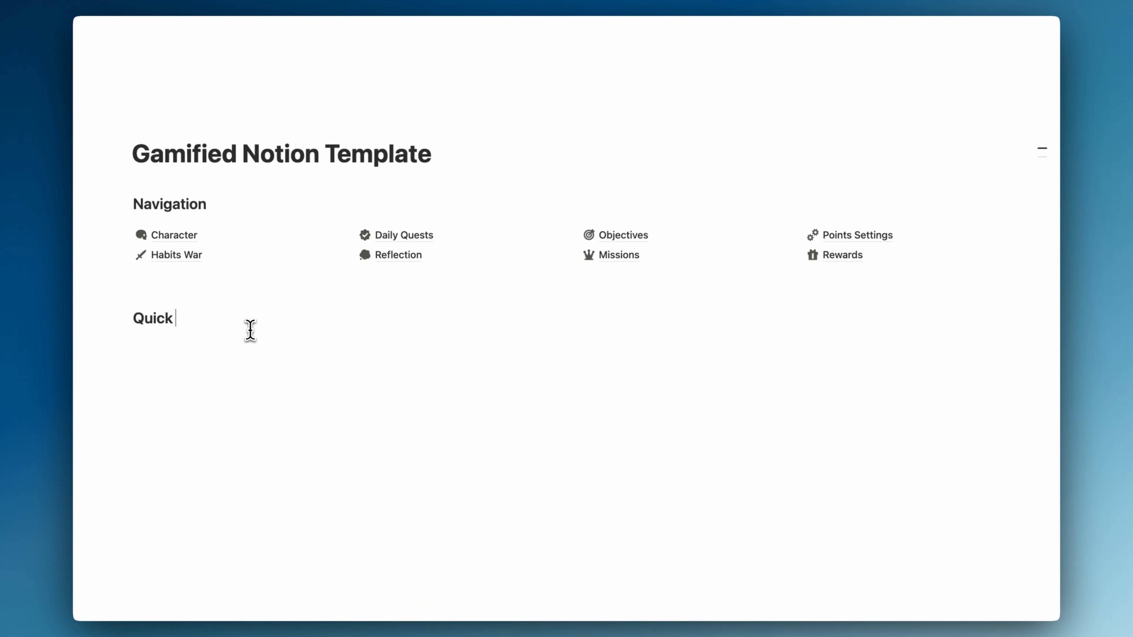
- Add a Navigation heading above the page columns and a Quick Actions heading with a divider below them
key("BackSpace")
type("---")
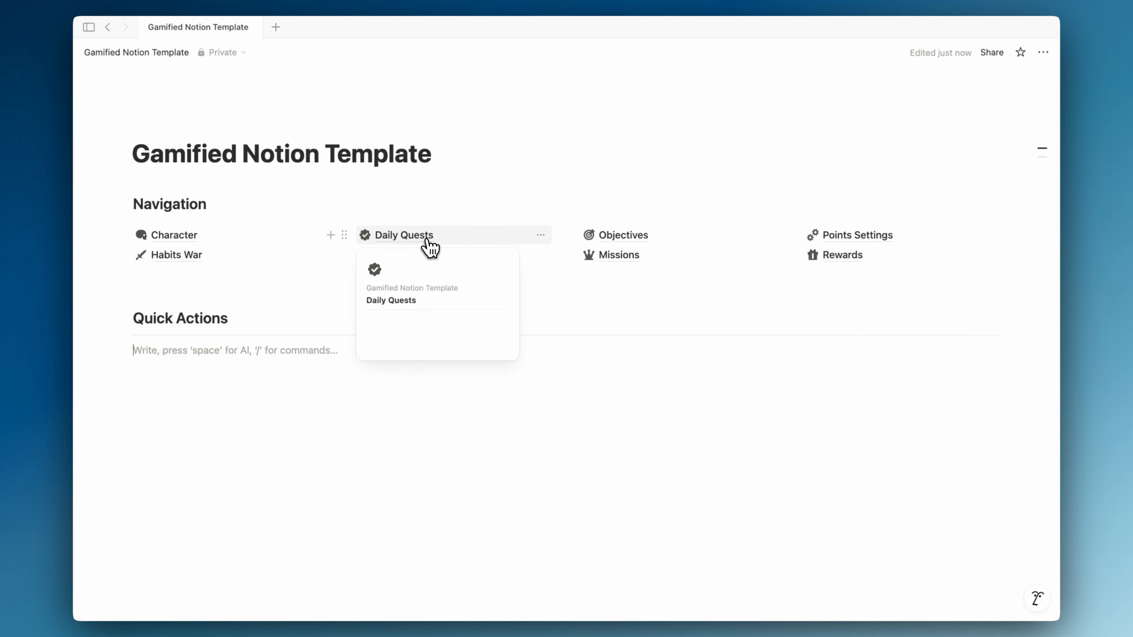
- On the Daily Quests page, insert a button named New Quest above the task views and give it the check badge icon
left_click(428, 246)
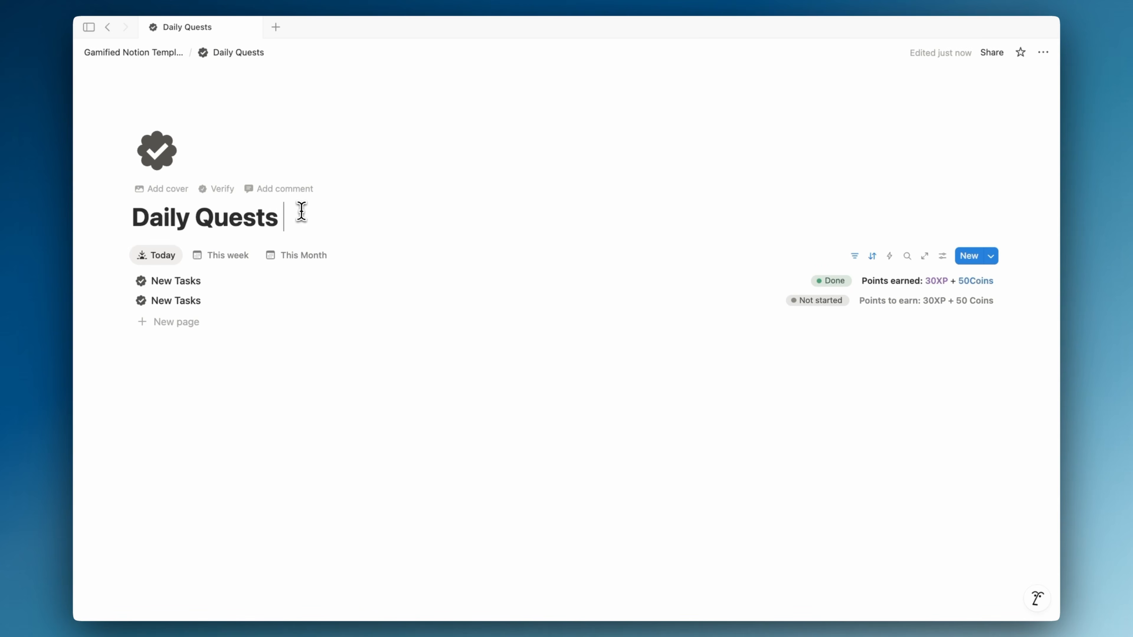
key("Up")
type("&")
key("BackSpace")
type("/but")
key("Return")
type("New Quest")
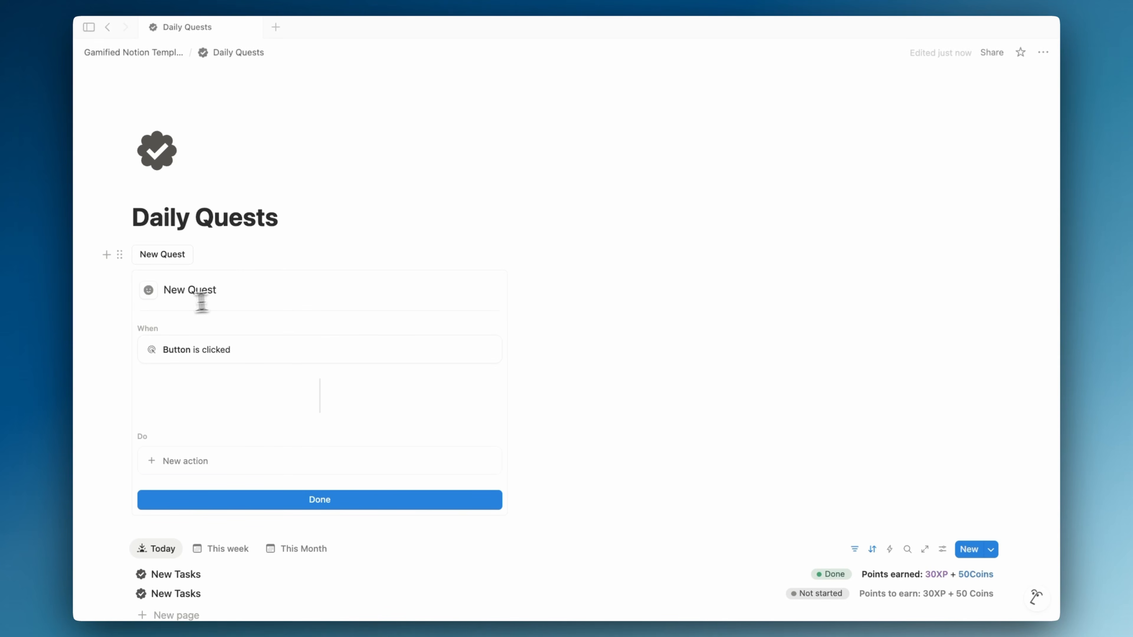
left_click(150, 294)
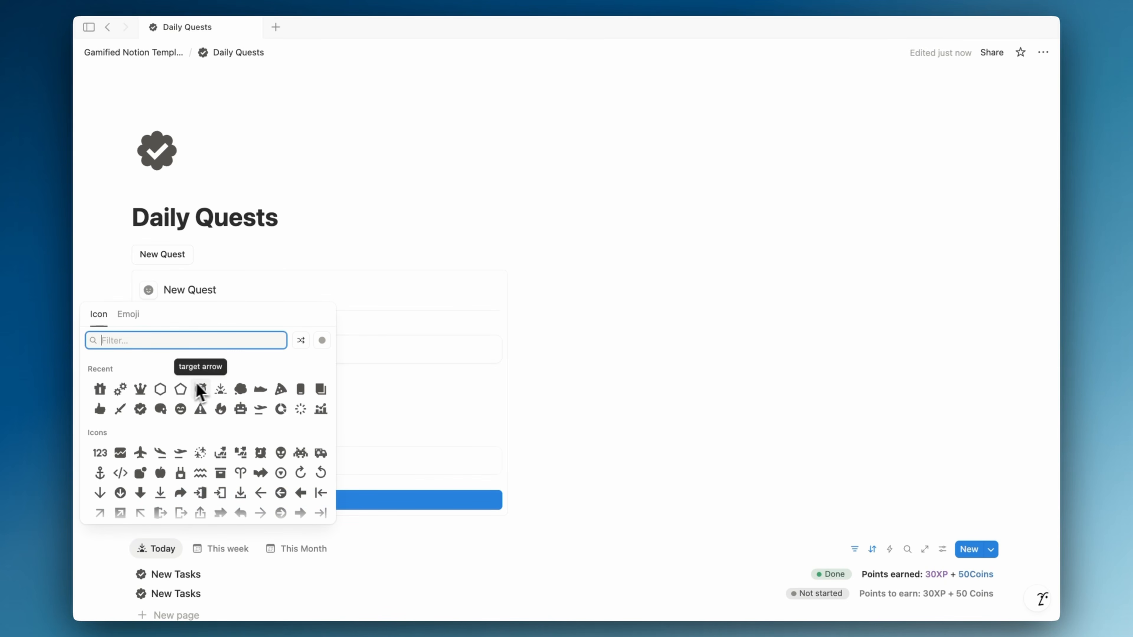
left_click(140, 409)
- Make the New Quest button add a page to Gamified Tasks as New Tasks, and save the button
left_click(196, 462)
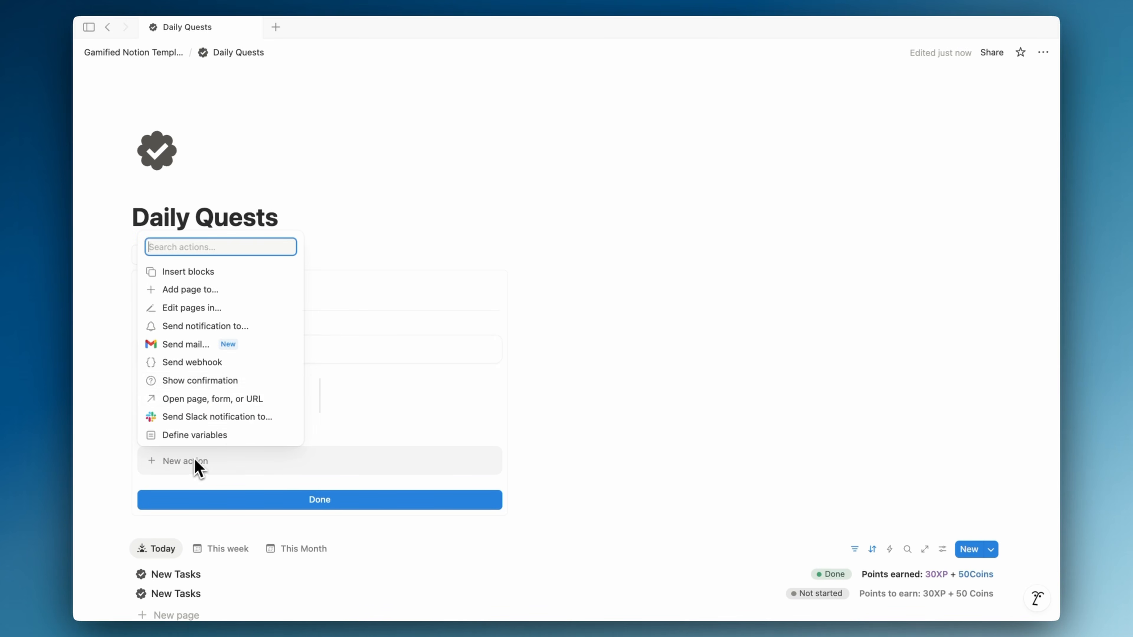
left_click(222, 293)
left_click(259, 460)
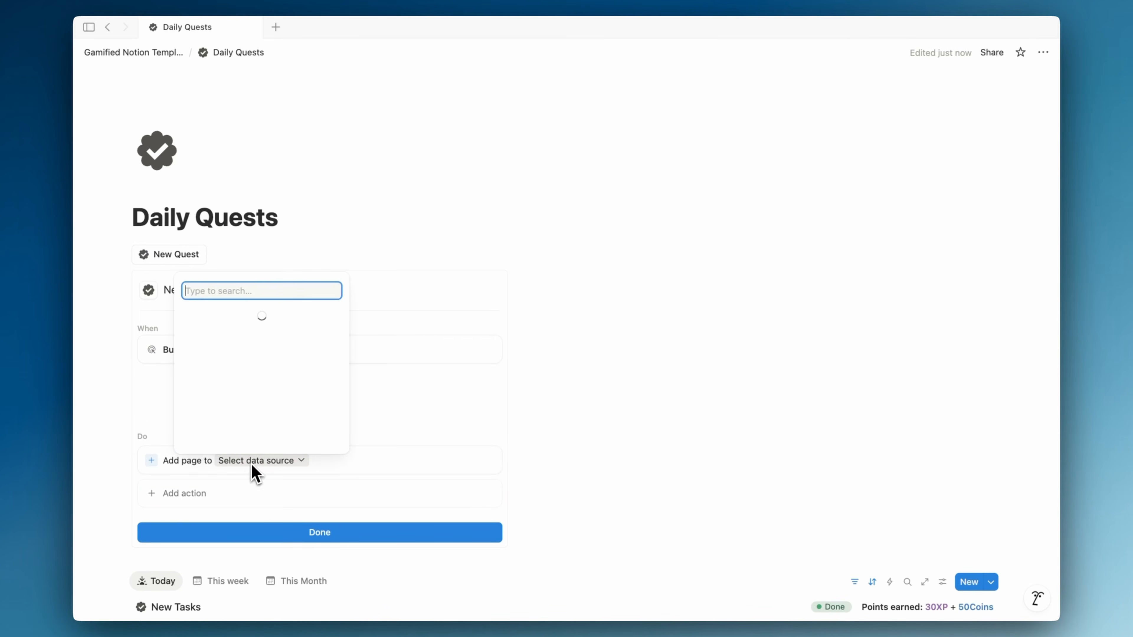
left_click(268, 312)
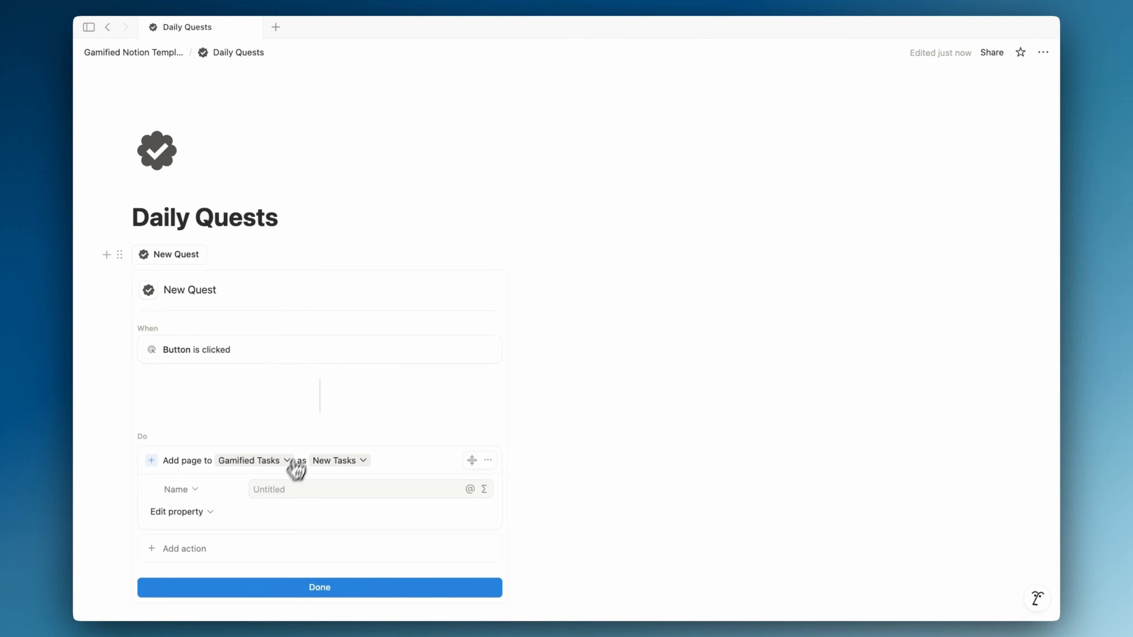
left_click(248, 588)
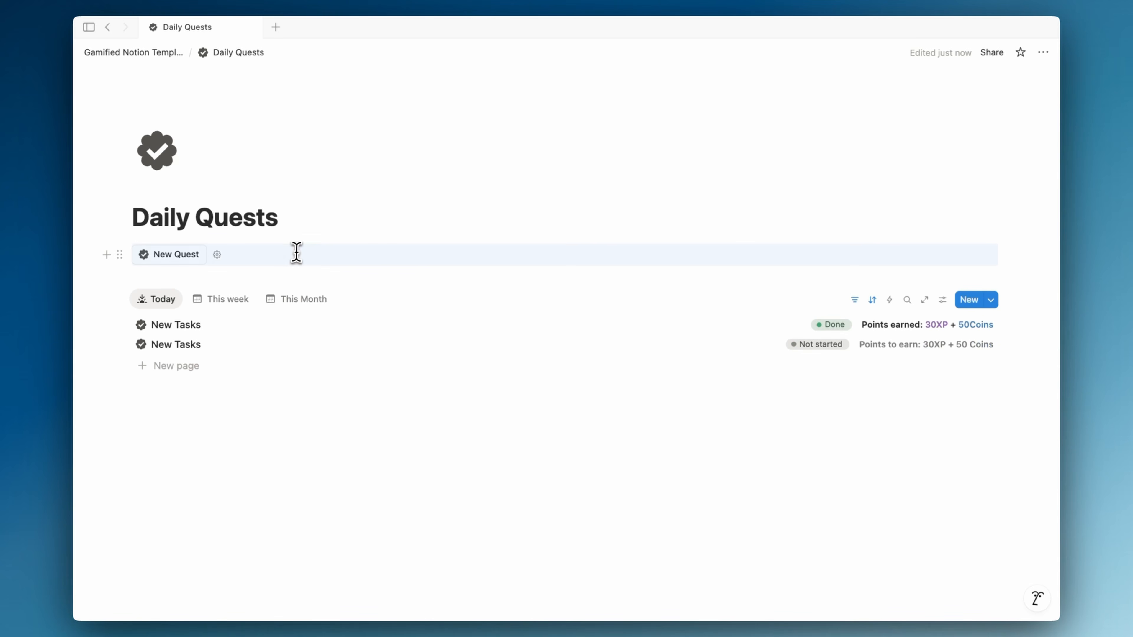
- Paste a copy of the New Quest button under Quick Actions on the Gamified Notion Template page
left_click(172, 52)
left_click(201, 325)
key("ctrl+v")
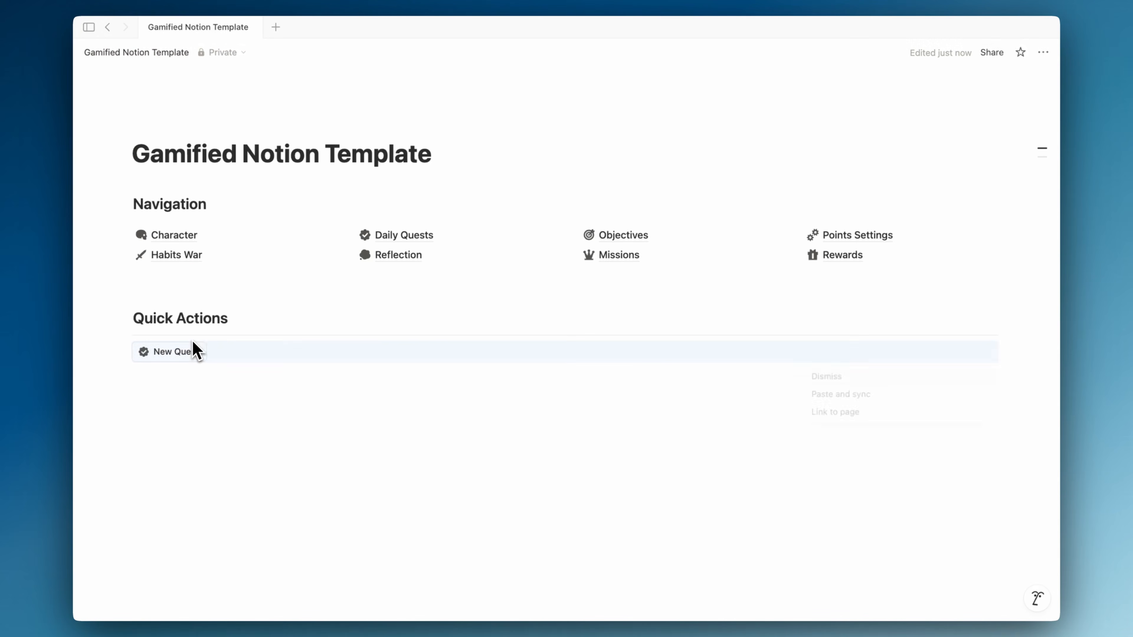
left_click(223, 335)
- On the Objectives page, insert a button named New Objective above the board
left_click(620, 235)
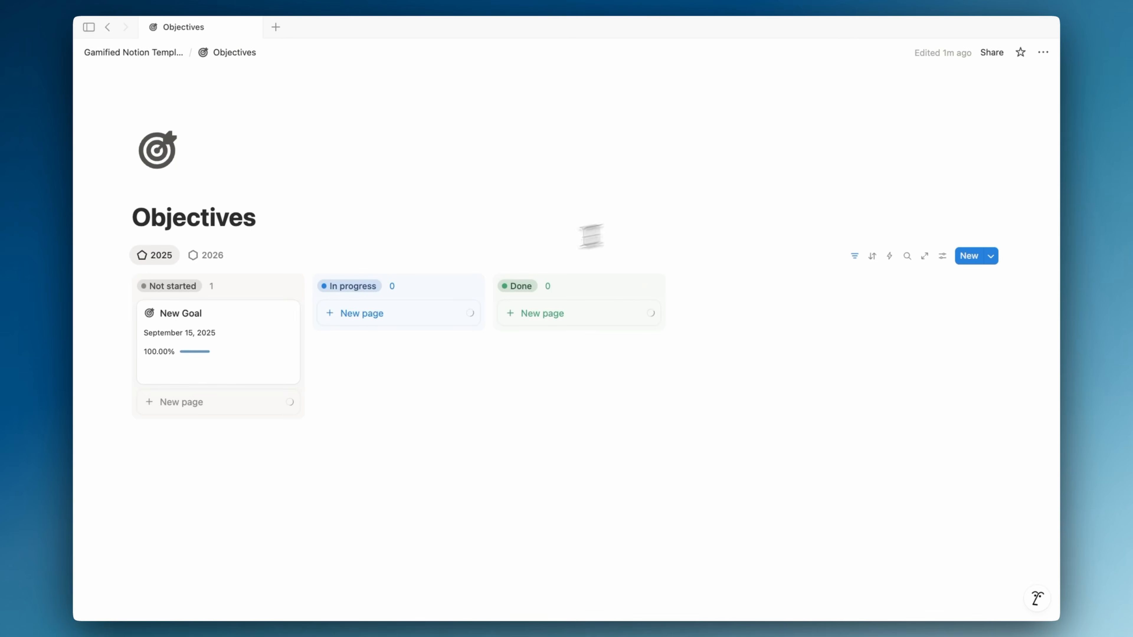
left_click(279, 247)
type("/")
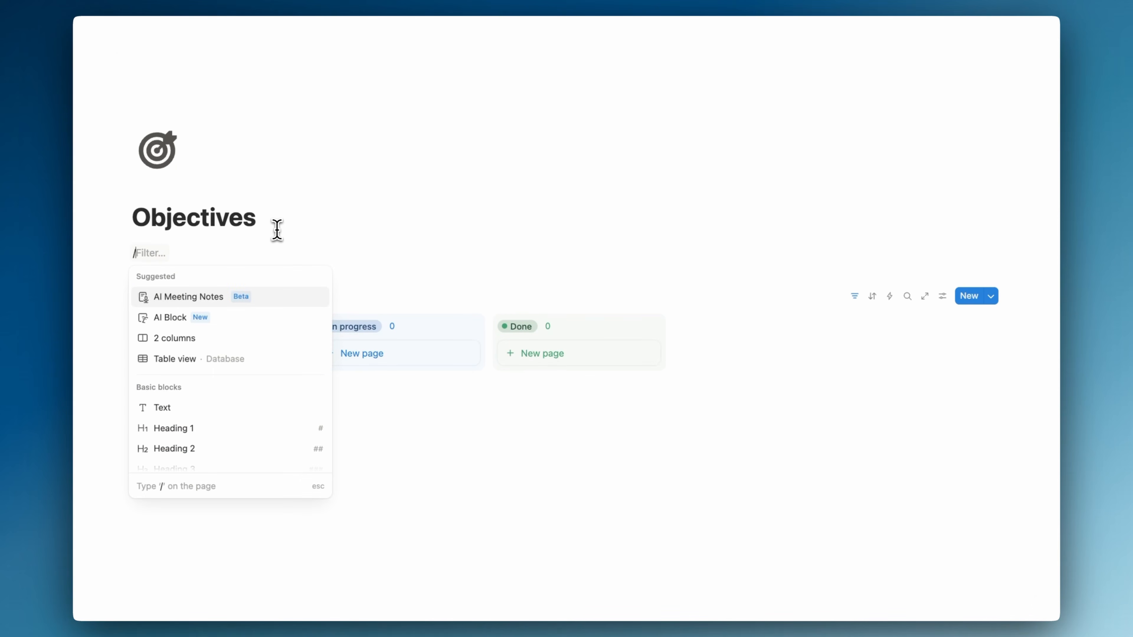
type("button")
key("Return")
type("N,e")
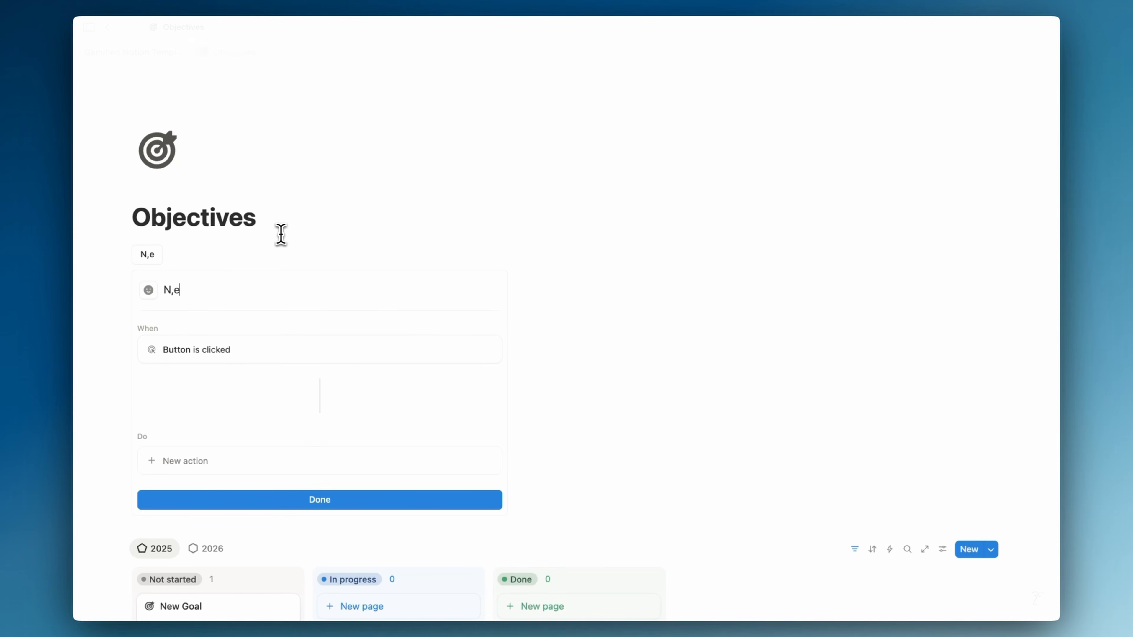
type("w Objective")
- Give the New Objective button an action that adds a page to Gamified Goals as New Goal
left_click(222, 459)
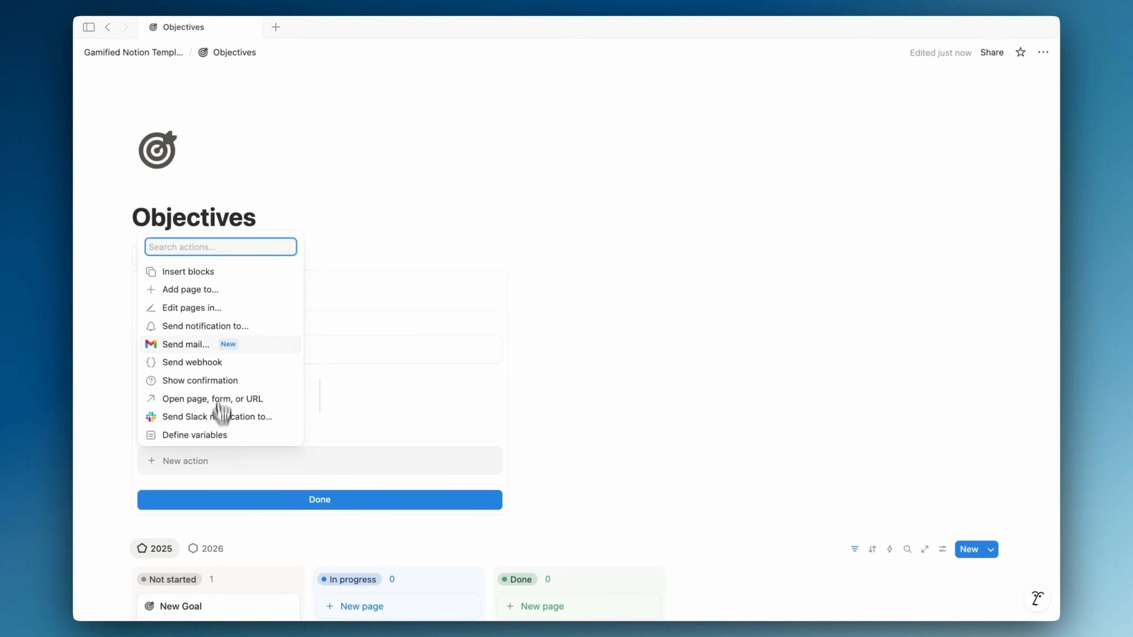
left_click(221, 296)
left_click(241, 460)
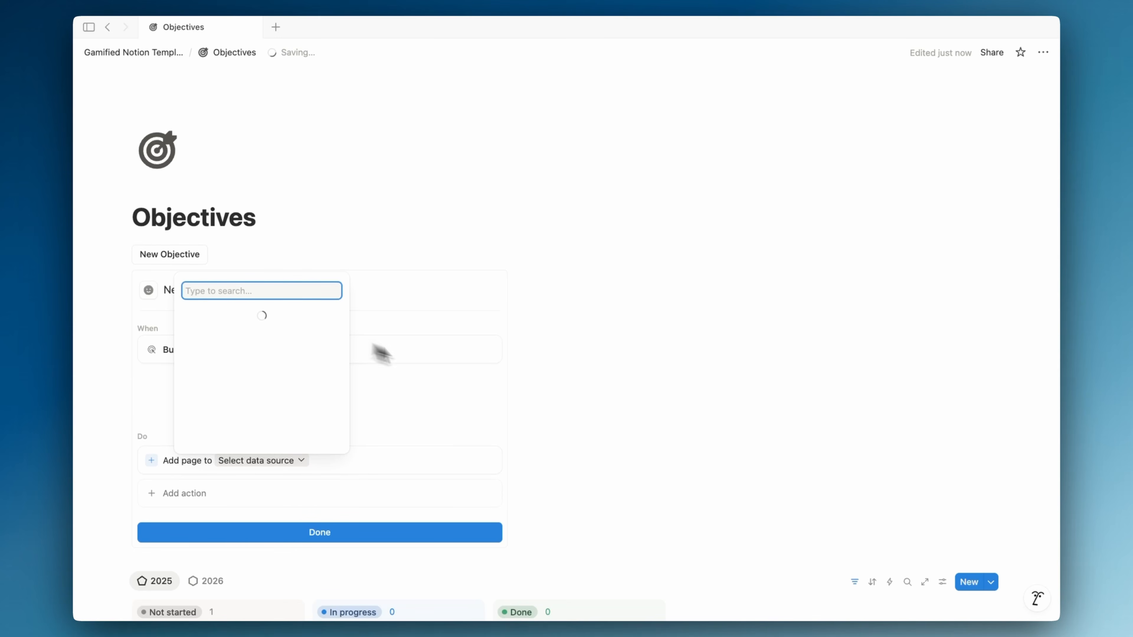
left_click(322, 306)
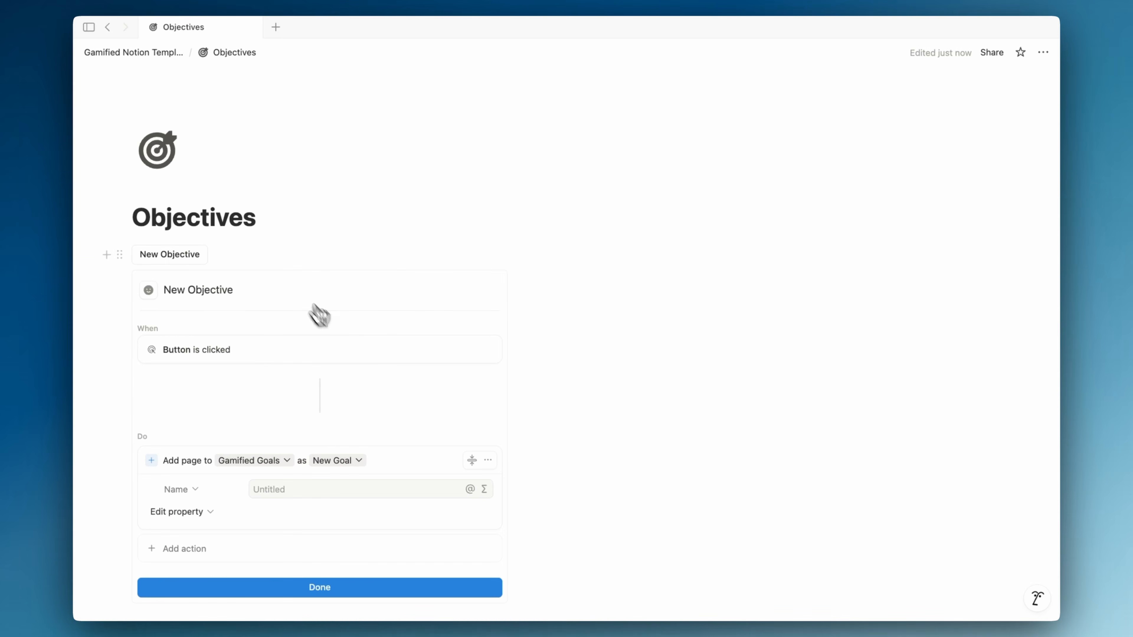
- Give the New Objective button the target icon and save it
left_click(225, 588)
left_click(218, 255)
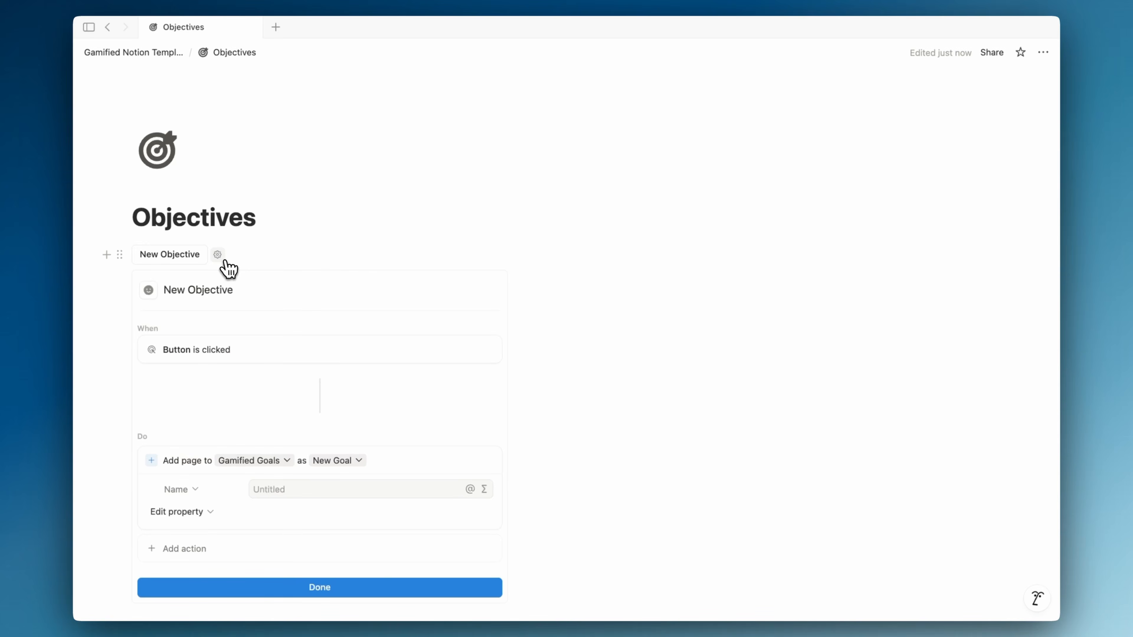
left_click(148, 291)
left_click(222, 390)
left_click(224, 415)
left_click(224, 586)
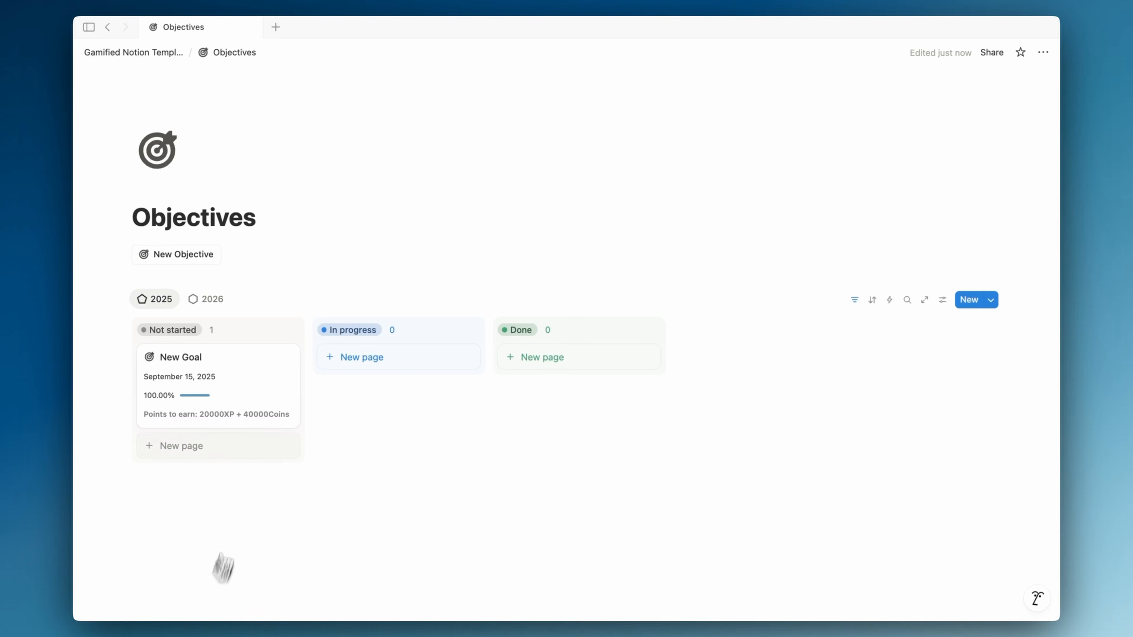
- Paste the New Objective button under Quick Actions on the Gamified Notion Template page, in a column beside New Quest
left_click(152, 56)
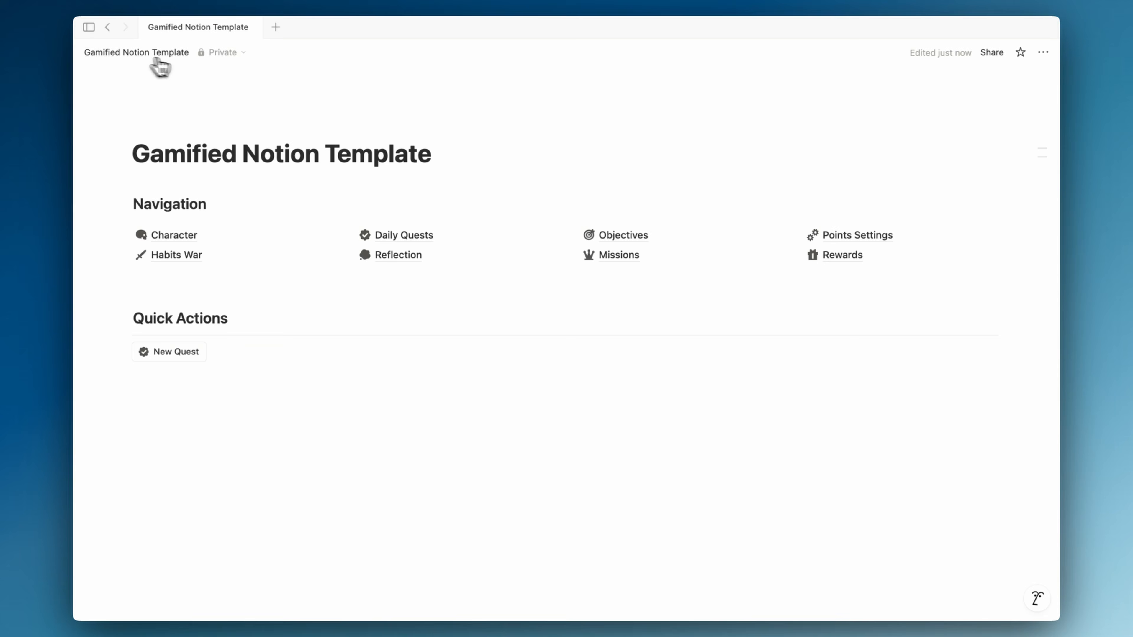
key("super+v")
left_click_drag(209, 376, 937, 367)
- On the Missions page, insert a button named New Mission with the crown icon above the board
left_click(626, 268)
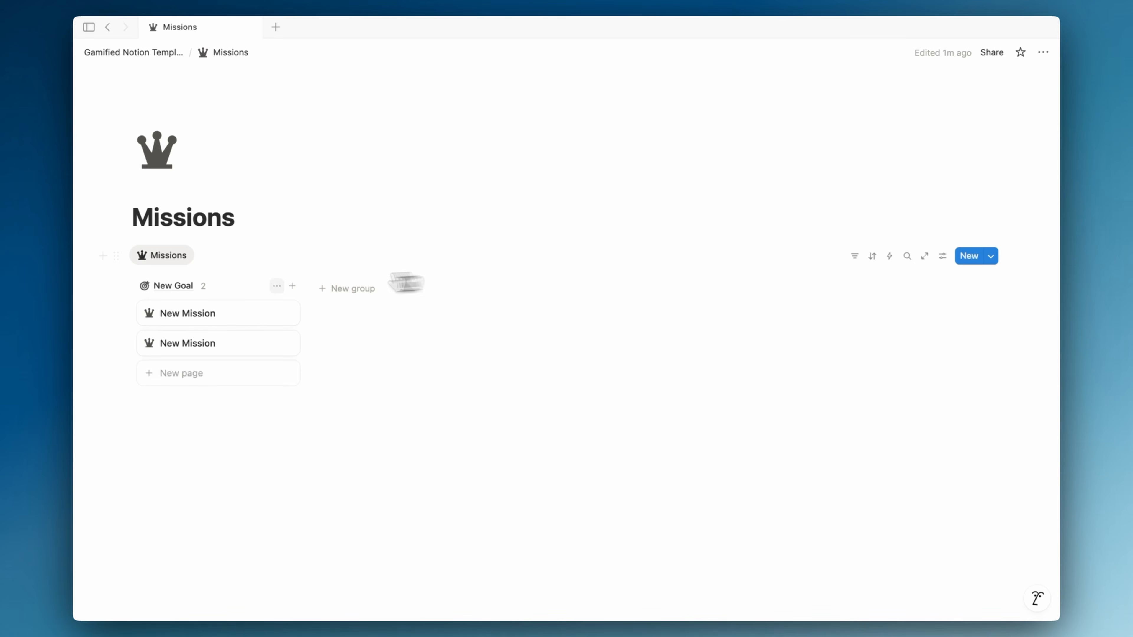
left_click(267, 233)
type("/")
key("BackSpace")
type("/but")
key("Return")
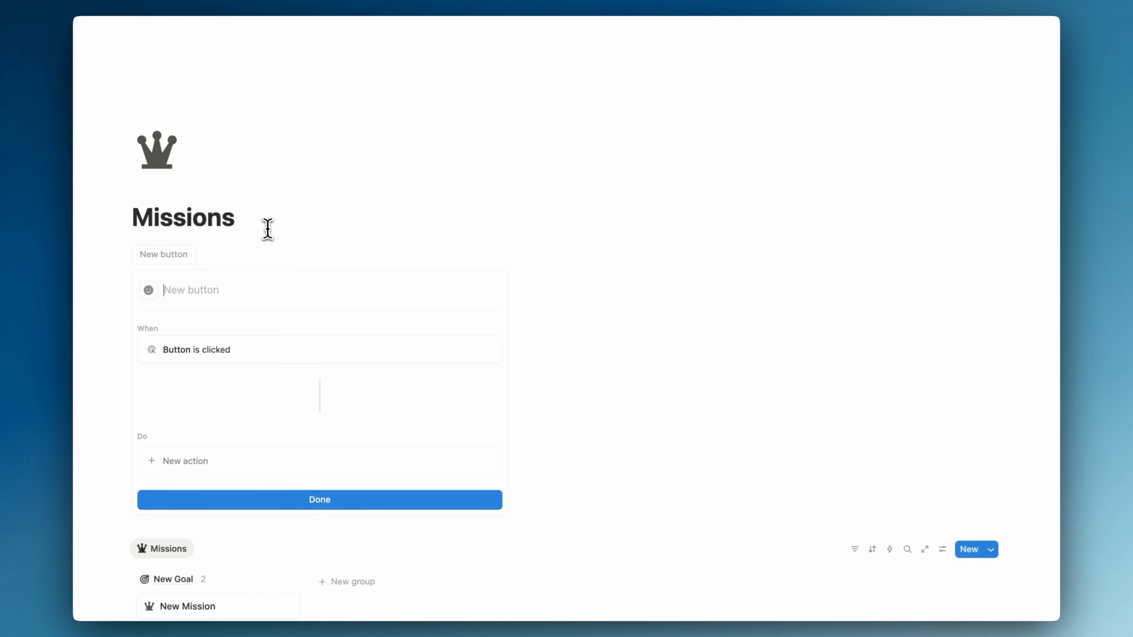
type("Mission")
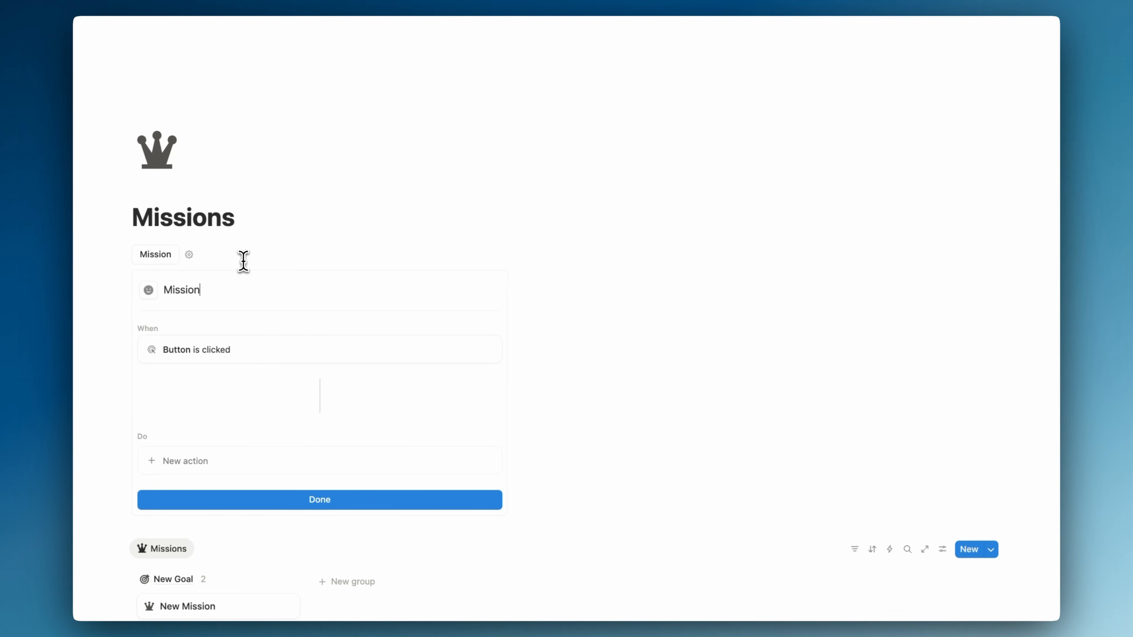
left_click(150, 291)
left_click(196, 421)
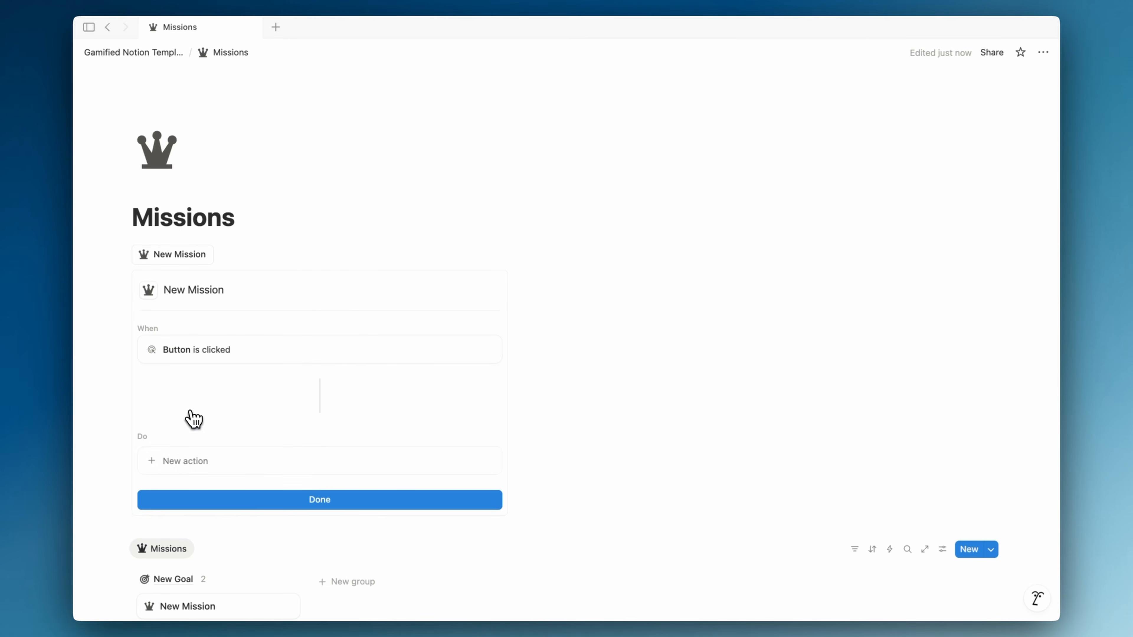
- Make the New Mission button add a page to Gamified Projects, and save the button
left_click(207, 460)
left_click(235, 290)
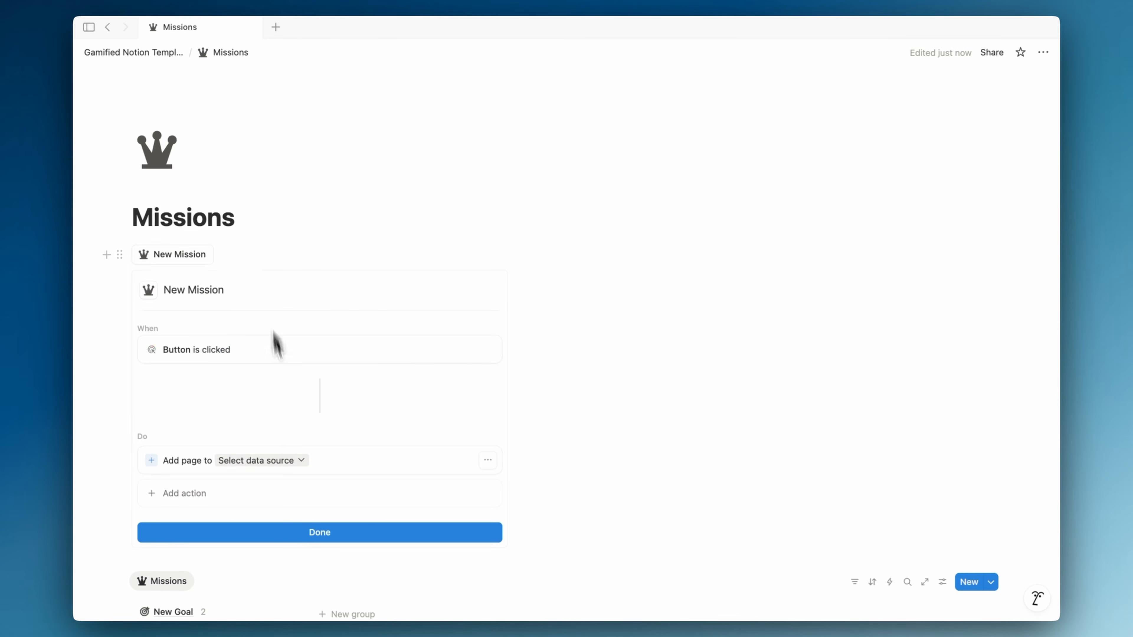
left_click(274, 460)
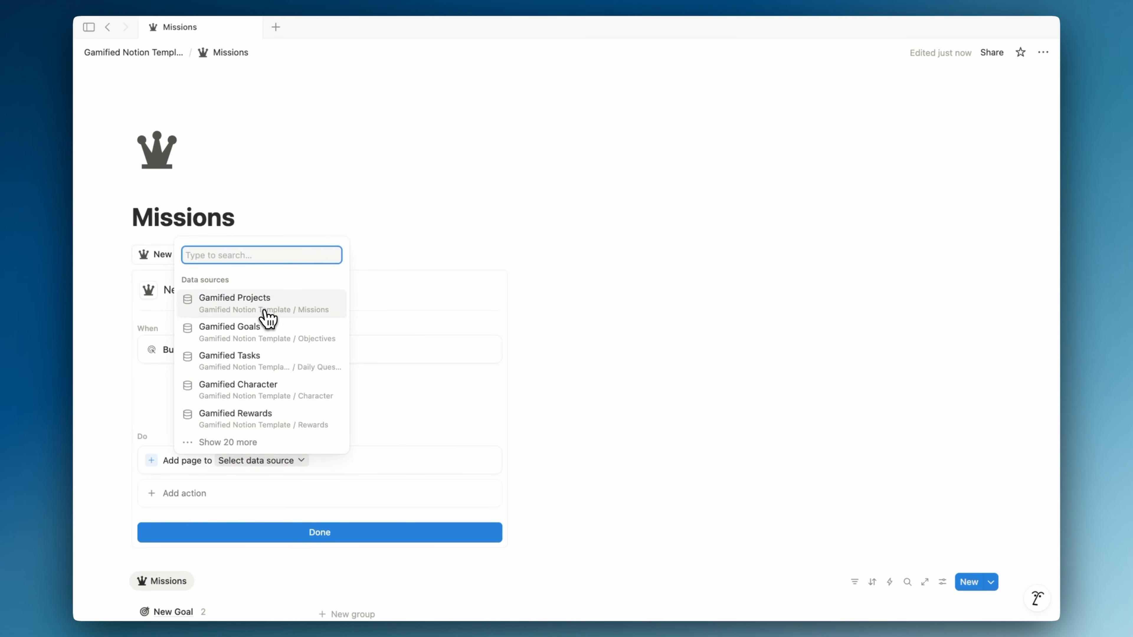
left_click(271, 308)
left_click(268, 586)
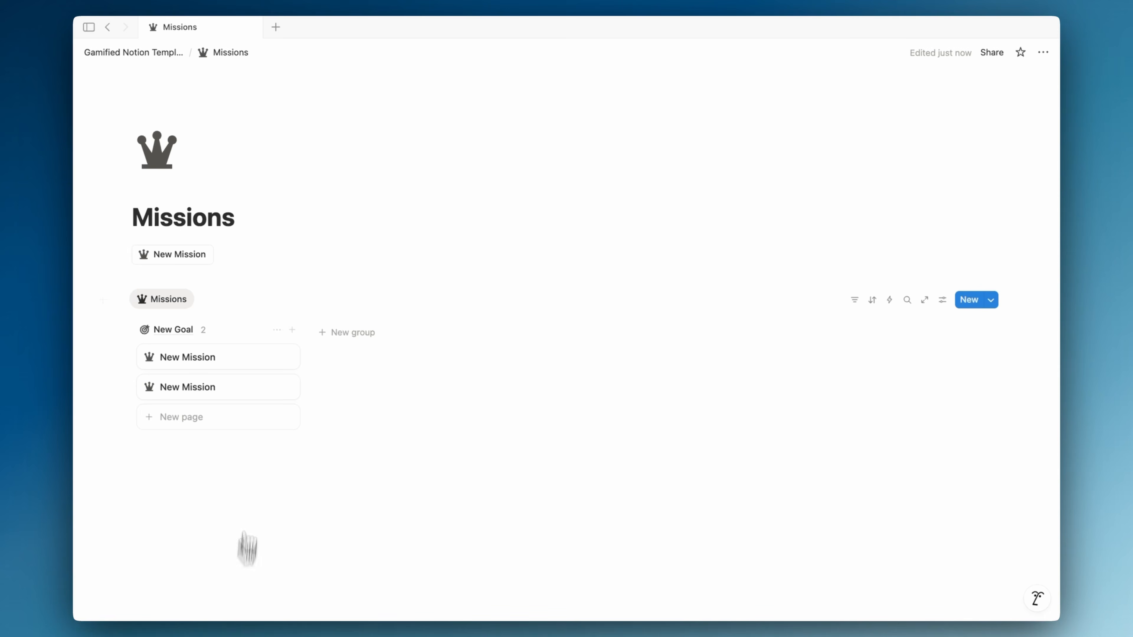
- Copy the New Mission button to the Gamified Notion Template page as a third Quick Actions column
left_click_drag(290, 273, 296, 257)
key("super+c")
left_click(134, 53)
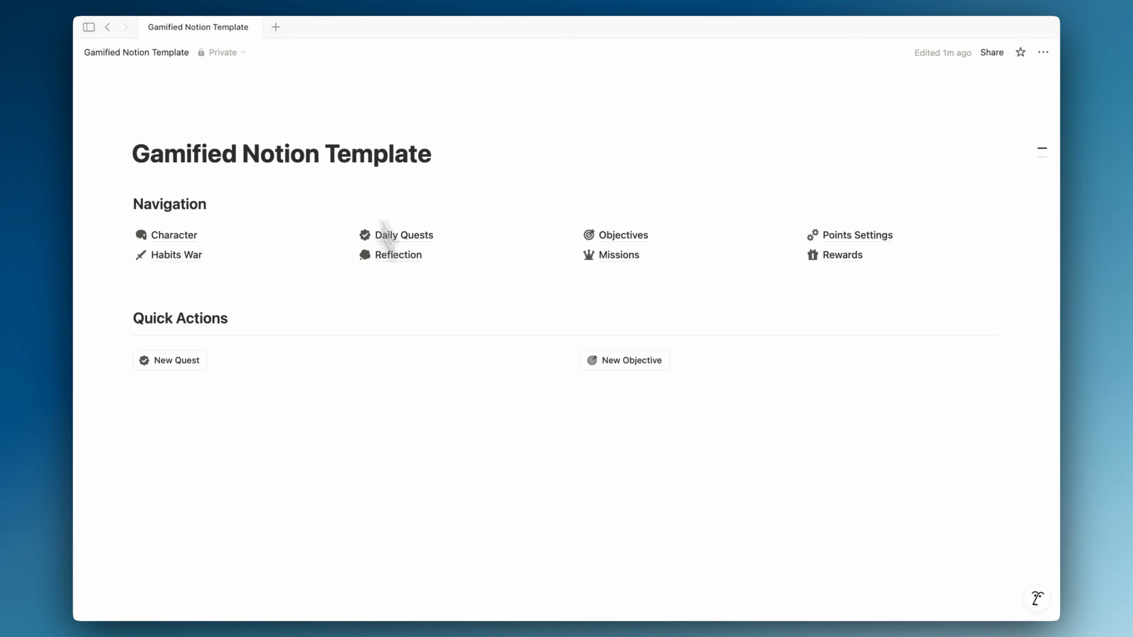
left_click(454, 447)
key("super+v")
left_click_drag(210, 397, 1006, 370)
- Insert a two-column layout below the quick-action buttons, with a Character heading and a divider in its first column
left_click(711, 419)
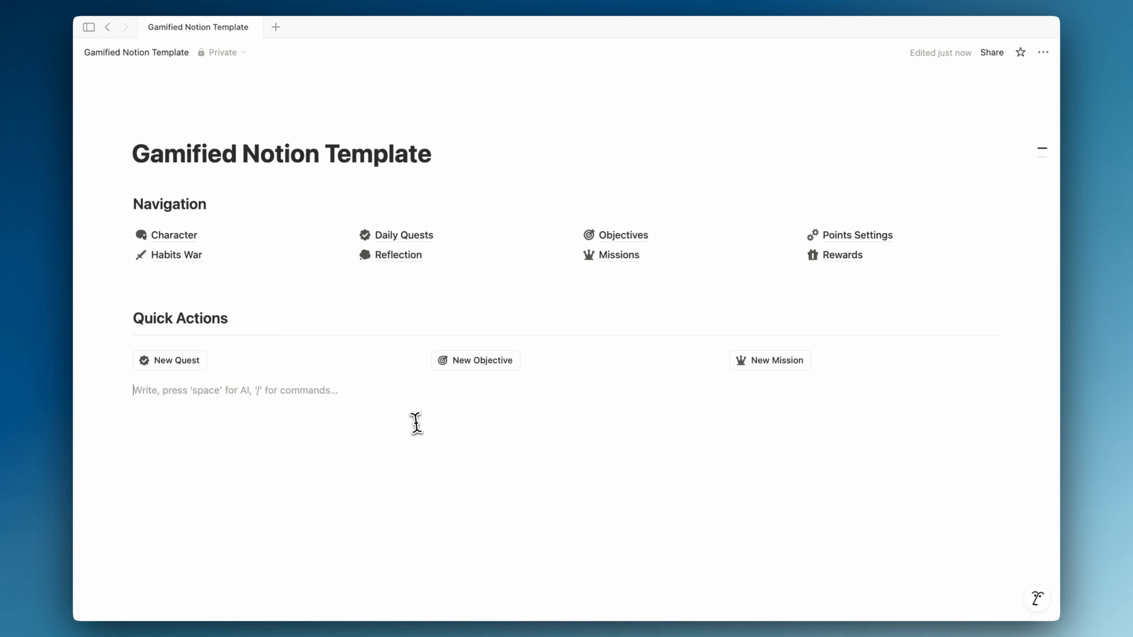
key("Return")
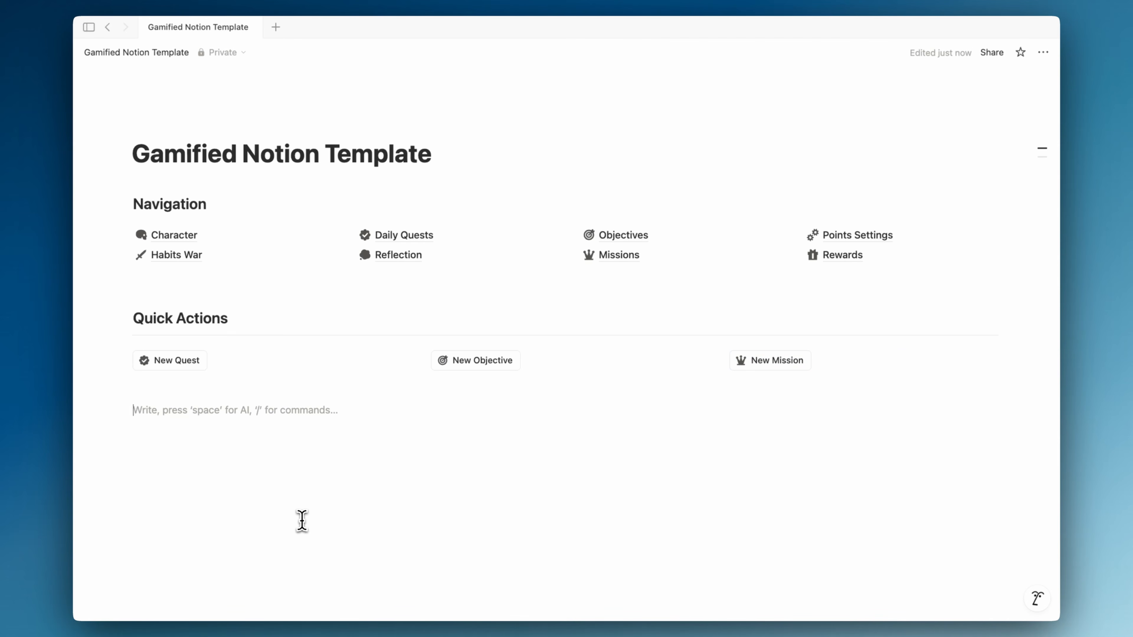
type("/col")
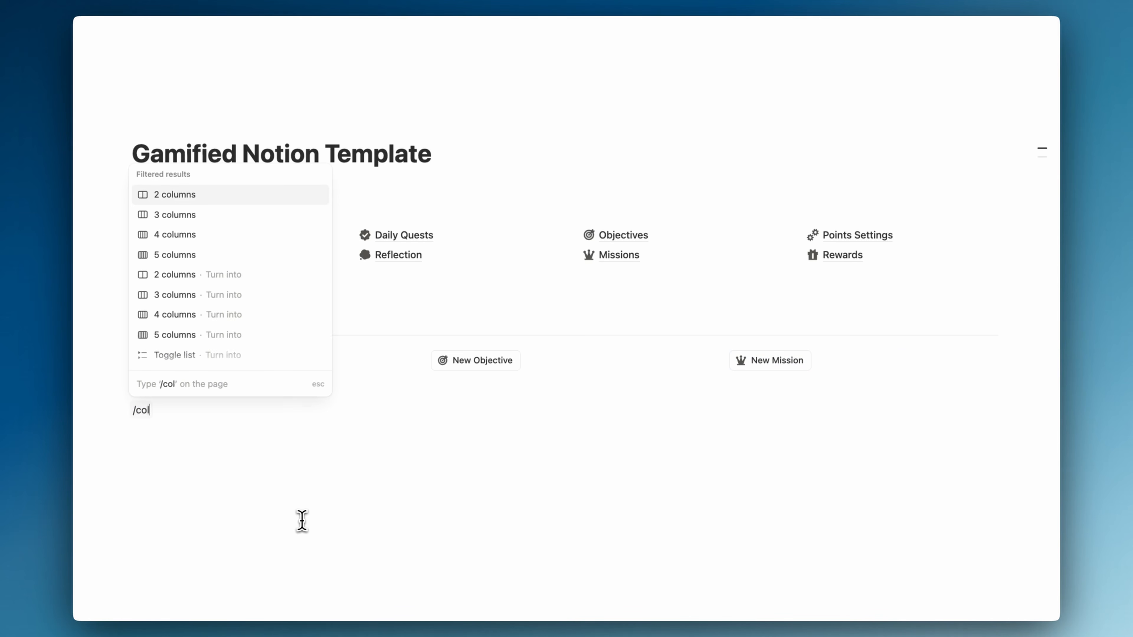
key("Return")
type("##")
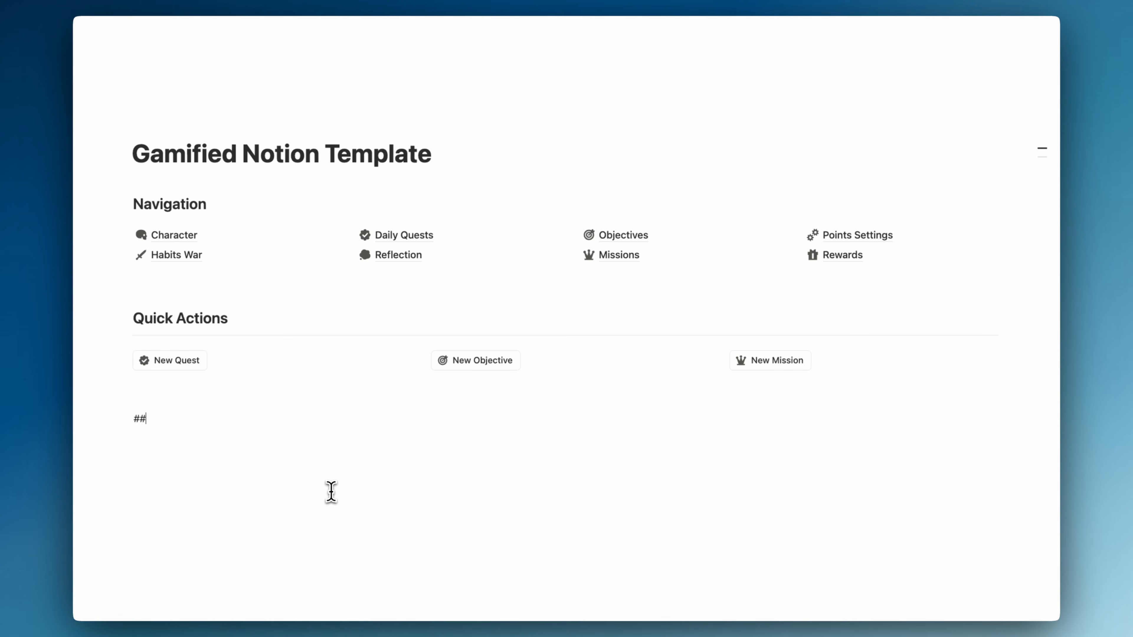
key("Return")
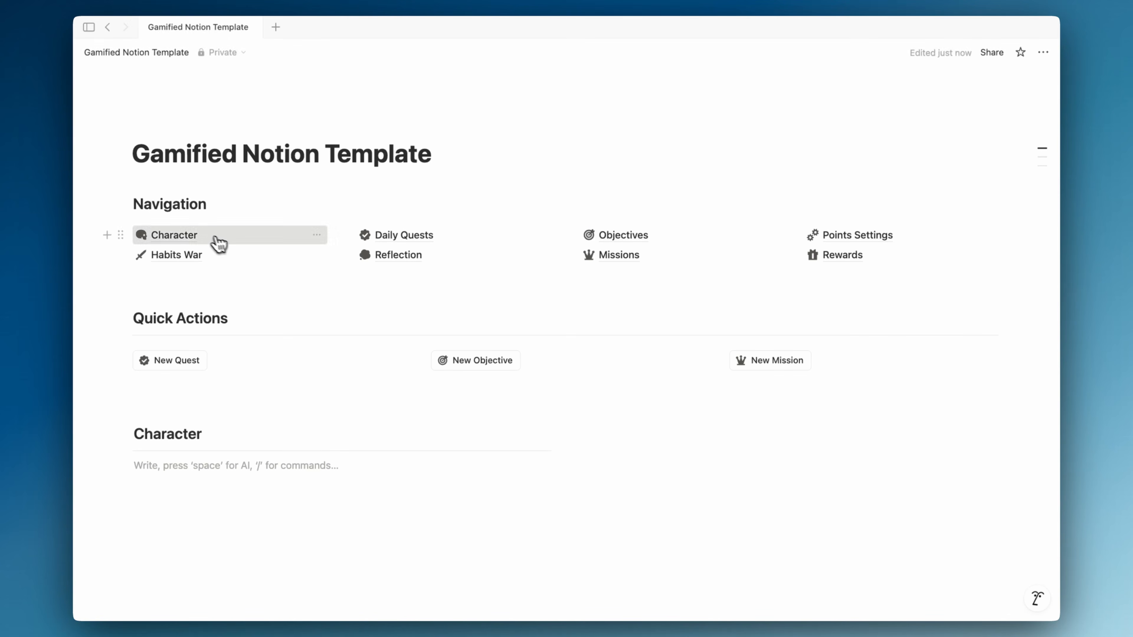
- Embed the Character page's Gallery view as a linked database view beneath the Character heading
left_click(218, 238)
left_click(377, 256)
left_click(393, 337)
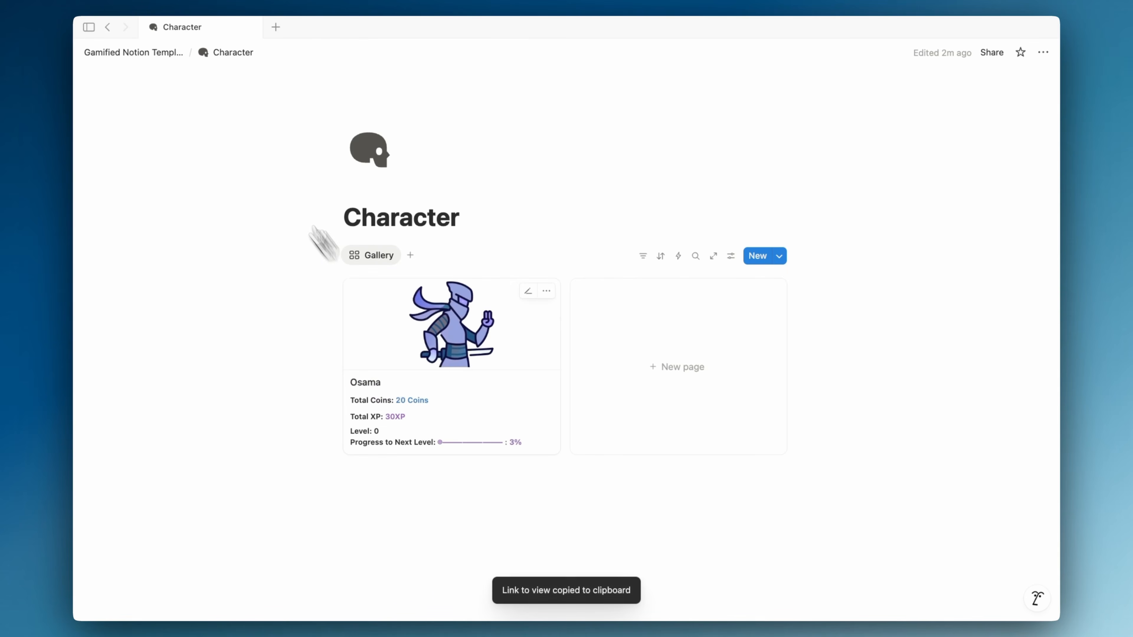
left_click(171, 53)
left_click(174, 465)
key("super+v")
key("Down")
key("Return")
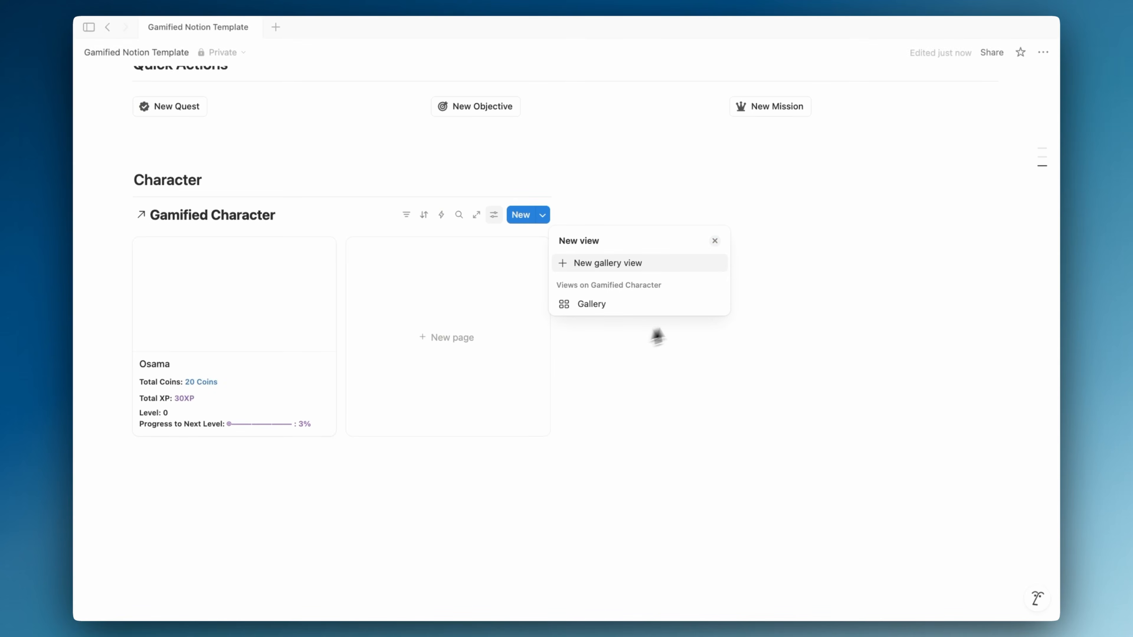
left_click(589, 359)
- Narrow the Character column to the width of one gallery card and hide the linked gallery's database title
left_click_drag(569, 355, 289, 362)
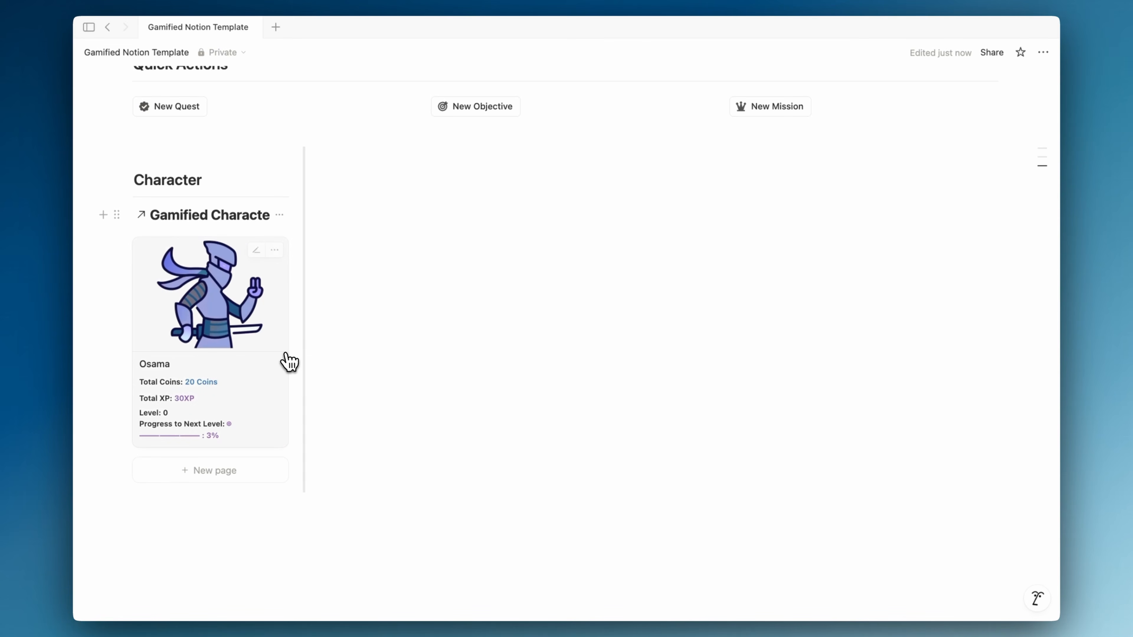
left_click(280, 216)
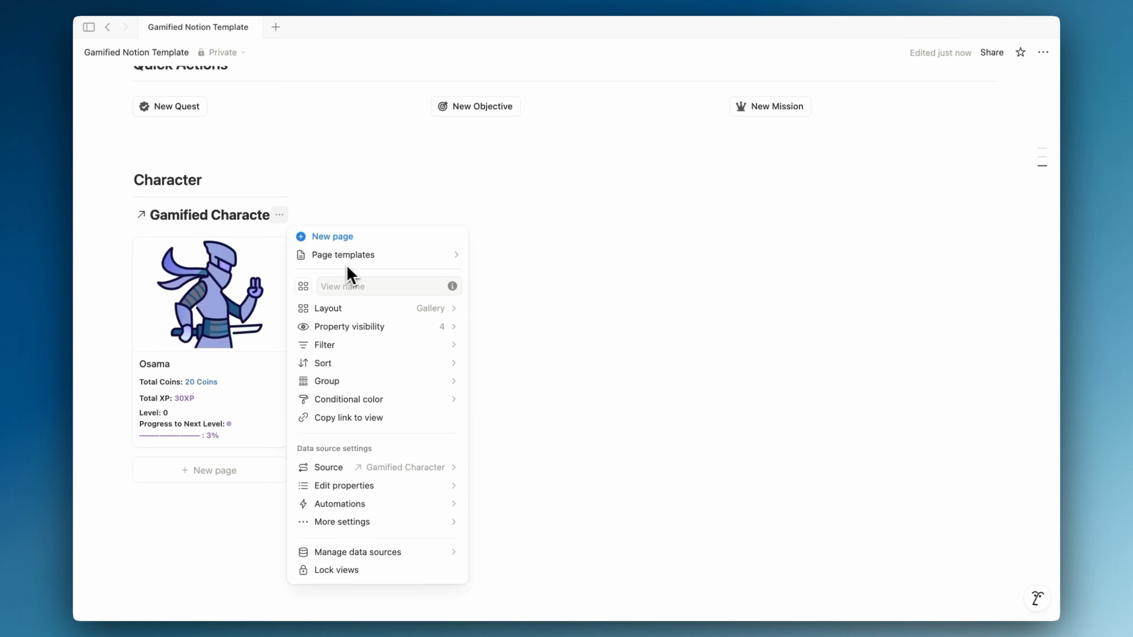
left_click(341, 139)
left_click_drag(313, 249, 513, 246)
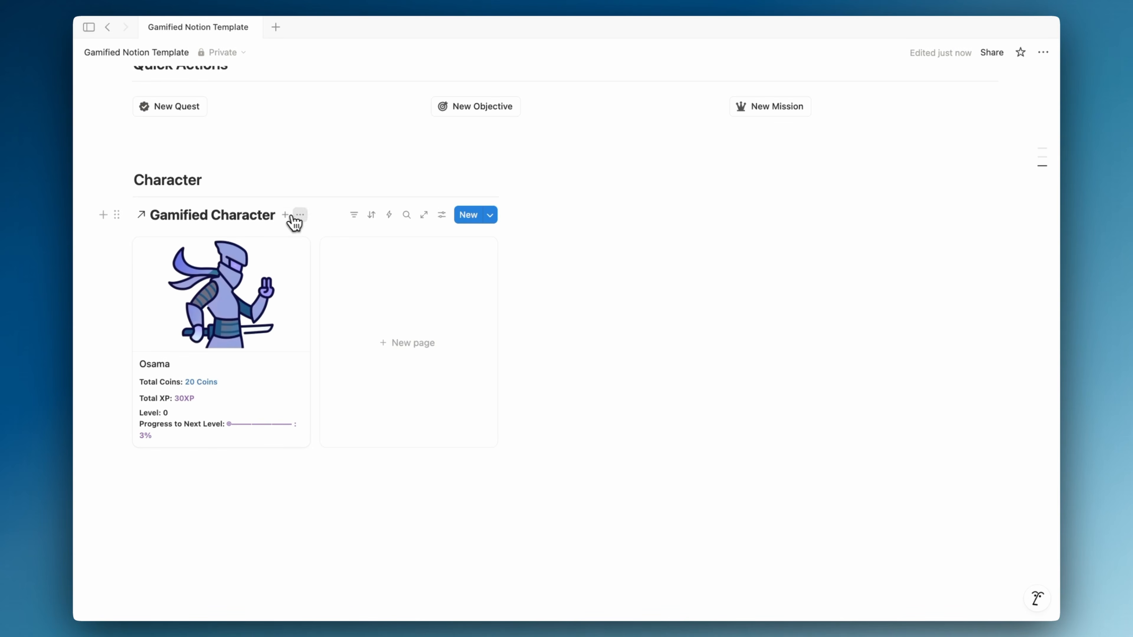
left_click(299, 215)
left_click(329, 331)
left_click_drag(506, 270, 305, 271)
- Add a Daily Mission heading with a divider beneath it in the column beside Character
left_click(462, 227)
scroll(445, 235, "up", 2)
type("# Daily Inbox")
key("Return")
type("---")
double_click(381, 237)
type("Mission")
left_click(370, 303)
- Copy the link to the Today view on the Daily Quests page and return to the Gamified Notion Template page
scroll(370, 303, "up", 5)
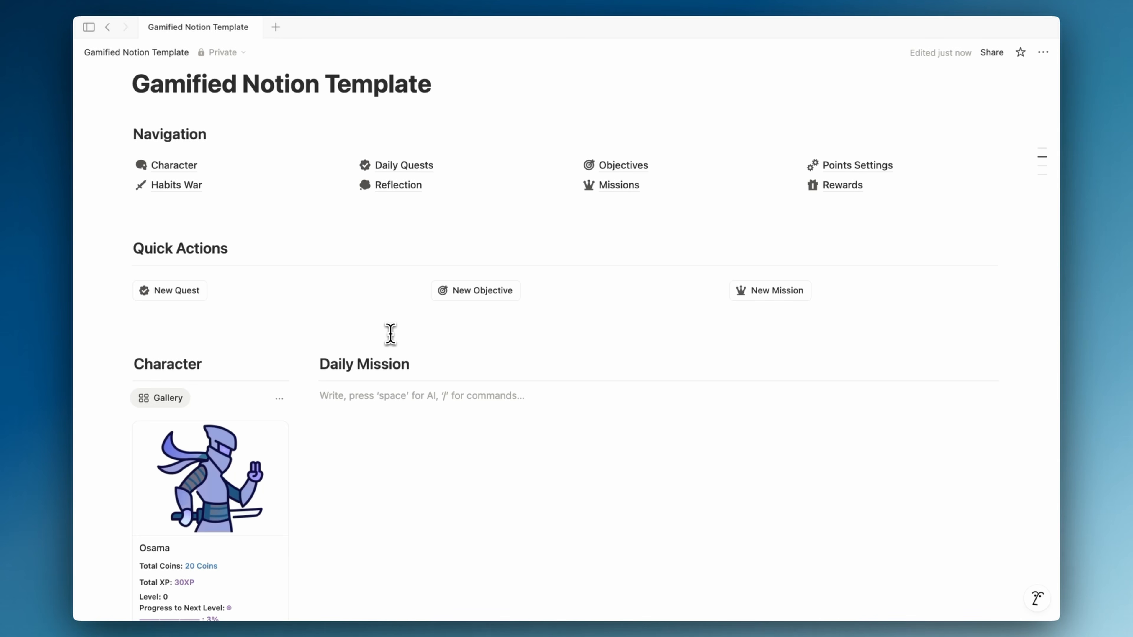
left_click(392, 165)
left_click(163, 299)
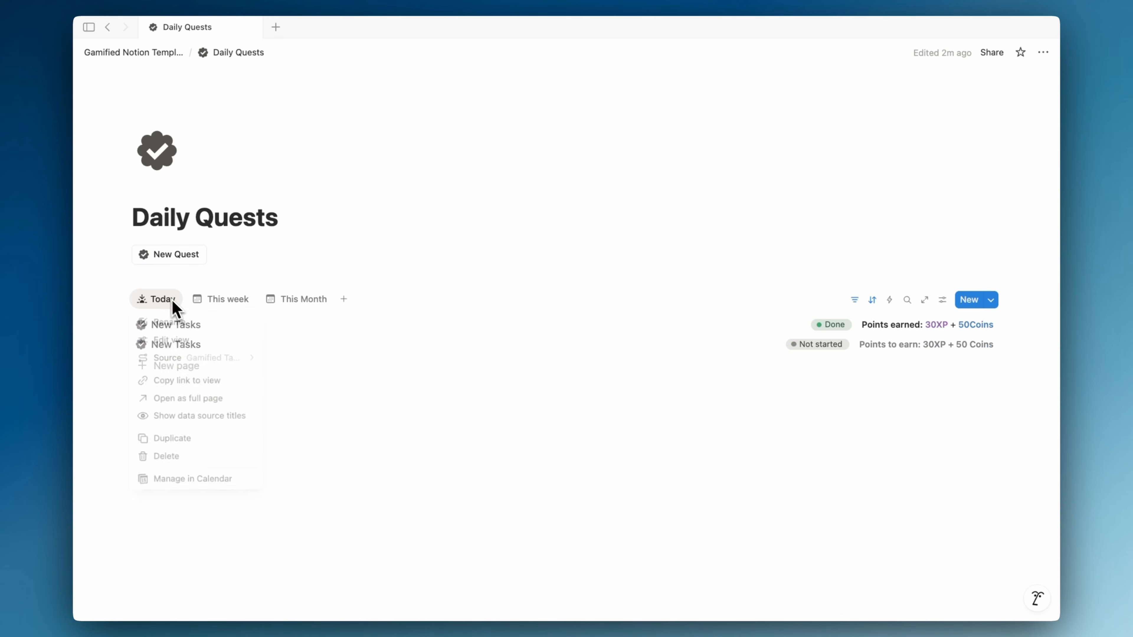
left_click(192, 382)
left_click(156, 53)
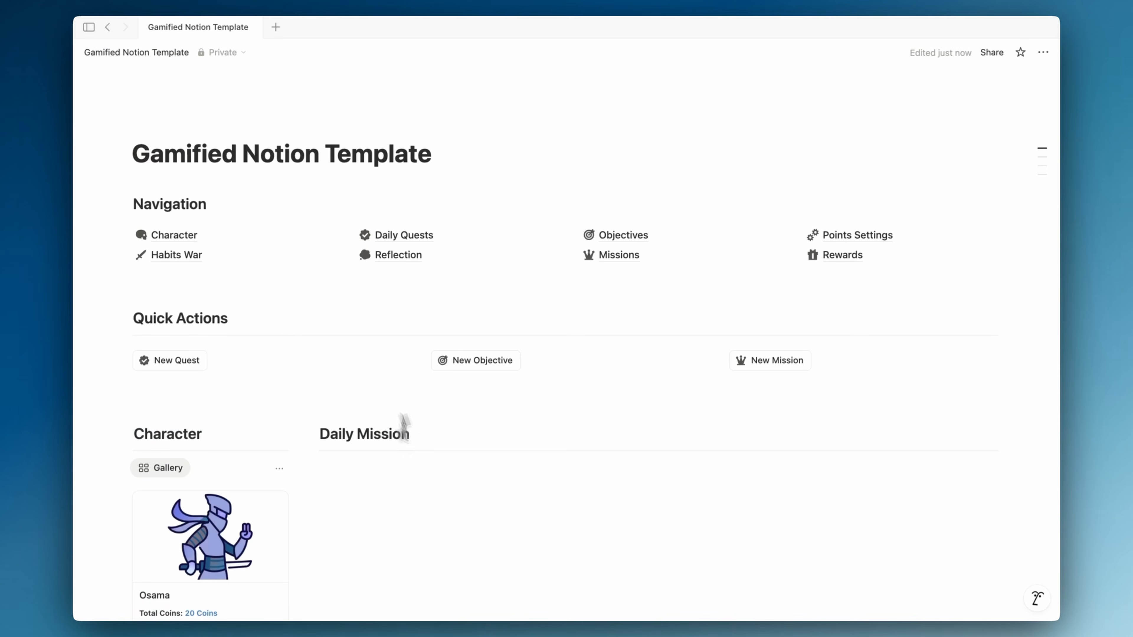
type("/table")
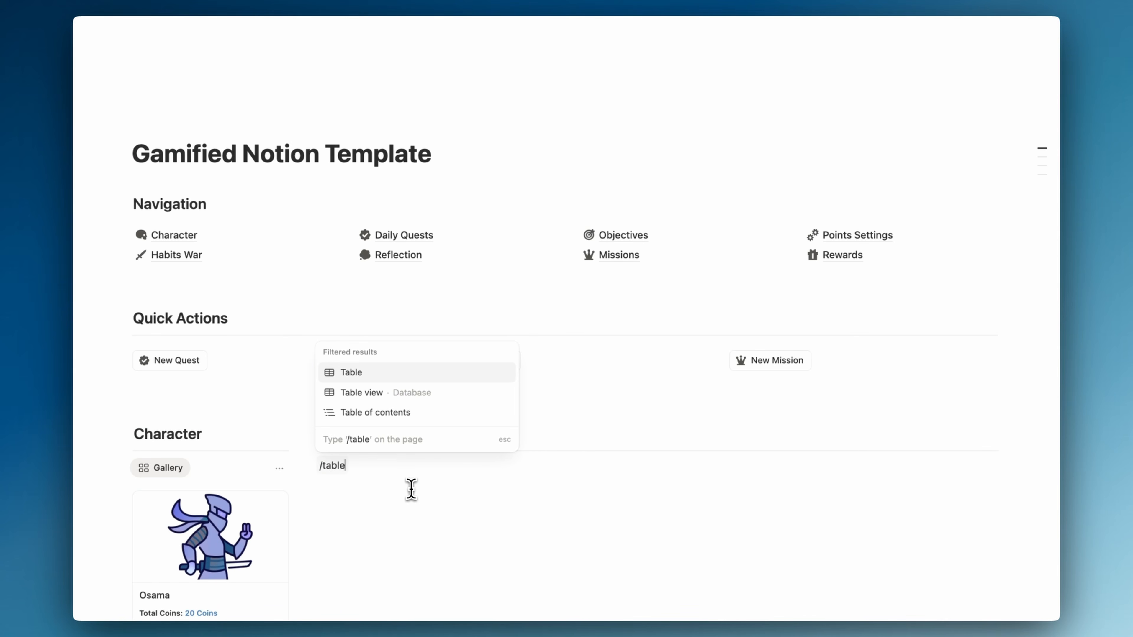
key("Return")
left_click(393, 182)
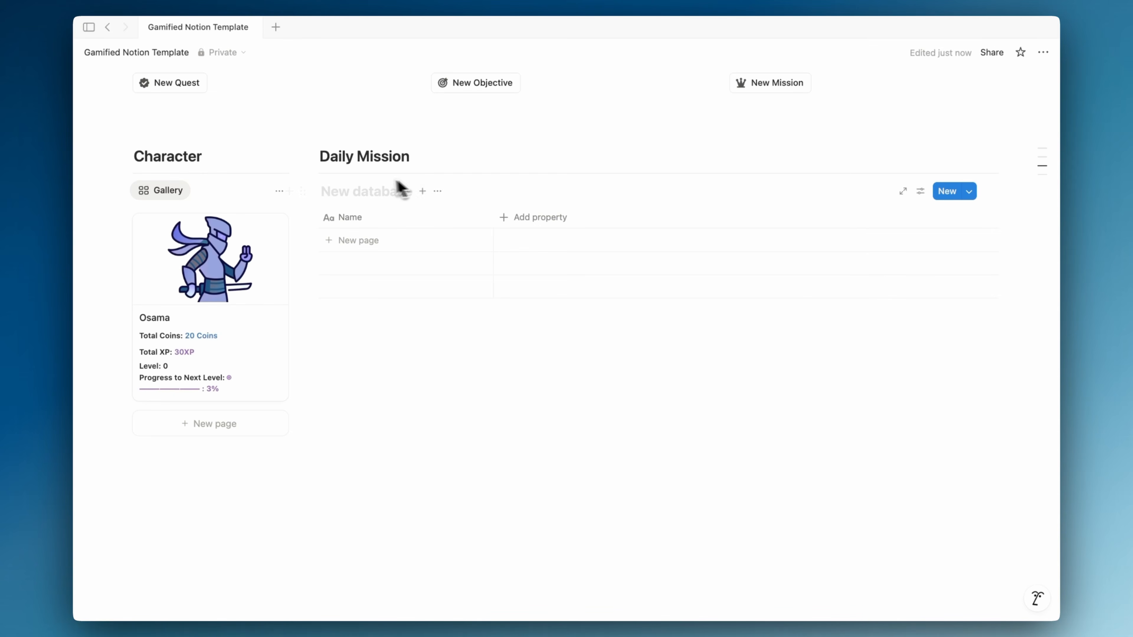
left_click(435, 192)
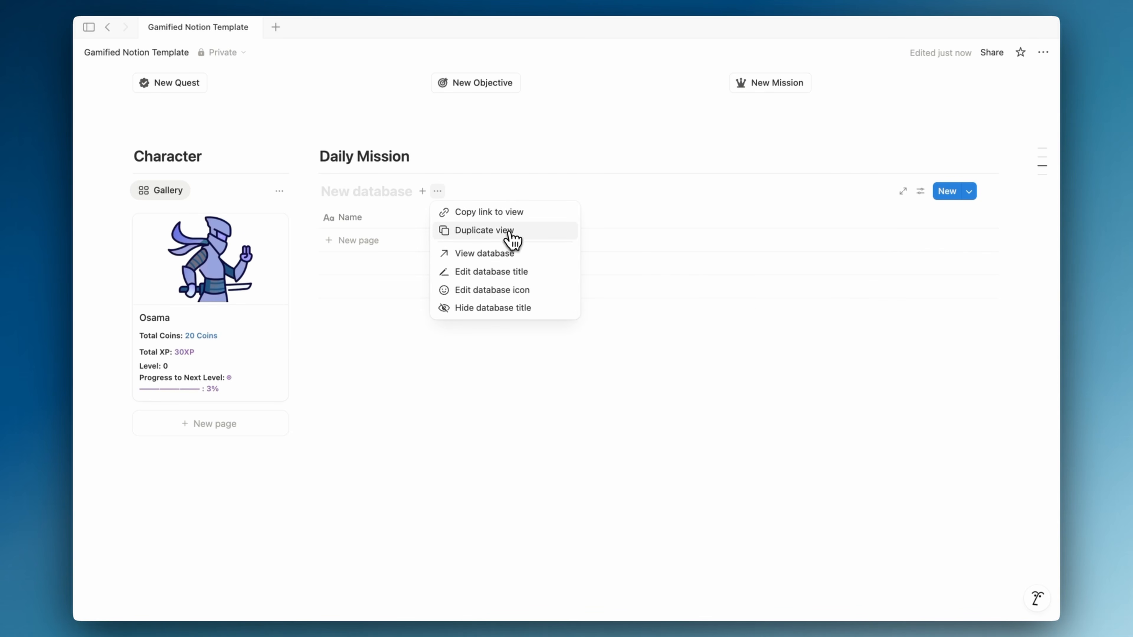
left_click(364, 195)
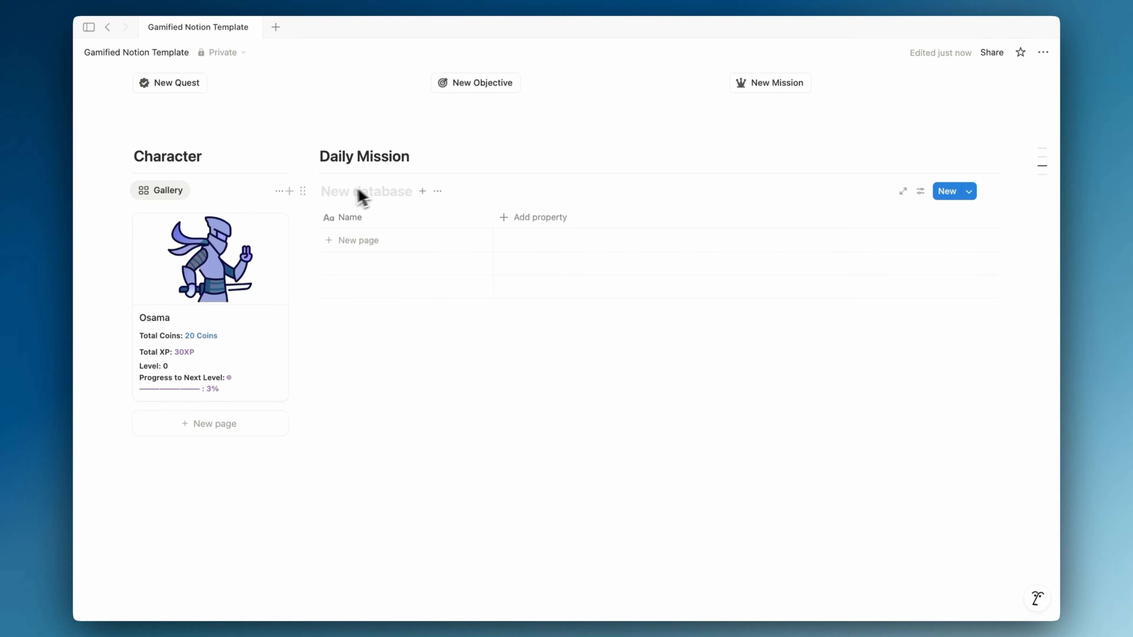
left_click(313, 192)
left_click(223, 331)
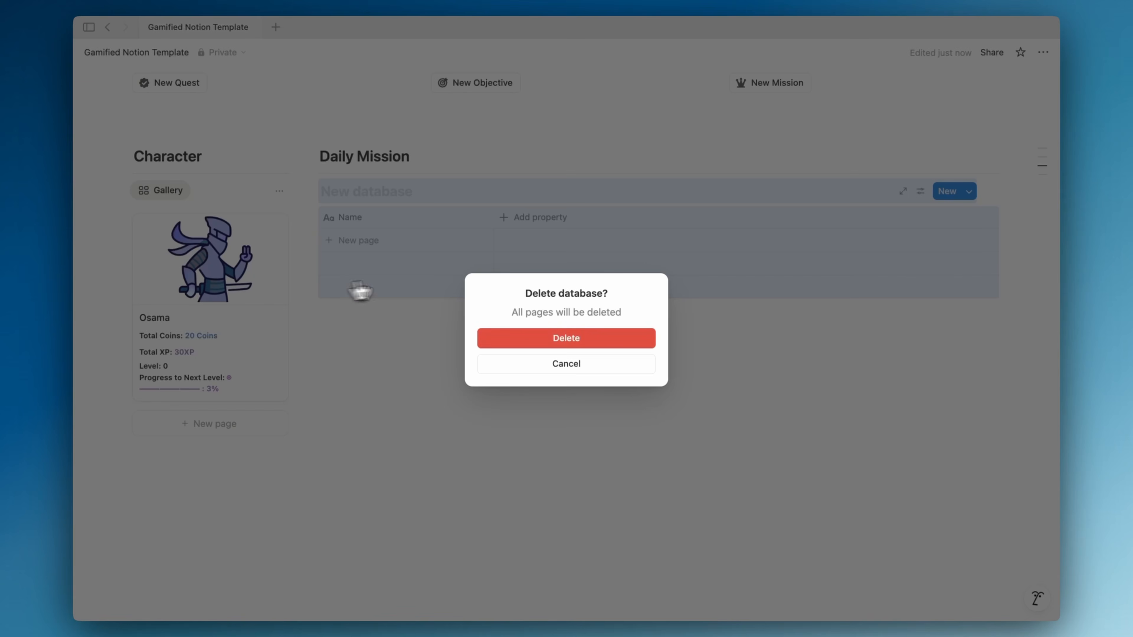
left_click(539, 345)
- Paste the copied Today view link beneath the Daily Mission heading as a linked database view
key("super+v")
key("Return")
key("BackSpace")
key("super+v")
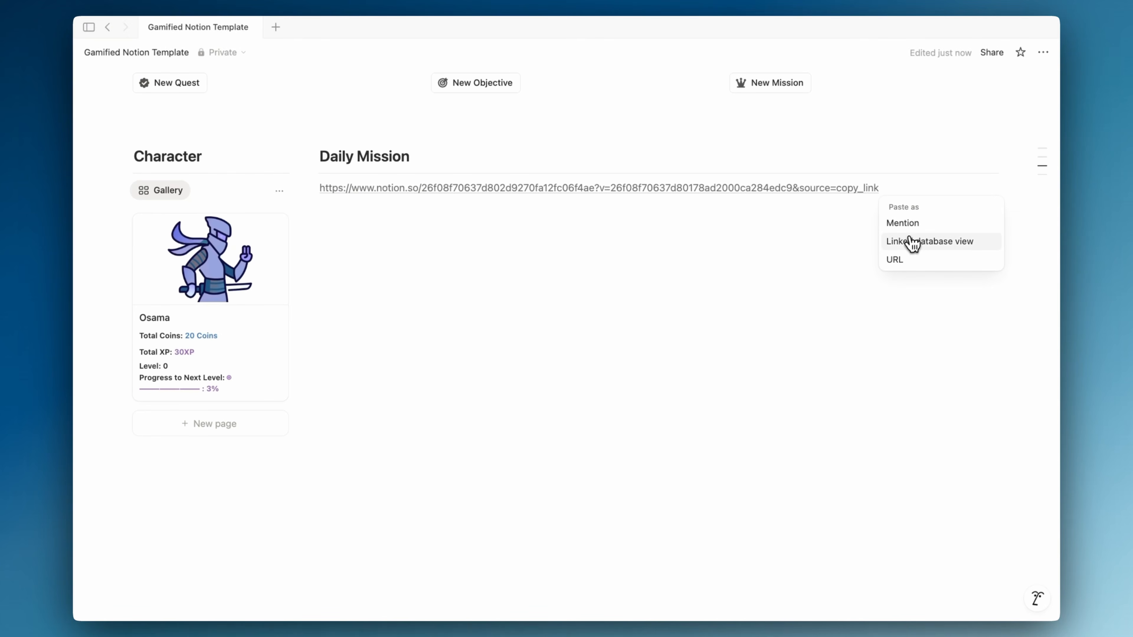
left_click(897, 244)
- Rename the linked tasks view as Qeusts and hide its database title
left_click(906, 280)
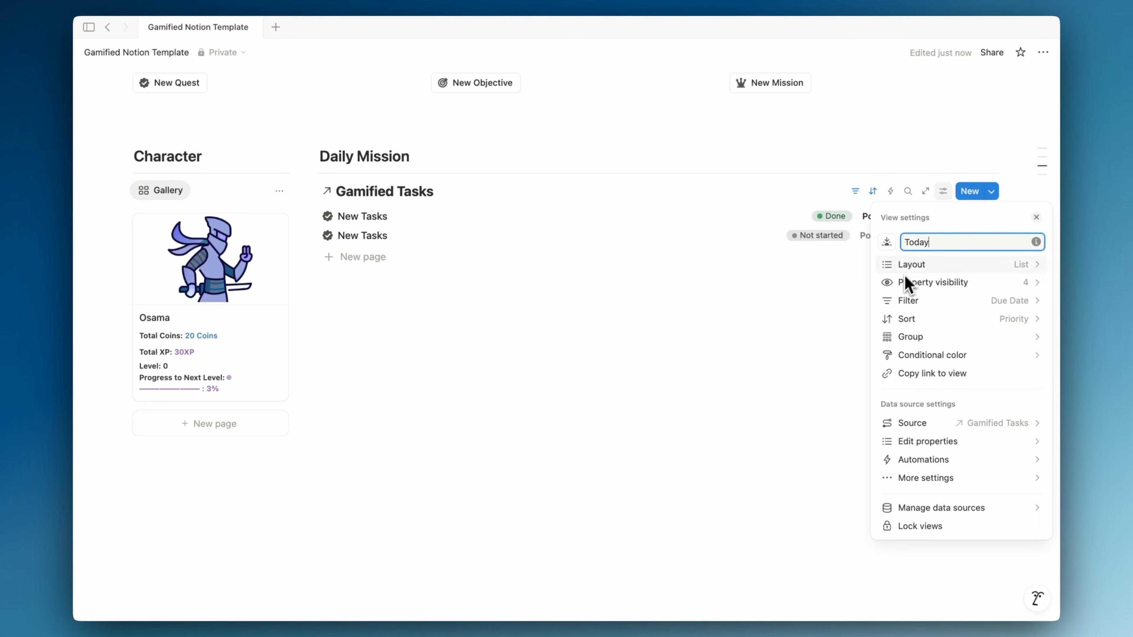
key("BackSpace")
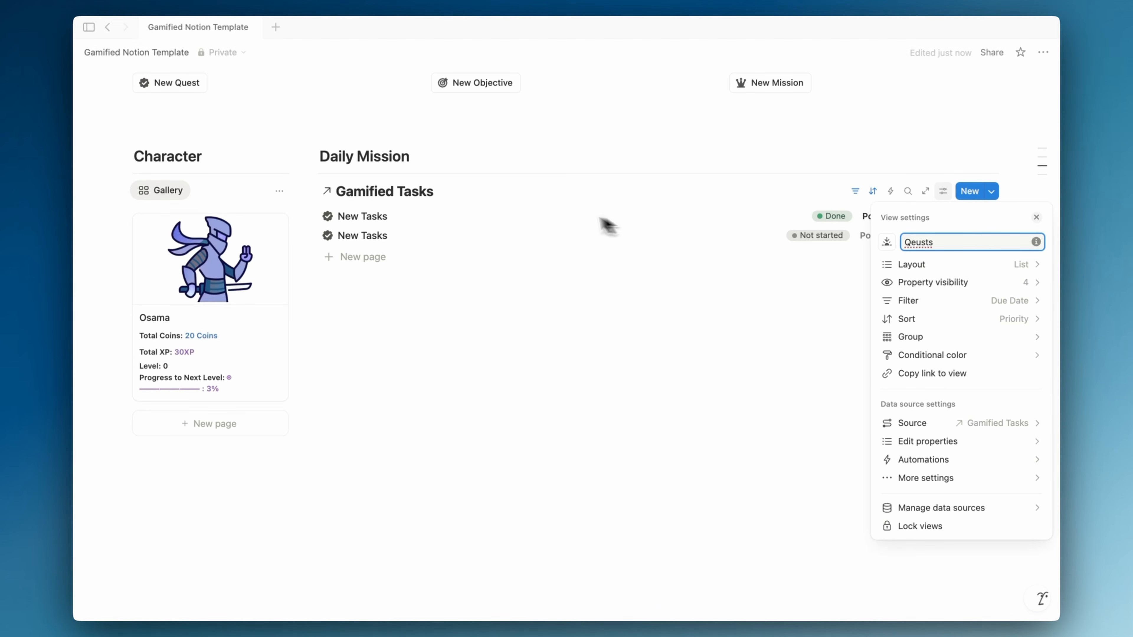
left_click(468, 205)
left_click(456, 195)
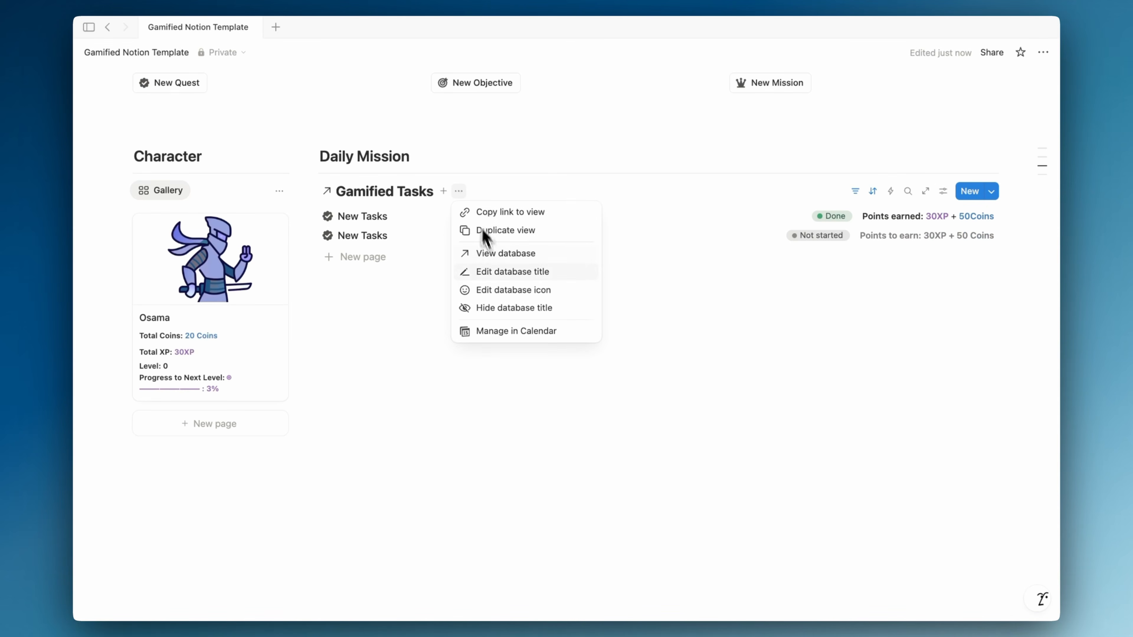
left_click(494, 308)
- Add a new view beside Qeusts under Daily Mission, linked to the existing Gamified Journal data source
left_click(383, 191)
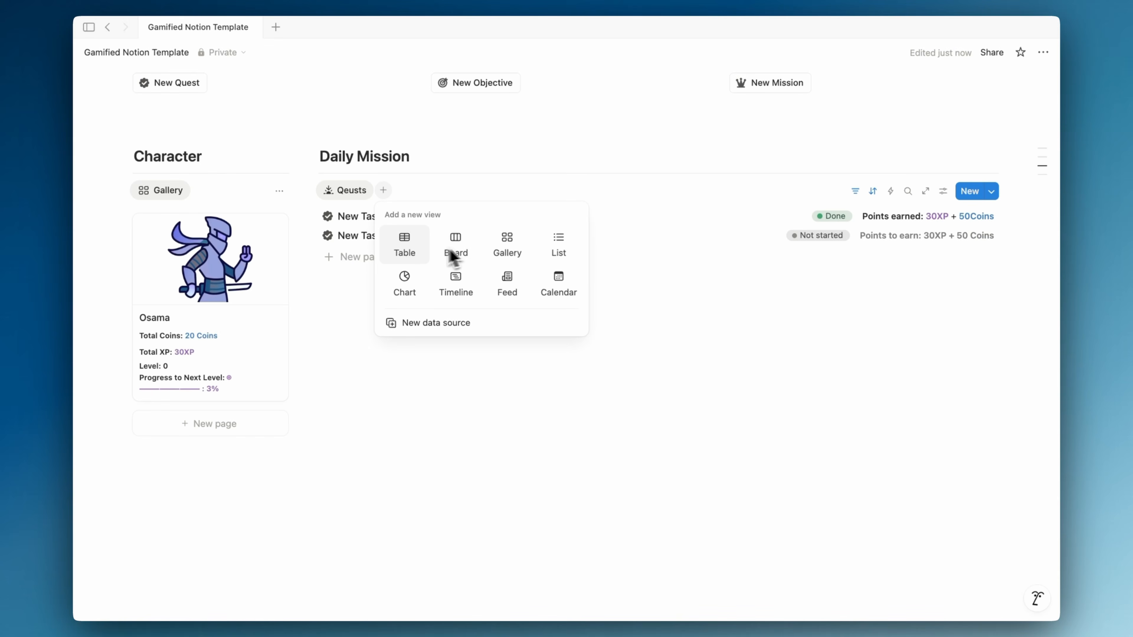
left_click(430, 322)
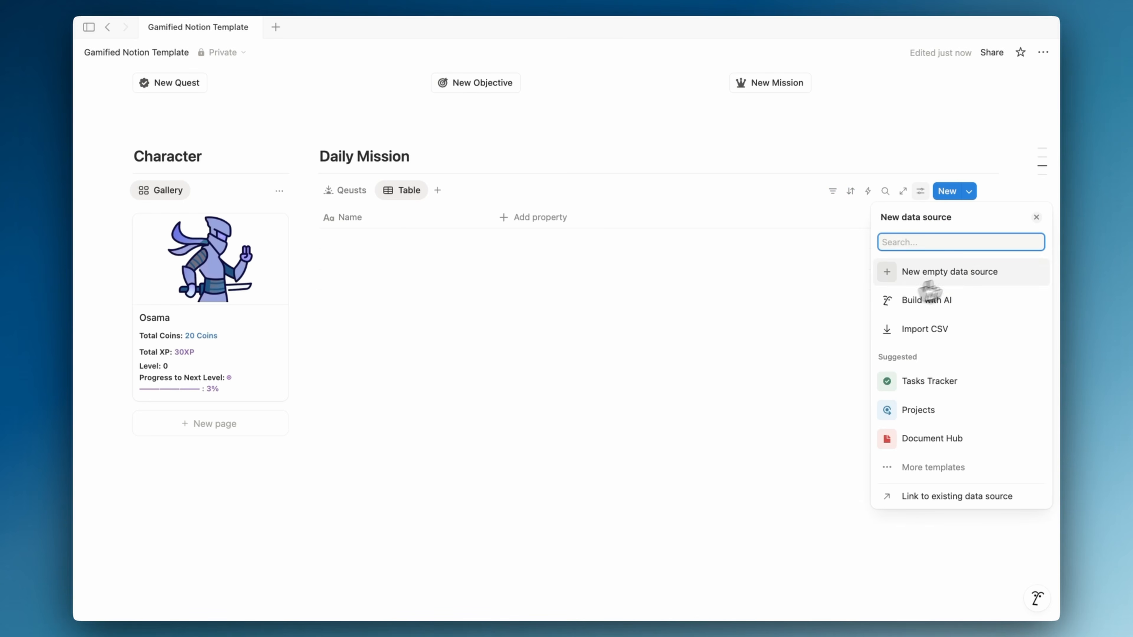
type("gamified journal")
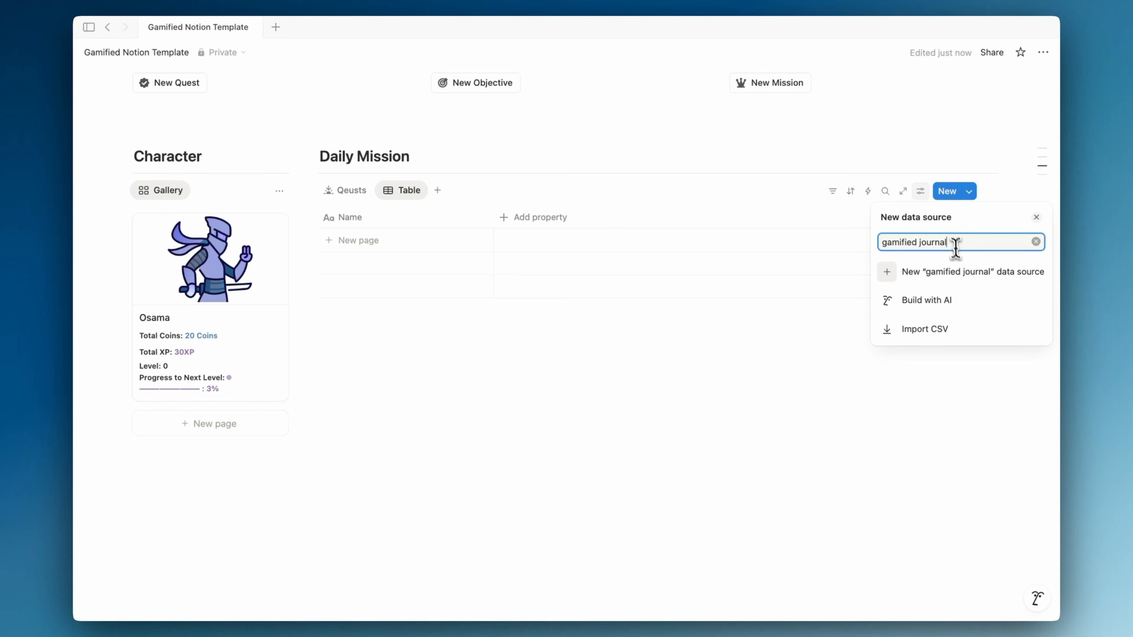
key("super+BackSpace")
left_click(910, 496)
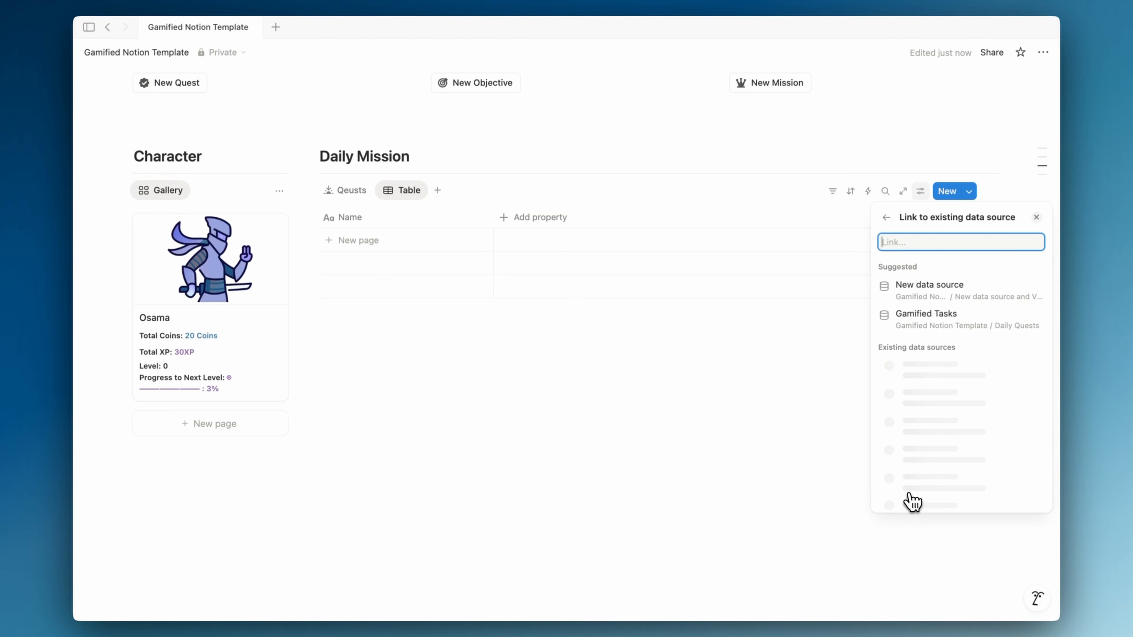
type("gami")
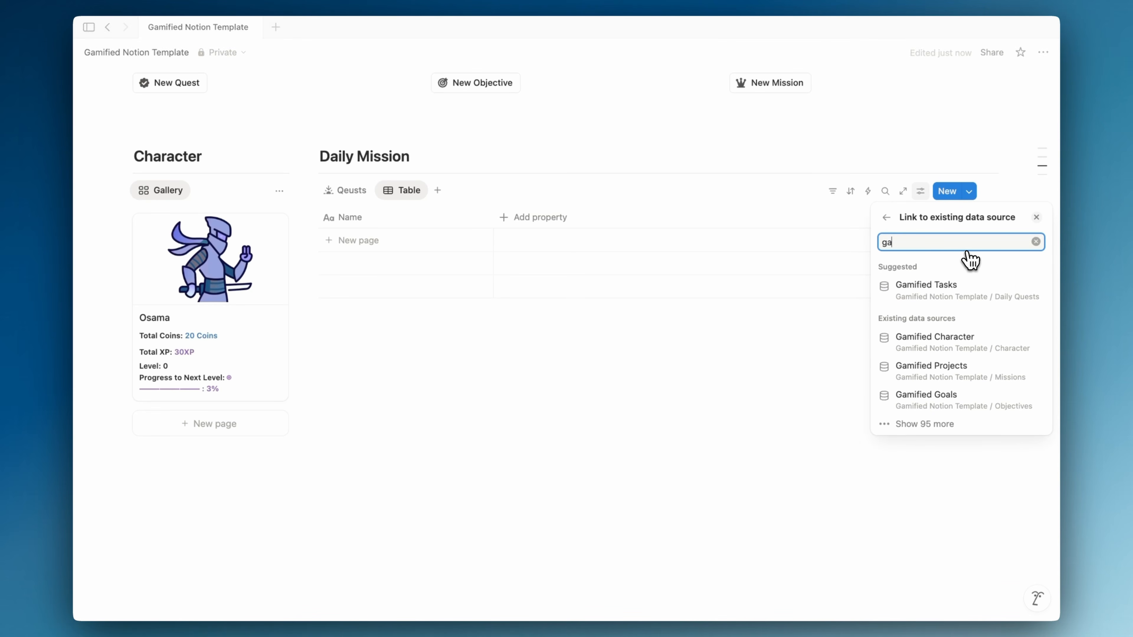
type("fied journal")
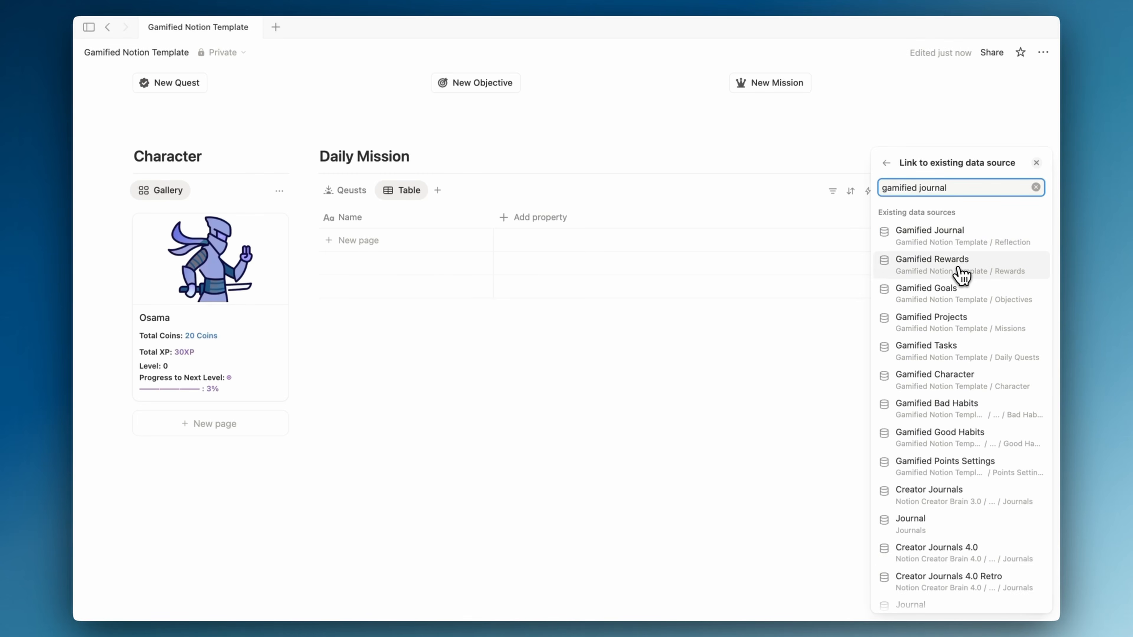
left_click(963, 291)
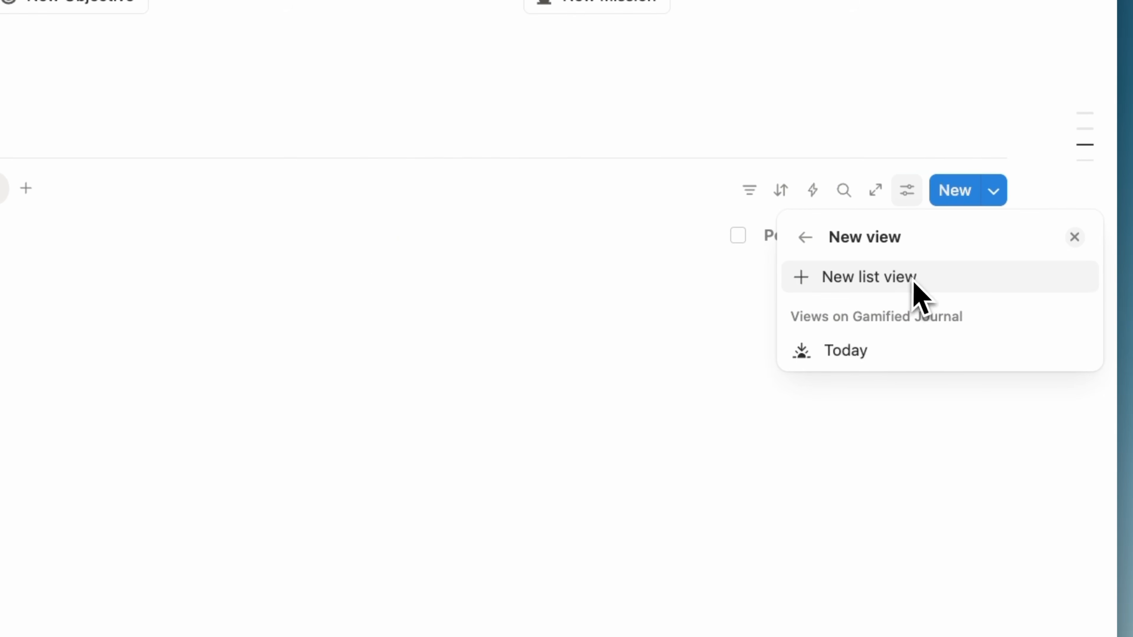
- Base the new linked view on the Gamified Journal's Today view and rename it Journal
left_click(865, 353)
double_click(868, 284)
type("Jo")
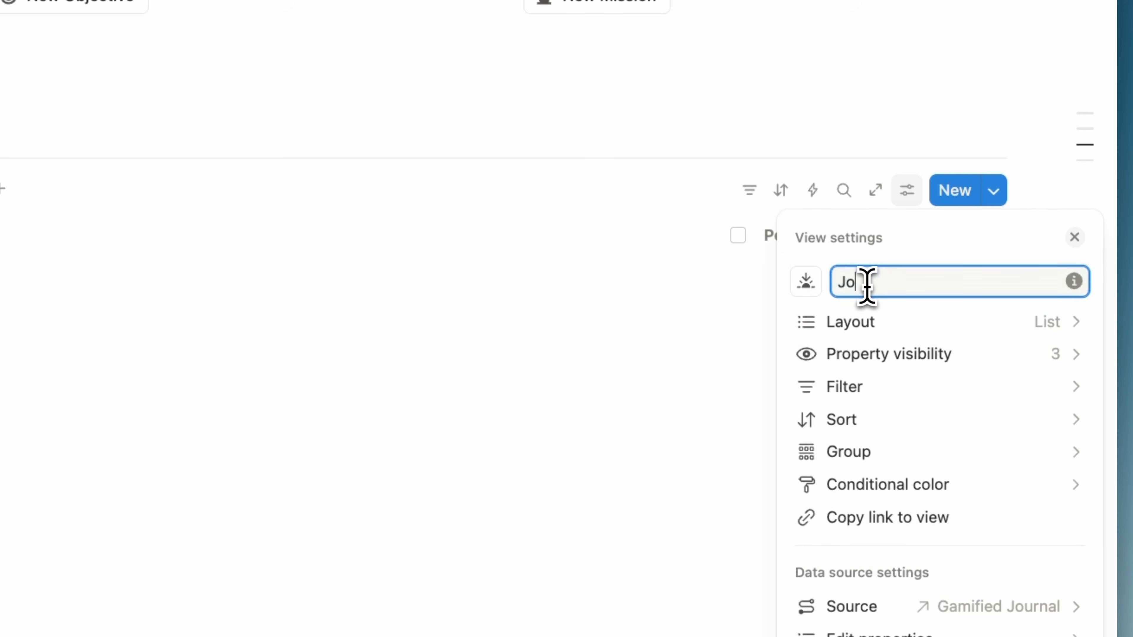
left_click(60, 191)
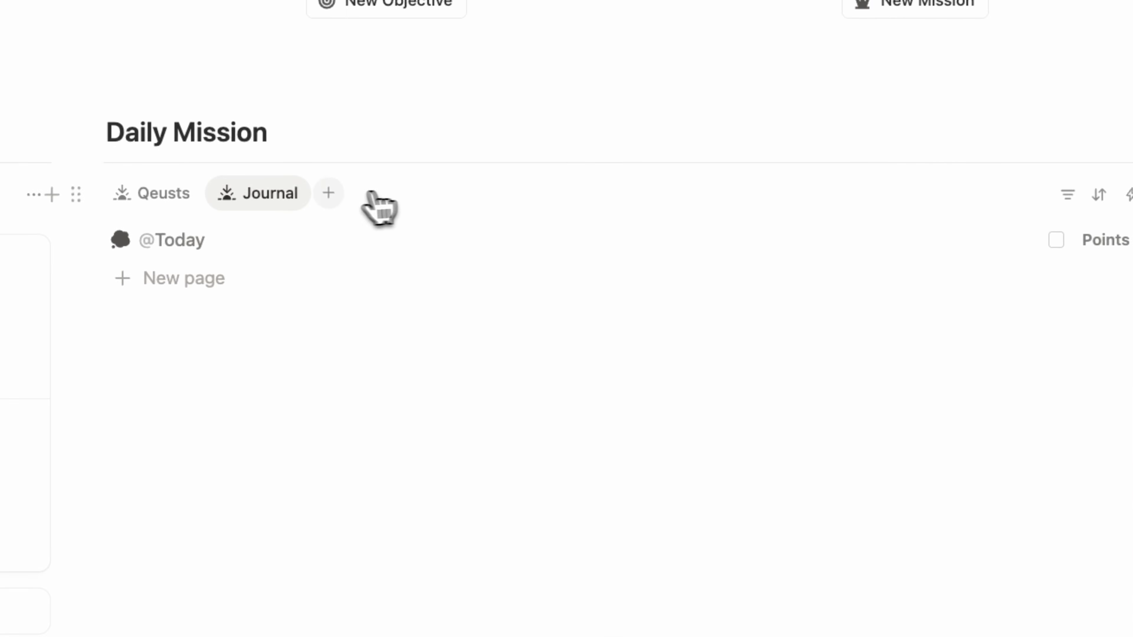
- Add another Daily Mission view linked to the Gamified Good Habits data source, using its Today view
left_click(9, 188)
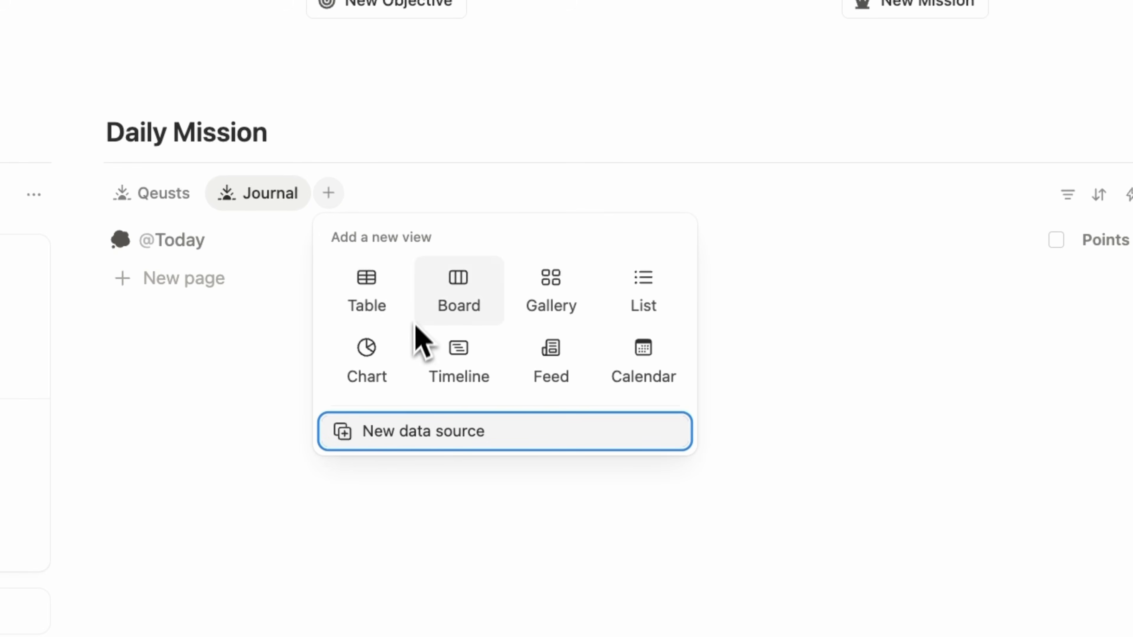
left_click(384, 304)
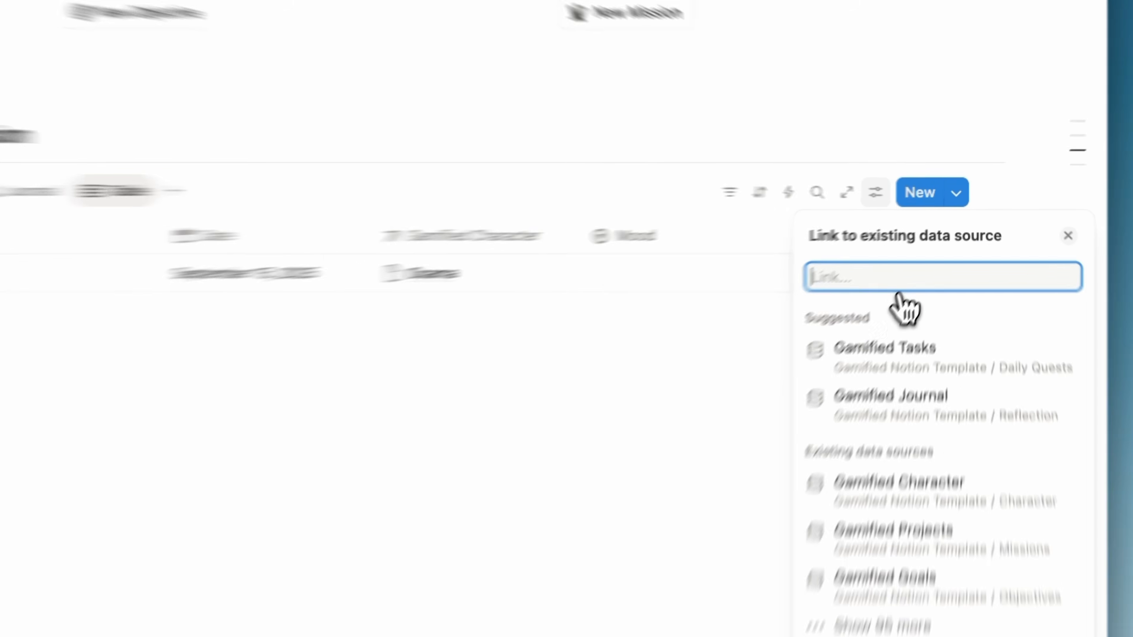
type("gamified good habits")
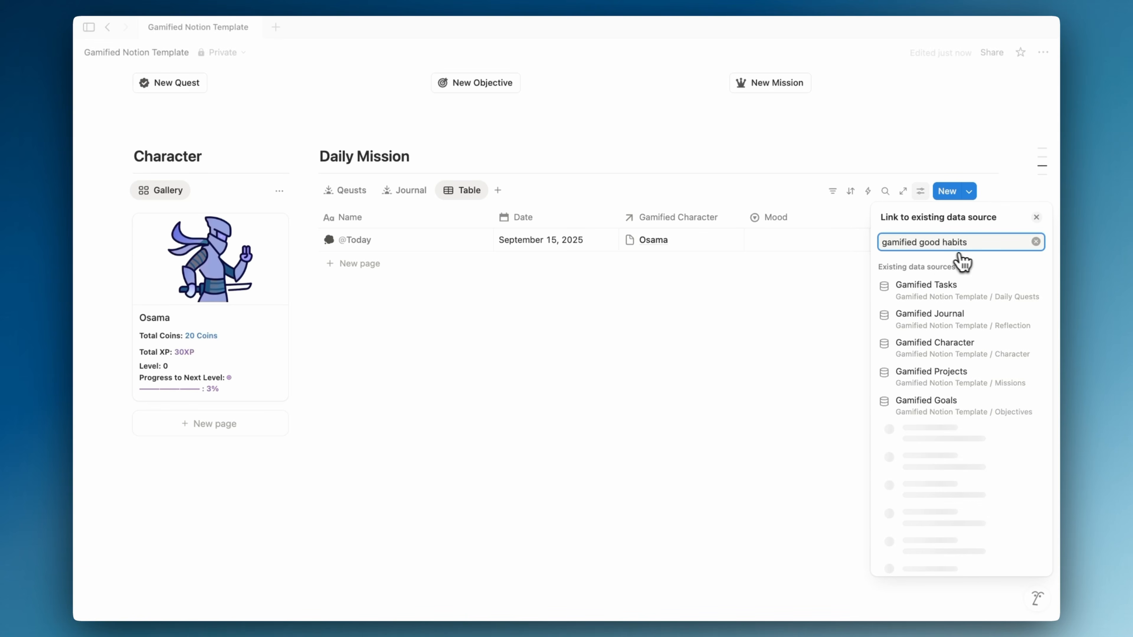
left_click(968, 259)
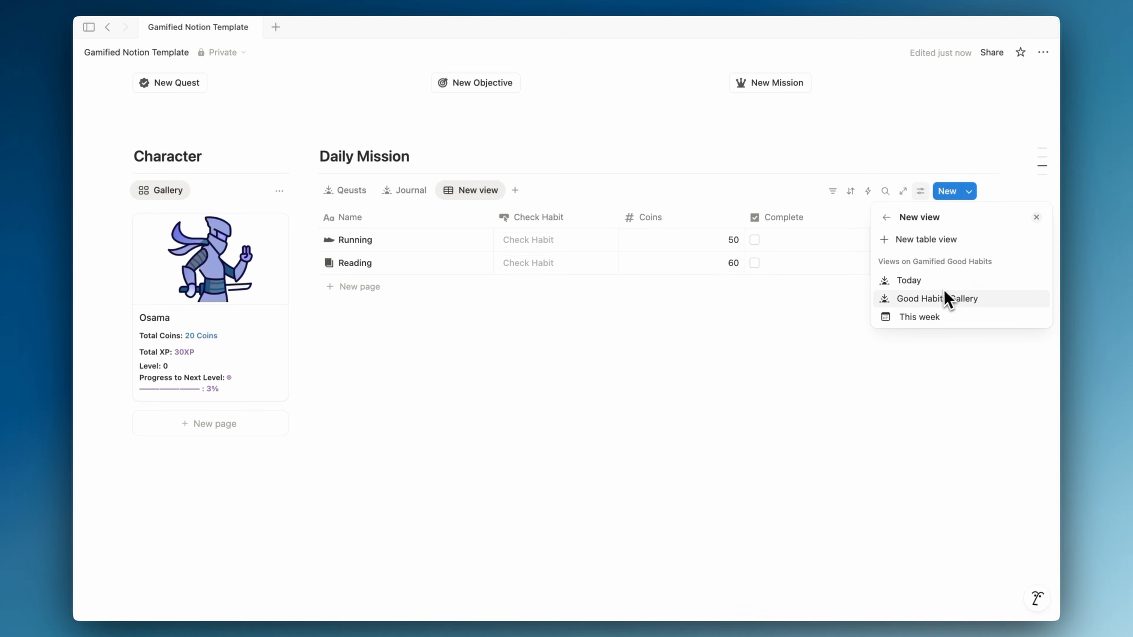
left_click(941, 285)
- Rename the linked good habits view Good Habits and give it a thumbs-up icon
type("Good Ha")
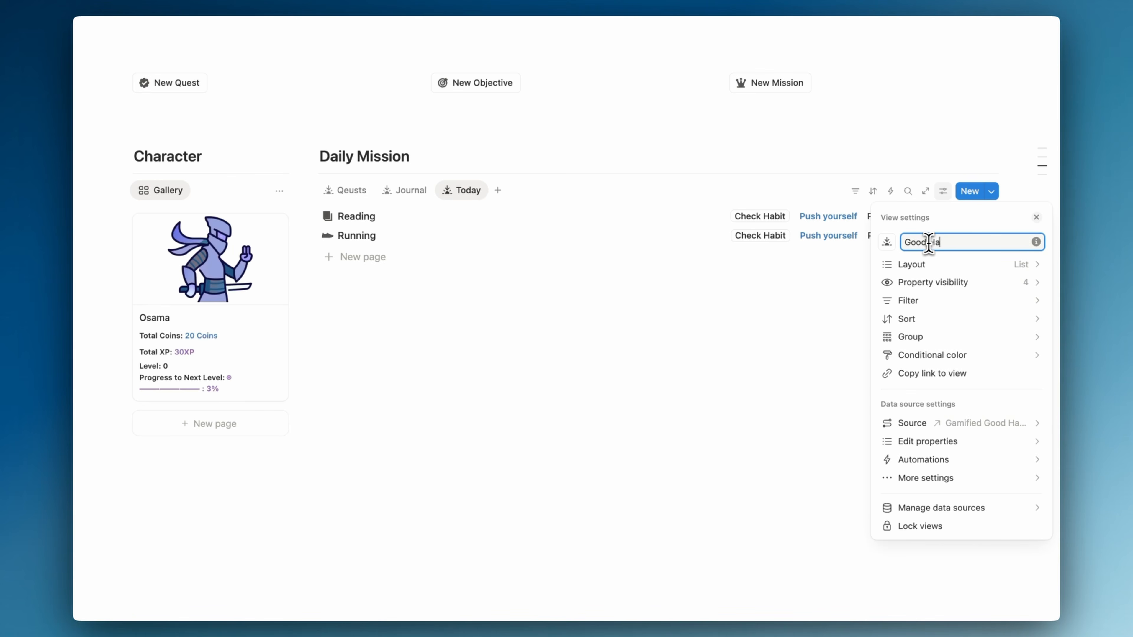
type("bits")
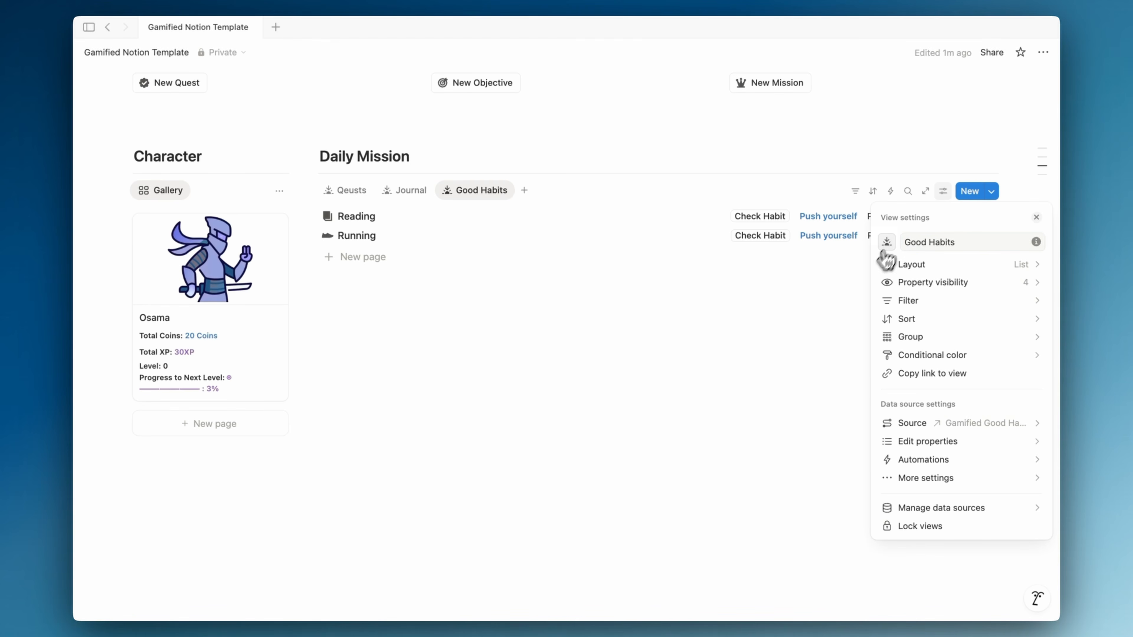
left_click(887, 242)
left_click(798, 357)
key("Escape")
- Add a further Daily Mission view linked to the Gamified Bad Habits data source, using its Today view
left_click(525, 191)
left_click(557, 232)
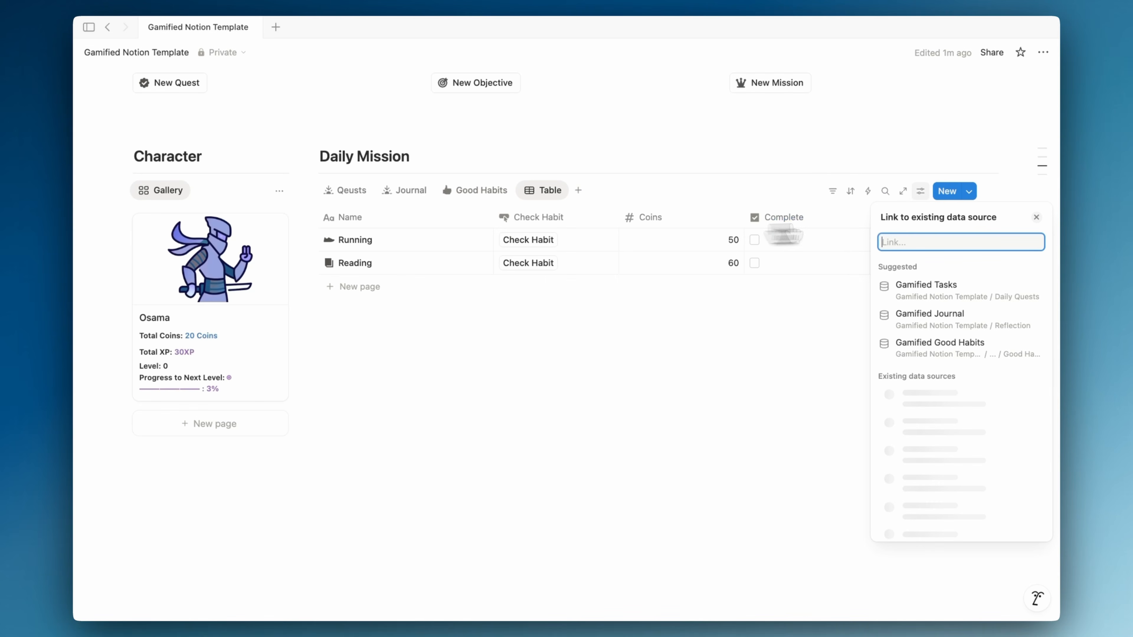
type("gamified bad habits")
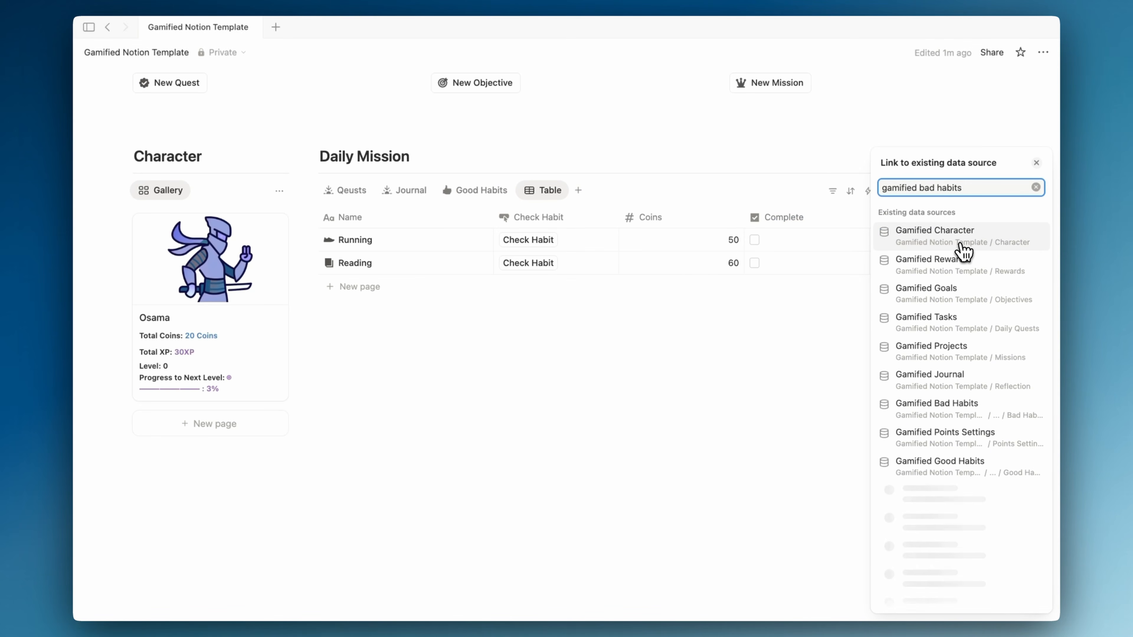
left_click(962, 250)
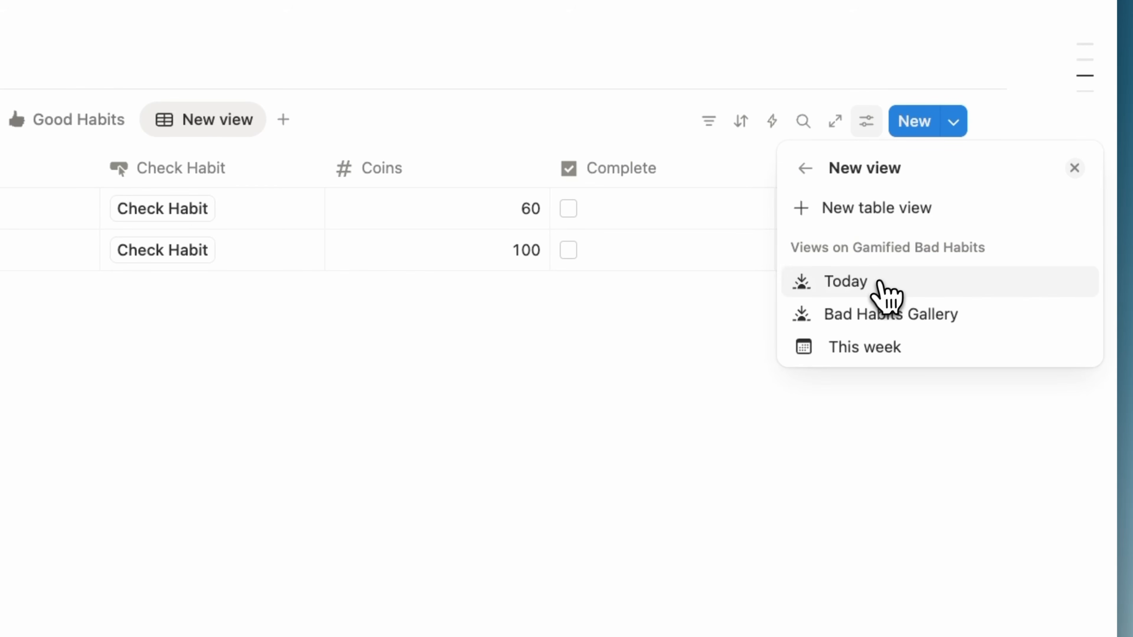
left_click(886, 288)
- Rename the linked bad habits view Bad Habits and give it a thumbs-down icon
key("BackSpace")
type("Bad")
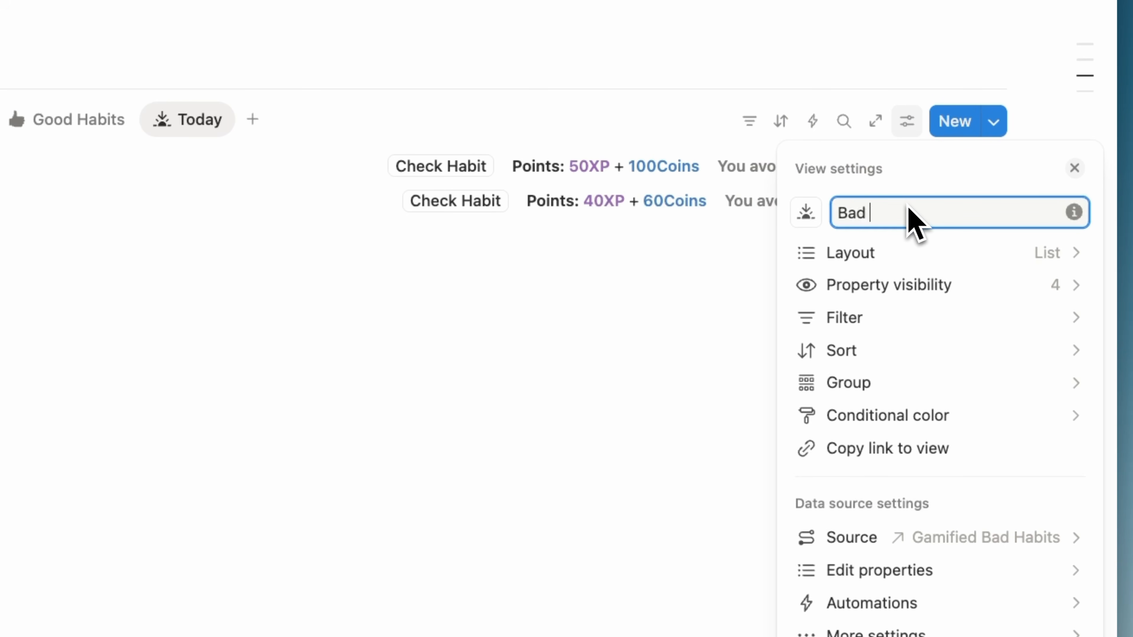
type(" Habits")
left_click(808, 214)
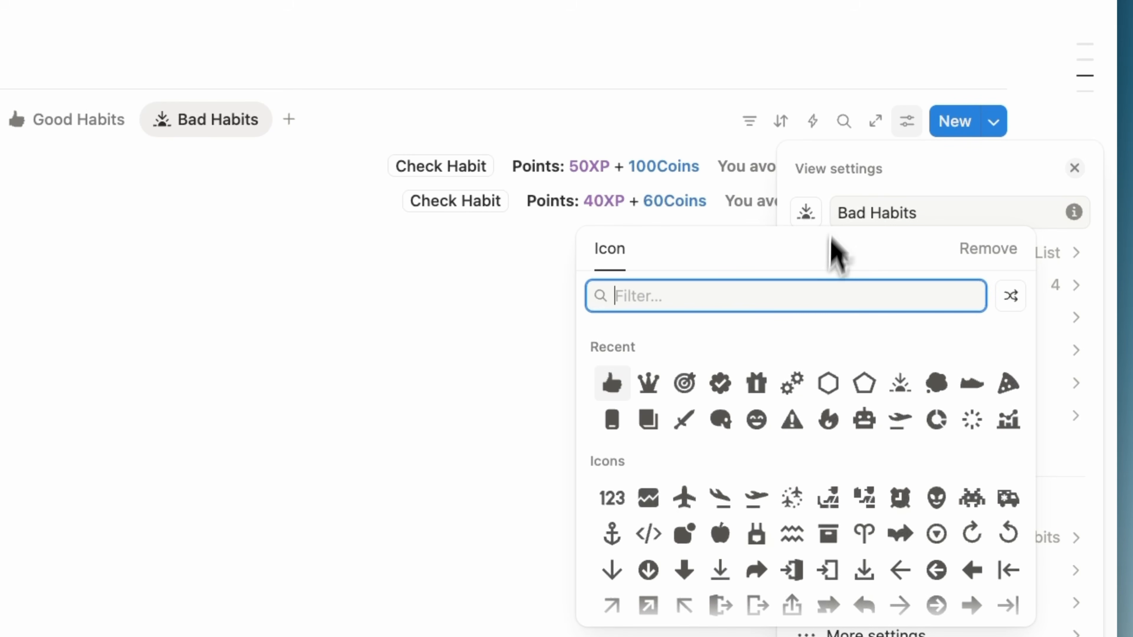
type("thum")
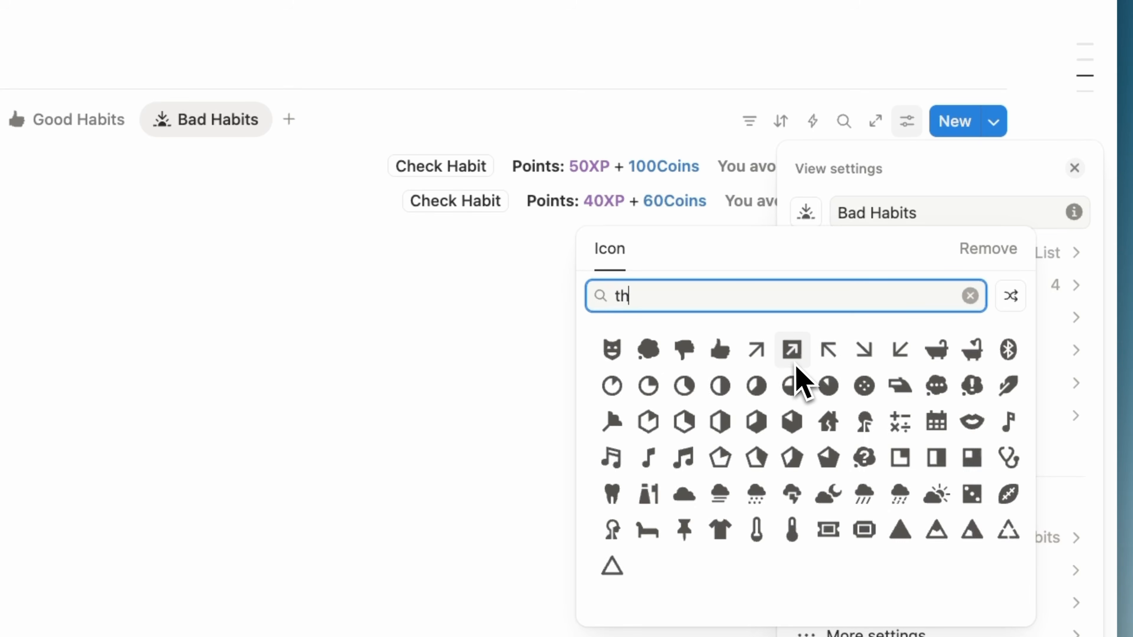
left_click(612, 350)
left_click(526, 364)
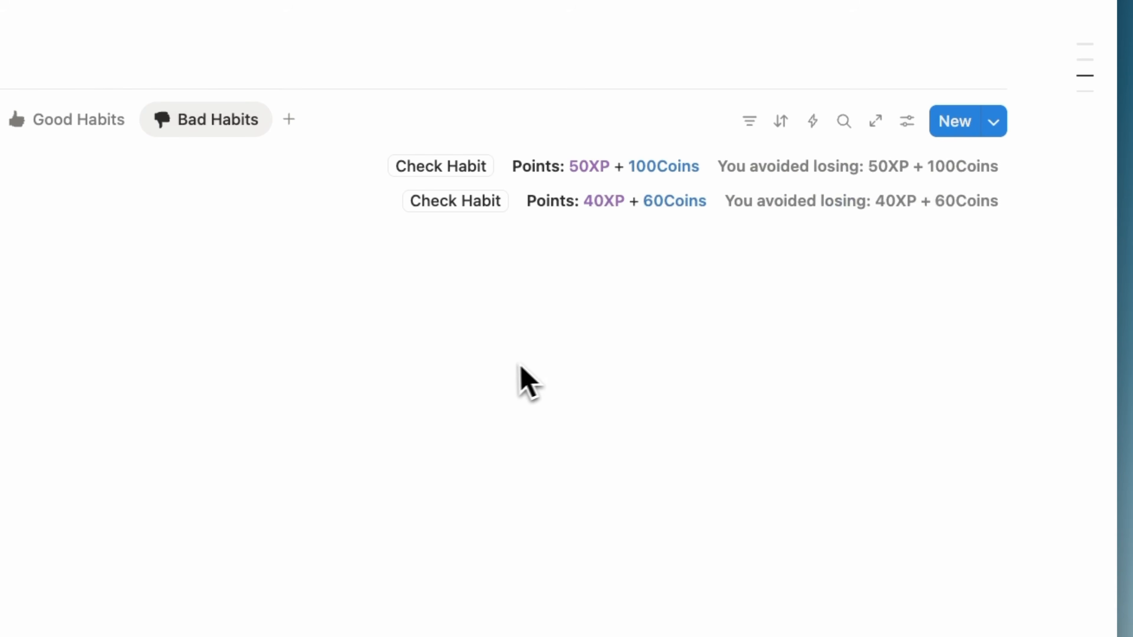
- Change the Bad Habits page icon on the Habits War page to thumbs down and return to the home page
scroll(522, 366, "up", 8)
left_click(276, 151)
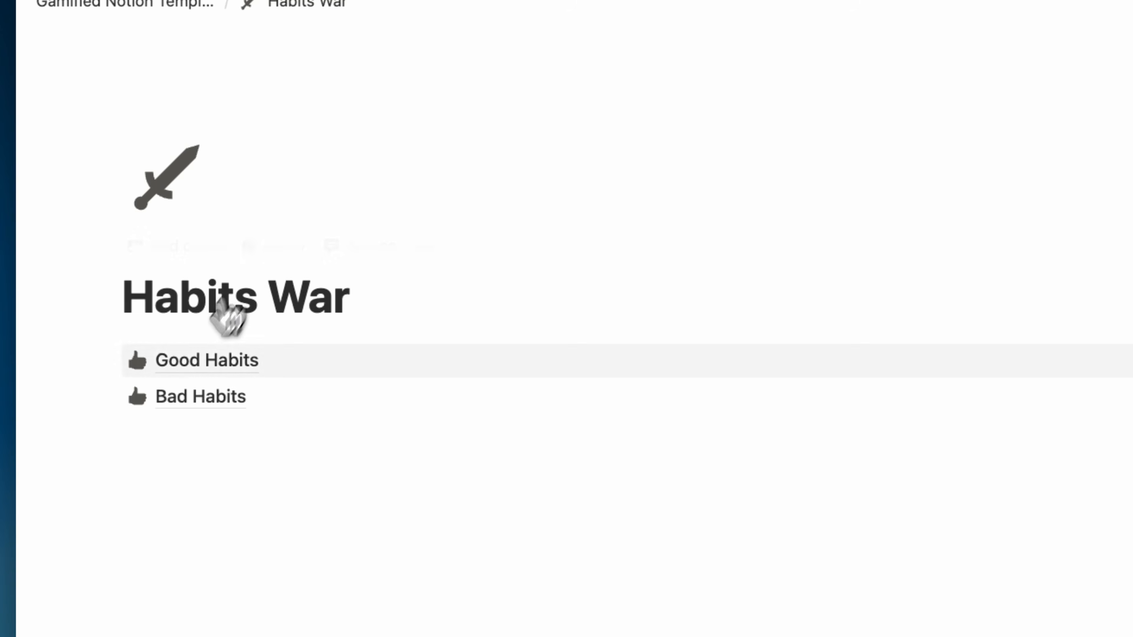
left_click(148, 399)
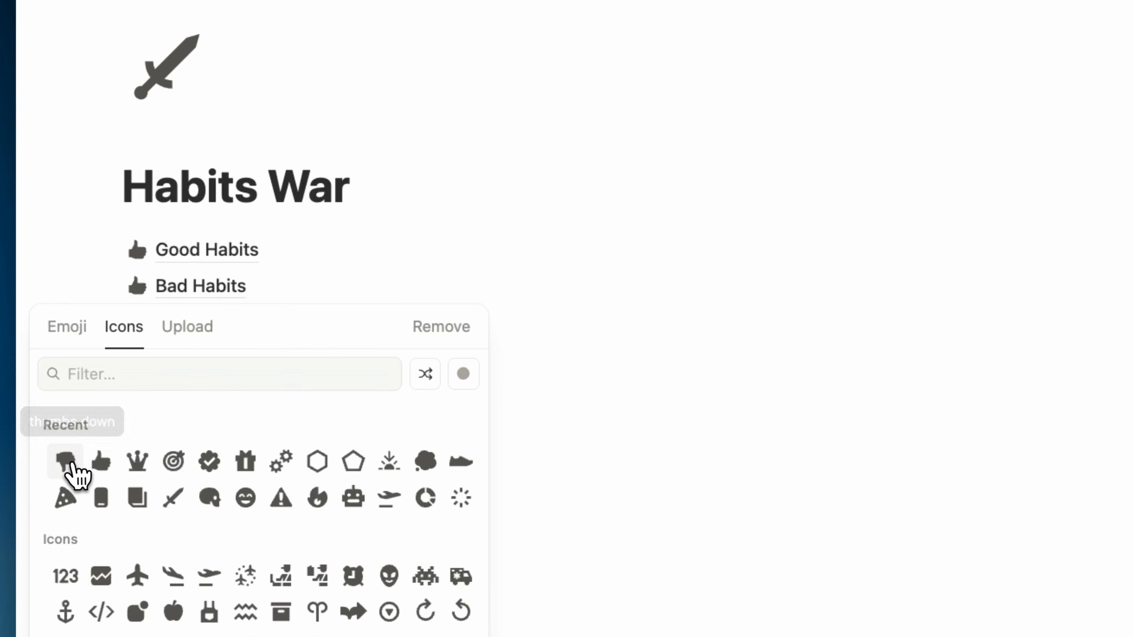
left_click(91, 464)
left_click(202, 91)
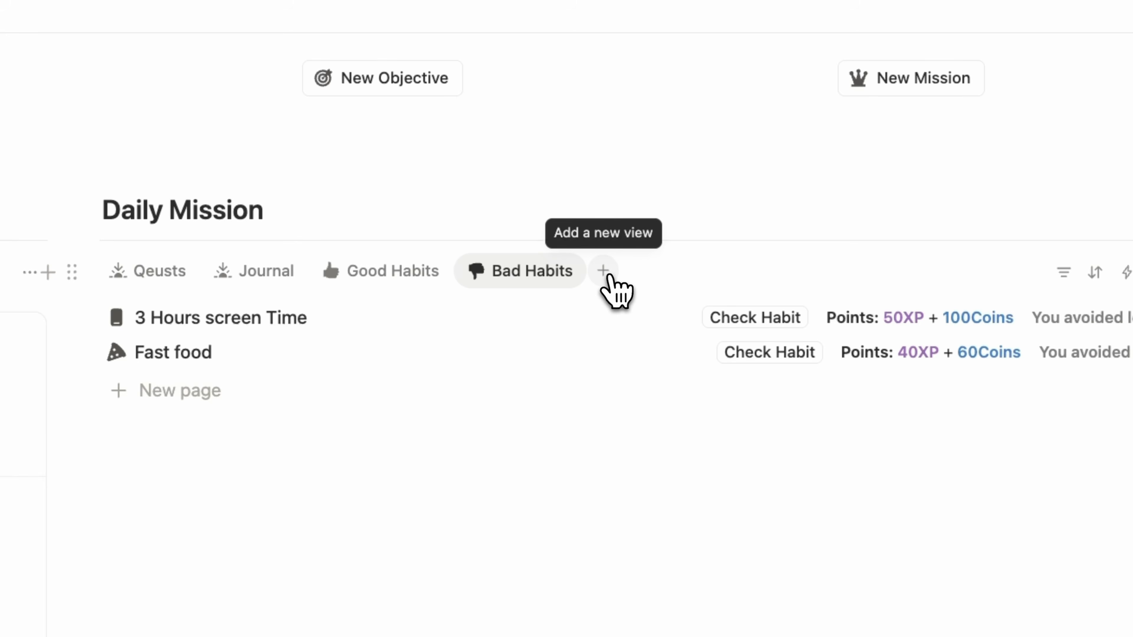
- Review the home page layout from the Navigation and Quick Actions sections down to Character and Daily Mission
scroll(608, 290, "down", 2)
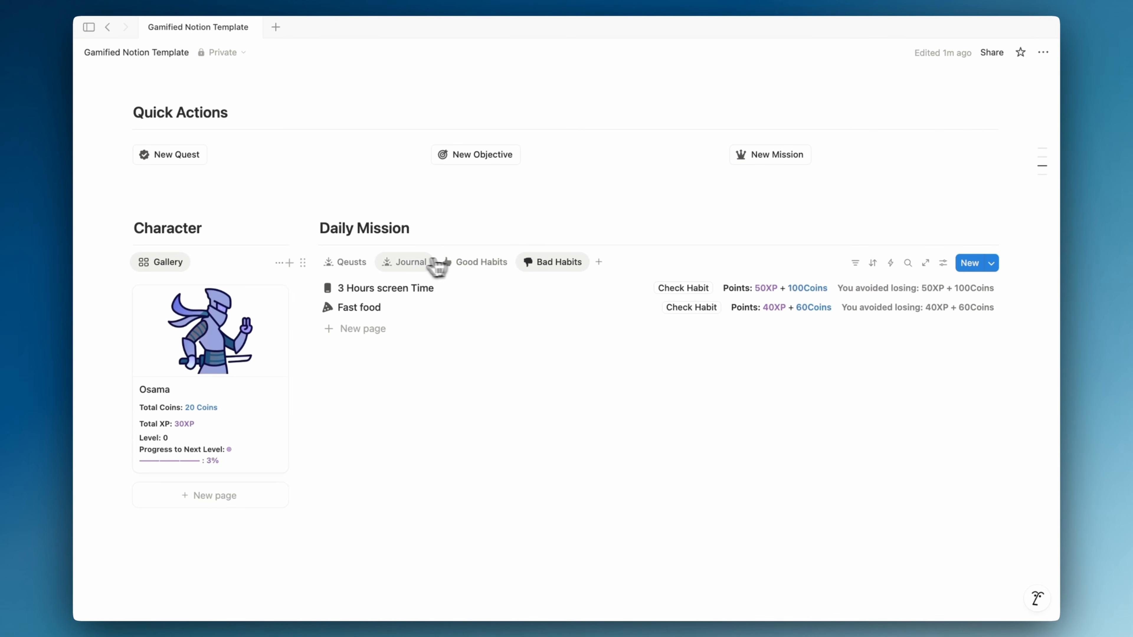
scroll(370, 273, "up", 5)
scroll(371, 273, "down", 4)
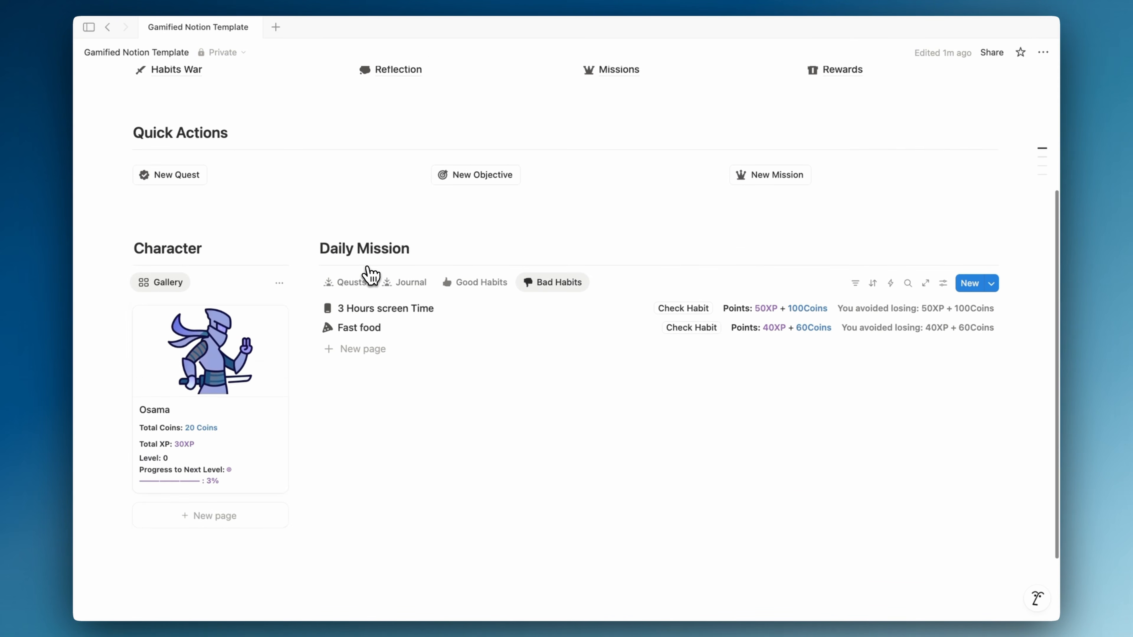
scroll(354, 384, "down", 2)
scroll(343, 425, "up", 6)
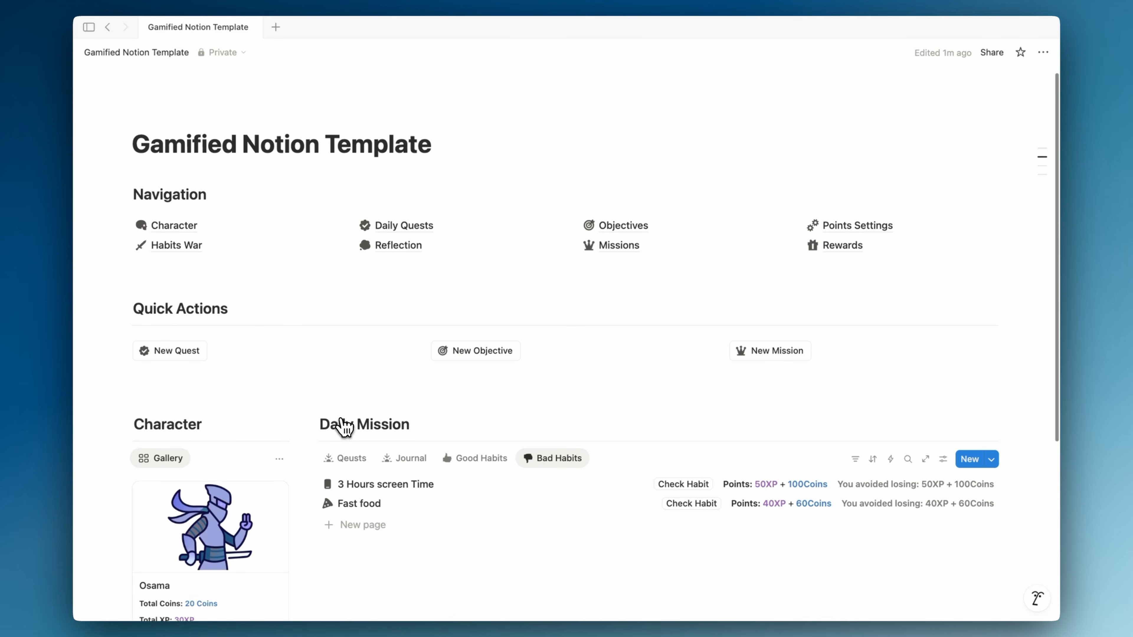
left_click(369, 302)
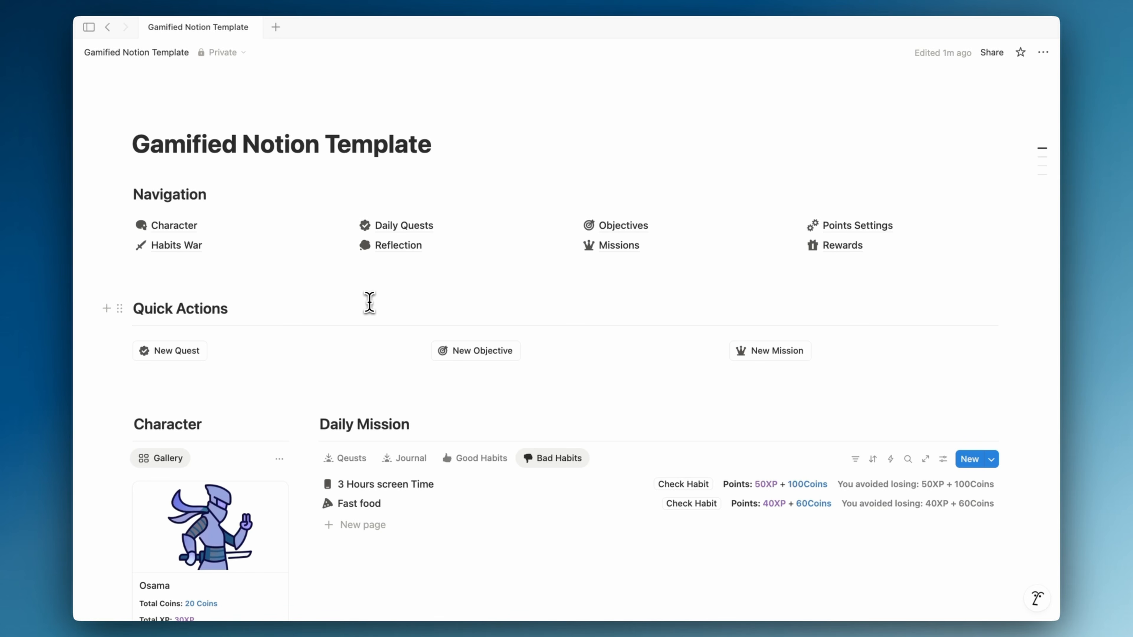
scroll(370, 302, "up", 1)
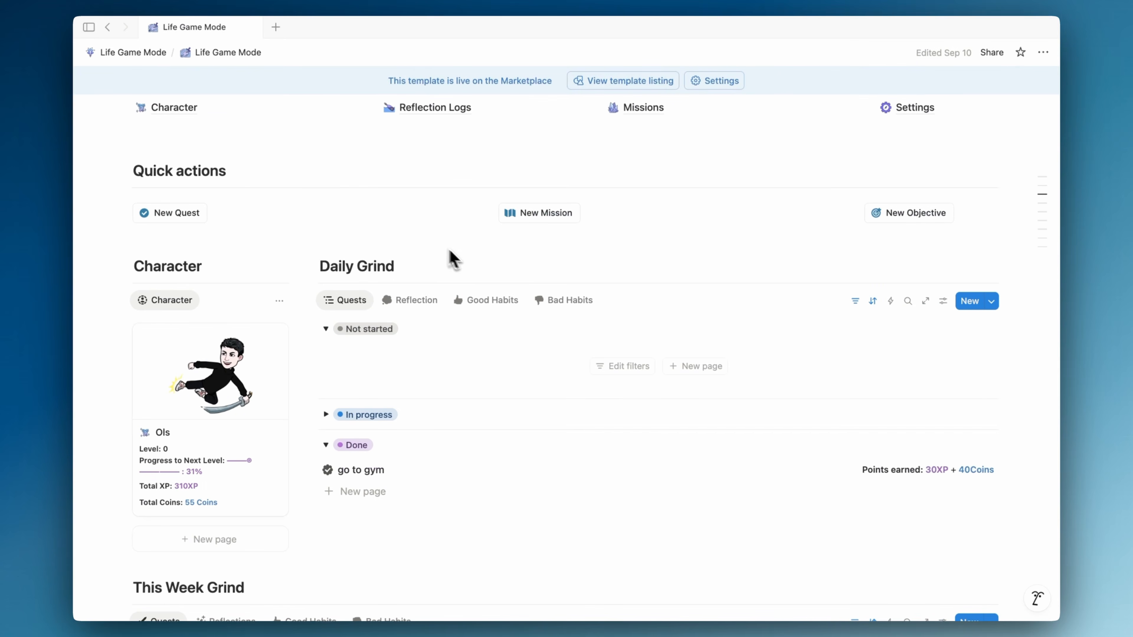
- Examine the Life Game Mode template's home page, including its Daily Grind and This Week Grind sections
scroll(450, 258, "up", 10)
scroll(408, 234, "down", 12)
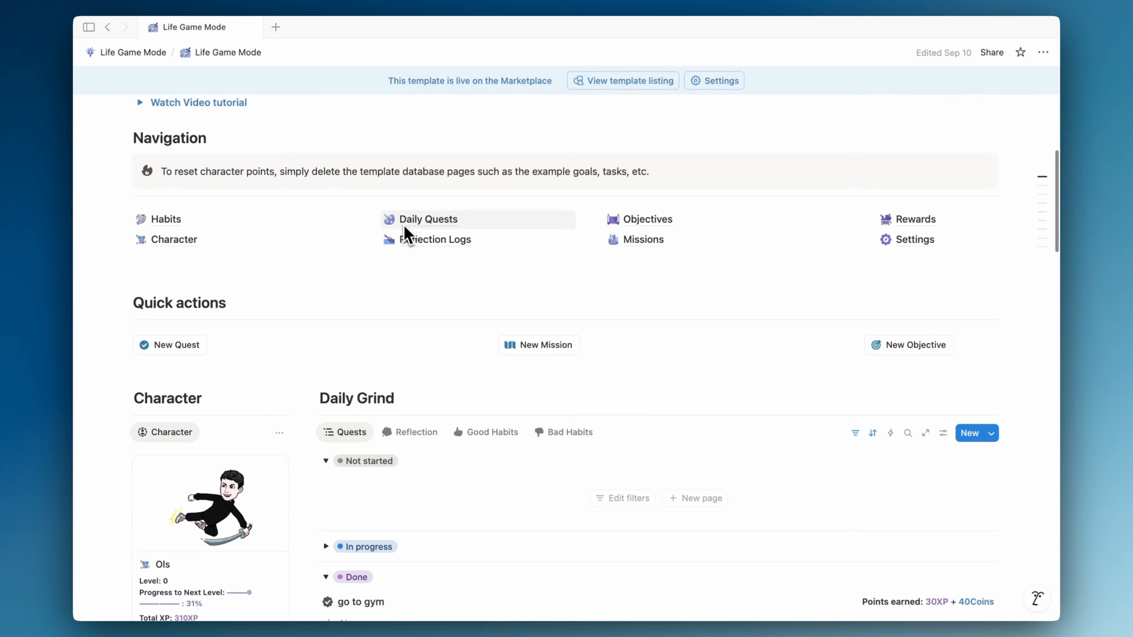
scroll(408, 234, "up", 2)
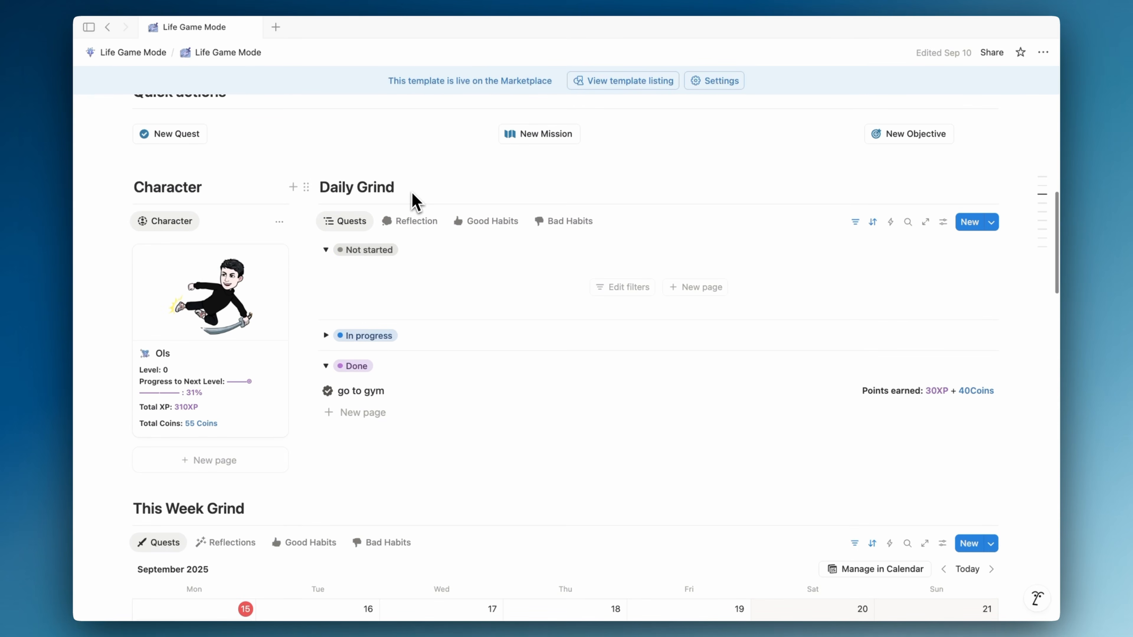
scroll(412, 236, "down", 5)
scroll(441, 214, "up", 3)
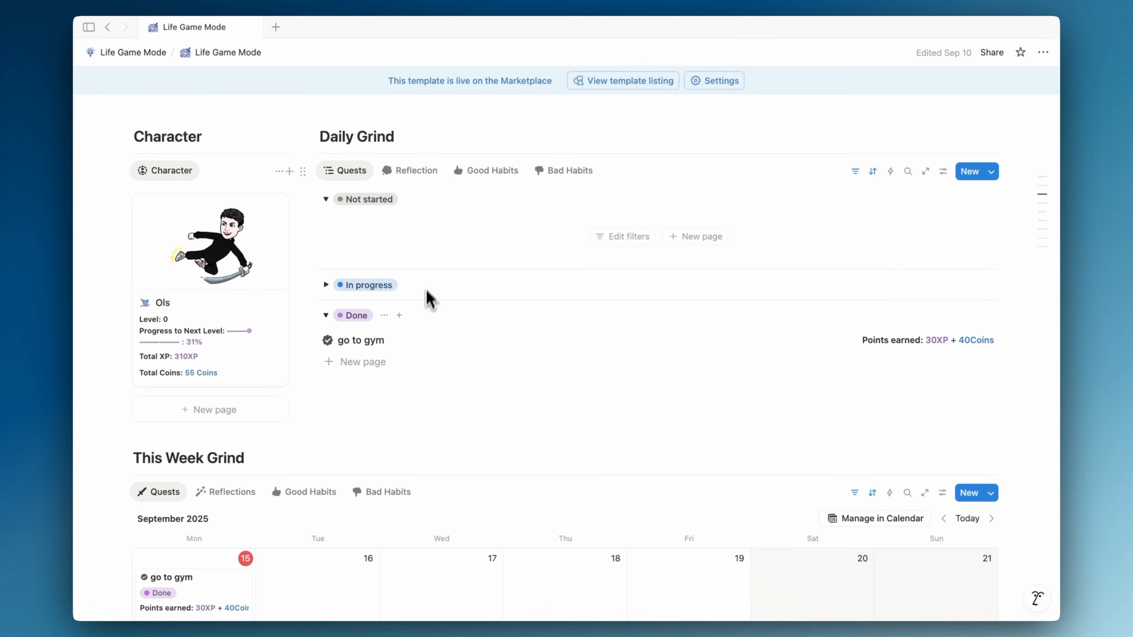
scroll(427, 317, "down", 3)
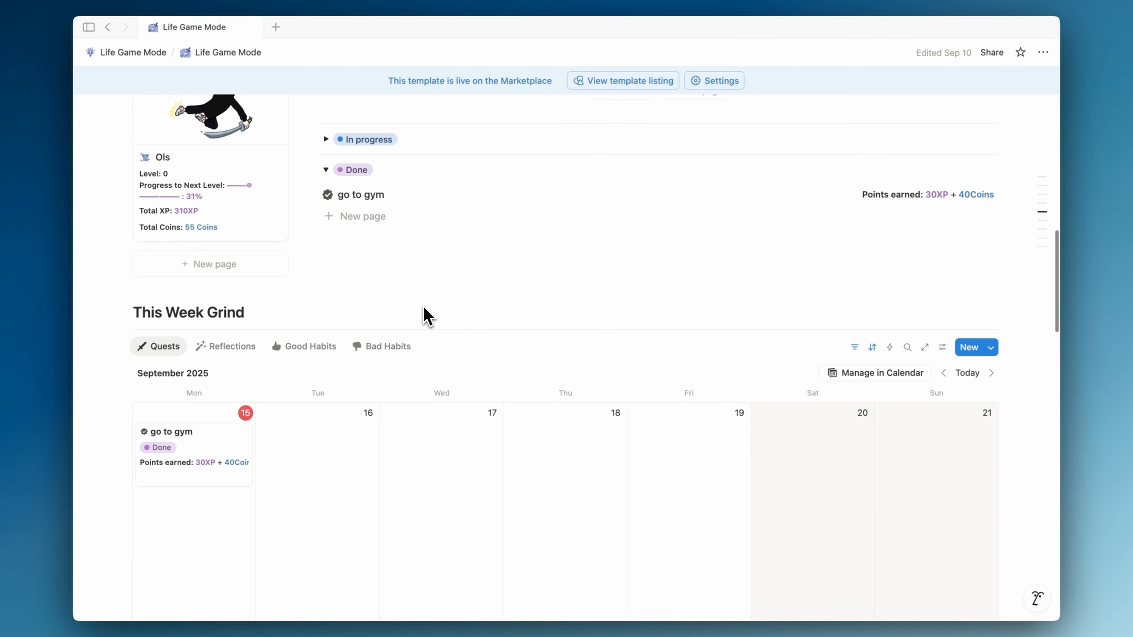
scroll(236, 327, "down", 1)
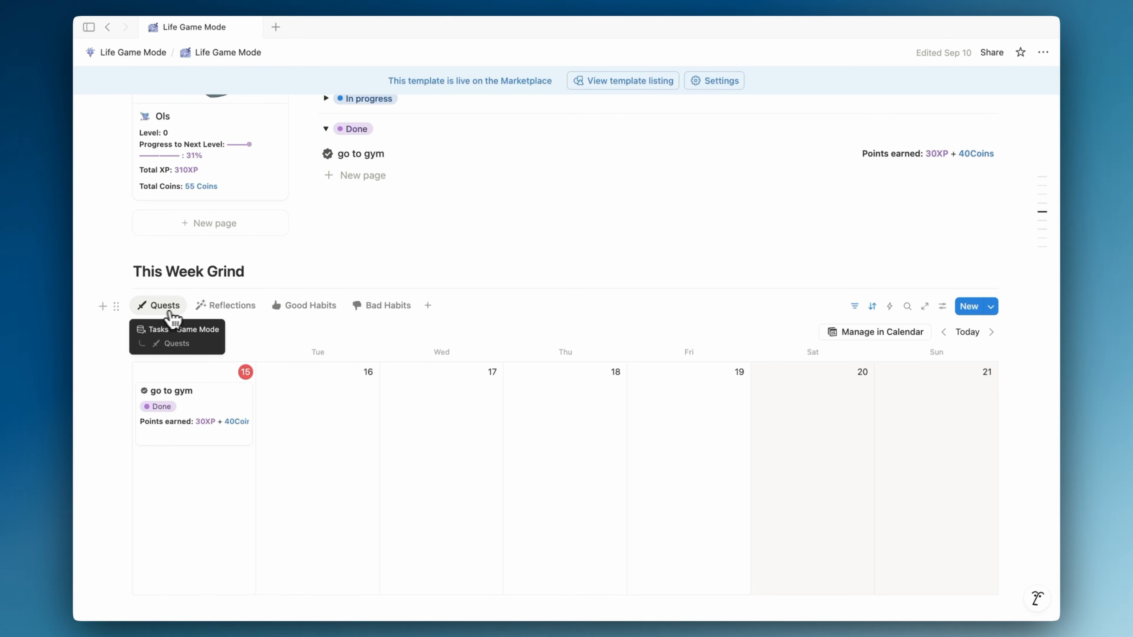
- Examine the Reflections, Good Habits and Bad Habits calendar views in the This Week Grind section
left_click(221, 306)
left_click(298, 307)
left_click(376, 307)
scroll(377, 317, "down", 1)
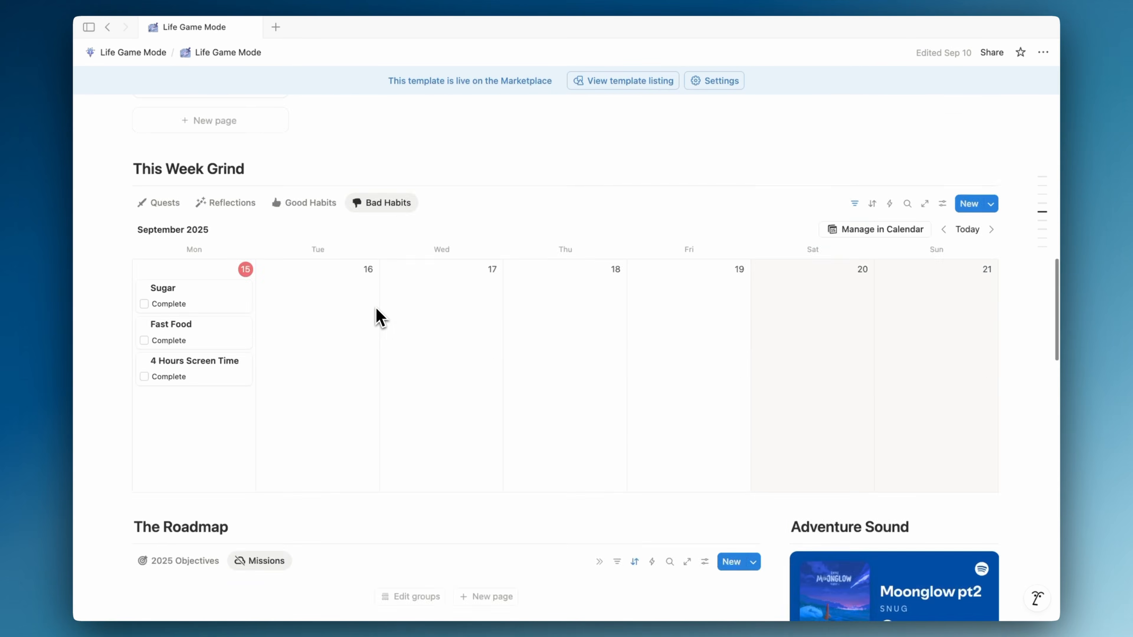
- Show the 2025 Objectives view in The Roadmap and look over the Rewards section below it
scroll(376, 317, "down", 4)
left_click(215, 245)
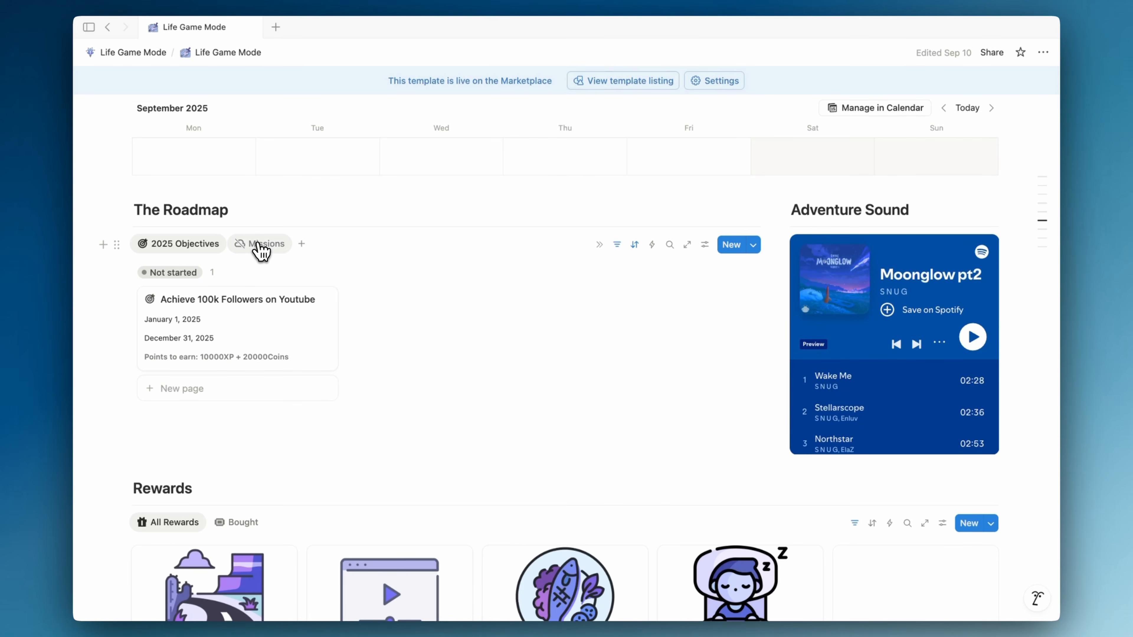
scroll(261, 249, "down", 2)
scroll(211, 448, "up", 18)
scroll(214, 455, "up", 5)
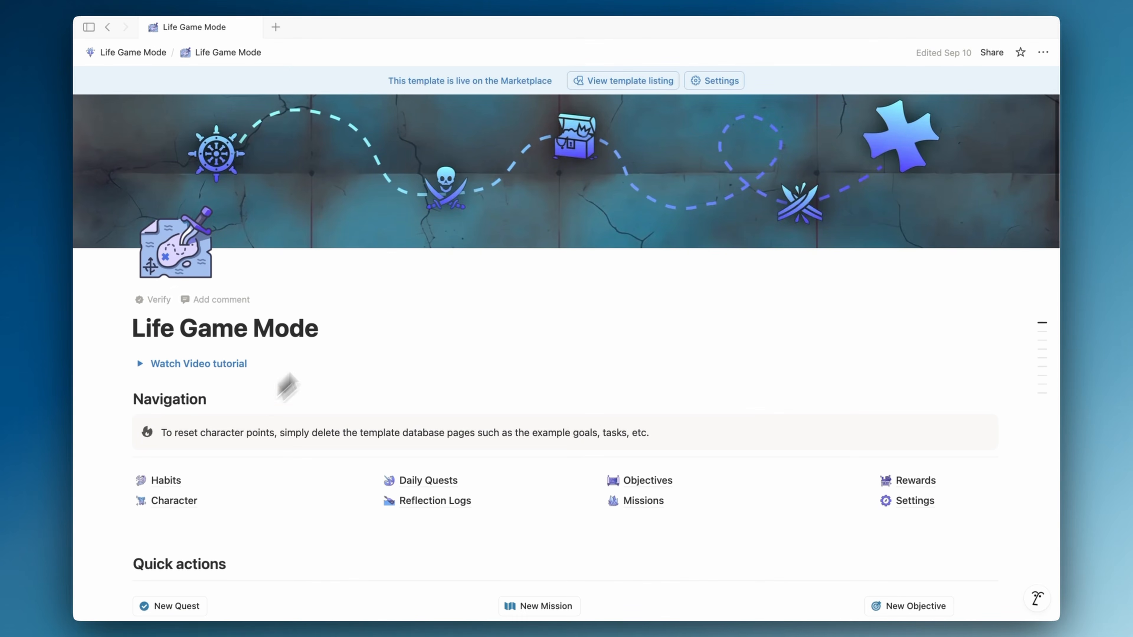
- Review the Life Game Mode home page layout from Quick actions and Daily Grind through This Week Grind to The Roadmap
scroll(335, 337, "down", 8)
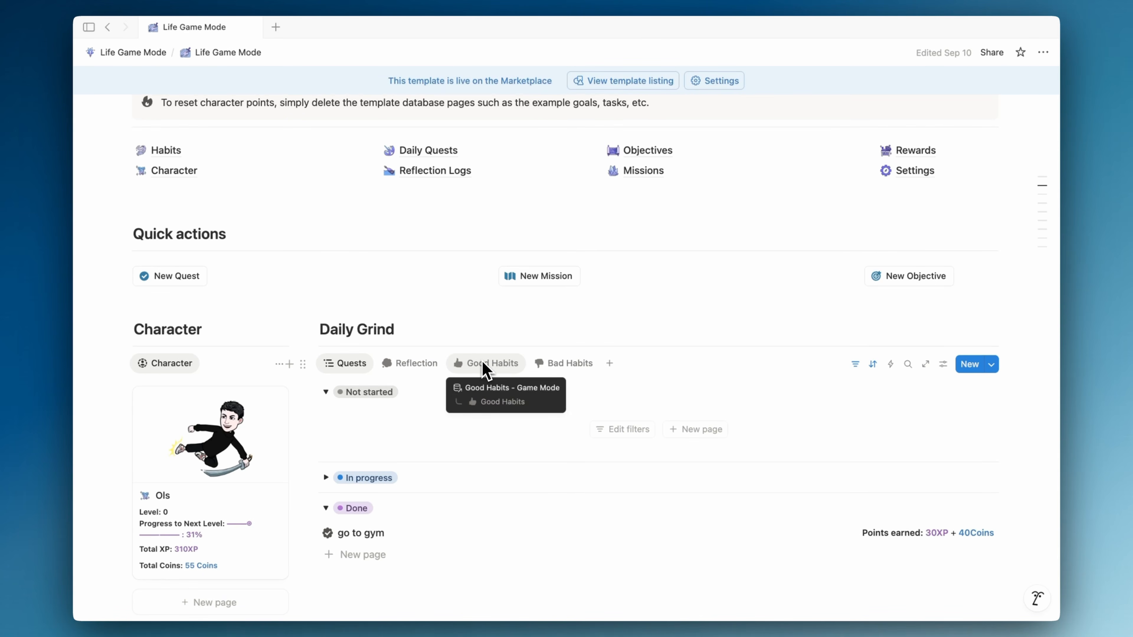
scroll(484, 368, "down", 4)
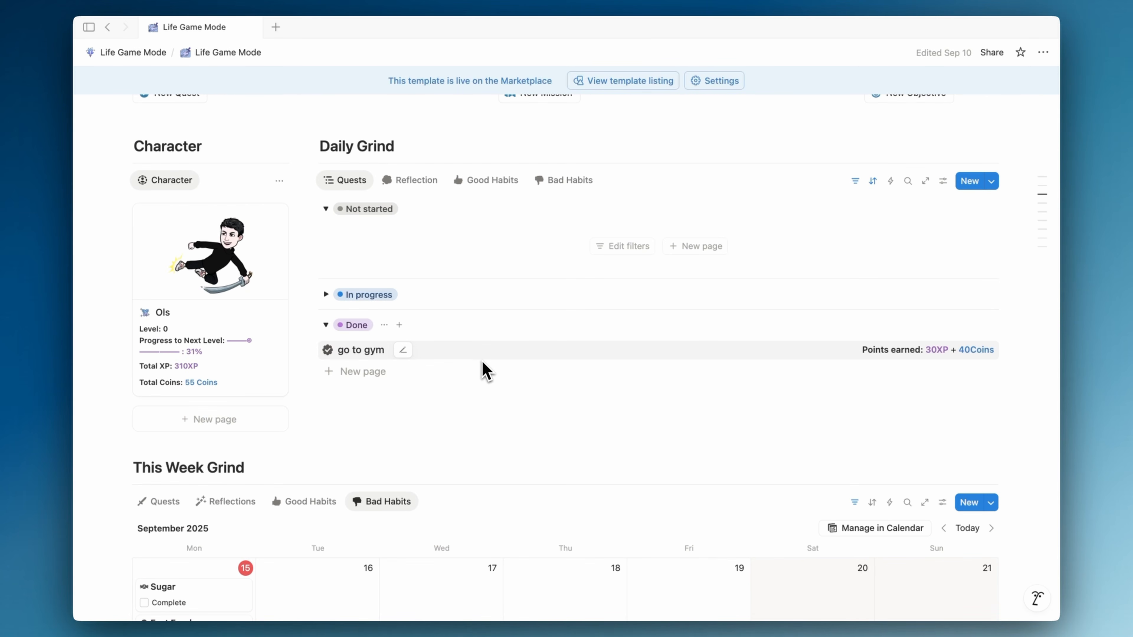
scroll(484, 368, "down", 6)
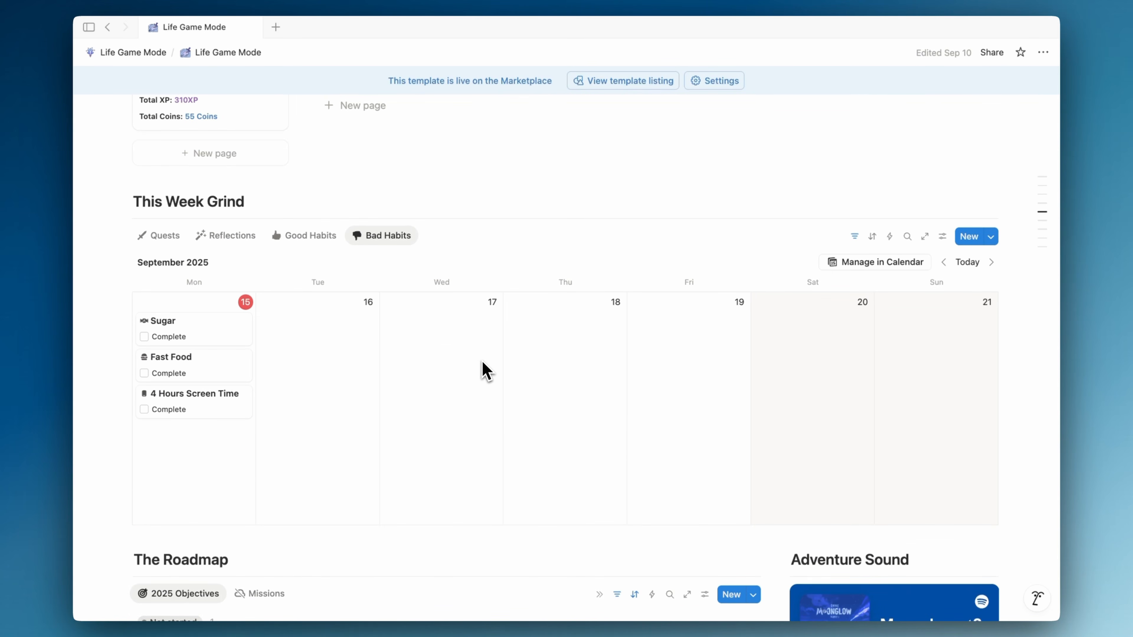
scroll(483, 368, "down", 5)
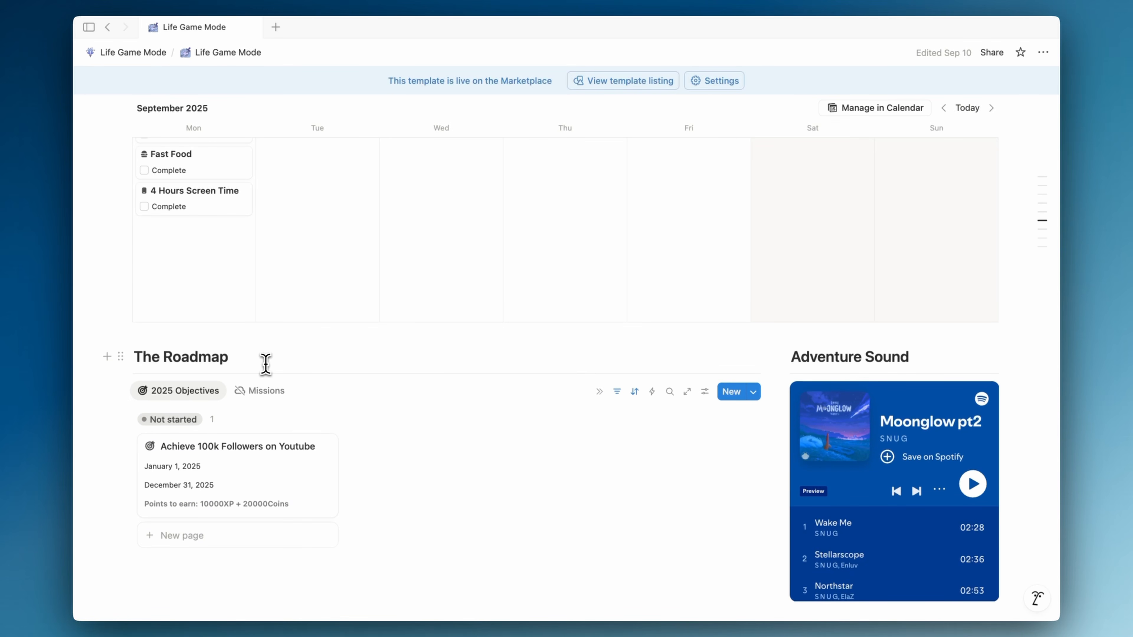
scroll(267, 366, "down", 4)
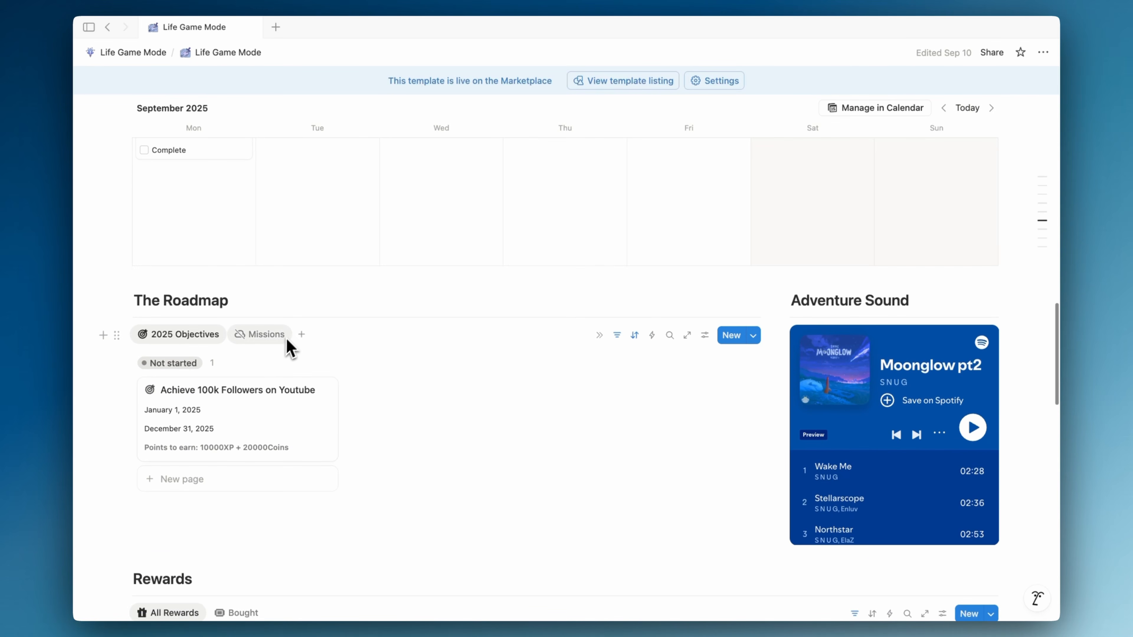
scroll(498, 409, "up", 12)
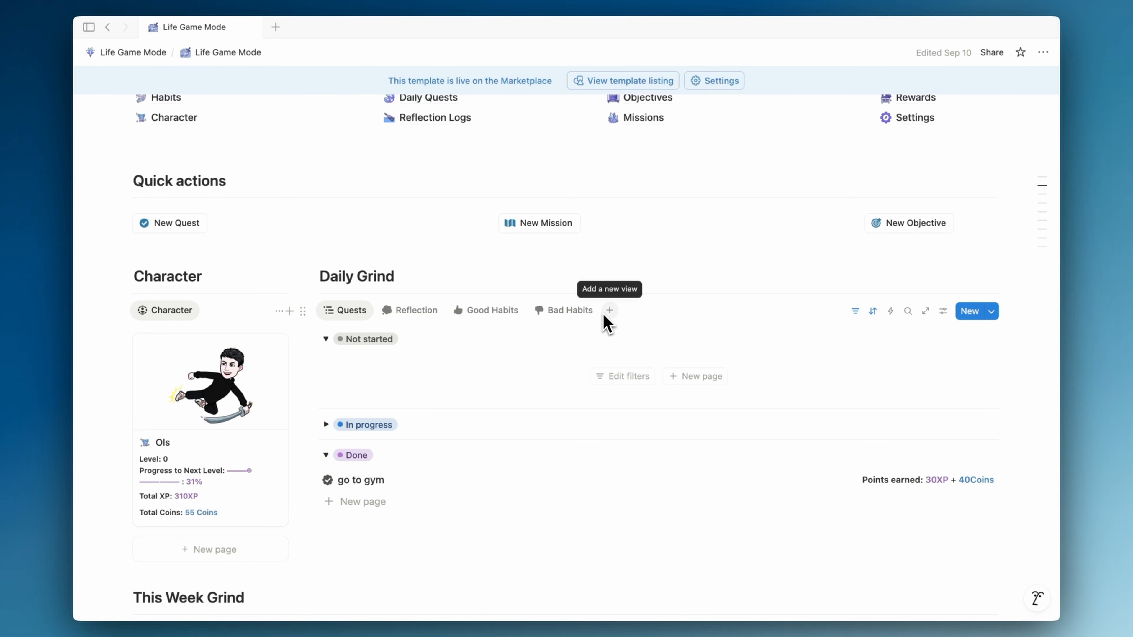
scroll(342, 268, "up", 5)
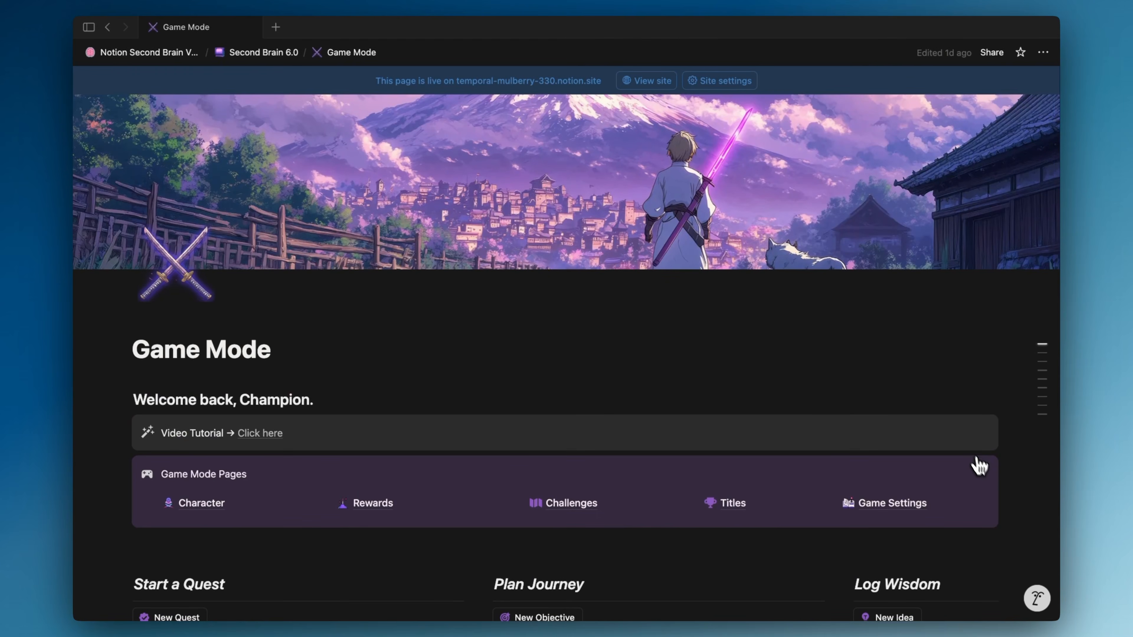
- Switch to the Game Mode page and inspect the Avatar character's level, discipline and points properties
scroll(981, 469, "down", 3)
scroll(986, 477, "down", 13)
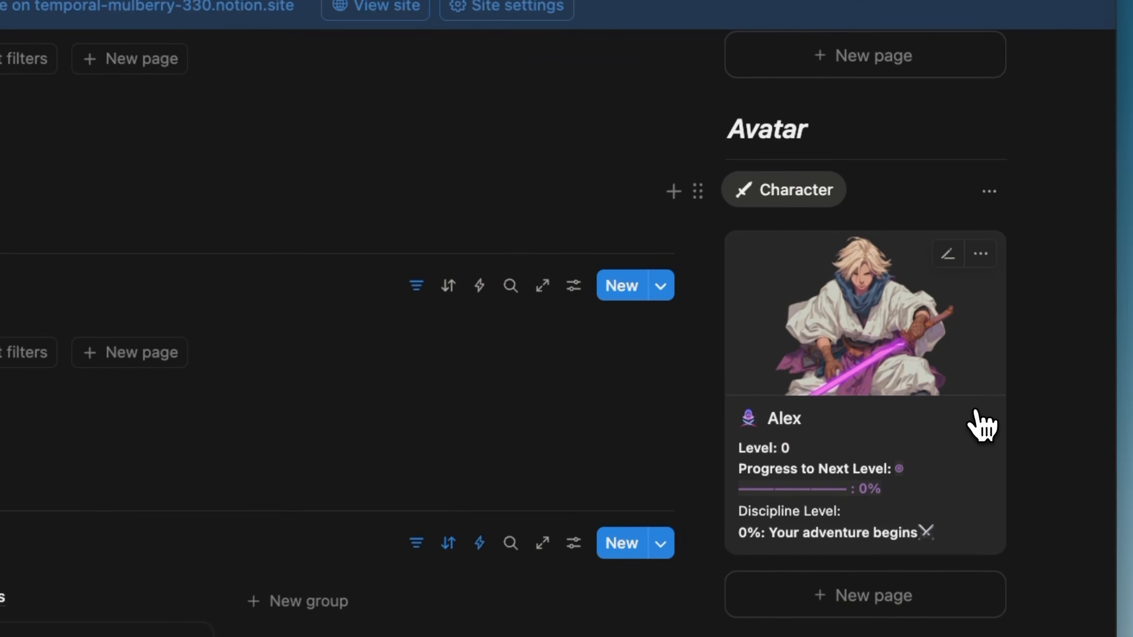
left_click(984, 318)
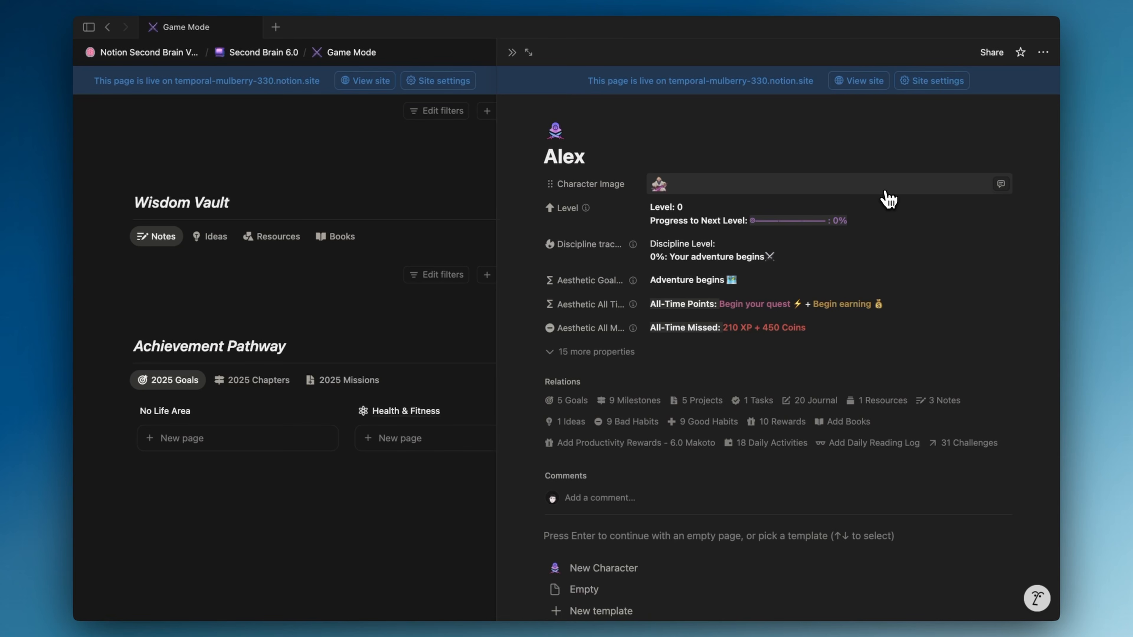
left_click(519, 59)
- Create a Today entry under Today Status and review its task, points and habit properties
scroll(524, 202, "up", 7)
scroll(603, 210, "down", 4)
scroll(714, 214, "up", 6)
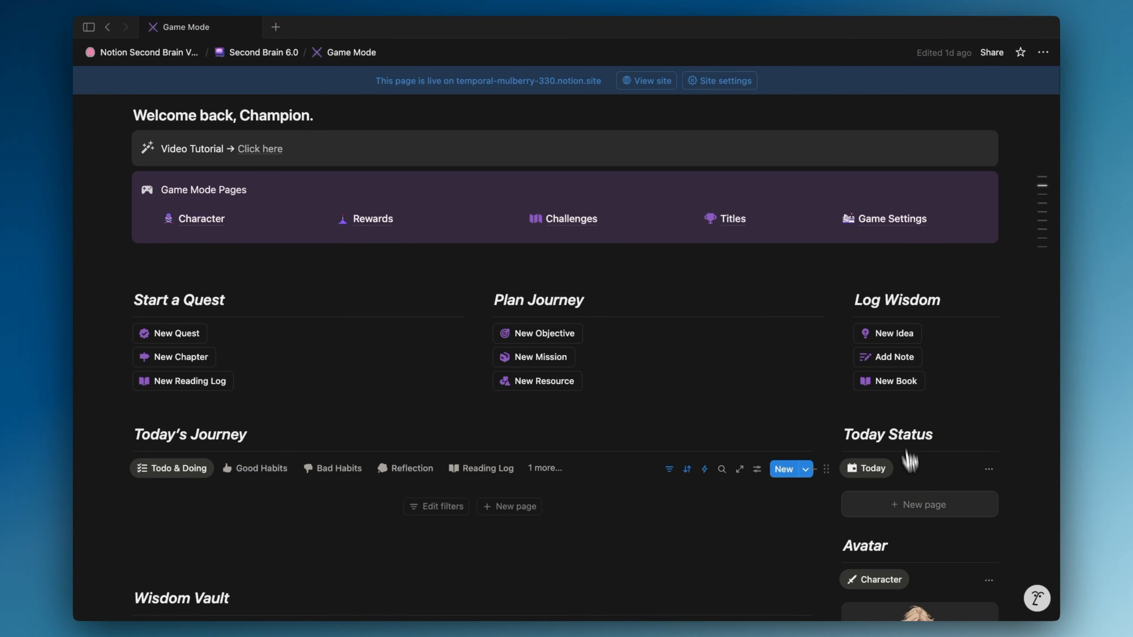
left_click(913, 513)
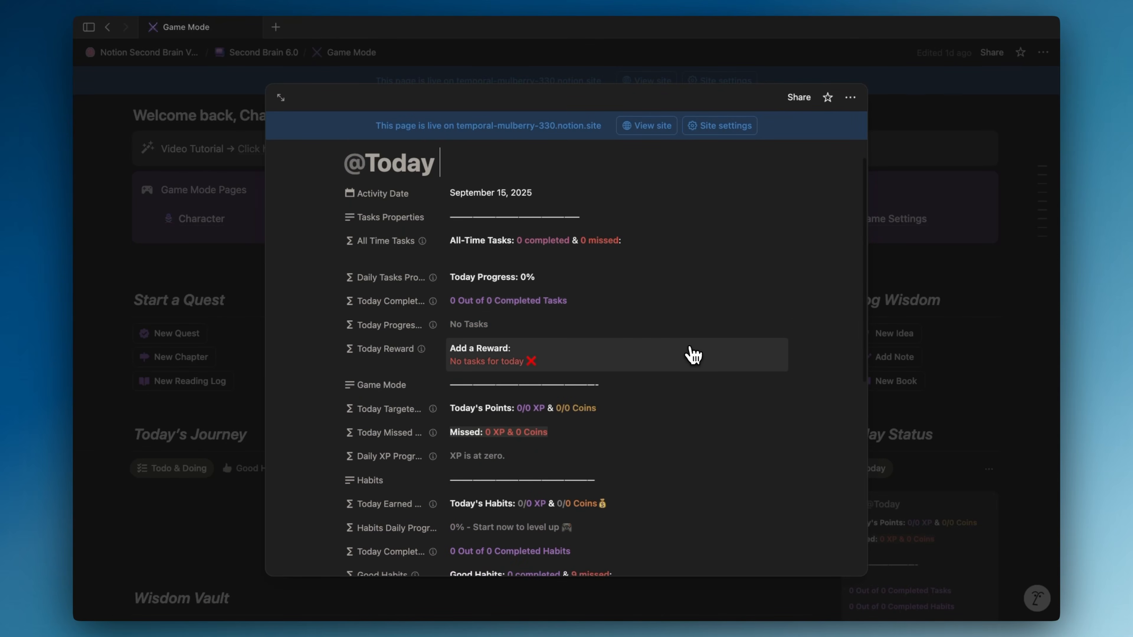
scroll(692, 355, "up", 2)
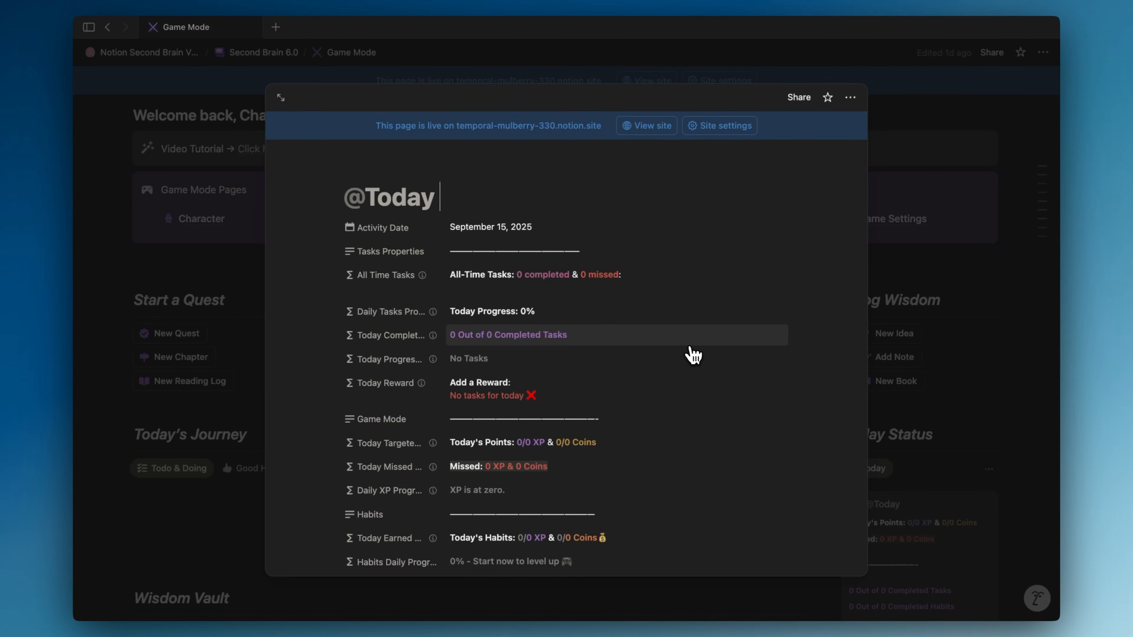
scroll(692, 355, "down", 4)
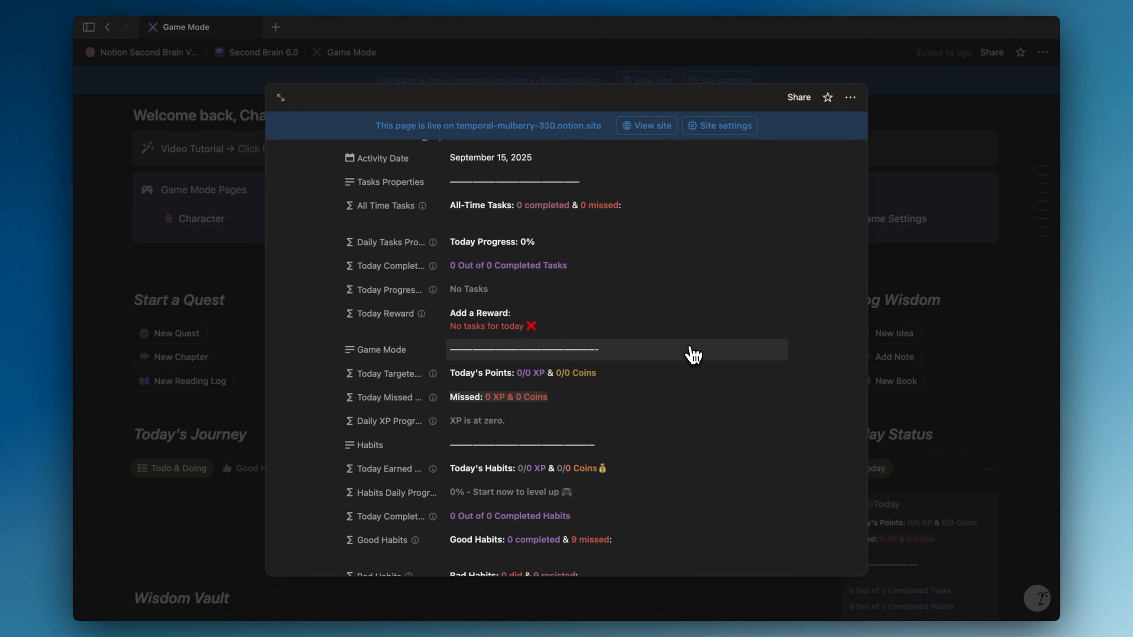
scroll(692, 355, "down", 5)
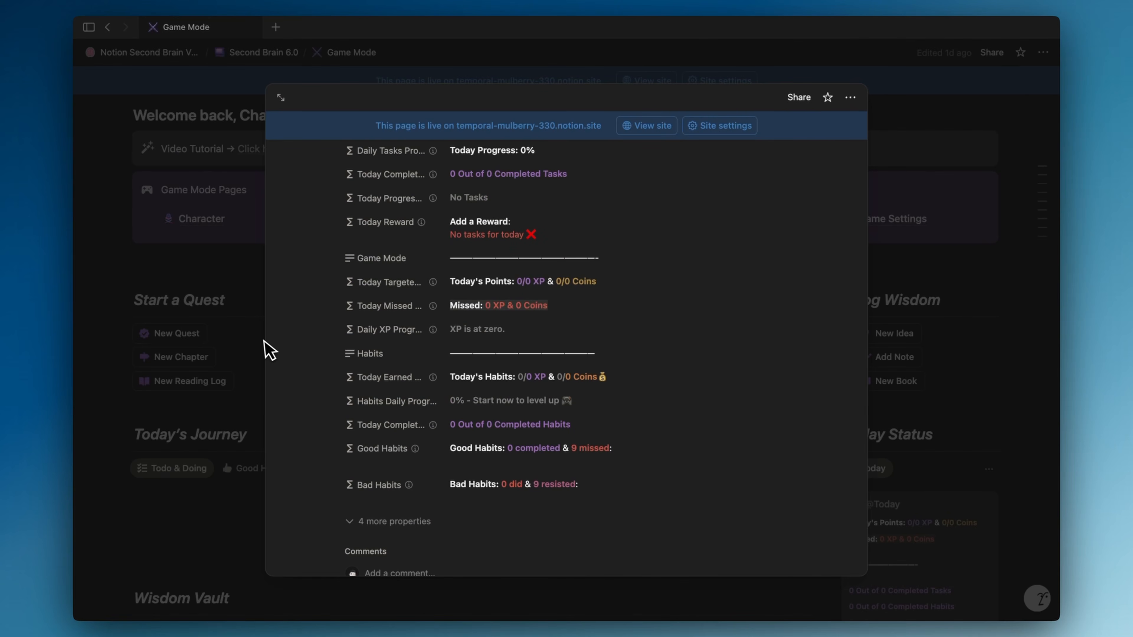
left_click(244, 353)
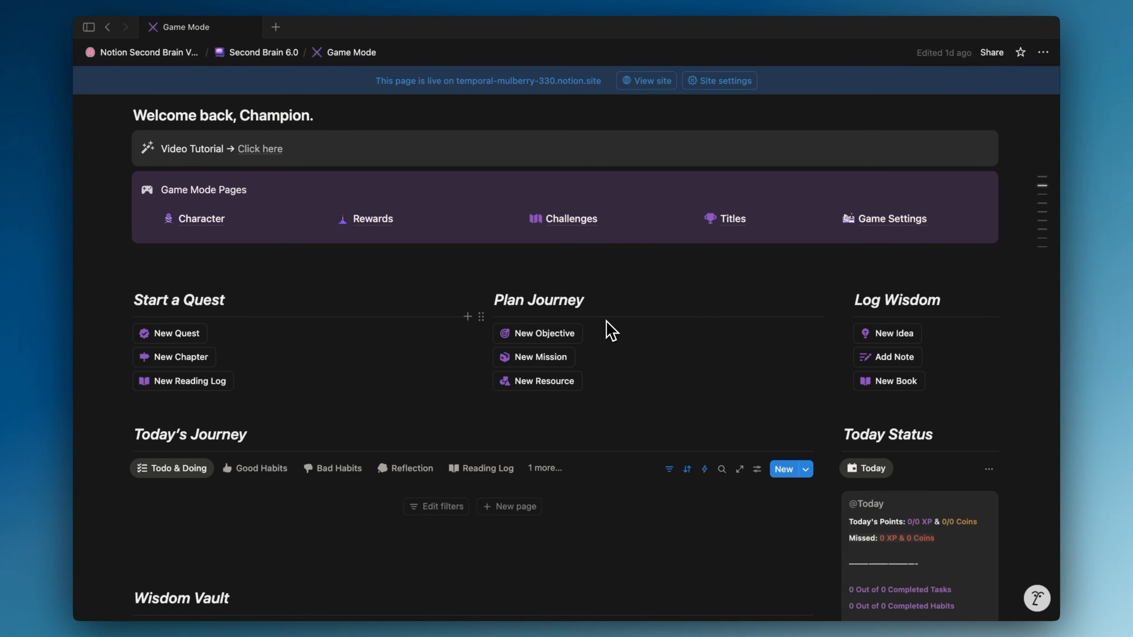
- Look through the Rewards and Titles galleries linked from Game Mode Pages, returning to the Game Mode page
left_click(404, 222)
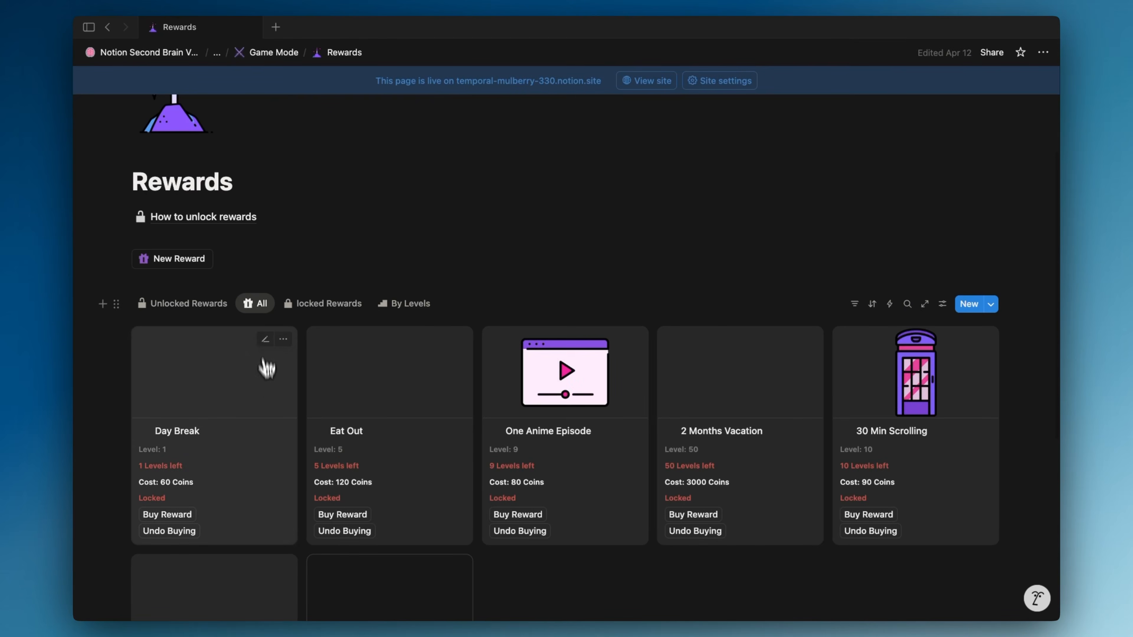
scroll(277, 370, "down", 2)
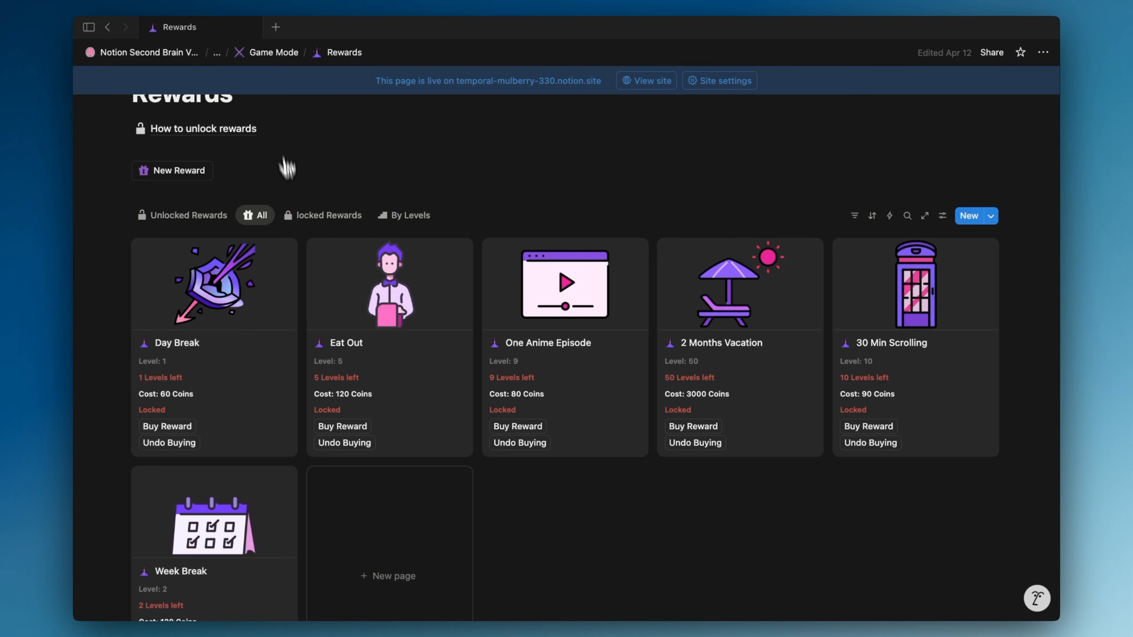
left_click(272, 52)
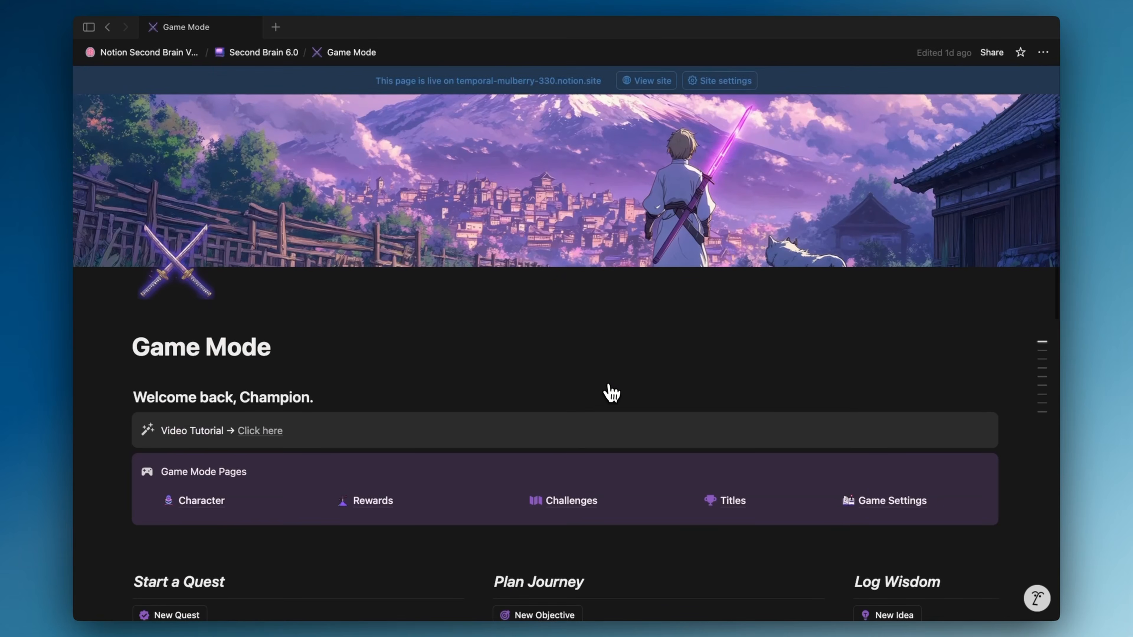
scroll(607, 392, "down", 3)
left_click(746, 348)
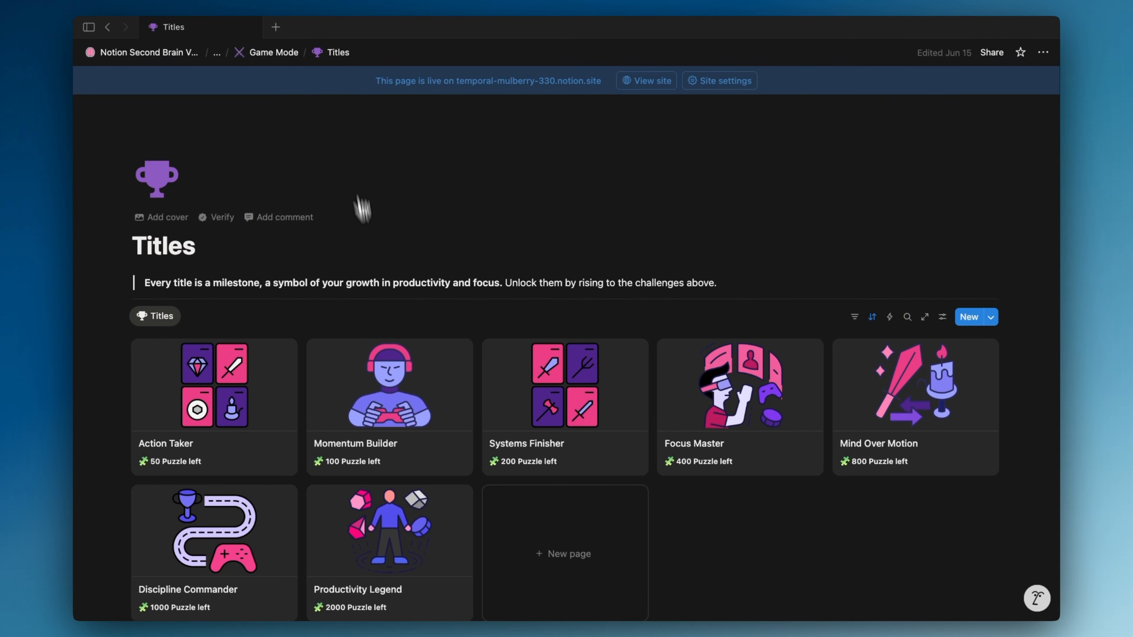
left_click(285, 53)
scroll(630, 221, "down", 5)
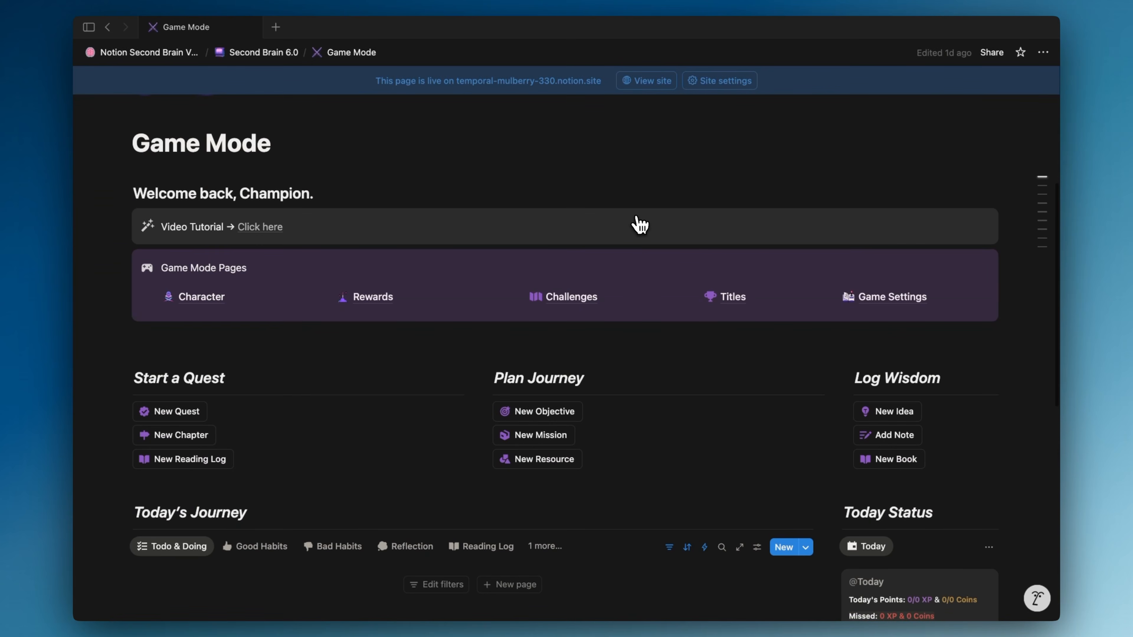
- Examine the Easy challenges on the Challenges page and the Game Mode page's sections from Today's Journey to Avatar
left_click(577, 303)
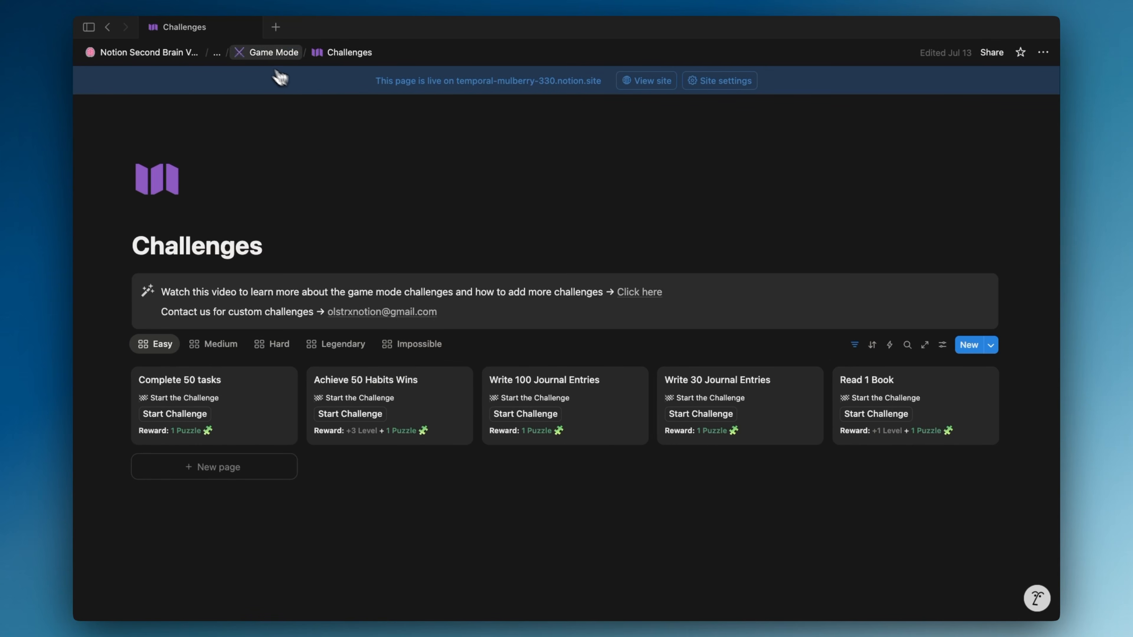
left_click(274, 52)
scroll(741, 263, "down", 5)
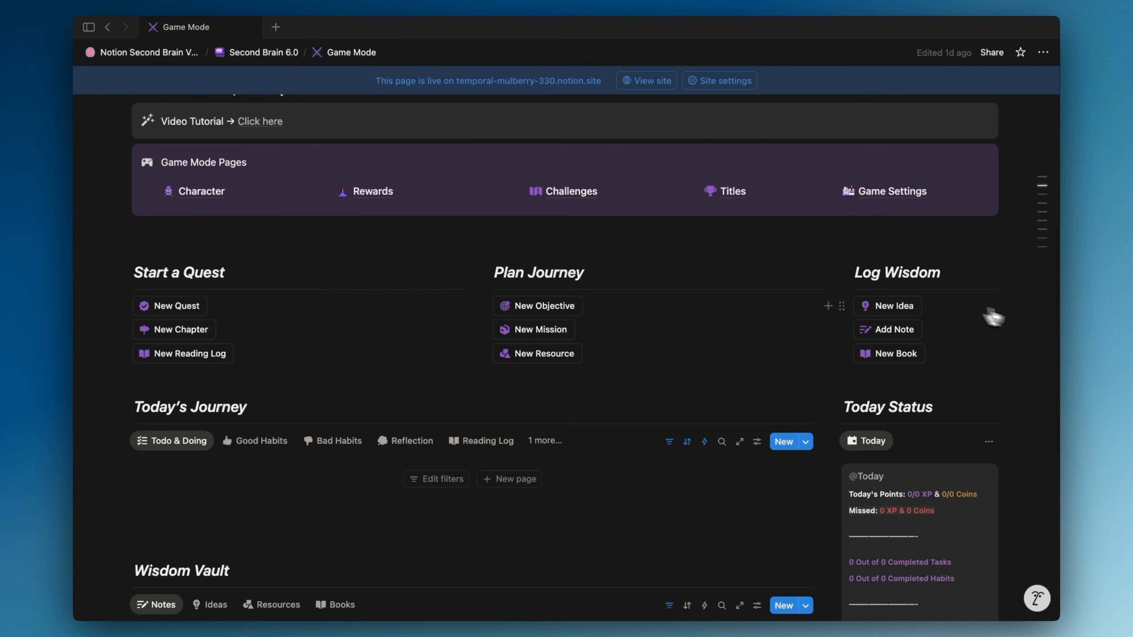
scroll(1028, 361, "down", 3)
scroll(1028, 361, "down", 3)
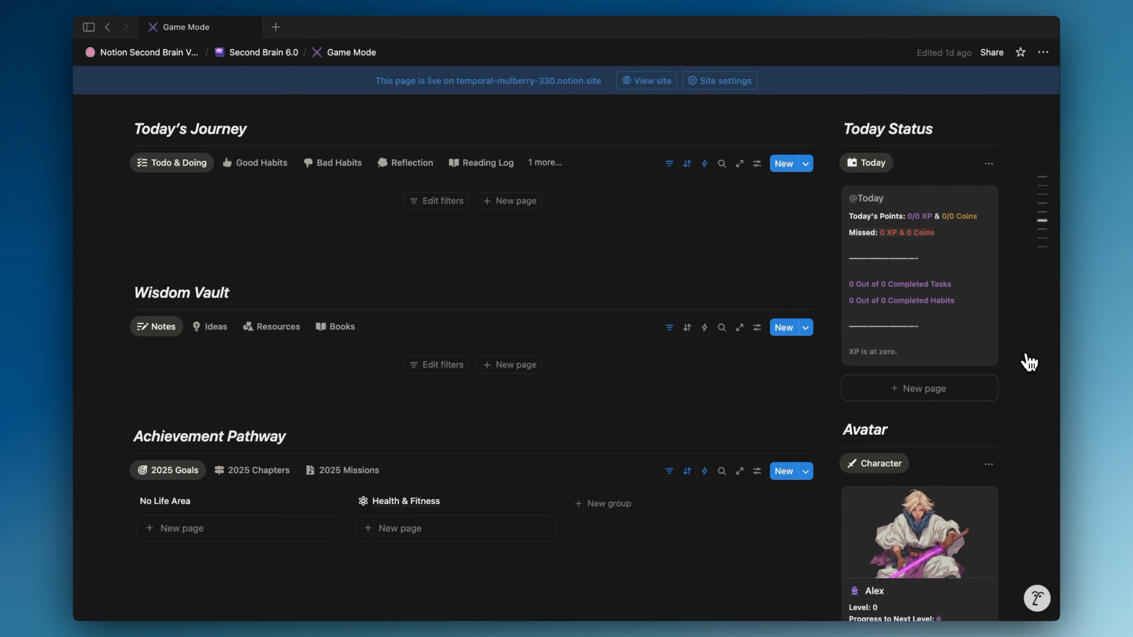
scroll(1029, 361, "down", 6)
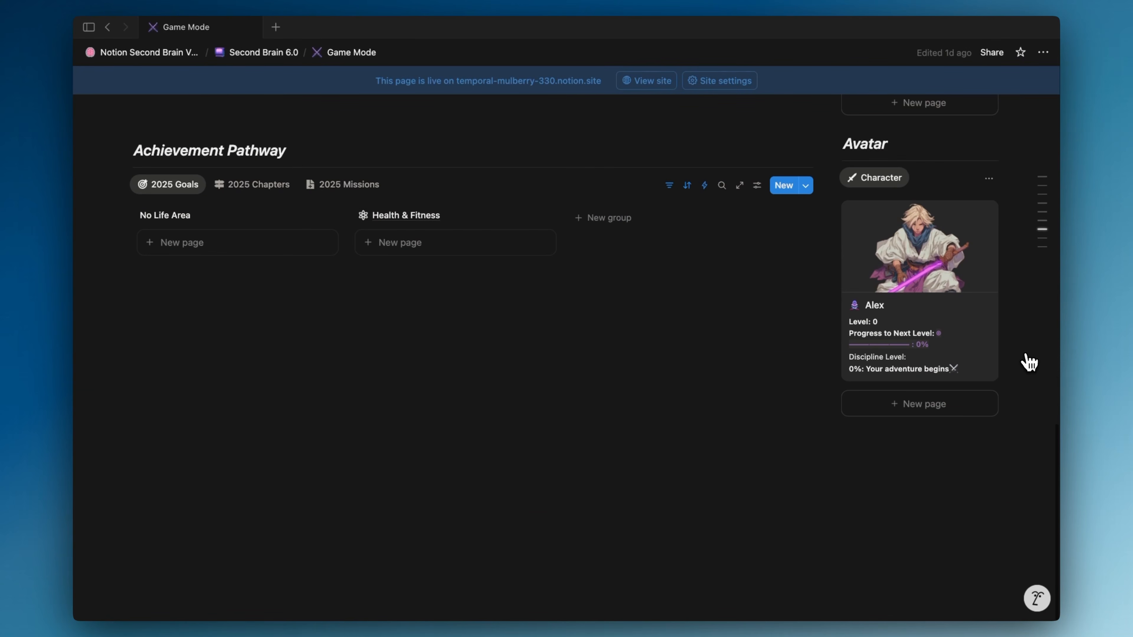